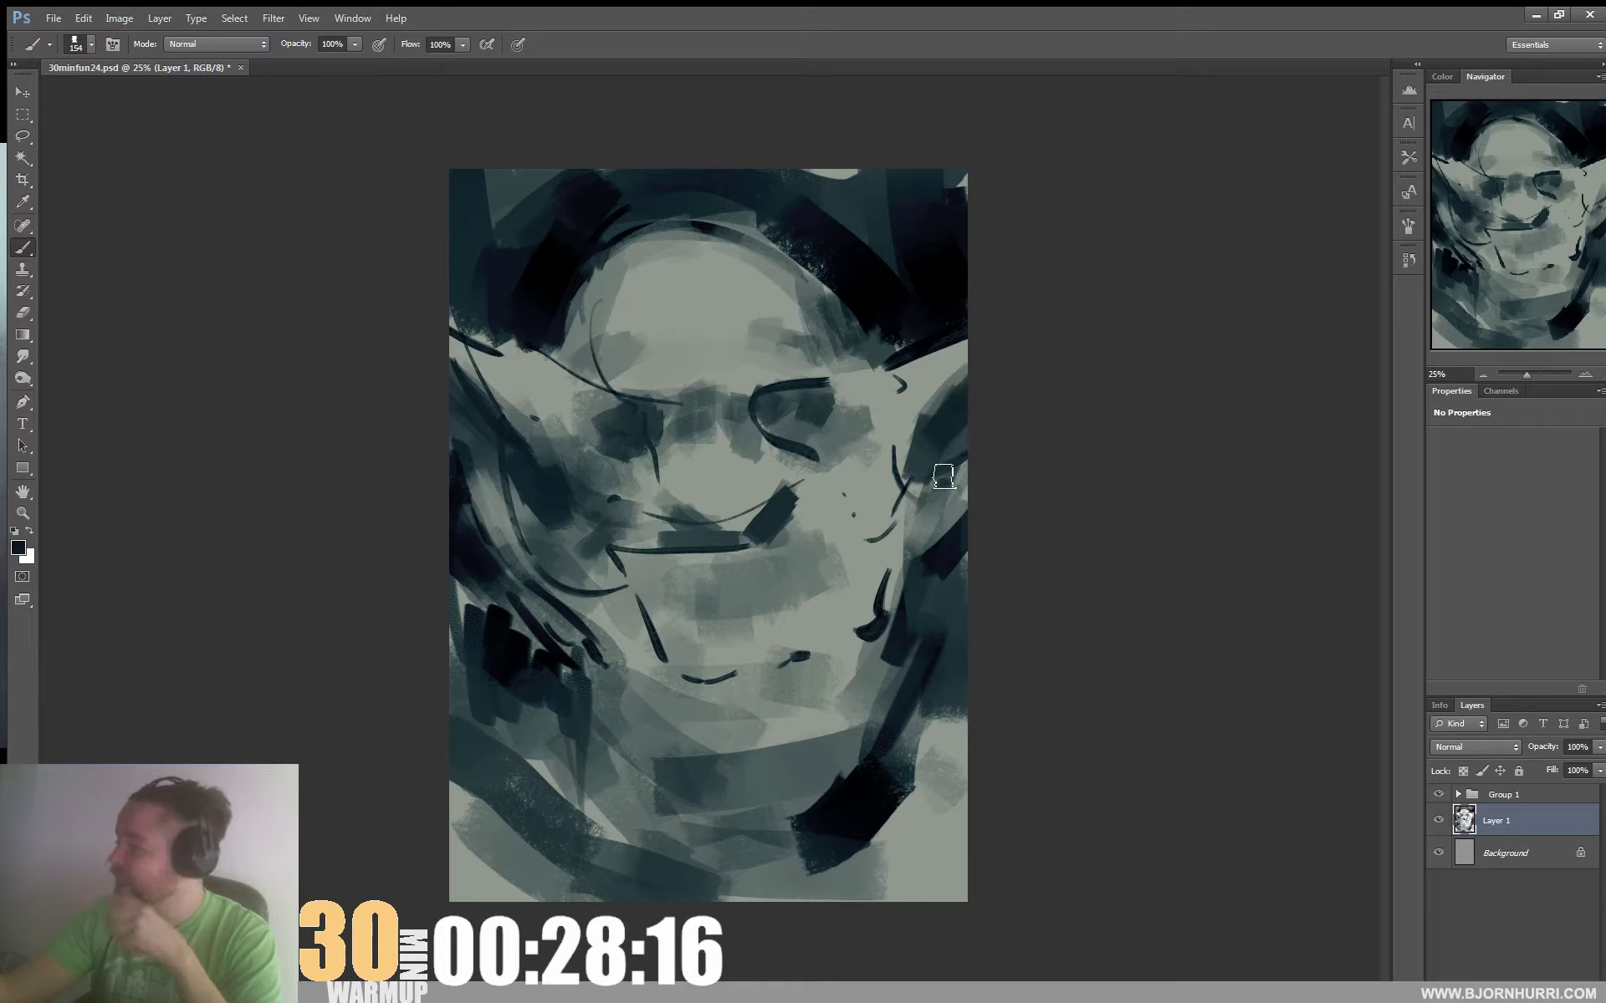
Shade the ear and side of the face on the picture's right with darker tones sampled from the painting
{"action": "left_click", "coordinate": [962, 393], "text": "alt"}
{"action": "mouse_move", "coordinate": [970, 352]}
{"action": "left_mouse_down"}
{"action": "mouse_move", "coordinate": [899, 389]}
{"action": "mouse_move", "coordinate": [863, 368]}
{"action": "mouse_move", "coordinate": [886, 383]}
{"action": "left_mouse_up"}
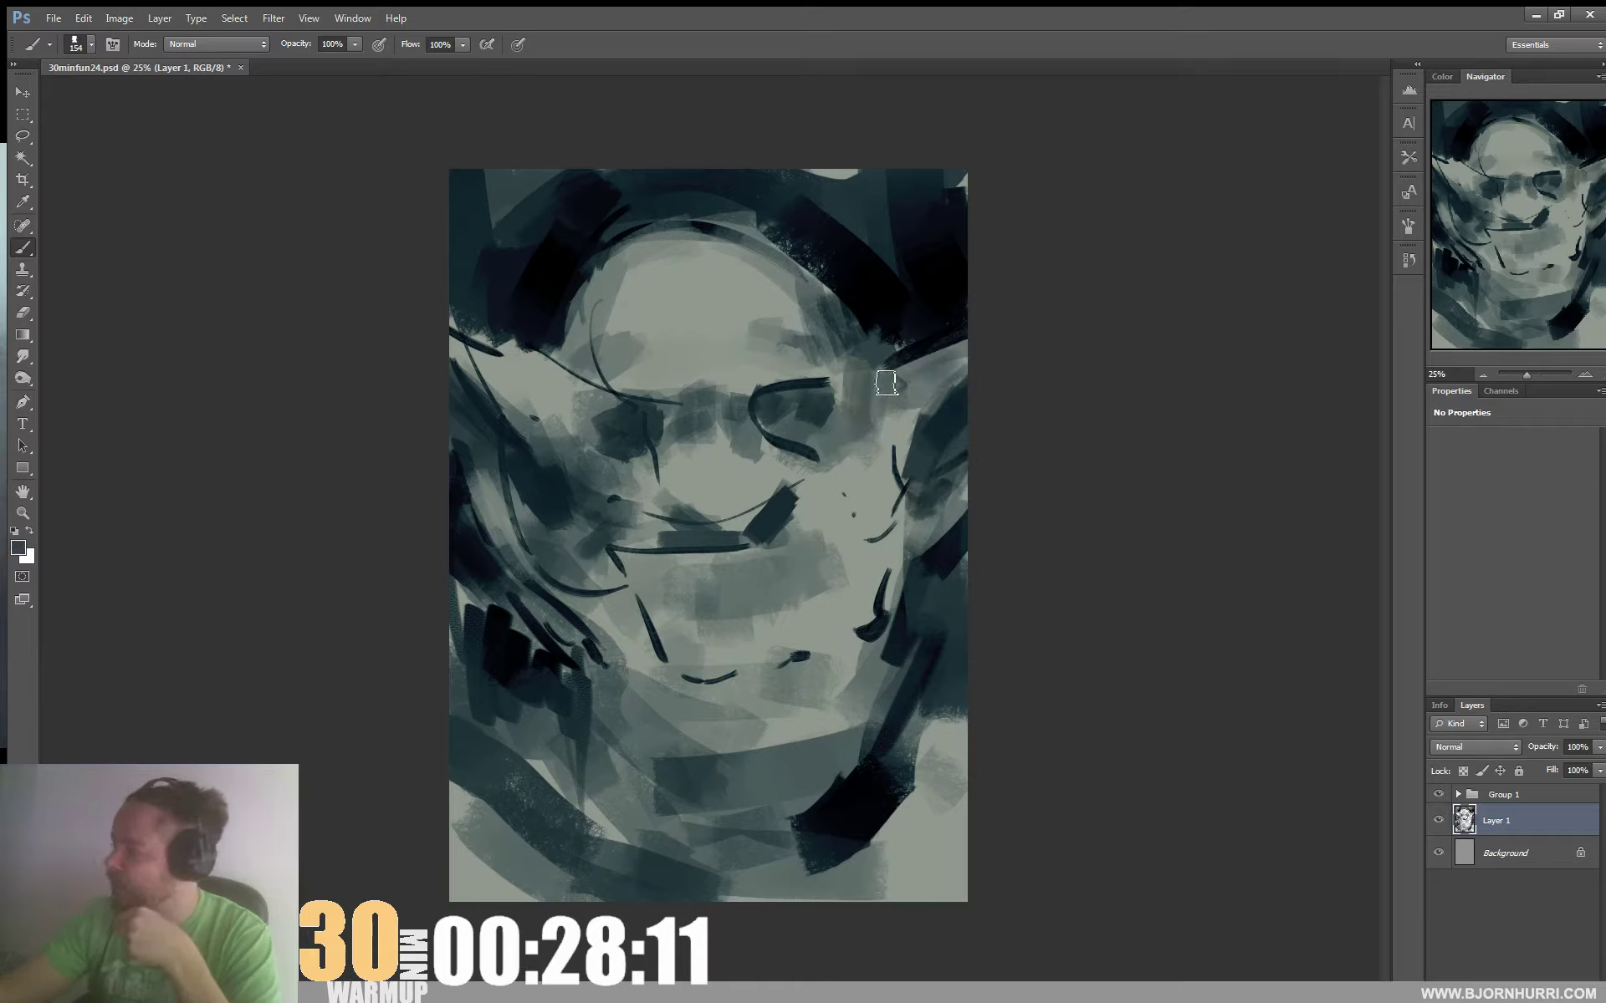
{"action": "left_click", "coordinate": [869, 464], "text": "alt"}
{"action": "mouse_move", "coordinate": [870, 465]}
{"action": "left_mouse_down"}
{"action": "mouse_move", "coordinate": [885, 506]}
{"action": "mouse_move", "coordinate": [875, 527]}
{"action": "mouse_move", "coordinate": [853, 510]}
{"action": "mouse_move", "coordinate": [847, 553]}
{"action": "mouse_move", "coordinate": [881, 625]}
{"action": "left_mouse_up"}
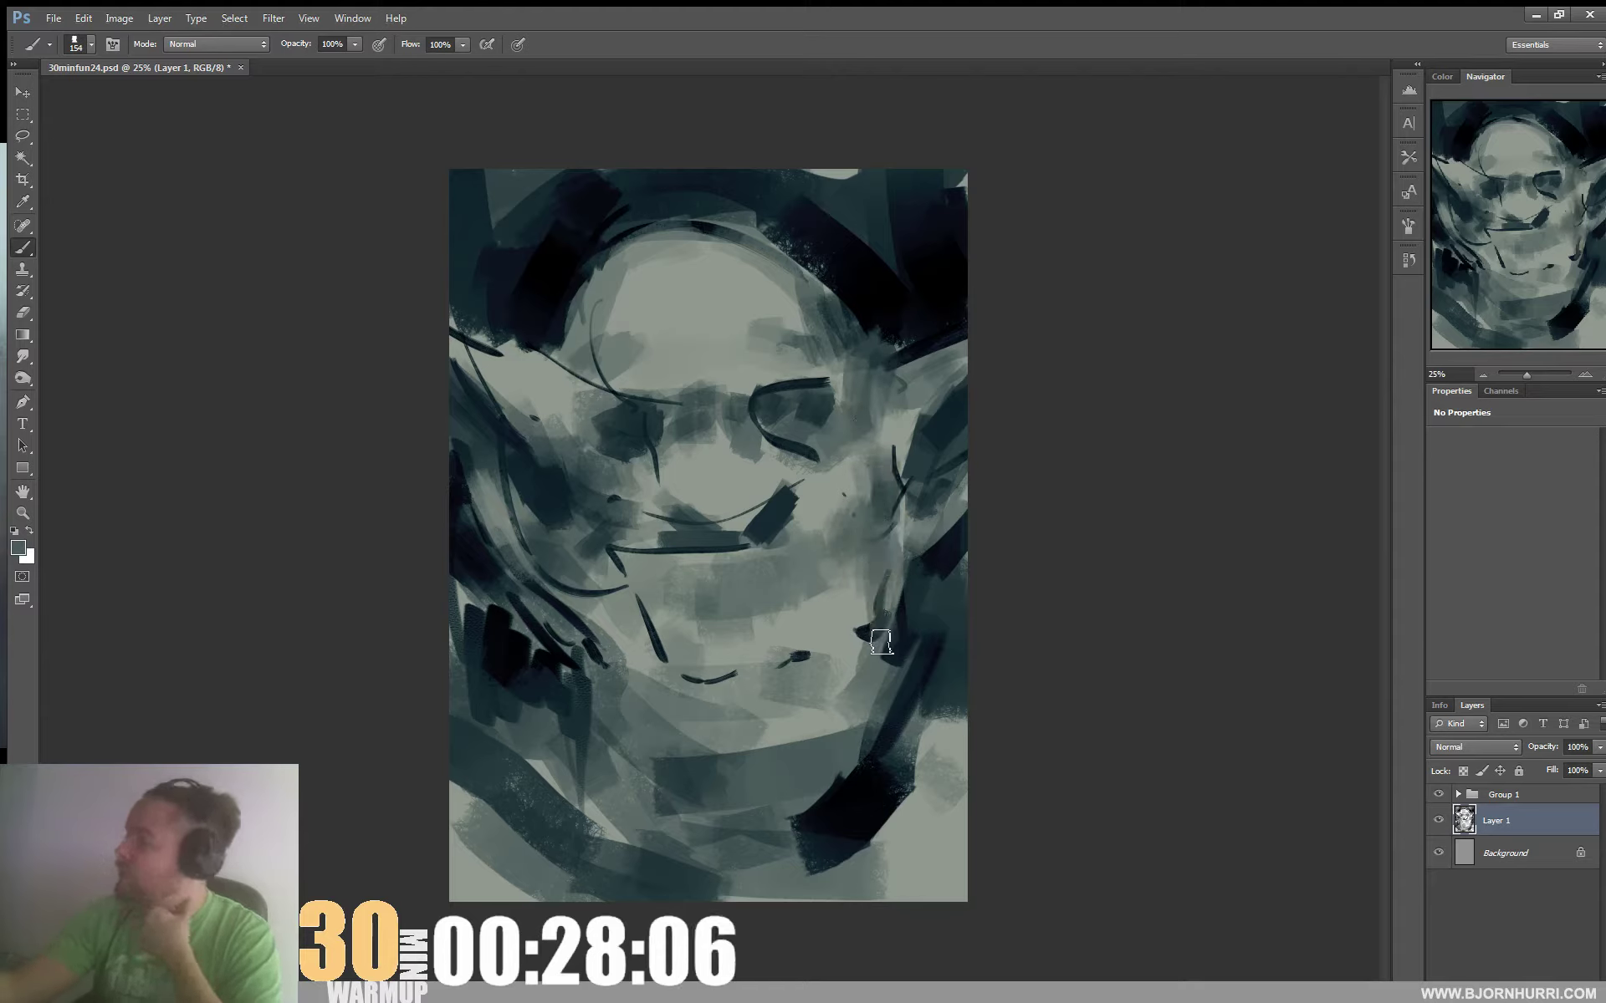
Paint dark shadow strokes along the jawline, under the lower lip and down both sides of the neck with sampled tones
{"action": "left_click", "coordinate": [585, 592], "text": "alt"}
{"action": "mouse_move", "coordinate": [586, 563]}
{"action": "left_mouse_down"}
{"action": "mouse_move", "coordinate": [600, 636]}
{"action": "mouse_move", "coordinate": [633, 679]}
{"action": "mouse_move", "coordinate": [721, 701]}
{"action": "mouse_move", "coordinate": [698, 684]}
{"action": "mouse_move", "coordinate": [807, 667]}
{"action": "mouse_move", "coordinate": [795, 695]}
{"action": "mouse_move", "coordinate": [723, 707]}
{"action": "left_mouse_up"}
{"action": "left_click", "coordinate": [597, 578], "text": "alt"}
{"action": "left_click", "coordinate": [752, 674], "text": "alt"}
{"action": "left_click", "coordinate": [800, 658], "text": "alt"}
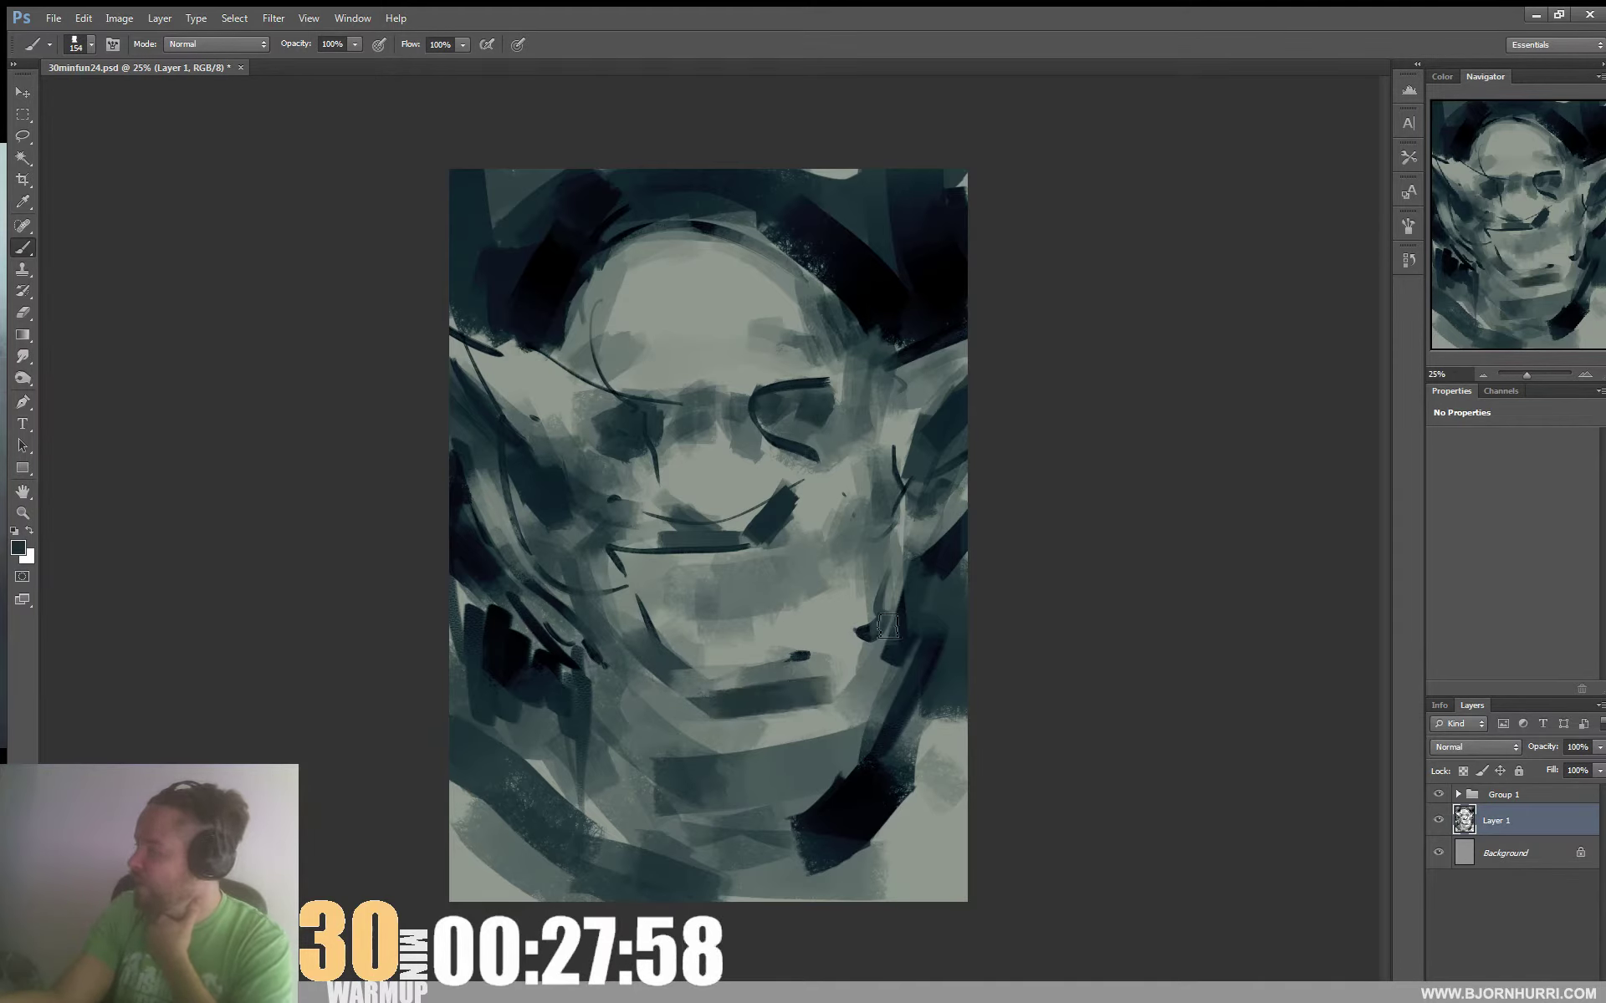
{"action": "mouse_move", "coordinate": [618, 657]}
{"action": "left_mouse_down"}
{"action": "mouse_move", "coordinate": [674, 748]}
{"action": "mouse_move", "coordinate": [676, 789]}
{"action": "left_mouse_up"}
{"action": "left_click_drag", "start_coordinate": [878, 673], "coordinate": [854, 742]}
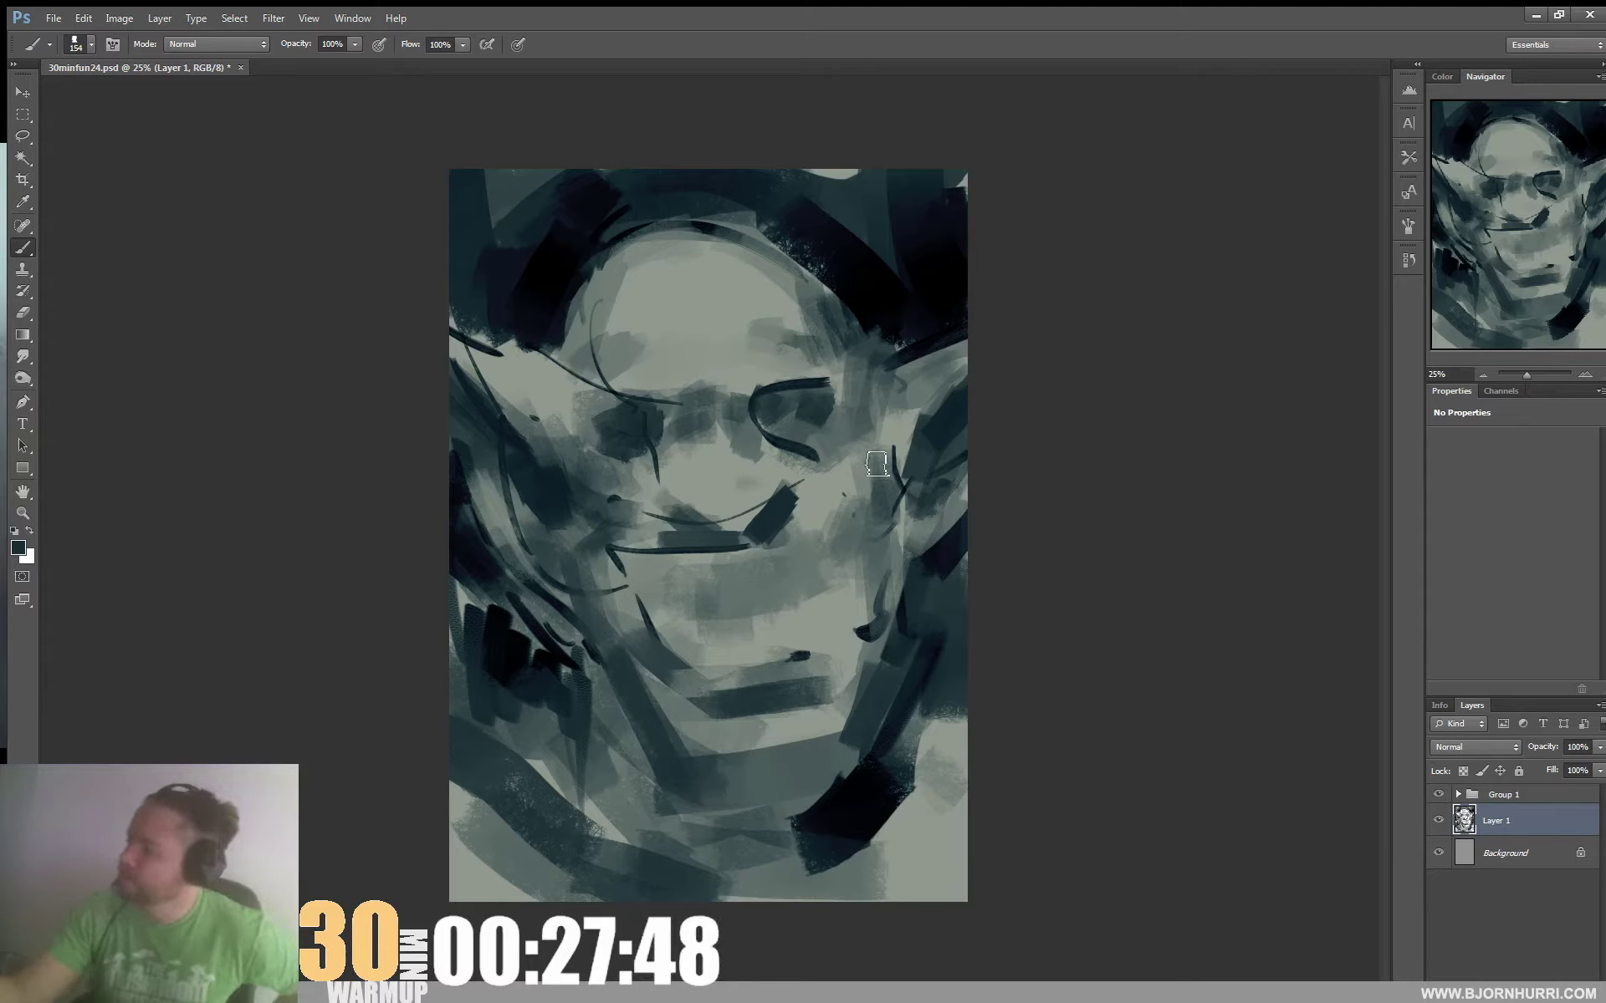
Flip the whole canvas horizontally
{"action": "left_click", "coordinate": [119, 18]}
{"action": "mouse_move", "coordinate": [217, 172]}
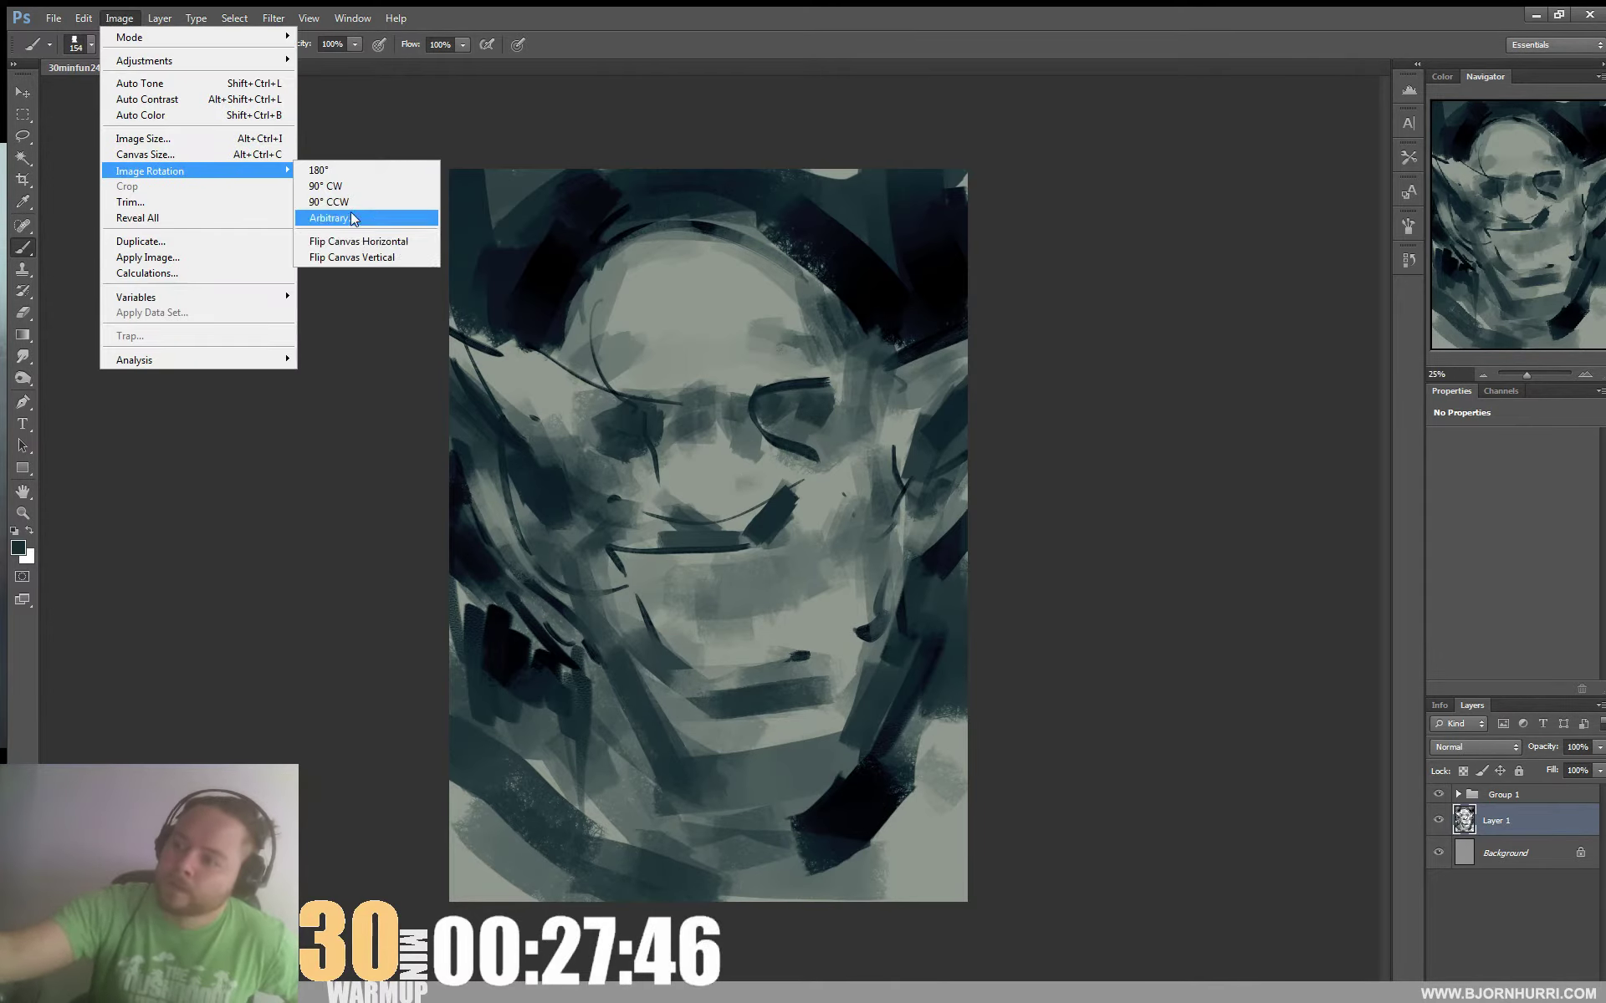
{"action": "left_click", "coordinate": [368, 241]}
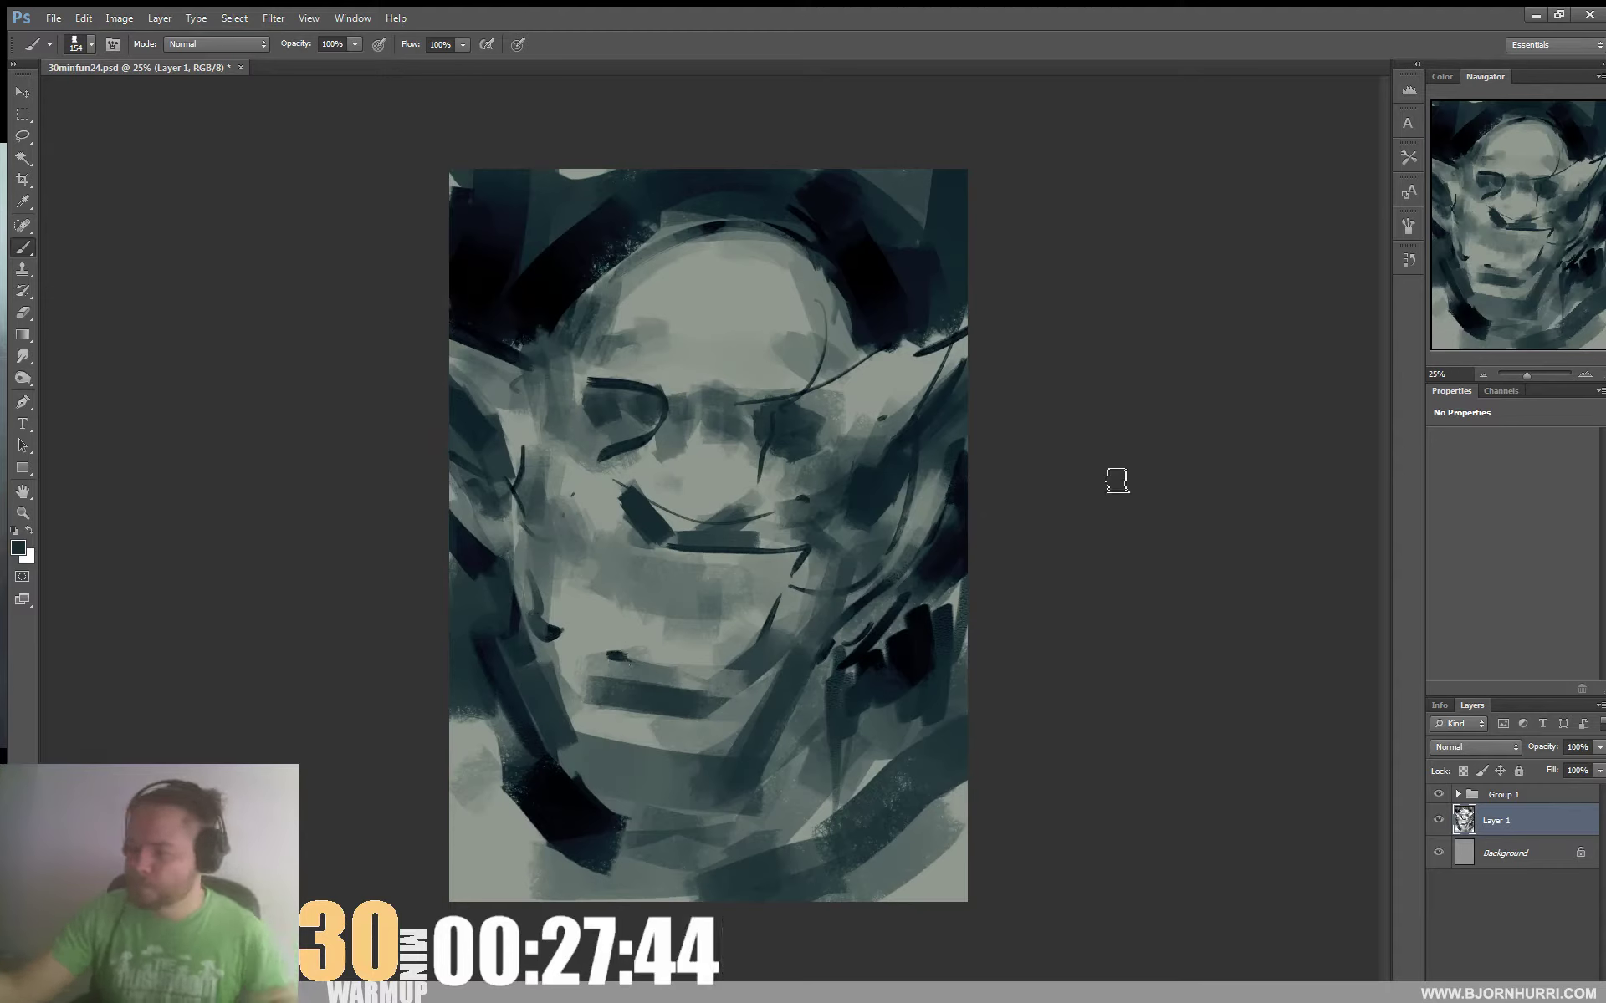
Duplicate the entire painting onto a new layer and warp it to adjust the head and jaw proportions
{"action": "key", "text": "ctrl+a"}
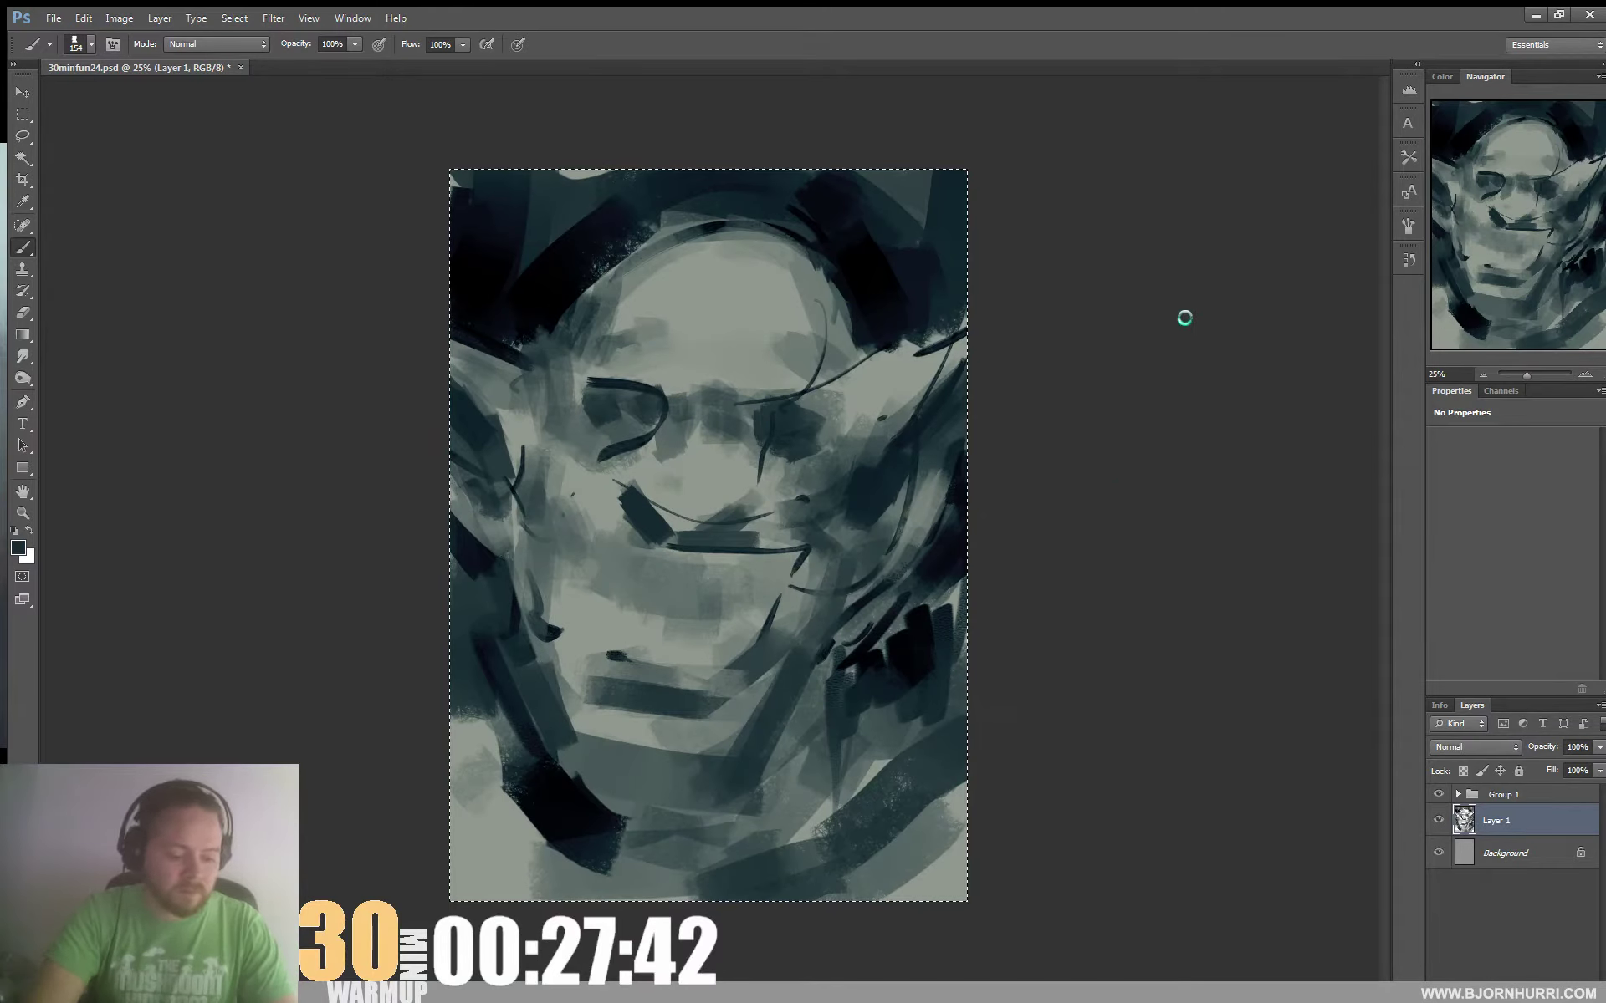
{"action": "key", "text": "ctrl+j"}
{"action": "key", "text": "ctrl+t"}
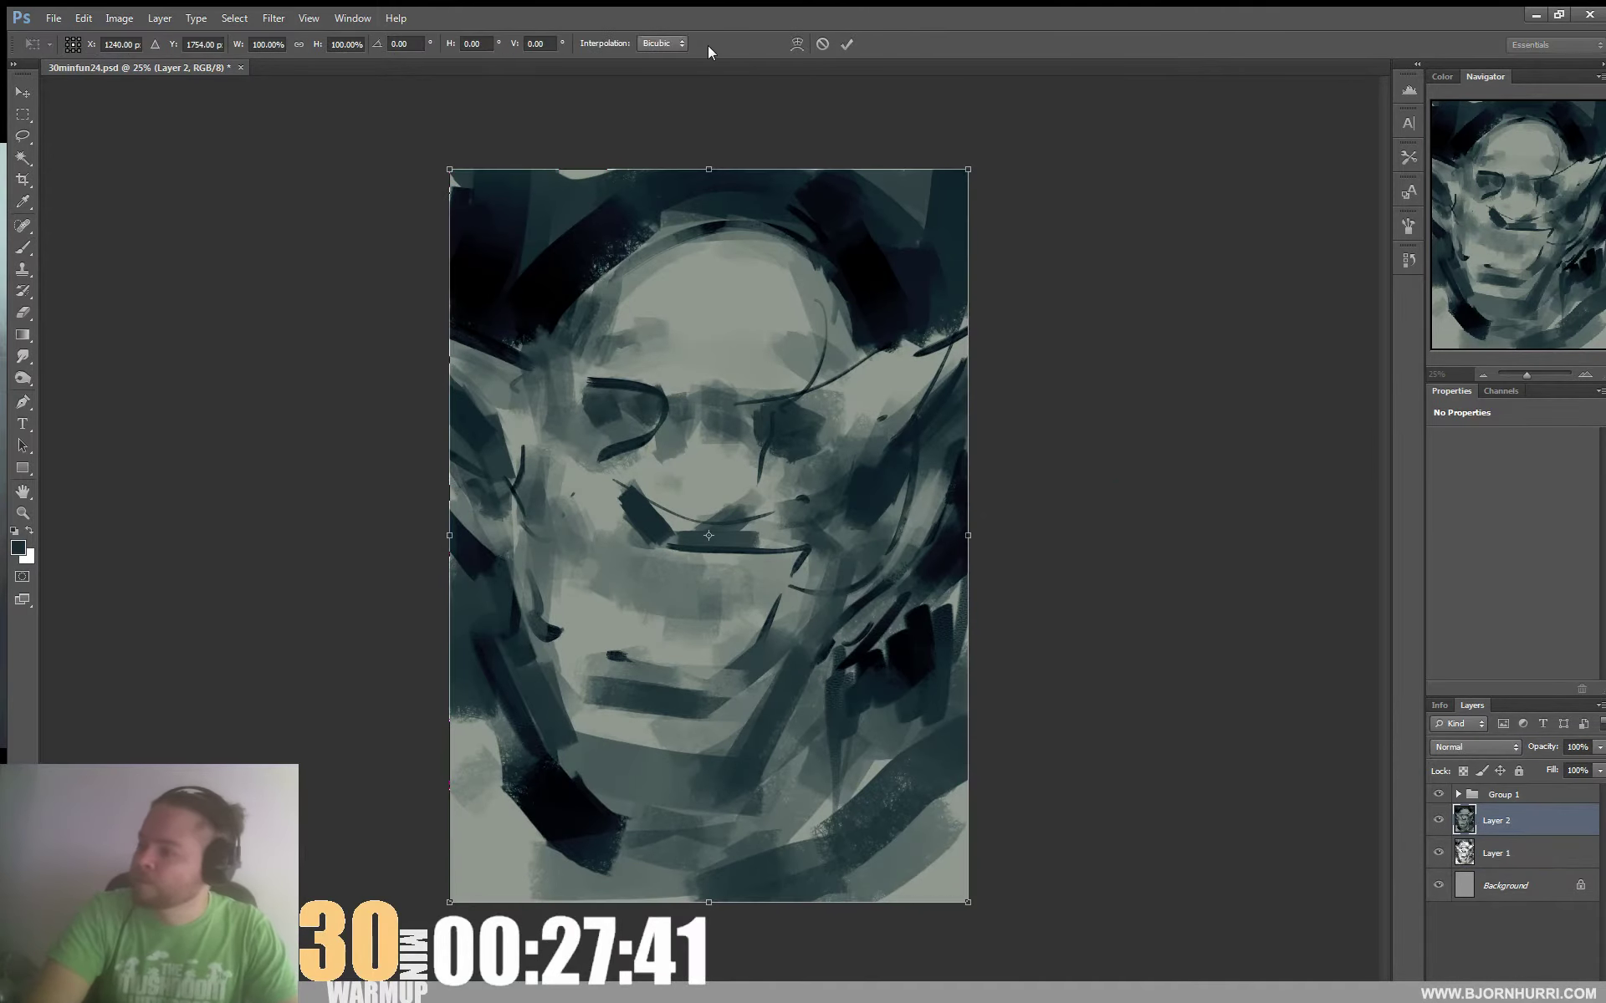
{"action": "left_click", "coordinate": [796, 43]}
{"action": "left_click_drag", "start_coordinate": [616, 238], "coordinate": [595, 249]}
{"action": "mouse_move", "coordinate": [585, 649]}
{"action": "left_mouse_down"}
{"action": "mouse_move", "coordinate": [608, 661]}
{"action": "mouse_move", "coordinate": [619, 647]}
{"action": "left_mouse_up"}
{"action": "left_click_drag", "start_coordinate": [899, 656], "coordinate": [905, 639]}
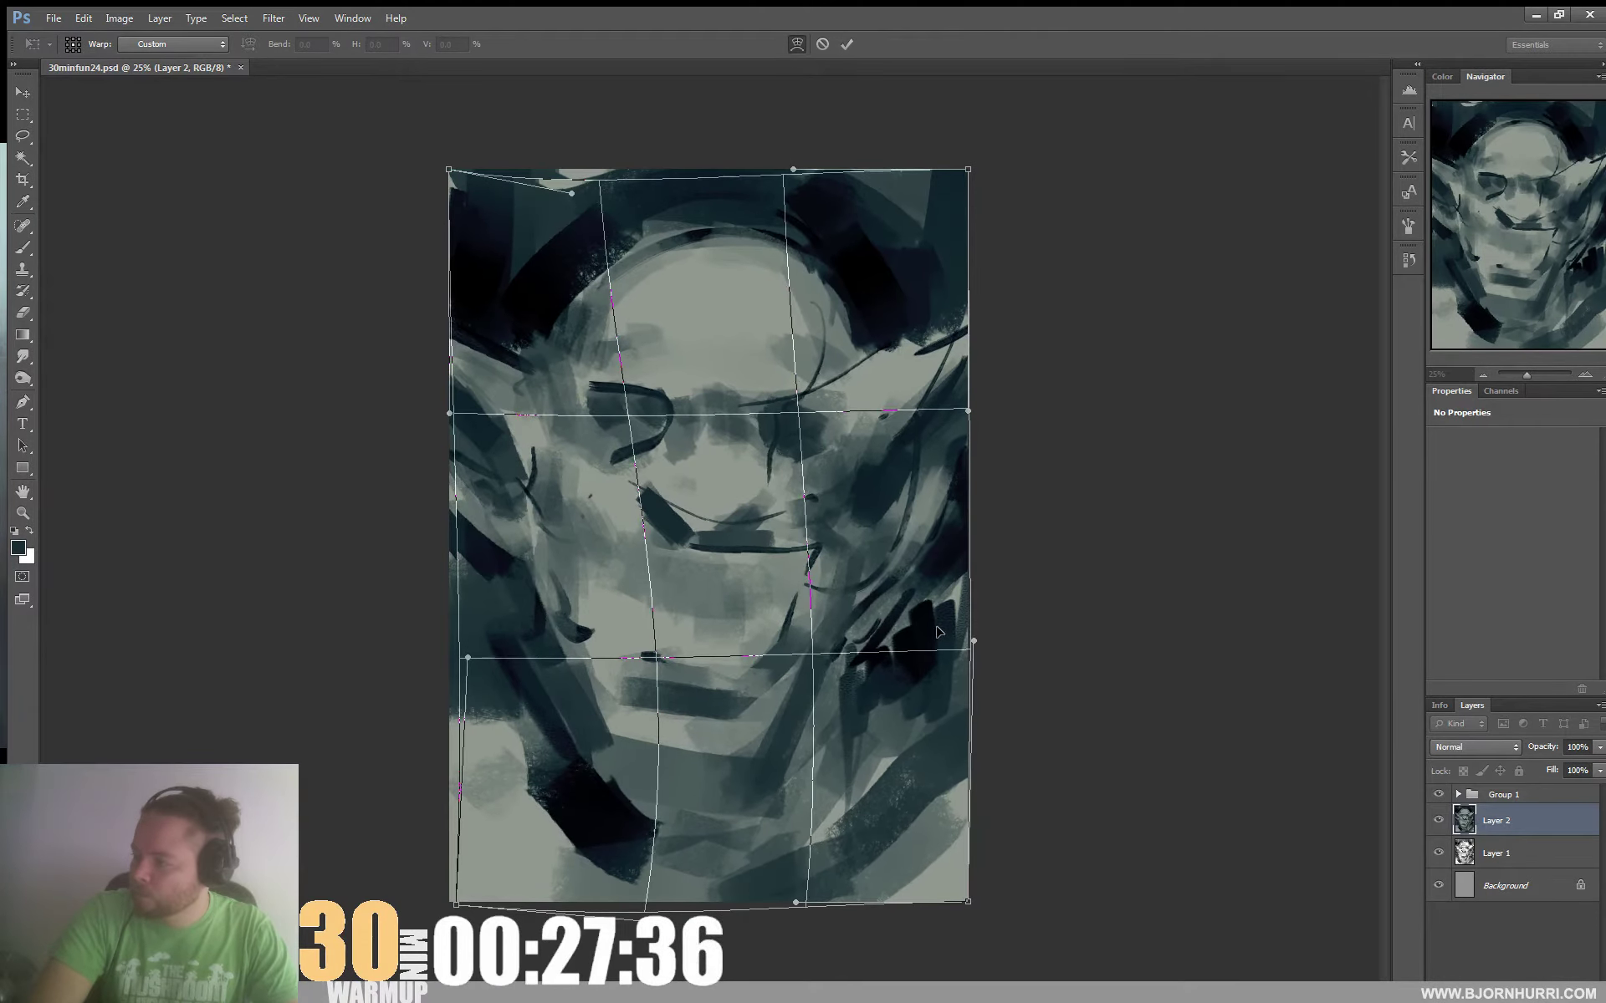
{"action": "left_click", "coordinate": [848, 44]}
Brush shadow beside the neck on the picture's left and block in a dark open mouth with sampled near-black
{"action": "key", "text": "b"}
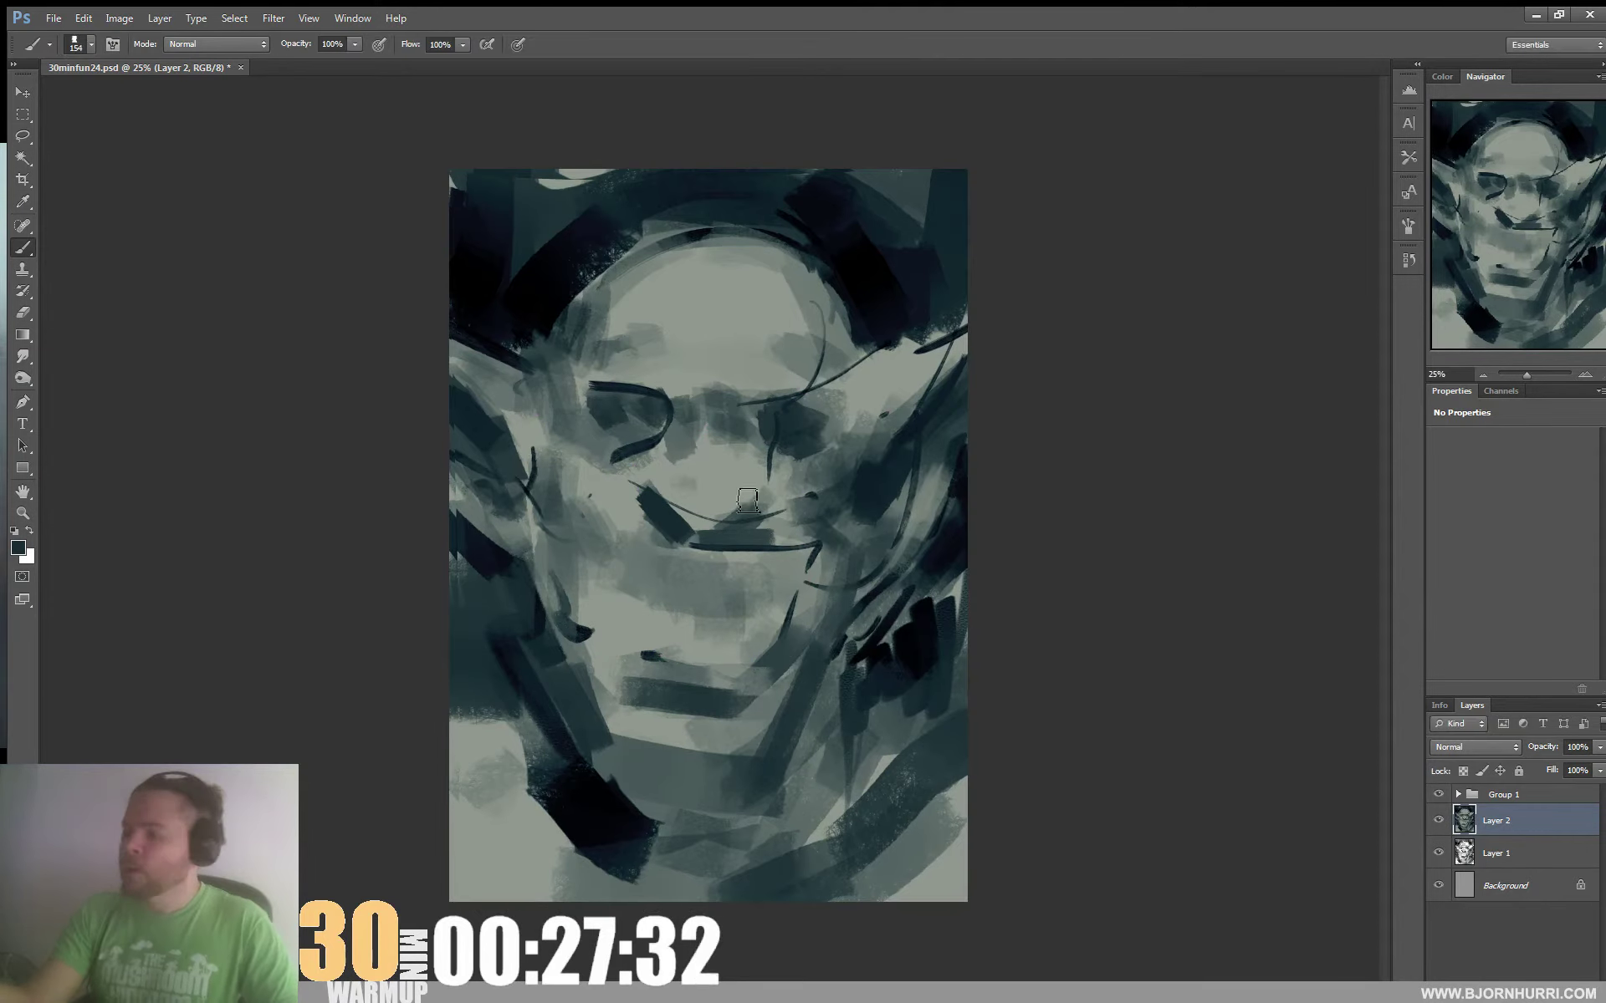
{"action": "left_click_drag", "start_coordinate": [535, 771], "coordinate": [505, 712]}
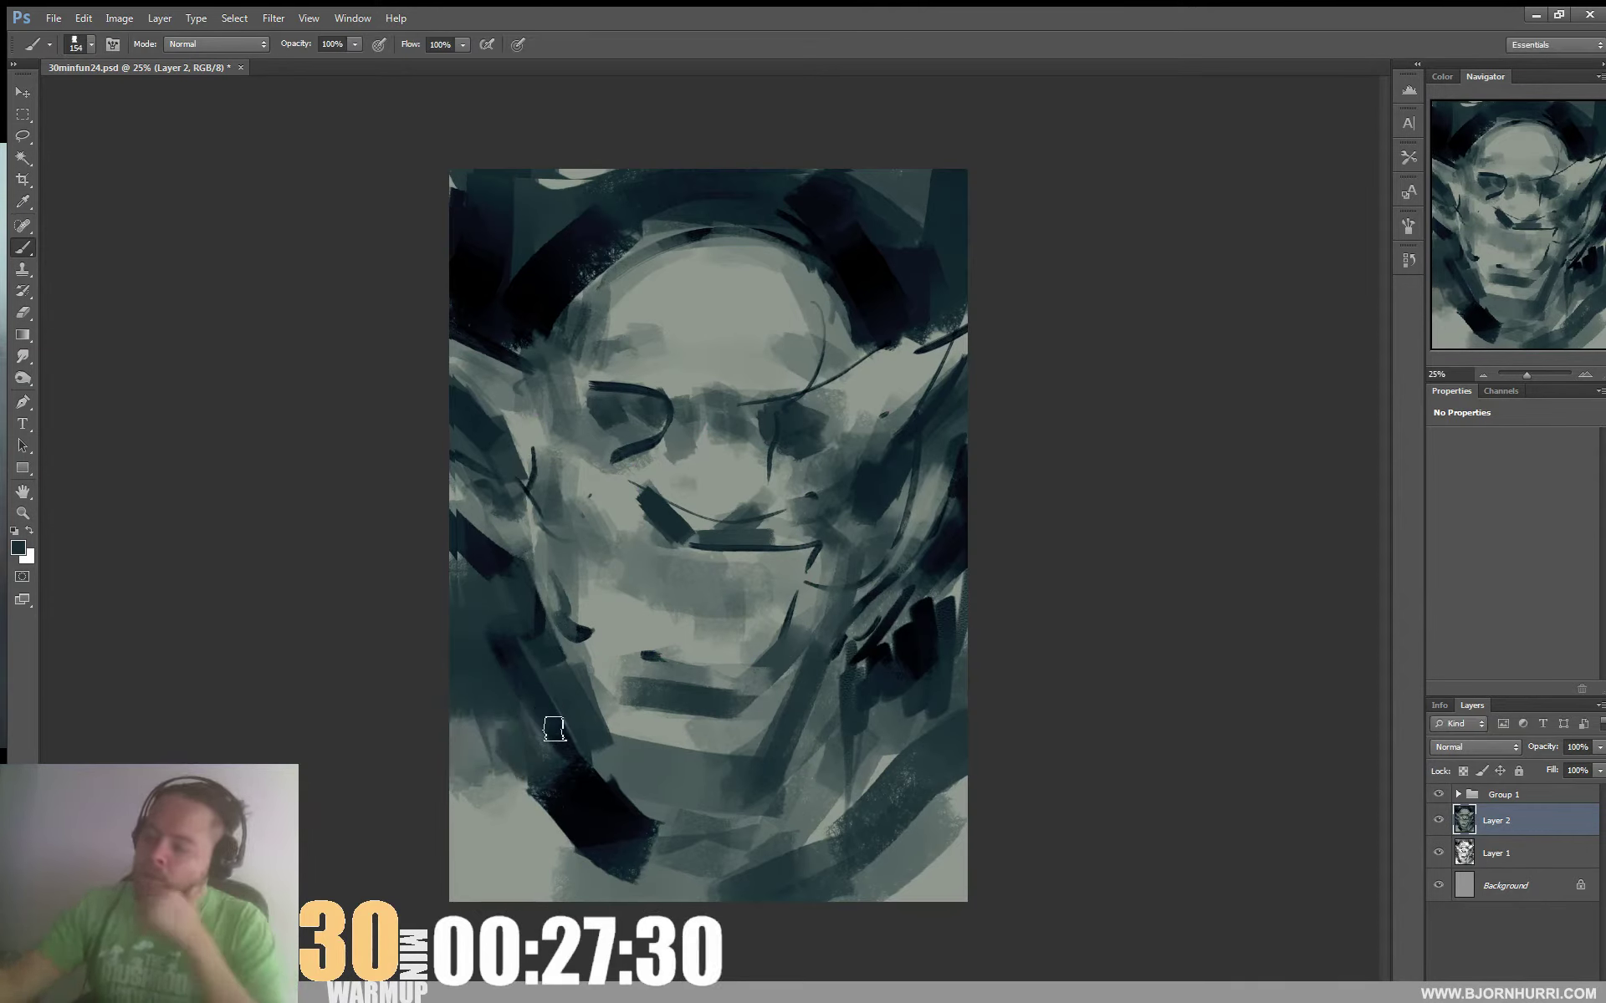
{"action": "left_click", "coordinate": [573, 782], "text": "alt"}
{"action": "right_click", "coordinate": [670, 592]}
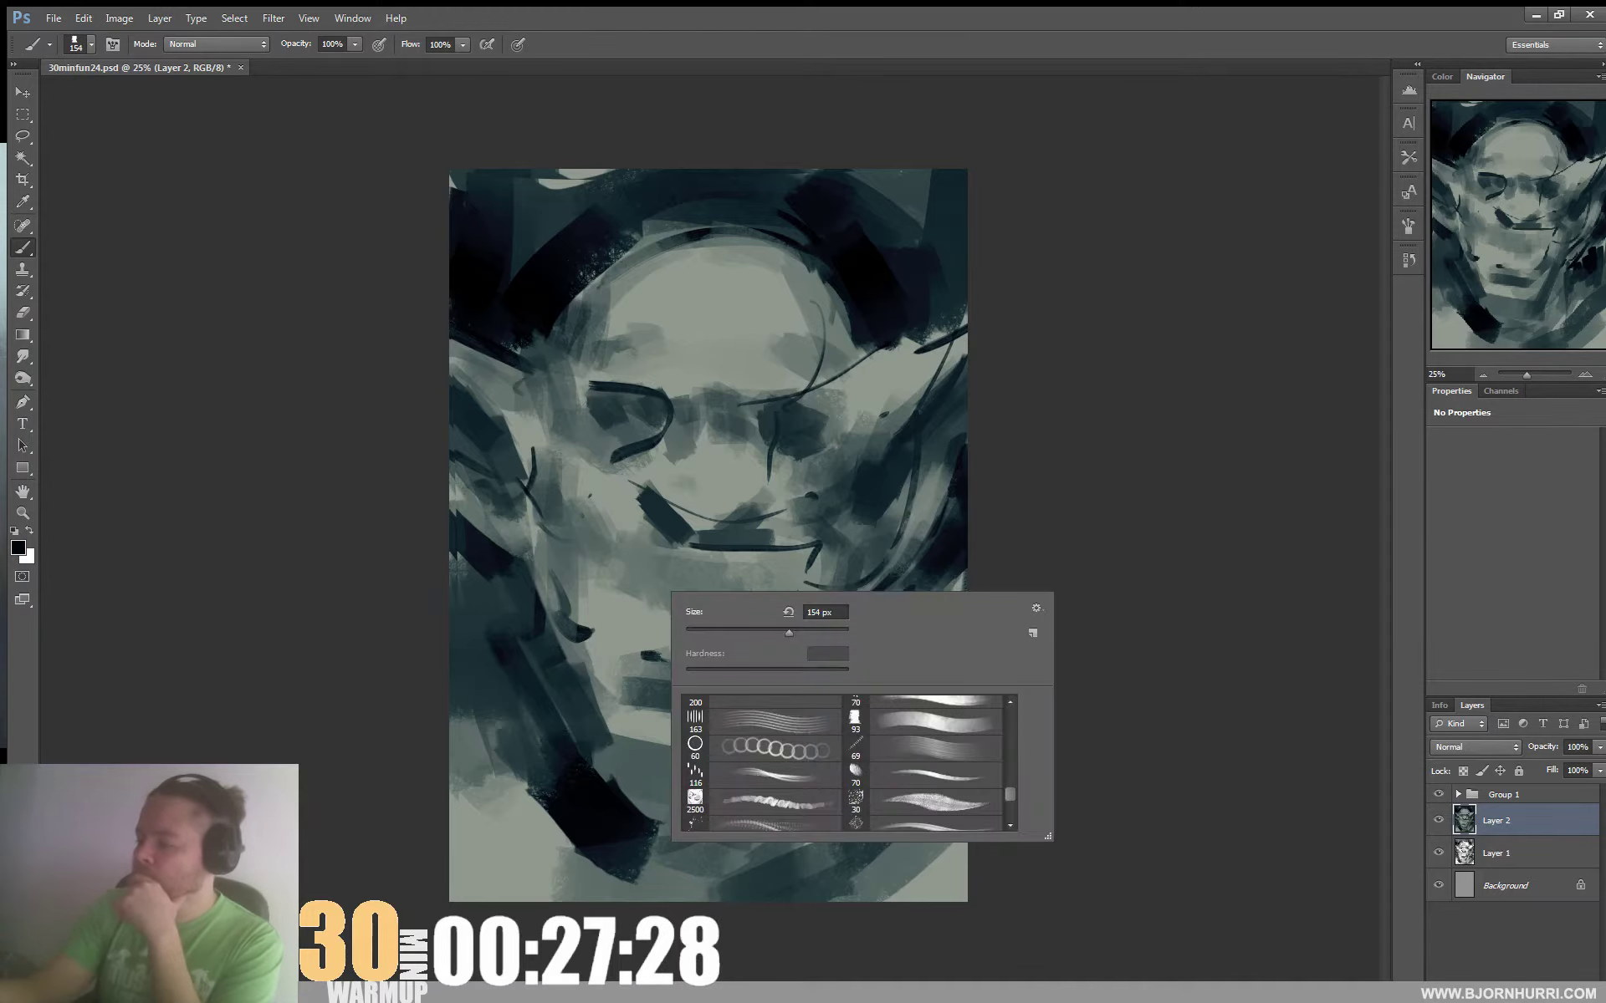
{"action": "mouse_move", "coordinate": [580, 548]}
{"action": "left_mouse_down"}
{"action": "mouse_move", "coordinate": [659, 646]}
{"action": "mouse_move", "coordinate": [769, 636]}
{"action": "left_mouse_up"}
{"action": "mouse_move", "coordinate": [657, 601]}
{"action": "left_mouse_down"}
{"action": "mouse_move", "coordinate": [777, 604]}
{"action": "mouse_move", "coordinate": [766, 636]}
{"action": "left_mouse_up"}
{"action": "mouse_move", "coordinate": [613, 576]}
{"action": "left_mouse_down"}
{"action": "mouse_move", "coordinate": [799, 555]}
{"action": "mouse_move", "coordinate": [791, 583]}
{"action": "left_mouse_up"}
{"action": "mouse_move", "coordinate": [660, 589]}
{"action": "left_mouse_down"}
{"action": "mouse_move", "coordinate": [724, 613]}
{"action": "mouse_move", "coordinate": [750, 608]}
{"action": "mouse_move", "coordinate": [693, 609]}
{"action": "mouse_move", "coordinate": [776, 588]}
{"action": "mouse_move", "coordinate": [651, 592]}
{"action": "mouse_move", "coordinate": [617, 545]}
{"action": "mouse_move", "coordinate": [665, 540]}
{"action": "mouse_move", "coordinate": [565, 530]}
{"action": "left_mouse_up"}
Reduce the brush to 66 px and paint dark accents at the mouth corners, cheek creases and sides of the nose
{"action": "right_click", "coordinate": [658, 540]}
{"action": "left_click", "coordinate": [676, 578]}
{"action": "left_click", "coordinate": [624, 544]}
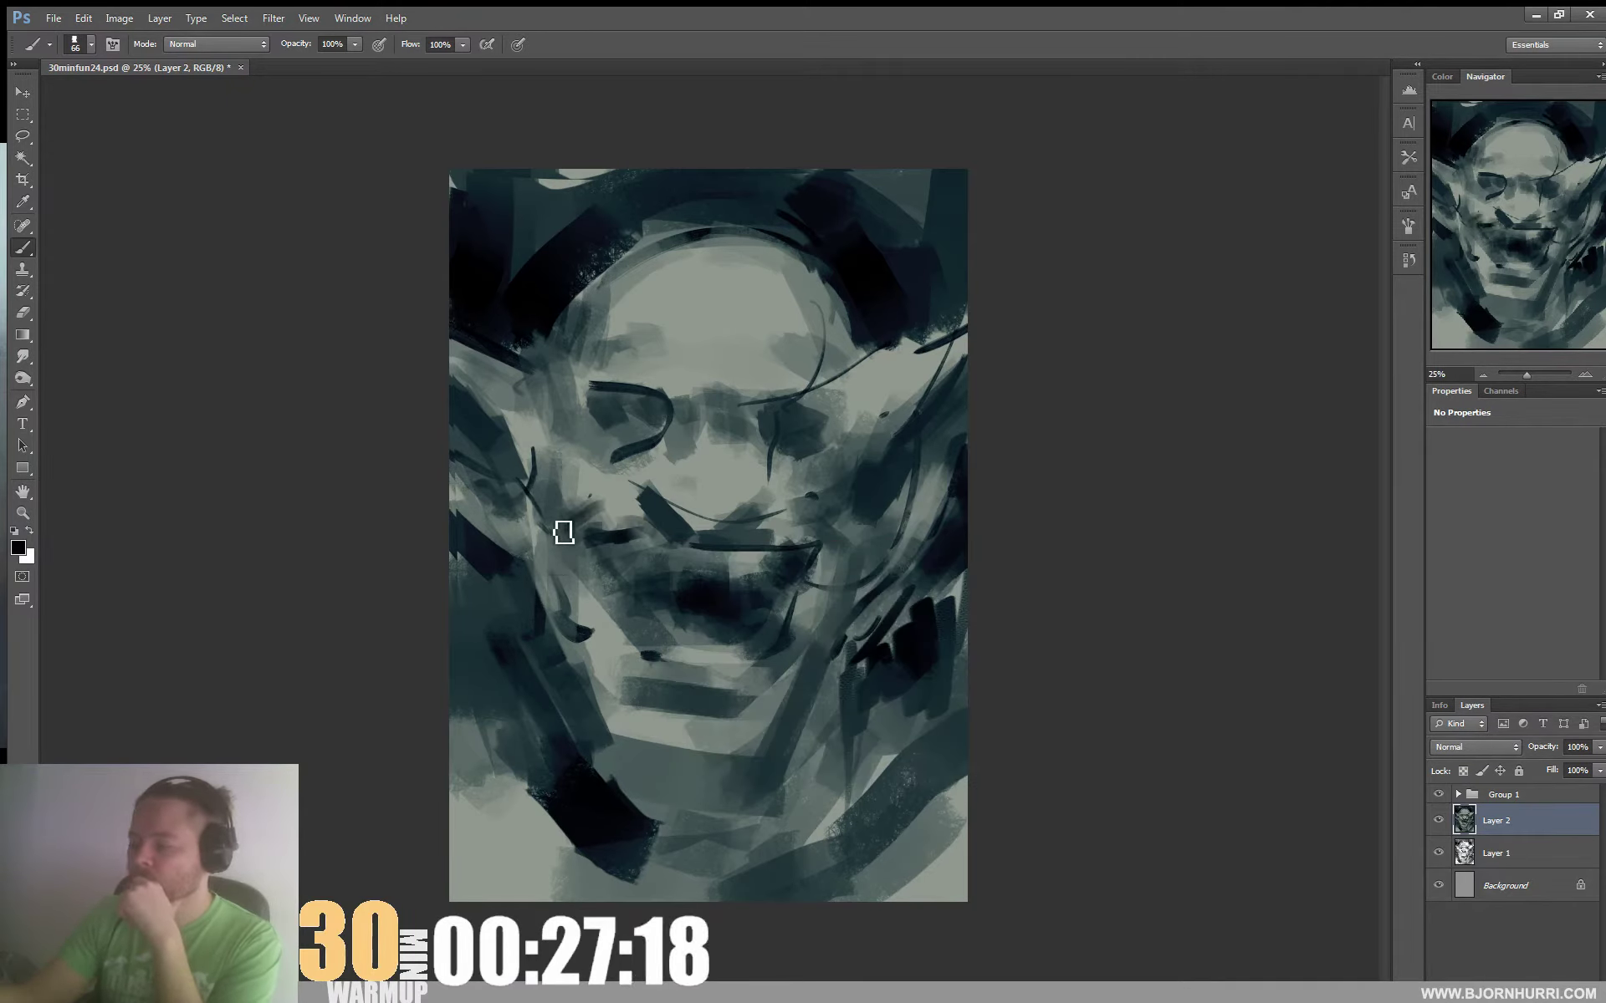
{"action": "mouse_move", "coordinate": [791, 539]}
{"action": "left_mouse_down"}
{"action": "mouse_move", "coordinate": [771, 495]}
{"action": "mouse_move", "coordinate": [665, 465]}
{"action": "mouse_move", "coordinate": [743, 523]}
{"action": "mouse_move", "coordinate": [760, 478]}
{"action": "mouse_move", "coordinate": [724, 416]}
{"action": "mouse_move", "coordinate": [692, 464]}
{"action": "mouse_move", "coordinate": [739, 439]}
{"action": "mouse_move", "coordinate": [702, 463]}
{"action": "mouse_move", "coordinate": [714, 421]}
{"action": "left_mouse_up"}
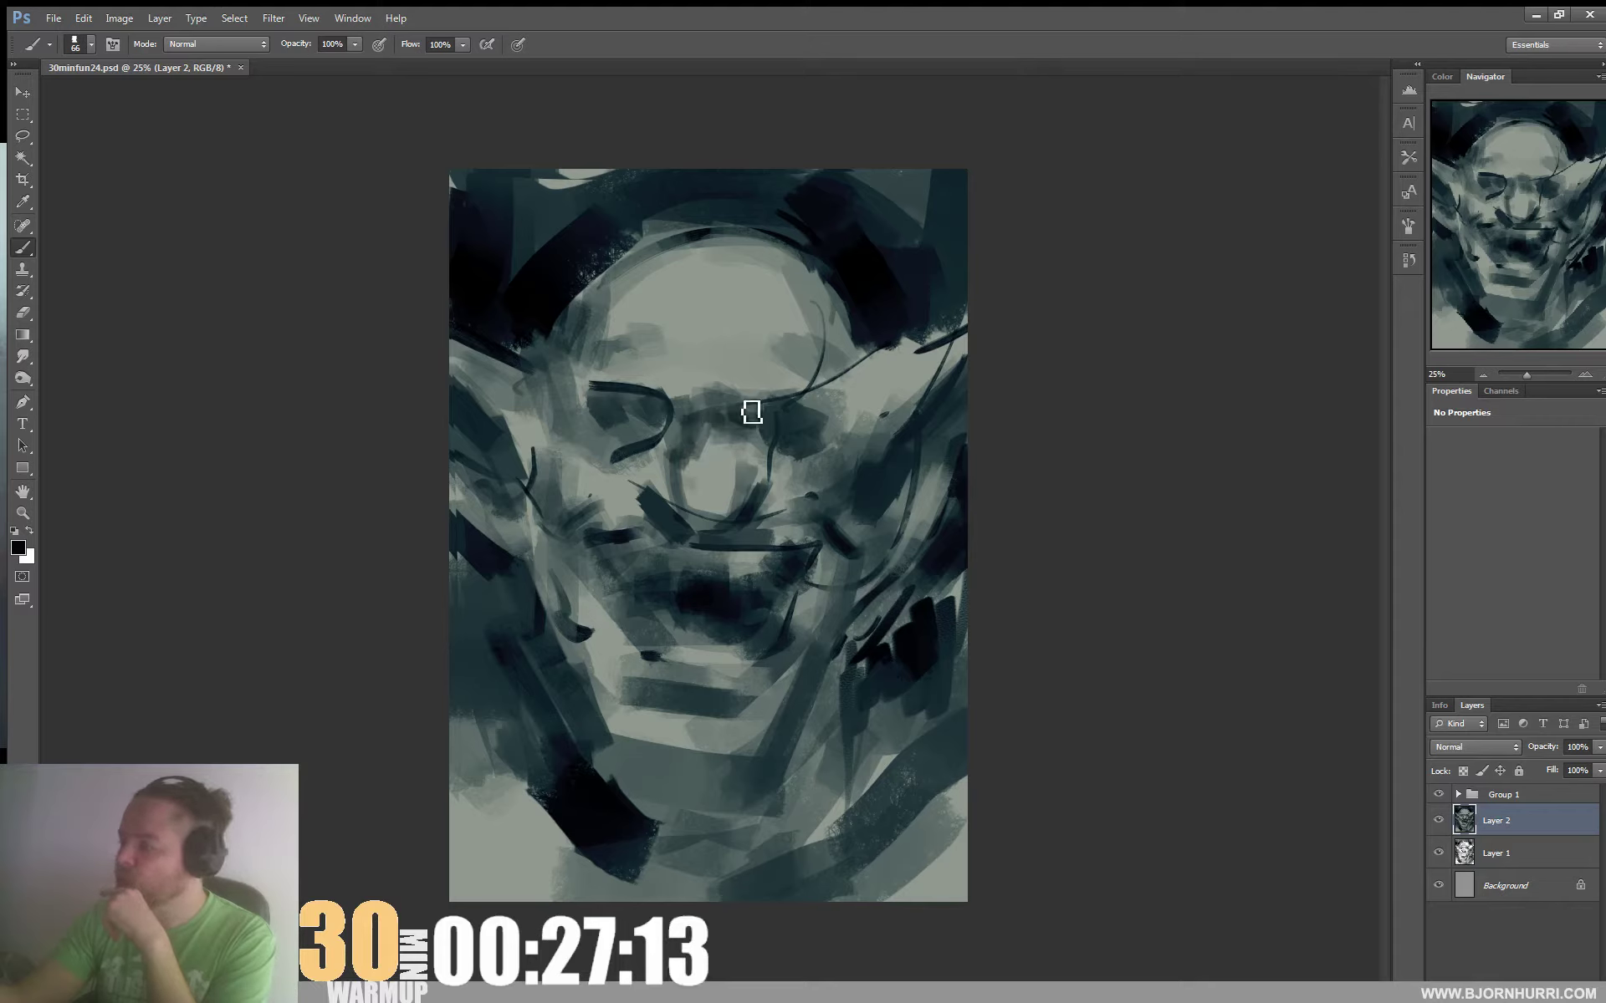
Set the brush to 114 px, paint a dark furrow between the brows and sample mid-tones from the lower forehead
{"action": "right_click", "coordinate": [751, 412]}
{"action": "left_click_drag", "start_coordinate": [708, 351], "coordinate": [716, 399]}
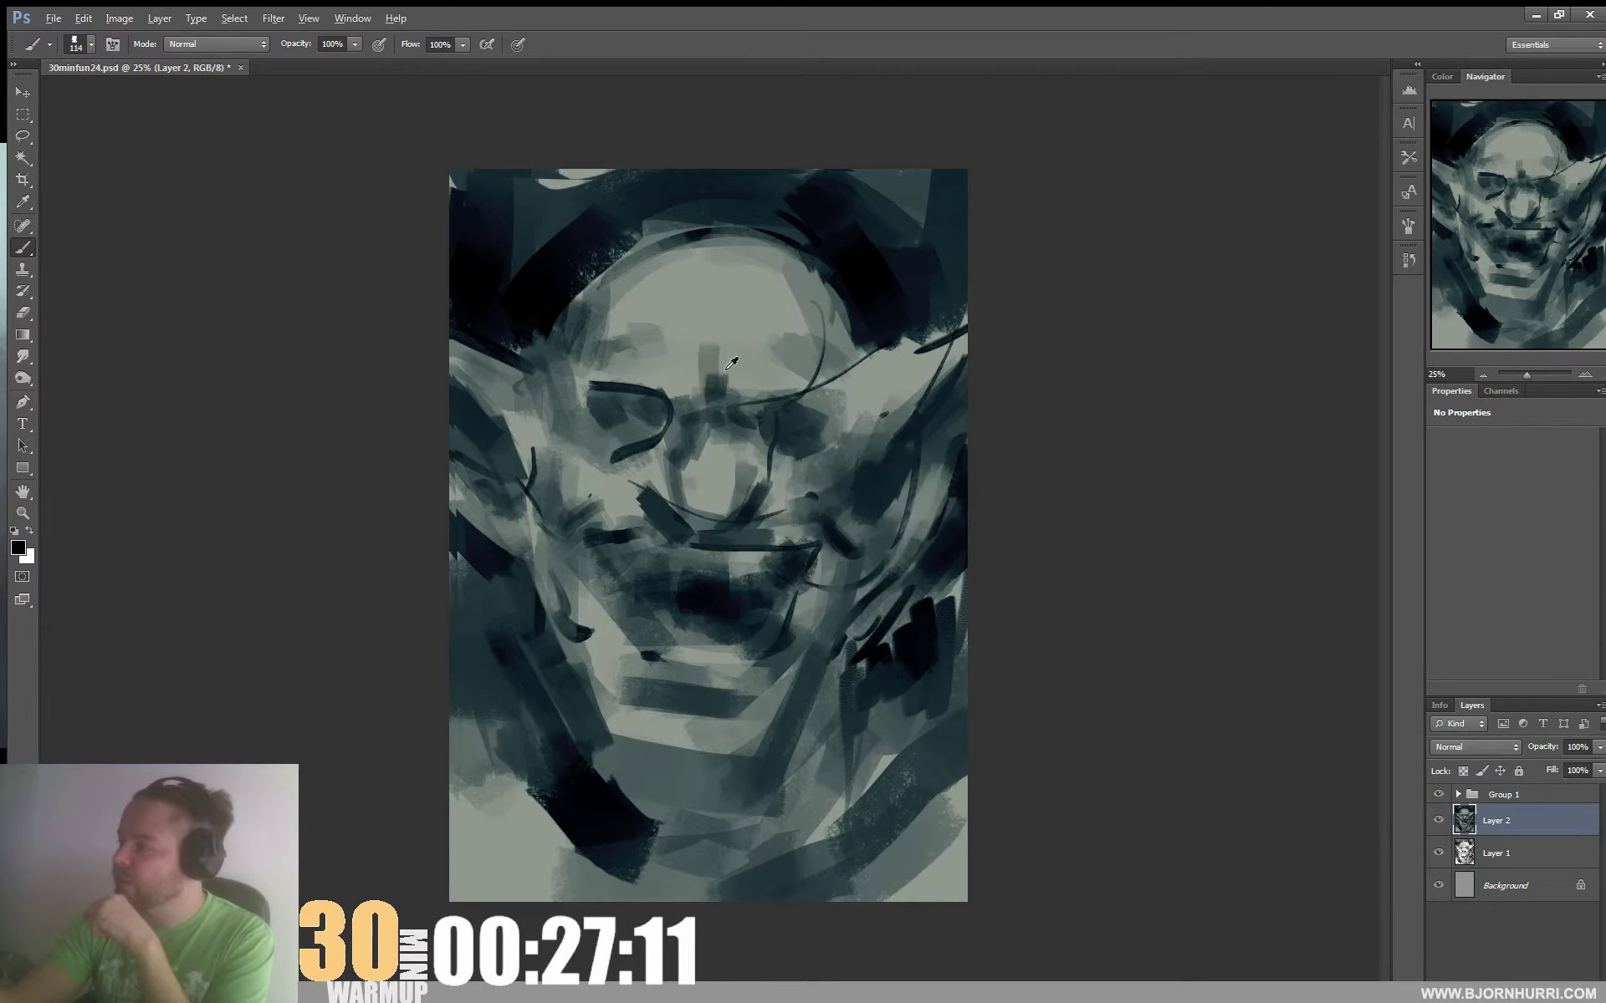
{"action": "left_click", "coordinate": [728, 368], "text": "alt"}
{"action": "left_click", "coordinate": [787, 359], "text": "alt"}
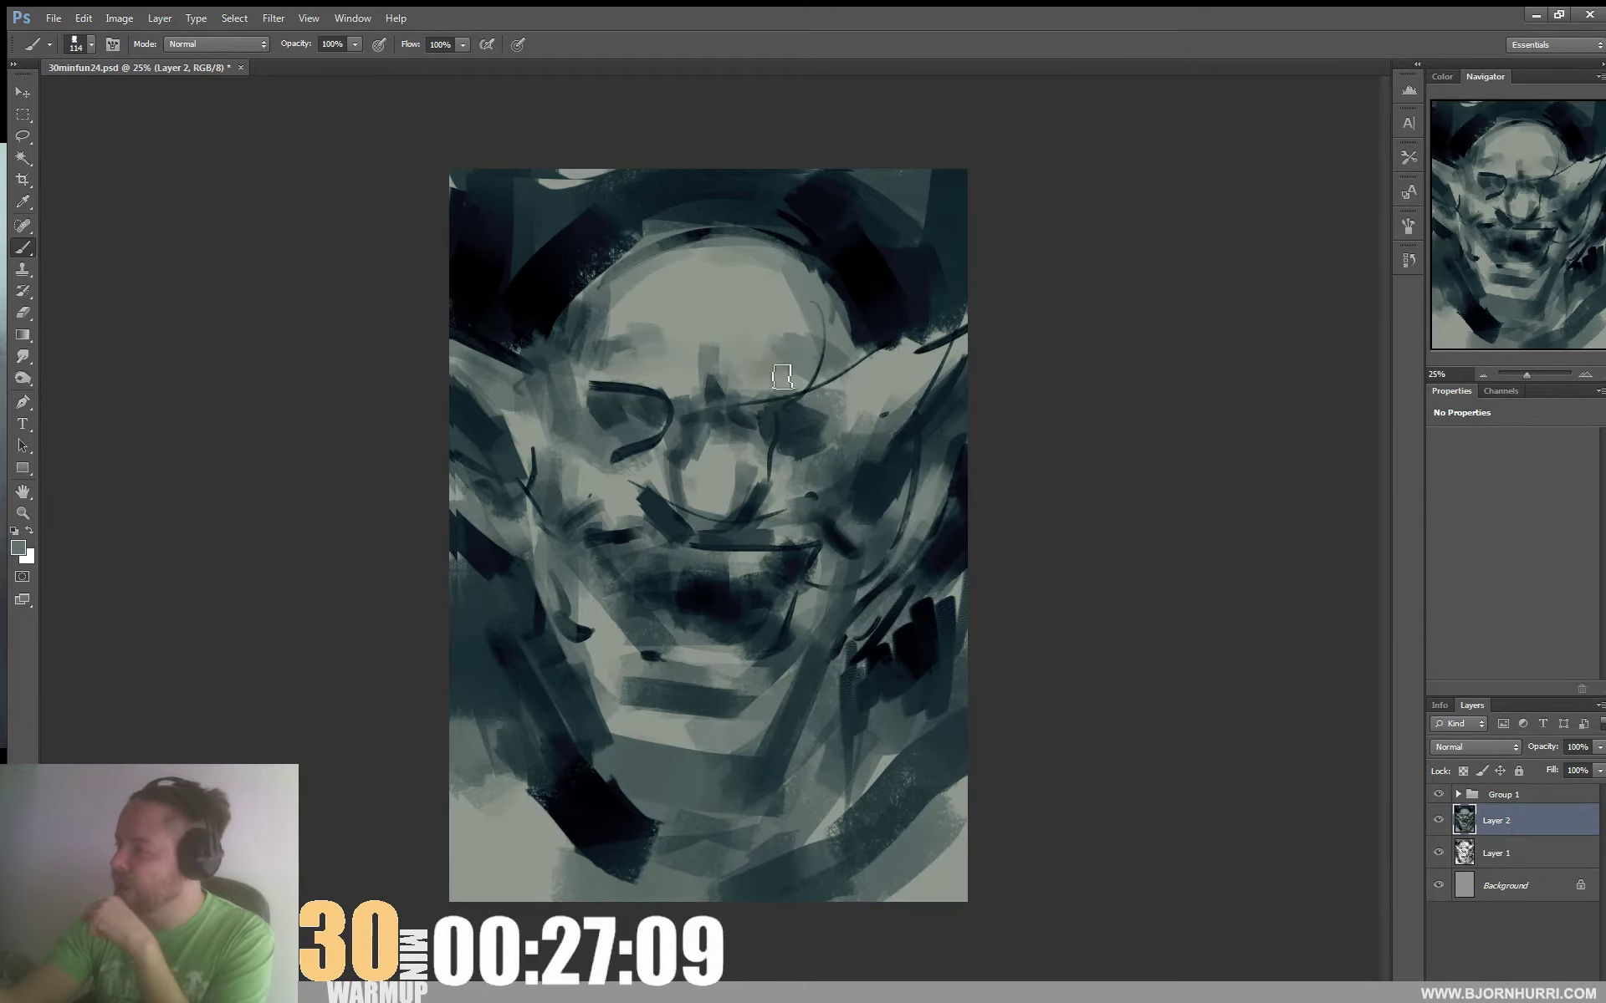
Enlarge the brush to 152 px and shade the forehead and crown with sampled mid-tone strokes
{"action": "right_click", "coordinate": [690, 347]}
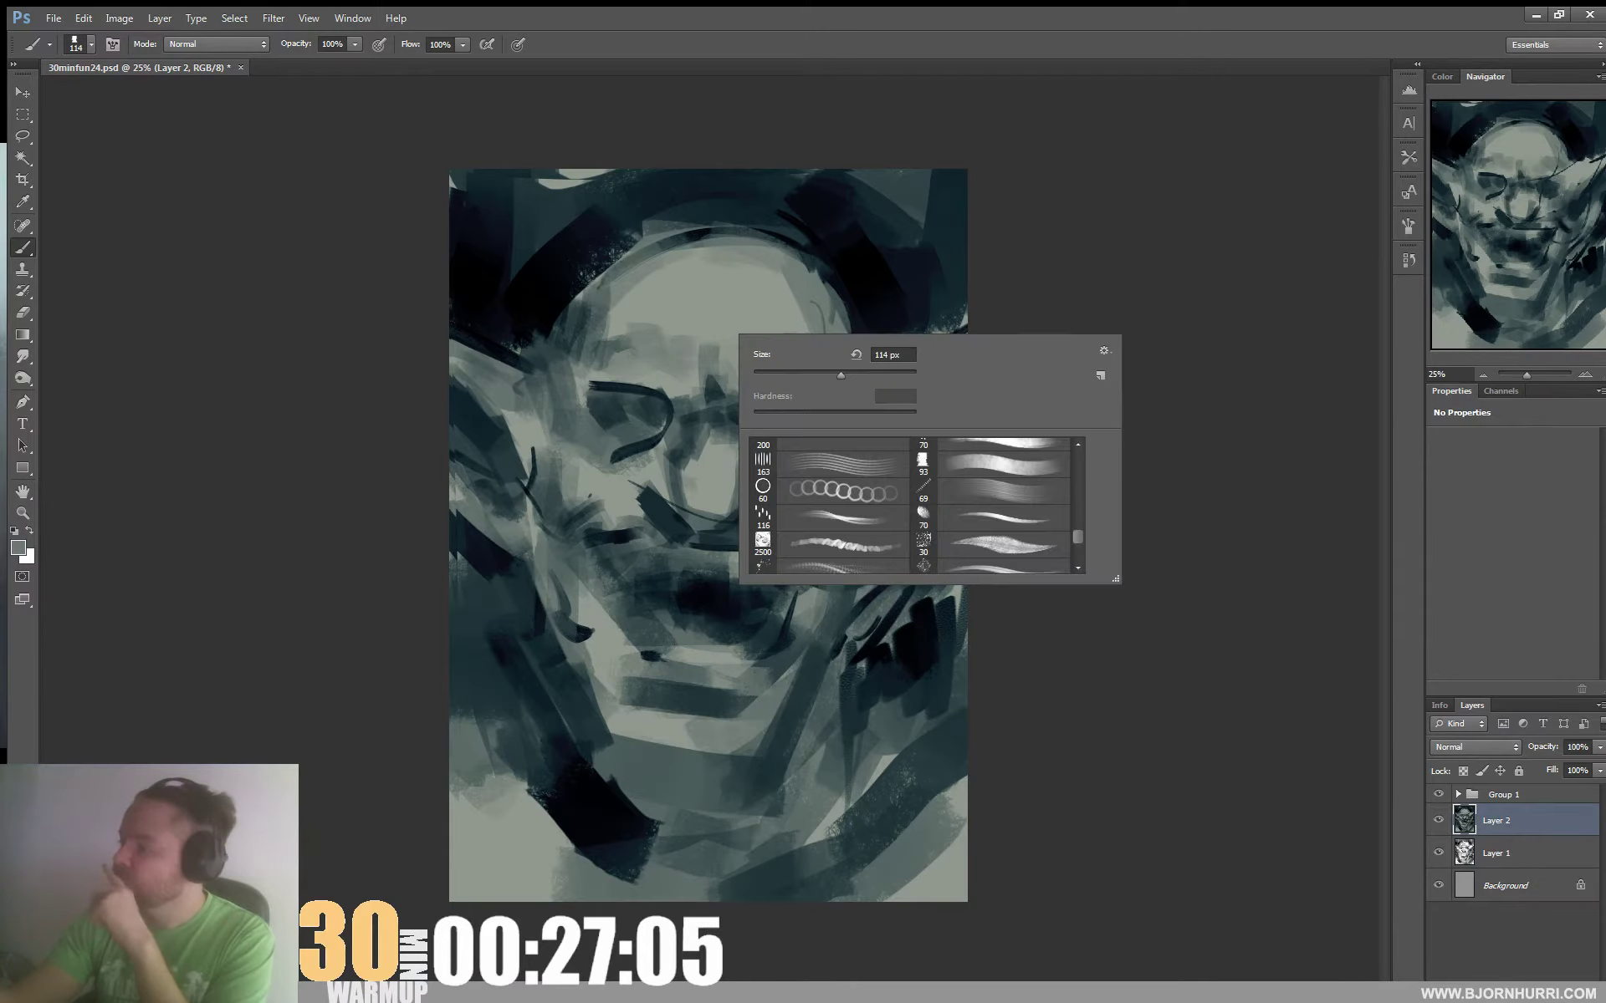
{"action": "left_click_drag", "start_coordinate": [841, 375], "coordinate": [846, 374]}
{"action": "mouse_move", "coordinate": [667, 331]}
{"action": "left_mouse_down"}
{"action": "mouse_move", "coordinate": [763, 341]}
{"action": "mouse_move", "coordinate": [811, 319]}
{"action": "left_mouse_up"}
{"action": "left_click", "coordinate": [810, 319], "text": "alt"}
{"action": "mouse_move", "coordinate": [760, 254]}
{"action": "left_mouse_down"}
{"action": "mouse_move", "coordinate": [637, 258]}
{"action": "mouse_move", "coordinate": [735, 239]}
{"action": "left_mouse_up"}
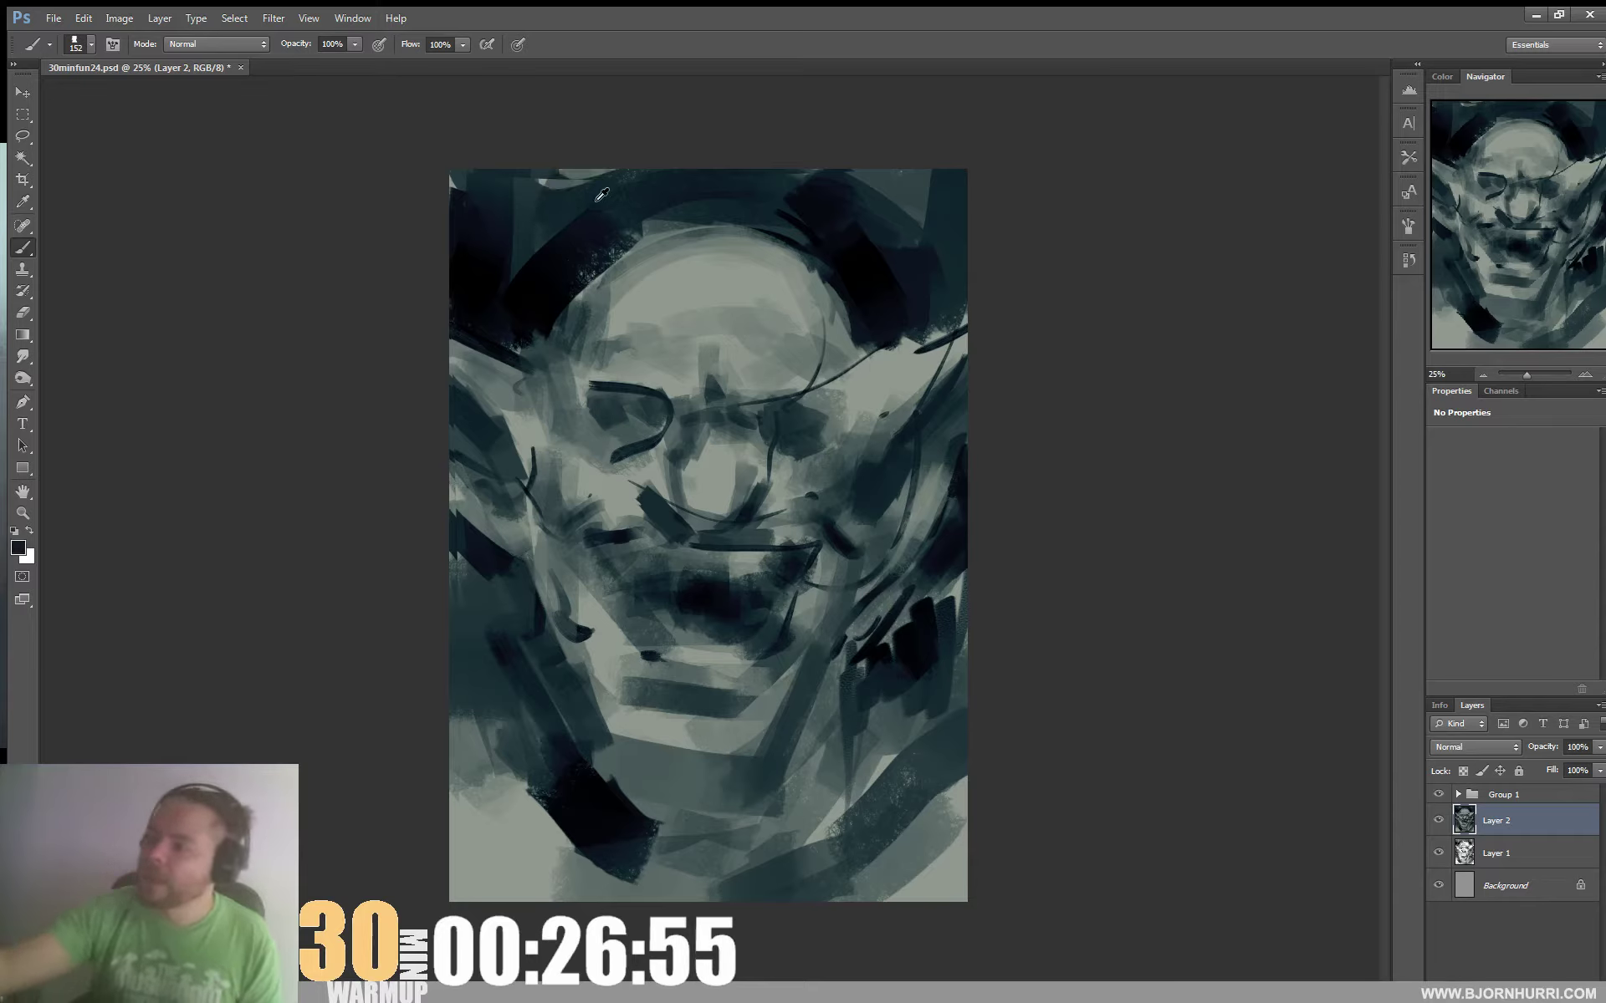
Cover the background around the head and beside the jaw with dark blue-green strokes, filling the light gaps in the upper corners
{"action": "left_click_drag", "start_coordinate": [487, 211], "coordinate": [466, 172]}
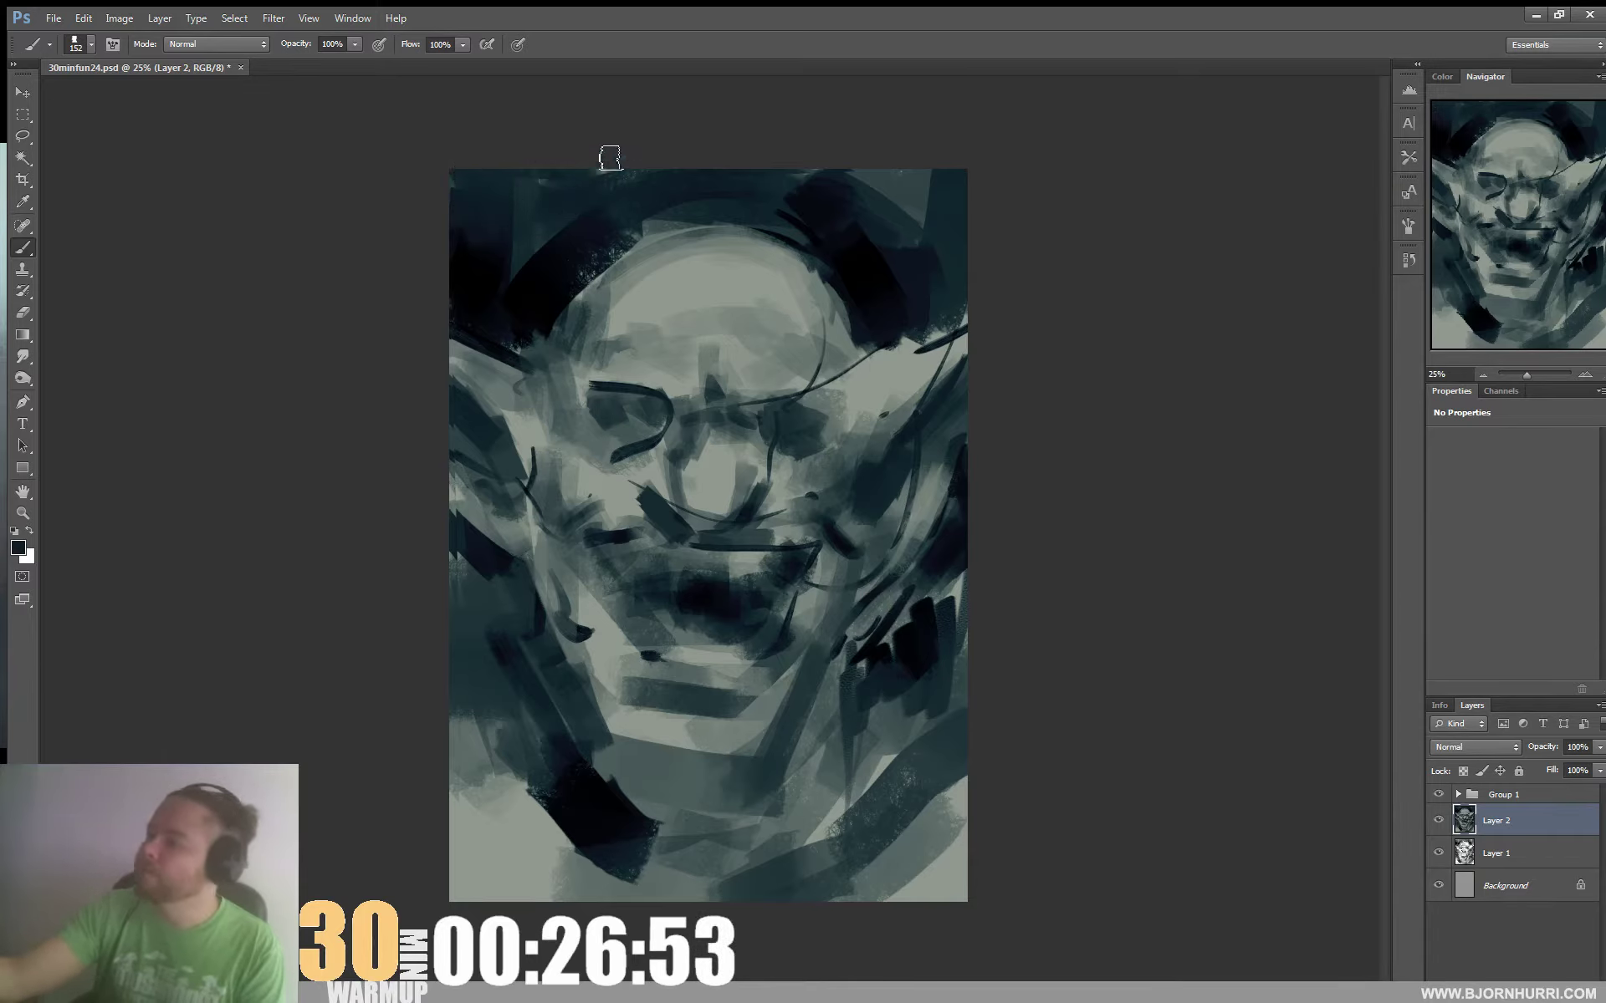
{"action": "mouse_move", "coordinate": [862, 180]}
{"action": "left_mouse_down"}
{"action": "mouse_move", "coordinate": [793, 201]}
{"action": "mouse_move", "coordinate": [865, 238]}
{"action": "mouse_move", "coordinate": [851, 242]}
{"action": "mouse_move", "coordinate": [921, 236]}
{"action": "left_mouse_up"}
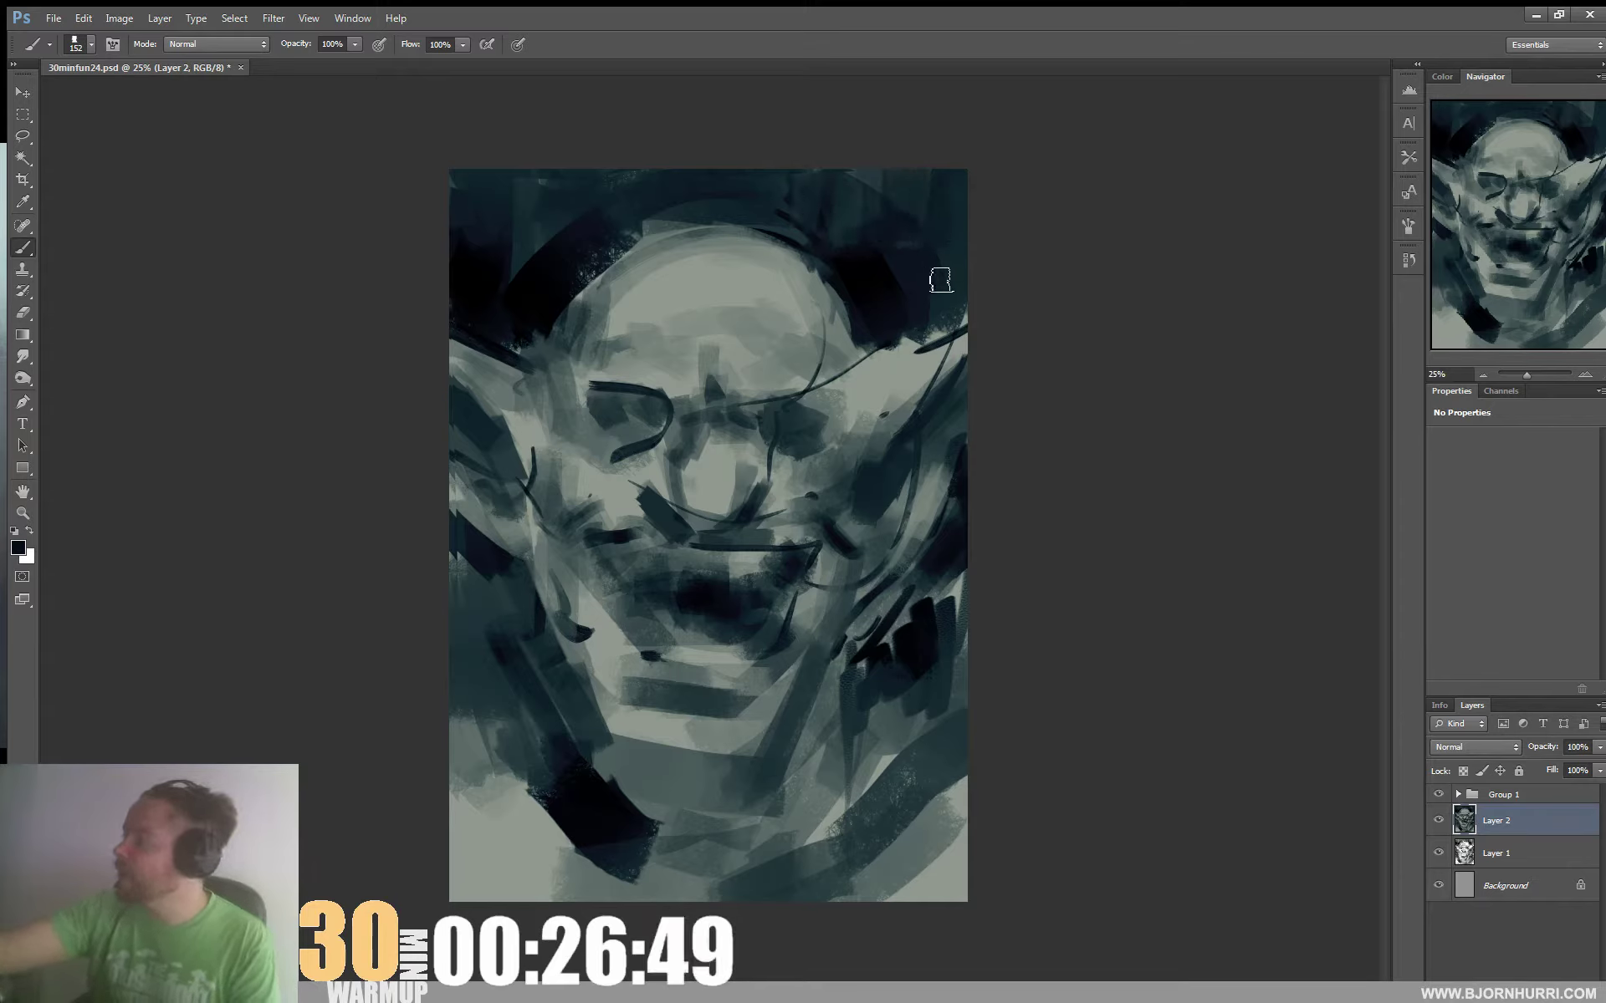
{"action": "left_click", "coordinate": [849, 197], "text": "alt"}
{"action": "left_click_drag", "start_coordinate": [873, 302], "coordinate": [880, 264]}
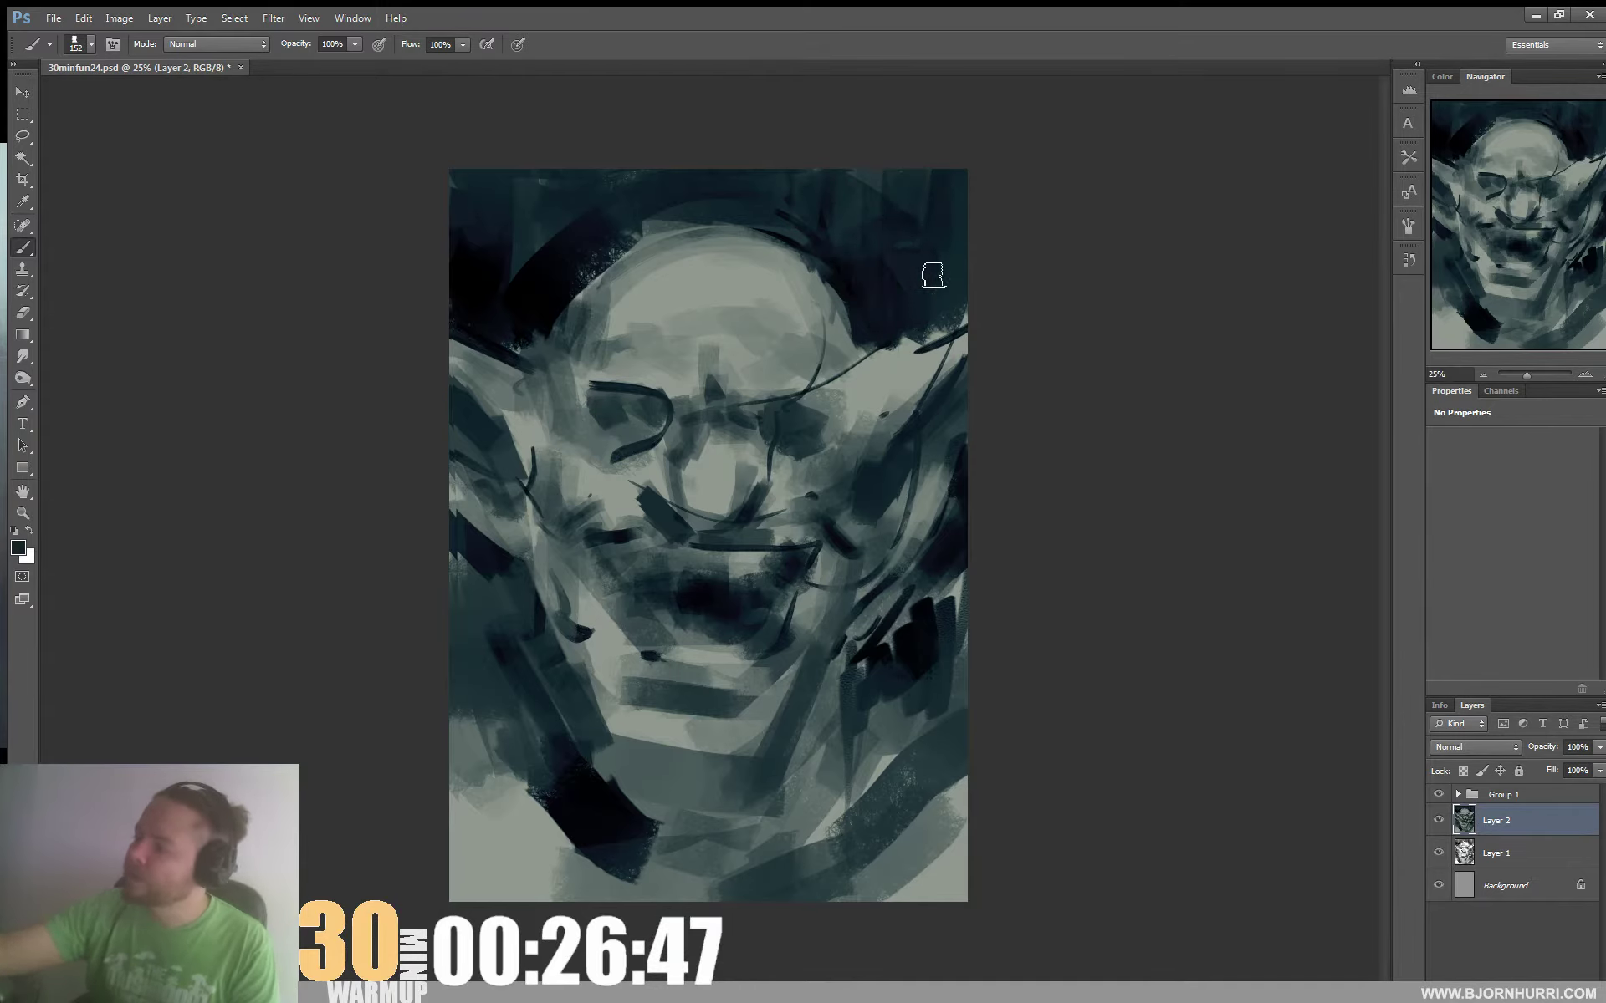
{"action": "mouse_move", "coordinate": [589, 229]}
{"action": "left_mouse_down"}
{"action": "mouse_move", "coordinate": [507, 251]}
{"action": "mouse_move", "coordinate": [516, 297]}
{"action": "left_mouse_up"}
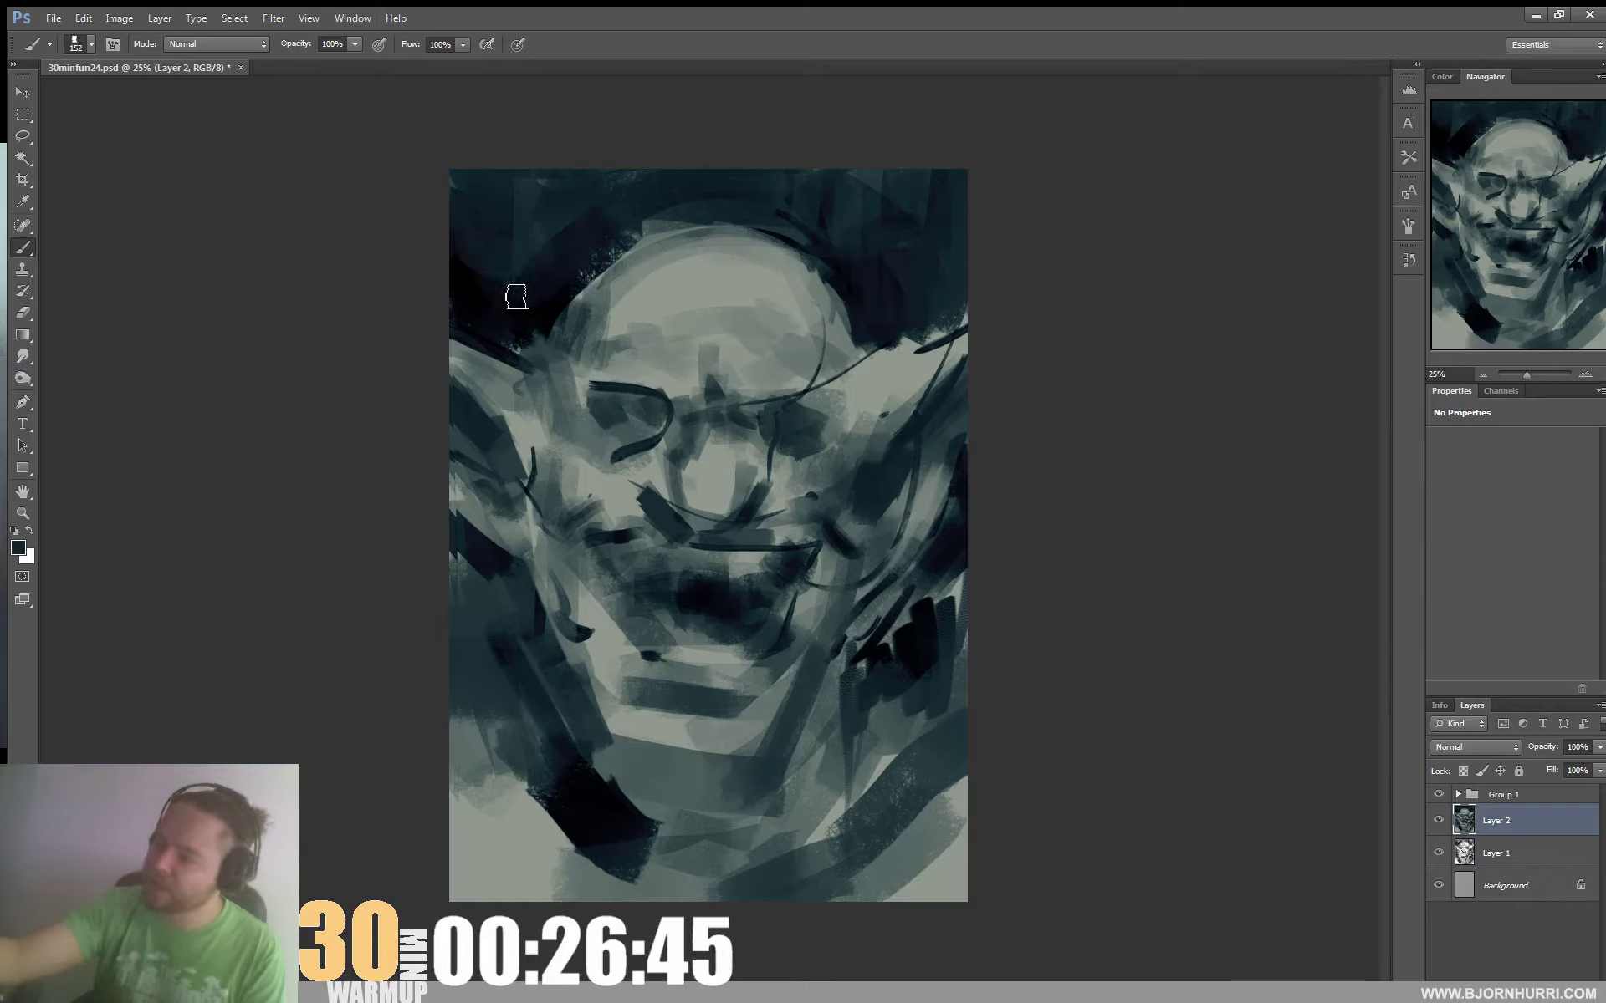
{"action": "mouse_move", "coordinate": [494, 602]}
{"action": "left_mouse_down"}
{"action": "mouse_move", "coordinate": [469, 551]}
{"action": "mouse_move", "coordinate": [489, 639]}
{"action": "mouse_move", "coordinate": [523, 584]}
{"action": "left_mouse_up"}
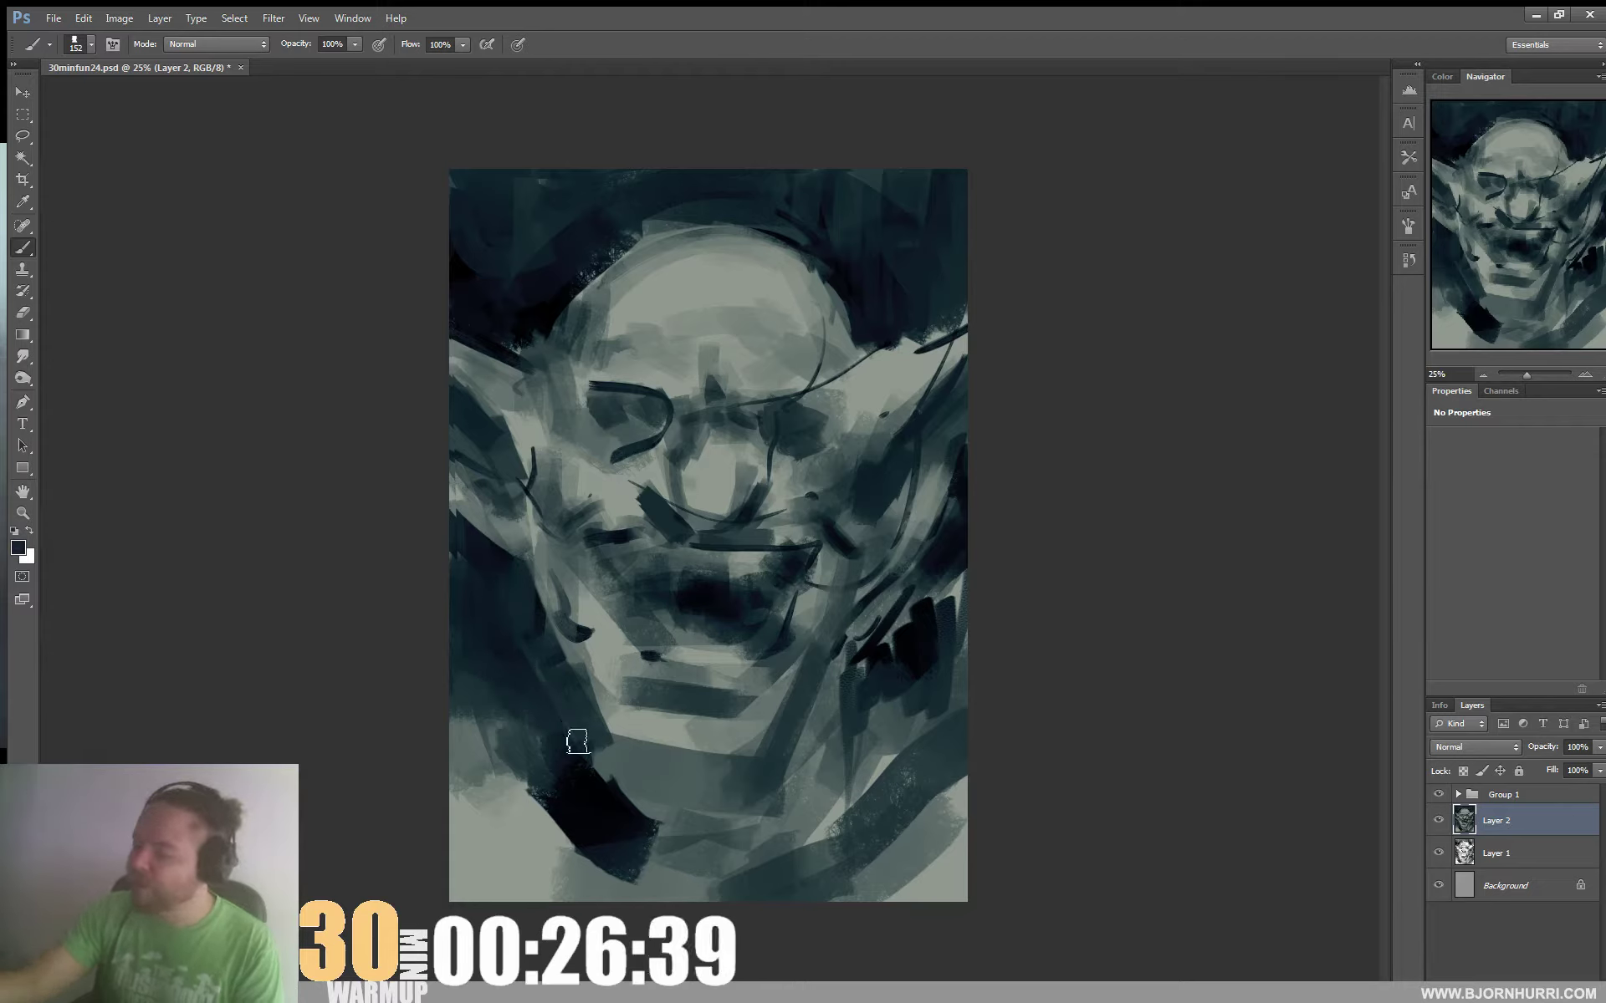
Paint a near-black shadow across the neck under the chin and darken the edge of the jaw
{"action": "left_click", "coordinate": [573, 791], "text": "alt"}
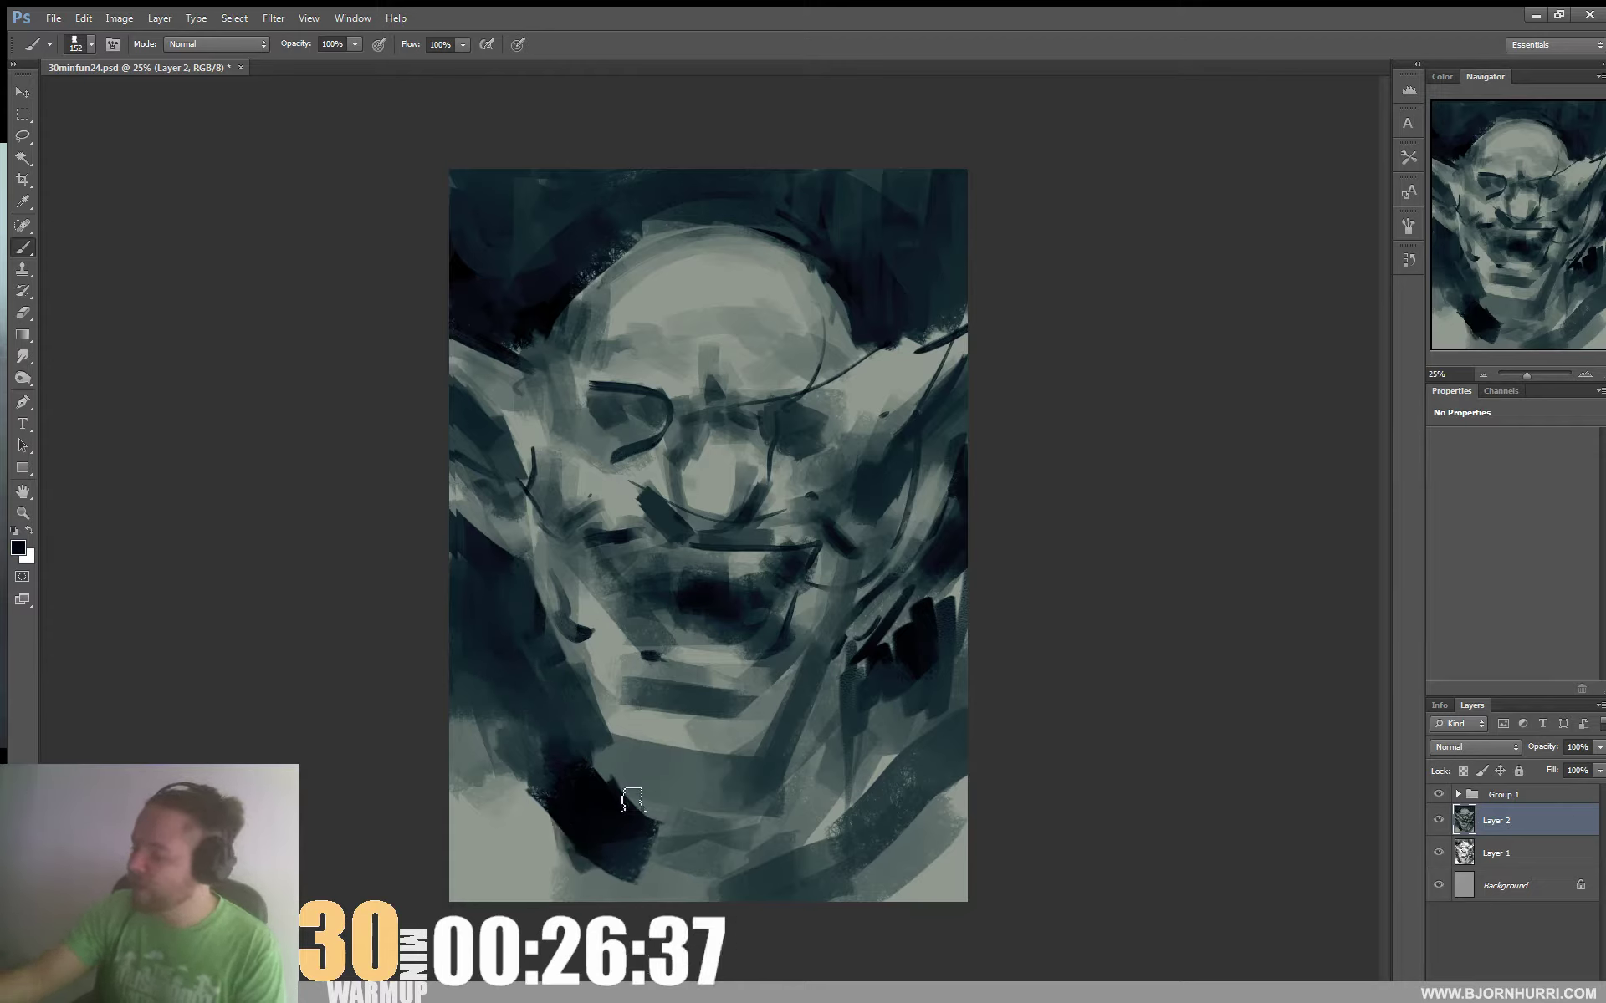
{"action": "mouse_move", "coordinate": [633, 800]}
{"action": "left_mouse_down"}
{"action": "mouse_move", "coordinate": [751, 794]}
{"action": "mouse_move", "coordinate": [674, 798]}
{"action": "mouse_move", "coordinate": [738, 818]}
{"action": "mouse_move", "coordinate": [796, 785]}
{"action": "left_mouse_up"}
{"action": "left_click_drag", "start_coordinate": [799, 719], "coordinate": [734, 788]}
{"action": "left_click_drag", "start_coordinate": [809, 709], "coordinate": [731, 782]}
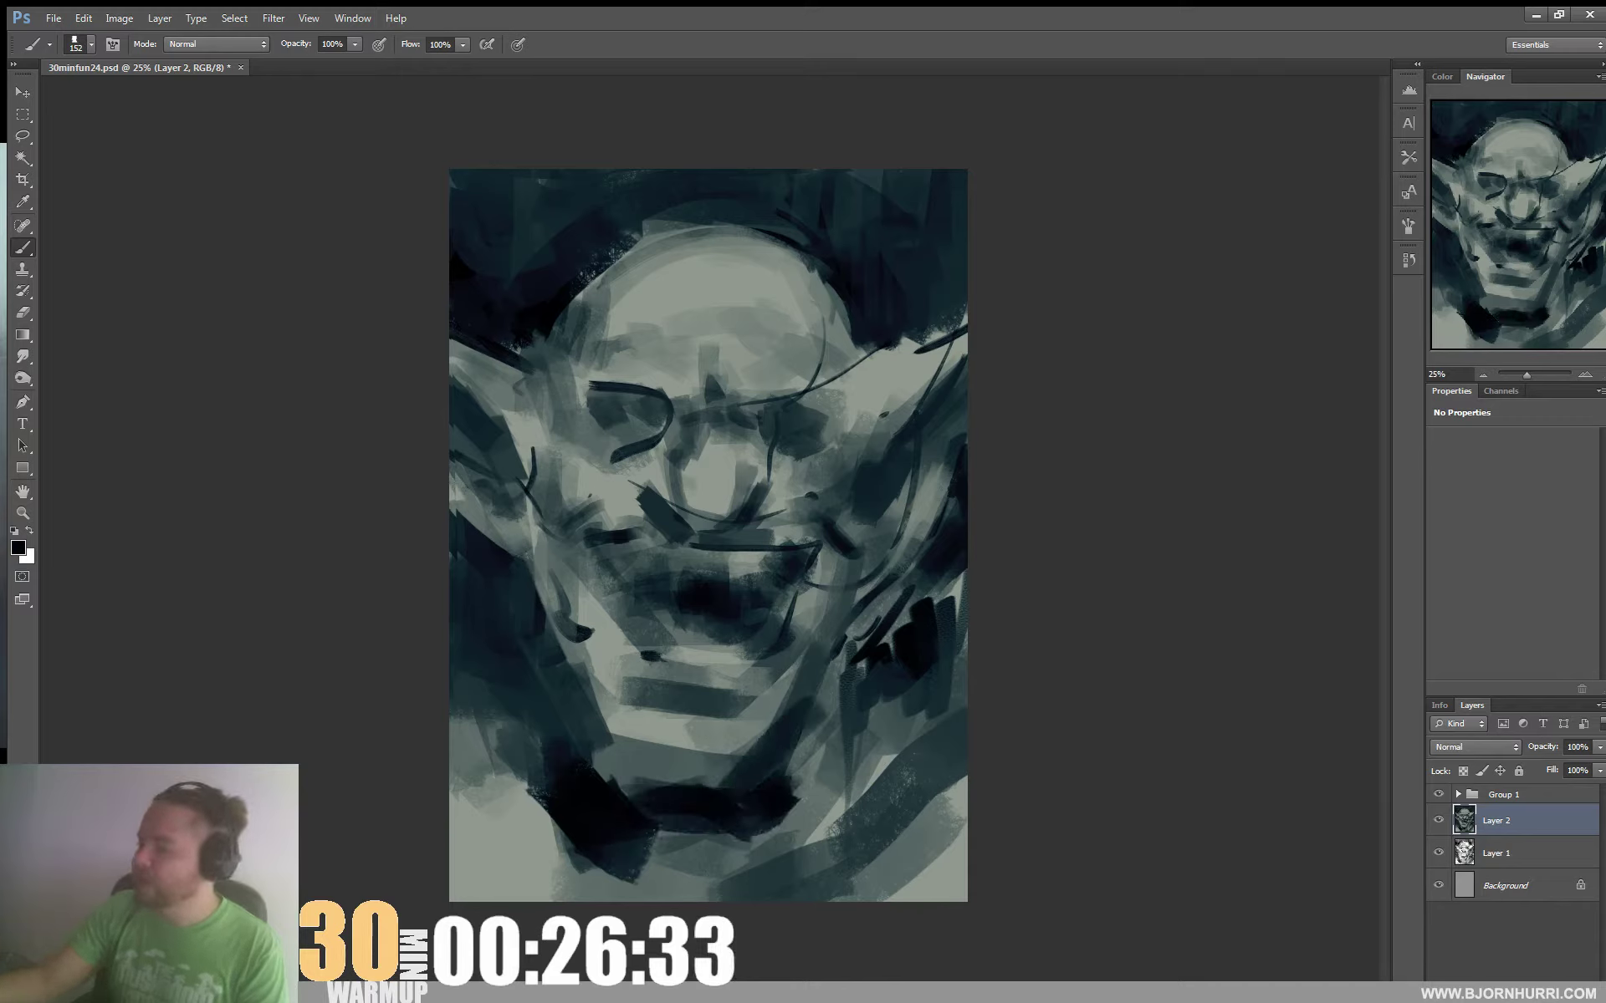
{"action": "left_click_drag", "start_coordinate": [608, 691], "coordinate": [633, 753]}
{"action": "left_click_drag", "start_coordinate": [611, 689], "coordinate": [640, 719]}
{"action": "left_click_drag", "start_coordinate": [581, 657], "coordinate": [660, 736]}
{"action": "mouse_move", "coordinate": [645, 712]}
{"action": "left_mouse_down"}
{"action": "mouse_move", "coordinate": [732, 735]}
{"action": "mouse_move", "coordinate": [716, 771]}
{"action": "mouse_move", "coordinate": [694, 772]}
{"action": "mouse_move", "coordinate": [790, 723]}
{"action": "mouse_move", "coordinate": [776, 759]}
{"action": "mouse_move", "coordinate": [673, 772]}
{"action": "mouse_move", "coordinate": [599, 821]}
{"action": "left_mouse_up"}
Brush lighter grey strokes over the collar and chest, and add dark strokes to the shoulder on the picture's right
{"action": "mouse_move", "coordinate": [460, 805]}
{"action": "left_mouse_down"}
{"action": "mouse_move", "coordinate": [507, 805]}
{"action": "mouse_move", "coordinate": [592, 862]}
{"action": "mouse_move", "coordinate": [735, 881]}
{"action": "left_mouse_up"}
{"action": "left_click", "coordinate": [503, 813], "text": "alt"}
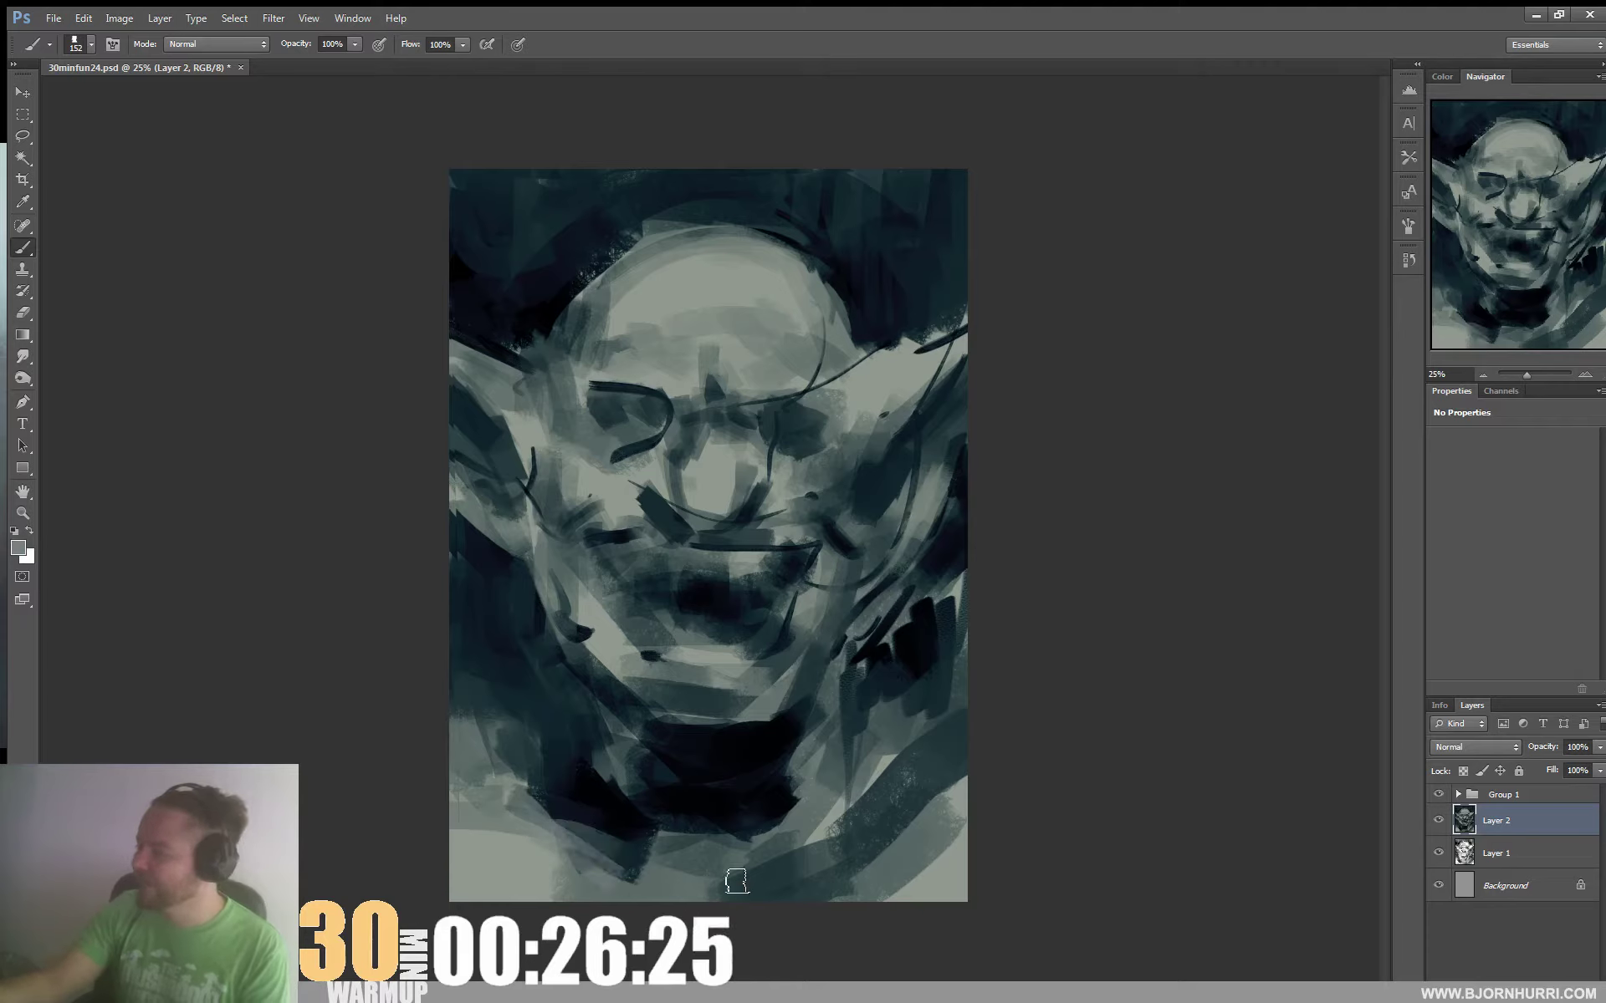
{"action": "mouse_move", "coordinate": [608, 838]}
{"action": "left_mouse_down"}
{"action": "mouse_move", "coordinate": [720, 828]}
{"action": "mouse_move", "coordinate": [857, 773]}
{"action": "mouse_move", "coordinate": [721, 853]}
{"action": "mouse_move", "coordinate": [794, 765]}
{"action": "mouse_move", "coordinate": [711, 829]}
{"action": "mouse_move", "coordinate": [723, 843]}
{"action": "left_mouse_up"}
{"action": "left_click", "coordinate": [746, 764], "text": "alt"}
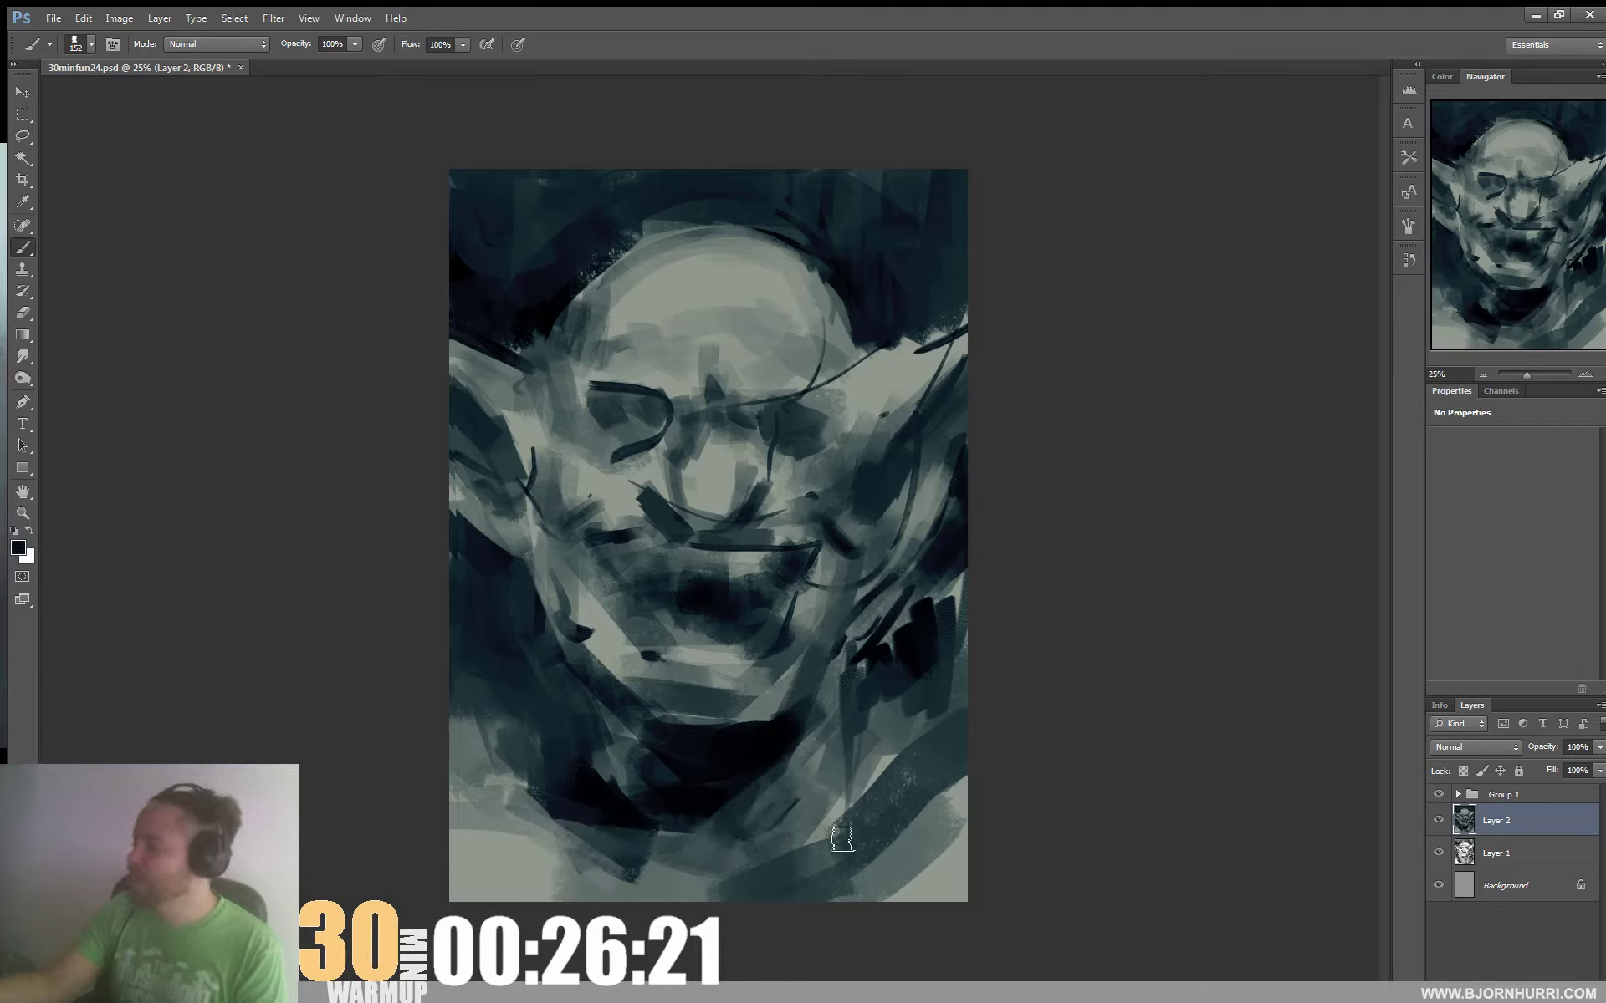
{"action": "mouse_move", "coordinate": [840, 838]}
{"action": "left_mouse_down"}
{"action": "mouse_move", "coordinate": [873, 762]}
{"action": "mouse_move", "coordinate": [869, 808]}
{"action": "mouse_move", "coordinate": [943, 816]}
{"action": "mouse_move", "coordinate": [880, 803]}
{"action": "mouse_move", "coordinate": [872, 758]}
{"action": "mouse_move", "coordinate": [907, 782]}
{"action": "left_mouse_up"}
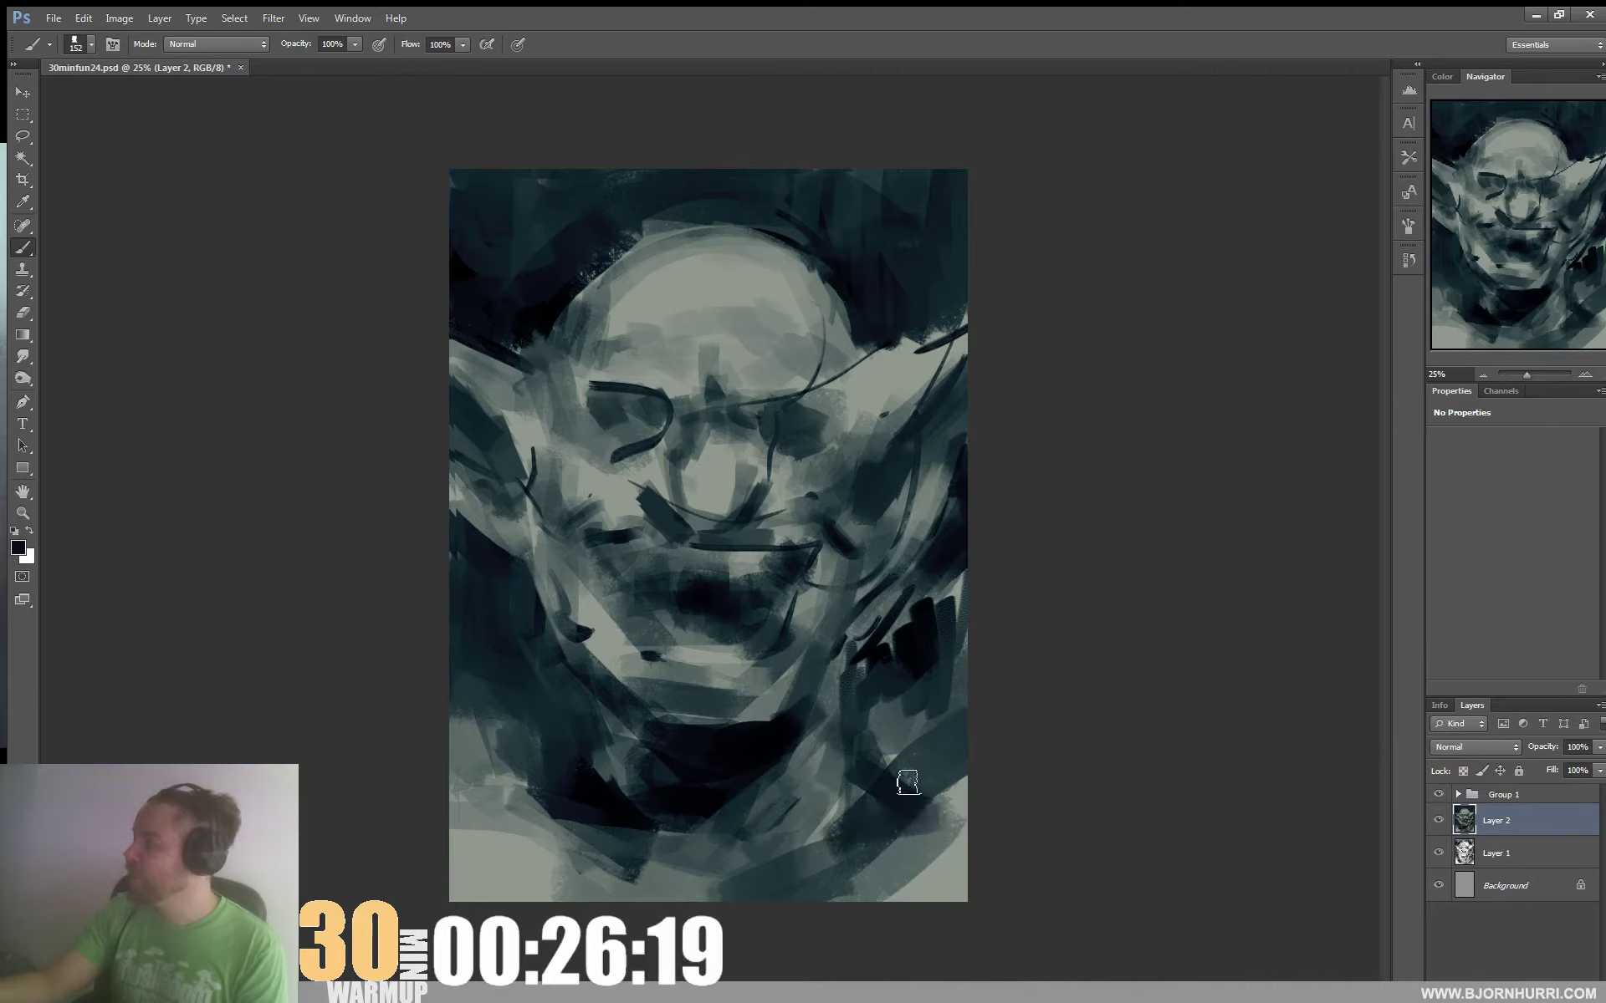
Darken the area below the ear on the picture's right, clean up its upper edge and shade where it meets the temple
{"action": "mouse_move", "coordinate": [916, 594]}
{"action": "left_mouse_down"}
{"action": "mouse_move", "coordinate": [870, 632]}
{"action": "mouse_move", "coordinate": [970, 489]}
{"action": "mouse_move", "coordinate": [962, 502]}
{"action": "left_mouse_up"}
{"action": "left_click", "coordinate": [940, 449], "text": "alt"}
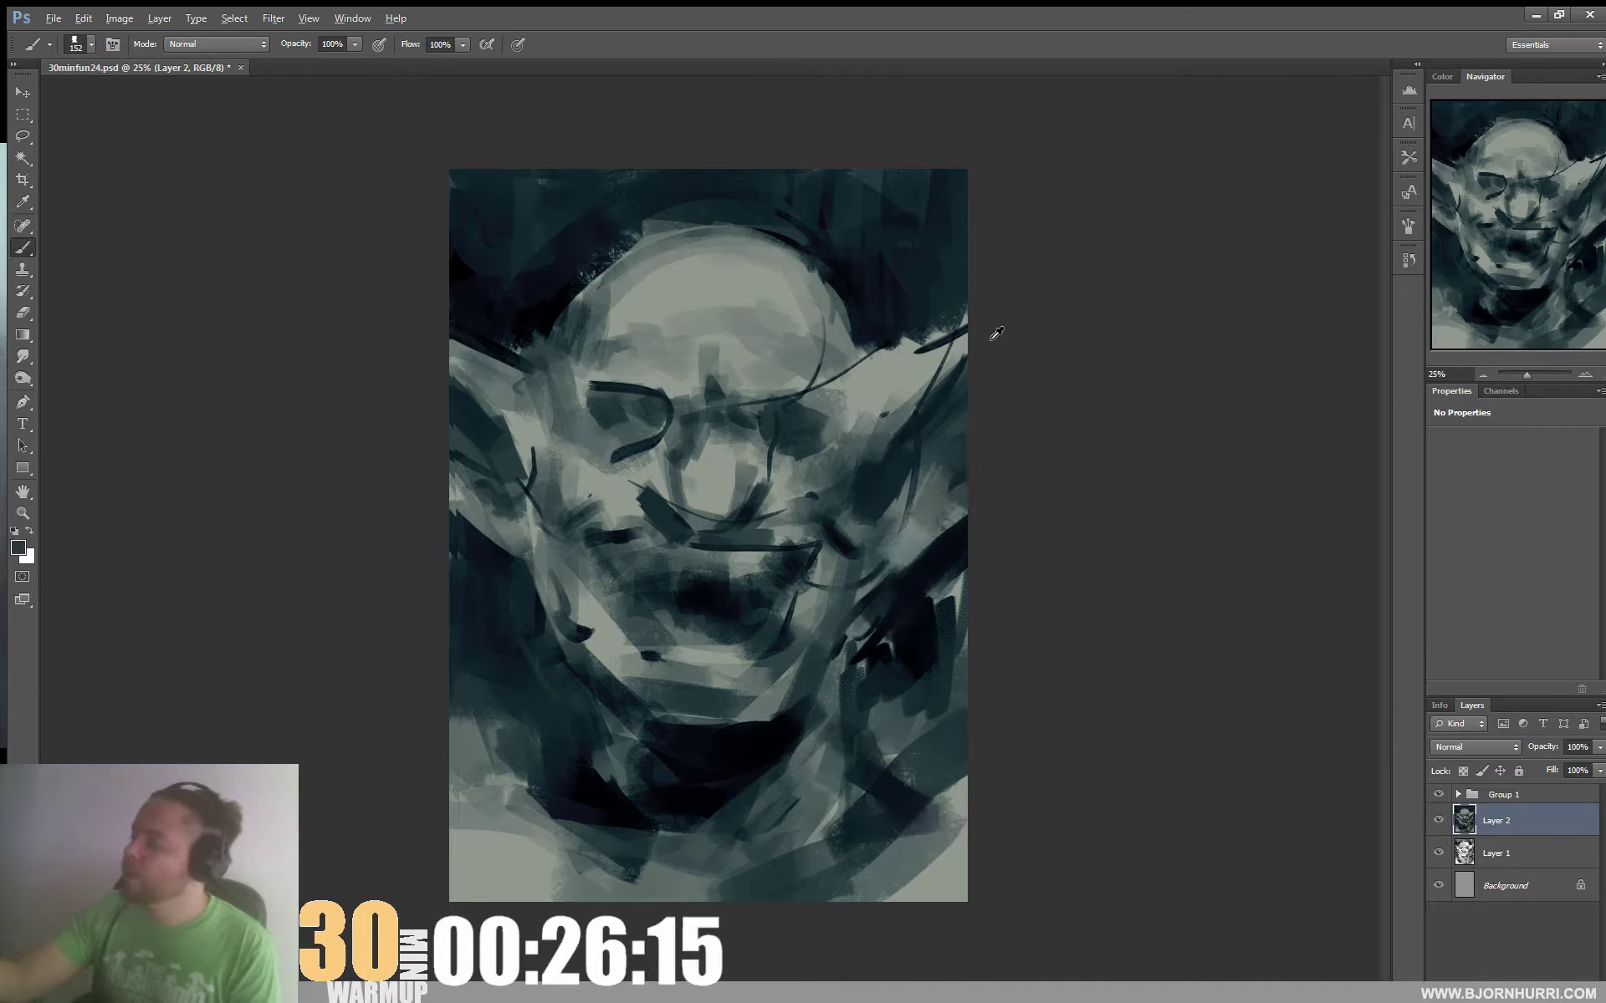
{"action": "mouse_move", "coordinate": [894, 335]}
{"action": "left_mouse_down"}
{"action": "mouse_move", "coordinate": [978, 327]}
{"action": "mouse_move", "coordinate": [920, 346]}
{"action": "mouse_move", "coordinate": [1040, 323]}
{"action": "left_mouse_up"}
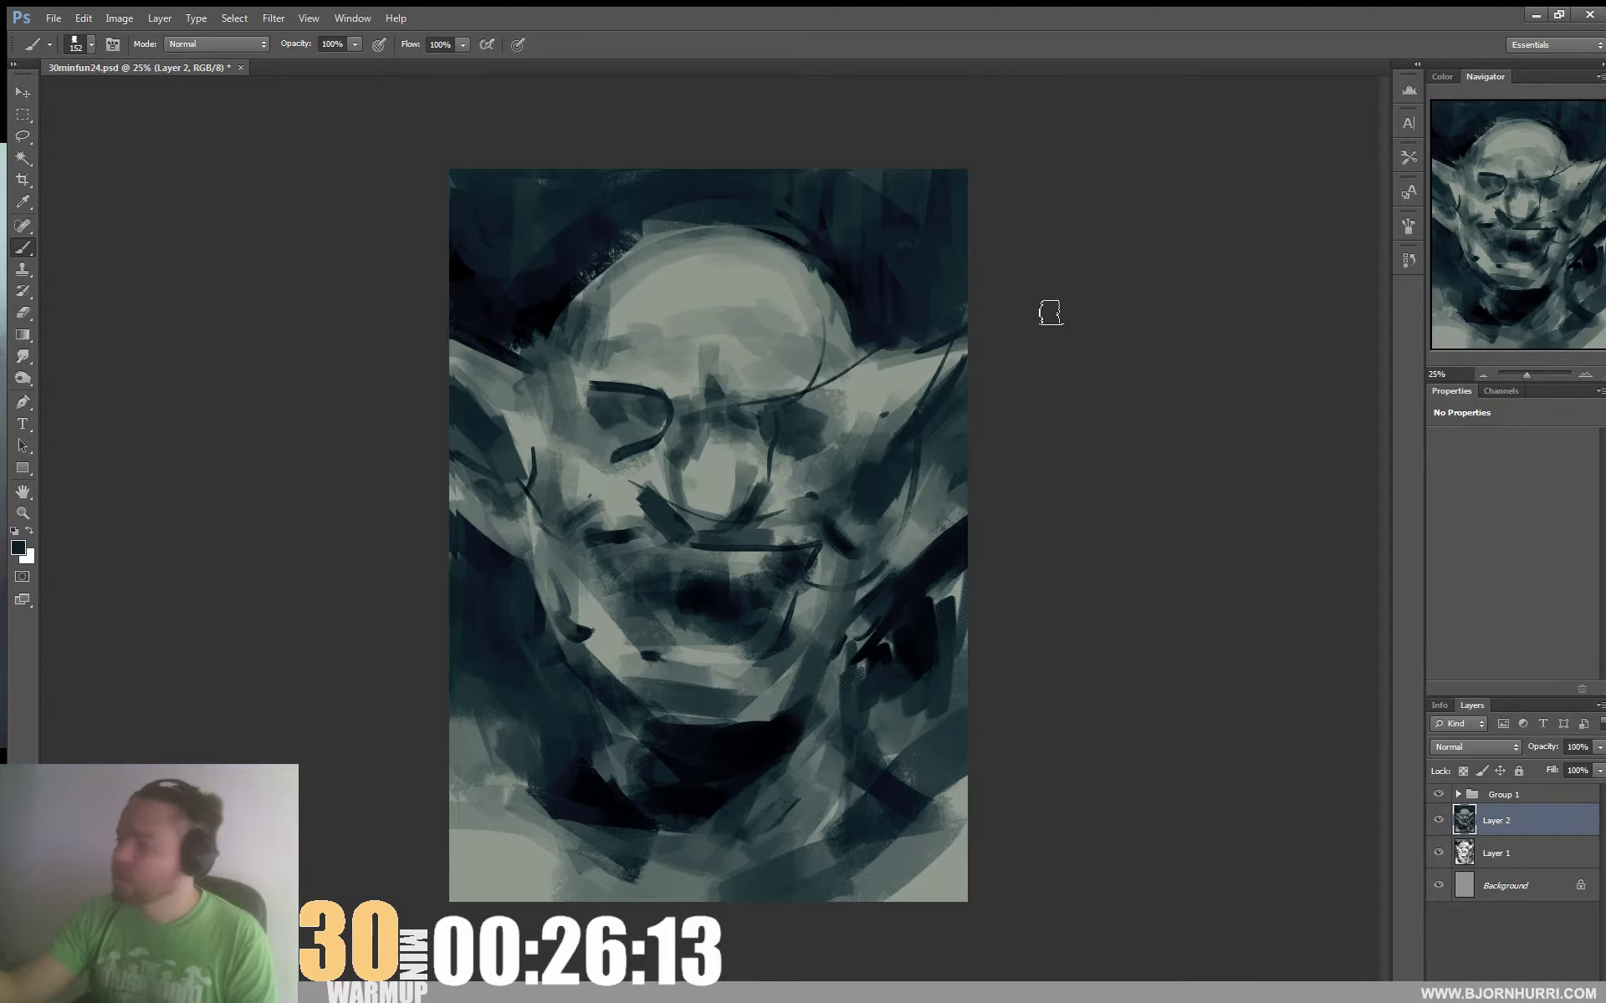
{"action": "left_click_drag", "start_coordinate": [882, 358], "coordinate": [847, 400]}
{"action": "left_click", "coordinate": [851, 346], "text": "alt"}
{"action": "mouse_move", "coordinate": [853, 305]}
{"action": "left_mouse_down"}
{"action": "mouse_move", "coordinate": [858, 351]}
{"action": "mouse_move", "coordinate": [830, 300]}
{"action": "mouse_move", "coordinate": [842, 396]}
{"action": "left_mouse_up"}
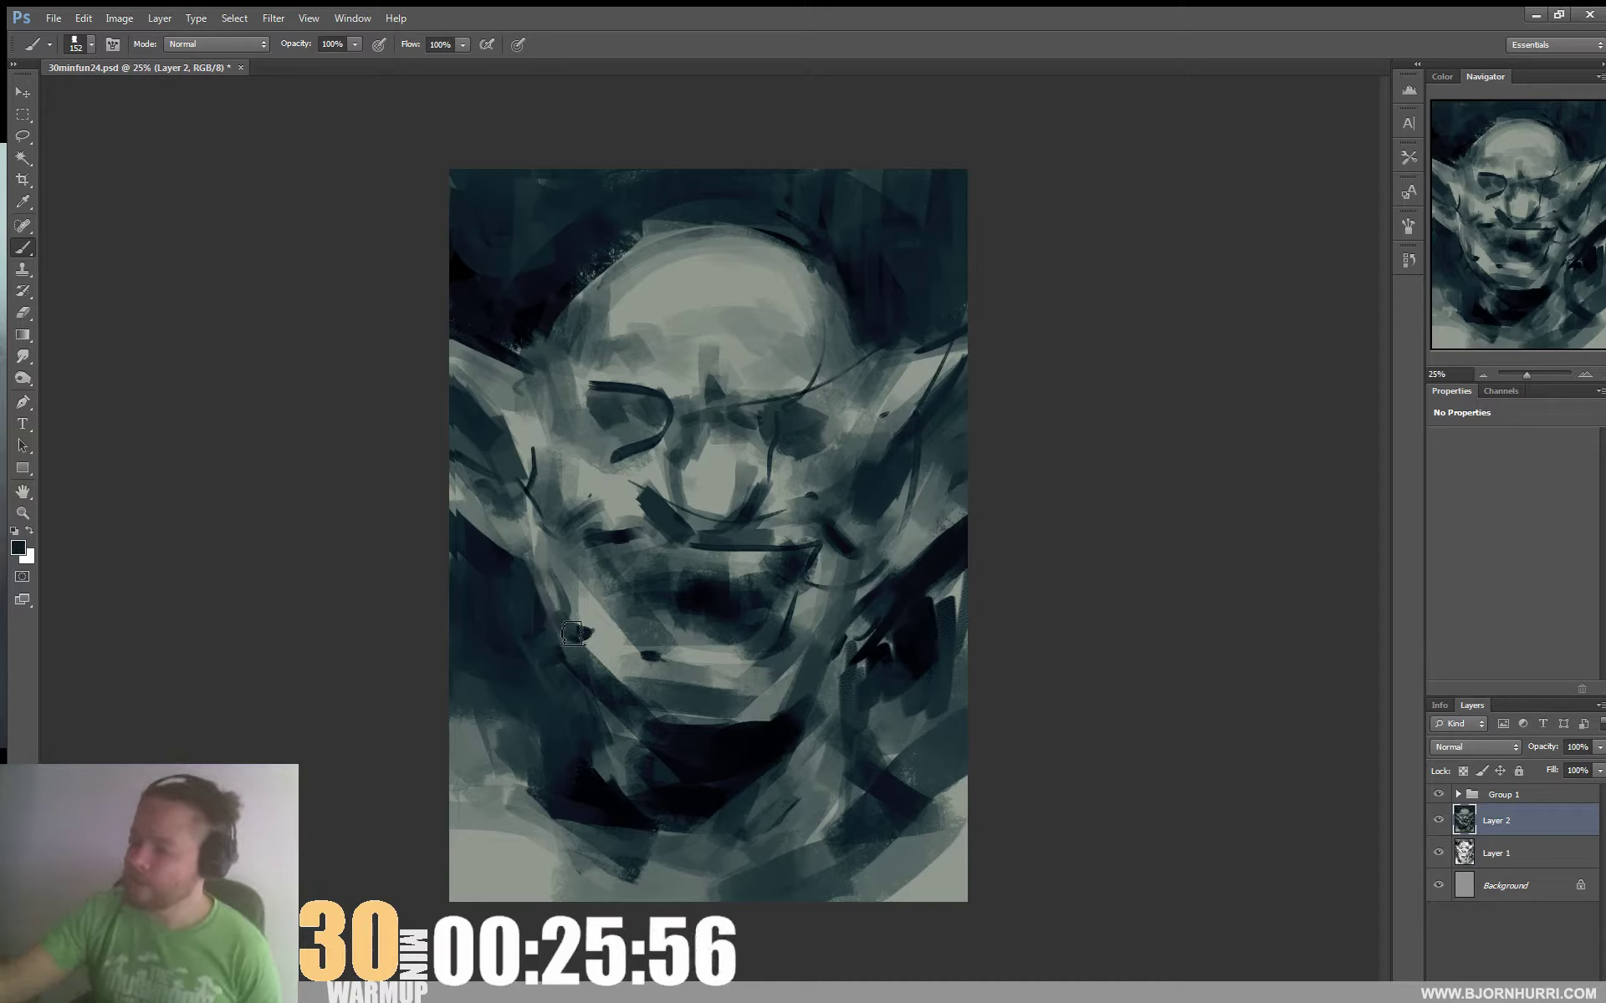
Shade the mouth corner with a 72 px brush and paint light grey lower teeth inside the dark mouth
{"action": "right_click", "coordinate": [665, 619]}
{"action": "left_click_drag", "start_coordinate": [780, 658], "coordinate": [734, 658]}
{"action": "left_click_drag", "start_coordinate": [581, 575], "coordinate": [610, 617]}
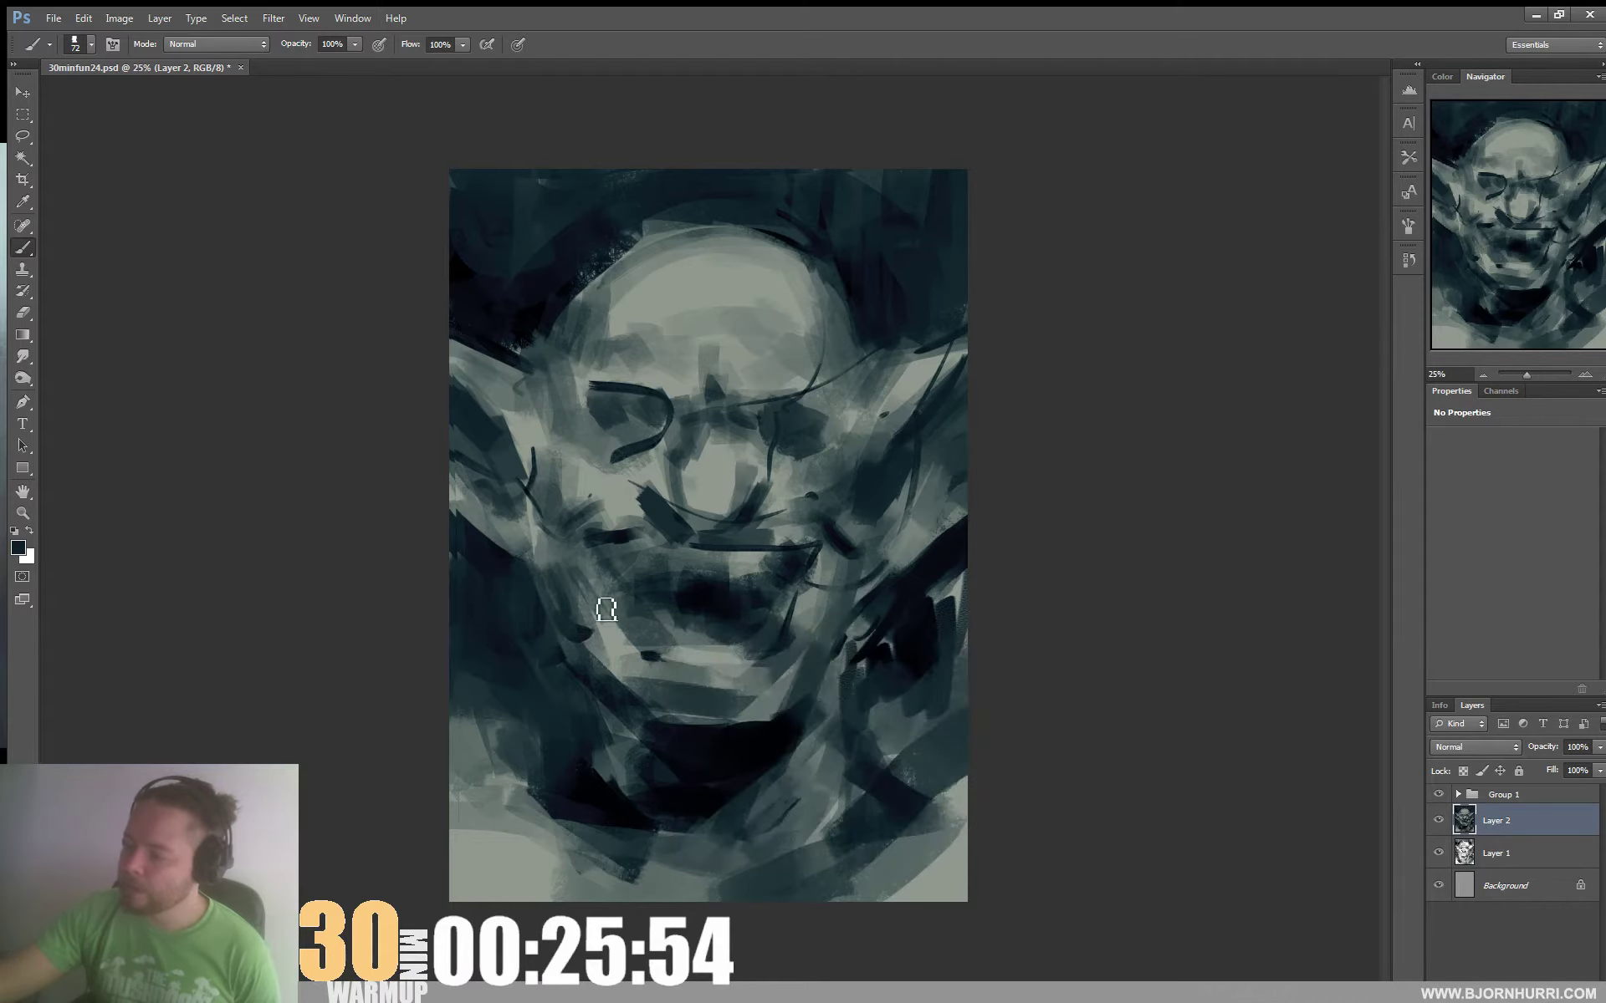
{"action": "left_click", "coordinate": [622, 651], "text": "alt"}
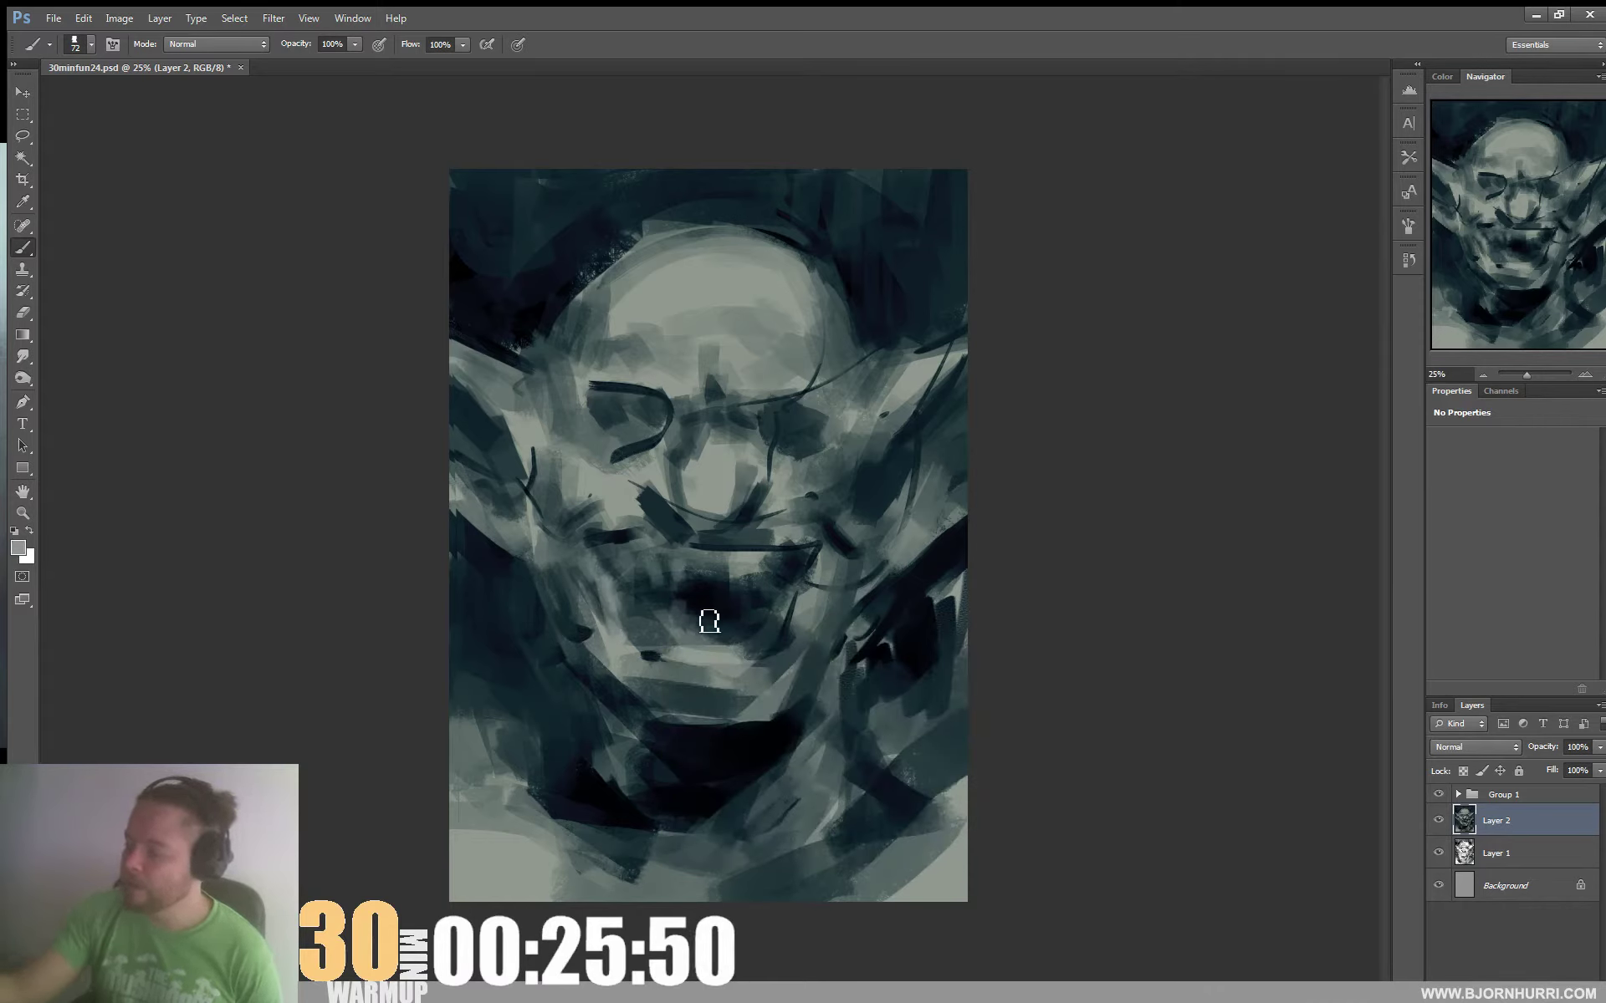
{"action": "left_click_drag", "start_coordinate": [742, 619], "coordinate": [757, 627]}
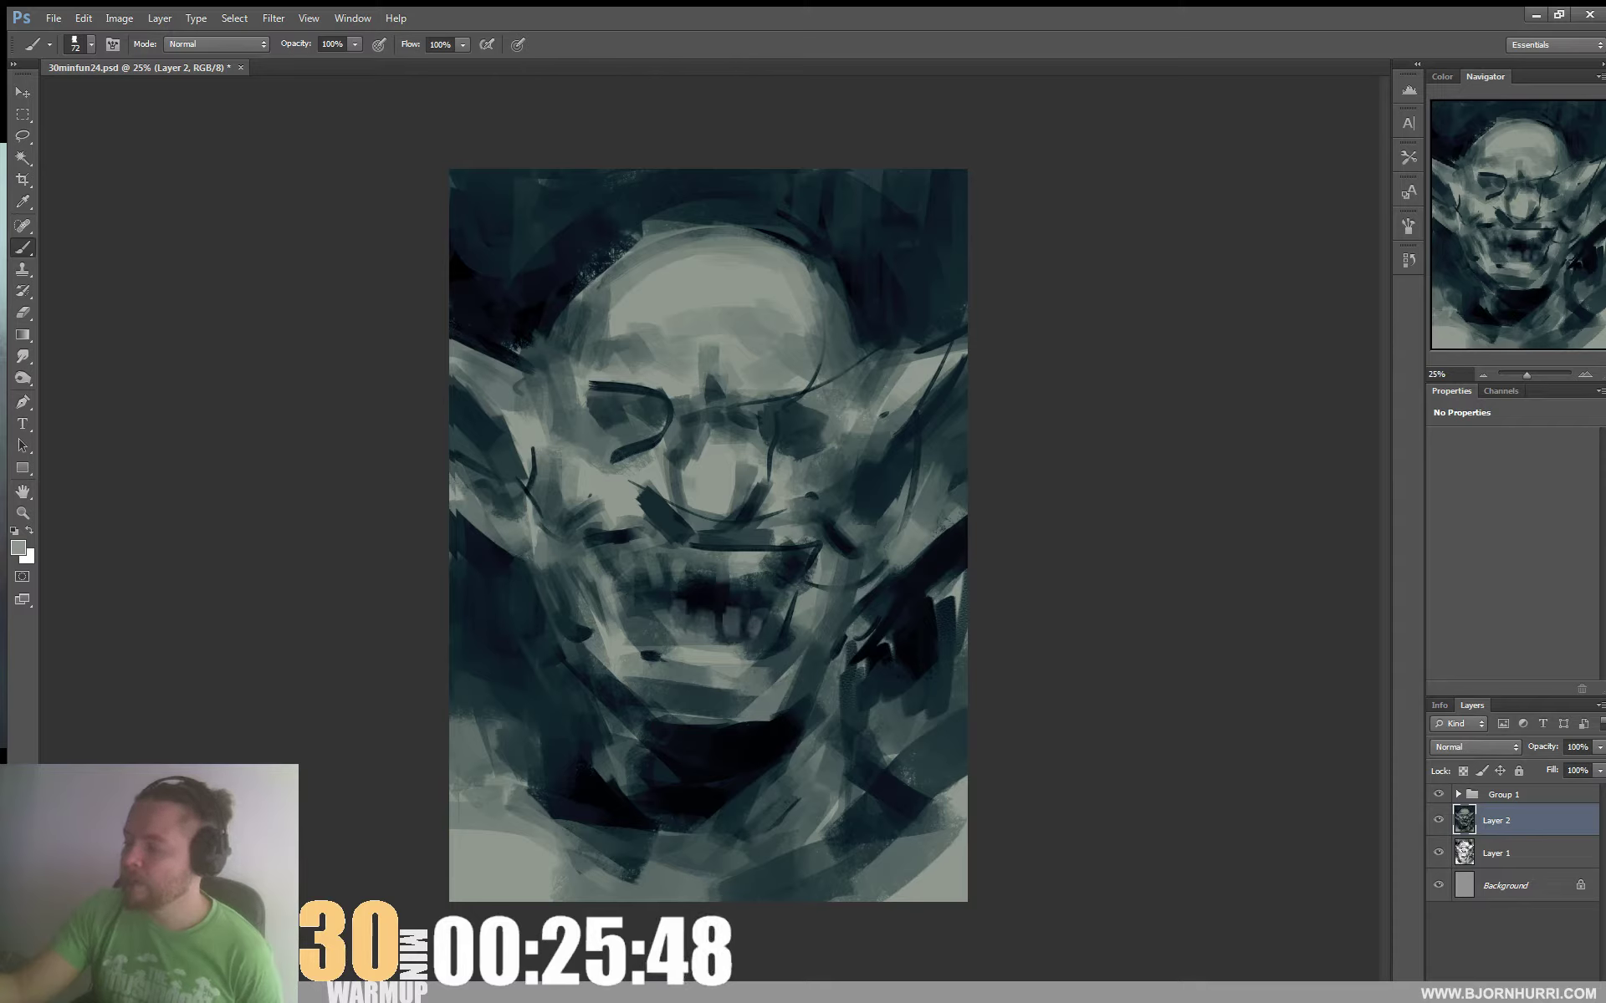
{"action": "key", "text": "d"}
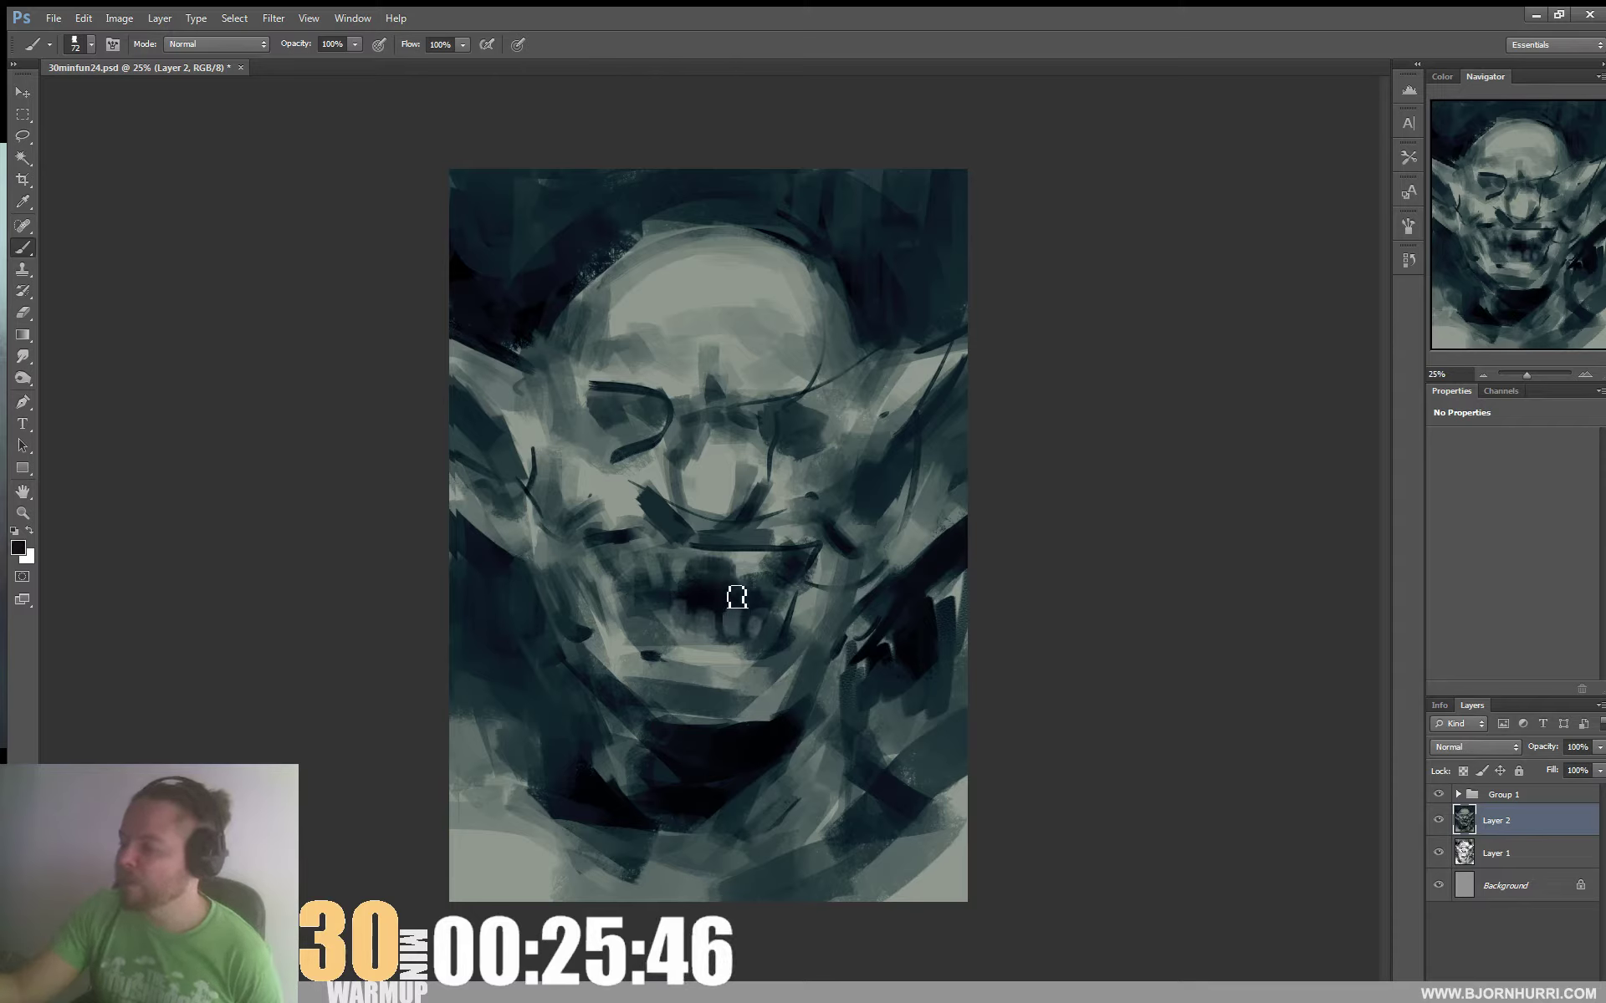
Soften the lines beside the nose and under the eye, and darken both eye sockets with sampled dark blue-green
{"action": "left_click", "coordinate": [695, 509], "text": "alt"}
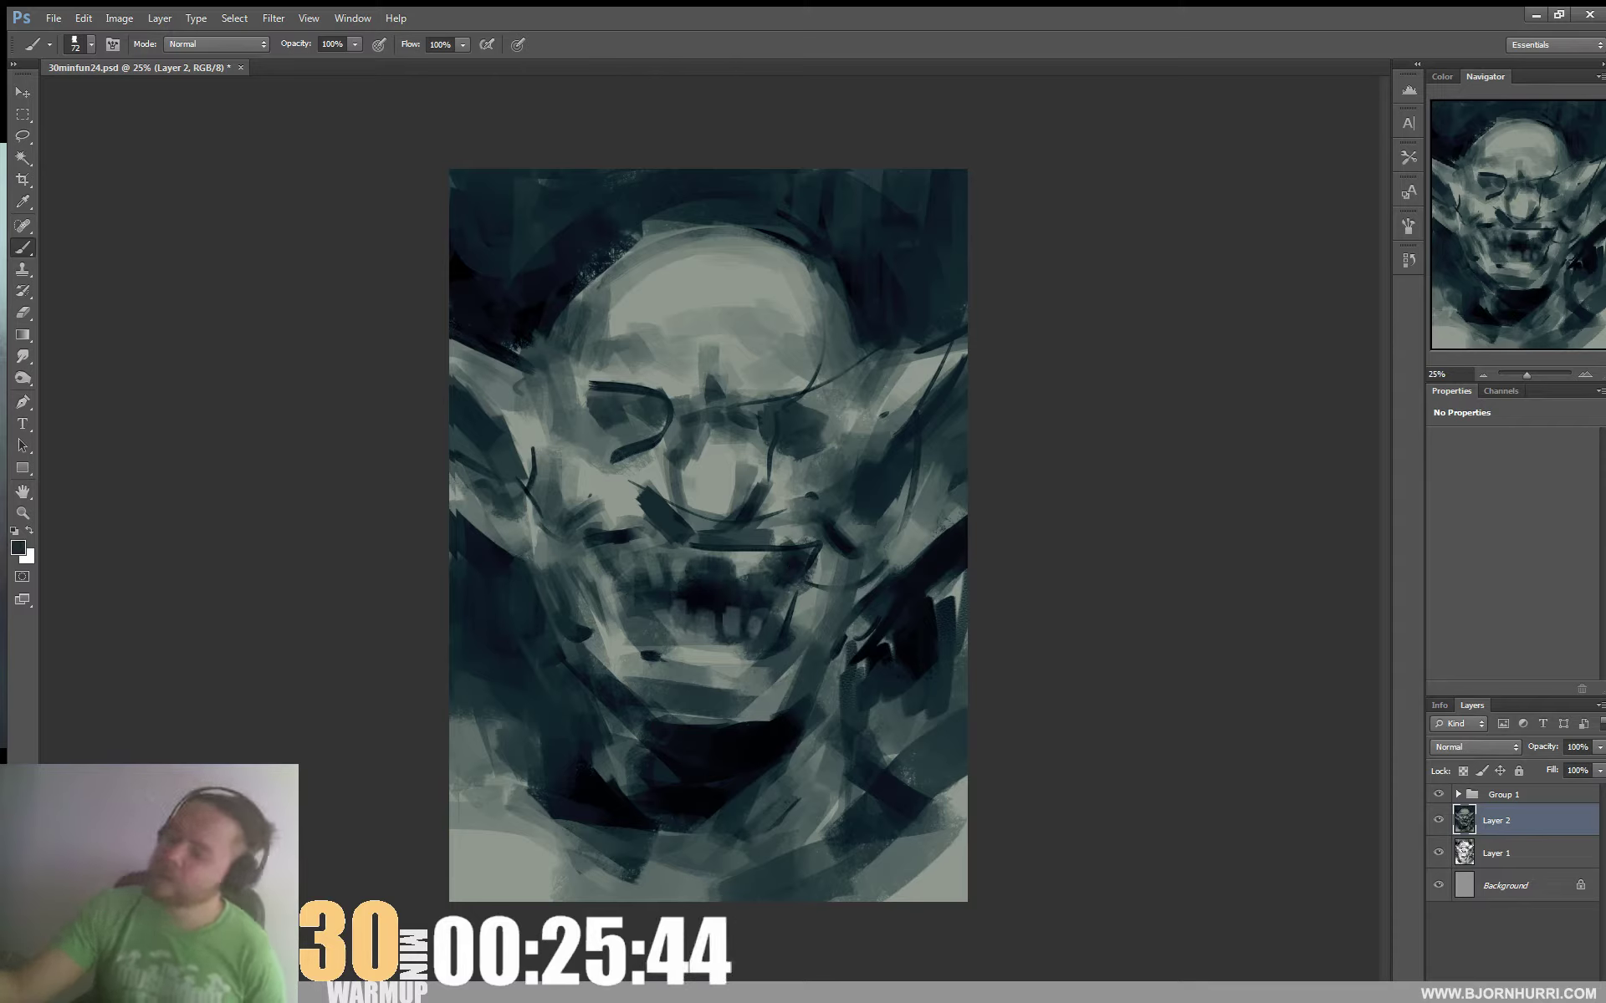
{"action": "left_click_drag", "start_coordinate": [646, 502], "coordinate": [664, 493]}
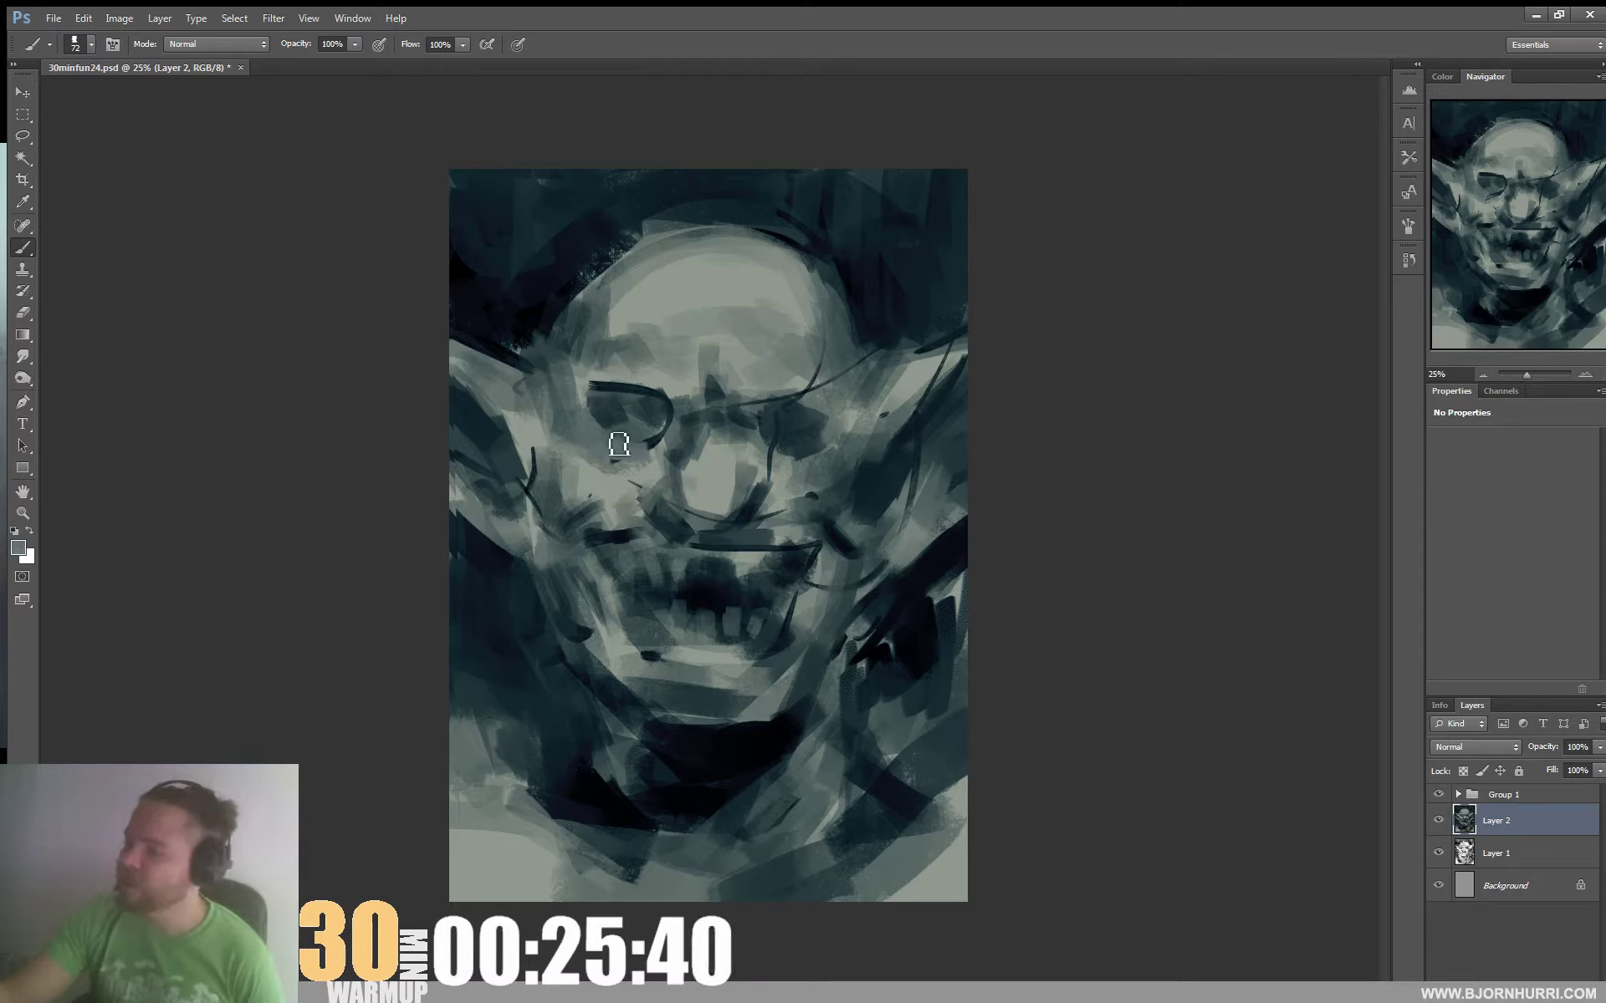
{"action": "left_click", "coordinate": [599, 388], "text": "alt"}
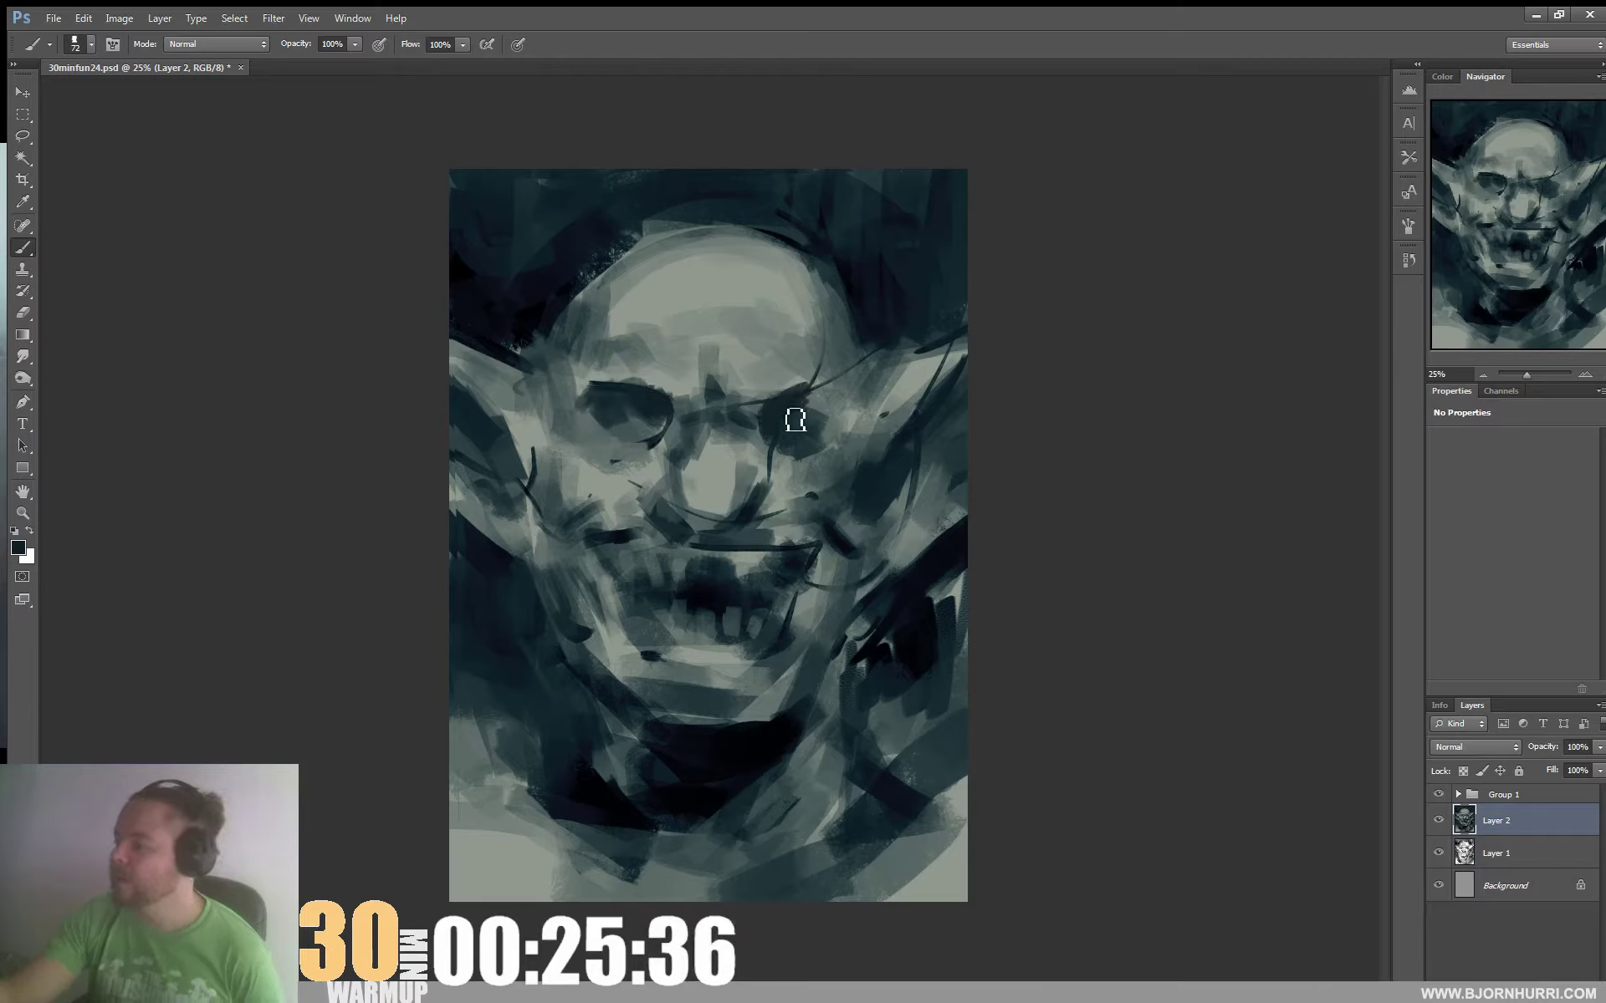
Add a new layer above Group 1 and a Gradient Map adjustment over it with the teal-to-yellow preset
{"action": "left_click", "coordinate": [1514, 795]}
{"action": "key", "text": "ctrl+shift+alt+n"}
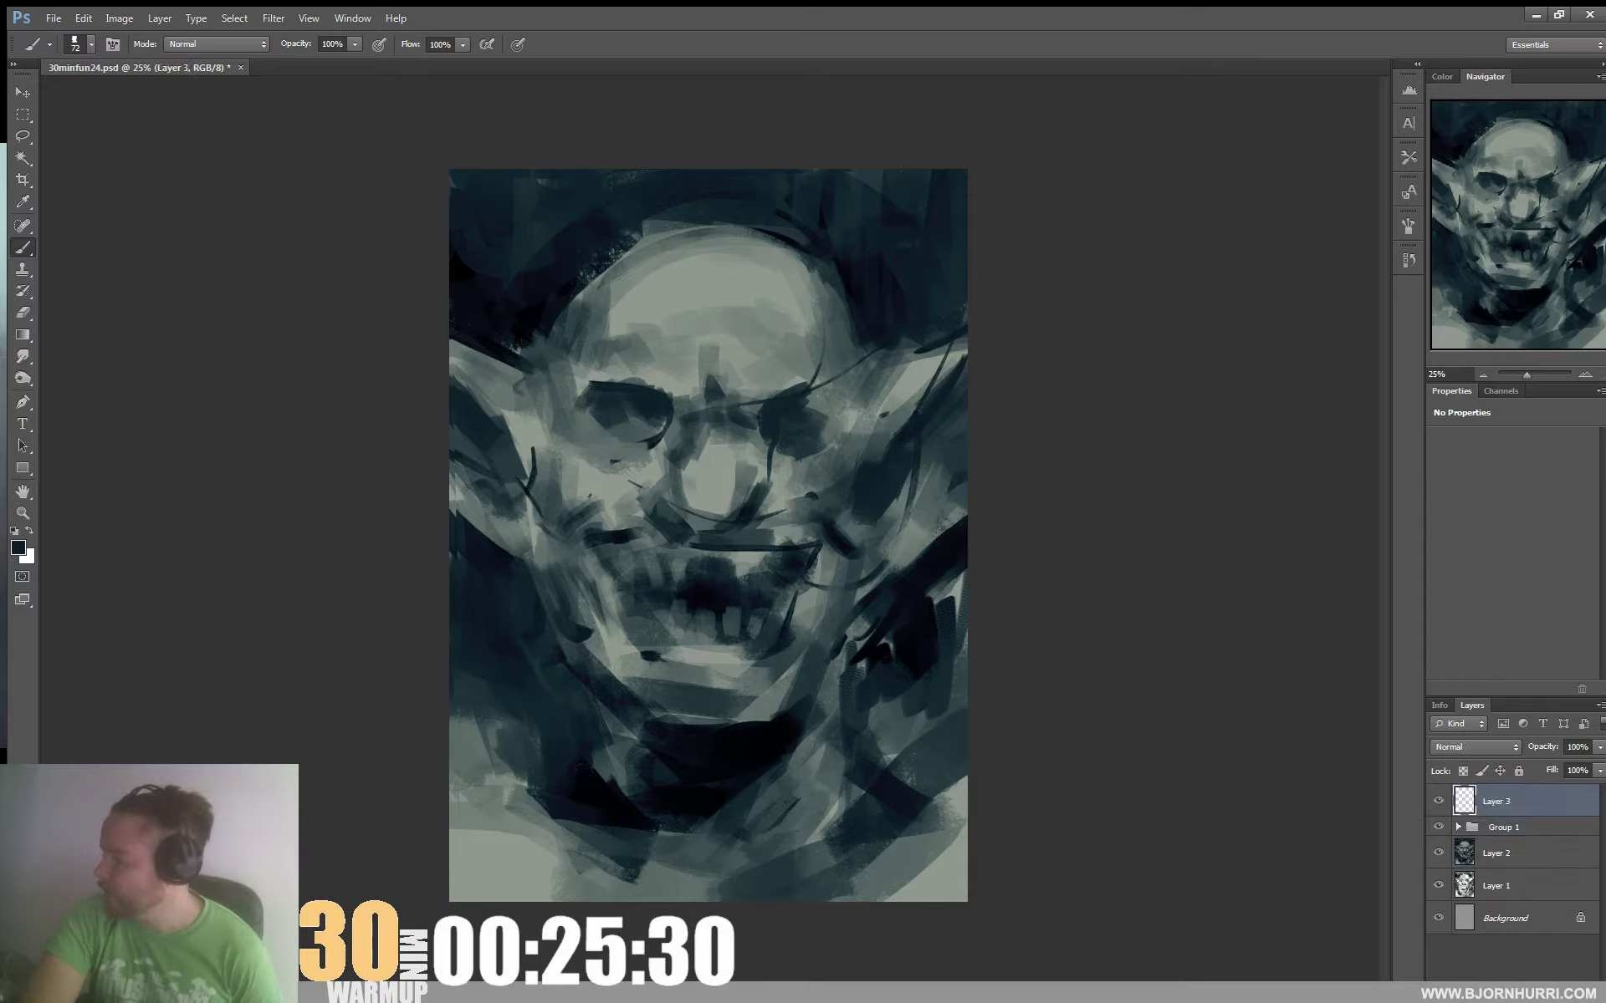
{"action": "left_click", "coordinate": [1511, 990]}
{"action": "left_click", "coordinate": [1505, 973]}
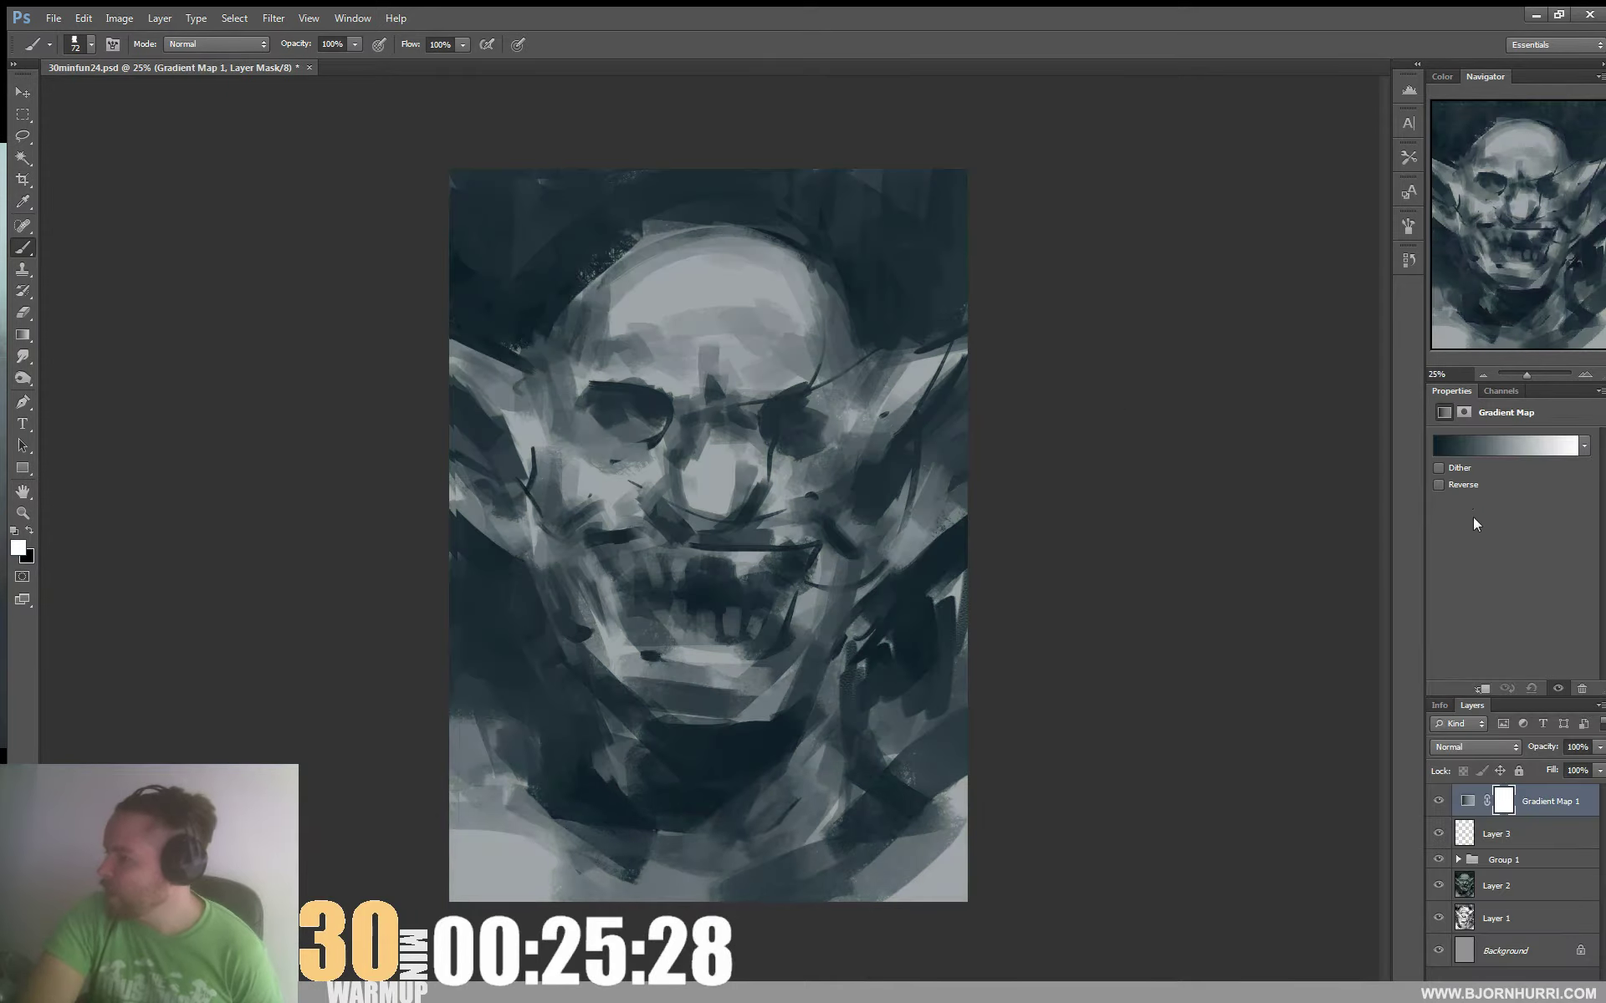
{"action": "left_click", "coordinate": [1496, 445]}
{"action": "left_click", "coordinate": [1187, 363]}
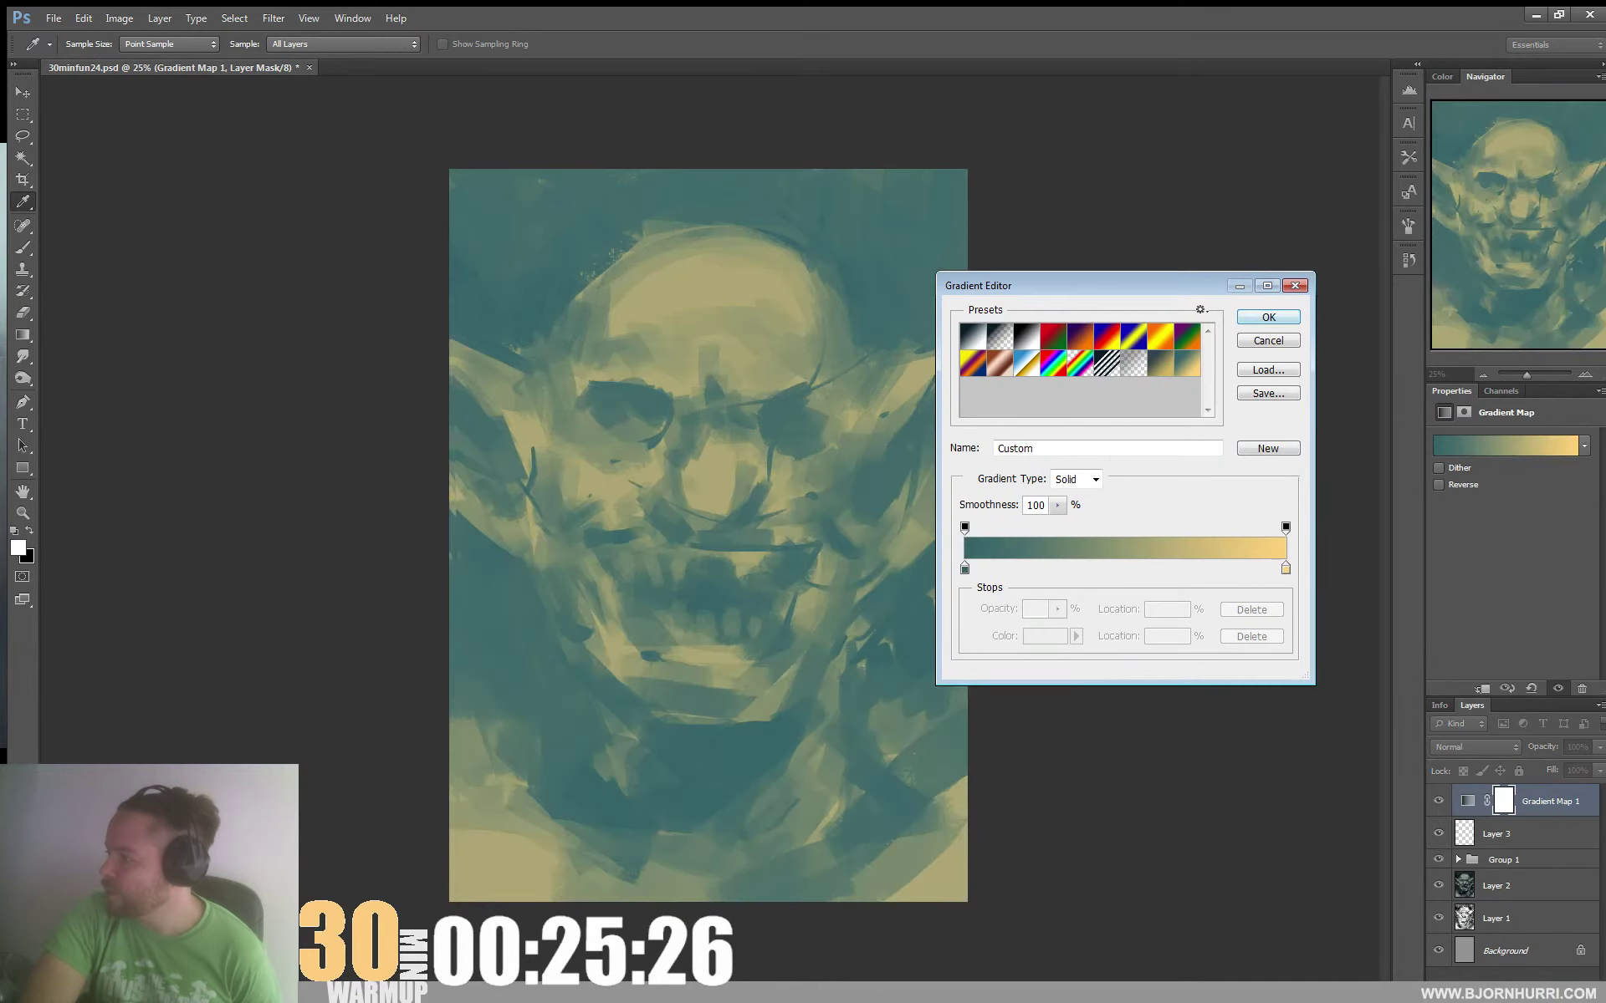
{"action": "left_click", "coordinate": [1269, 317]}
Set the Gradient Map layer's blend mode to Soft Light and its opacity to 43%
{"action": "left_click", "coordinate": [1475, 746]}
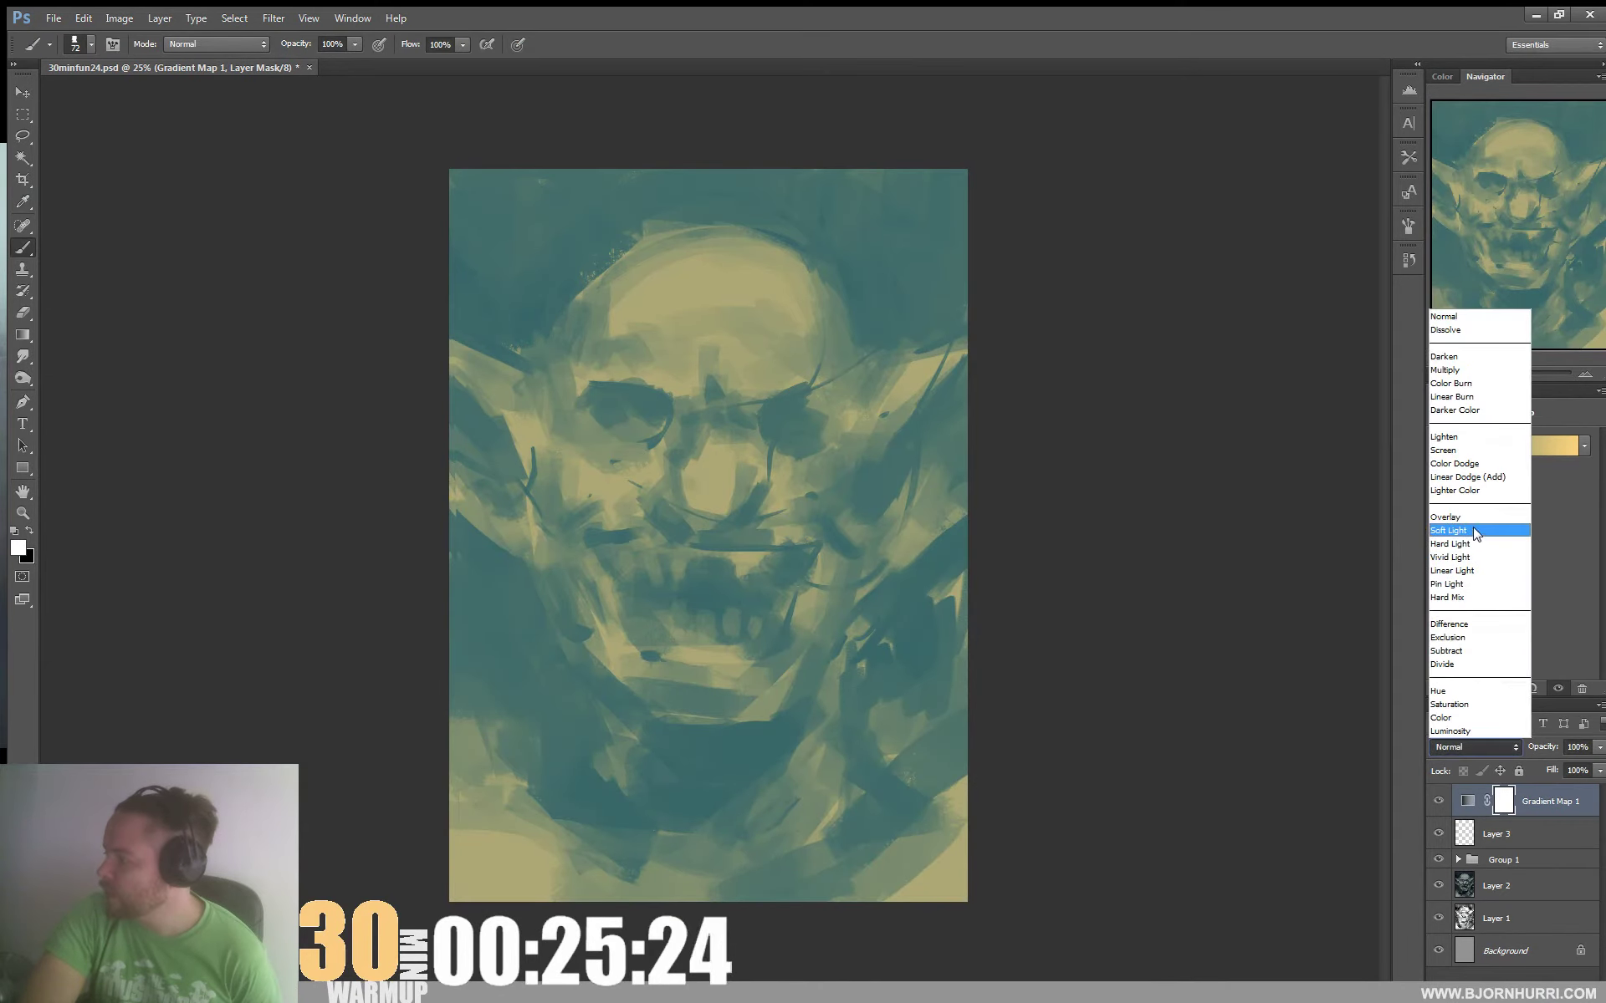
{"action": "left_click", "coordinate": [1473, 537]}
{"action": "left_click", "coordinate": [1598, 747]}
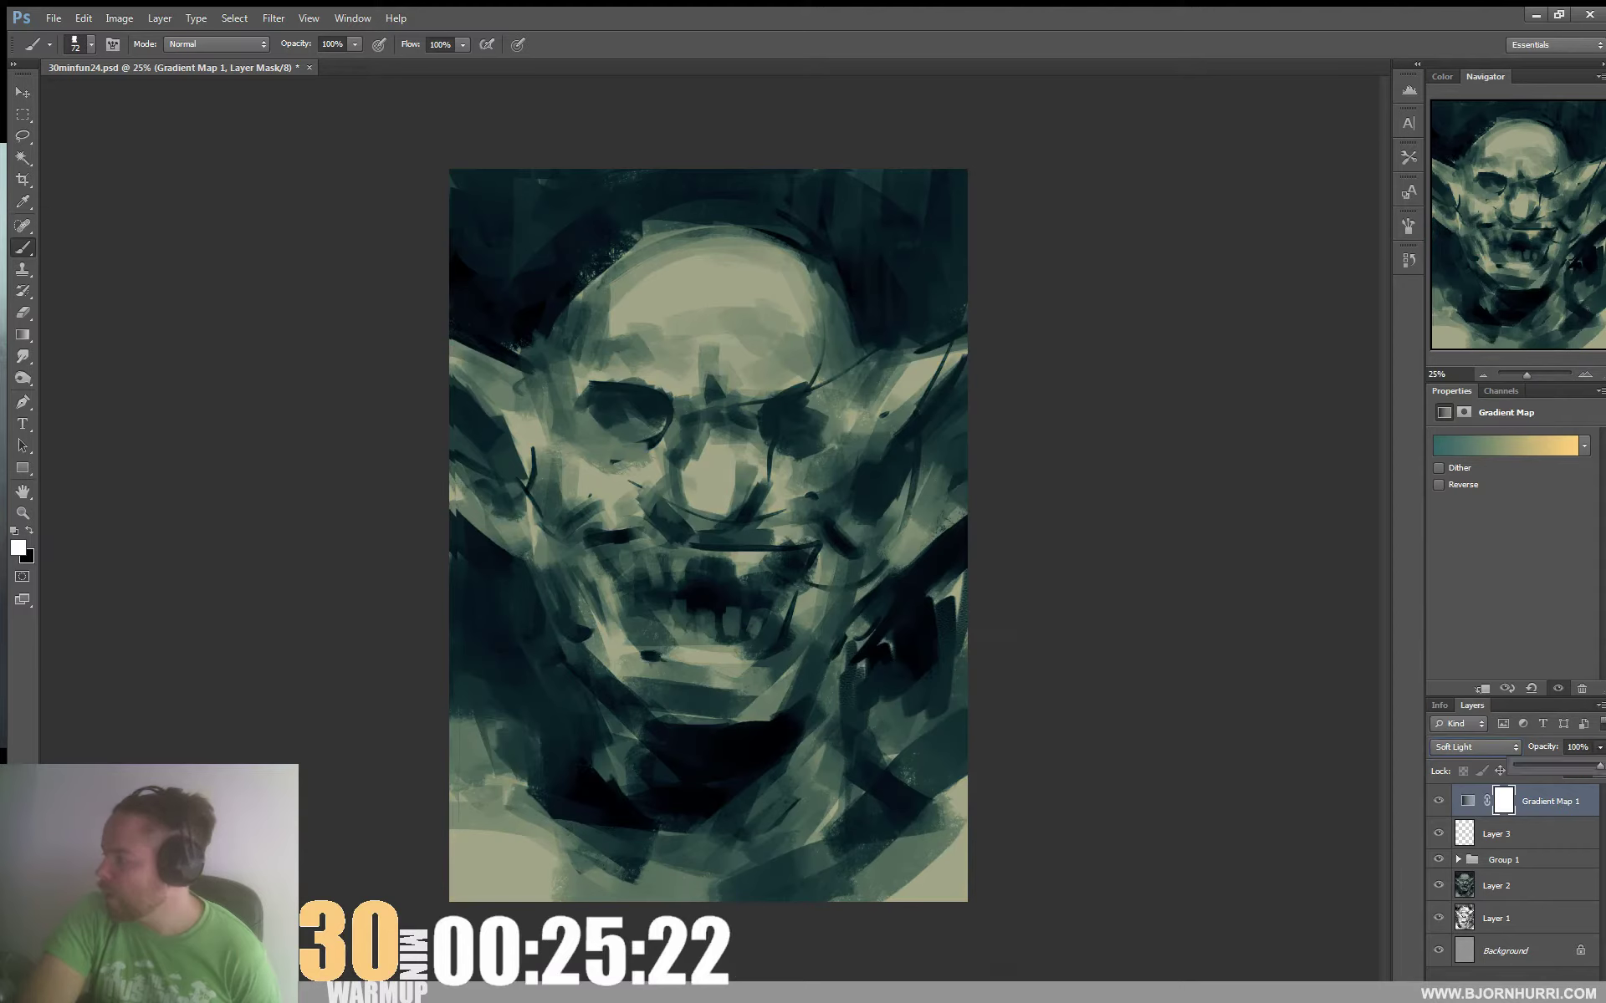
{"action": "left_click_drag", "start_coordinate": [1564, 766], "coordinate": [1563, 766]}
{"action": "key", "text": "x"}
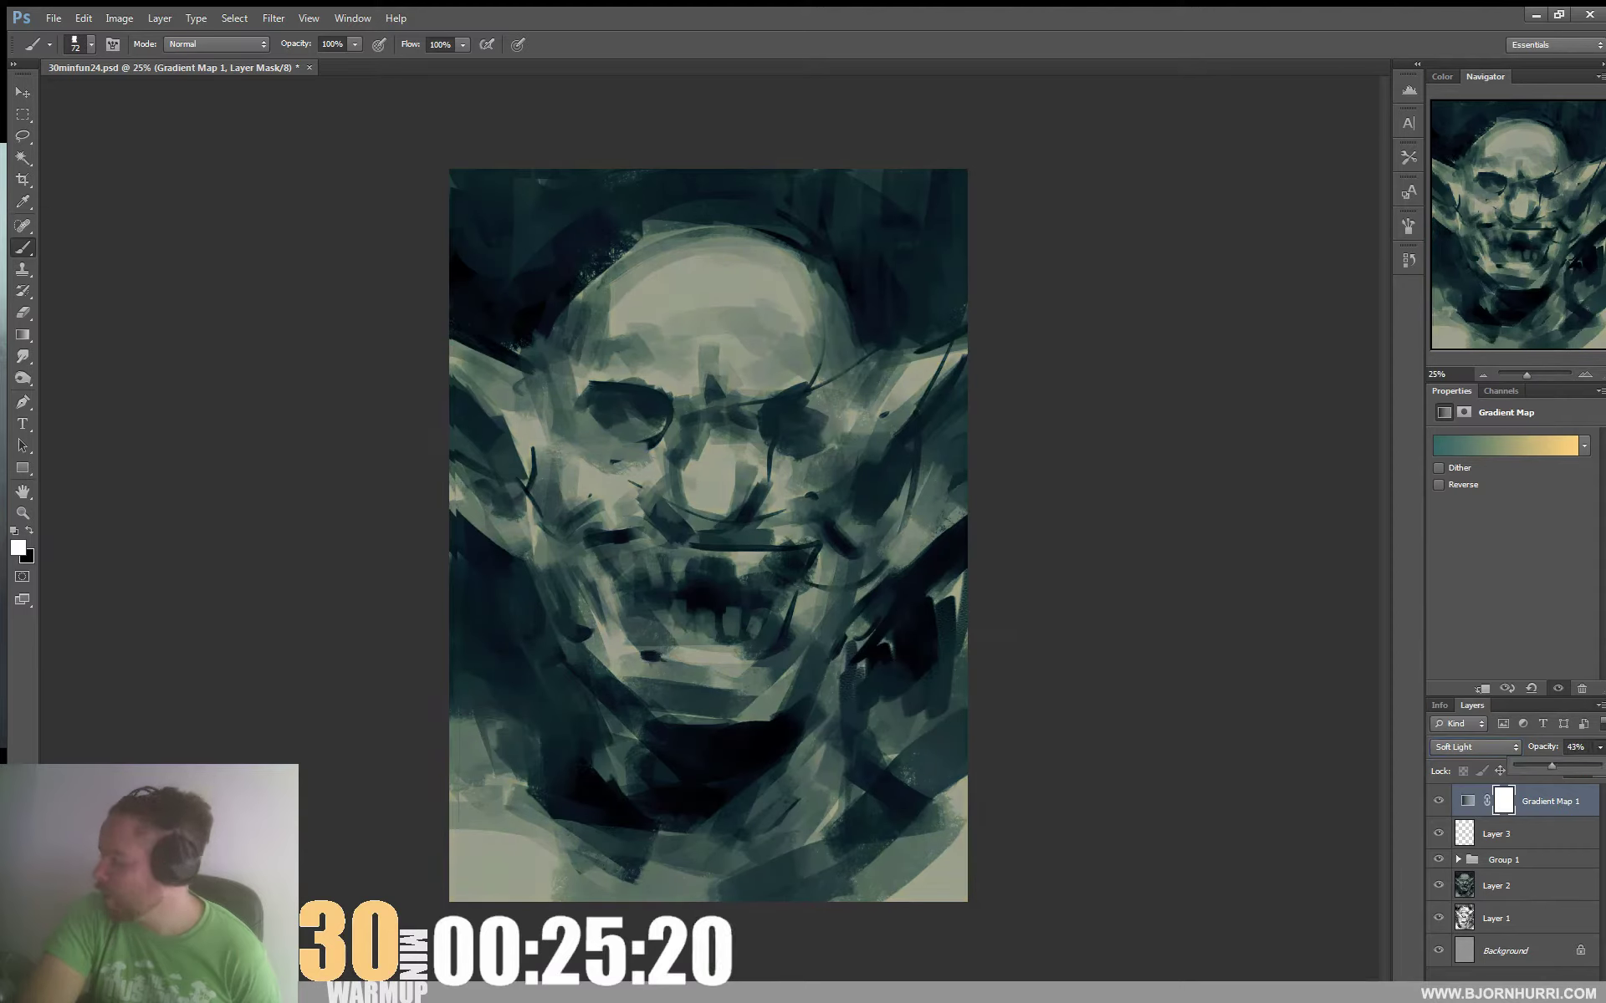
Add a new layer on top in Color blend mode and choose a muted red foreground colour
{"action": "key", "text": "ctrl+shift+alt+n"}
{"action": "left_click", "coordinate": [1479, 745]}
{"action": "left_click", "coordinate": [1465, 718]}
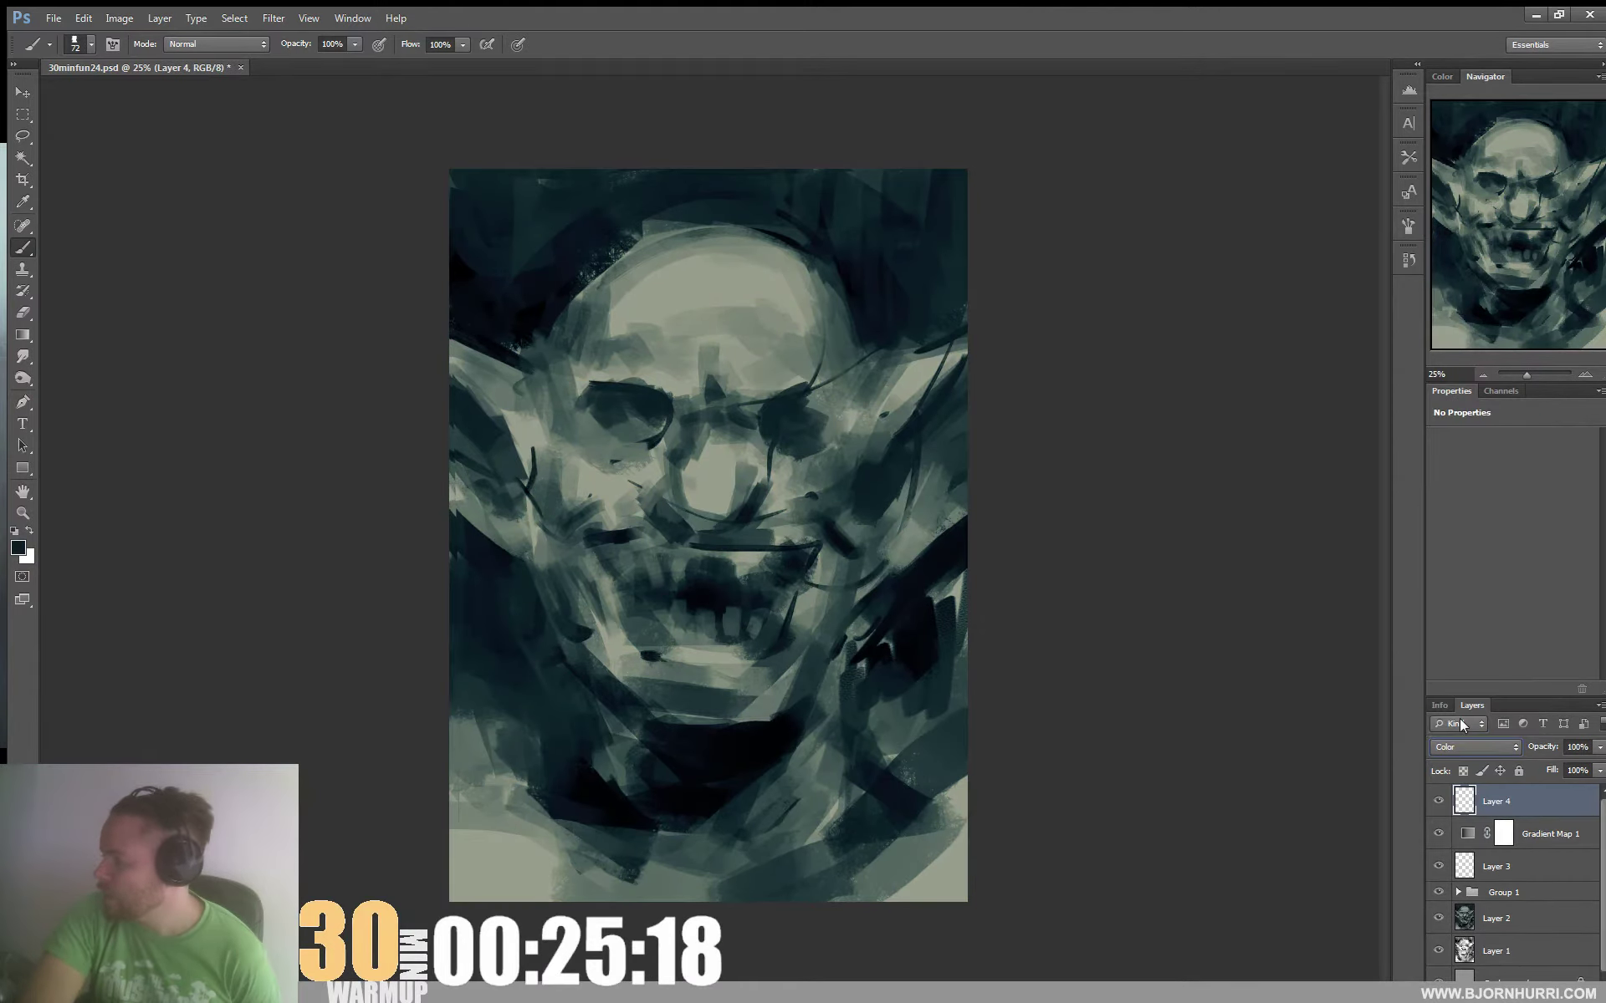
{"action": "left_click", "coordinate": [18, 548]}
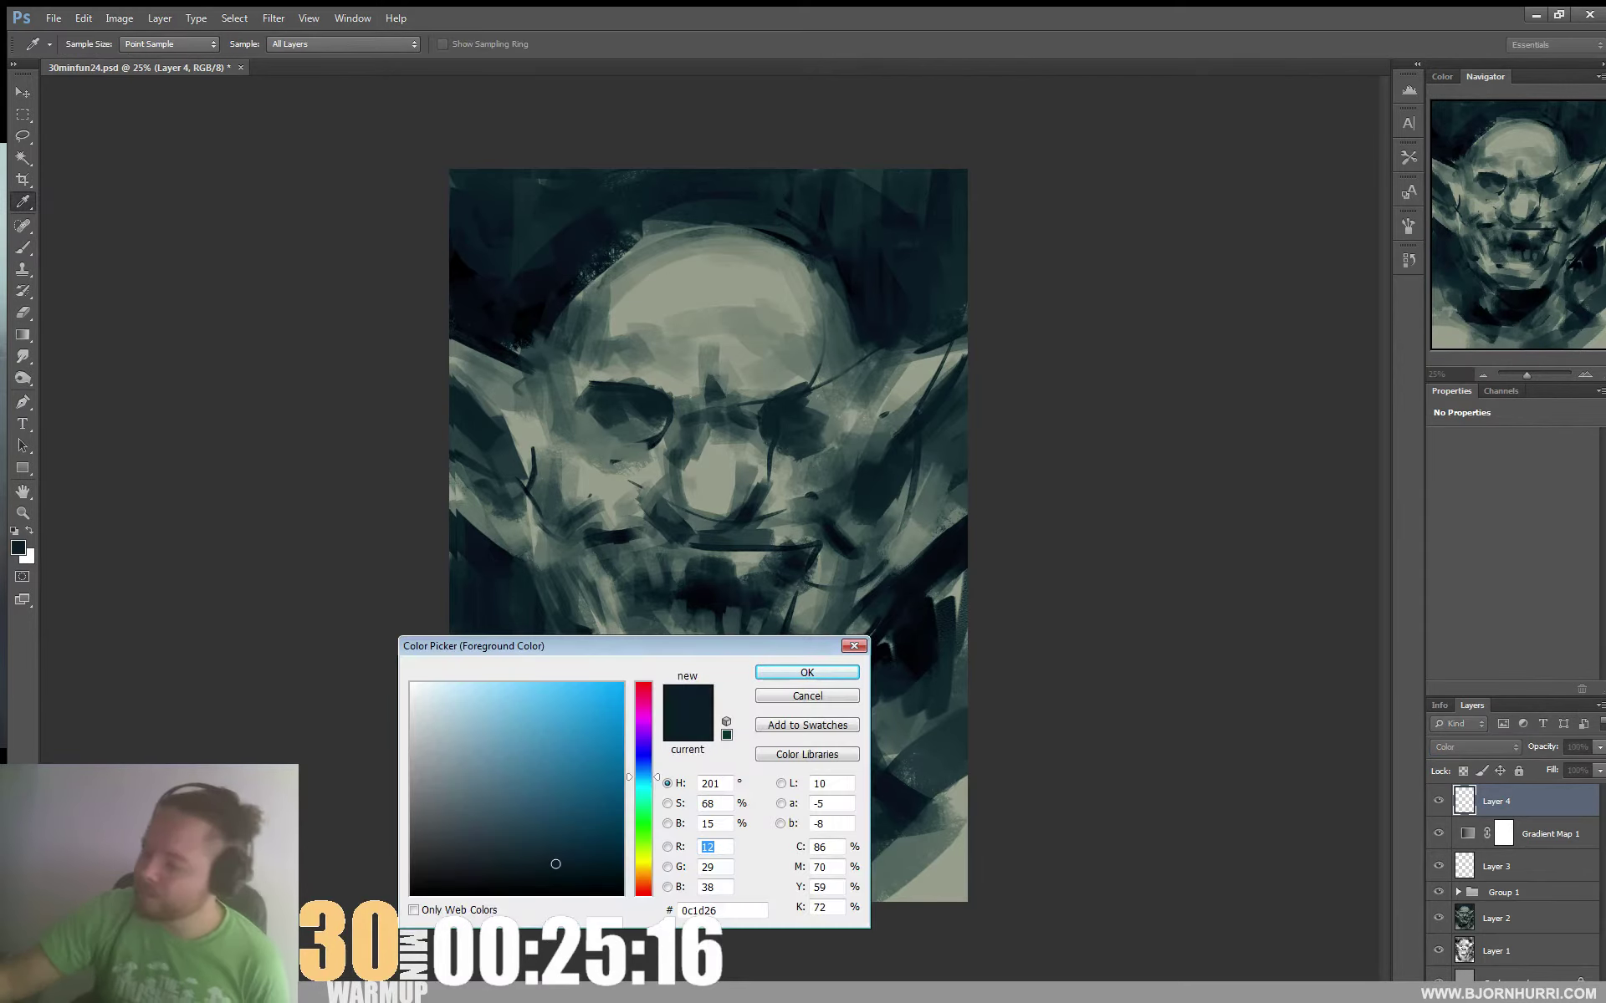
{"action": "left_click", "coordinate": [644, 889]}
{"action": "left_click", "coordinate": [559, 769]}
{"action": "key", "text": "Return"}
Tint the nose and the areas under both eyes red with a 185 px brush
{"action": "right_click", "coordinate": [699, 528]}
{"action": "left_click", "coordinate": [840, 572]}
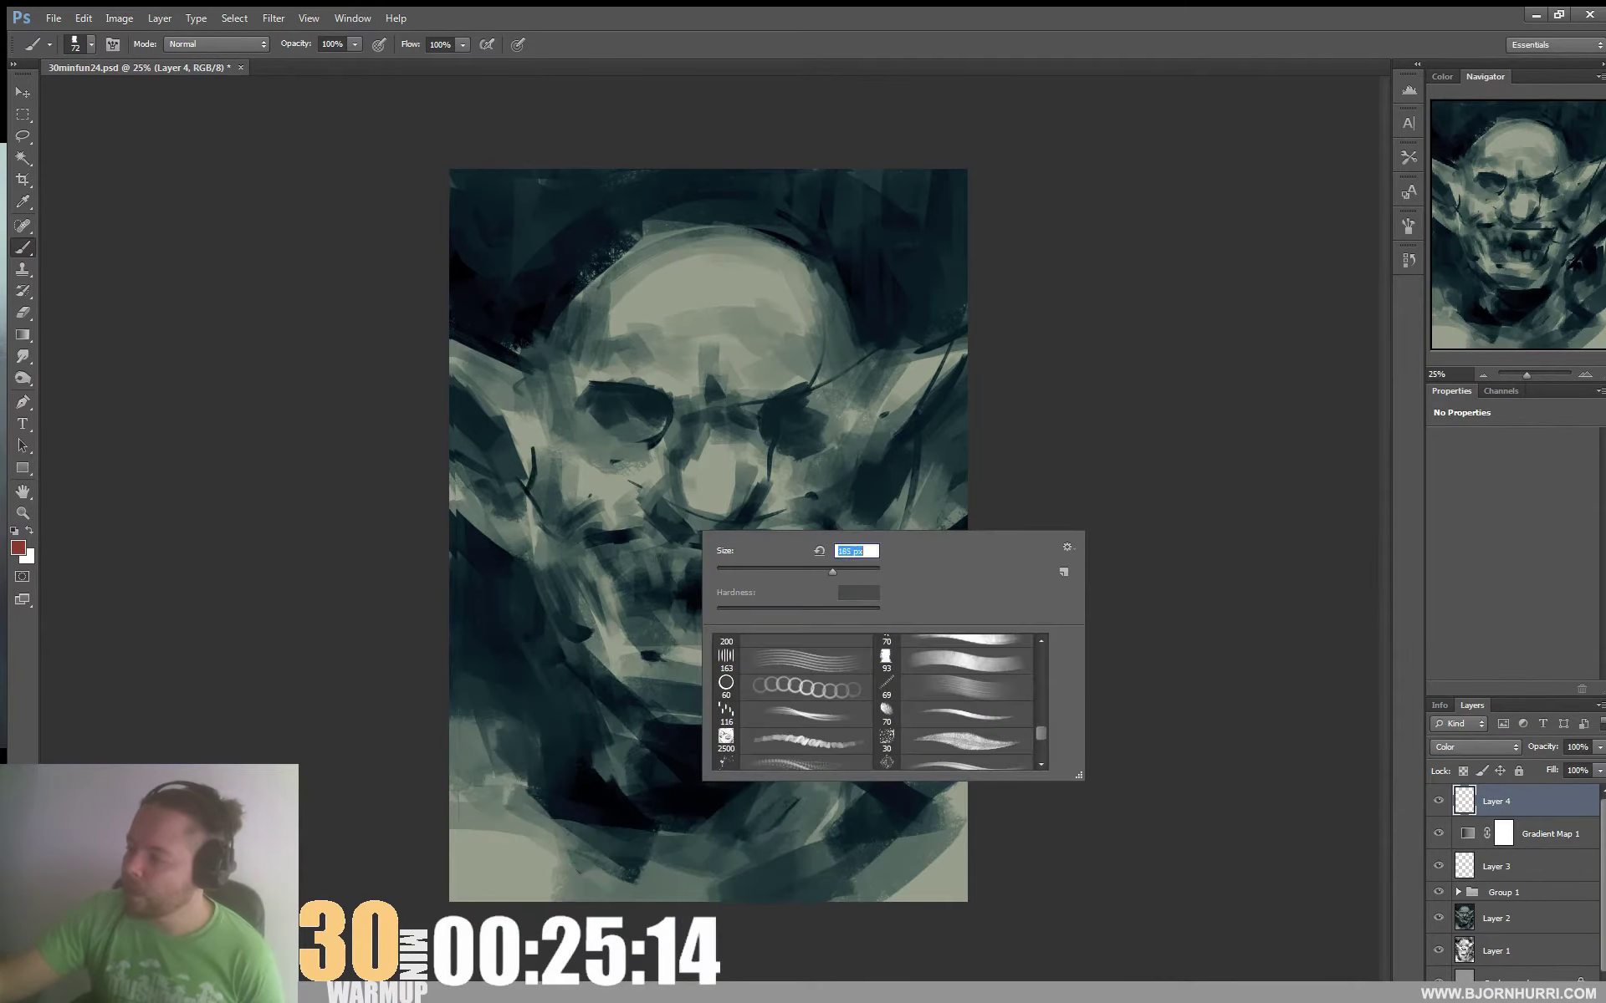
{"action": "mouse_move", "coordinate": [679, 493]}
{"action": "left_mouse_down"}
{"action": "mouse_move", "coordinate": [703, 522]}
{"action": "mouse_move", "coordinate": [746, 456]}
{"action": "mouse_move", "coordinate": [817, 425]}
{"action": "left_mouse_up"}
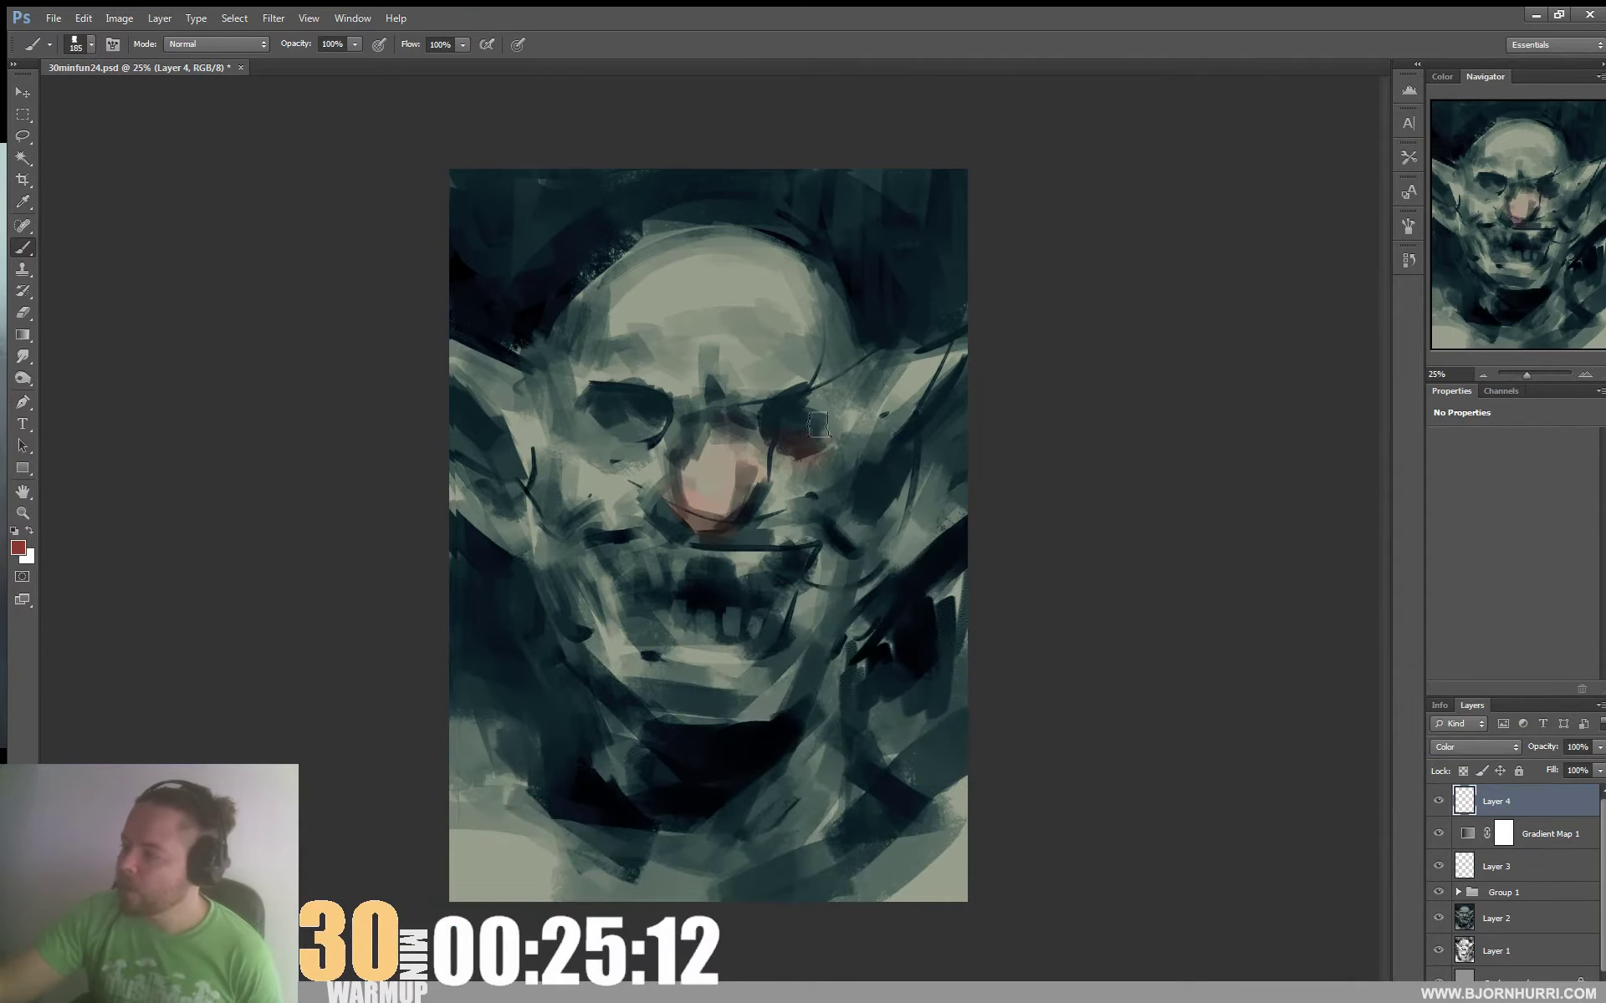
{"action": "left_click_drag", "start_coordinate": [601, 454], "coordinate": [569, 443]}
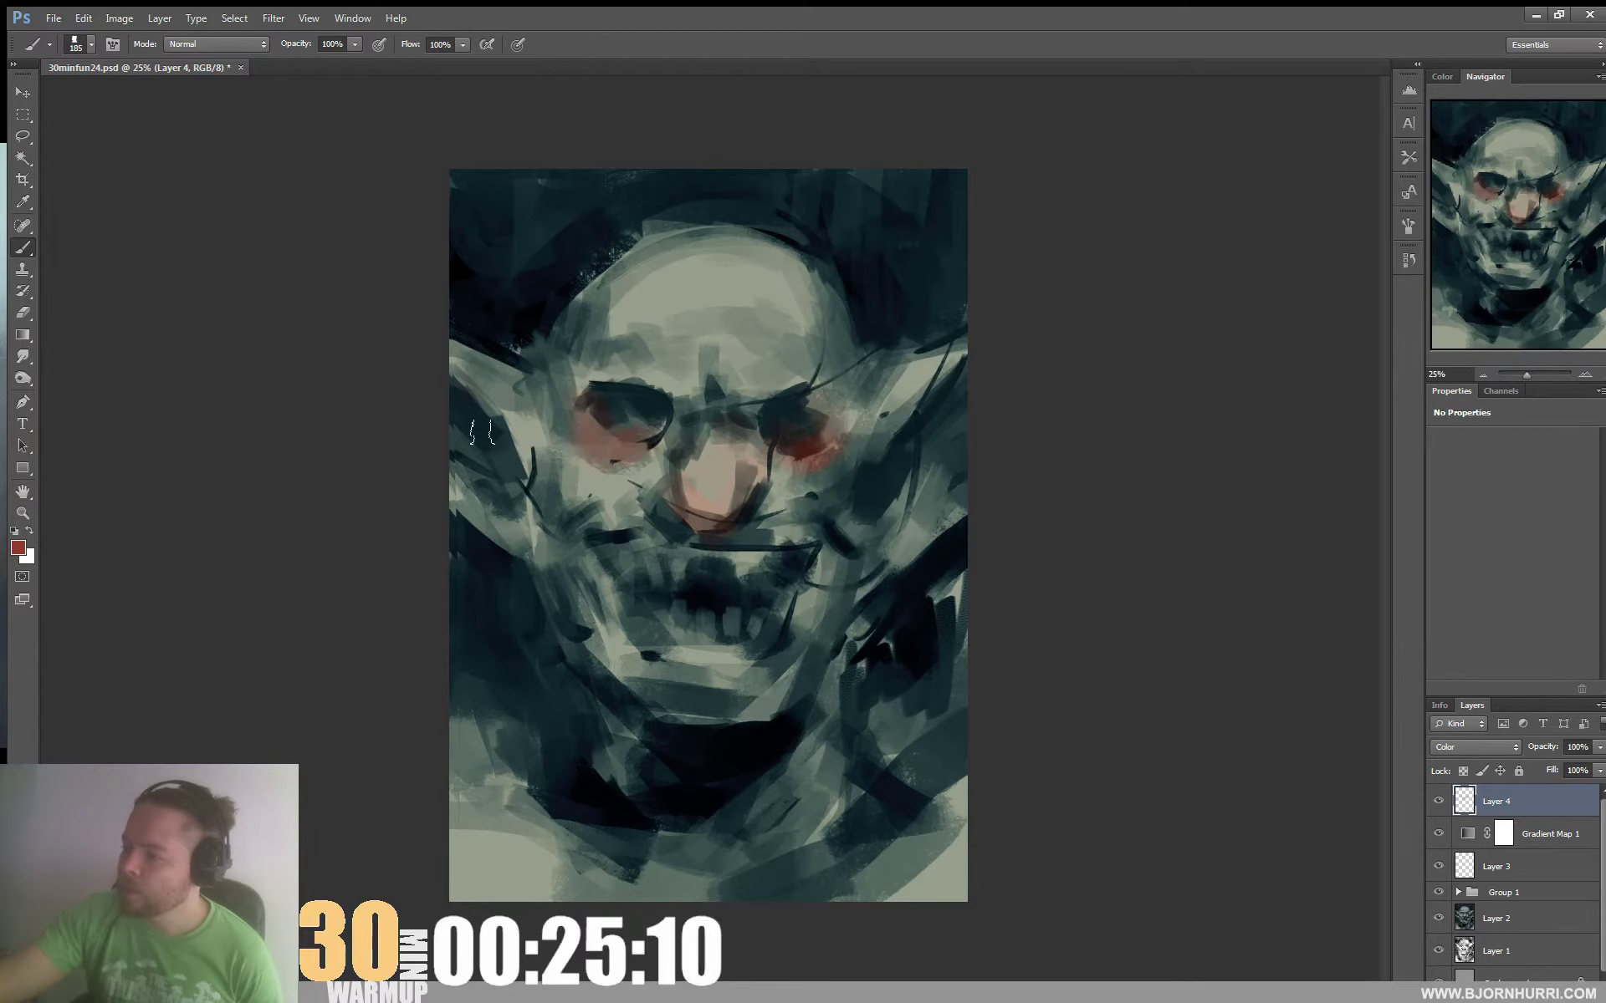
Glaze red over the insides of both ears and the temple, and sample a reddish brown for the brow
{"action": "mouse_move", "coordinate": [459, 375]}
{"action": "left_mouse_down"}
{"action": "mouse_move", "coordinate": [466, 470]}
{"action": "mouse_move", "coordinate": [500, 505]}
{"action": "left_mouse_up"}
{"action": "left_click_drag", "start_coordinate": [953, 368], "coordinate": [891, 464]}
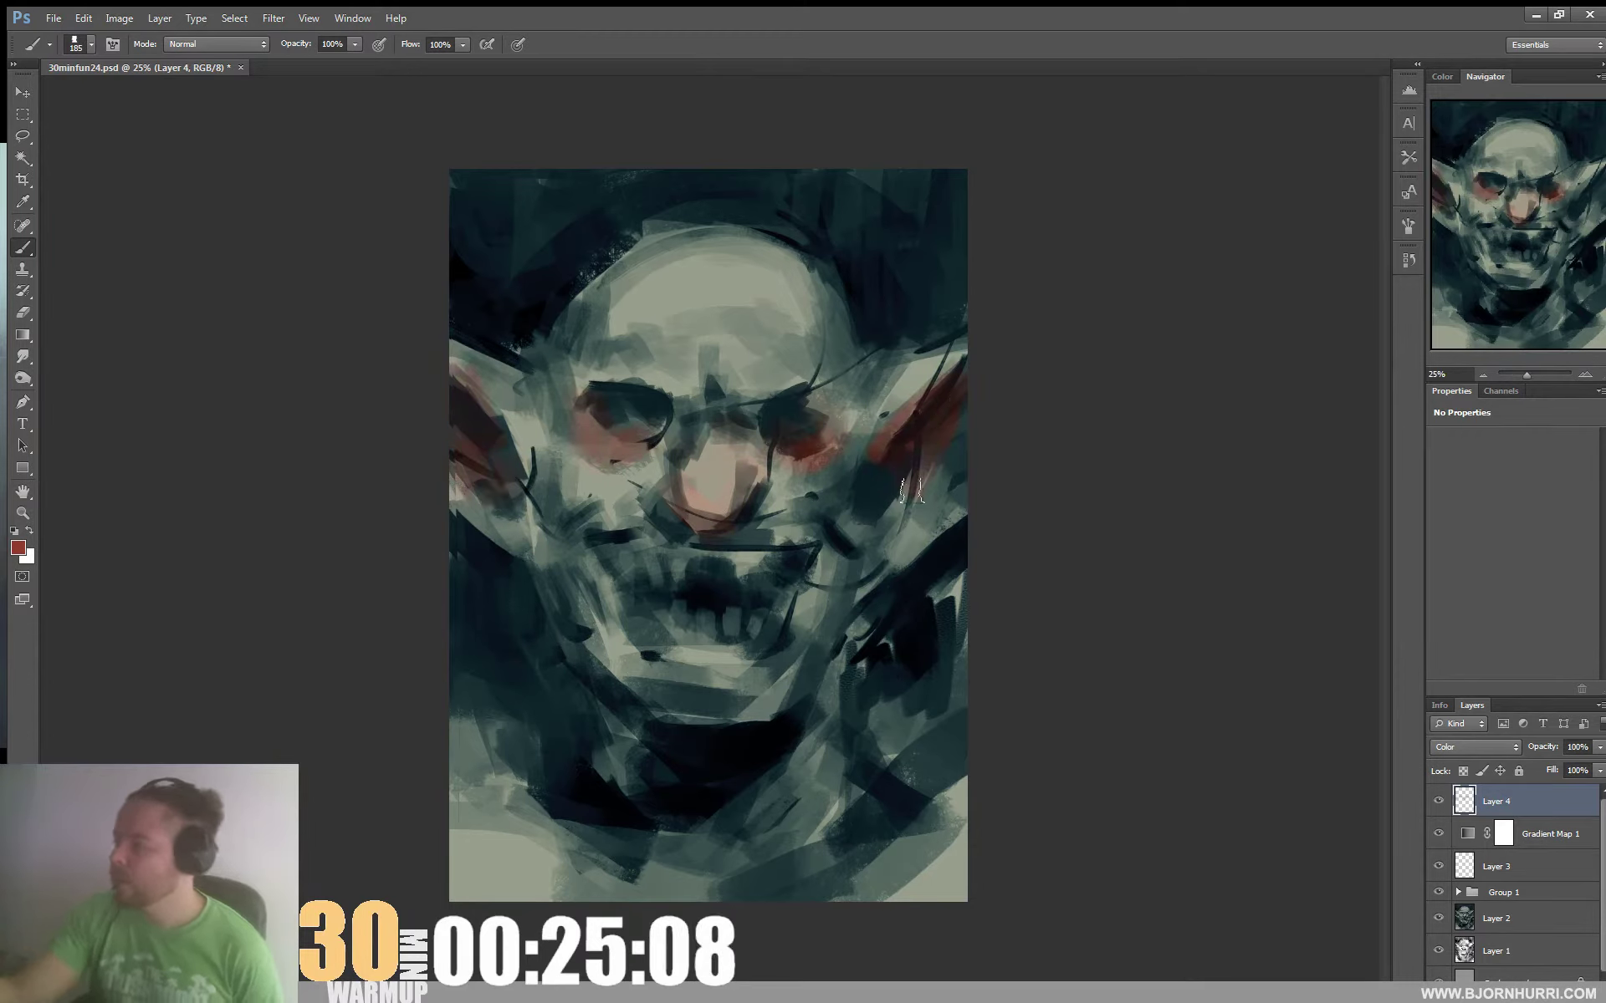
{"action": "left_click_drag", "start_coordinate": [948, 517], "coordinate": [898, 527]}
{"action": "left_click_drag", "start_coordinate": [812, 276], "coordinate": [821, 342]}
{"action": "left_click", "coordinate": [819, 333], "text": "alt"}
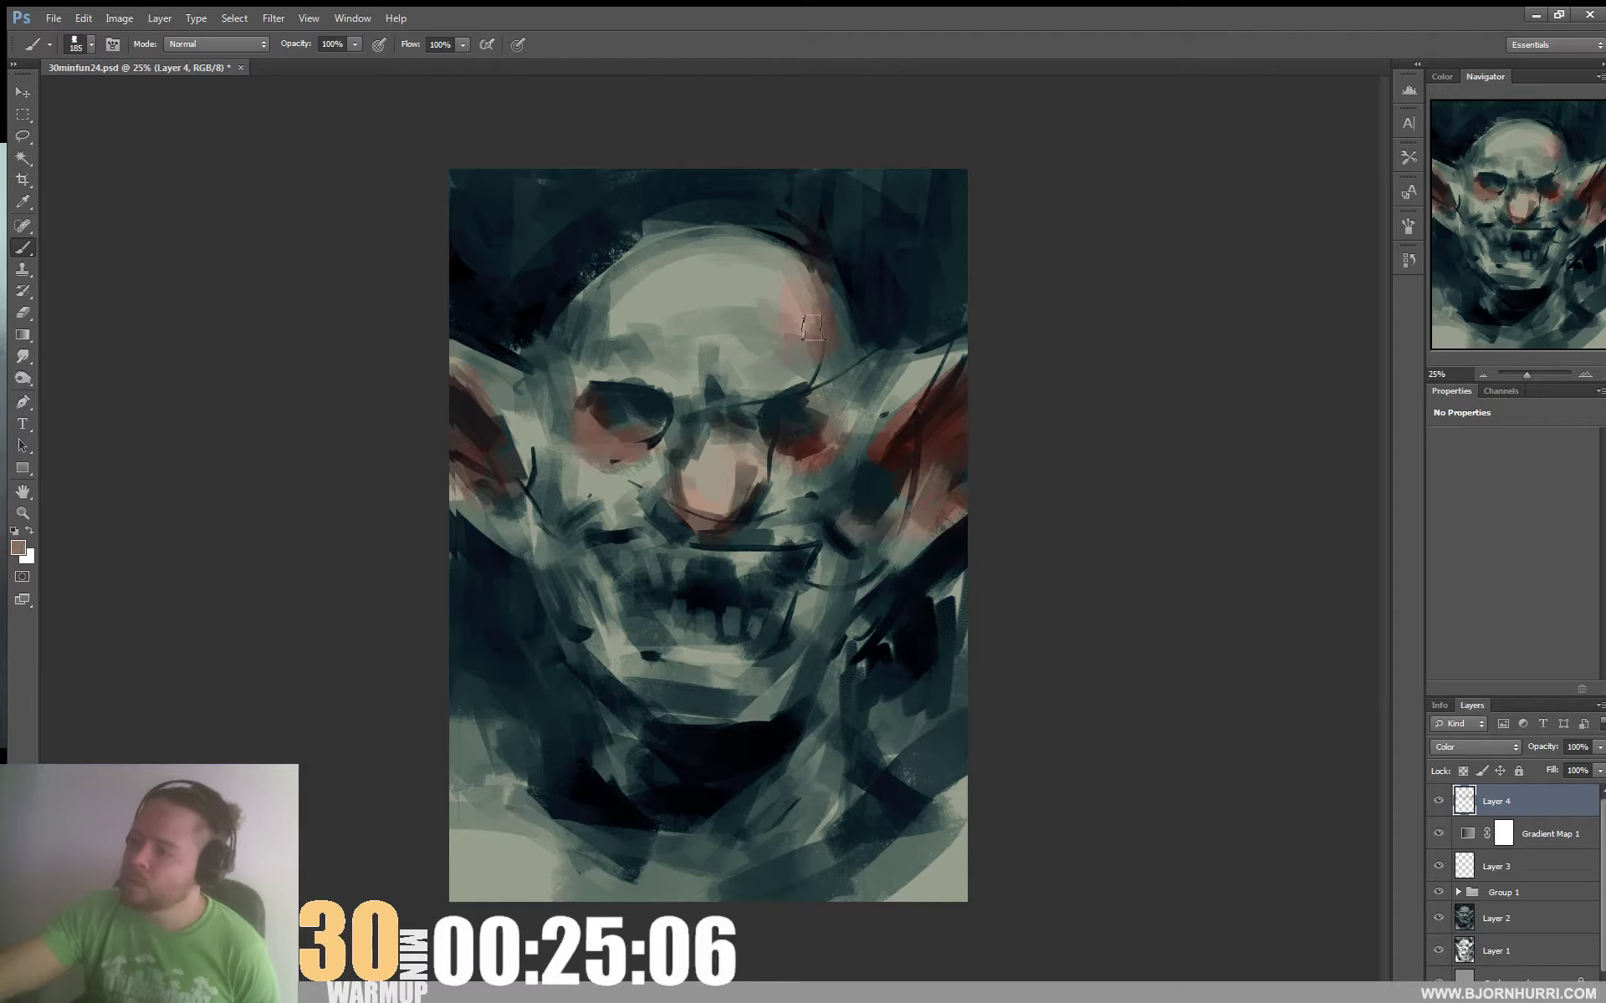
Tint the forehead with a warm tan (#c99e66) and sample a muted tone from the temple for blending
{"action": "left_click", "coordinate": [18, 548]}
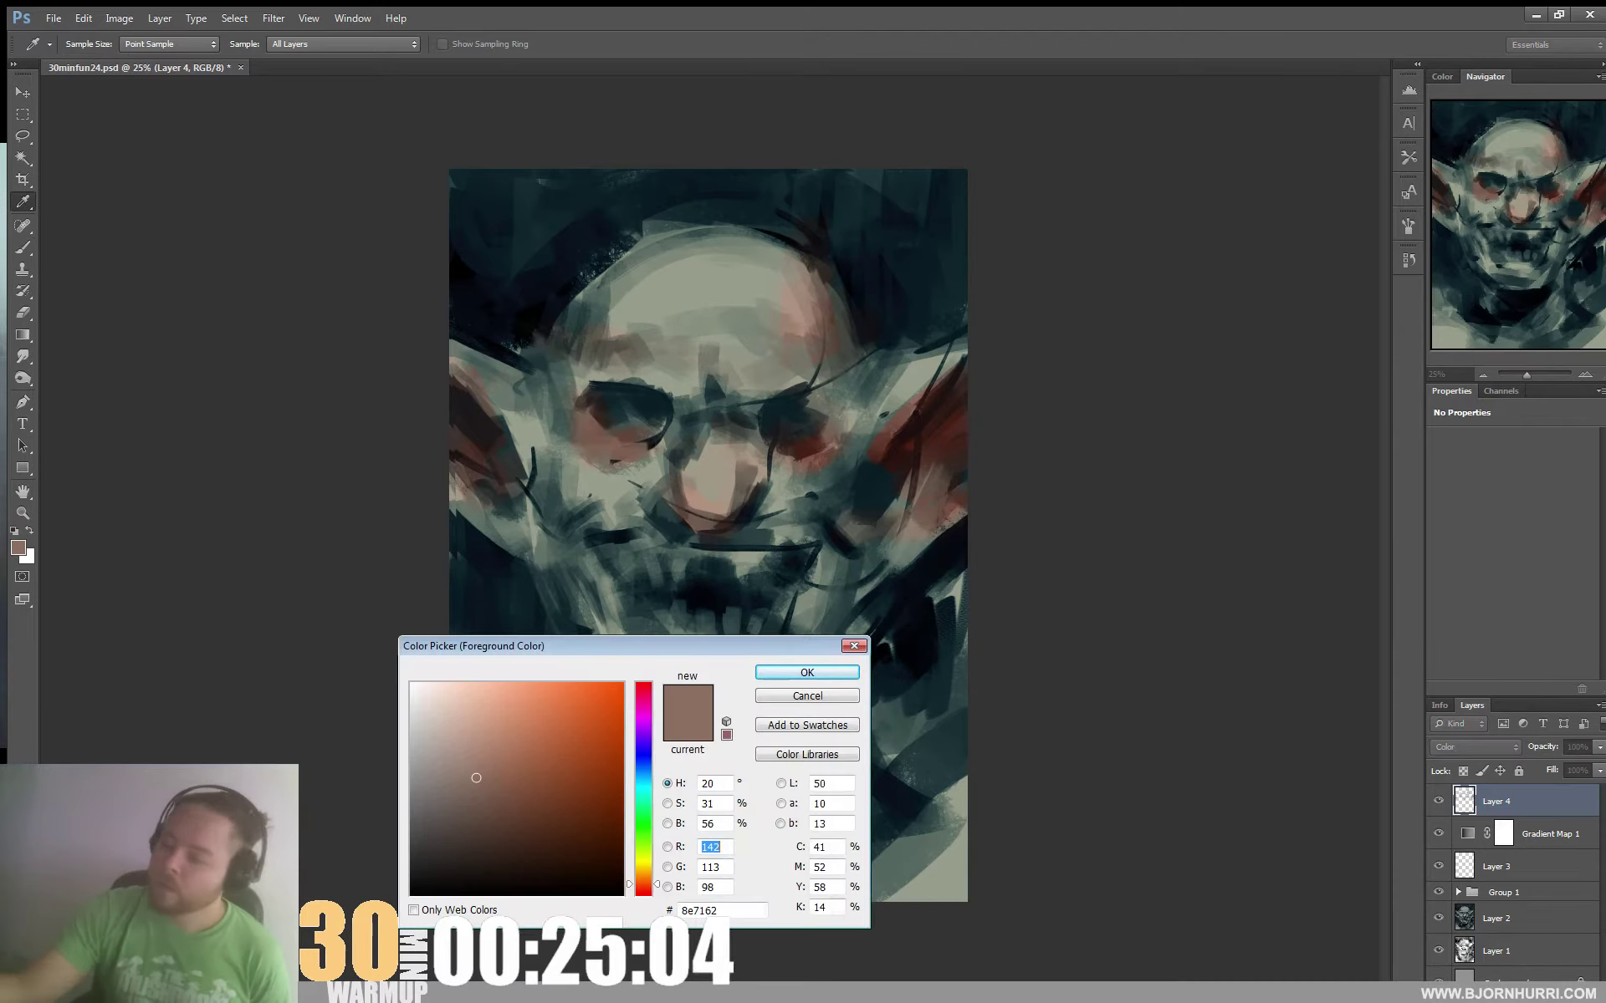
{"action": "left_click_drag", "start_coordinate": [643, 882], "coordinate": [643, 875]}
{"action": "left_click_drag", "start_coordinate": [475, 778], "coordinate": [516, 728]}
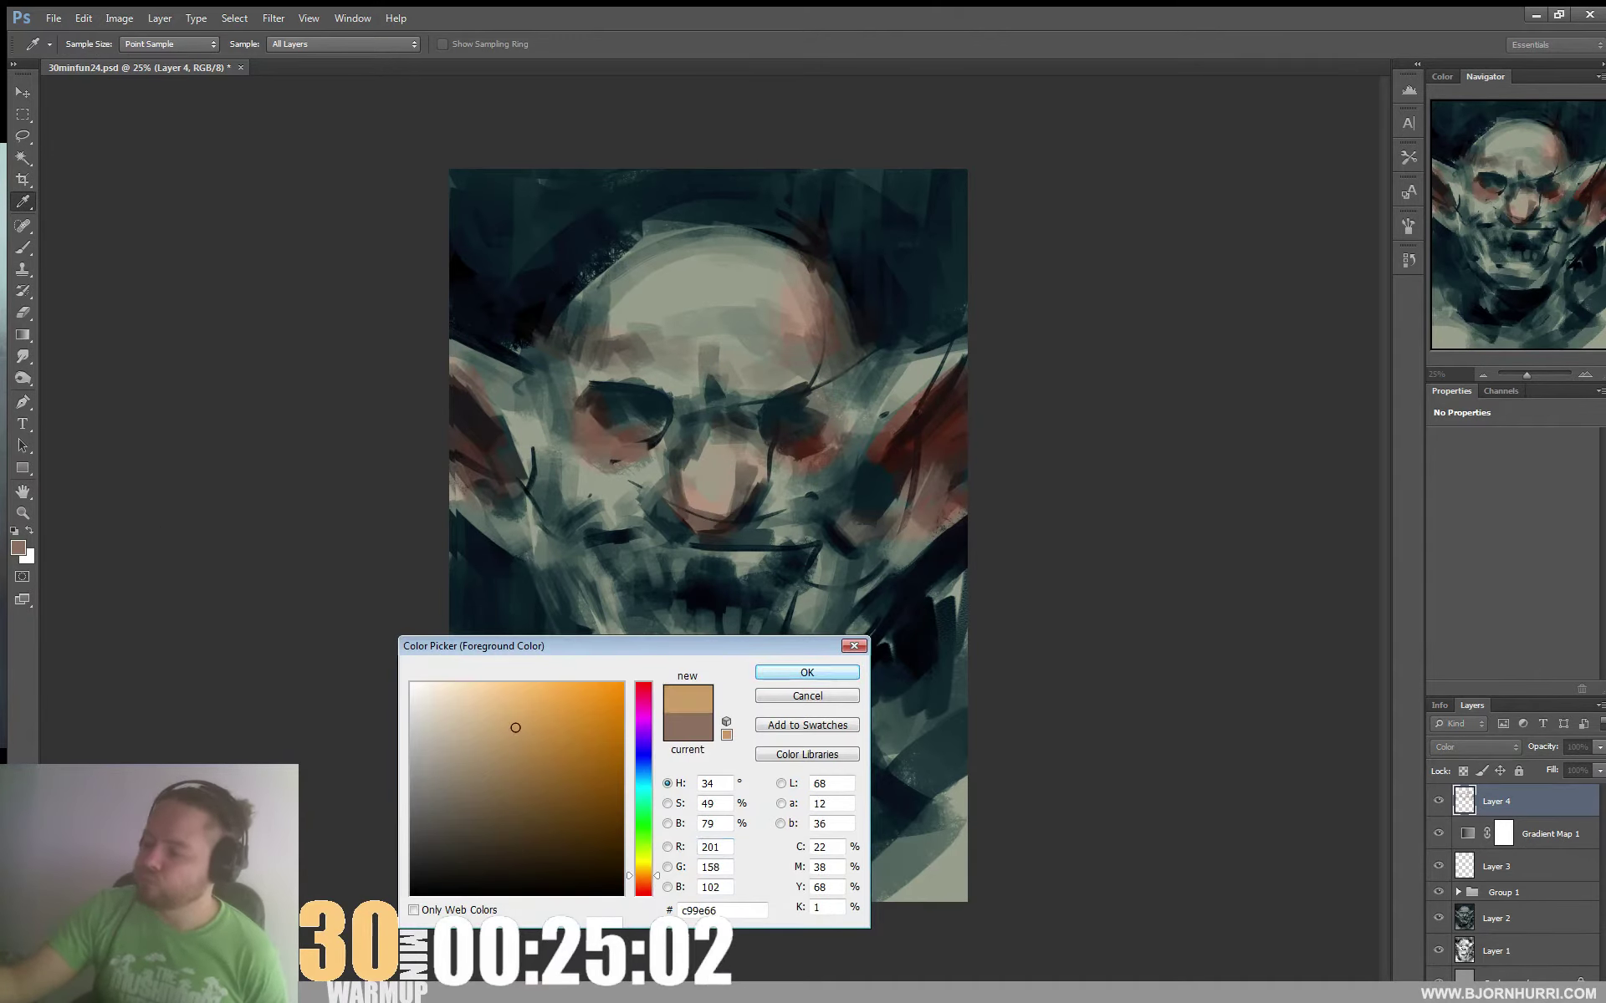
{"action": "left_click", "coordinate": [807, 672]}
{"action": "mouse_move", "coordinate": [604, 284]}
{"action": "left_mouse_down"}
{"action": "mouse_move", "coordinate": [618, 335]}
{"action": "mouse_move", "coordinate": [701, 314]}
{"action": "left_mouse_up"}
{"action": "left_click", "coordinate": [799, 352], "text": "alt"}
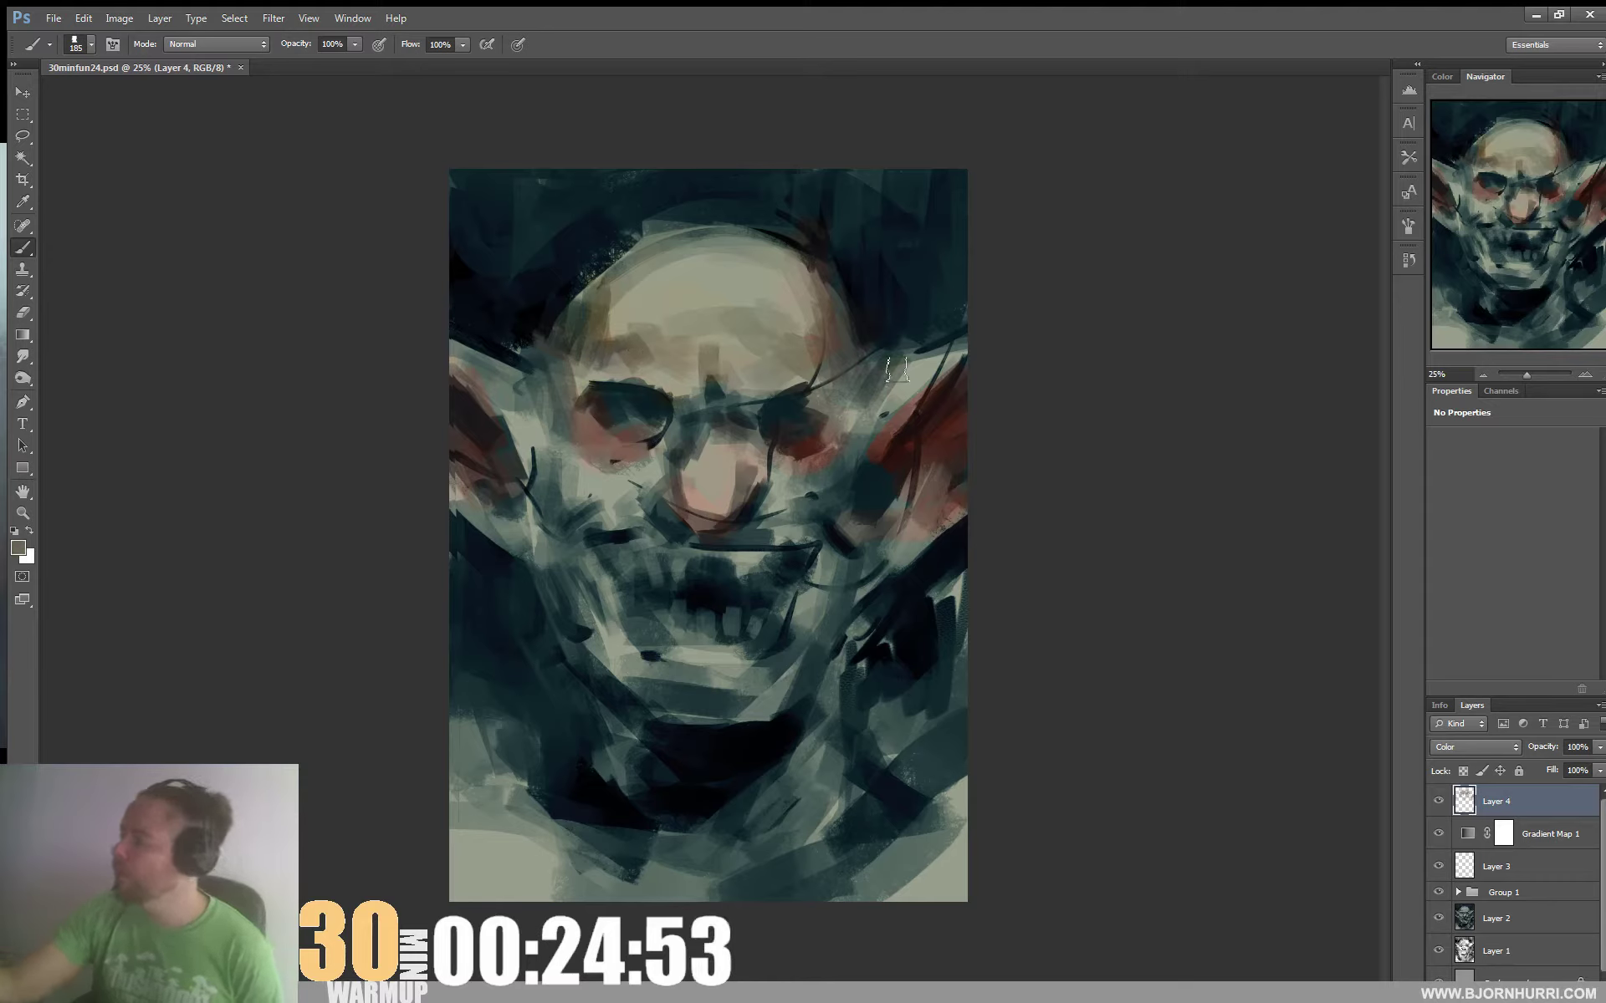
Sample dark red from the ear and tint the upper lip, reducing the brush to 56 px
{"action": "left_click", "coordinate": [934, 434], "text": "alt"}
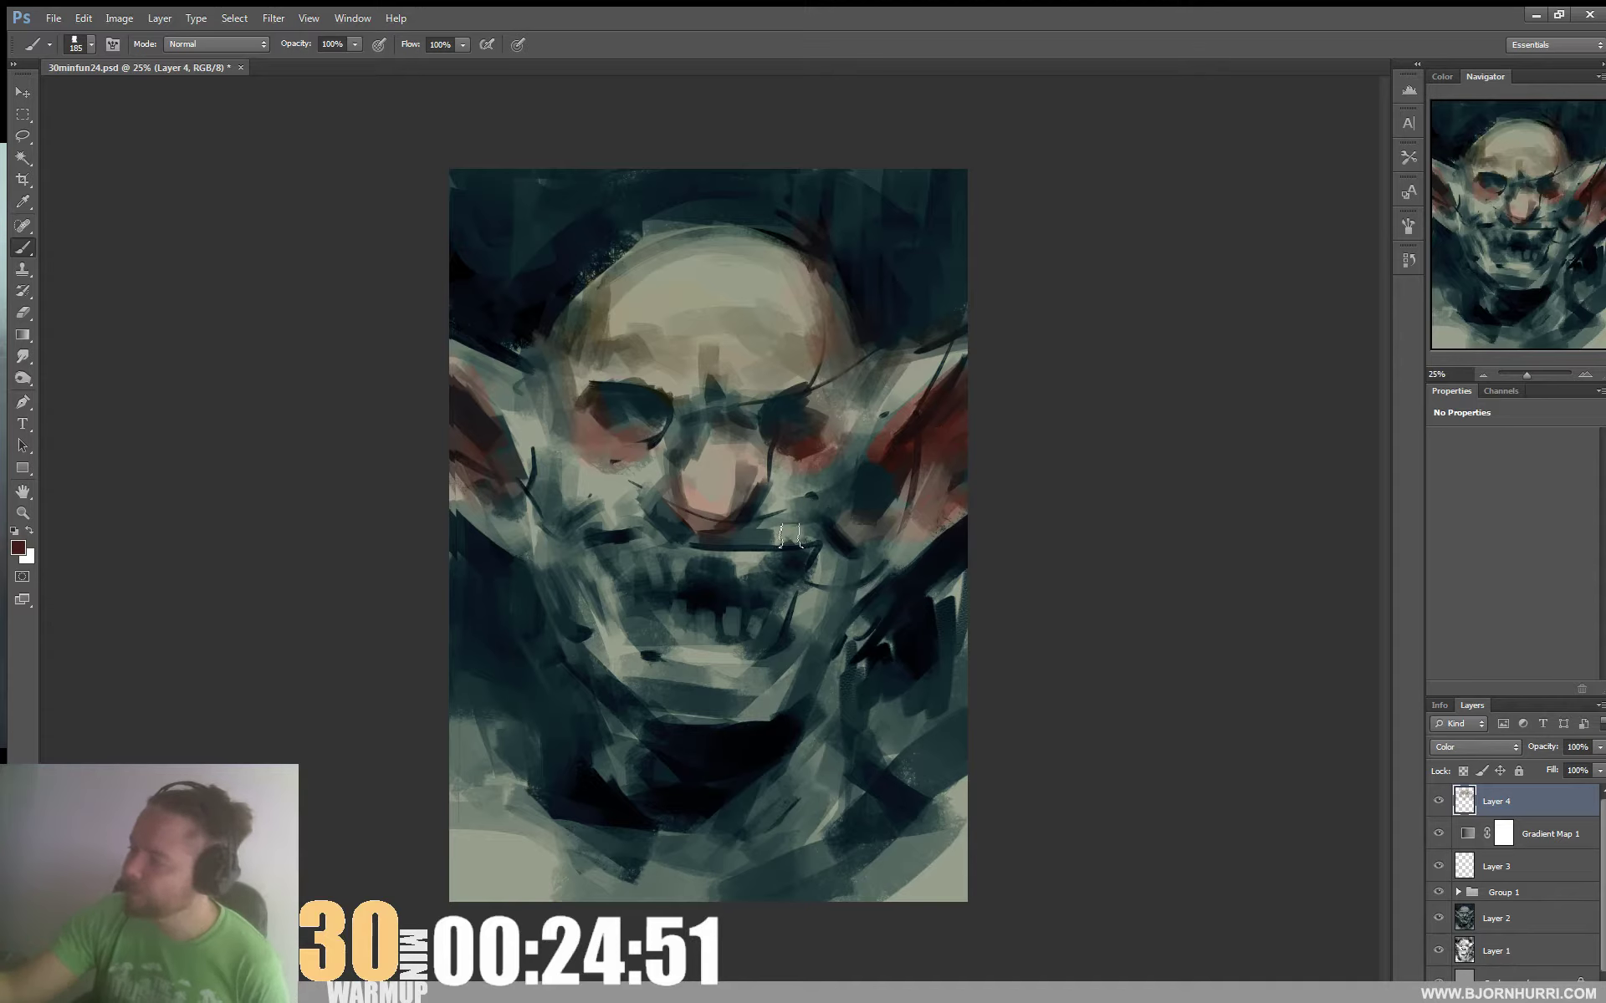
{"action": "left_click_drag", "start_coordinate": [790, 535], "coordinate": [759, 545]}
{"action": "right_click", "coordinate": [821, 520]}
{"action": "left_click", "coordinate": [881, 562]}
{"action": "left_click", "coordinate": [762, 547]}
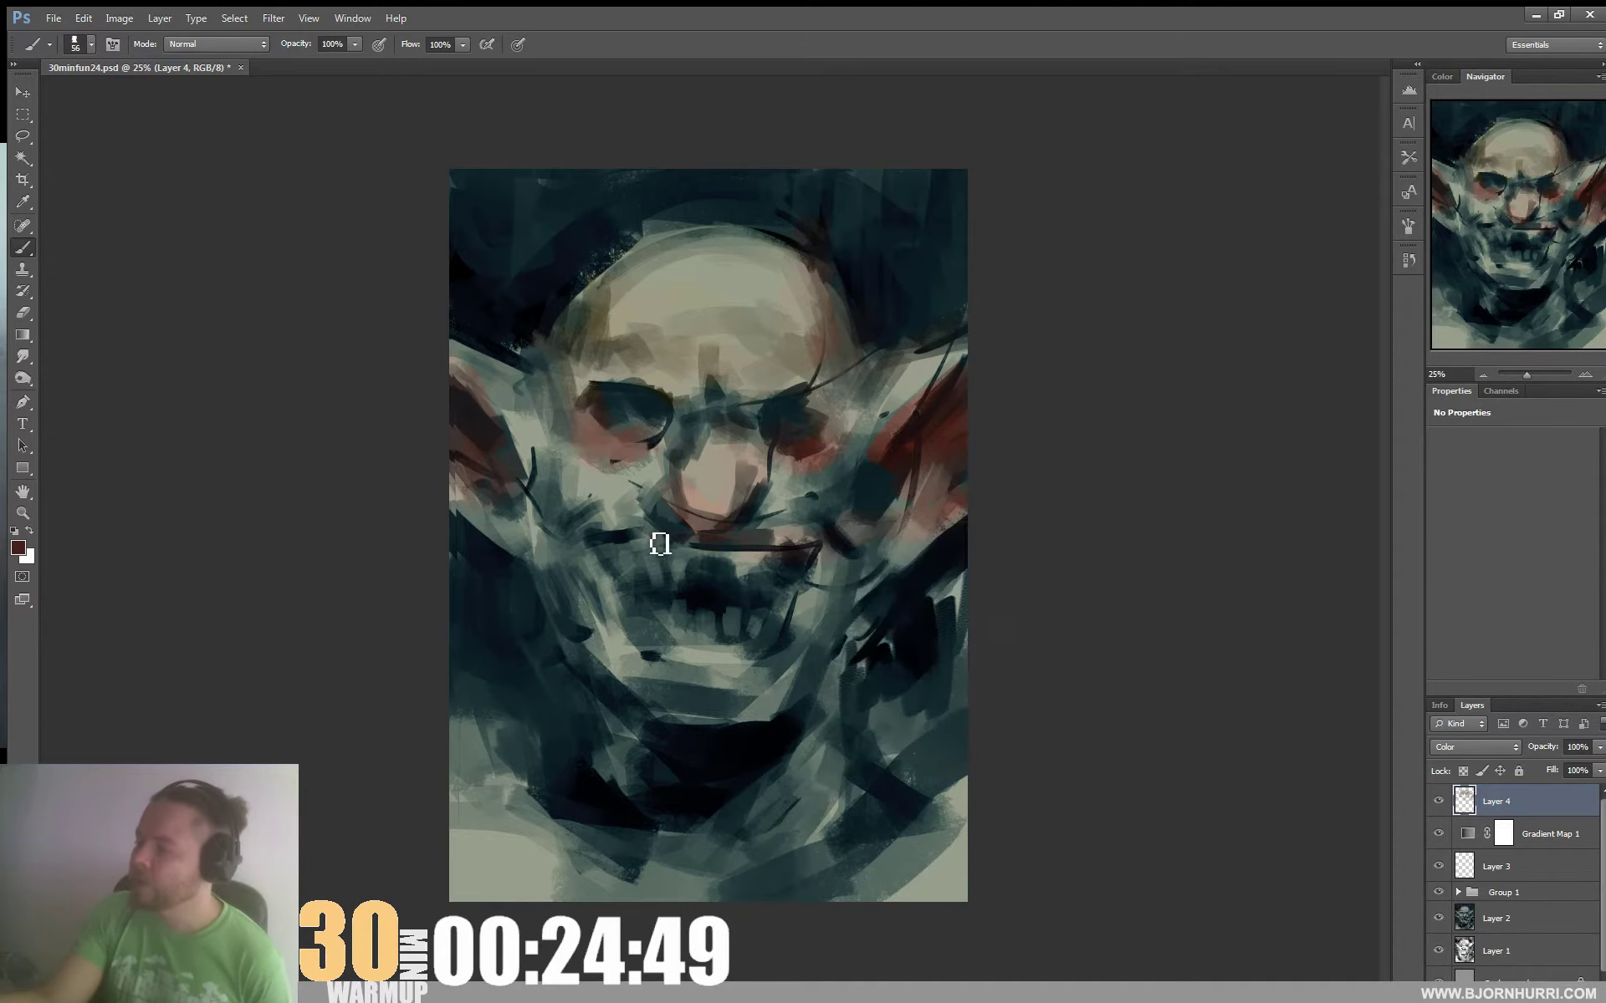
Tint the mouth corners and lower lip dark red, enlarging the brush to 82 px and 108 px
{"action": "mouse_move", "coordinate": [659, 544]}
{"action": "left_mouse_down"}
{"action": "mouse_move", "coordinate": [591, 537]}
{"action": "mouse_move", "coordinate": [613, 616]}
{"action": "mouse_move", "coordinate": [703, 660]}
{"action": "mouse_move", "coordinate": [800, 616]}
{"action": "left_mouse_up"}
{"action": "right_click", "coordinate": [610, 541]}
{"action": "left_click", "coordinate": [695, 579]}
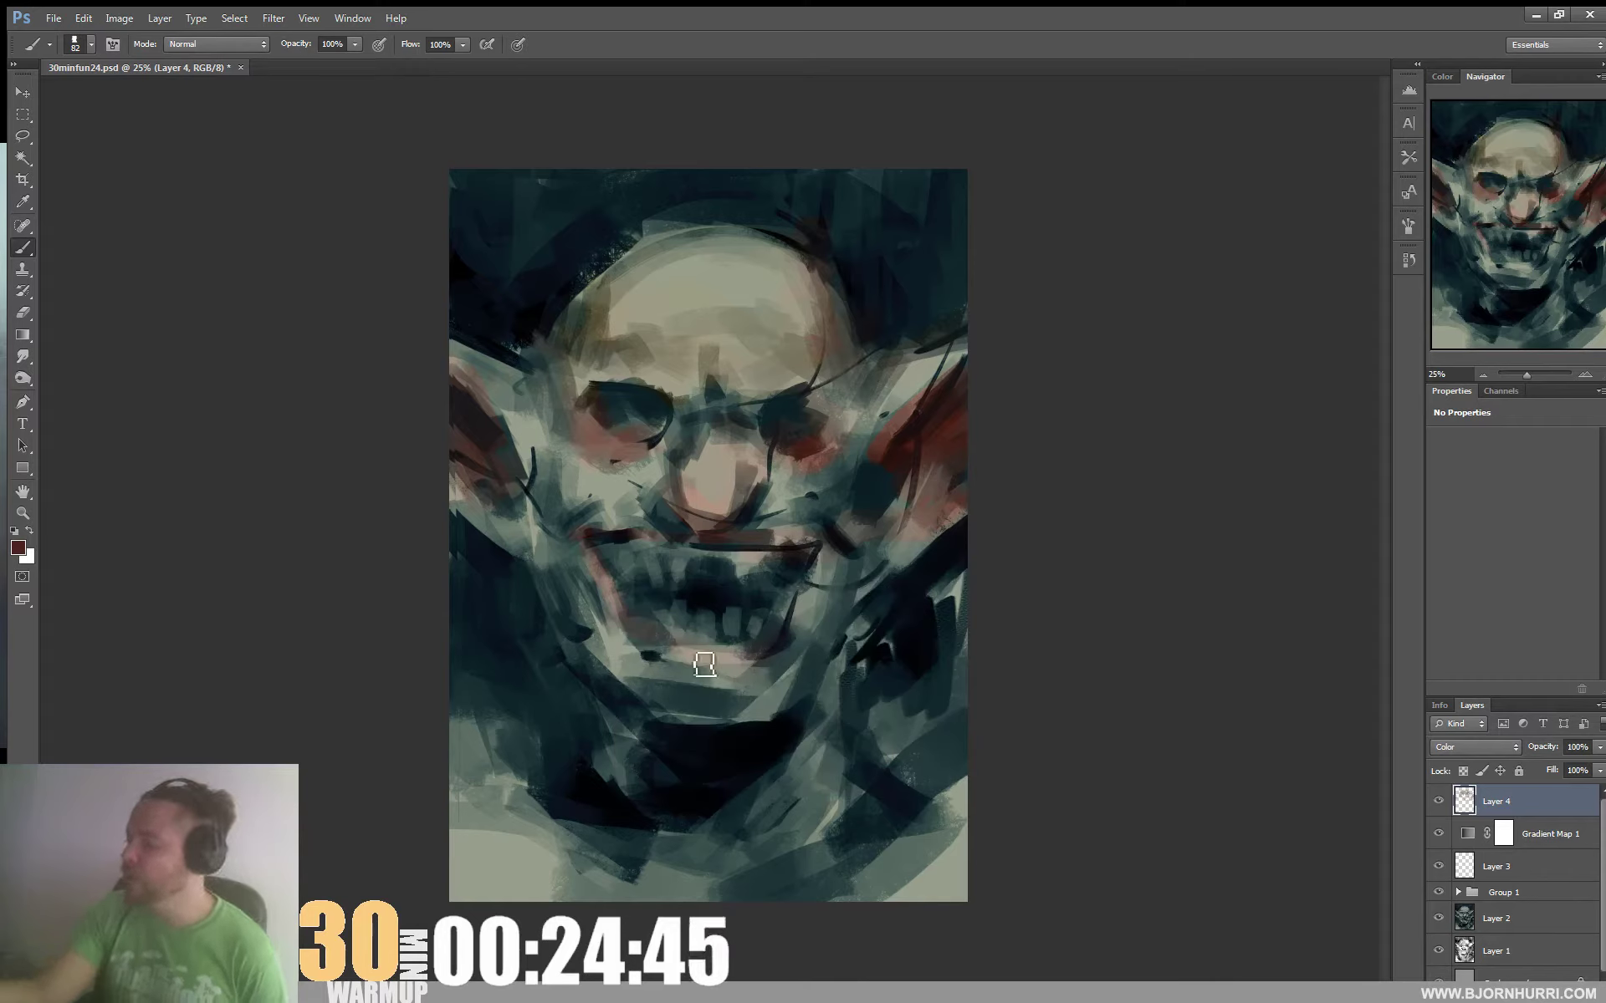
{"action": "right_click", "coordinate": [778, 636]}
{"action": "type", "text": "108"}
{"action": "key", "text": "Return"}
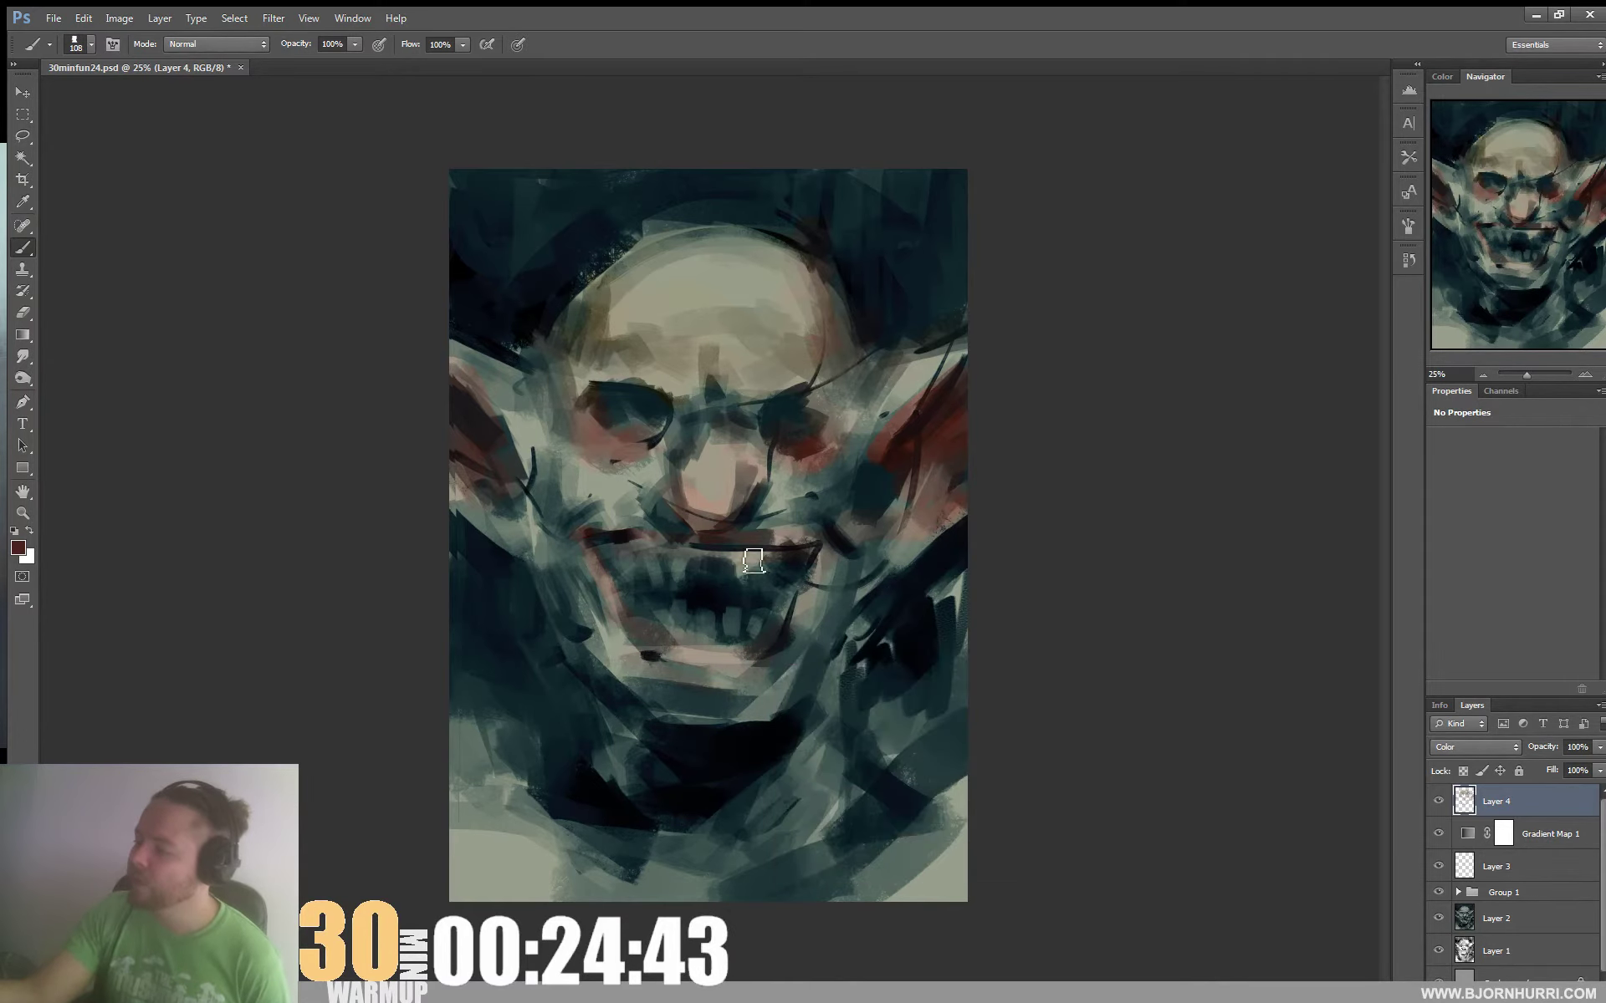
Glaze colours sampled around the mouth over the lower gum and the sides of the jaw
{"action": "left_click", "coordinate": [644, 608], "text": "alt"}
{"action": "left_click_drag", "start_coordinate": [657, 632], "coordinate": [679, 639]}
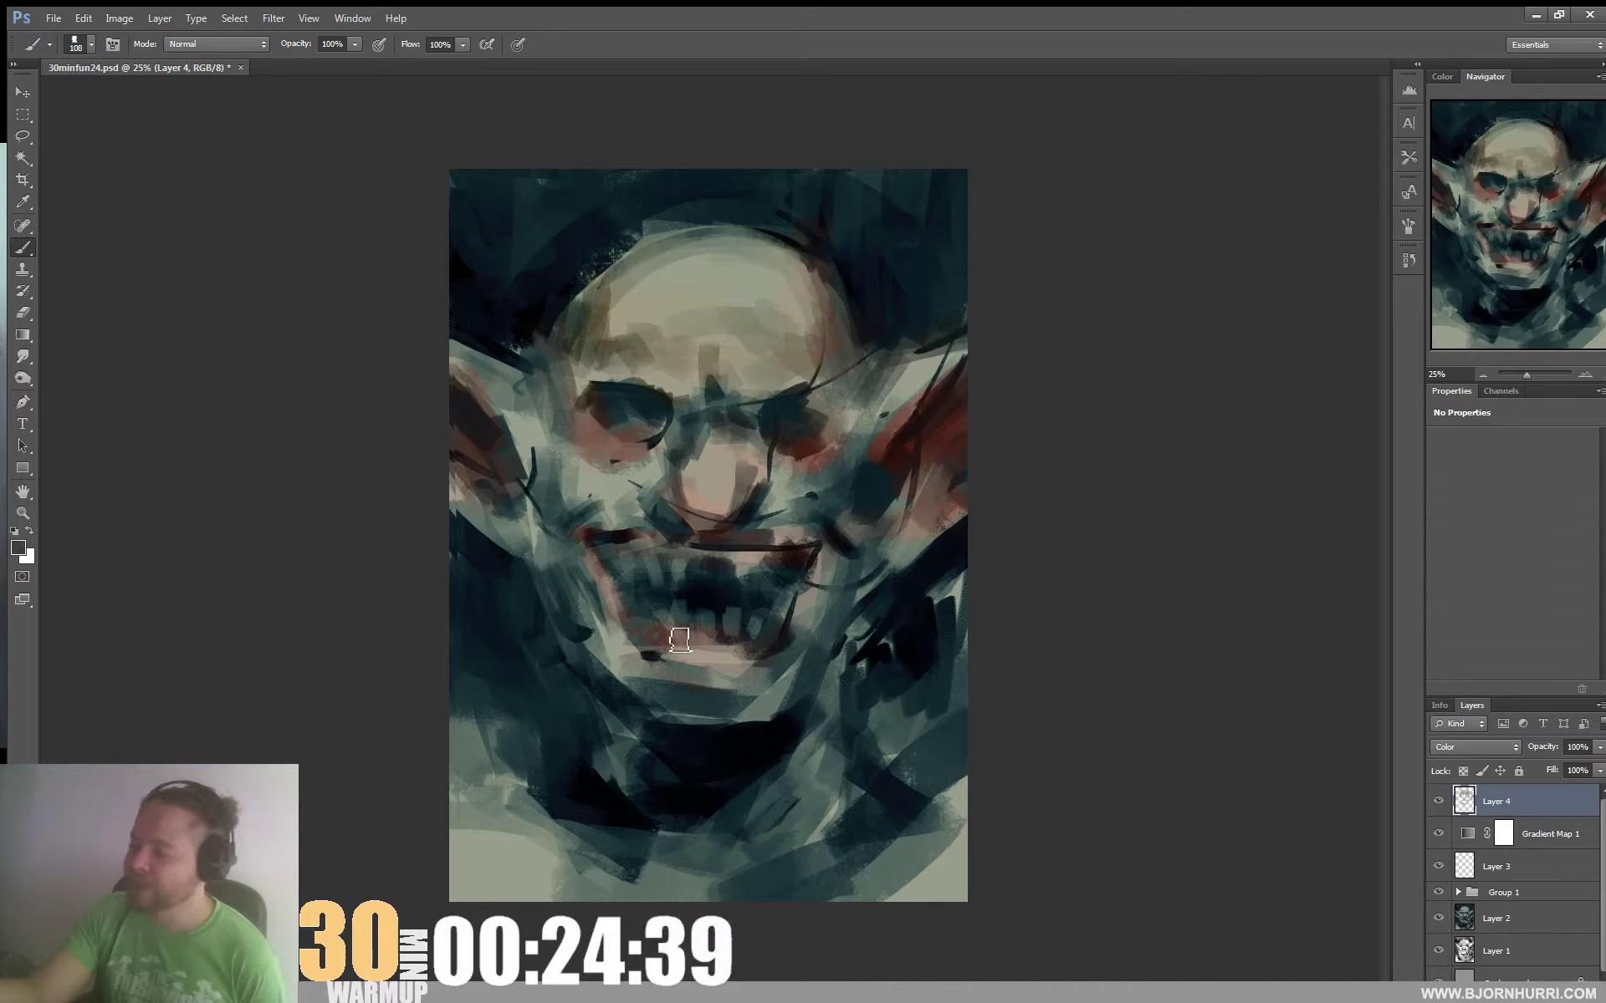
{"action": "left_click", "coordinate": [623, 623], "text": "alt"}
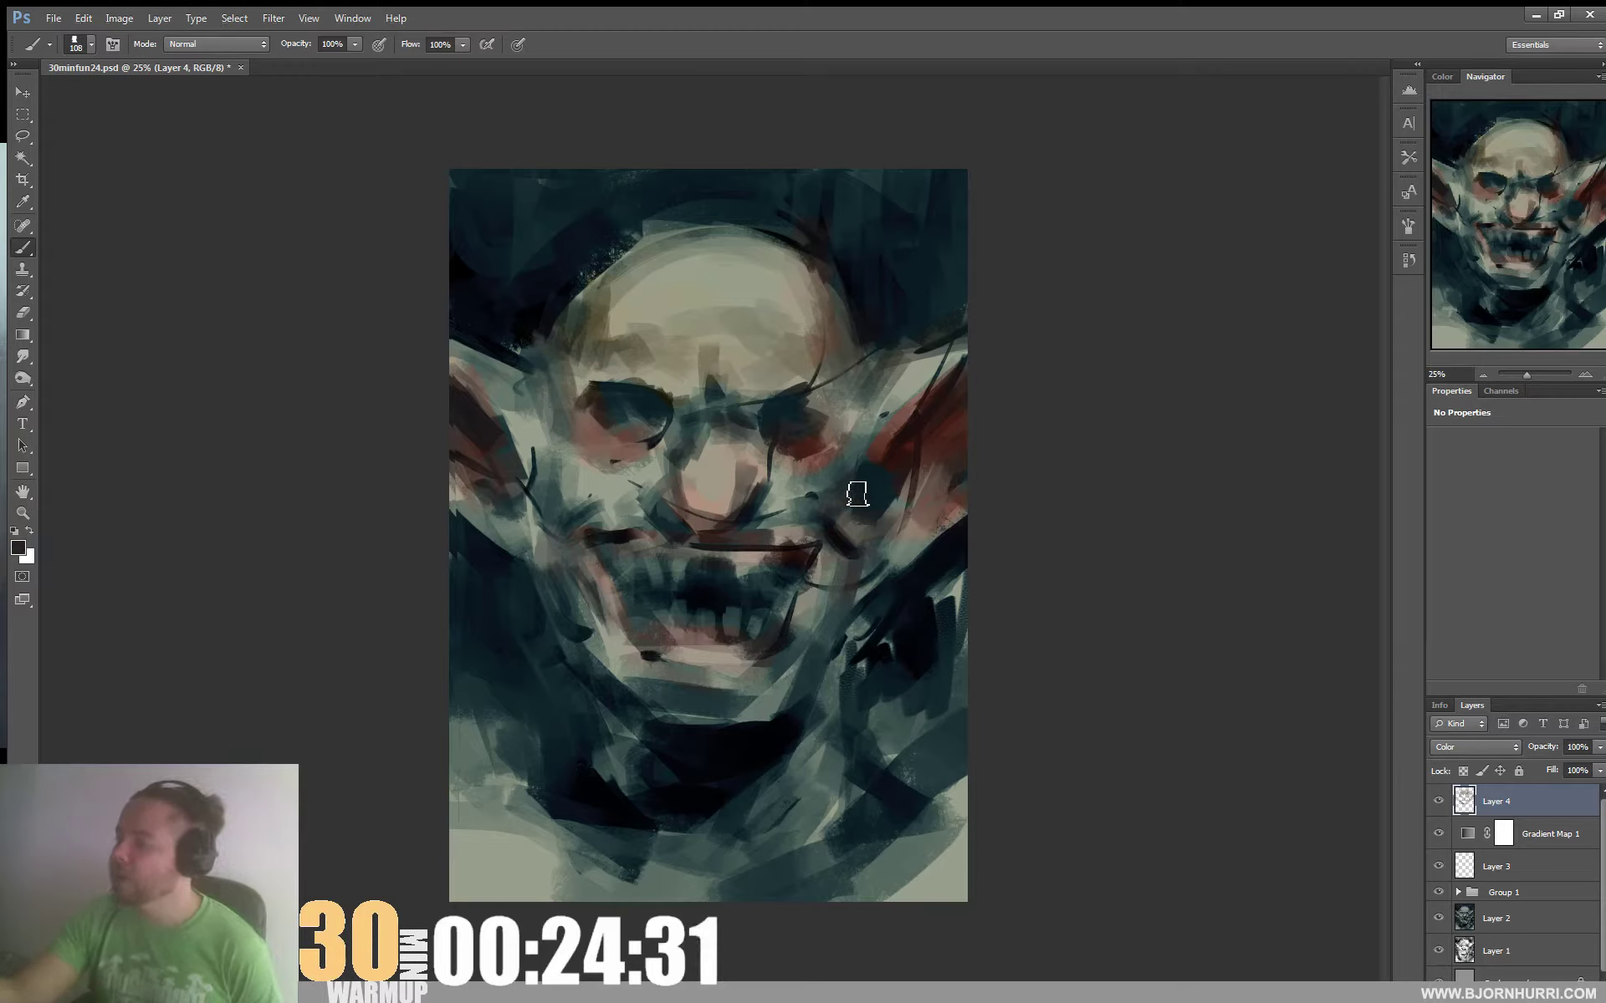
Glaze sampled muted reddish browns over both eye sockets and the skin around them
{"action": "left_click", "coordinate": [807, 466], "text": "alt"}
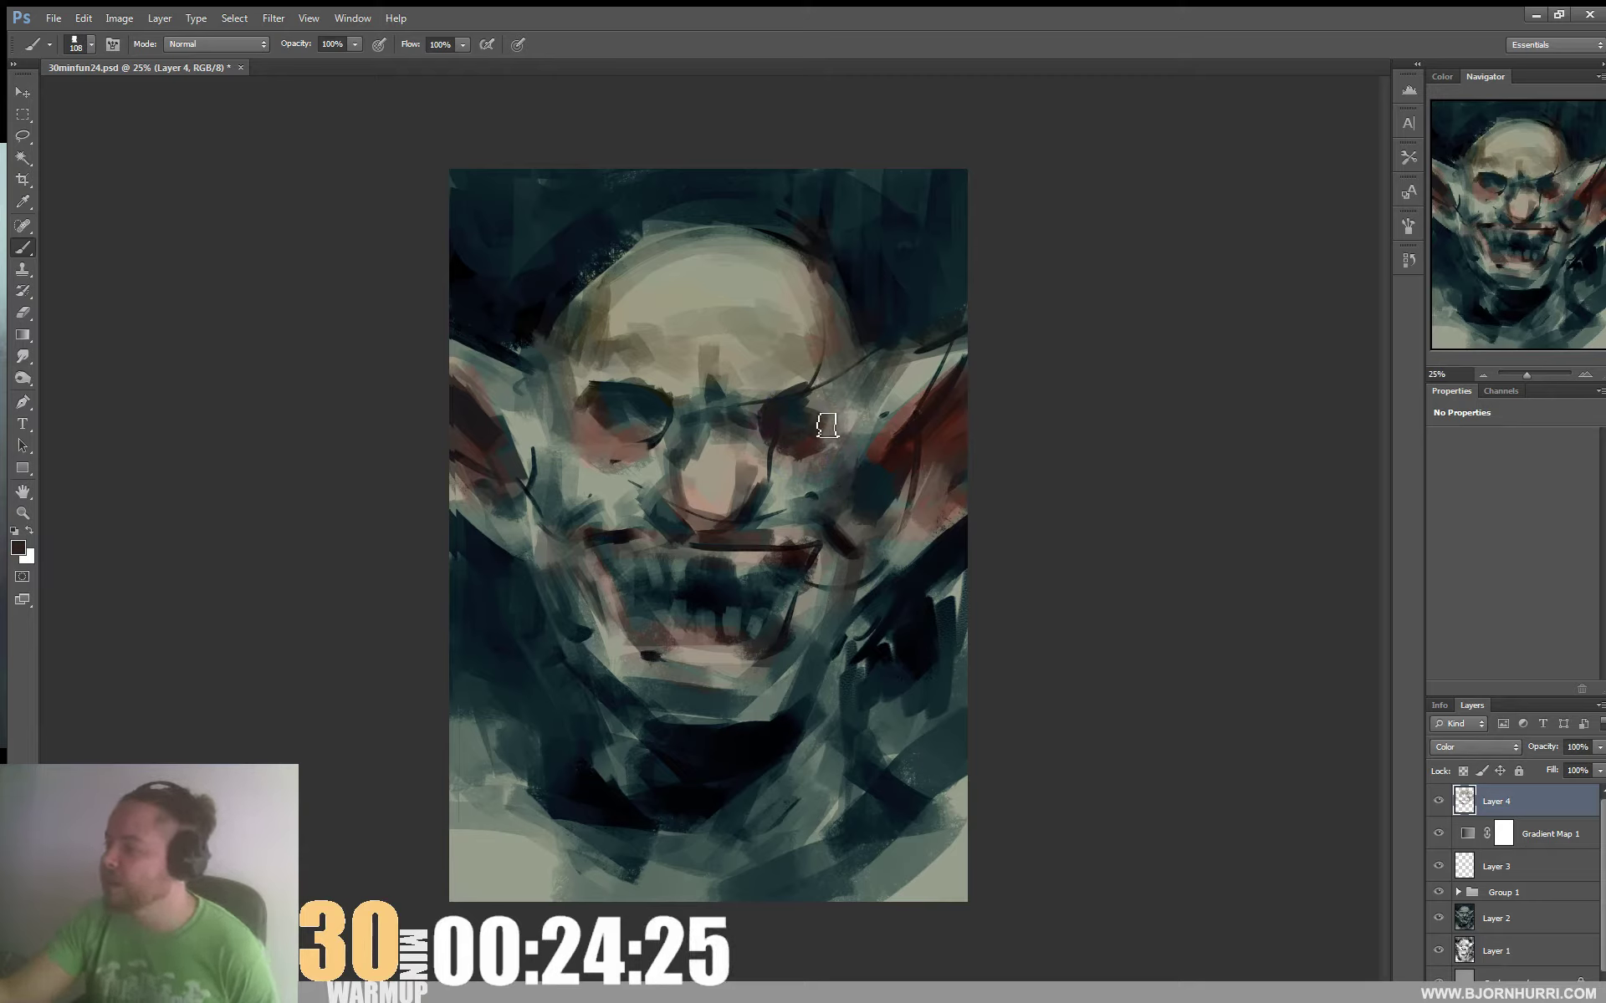
{"action": "left_click", "coordinate": [598, 404], "text": "alt"}
{"action": "left_click", "coordinate": [668, 435], "text": "alt"}
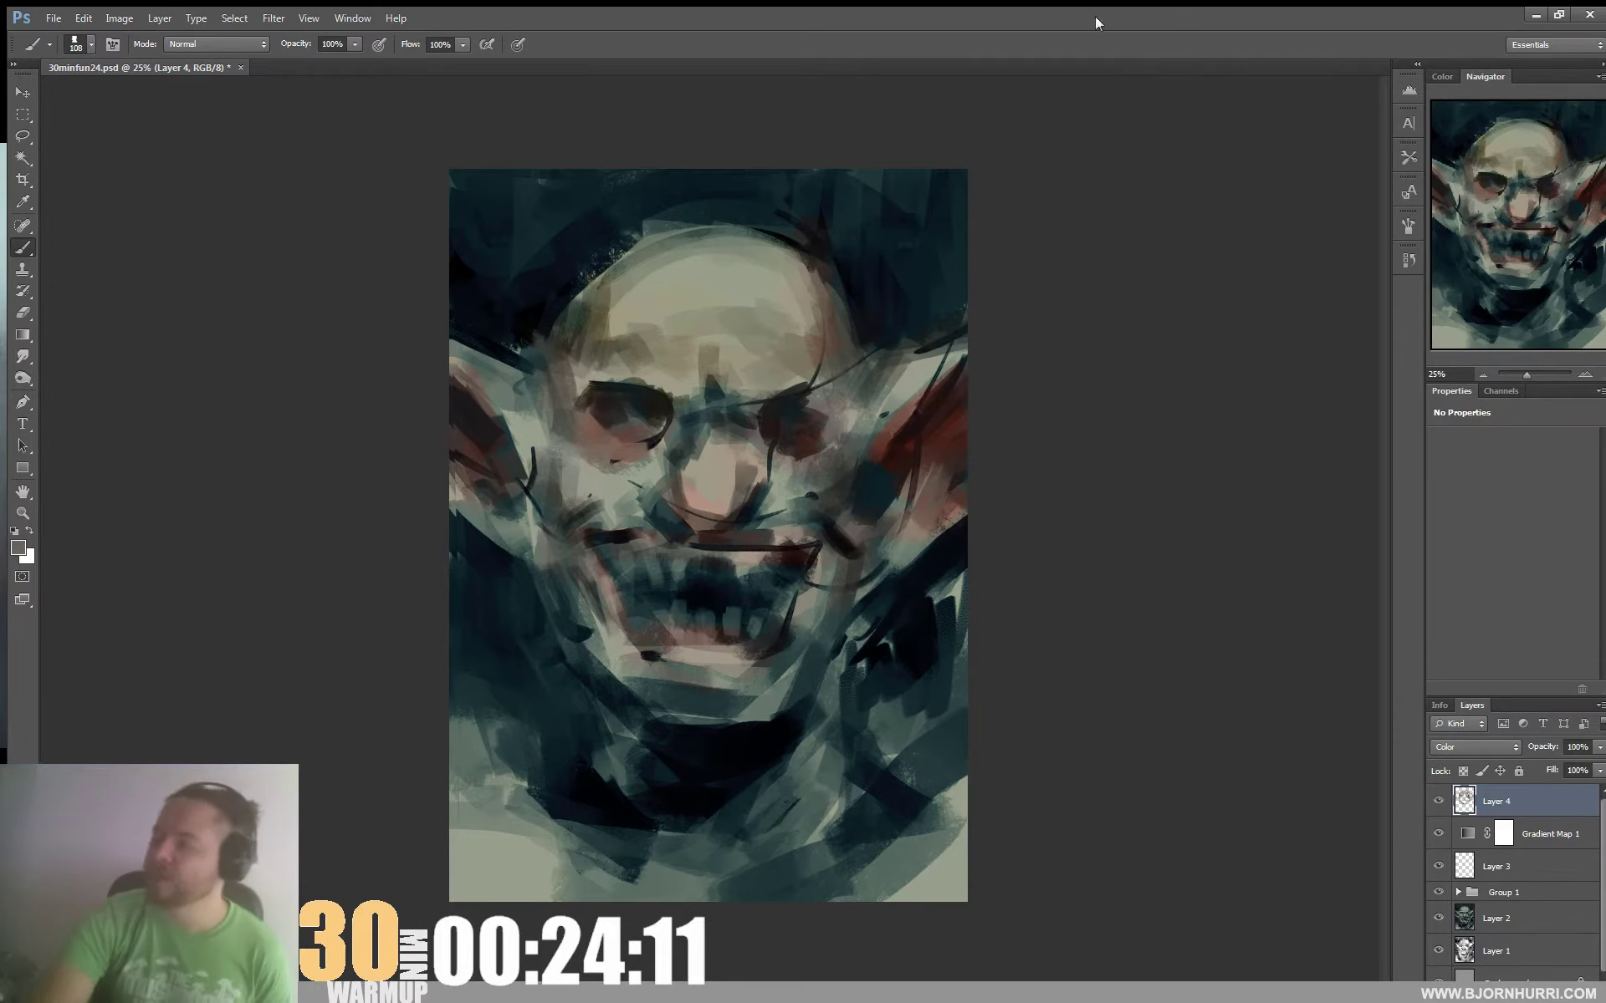
Add an empty layer above Layer 4, return to Layer 4 and choose an olive green foreground colour
{"action": "key", "text": "ctrl+shift+alt+n"}
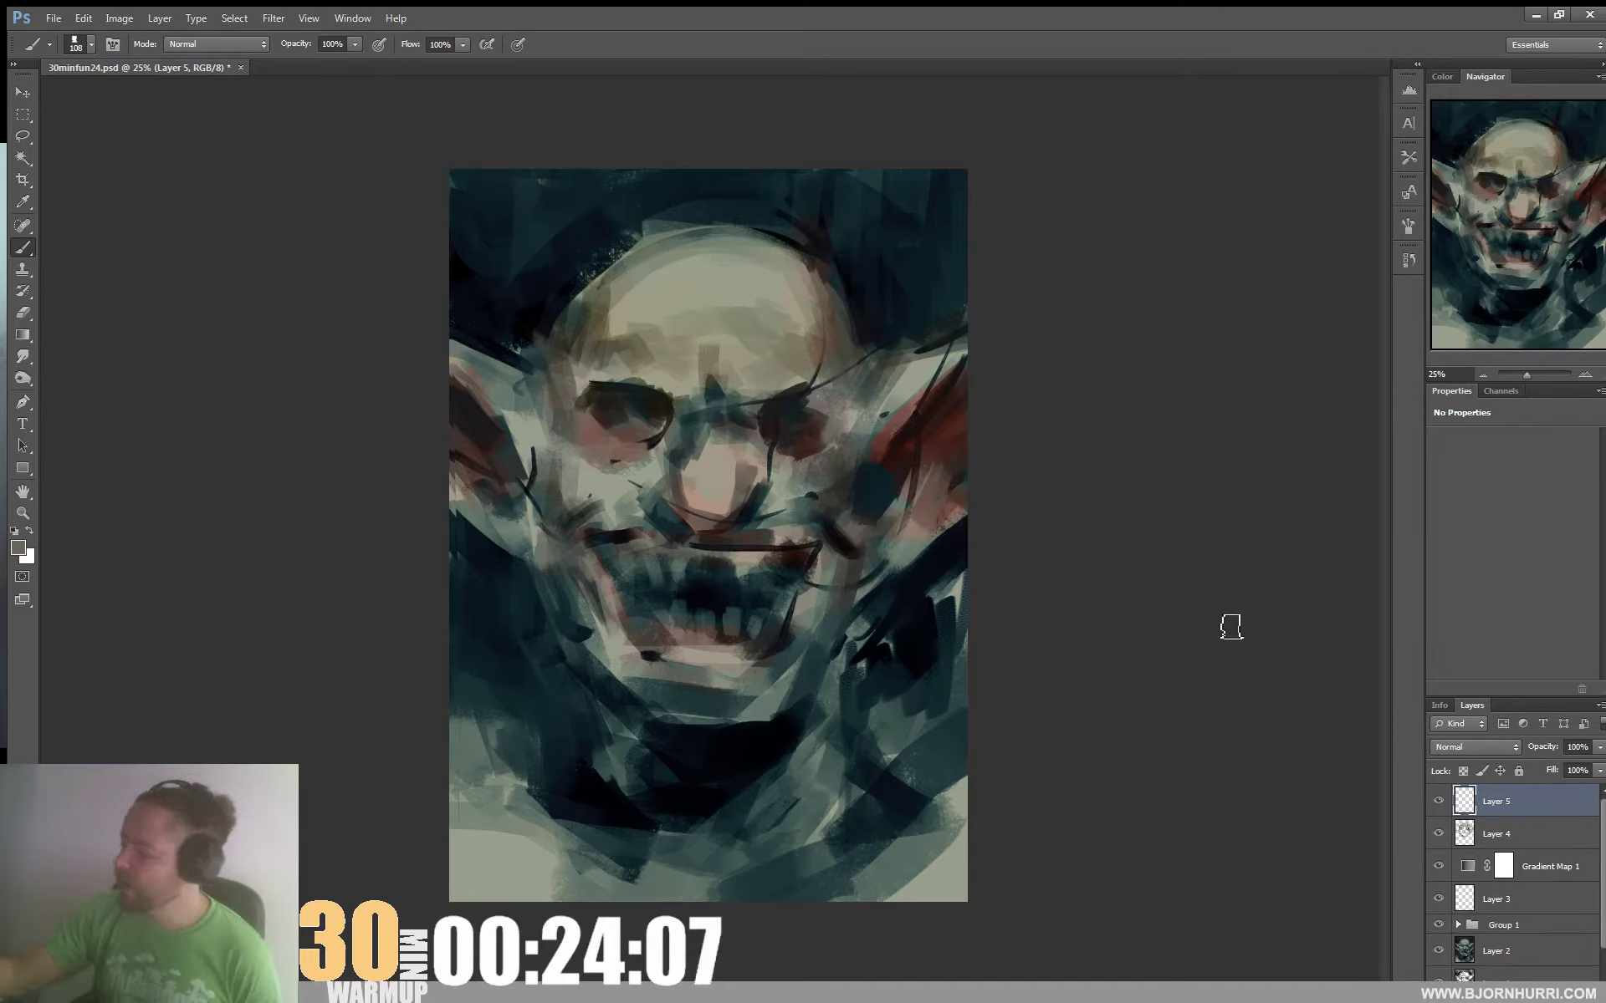
{"action": "key", "text": "alt"}
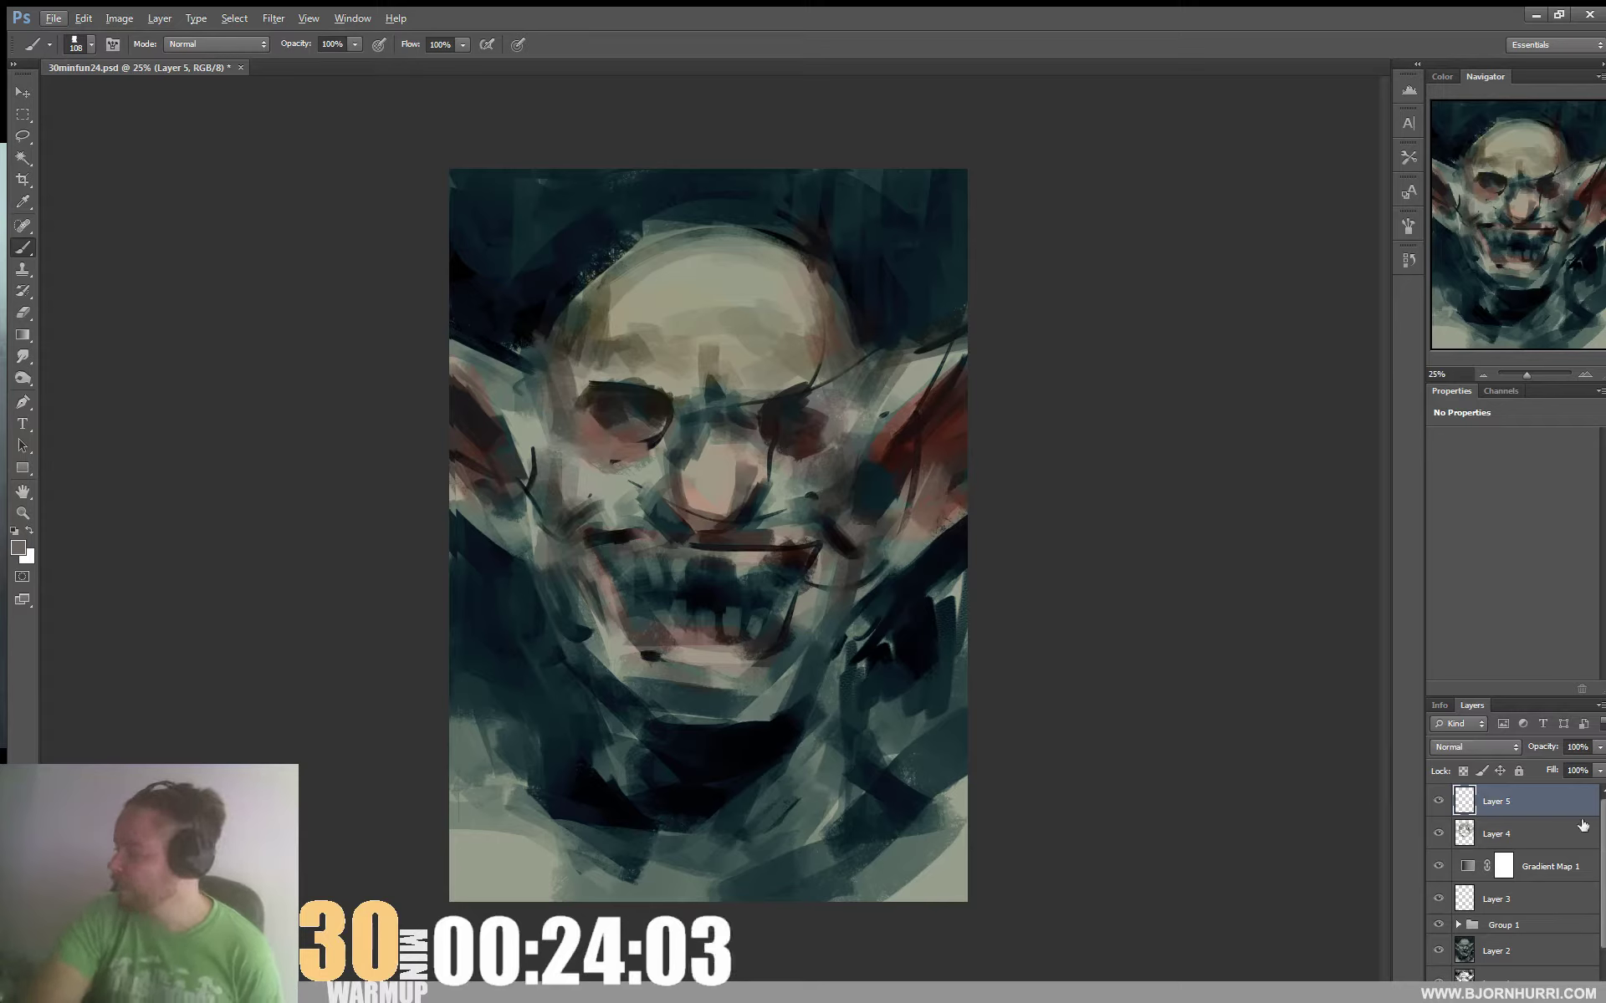
{"action": "left_click", "coordinate": [1554, 830]}
{"action": "left_click", "coordinate": [19, 548]}
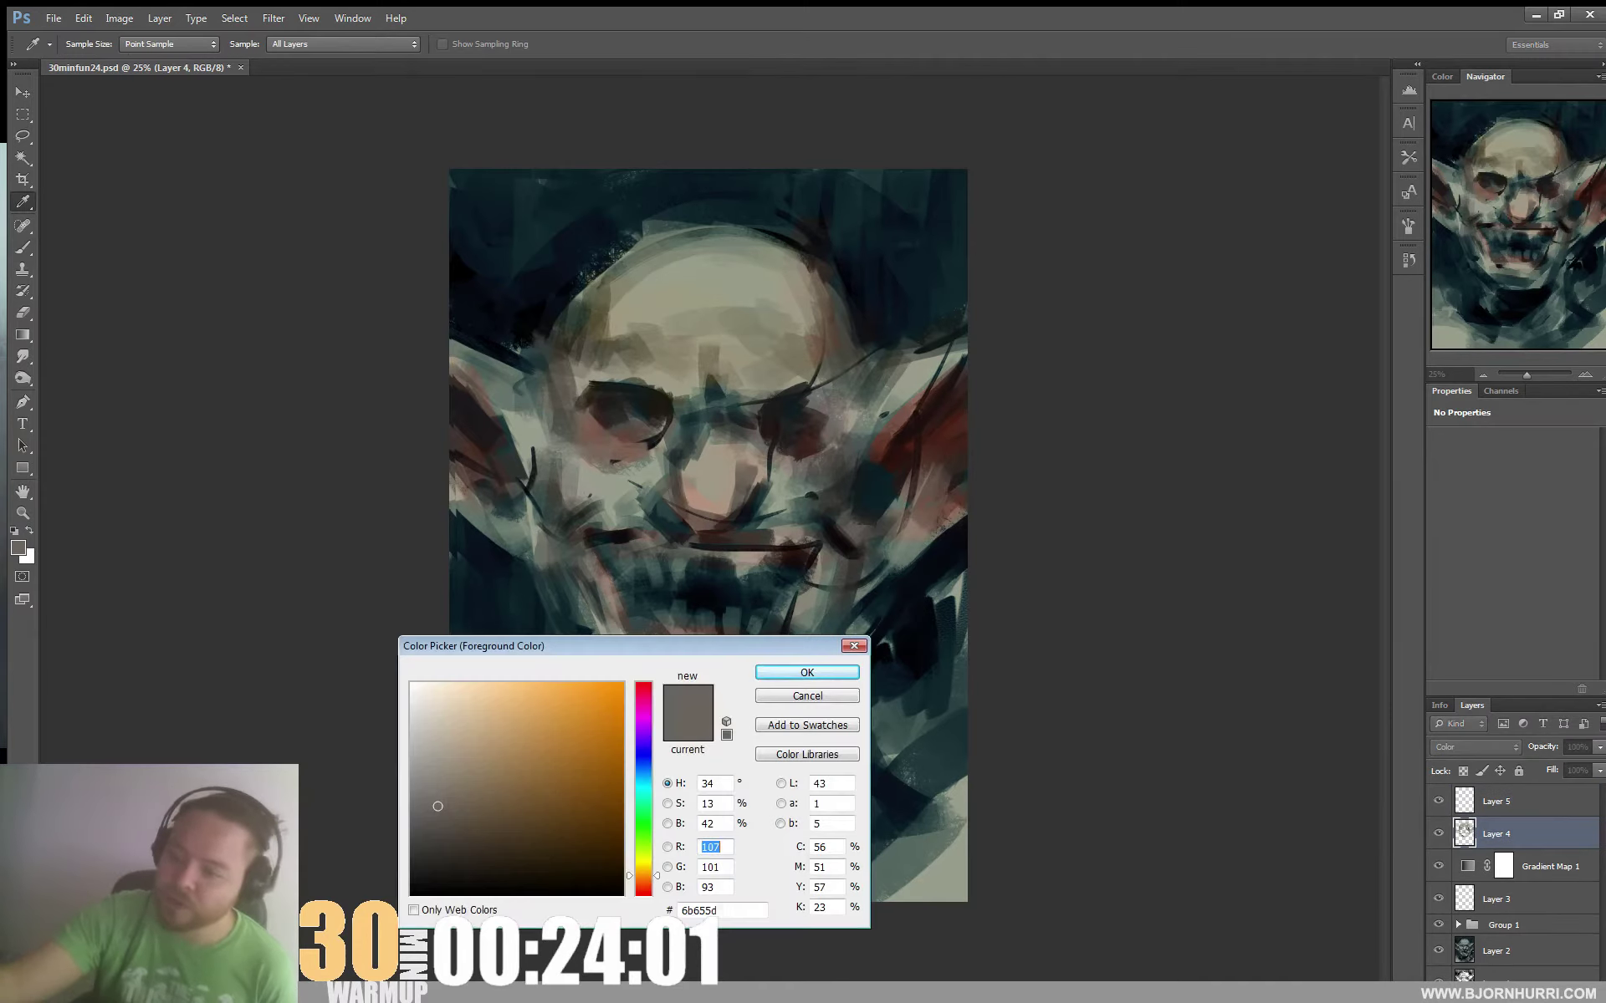
{"action": "left_click", "coordinate": [643, 855]}
{"action": "left_click", "coordinate": [551, 808]}
{"action": "left_click", "coordinate": [807, 672]}
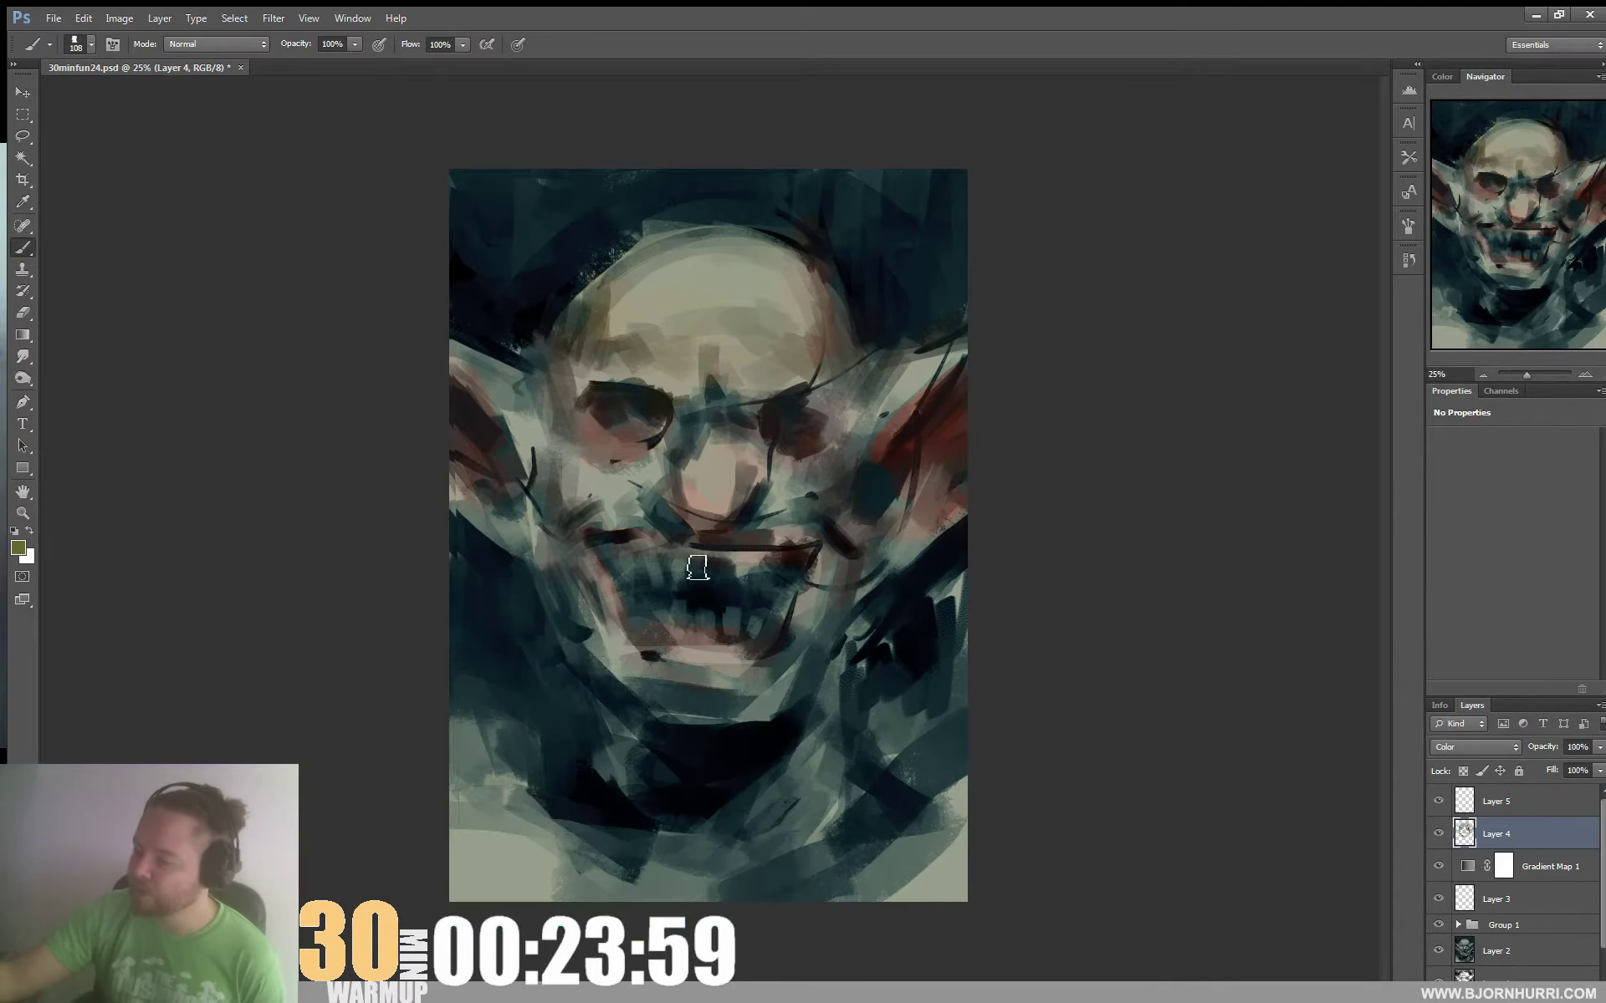
Glaze olive green and sampled neutral tones over the chin, jaw, cheeks and ear edges on Layer 4
{"action": "left_click", "coordinate": [660, 685], "text": "alt"}
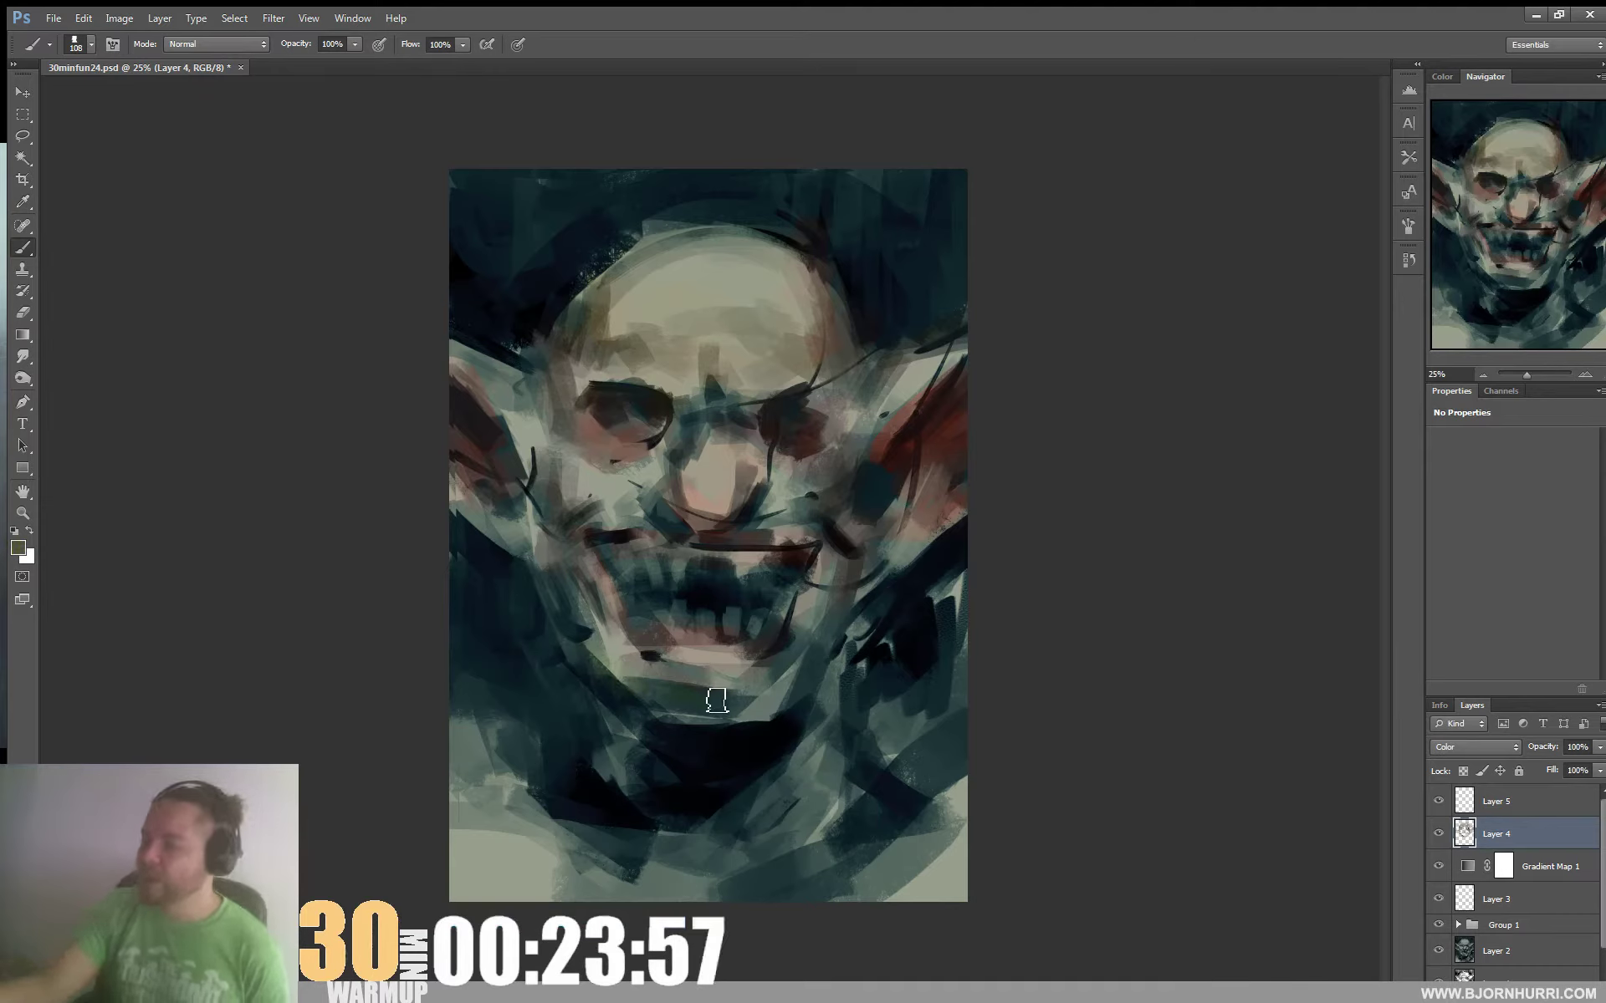
{"action": "left_click", "coordinate": [757, 730], "text": "alt"}
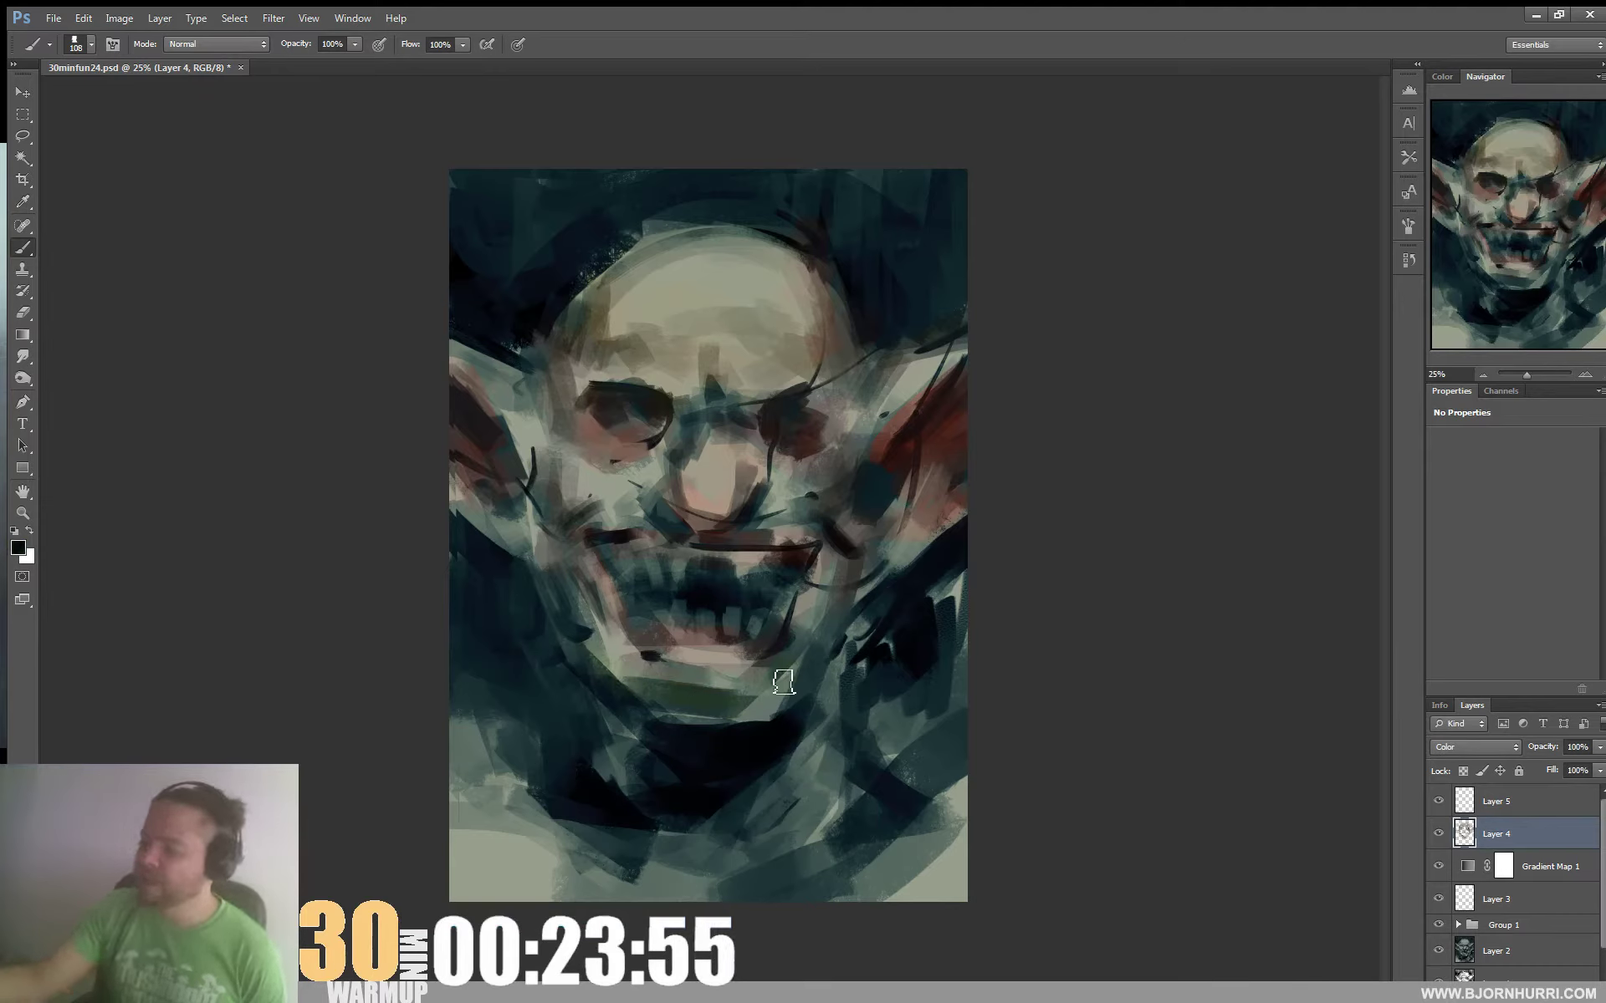
{"action": "left_click", "coordinate": [577, 483], "text": "alt"}
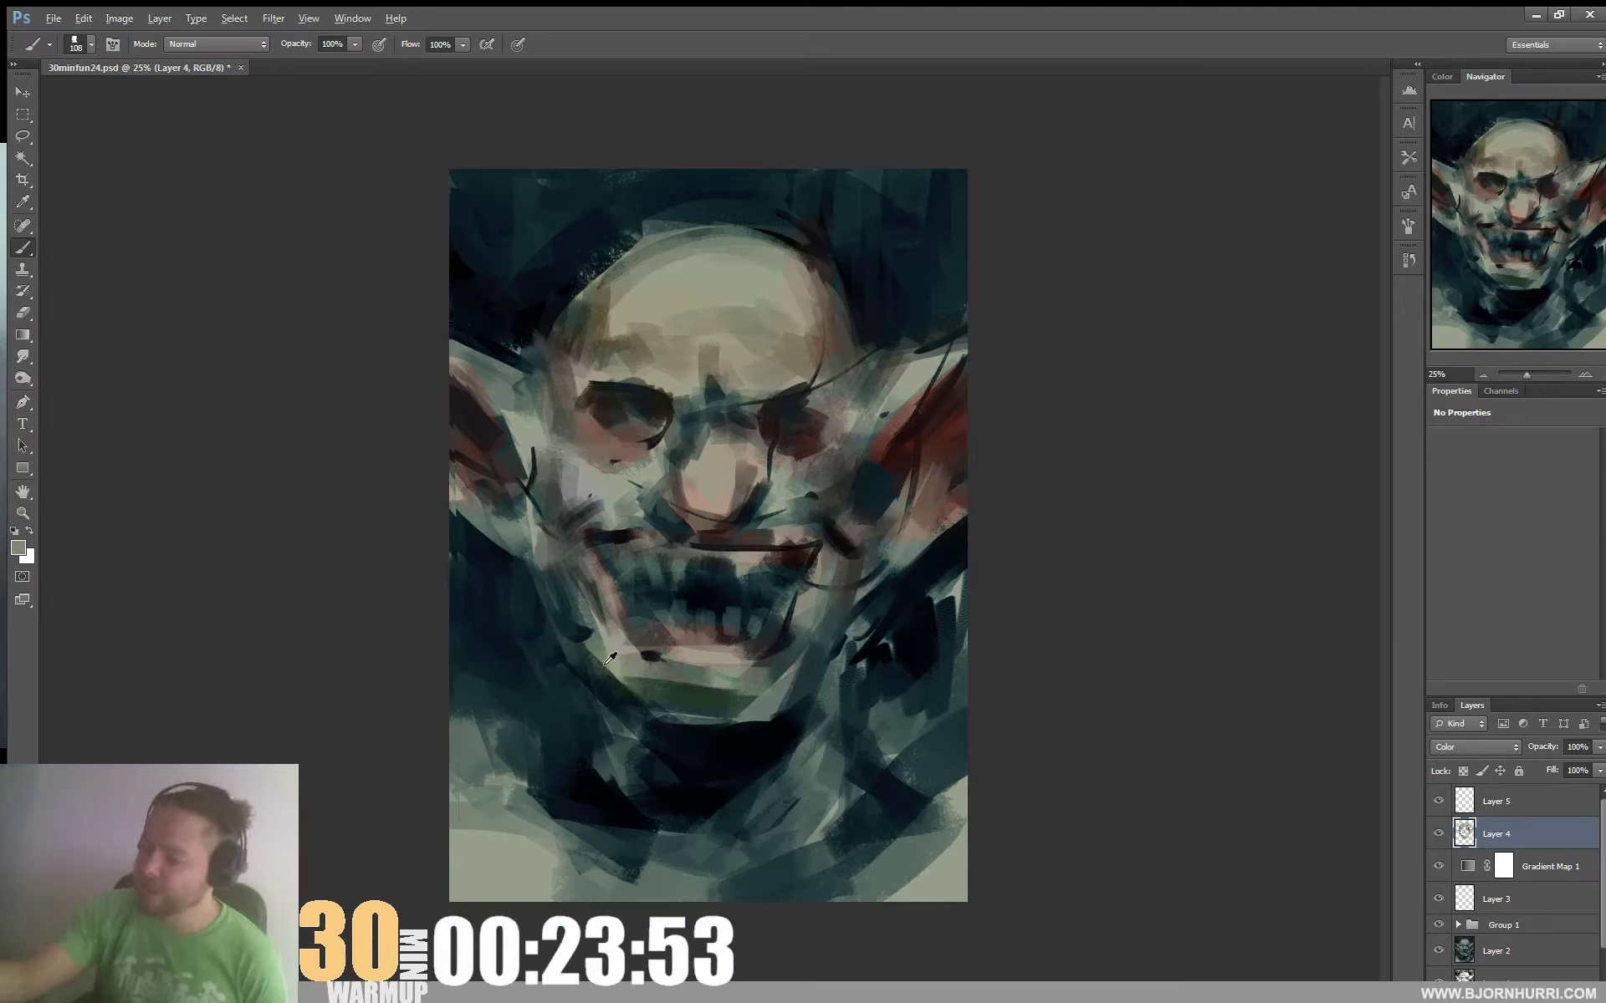
{"action": "left_click_drag", "start_coordinate": [512, 367], "coordinate": [539, 411]}
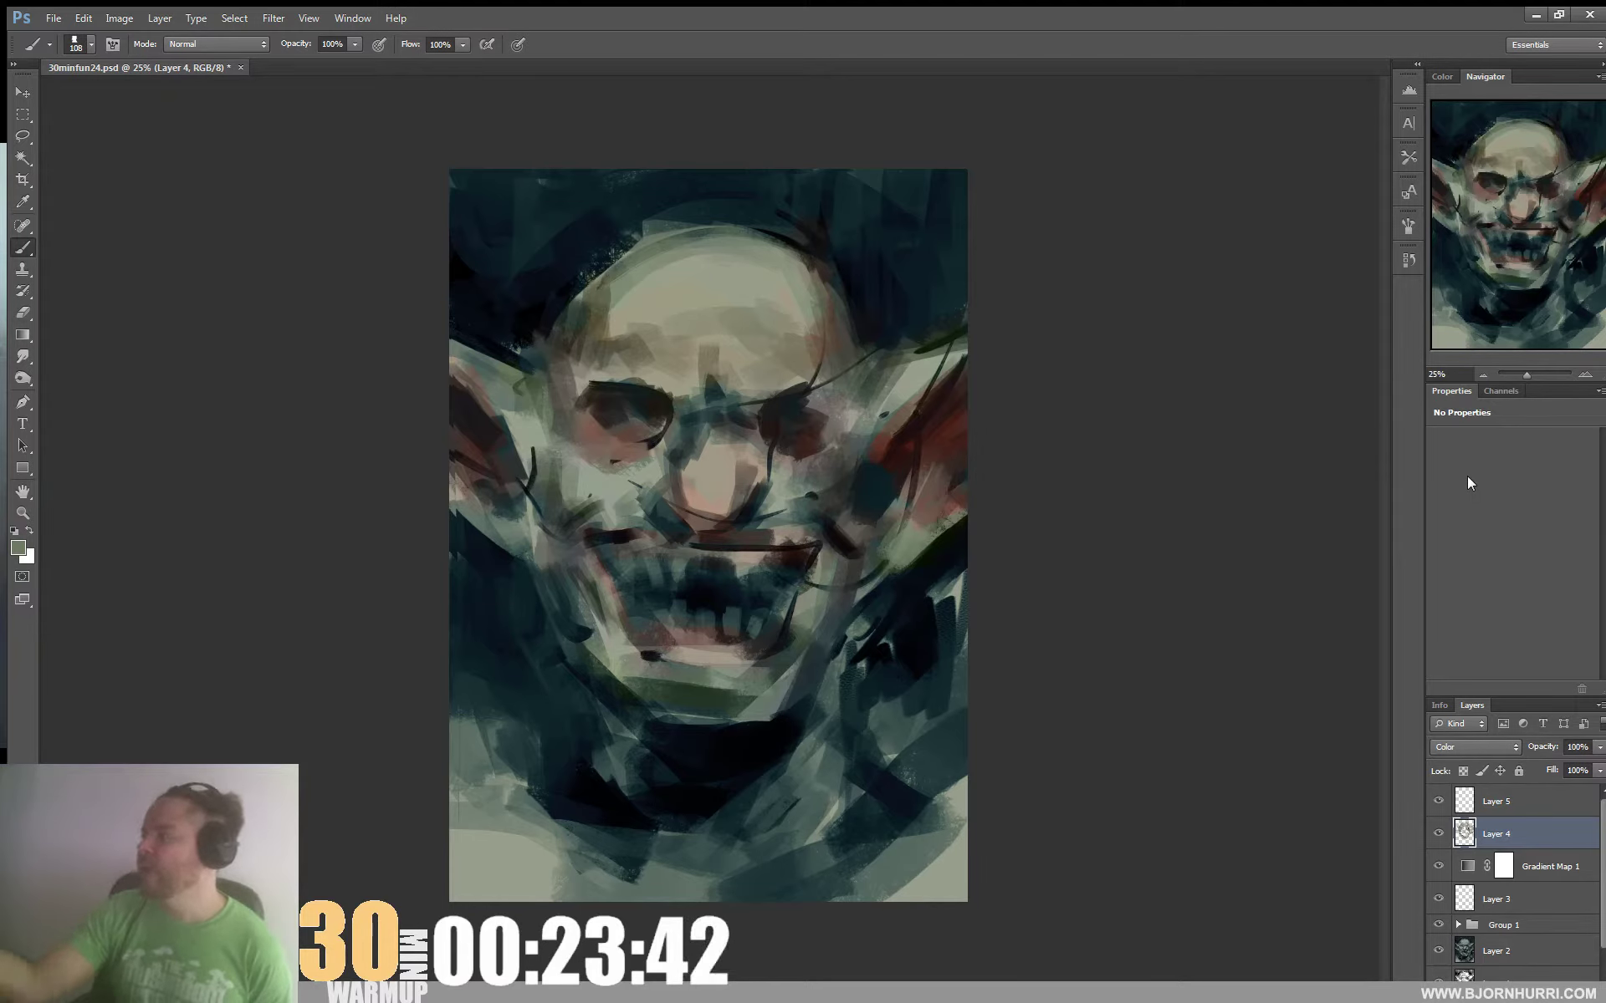
Add a new layer above Layer 5 and set its blend mode to Color Dodge
{"action": "left_click", "coordinate": [1496, 813]}
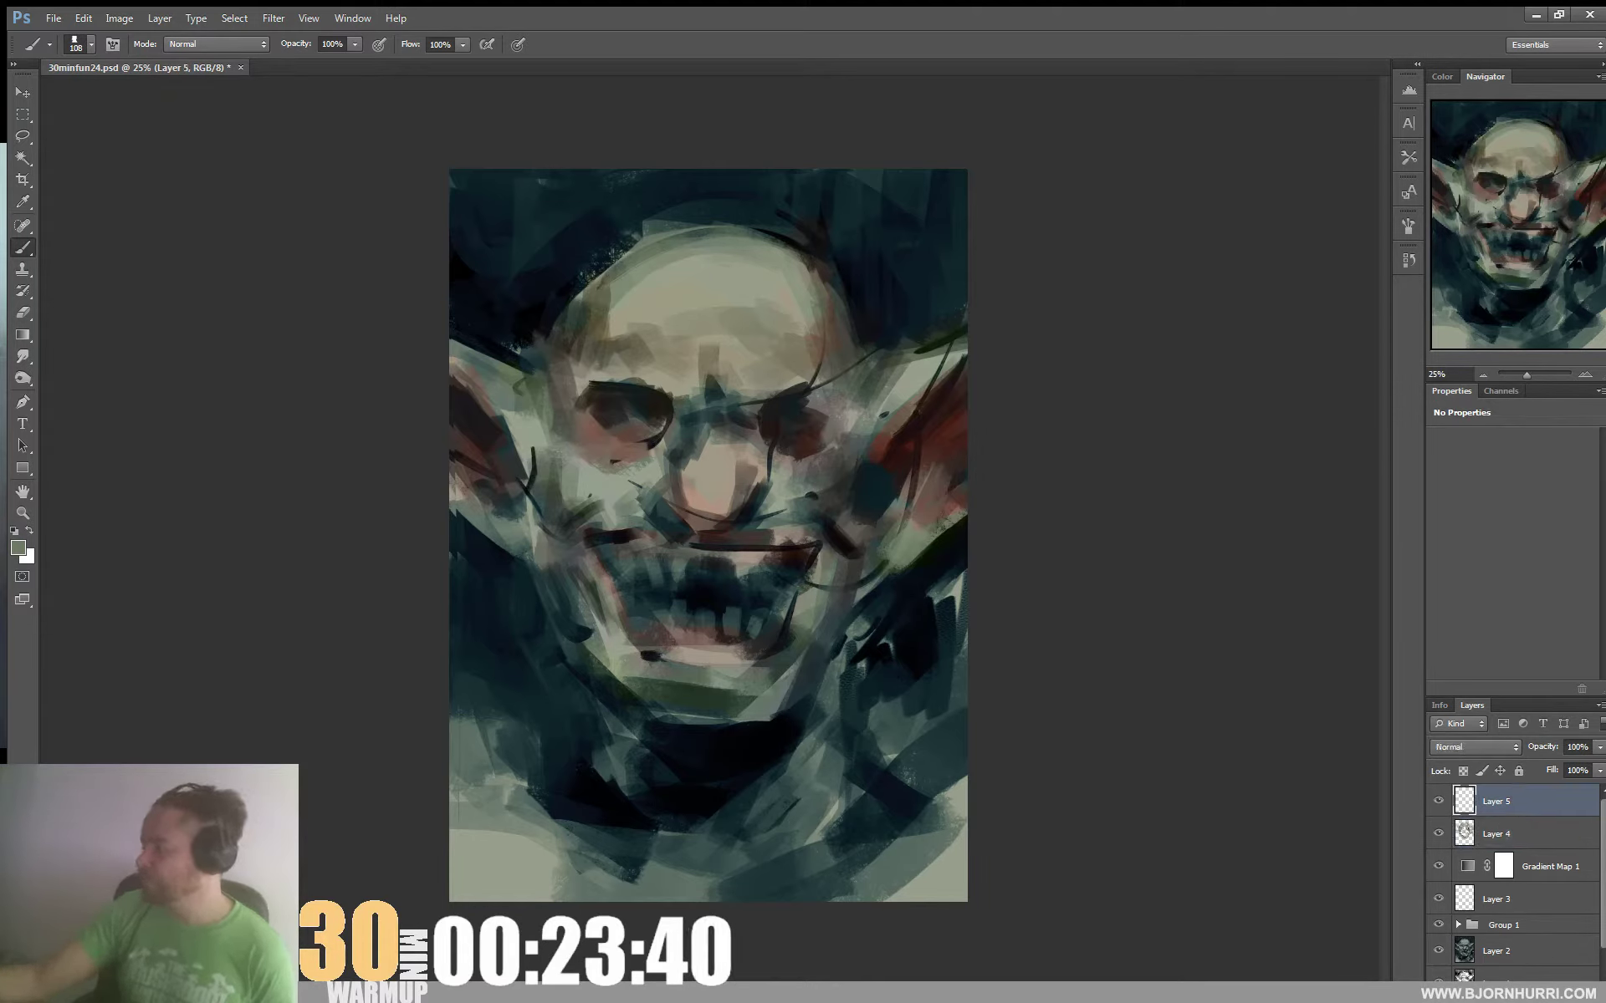
{"action": "key", "text": "ctrl+shift+alt+n"}
{"action": "left_click", "coordinate": [1474, 747]}
{"action": "left_click", "coordinate": [1462, 454]}
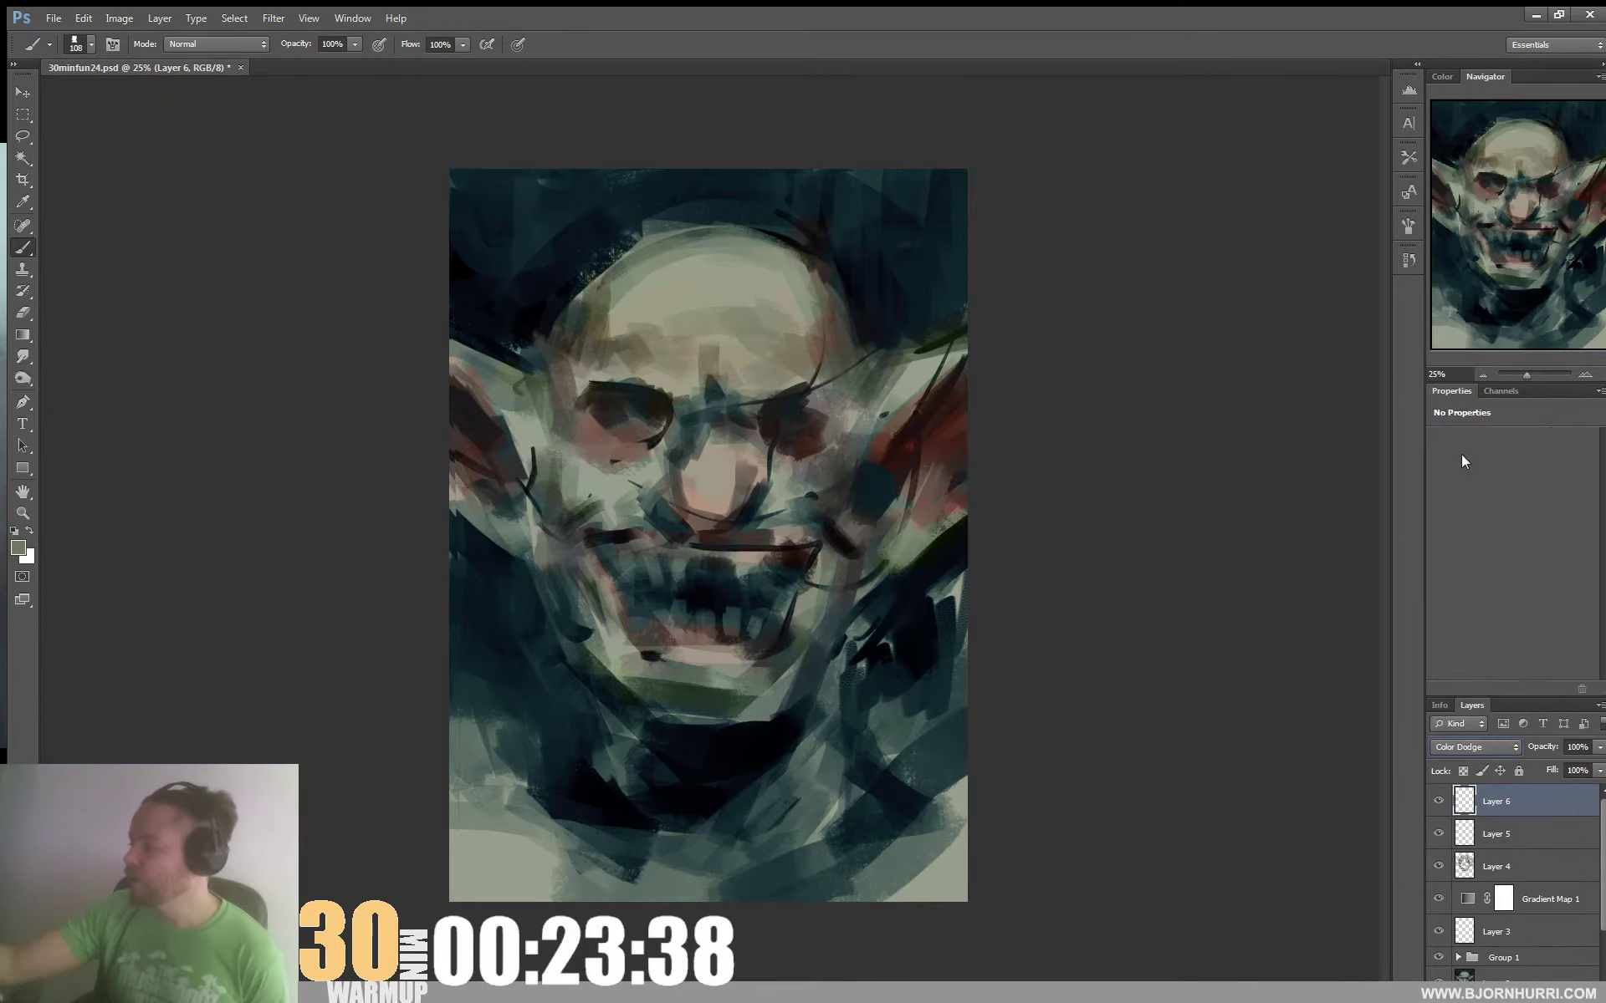
Brighten the lower lip, face and ears with a soft brush at 463 px, using reddish brown sampled from the temple
{"action": "right_click", "coordinate": [861, 483]}
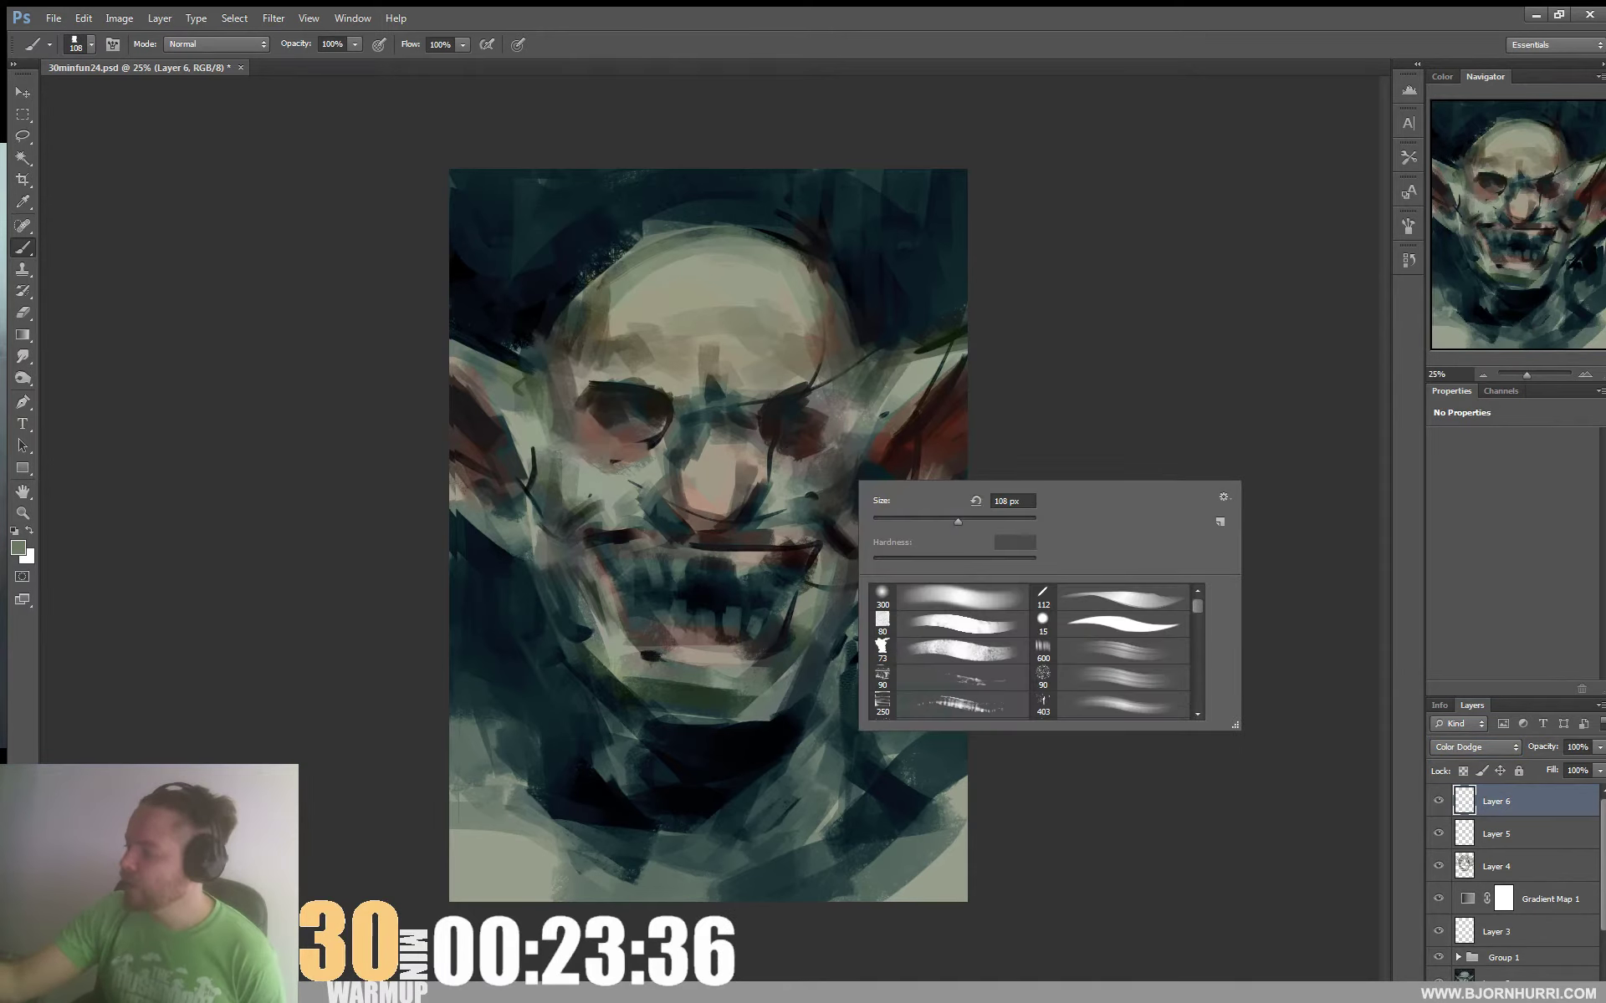
{"action": "left_click", "coordinate": [962, 597]}
{"action": "left_click", "coordinate": [995, 521]}
{"action": "left_click", "coordinate": [850, 344], "text": "alt"}
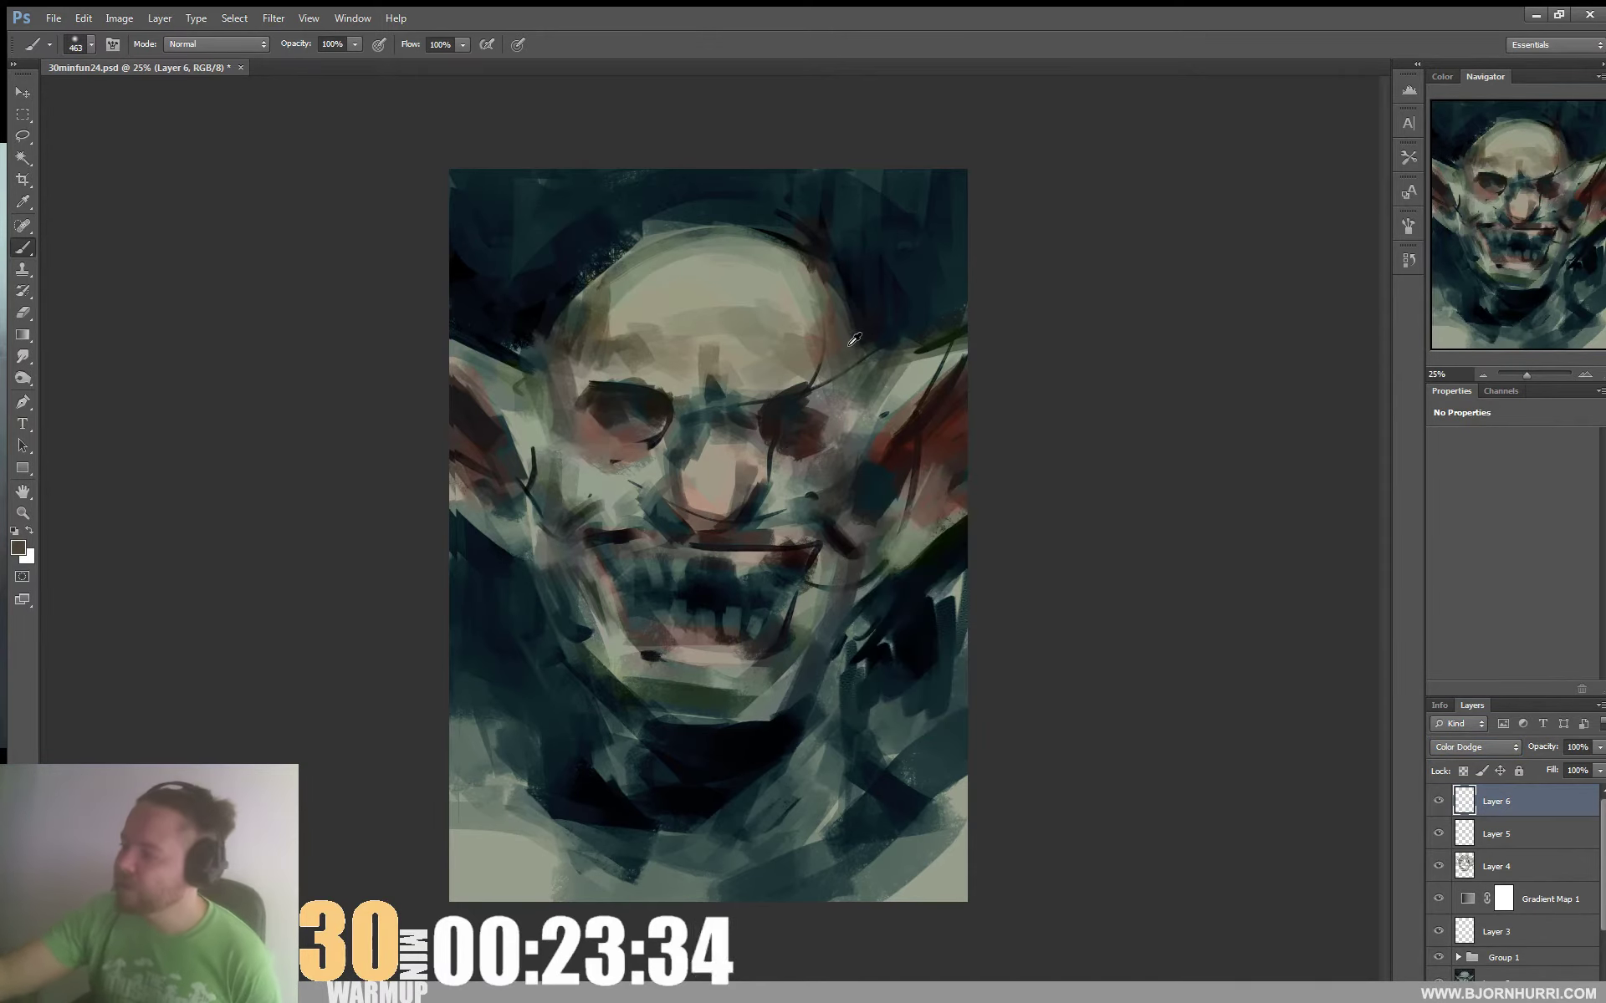
{"action": "left_click", "coordinate": [853, 339], "text": "alt"}
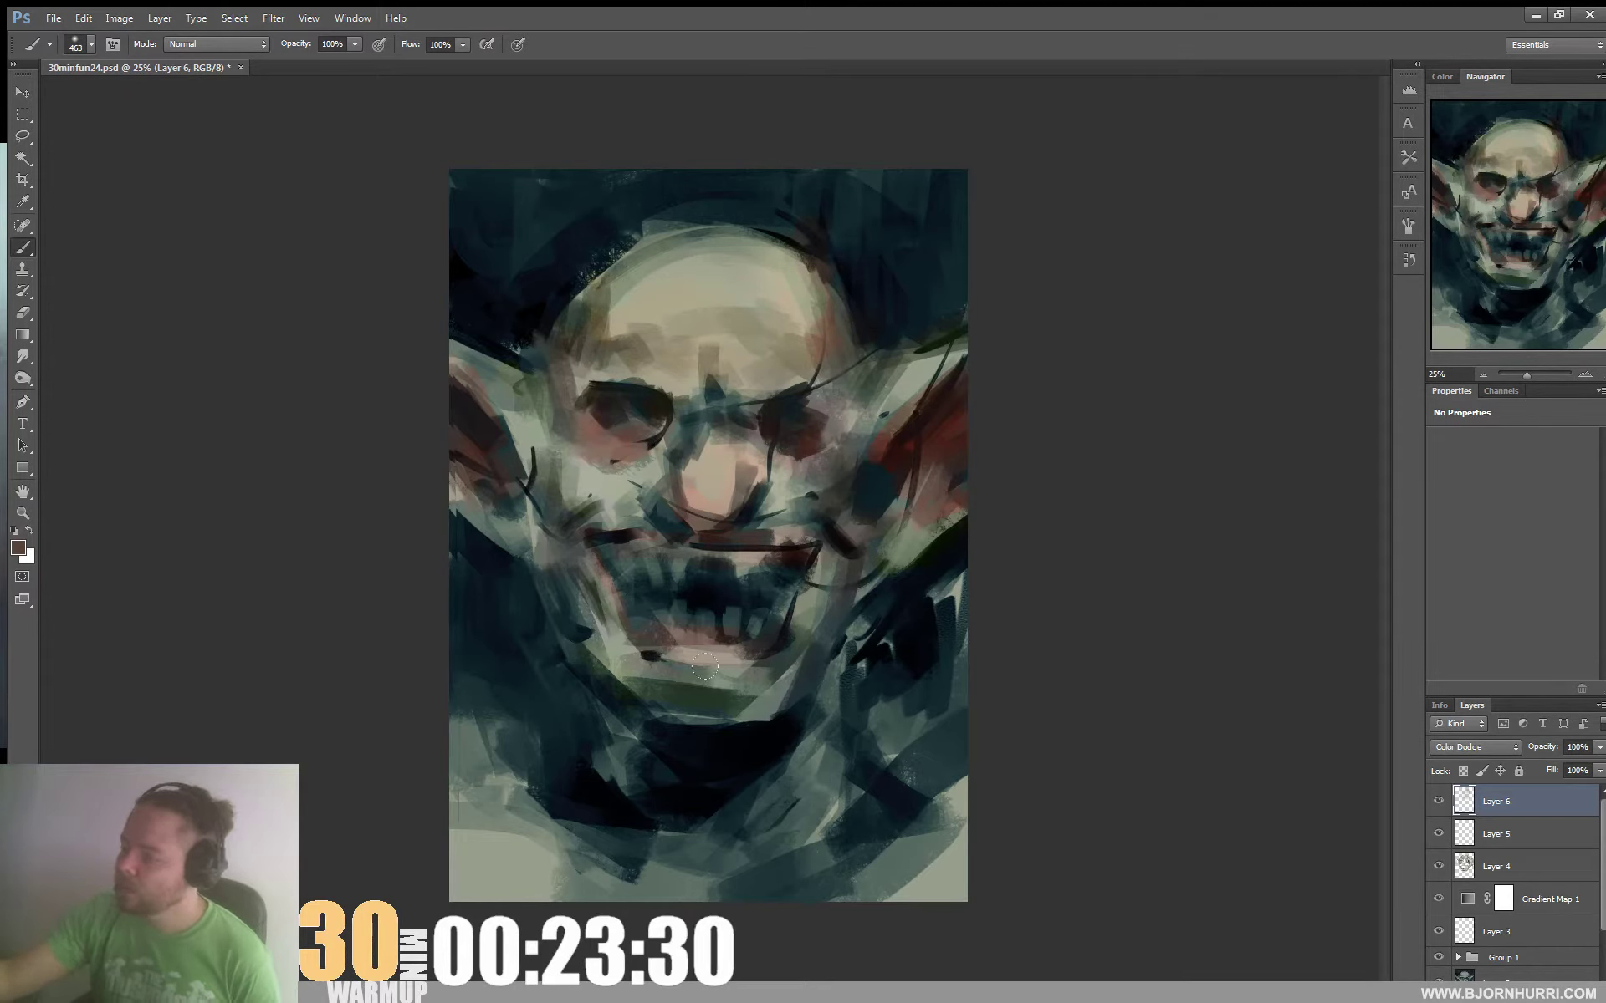
{"action": "mouse_move", "coordinate": [705, 666]}
{"action": "left_mouse_down"}
{"action": "mouse_move", "coordinate": [644, 669]}
{"action": "mouse_move", "coordinate": [711, 652]}
{"action": "left_mouse_up"}
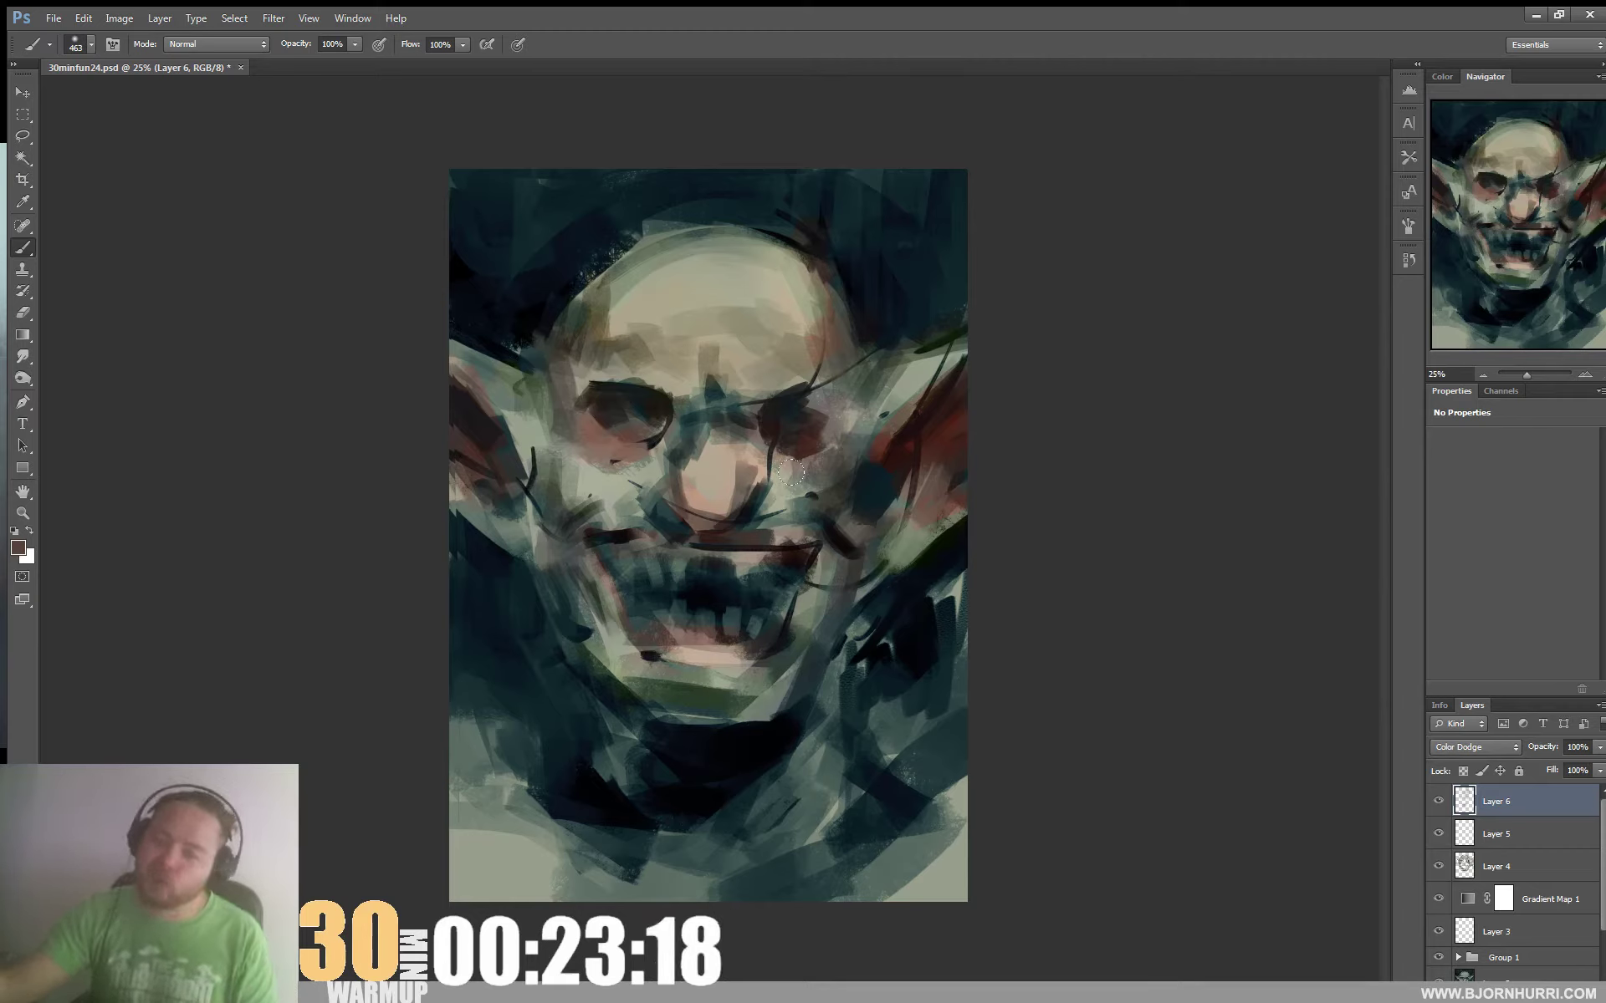
{"action": "left_click_drag", "start_coordinate": [870, 415], "coordinate": [950, 358]}
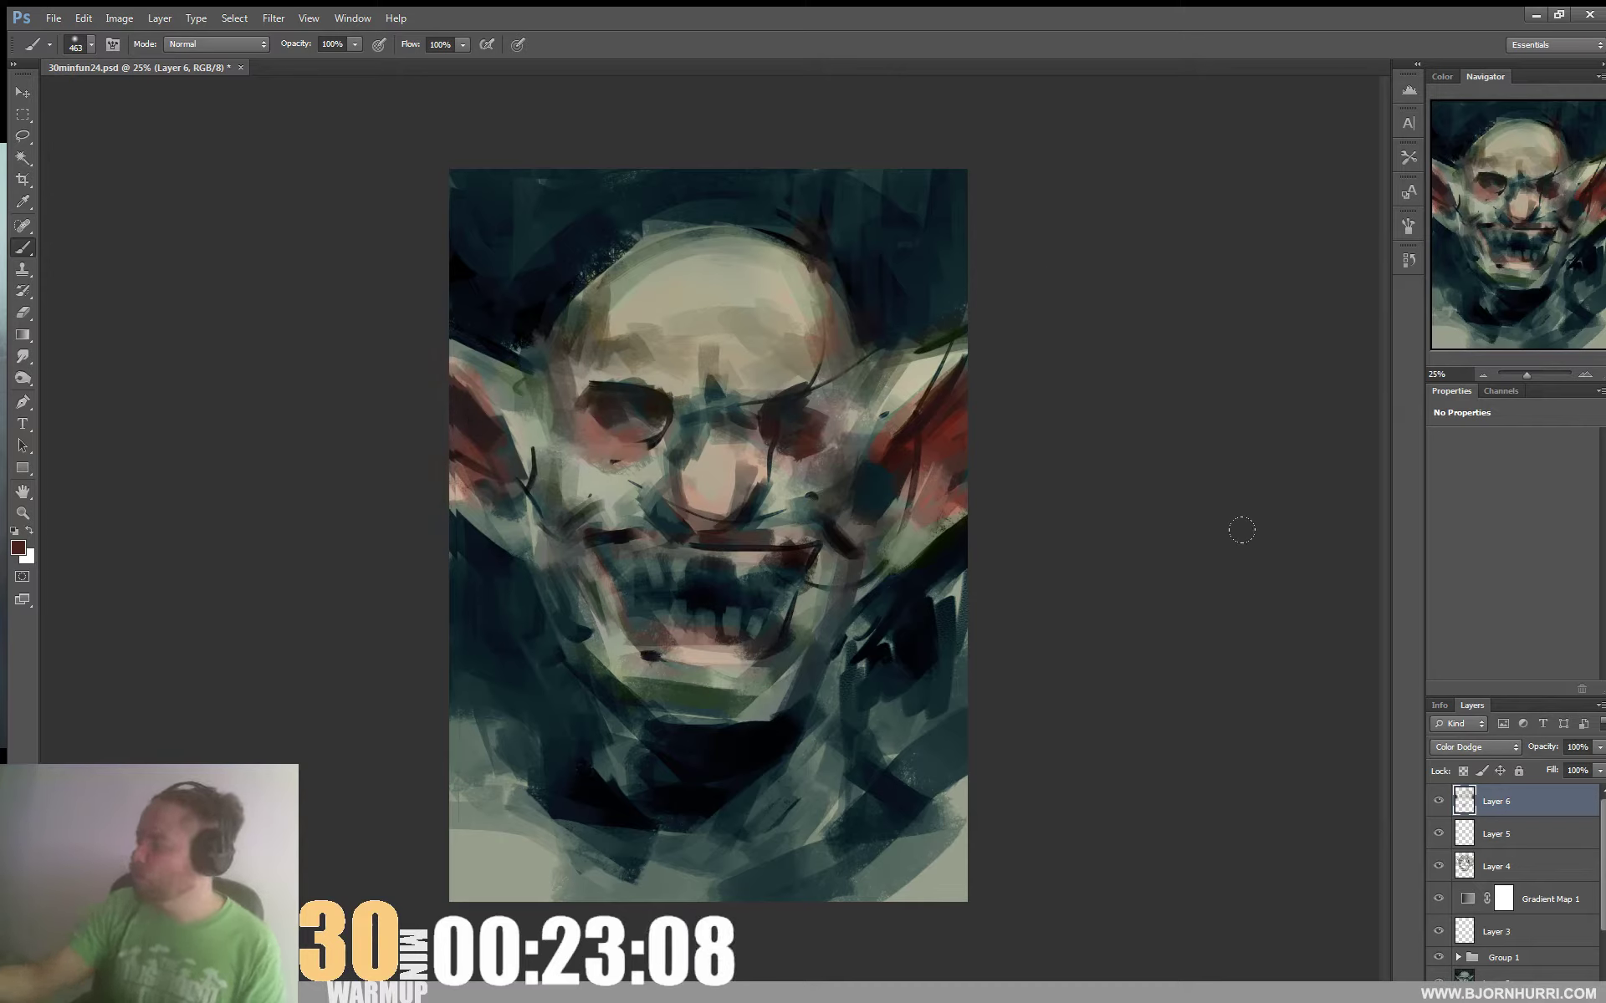
Add a new Normal layer and paint dark red around the underside of the nose with the textured brush at 46 px
{"action": "key", "text": "ctrl+shift+alt+n"}
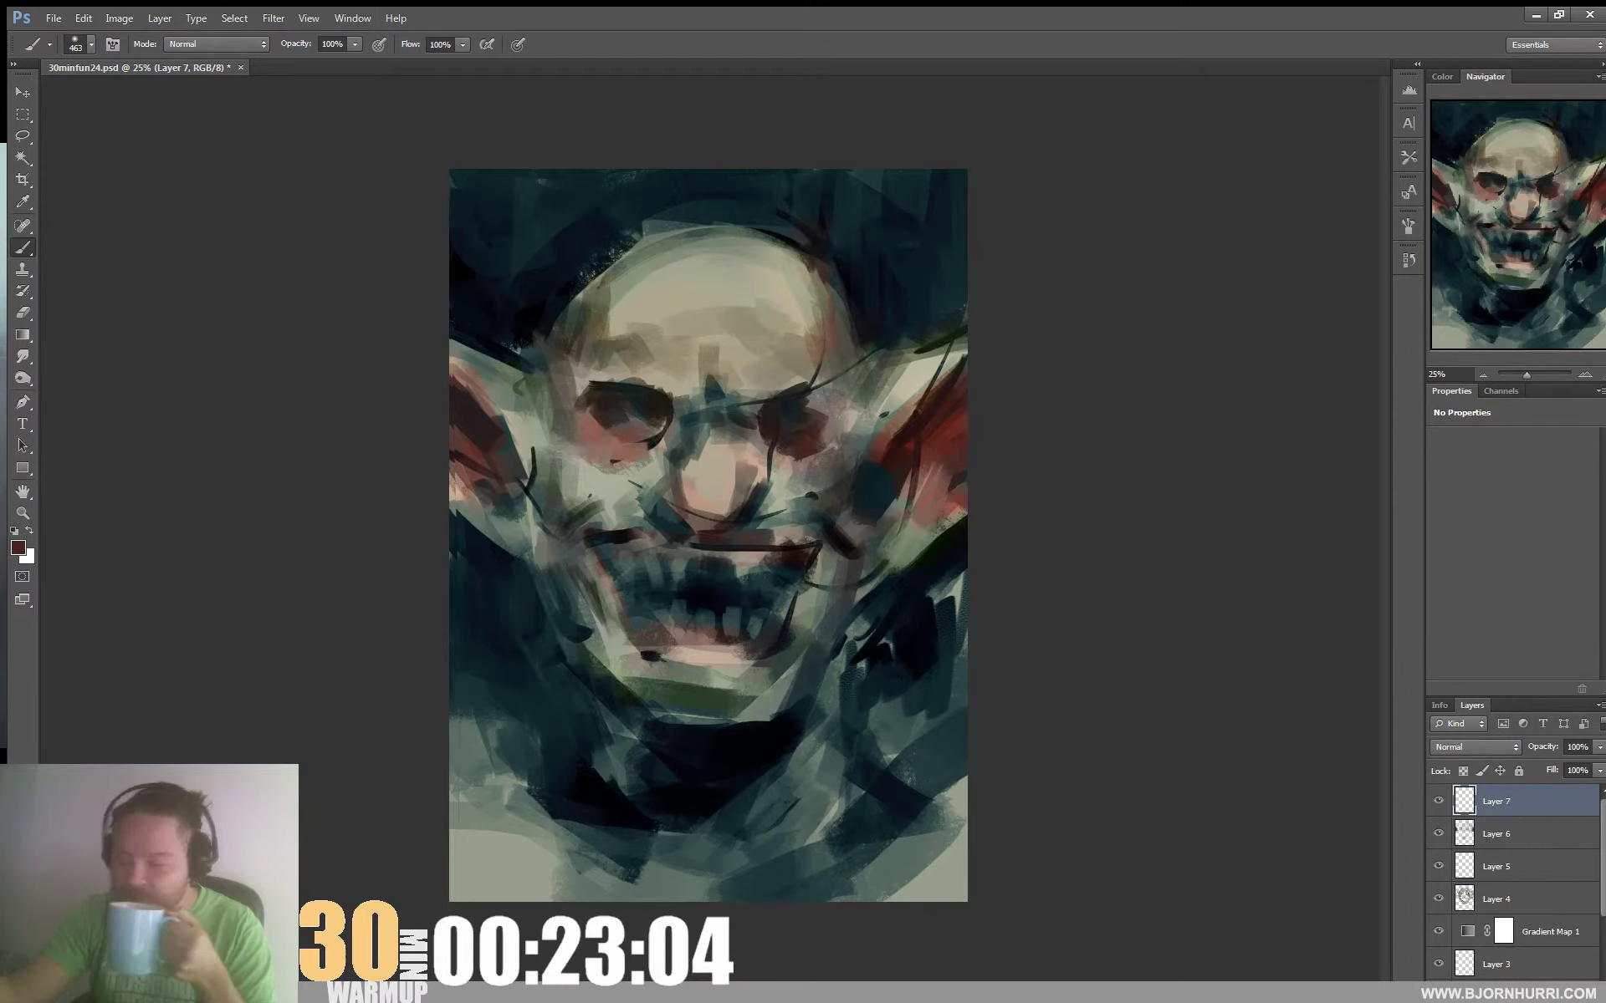
{"action": "right_click", "coordinate": [836, 528]}
{"action": "left_click", "coordinate": [924, 695]}
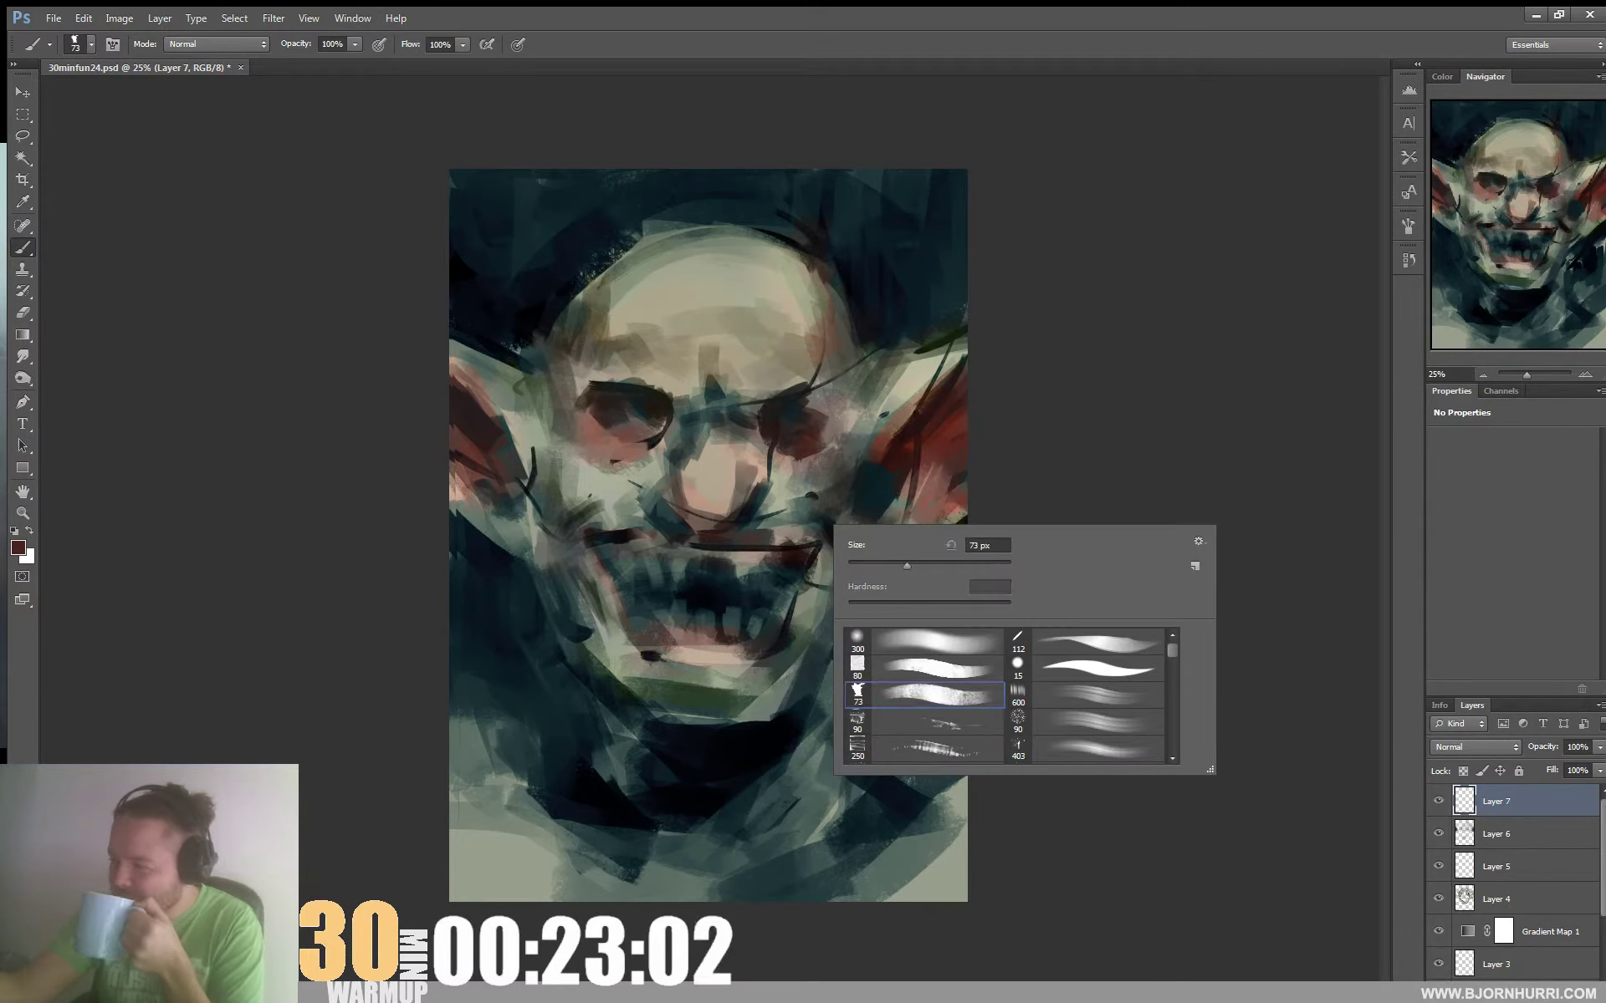
{"action": "key", "text": "Return"}
{"action": "mouse_move", "coordinate": [749, 516]}
{"action": "left_mouse_down"}
{"action": "mouse_move", "coordinate": [720, 530]}
{"action": "mouse_move", "coordinate": [666, 498]}
{"action": "left_mouse_up"}
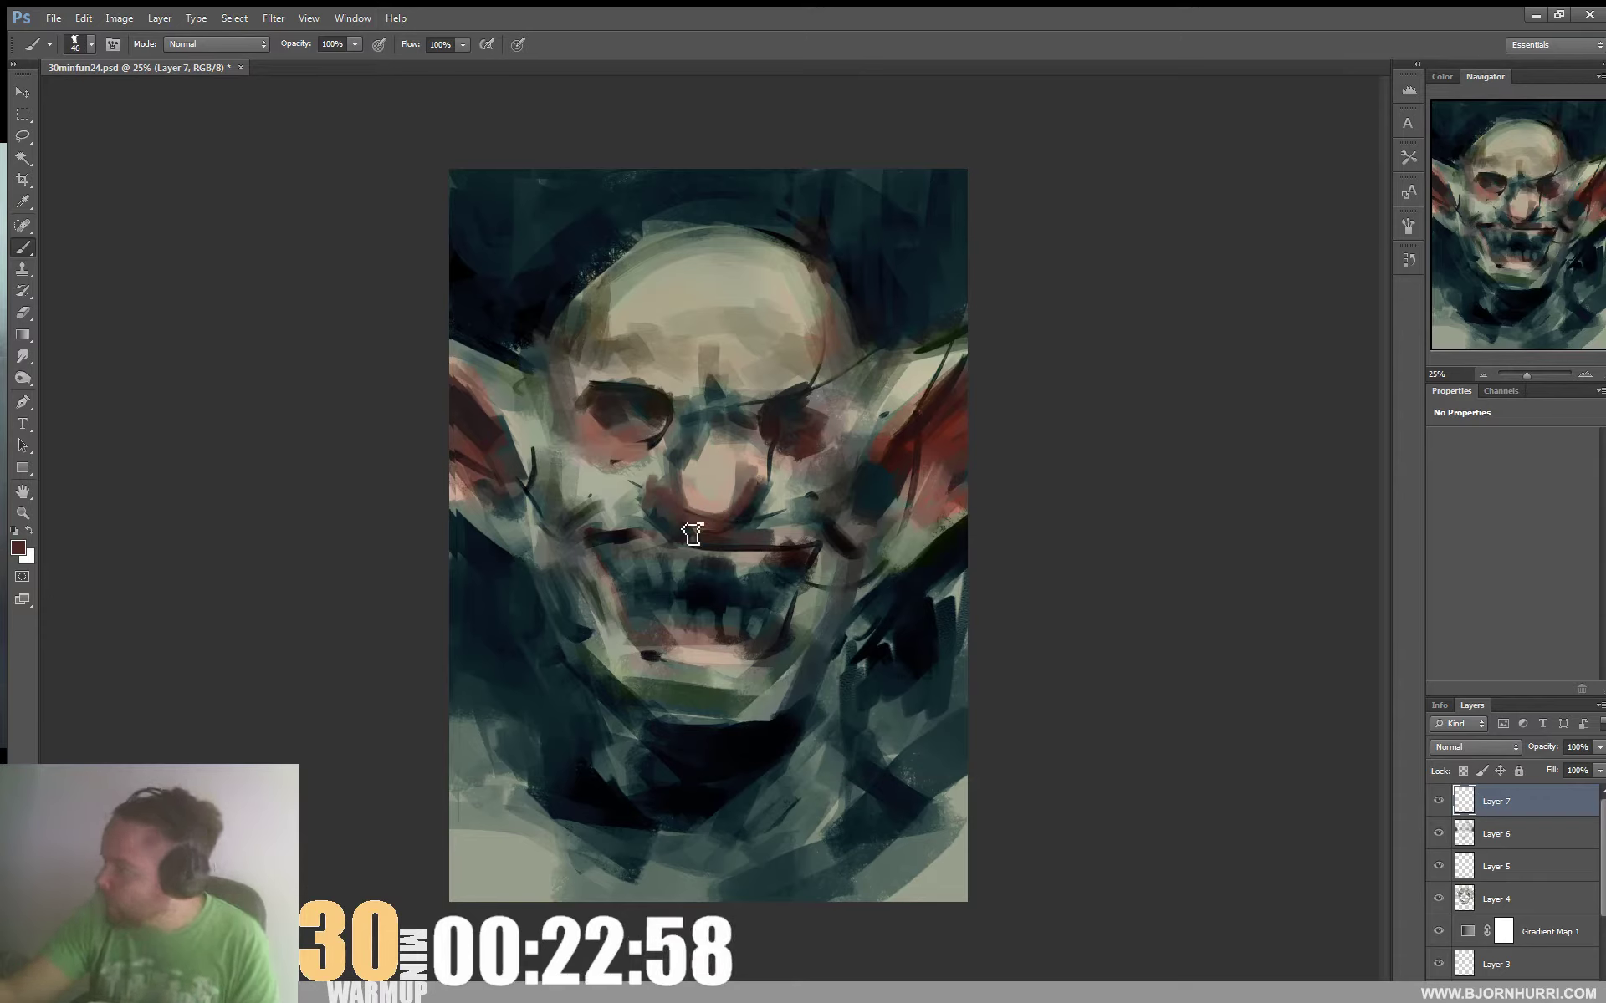
Enlarge the brush to 101 px and soften the nose tip with dark red and sampled pale pink
{"action": "right_click", "coordinate": [701, 478]}
{"action": "left_click", "coordinate": [795, 519]}
{"action": "key", "text": "Return"}
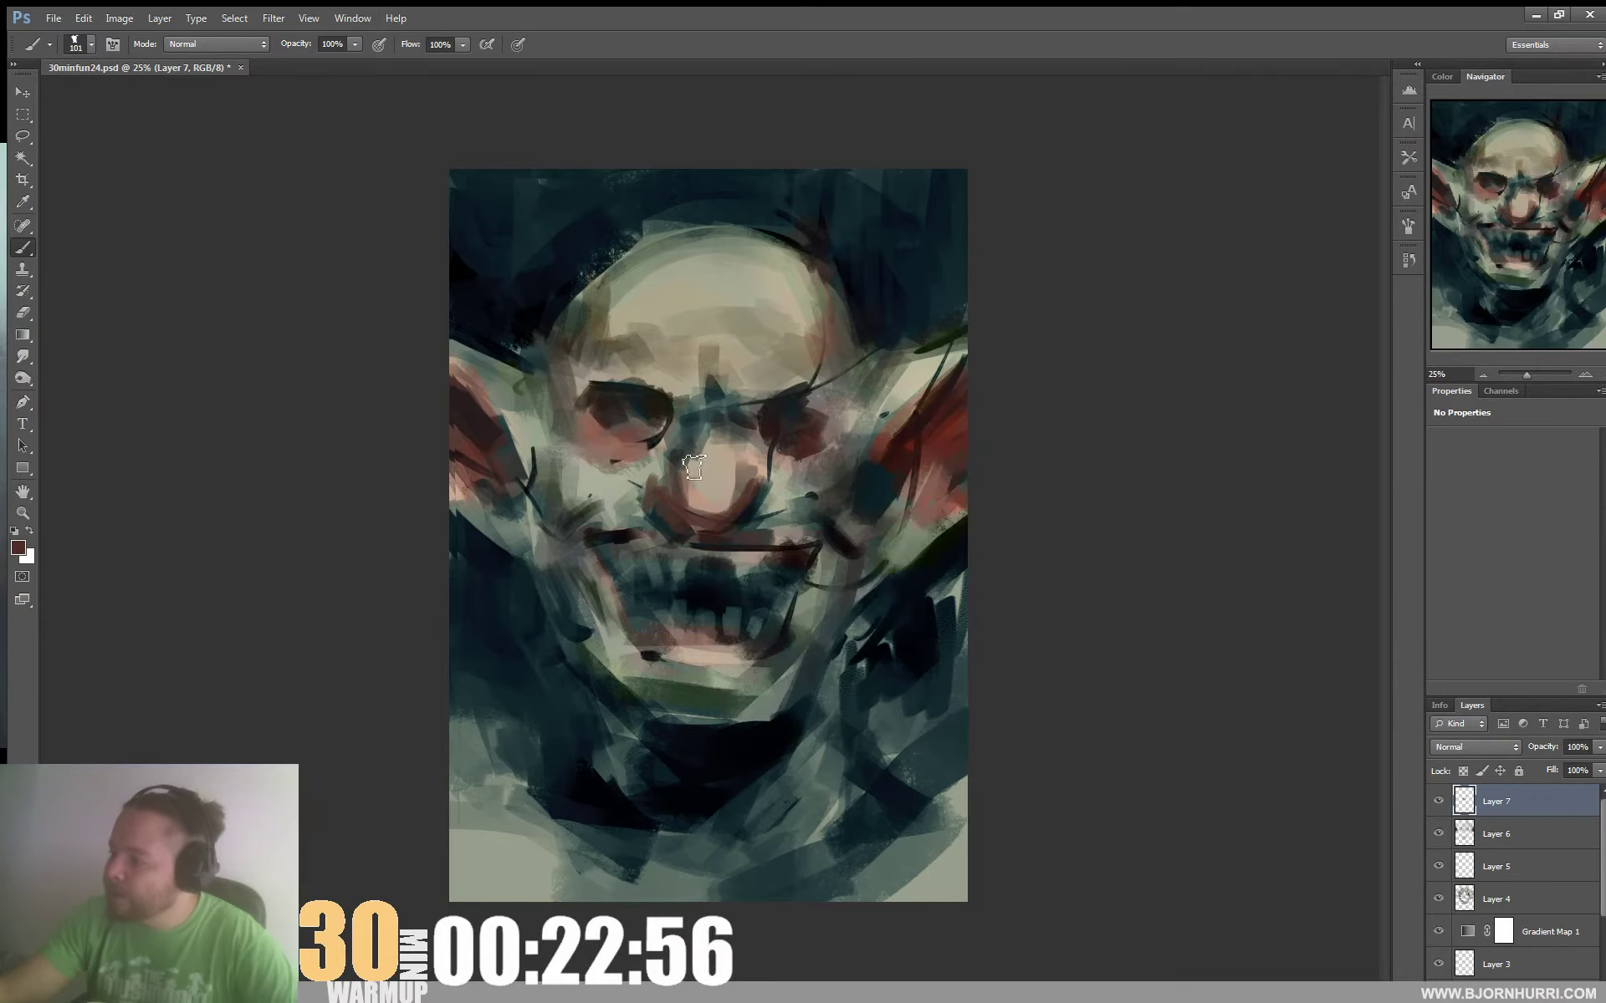
{"action": "left_click_drag", "start_coordinate": [692, 469], "coordinate": [710, 487]}
{"action": "left_click", "coordinate": [705, 477], "text": "alt"}
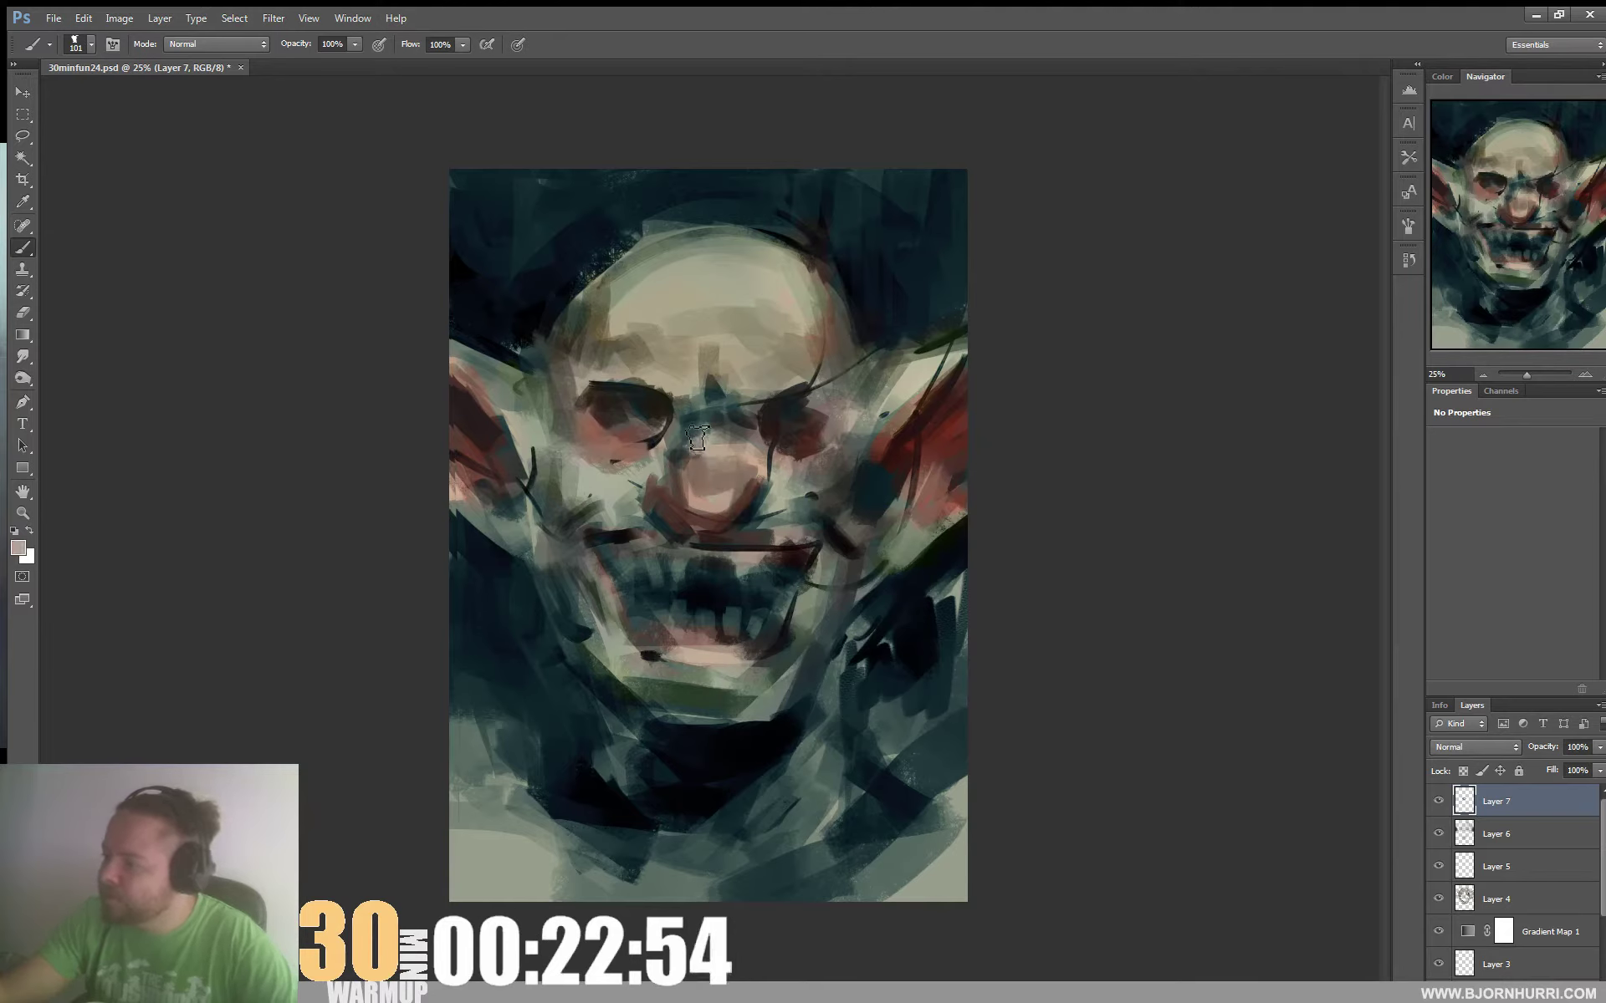
Paint browns sampled from the nose and temple along the side of the forehead and the upper ear rims
{"action": "left_click", "coordinate": [700, 452], "text": "alt"}
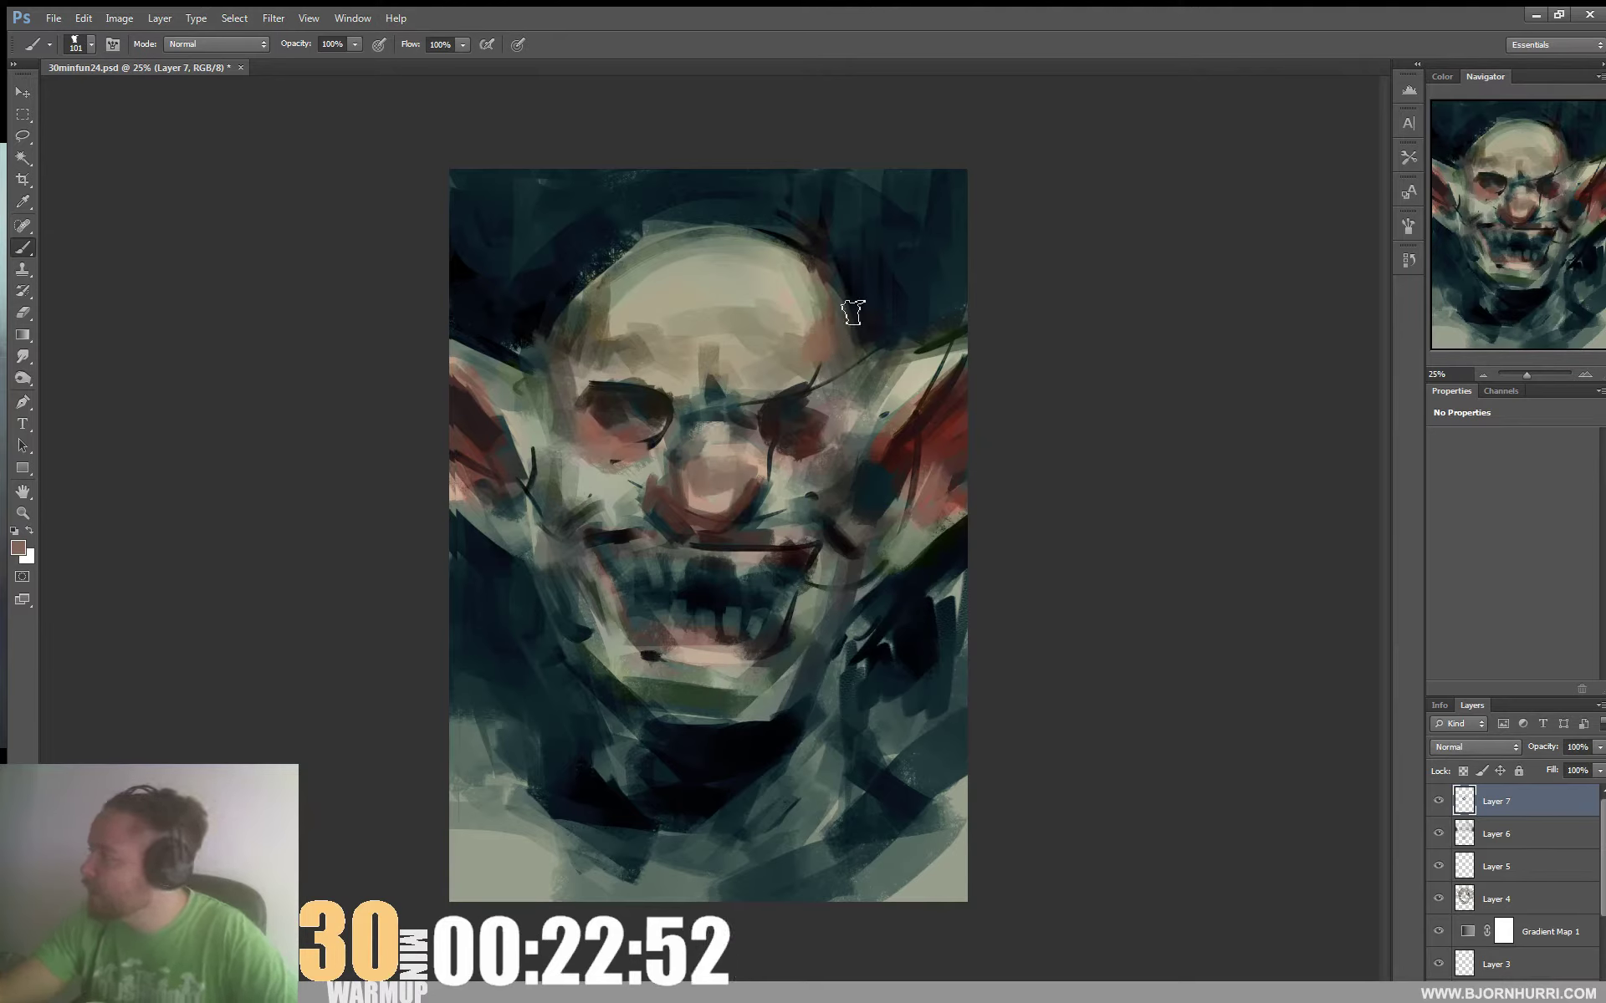
{"action": "left_click", "coordinate": [820, 363], "text": "alt"}
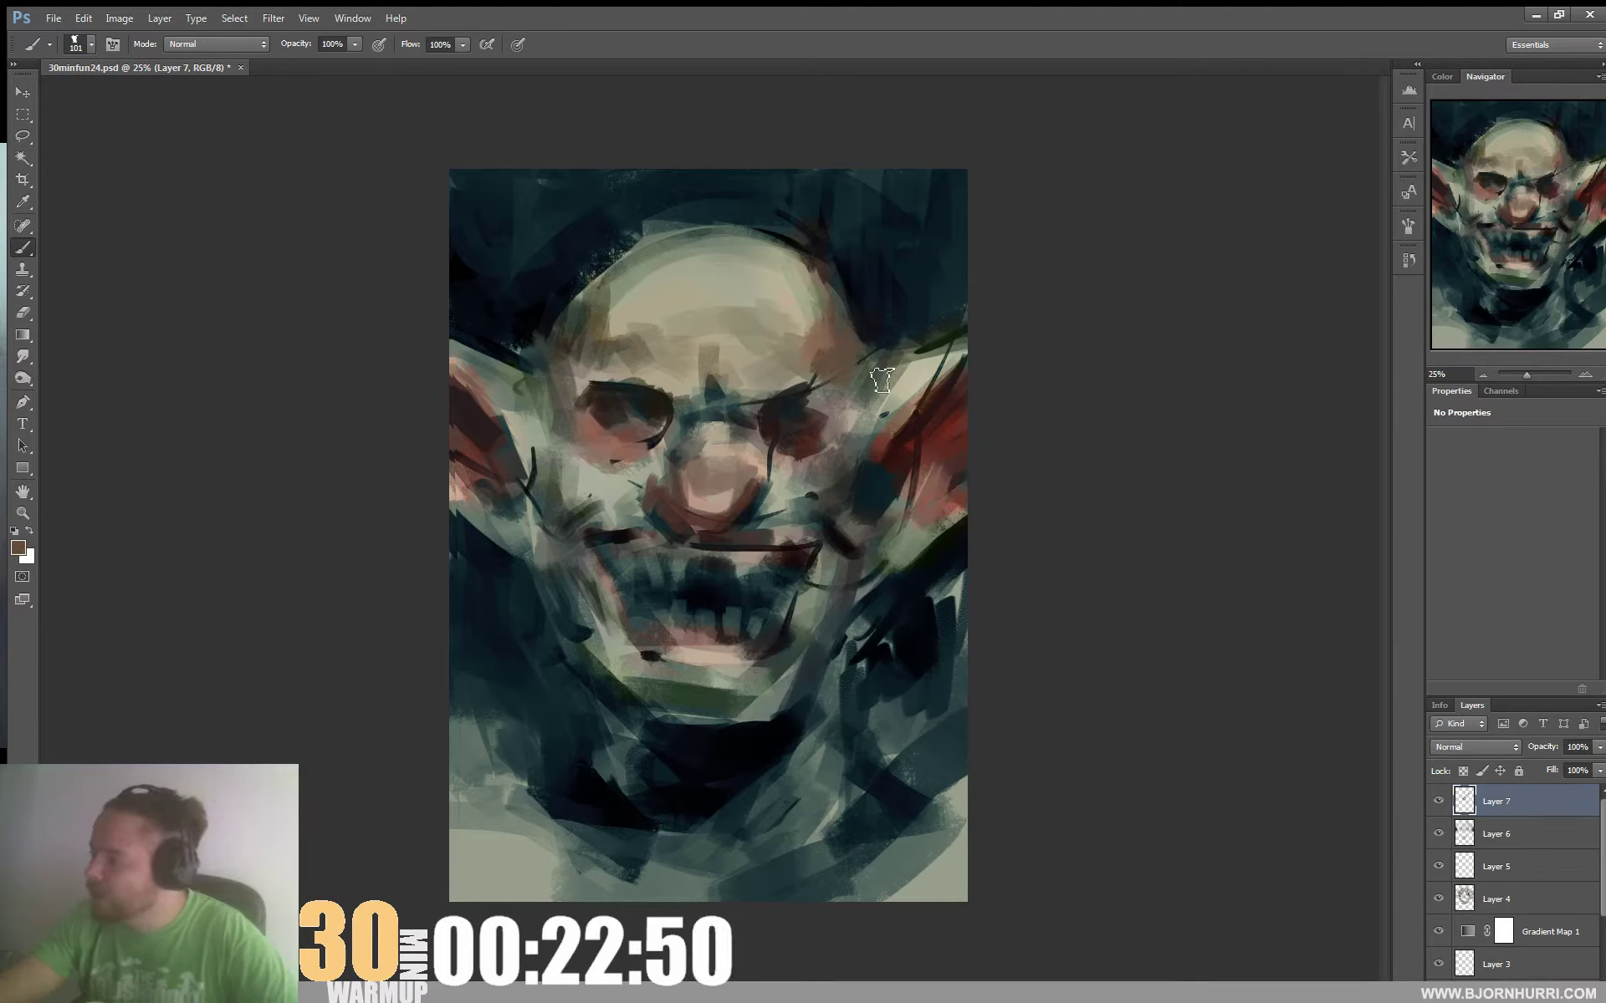
{"action": "left_click_drag", "start_coordinate": [454, 337], "coordinate": [520, 365]}
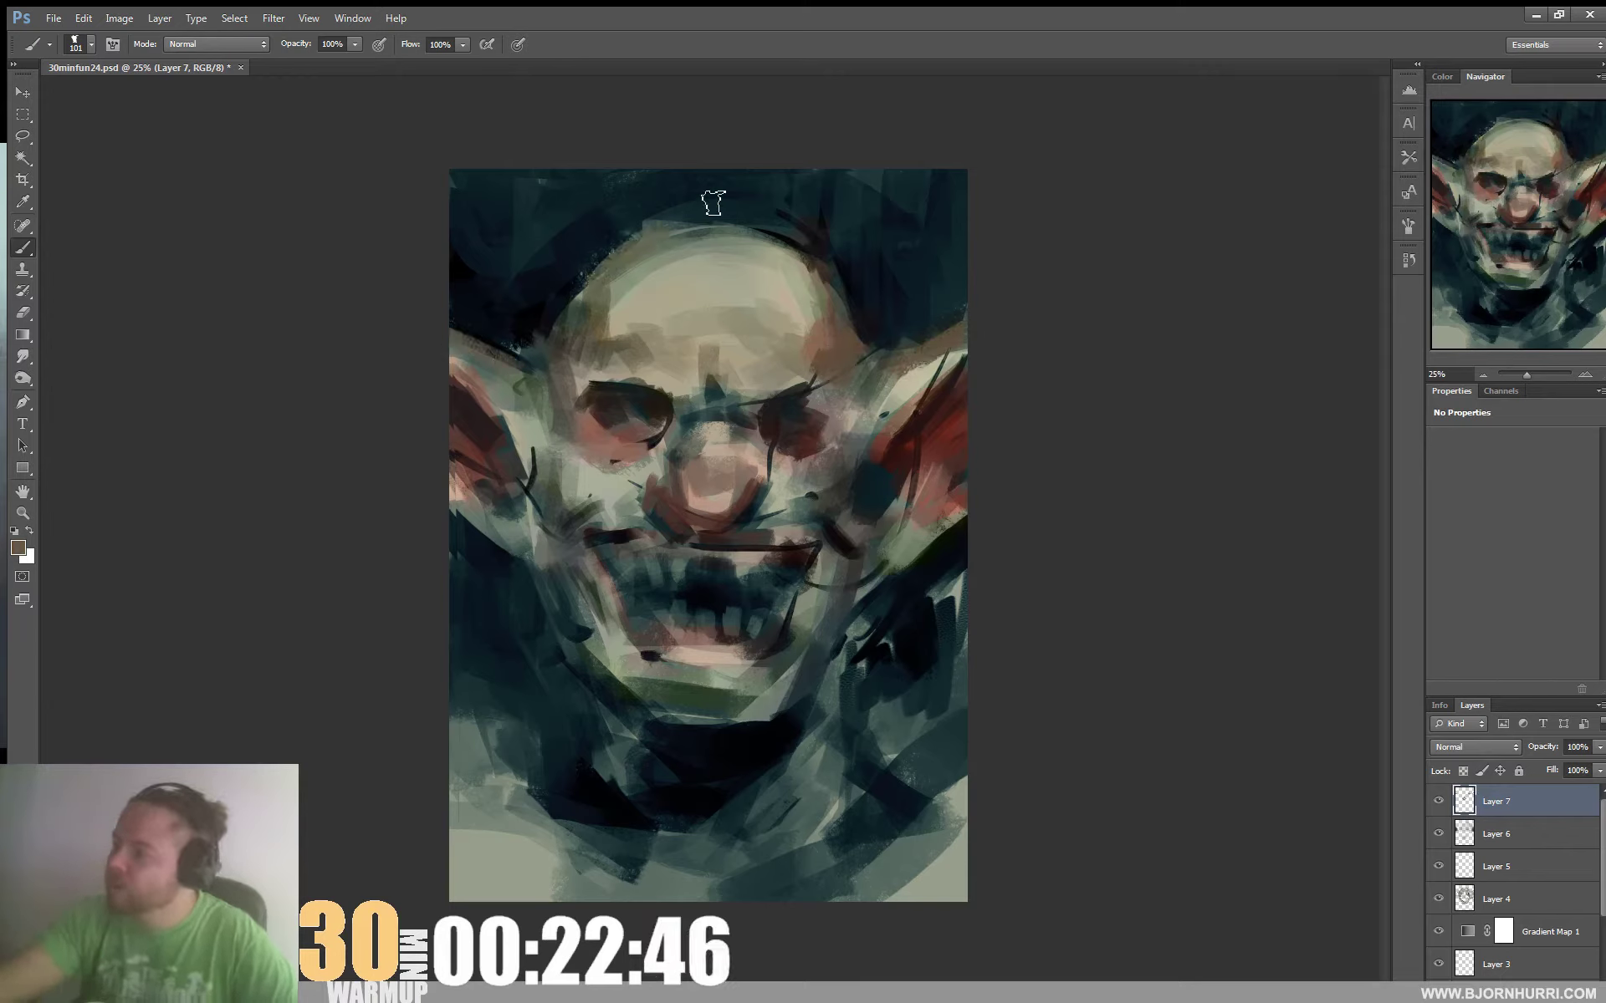
Paint sampled muted tones down both cheeks and along the sides of the jaw
{"action": "left_click", "coordinate": [666, 500], "text": "alt"}
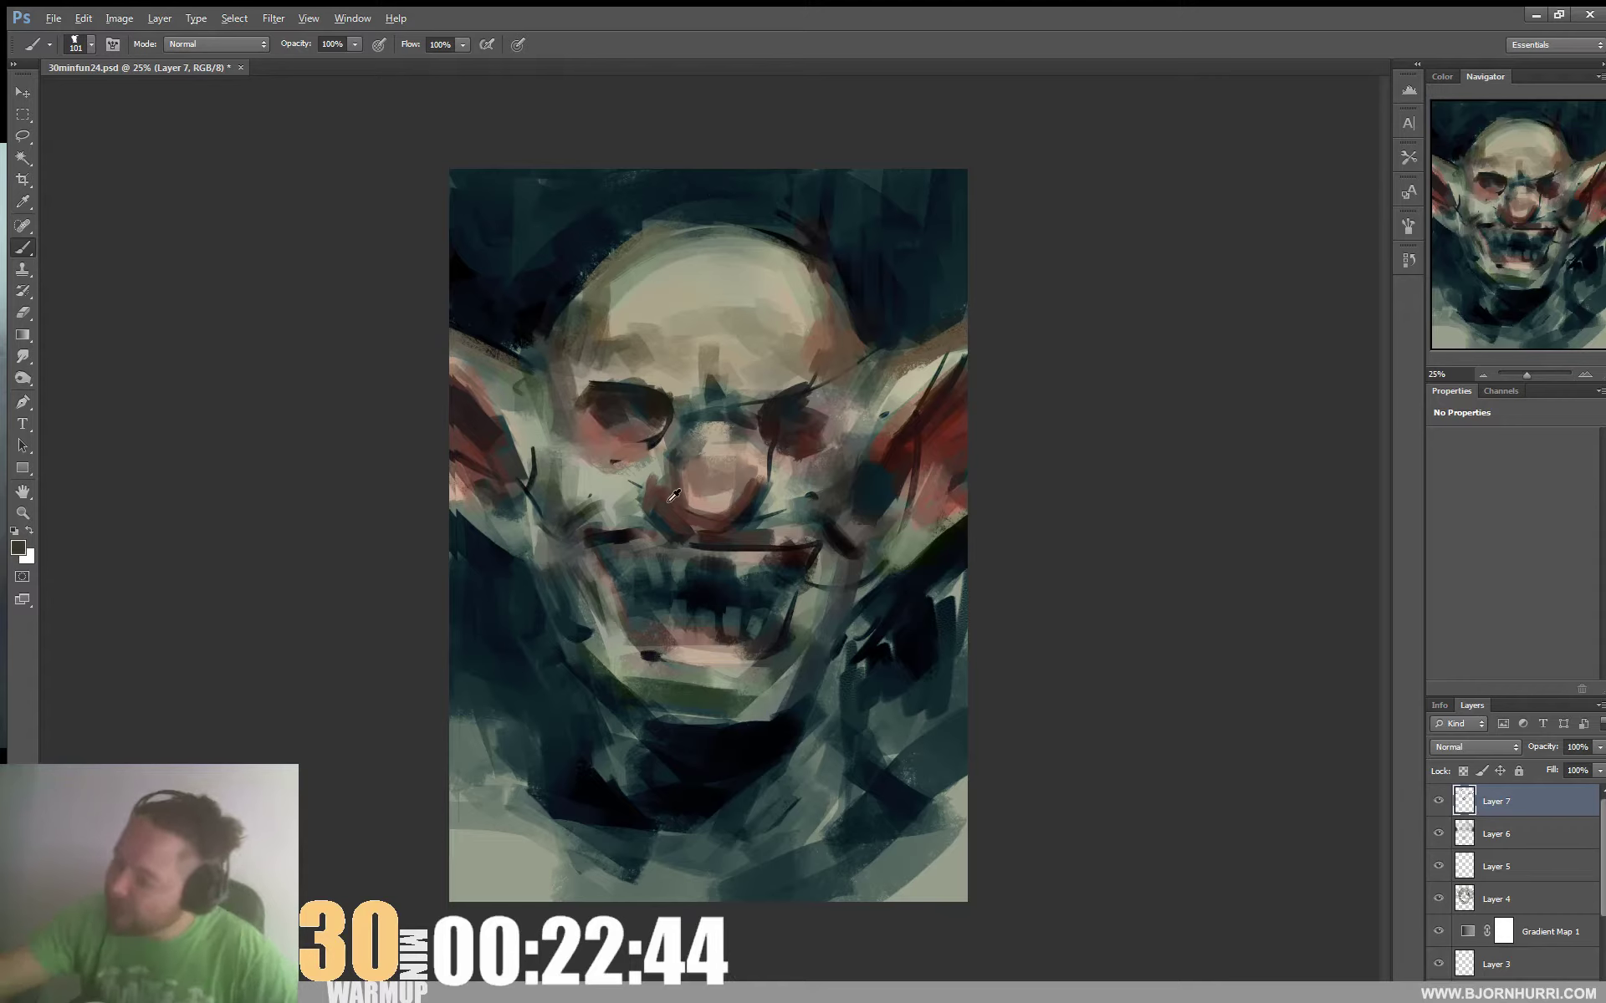
{"action": "mouse_move", "coordinate": [554, 494]}
{"action": "left_mouse_down"}
{"action": "mouse_move", "coordinate": [609, 497]}
{"action": "mouse_move", "coordinate": [548, 596]}
{"action": "left_mouse_up"}
{"action": "left_click", "coordinate": [535, 521], "text": "alt"}
{"action": "left_click_drag", "start_coordinate": [565, 520], "coordinate": [571, 621]}
{"action": "left_click_drag", "start_coordinate": [846, 527], "coordinate": [828, 612]}
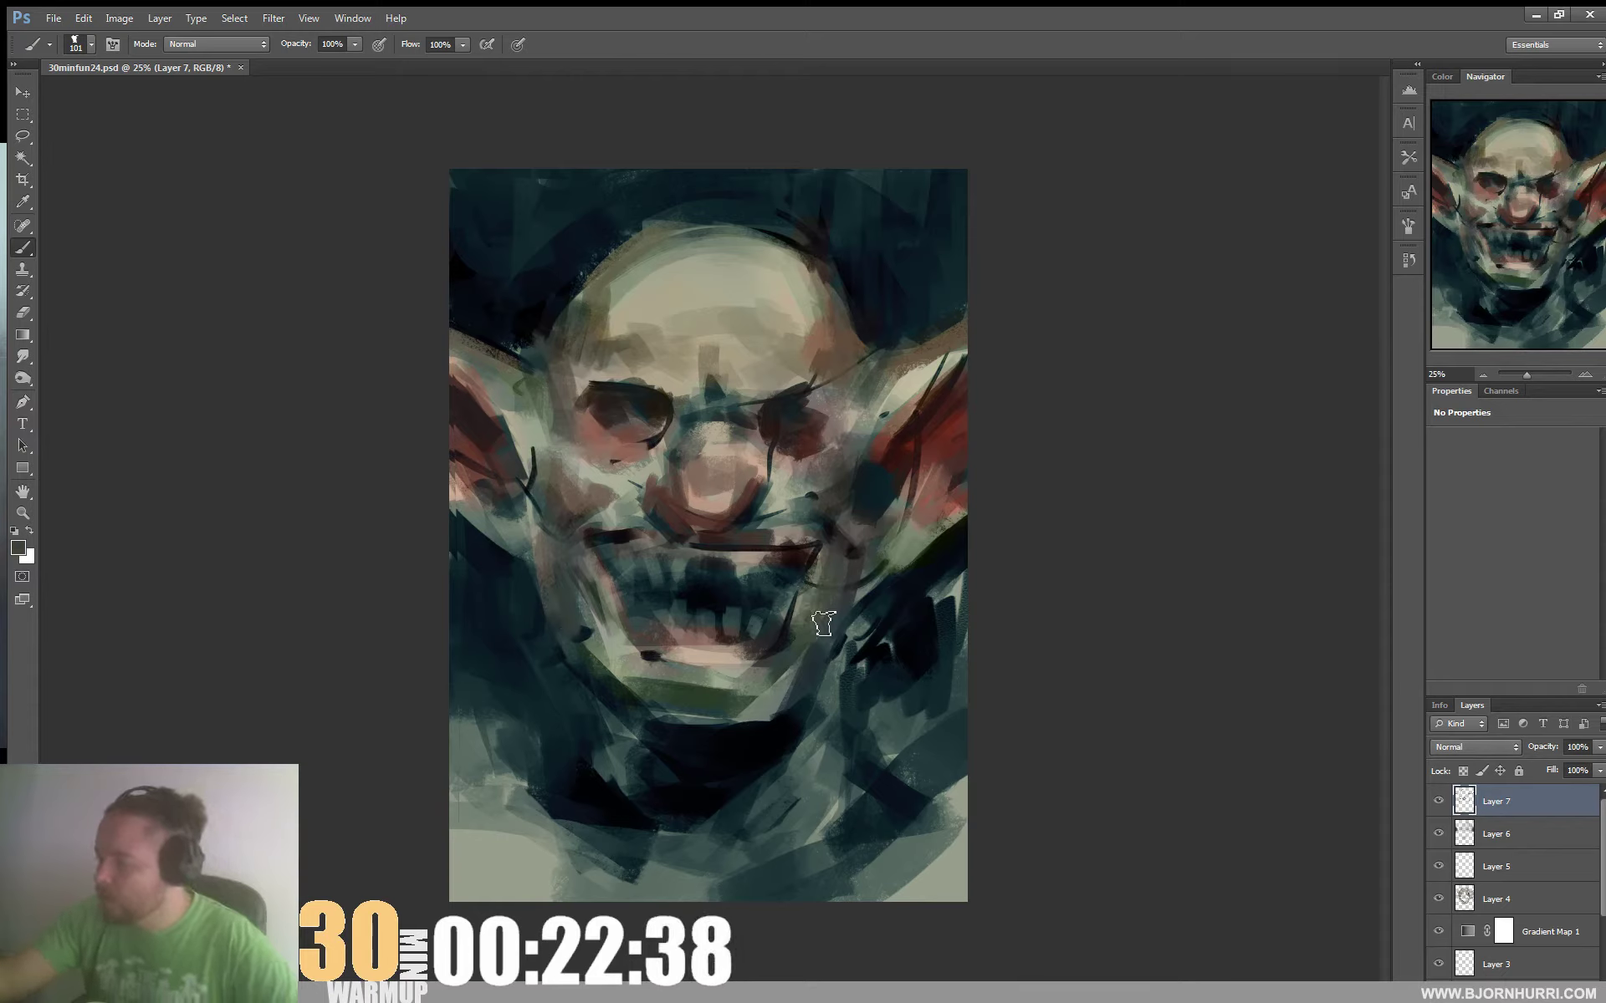
Sample a muted red from the ear and paint it along the lower jaw beside the chin
{"action": "left_click", "coordinate": [858, 570], "text": "alt"}
{"action": "left_click", "coordinate": [944, 478], "text": "alt"}
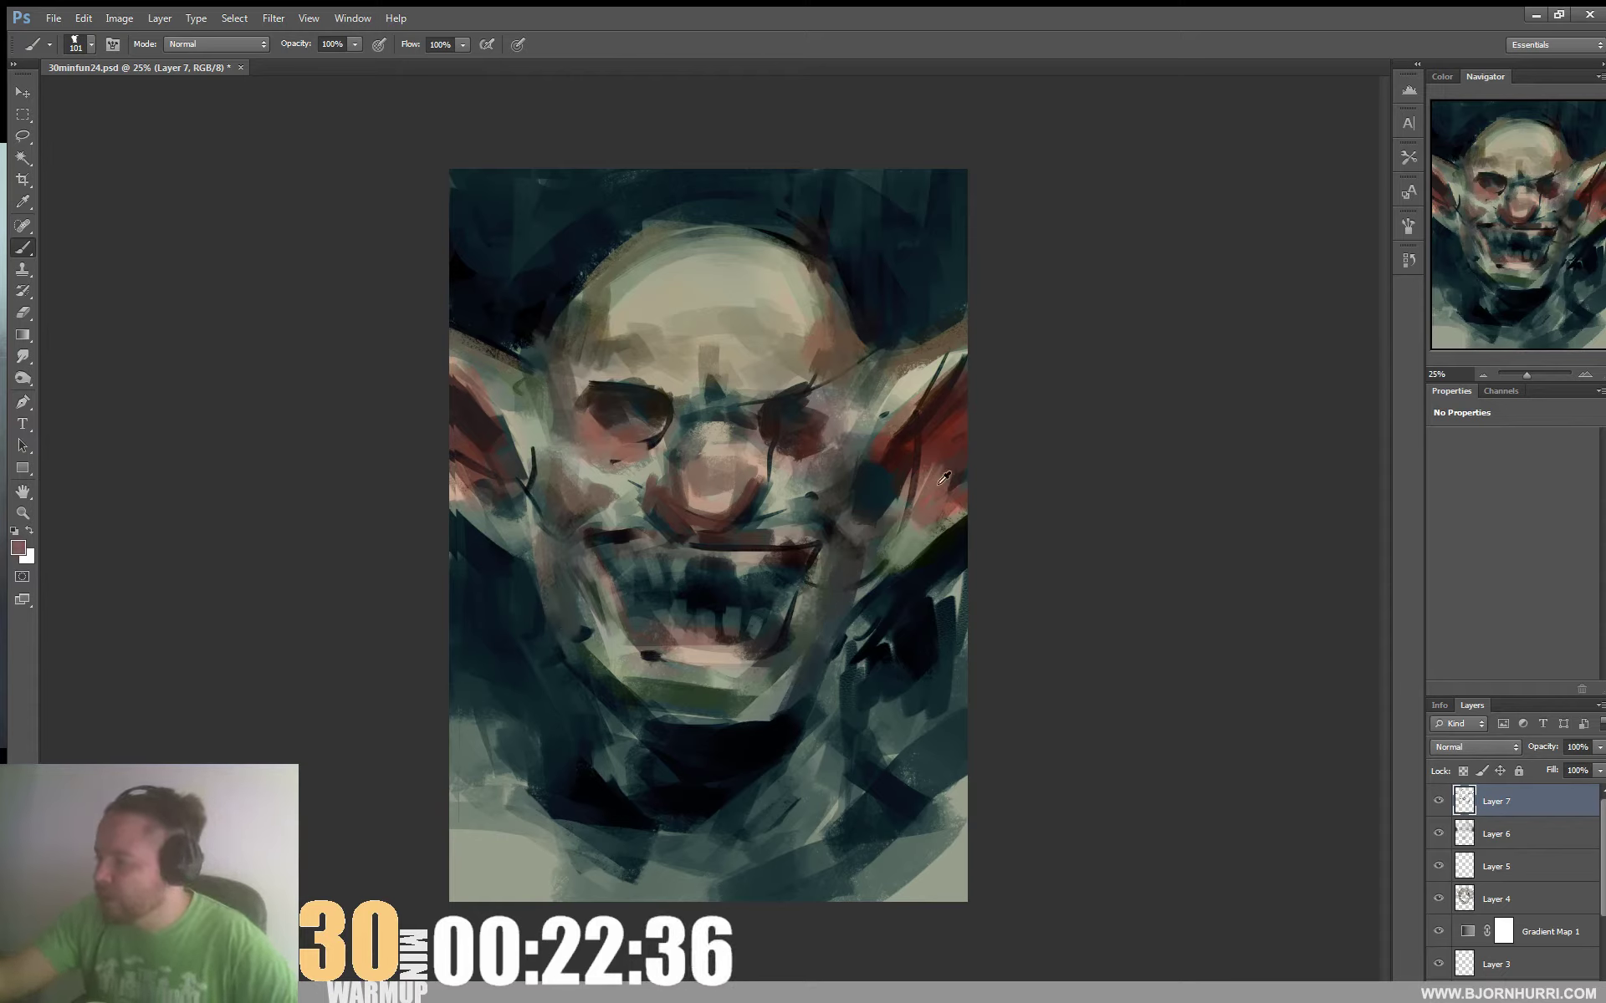
{"action": "left_click_drag", "start_coordinate": [808, 673], "coordinate": [746, 717]}
{"action": "left_click", "coordinate": [801, 681], "text": "alt"}
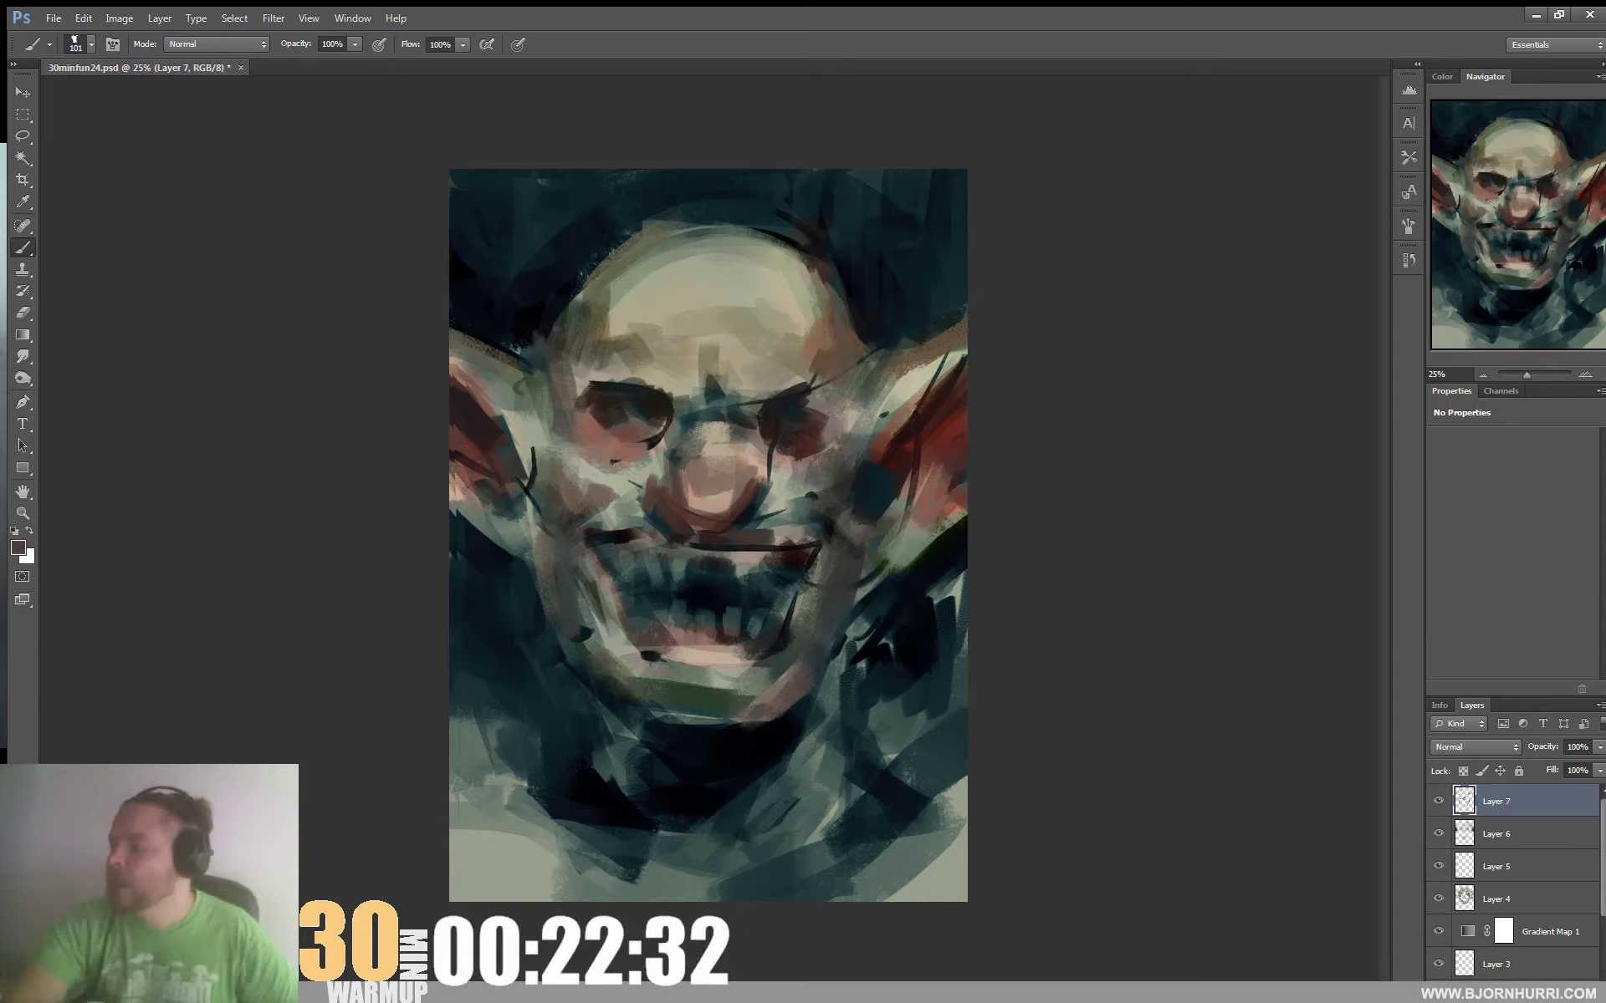
Add a Posterize adjustment layer above Layer 7 with Color blend mode and Levels set to 22
{"action": "left_click", "coordinate": [1519, 989]}
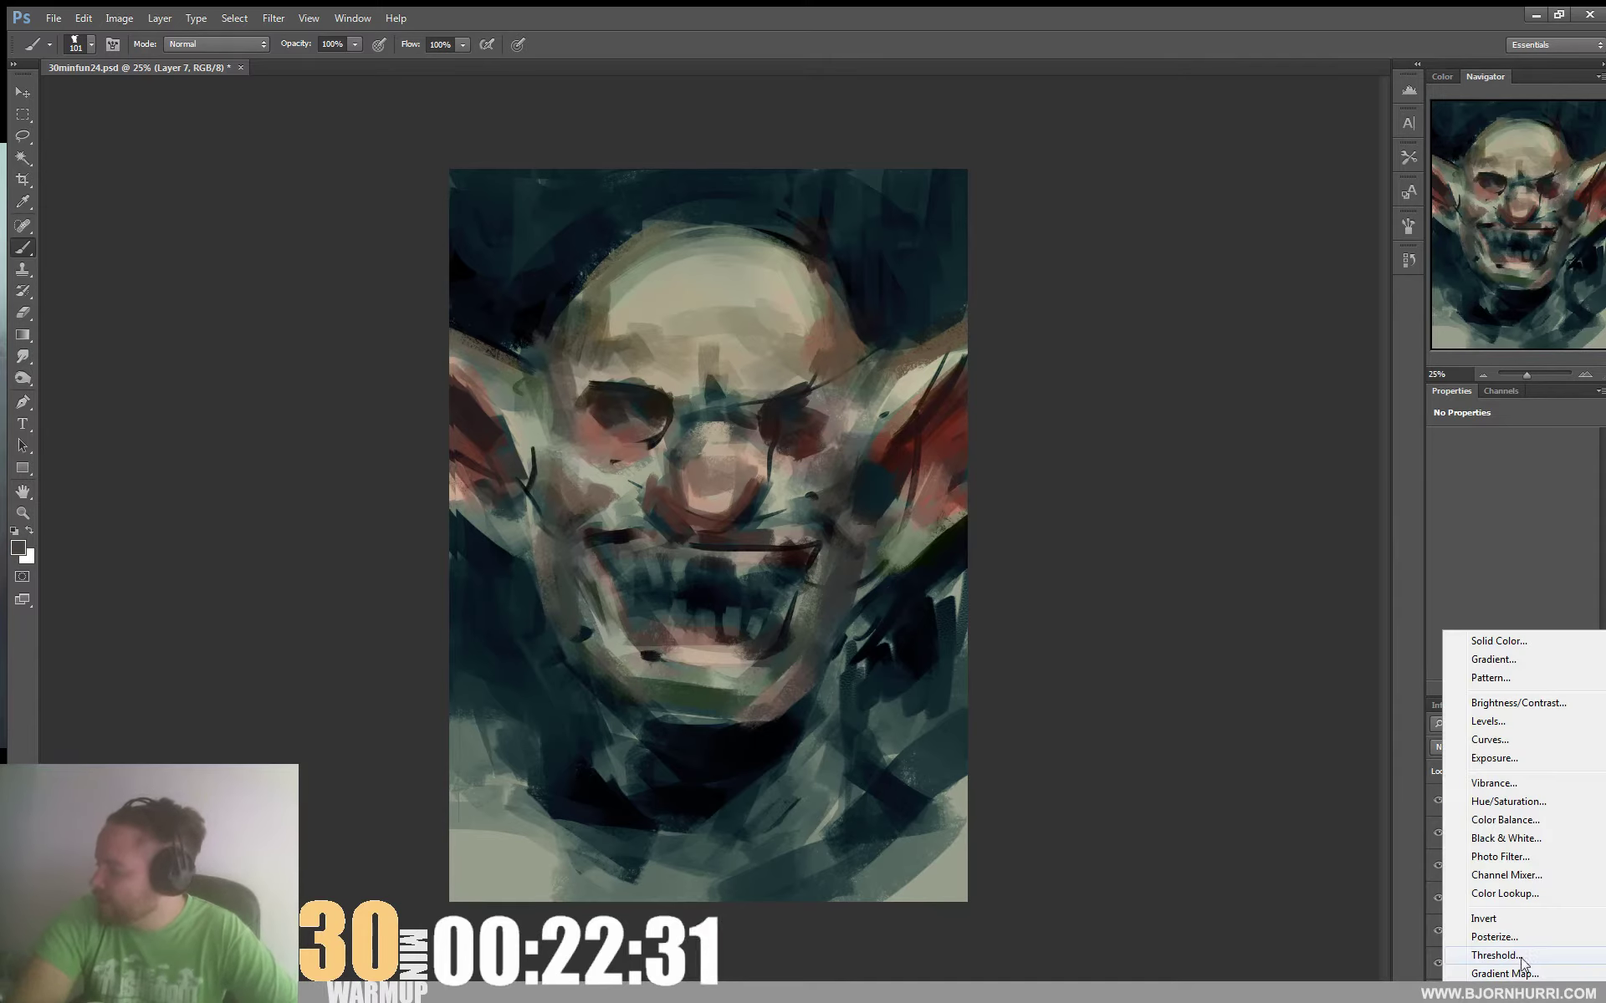
{"action": "left_click", "coordinate": [1492, 937]}
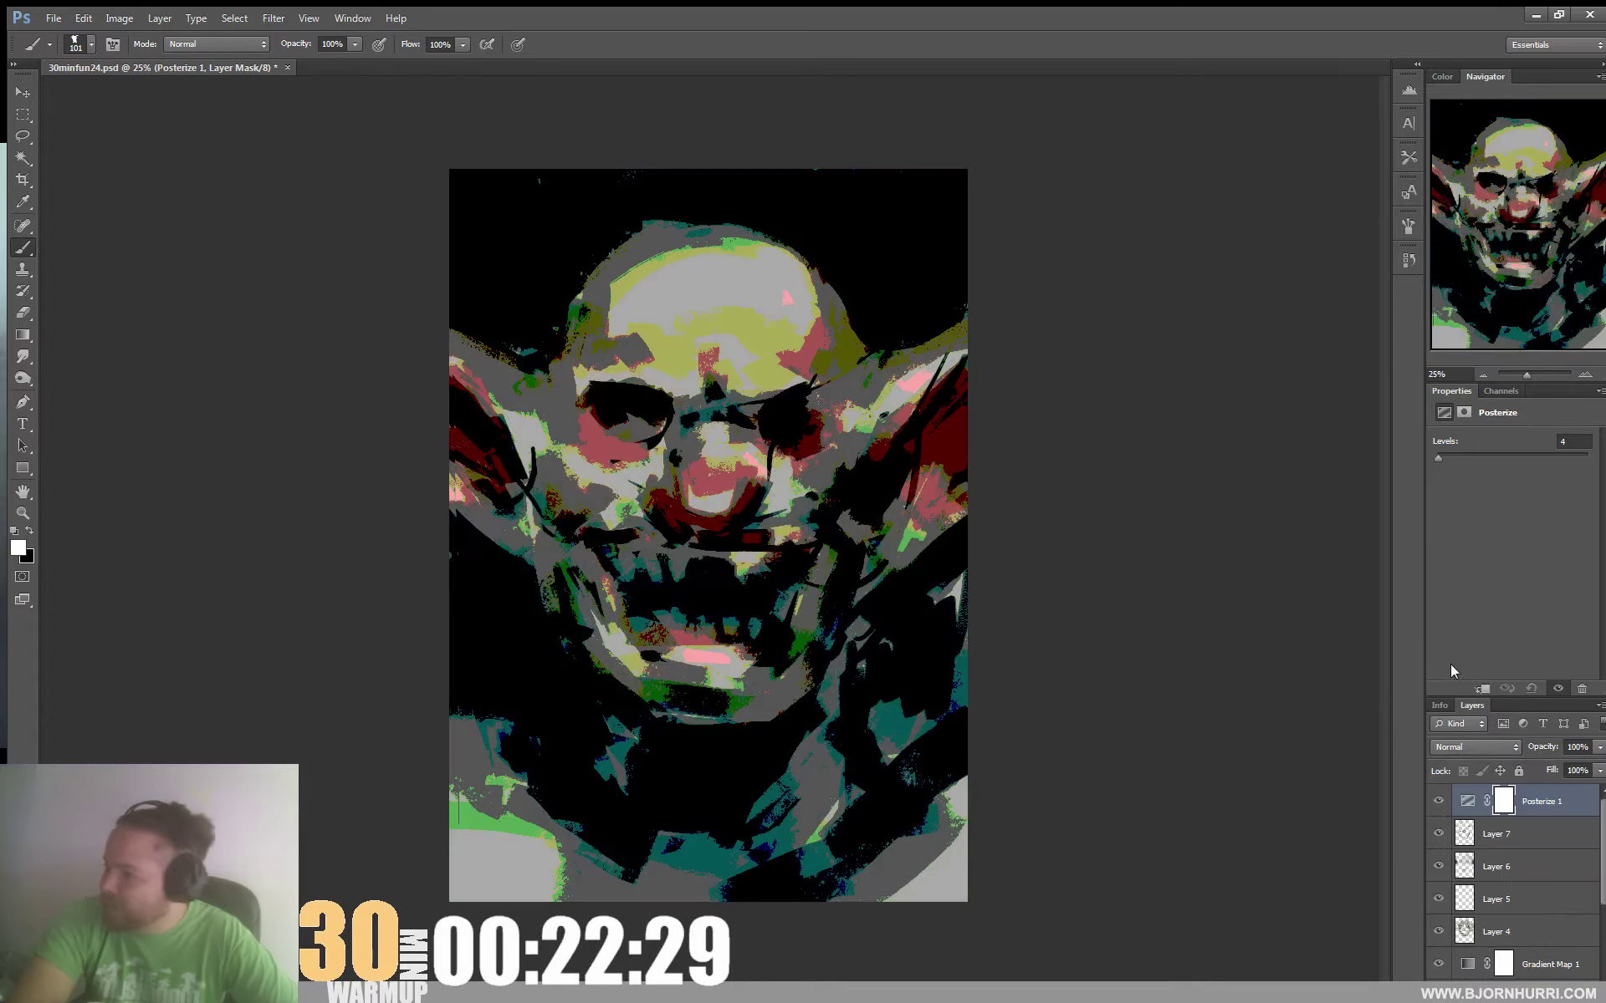
{"action": "left_click", "coordinate": [1471, 747]}
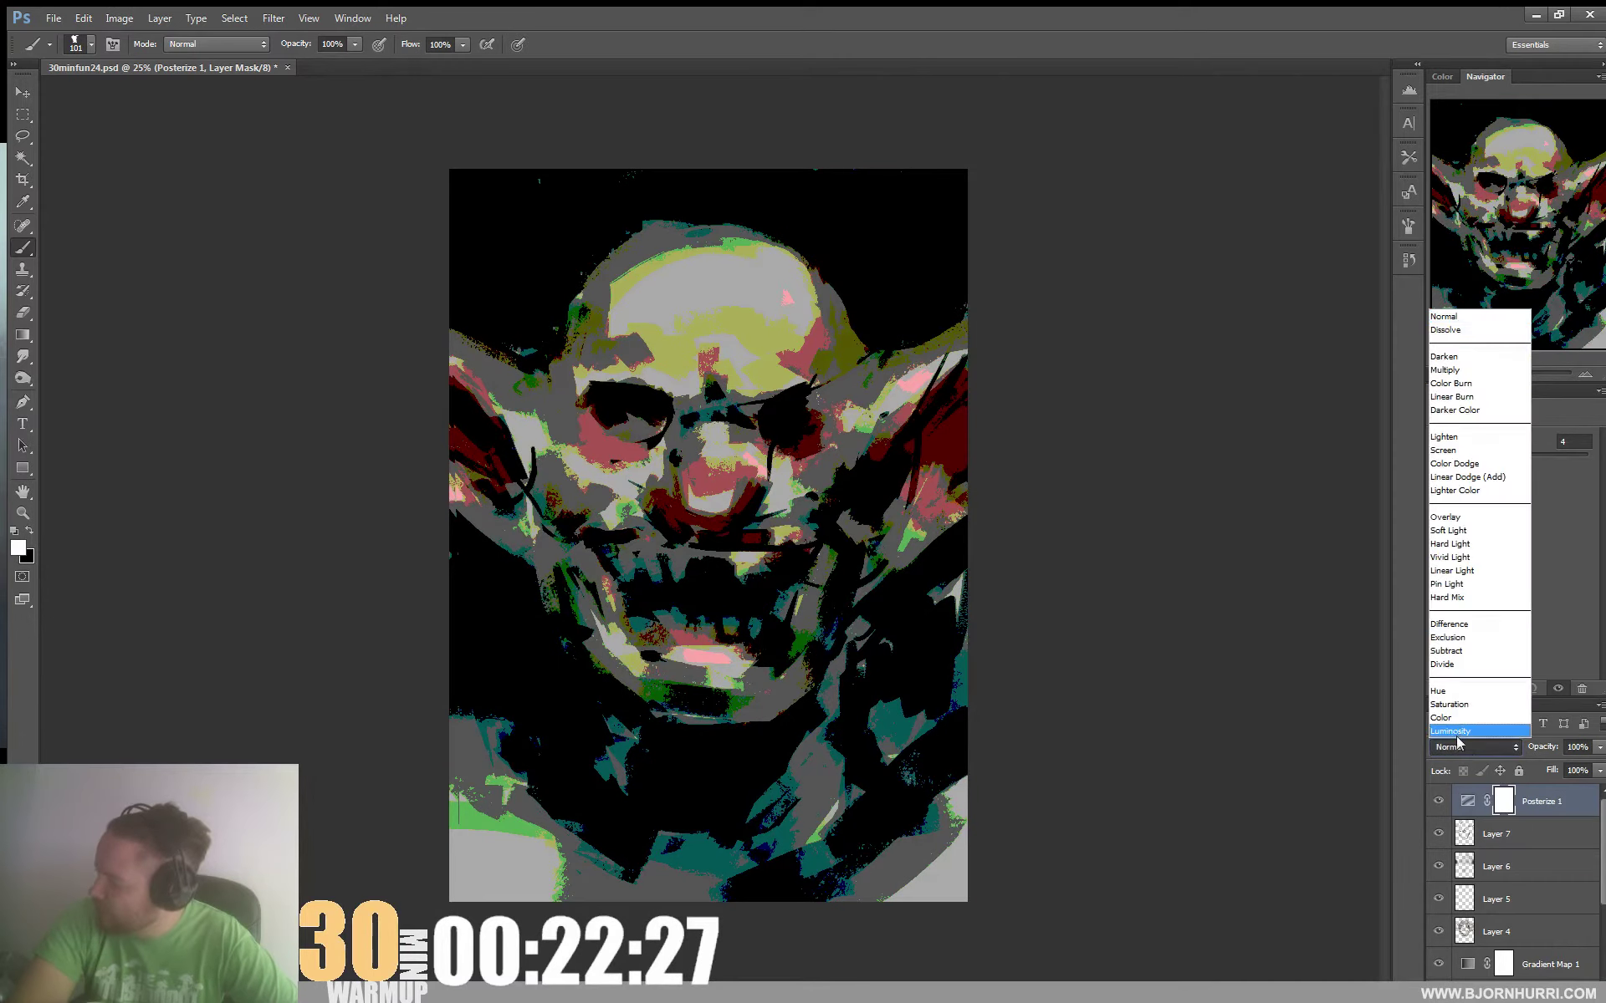
{"action": "left_click", "coordinate": [1459, 740]}
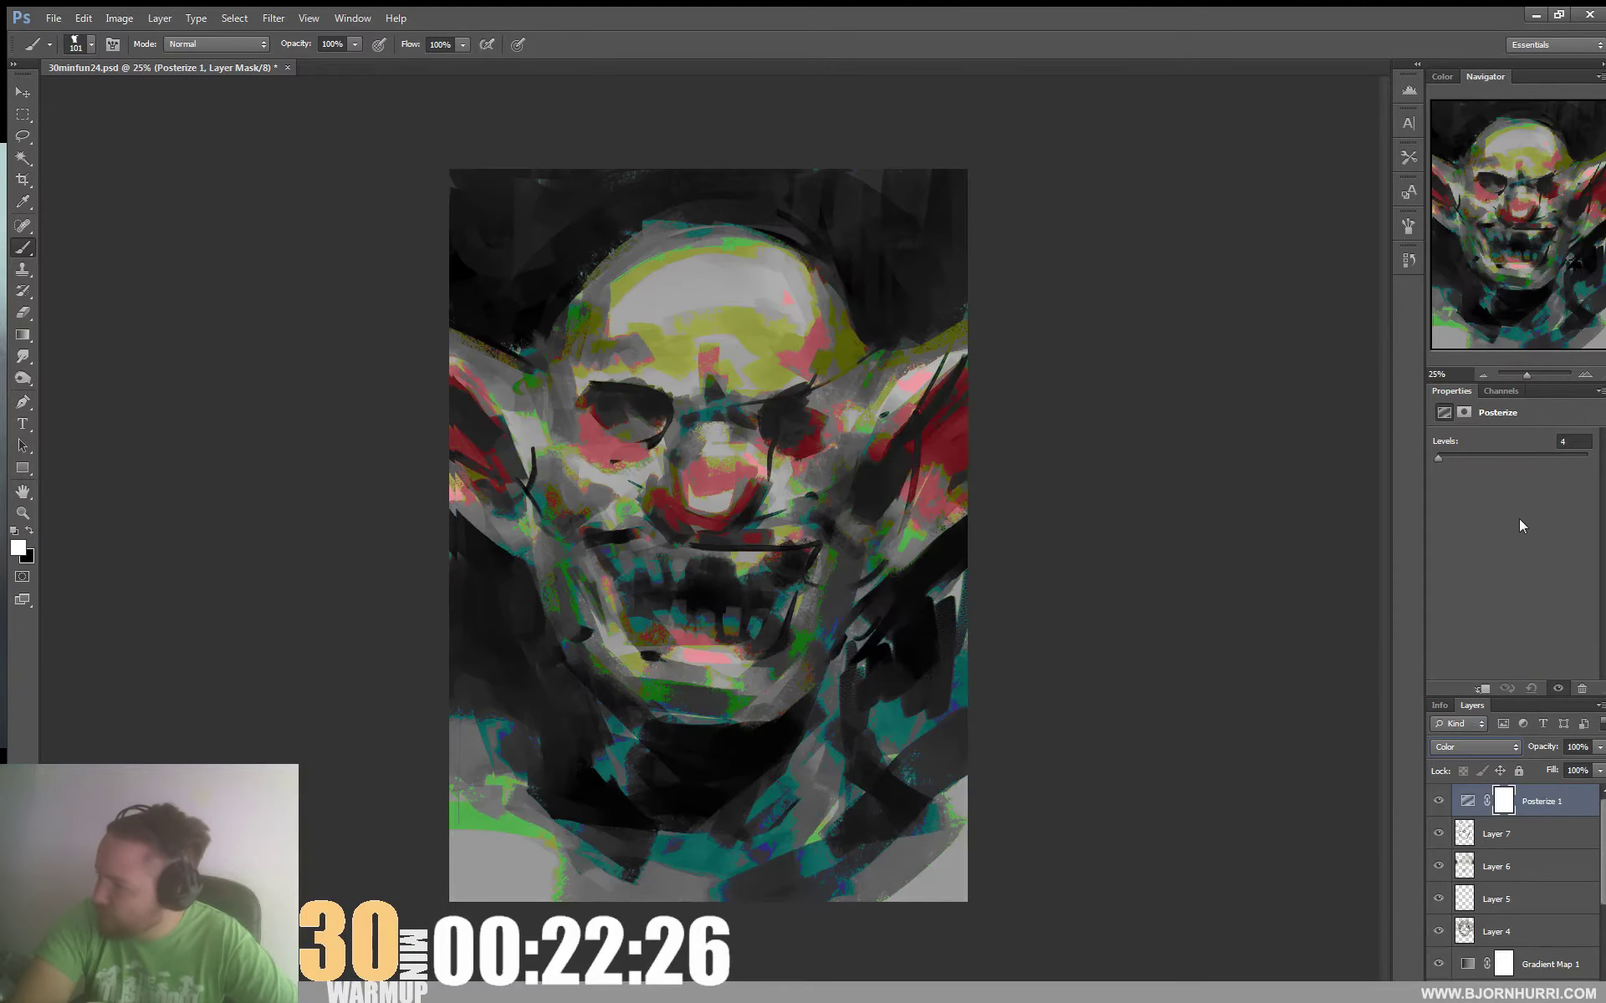
{"action": "left_click", "coordinate": [1443, 455]}
{"action": "left_click_drag", "start_coordinate": [1447, 455], "coordinate": [1450, 456]}
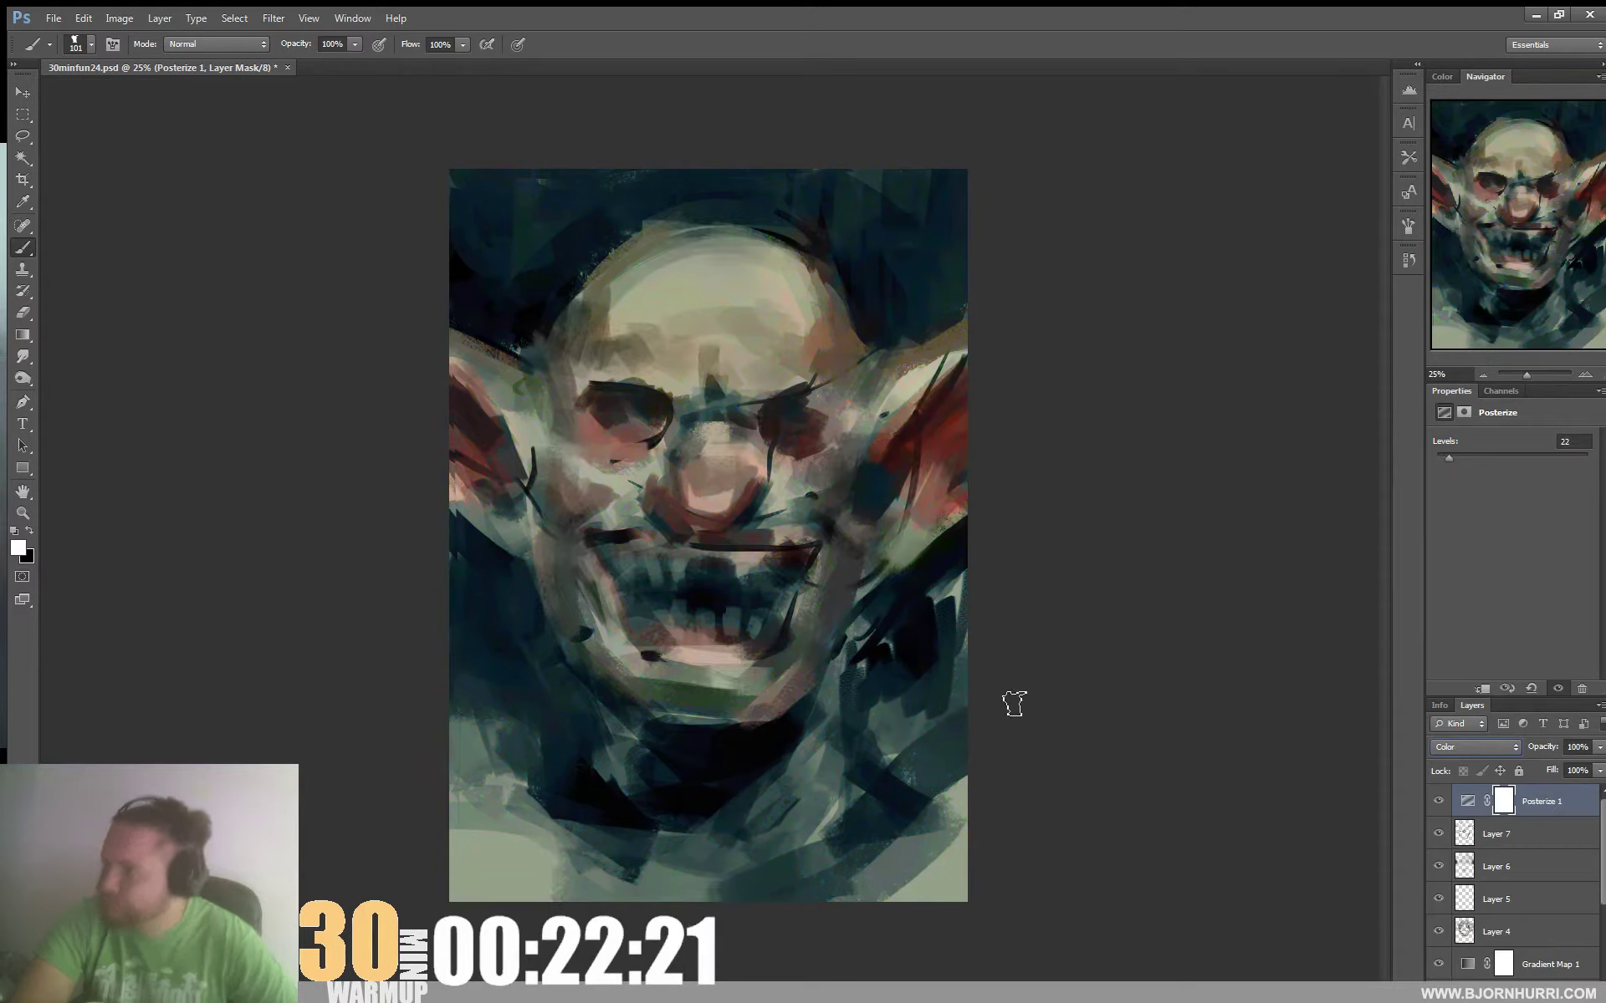
Examine the posterized colours around the nose and mouth at 100% magnification
{"action": "key", "text": "ctrl+plus"}
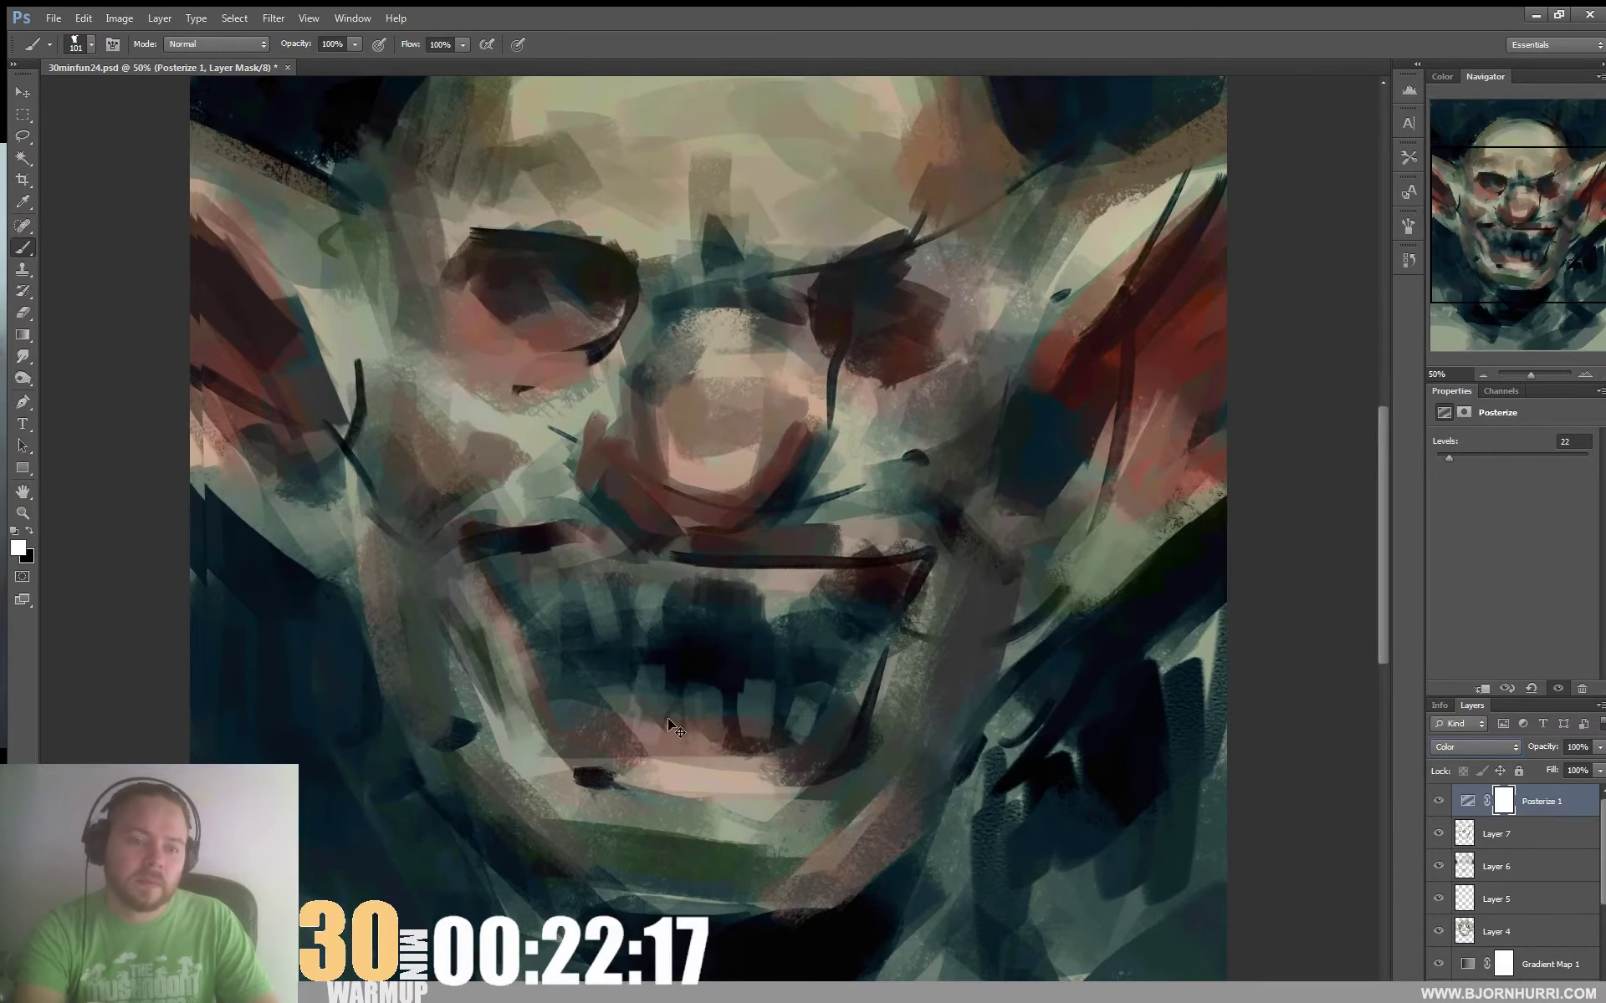
{"action": "key", "text": "ctrl+plus"}
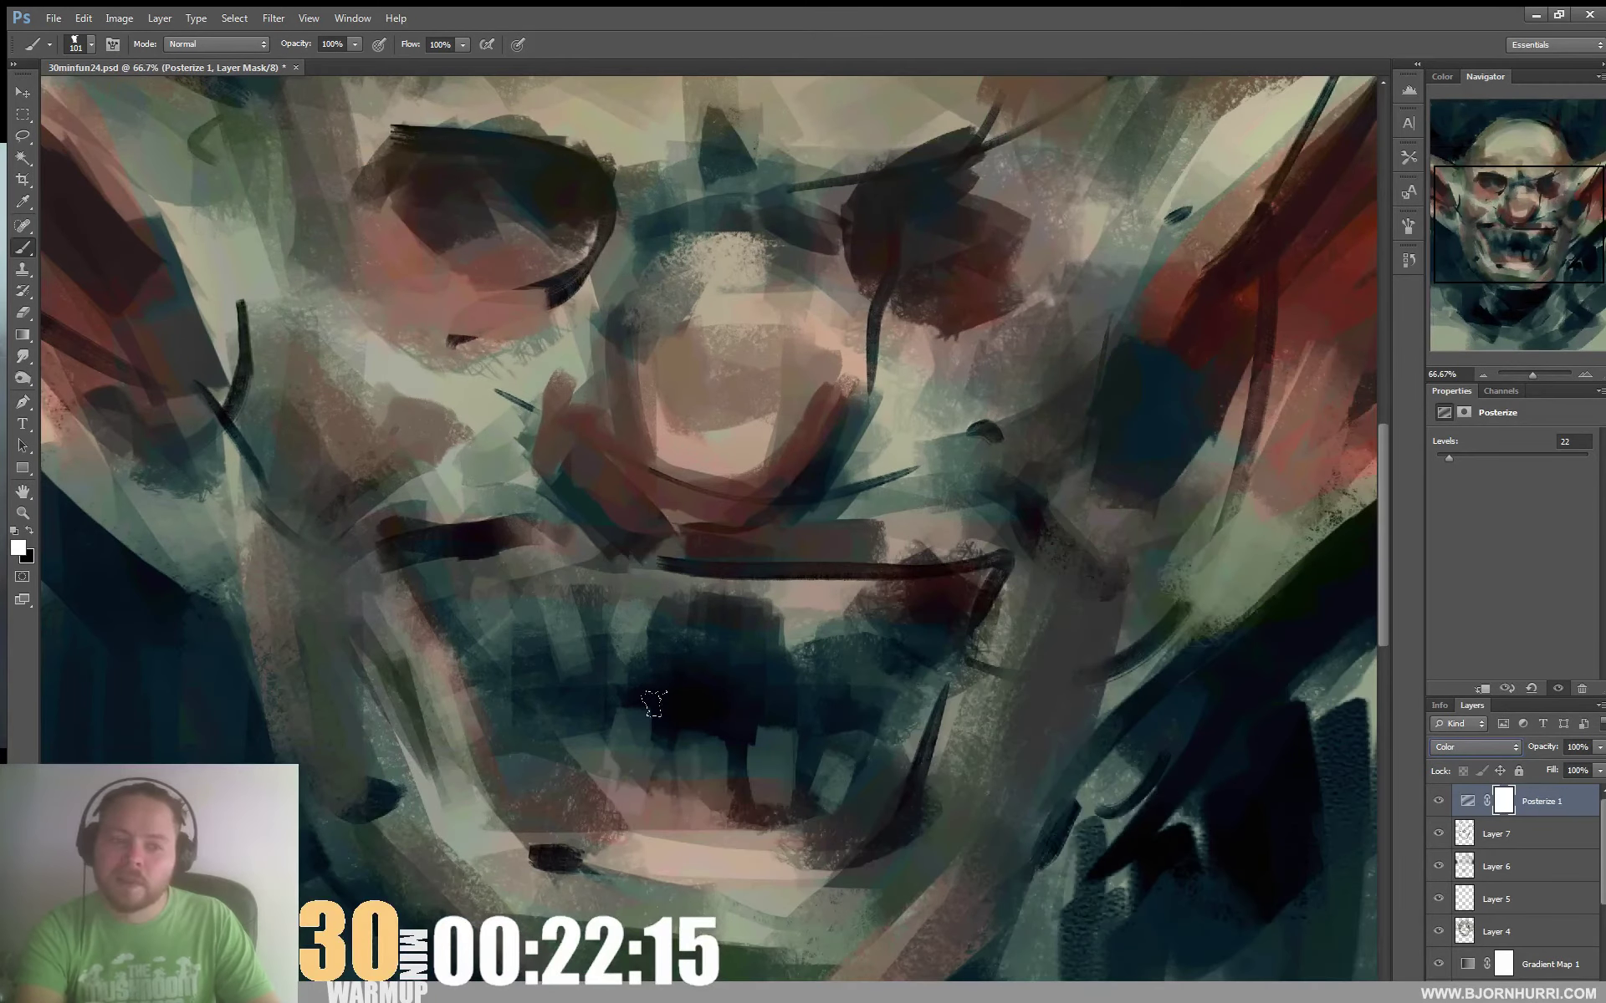
{"action": "key", "text": "ctrl+plus"}
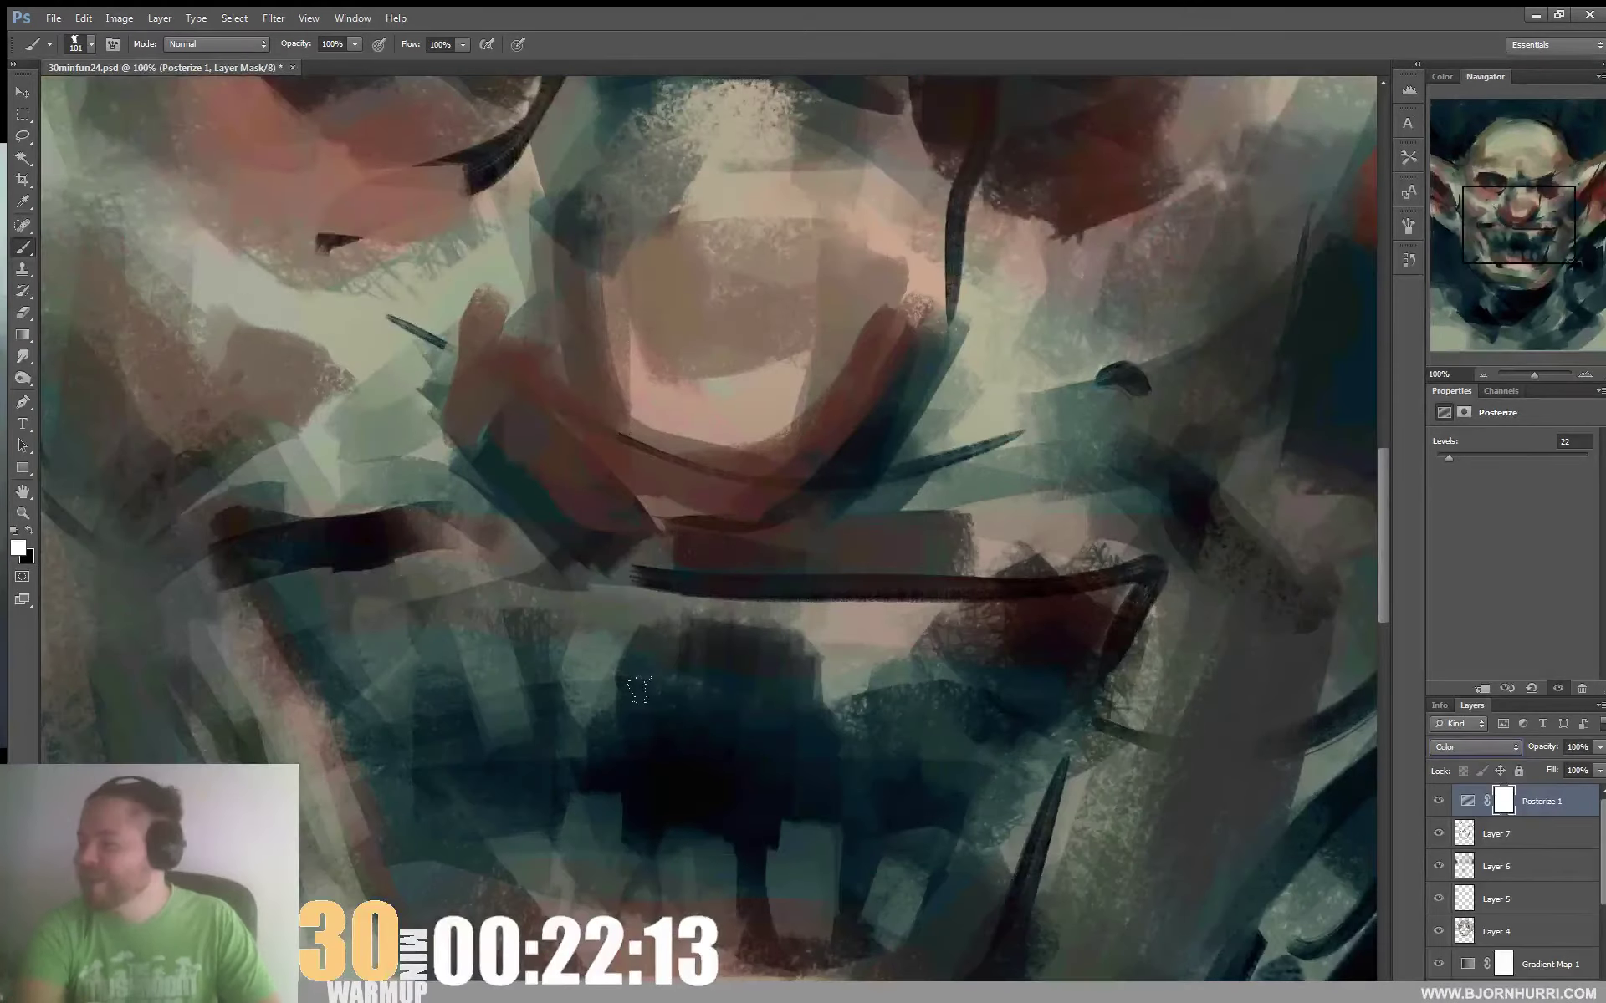
Compare the forehead colours at 100% magnification with the Posterize adjustment shown and hidden
{"action": "left_click_drag", "start_coordinate": [645, 365], "coordinate": [635, 890]}
{"action": "scroll", "coordinate": [765, 339], "scroll_direction": "up", "scroll_amount": 5}
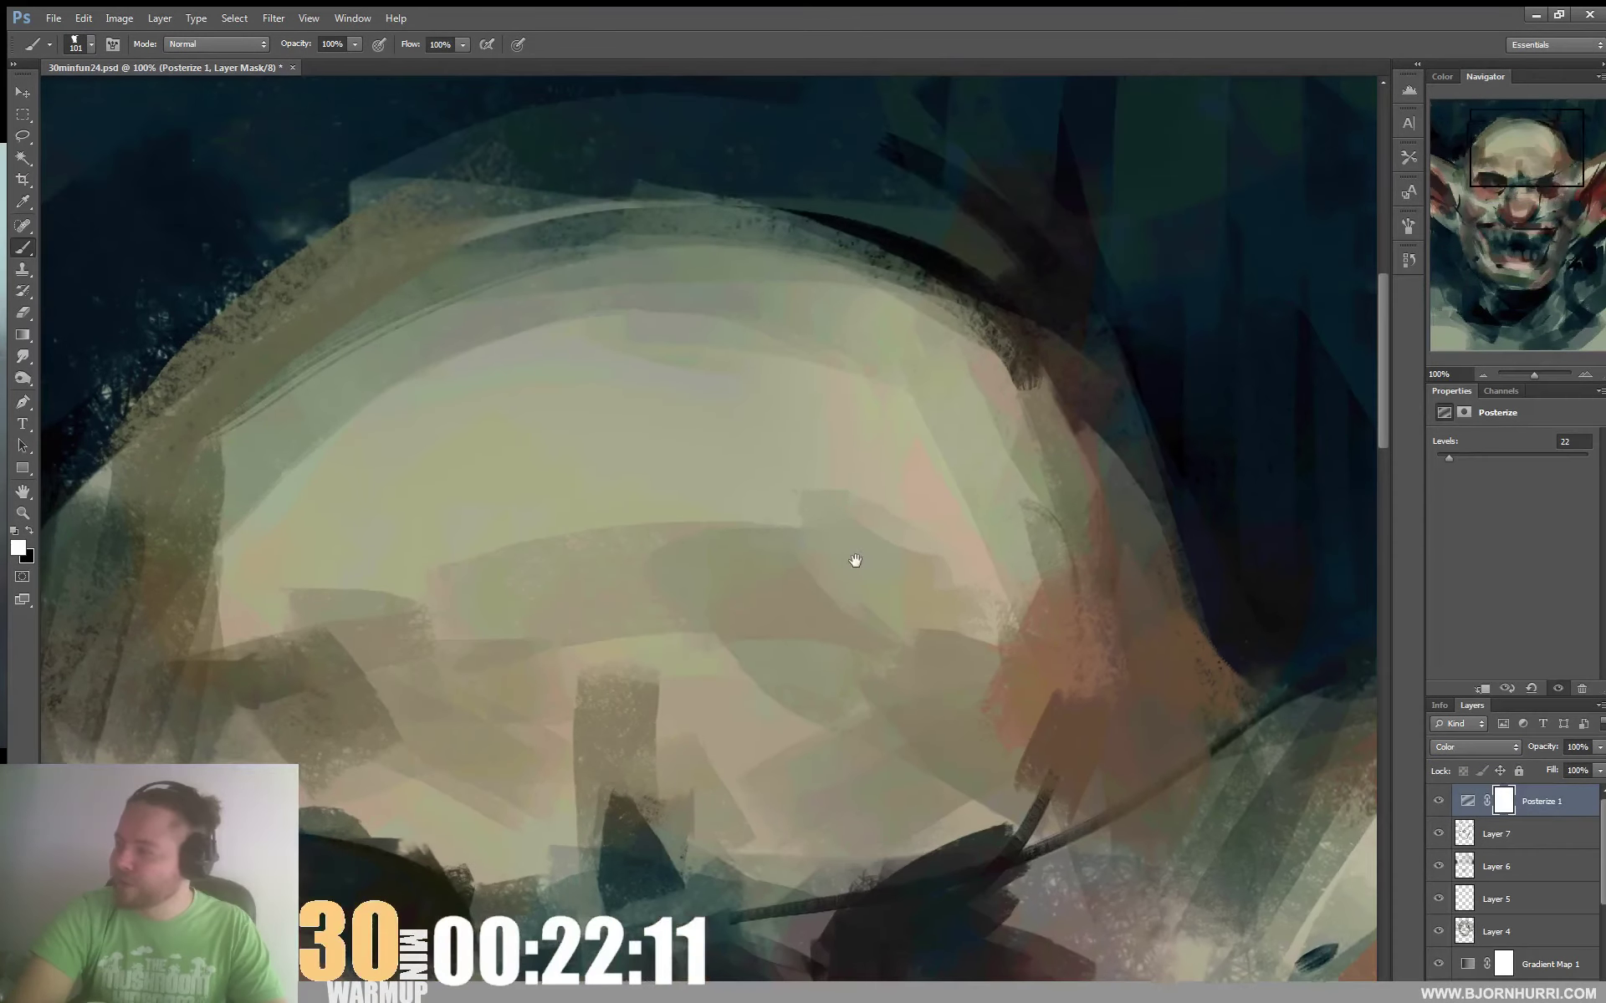
{"action": "left_click", "coordinate": [1438, 801]}
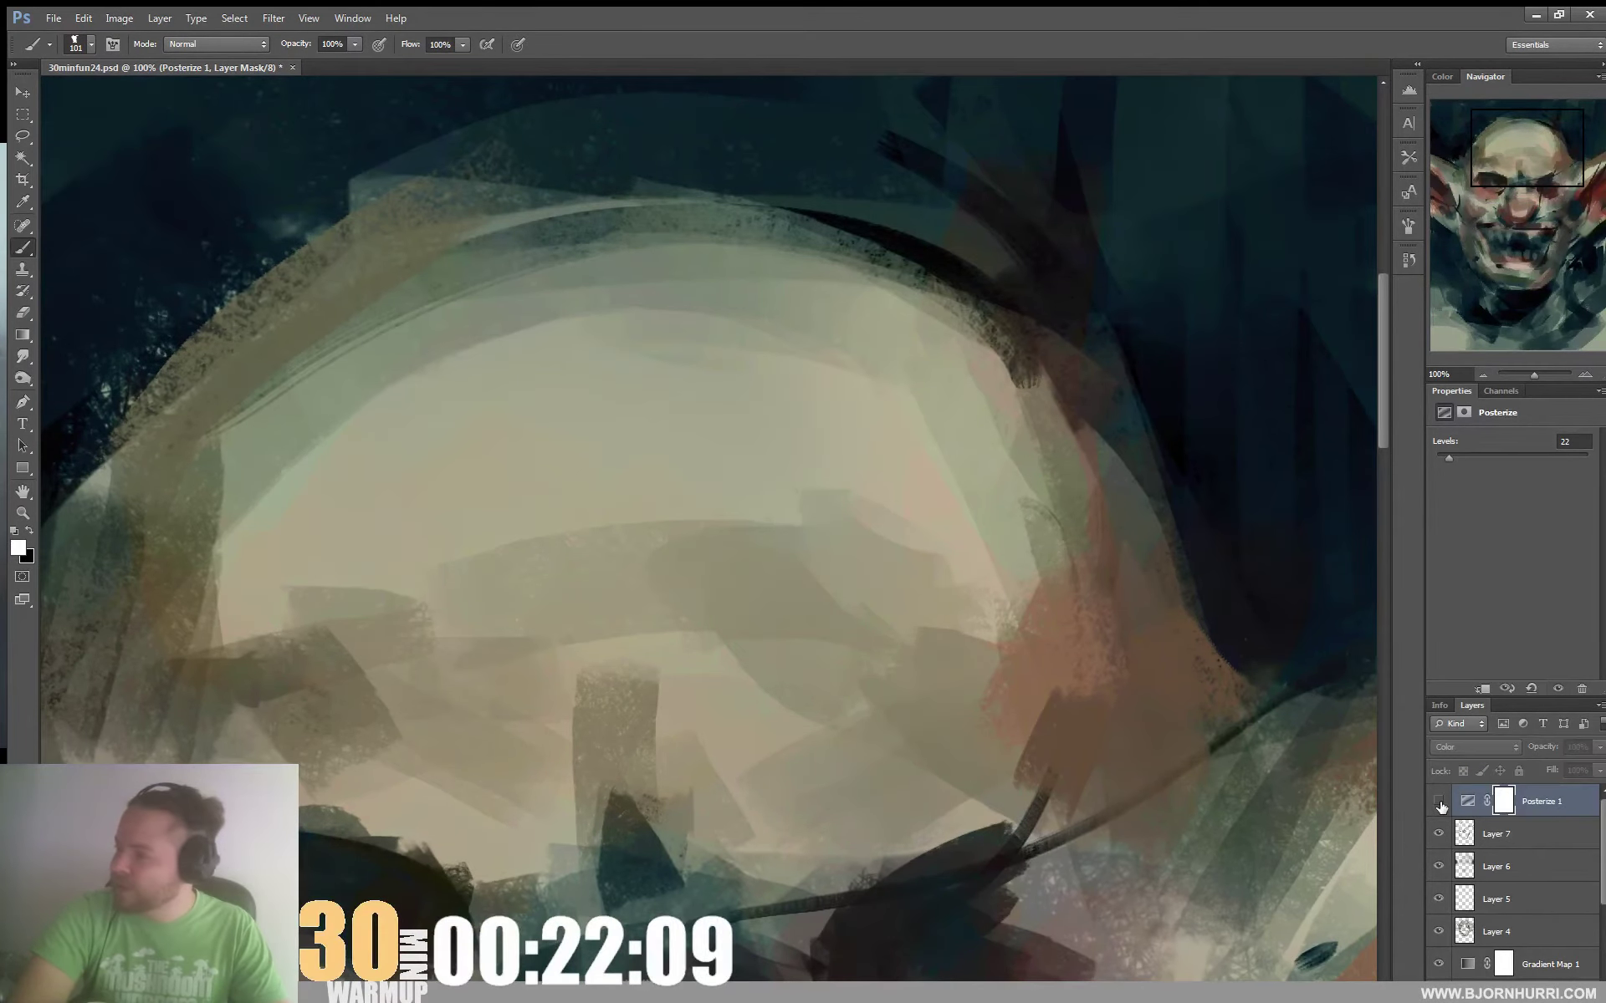
{"action": "left_click", "coordinate": [1438, 802]}
{"action": "left_click", "coordinate": [1438, 801]}
{"action": "left_click", "coordinate": [1439, 803]}
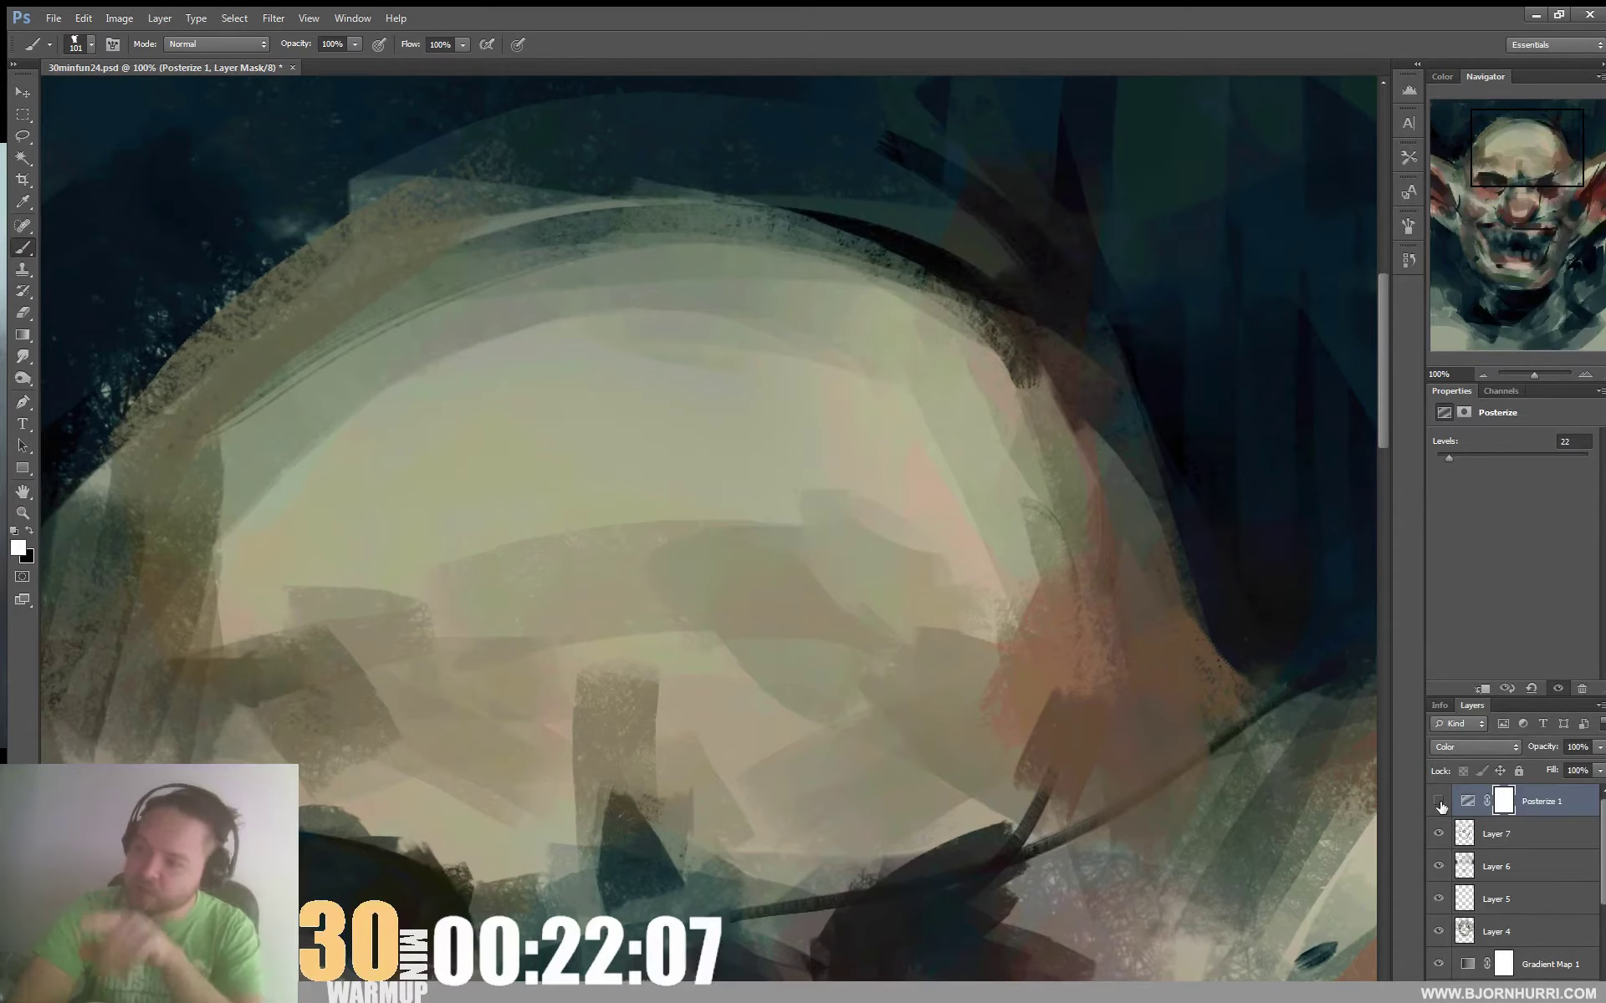
{"action": "left_click", "coordinate": [1439, 802]}
{"action": "left_click", "coordinate": [1440, 803]}
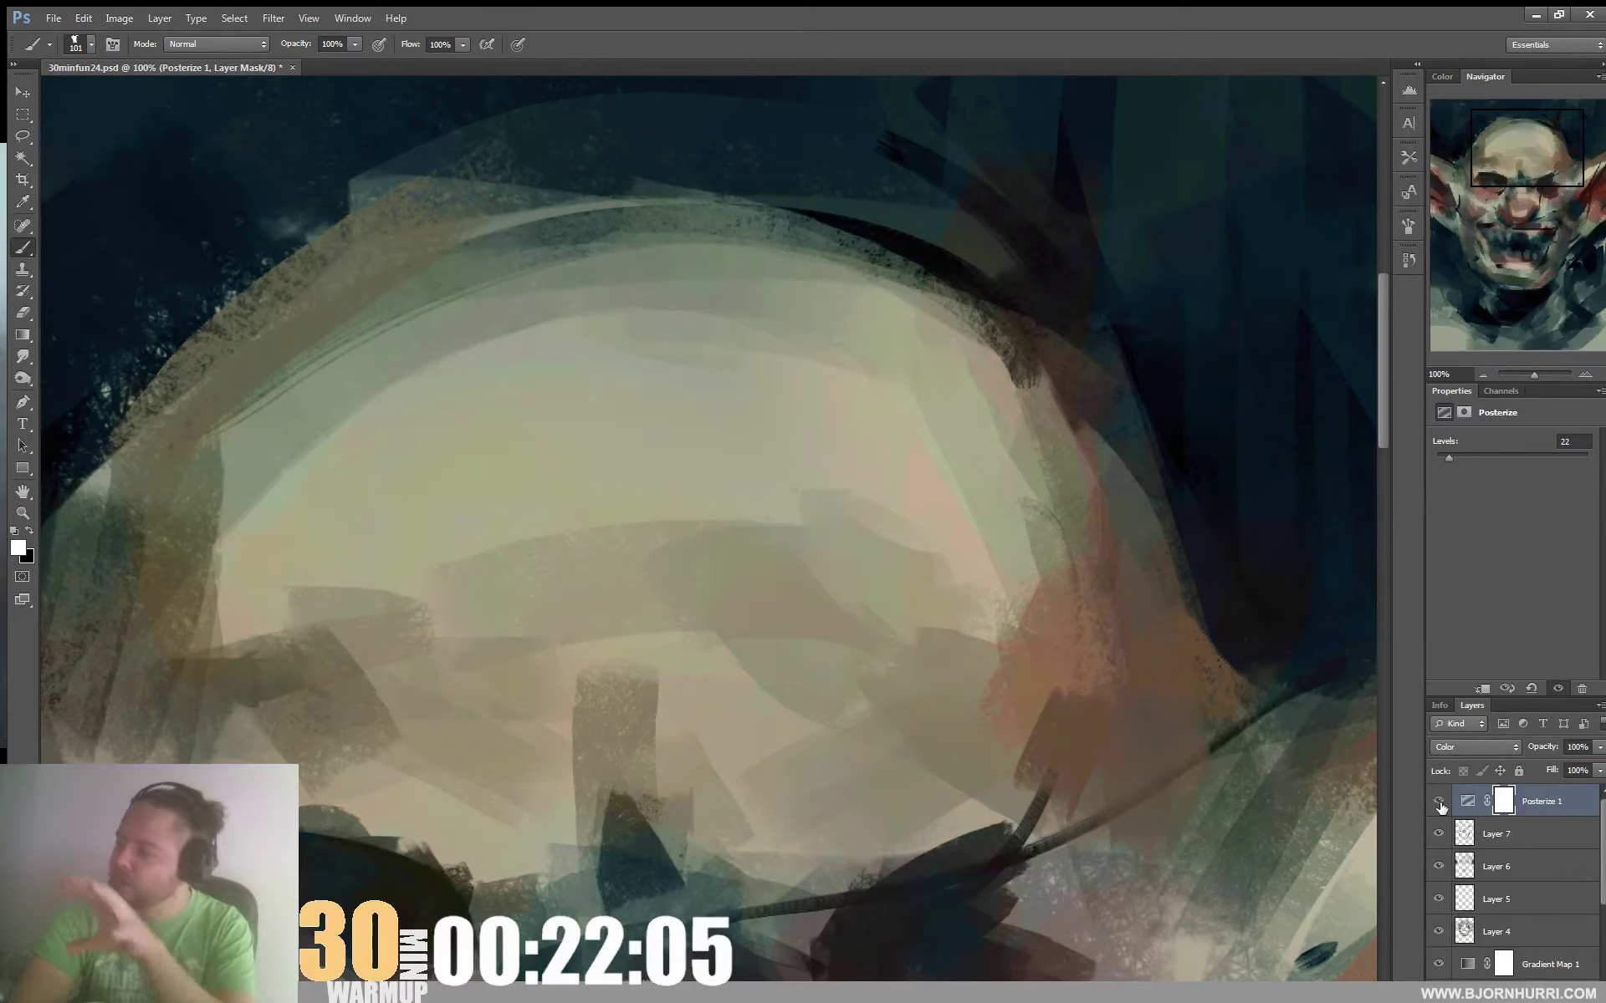
{"action": "left_click", "coordinate": [1438, 801]}
{"action": "left_click", "coordinate": [1439, 801]}
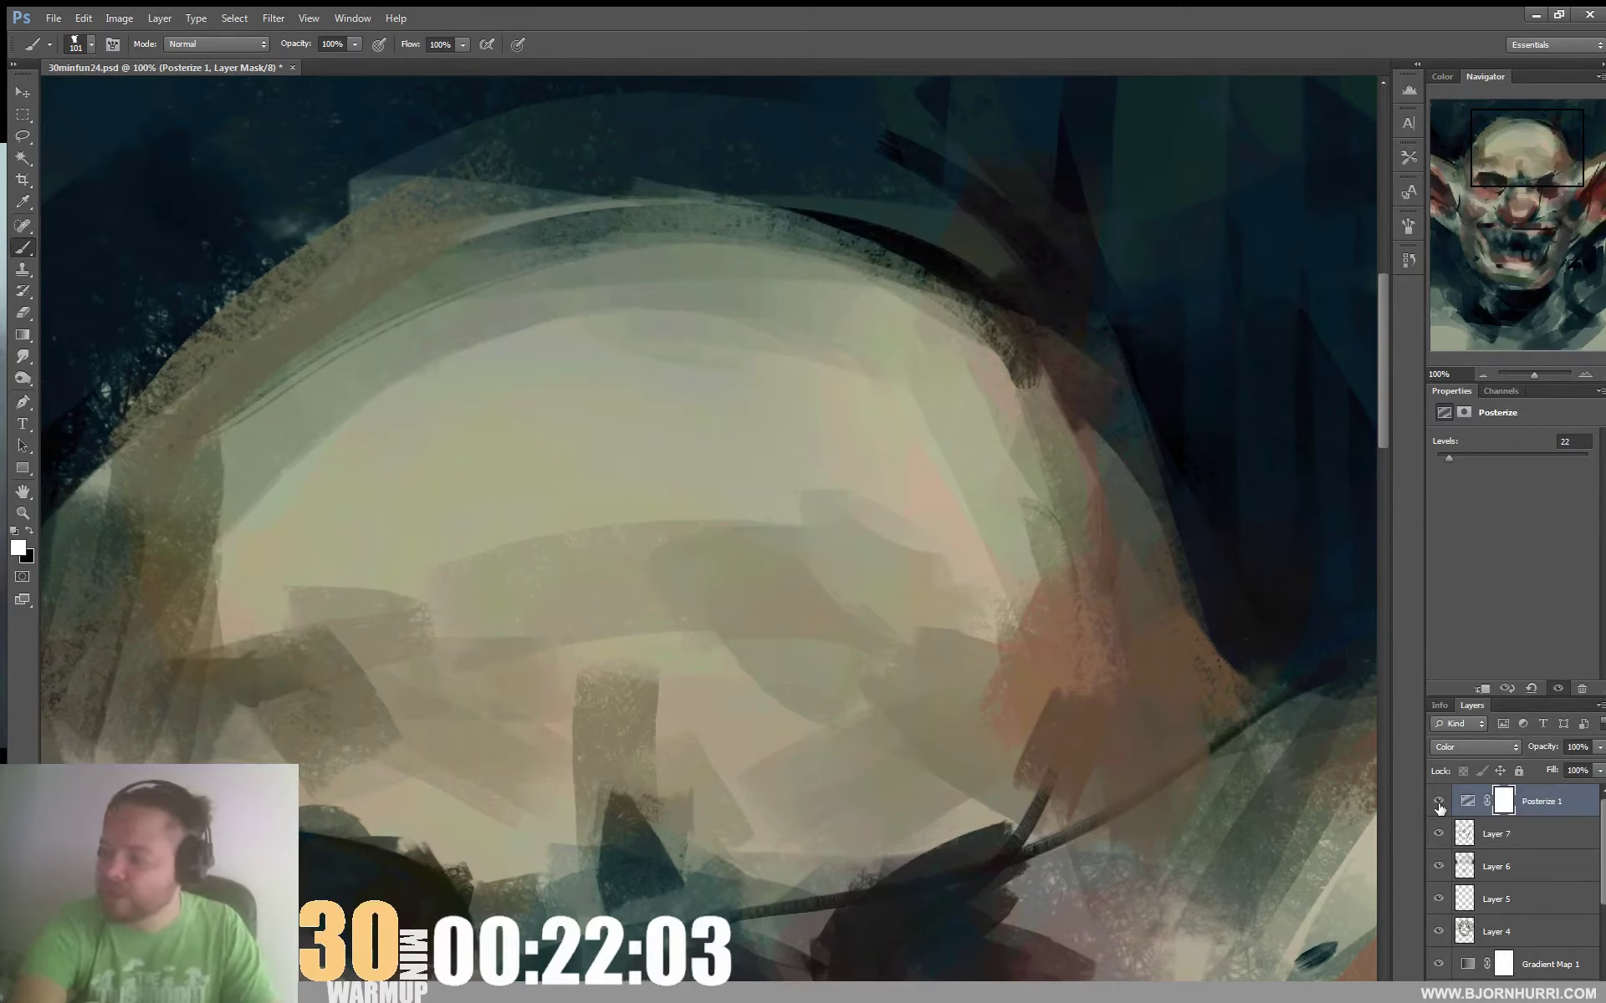
Add a new Normal-mode paint layer above the Posterize adjustment, keeping the whole face in view
{"action": "key", "text": "ctrl+minus"}
{"action": "key", "text": "ctrl+minus"}
{"action": "key", "text": "ctrl+minus"}
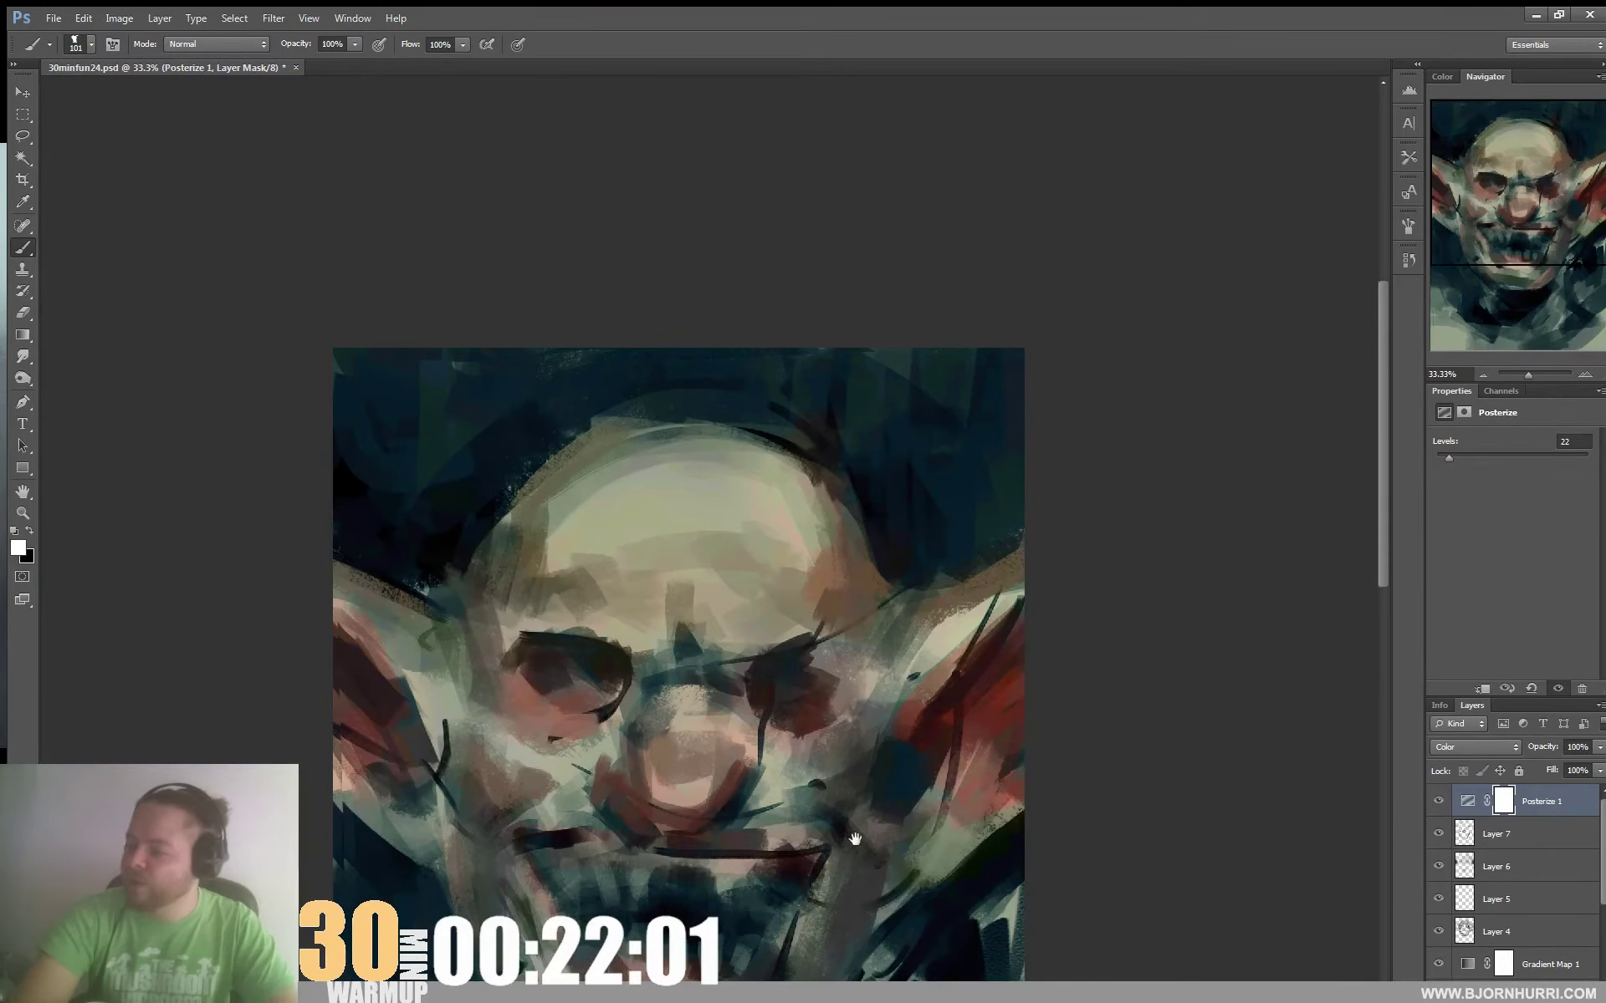
{"action": "left_click_drag", "start_coordinate": [855, 838], "coordinate": [907, 545]}
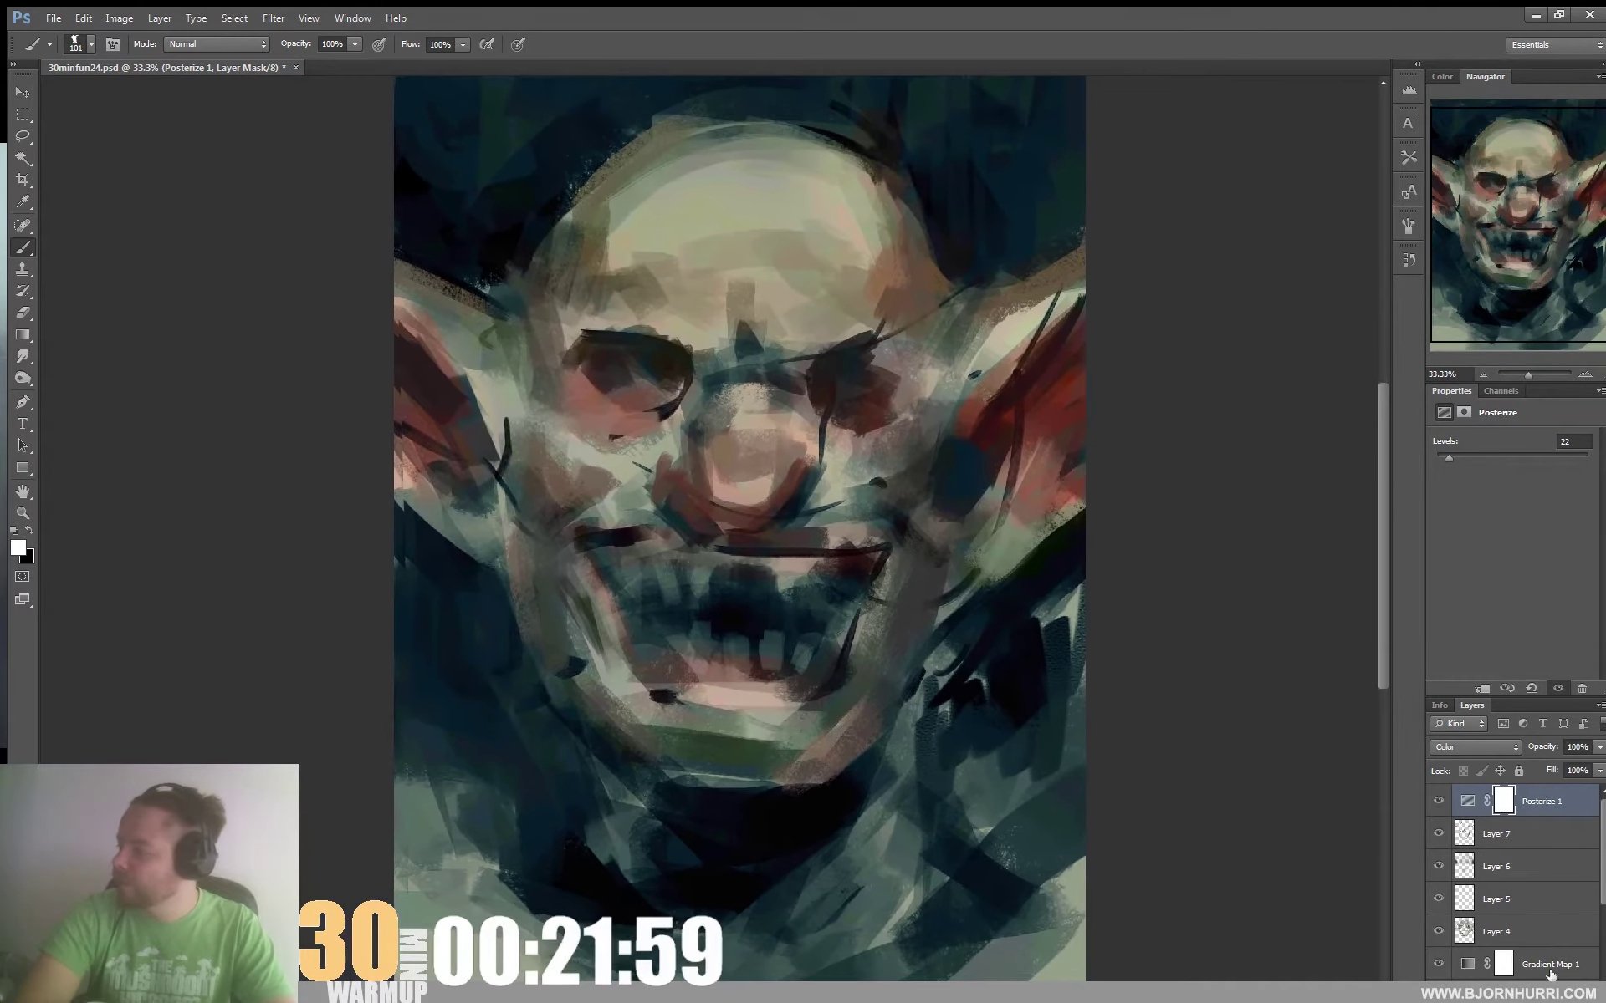
{"action": "key", "text": "ctrl+shift+alt+n"}
{"action": "key", "text": "x"}
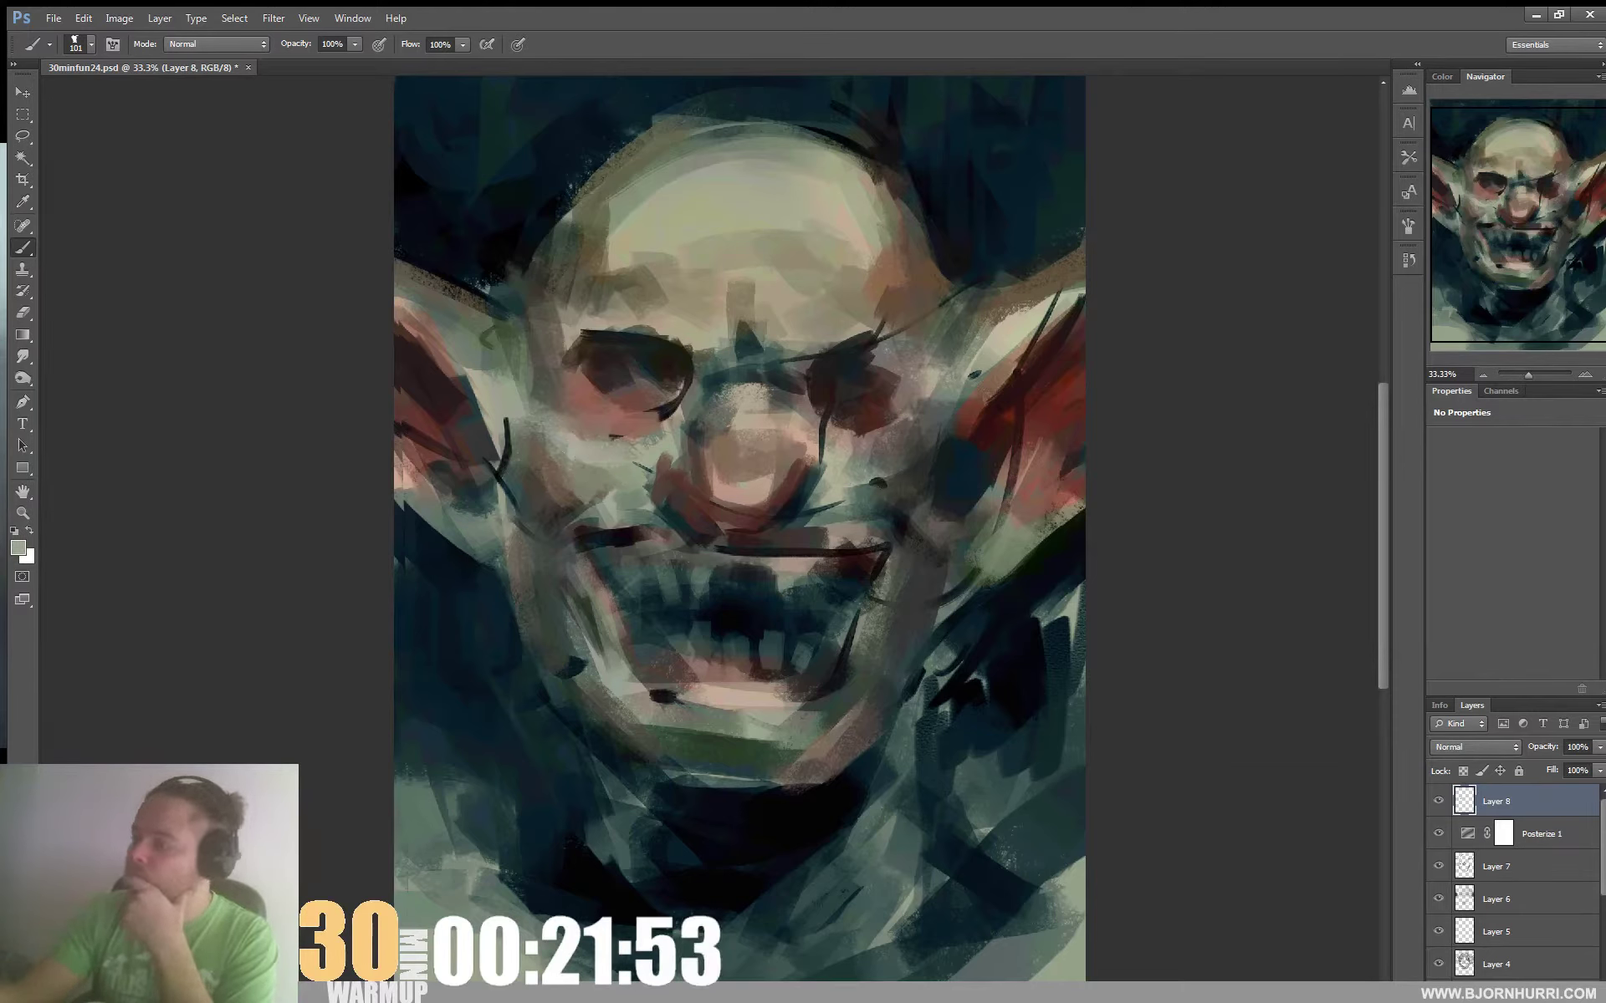
Reduce the brush to 29 px and paint sampled muted tones into the eye socket on the portrait's left
{"action": "right_click", "coordinate": [675, 414]}
{"action": "key", "text": "Return"}
{"action": "left_click", "coordinate": [584, 418], "text": "alt"}
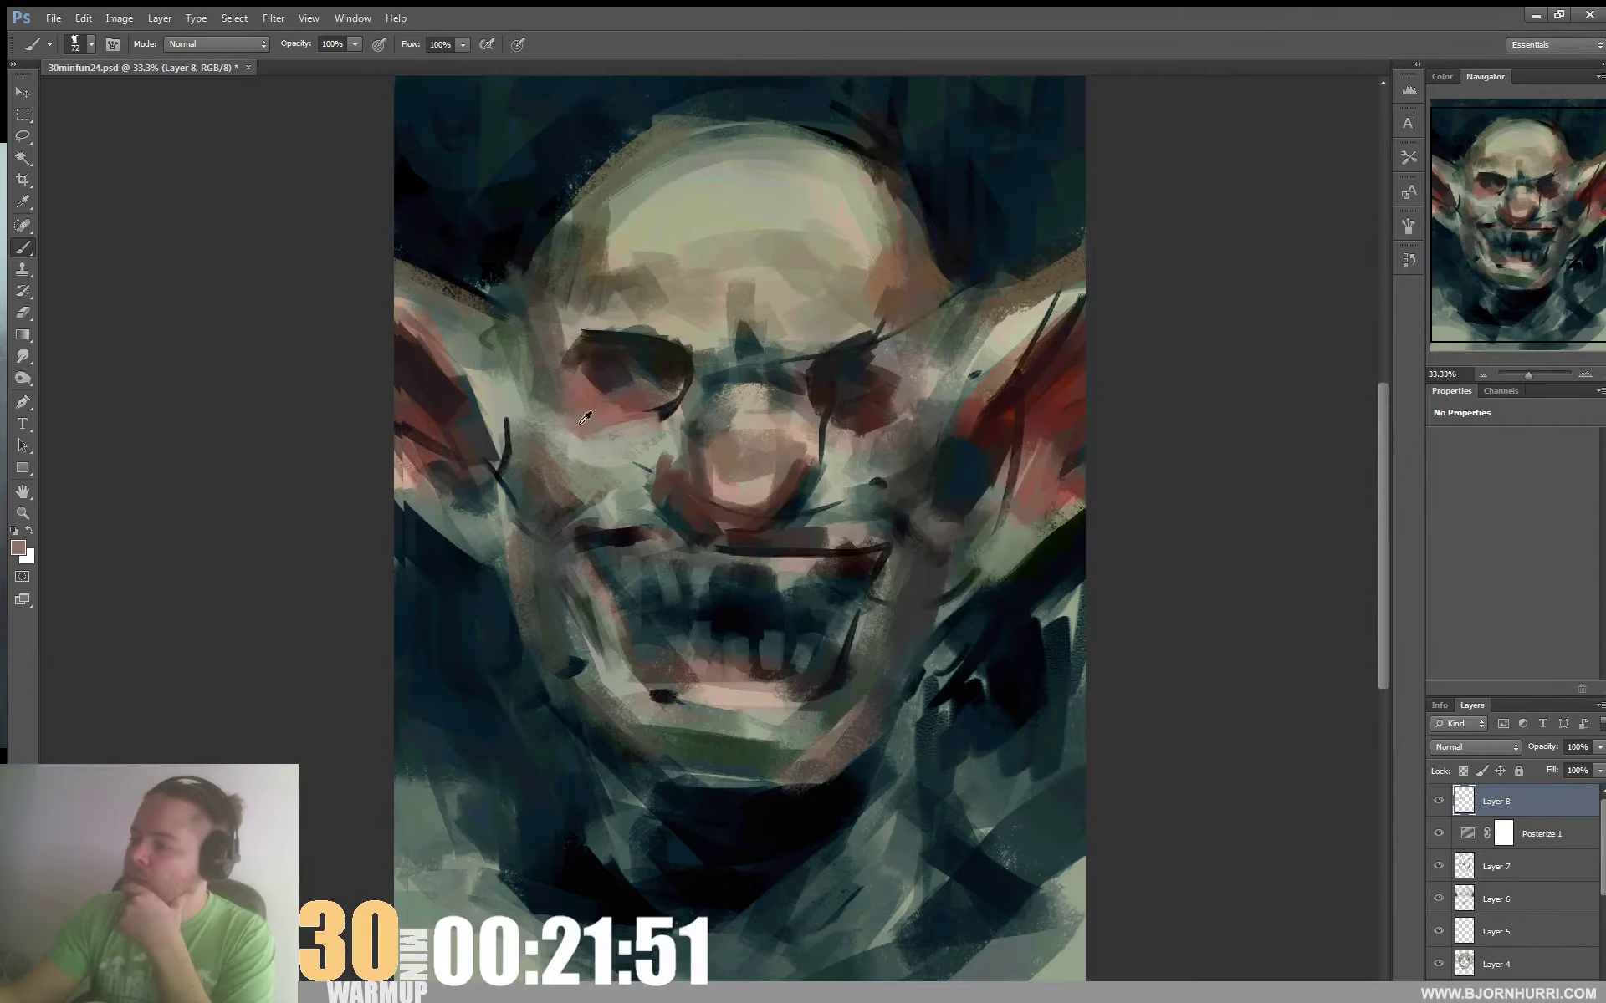
{"action": "right_click", "coordinate": [670, 397]}
{"action": "left_click_drag", "start_coordinate": [742, 434], "coordinate": [714, 434]}
{"action": "key", "text": "Return"}
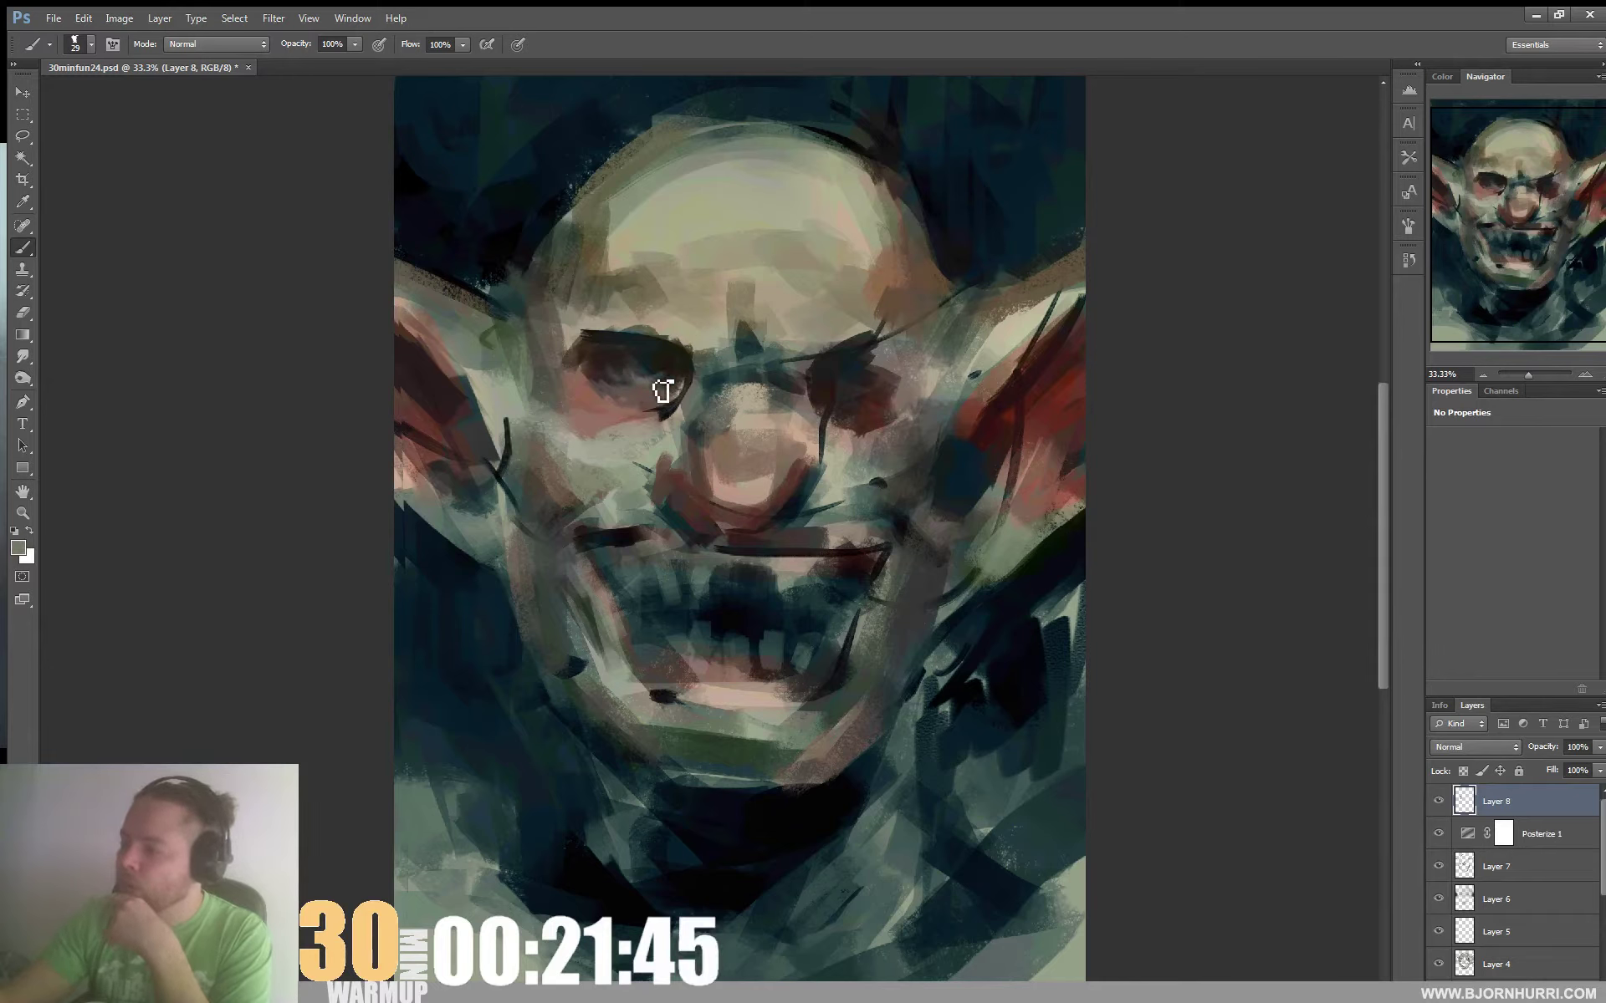
Paint sampled dark and purplish tones in and around the portrait's right eye
{"action": "left_click_drag", "start_coordinate": [856, 405], "coordinate": [900, 356]}
{"action": "left_click", "coordinate": [883, 379], "text": "alt"}
{"action": "left_click_drag", "start_coordinate": [1006, 400], "coordinate": [1011, 400]}
{"action": "mouse_move", "coordinate": [890, 351]}
{"action": "left_mouse_down"}
{"action": "mouse_move", "coordinate": [923, 363]}
{"action": "mouse_move", "coordinate": [916, 384]}
{"action": "mouse_move", "coordinate": [934, 364]}
{"action": "left_mouse_up"}
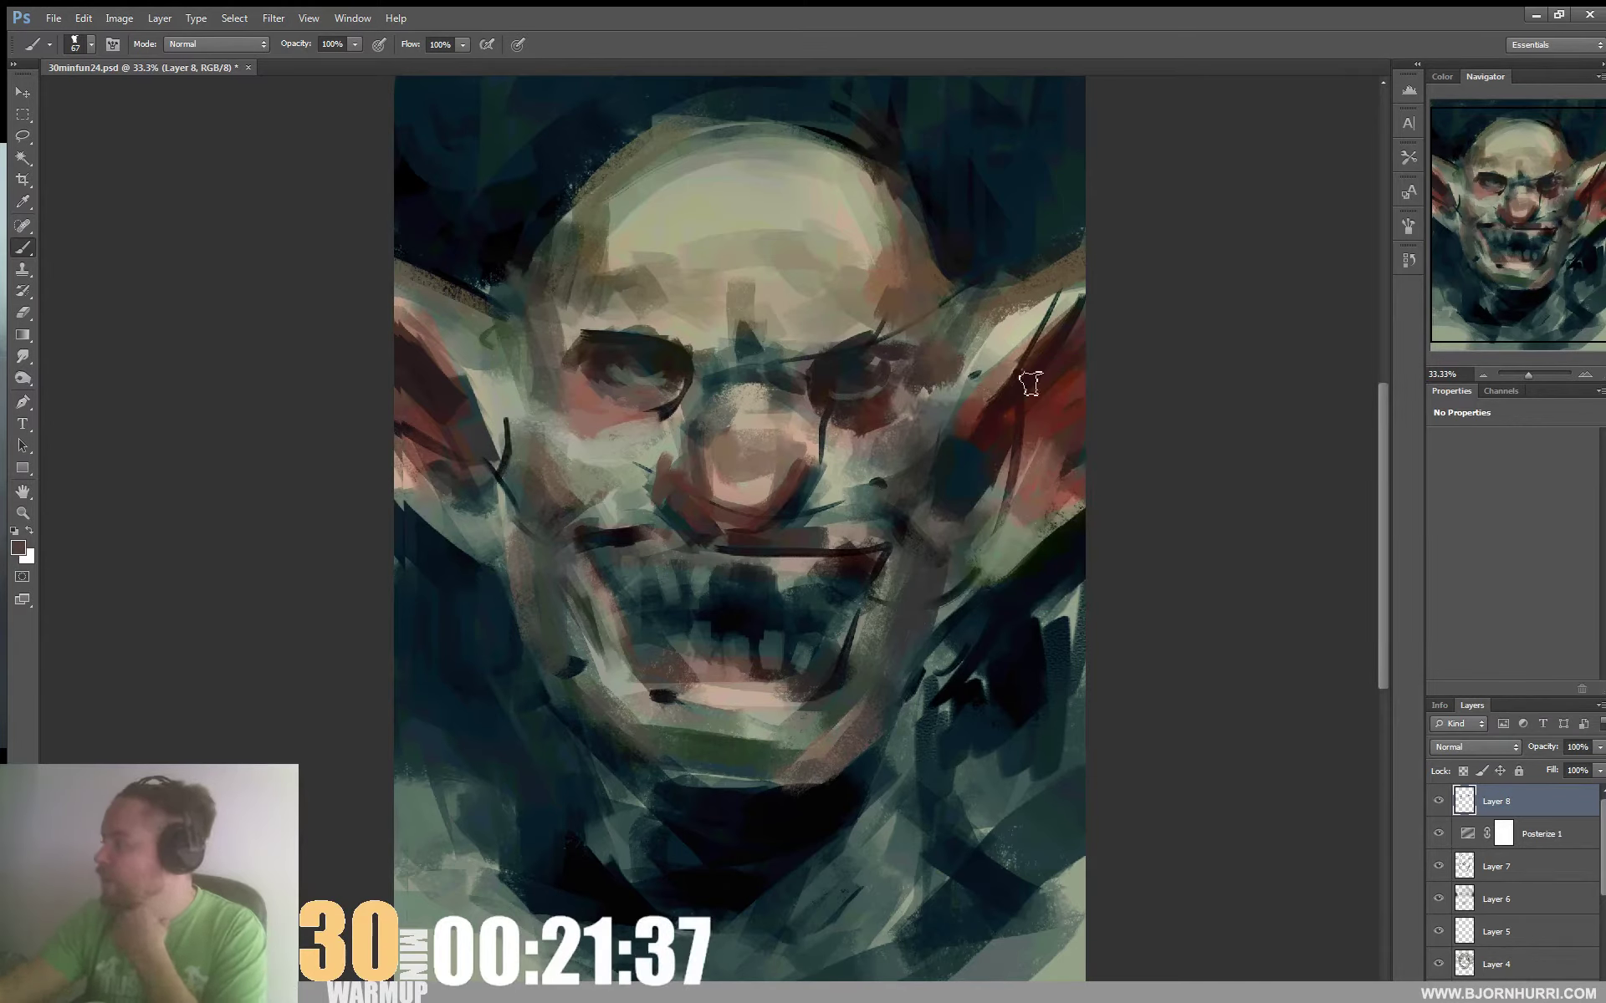
Sample pale tones from the right ear and paint them along its upper rim
{"action": "left_click", "coordinate": [986, 368], "text": "alt"}
{"action": "left_click", "coordinate": [1037, 327], "text": "alt"}
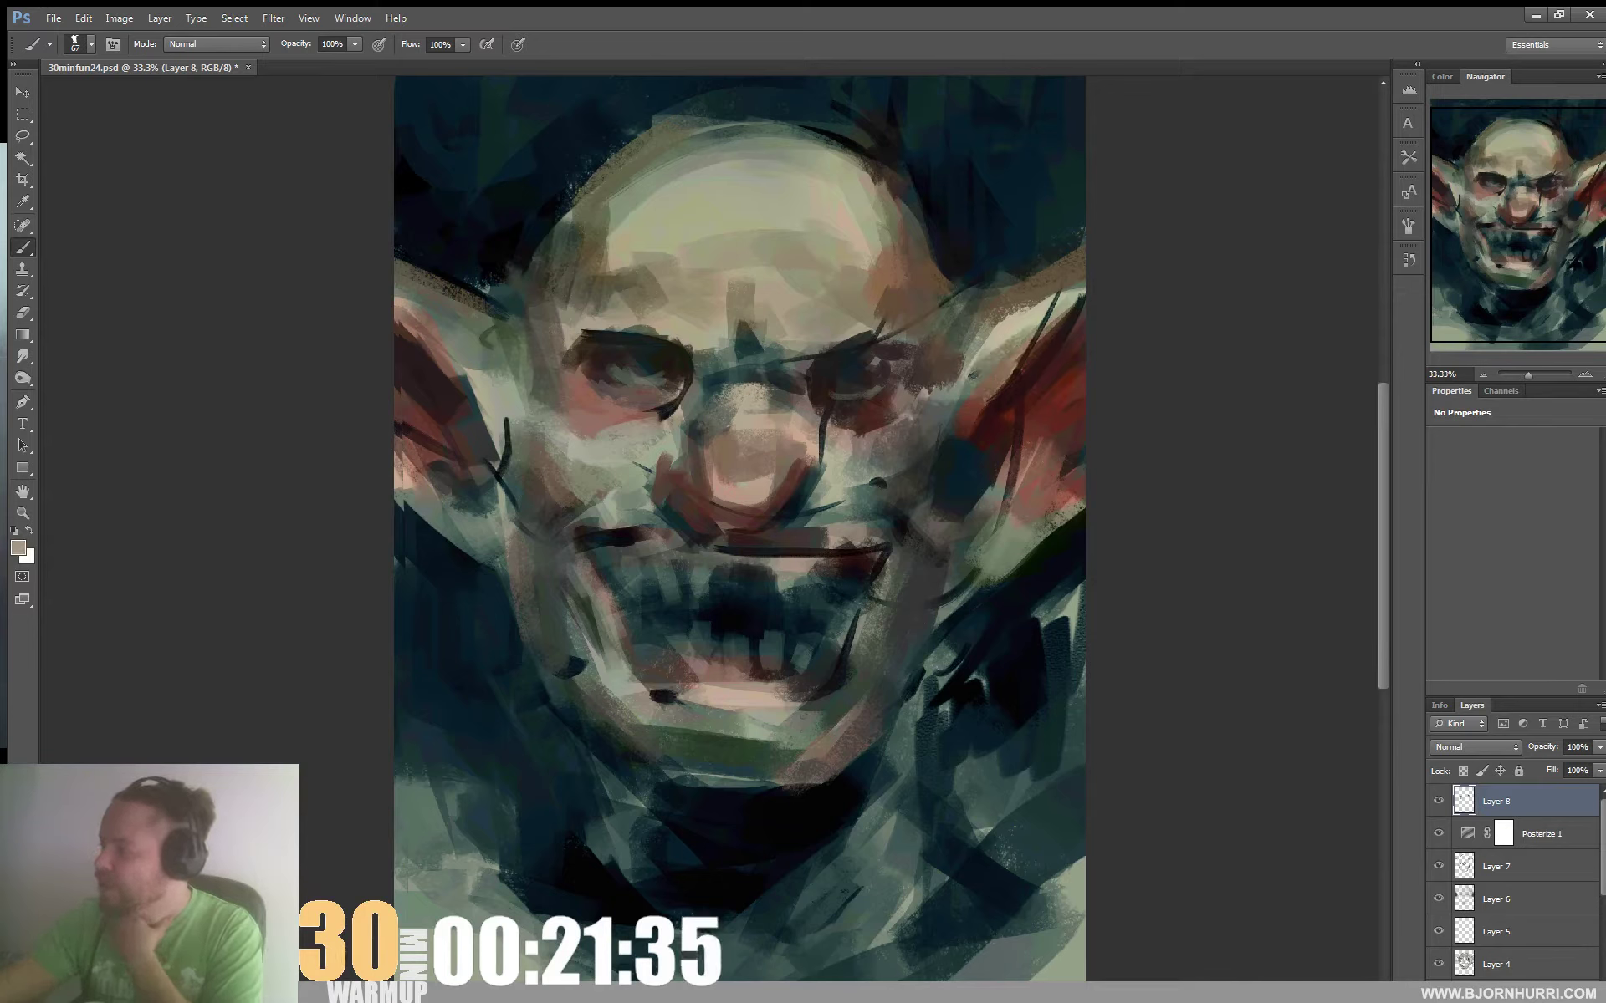
{"action": "mouse_move", "coordinate": [1067, 294]}
{"action": "left_mouse_down"}
{"action": "mouse_move", "coordinate": [1031, 348]}
{"action": "mouse_move", "coordinate": [1071, 280]}
{"action": "left_mouse_up"}
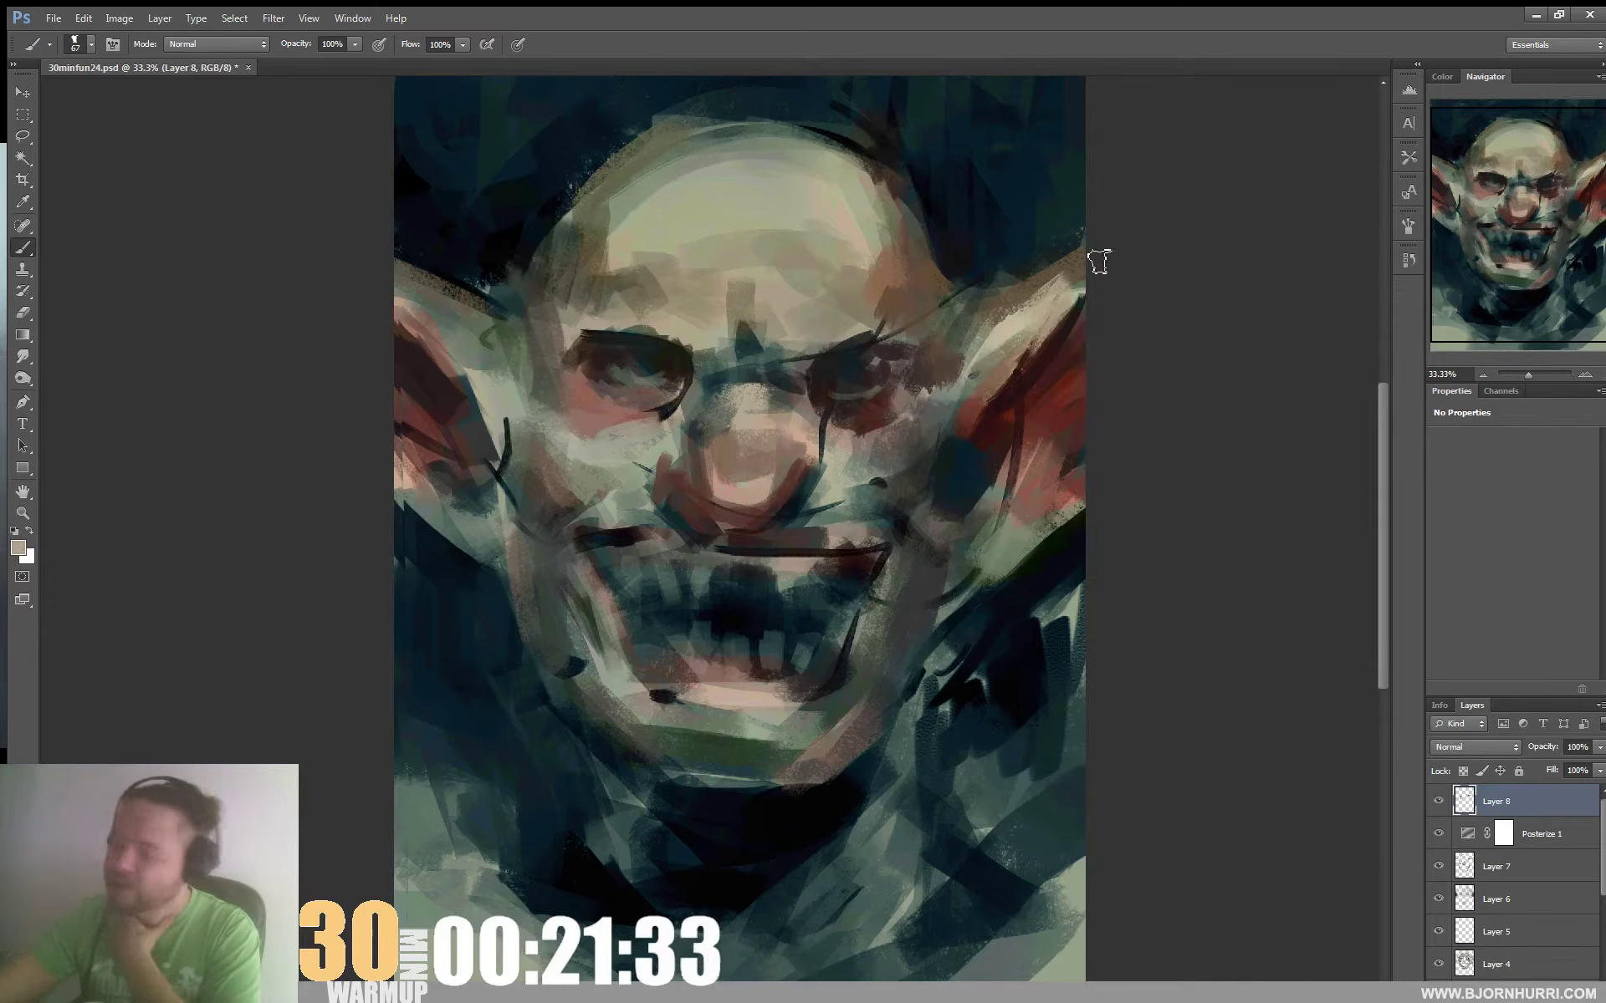
Paint sampled skin and background tones along the left ear's upper edge and the adjoining temple
{"action": "left_click_drag", "start_coordinate": [490, 378], "coordinate": [471, 333]}
{"action": "left_click", "coordinate": [519, 314], "text": "alt"}
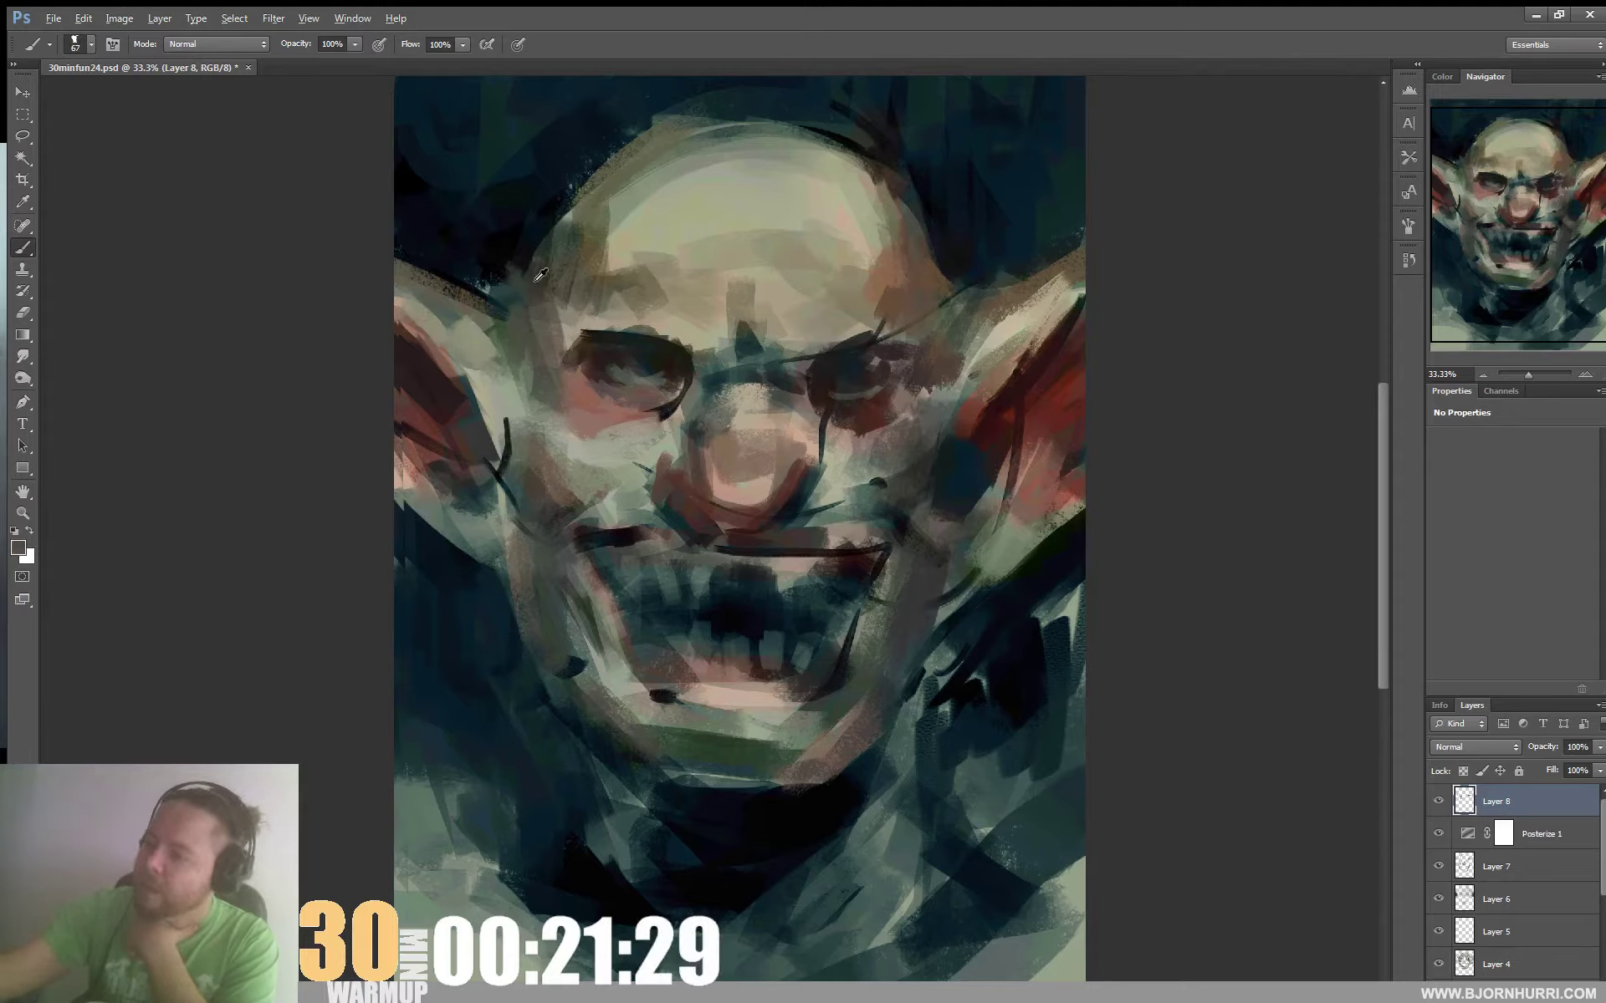
{"action": "left_click", "coordinate": [536, 281], "text": "alt"}
{"action": "left_click_drag", "start_coordinate": [535, 281], "coordinate": [541, 335]}
{"action": "left_click", "coordinate": [516, 294], "text": "alt"}
{"action": "mouse_move", "coordinate": [535, 250]}
{"action": "left_mouse_down"}
{"action": "mouse_move", "coordinate": [517, 292]}
{"action": "mouse_move", "coordinate": [481, 283]}
{"action": "left_mouse_up"}
{"action": "left_click", "coordinate": [525, 237], "text": "alt"}
Darken the background beneath both ears with sampled near-black tones, enlarging the brush to 180 px
{"action": "mouse_move", "coordinate": [416, 673]}
{"action": "left_mouse_down"}
{"action": "mouse_move", "coordinate": [406, 507]}
{"action": "mouse_move", "coordinate": [434, 590]}
{"action": "mouse_move", "coordinate": [394, 514]}
{"action": "mouse_move", "coordinate": [433, 633]}
{"action": "left_mouse_up"}
{"action": "left_click", "coordinate": [432, 600], "text": "alt"}
{"action": "right_click", "coordinate": [485, 679]}
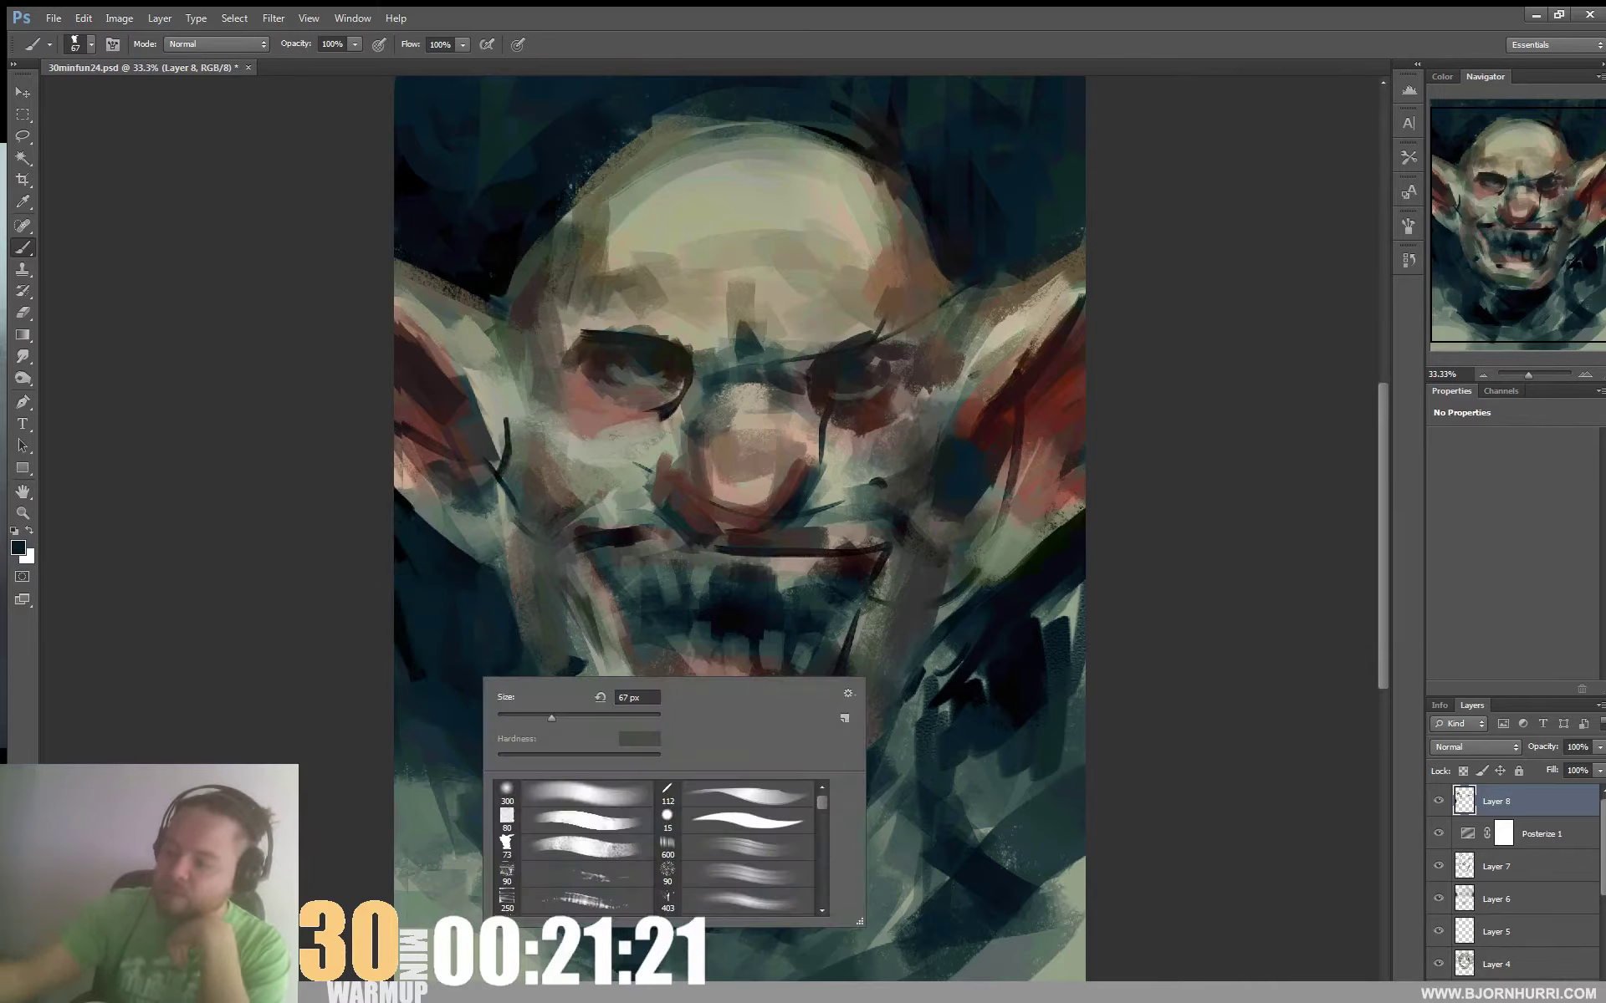
{"action": "left_click_drag", "start_coordinate": [604, 717], "coordinate": [608, 718]}
{"action": "left_click", "coordinate": [399, 592]}
{"action": "mouse_move", "coordinate": [416, 617]}
{"action": "left_mouse_down"}
{"action": "mouse_move", "coordinate": [409, 683]}
{"action": "mouse_move", "coordinate": [462, 620]}
{"action": "mouse_move", "coordinate": [397, 696]}
{"action": "mouse_move", "coordinate": [441, 753]}
{"action": "mouse_move", "coordinate": [425, 807]}
{"action": "left_mouse_up"}
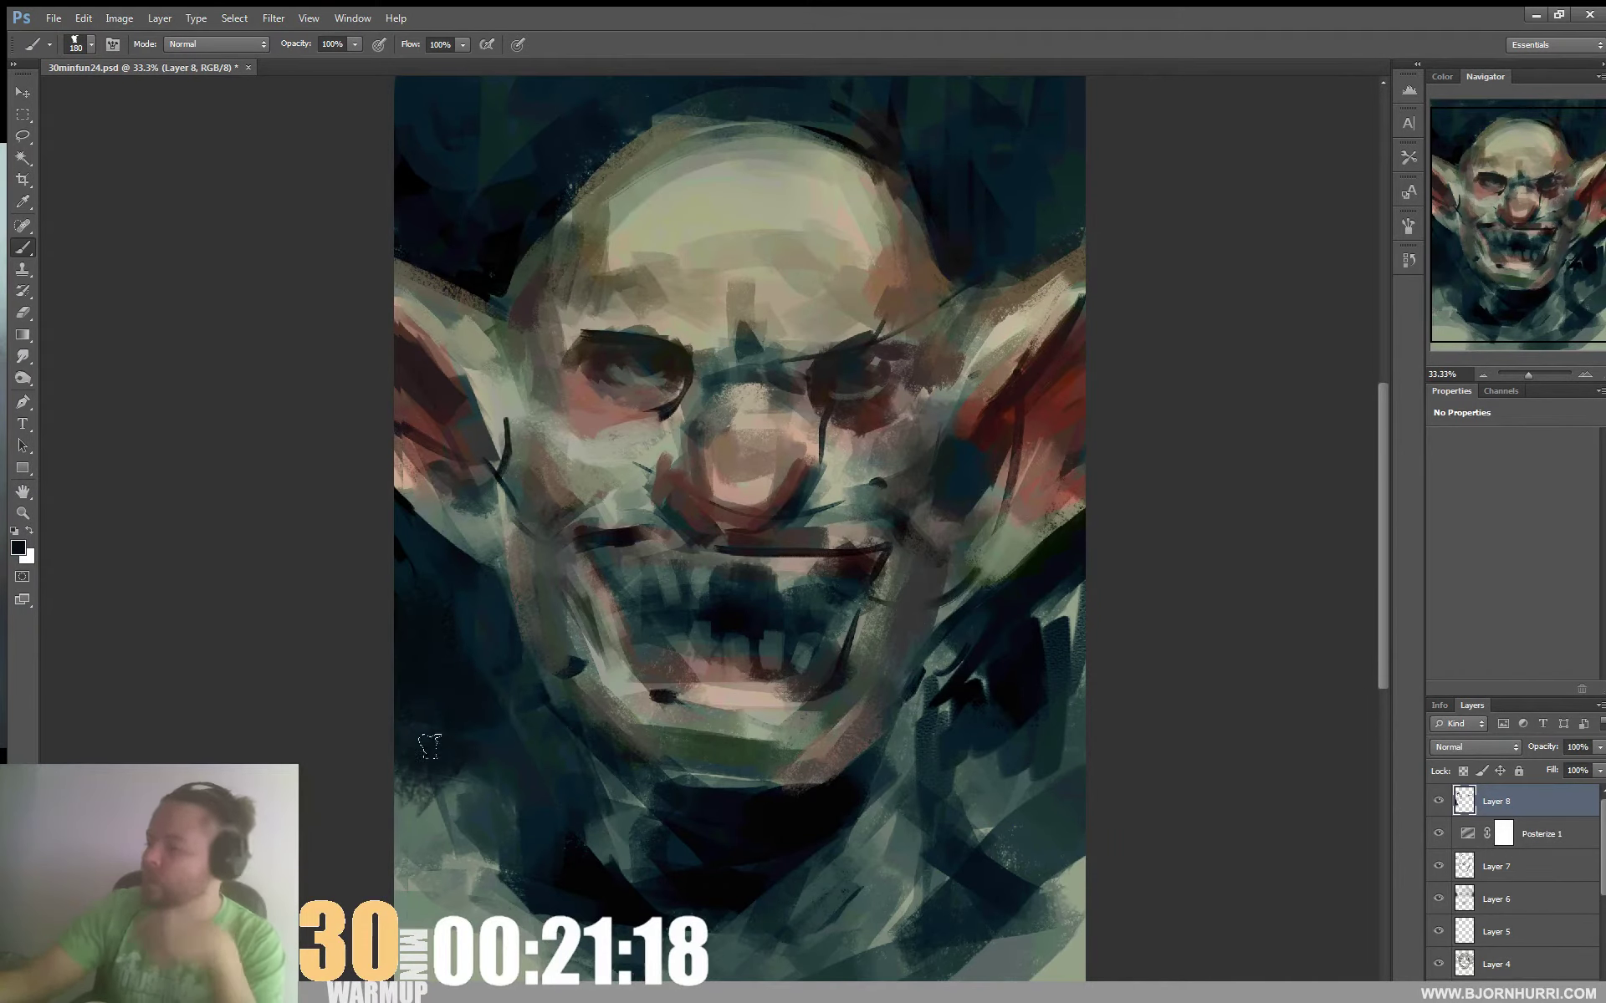
{"action": "mouse_move", "coordinate": [940, 592]}
{"action": "left_mouse_down"}
{"action": "mouse_move", "coordinate": [917, 505]}
{"action": "mouse_move", "coordinate": [951, 452]}
{"action": "left_mouse_up"}
{"action": "mouse_move", "coordinate": [973, 612]}
{"action": "left_mouse_down"}
{"action": "mouse_move", "coordinate": [1032, 447]}
{"action": "mouse_move", "coordinate": [945, 515]}
{"action": "mouse_move", "coordinate": [924, 468]}
{"action": "mouse_move", "coordinate": [920, 574]}
{"action": "left_mouse_up"}
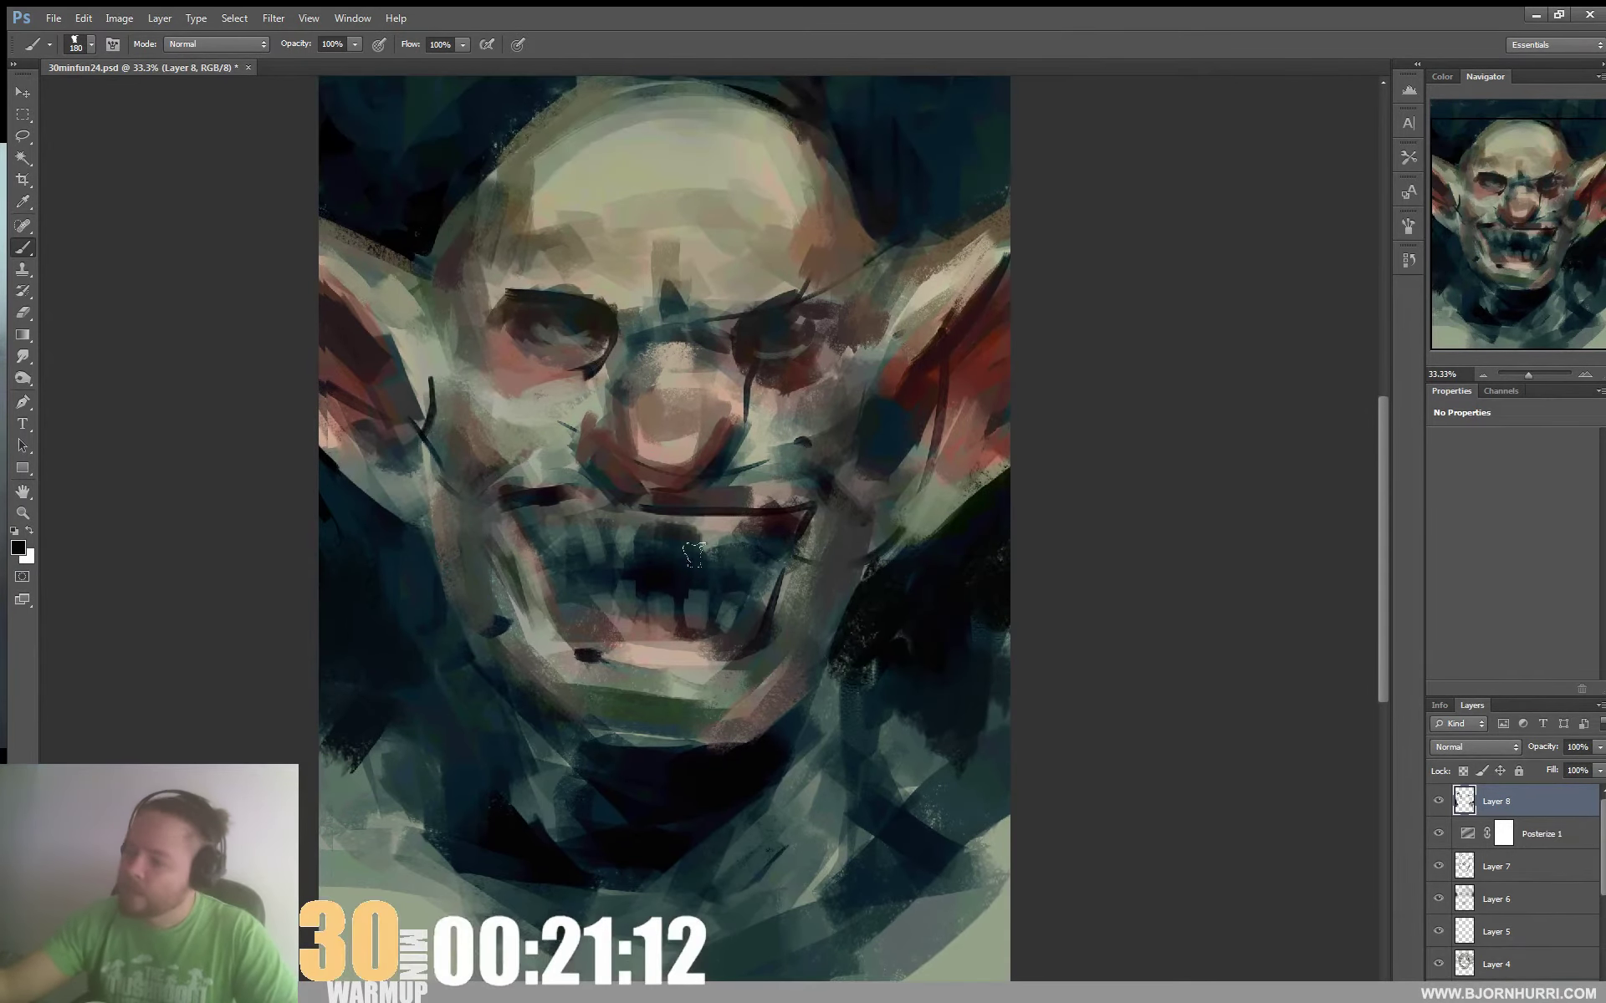
Reduce the brush to 59 px and paint the lower lip's contour with a dark red sampled beside the nose
{"action": "right_click", "coordinate": [580, 620]}
{"action": "left_click", "coordinate": [600, 659]}
{"action": "left_click", "coordinate": [620, 462], "text": "alt"}
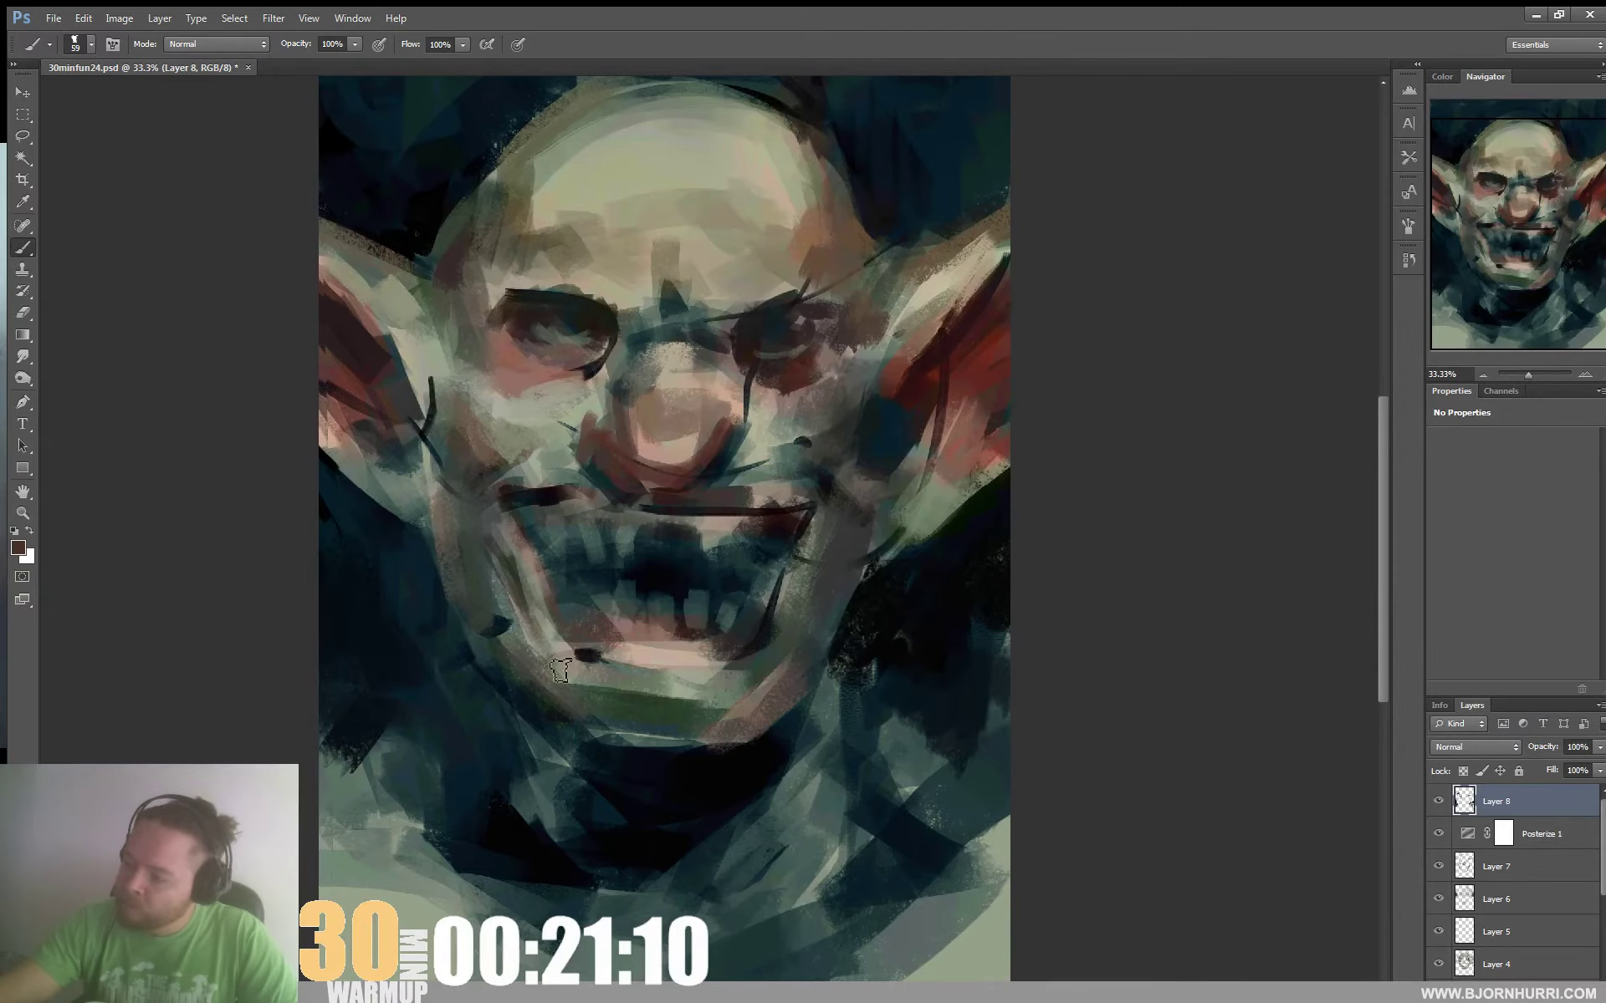
{"action": "left_click_drag", "start_coordinate": [751, 588], "coordinate": [797, 465]}
{"action": "mouse_move", "coordinate": [630, 552]}
{"action": "left_mouse_down"}
{"action": "mouse_move", "coordinate": [753, 561]}
{"action": "mouse_move", "coordinate": [606, 537]}
{"action": "mouse_move", "coordinate": [769, 542]}
{"action": "left_mouse_up"}
{"action": "left_click", "coordinate": [684, 557], "text": "alt"}
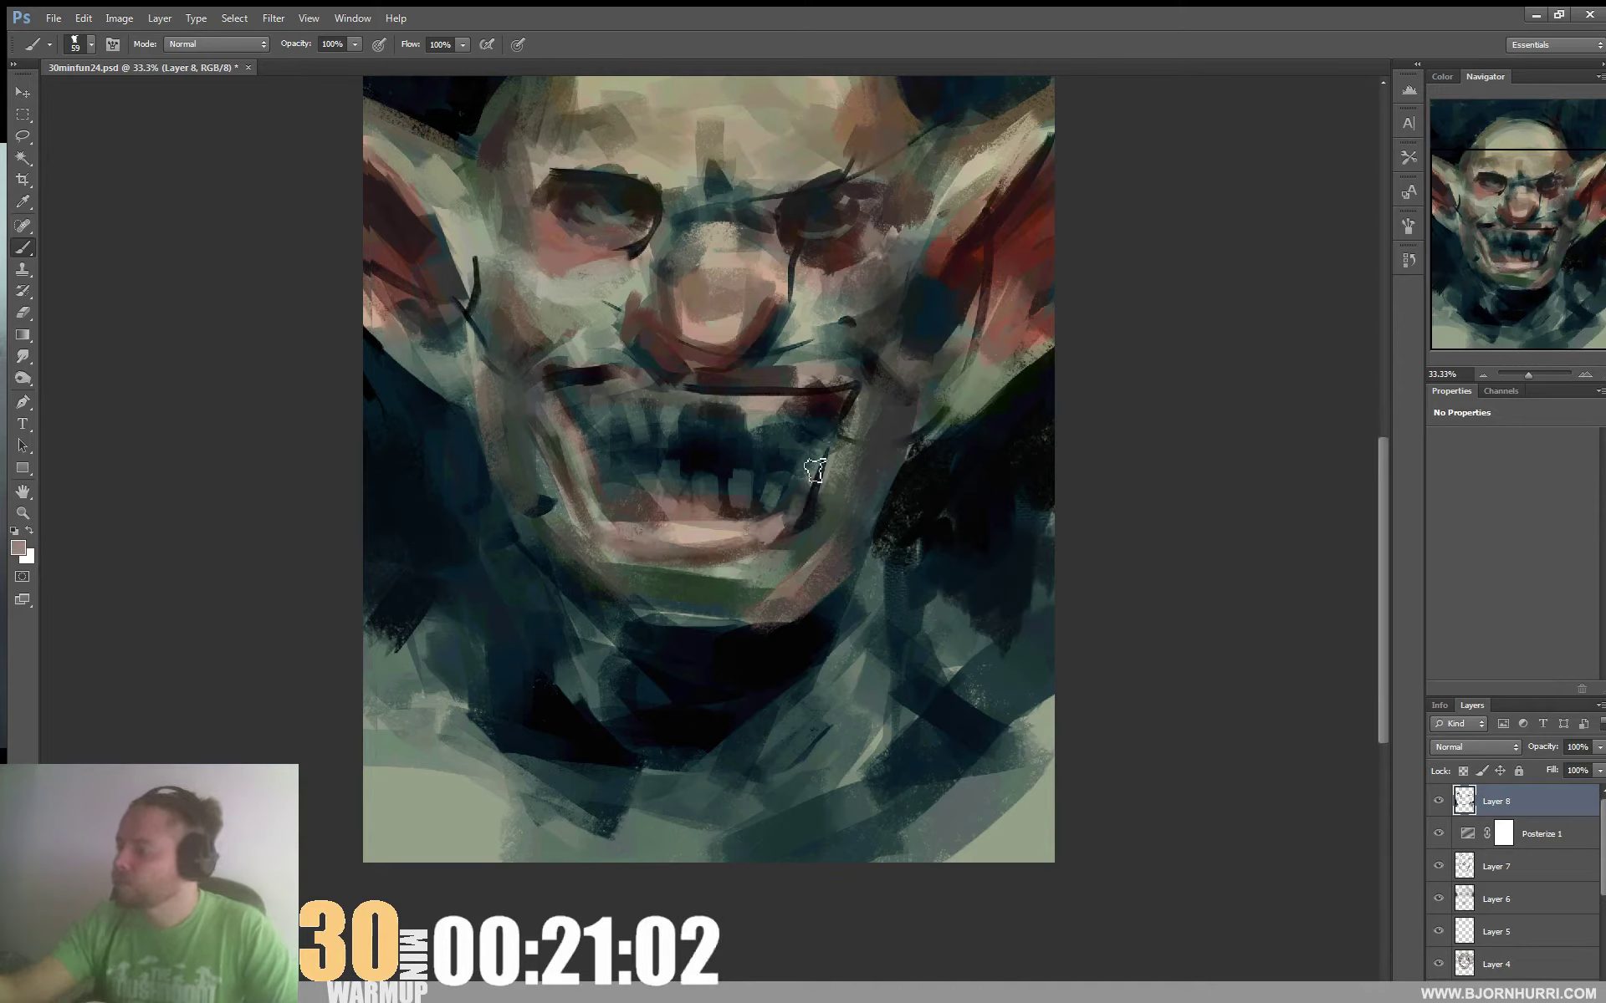
Paint the right edge of the lower lip with reddish tones sampled from the ear and mouth
{"action": "left_click", "coordinate": [983, 243], "text": "alt"}
{"action": "left_click", "coordinate": [840, 454], "text": "alt"}
{"action": "left_click_drag", "start_coordinate": [838, 448], "coordinate": [797, 524]}
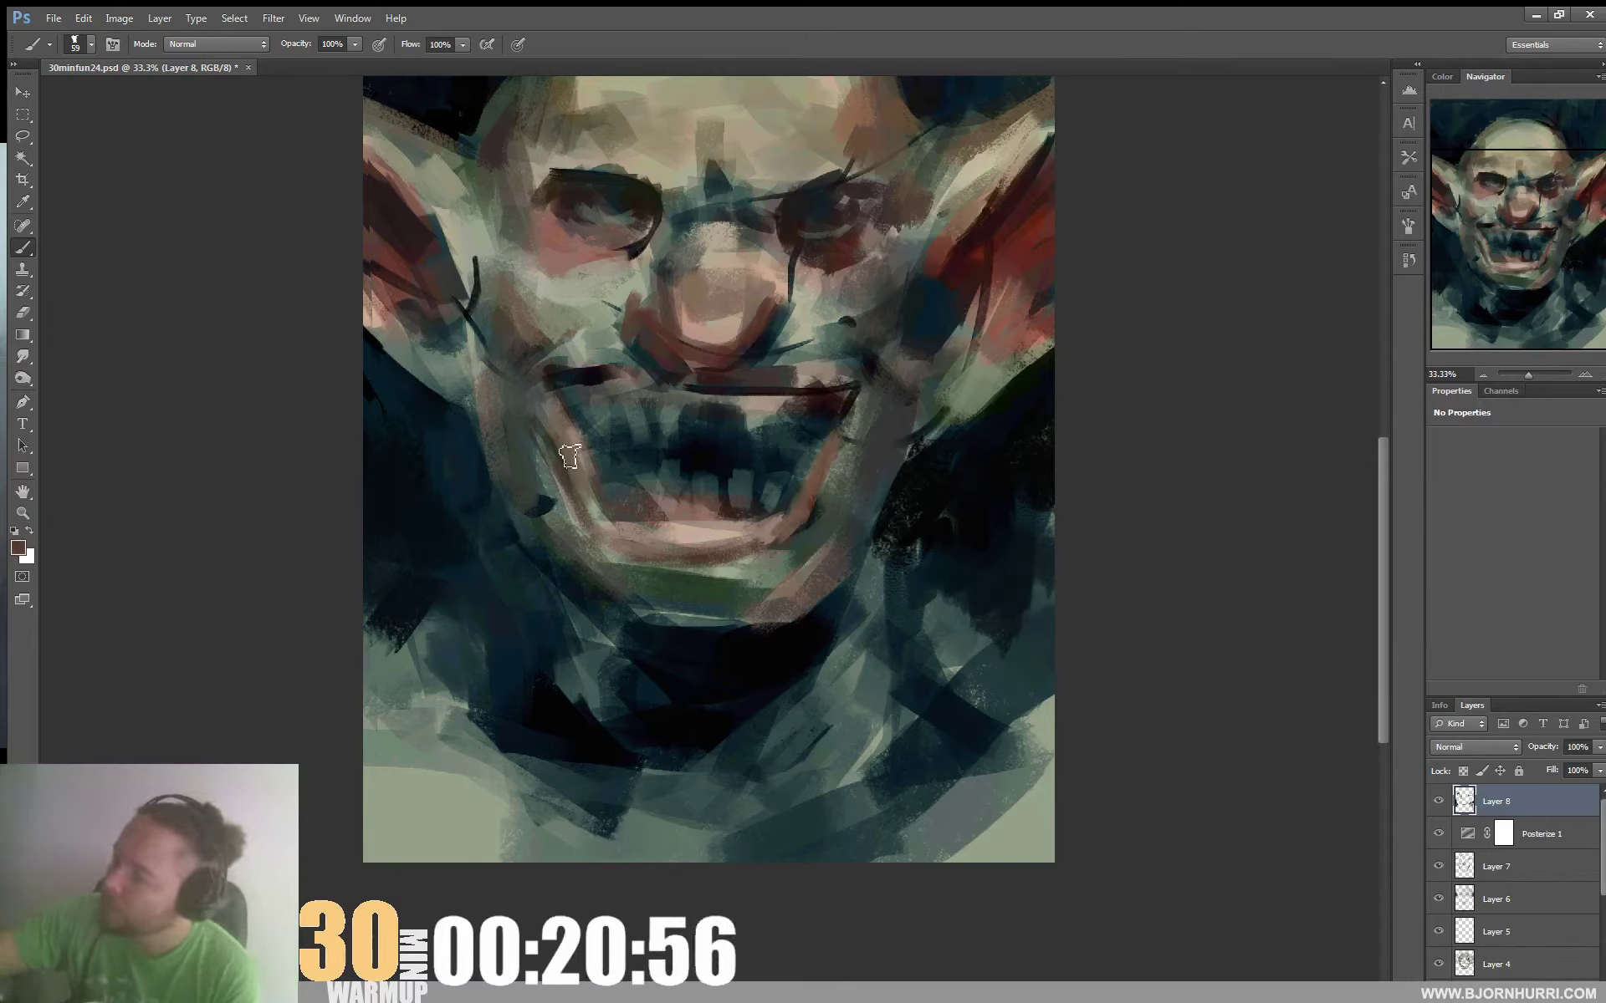
Separate the upper teeth on the mouth's left side with sampled dark tones and a 34 px brush
{"action": "left_click", "coordinate": [592, 366], "text": "alt"}
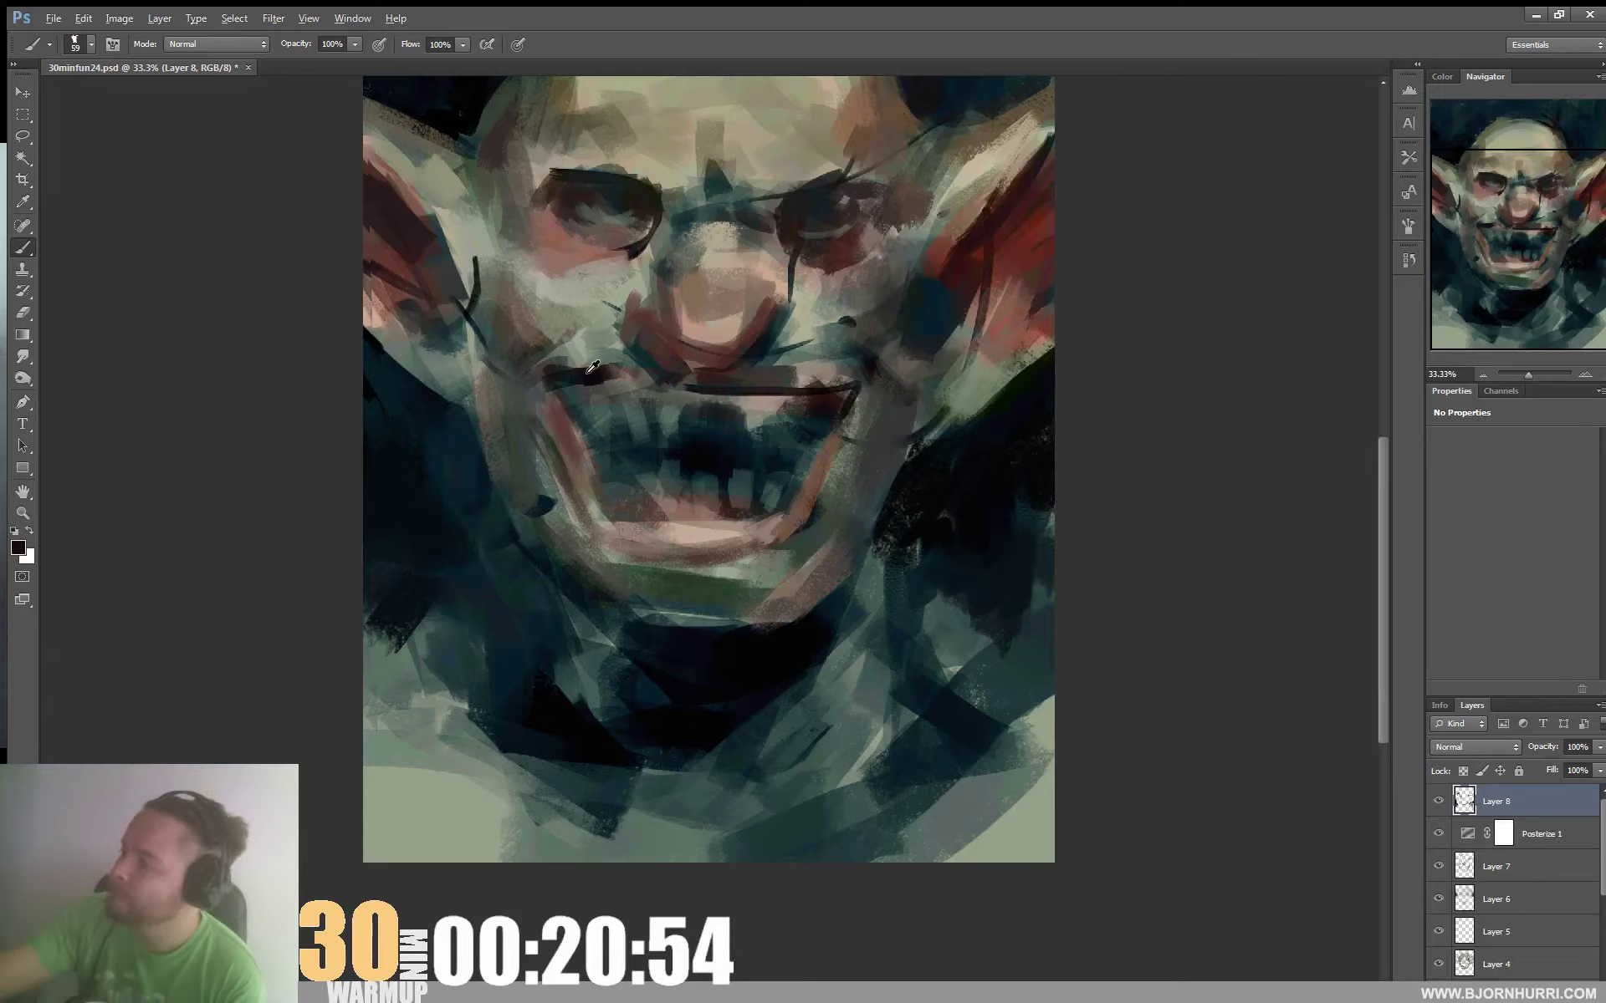
{"action": "right_click", "coordinate": [647, 456]}
{"action": "left_click_drag", "start_coordinate": [710, 498], "coordinate": [691, 498]}
{"action": "left_click_drag", "start_coordinate": [569, 406], "coordinate": [597, 450]}
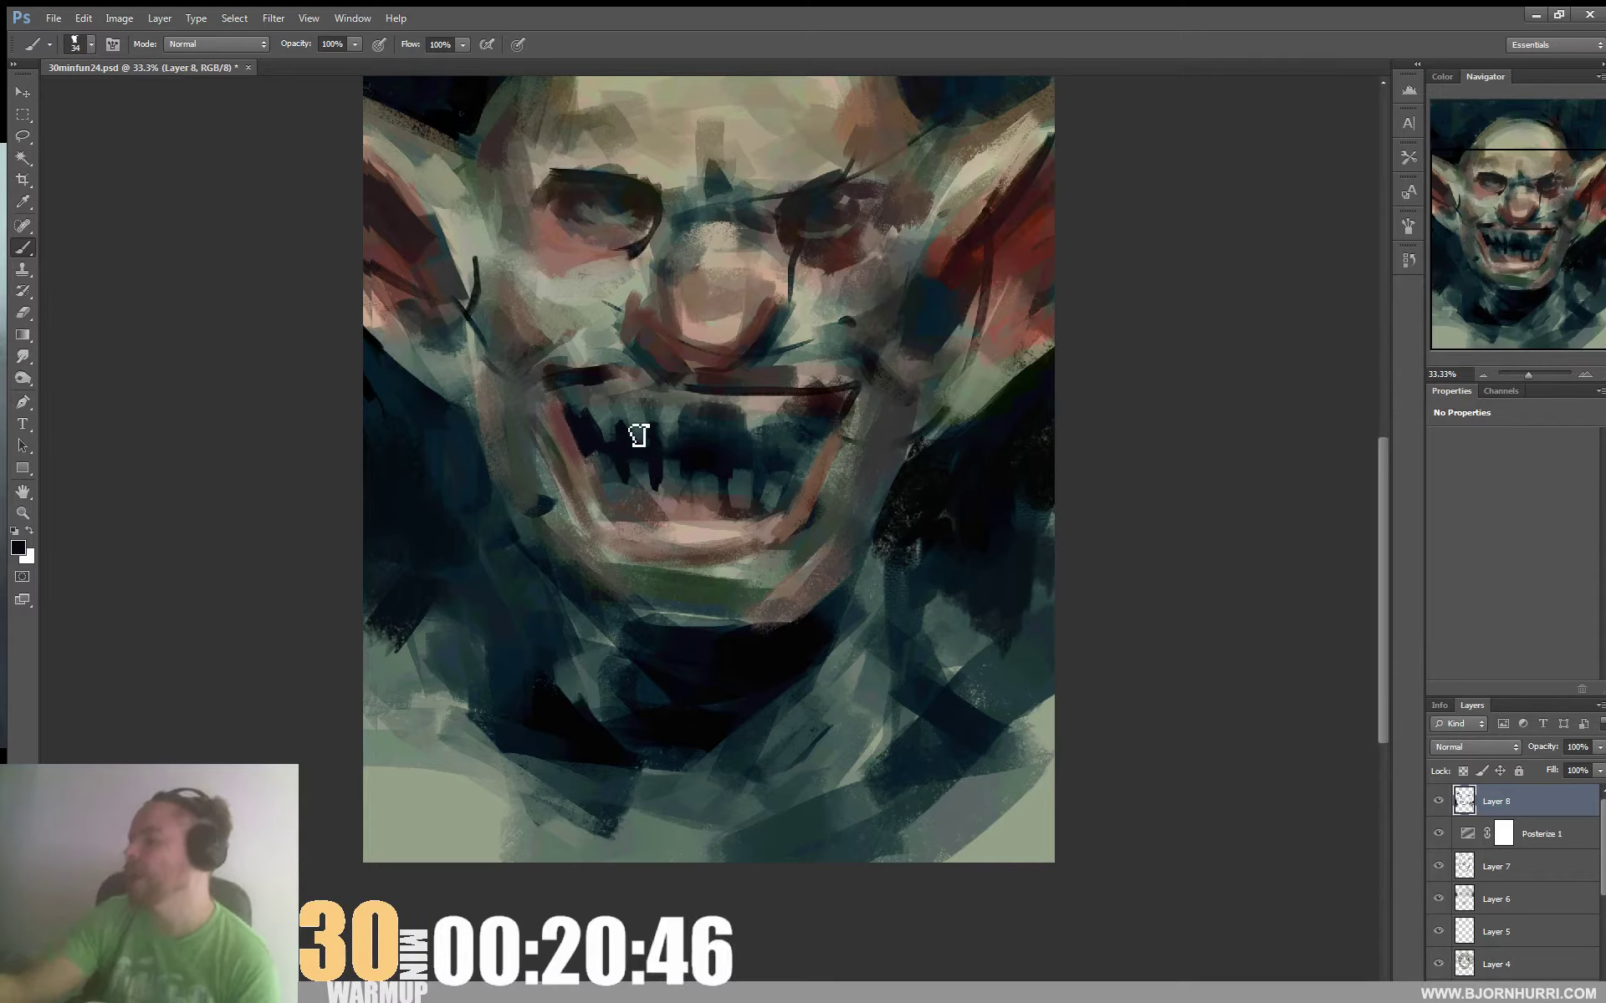
{"action": "left_click", "coordinate": [644, 474], "text": "alt"}
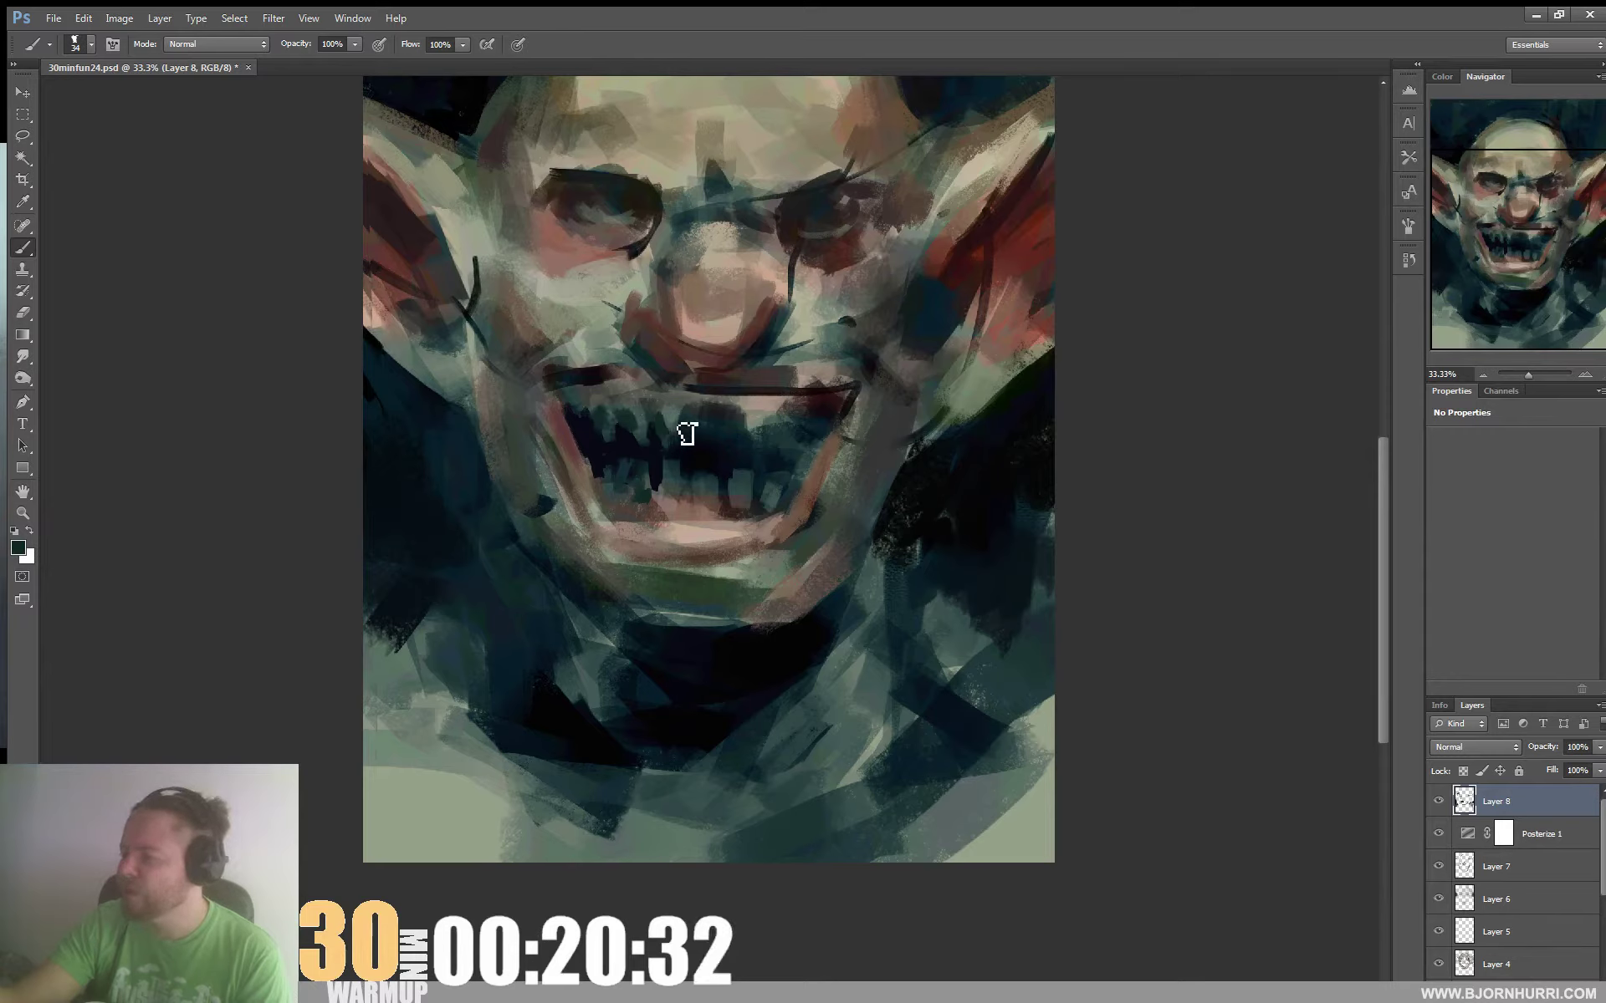
{"action": "left_click", "coordinate": [636, 419], "text": "alt"}
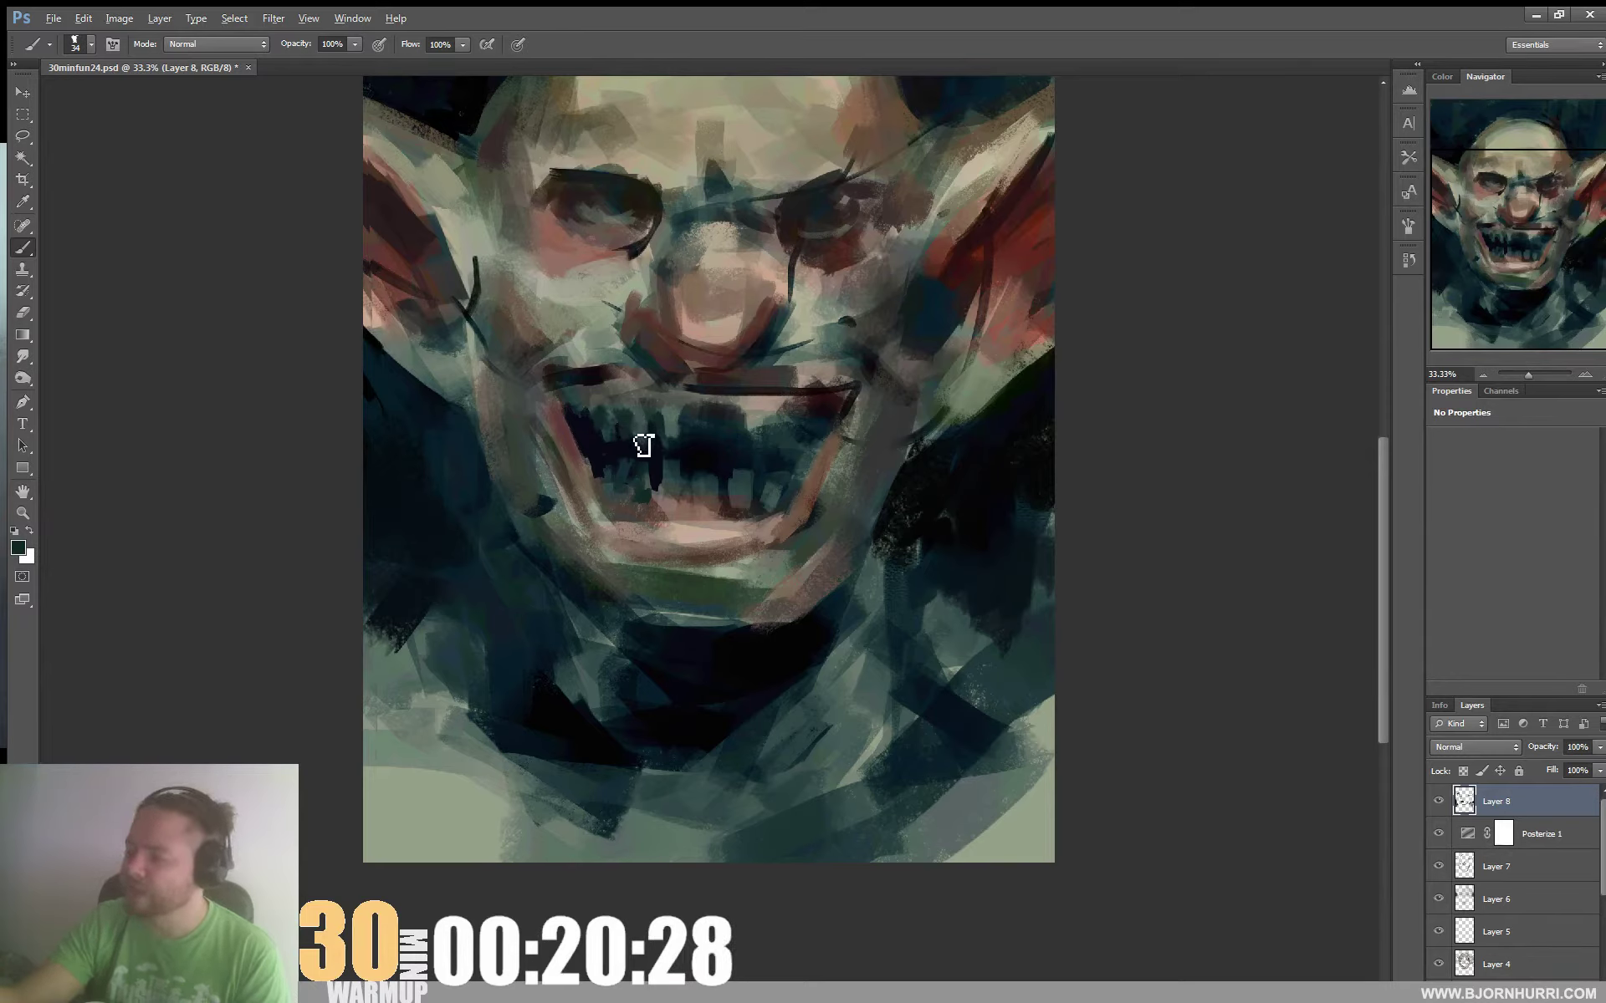
Paint dark red gums along the upper and lower teeth and deepen the dark gaps with sampled near-black
{"action": "left_click", "coordinate": [652, 446], "text": "alt"}
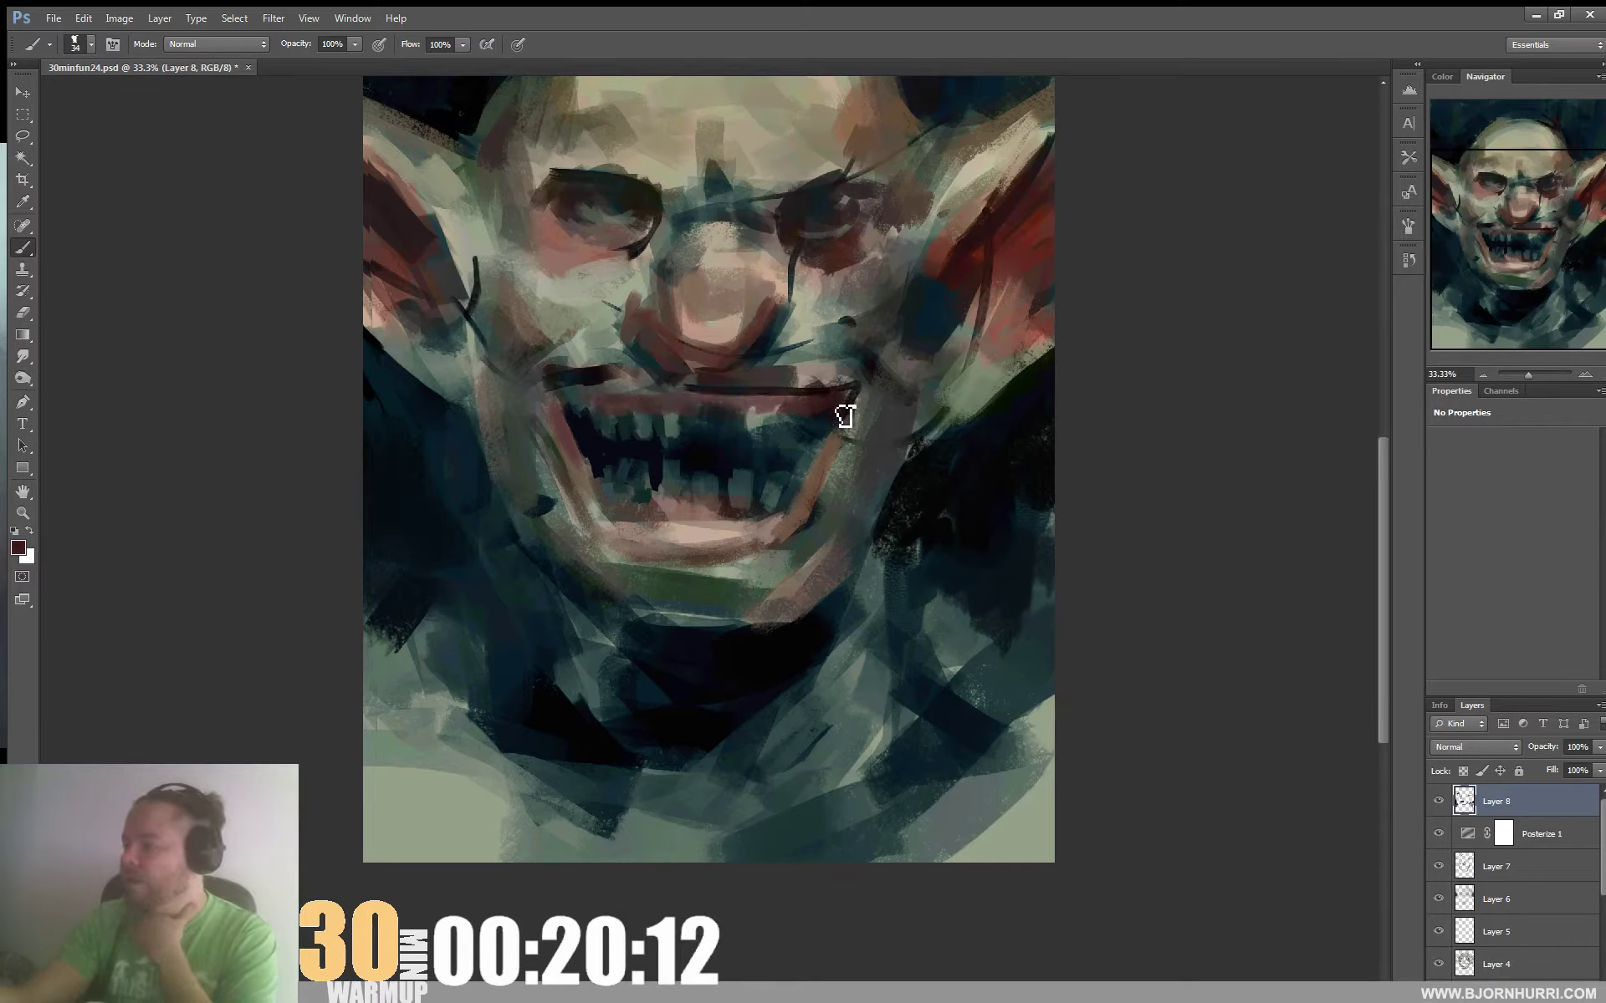
{"action": "left_click", "coordinate": [594, 373], "text": "alt"}
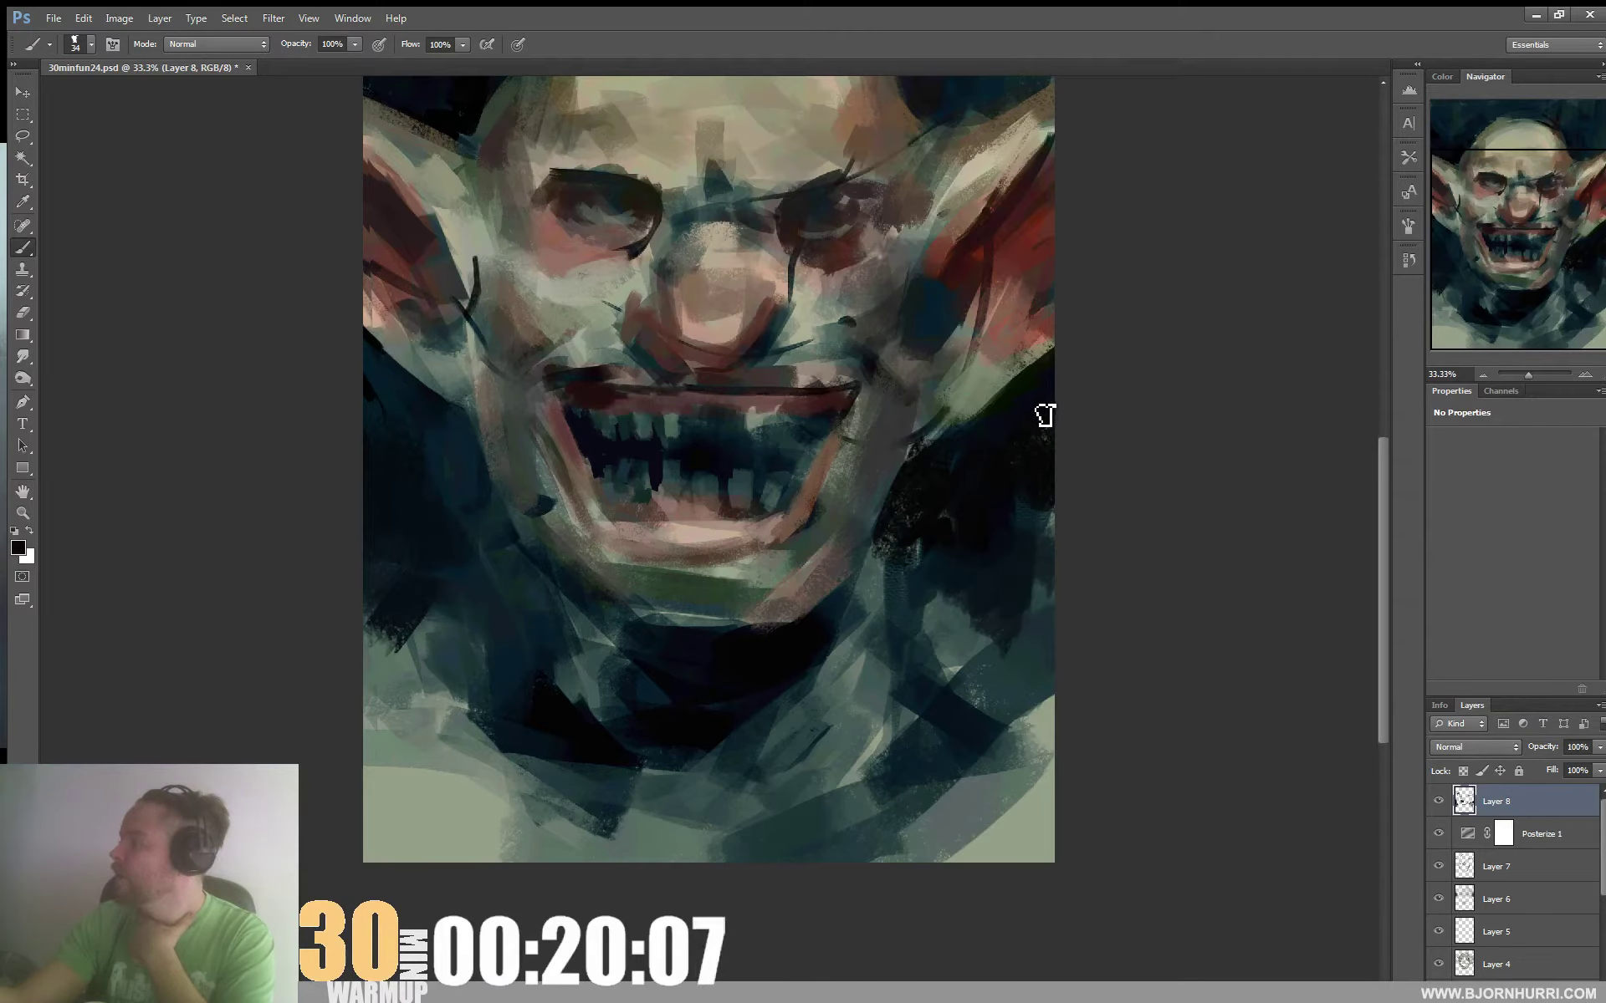
{"action": "left_click", "coordinate": [655, 501], "text": "alt"}
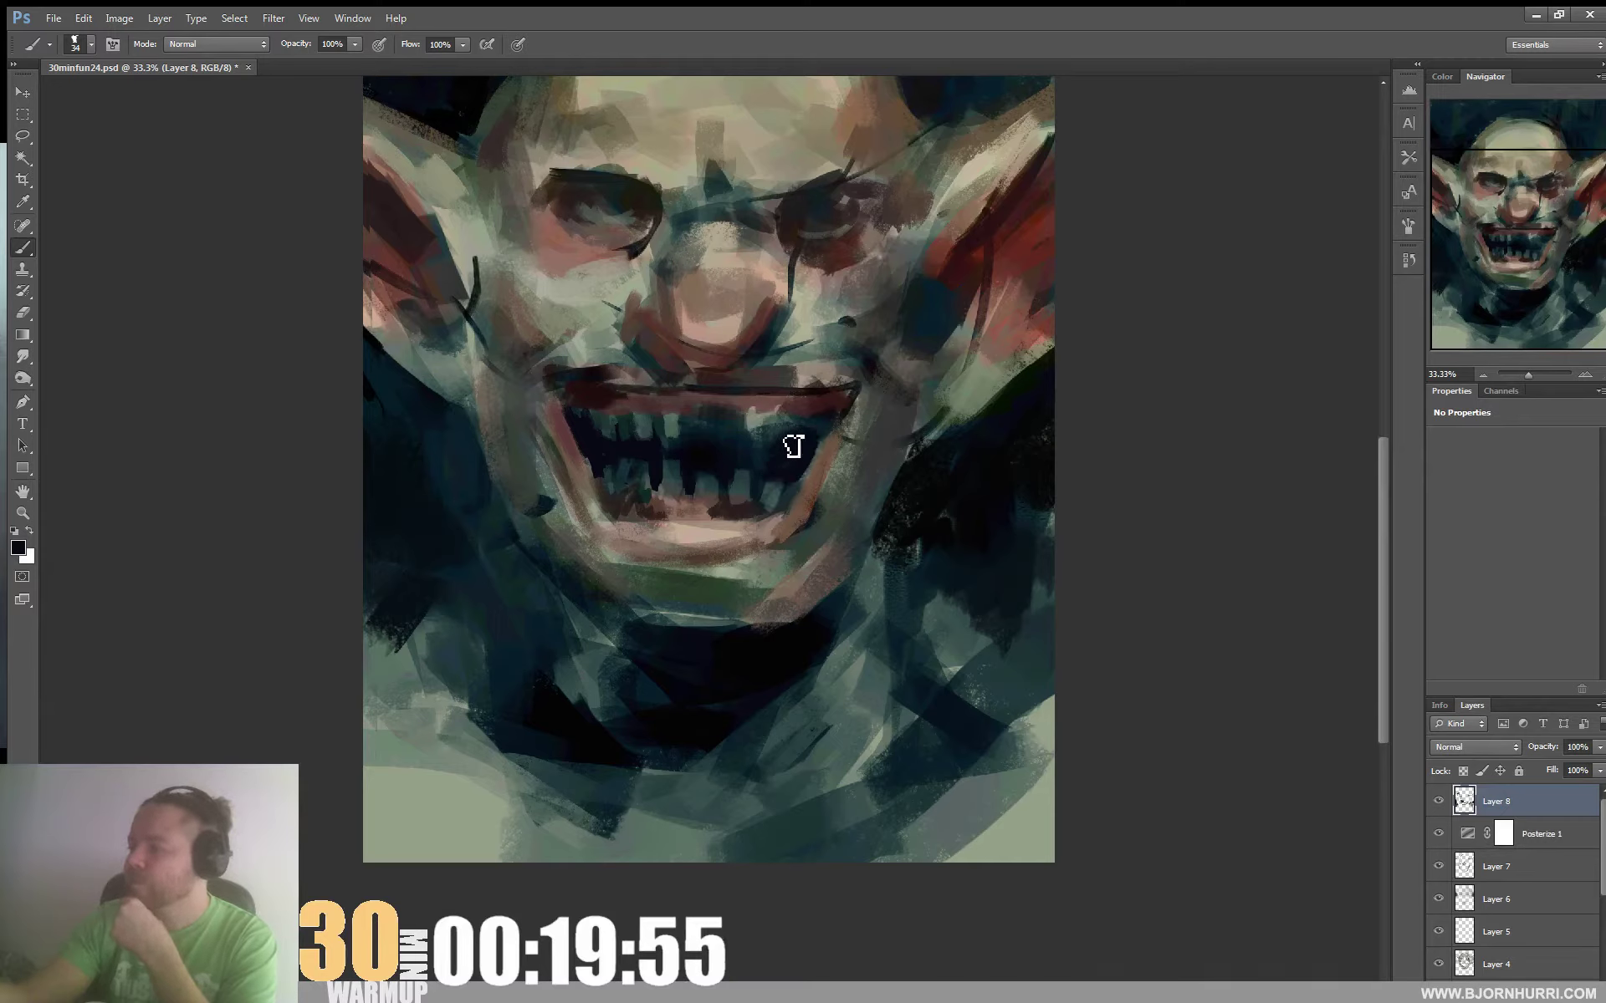
Define the individual upper teeth with sampled pale grey-green tones, working towards the mouth's right corner
{"action": "left_click", "coordinate": [762, 418], "text": "alt"}
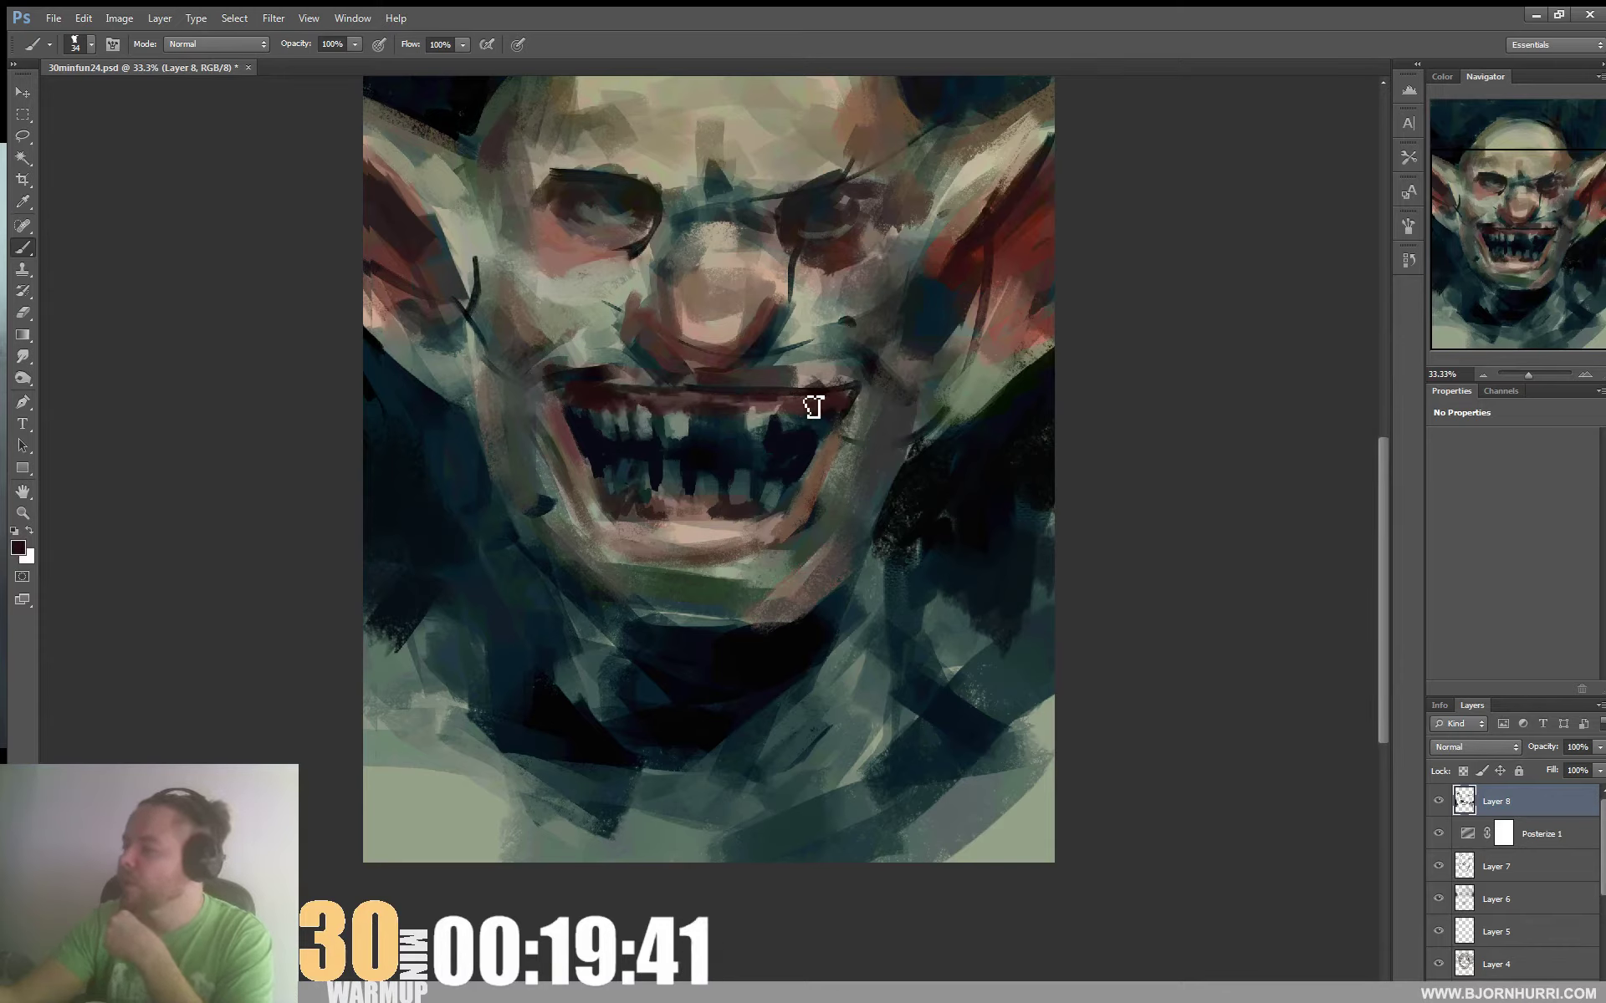
{"action": "left_click", "coordinate": [768, 422], "text": "alt"}
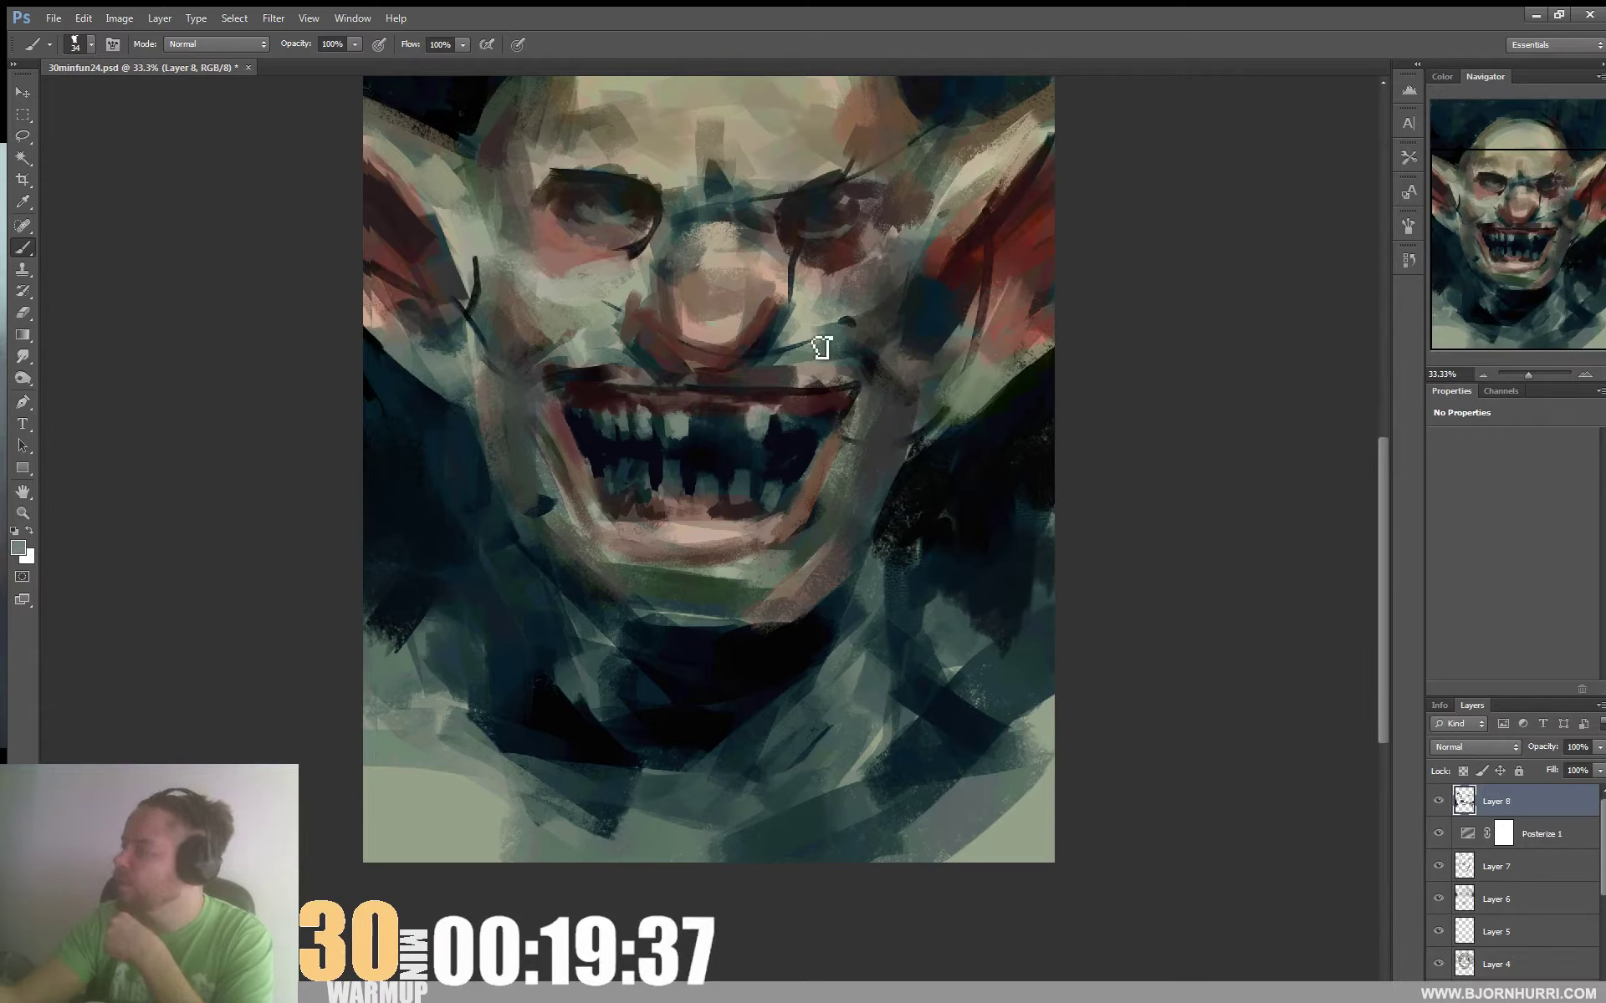
{"action": "left_click", "coordinate": [787, 431], "text": "alt"}
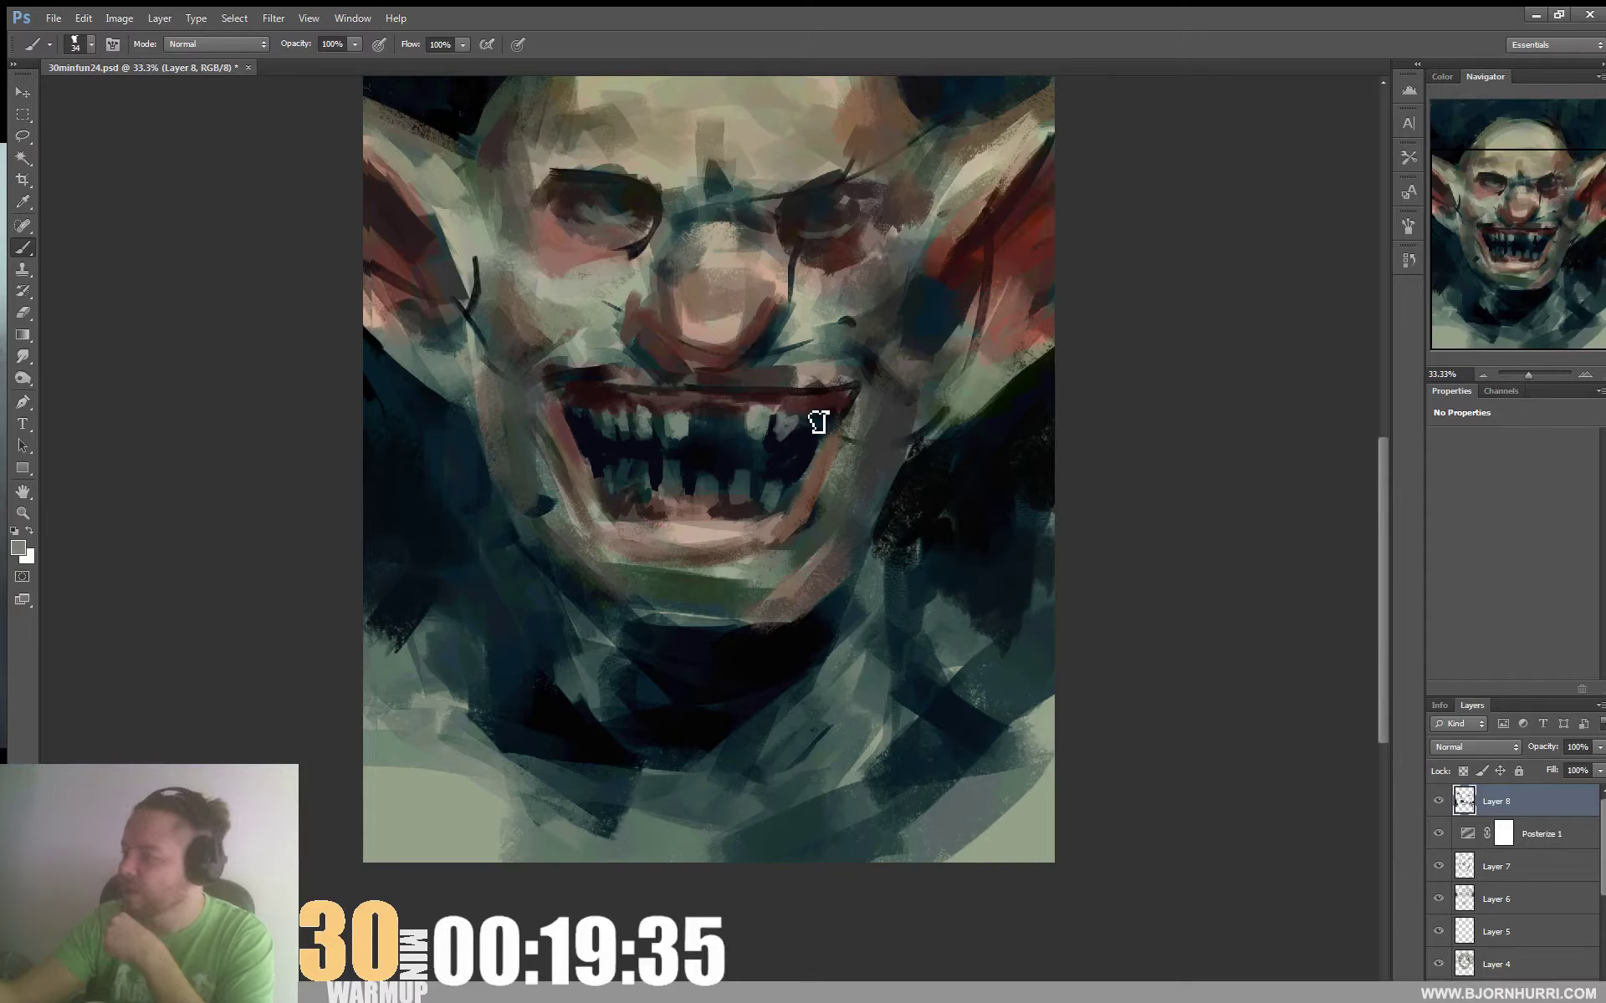
{"action": "left_click", "coordinate": [809, 433], "text": "alt"}
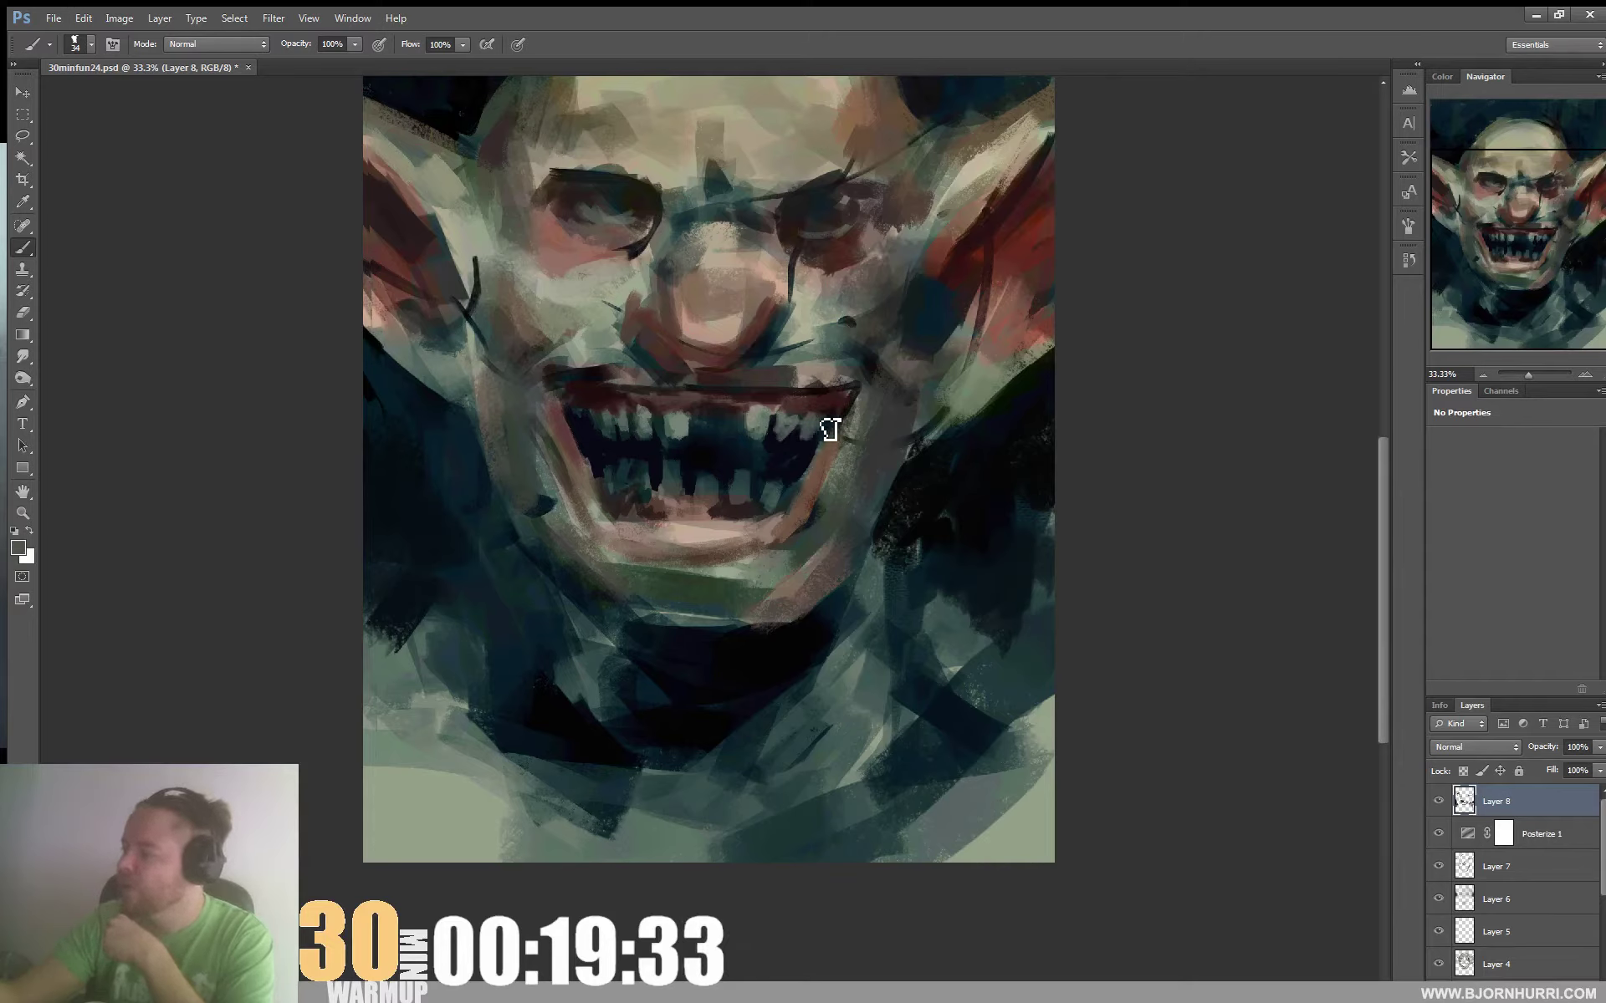
{"action": "left_click", "coordinate": [825, 433], "text": "alt"}
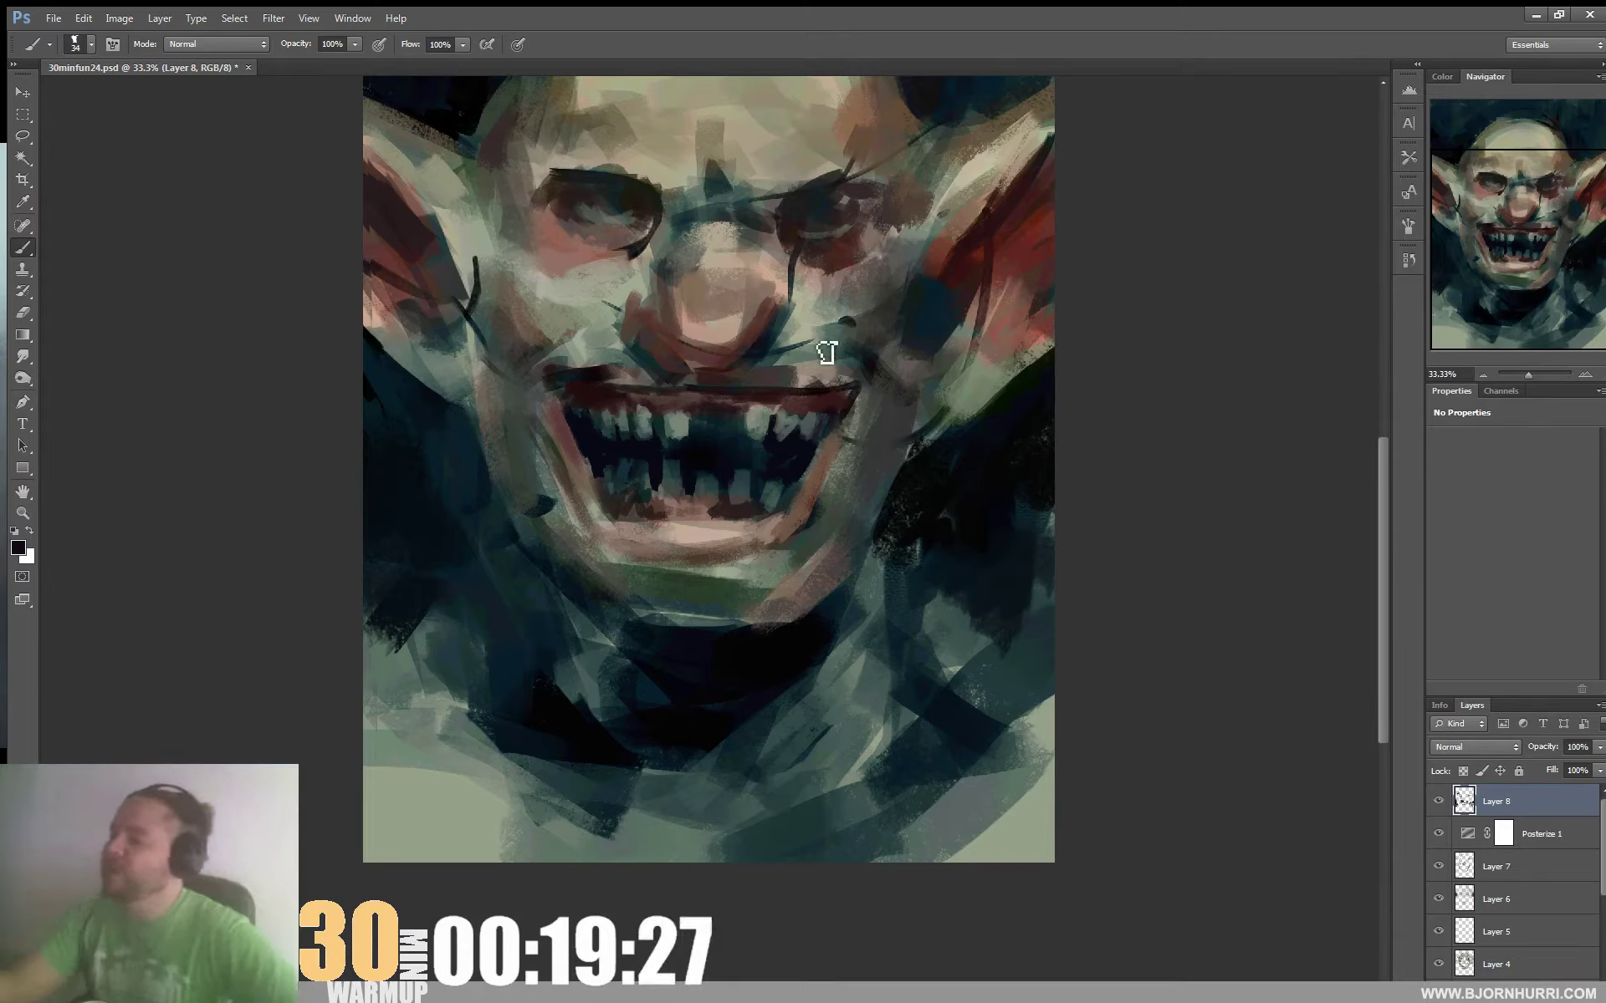
Refine the lower edge of the nose tip with sampled grey, skin and dark red tones
{"action": "left_click", "coordinate": [807, 395], "text": "alt"}
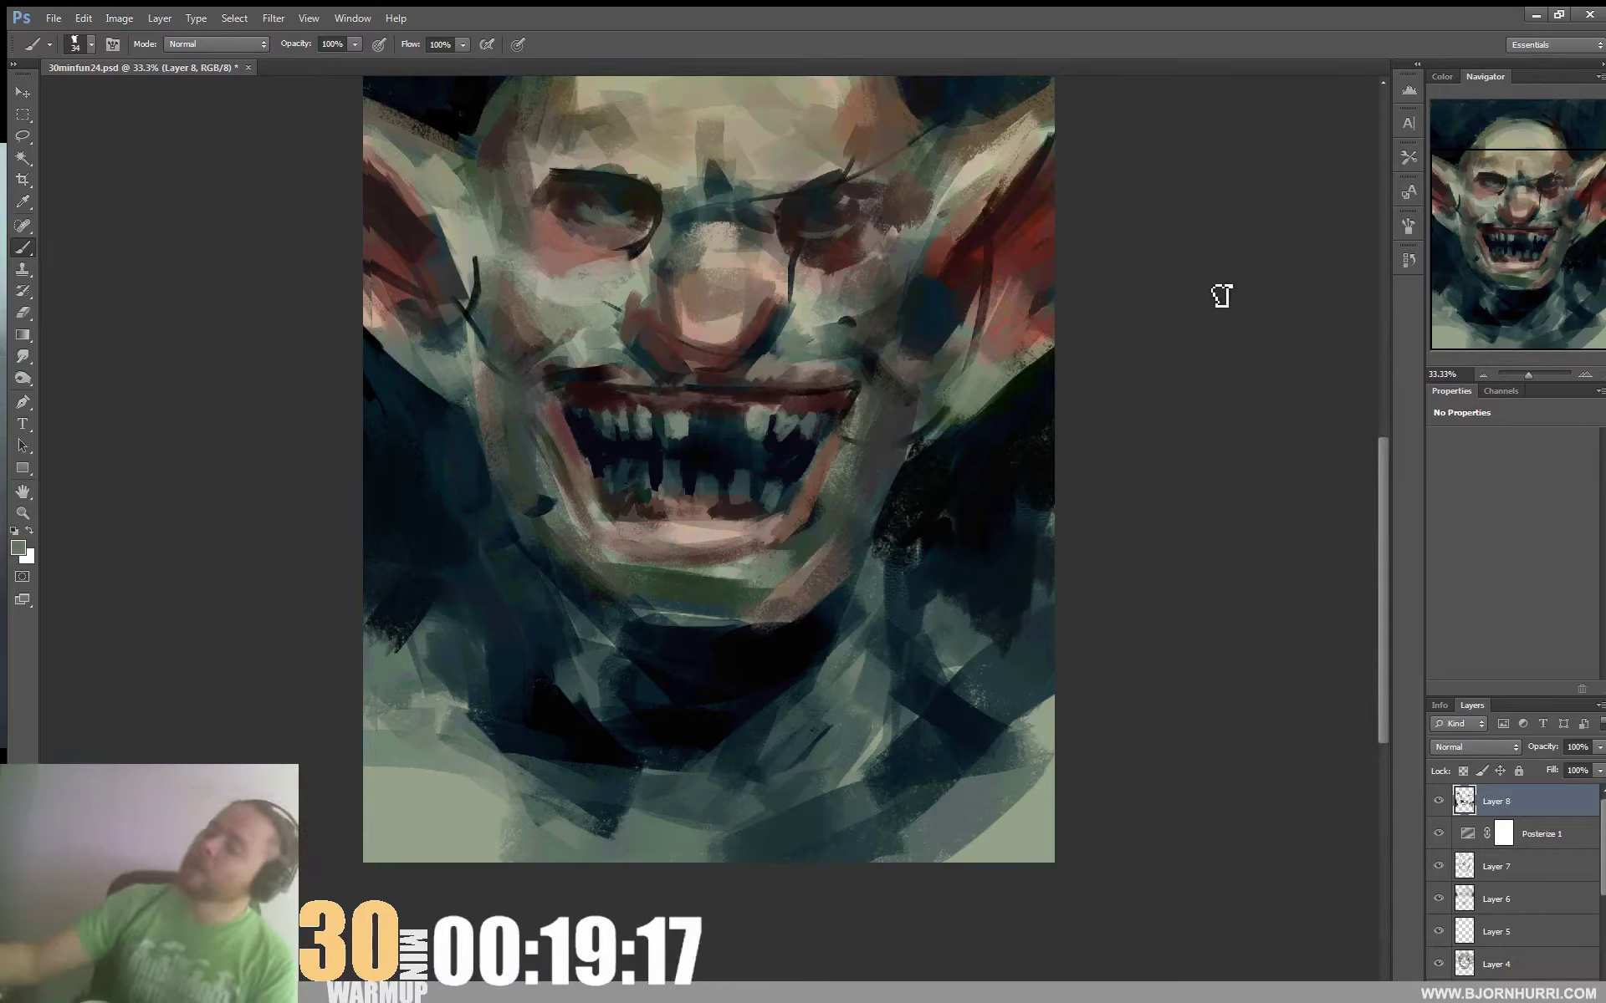
{"action": "left_click", "coordinate": [727, 344], "text": "alt"}
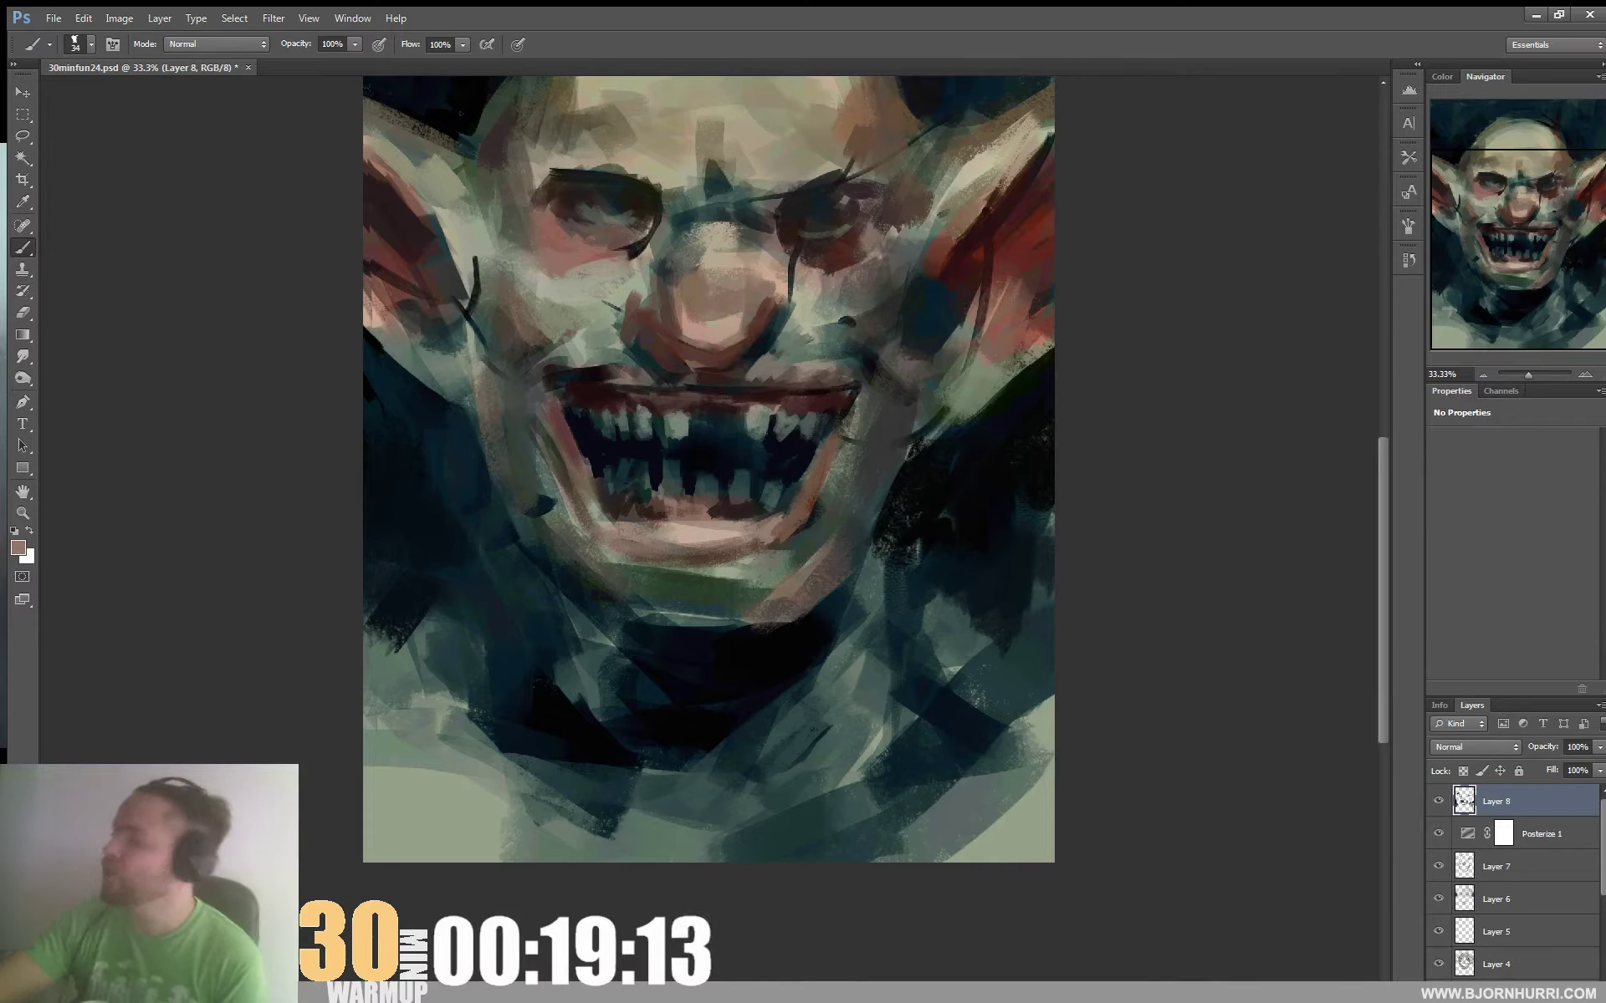
{"action": "left_click", "coordinate": [694, 327], "text": "alt"}
{"action": "left_click", "coordinate": [1035, 247], "text": "alt"}
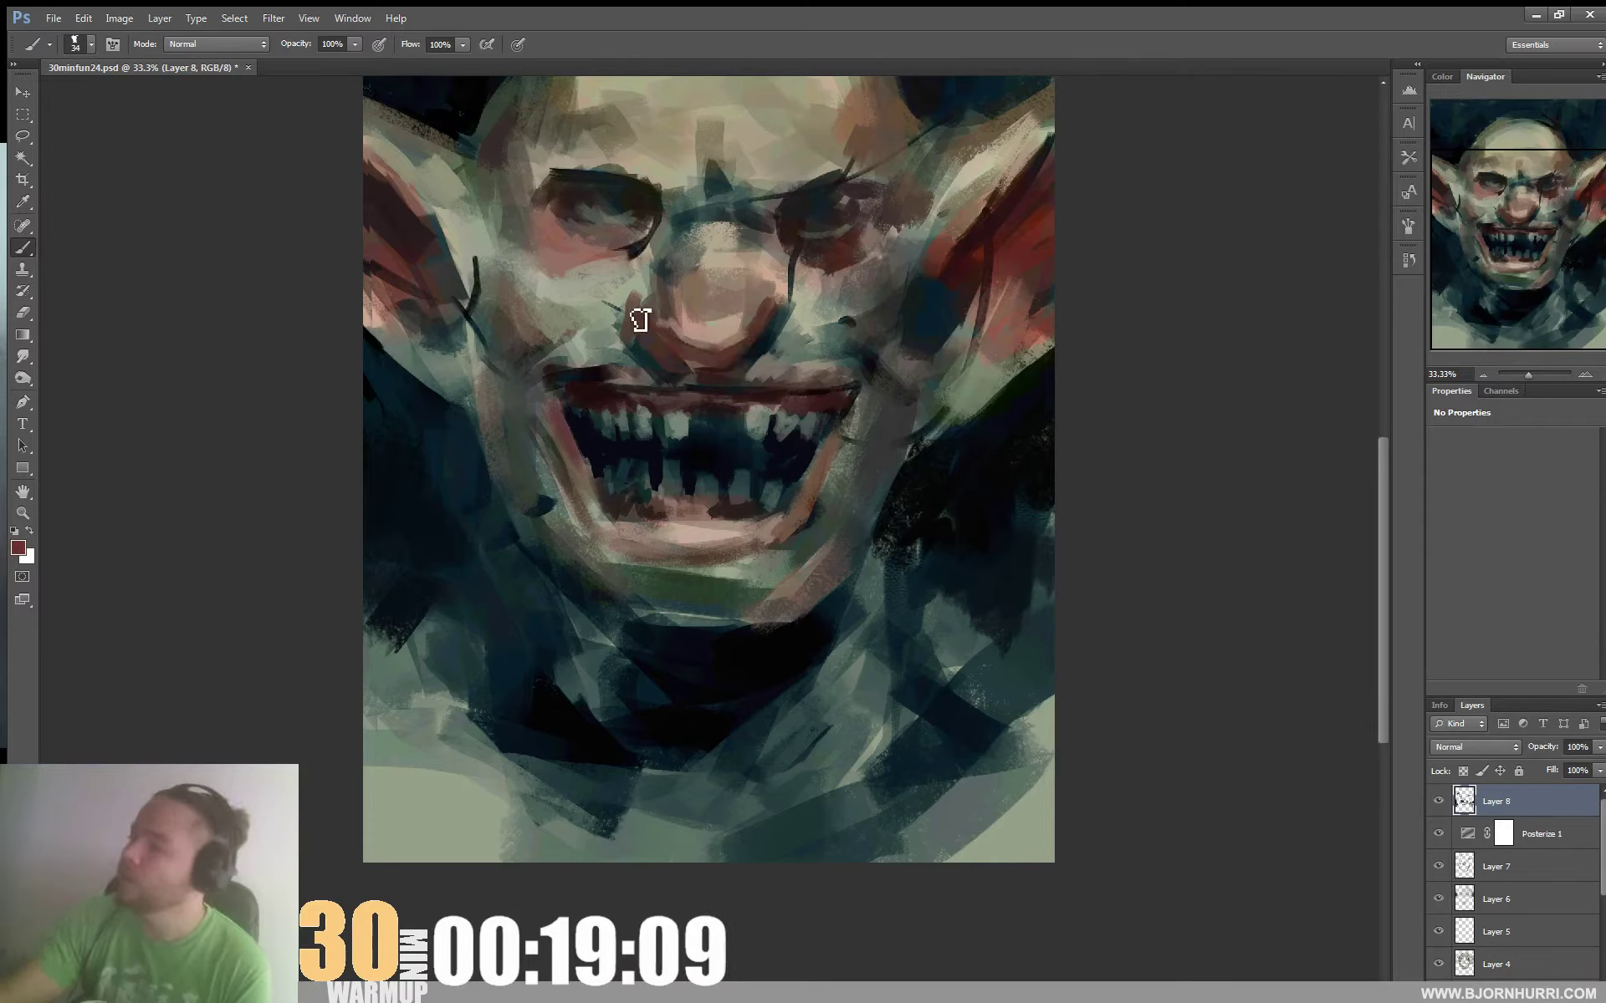
Set the brush size to 68 px and rework the nose's left side and neighbouring cheek fold with sampled skin tones
{"action": "left_click", "coordinate": [699, 312], "text": "alt"}
{"action": "right_click", "coordinate": [710, 306]}
{"action": "left_click", "coordinate": [767, 346]}
{"action": "key", "text": "Return"}
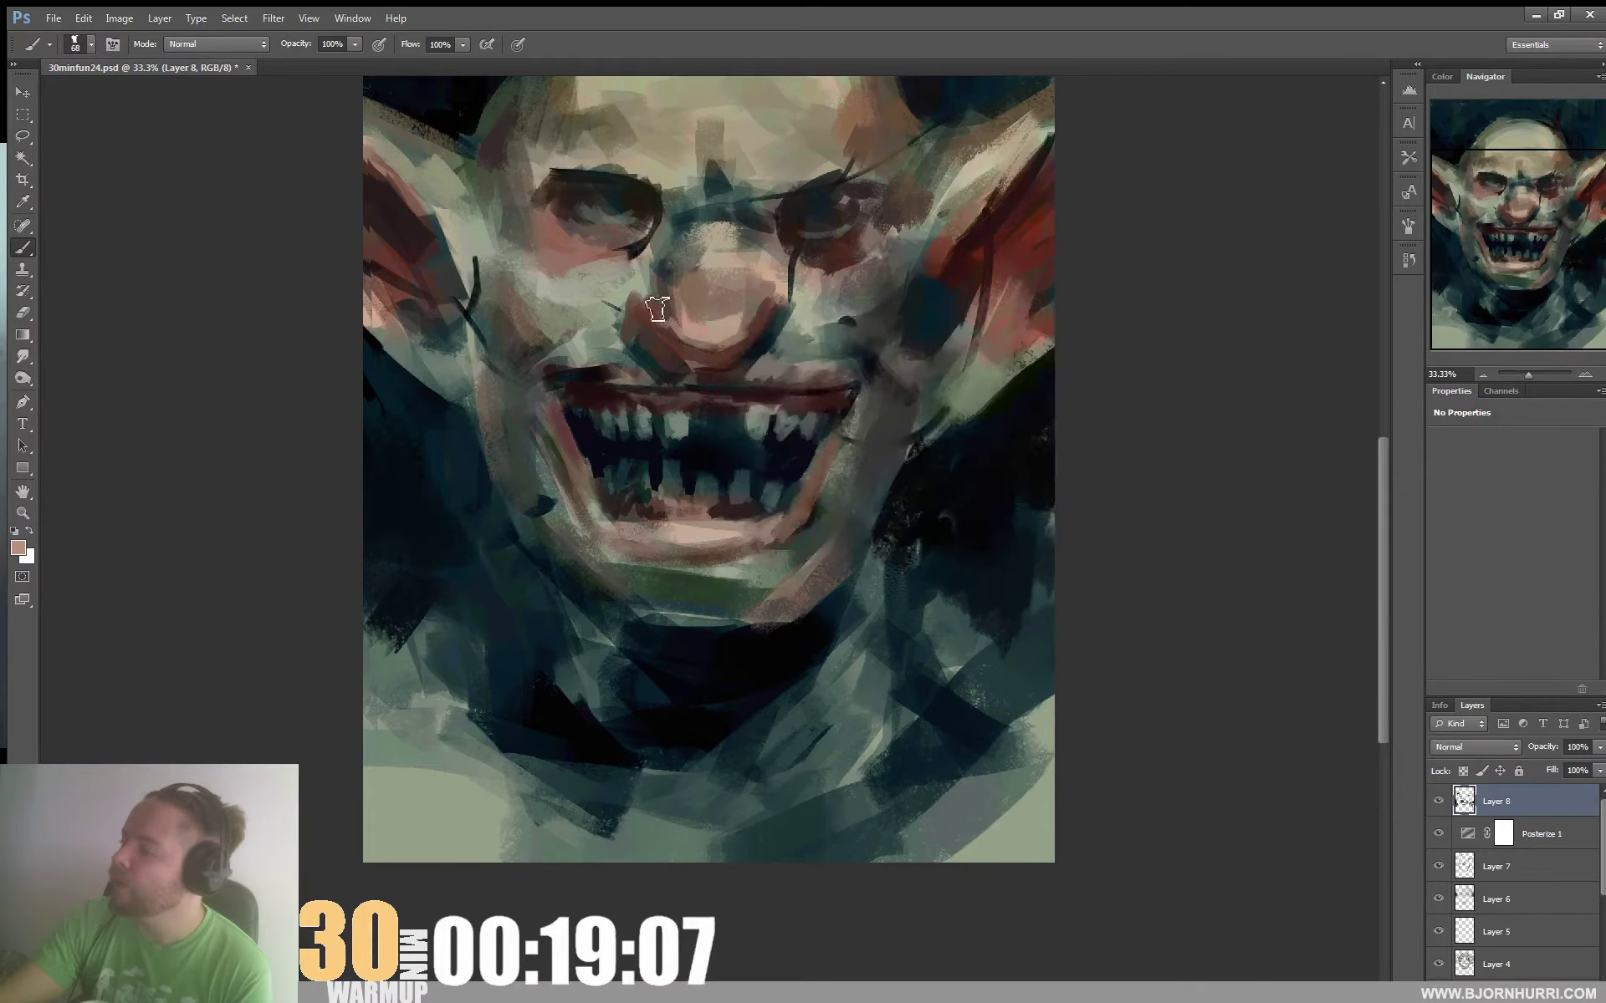
{"action": "left_click", "coordinate": [637, 318], "text": "alt"}
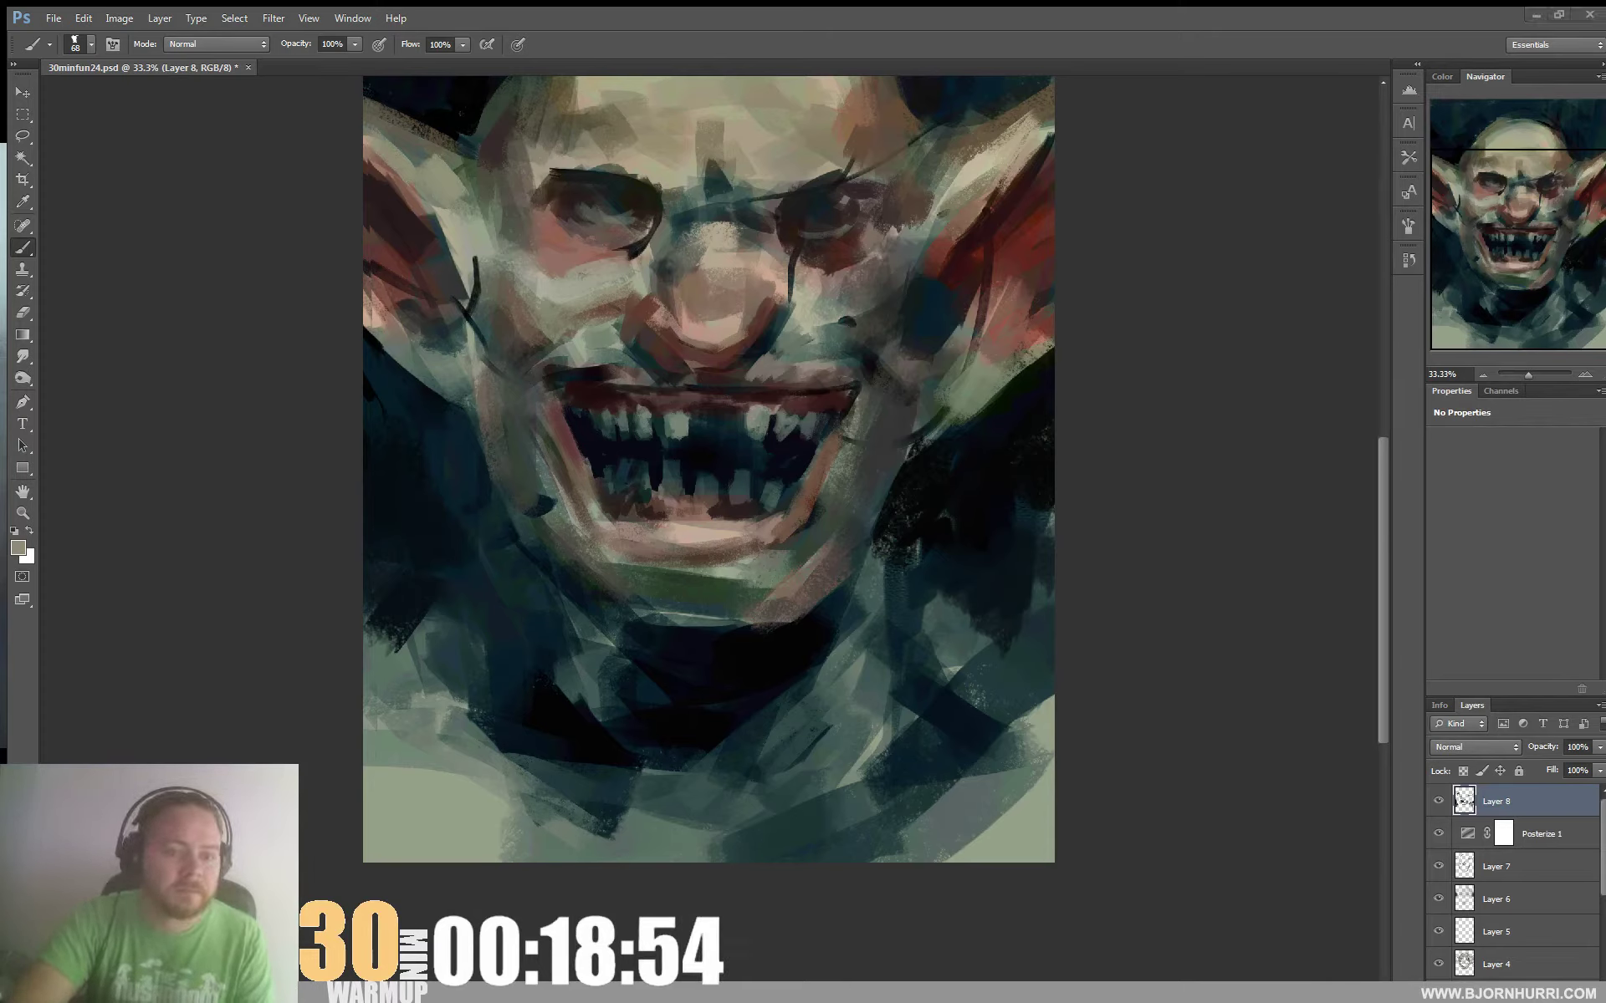
Reshape the nose's right side and paint a reddish-brown and pale cheek fold running outward from the right nostril
{"action": "left_click", "coordinate": [774, 301]}
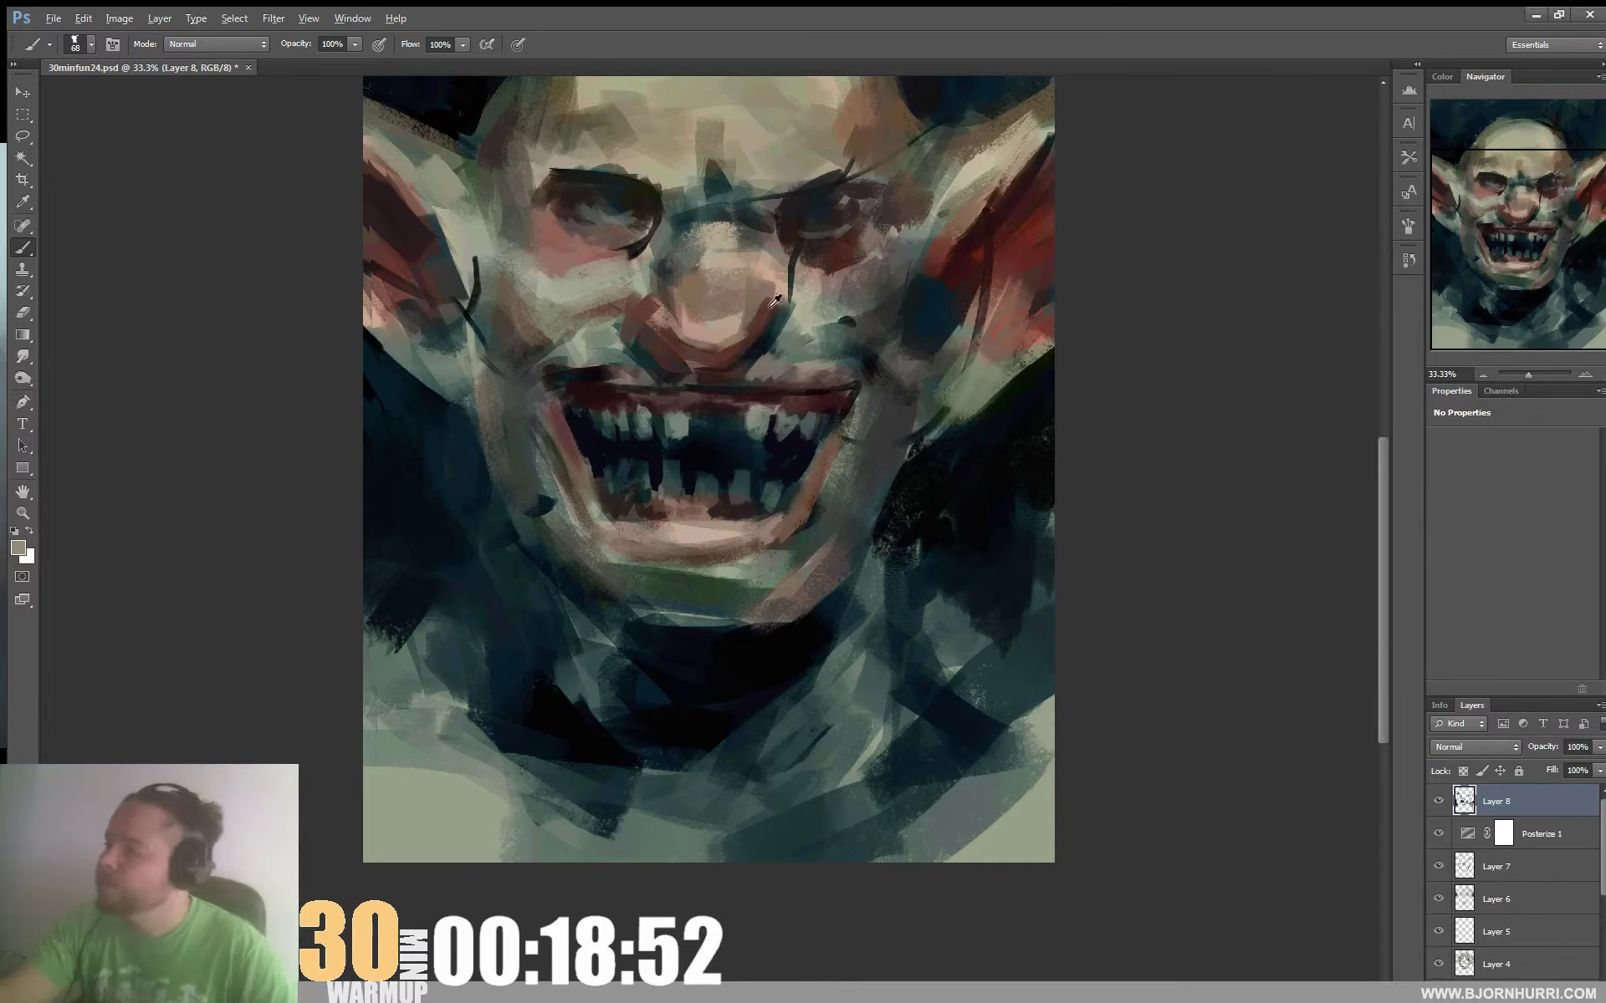
{"action": "left_click", "coordinate": [740, 331], "text": "alt"}
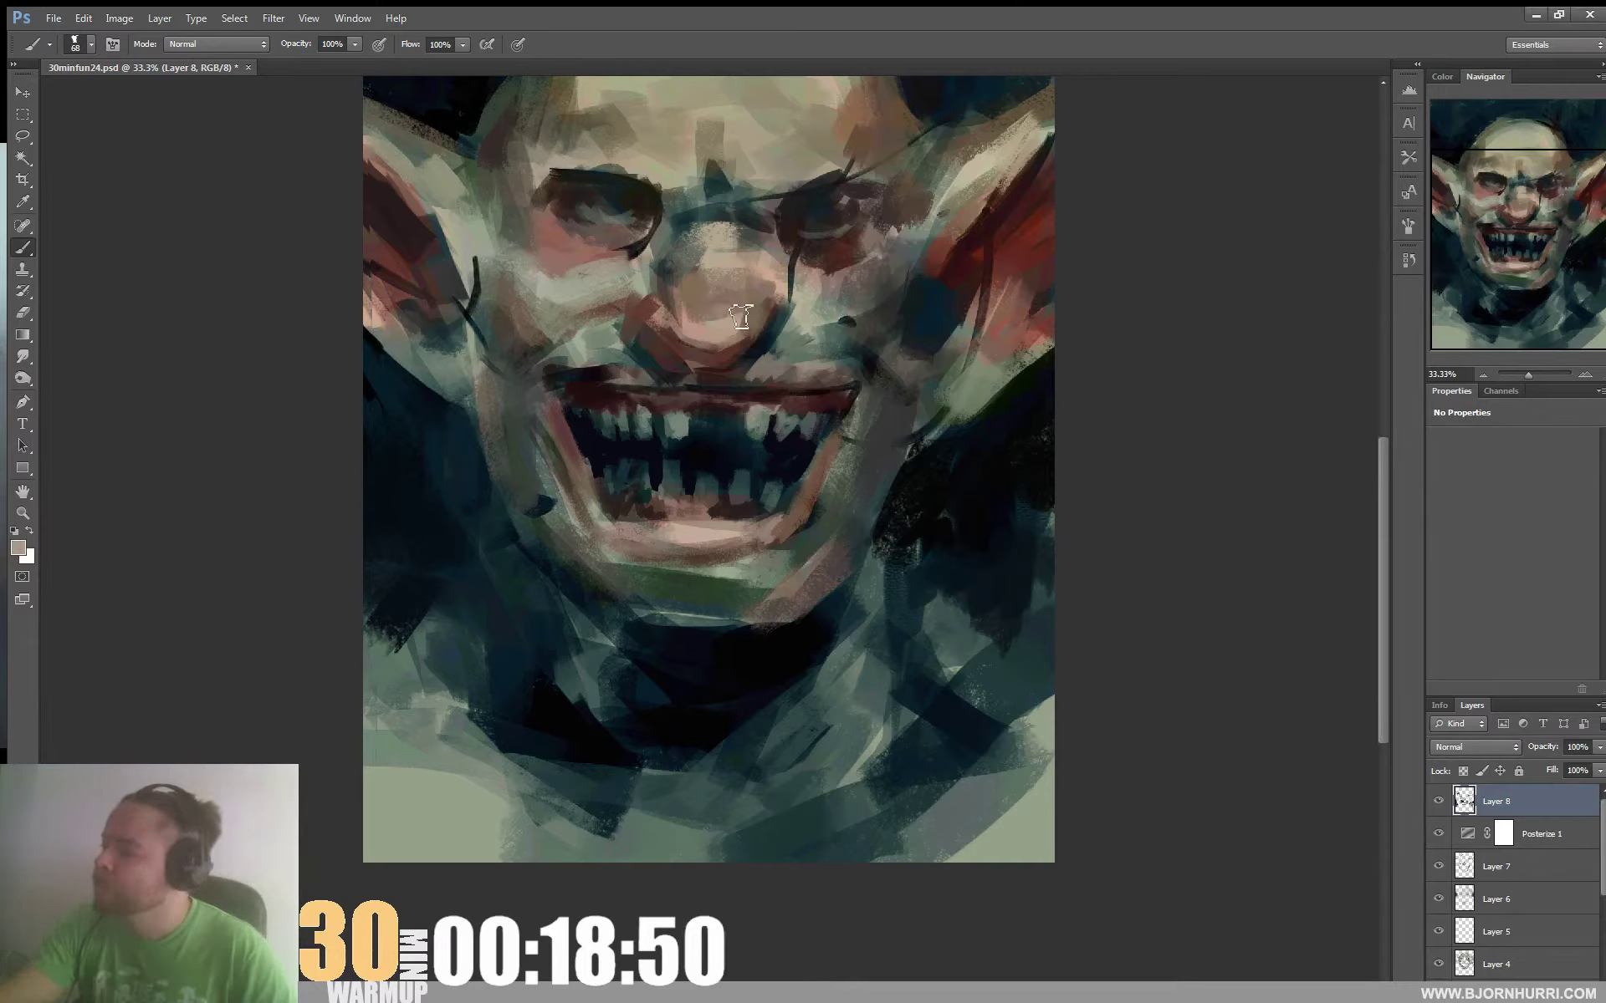
{"action": "left_click", "coordinate": [766, 303], "text": "alt"}
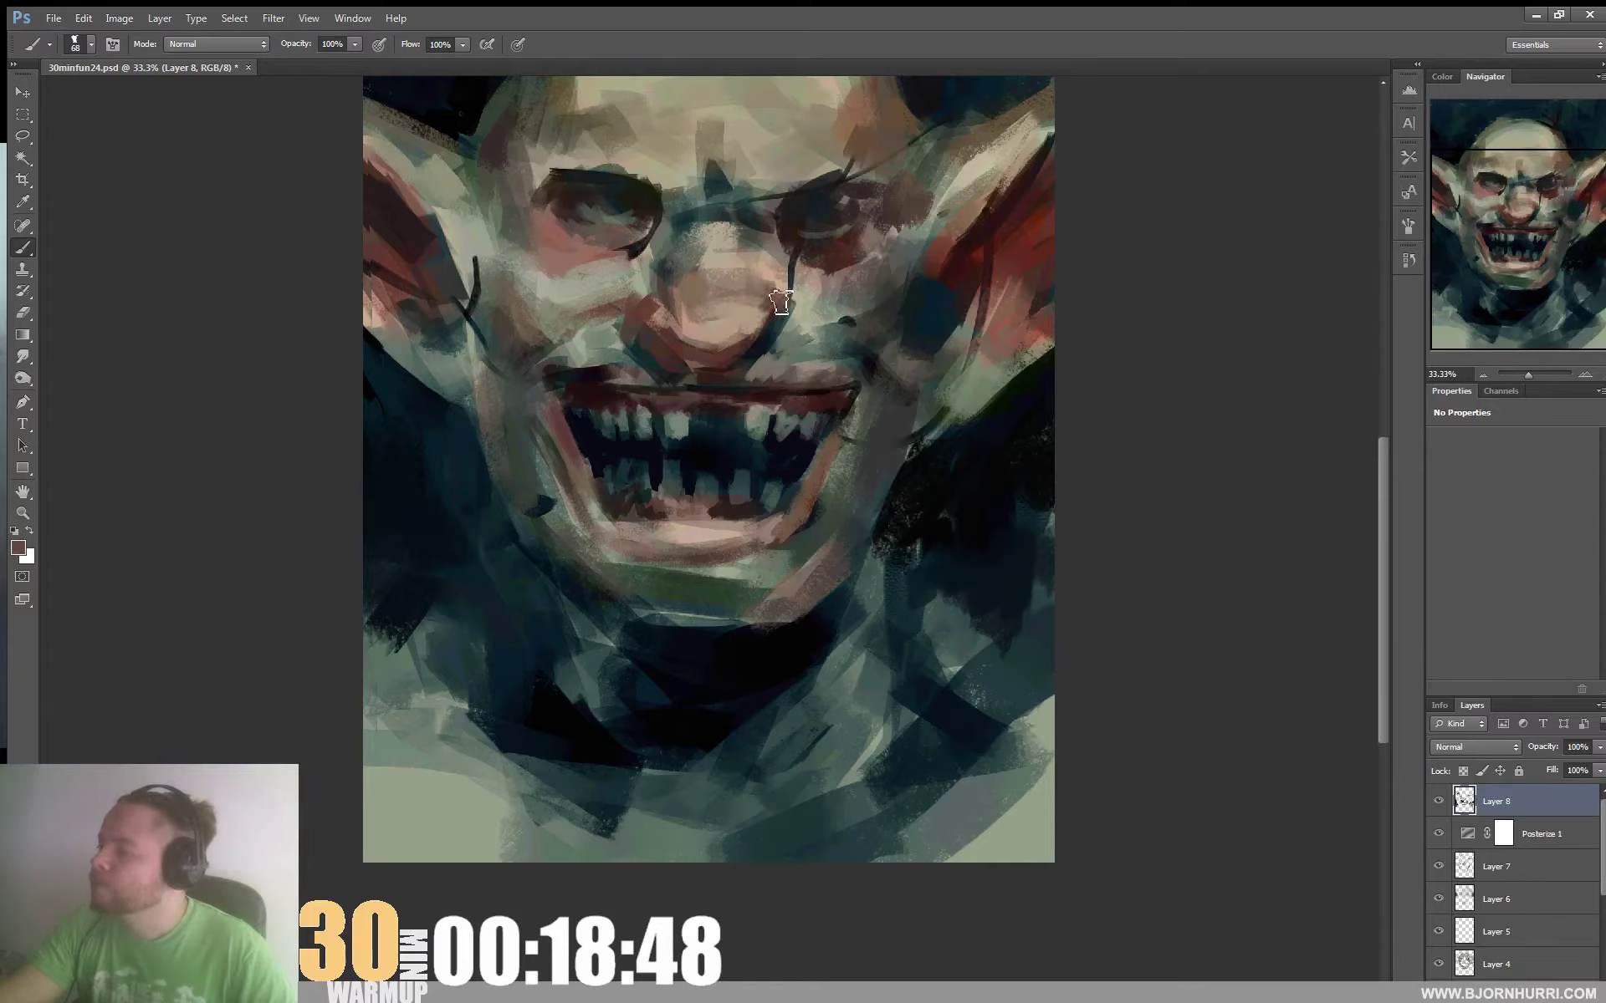
{"action": "mouse_move", "coordinate": [781, 302]}
{"action": "left_mouse_down"}
{"action": "mouse_move", "coordinate": [763, 341]}
{"action": "mouse_move", "coordinate": [796, 320]}
{"action": "left_mouse_up"}
{"action": "left_click", "coordinate": [786, 307], "text": "alt"}
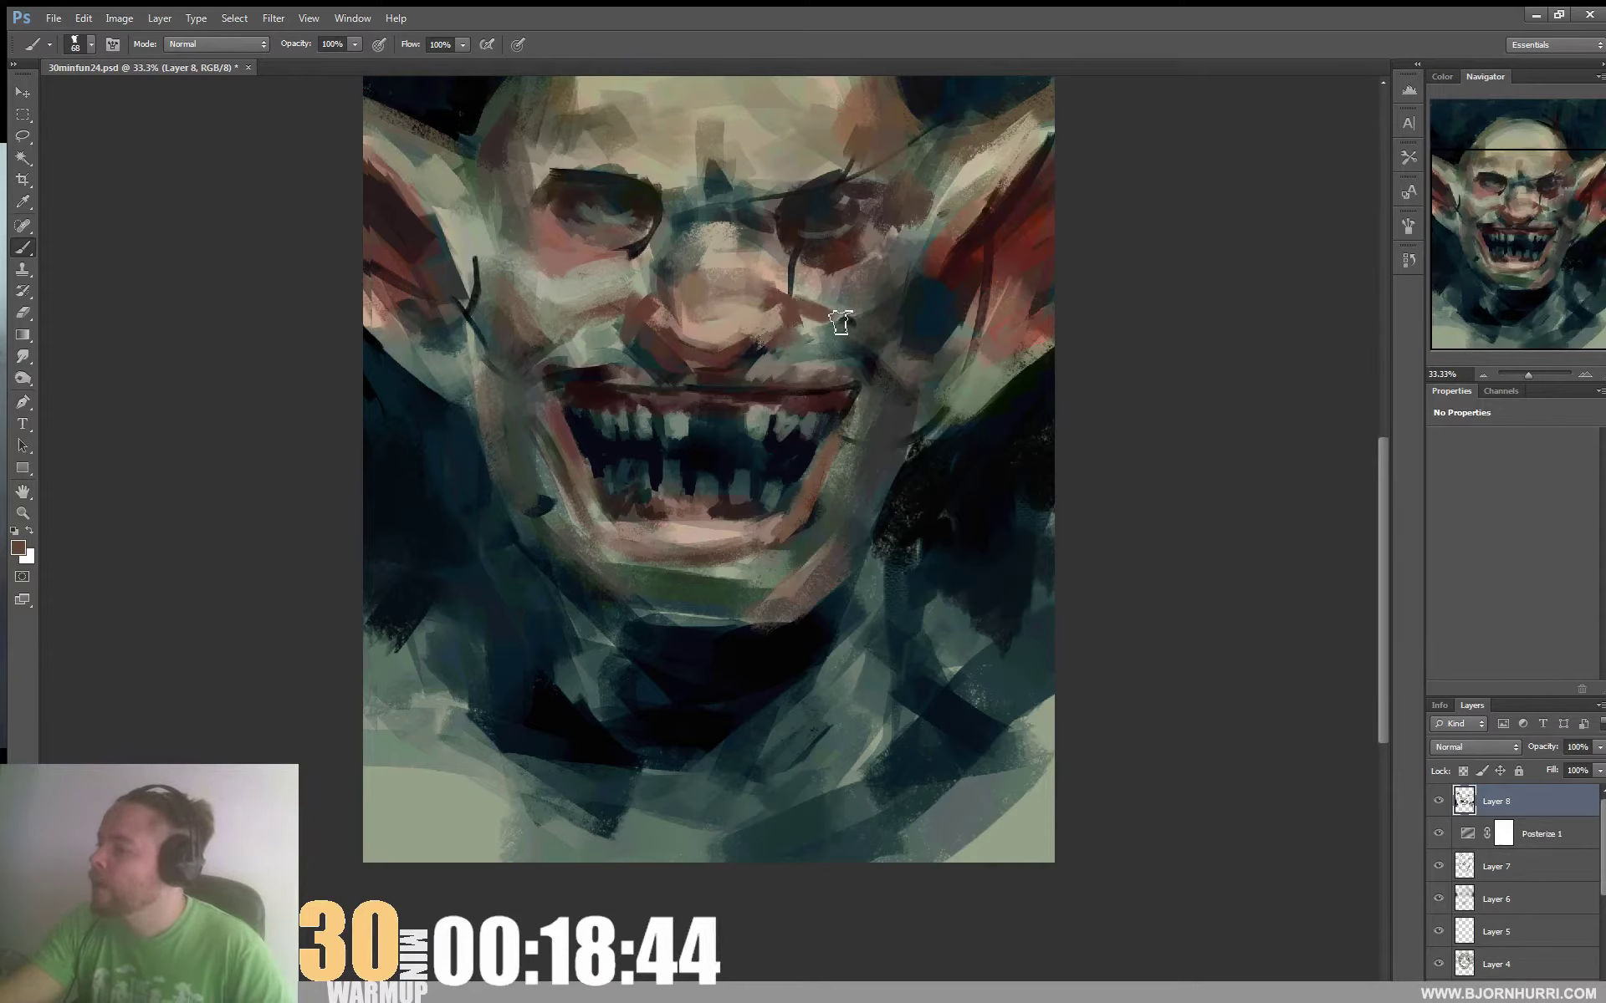
{"action": "left_click", "coordinate": [836, 326], "text": "alt"}
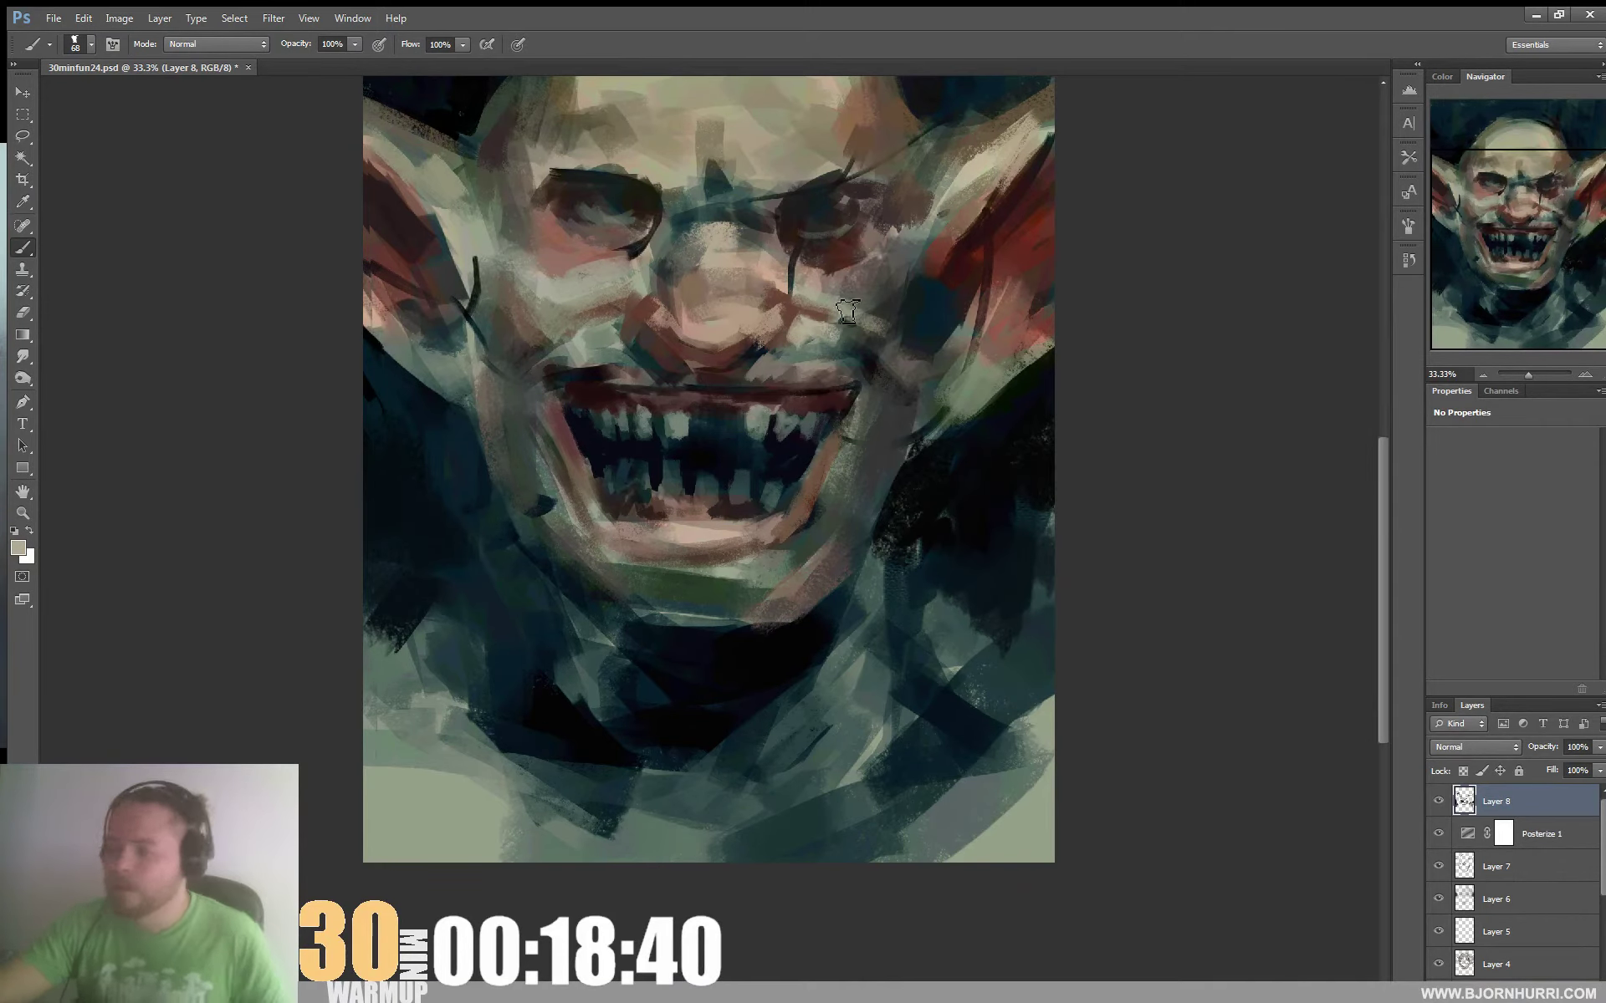
Paint sampled reddish and grey-green tones down the left cheek between the ear and the jaw
{"action": "left_click_drag", "start_coordinate": [895, 435], "coordinate": [870, 501]}
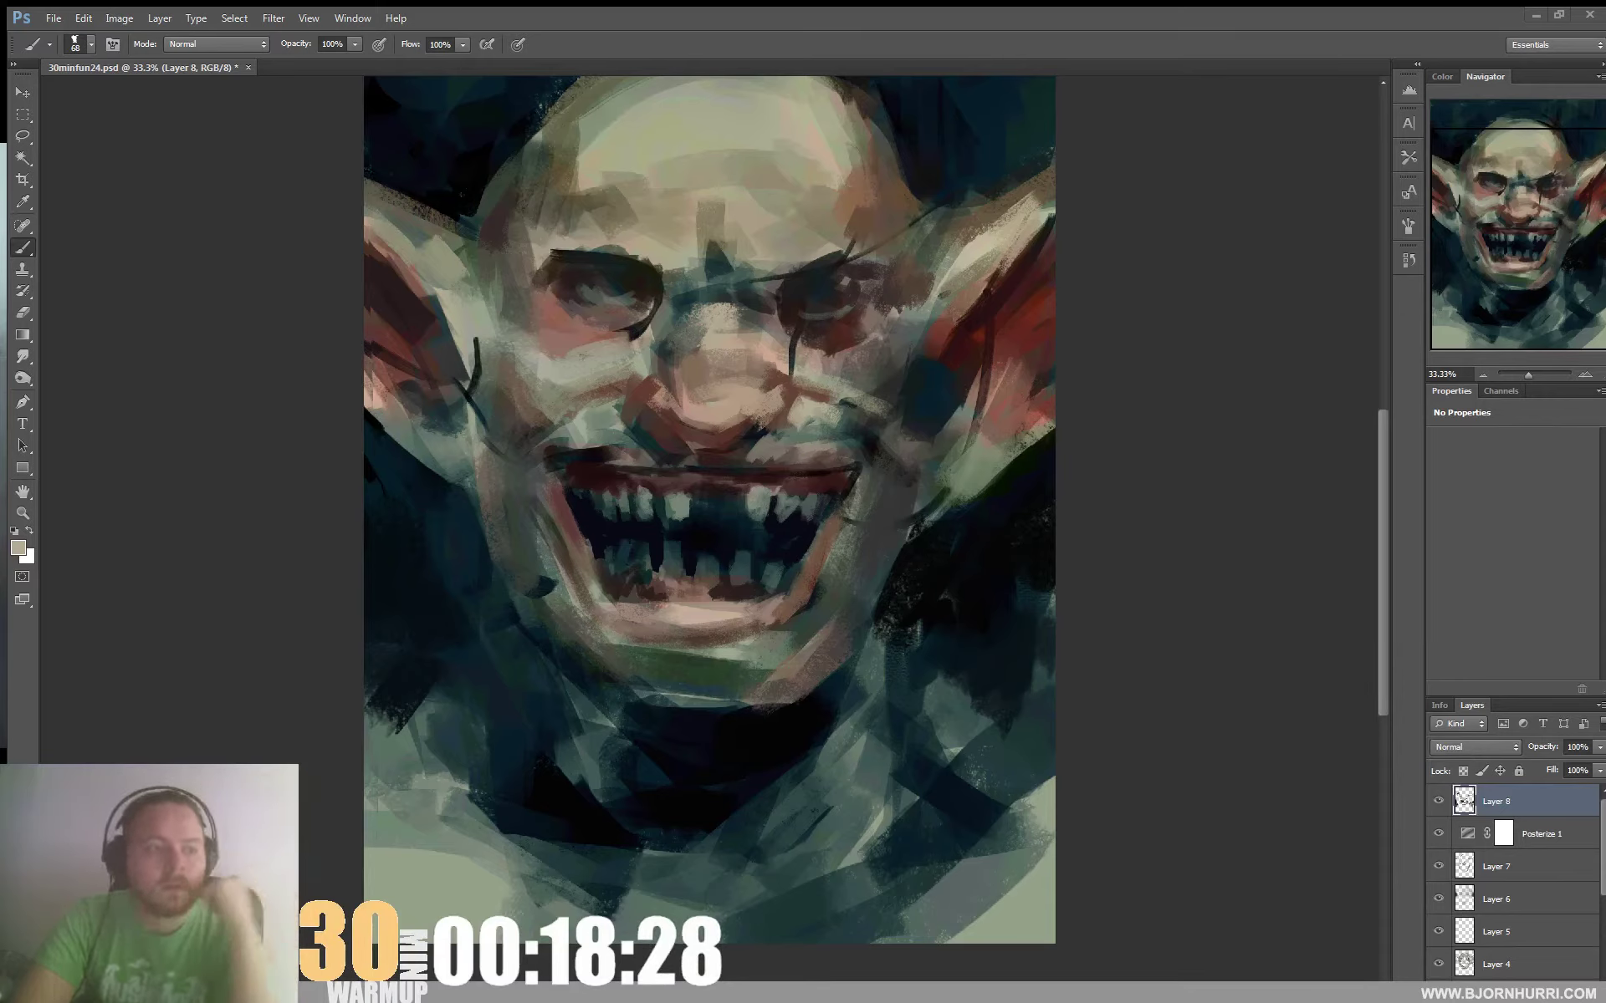
{"action": "left_click", "coordinate": [798, 373]}
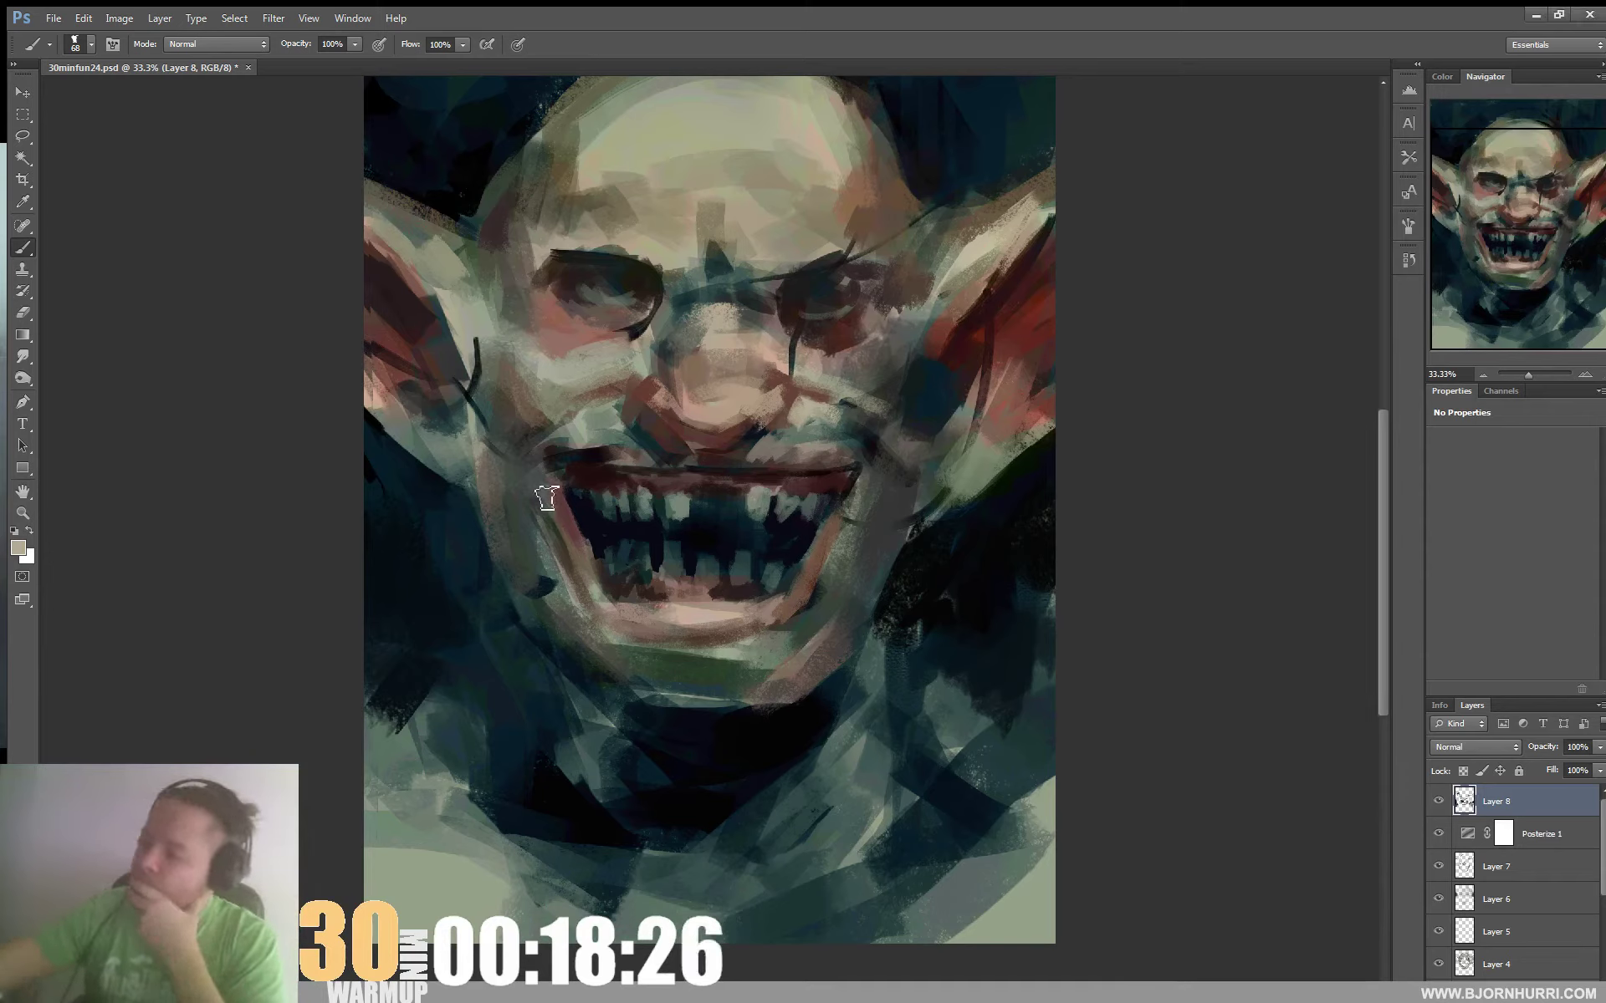
{"action": "left_click", "coordinate": [544, 499], "text": "alt"}
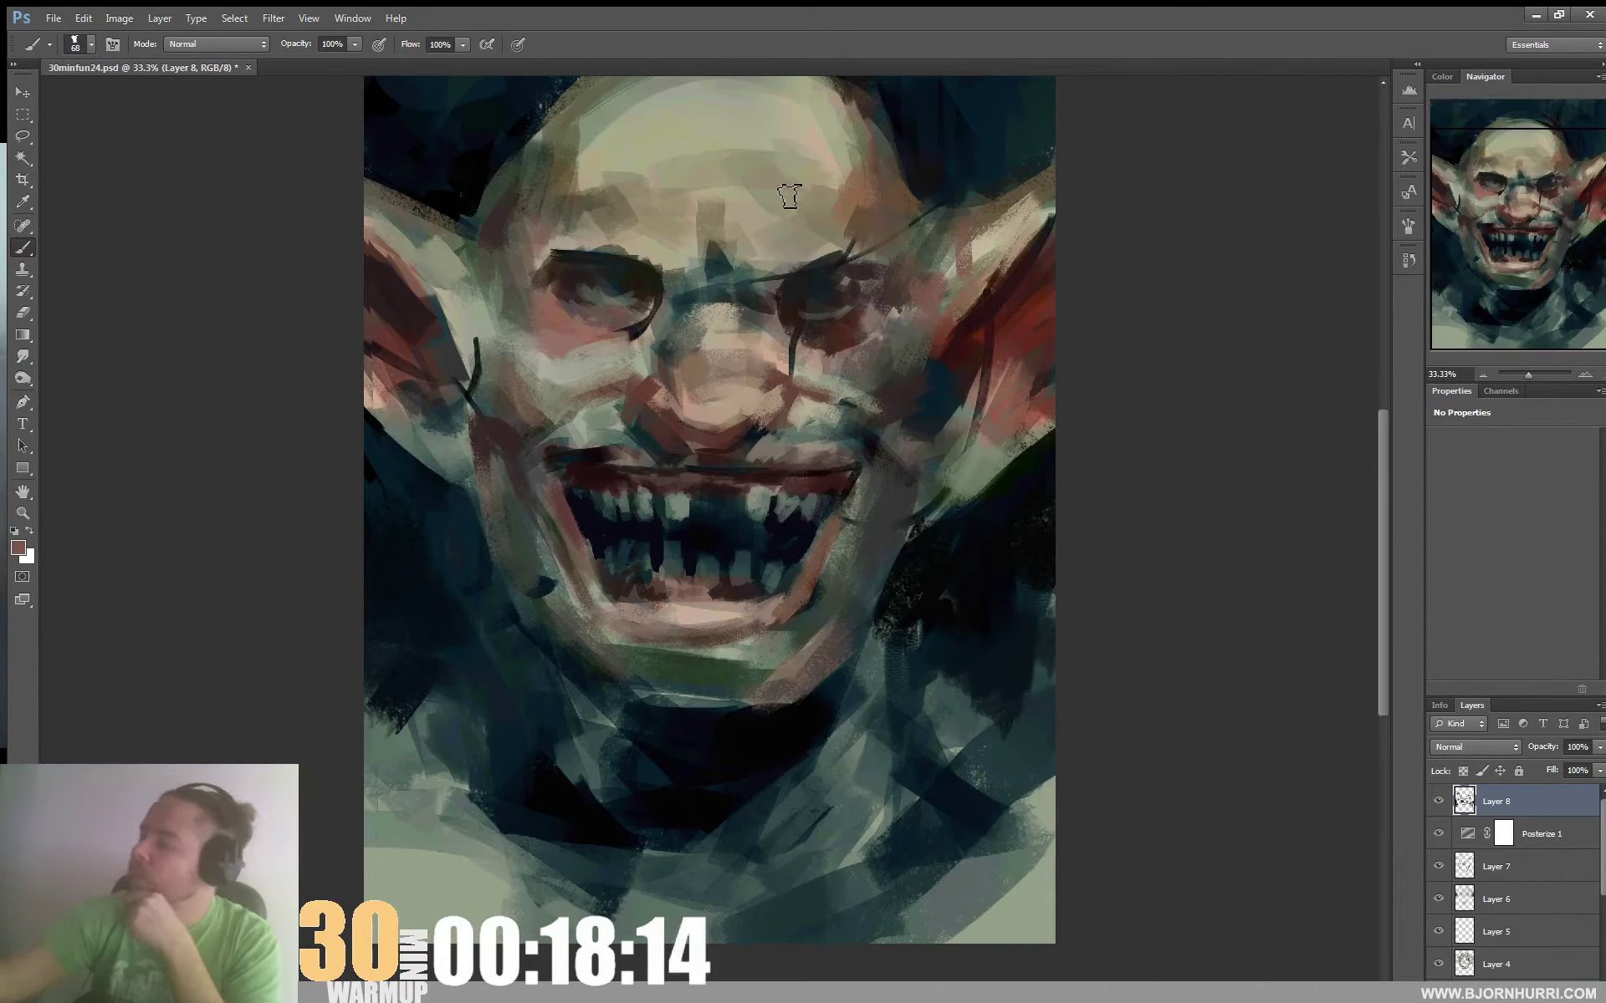
{"action": "scroll", "coordinate": [967, 580], "scroll_direction": "down", "scroll_amount": 2}
{"action": "left_click", "coordinate": [488, 322], "text": "alt"}
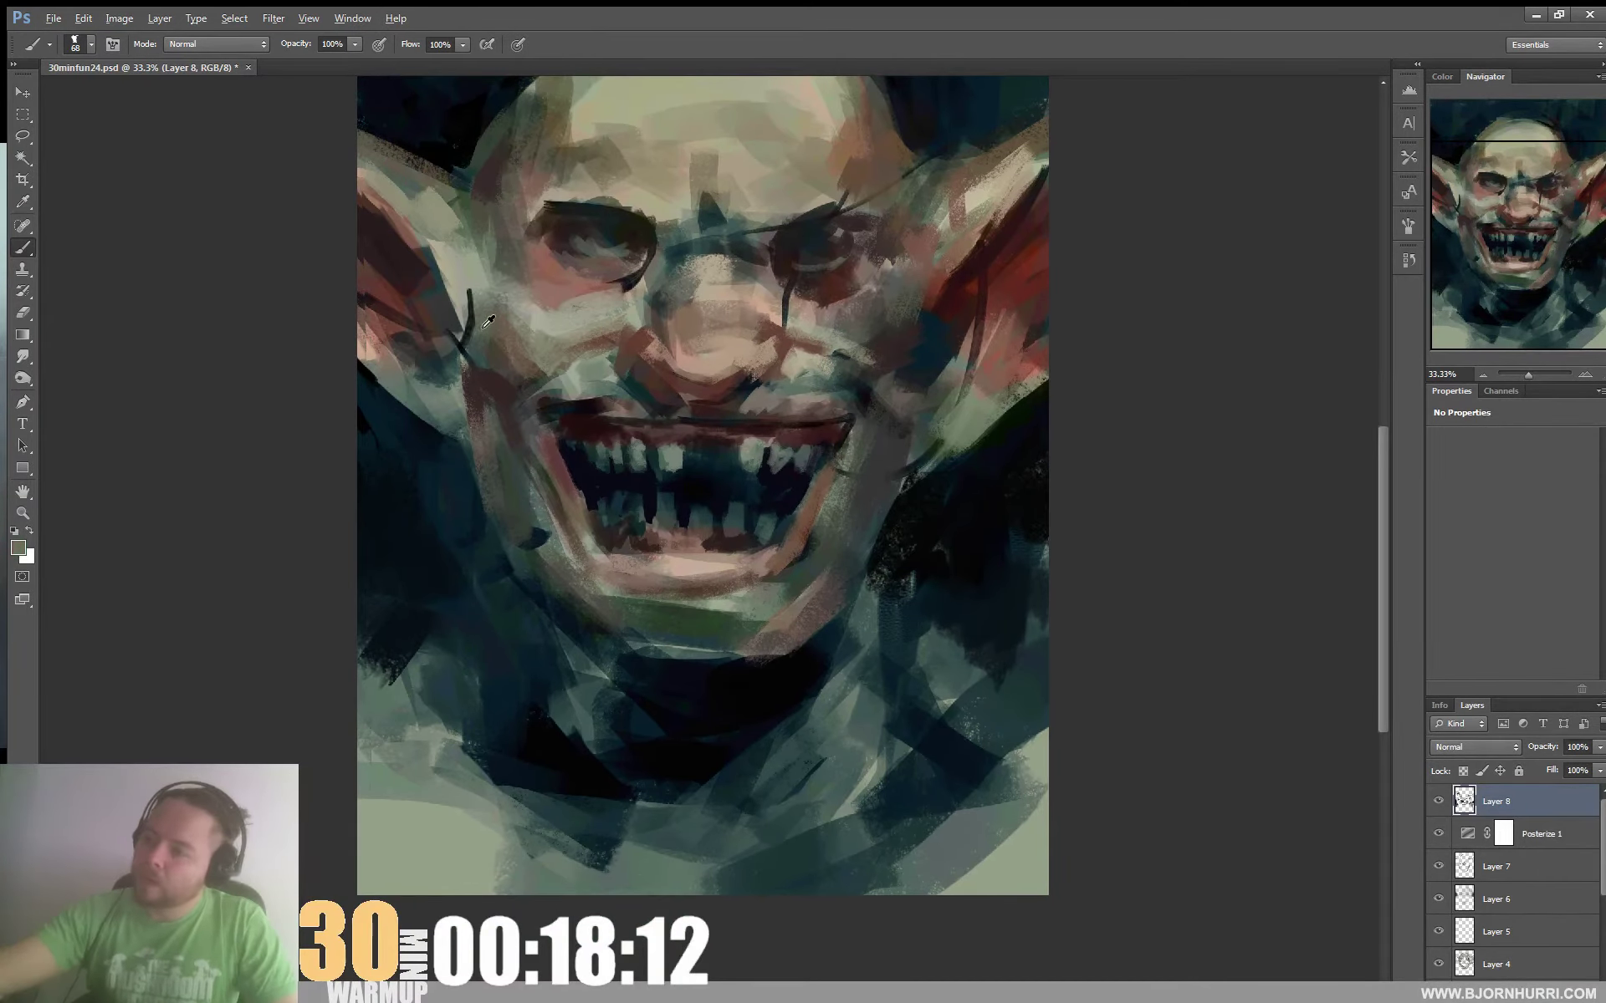
Rework the inside of the right ear with sampled pale skin, red and dark red strokes
{"action": "left_click_drag", "start_coordinate": [838, 255], "coordinate": [756, 364]}
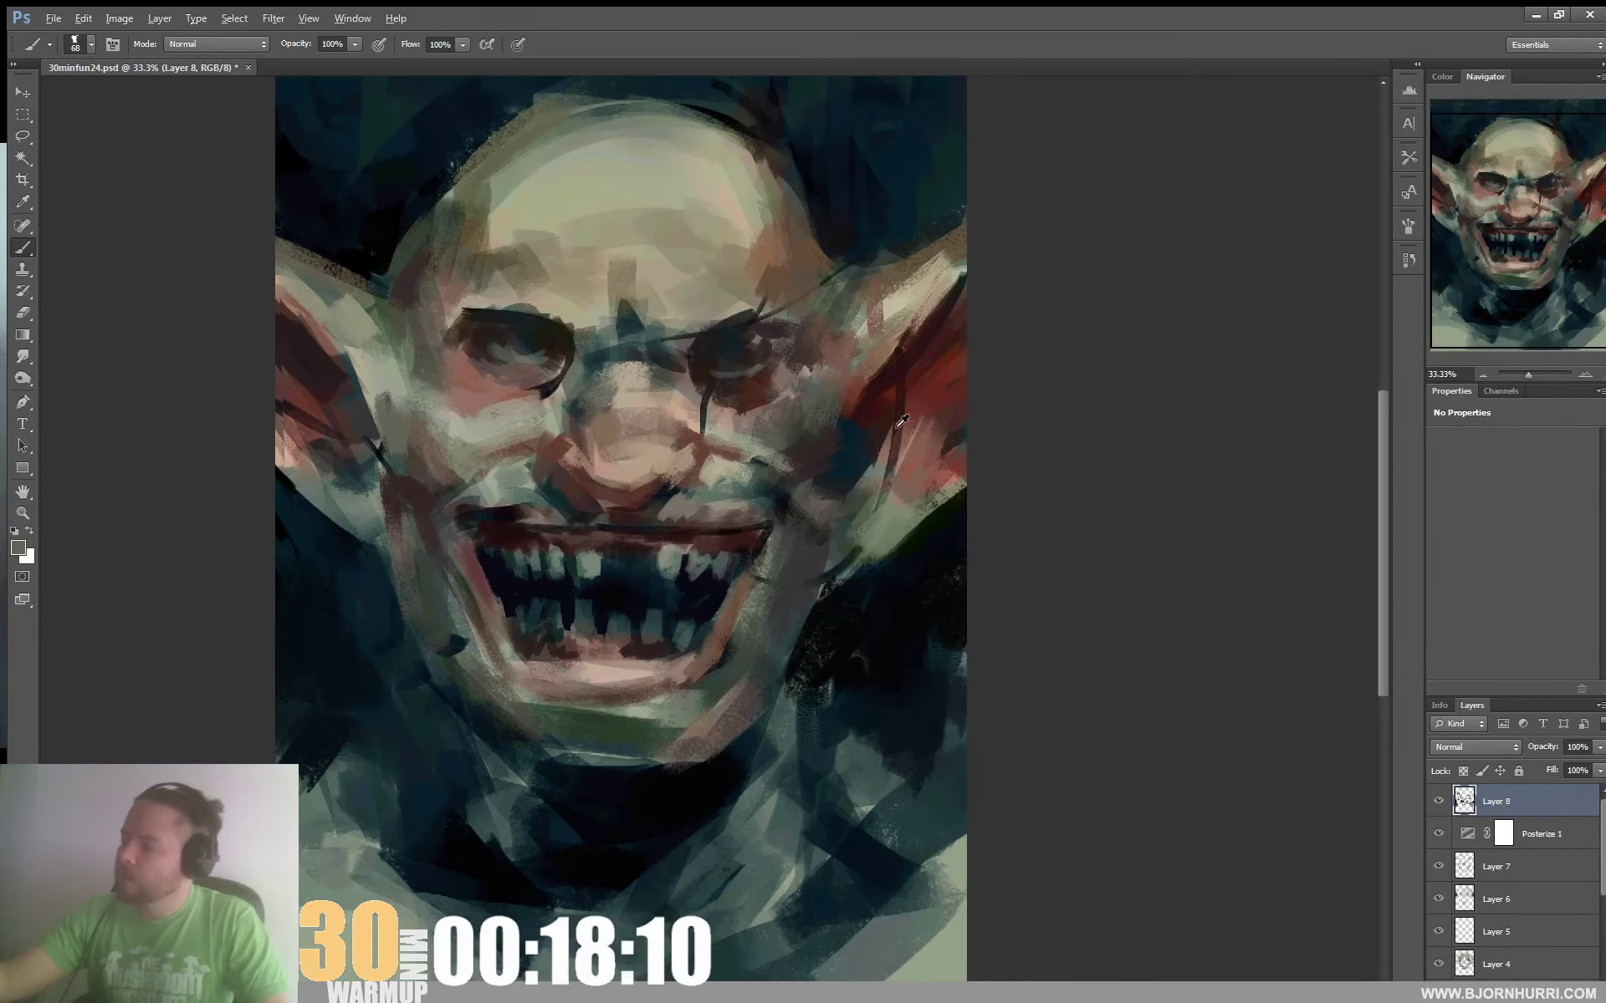
{"action": "left_click_drag", "start_coordinate": [898, 392], "coordinate": [885, 472]}
{"action": "left_click", "coordinate": [913, 473], "text": "alt"}
{"action": "left_click_drag", "start_coordinate": [920, 389], "coordinate": [910, 444]}
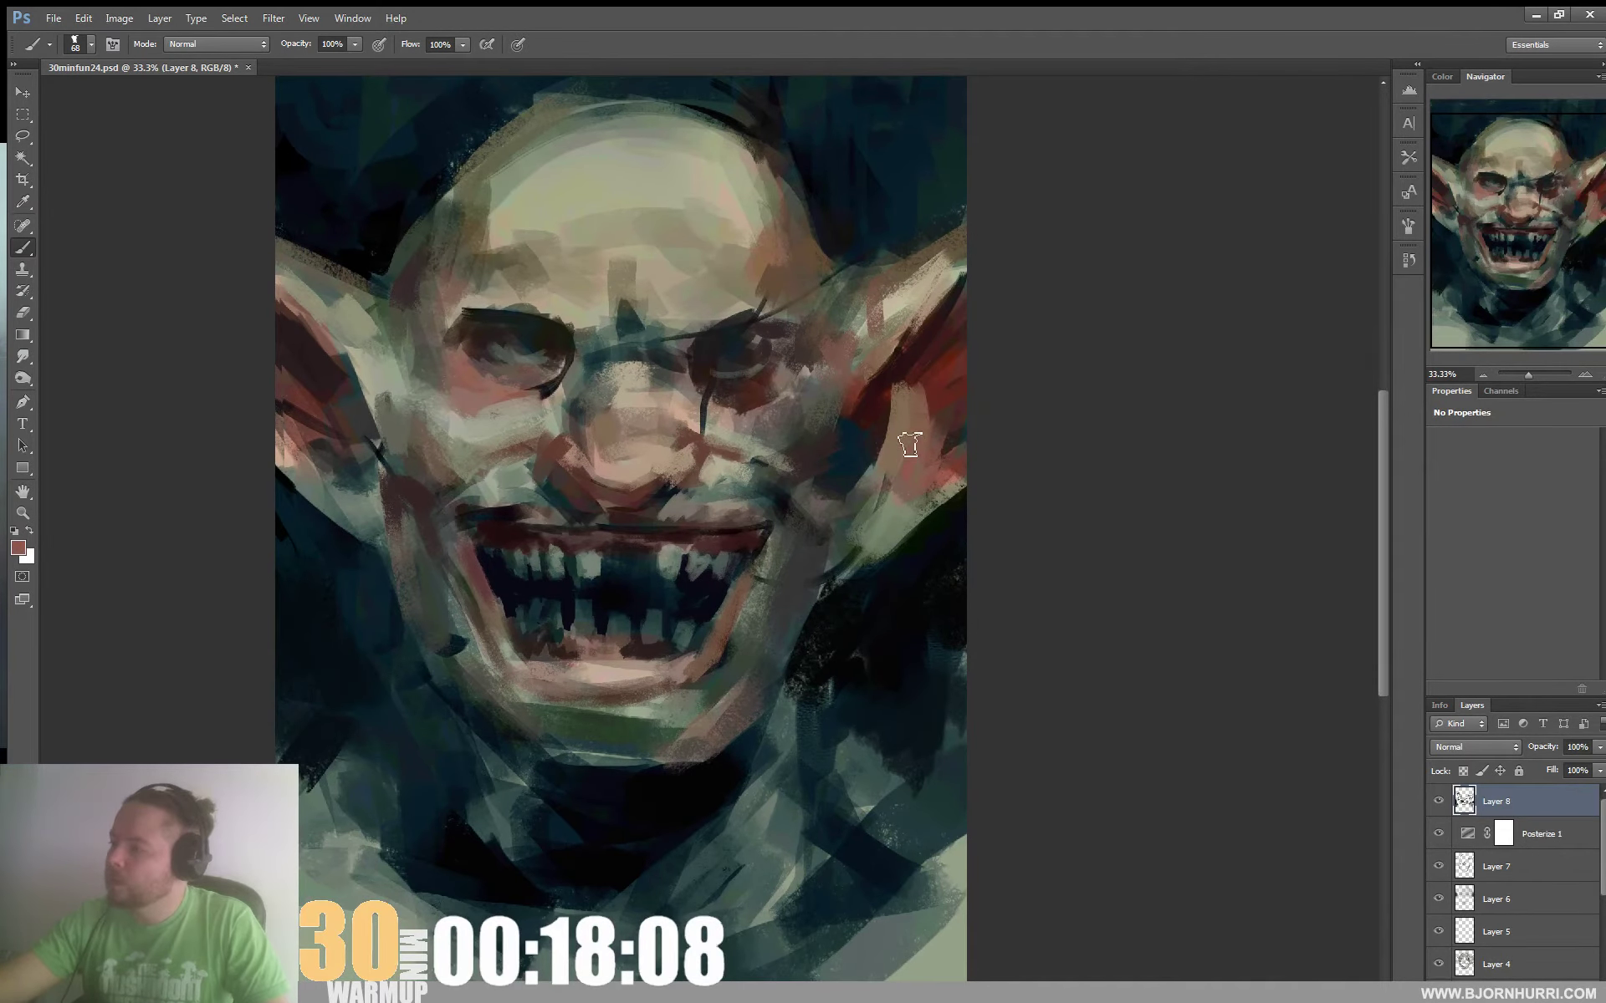
{"action": "left_click", "coordinate": [940, 381], "text": "alt"}
{"action": "left_click_drag", "start_coordinate": [935, 383], "coordinate": [890, 468]}
{"action": "left_click", "coordinate": [915, 356], "text": "alt"}
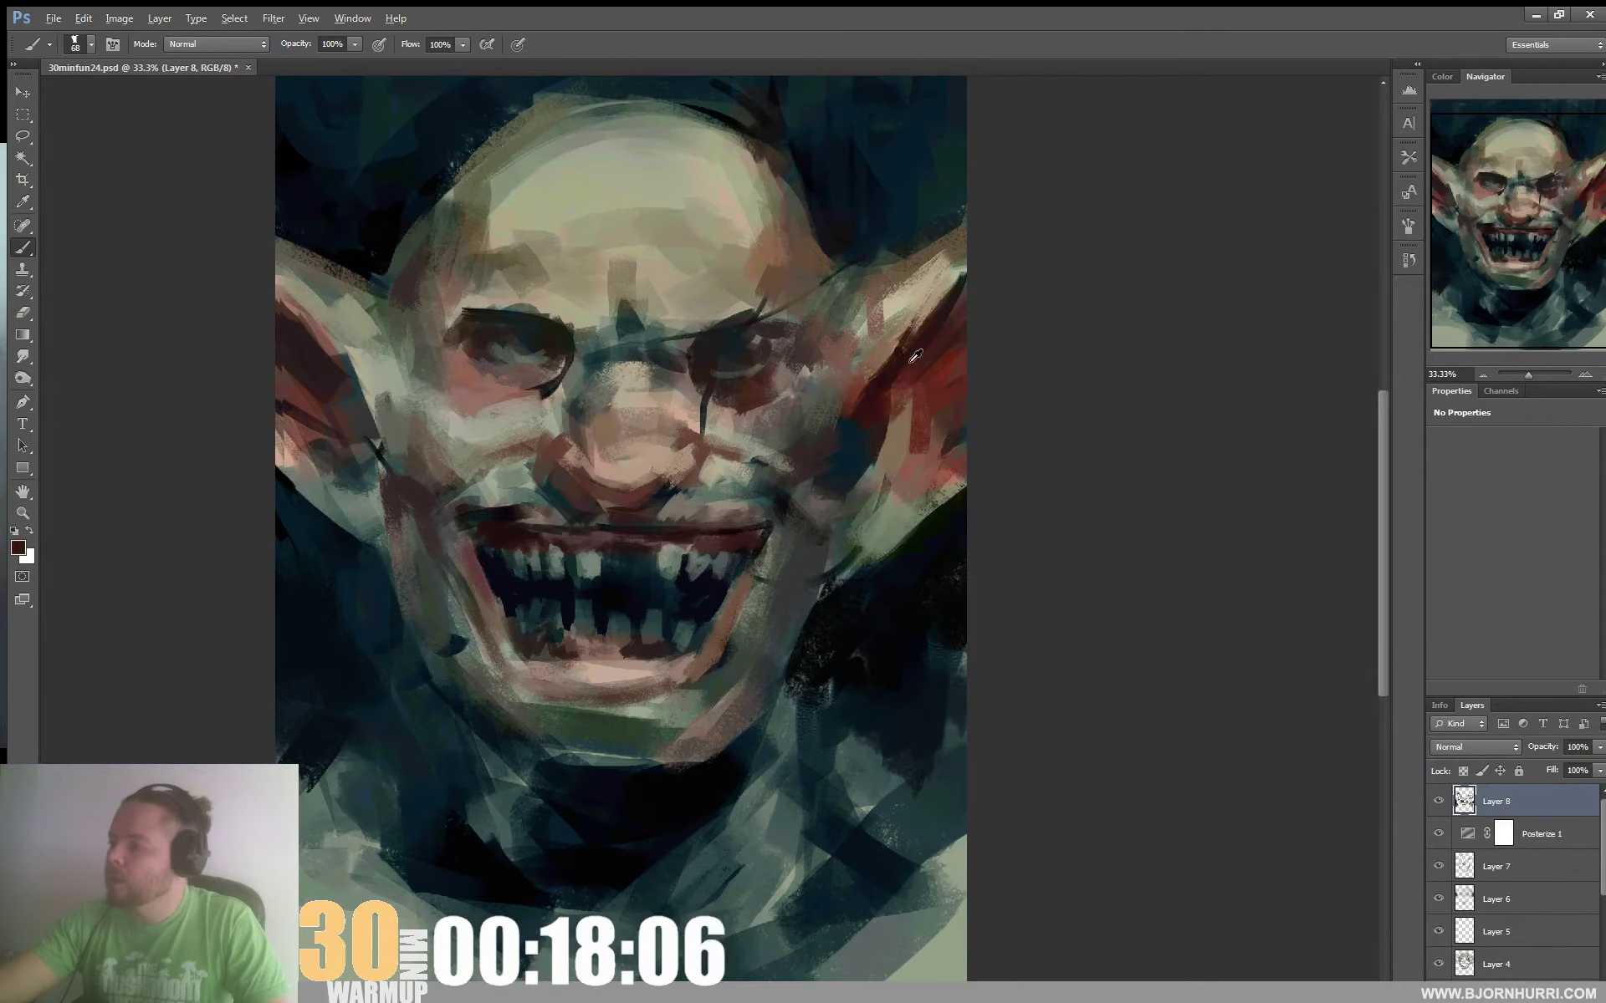
Deepen the left ear's inner shadows with dark reds and trim the head's upper-left contour with near-black
{"action": "left_click_drag", "start_coordinate": [1019, 333], "coordinate": [1181, 333]}
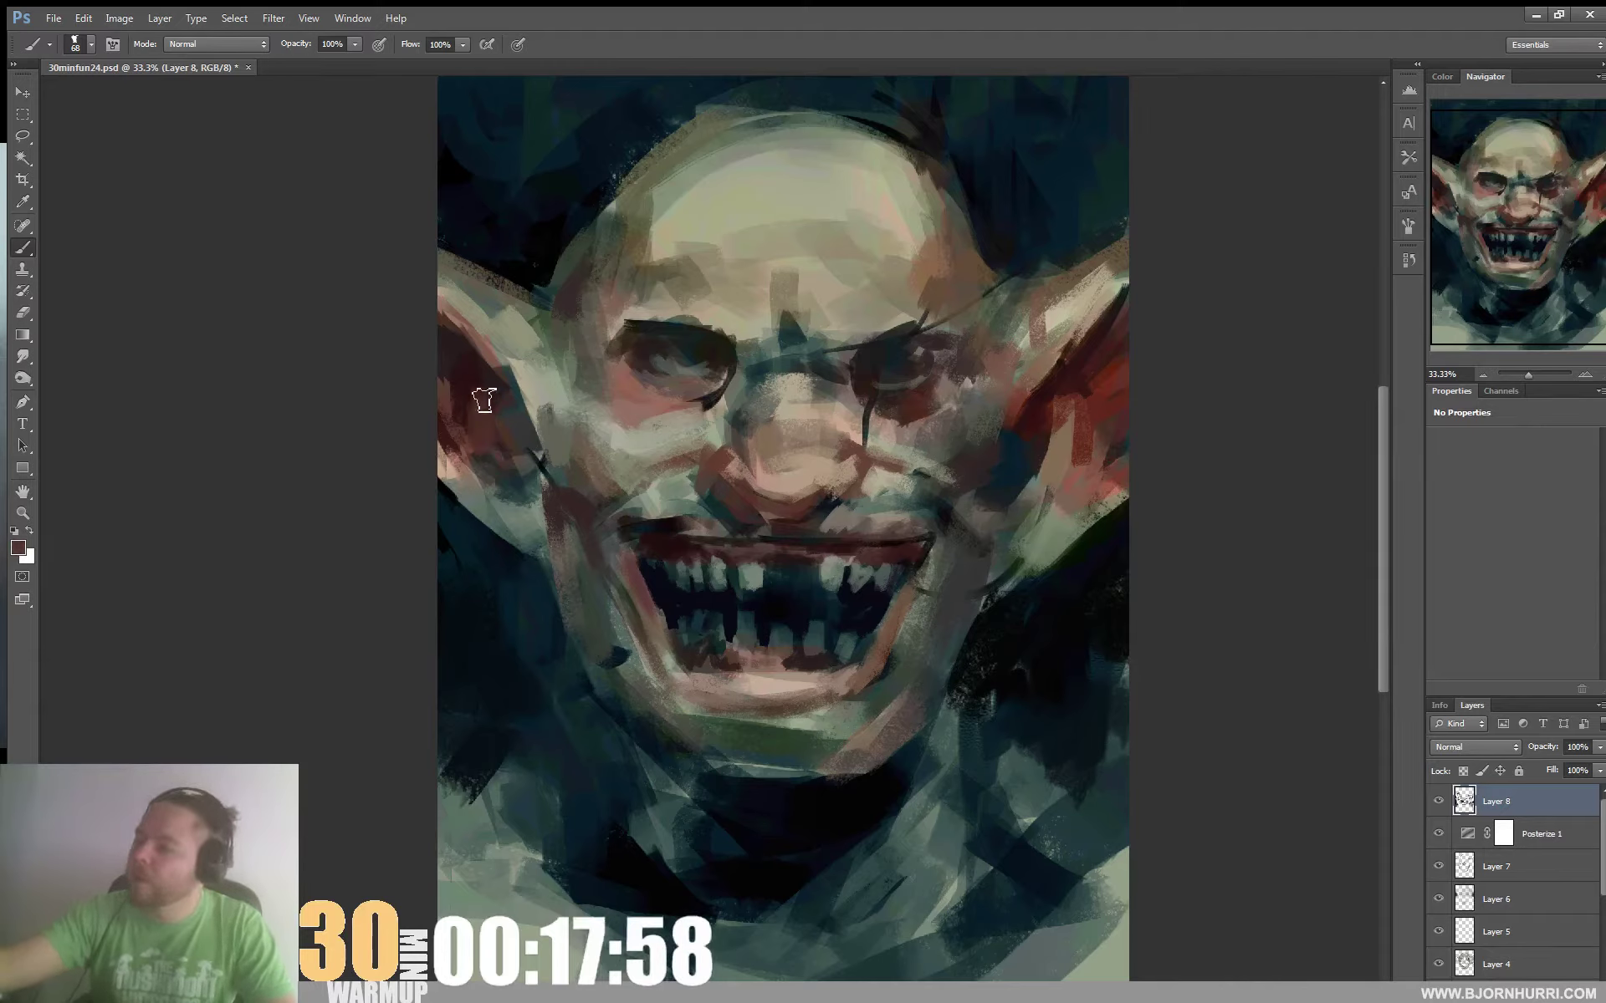
{"action": "left_click_drag", "start_coordinate": [477, 376], "coordinate": [518, 447]}
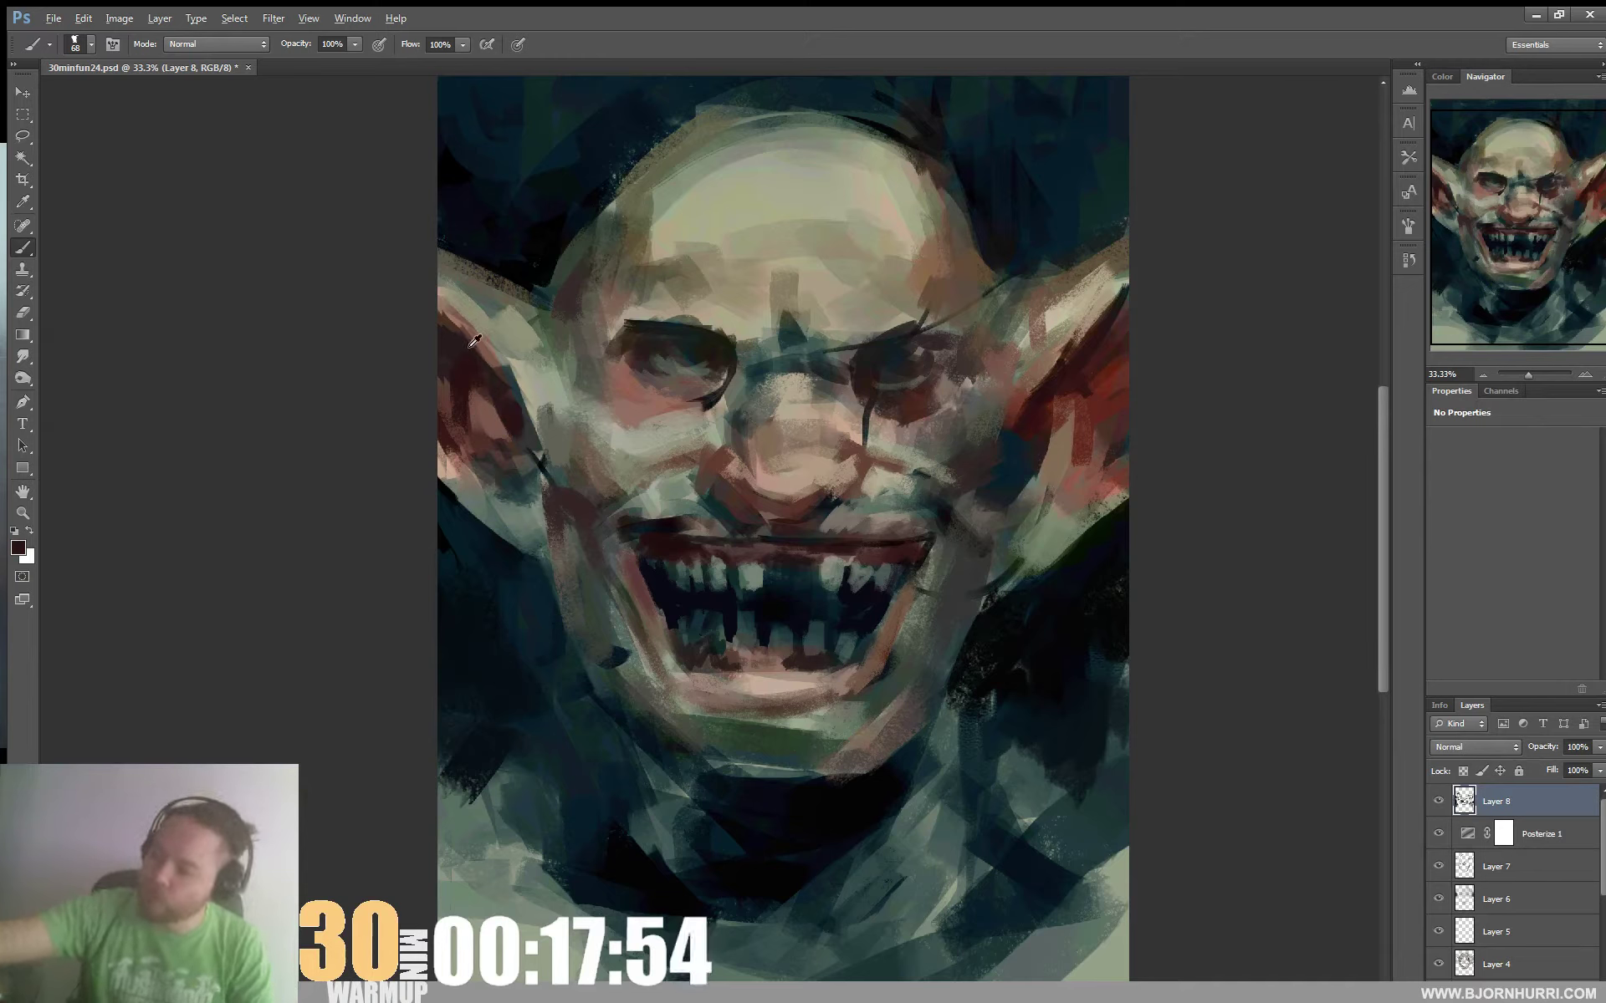
{"action": "mouse_move", "coordinate": [475, 341]}
{"action": "left_mouse_down"}
{"action": "mouse_move", "coordinate": [525, 387]}
{"action": "mouse_move", "coordinate": [521, 363]}
{"action": "mouse_move", "coordinate": [540, 422]}
{"action": "left_mouse_up"}
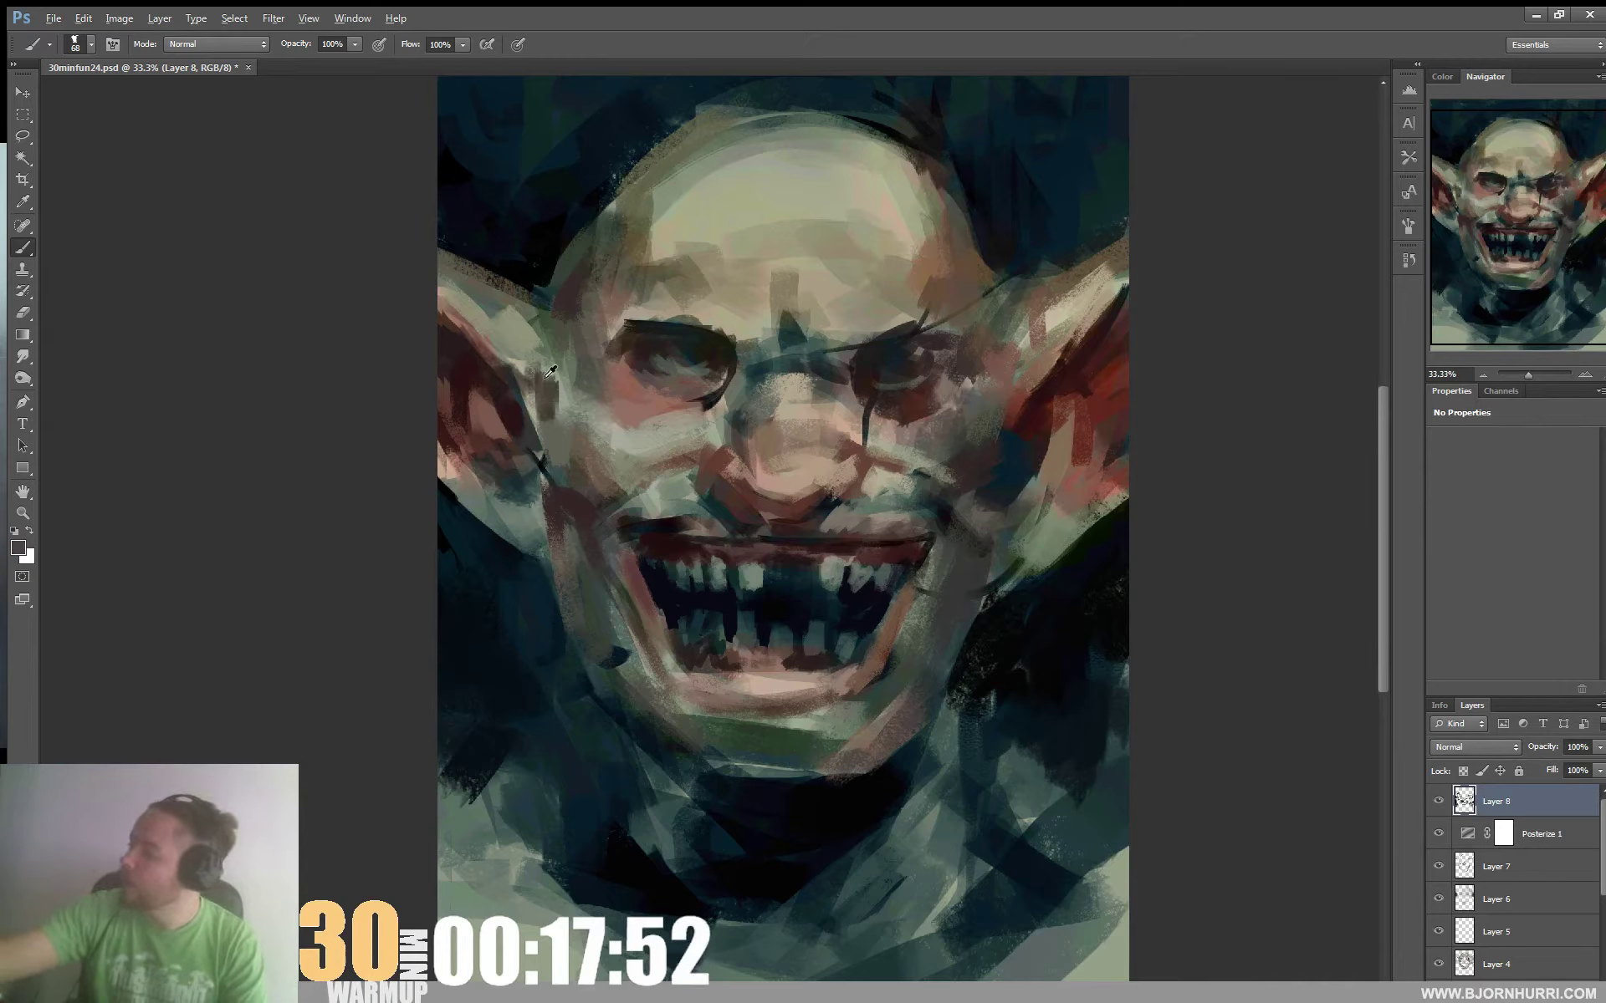
{"action": "left_click", "coordinate": [581, 454], "text": "alt"}
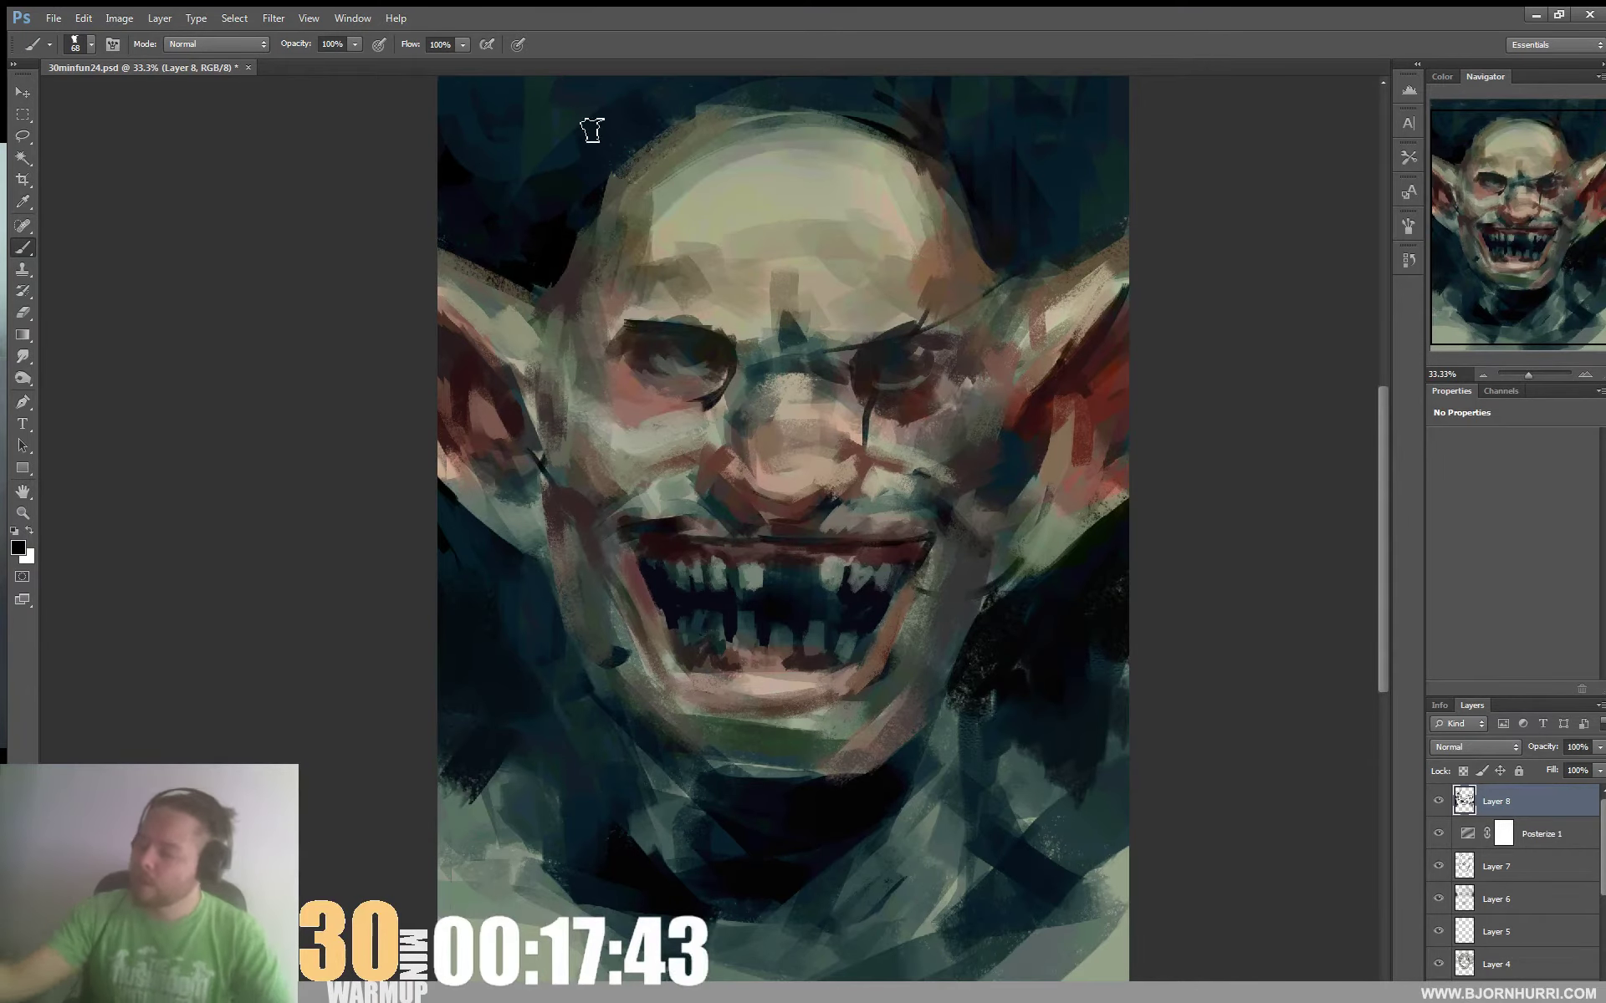
Copy the whole merged painting onto a new top layer and save the file
{"action": "left_click_drag", "start_coordinate": [1033, 358], "coordinate": [909, 496]}
{"action": "key", "text": "ctrl+a"}
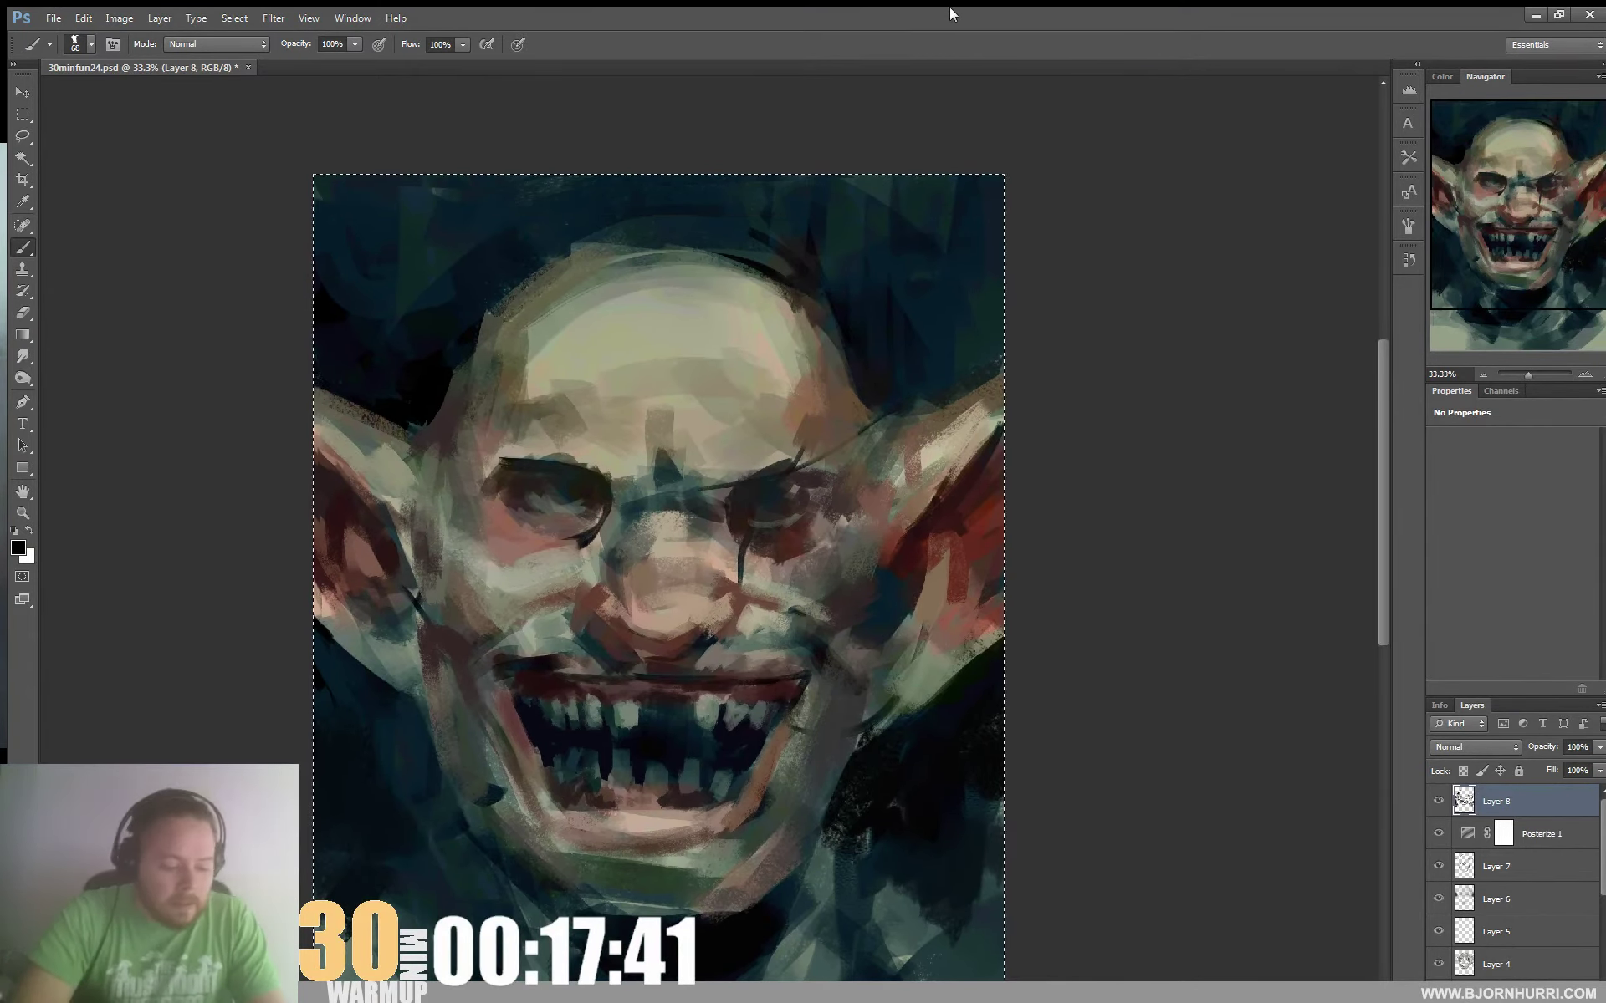
{"action": "key", "text": "ctrl+v"}
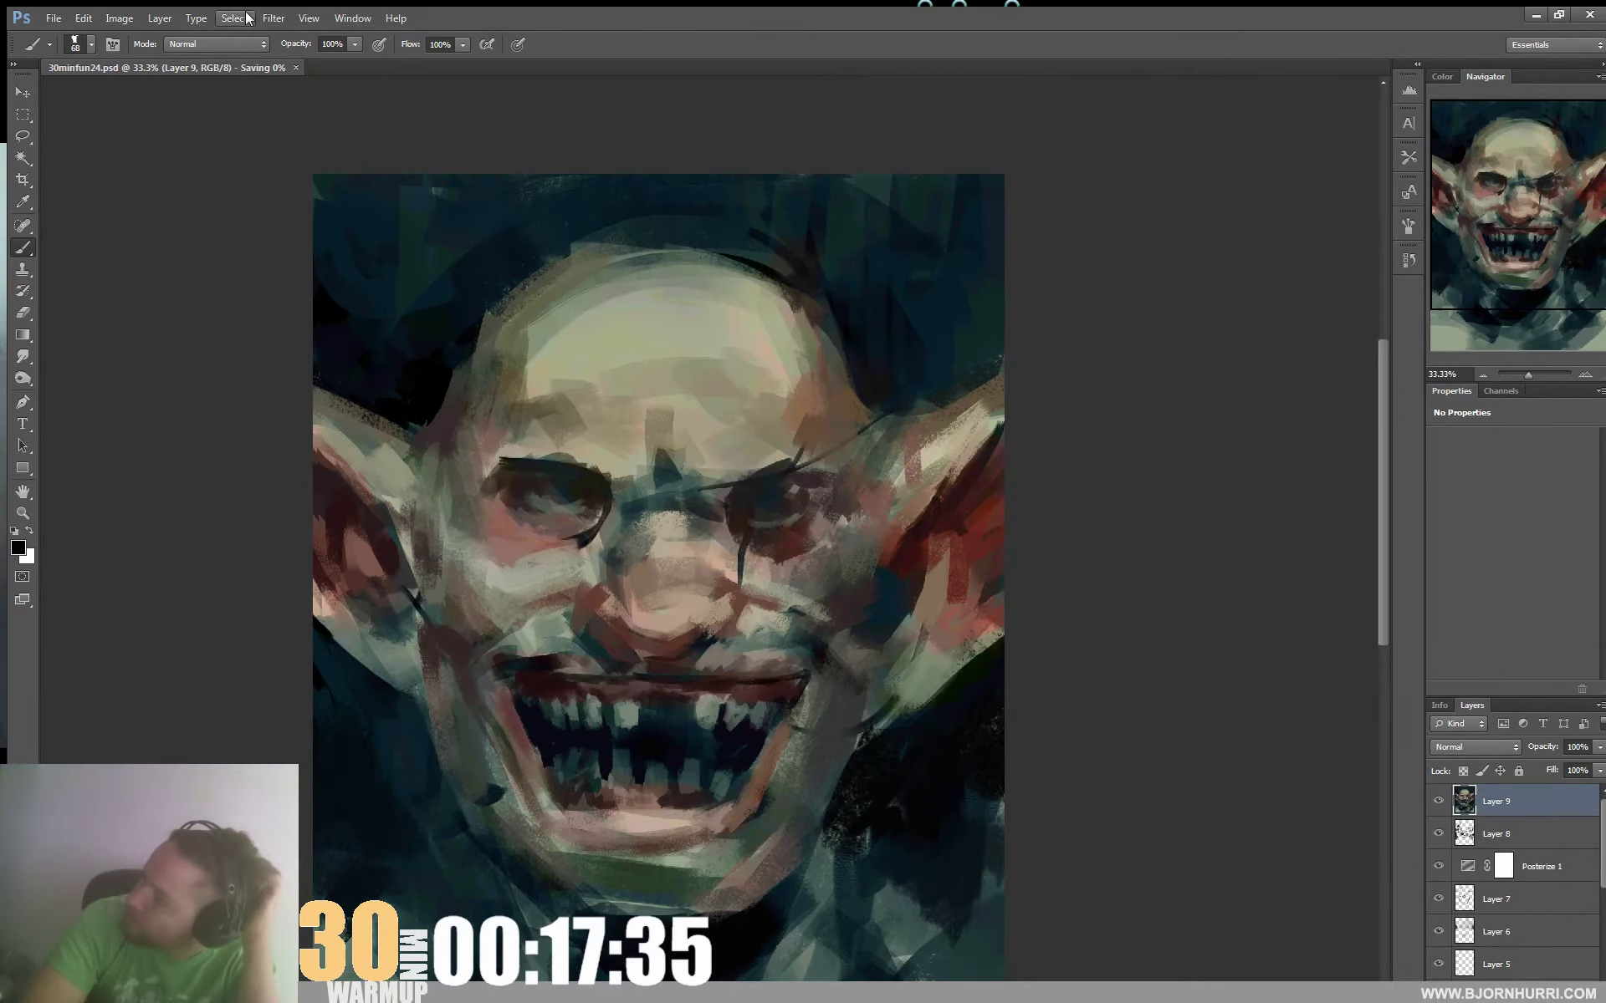
Start the Liquify filter with a brush size of 1351 and push the centre of the brow and nose bridge downward
{"action": "left_click", "coordinate": [274, 17]}
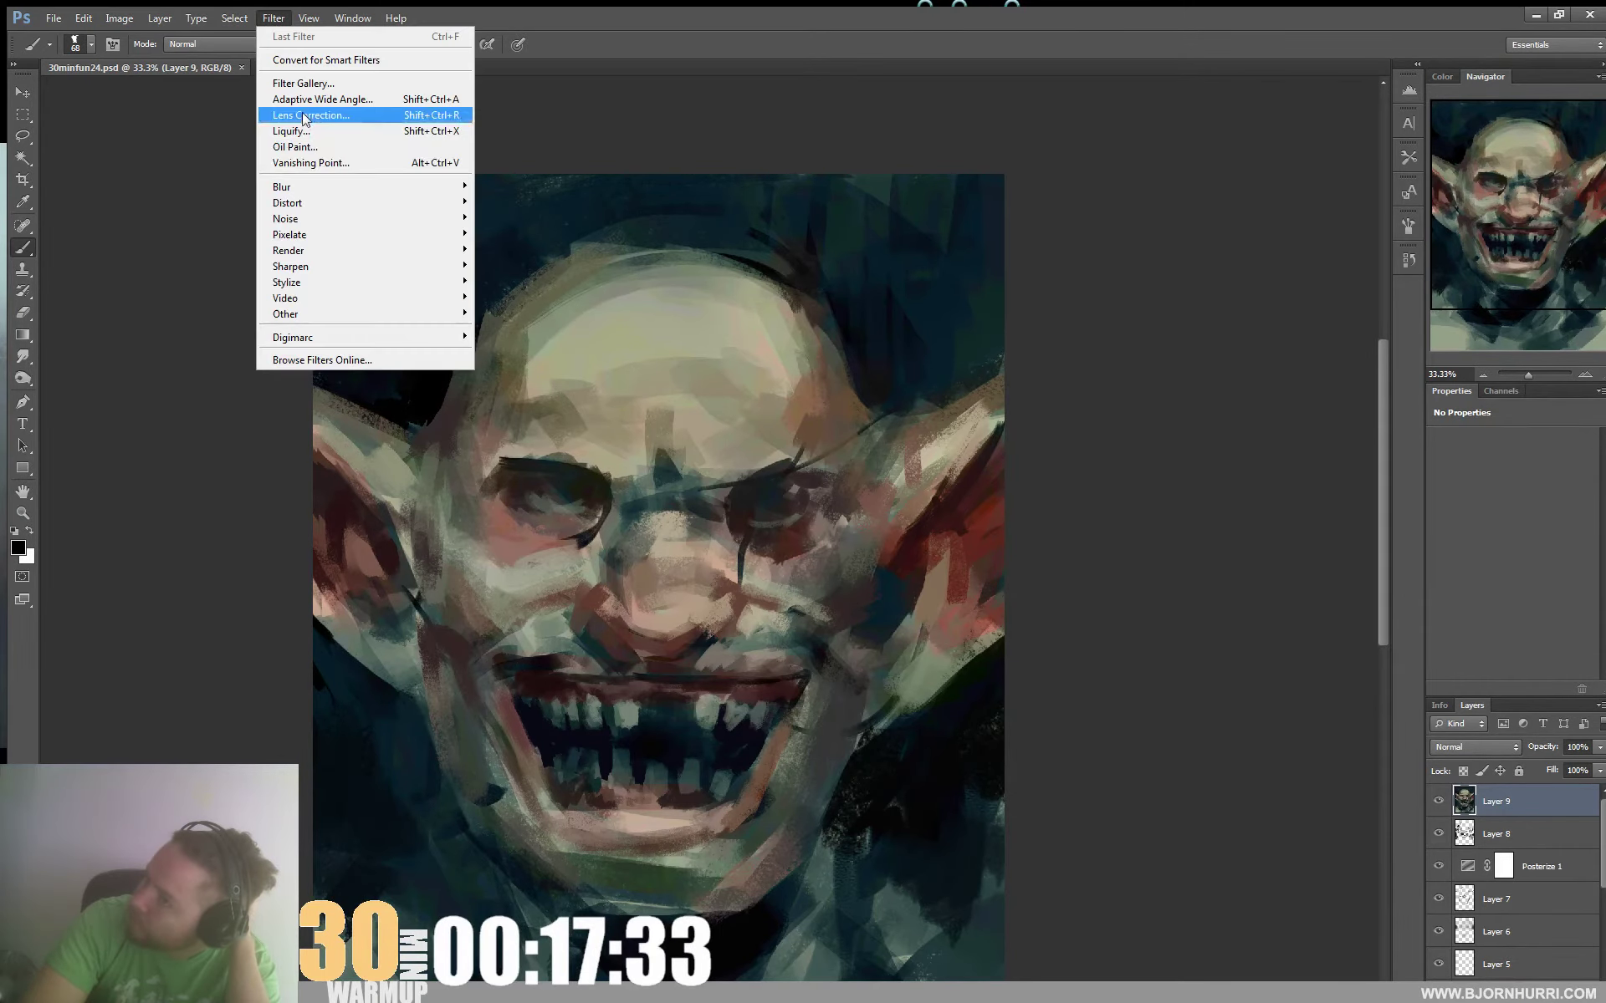
{"action": "left_click", "coordinate": [318, 129]}
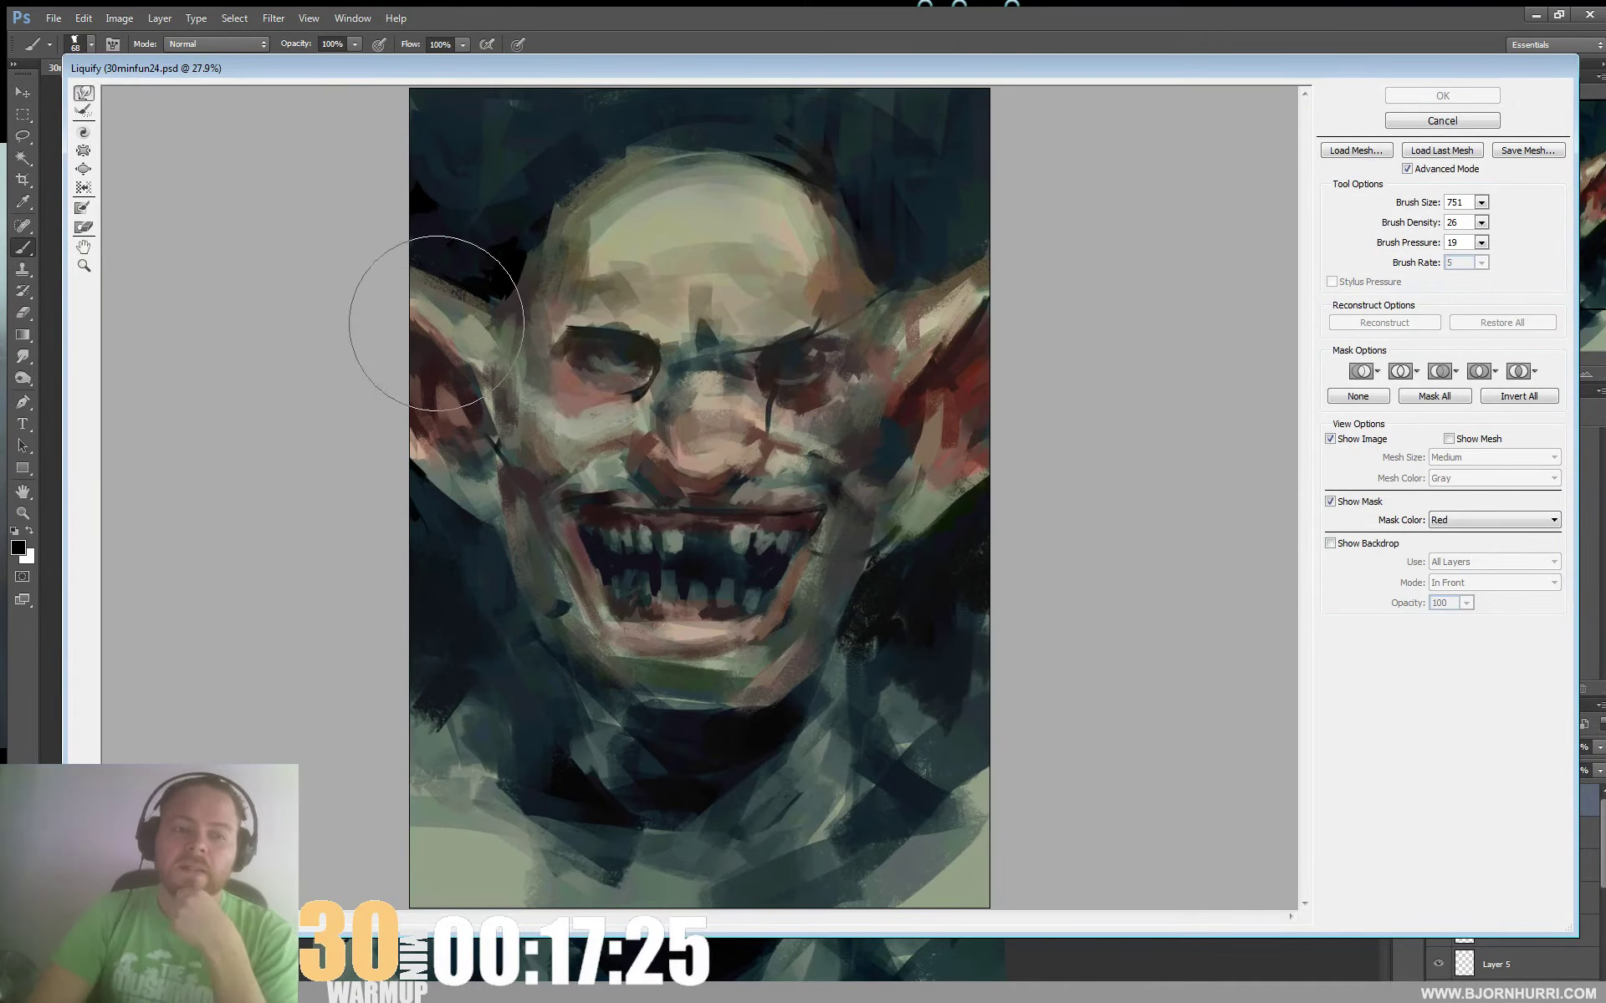
{"action": "left_click", "coordinate": [1481, 203]}
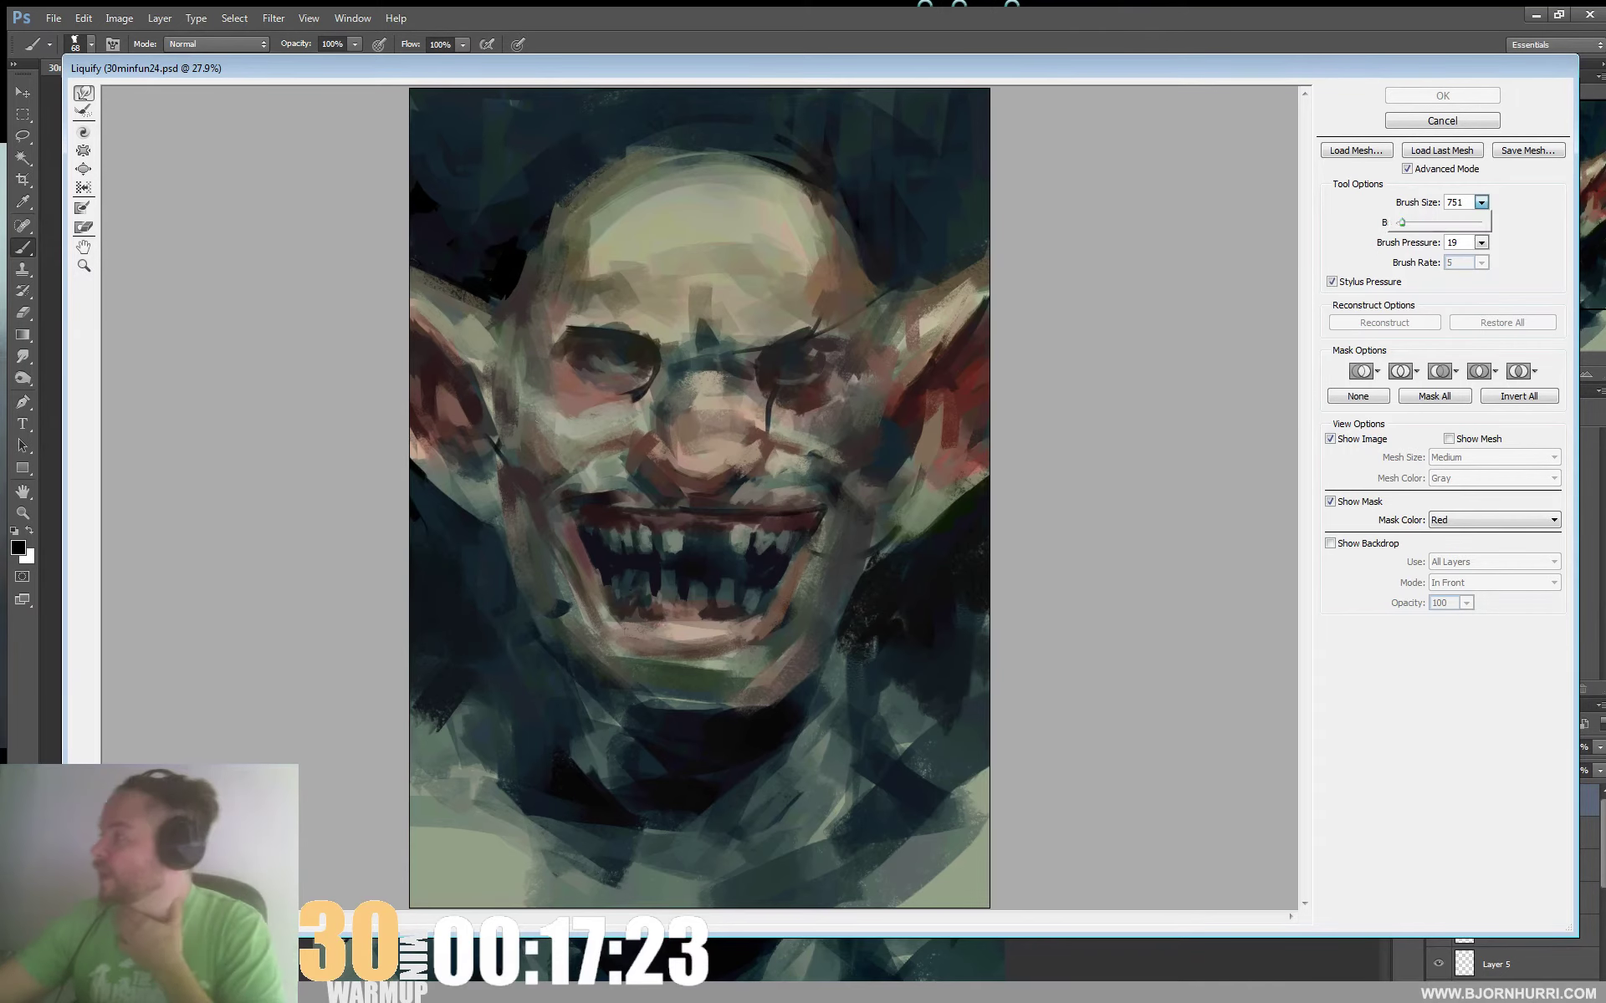
{"action": "left_click_drag", "start_coordinate": [1401, 223], "coordinate": [1404, 223]}
{"action": "left_click", "coordinate": [698, 370]}
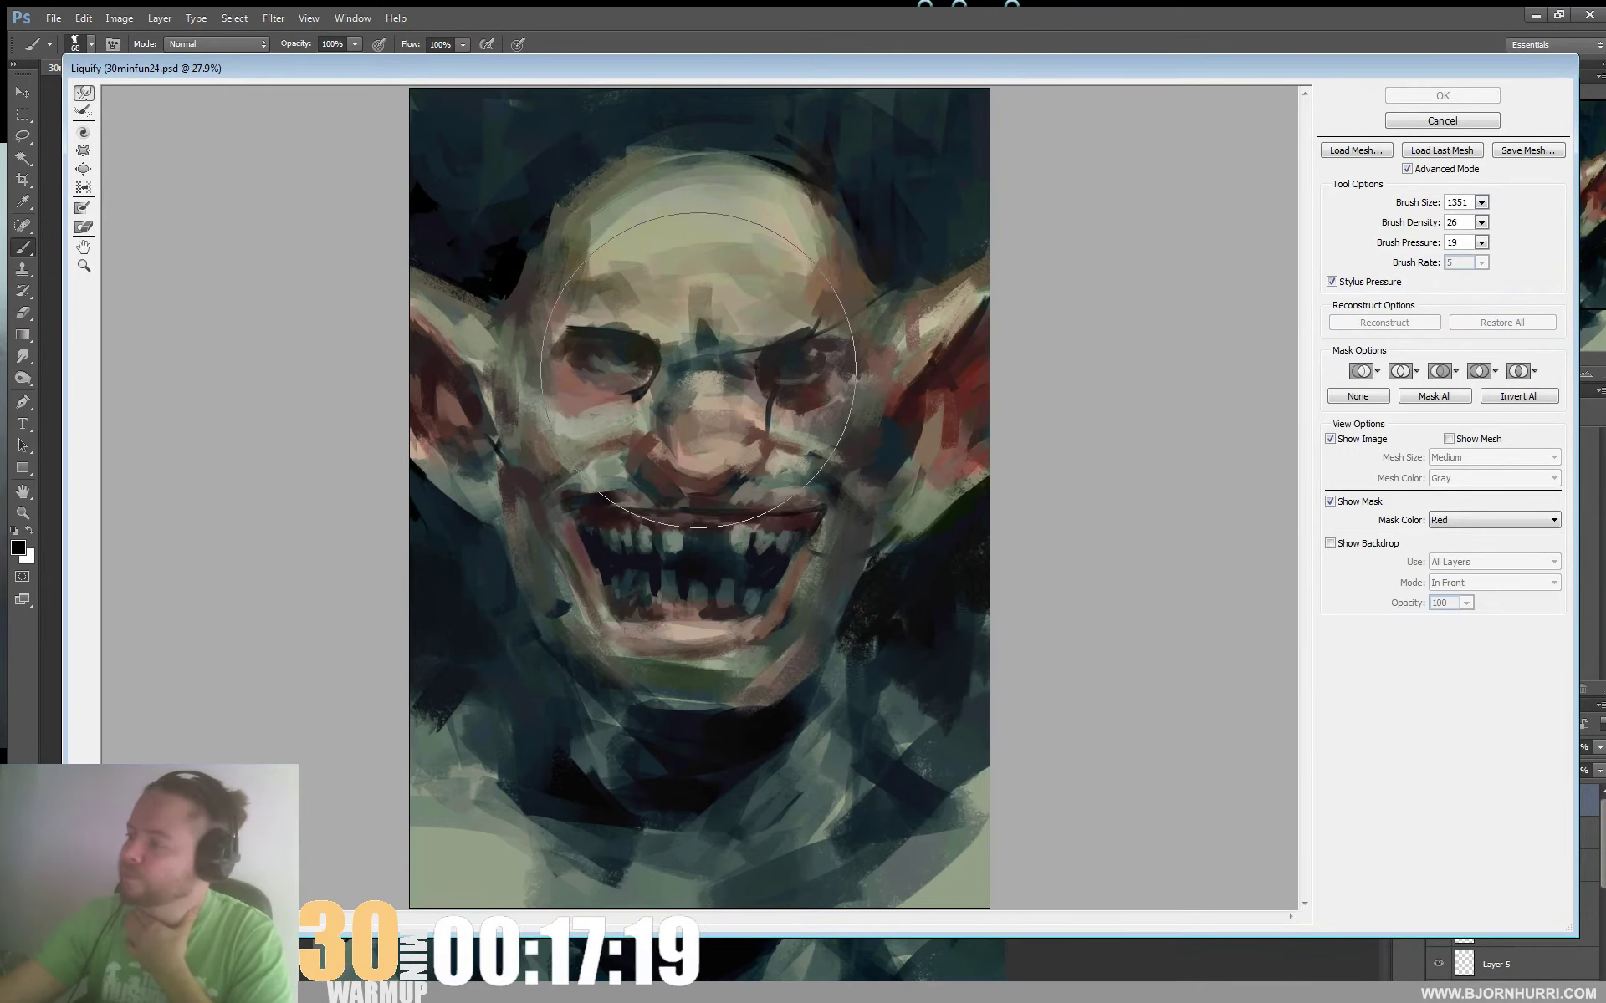
{"action": "left_click", "coordinate": [698, 370]}
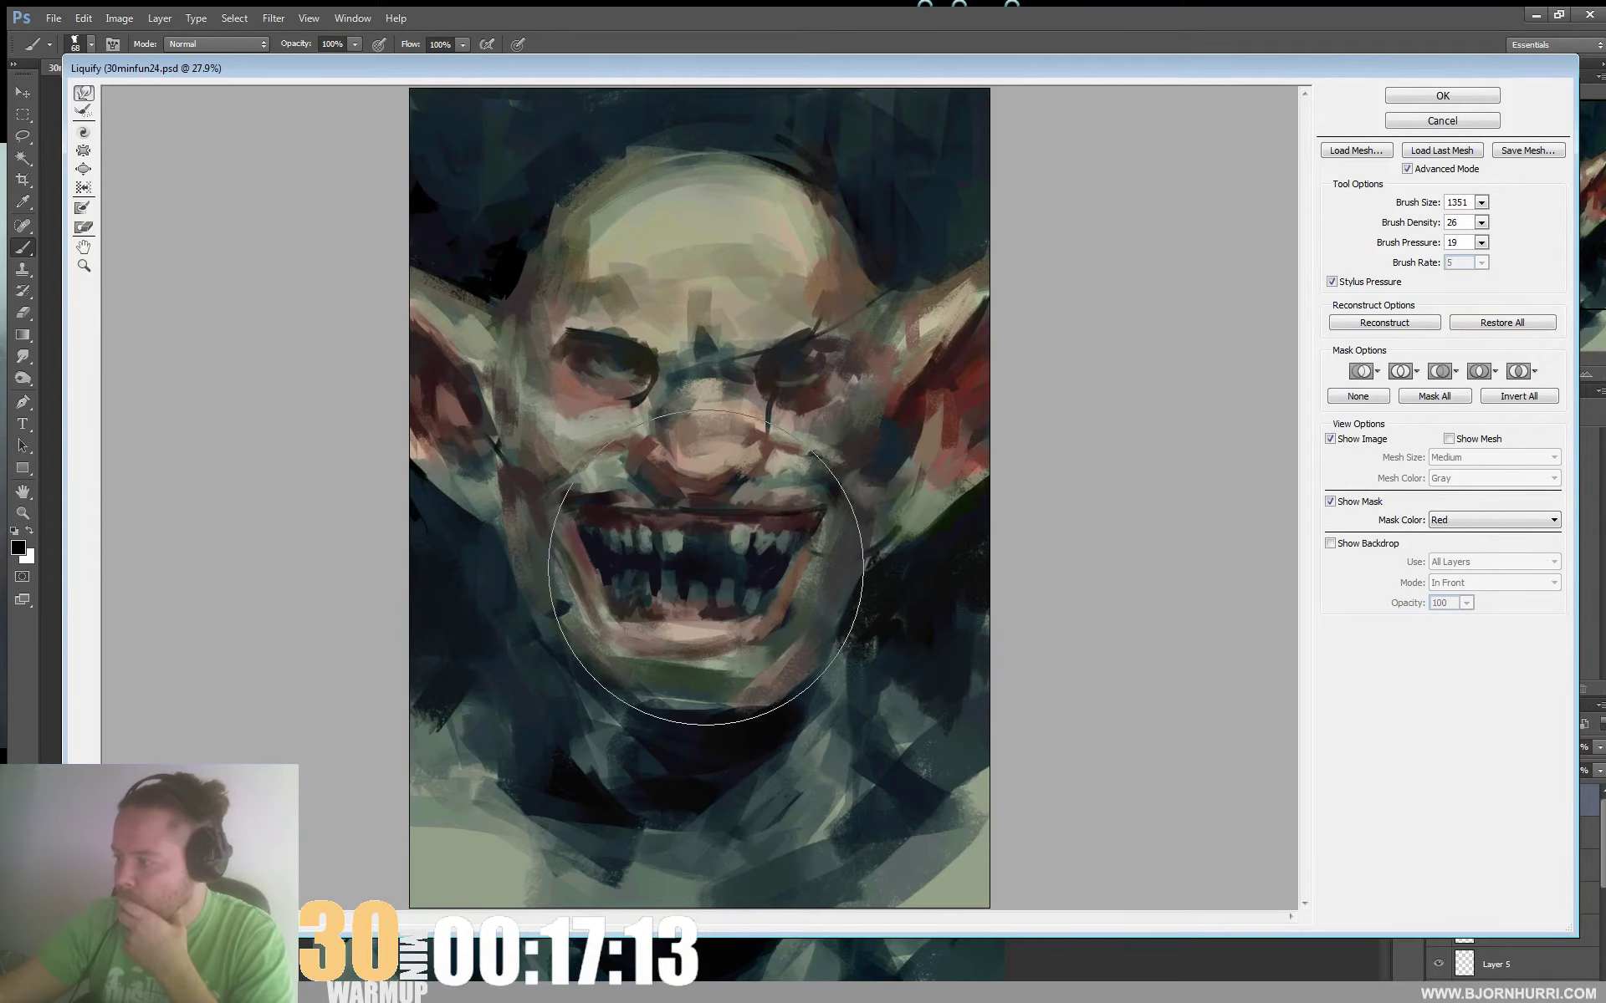
Warp the mouth into a more curved grin, reshape the left ear, and apply the Liquify changes
{"action": "left_click_drag", "start_coordinate": [705, 567], "coordinate": [711, 552]}
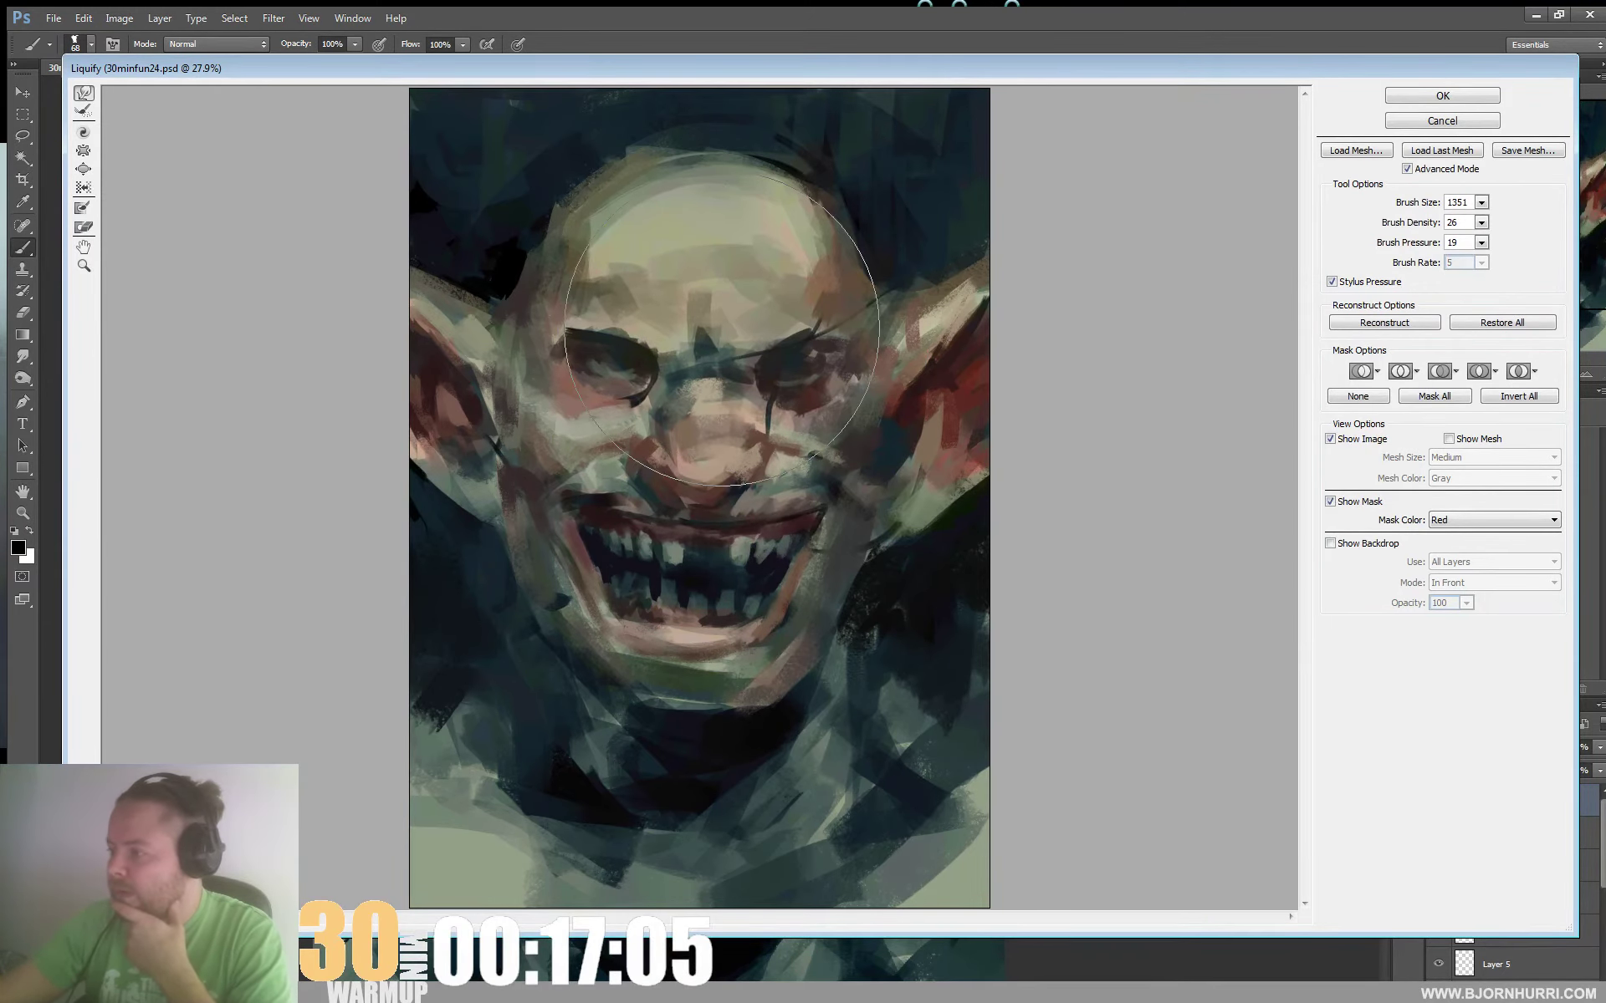
{"action": "left_click_drag", "start_coordinate": [424, 507], "coordinate": [459, 437]}
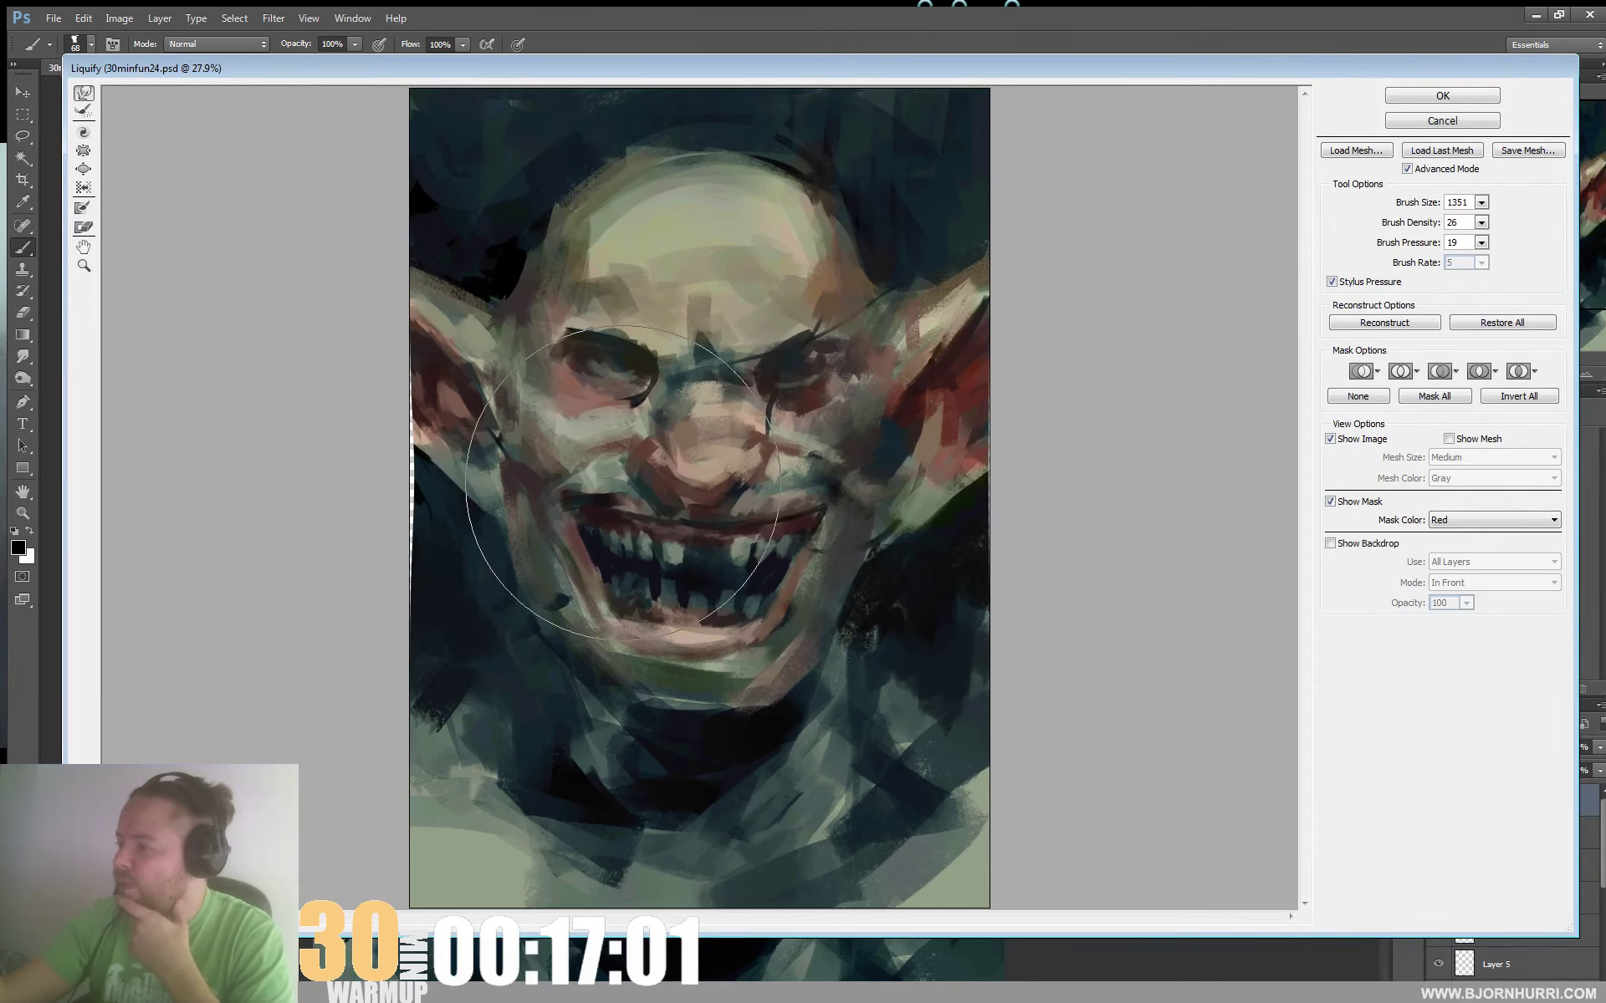
{"action": "left_click_drag", "start_coordinate": [362, 500], "coordinate": [304, 515]}
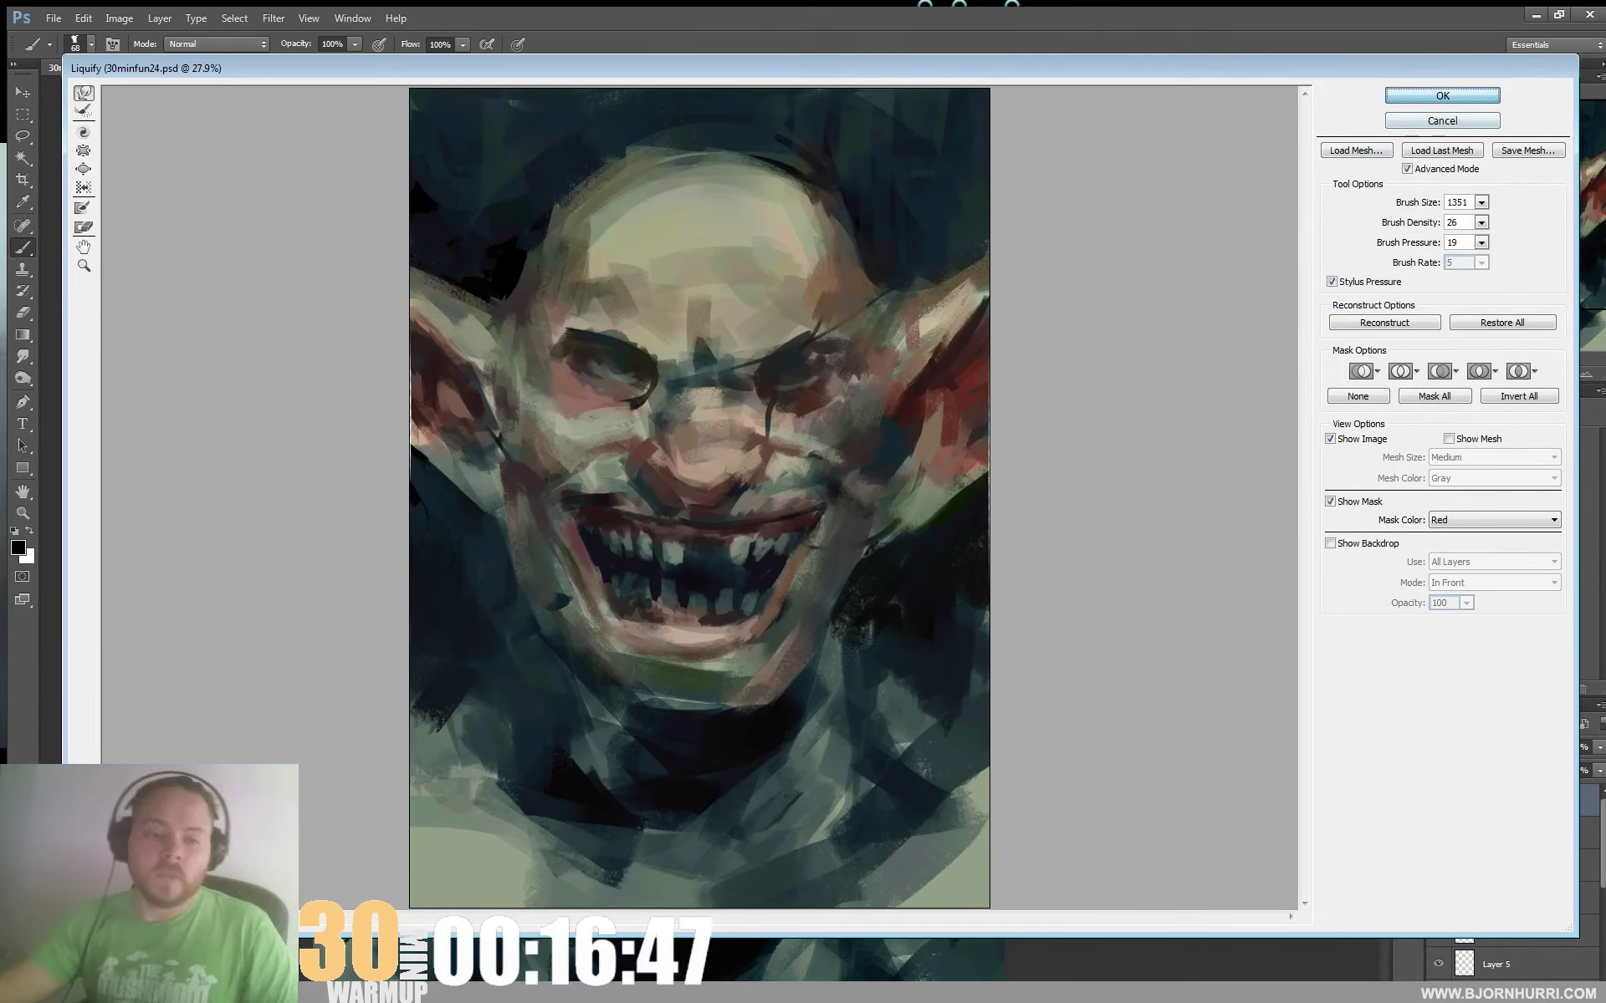
{"action": "left_click", "coordinate": [1442, 96]}
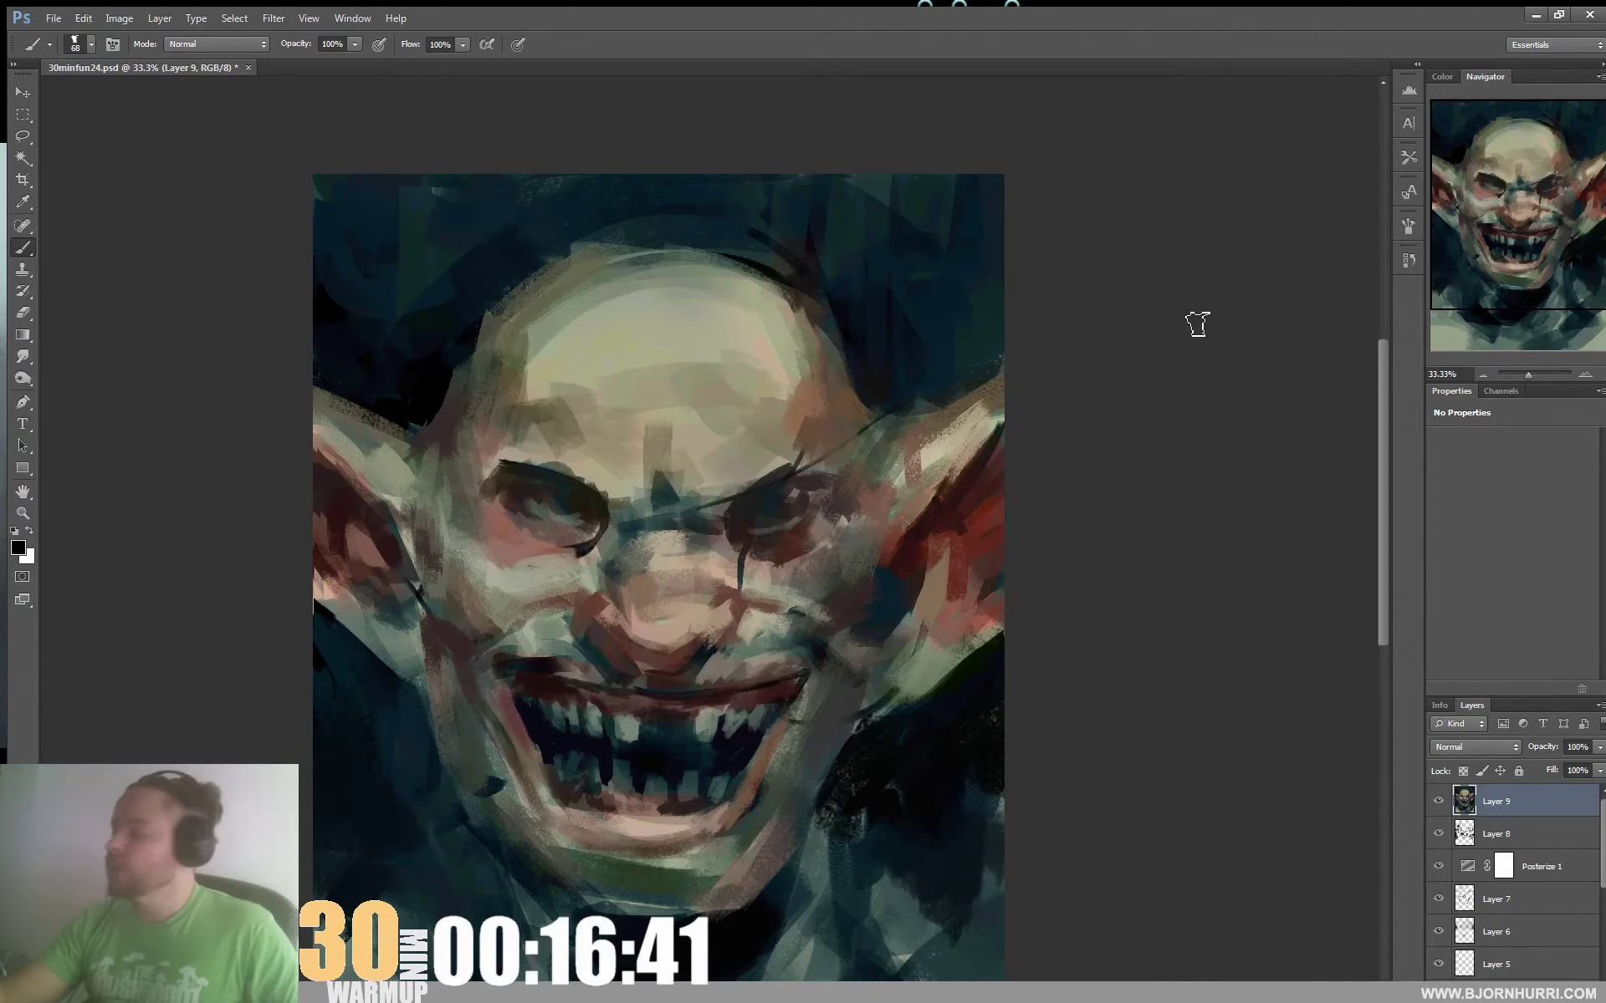
Strengthen the angry brows and left eye contour with sampled dark and skin tones, and set the brush size to 60 px
{"action": "left_click_drag", "start_coordinate": [799, 483], "coordinate": [815, 414]}
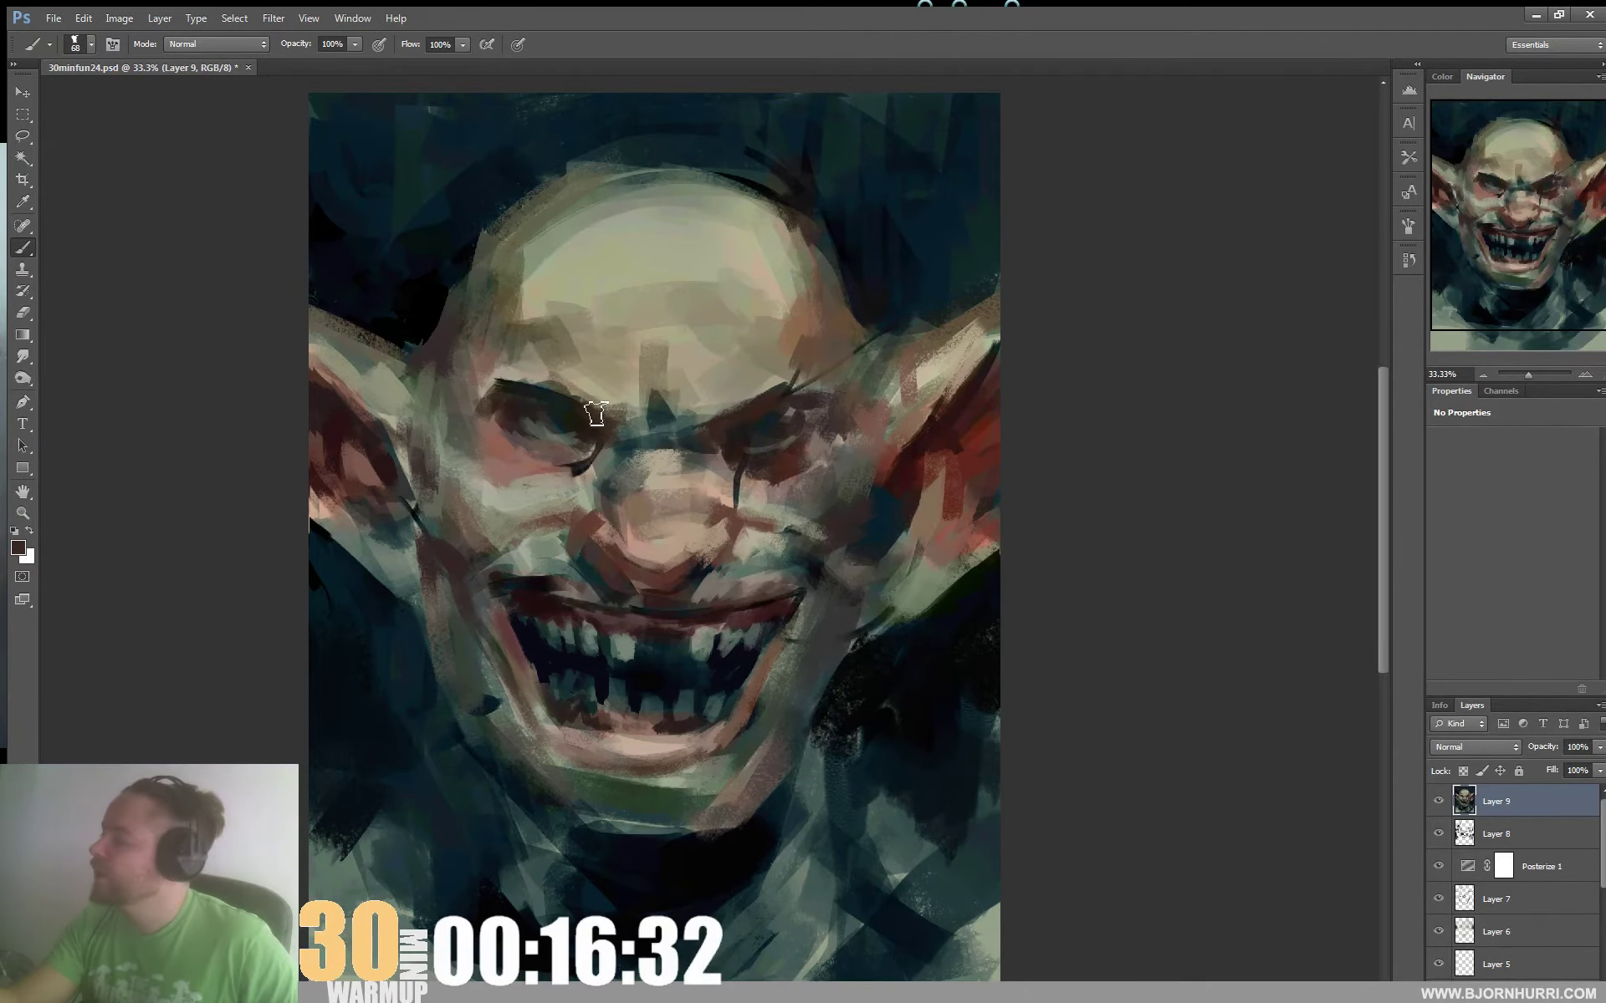
{"action": "left_click", "coordinate": [503, 440], "text": "alt"}
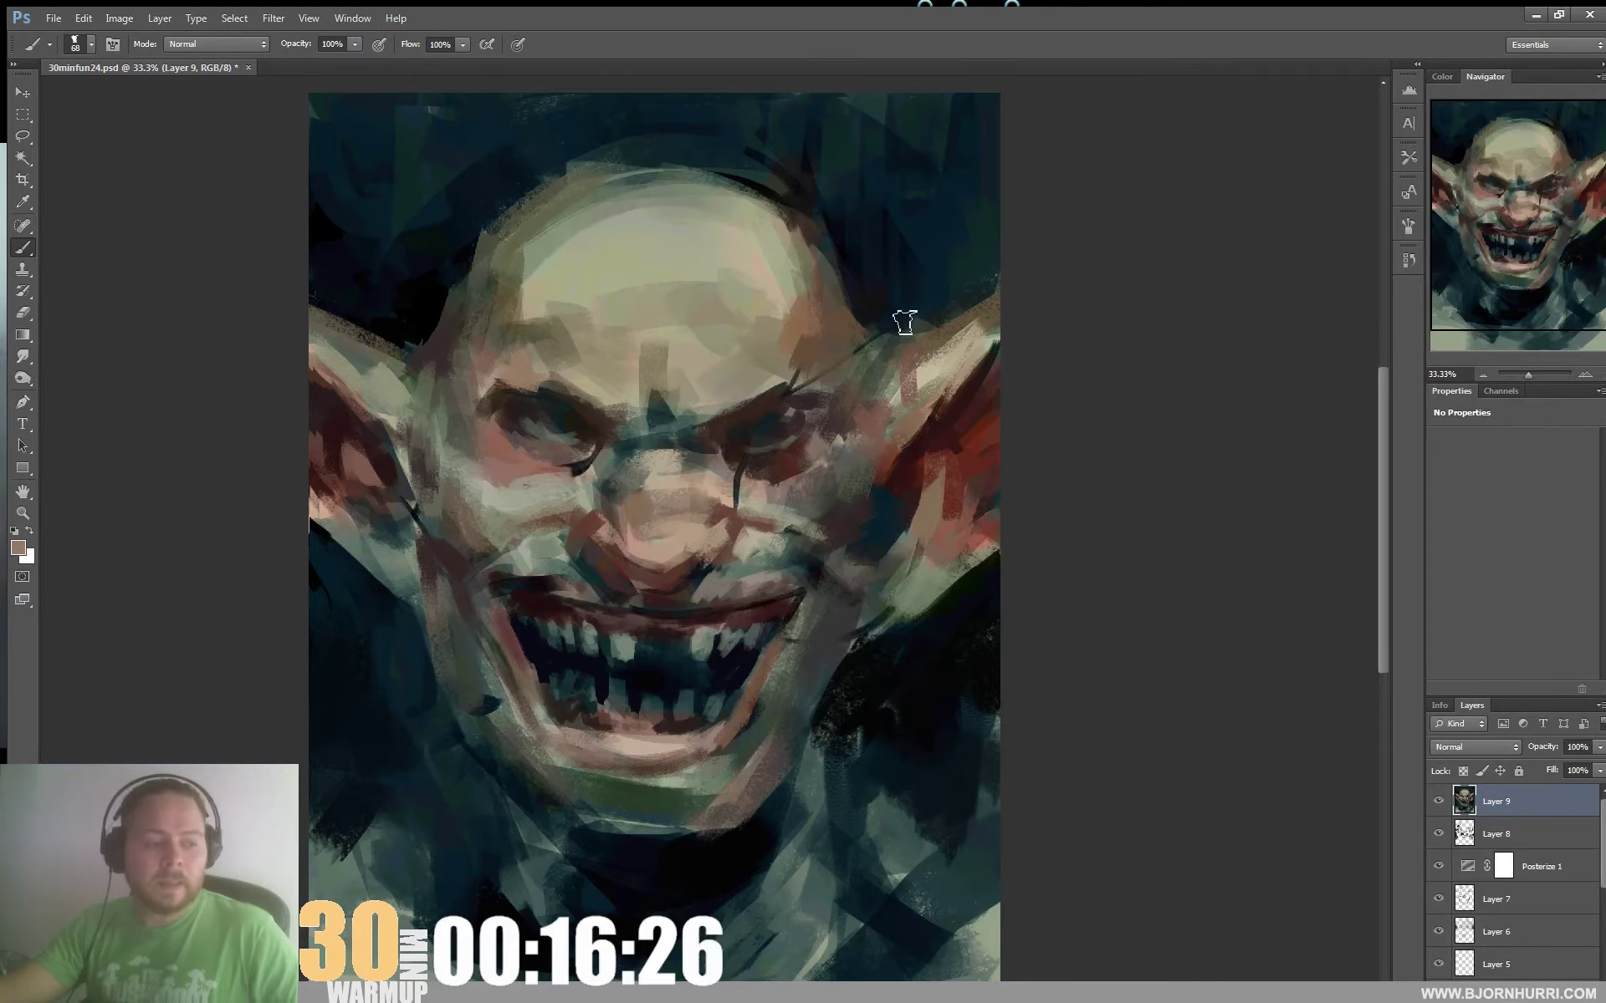
{"action": "right_click", "coordinate": [736, 347]}
{"action": "left_click_drag", "start_coordinate": [853, 376], "coordinate": [850, 376]}
{"action": "key", "text": "Return"}
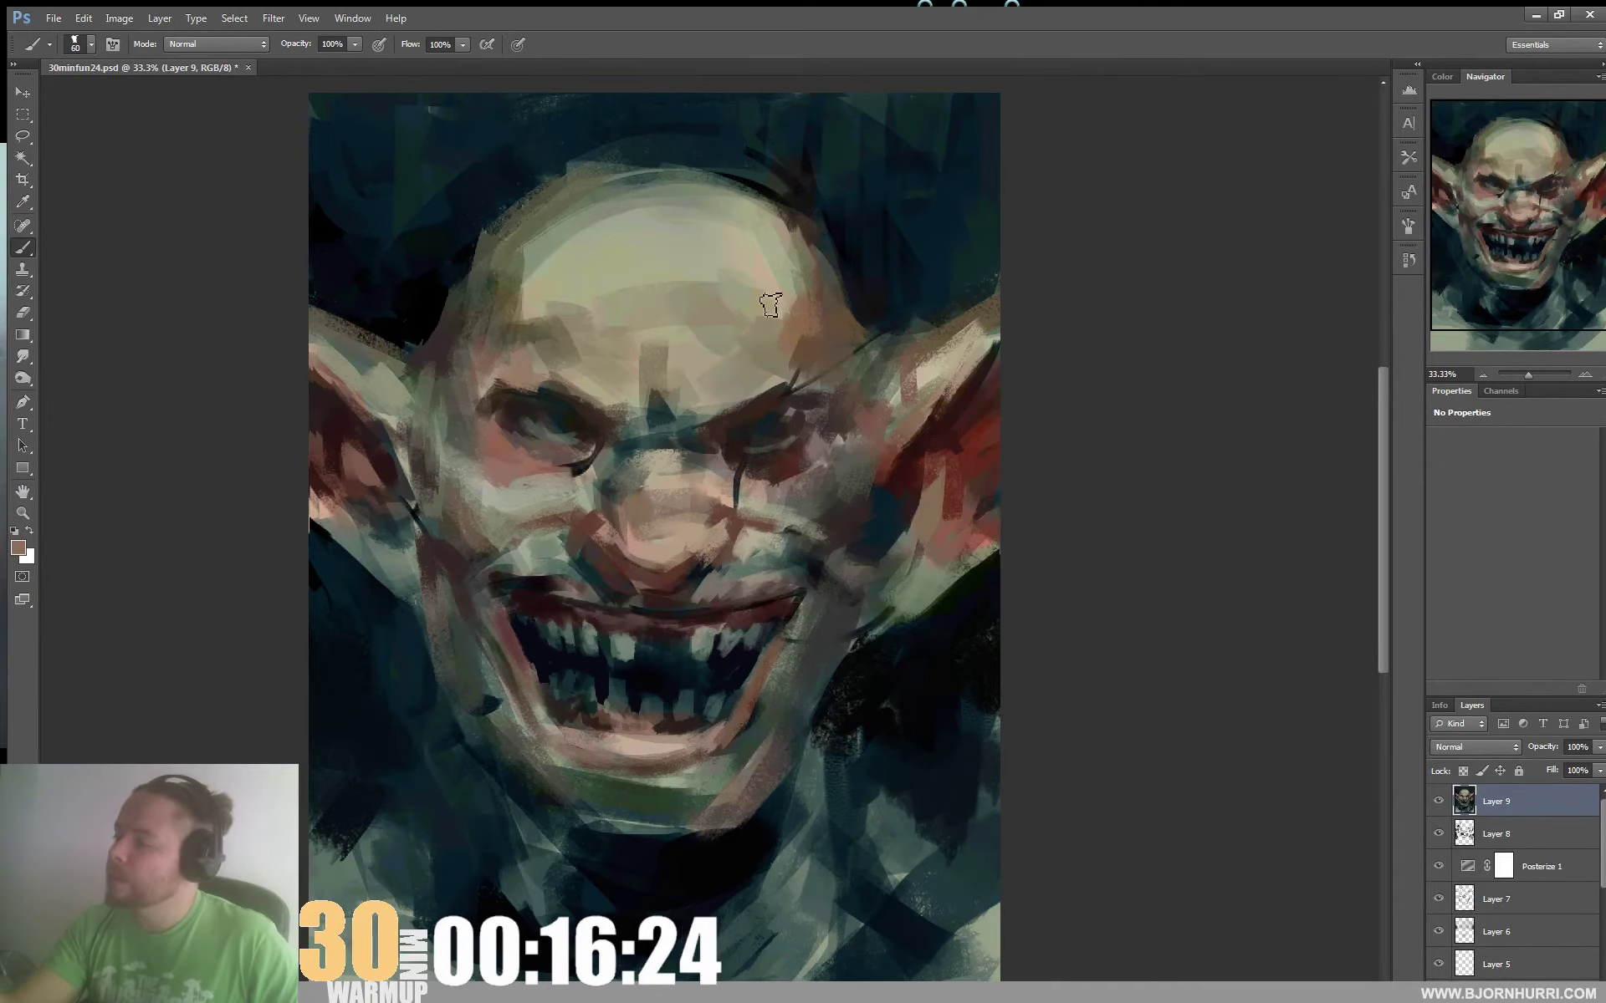
Enlarge the brush and blend broad sampled skin tones over the forehead and the area around the eyes
{"action": "right_click", "coordinate": [681, 344]}
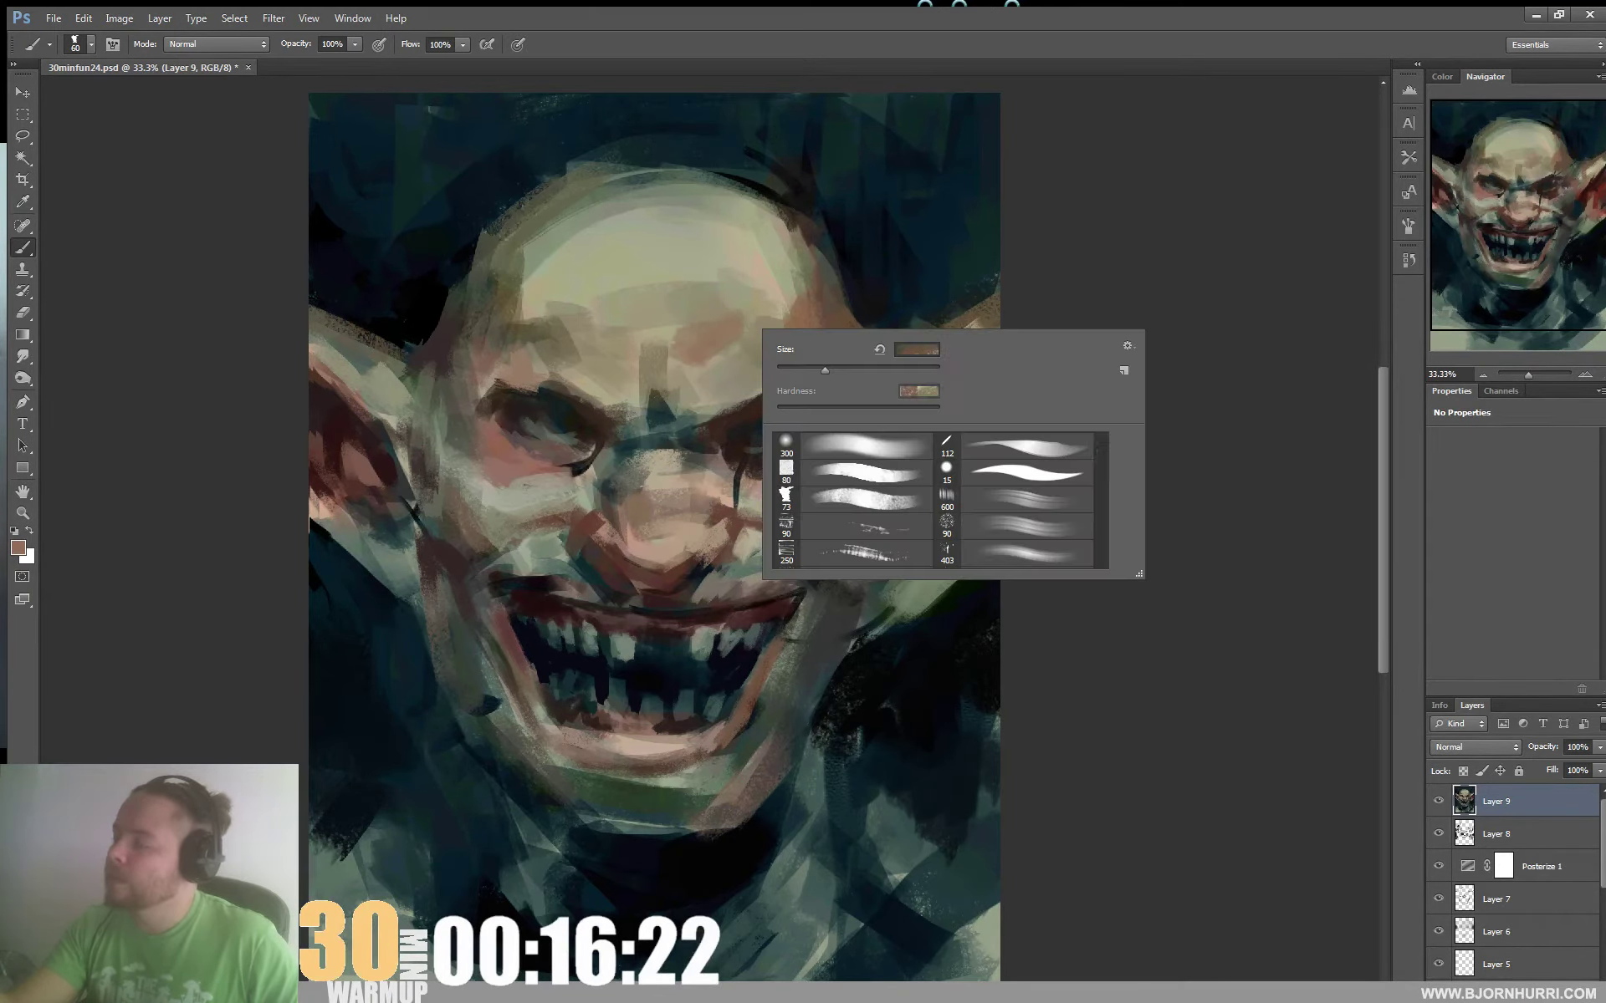
{"action": "left_click_drag", "start_coordinate": [825, 370], "coordinate": [861, 370]}
{"action": "key", "text": "Return"}
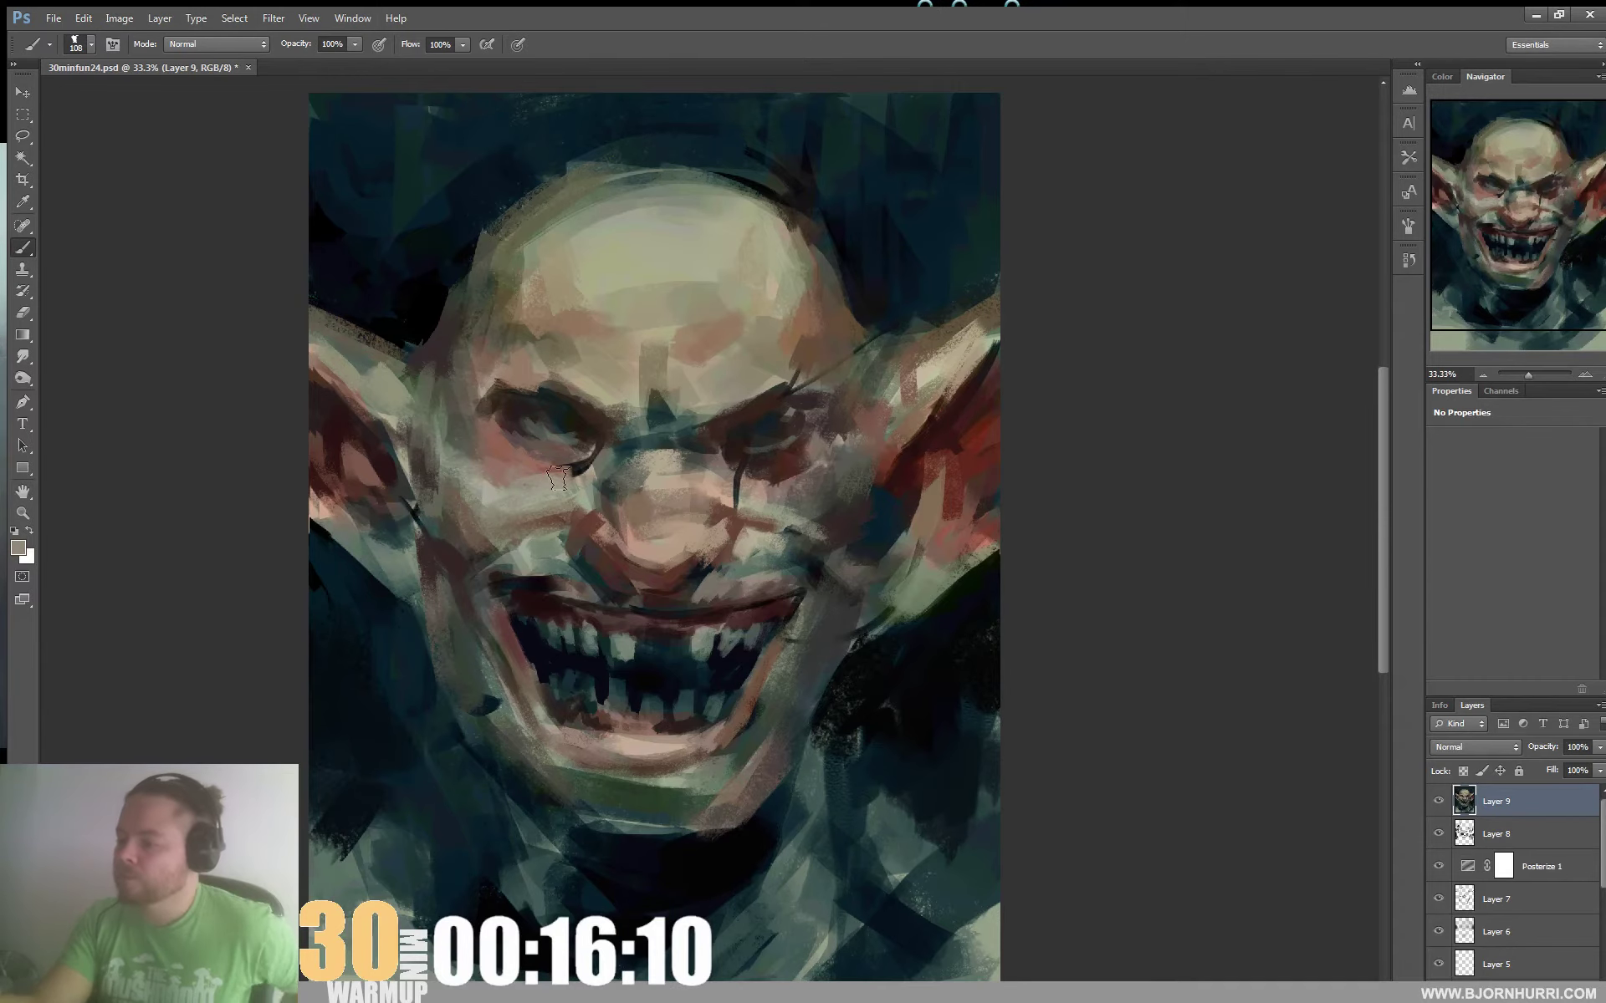
Reduce the brush to 39 px and then 19 px, and work sampled reddish skin tones around the left eye
{"action": "right_click", "coordinate": [566, 478]}
{"action": "left_click_drag", "start_coordinate": [666, 519], "coordinate": [615, 518]}
{"action": "key", "text": "Return"}
{"action": "left_click", "coordinate": [516, 456], "text": "alt"}
{"action": "right_click", "coordinate": [562, 451]}
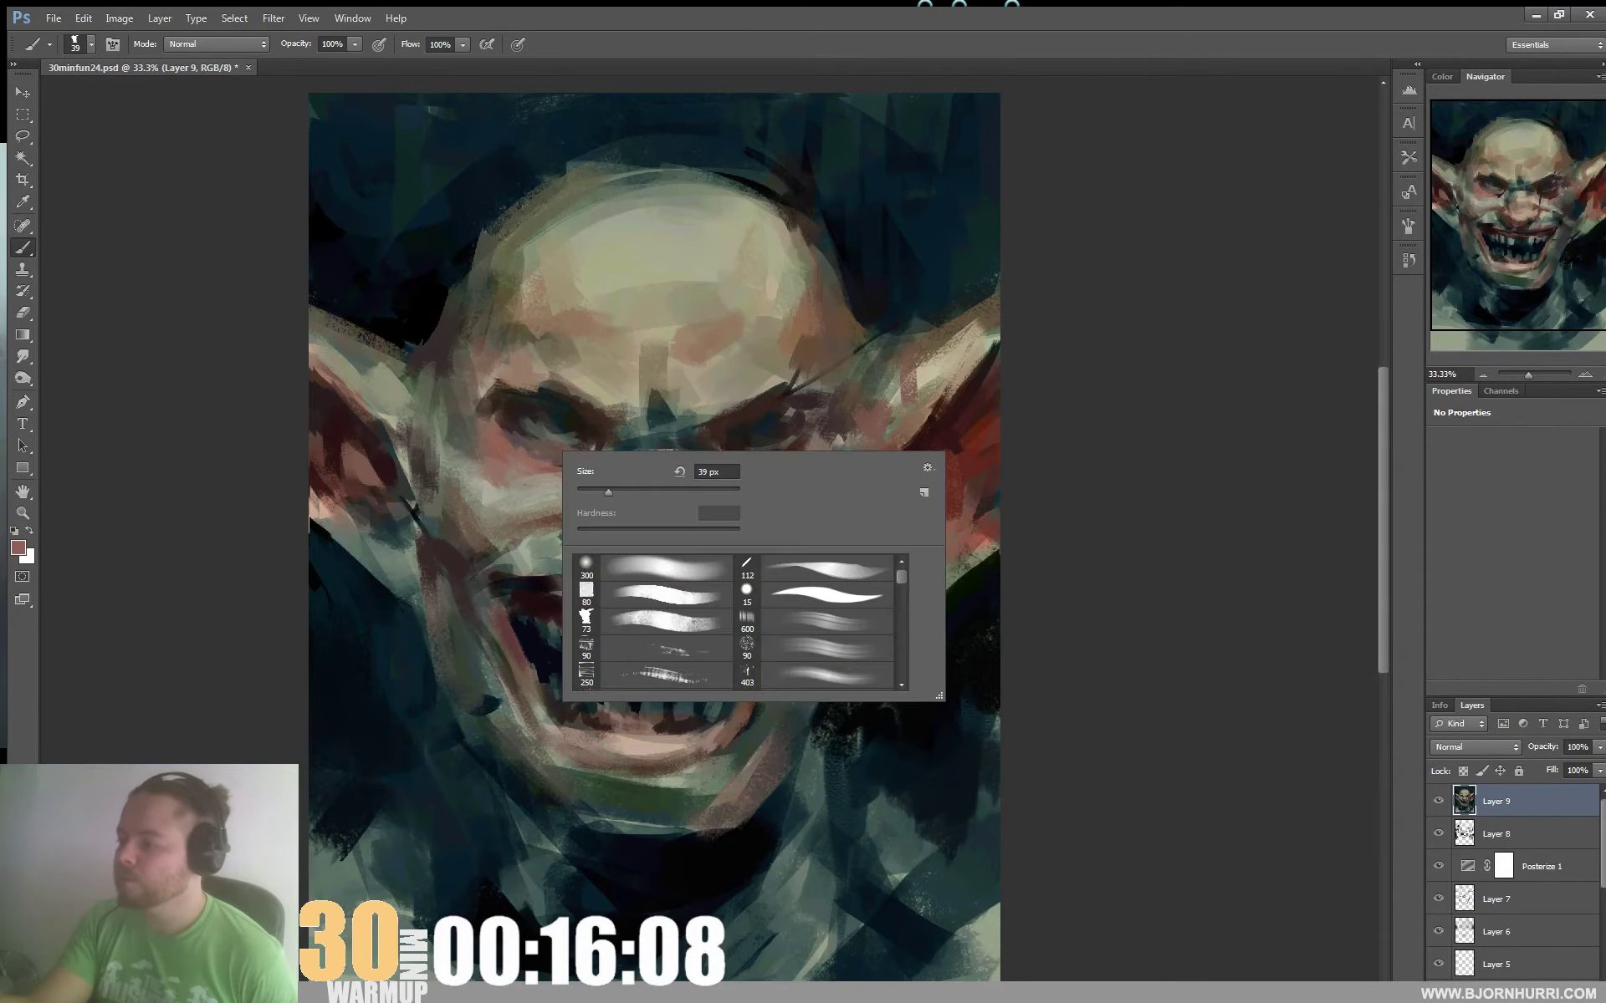
{"action": "type", "text": "19"}
{"action": "key", "text": "Return"}
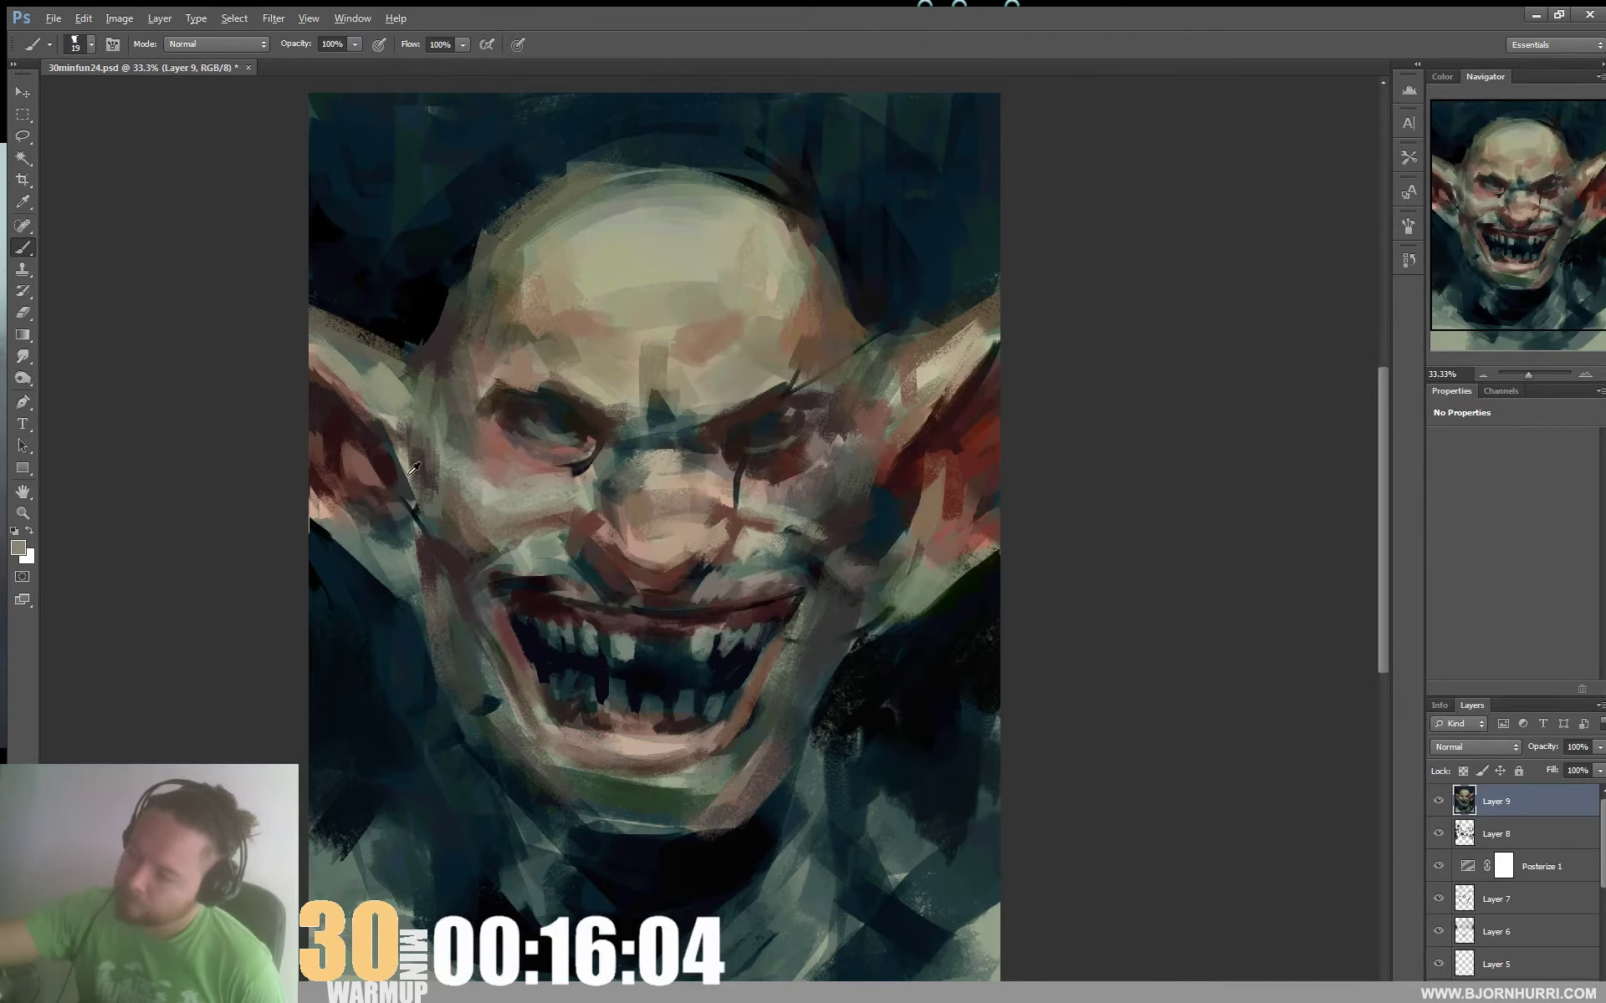
Set the brush size to 13 px and detail the left eye's lower lid and inner corner with sampled light, dark and pink tones
{"action": "left_click", "coordinate": [412, 448], "text": "alt"}
{"action": "right_click", "coordinate": [590, 413]}
{"action": "left_click_drag", "start_coordinate": [618, 453], "coordinate": [615, 454]}
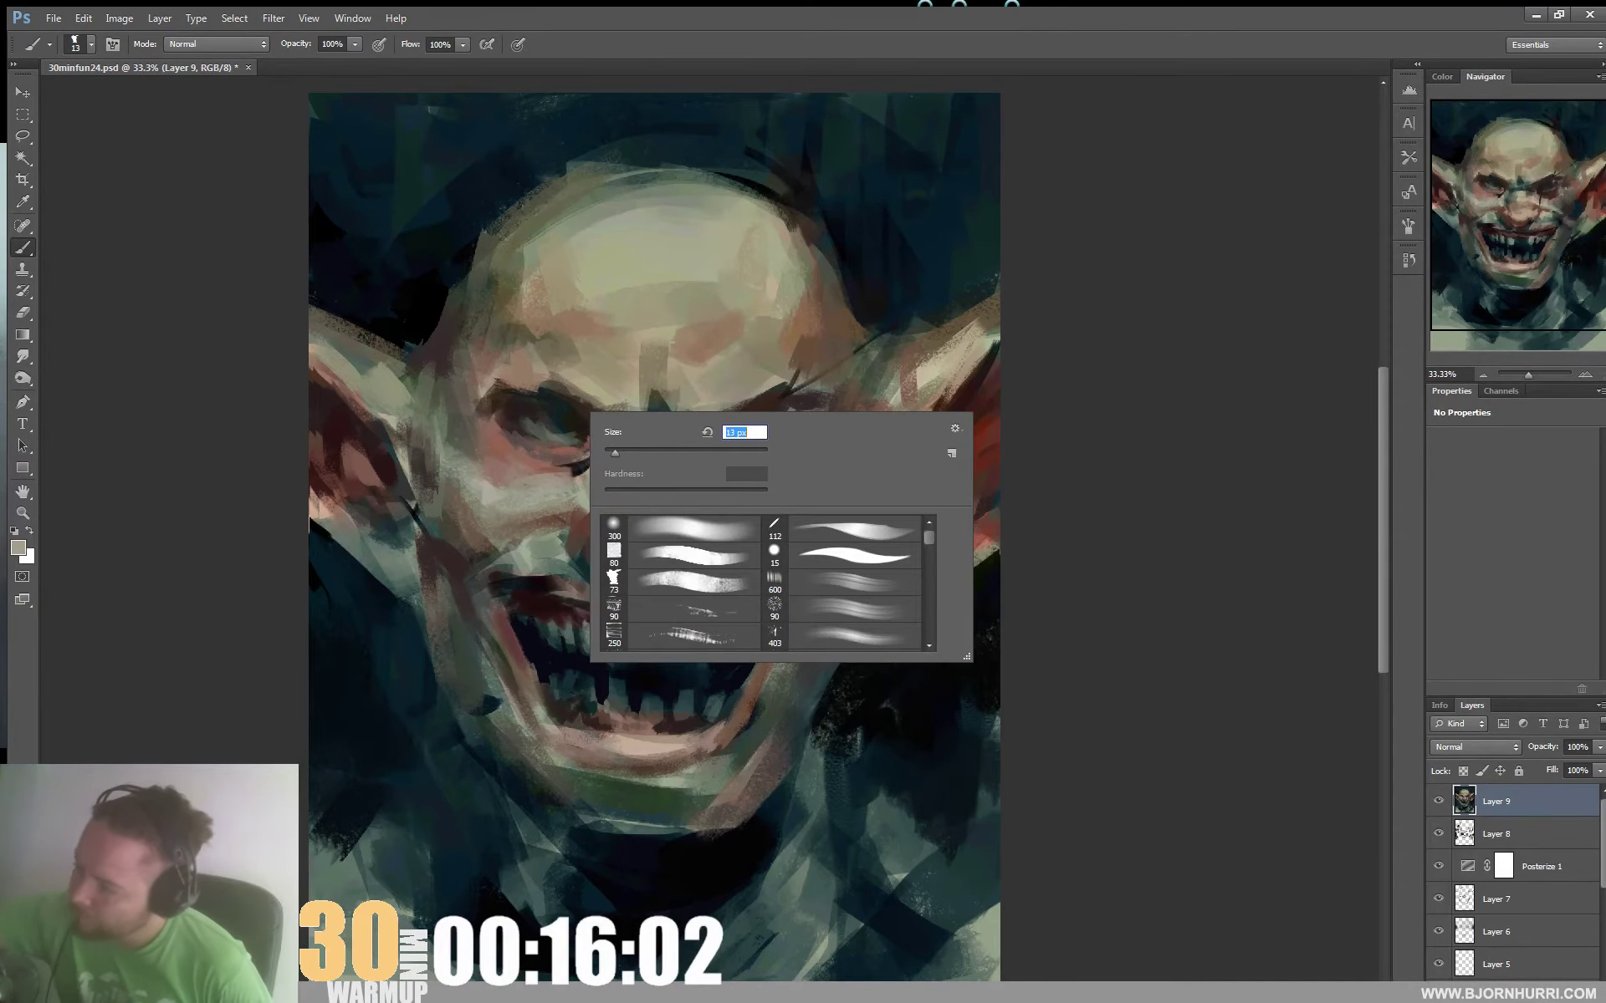
{"action": "left_click", "coordinate": [550, 447]}
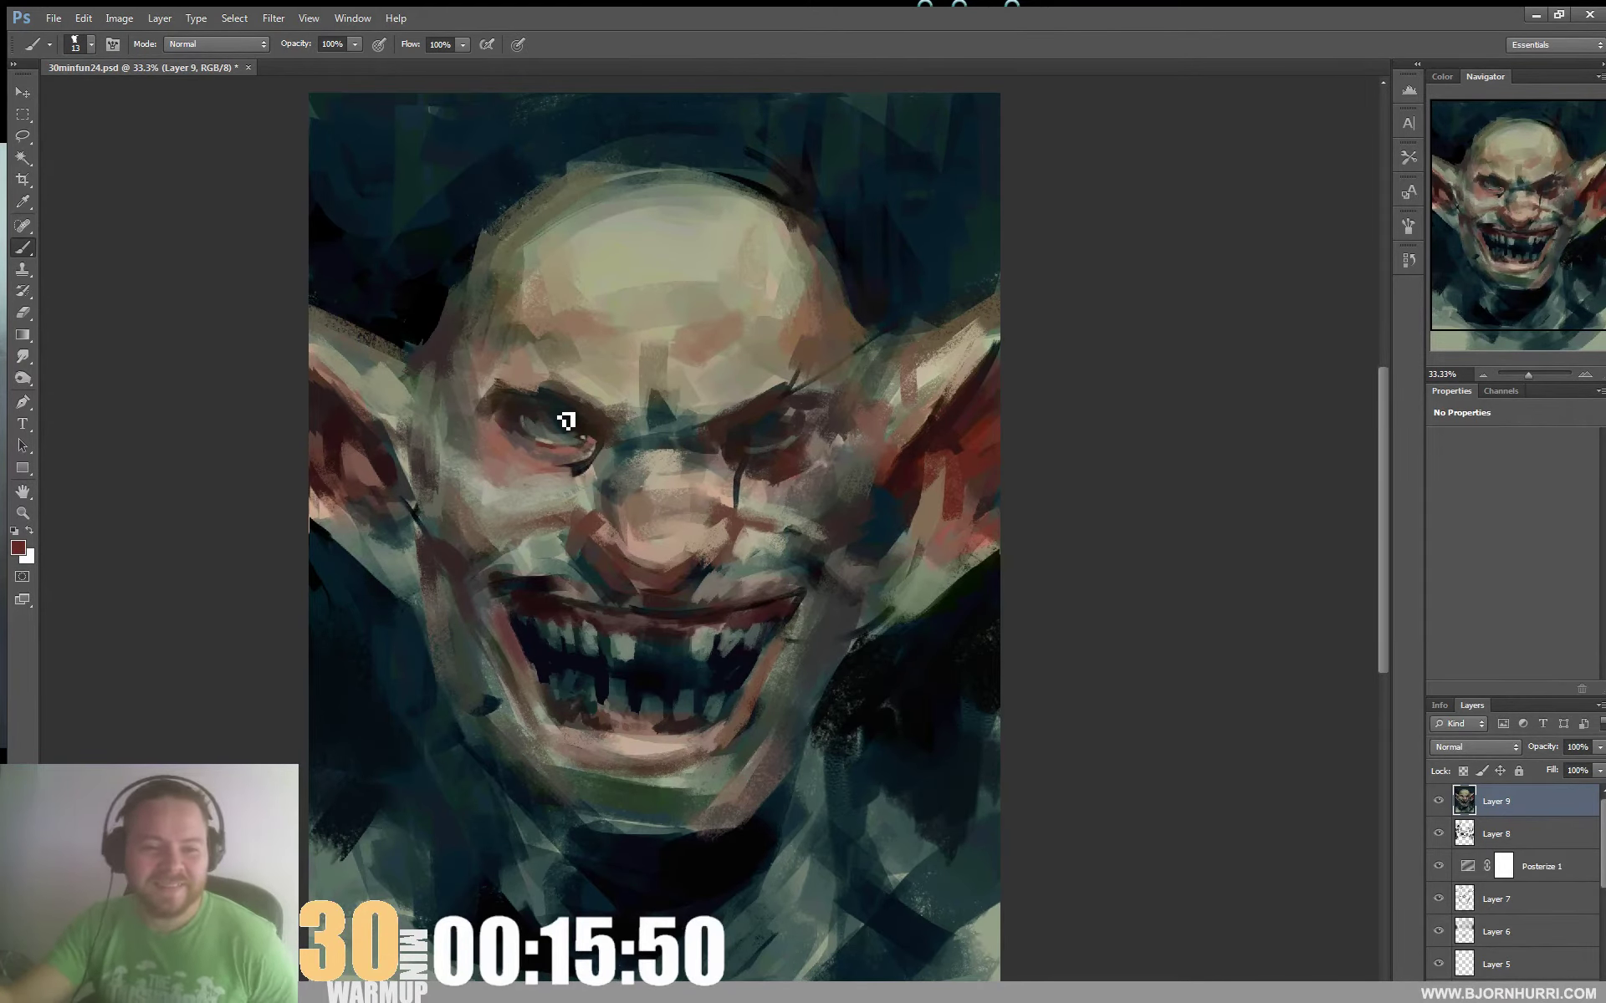
{"action": "left_click", "coordinate": [532, 447], "text": "alt"}
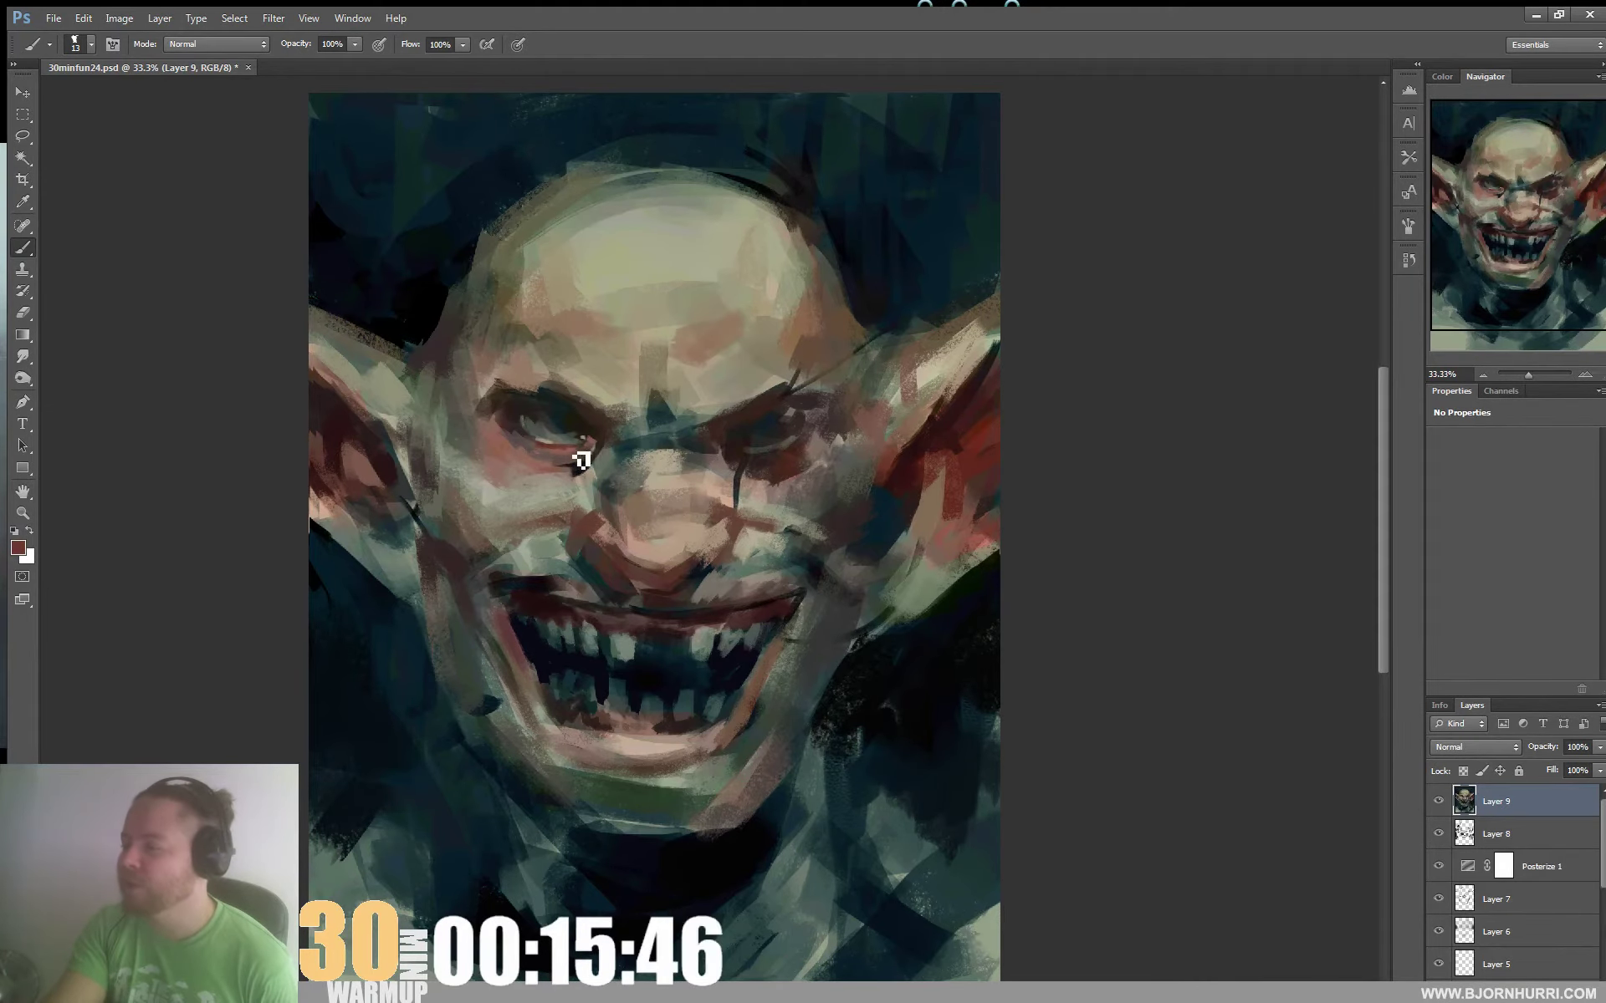
{"action": "left_click", "coordinate": [666, 420], "text": "alt"}
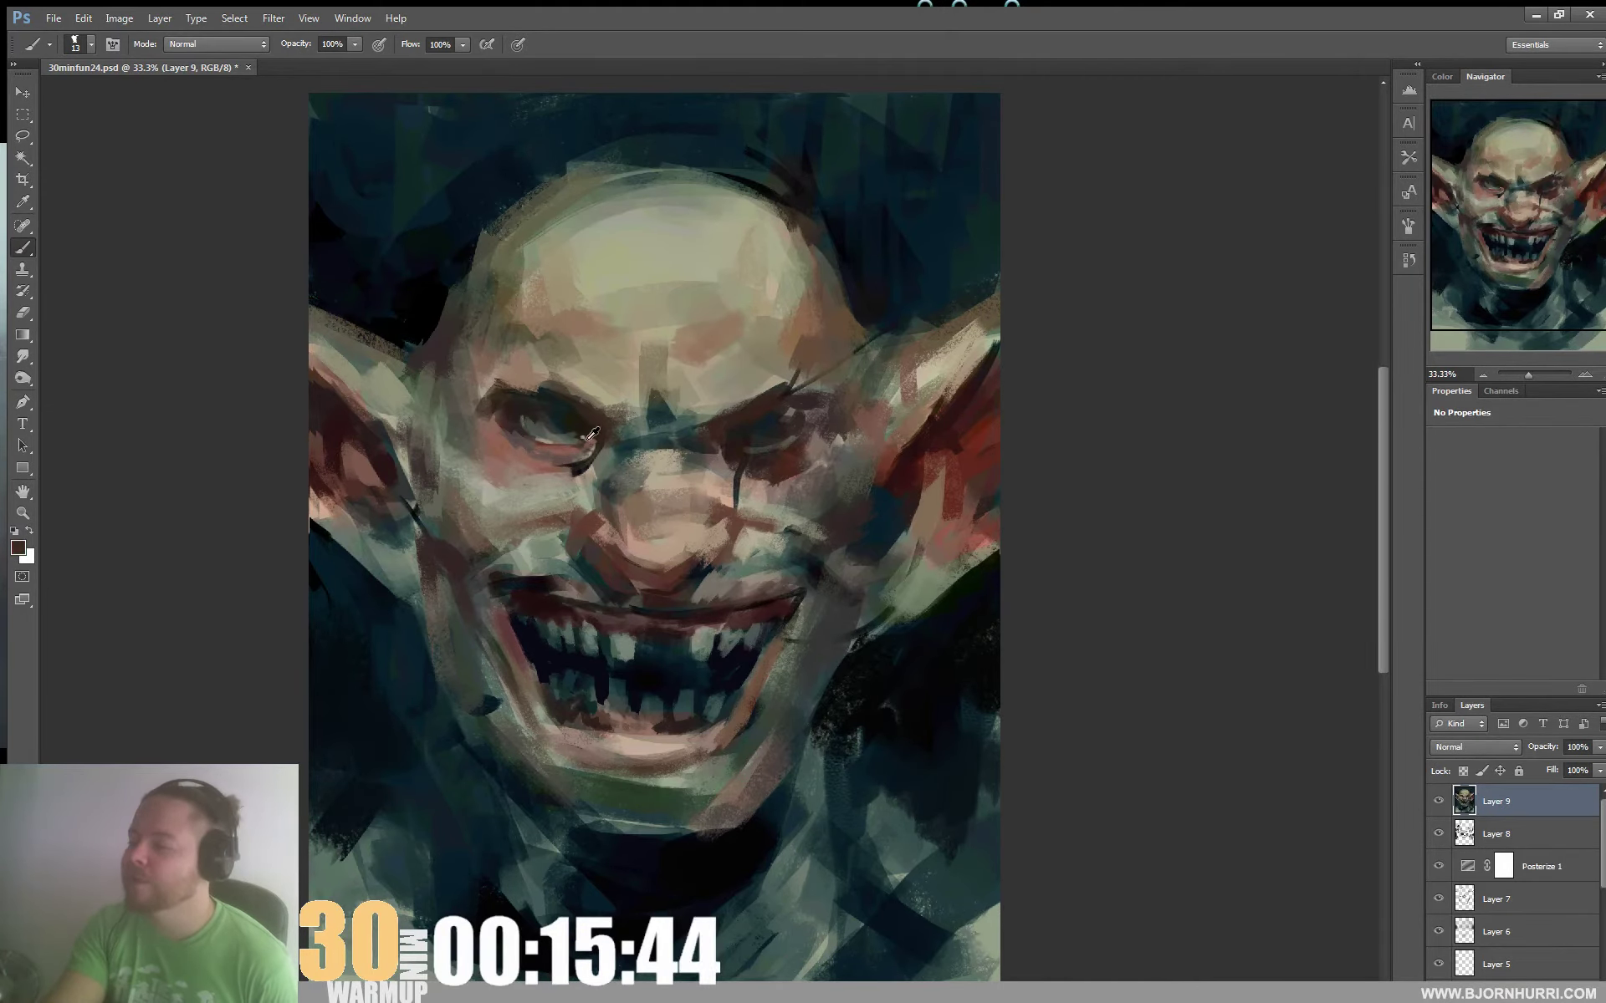
{"action": "left_click", "coordinate": [569, 465], "text": "alt"}
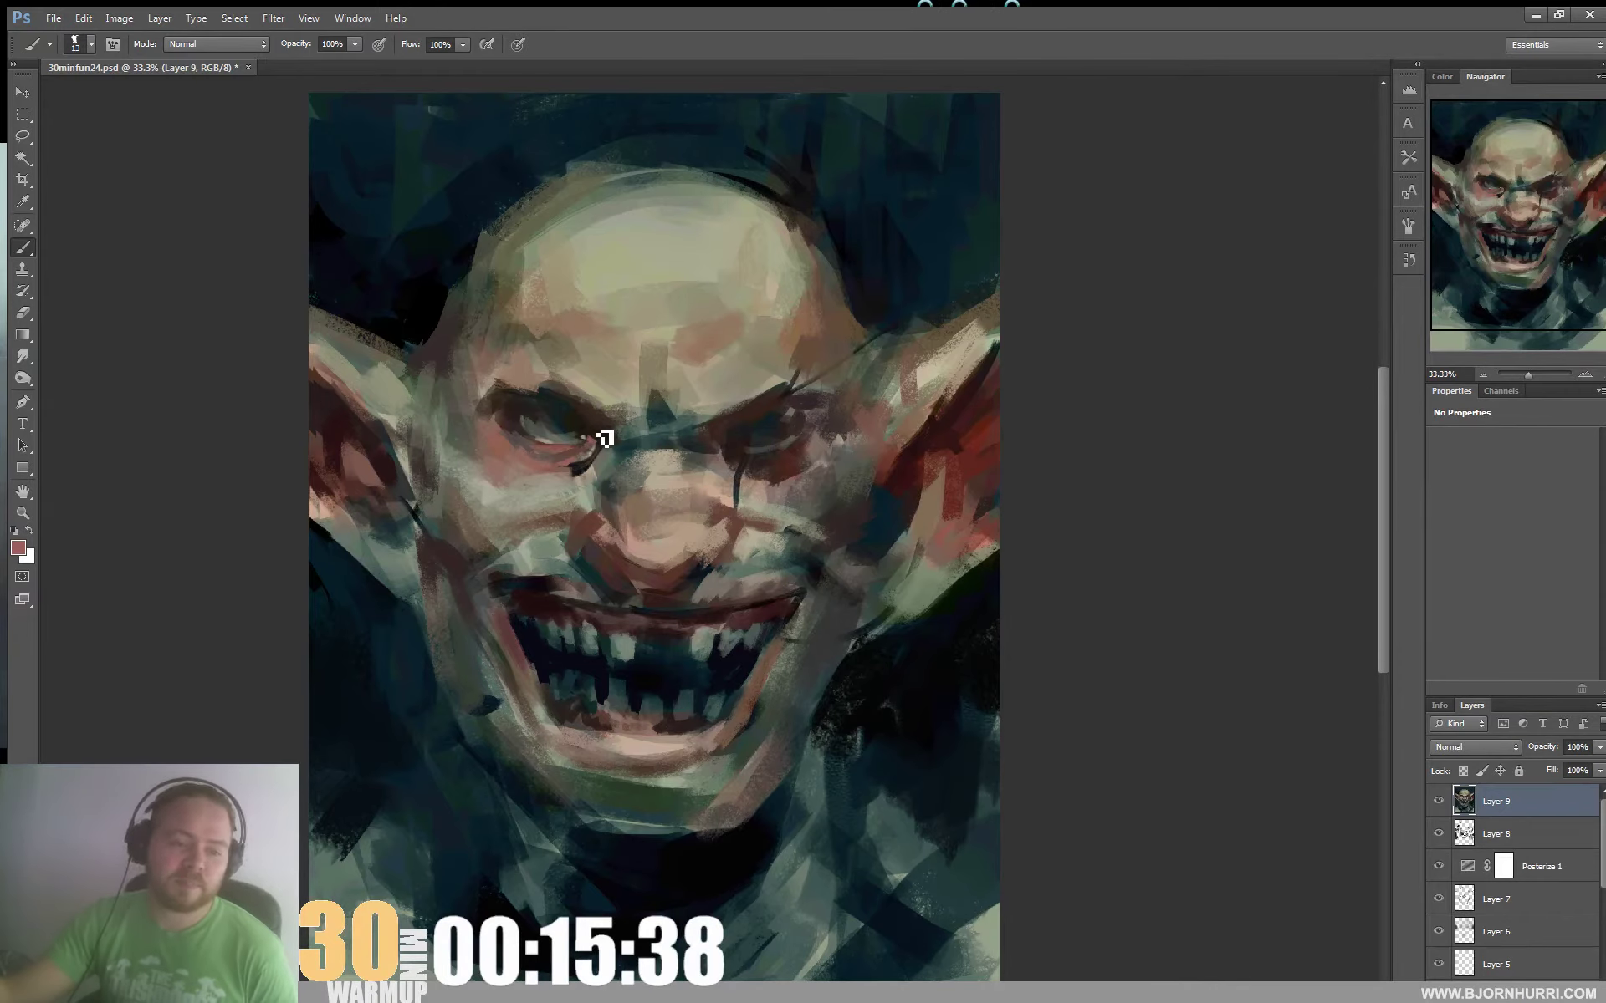
Set the brush size to 34 px and repaint the dark mark beside the left eye and the nose bridge with sampled tones
{"action": "right_click", "coordinate": [598, 479]}
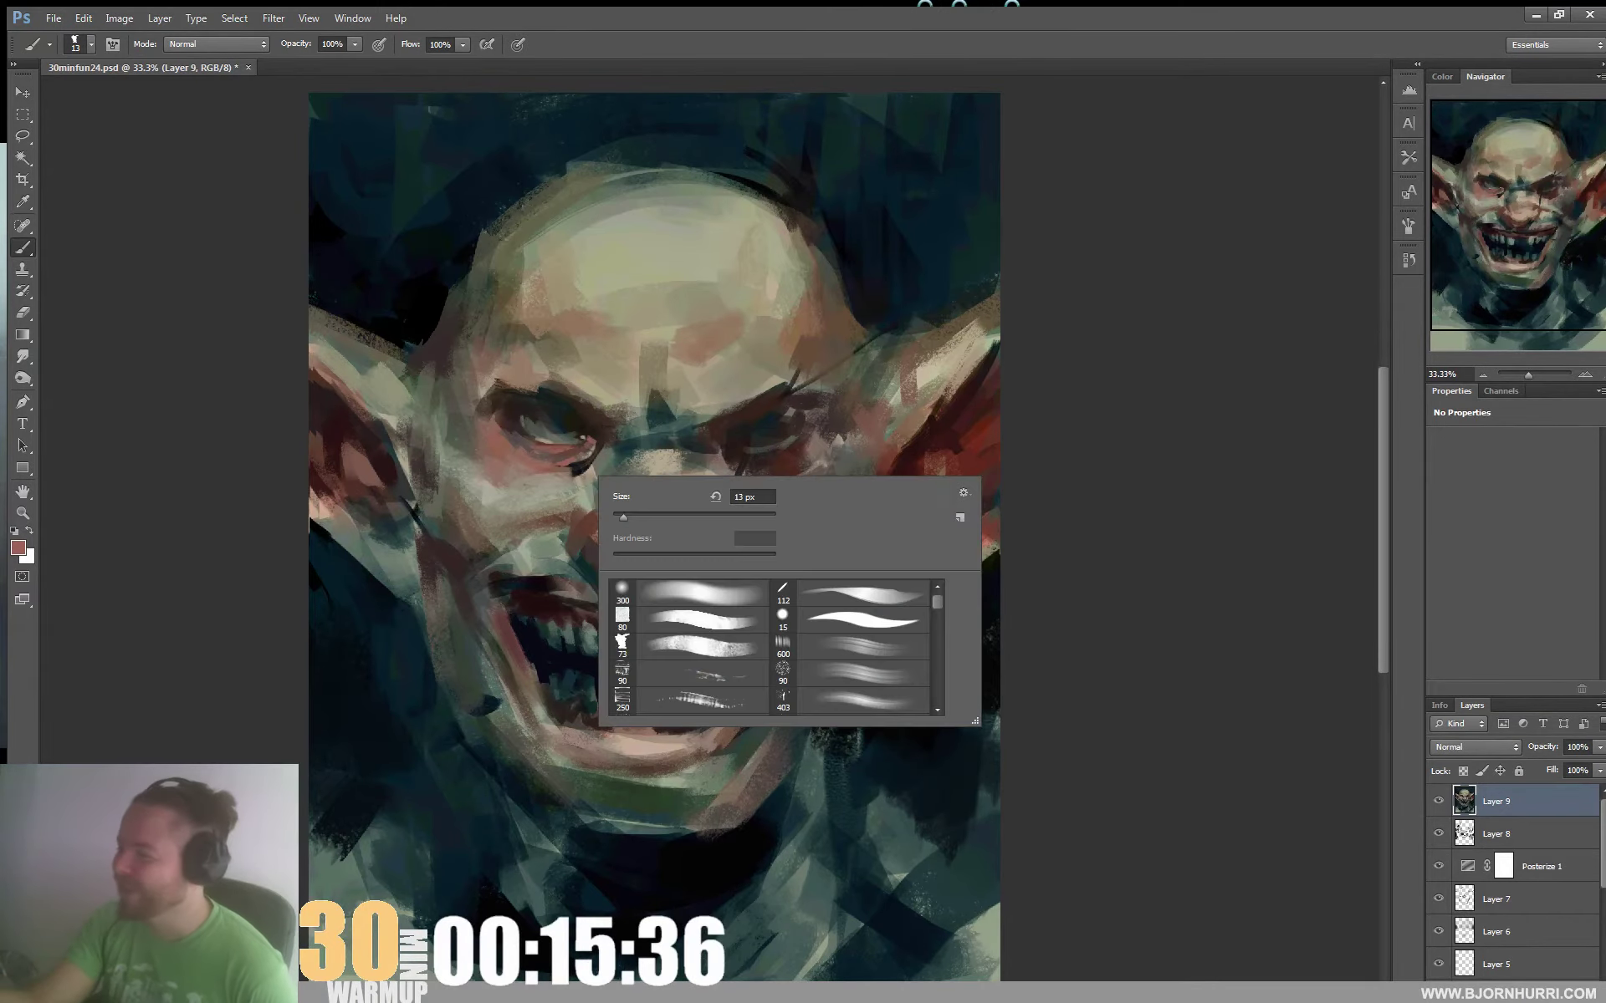
{"action": "key", "text": "Return"}
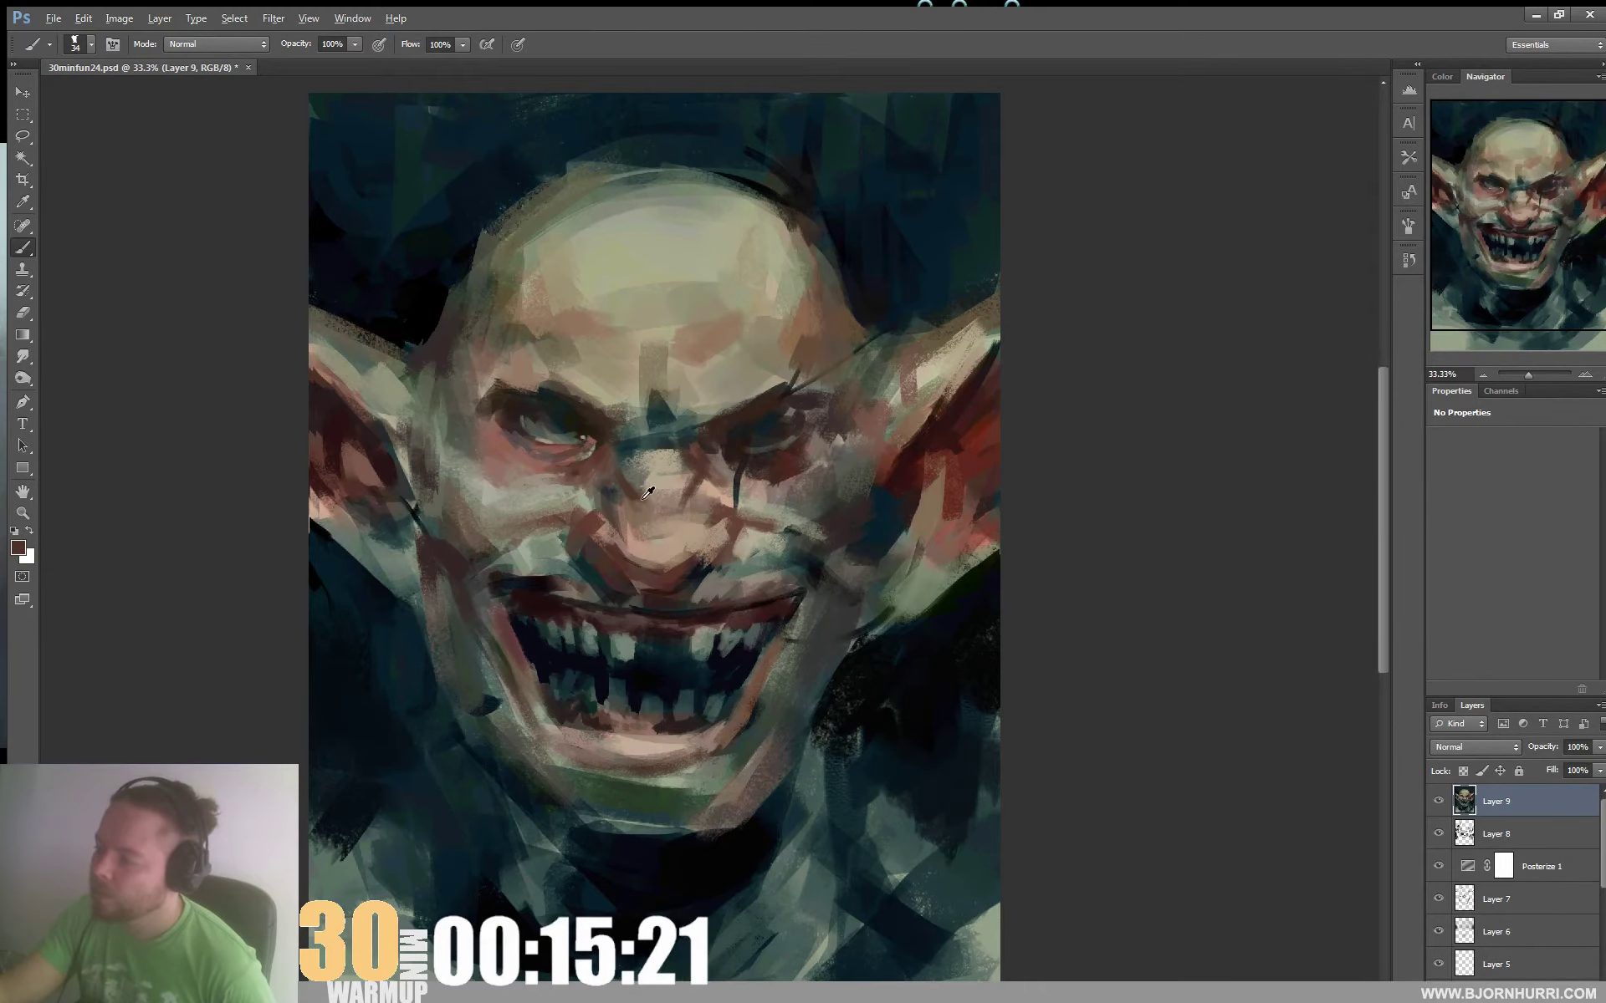
{"action": "left_click", "coordinate": [650, 482], "text": "alt"}
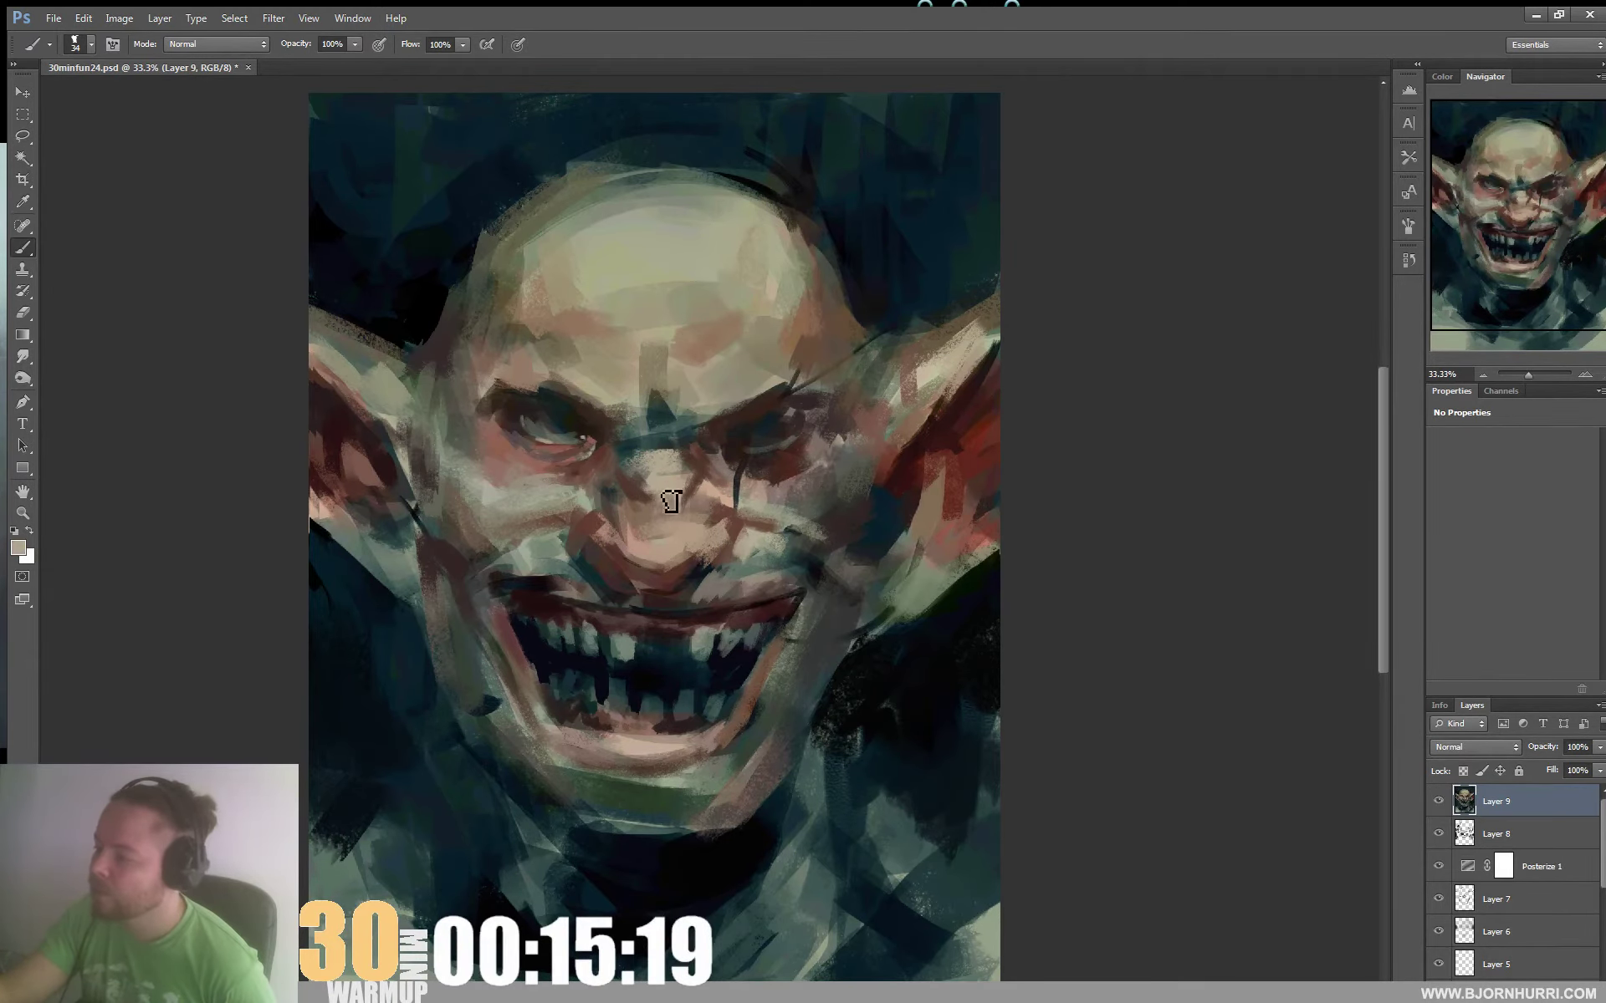
{"action": "left_click", "coordinate": [694, 477], "text": "alt"}
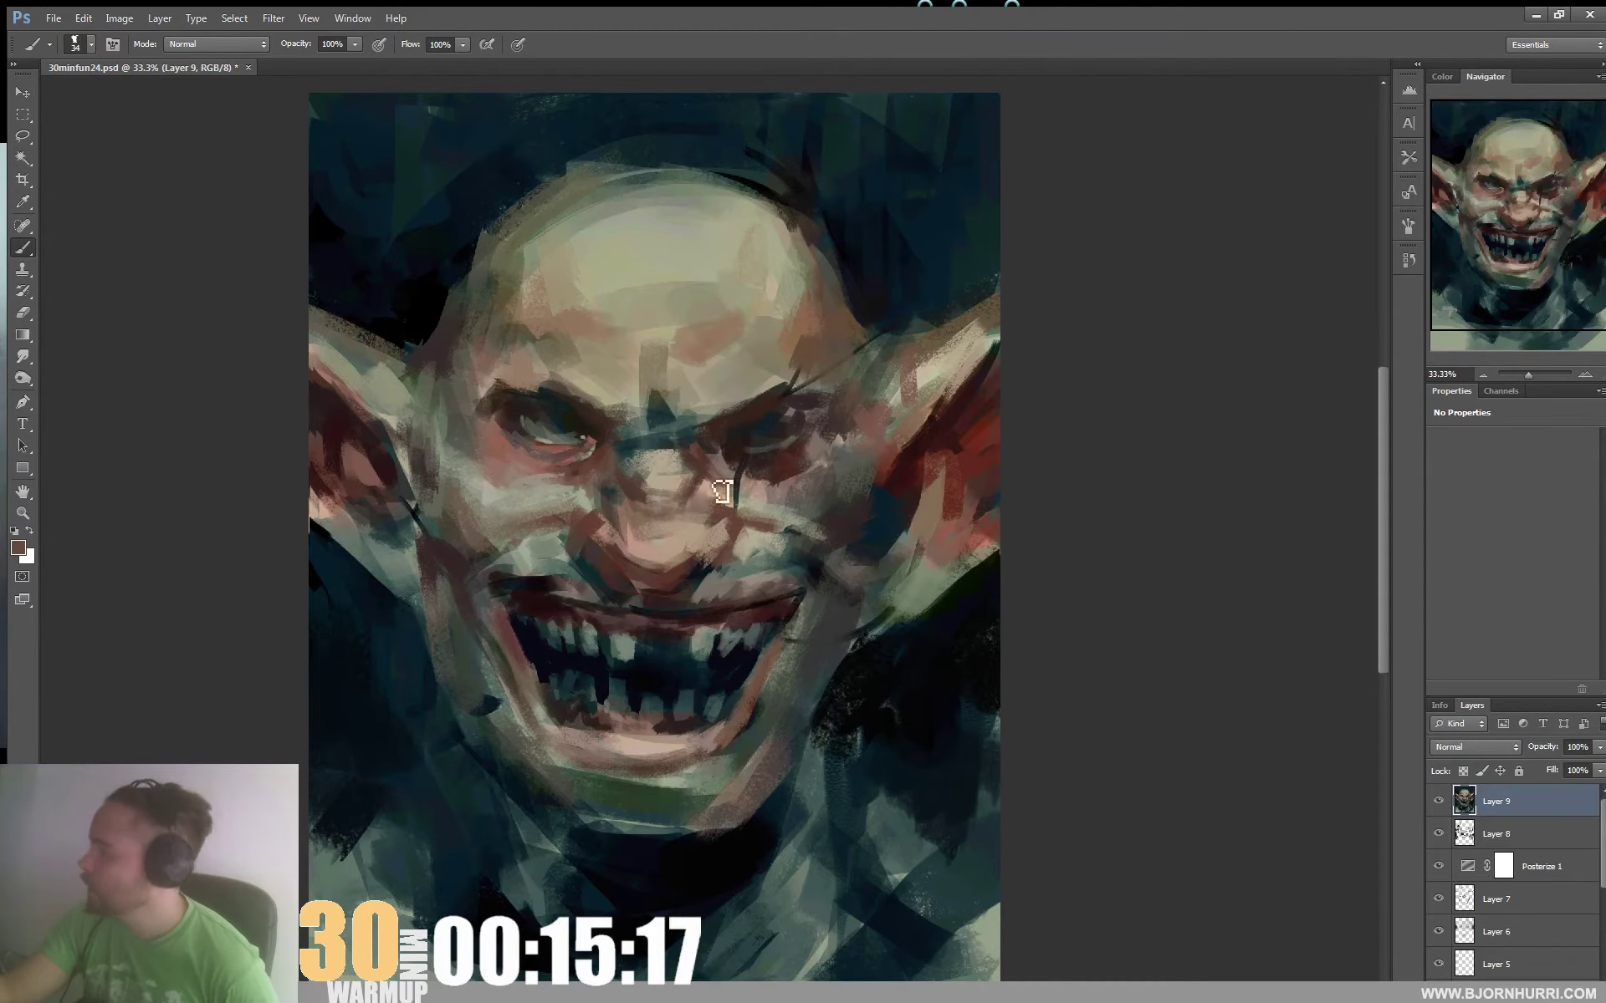
Repaint the nose tip and its underside with sampled reddish-brown tones and a foreground colour from the Color Picker
{"action": "left_click", "coordinate": [641, 559], "text": "alt"}
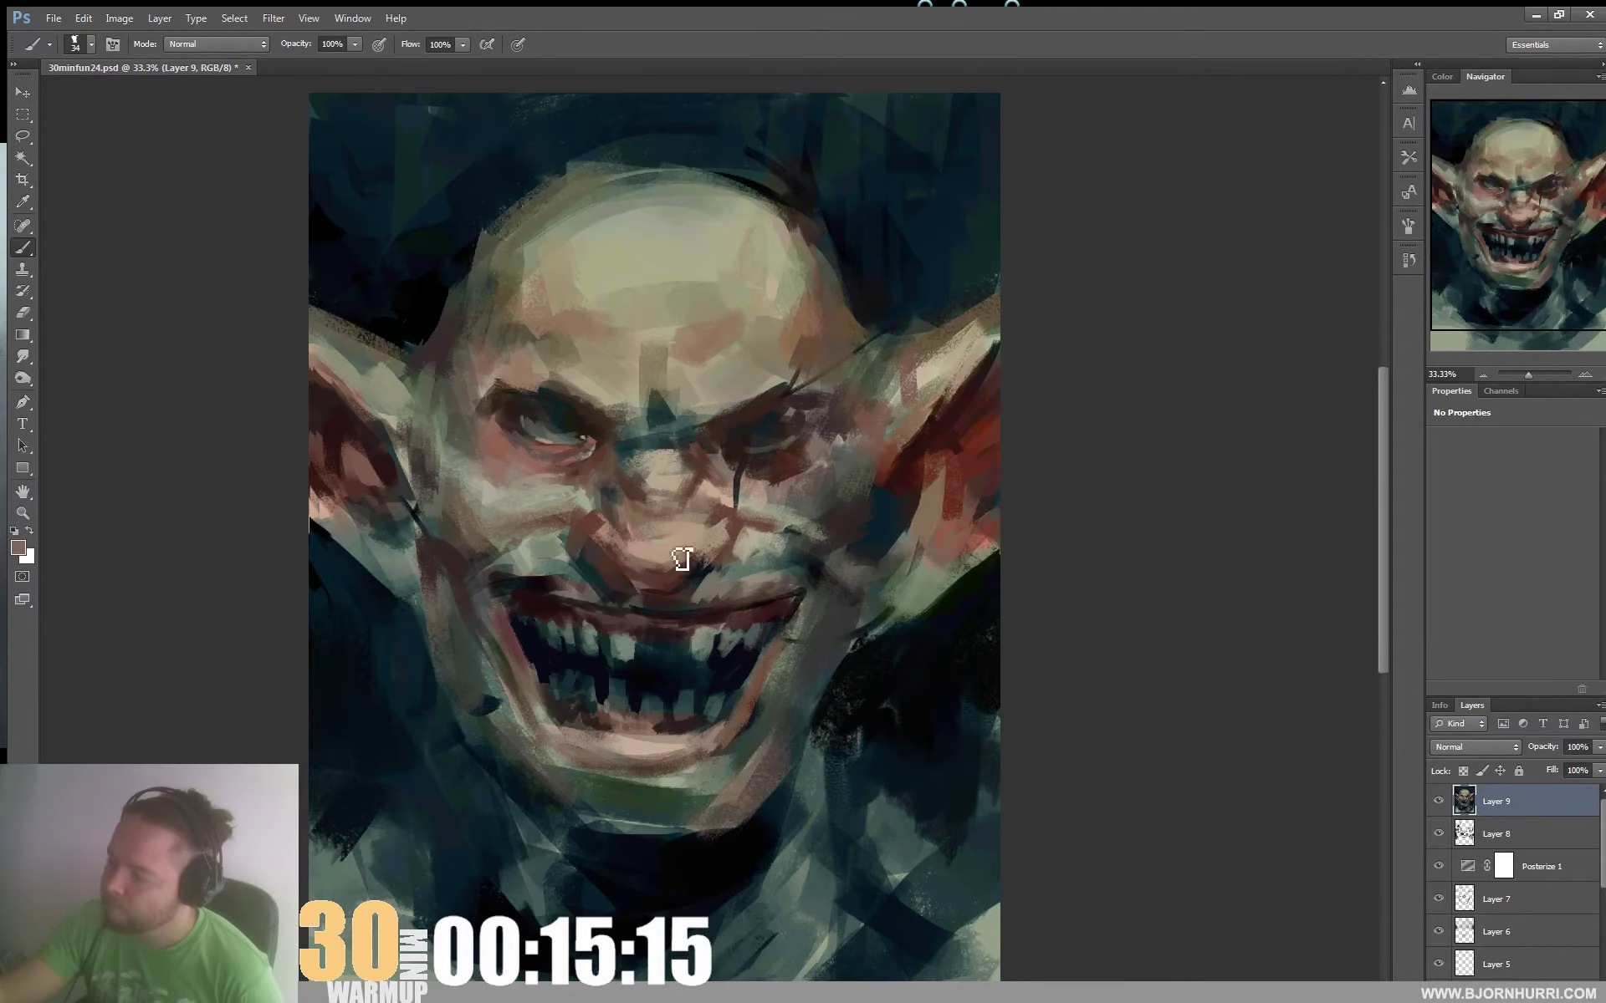
{"action": "left_click", "coordinate": [663, 577], "text": "alt"}
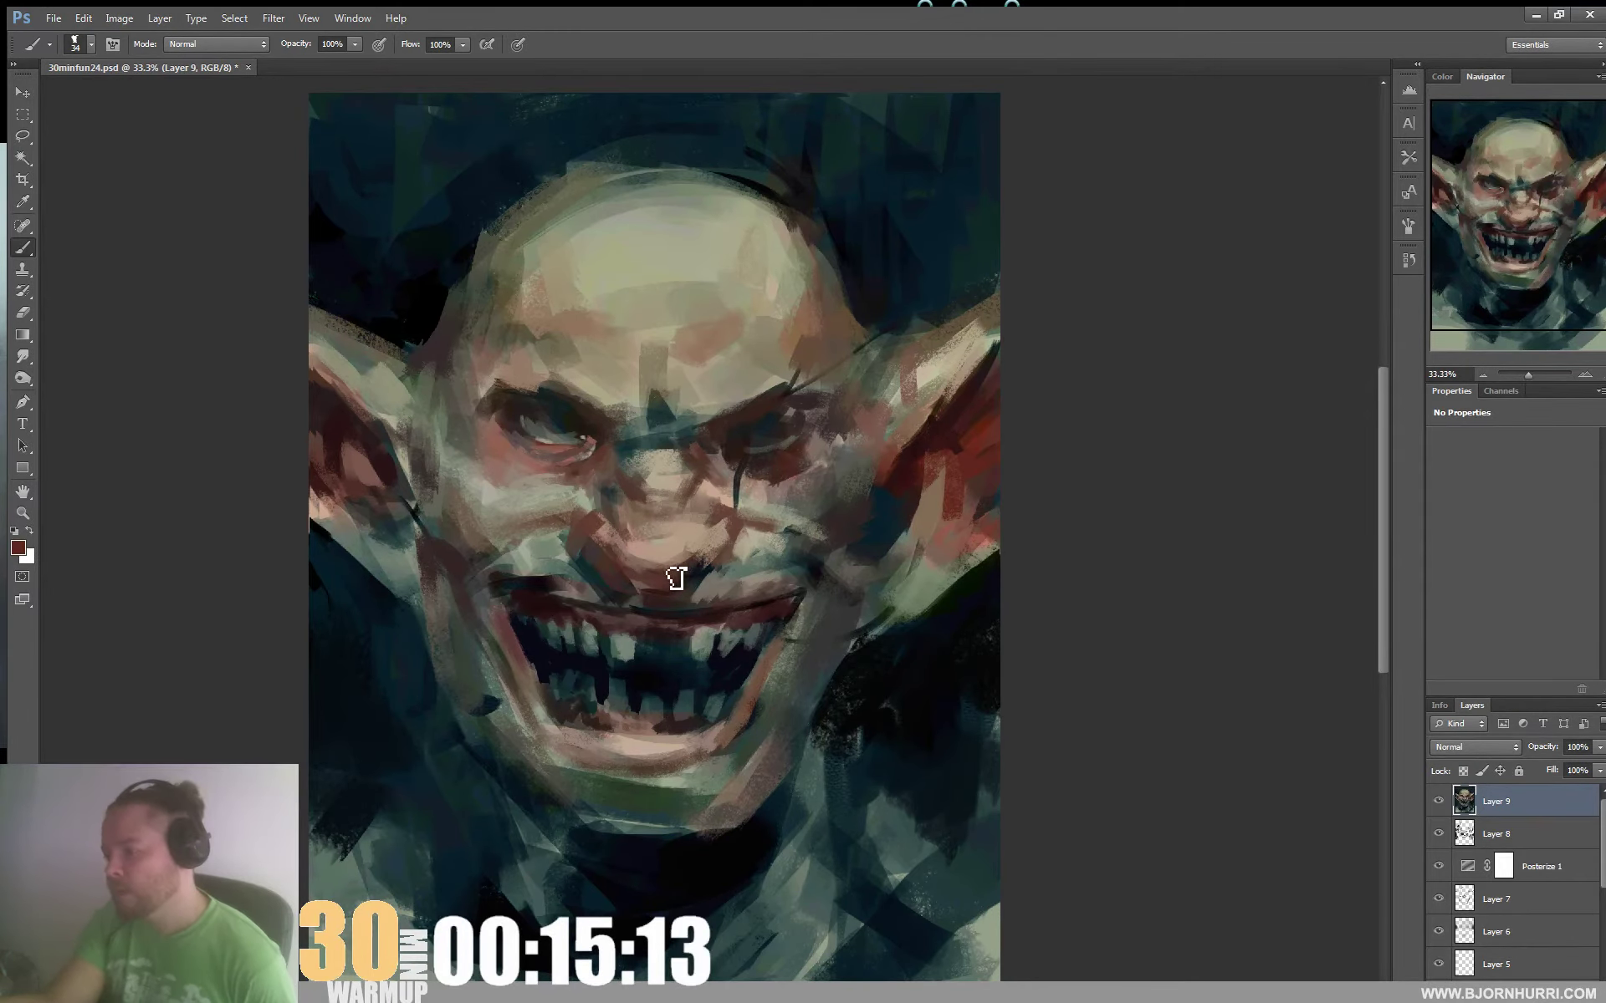
{"action": "left_click", "coordinate": [654, 567], "text": "alt"}
{"action": "left_click", "coordinate": [18, 547]}
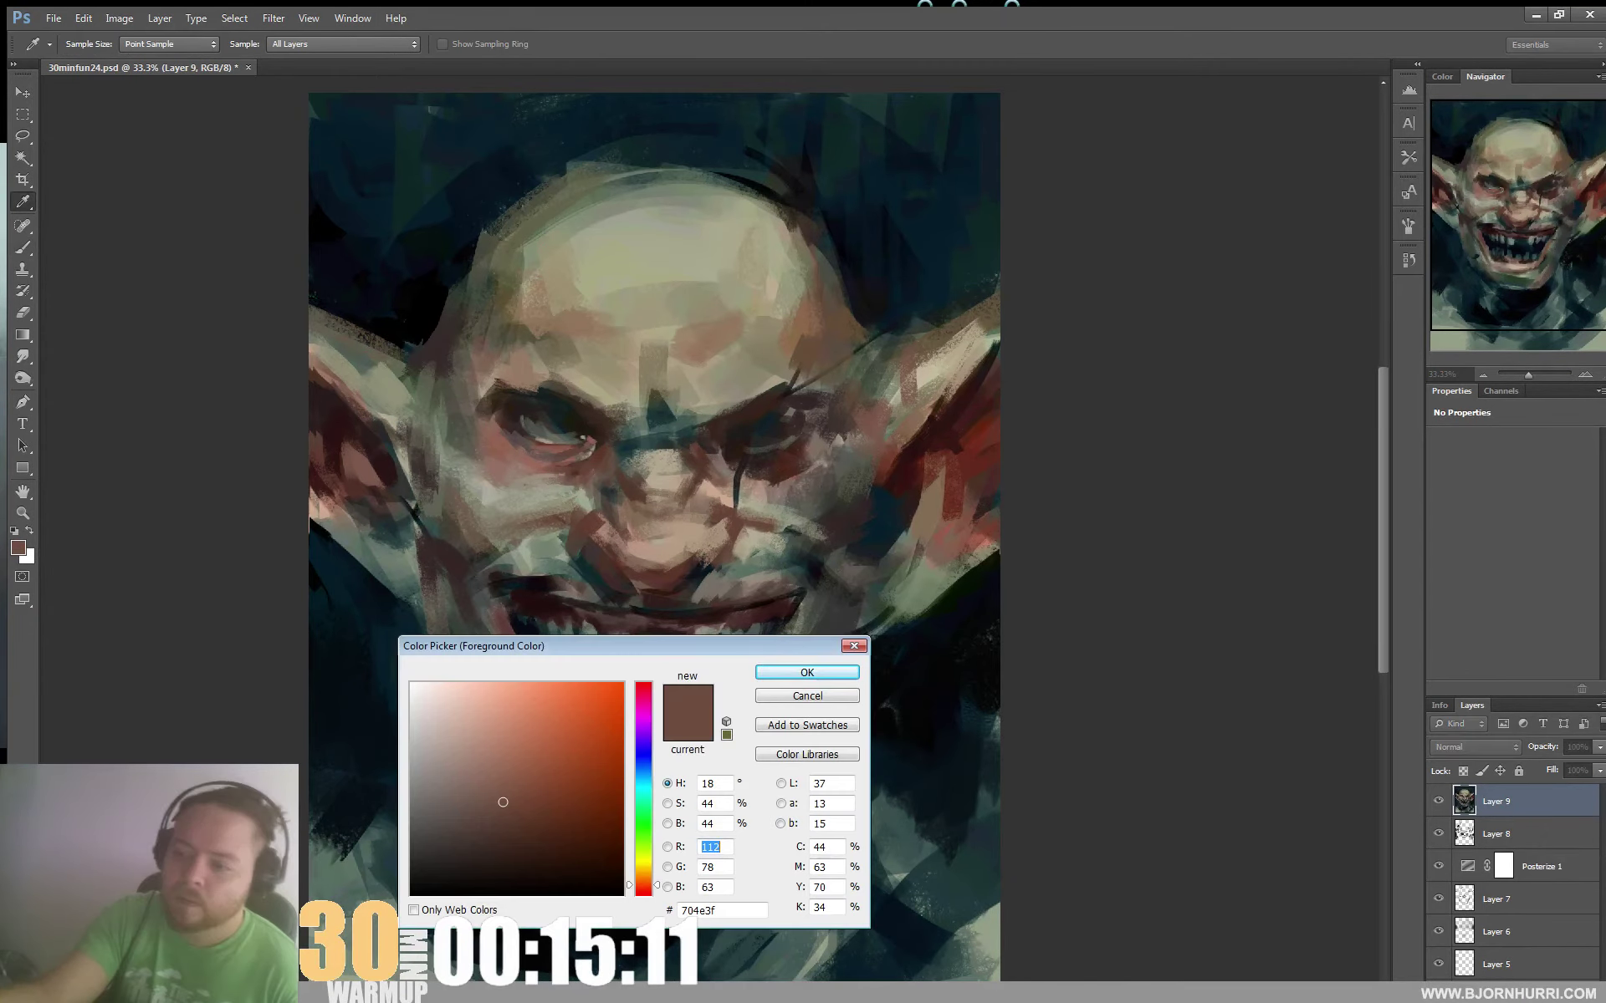
{"action": "left_click", "coordinate": [809, 671]}
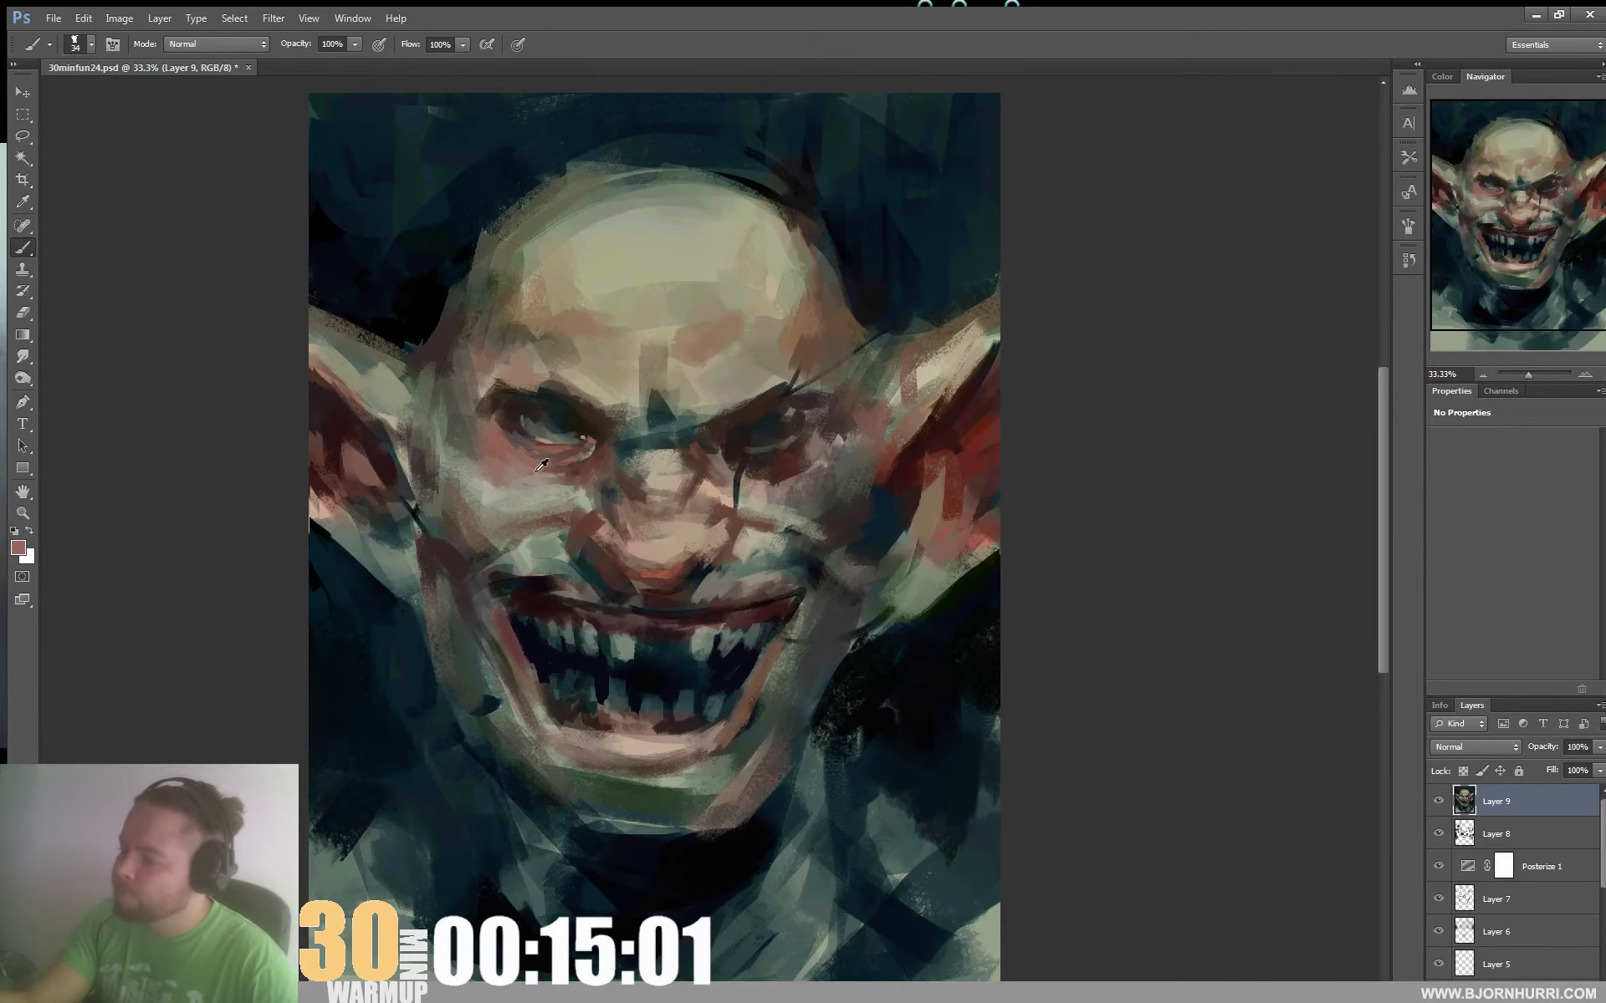
Choose the 600 px textured brush preset, reduce it to 93 px, and blend sampled skin tone into the left cheek
{"action": "right_click", "coordinate": [602, 472]}
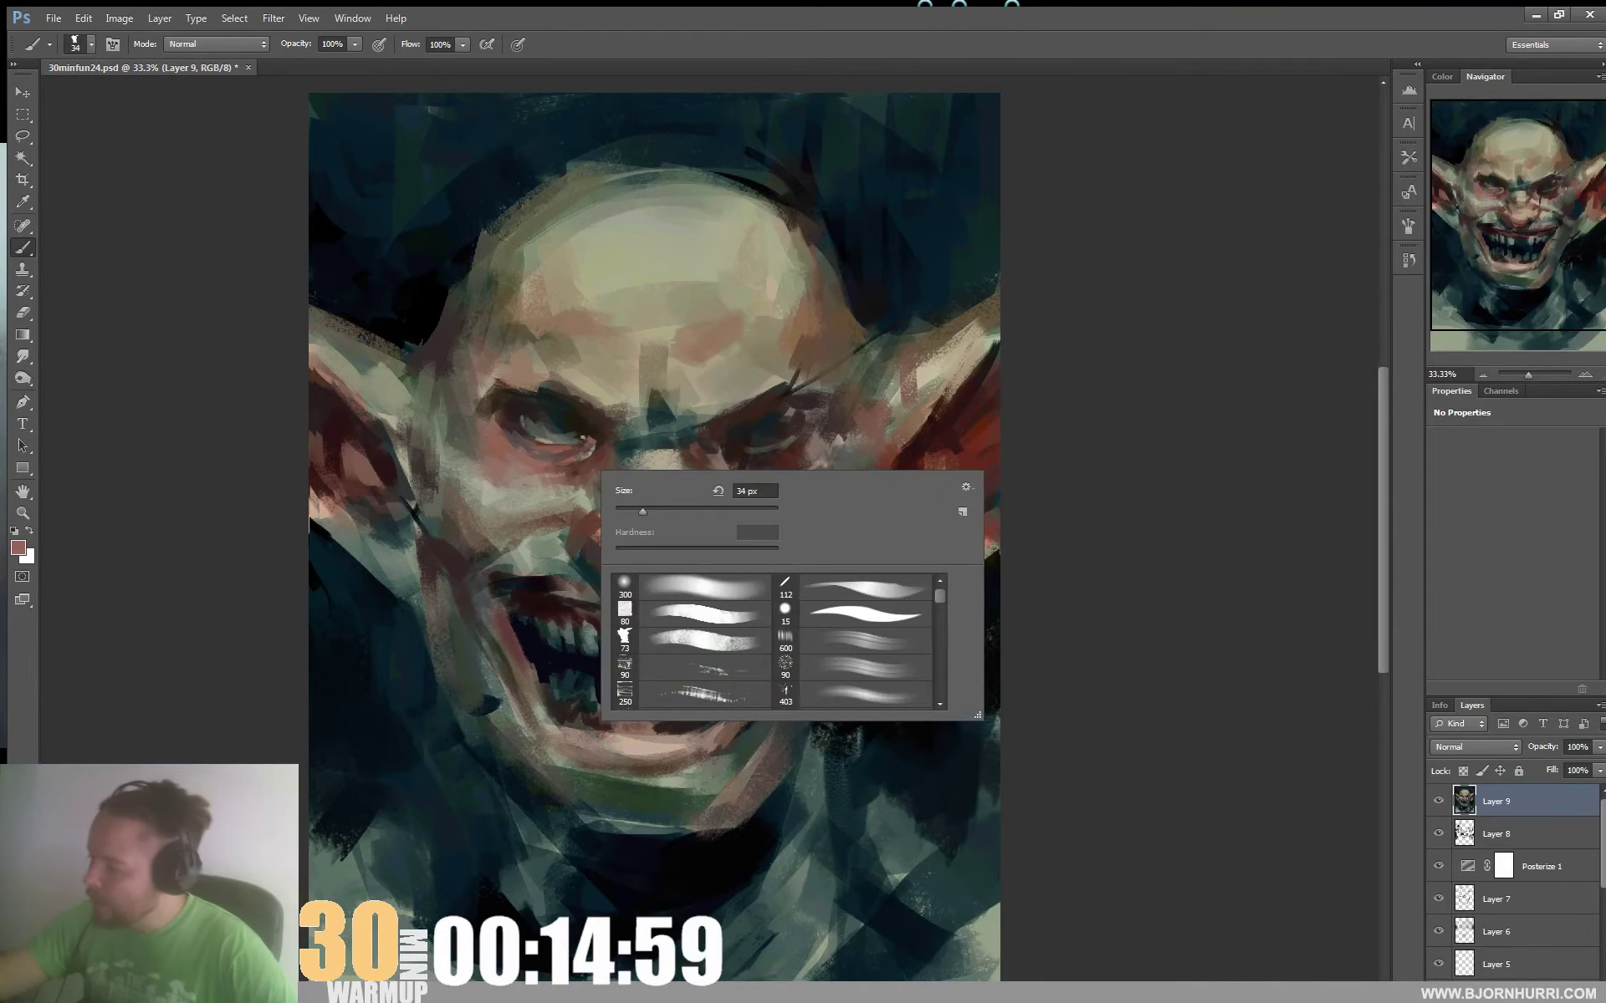
{"action": "left_click", "coordinate": [853, 641]}
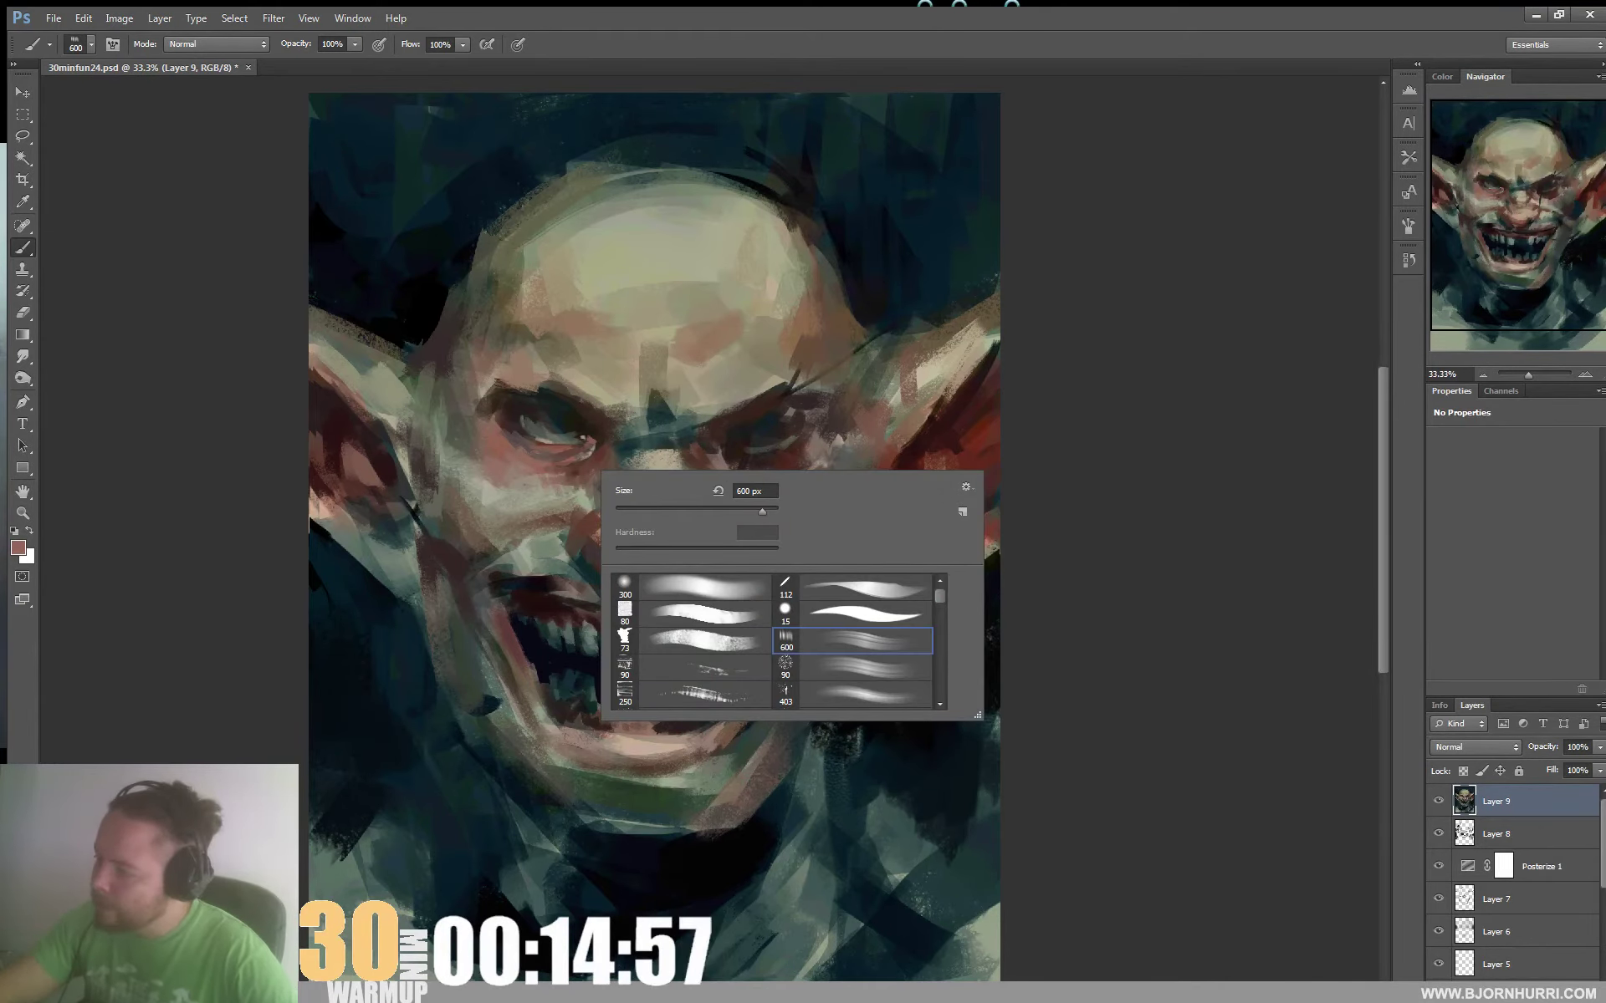
{"action": "left_click", "coordinate": [690, 509]}
{"action": "left_click", "coordinate": [537, 480], "text": "alt"}
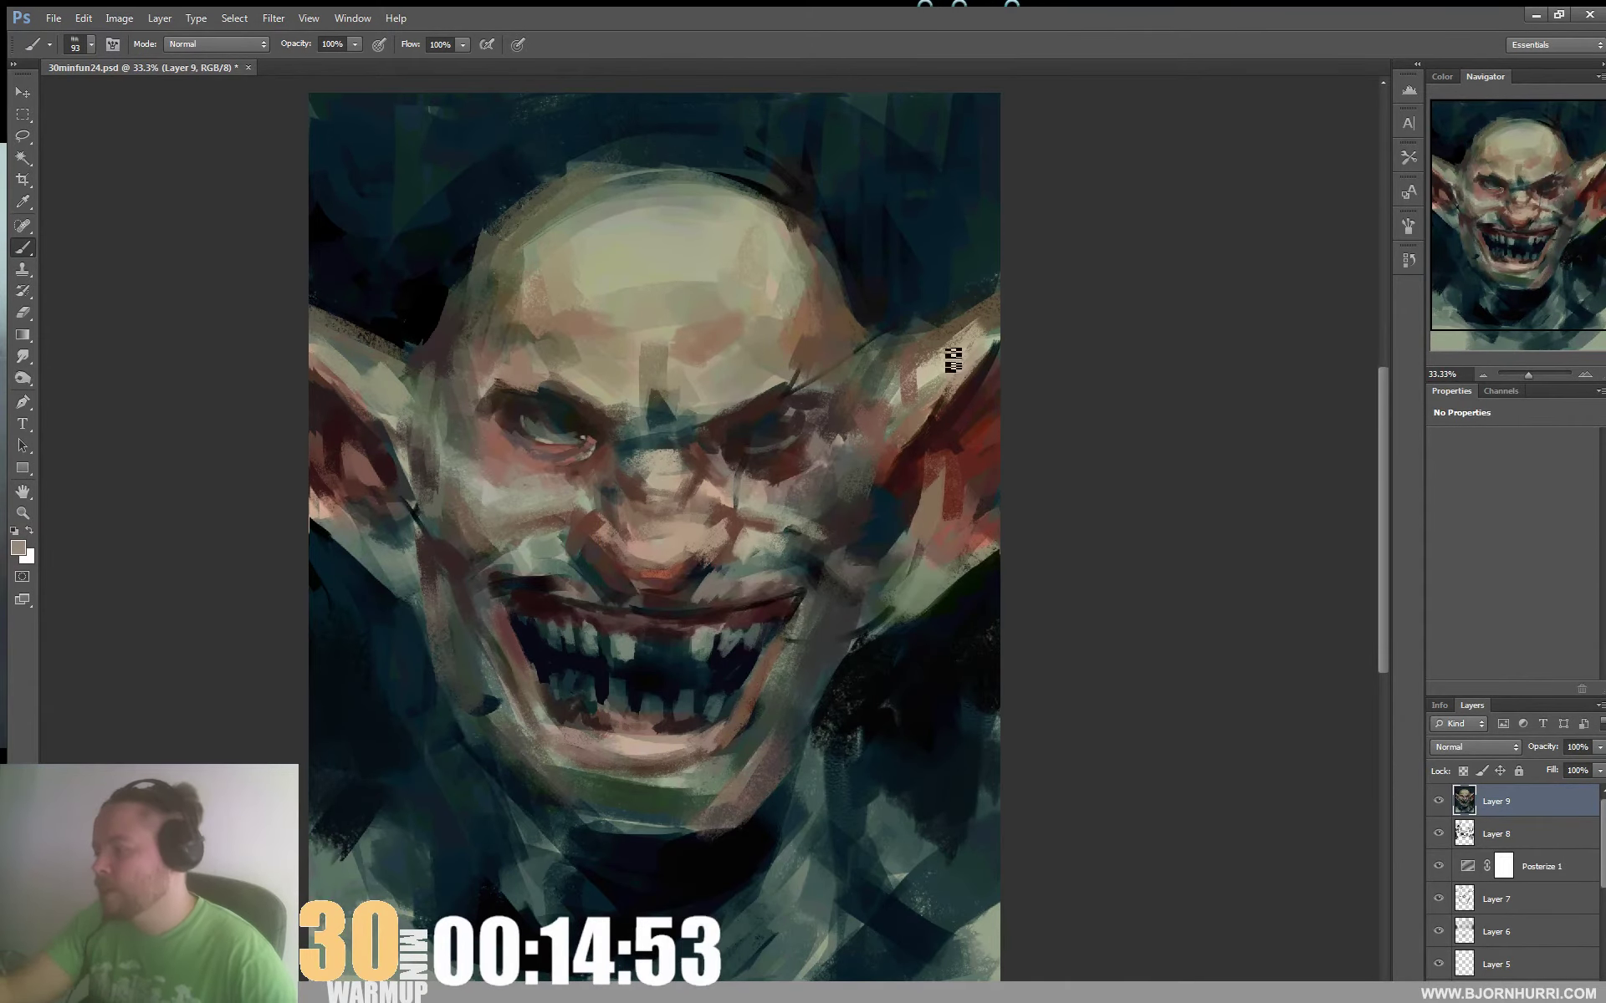
Paint over the dark line below the right eye and add a vertical reddish-brown scar on the forehead above it
{"action": "left_click", "coordinate": [789, 459], "text": "alt"}
{"action": "left_click_drag", "start_coordinate": [739, 473], "coordinate": [738, 509]}
{"action": "mouse_move", "coordinate": [794, 391]}
{"action": "left_mouse_down"}
{"action": "mouse_move", "coordinate": [787, 252]}
{"action": "mouse_move", "coordinate": [781, 344]}
{"action": "mouse_move", "coordinate": [797, 234]}
{"action": "left_mouse_up"}
{"action": "left_click", "coordinate": [797, 230], "text": "alt"}
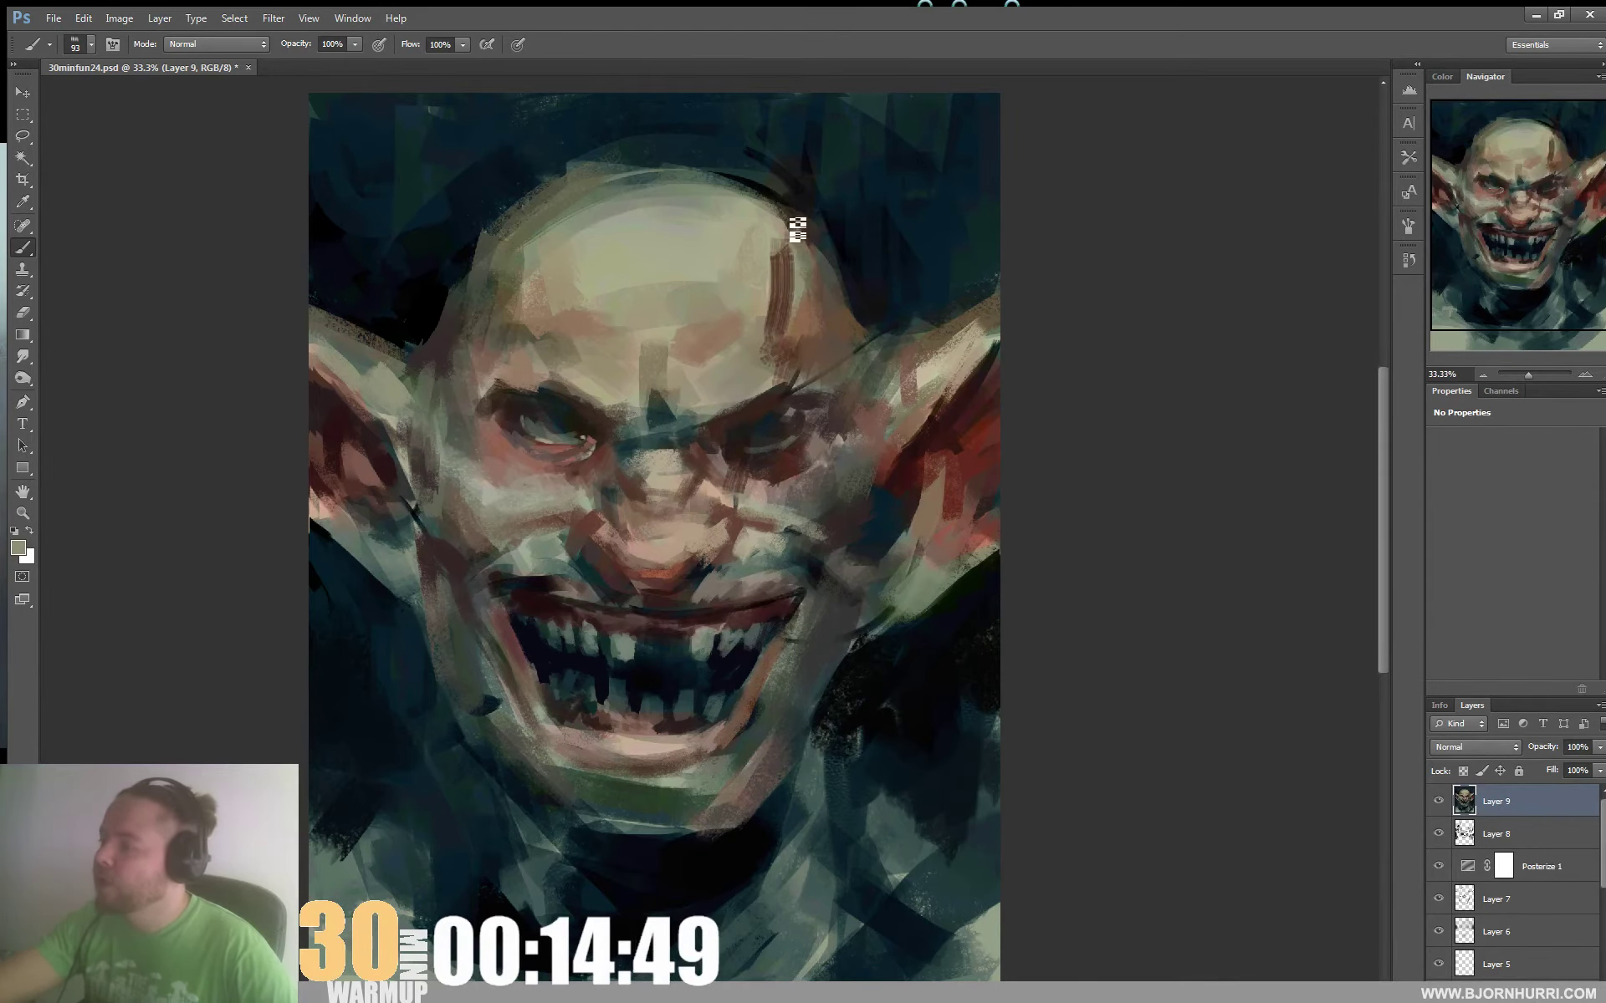
Set the brush size to 30 px and refine the vertical scar's edges down to the right brow with sampled skin tones
{"action": "right_click", "coordinate": [800, 333]}
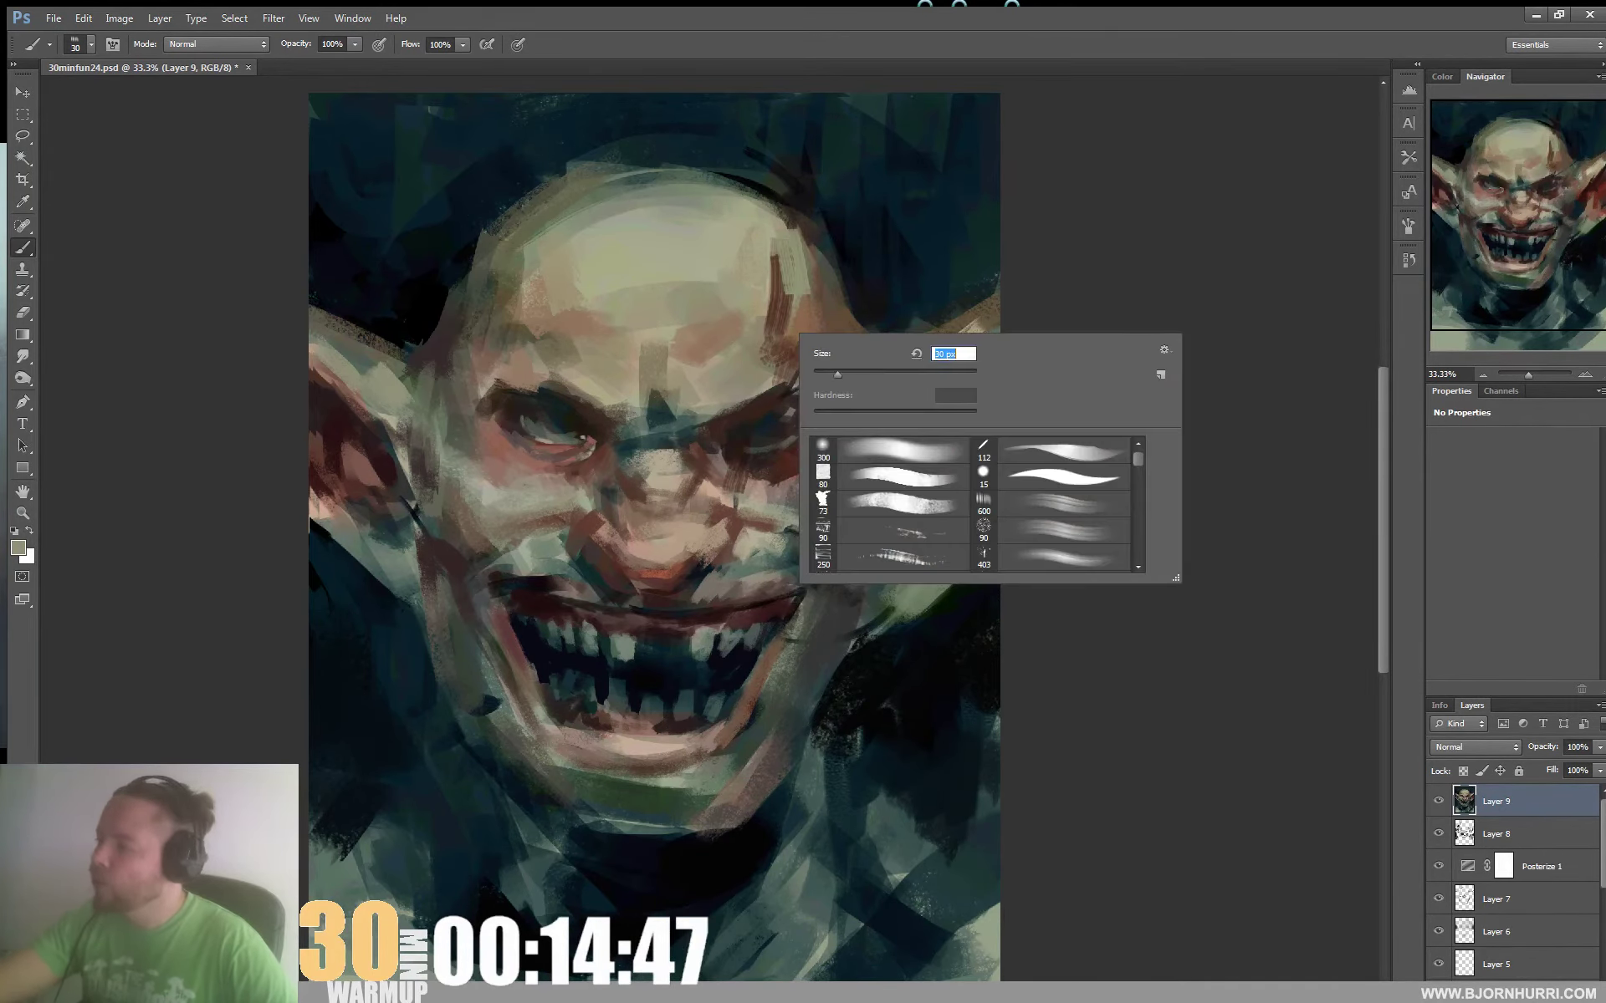
{"action": "key", "text": "Return"}
{"action": "left_click", "coordinate": [736, 320], "text": "alt"}
{"action": "left_click_drag", "start_coordinate": [786, 314], "coordinate": [797, 366]}
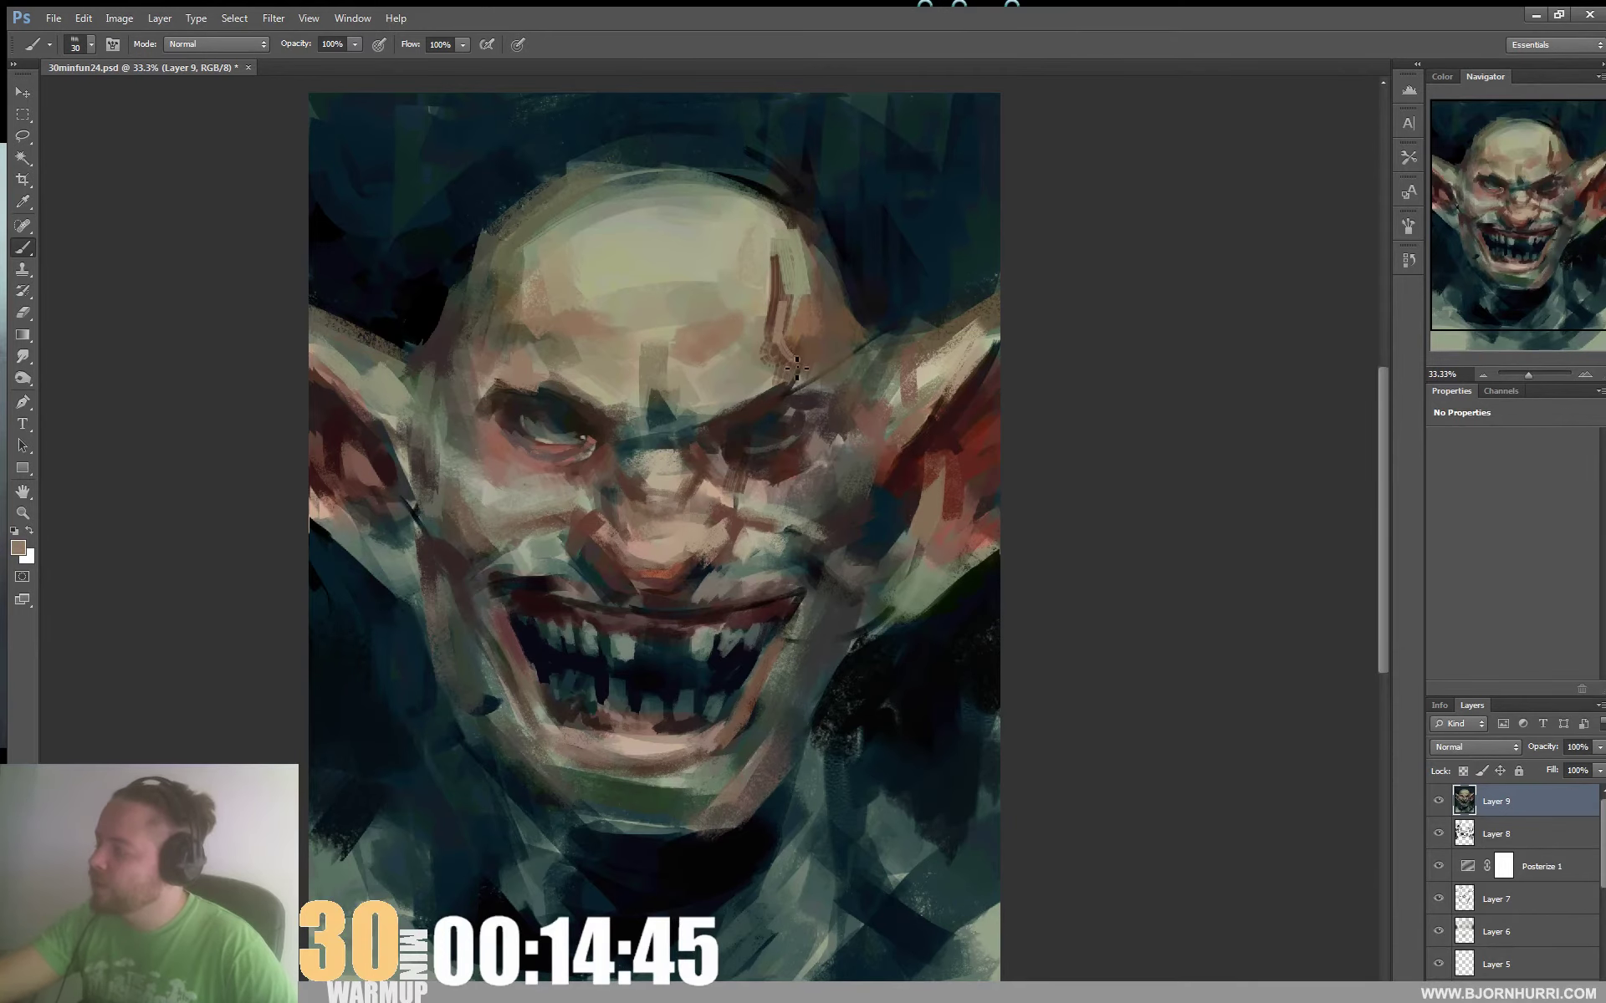
{"action": "left_click", "coordinate": [799, 357], "text": "alt"}
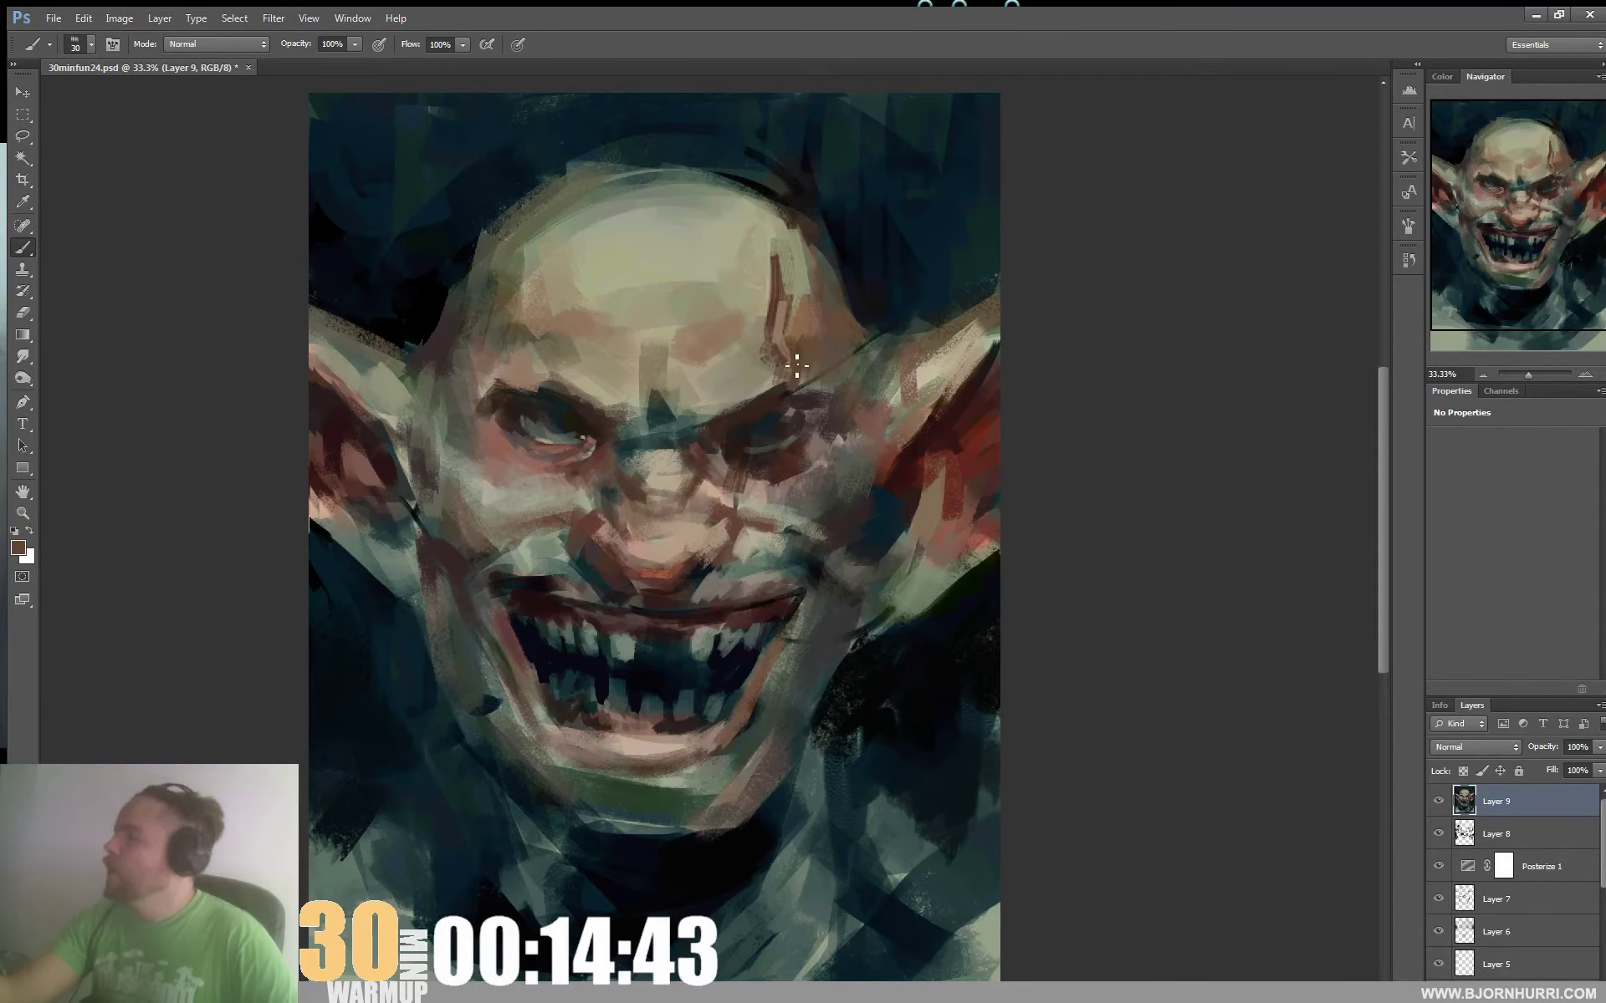
Repaint the right eye as a pale, blind eye and extend the reddish scar down through the brow with sampled tones
{"action": "left_click", "coordinate": [947, 440], "text": "alt"}
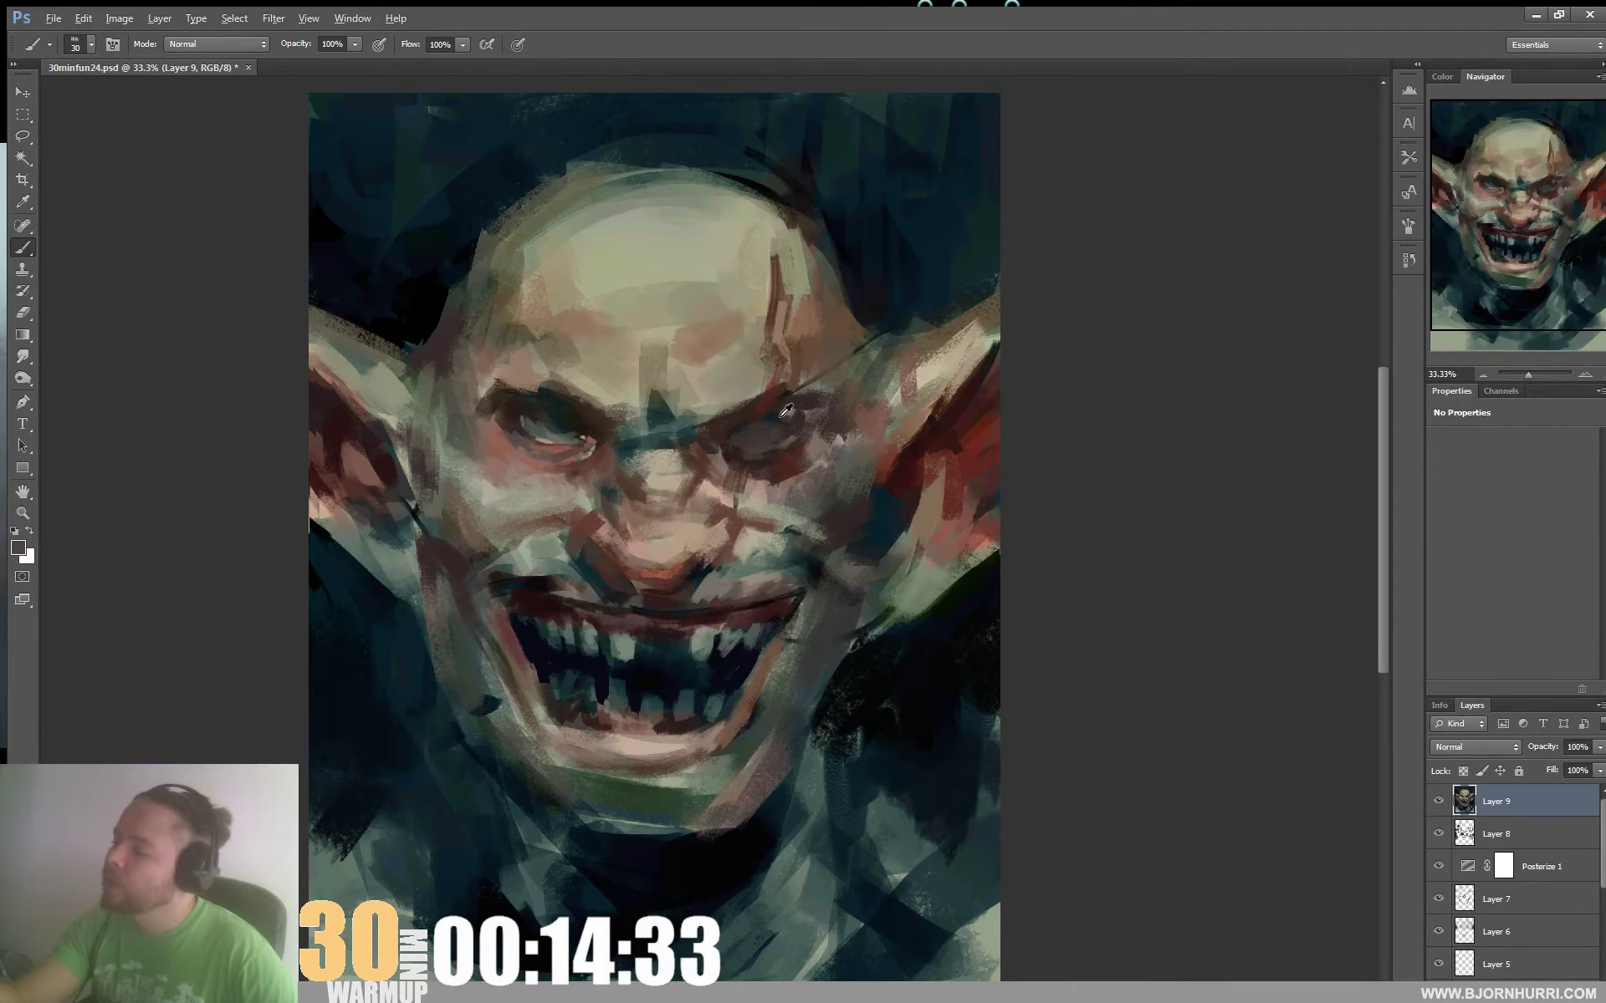
{"action": "left_click", "coordinate": [906, 436], "text": "alt"}
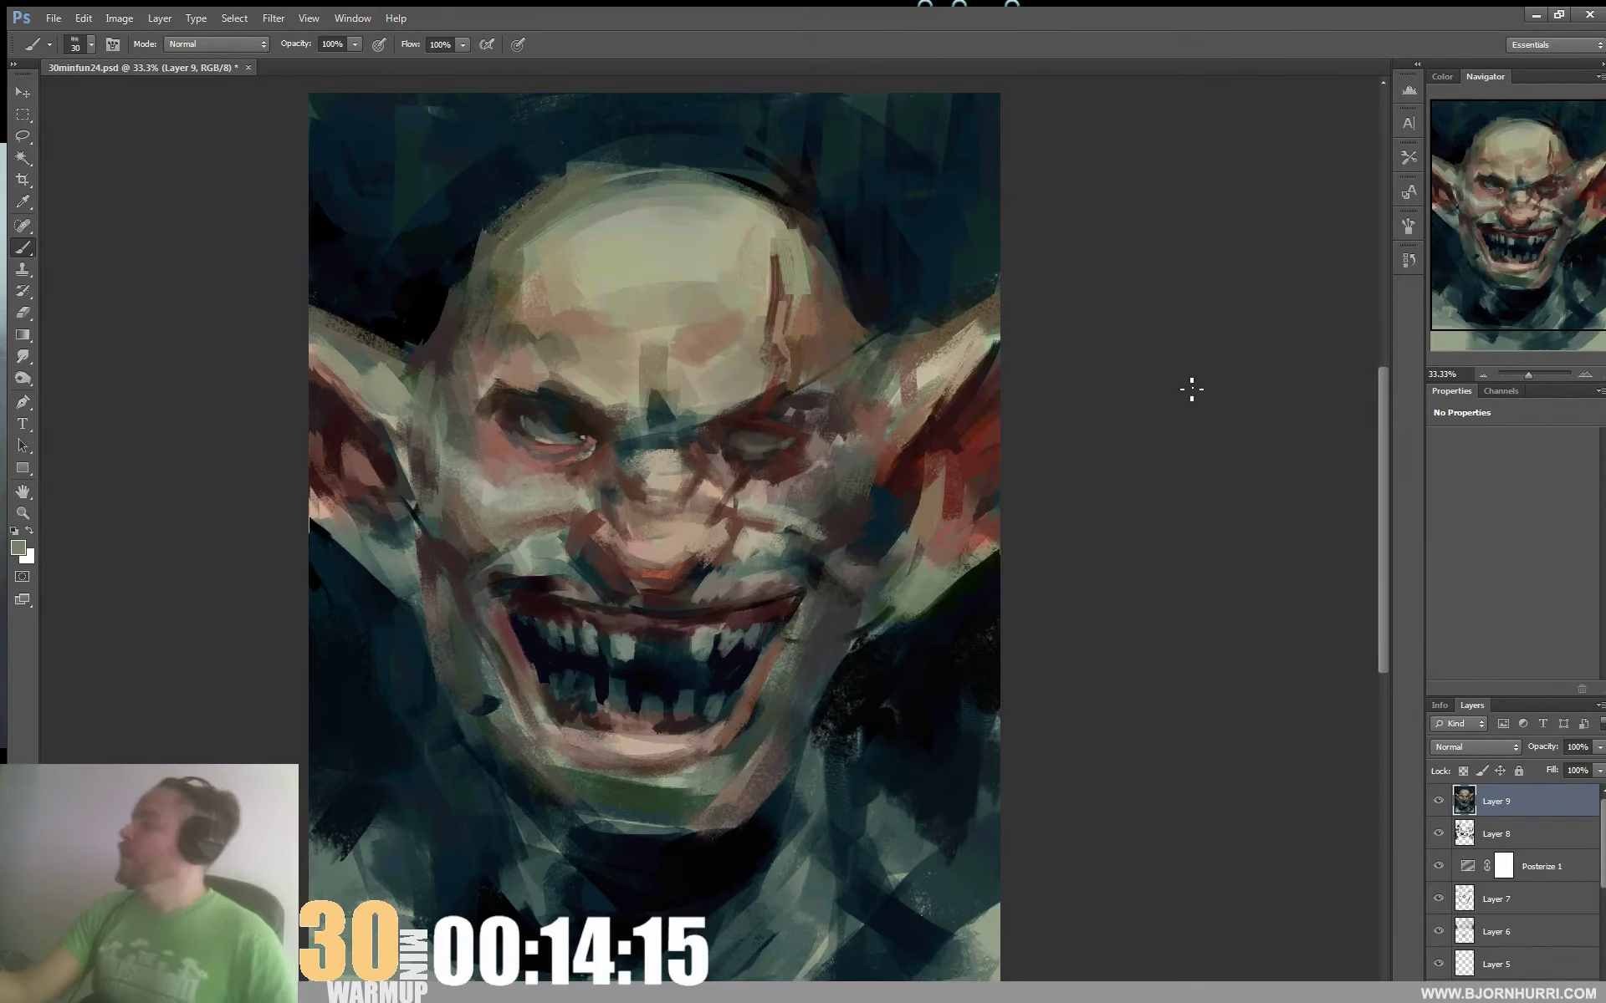
{"action": "left_click", "coordinate": [771, 362], "text": "alt"}
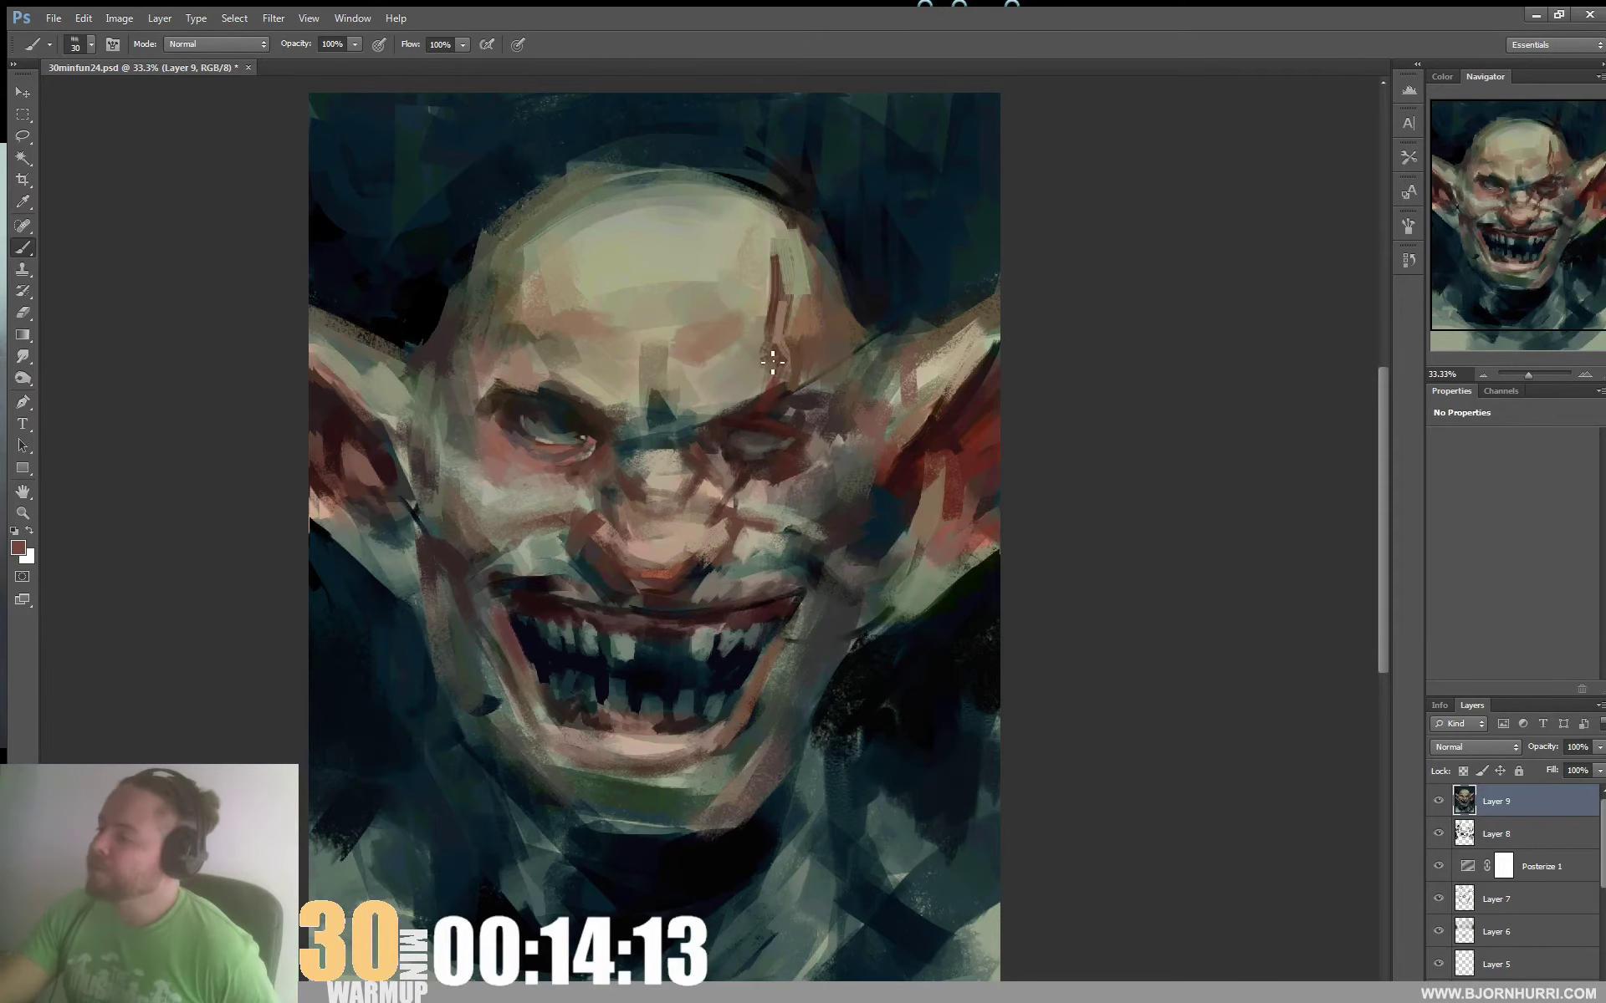
{"action": "left_click", "coordinate": [768, 368], "text": "alt"}
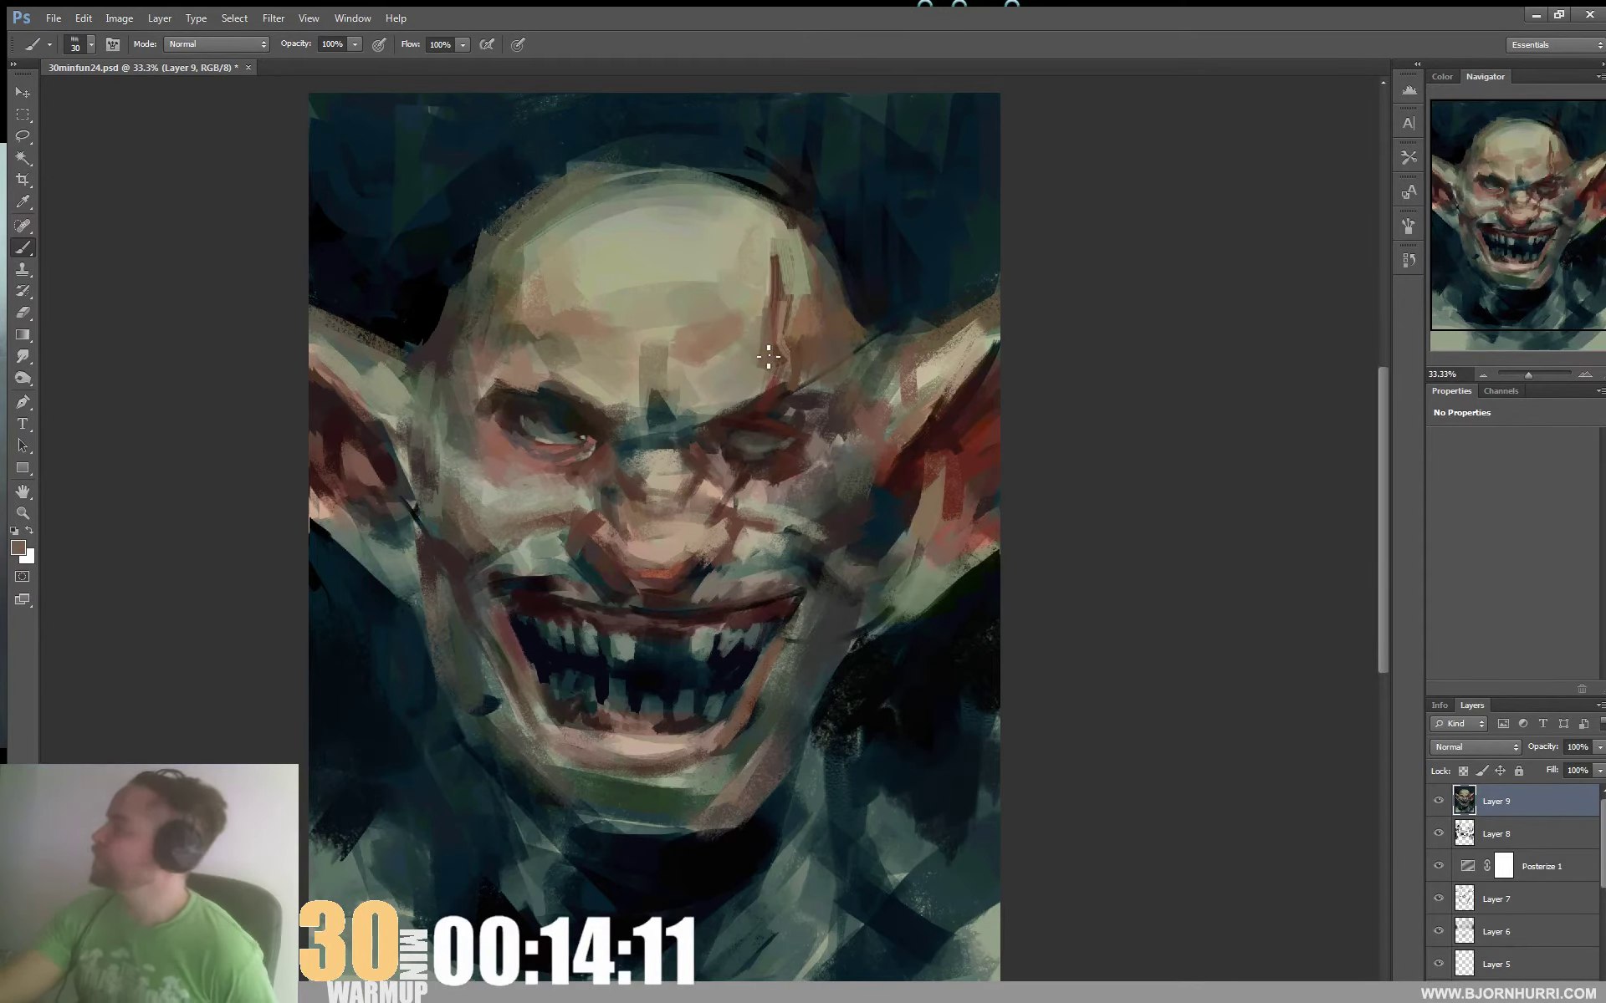
{"action": "left_click", "coordinate": [784, 301], "text": "alt"}
Set the brush size to 54 px and paint a second reddish scar diagonally across the forehead to the top of the head
{"action": "right_click", "coordinate": [786, 286]}
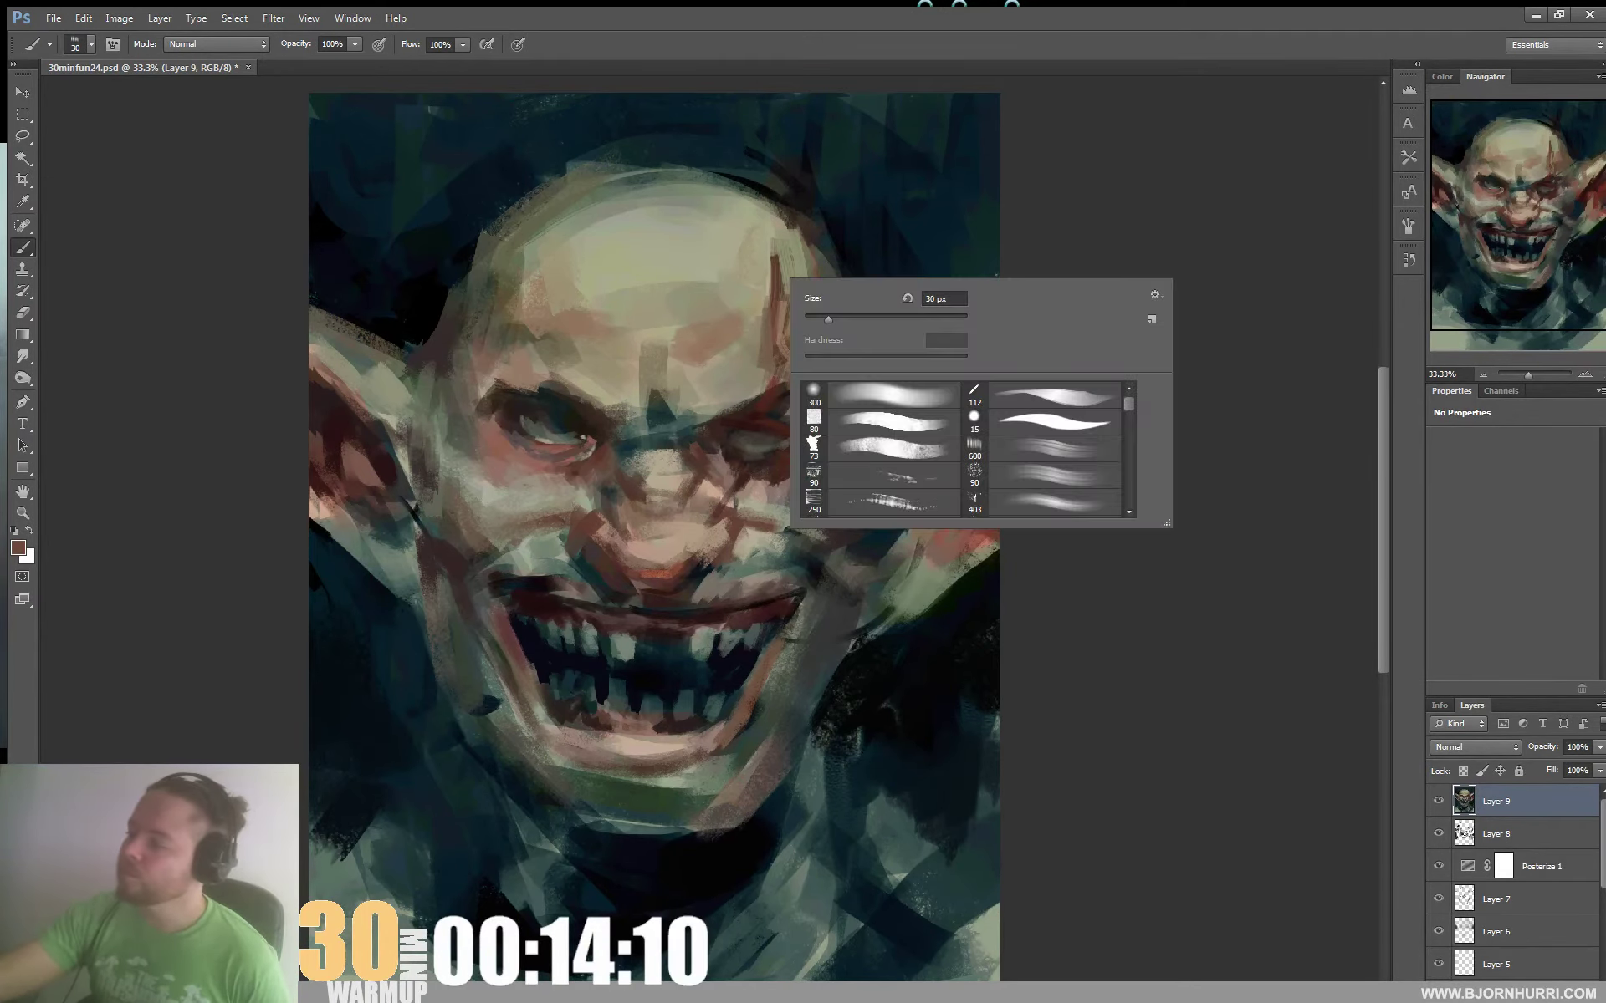
{"action": "left_click", "coordinate": [847, 319]}
{"action": "key", "text": "Return"}
{"action": "left_click_drag", "start_coordinate": [631, 338], "coordinate": [761, 191]}
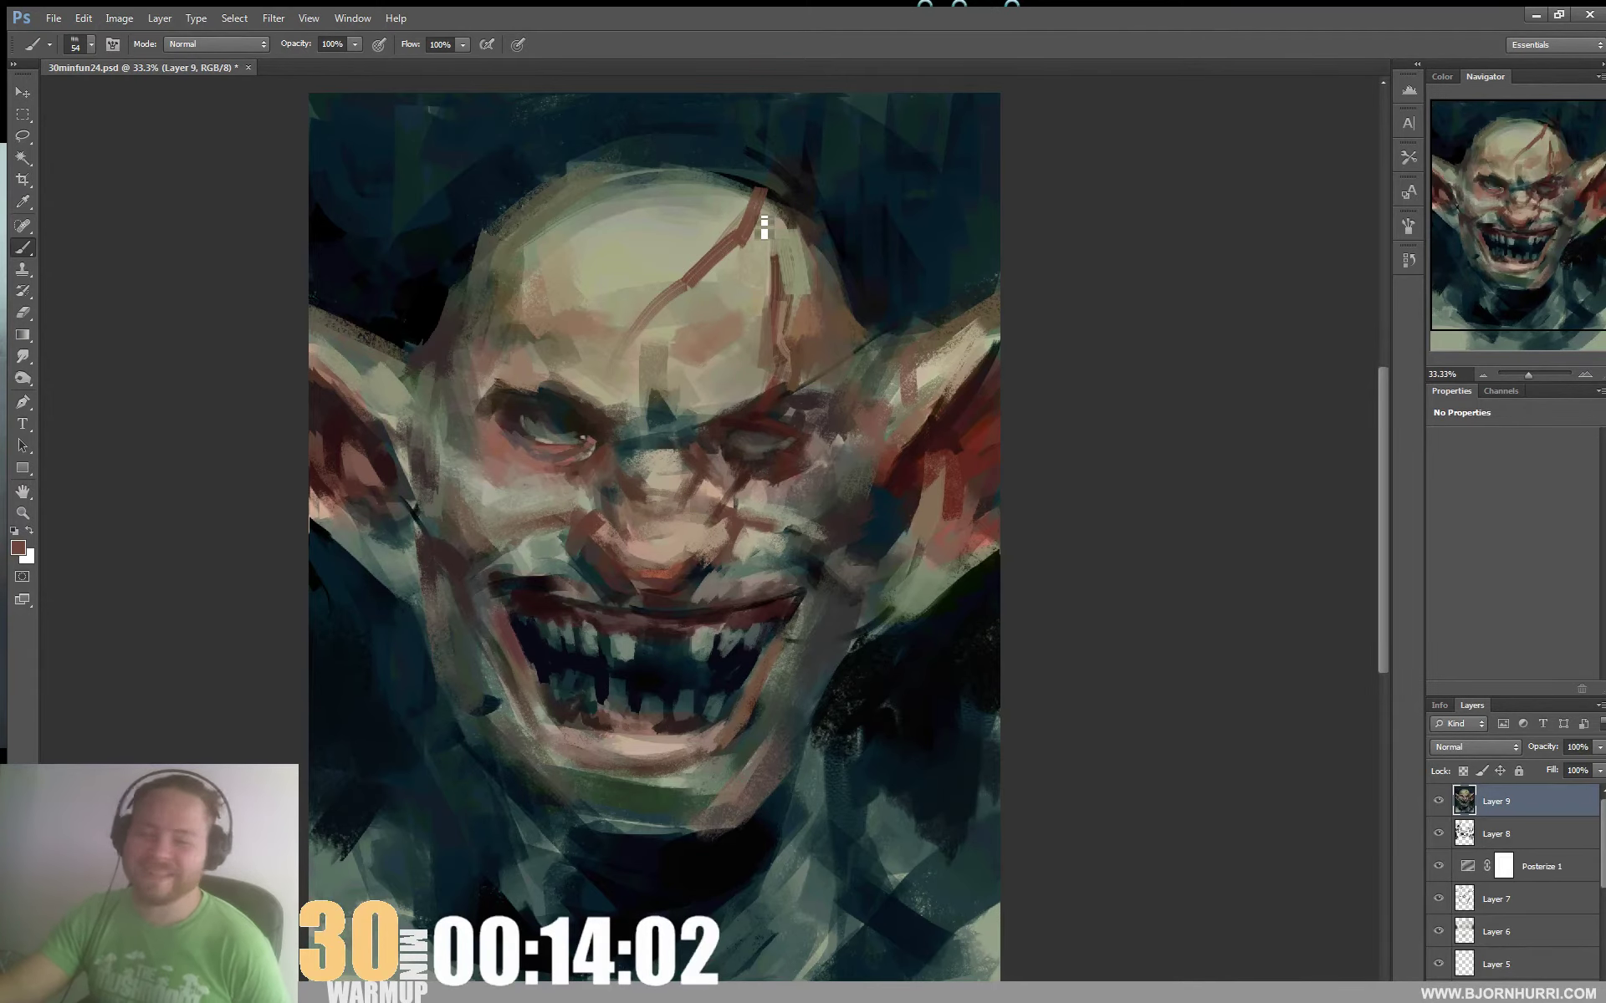
Blend sampled skin tones into the forehead around the two scars and above the brows
{"action": "left_click", "coordinate": [959, 534], "text": "alt"}
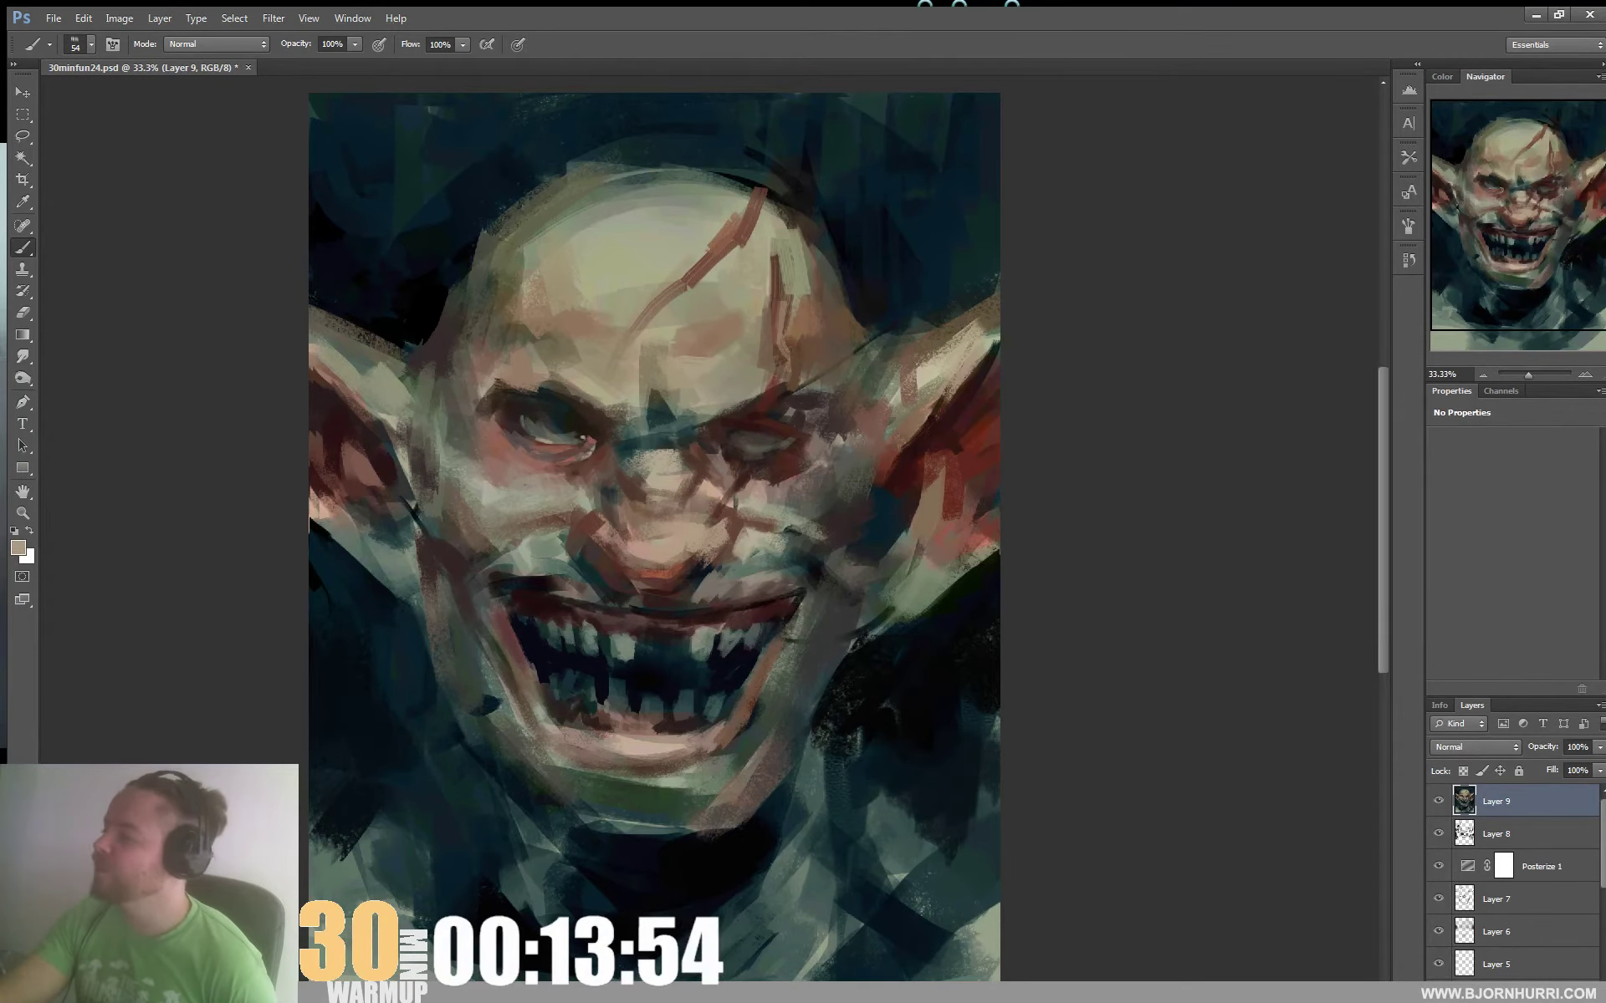
{"action": "left_click", "coordinate": [740, 318], "text": "alt"}
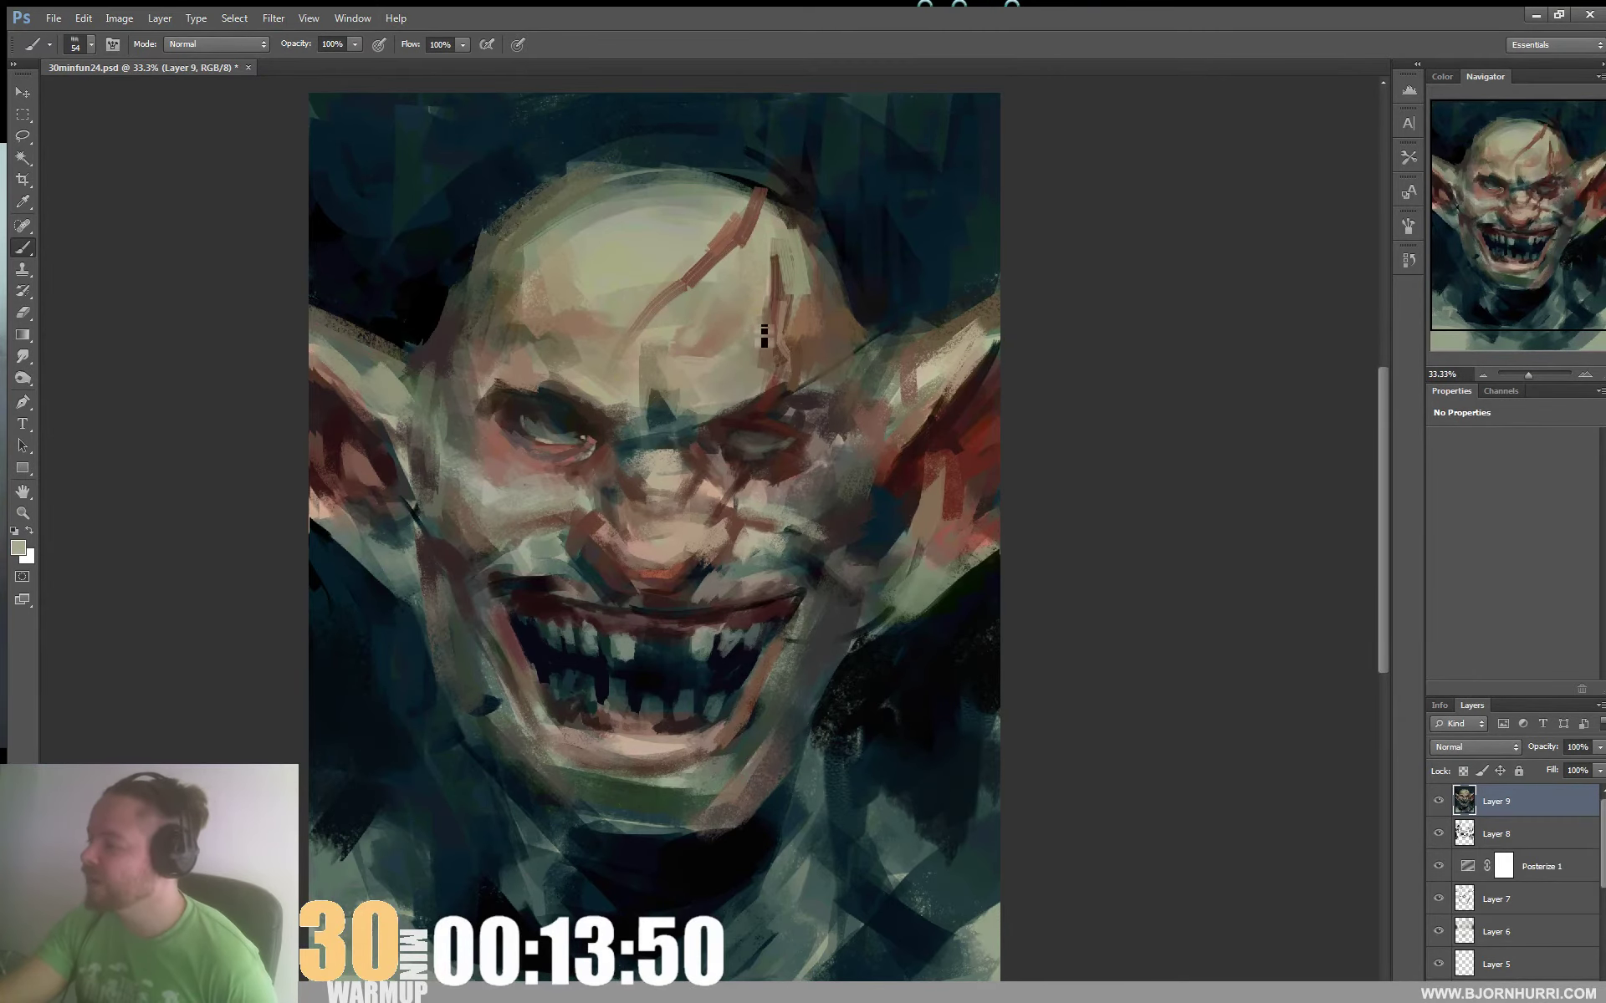
{"action": "left_click", "coordinate": [752, 369], "text": "alt"}
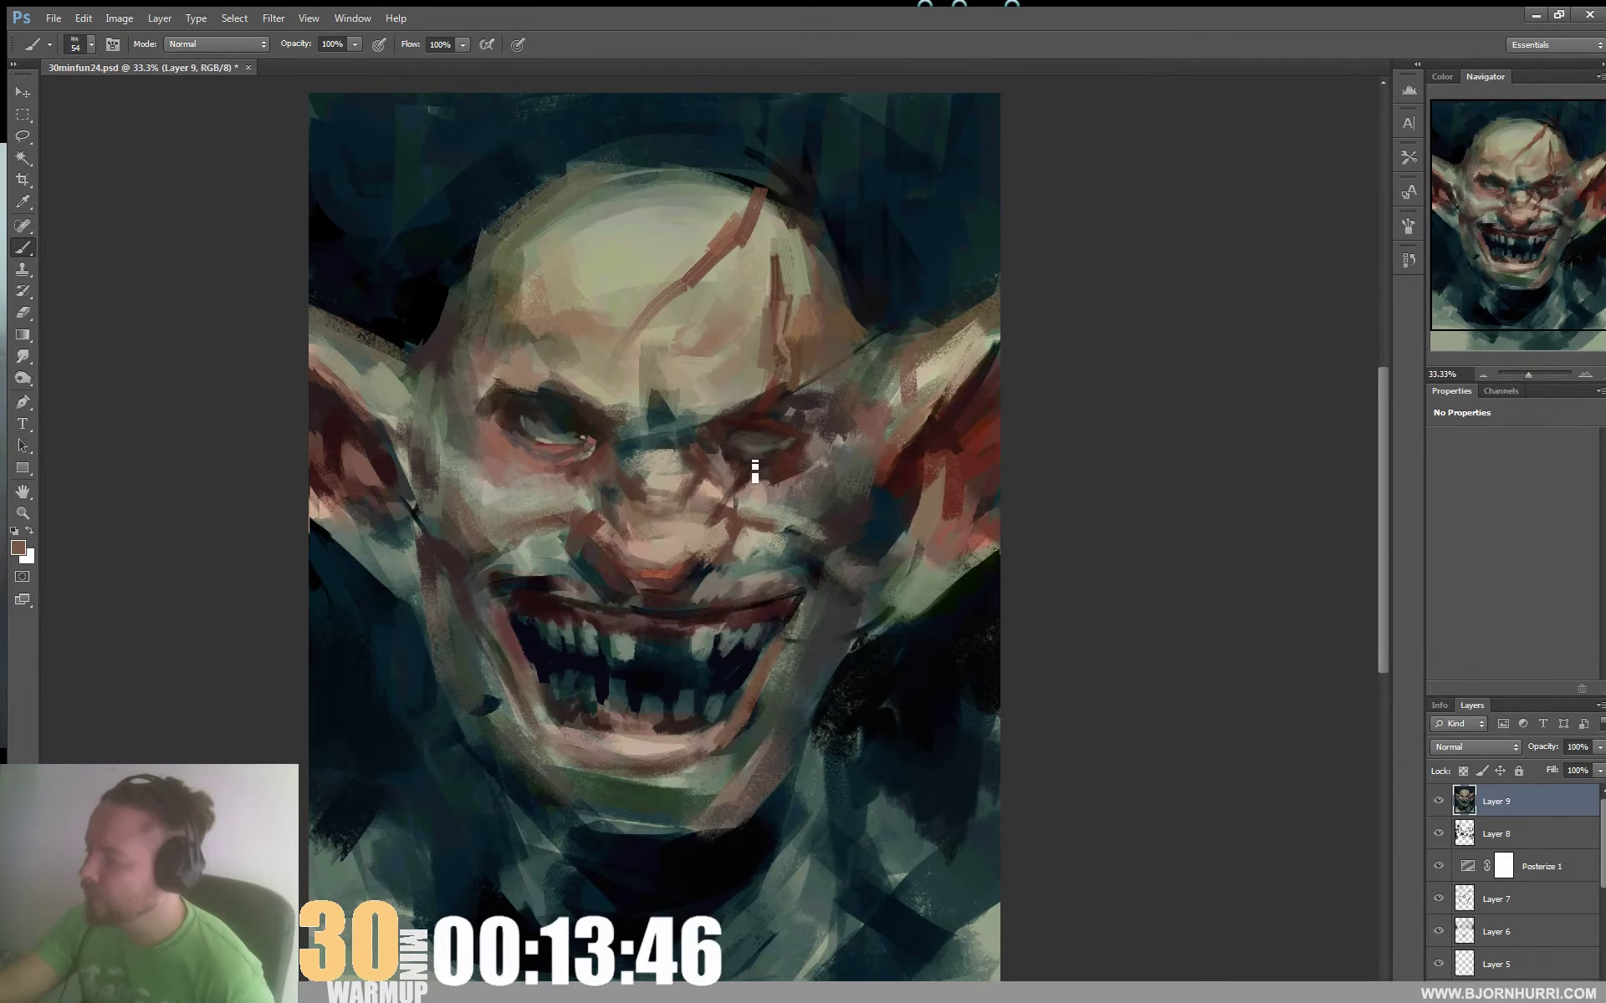
Refine the lids and lower edge of the blind right eye with sampled tones, using a 19 px and a 14 px brush
{"action": "right_click", "coordinate": [812, 442]}
{"action": "left_click_drag", "start_coordinate": [870, 484], "coordinate": [848, 484]}
{"action": "left_click", "coordinate": [895, 391], "text": "alt"}
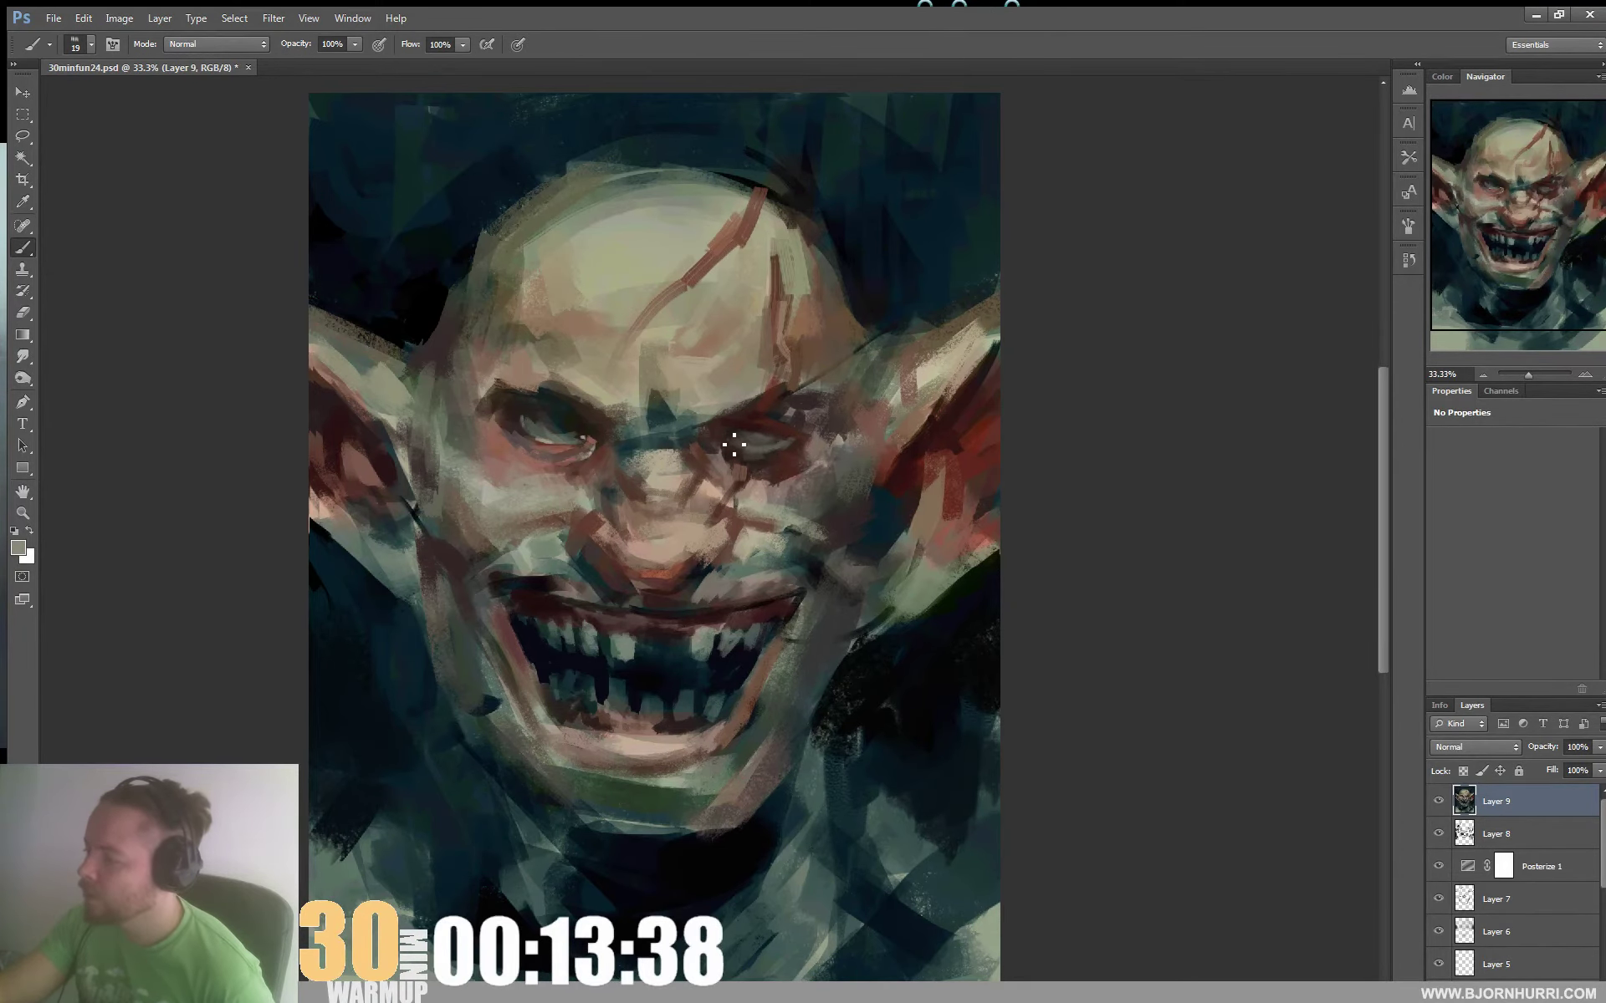
{"action": "left_click", "coordinate": [776, 420], "text": "alt"}
{"action": "right_click", "coordinate": [776, 420]}
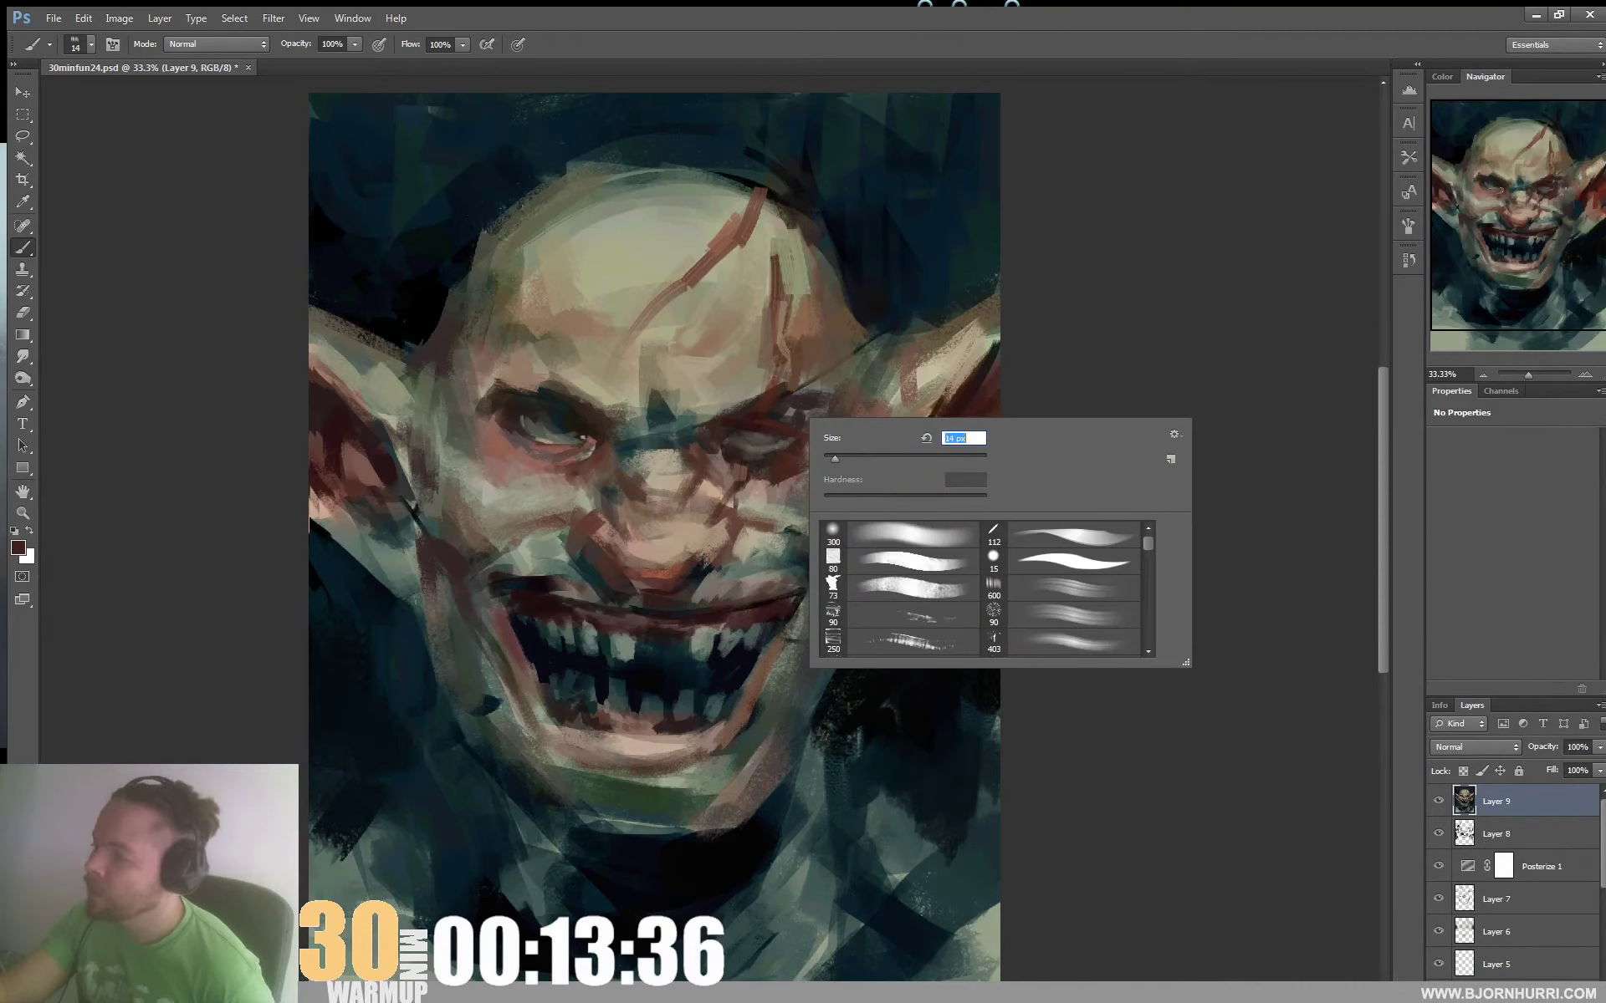
{"action": "key", "text": "Escape"}
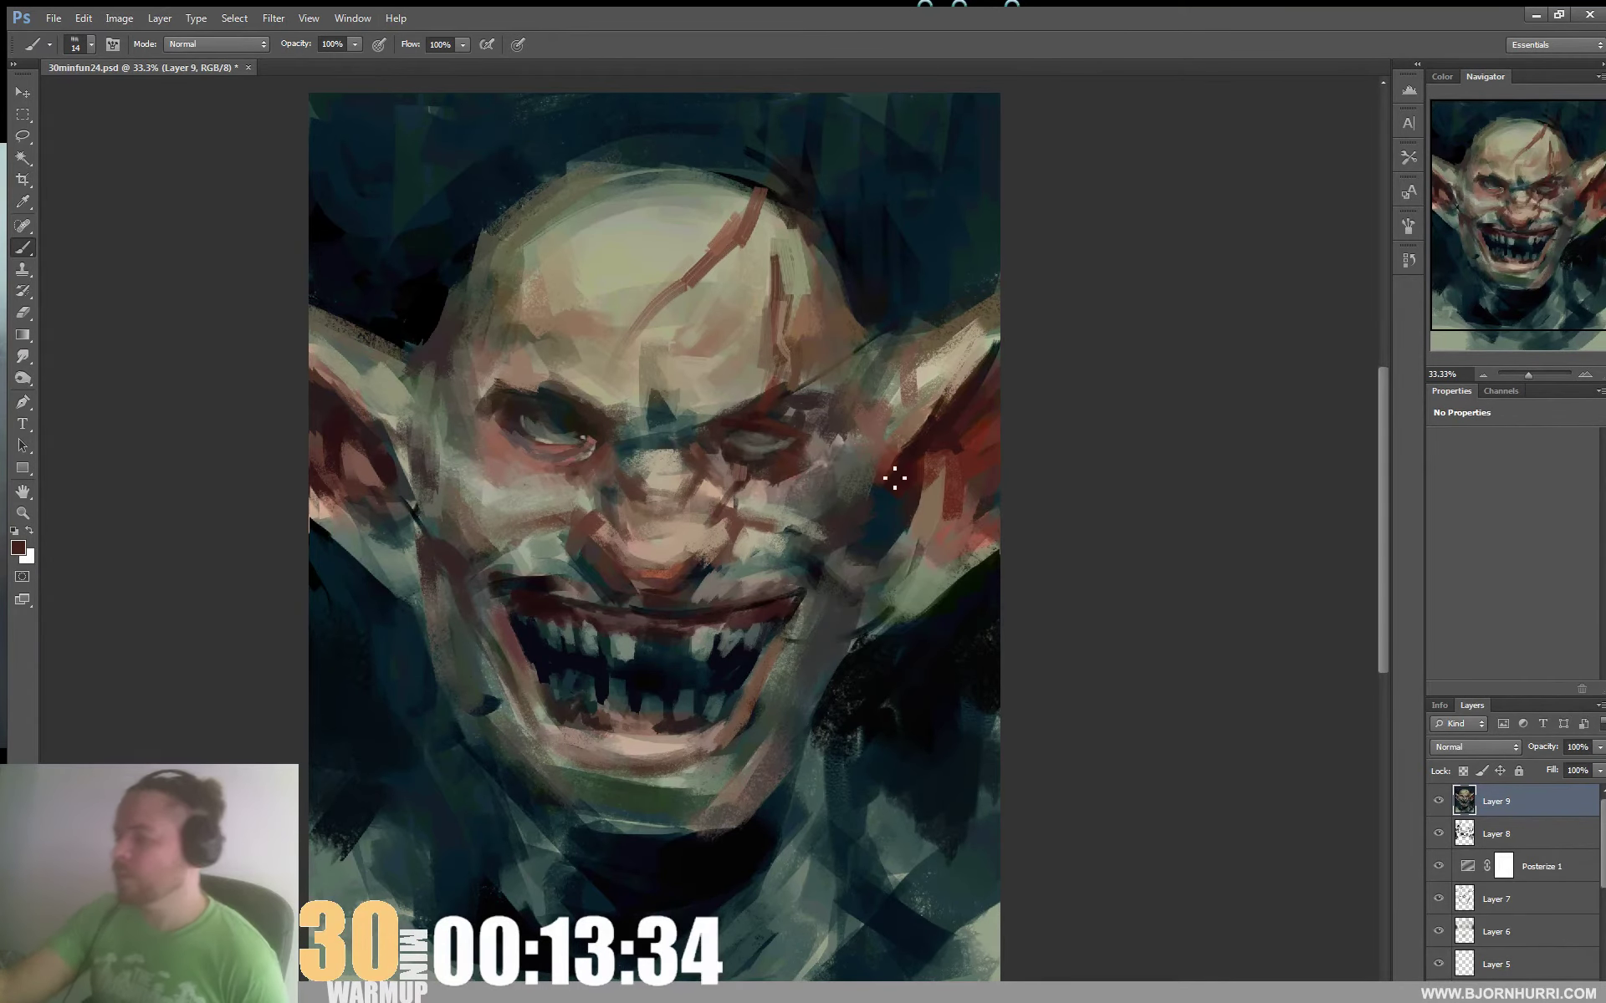
{"action": "left_click", "coordinate": [721, 485], "text": "alt"}
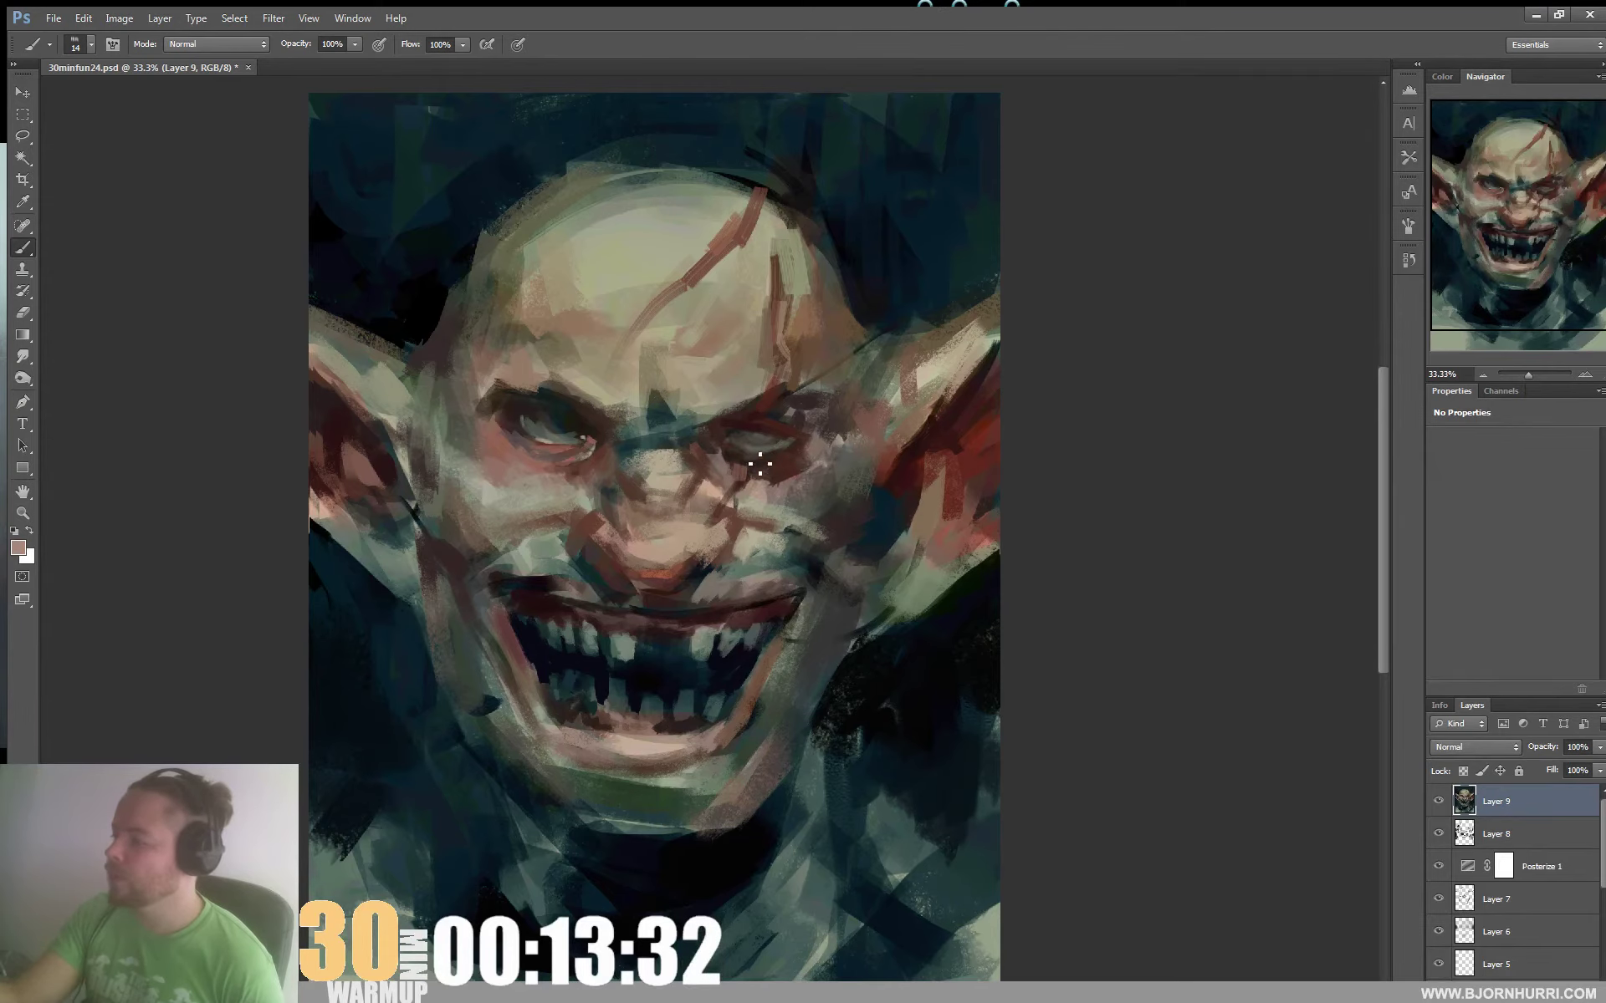
{"action": "left_click", "coordinate": [815, 452], "text": "alt"}
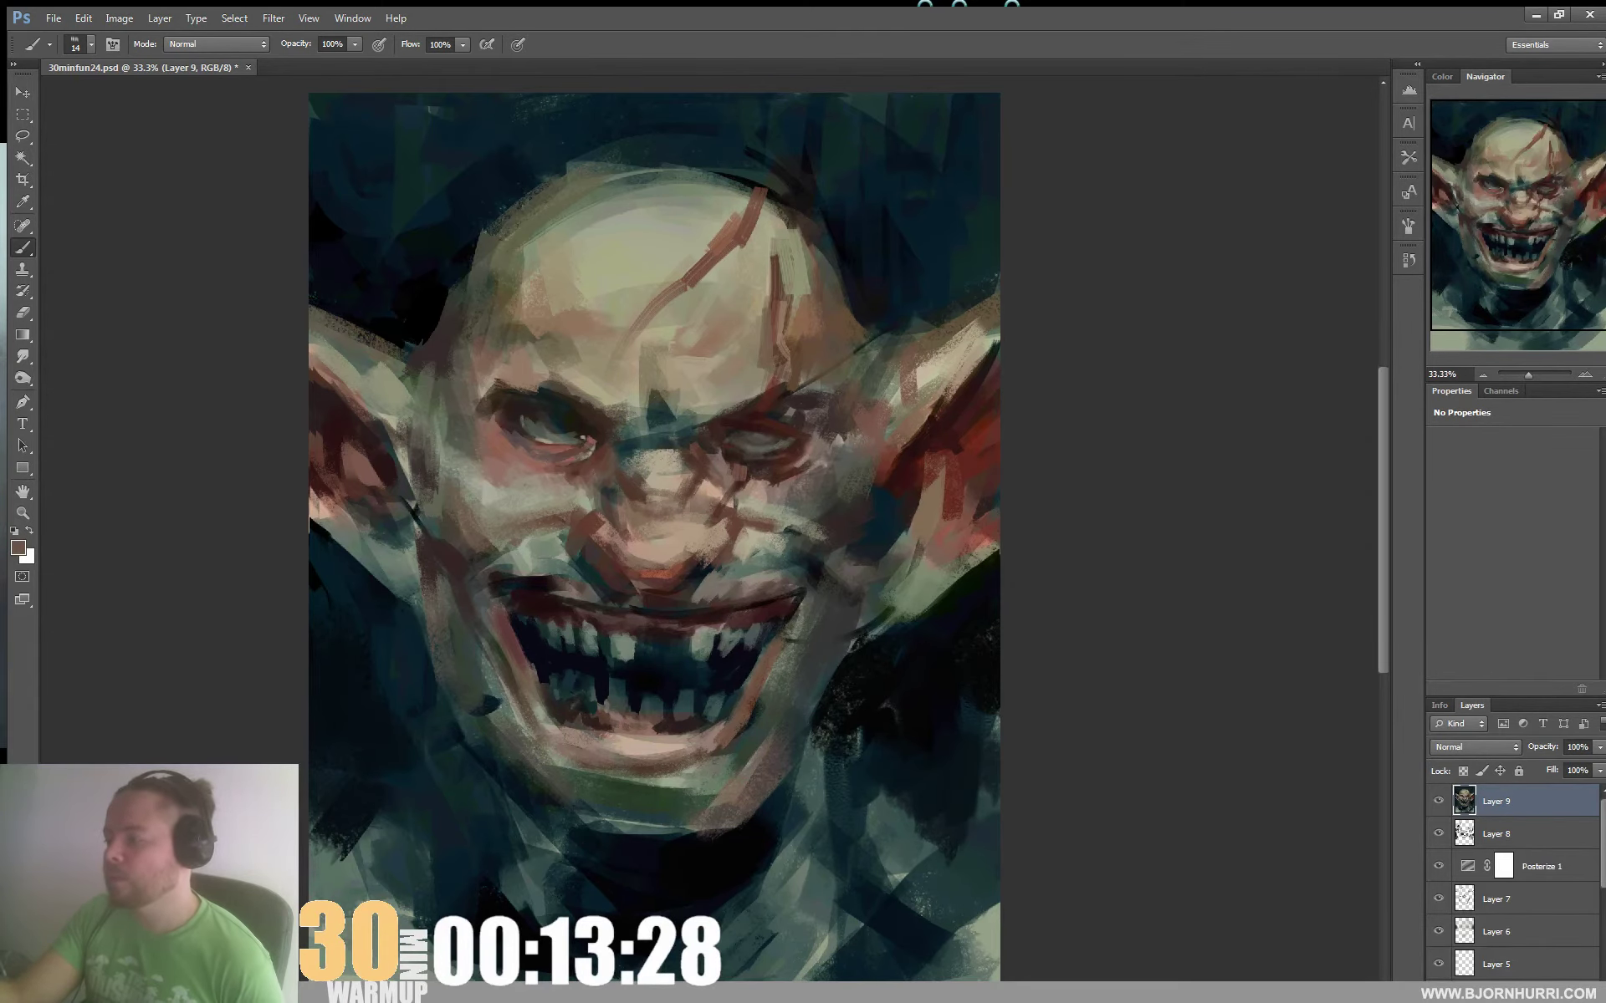
Set the brush size to 48 px and repaint the nose bridge and inner brows with sampled reddish-brown skin tones
{"action": "right_click", "coordinate": [833, 450]}
{"action": "double_click", "coordinate": [935, 673]}
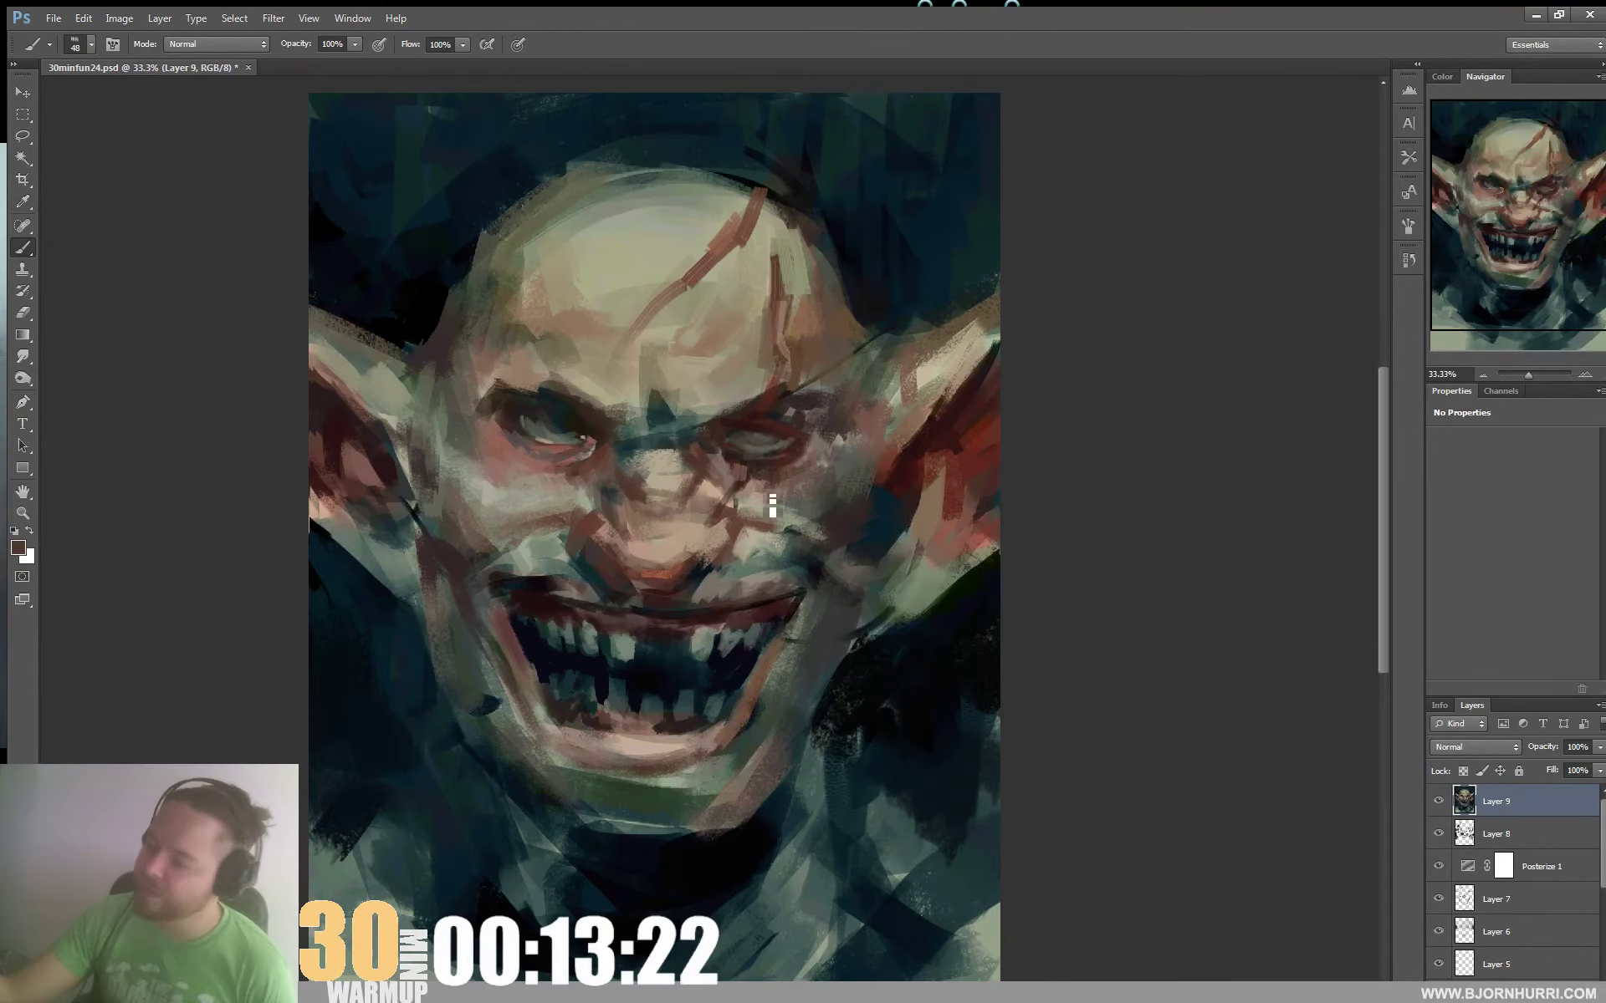
{"action": "left_click", "coordinate": [681, 546], "text": "alt"}
{"action": "left_click", "coordinate": [699, 485], "text": "alt"}
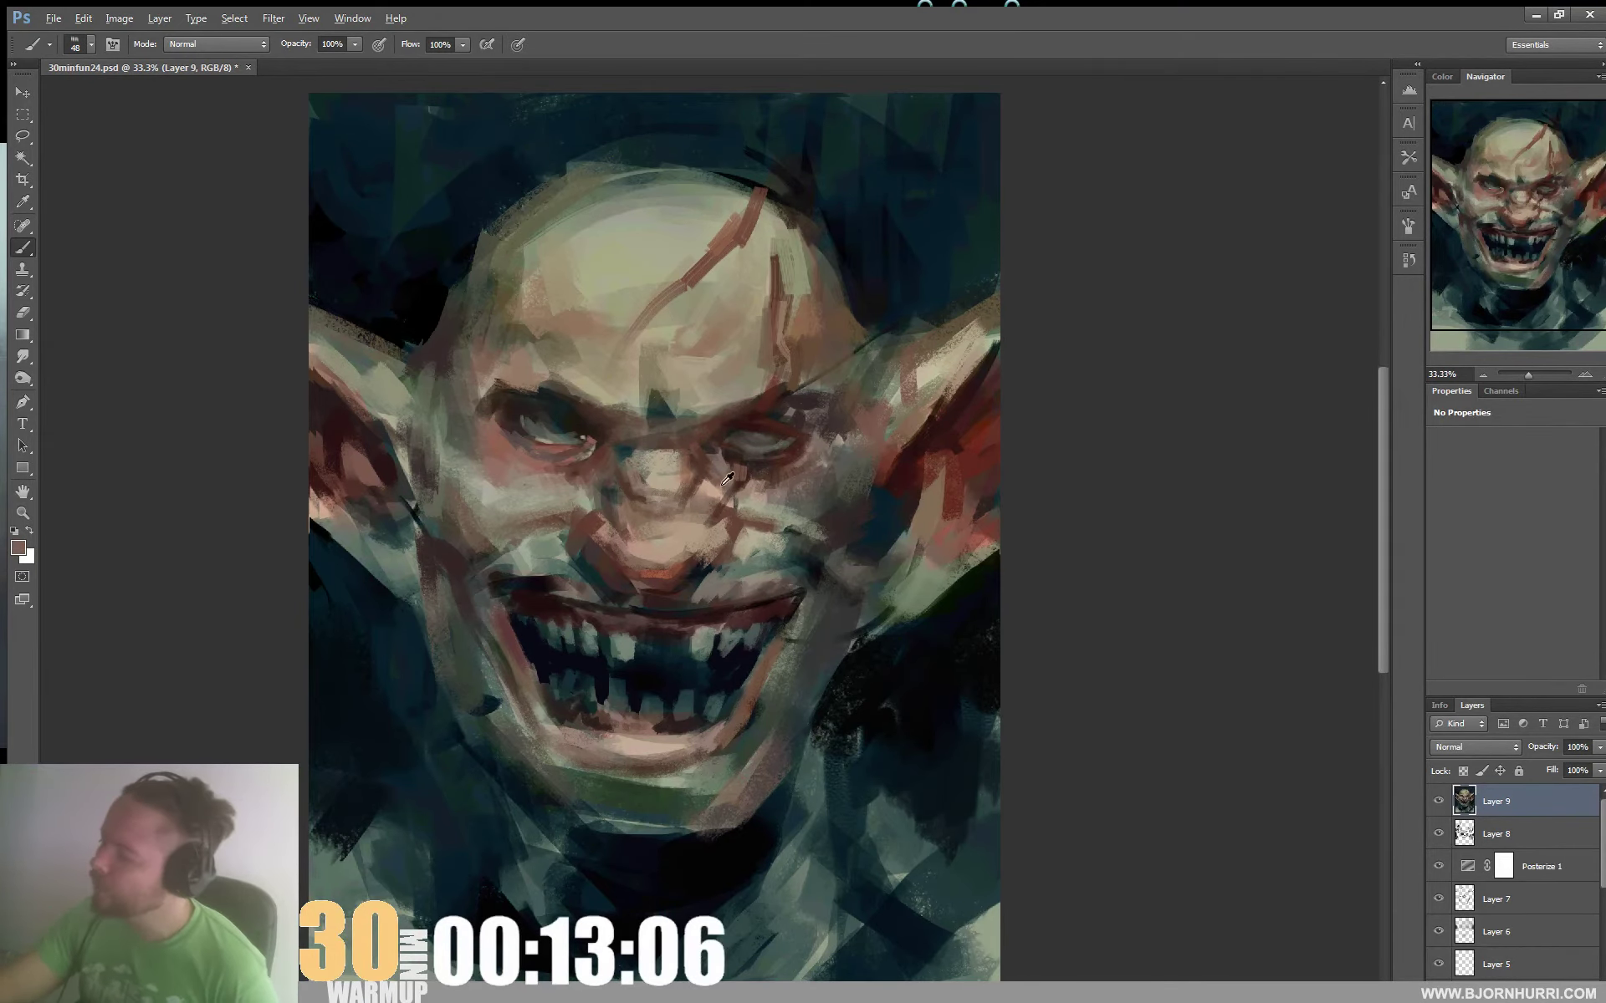
{"action": "left_click", "coordinate": [670, 567], "text": "alt"}
{"action": "left_click_drag", "start_coordinate": [627, 393], "coordinate": [621, 415]}
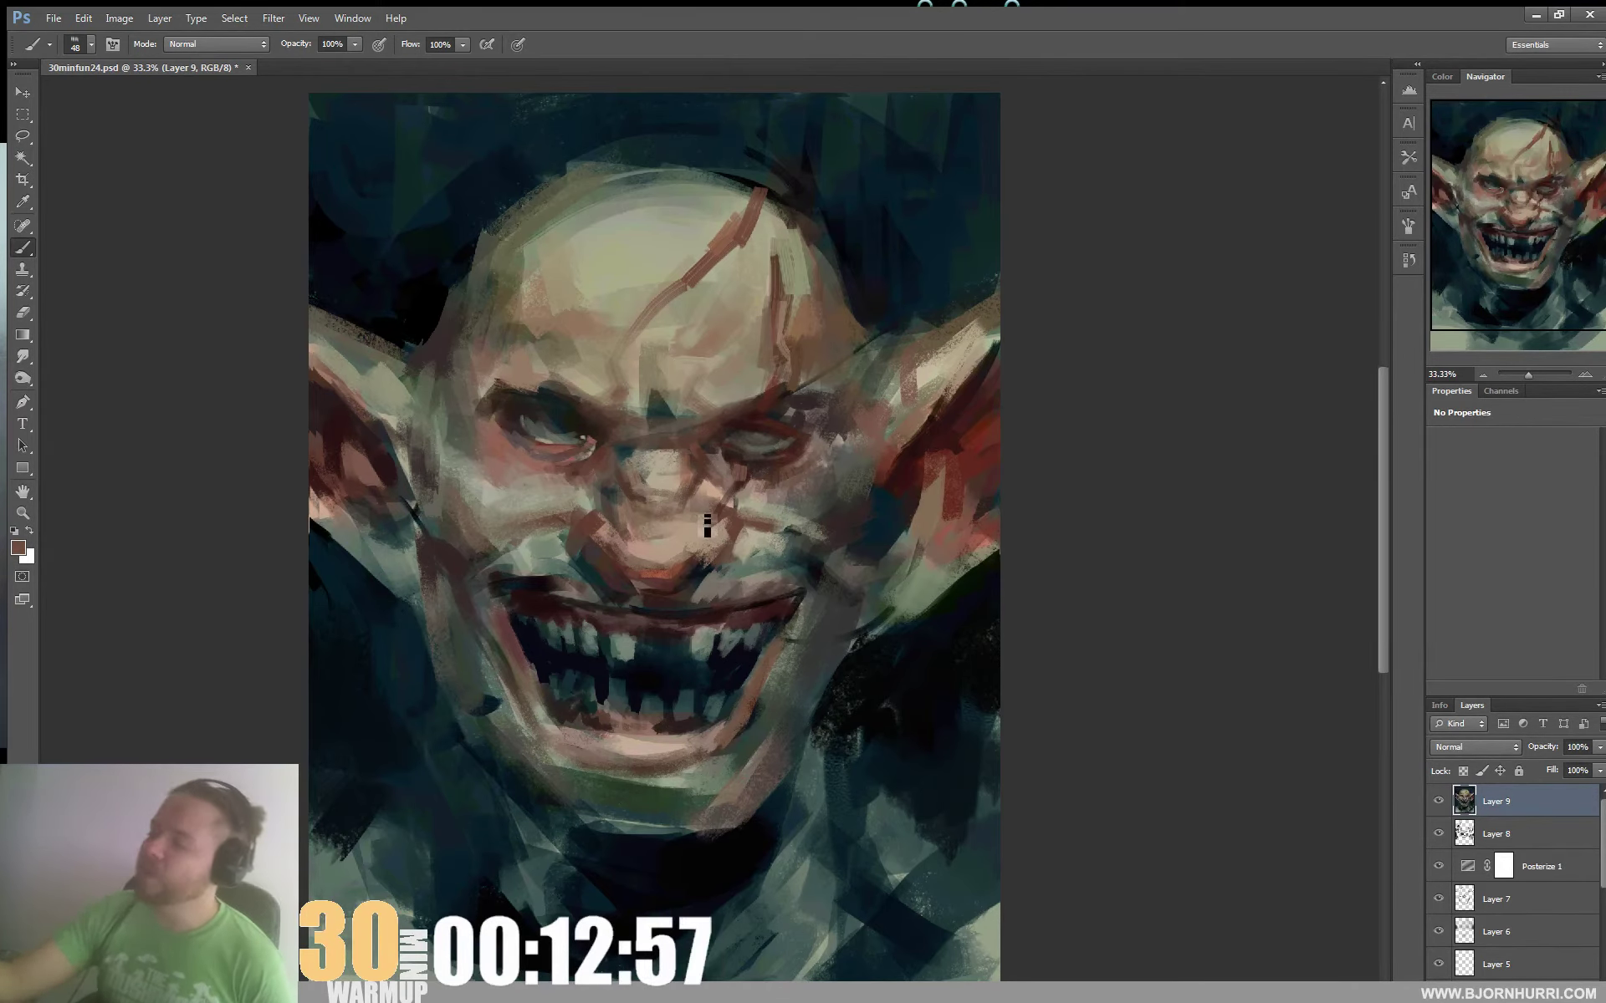
Add a new layer above Layer 9 and set Layer 7's blend mode to Lighten
{"action": "left_click", "coordinate": [1496, 899]}
{"action": "left_click", "coordinate": [1455, 746]}
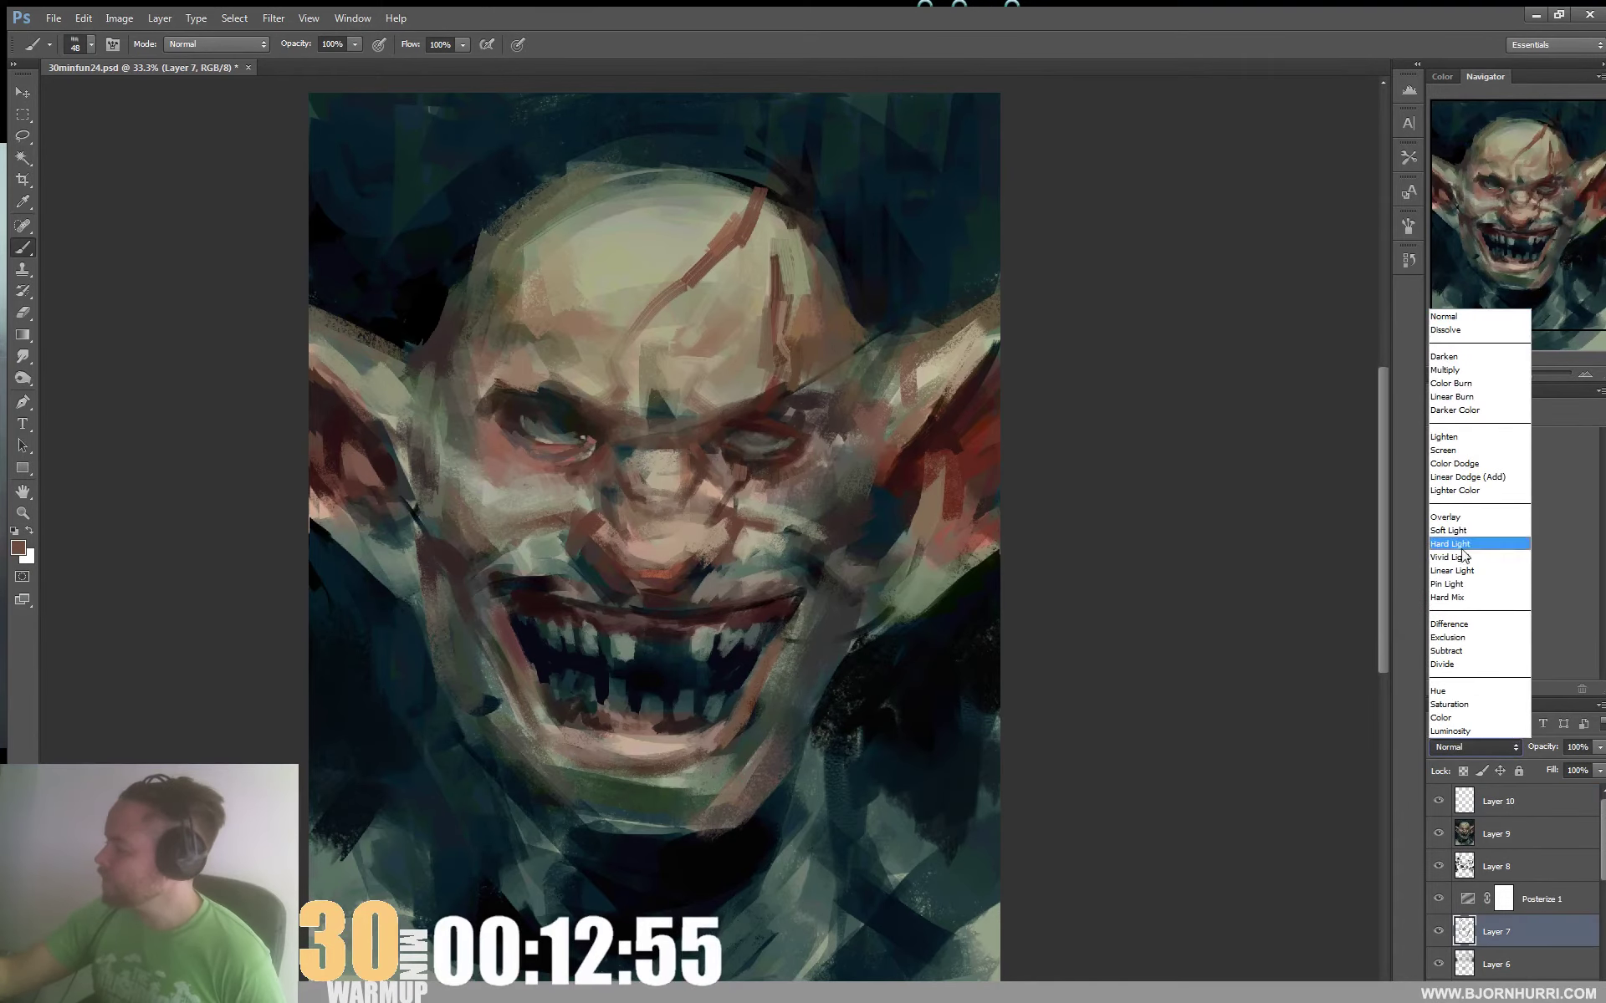
{"action": "left_click", "coordinate": [1465, 436]}
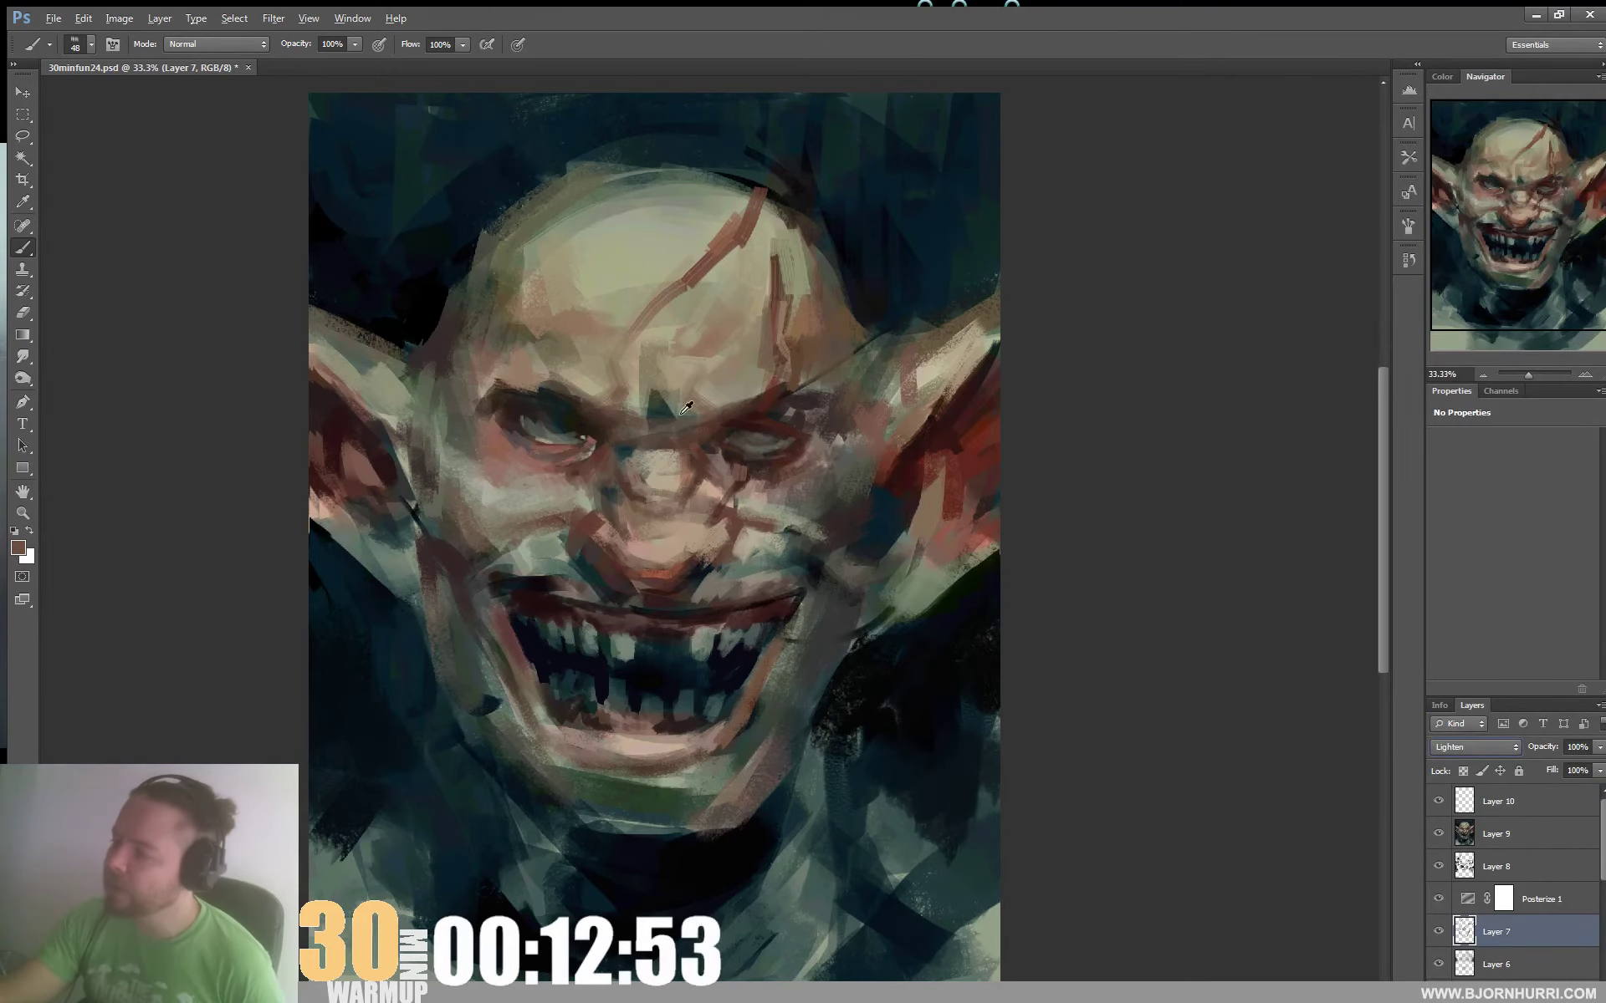
Set Layer 10 to Lighten and paint sampled tones over the dark brow centre and lower diagonal scar with a 95 px brush
{"action": "right_click", "coordinate": [631, 411]}
{"action": "left_click_drag", "start_coordinate": [725, 457], "coordinate": [741, 457]}
{"action": "key", "text": "Return"}
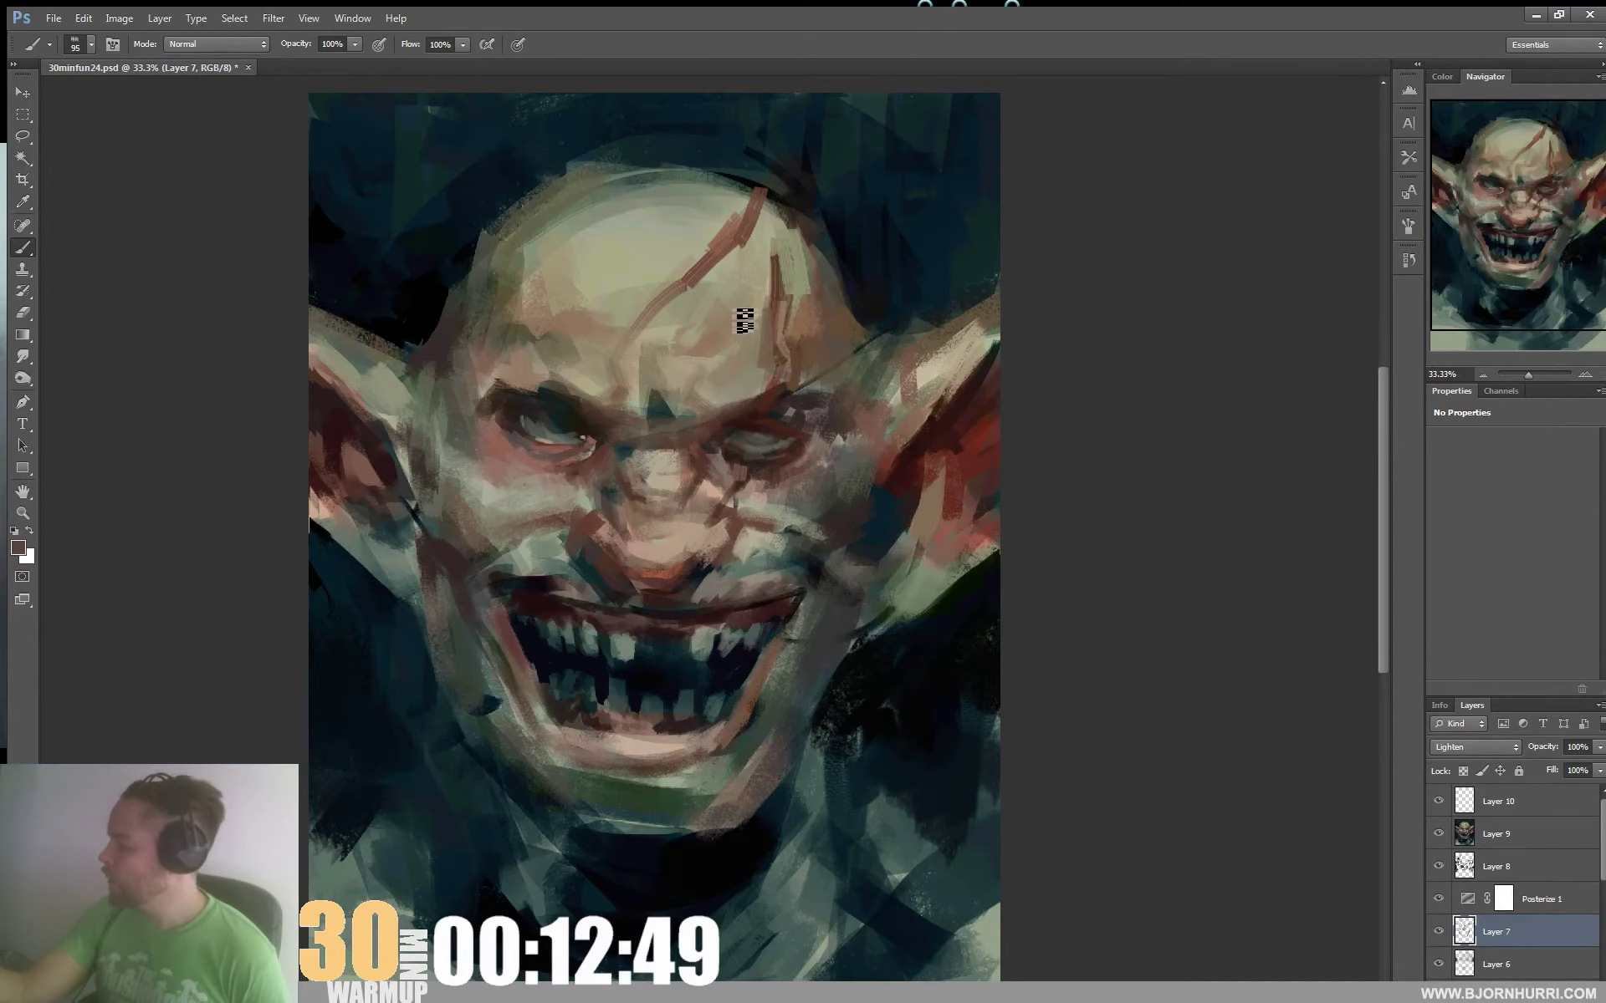
{"action": "key", "text": "alt+period"}
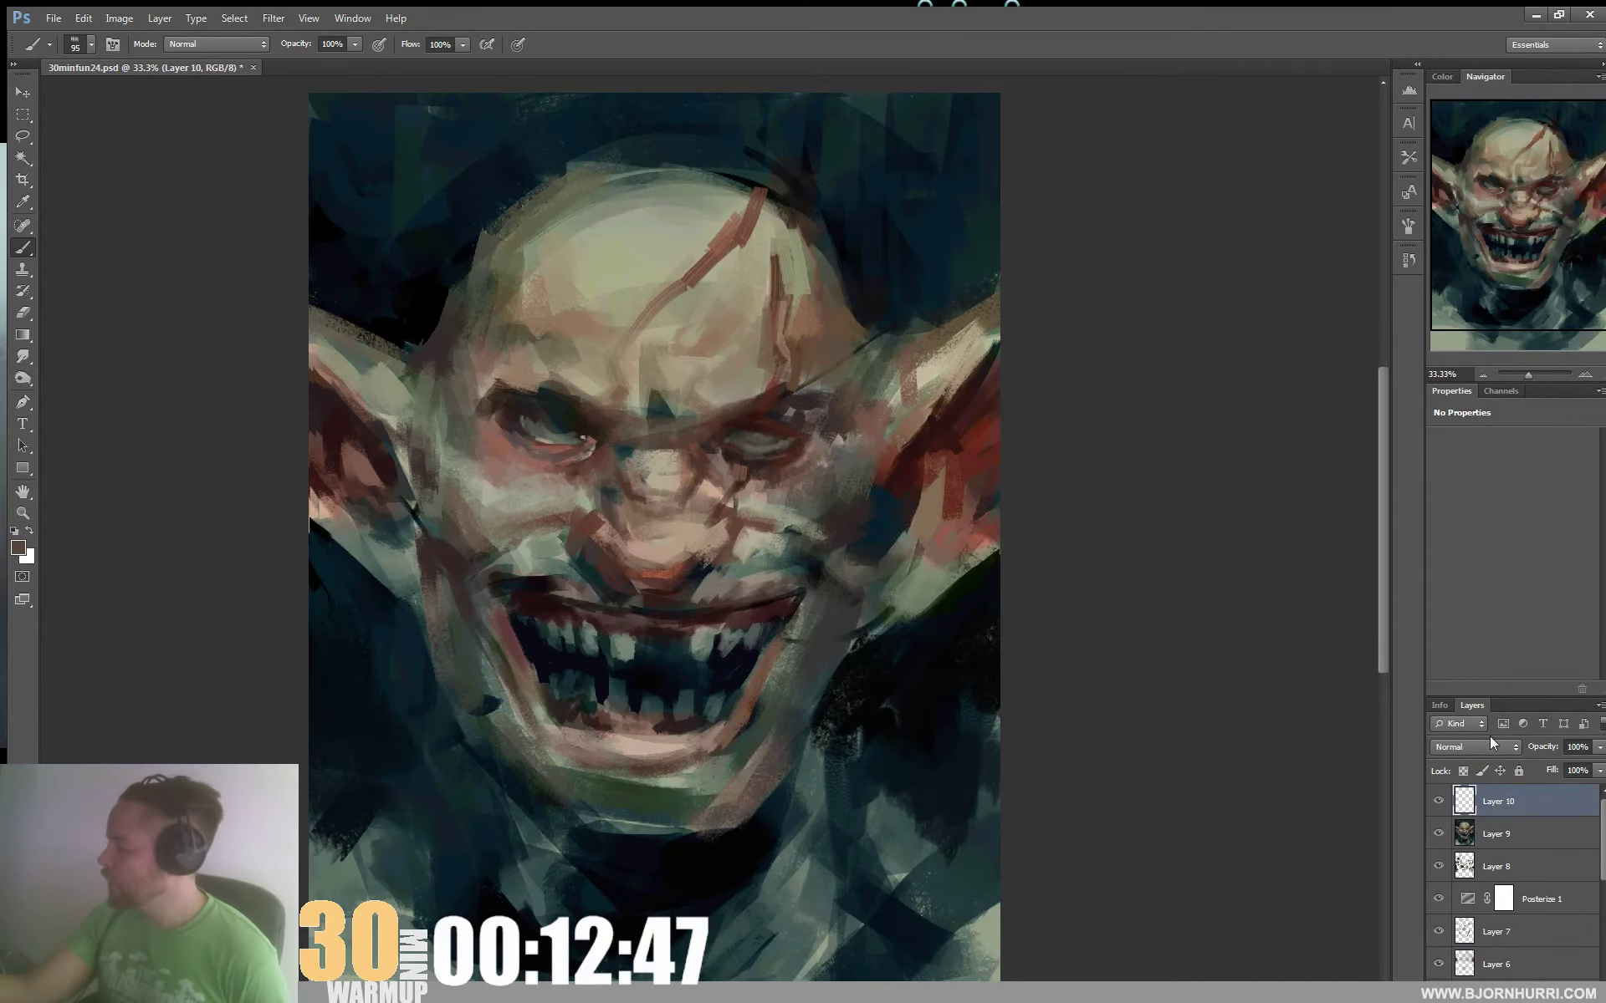
{"action": "left_click", "coordinate": [1484, 746]}
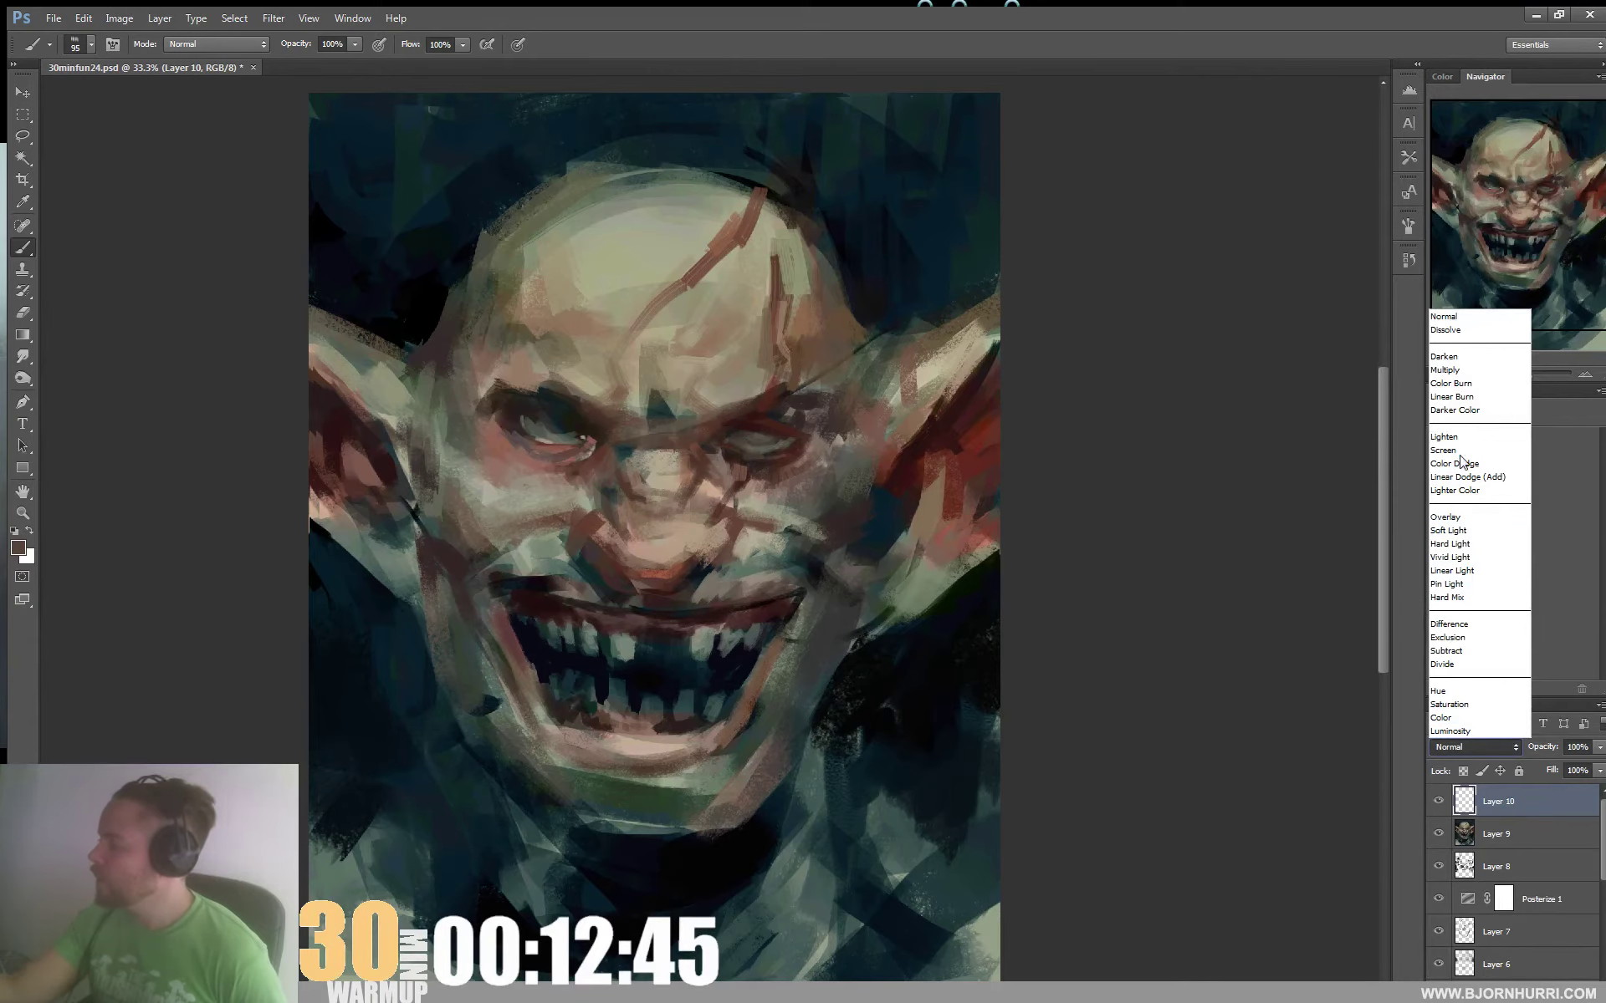
{"action": "left_click", "coordinate": [1452, 438]}
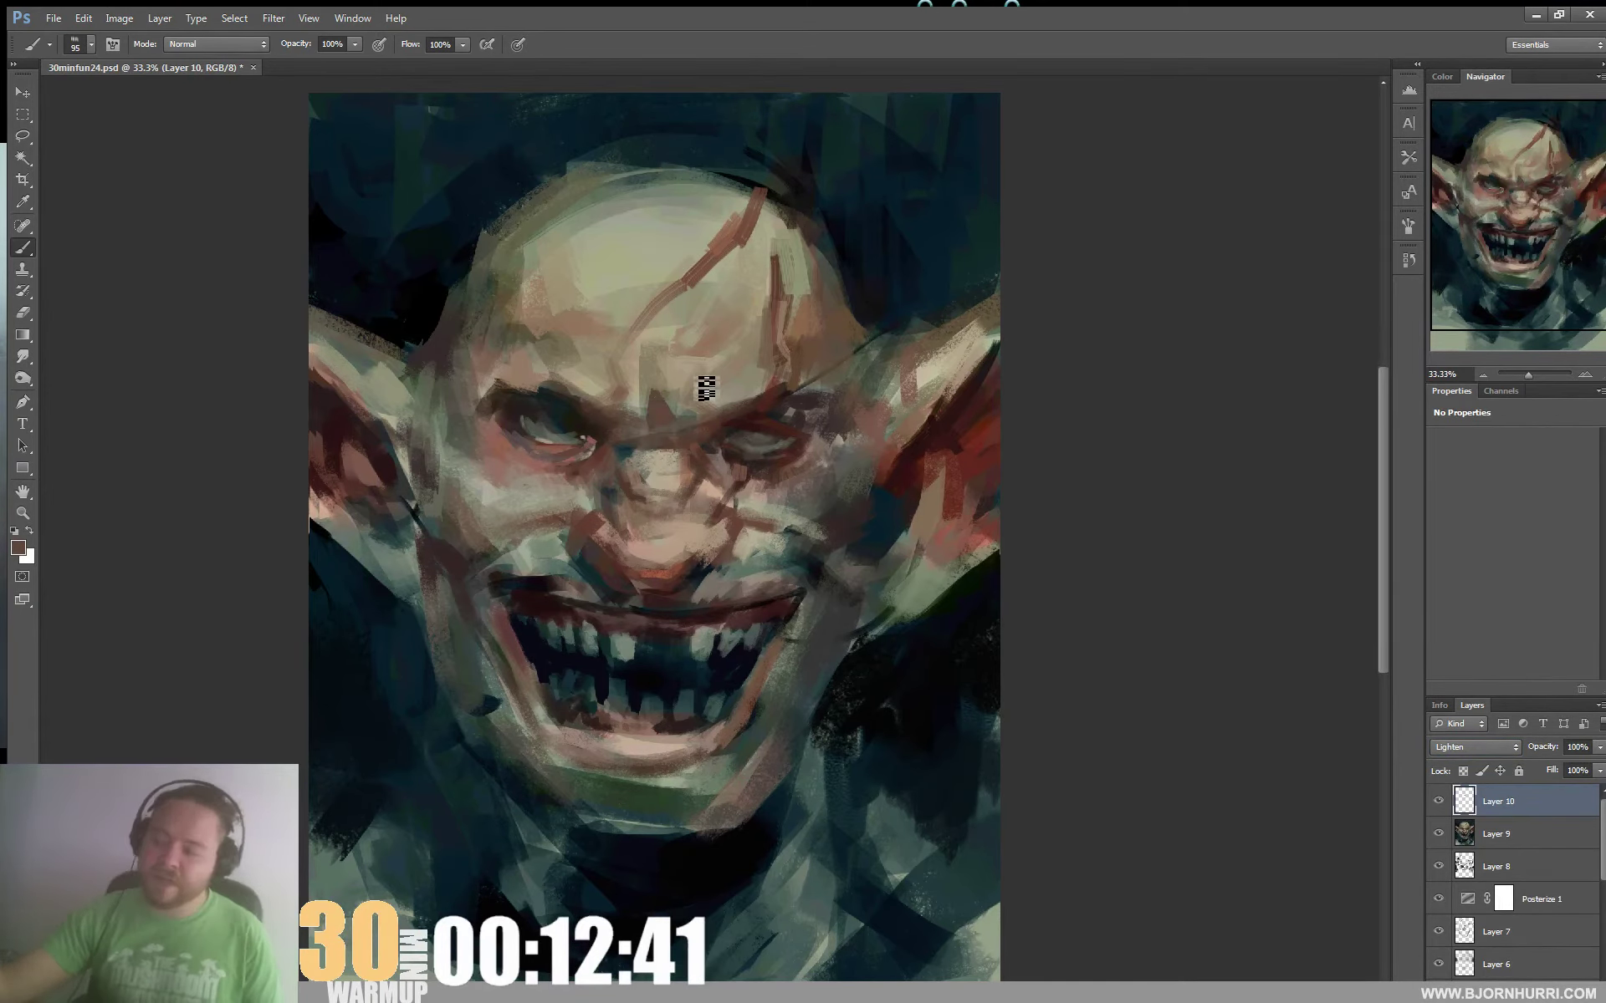
{"action": "left_click", "coordinate": [910, 442], "text": "alt"}
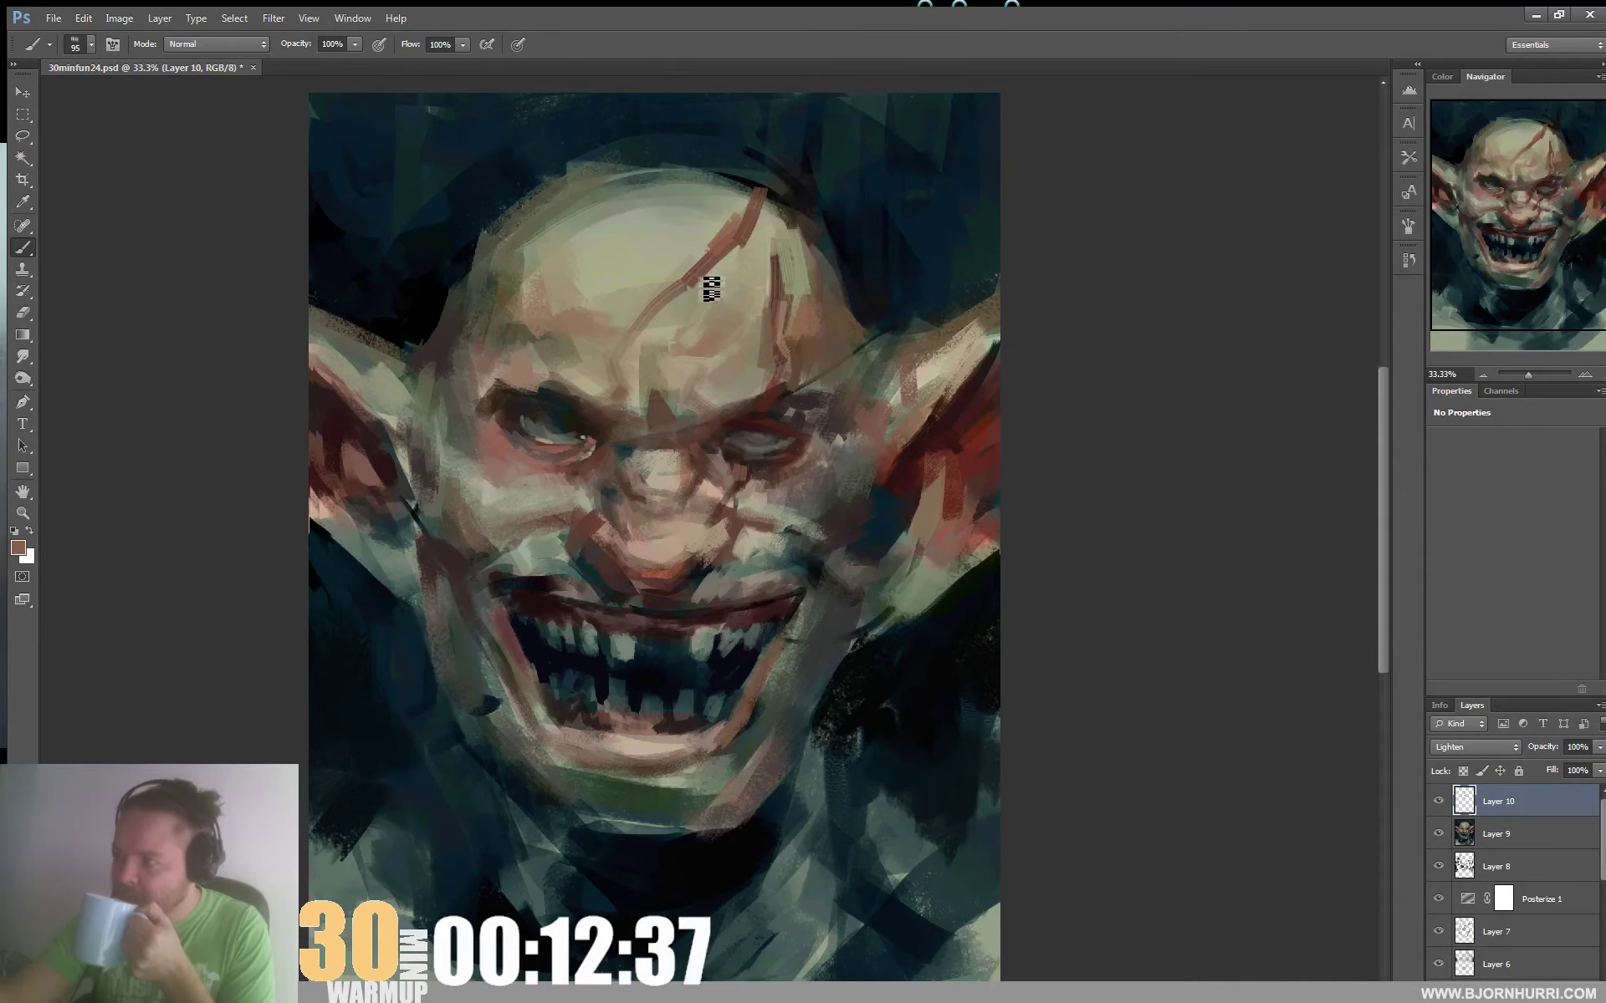
{"action": "left_click", "coordinate": [708, 259], "text": "alt"}
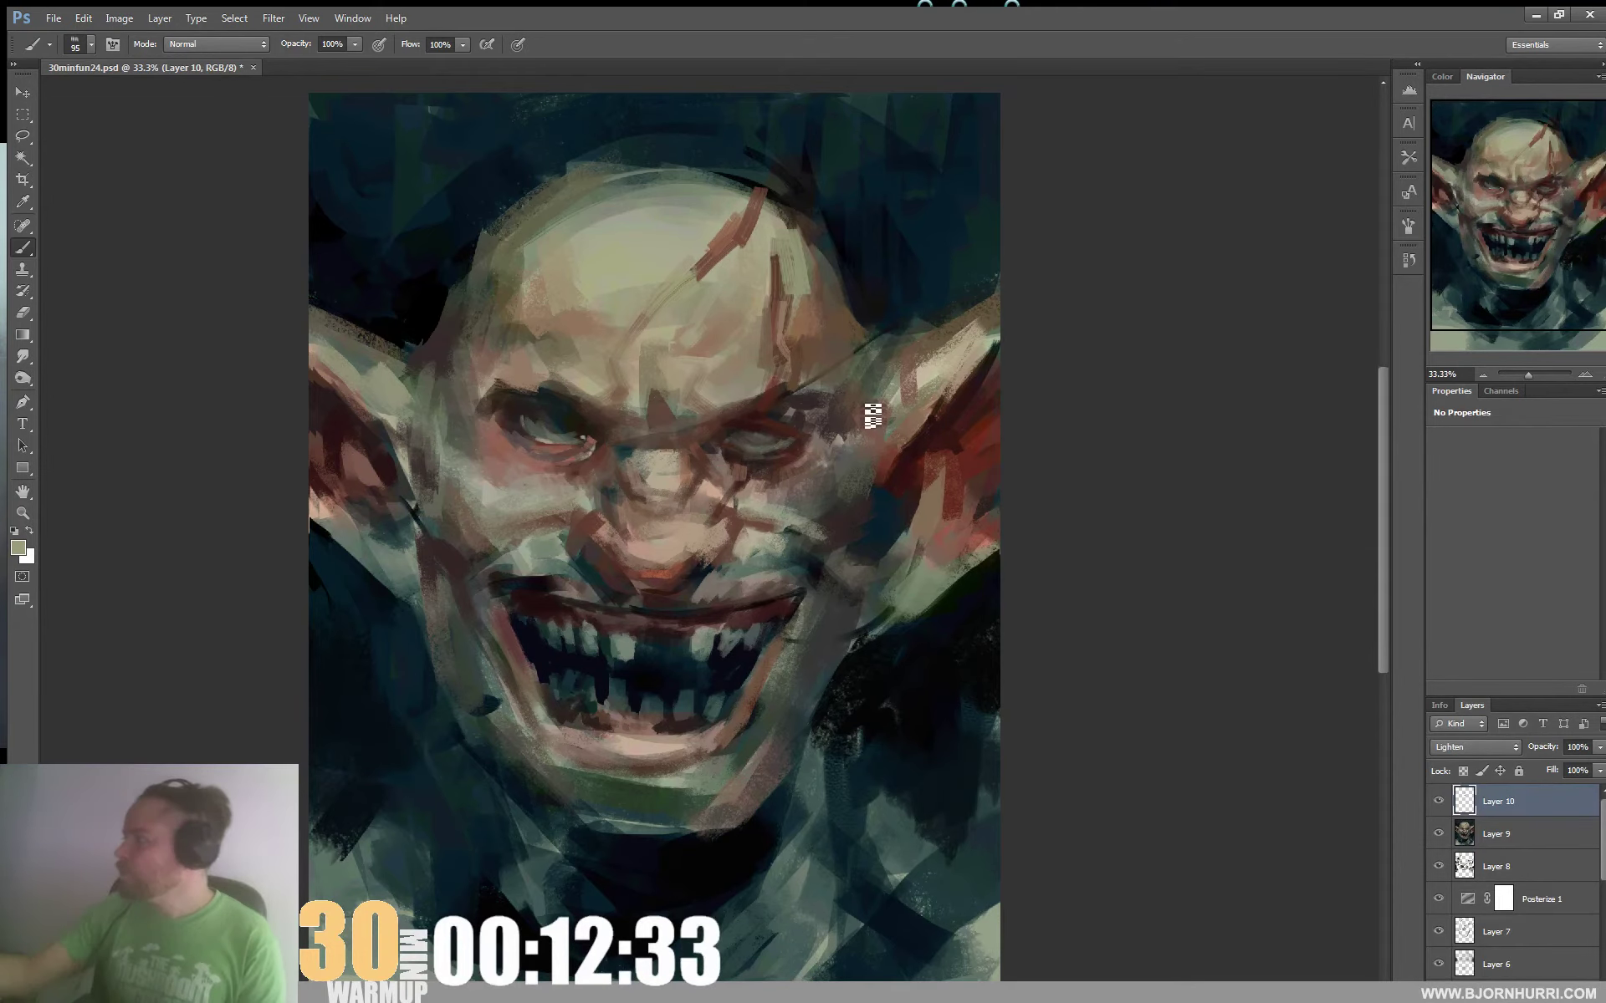
Add a new layer and define the left eye's dark lid and iris with the square brush at 19 px
{"action": "key", "text": "ctrl+shift+alt+n"}
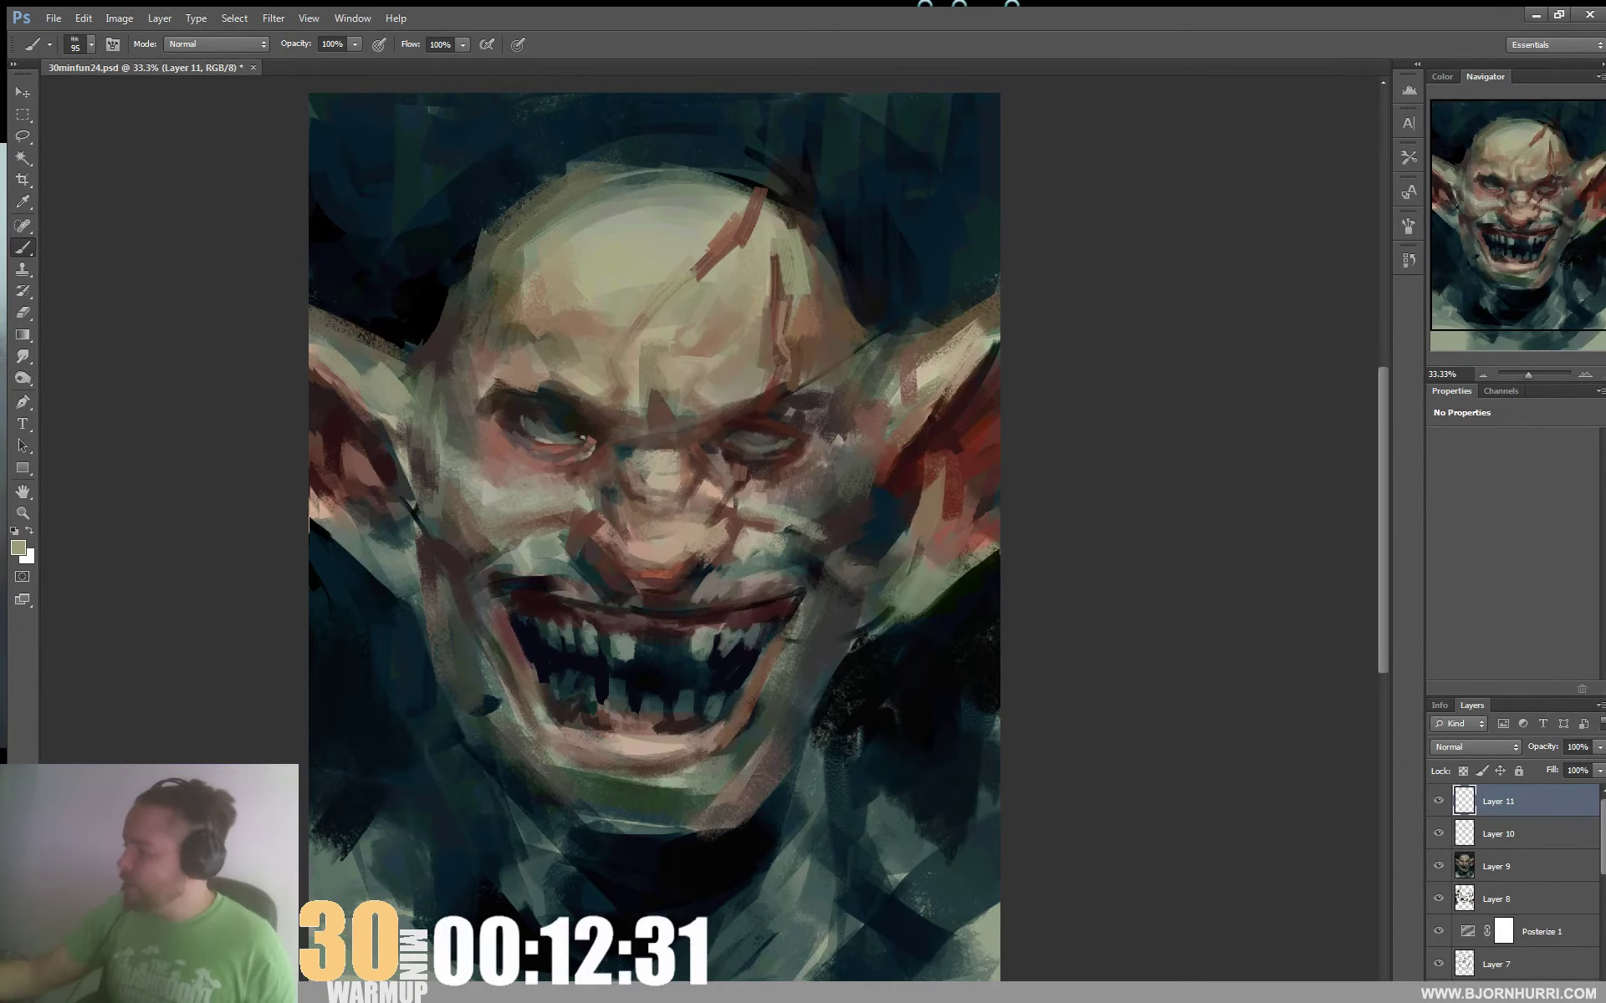
{"action": "right_click", "coordinate": [688, 555]}
{"action": "left_click", "coordinate": [664, 588]}
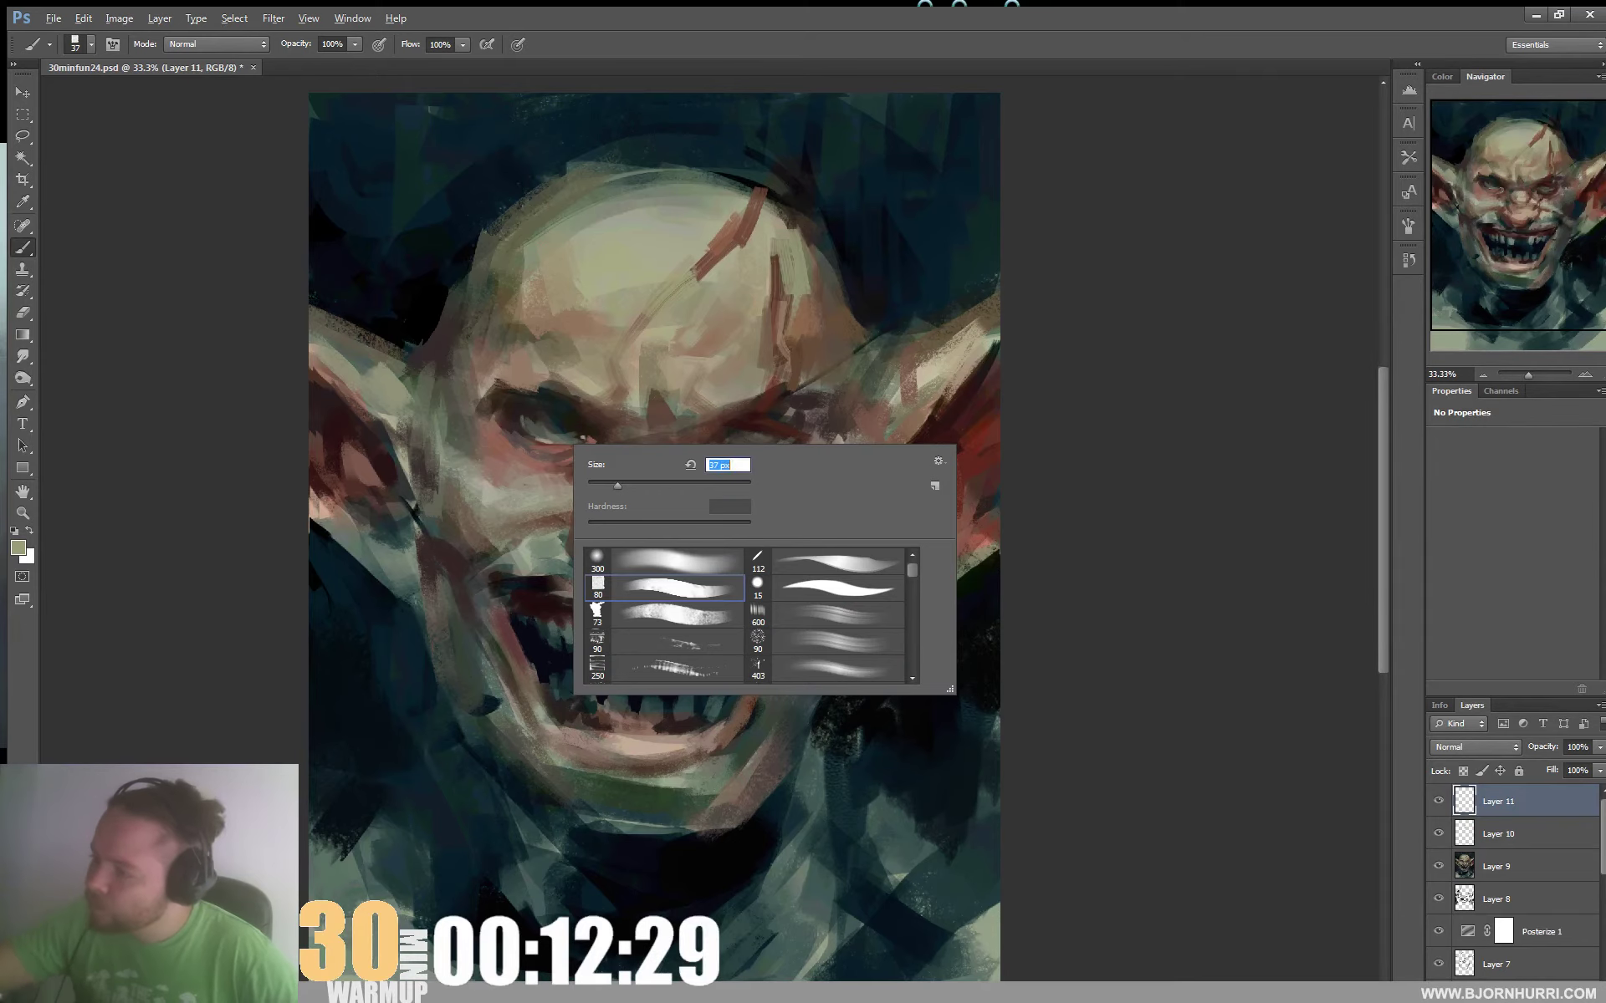
{"action": "key", "text": "Return"}
{"action": "left_click", "coordinate": [506, 429], "text": "alt"}
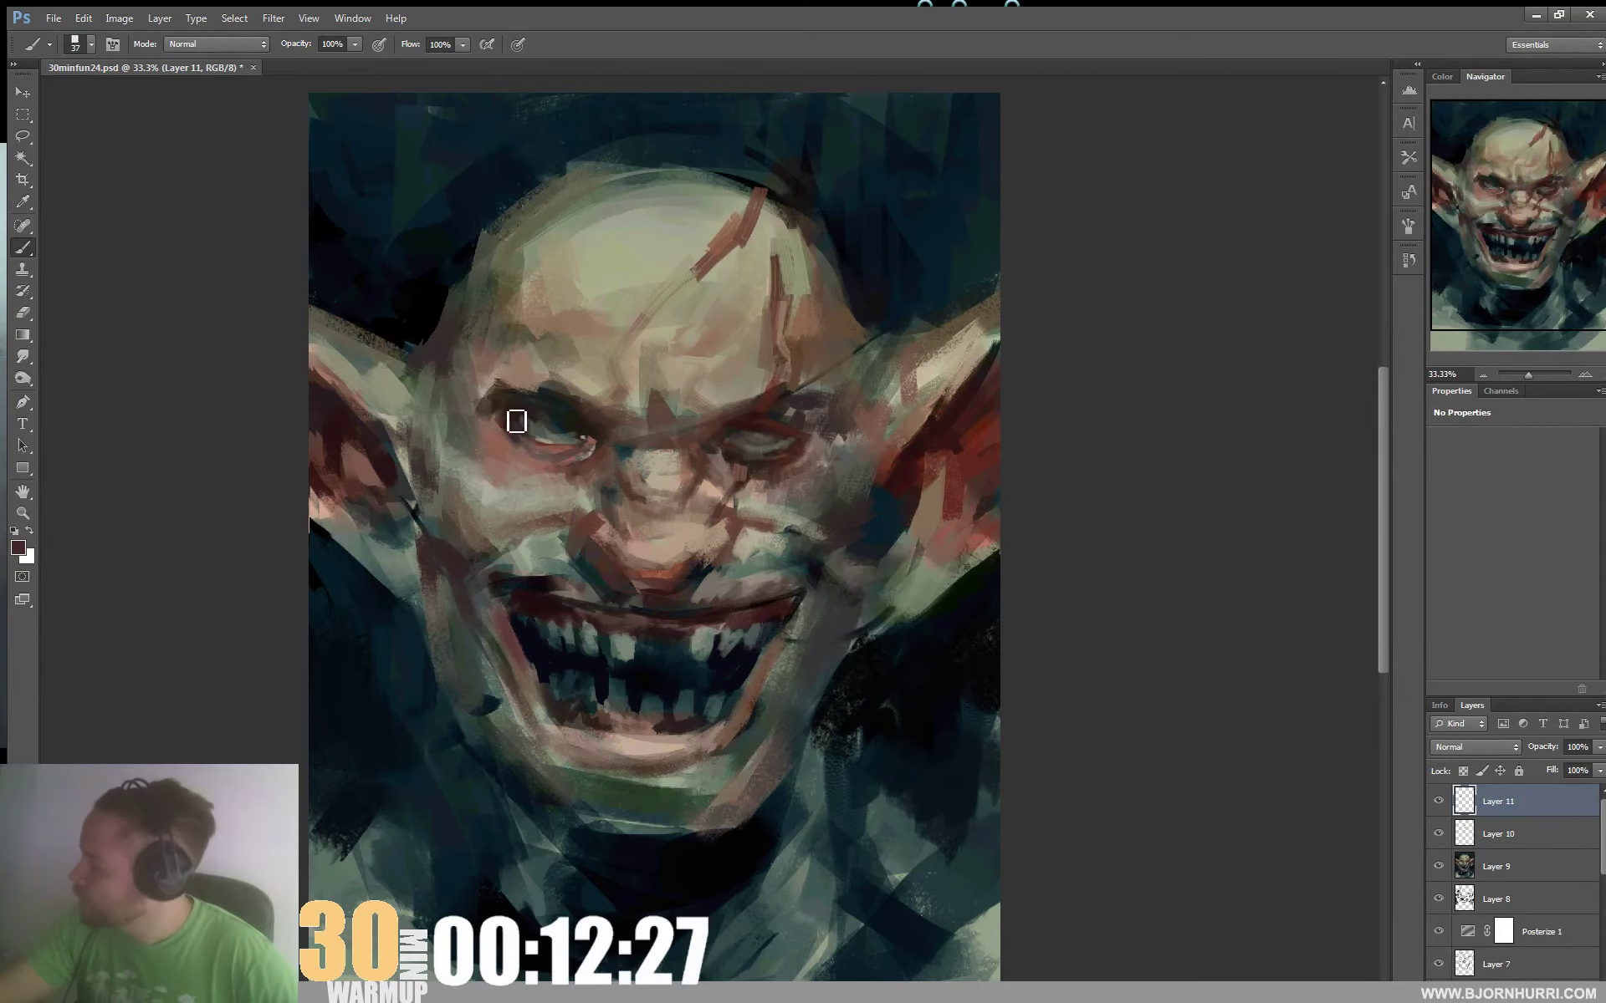
{"action": "right_click", "coordinate": [634, 428]}
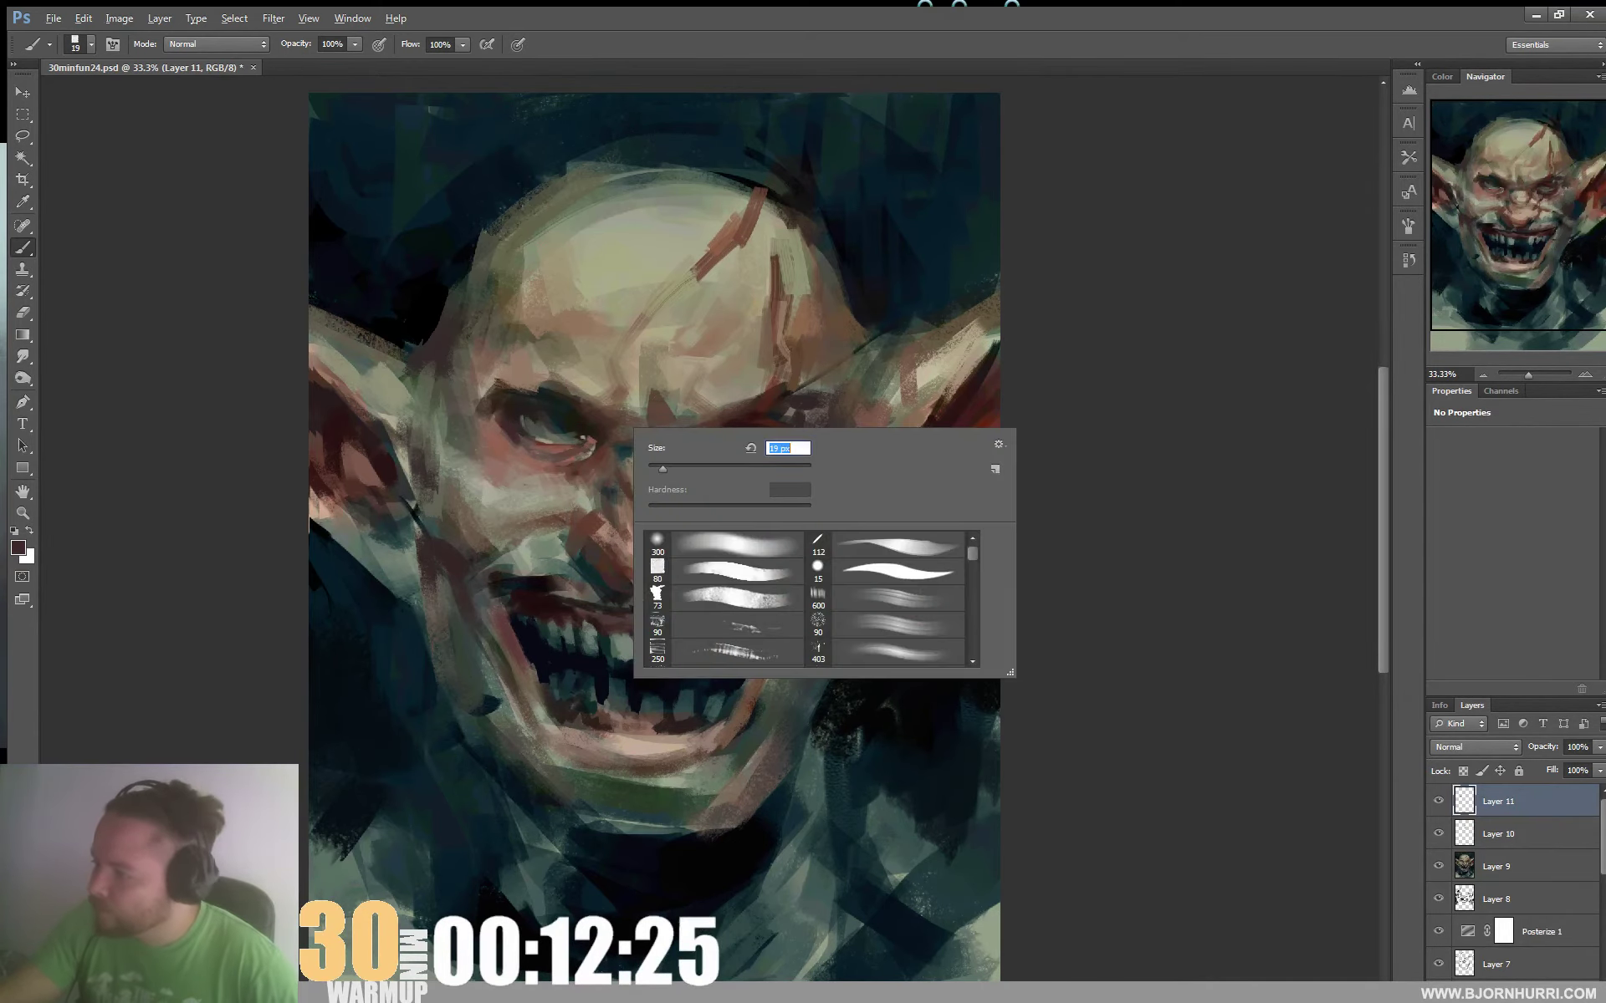
{"action": "key", "text": "Return"}
{"action": "left_click", "coordinate": [554, 429], "text": "alt"}
{"action": "left_click", "coordinate": [567, 413], "text": "alt"}
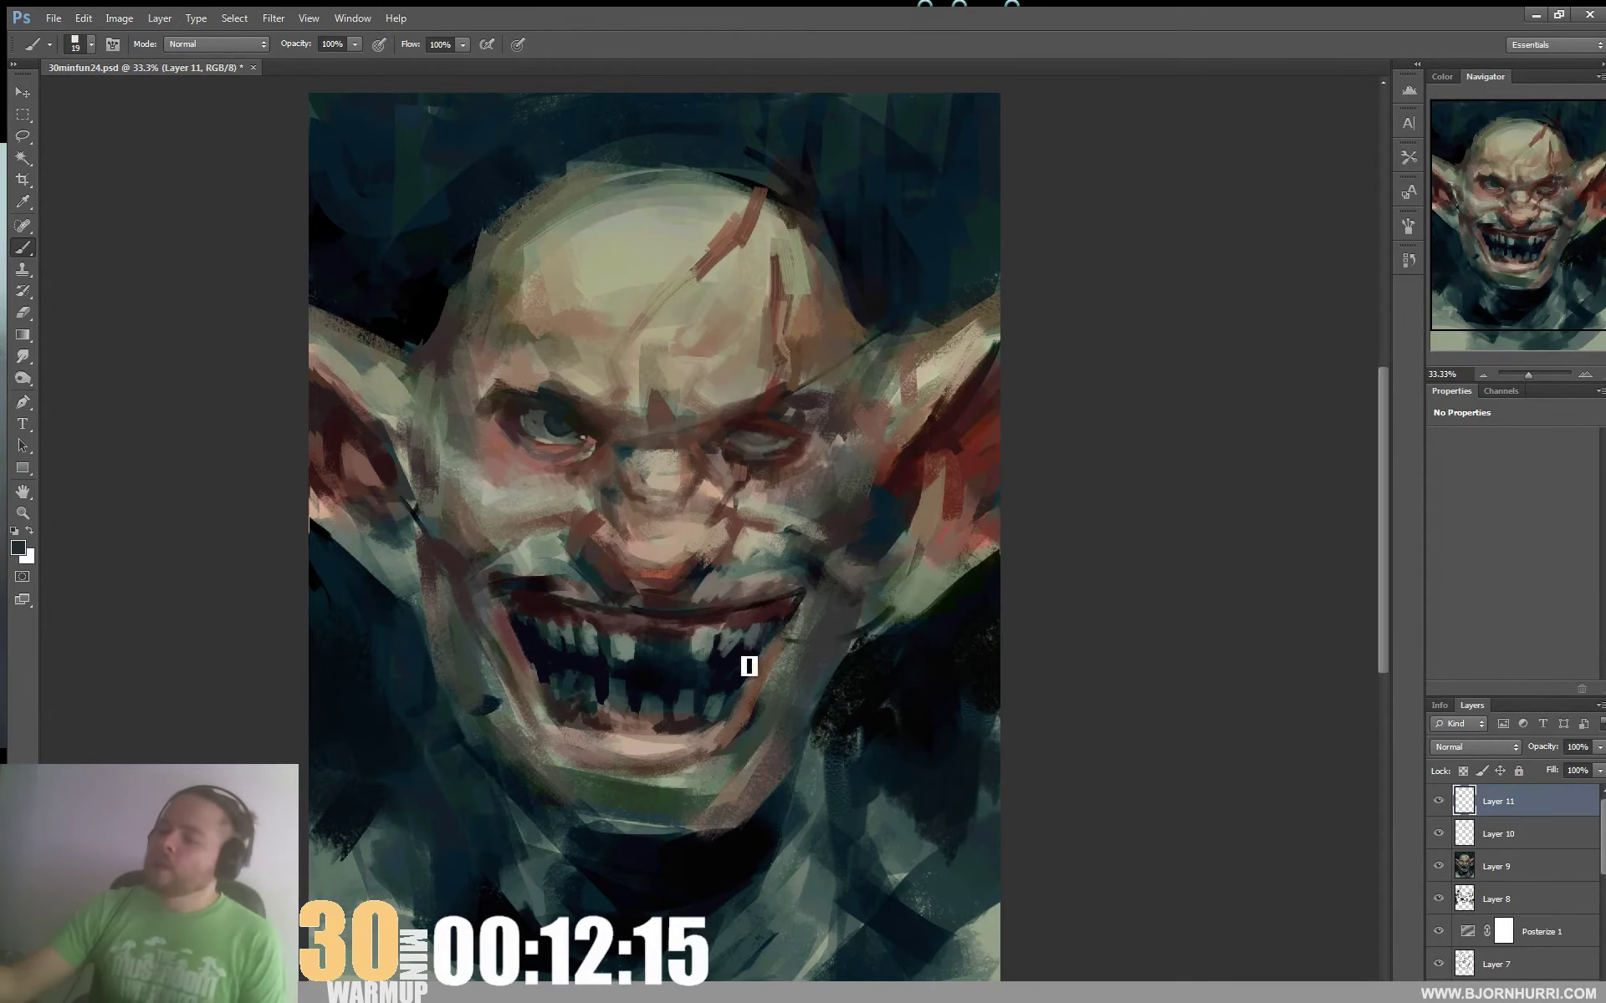
Set the brush size to 28 px and rework the left eye's corners with sampled reddish tones
{"action": "right_click", "coordinate": [668, 560]}
{"action": "left_click_drag", "start_coordinate": [689, 595], "coordinate": [700, 596]}
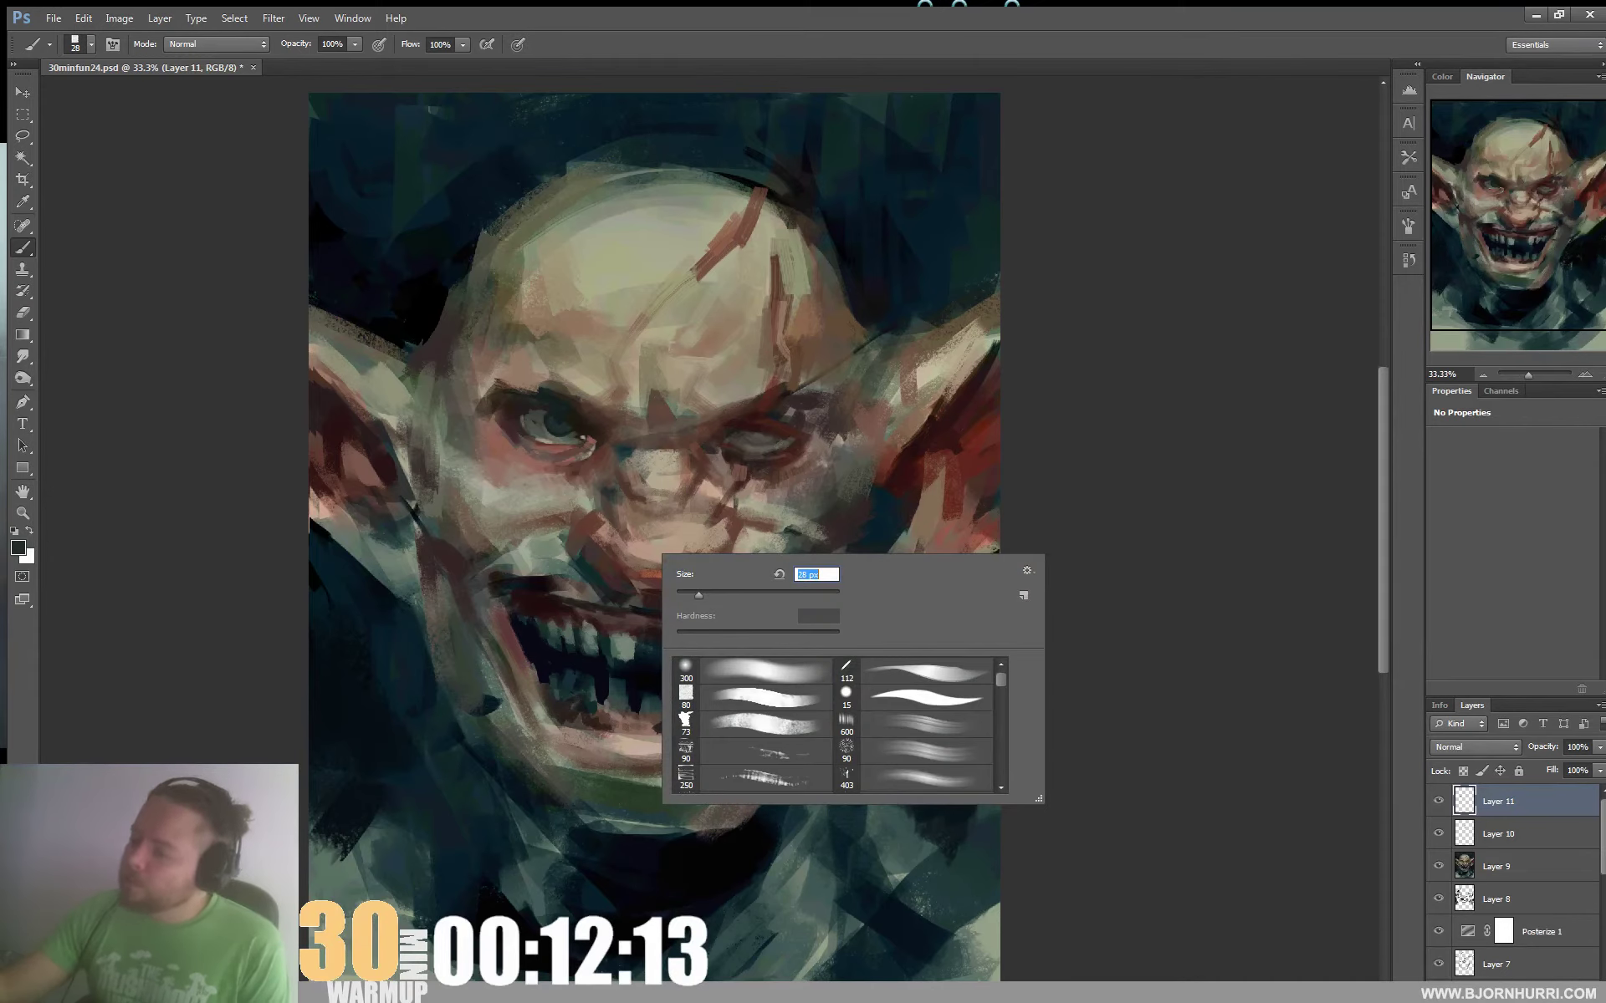
{"action": "left_click", "coordinate": [591, 448], "text": "alt"}
{"action": "left_click", "coordinate": [512, 421], "text": "alt"}
{"action": "left_click_drag", "start_coordinate": [507, 423], "coordinate": [500, 443]}
{"action": "left_click", "coordinate": [496, 437], "text": "alt"}
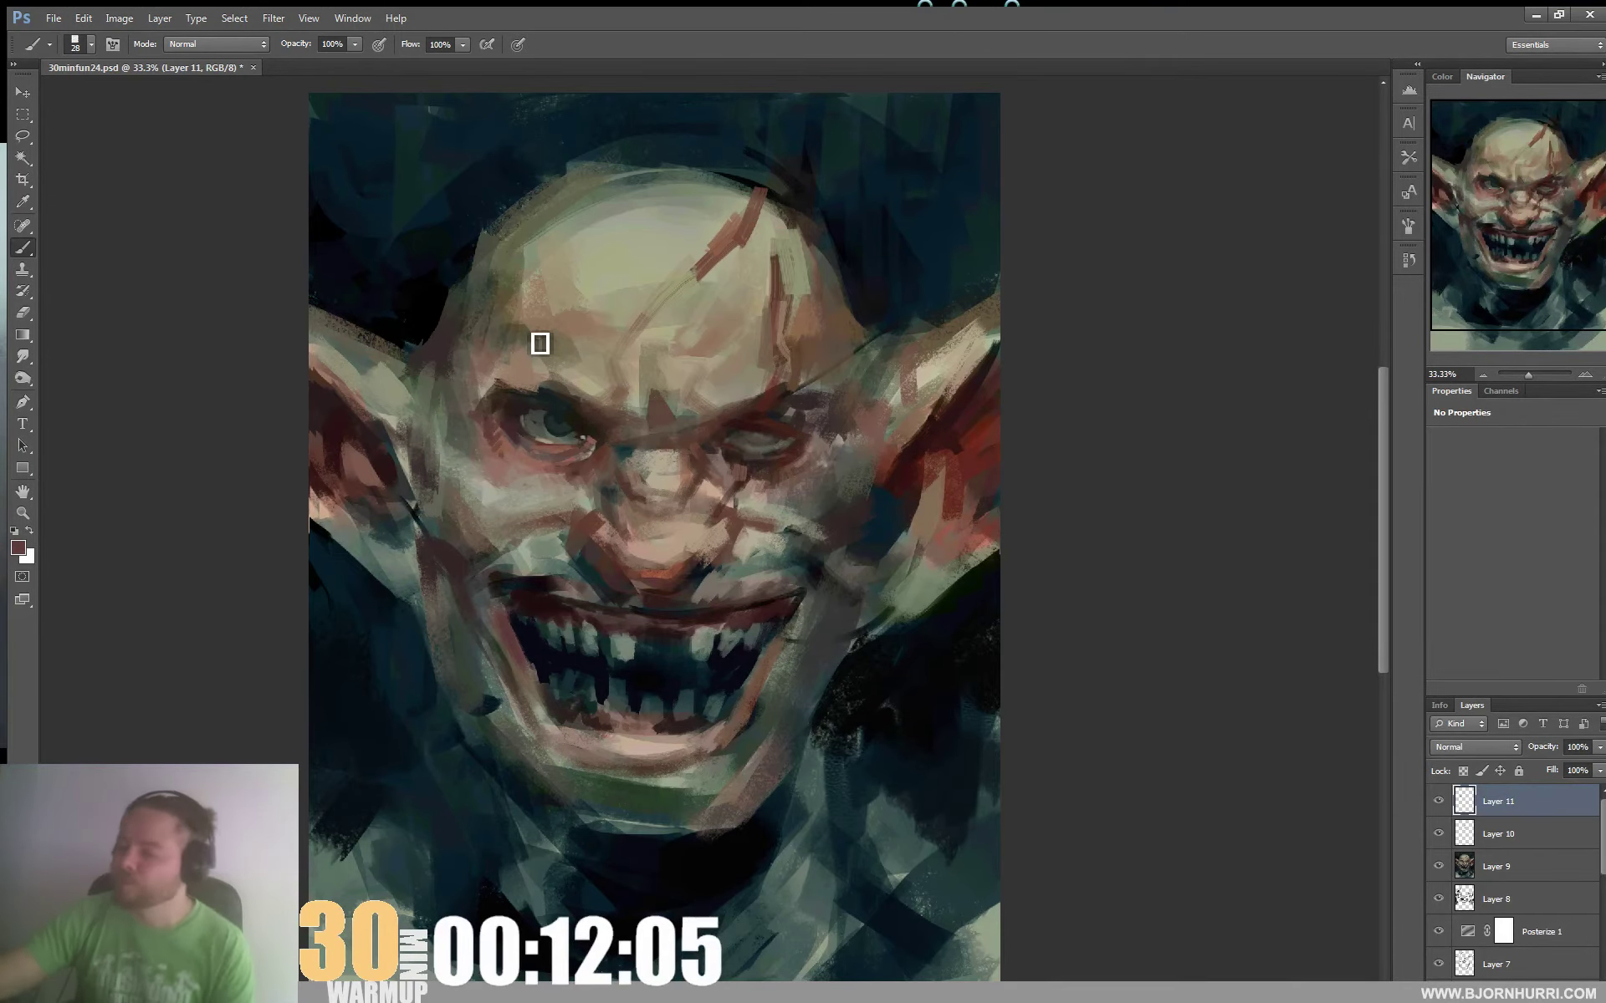
Paint the left cheek crease with a sampled dark tone and define the jaw and chin edge with a 41 px brush
{"action": "left_click", "coordinate": [435, 531], "text": "alt"}
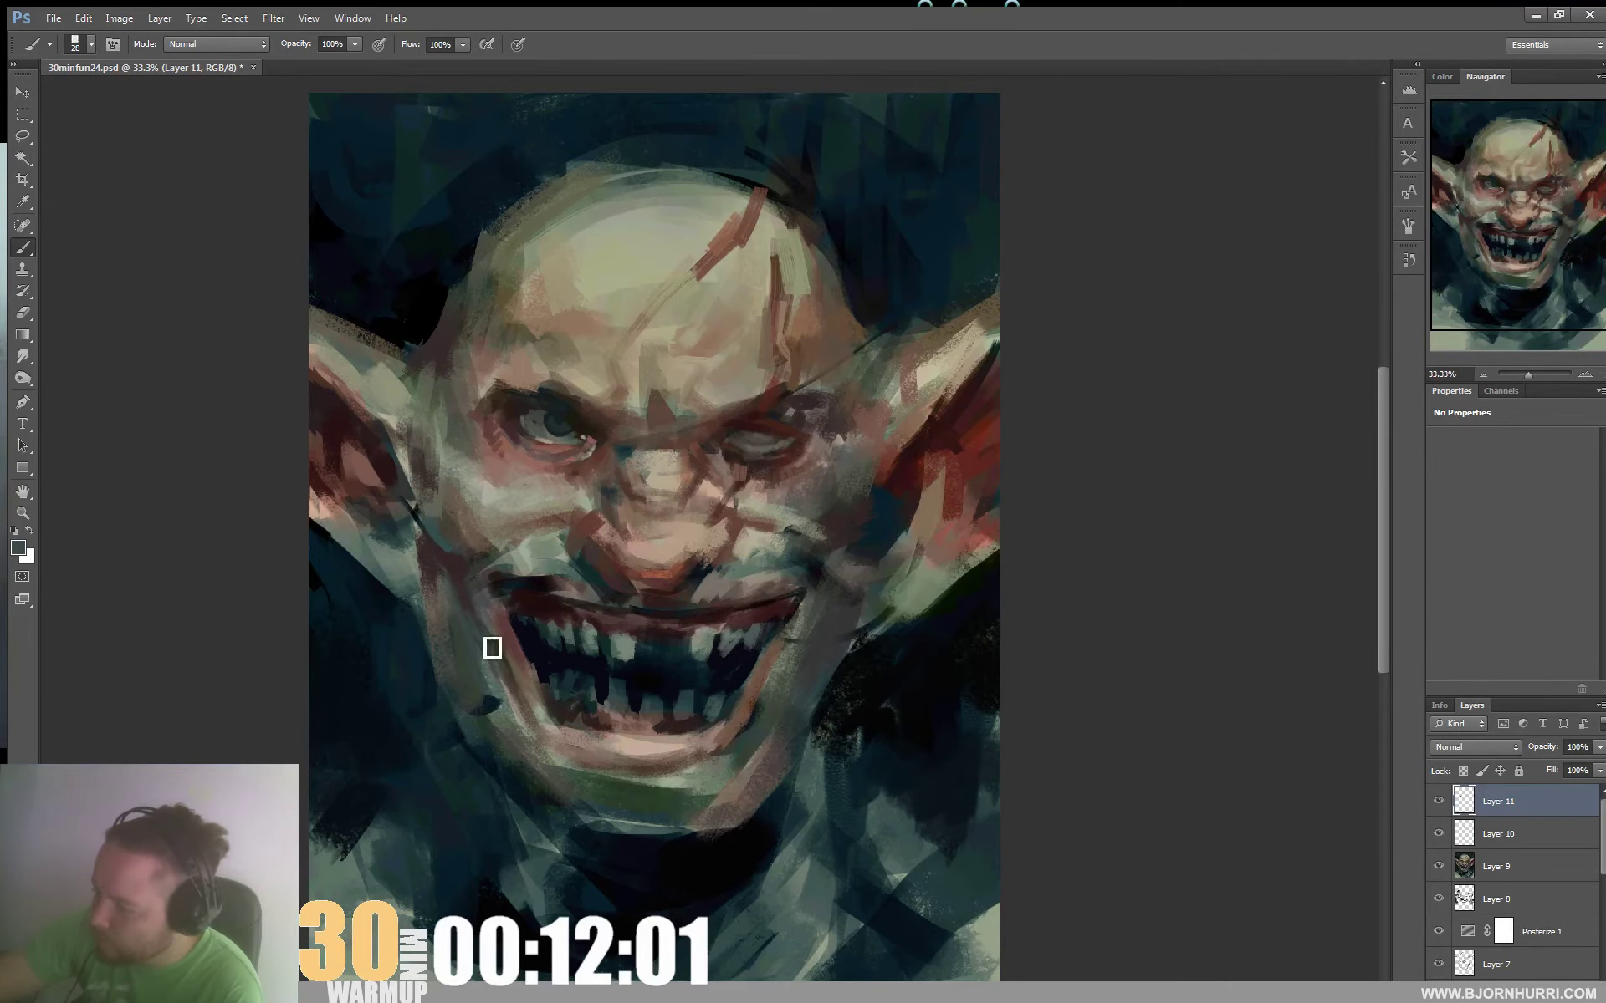
{"action": "right_click", "coordinate": [512, 681]}
{"action": "left_click", "coordinate": [481, 550], "text": "alt"}
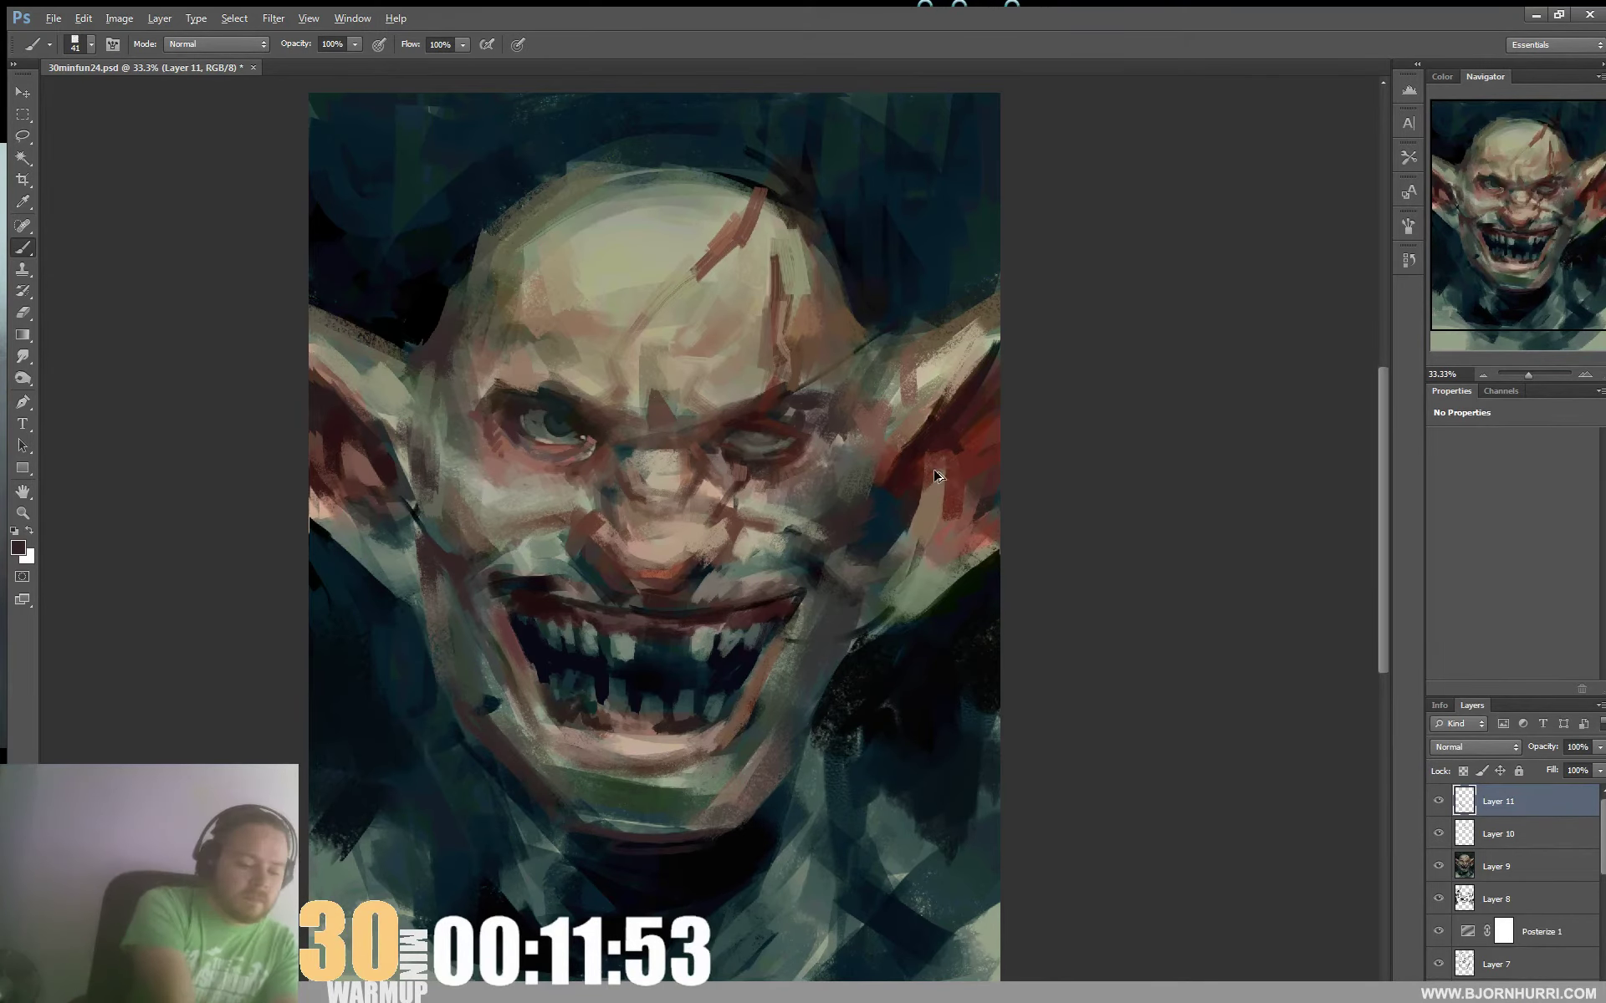
Add a new layer set to Lighten, sample dark red from the right ear and choose the 600 px textured brush
{"action": "key", "text": "ctrl+shift+alt+n"}
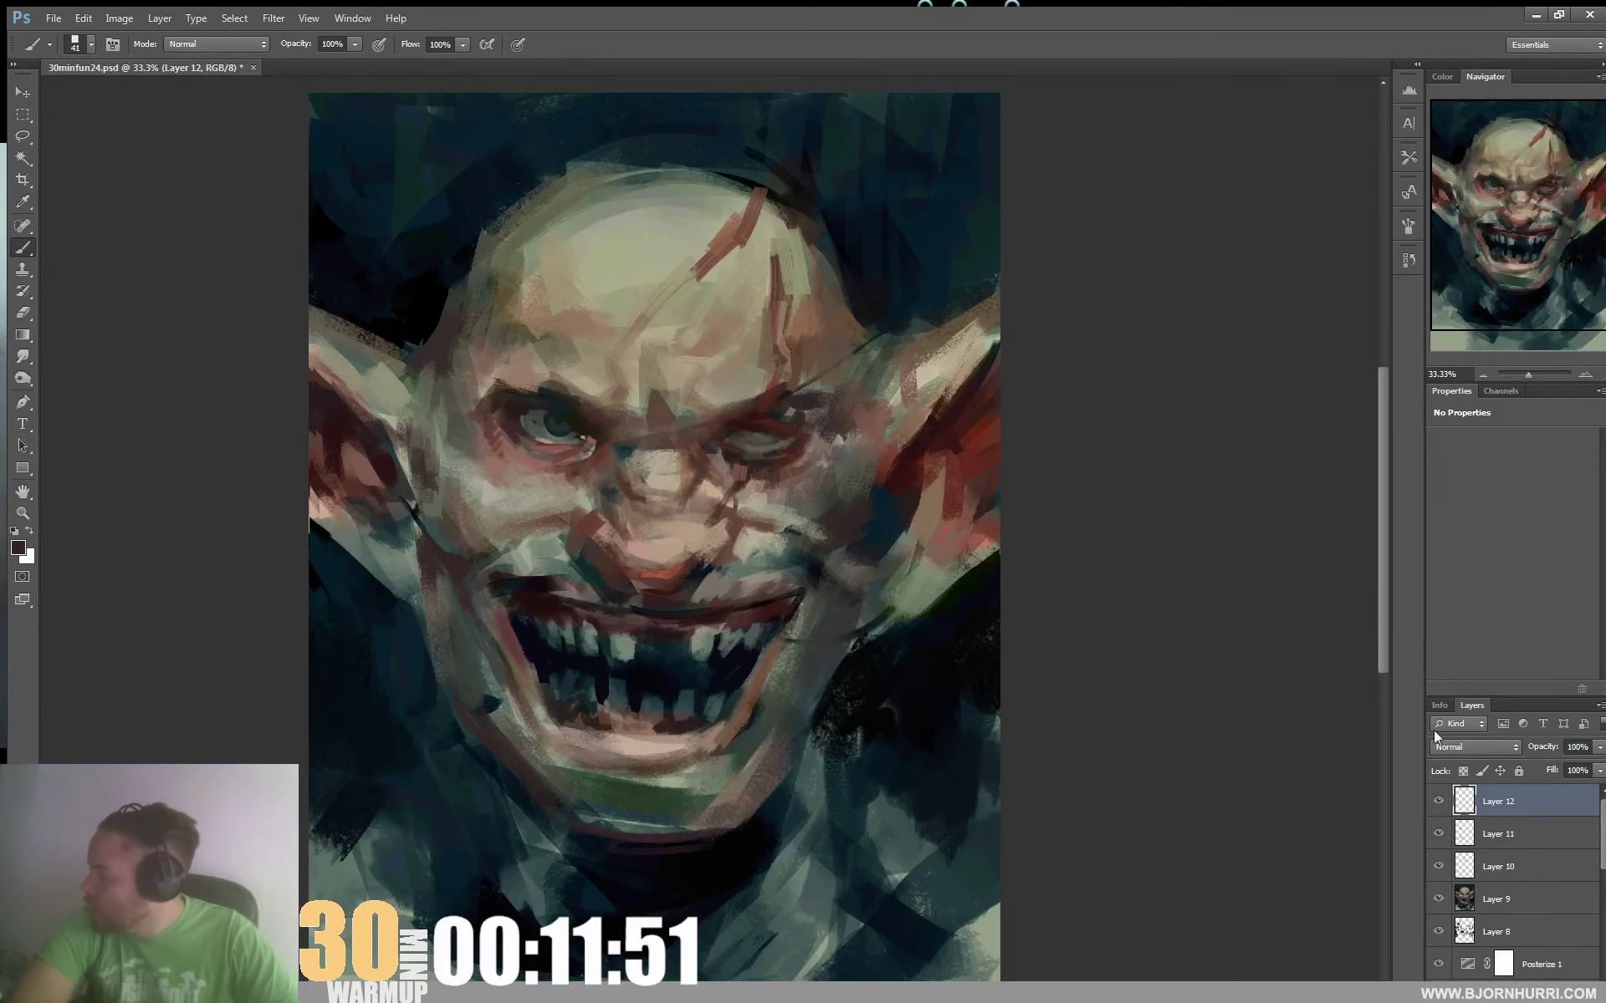
{"action": "left_click", "coordinate": [1478, 746]}
{"action": "left_click", "coordinate": [1478, 436]}
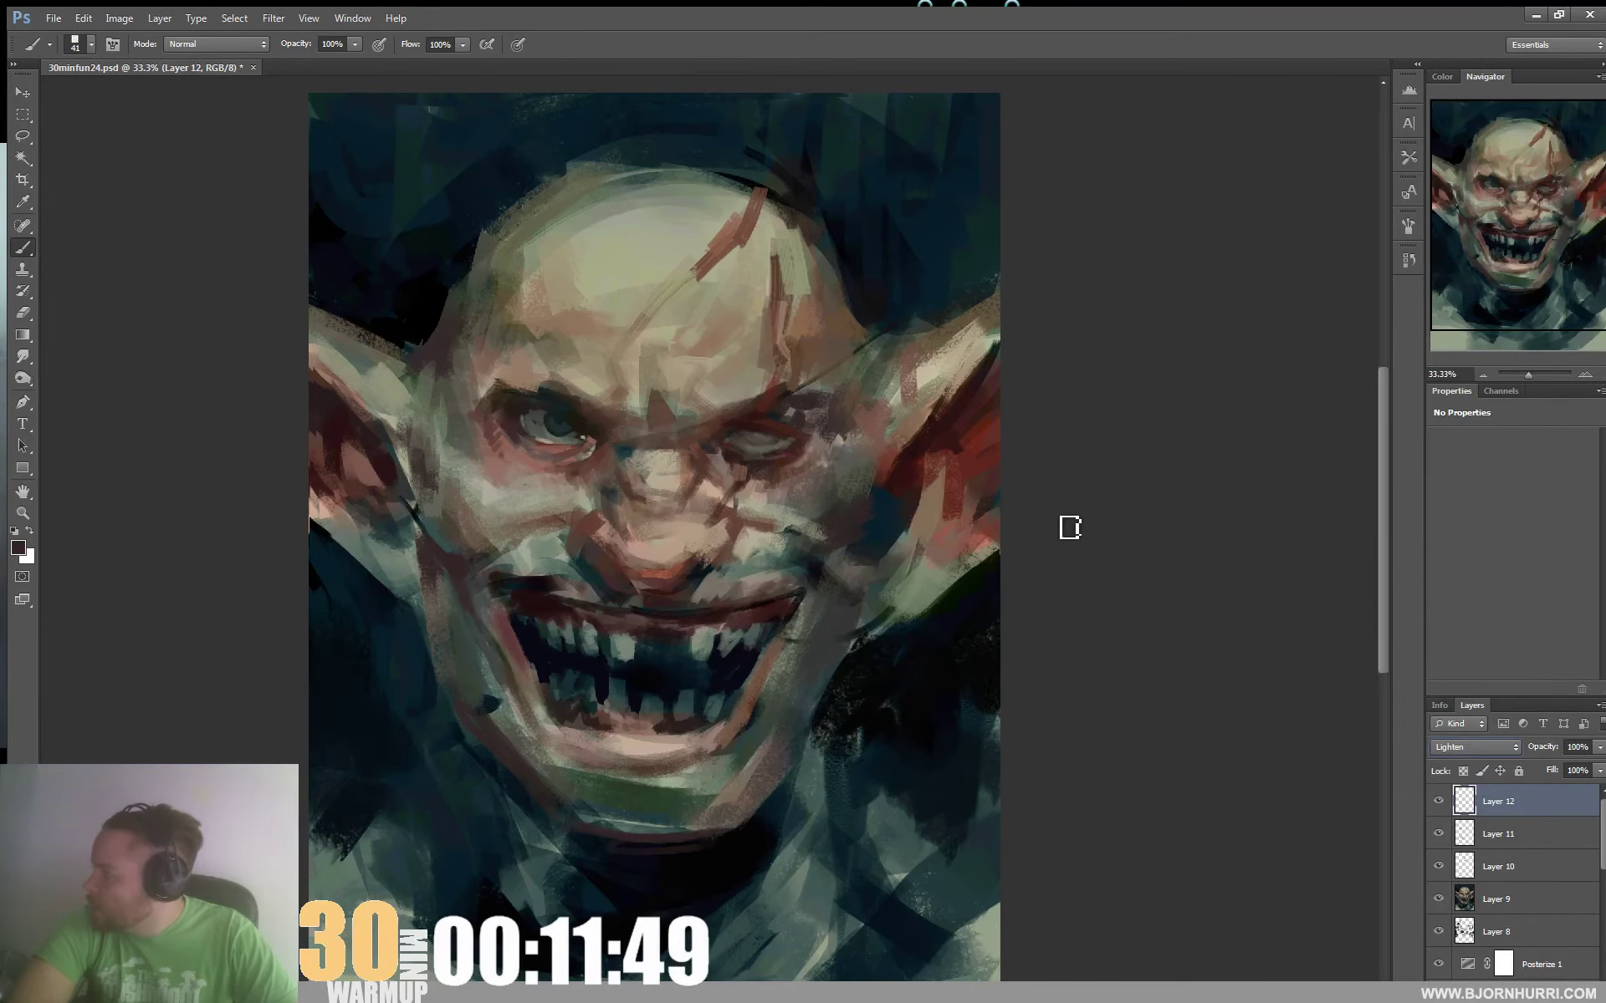
{"action": "scroll", "coordinate": [828, 556], "scroll_direction": "down", "scroll_amount": 3}
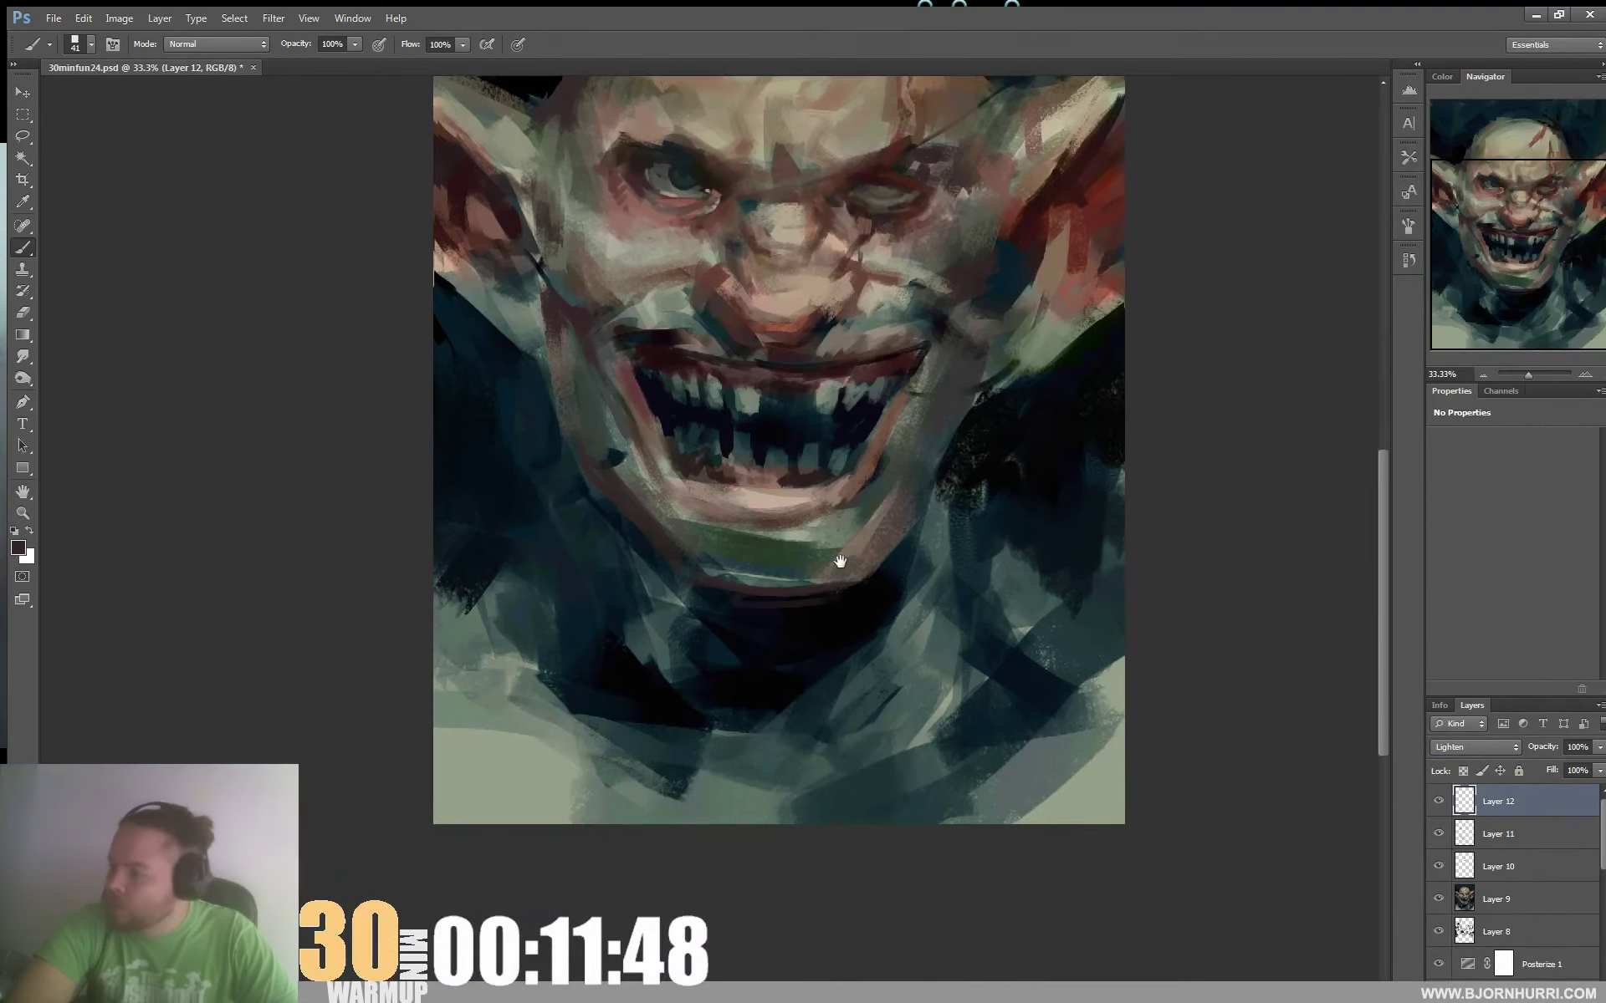
{"action": "left_click", "coordinate": [1095, 207], "text": "alt"}
{"action": "right_click", "coordinate": [984, 366]}
{"action": "left_click", "coordinate": [1232, 533]}
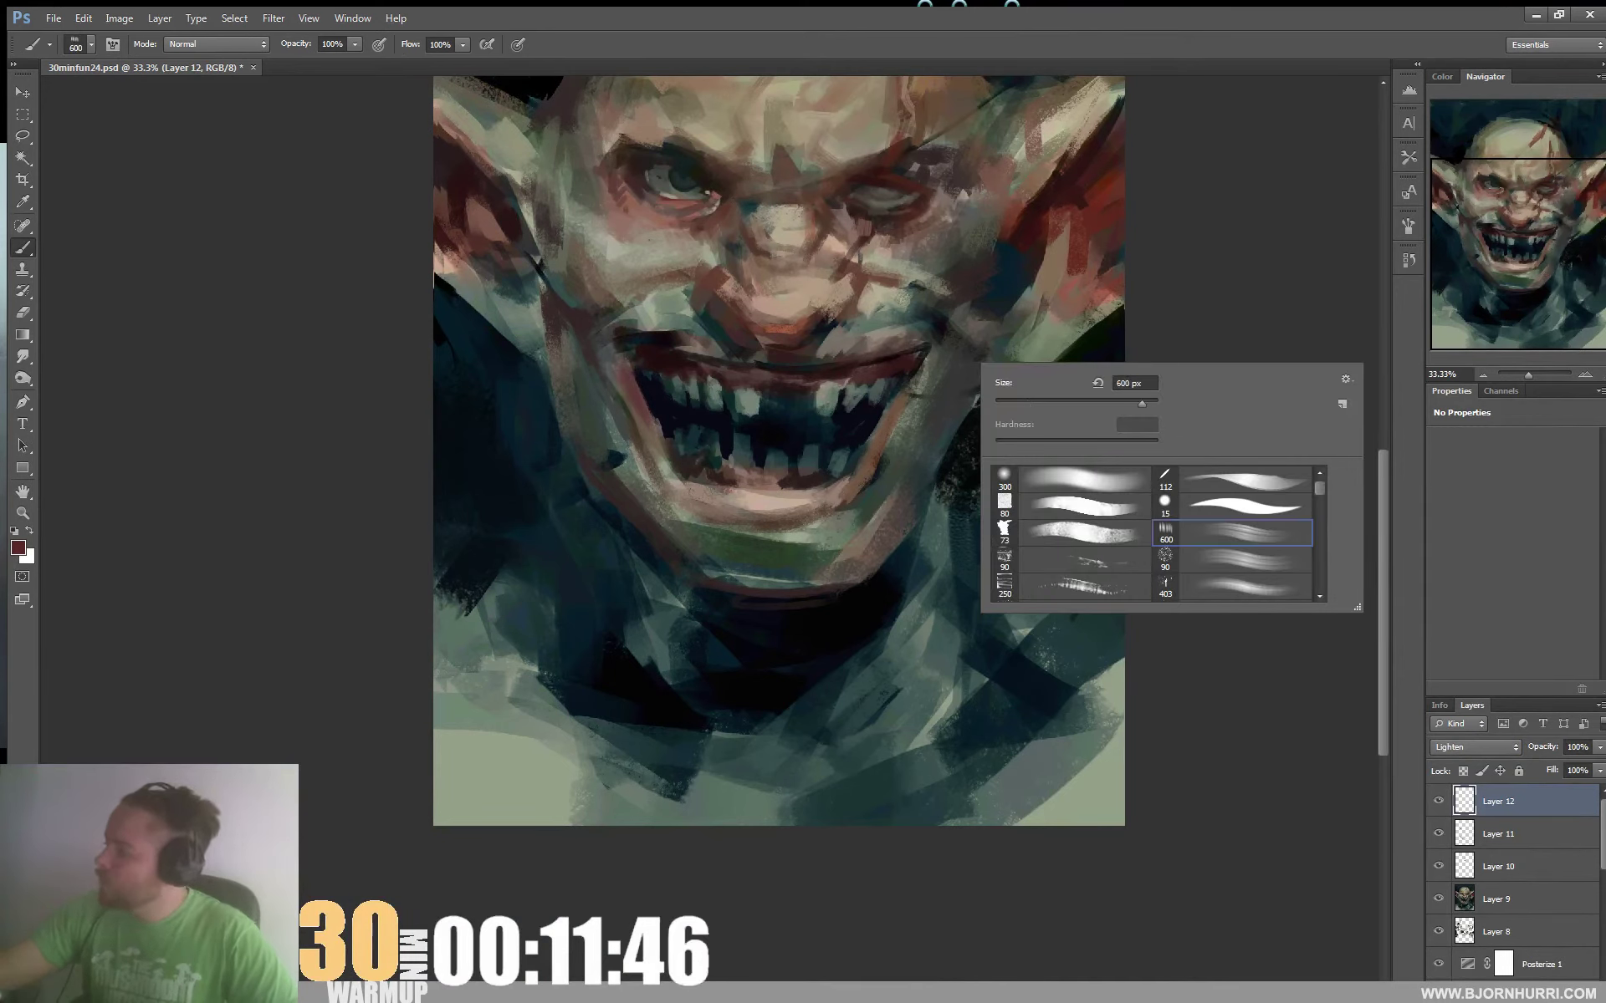
Paint dark red strokes over the neck and shoulders beneath the chin with the 600 px textured brush on the Lighten layer
{"action": "mouse_move", "coordinate": [794, 637]}
{"action": "left_mouse_down"}
{"action": "mouse_move", "coordinate": [664, 736]}
{"action": "mouse_move", "coordinate": [761, 679]}
{"action": "left_mouse_up"}
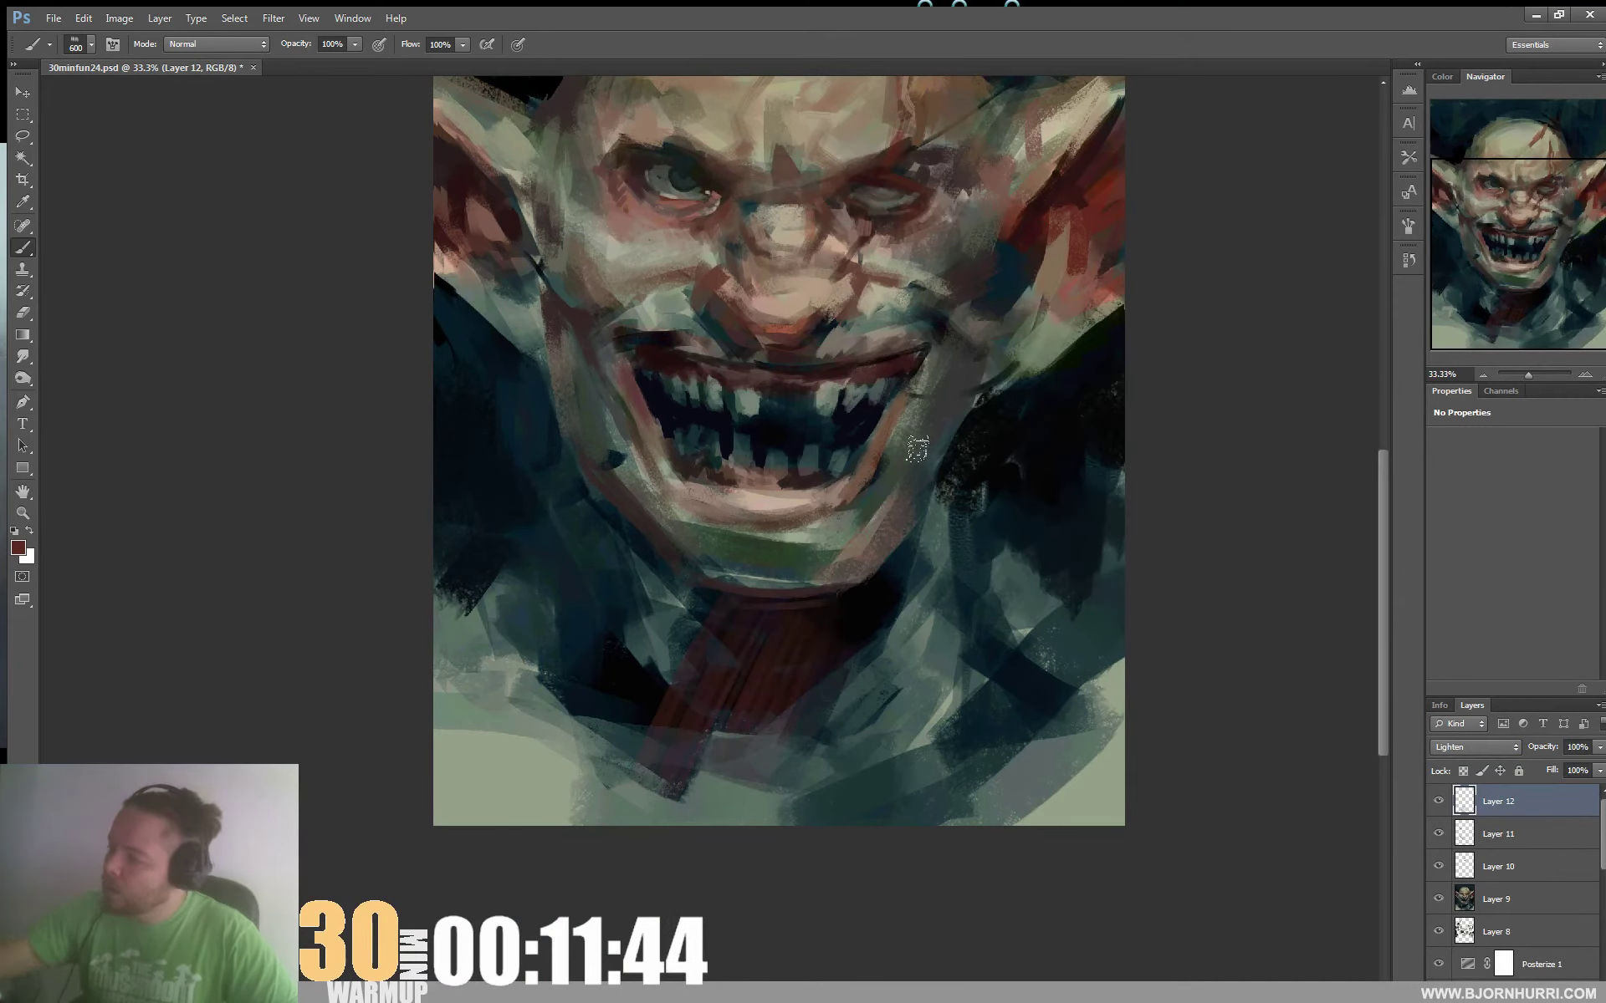
{"action": "left_click_drag", "start_coordinate": [899, 570], "coordinate": [777, 658]}
{"action": "left_click_drag", "start_coordinate": [602, 693], "coordinate": [615, 596]}
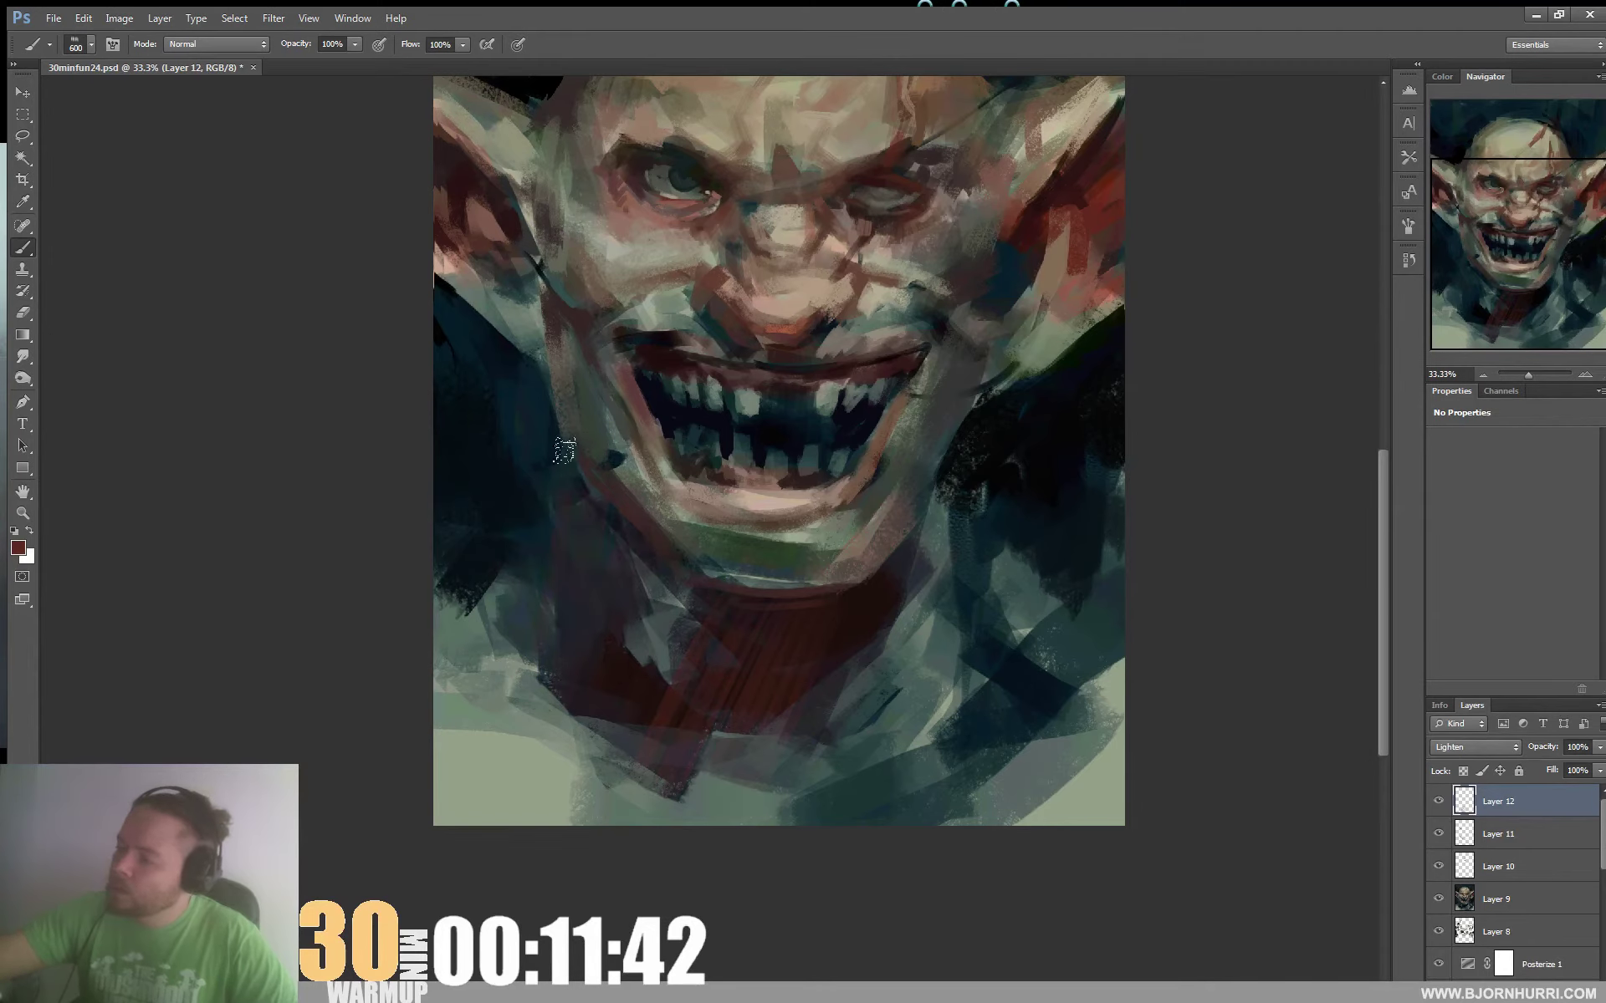
{"action": "left_click_drag", "start_coordinate": [1006, 510], "coordinate": [804, 786]}
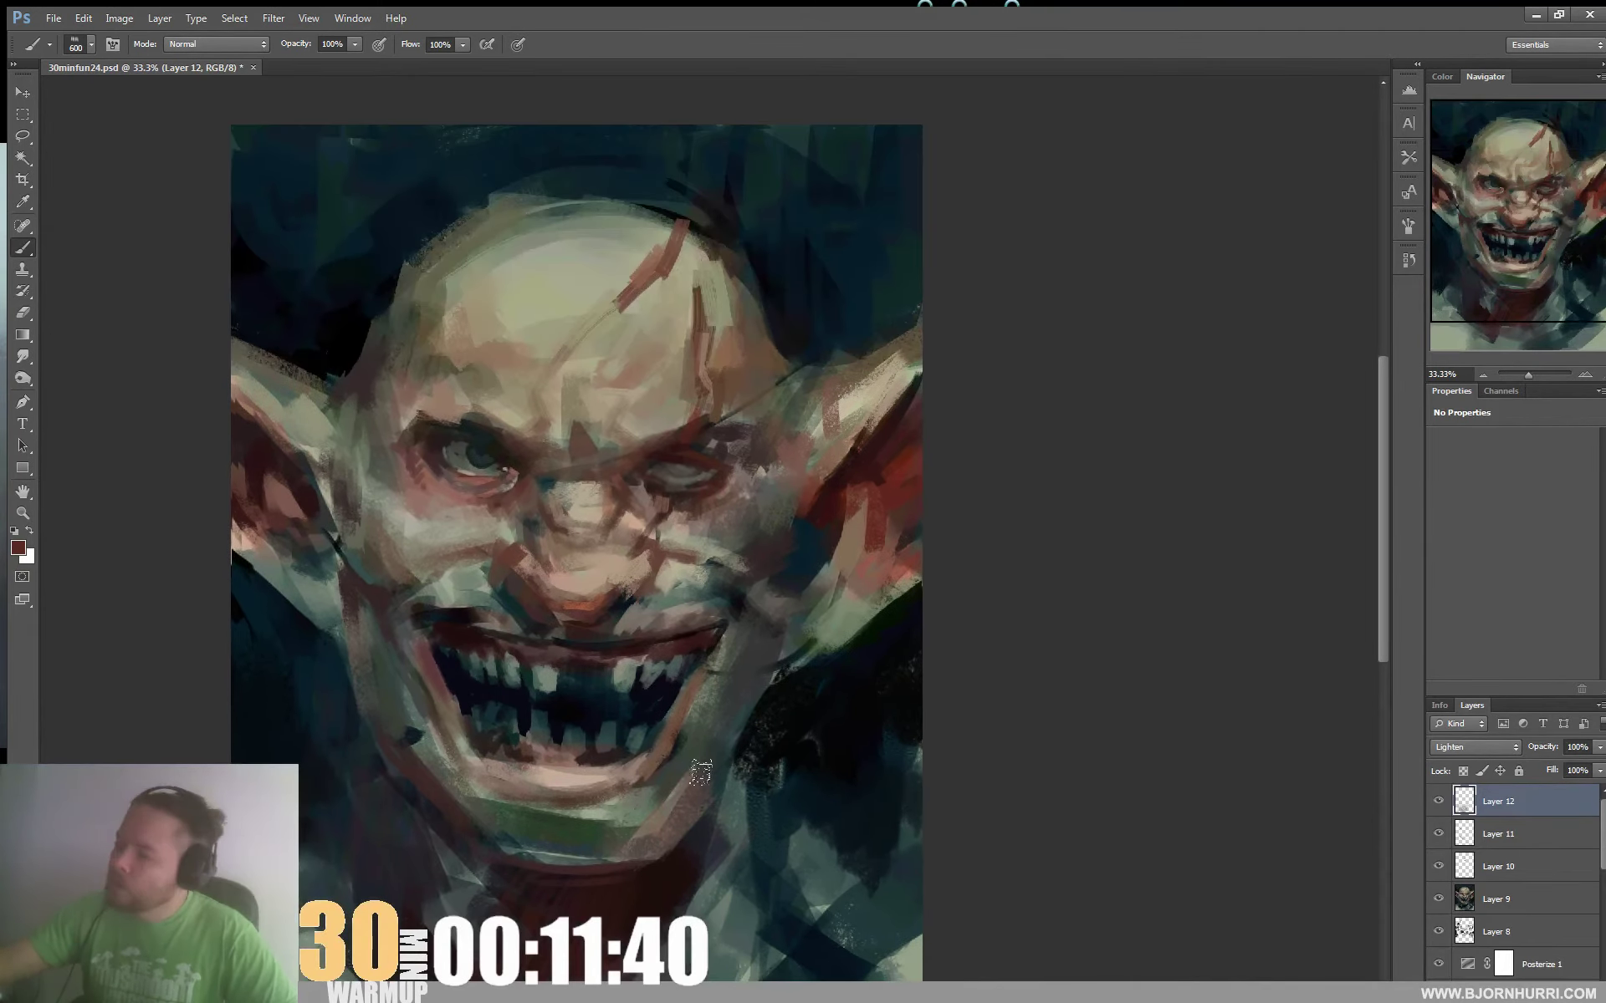
{"action": "mouse_move", "coordinate": [978, 438]}
{"action": "left_mouse_down"}
{"action": "mouse_move", "coordinate": [1057, 330]}
{"action": "mouse_move", "coordinate": [1124, 297]}
{"action": "mouse_move", "coordinate": [1087, 458]}
{"action": "left_mouse_up"}
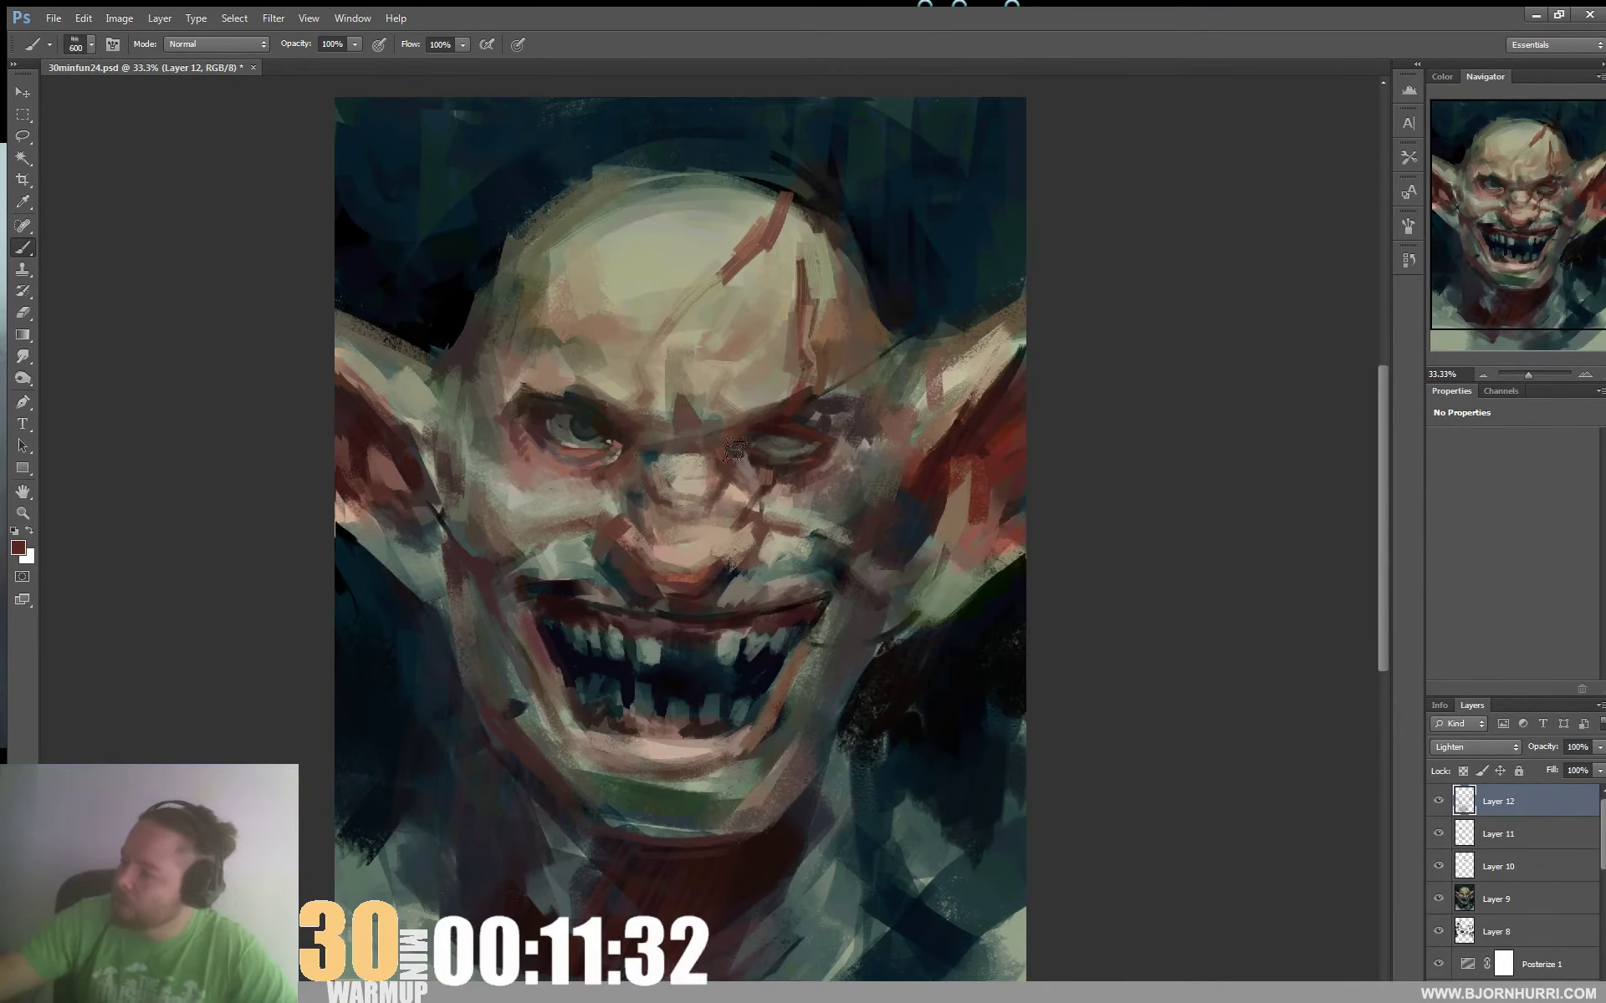
{"action": "mouse_move", "coordinate": [869, 637]}
{"action": "left_mouse_down"}
{"action": "mouse_move", "coordinate": [1032, 563]}
{"action": "mouse_move", "coordinate": [1051, 491]}
{"action": "mouse_move", "coordinate": [1007, 480]}
{"action": "left_mouse_up"}
{"action": "mouse_move", "coordinate": [782, 785]}
{"action": "left_mouse_down"}
{"action": "mouse_move", "coordinate": [680, 777]}
{"action": "mouse_move", "coordinate": [846, 760]}
{"action": "mouse_move", "coordinate": [803, 788]}
{"action": "mouse_move", "coordinate": [857, 784]}
{"action": "left_mouse_up"}
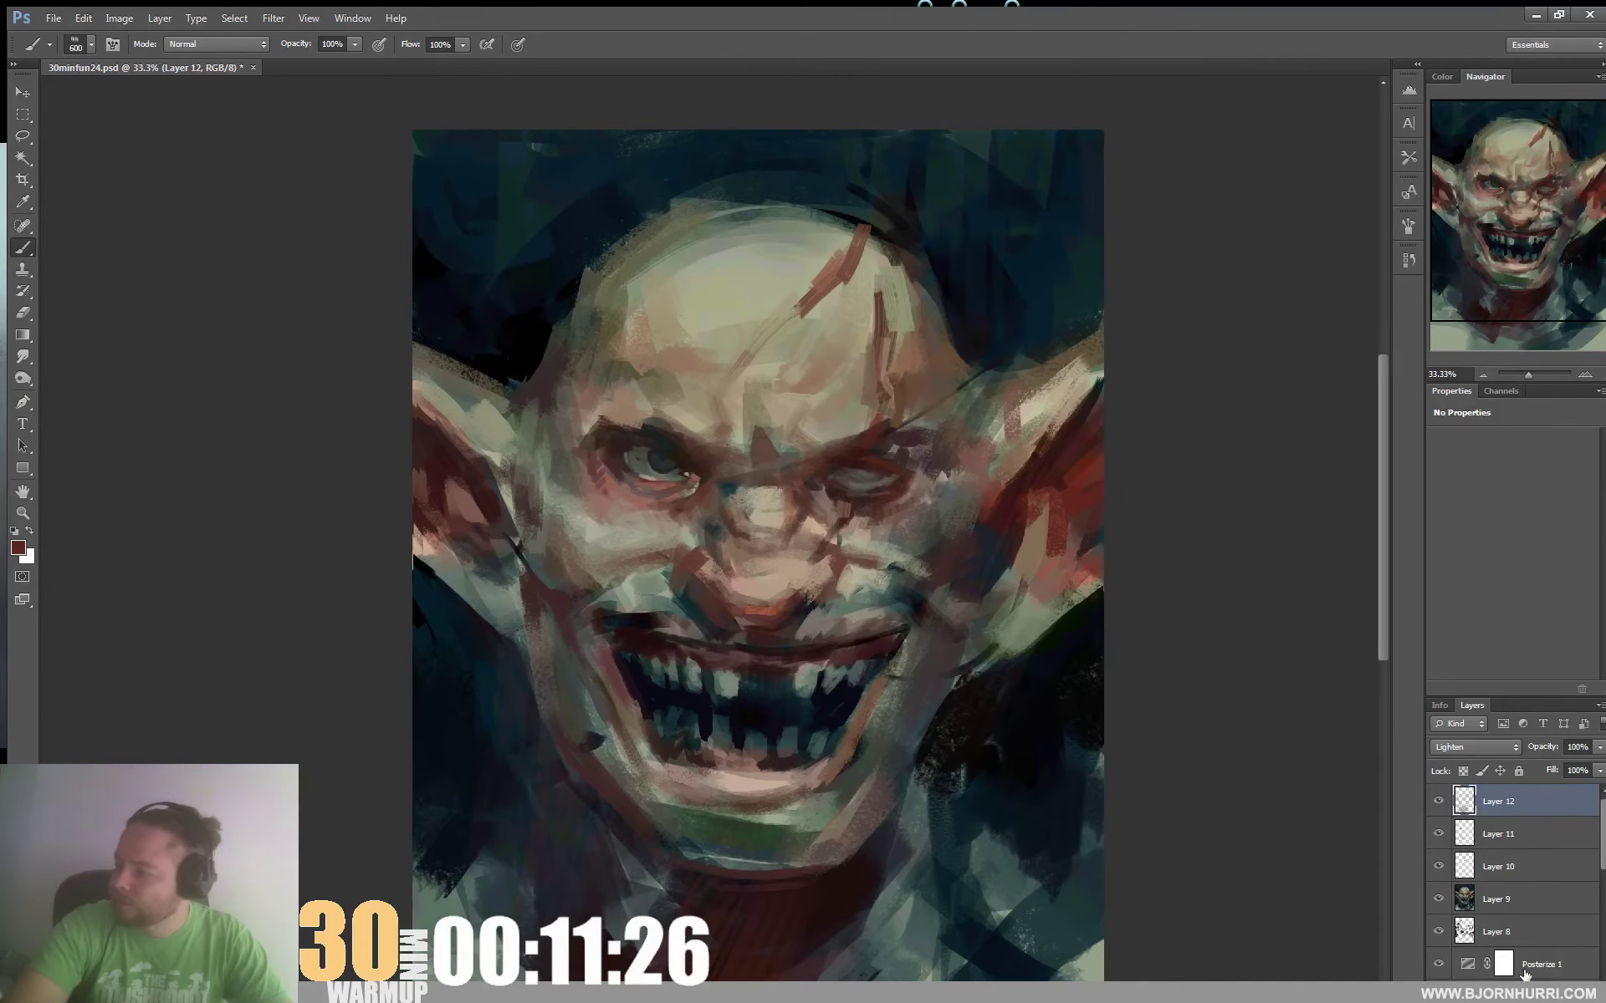
Add a new layer and touch up the open eye with sampled tones, using the square brush preset at 16 px
{"action": "key", "text": "ctrl+shift+alt+n"}
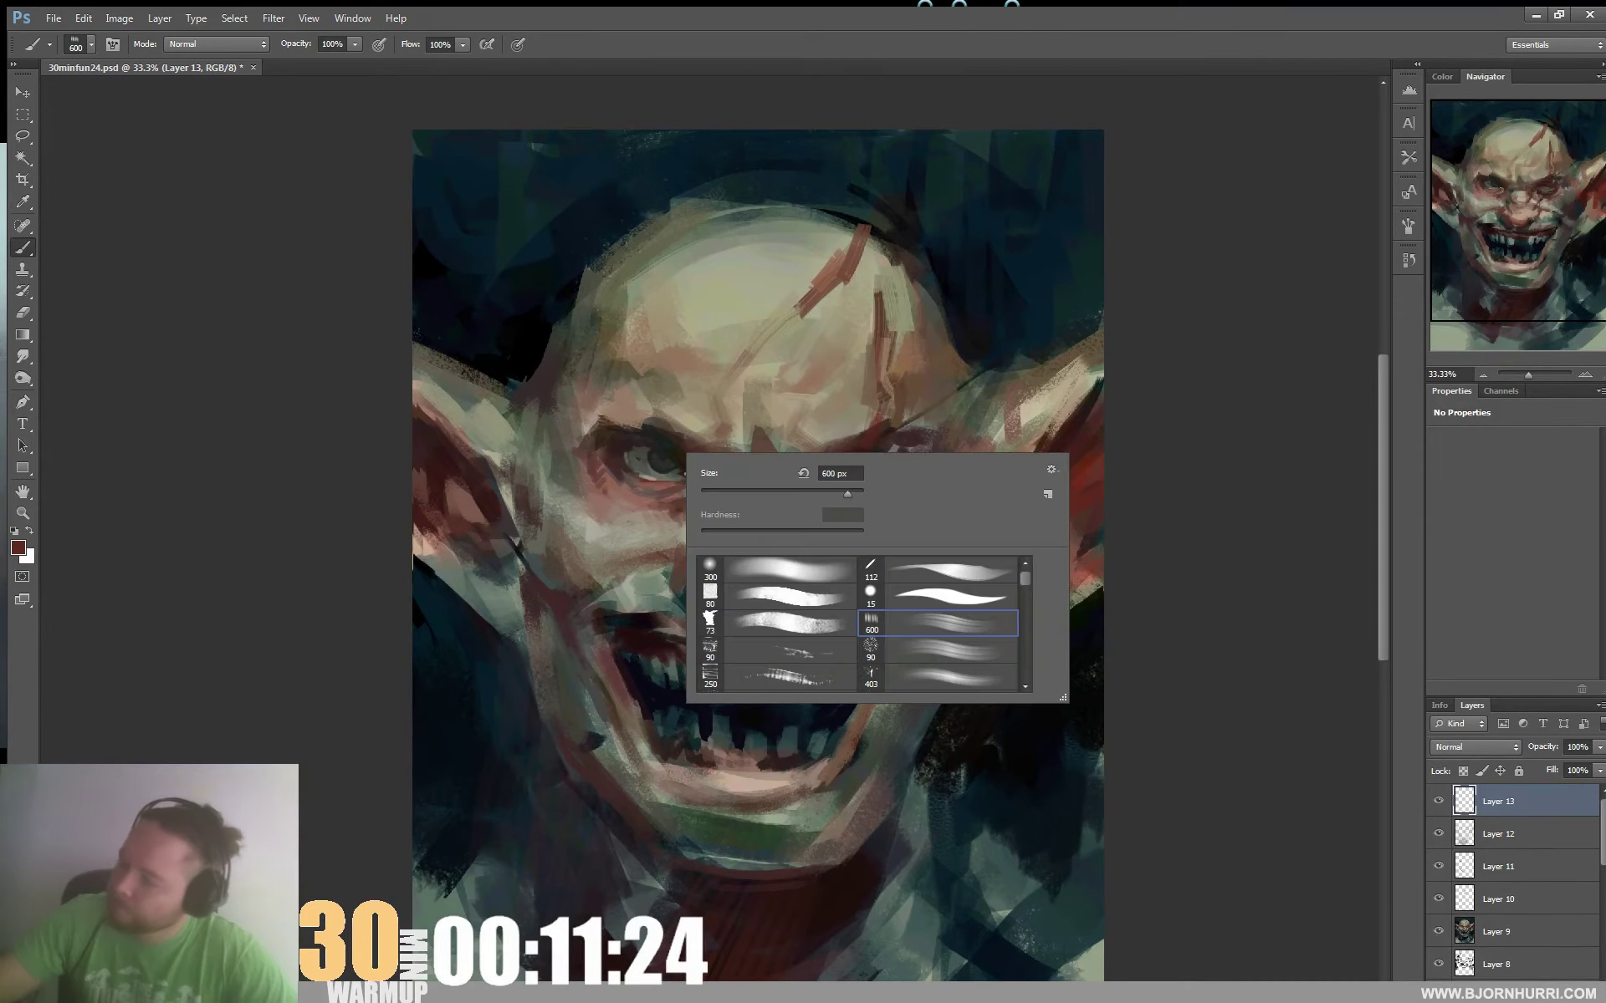
{"action": "right_click", "coordinate": [687, 453]}
{"action": "left_click", "coordinate": [776, 596]}
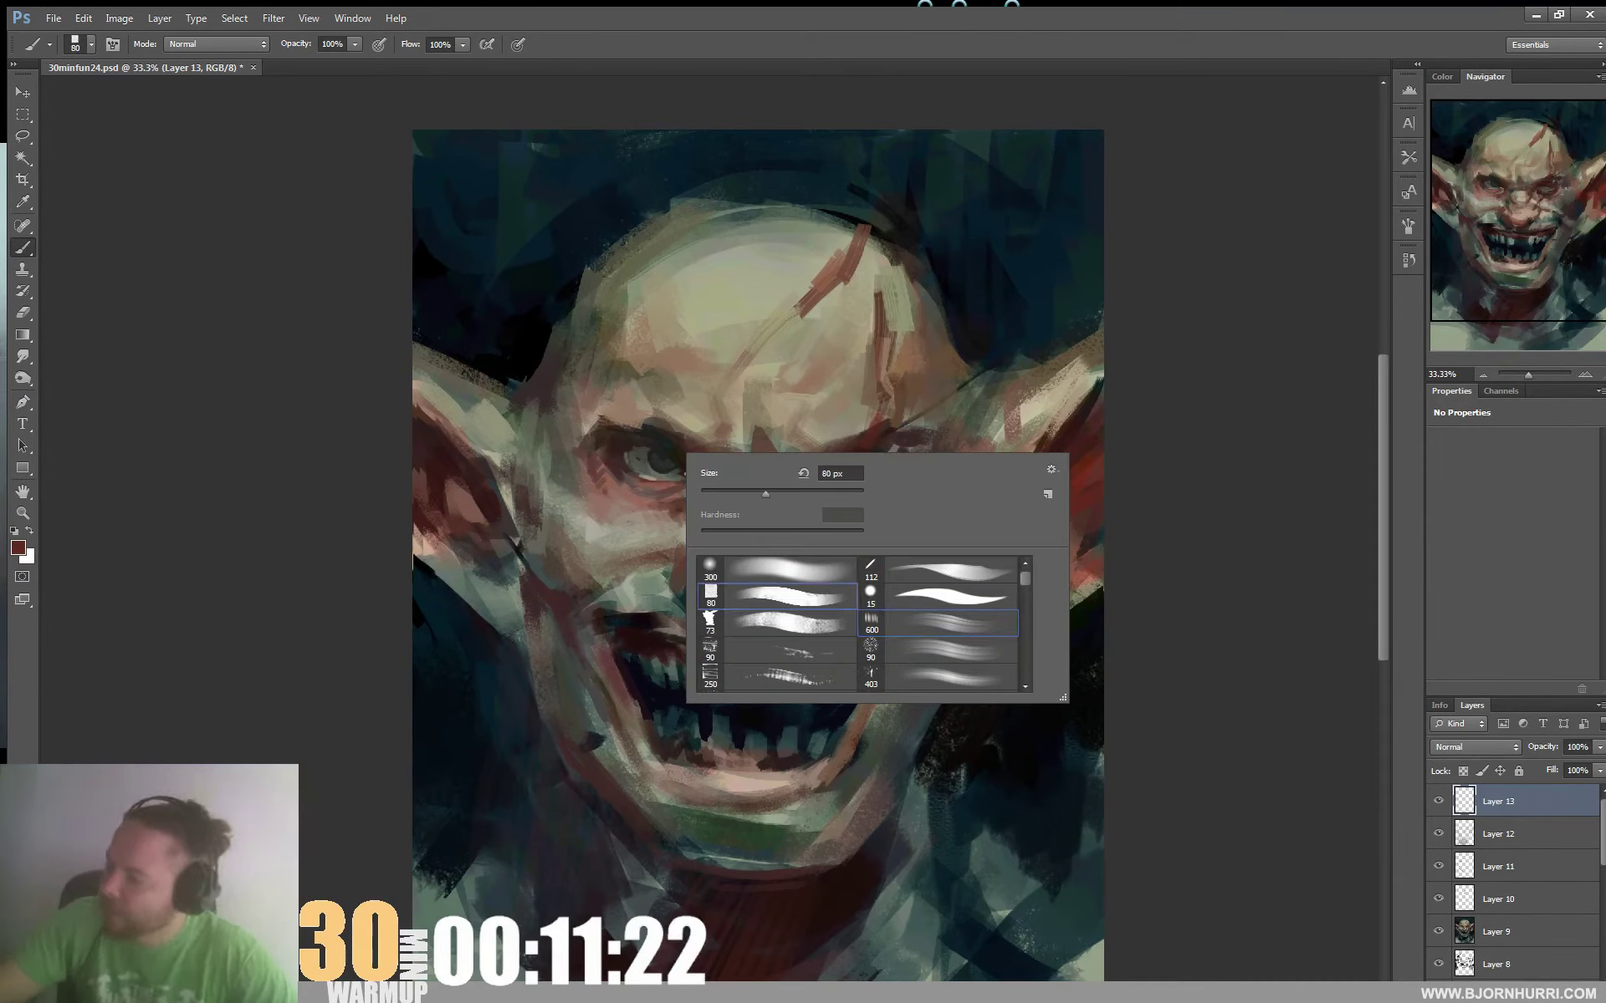
{"action": "left_click", "coordinate": [717, 493]}
{"action": "left_click", "coordinate": [653, 449]}
{"action": "left_click", "coordinate": [659, 465], "text": "alt"}
{"action": "left_click", "coordinate": [670, 483], "text": "alt"}
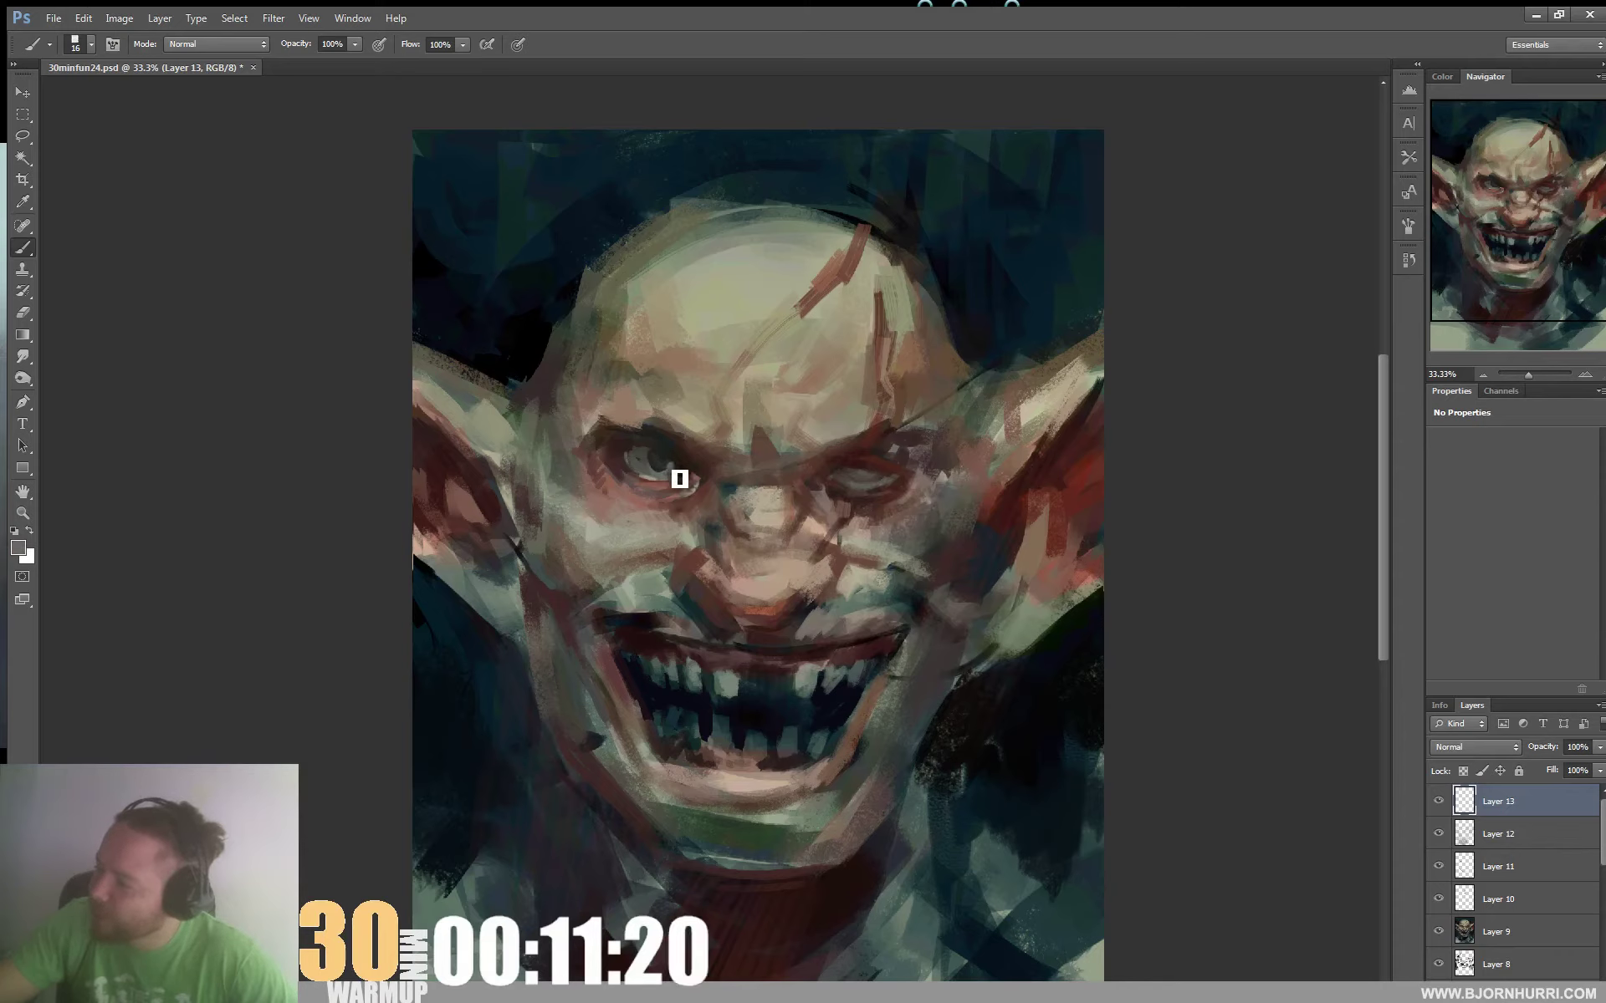
{"action": "left_click", "coordinate": [665, 452], "text": "alt"}
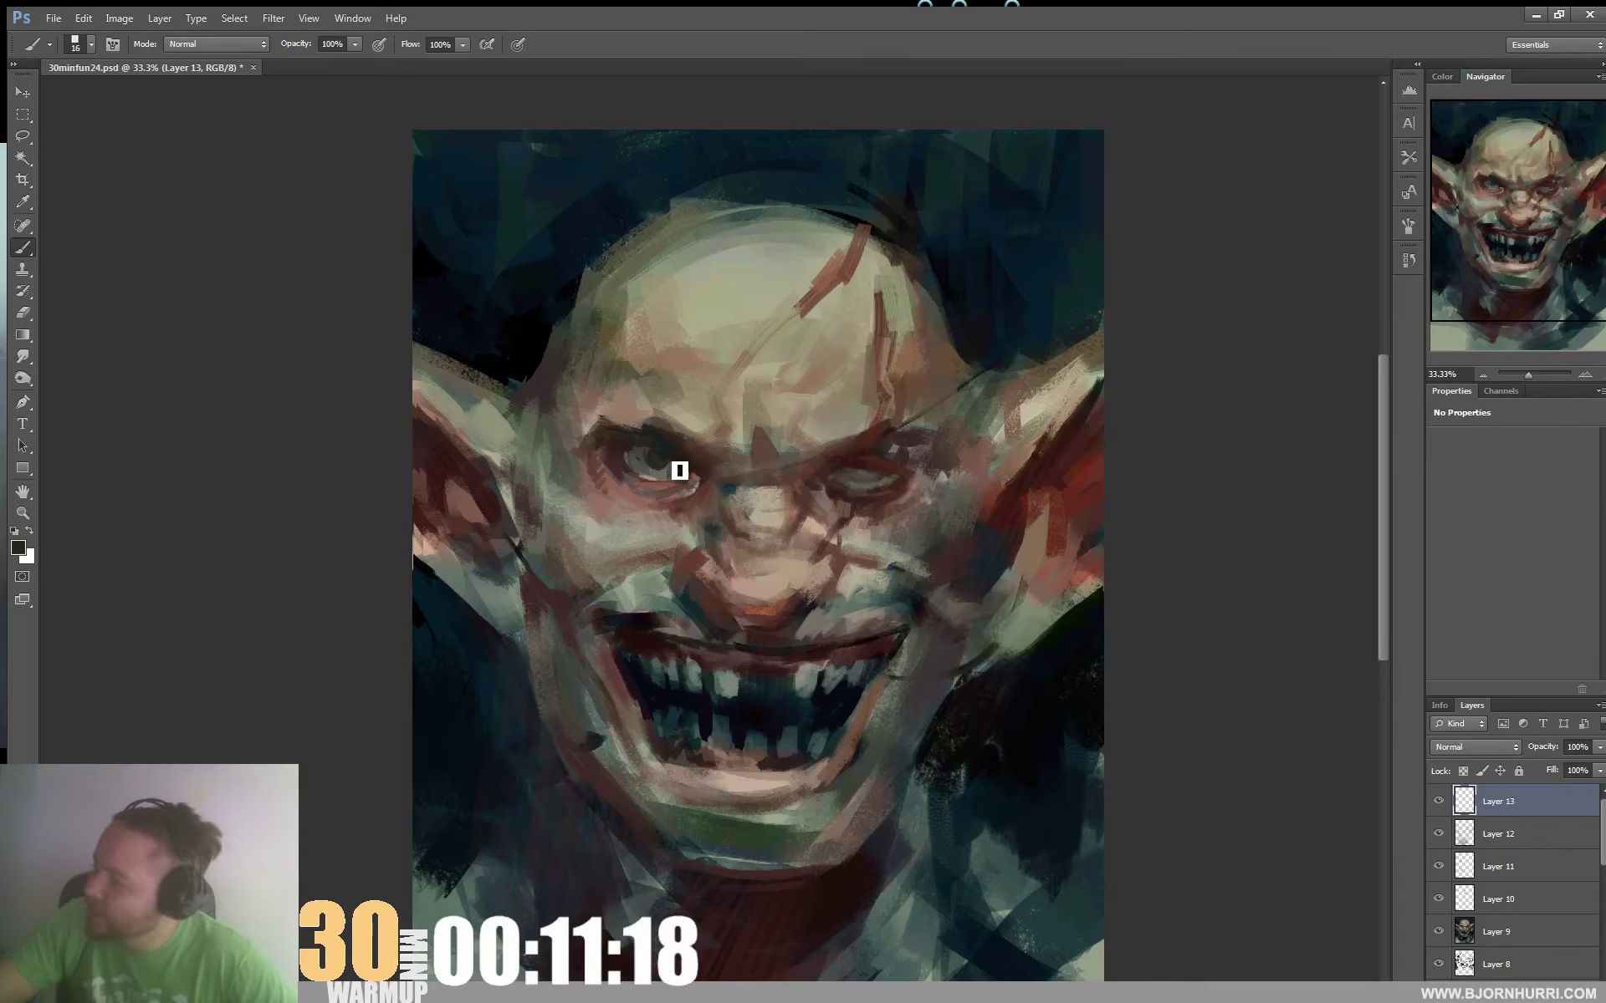
Try an orange iris (#cf7306) on the open eye with small strokes
{"action": "left_click", "coordinate": [18, 547]}
{"action": "left_click", "coordinate": [643, 876]}
{"action": "left_click", "coordinate": [594, 750]}
{"action": "left_click", "coordinate": [617, 719]}
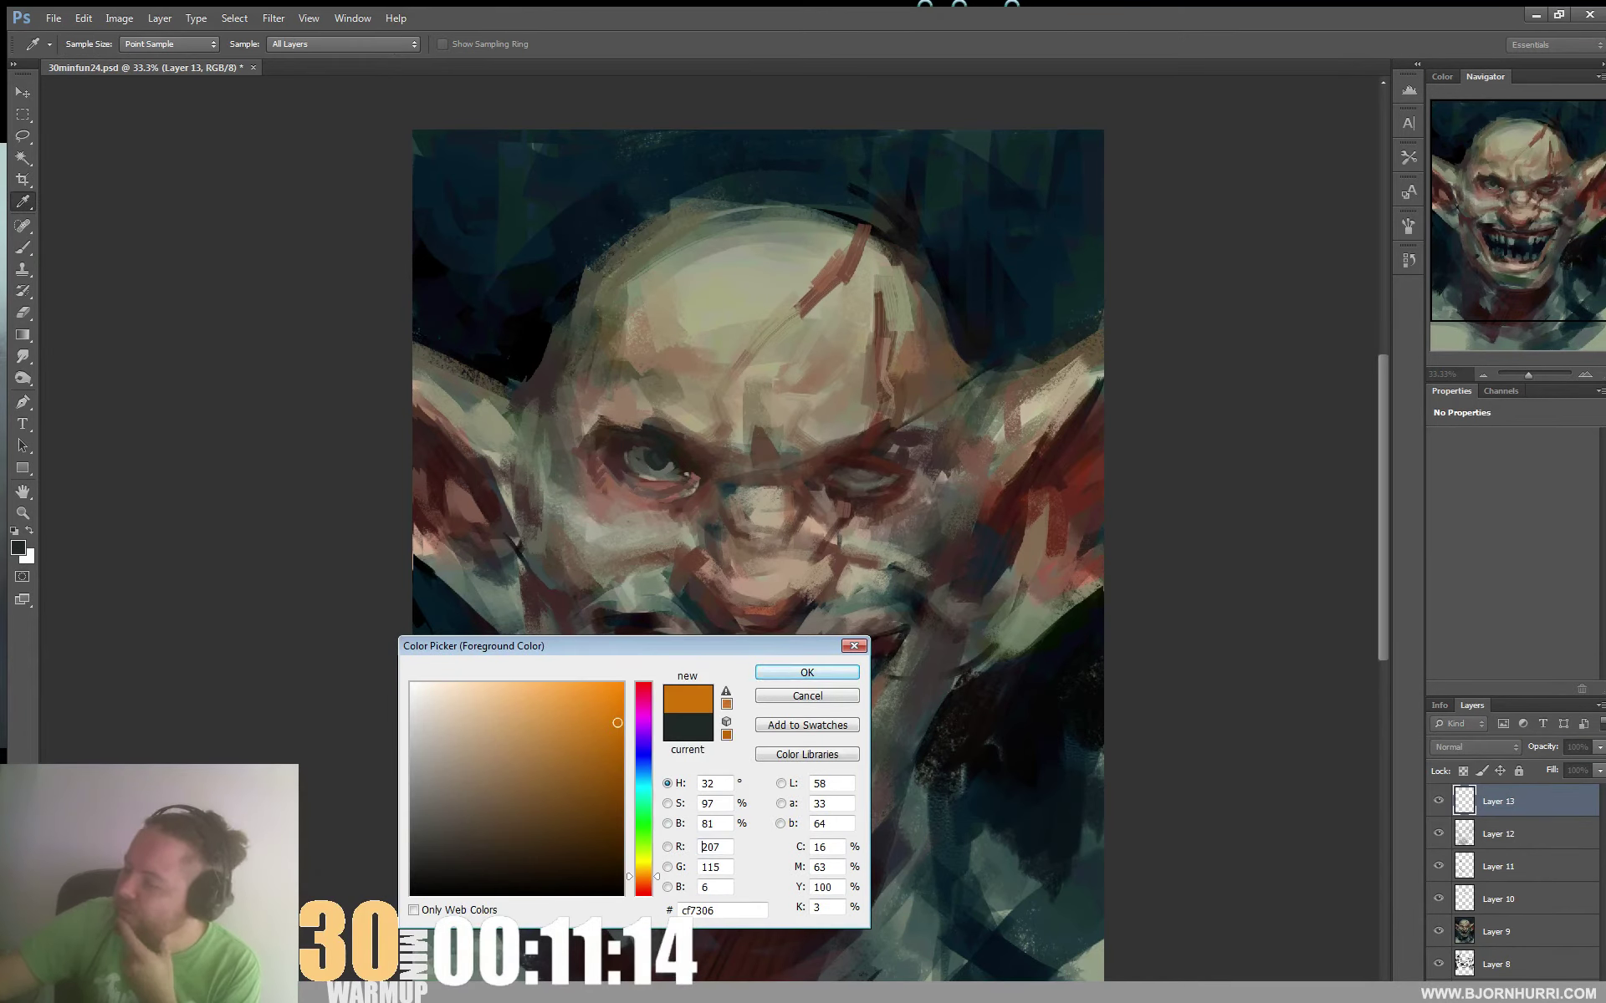
{"action": "left_click", "coordinate": [807, 672]}
{"action": "left_click", "coordinate": [648, 459]}
{"action": "left_click_drag", "start_coordinate": [662, 474], "coordinate": [671, 468]}
{"action": "key", "text": "ctrl+z"}
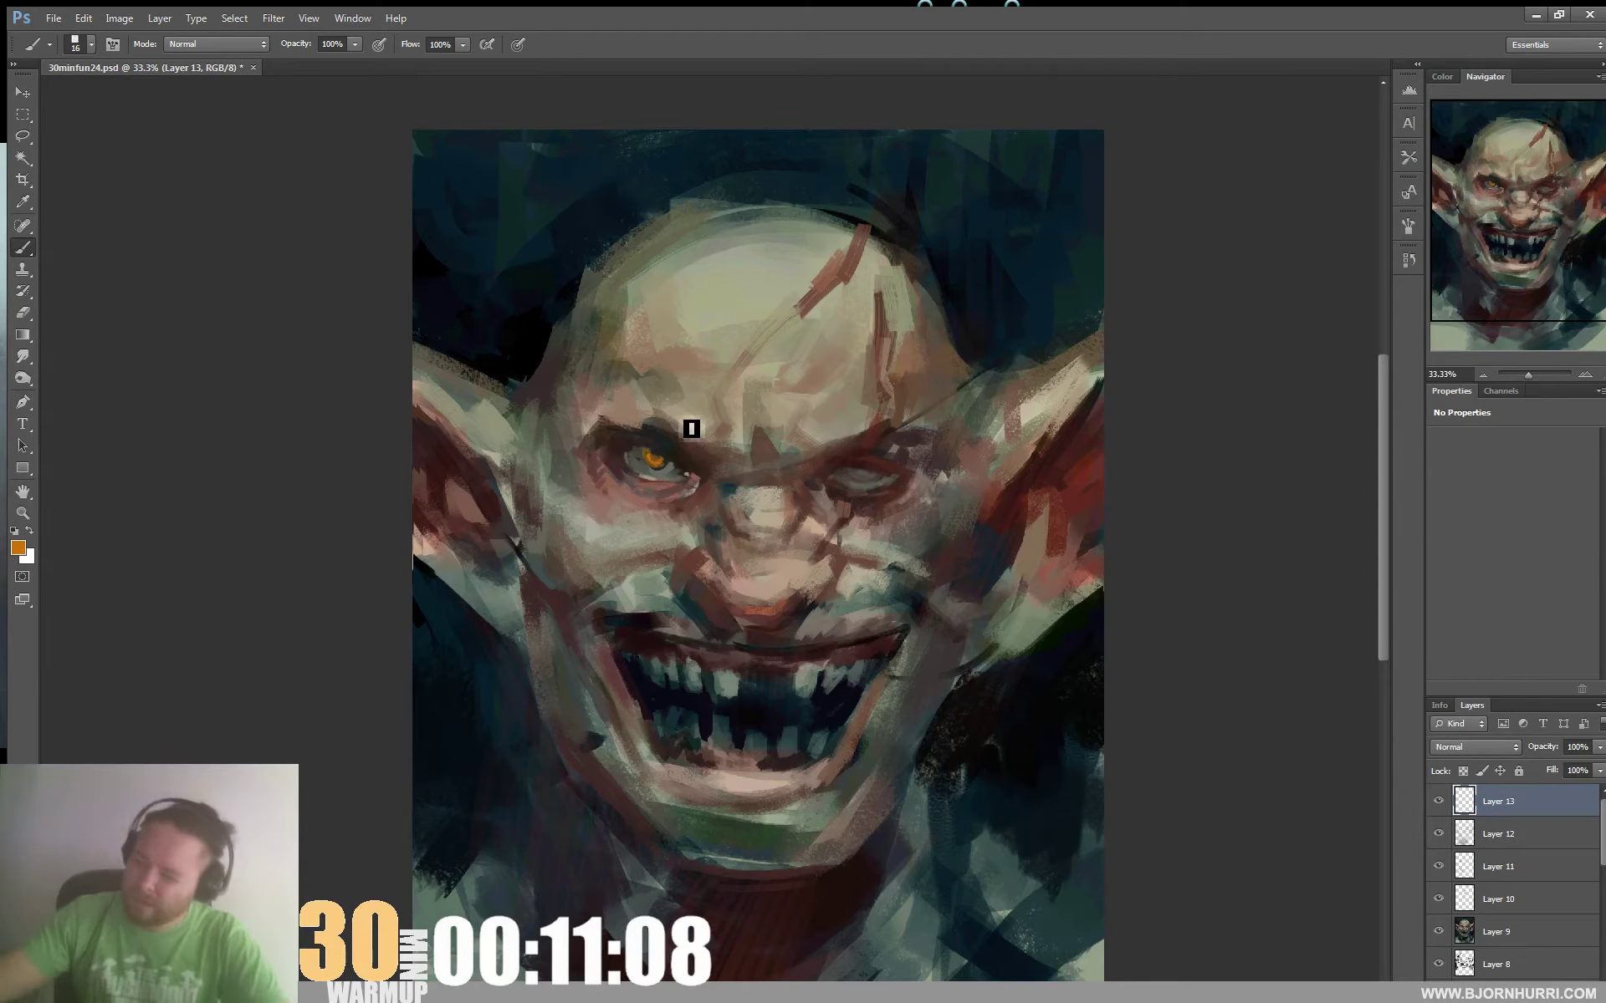
Enlarge the brush to 36 px and try a muted brownish orange across the open eye
{"action": "right_click", "coordinate": [668, 467]}
{"action": "left_click_drag", "start_coordinate": [641, 454], "coordinate": [655, 475]}
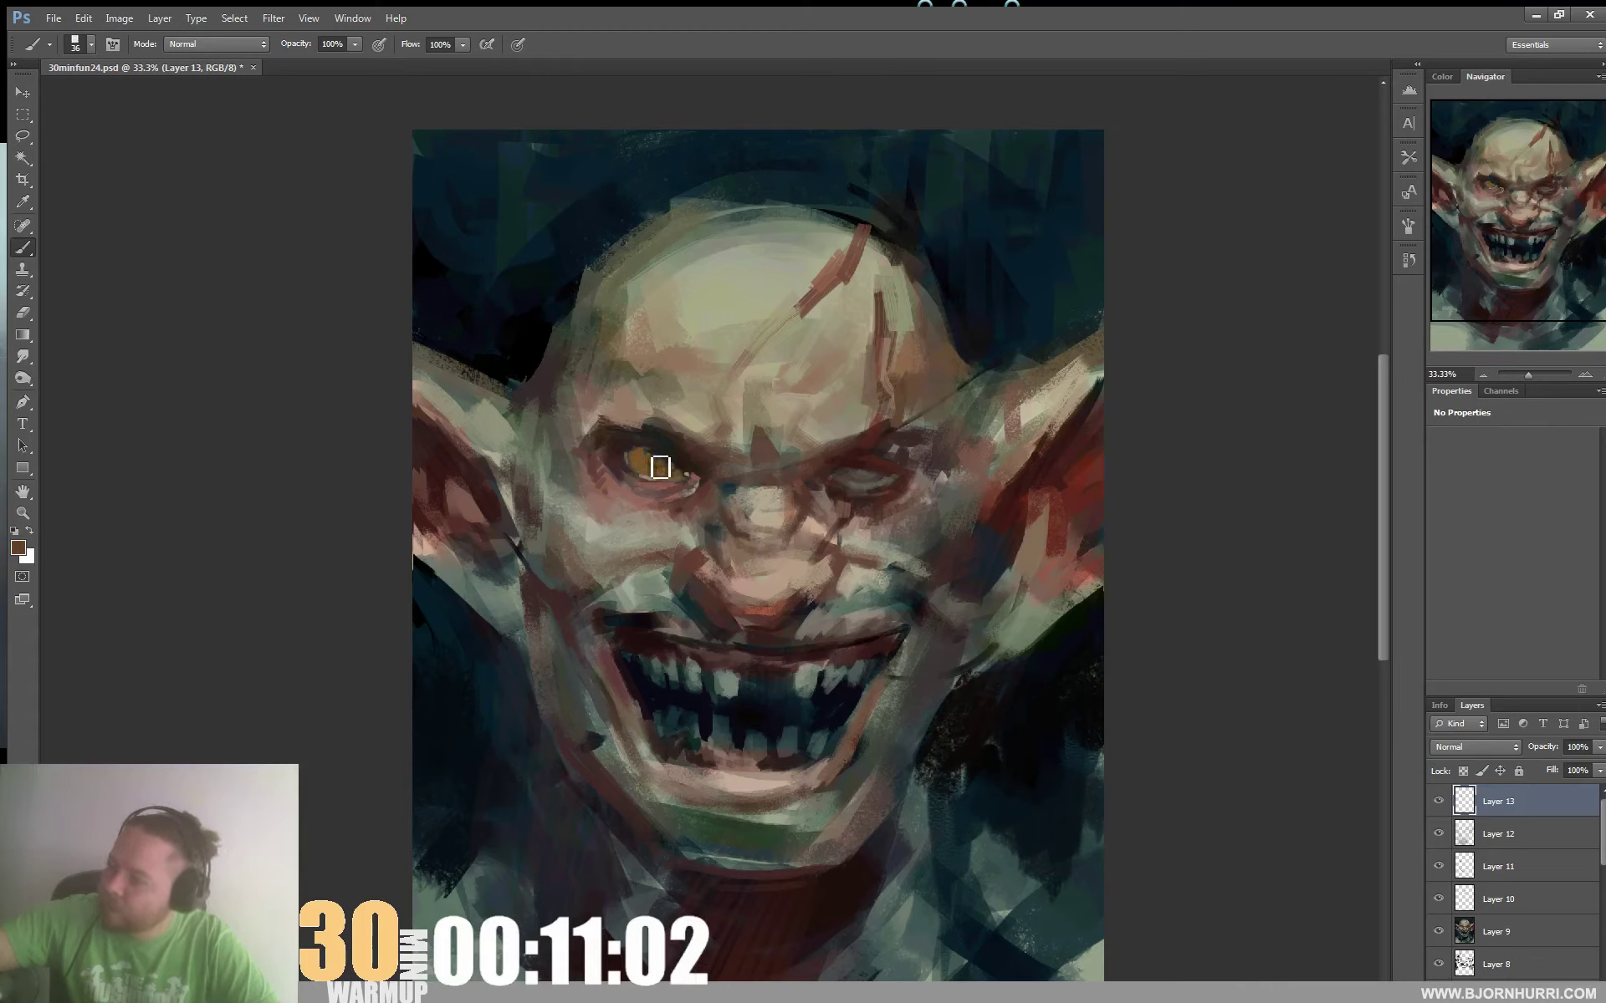
{"action": "left_click", "coordinate": [666, 451], "text": "alt"}
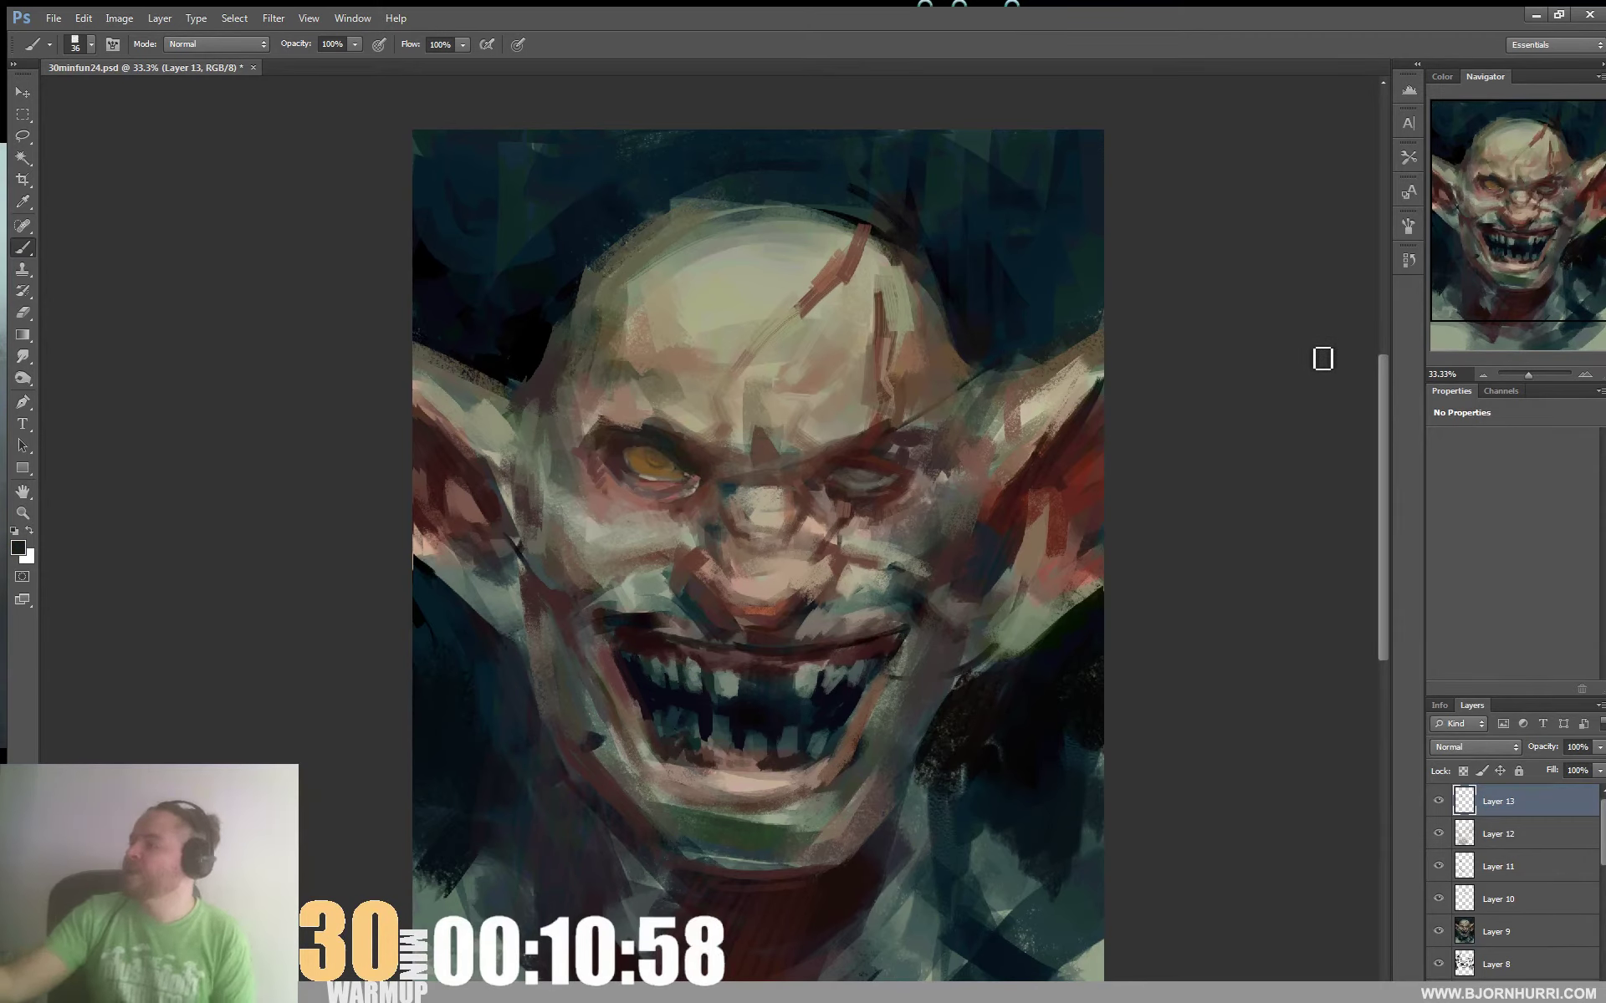
Remove the orange tint from the open eye
{"action": "key", "text": "e"}
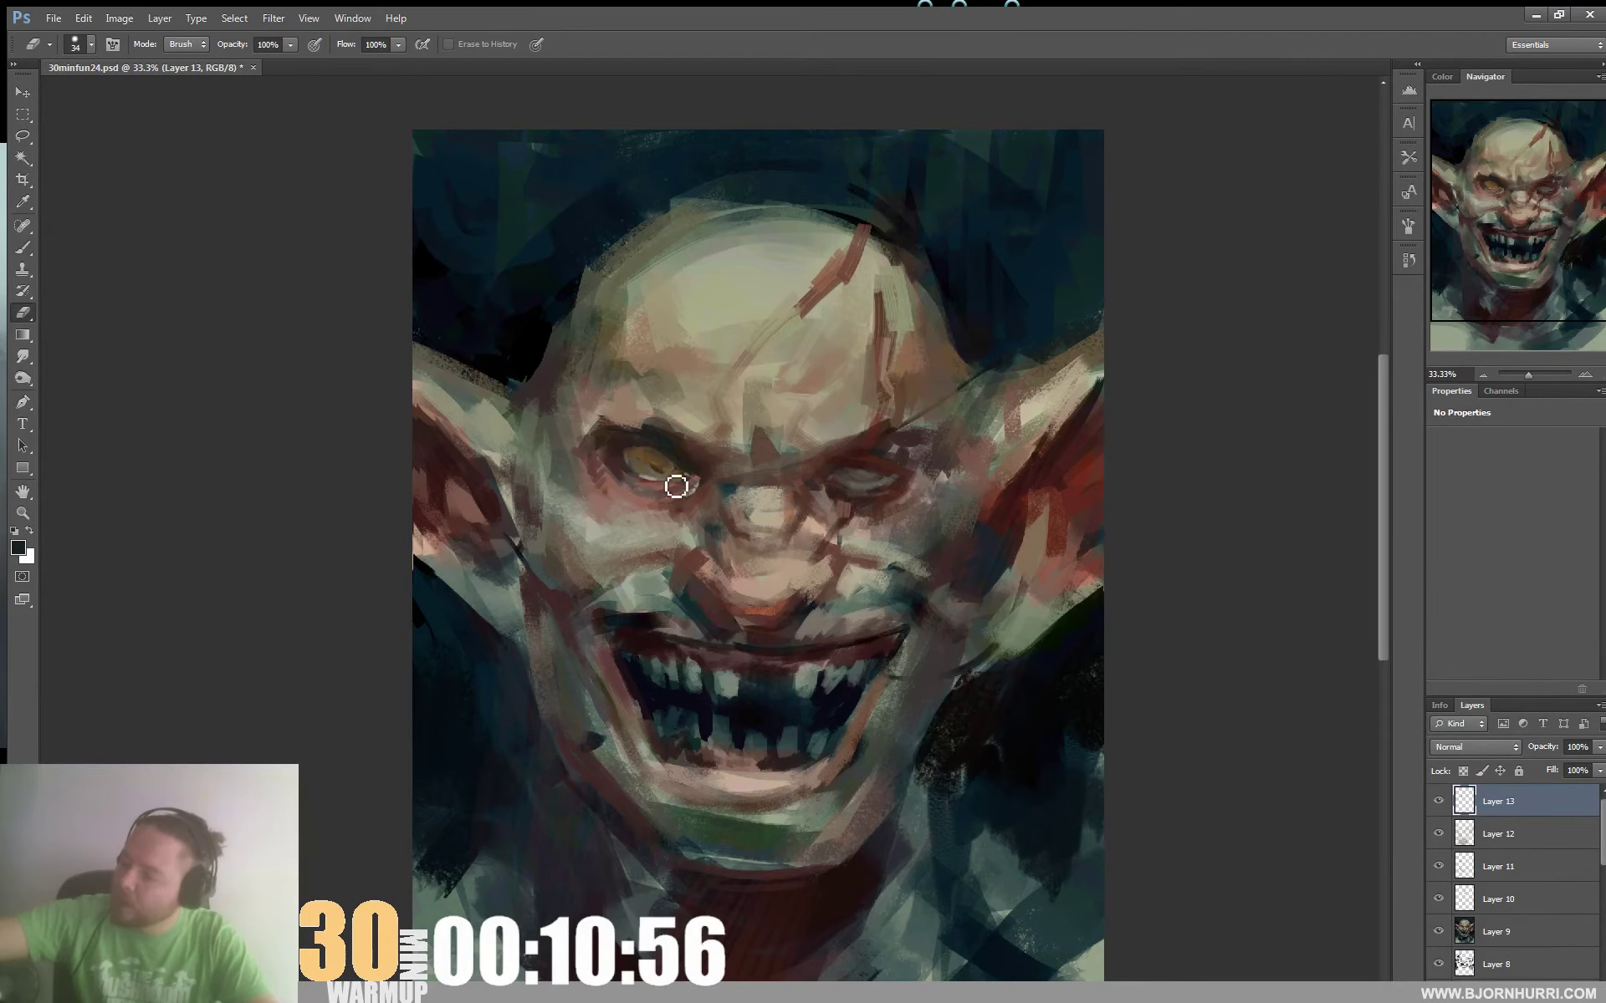
{"action": "key", "text": "b"}
{"action": "mouse_move", "coordinate": [643, 455]}
{"action": "left_mouse_down"}
{"action": "mouse_move", "coordinate": [690, 476]}
{"action": "mouse_move", "coordinate": [660, 466]}
{"action": "left_mouse_up"}
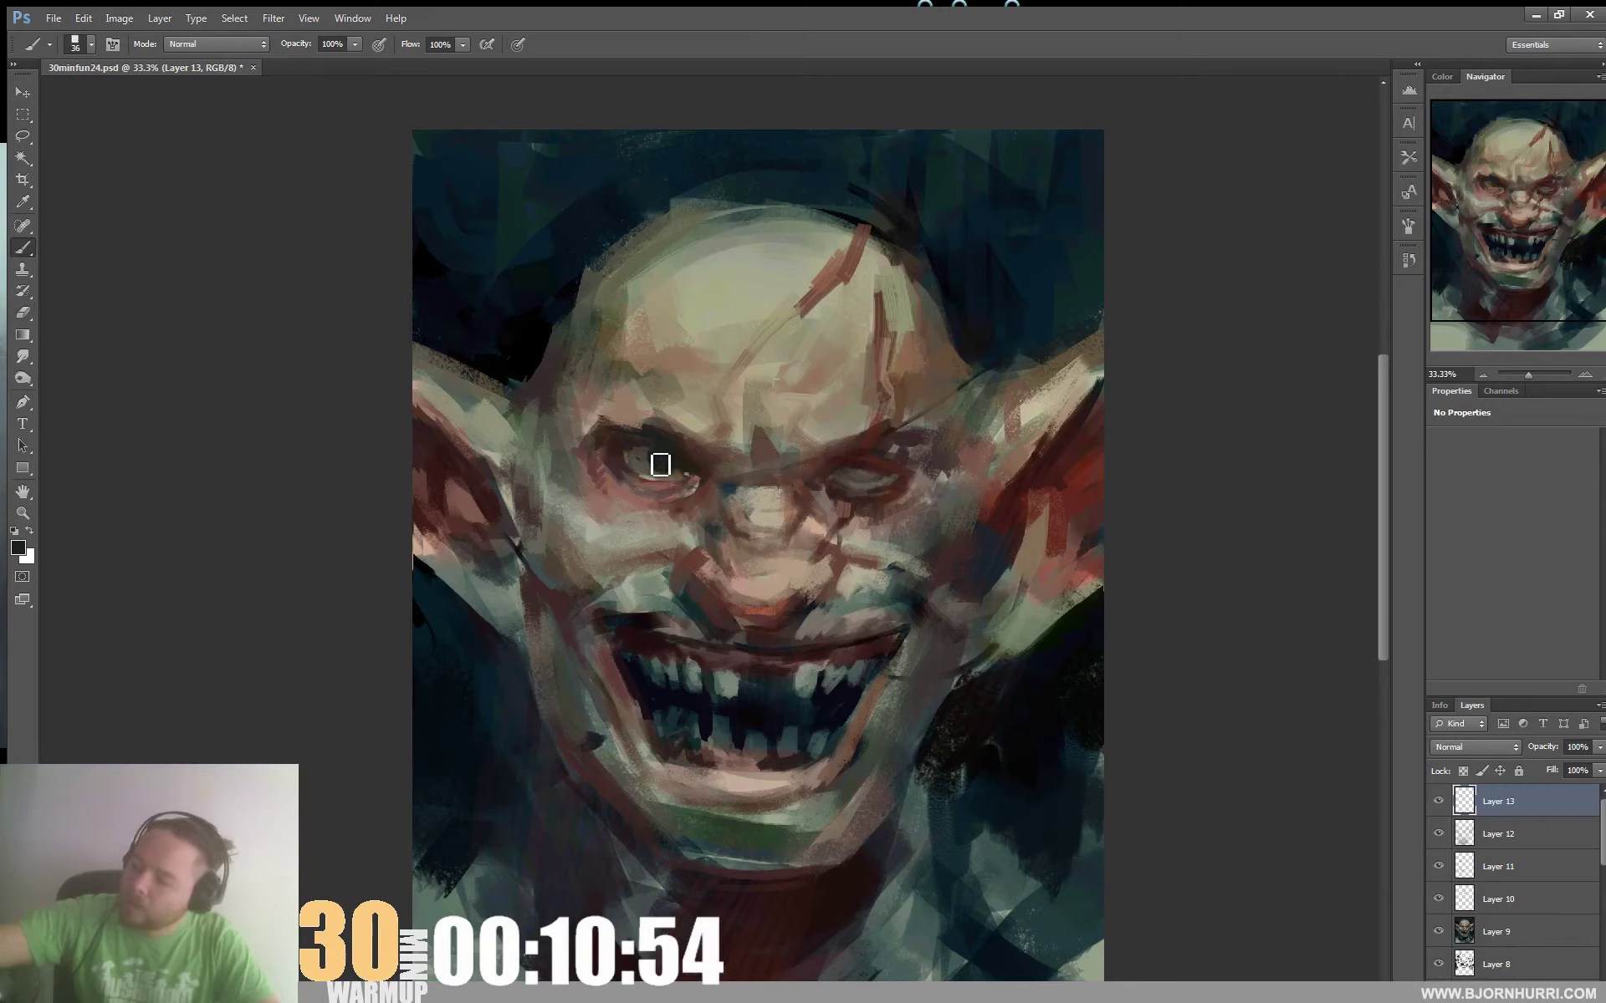
Choose a bright teal foreground colour and paint the iris of the open eye with it
{"action": "key", "text": "n"}
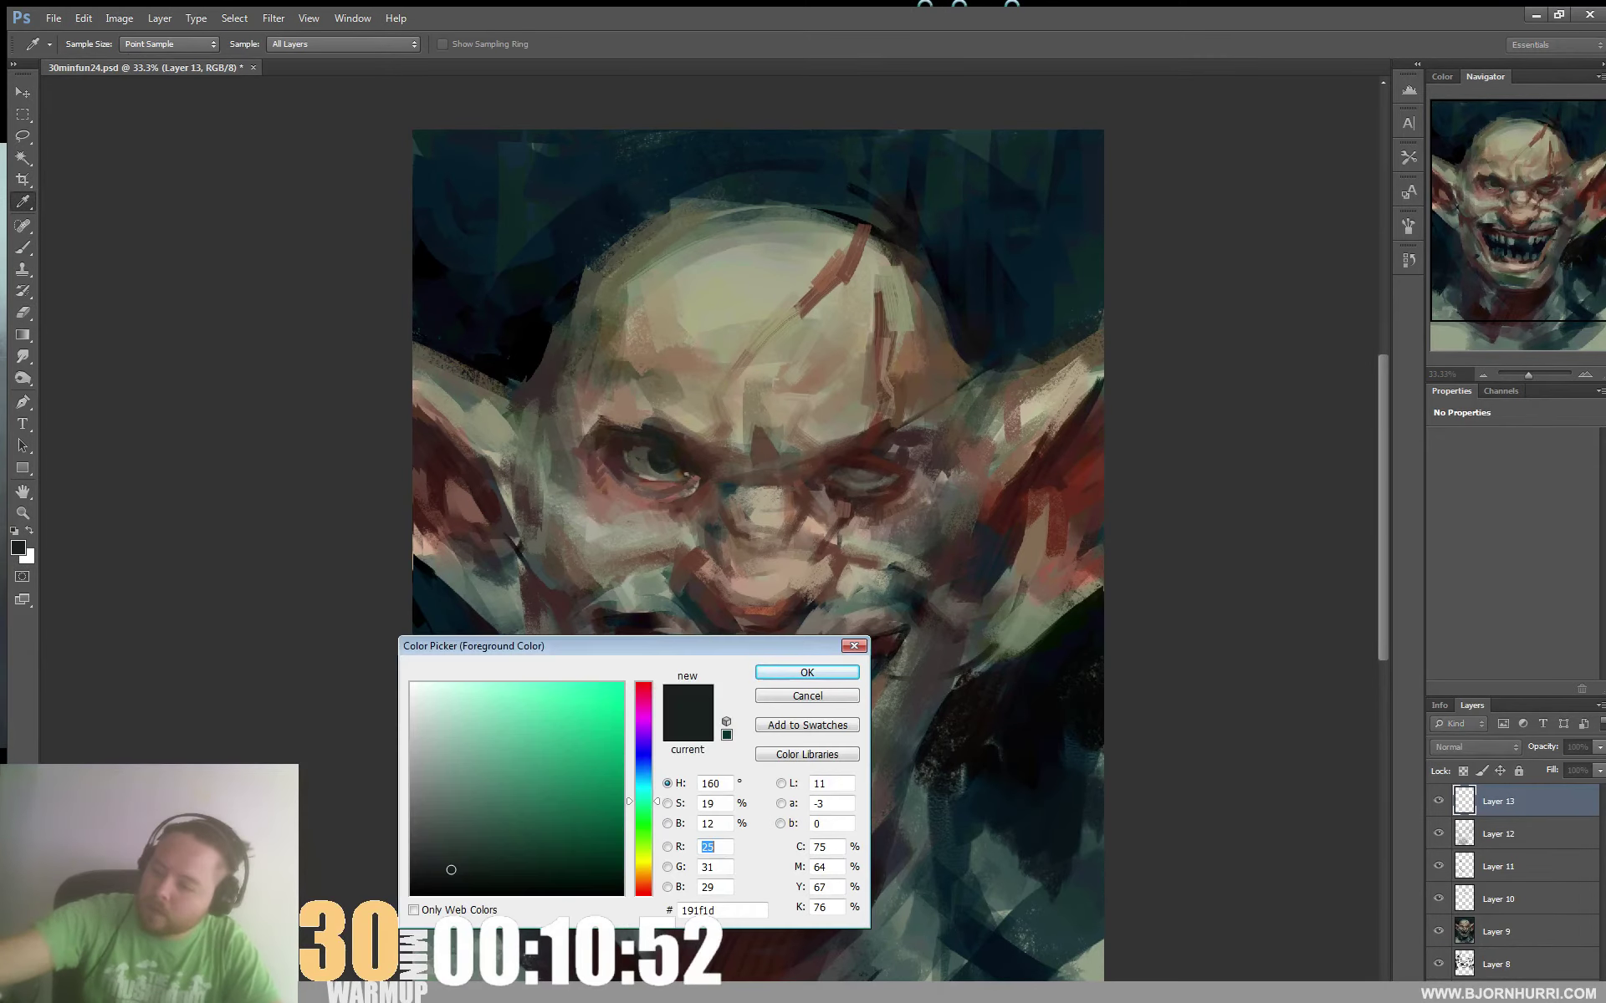
{"action": "left_click", "coordinate": [643, 794]}
{"action": "left_click", "coordinate": [527, 736]}
{"action": "left_click", "coordinate": [805, 672]}
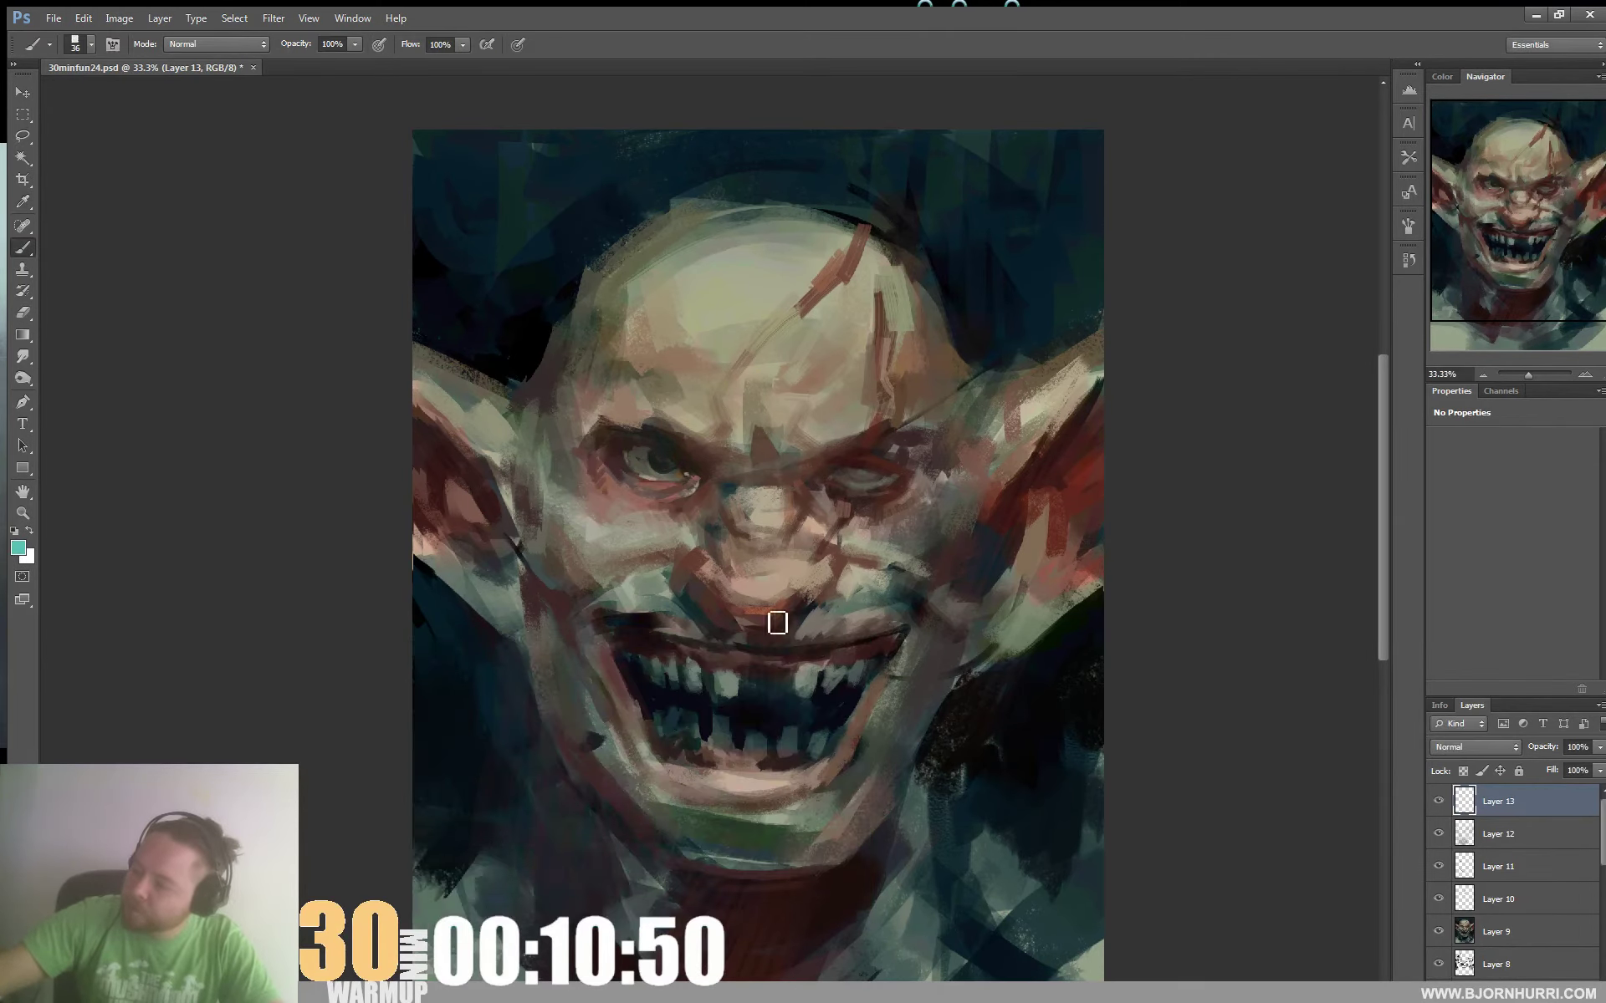
{"action": "left_click_drag", "start_coordinate": [649, 457], "coordinate": [669, 465]}
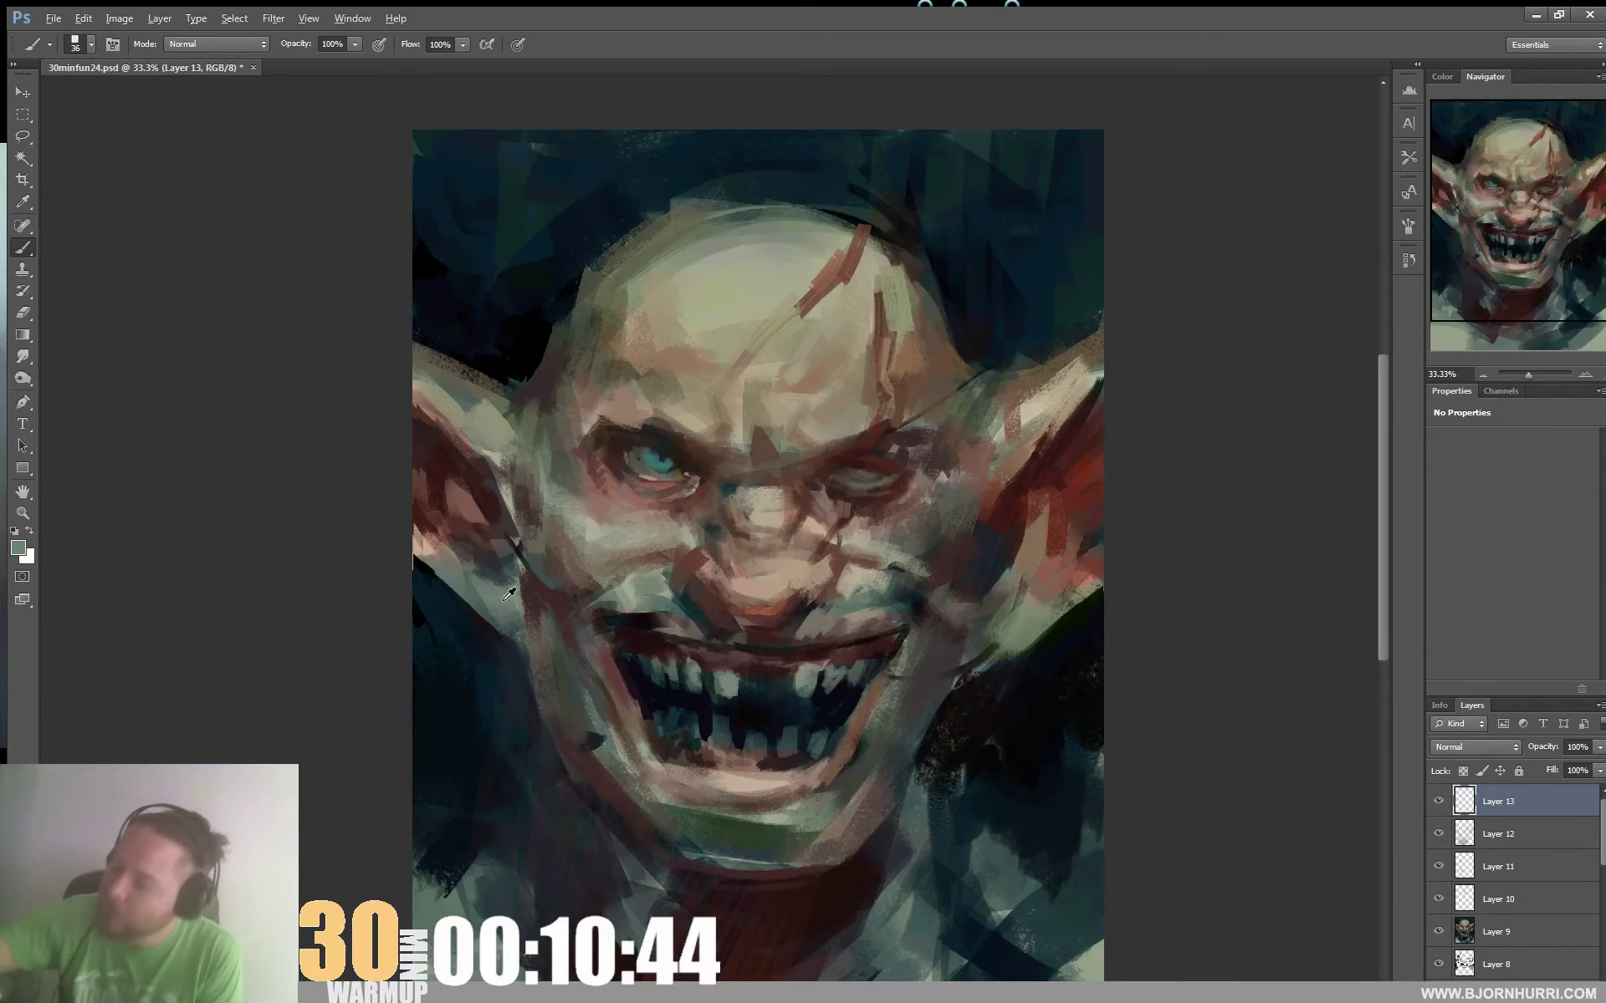
Soften the teal iris and lighten the white of the eye with sampled grey-green strokes
{"action": "left_click", "coordinate": [639, 461], "text": "alt"}
{"action": "left_click_drag", "start_coordinate": [662, 458], "coordinate": [653, 468]}
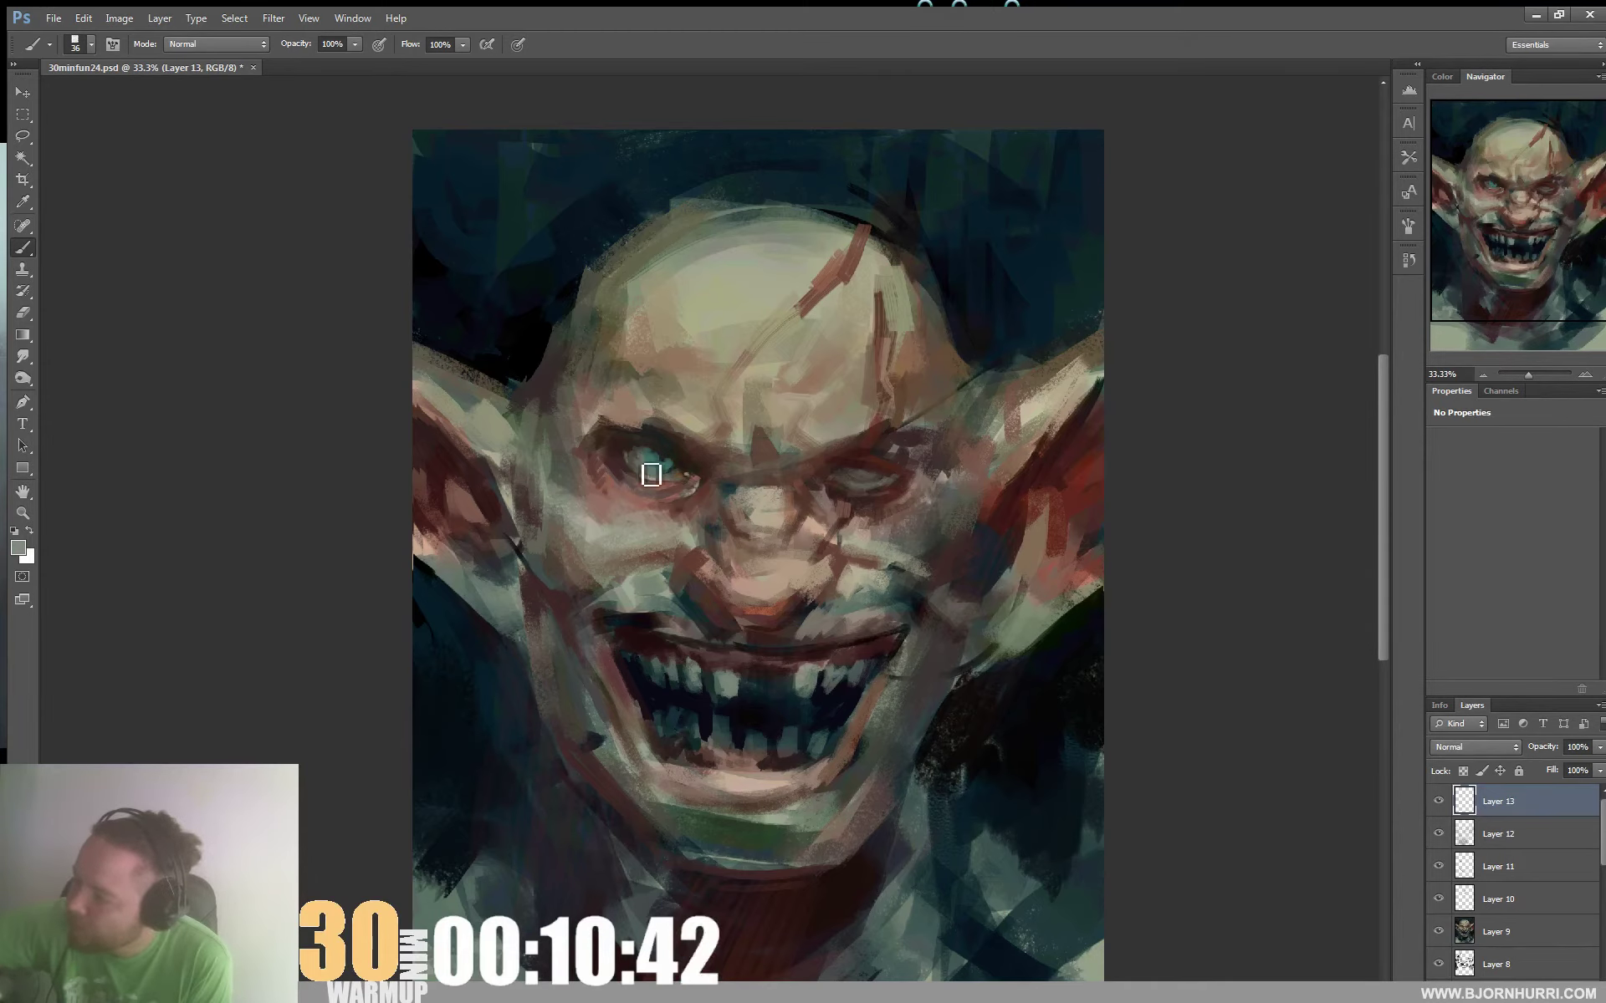
{"action": "left_click_drag", "start_coordinate": [648, 477], "coordinate": [638, 459]}
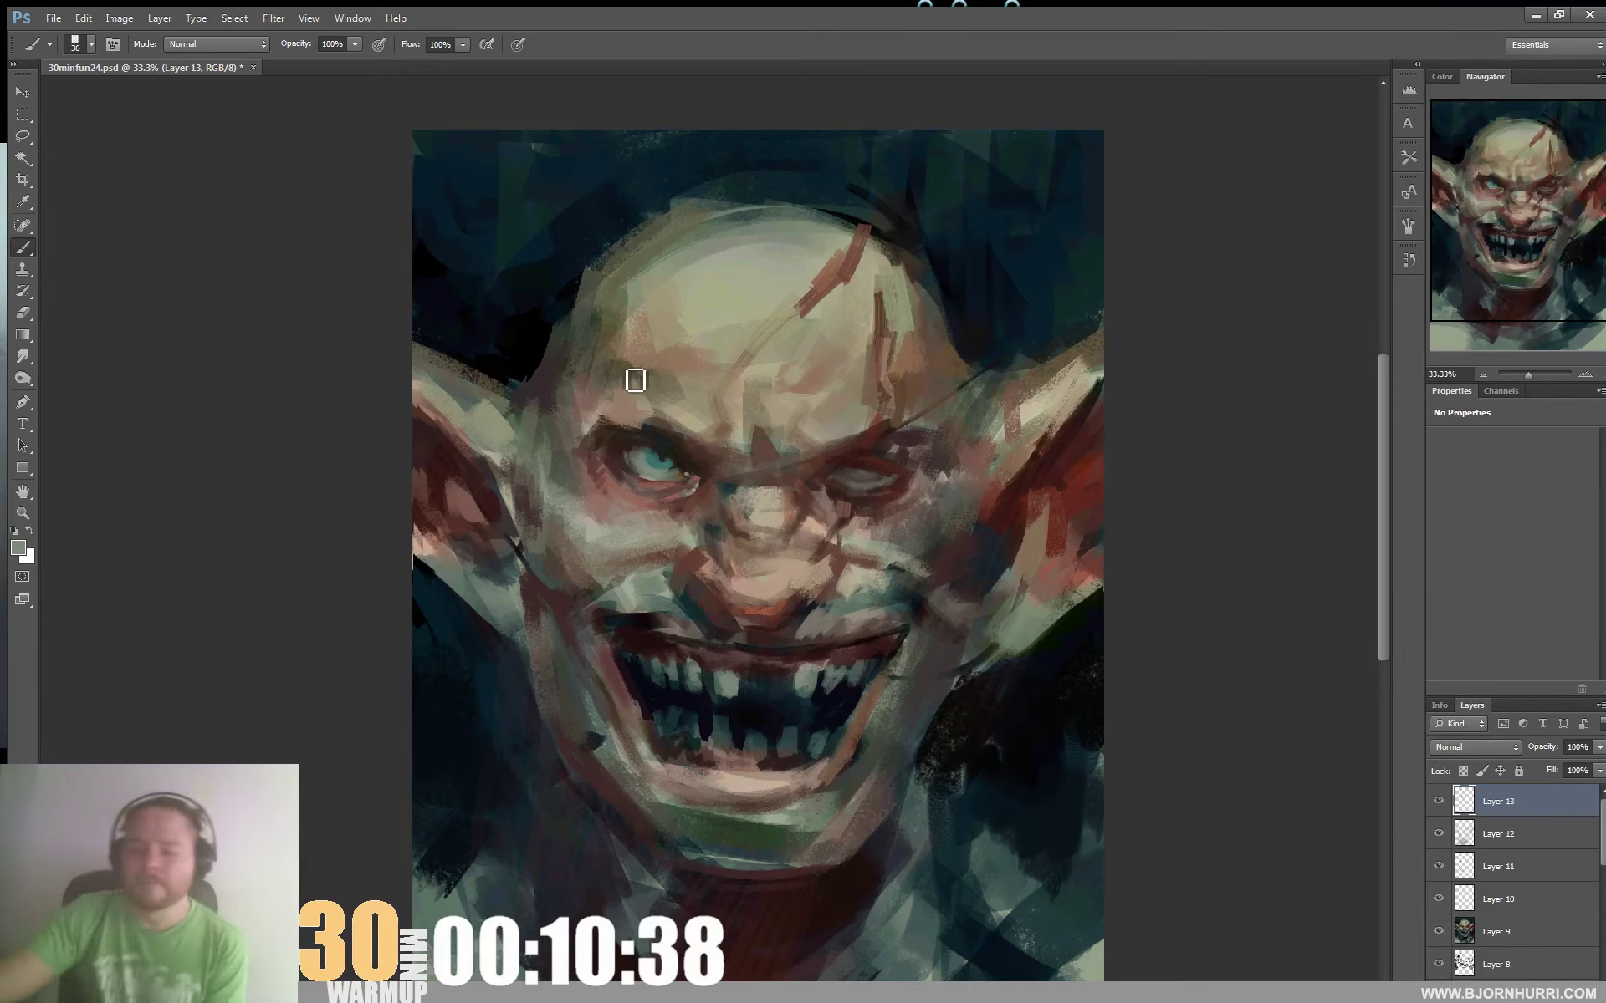
Reduce the brush to 24 px and refine the open eye's pupil, iris and eyelids with sampled dark, teal and reddish tones
{"action": "right_click", "coordinate": [691, 453]}
{"action": "left_click_drag", "start_coordinate": [735, 493], "coordinate": [724, 493]}
{"action": "left_click", "coordinate": [667, 464], "text": "alt"}
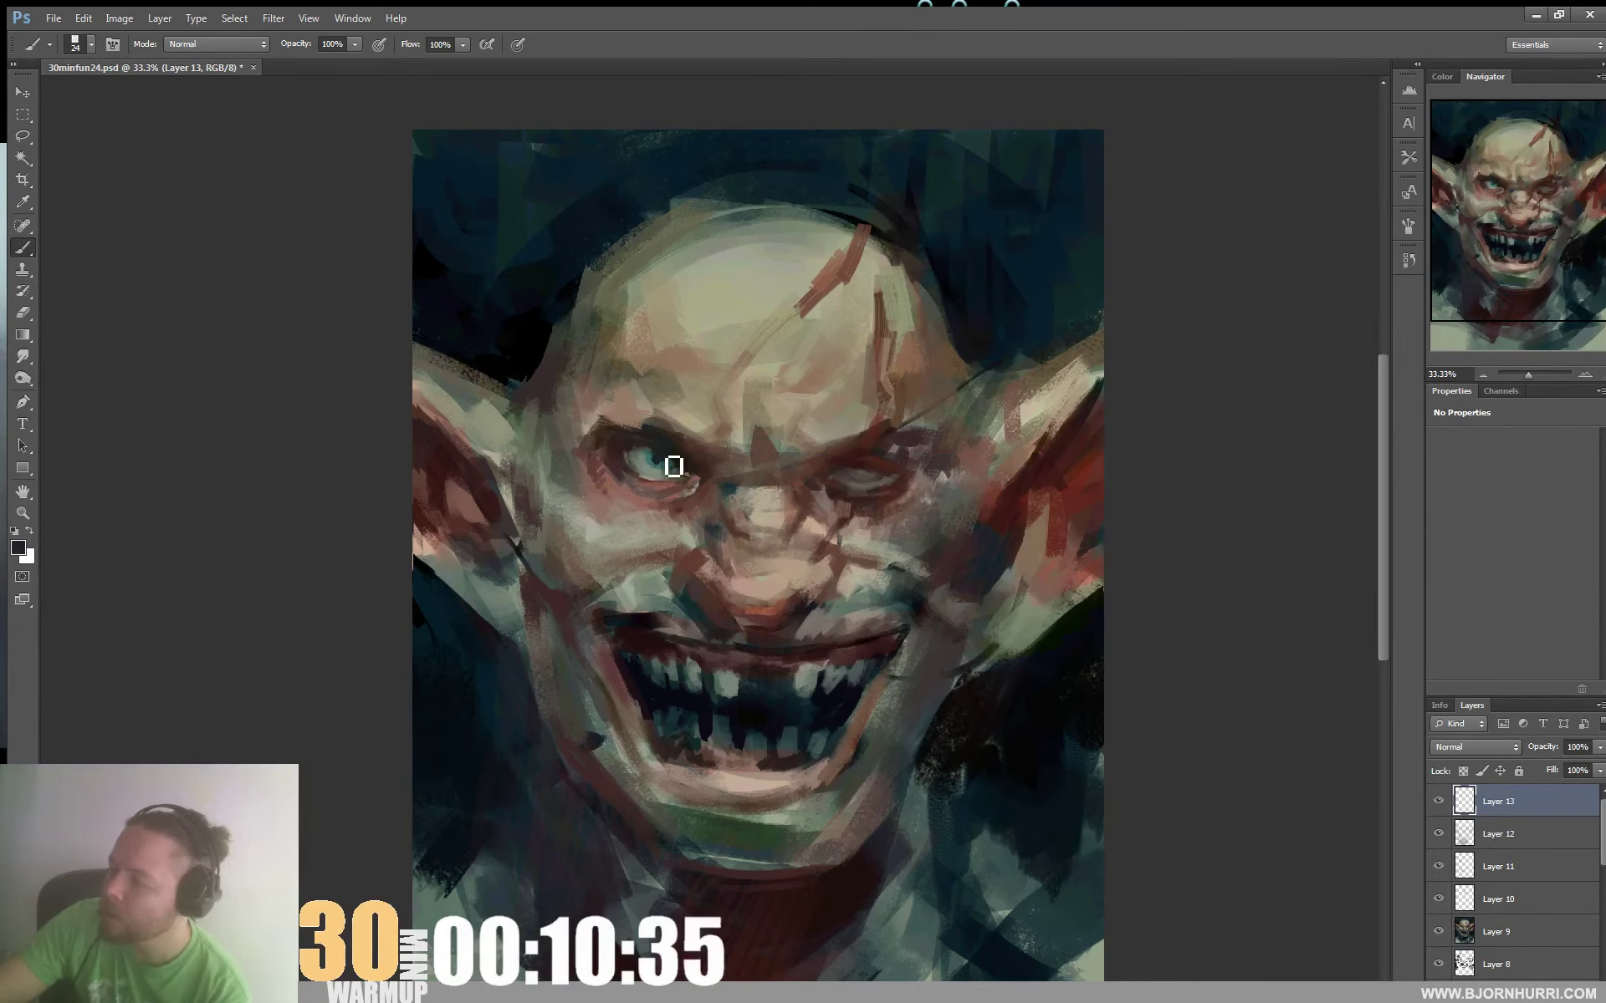
{"action": "left_click", "coordinate": [668, 461], "text": "alt"}
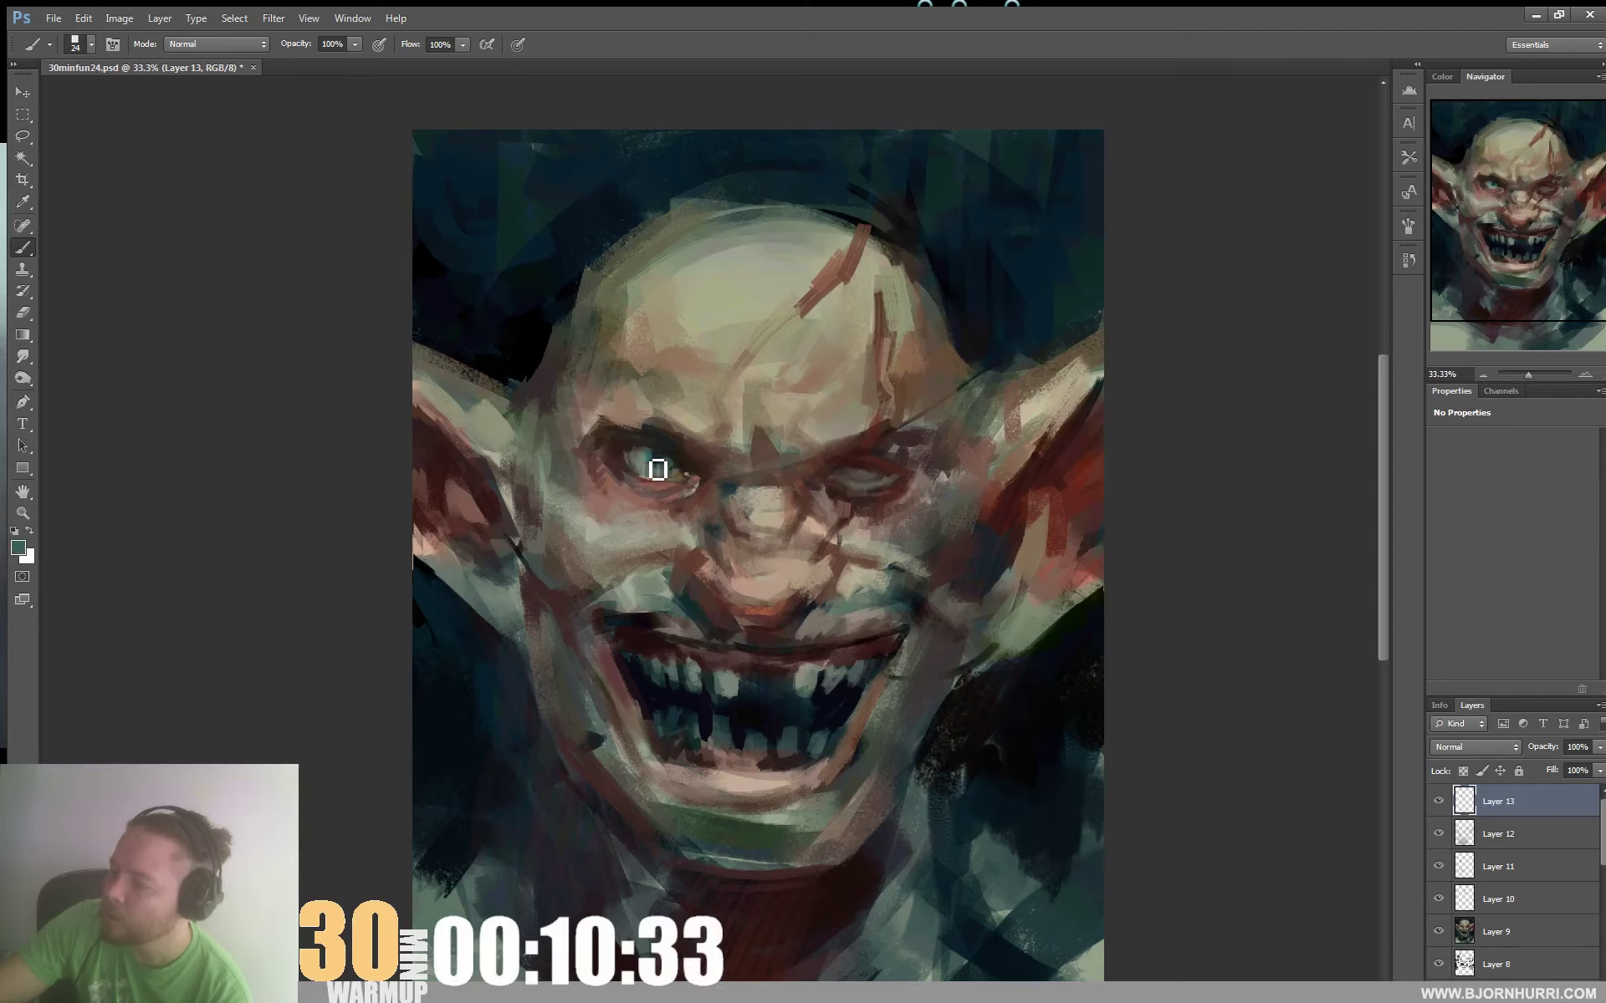
{"action": "left_click_drag", "start_coordinate": [658, 470], "coordinate": [667, 477]}
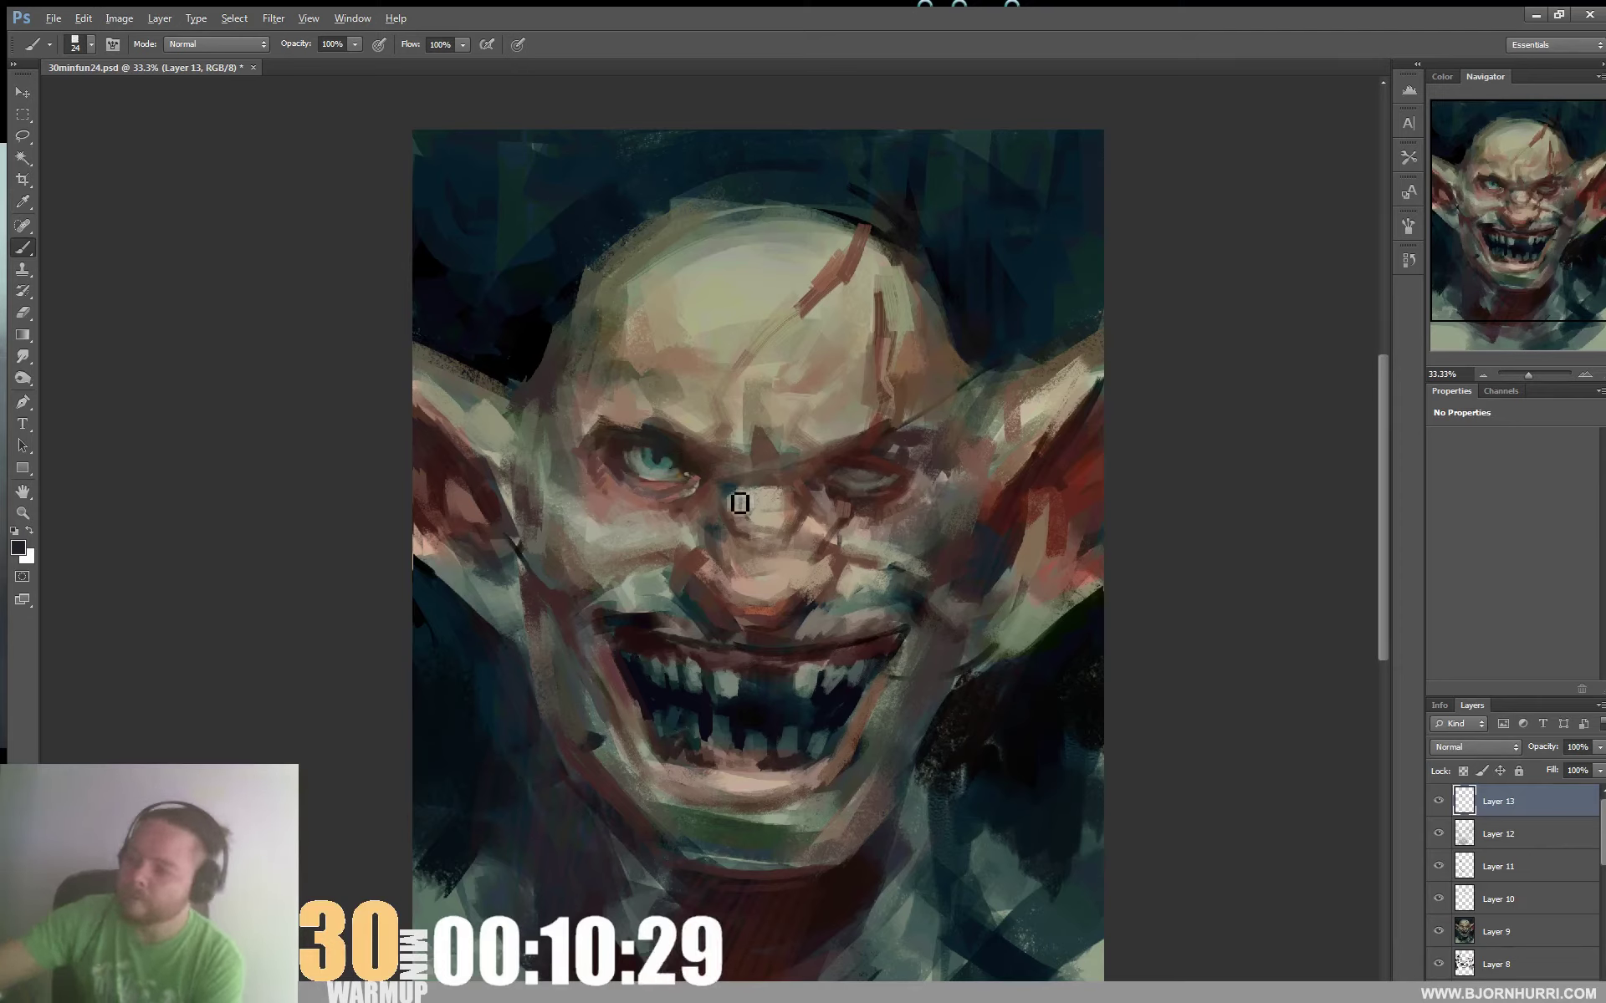
{"action": "left_click", "coordinate": [826, 499], "text": "alt"}
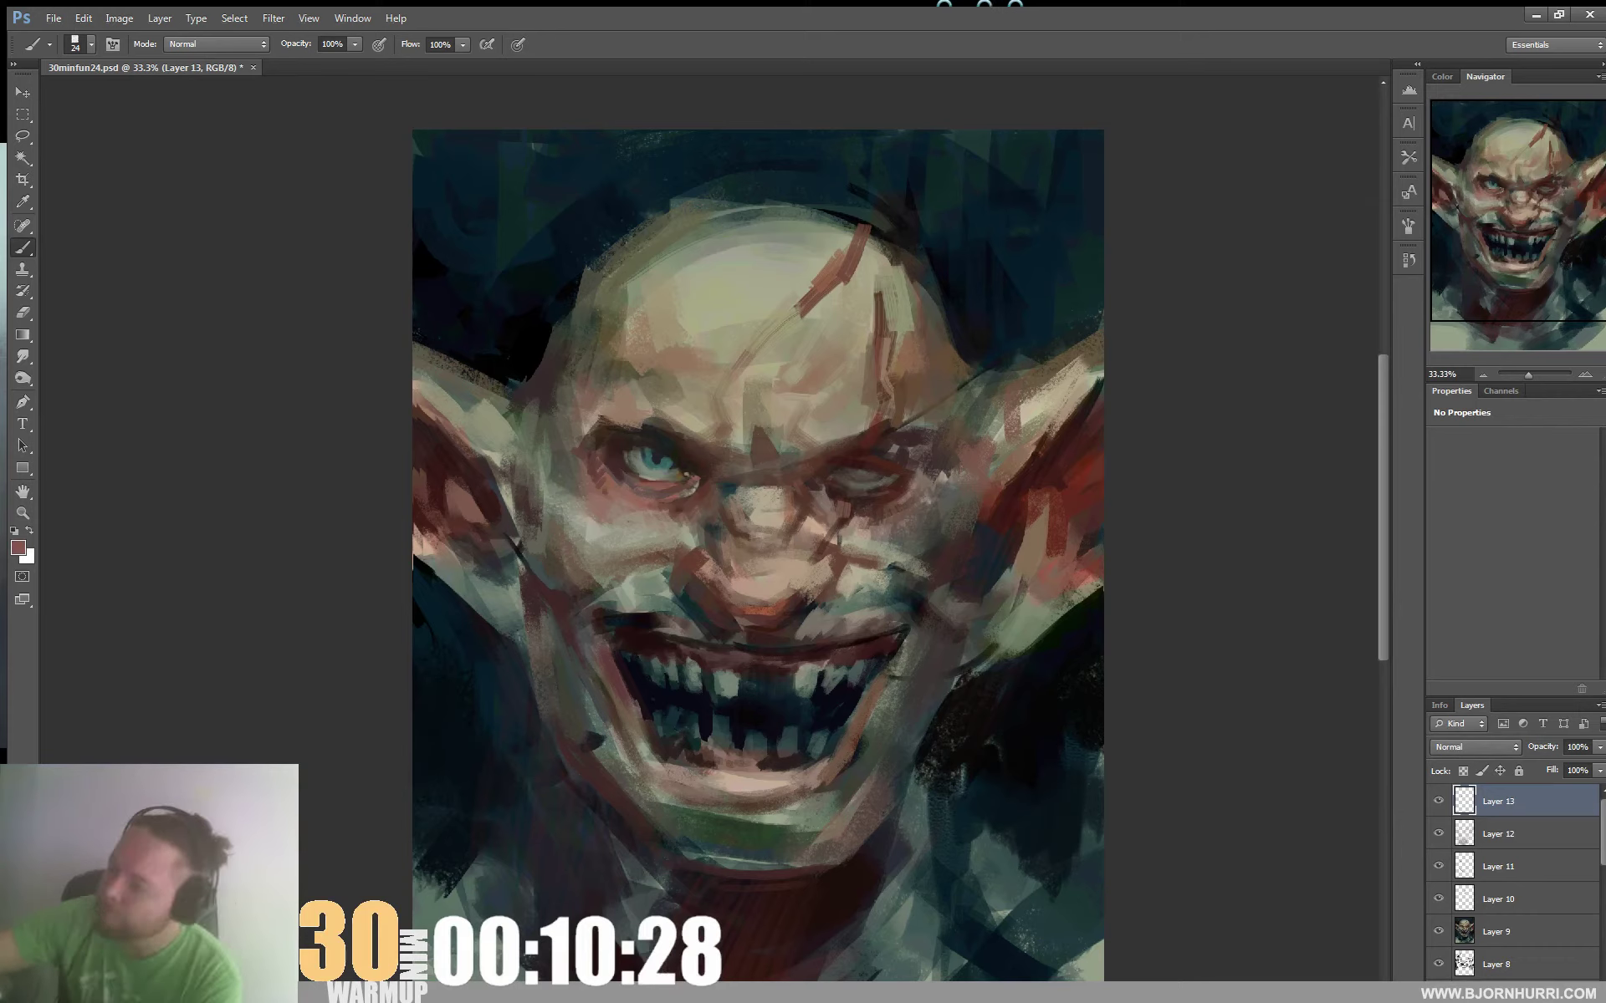
{"action": "left_click", "coordinate": [691, 460], "text": "alt"}
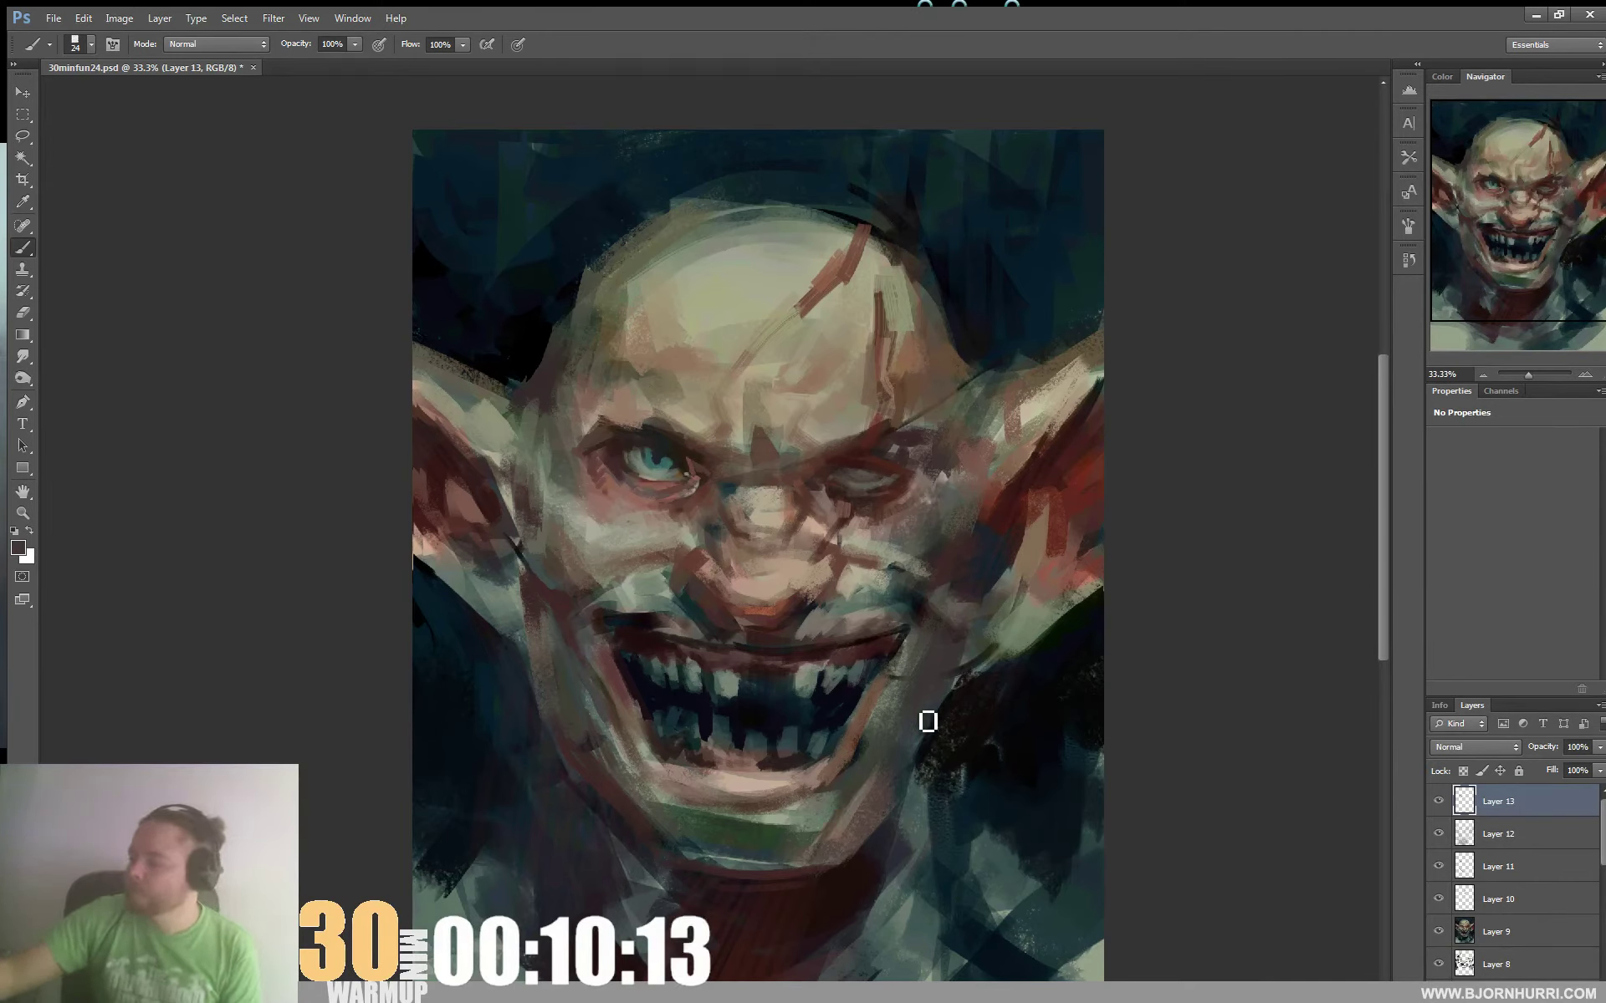
Paint sampled near-black tones into the mouth to shape the gap between the upper front teeth
{"action": "left_click", "coordinate": [813, 701], "text": "alt"}
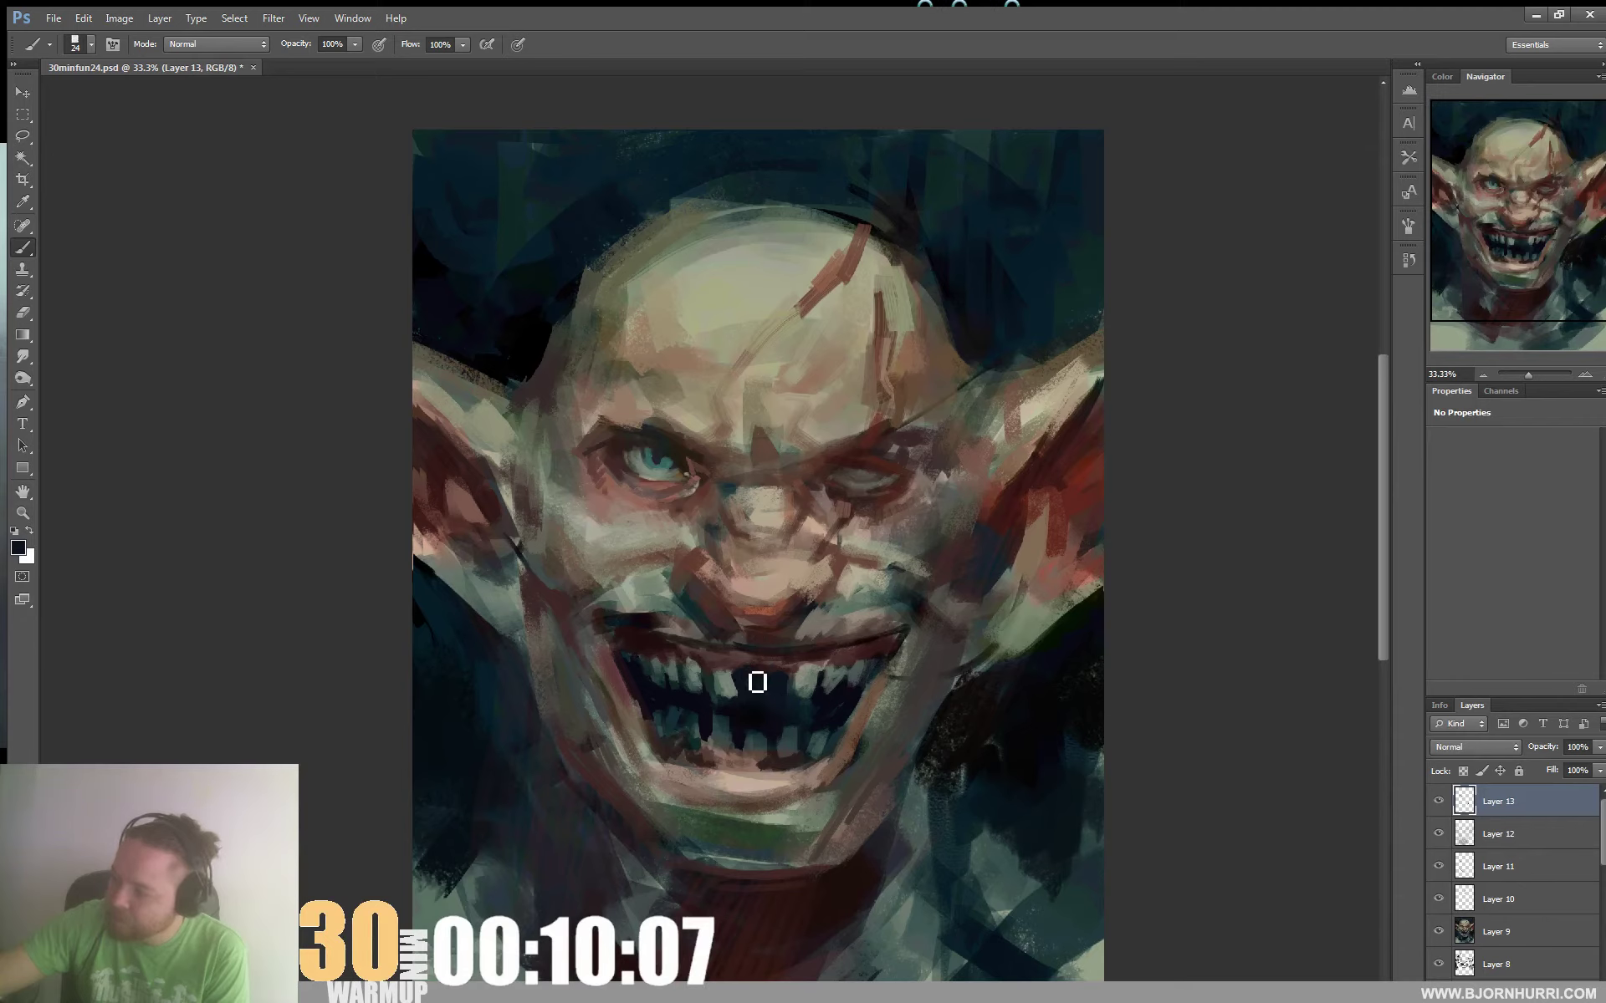
{"action": "left_click", "coordinate": [810, 690], "text": "alt"}
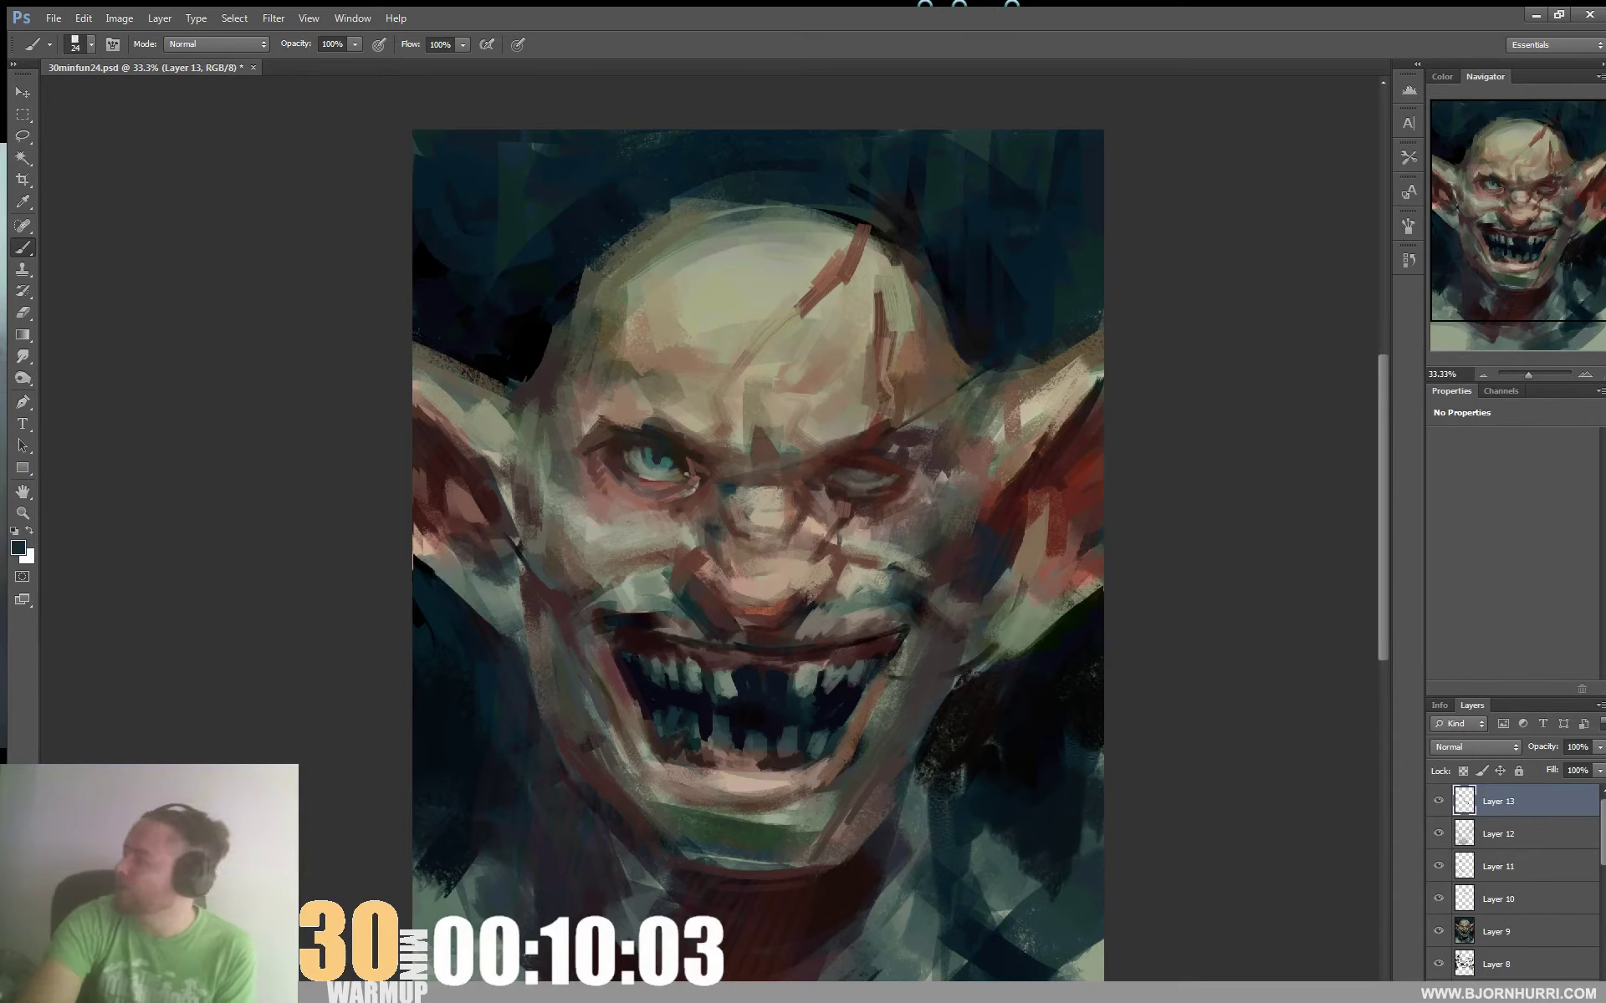
Add a new layer above the others and set its blend mode to Overlay
{"action": "key", "text": "ctrl+shift+alt+n"}
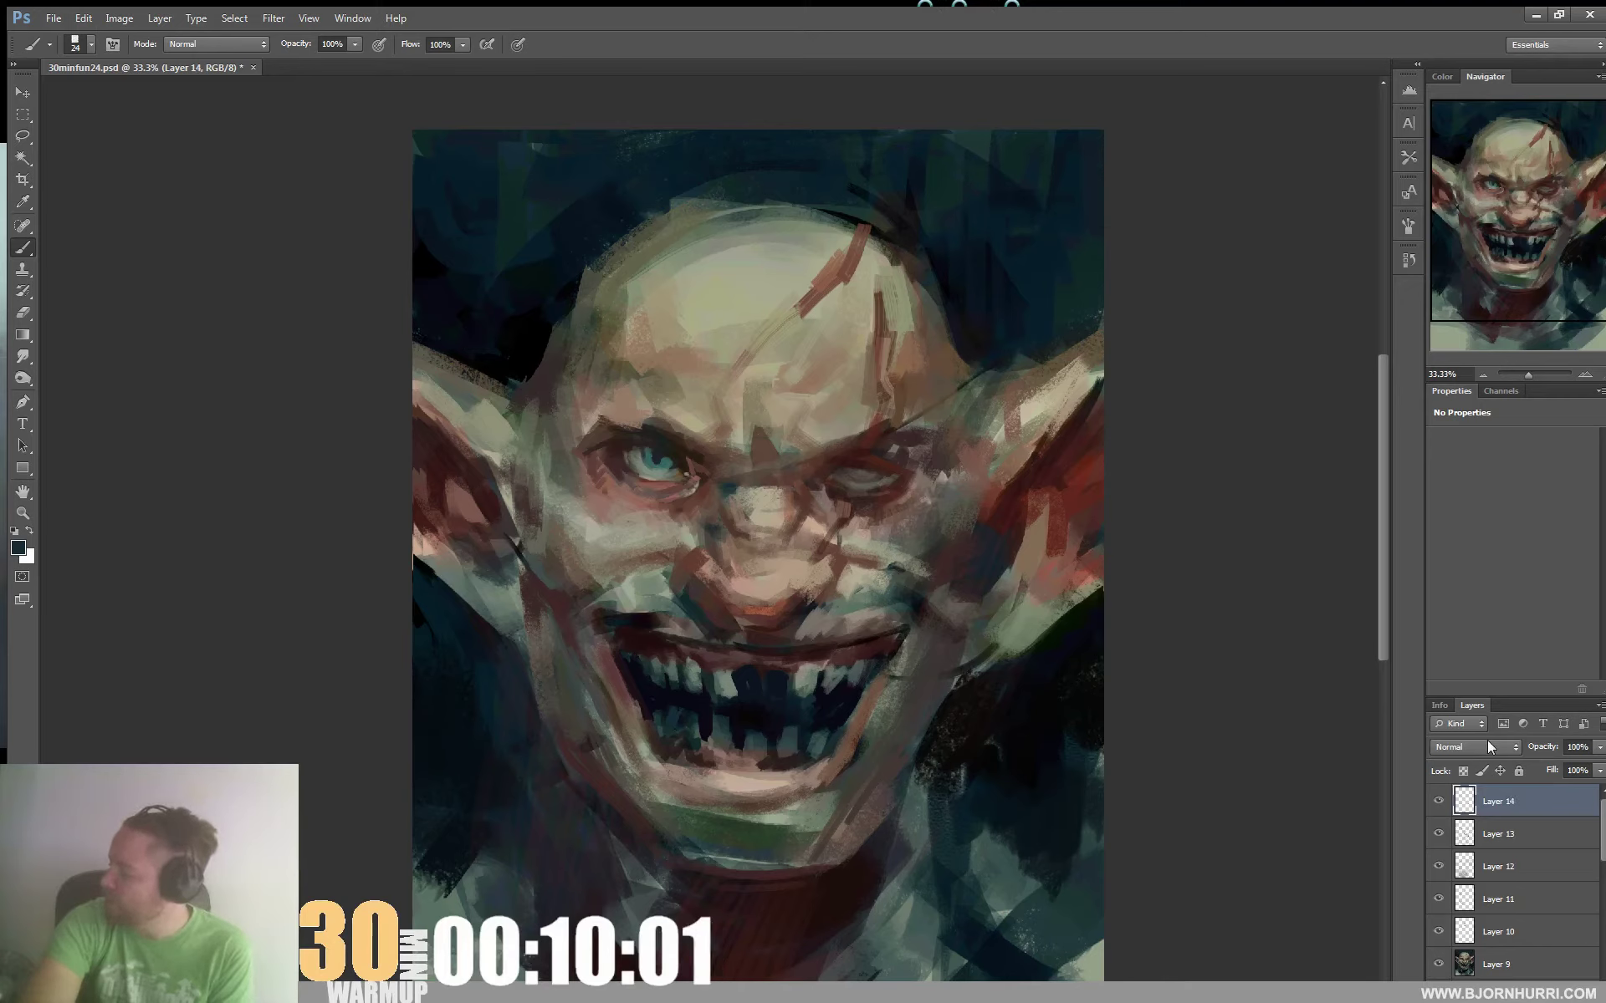
{"action": "left_click", "coordinate": [1487, 747]}
{"action": "left_click", "coordinate": [1463, 527]}
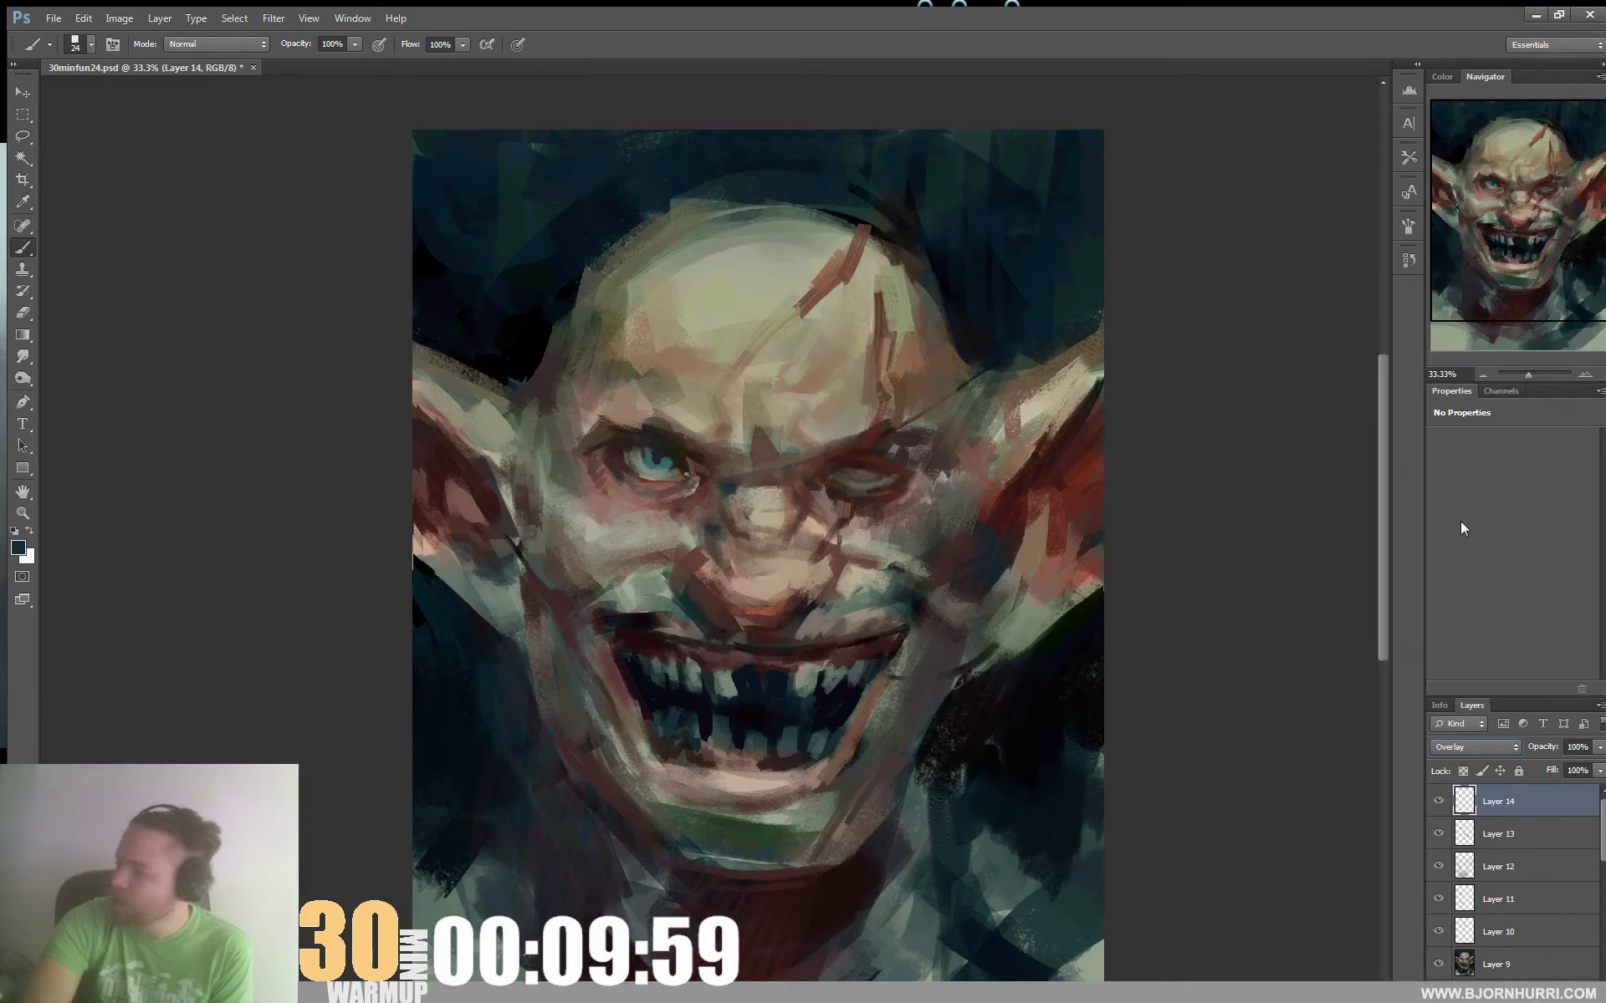
Tint the teeth yellow with an orange-brown foreground colour, using the 73 px textured brush preset enlarged to 127 px
{"action": "left_click", "coordinate": [18, 548]}
{"action": "left_click", "coordinate": [643, 874]}
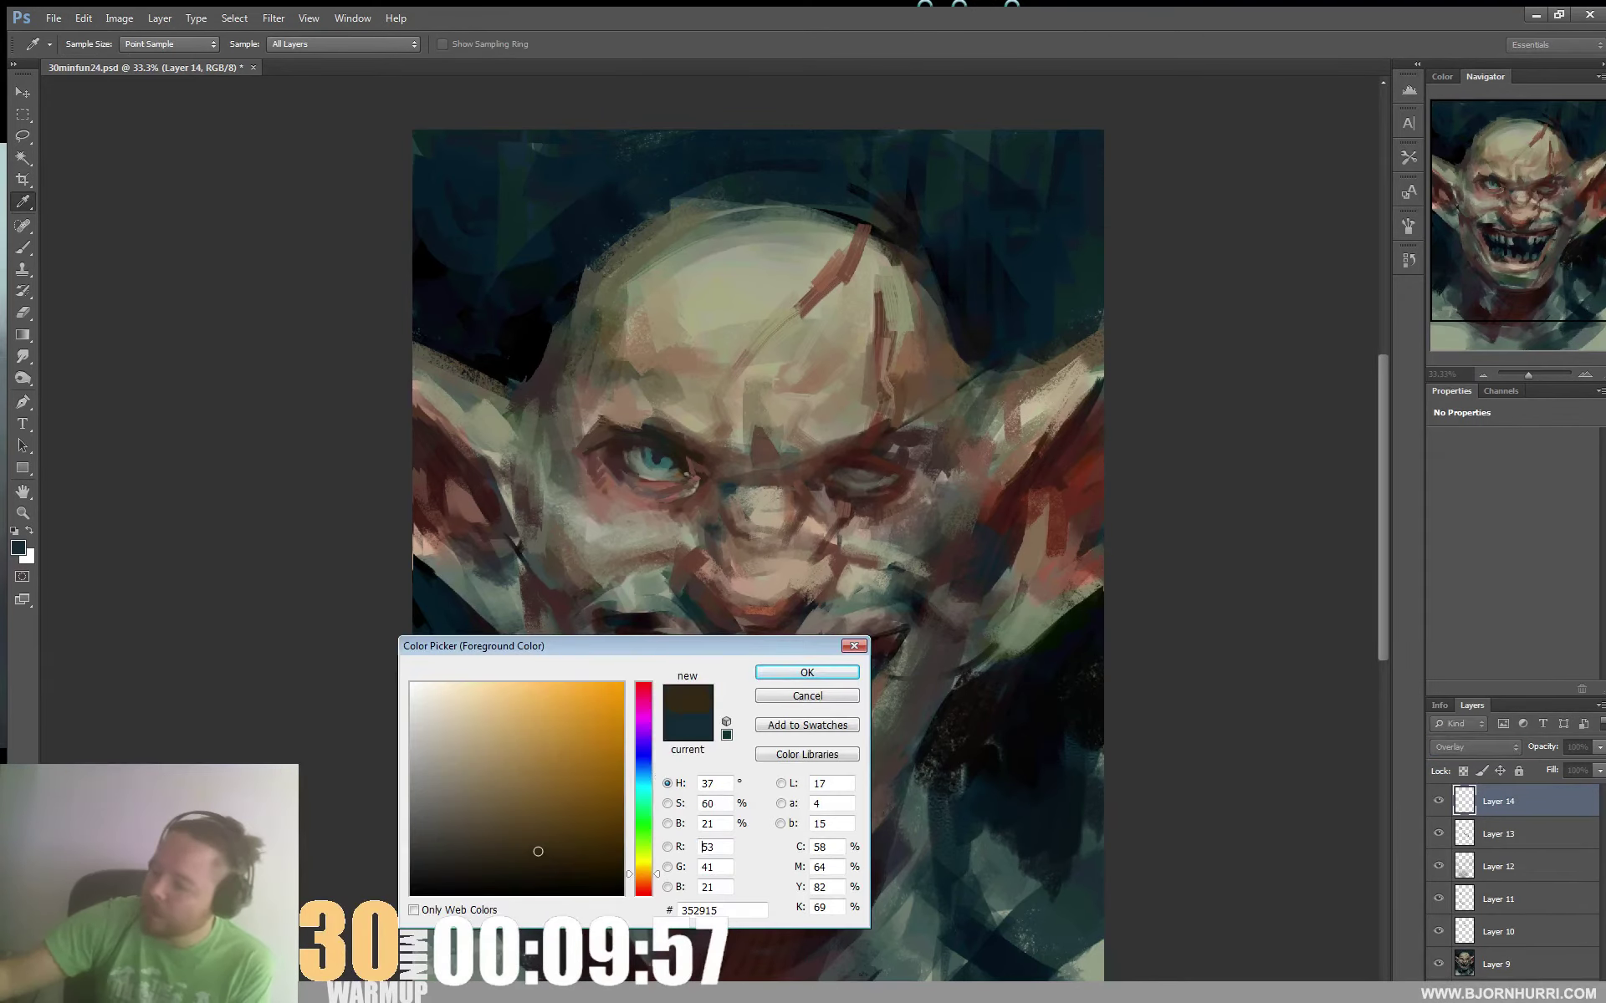
{"action": "left_click_drag", "start_coordinate": [576, 785], "coordinate": [588, 771]}
{"action": "left_click", "coordinate": [804, 672]}
{"action": "right_click", "coordinate": [805, 654]}
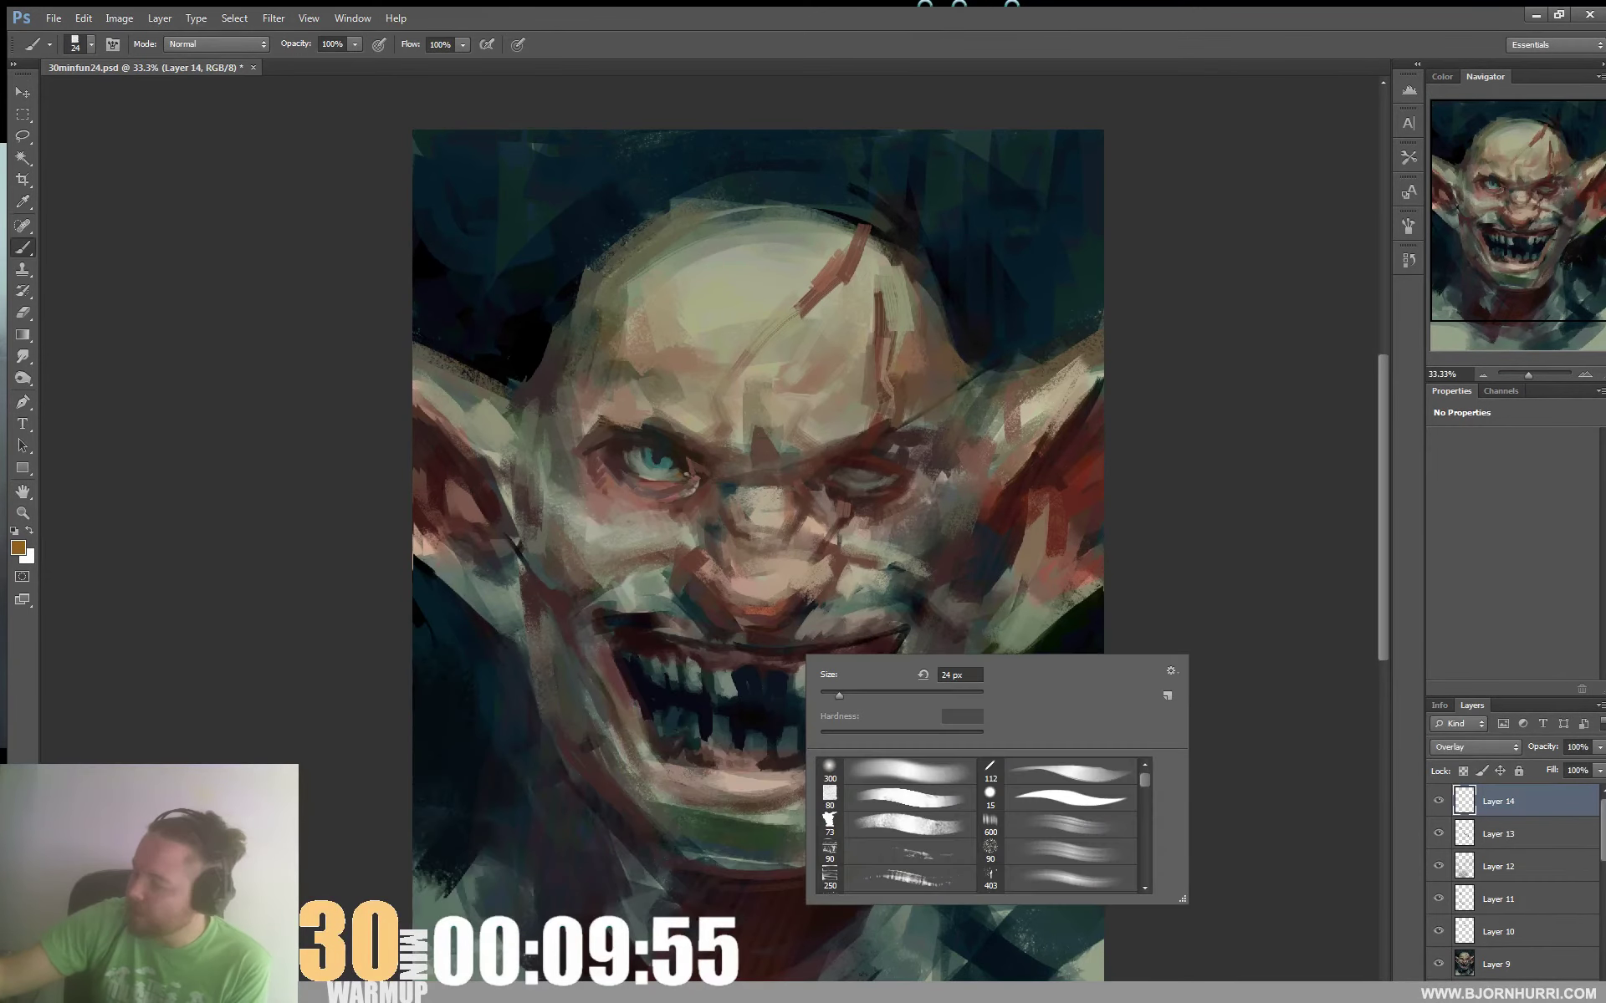
{"action": "left_click", "coordinate": [895, 825]}
{"action": "left_click_drag", "start_coordinate": [874, 695], "coordinate": [913, 695]}
{"action": "left_click_drag", "start_coordinate": [736, 691], "coordinate": [688, 667]}
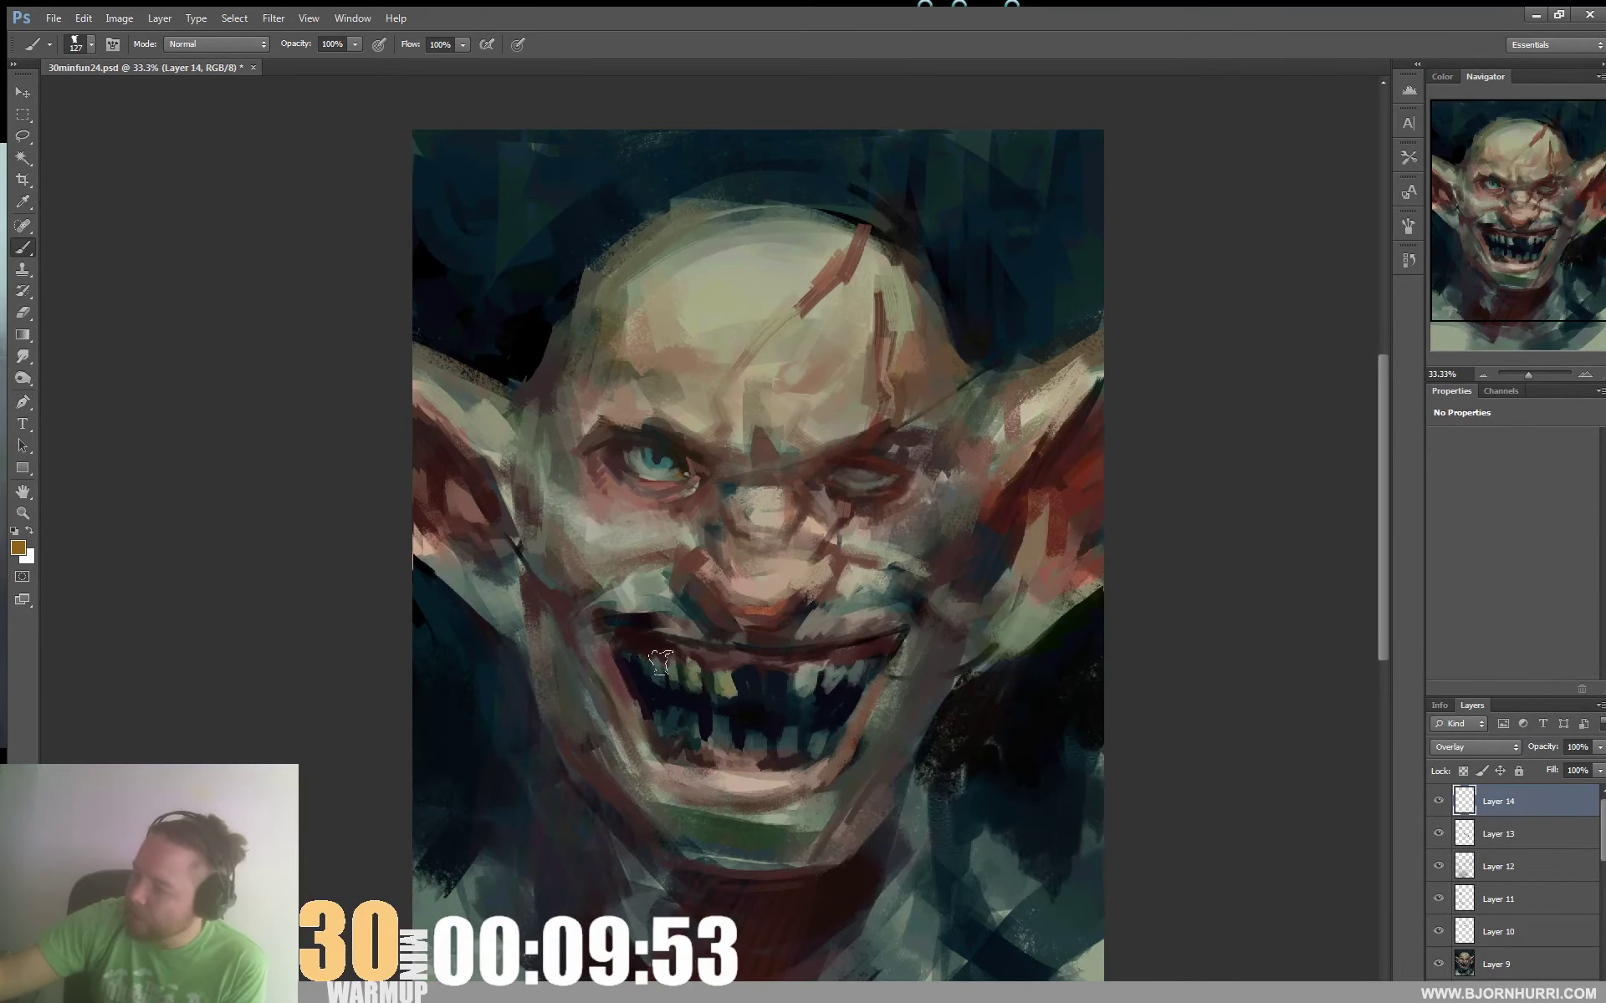
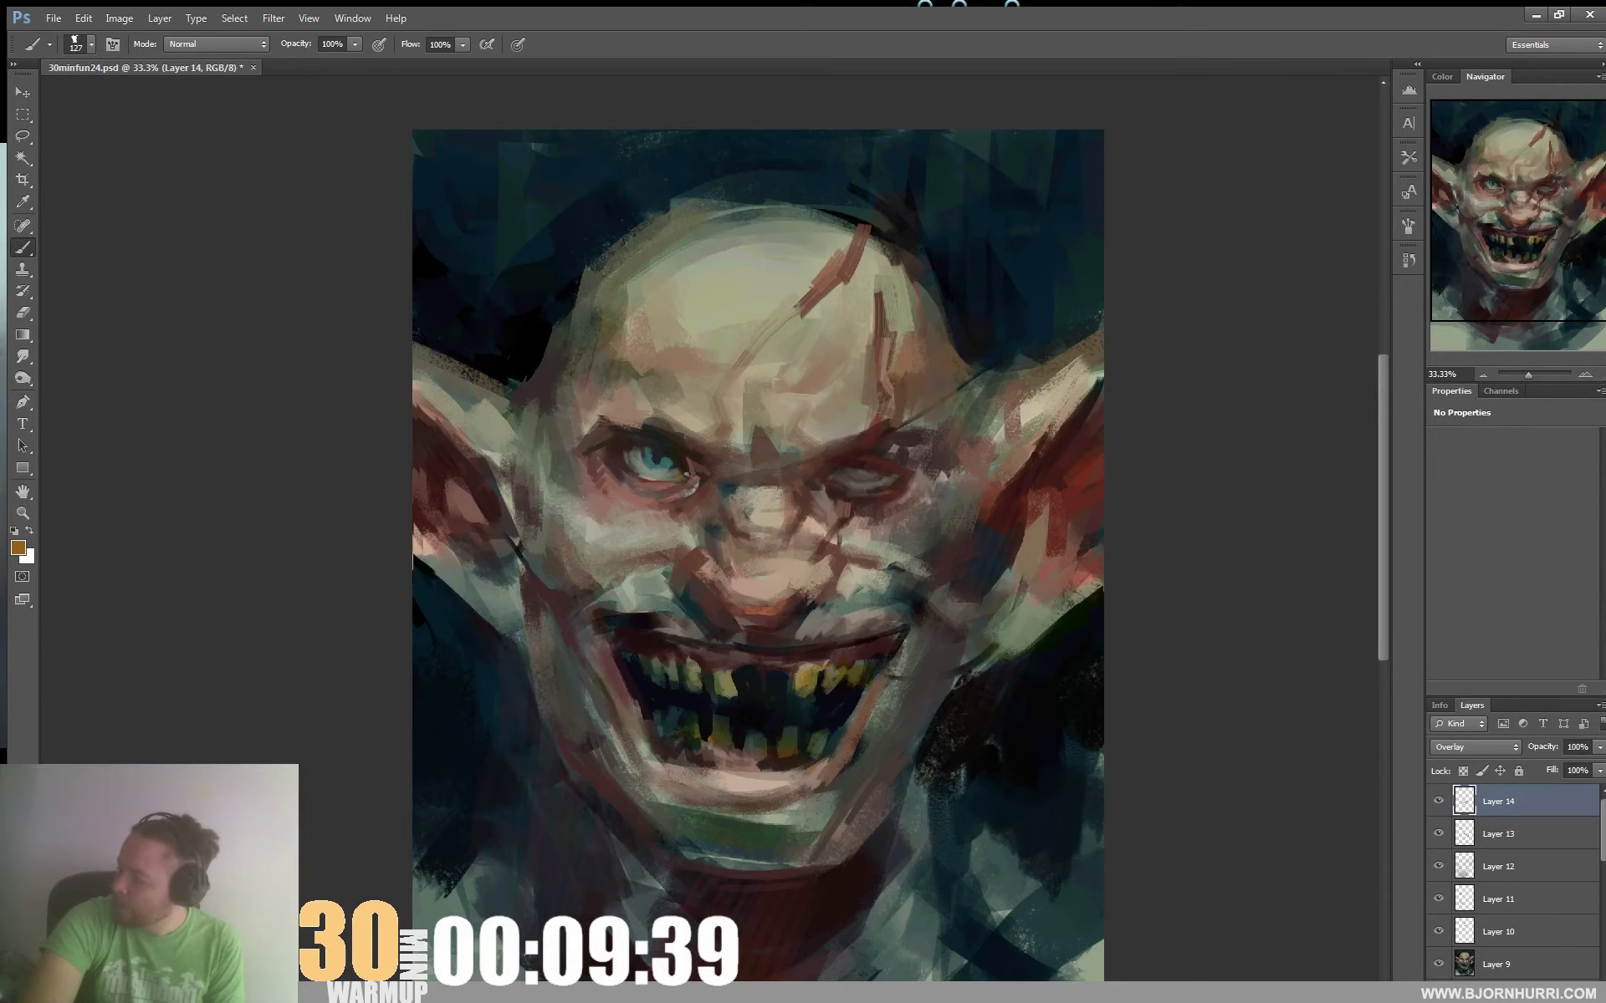
Add a new Normal layer above the Overlay layer
{"action": "left_click", "coordinate": [1516, 990]}
{"action": "left_click", "coordinate": [1252, 830]}
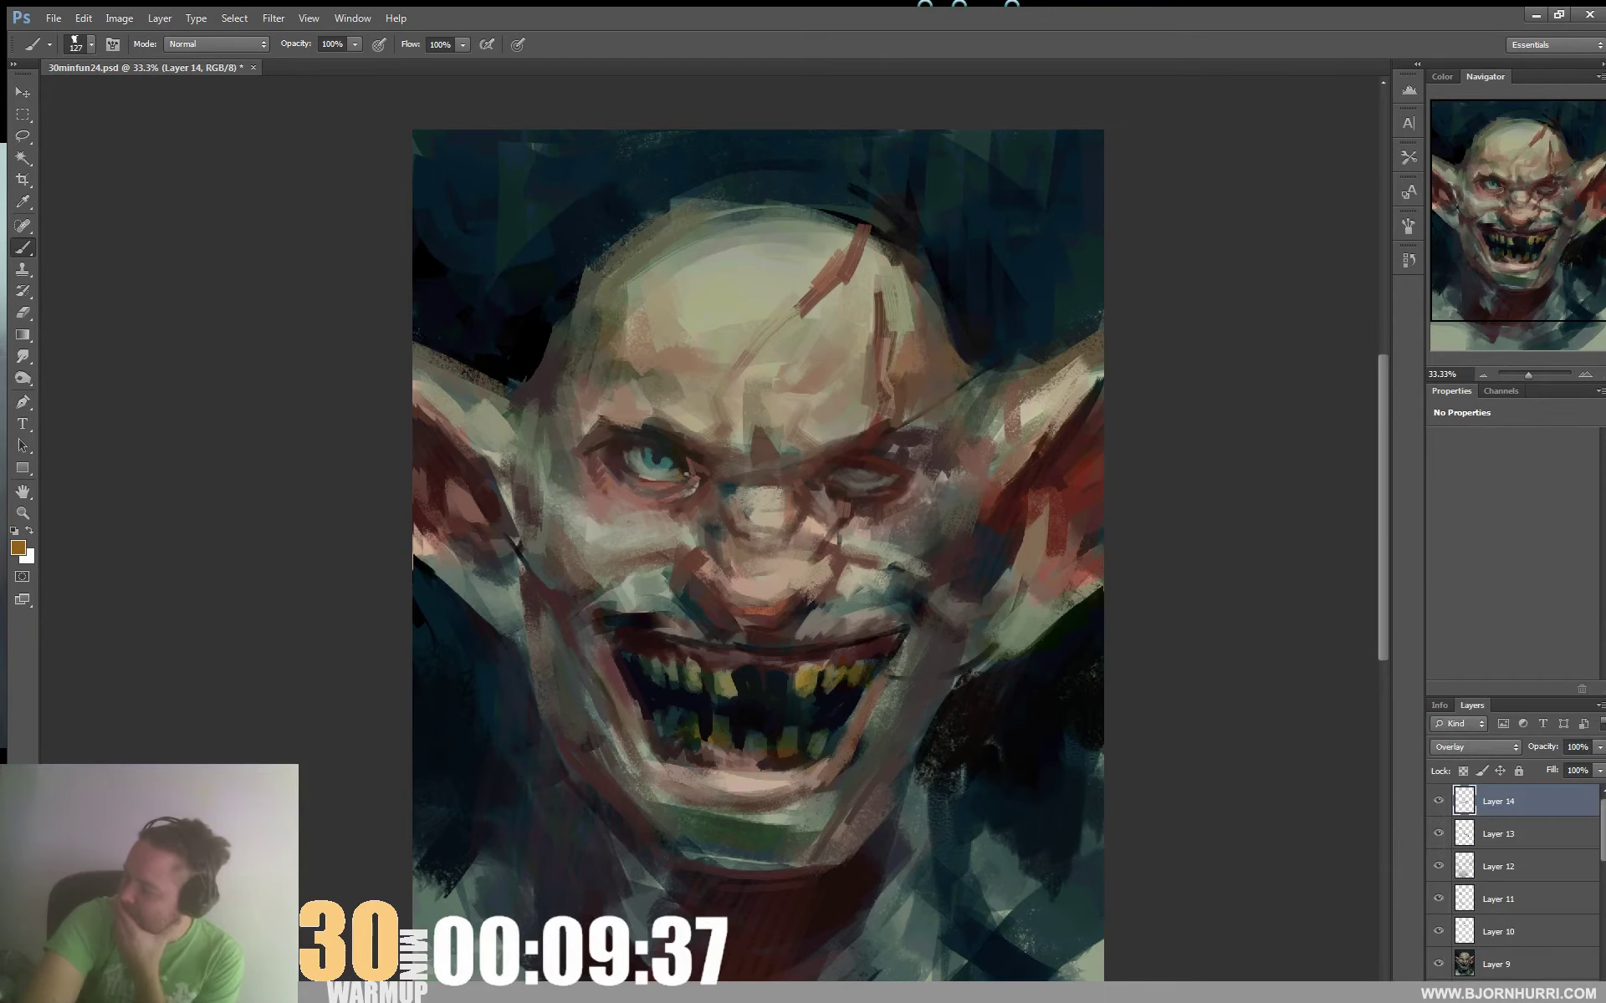
{"action": "key", "text": "ctrl+shift+alt+n"}
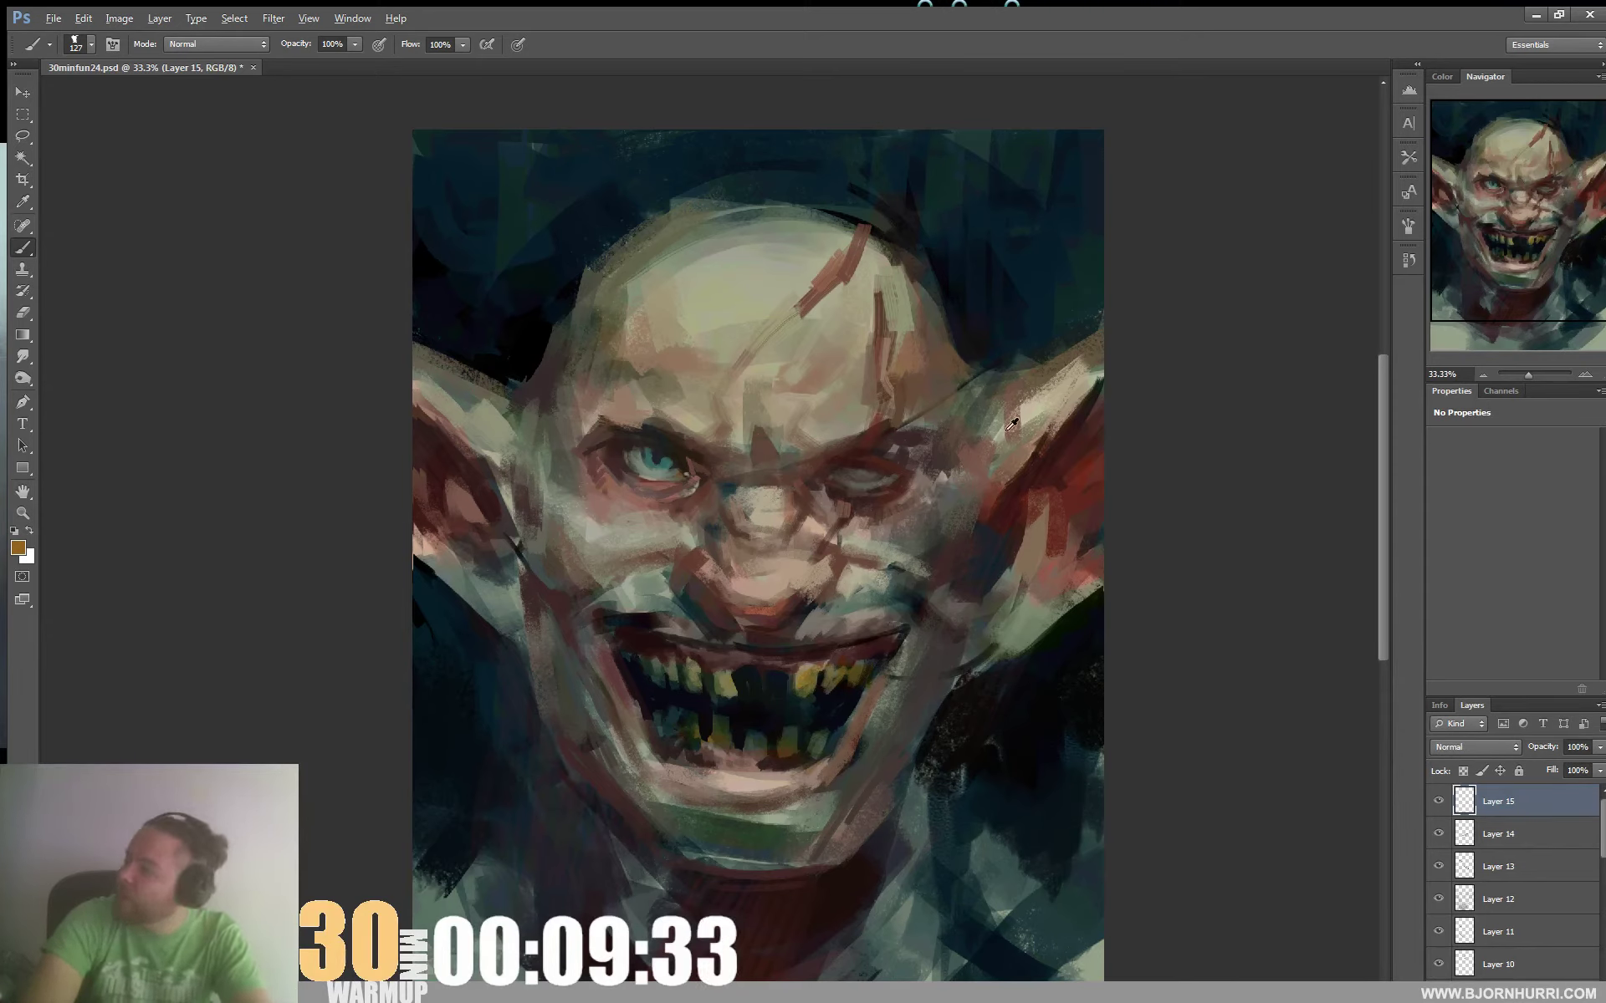
Fill Layer 15 with an olive-brown colour sampled from the goblin's ear
{"action": "left_click", "coordinate": [1057, 371], "text": "alt"}
{"action": "key", "text": "x"}
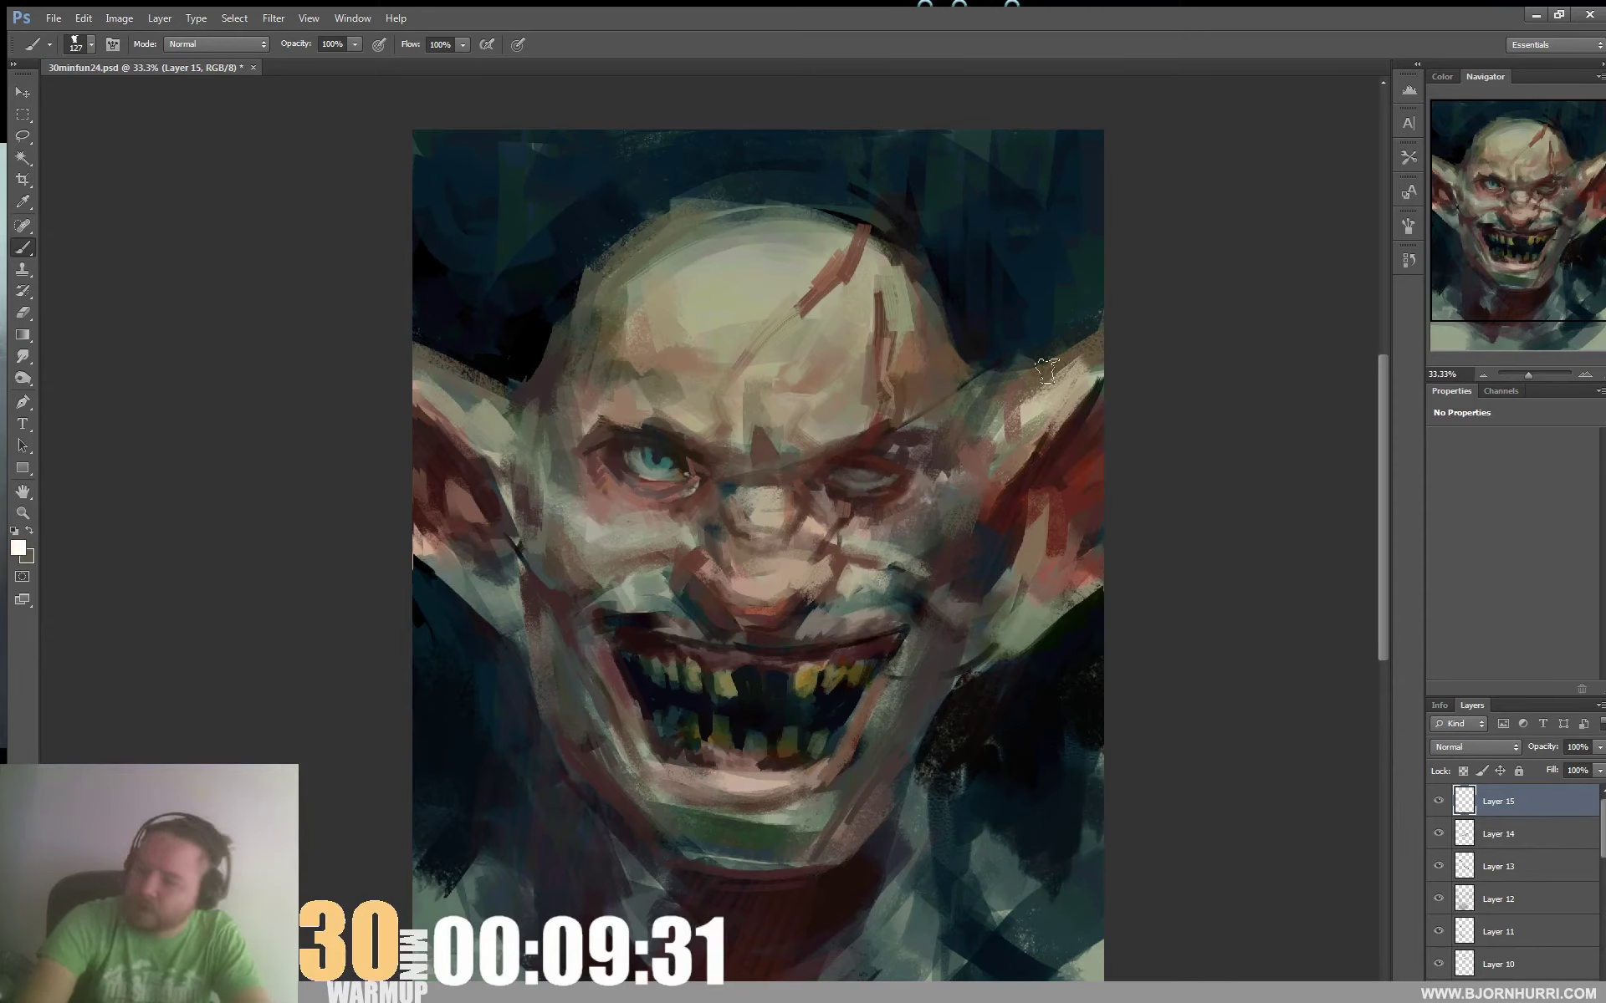
{"action": "key", "text": "ctrl+BackSpace"}
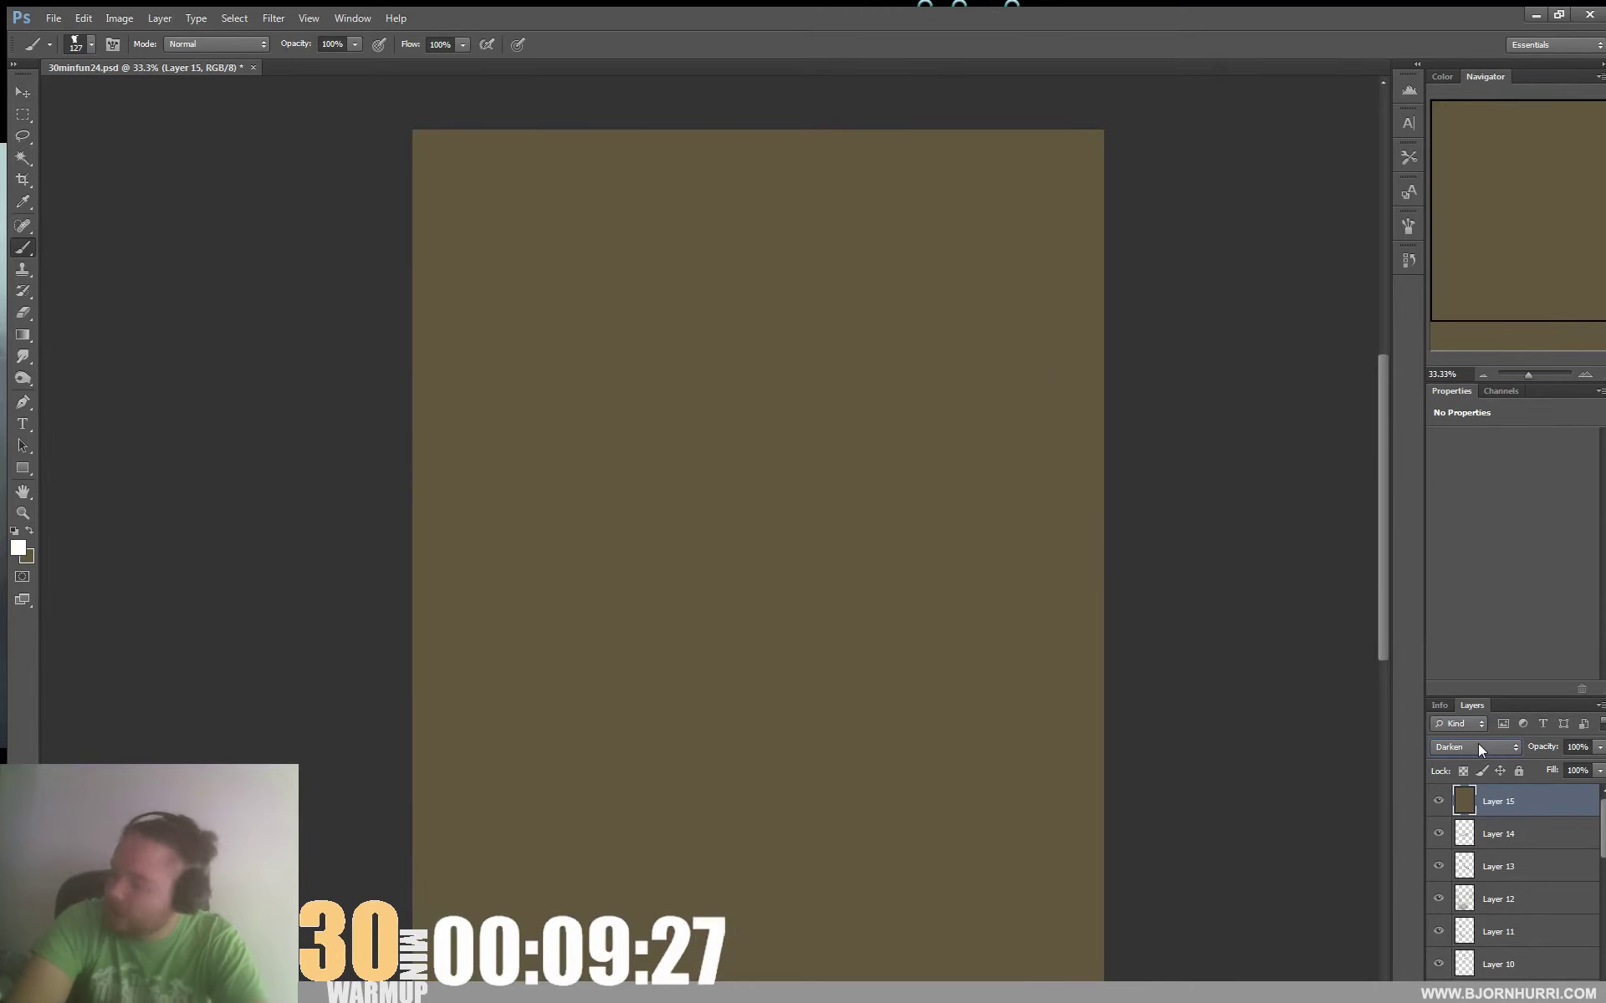
Try the olive-brown fill layer in Lighter Color blend mode at 47% opacity
{"action": "scroll", "coordinate": [1478, 745], "scroll_direction": "down", "scroll_amount": 5}
{"action": "scroll", "coordinate": [1477, 744], "scroll_direction": "down", "scroll_amount": 5}
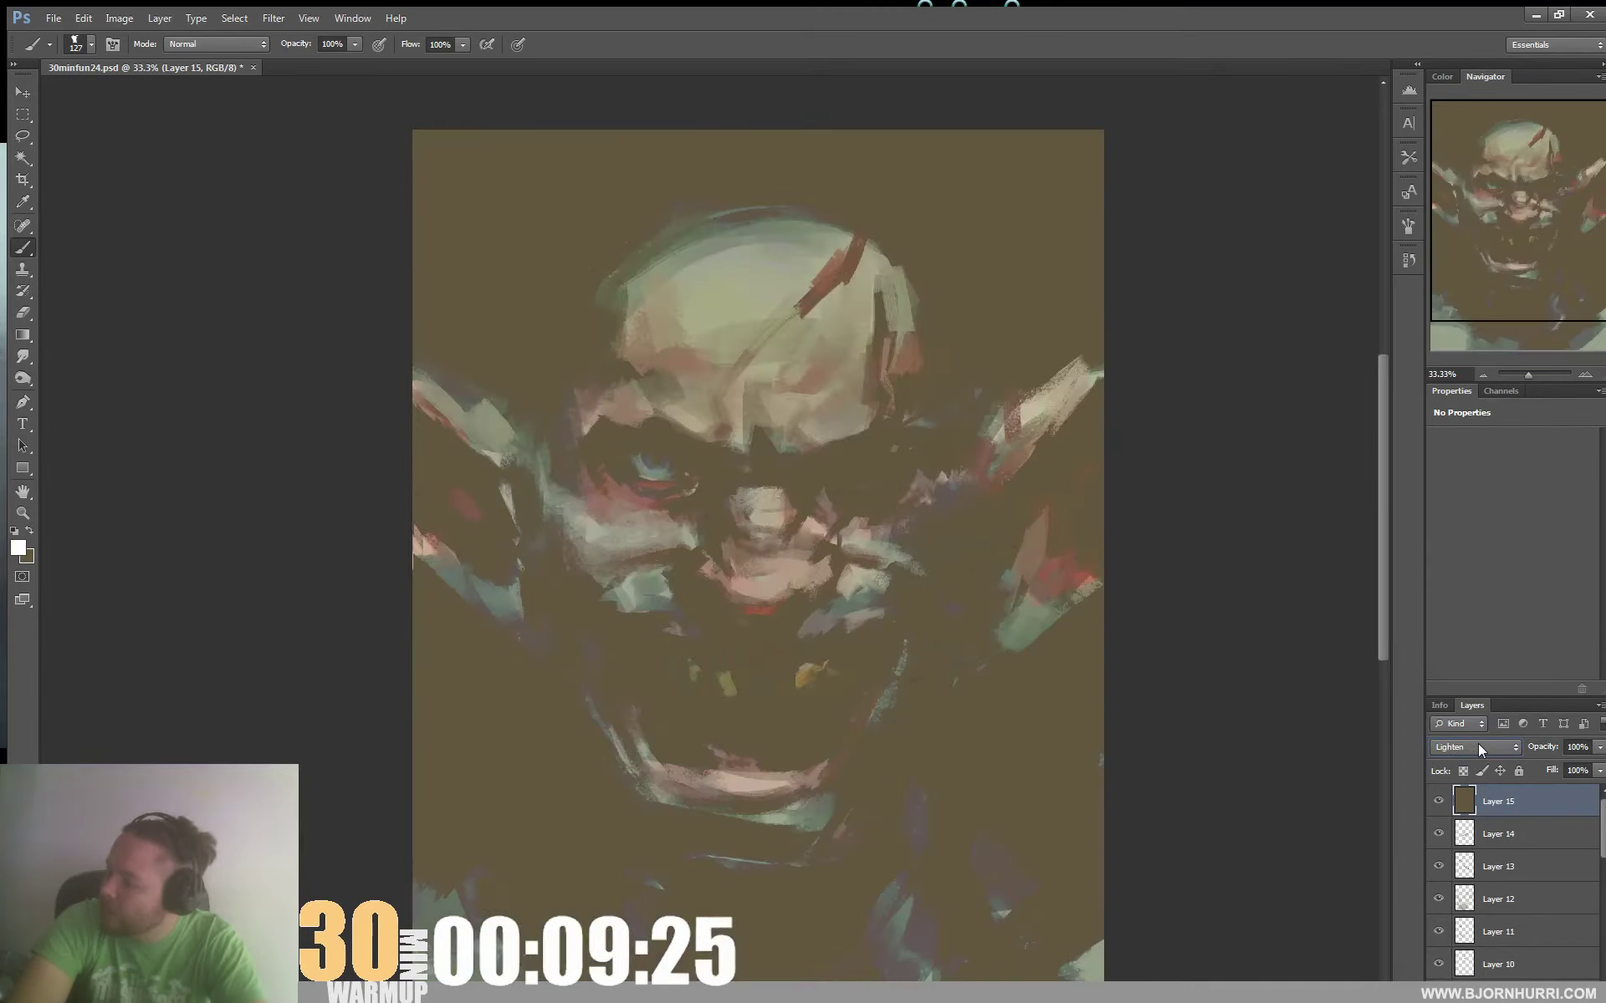
{"action": "scroll", "coordinate": [1478, 744], "scroll_direction": "down", "scroll_amount": 2}
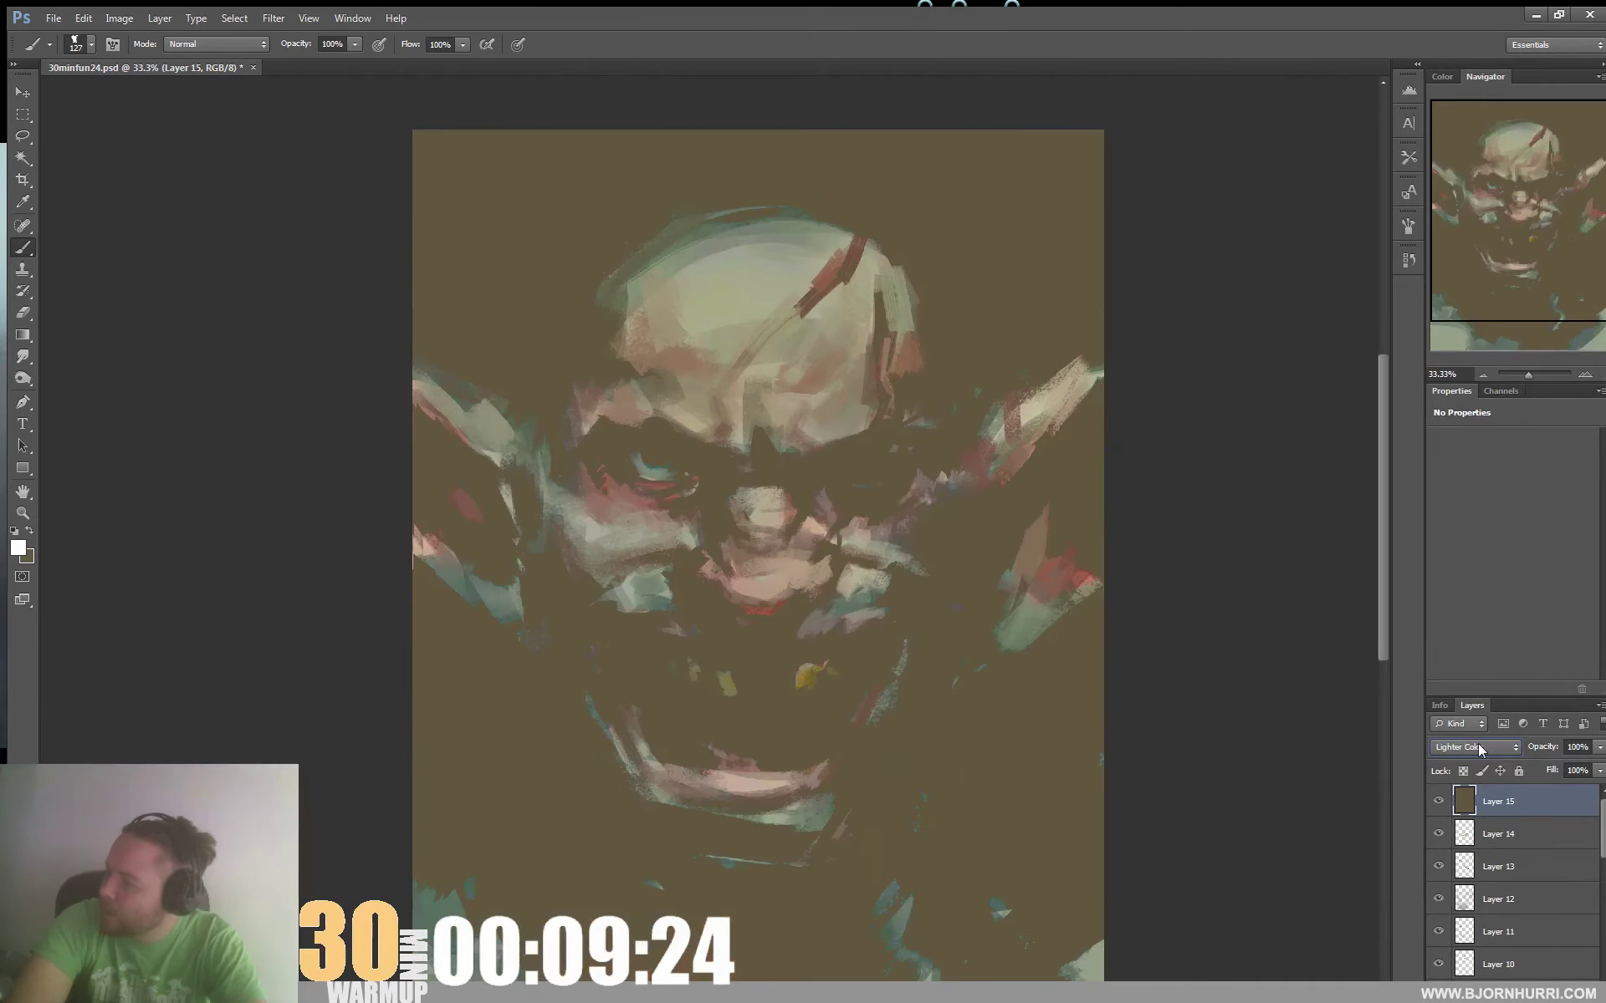
{"action": "scroll", "coordinate": [1478, 744], "scroll_direction": "up", "scroll_amount": 1}
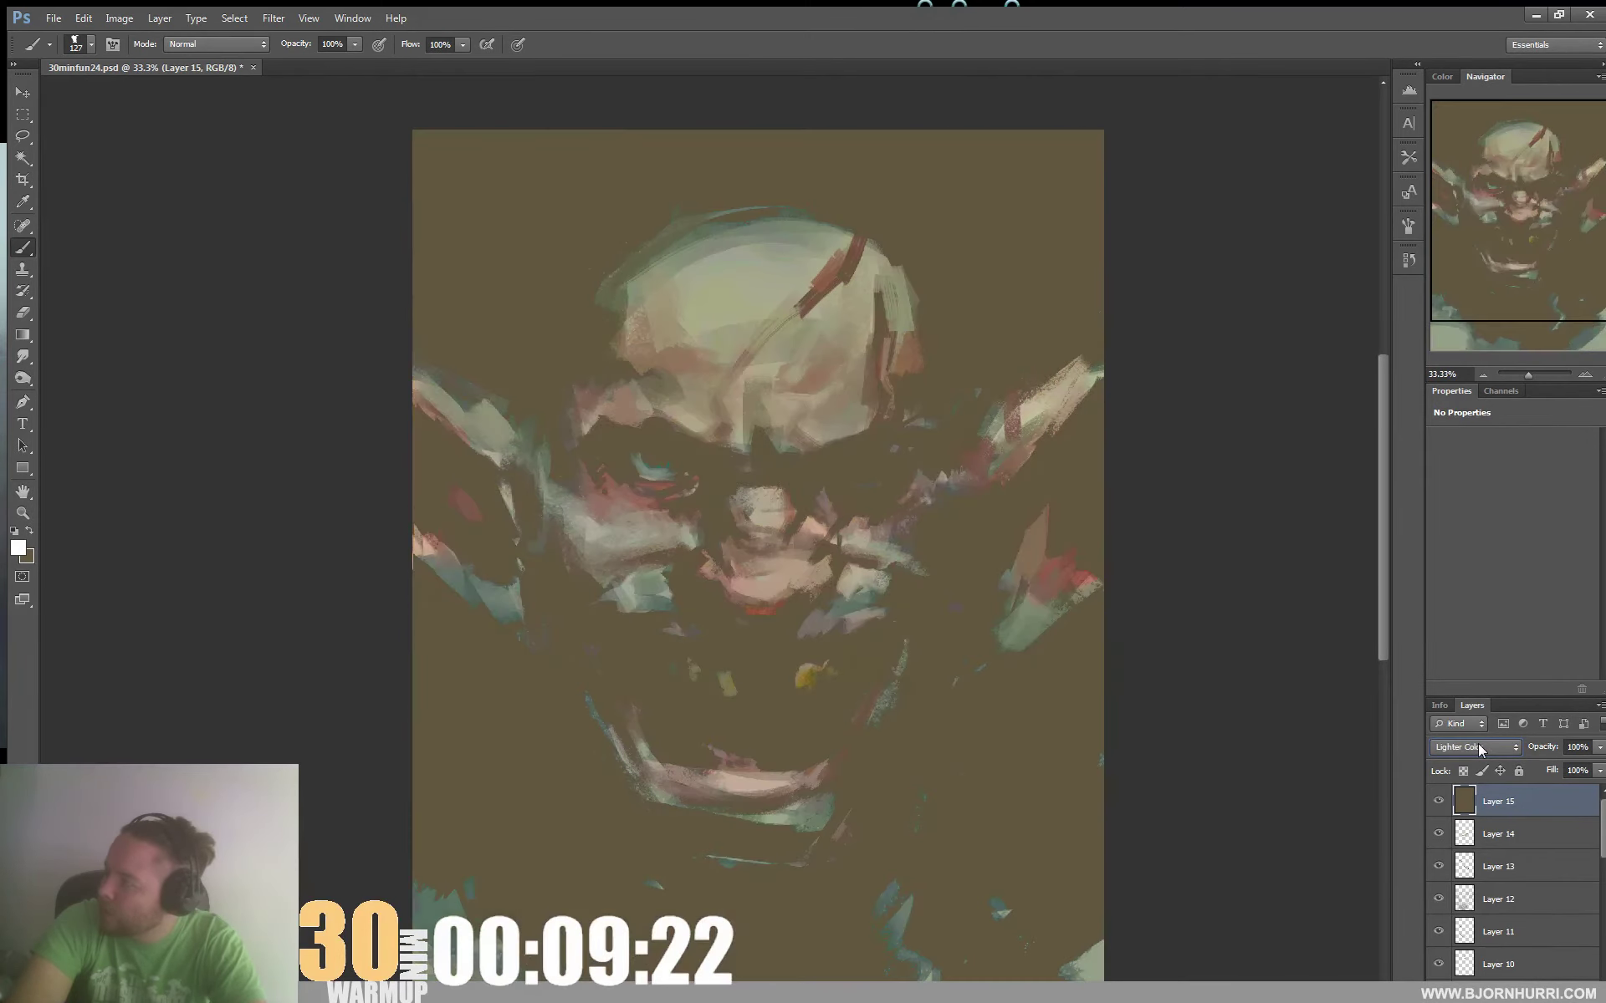
{"action": "left_click", "coordinate": [1598, 747]}
{"action": "left_click_drag", "start_coordinate": [1565, 766], "coordinate": [1562, 766]}
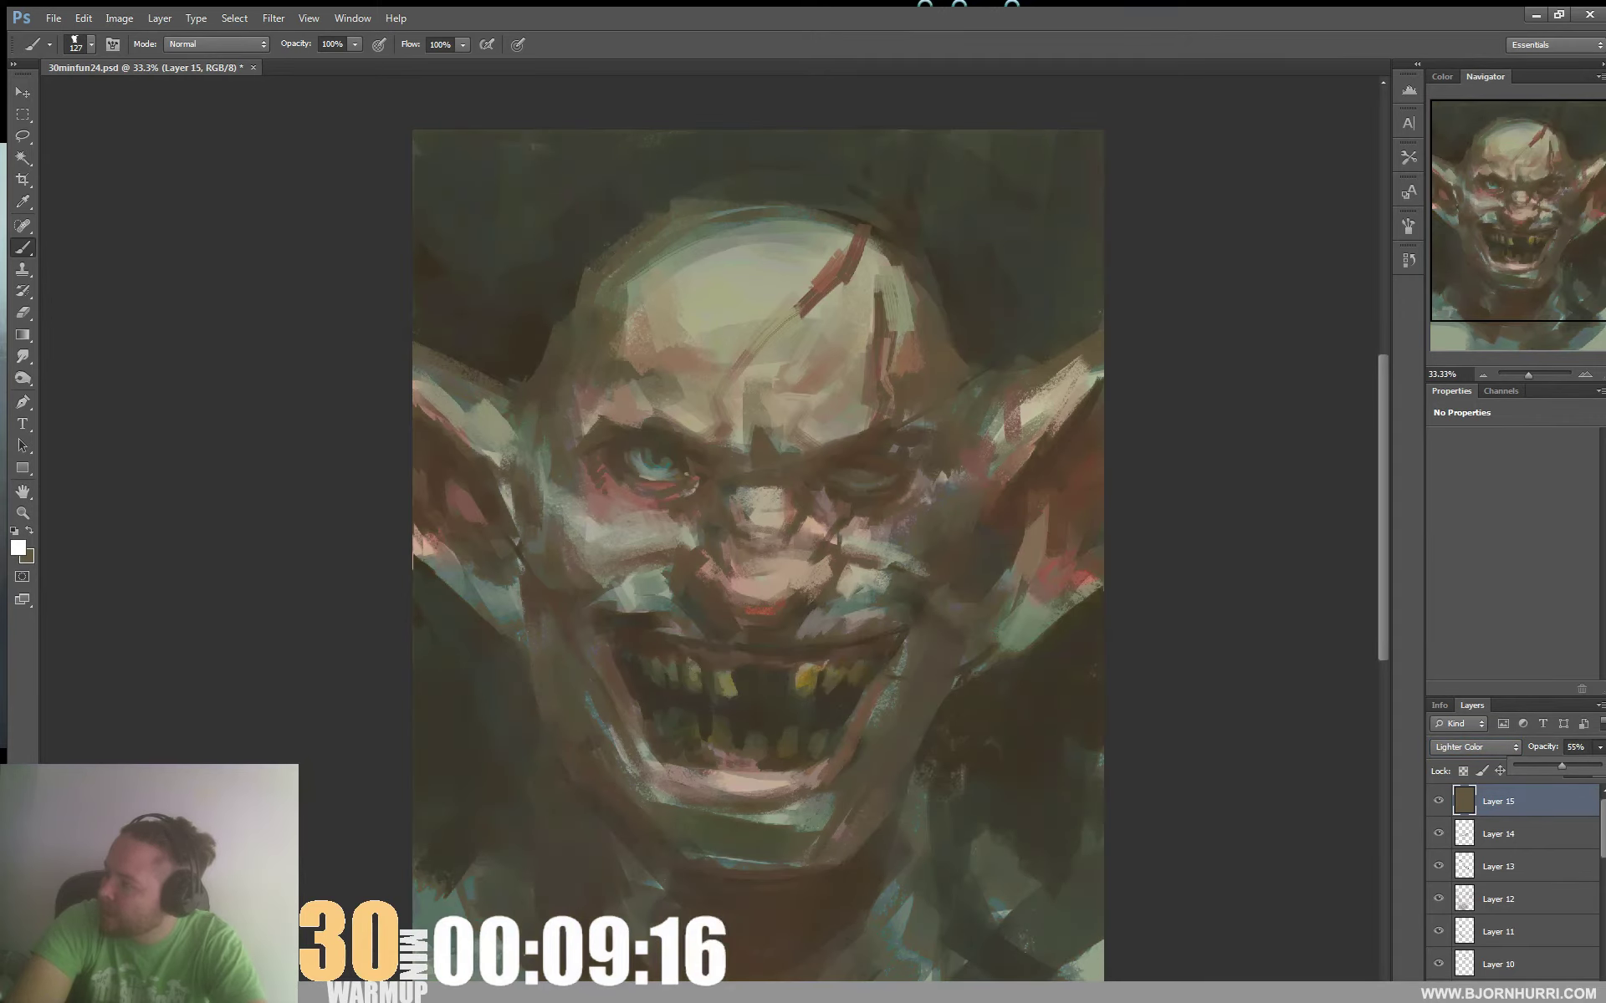
Try a Brightness/Contrast adjustment layer with contrast 46 over the painting, and hide it
{"action": "left_click", "coordinate": [1524, 993]}
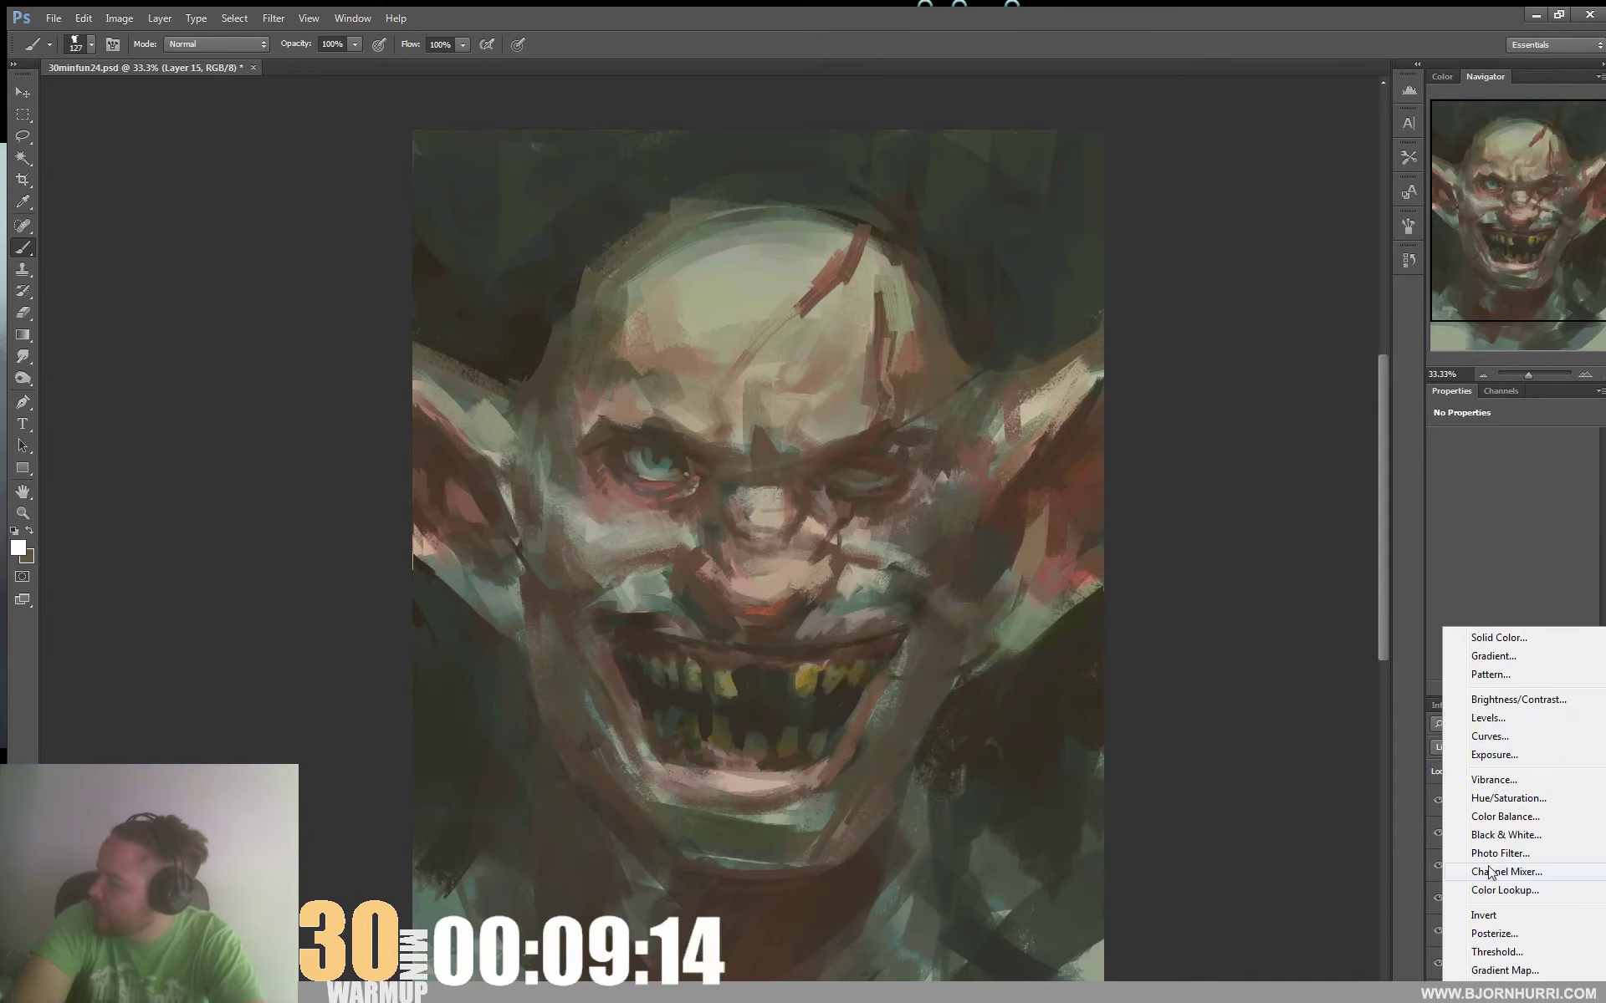
{"action": "left_click", "coordinate": [1497, 702]}
{"action": "left_click_drag", "start_coordinate": [1537, 522], "coordinate": [1547, 515]}
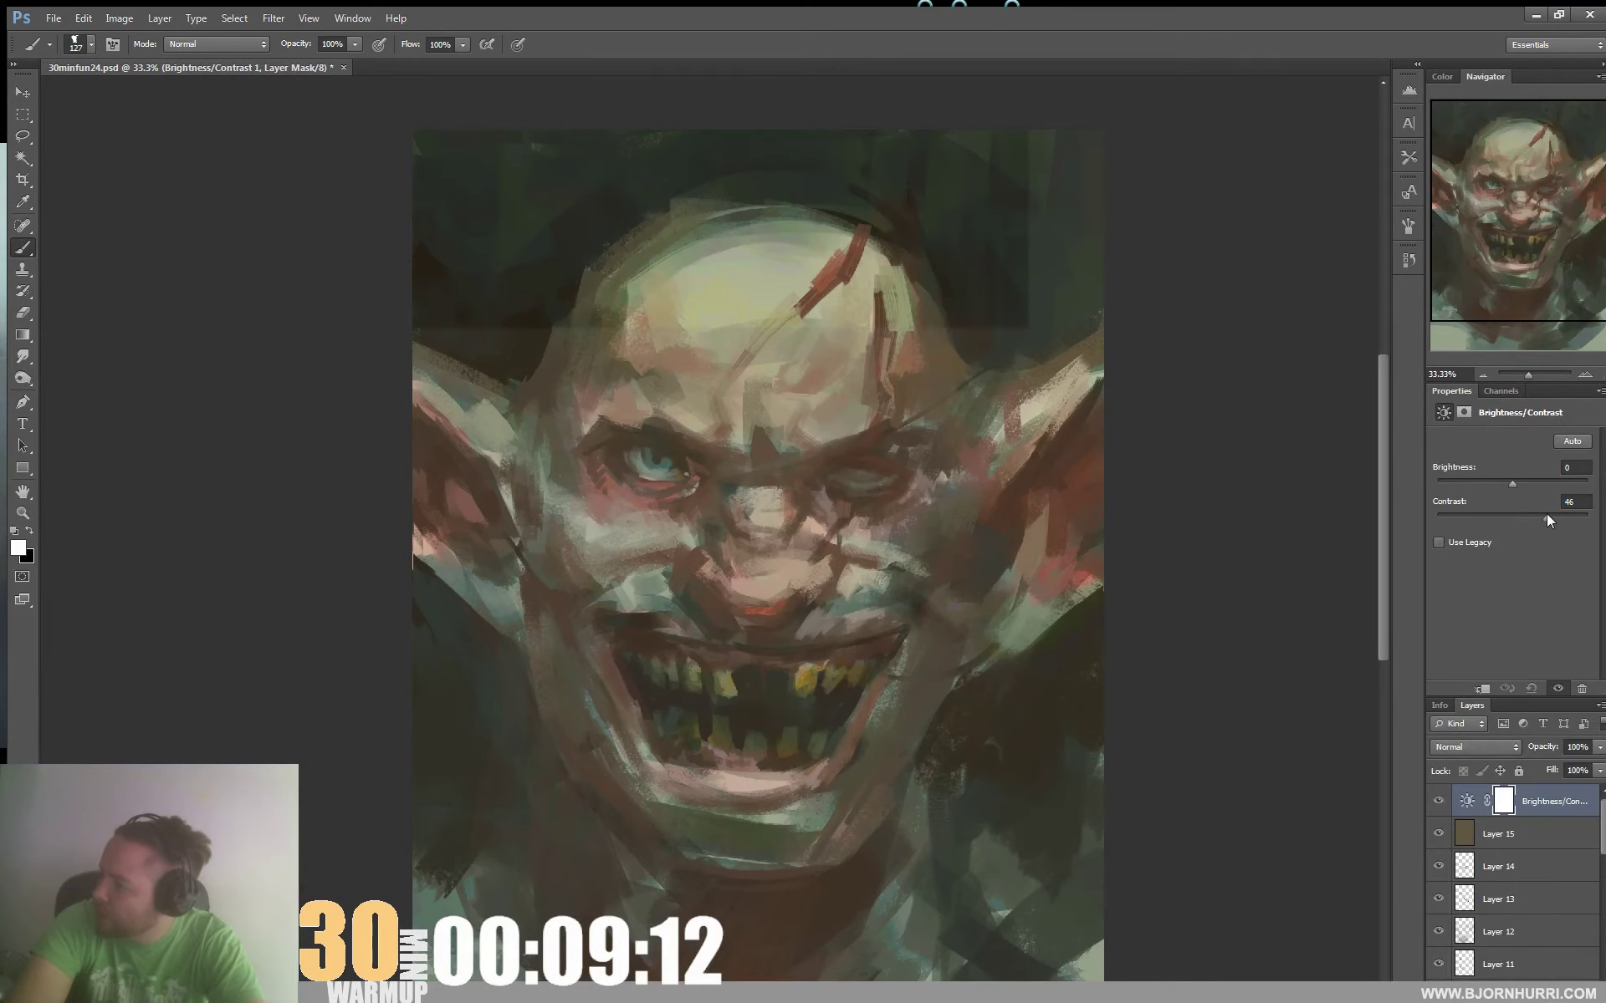
{"action": "left_click", "coordinate": [1439, 801]}
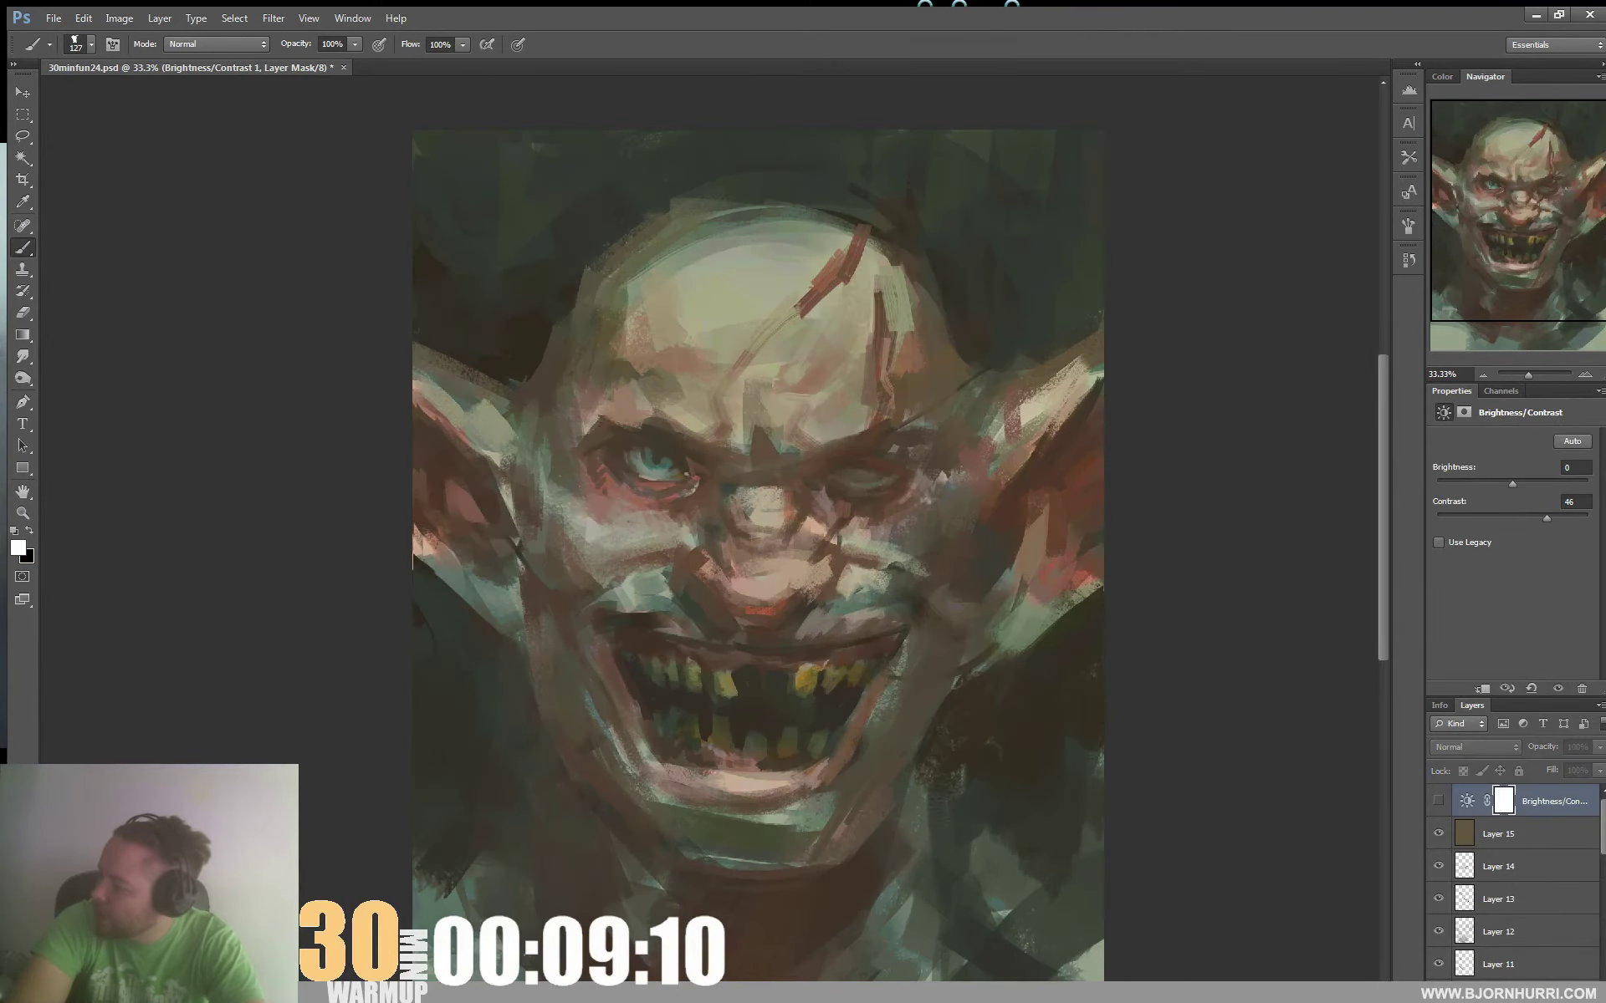
Try a Levels adjustment layer with the midtones at 0.66, and hide it
{"action": "left_click", "coordinate": [1523, 993]}
{"action": "left_click", "coordinate": [1497, 719]}
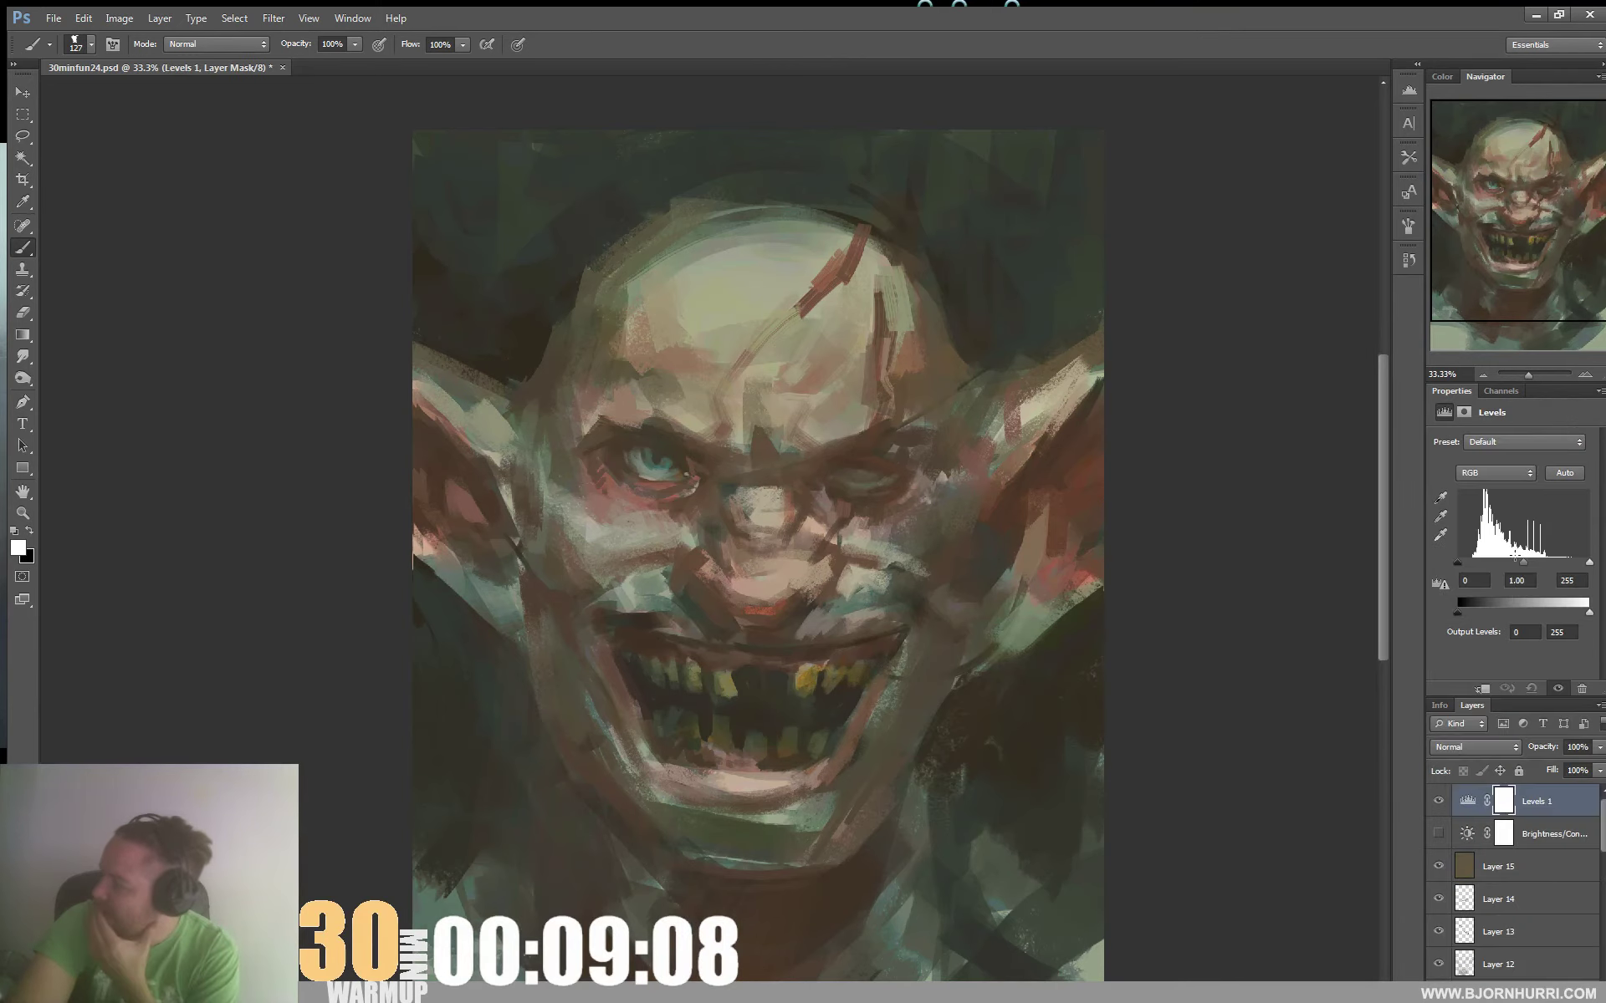
{"action": "left_click_drag", "start_coordinate": [1524, 564], "coordinate": [1540, 562]}
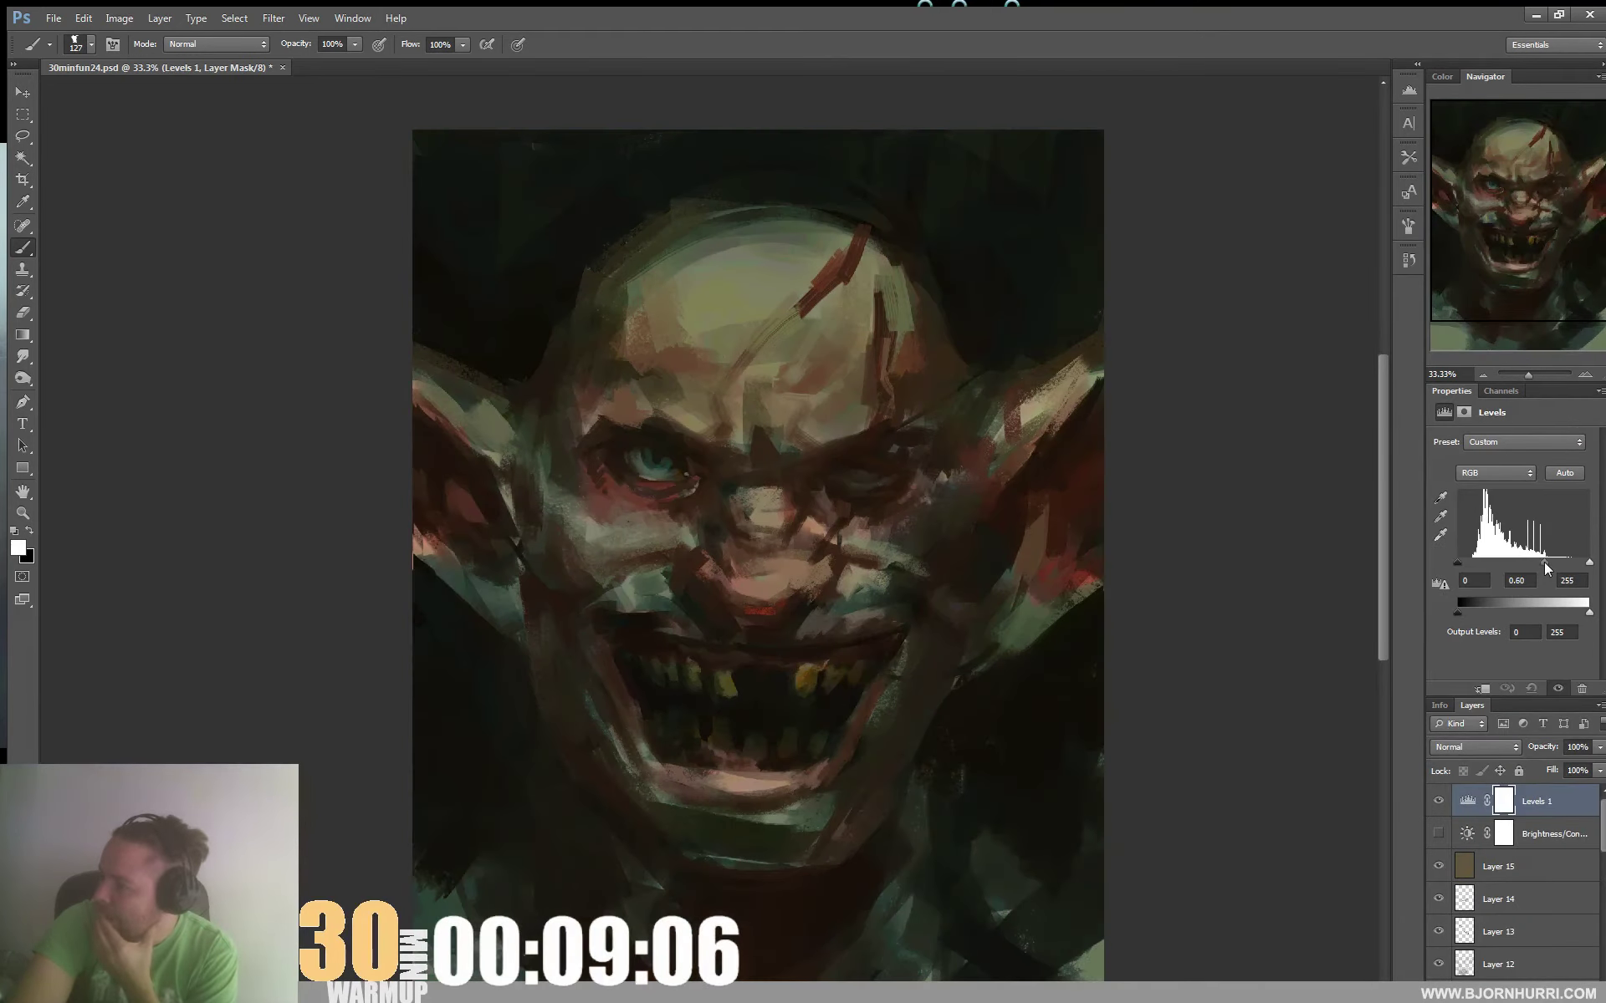
{"action": "left_click", "coordinate": [1438, 801]}
Restore the olive-brown fill layer to 100% opacity, set it to Soft Light, and compare the portrait with and without it
{"action": "left_click", "coordinate": [1440, 865]}
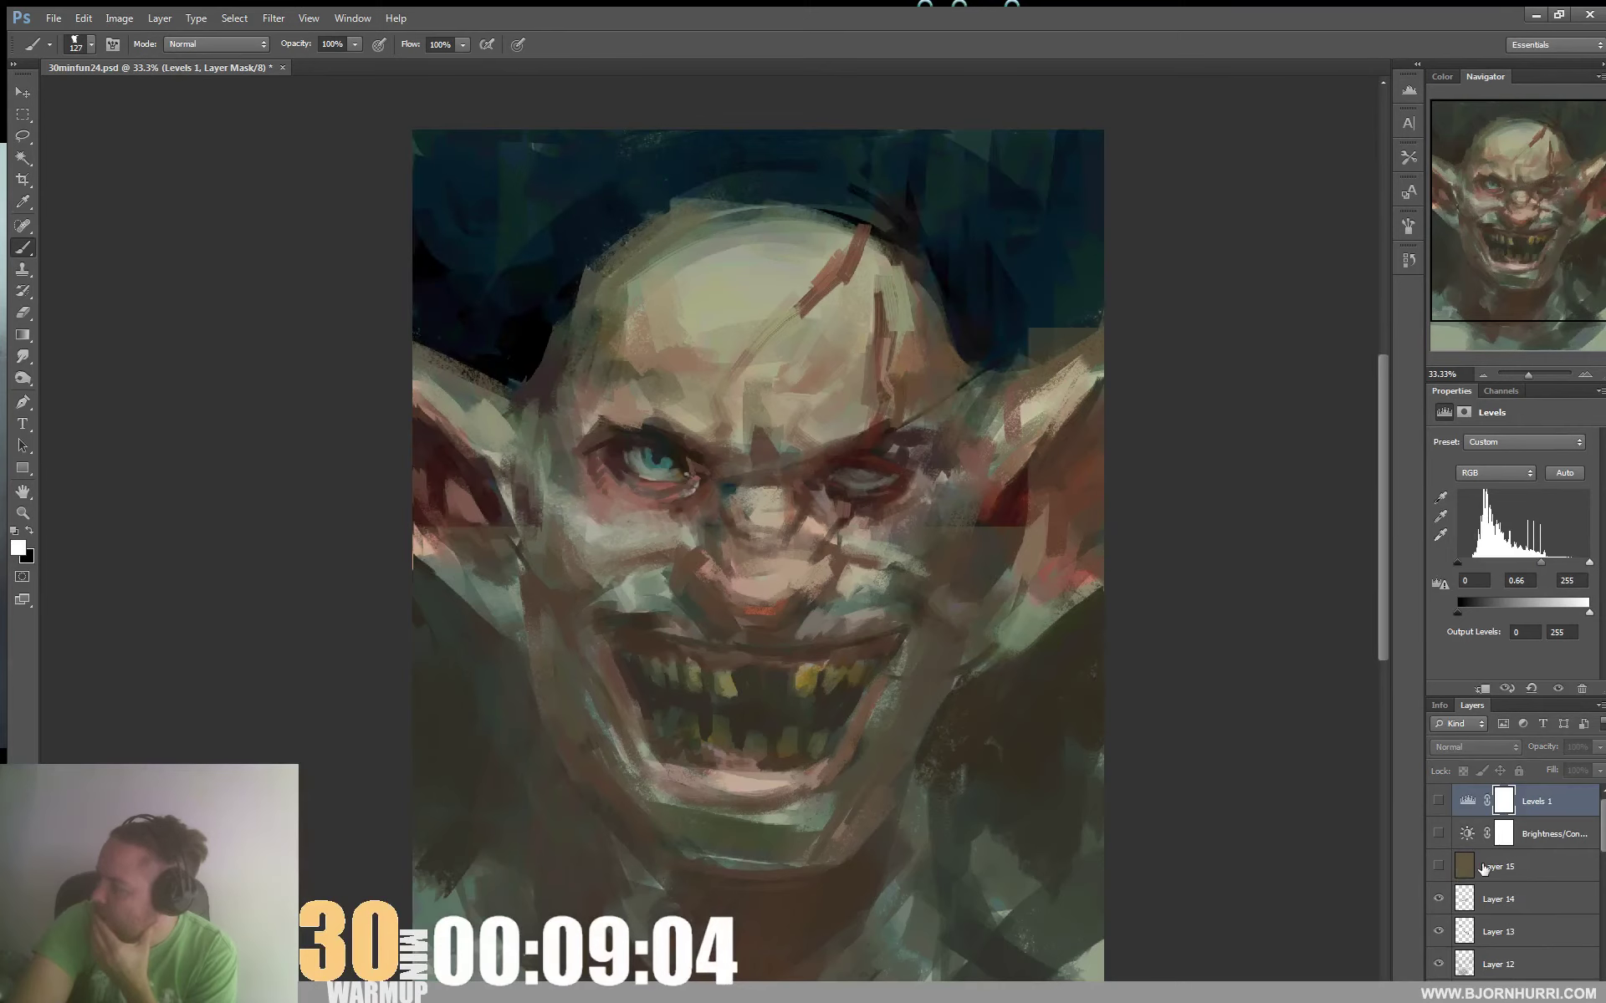
{"action": "left_click", "coordinate": [1440, 867]}
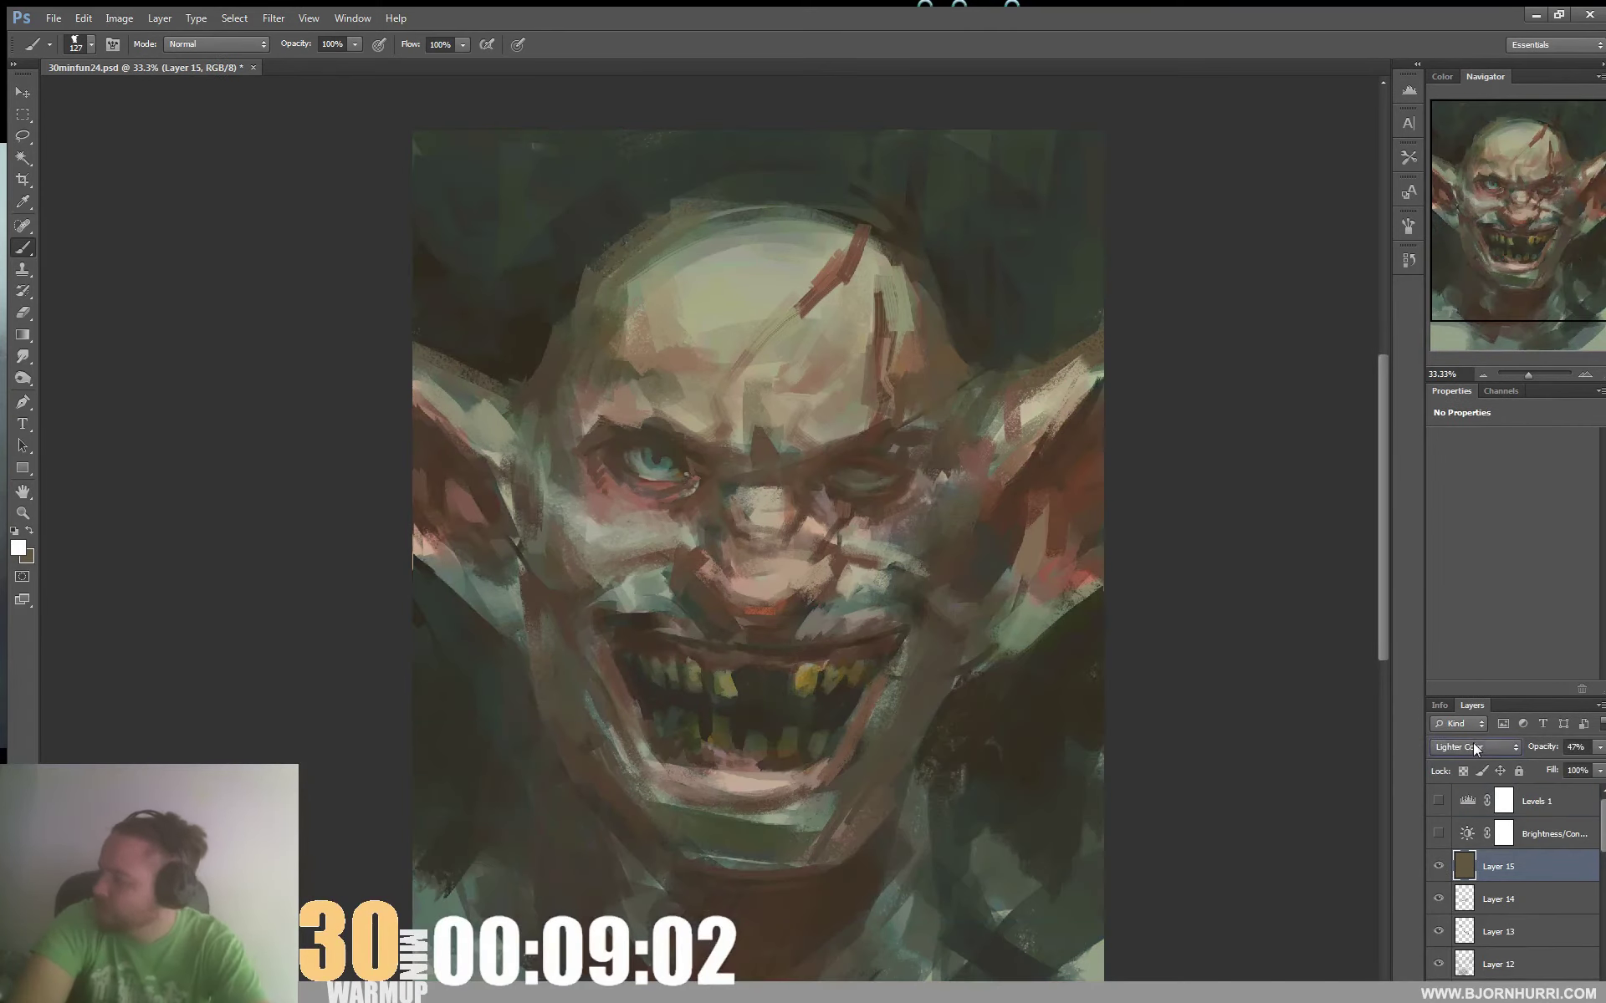
{"action": "left_click", "coordinate": [1598, 747]}
{"action": "left_click_drag", "start_coordinate": [1559, 766], "coordinate": [1603, 766]}
{"action": "left_click", "coordinate": [1478, 745]}
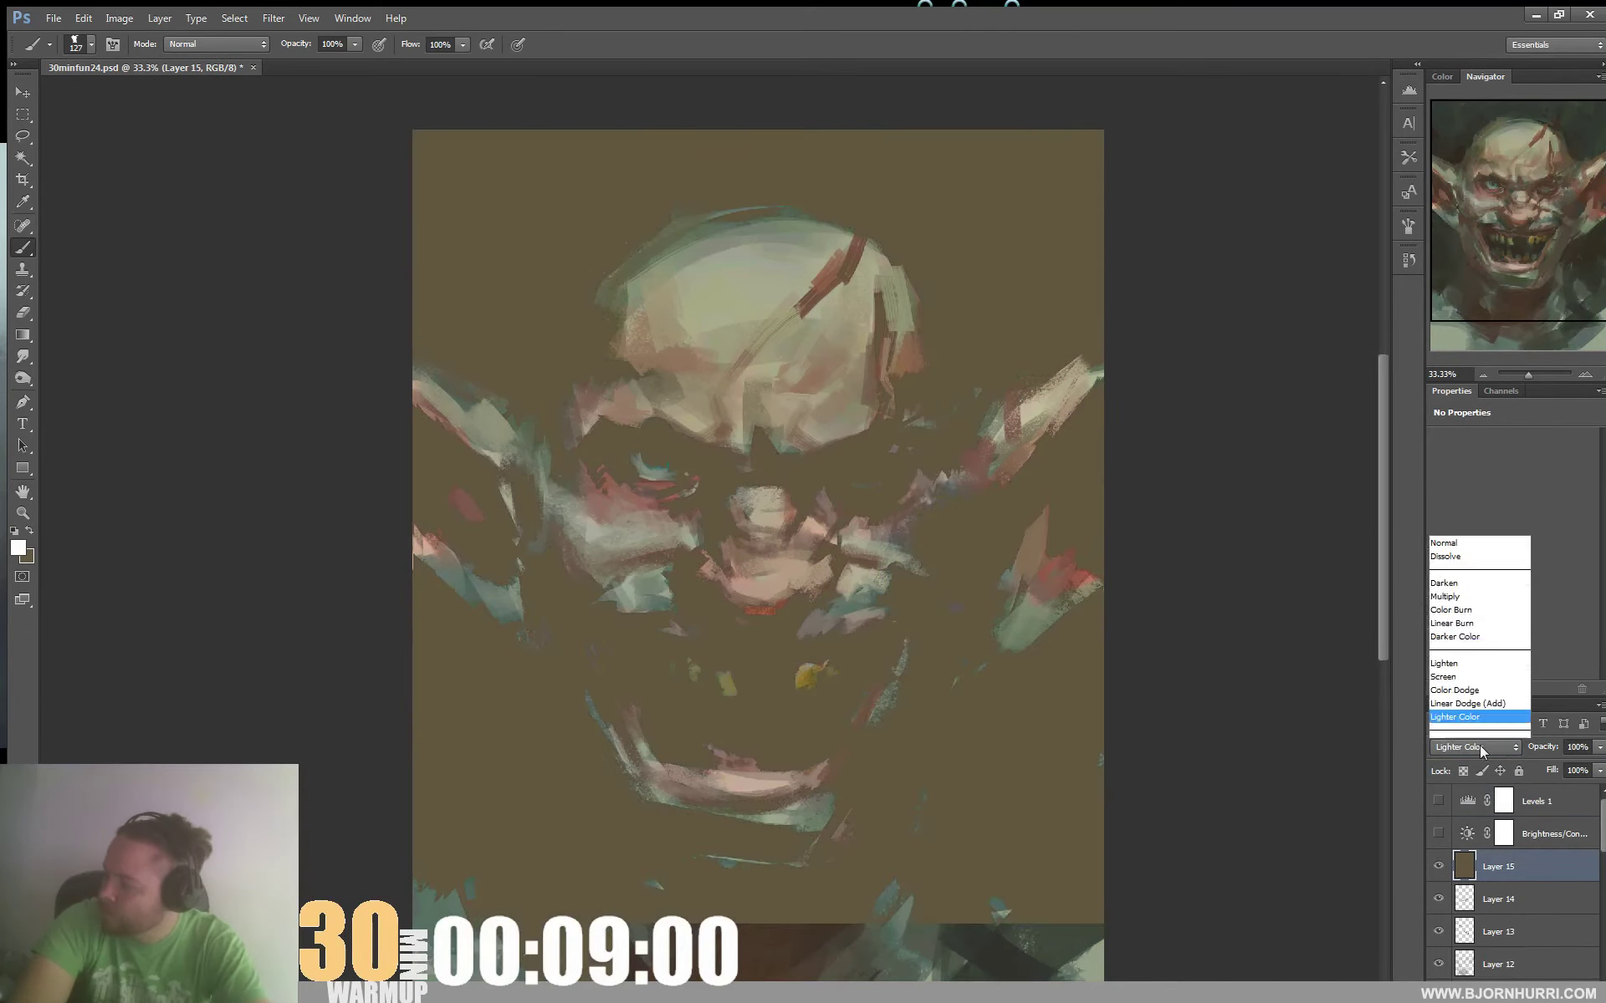
{"action": "left_click", "coordinate": [1478, 745]}
{"action": "key", "text": "Down"}
{"action": "scroll", "coordinate": [1479, 745], "scroll_direction": "down", "scroll_amount": 3}
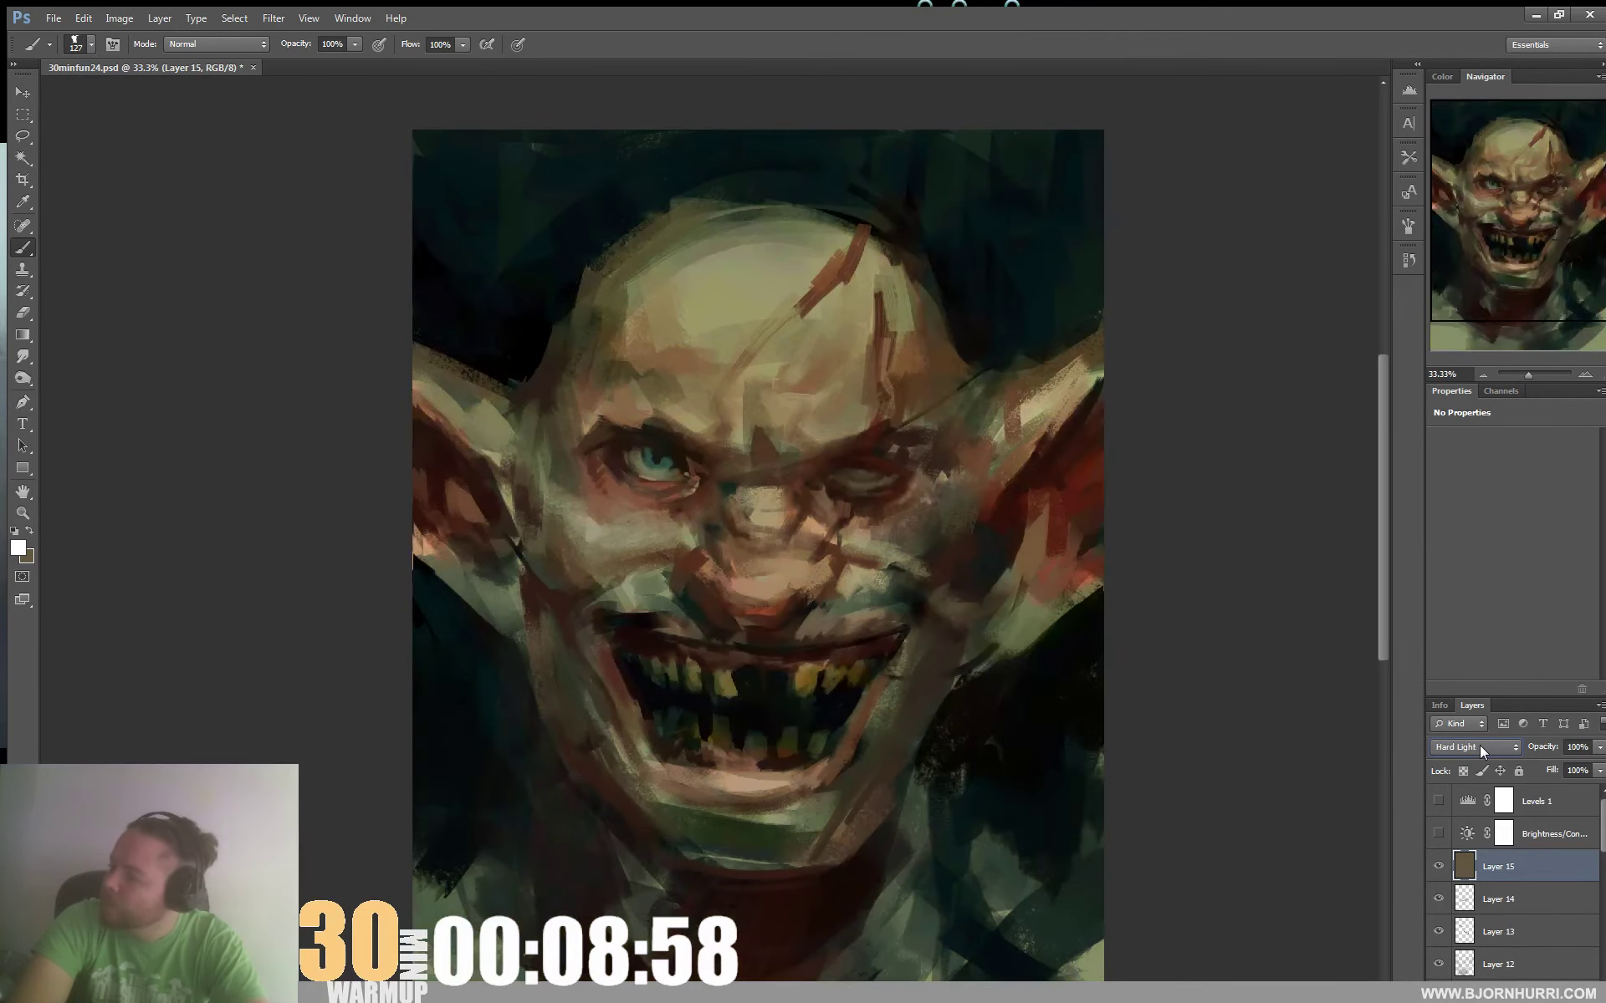
{"action": "left_click", "coordinate": [1438, 868]}
{"action": "left_click", "coordinate": [1439, 868]}
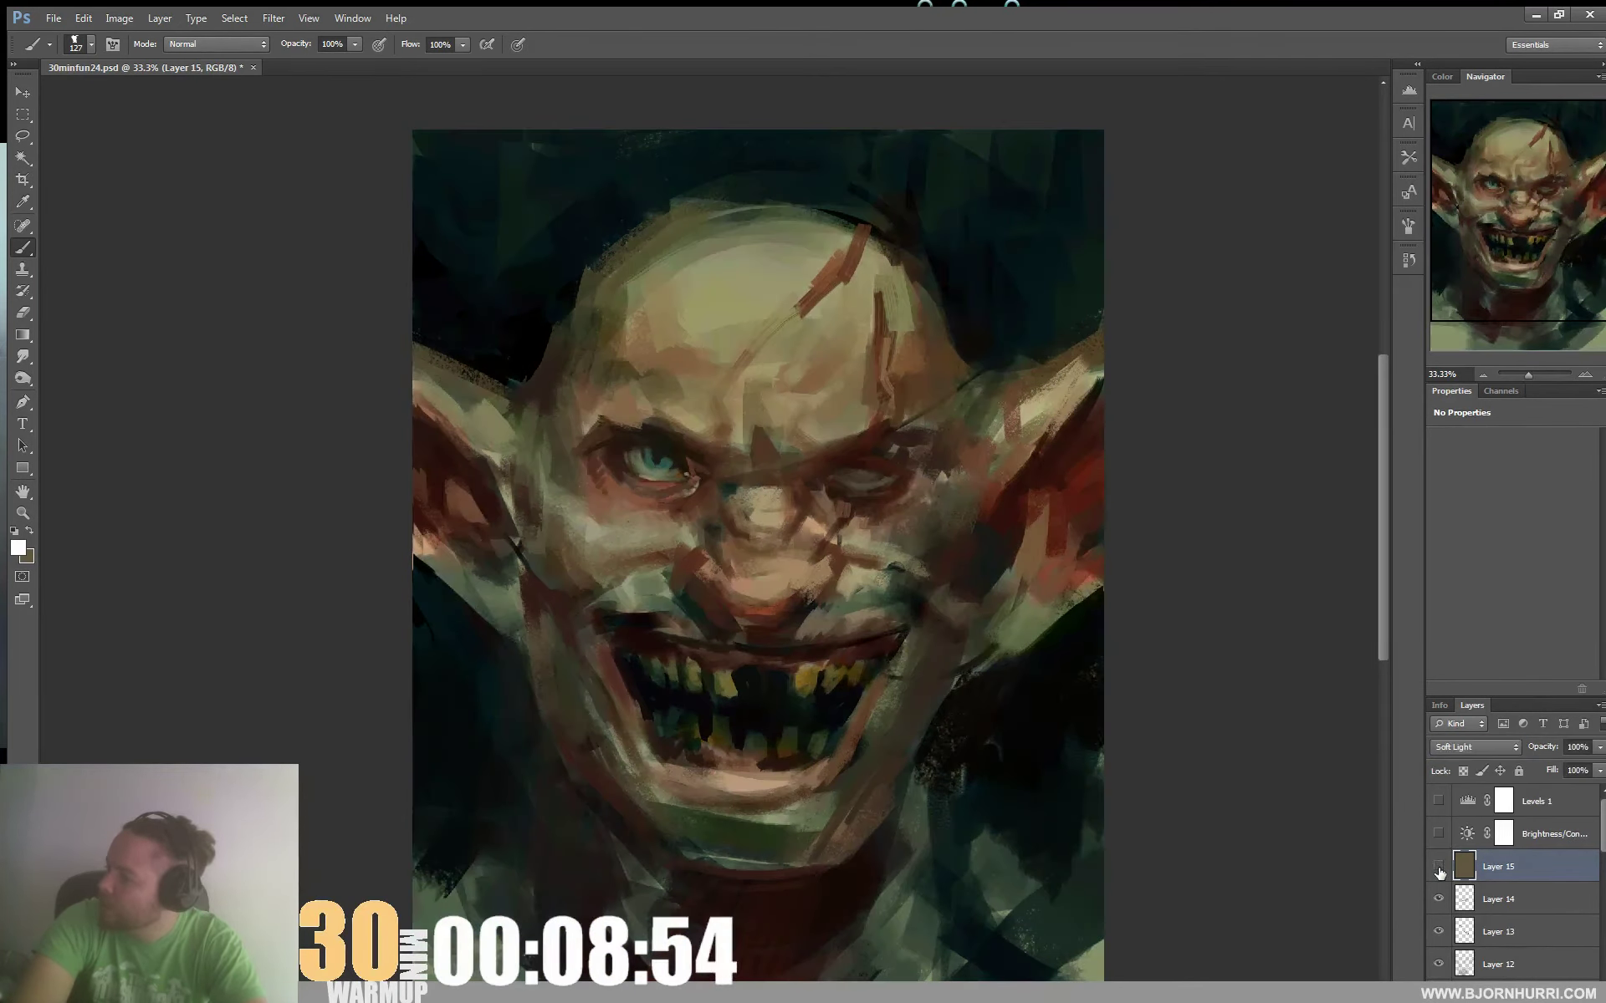
{"action": "left_click", "coordinate": [1437, 868]}
Try the blend modes from Hard Light through Pin Light to Subtract on the olive-brown fill layer
{"action": "left_click", "coordinate": [1501, 749]}
{"action": "left_click", "coordinate": [1502, 749]}
{"action": "scroll", "coordinate": [1502, 749], "scroll_direction": "down", "scroll_amount": 1}
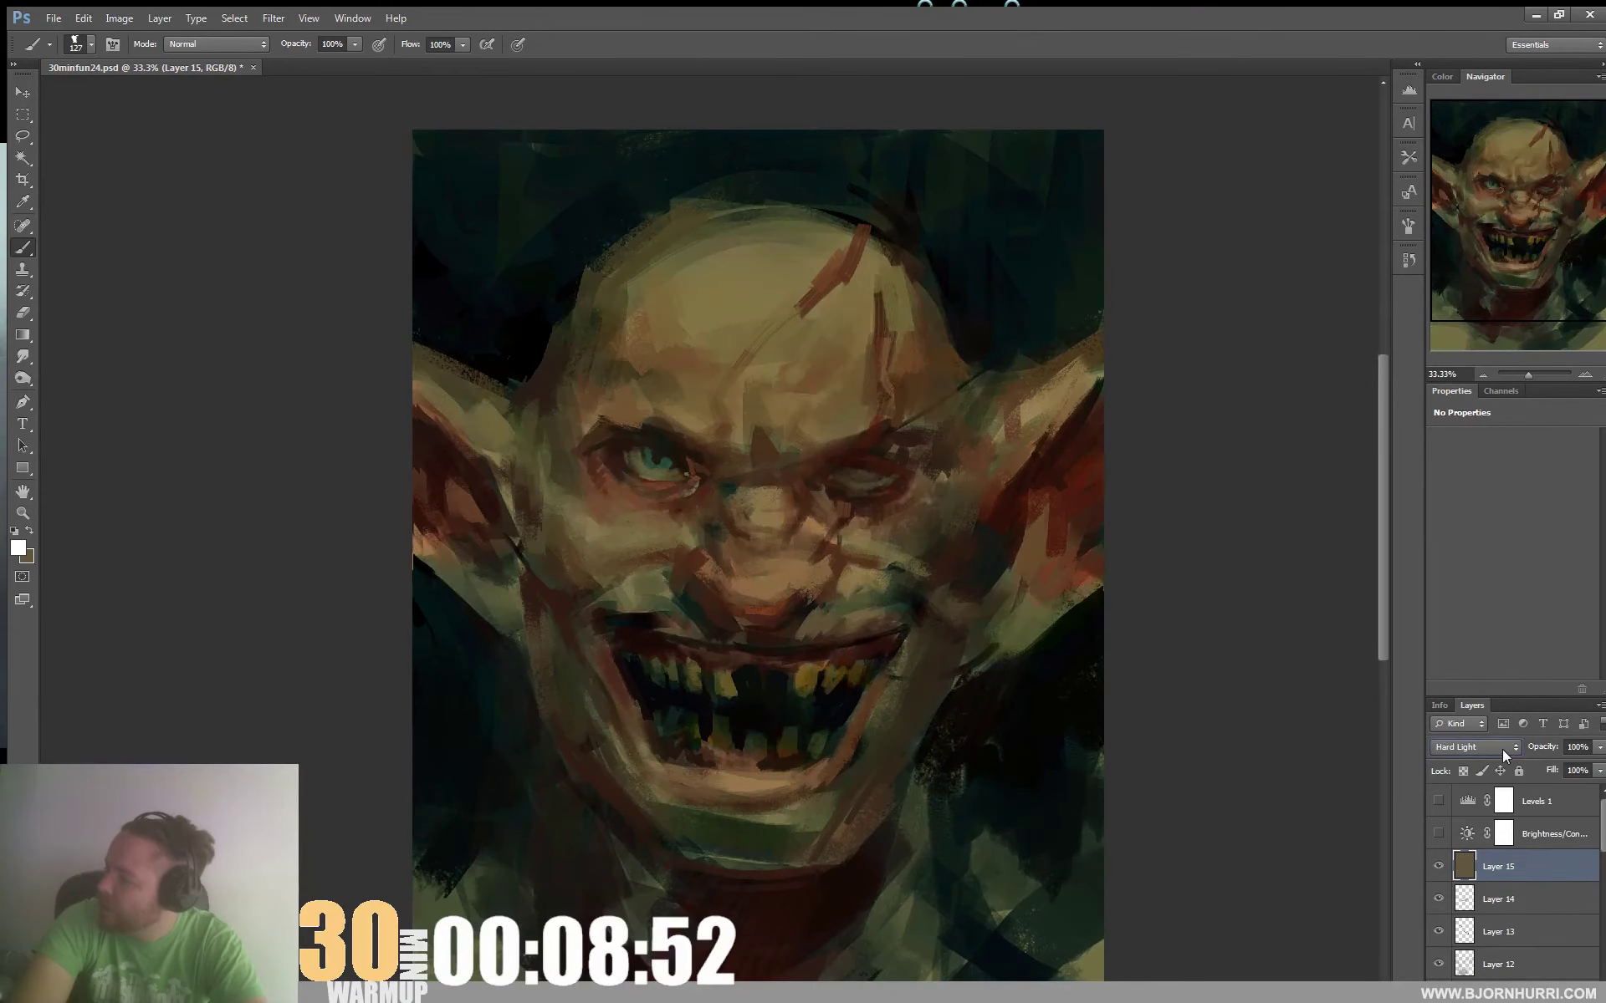
{"action": "key", "text": "Down"}
{"action": "key", "text": "Down"}
{"action": "key", "text": "Down"}
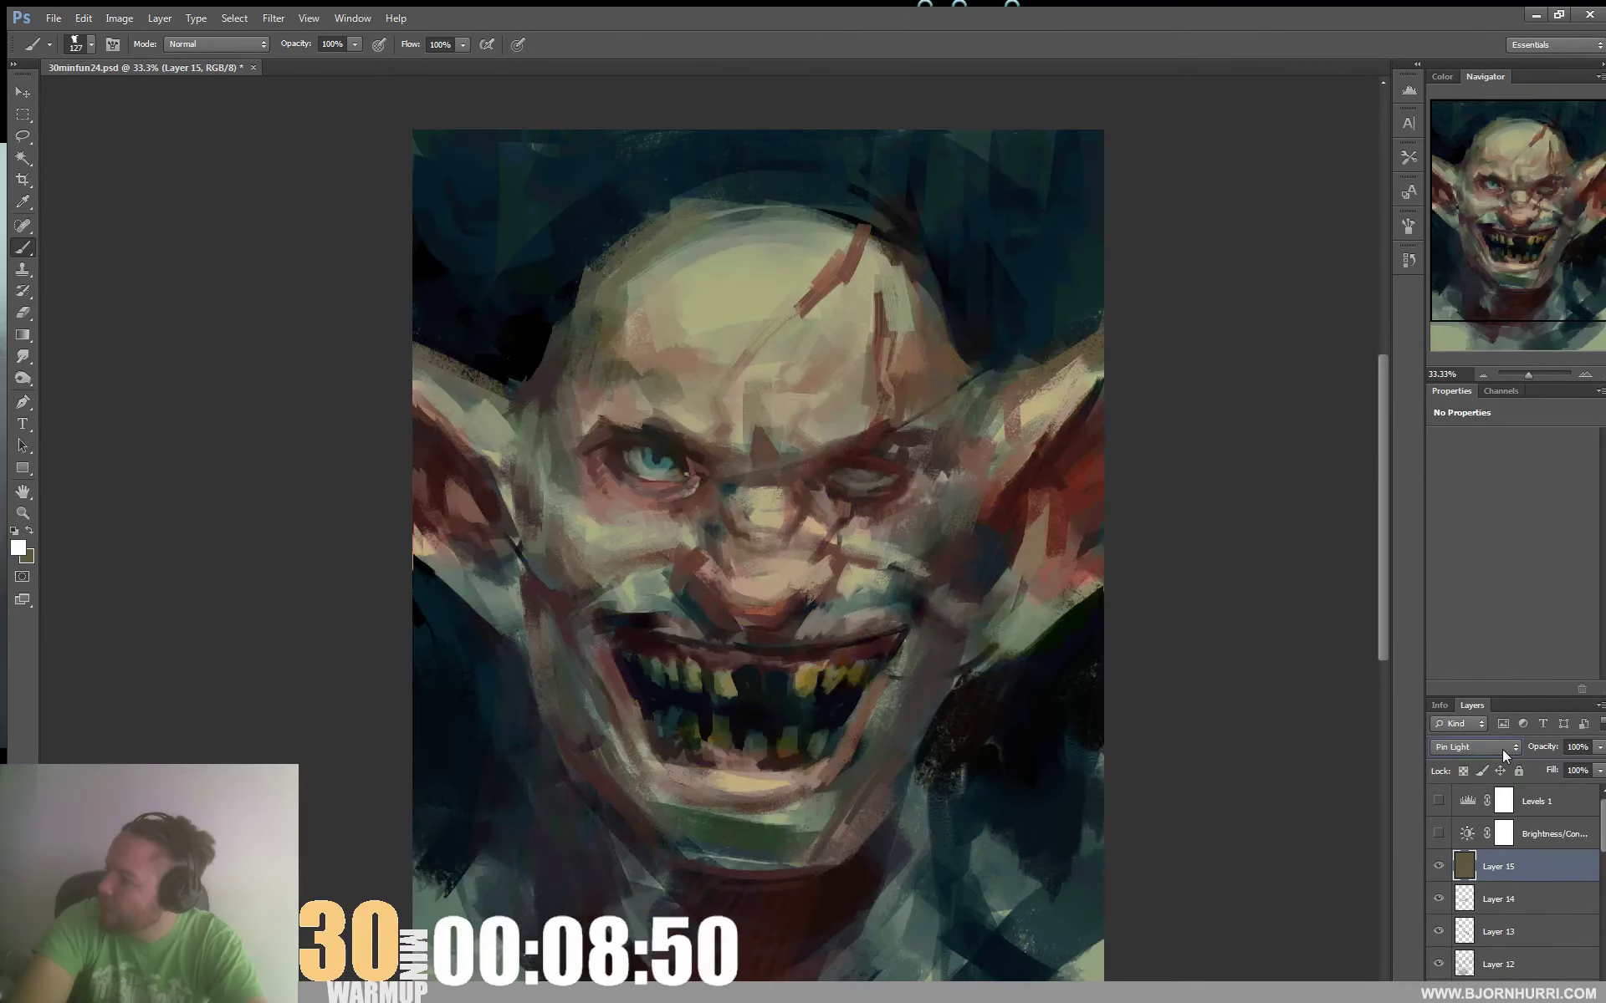
{"action": "key", "text": "Up"}
{"action": "key", "text": "Down"}
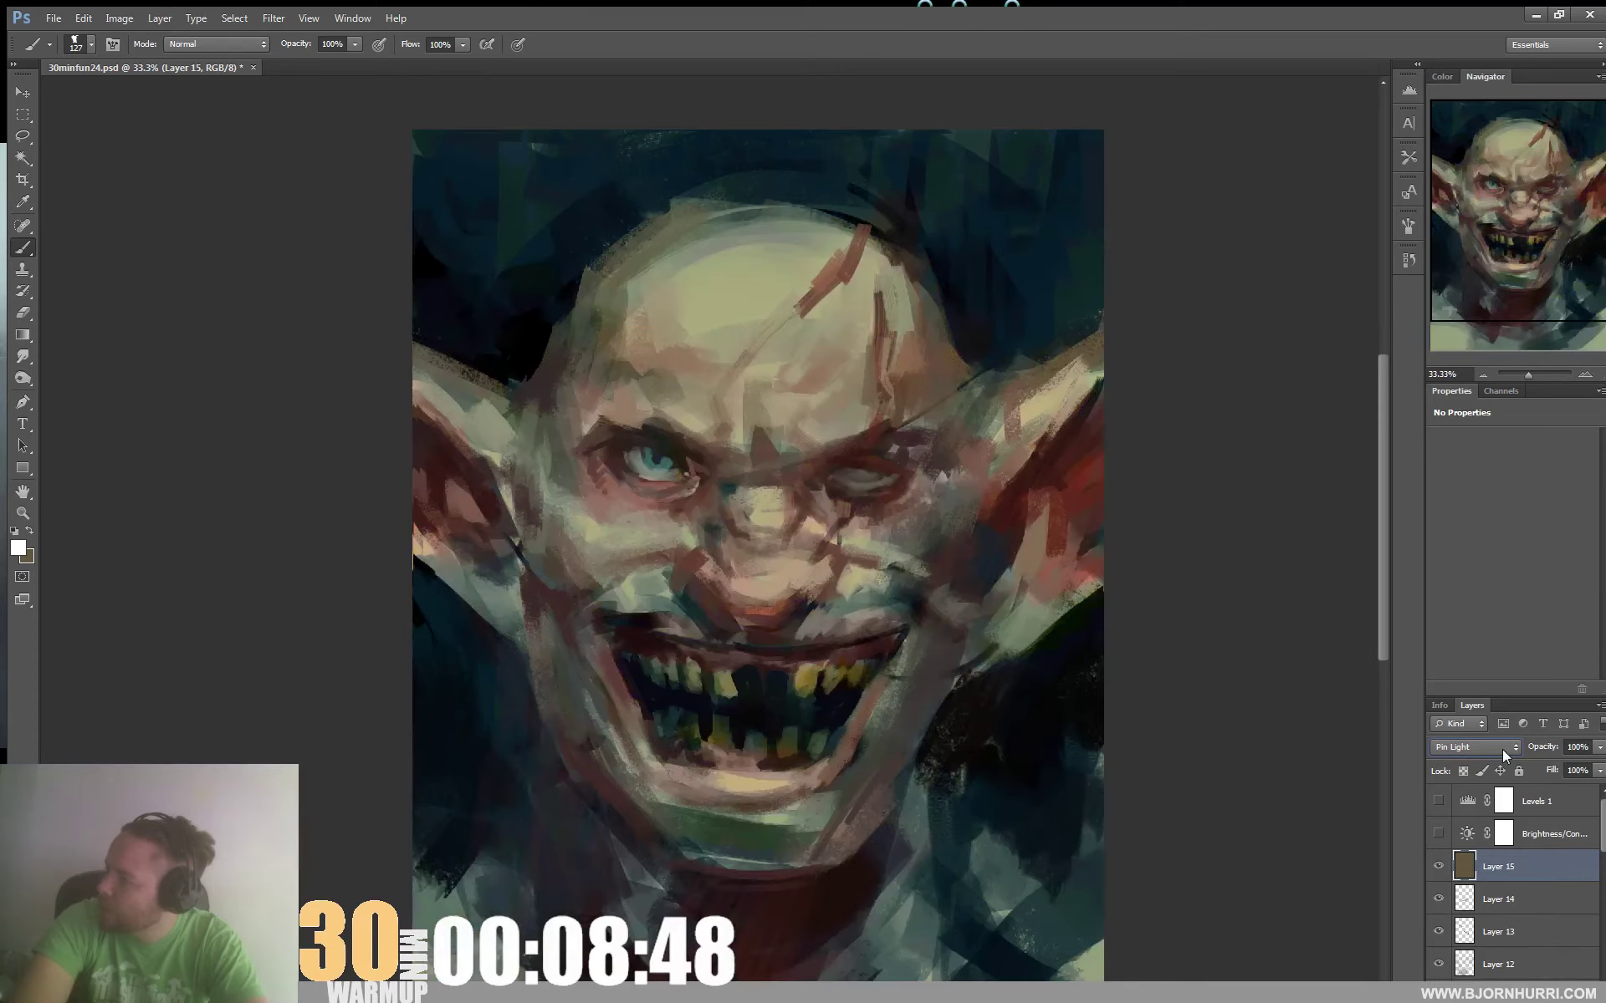
{"action": "key", "text": "Down"}
{"action": "key", "text": "Down"}
{"action": "key", "text": "Down"}
{"action": "key", "text": "Down"}
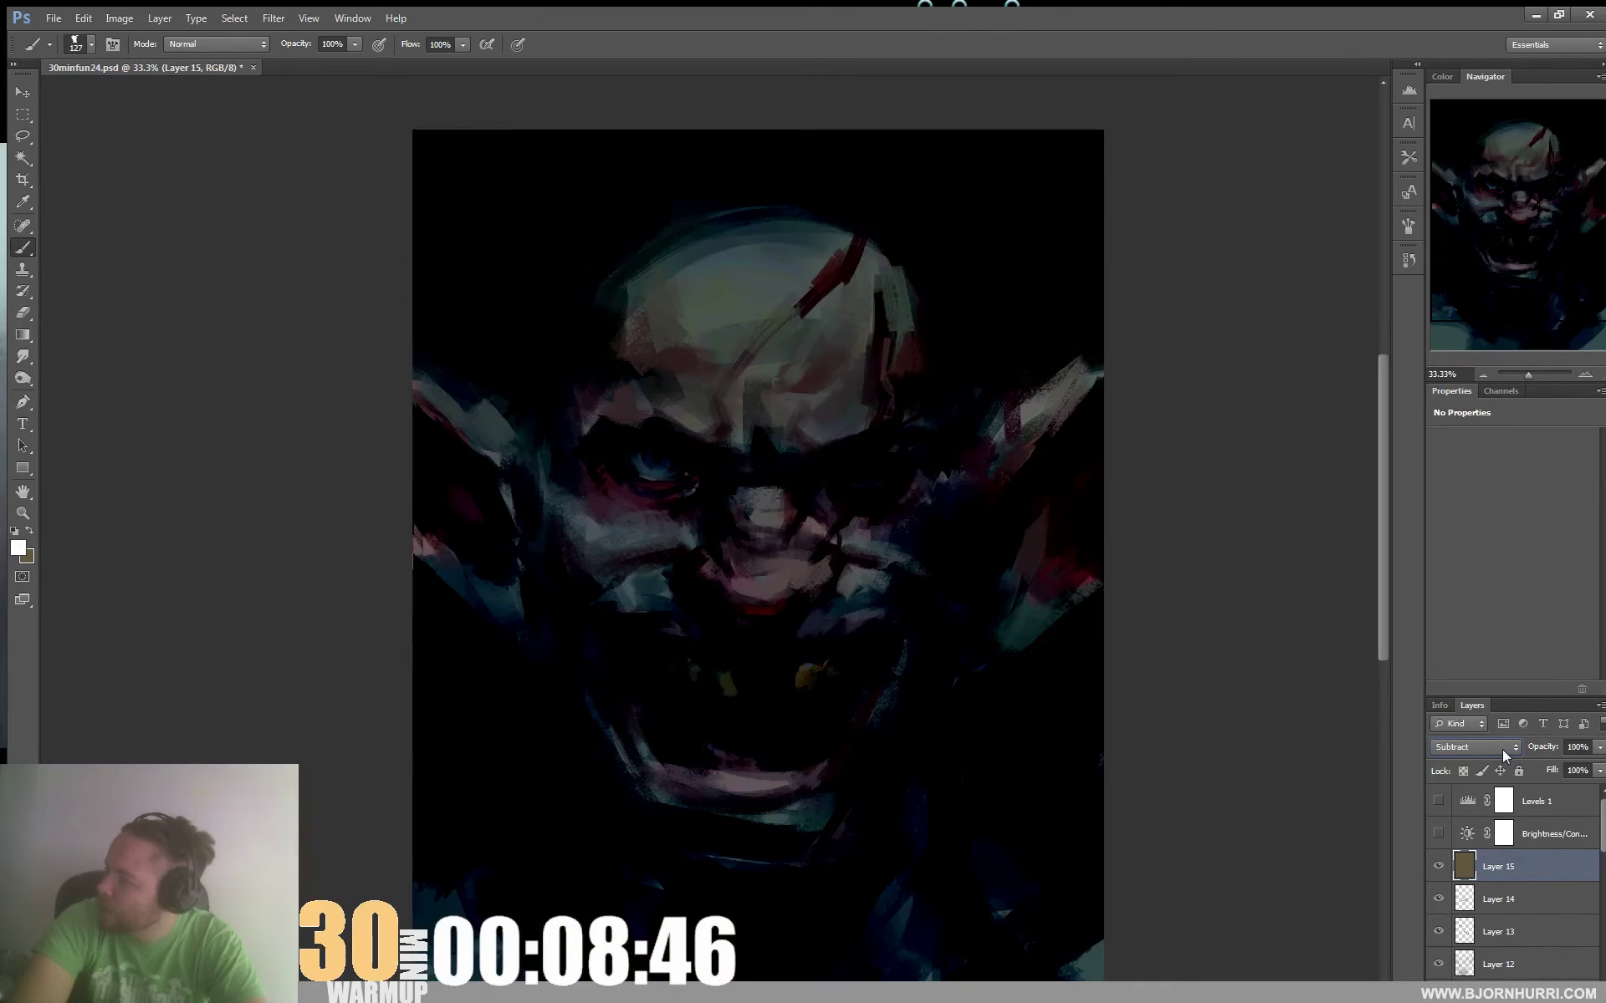
{"action": "key", "text": "Up"}
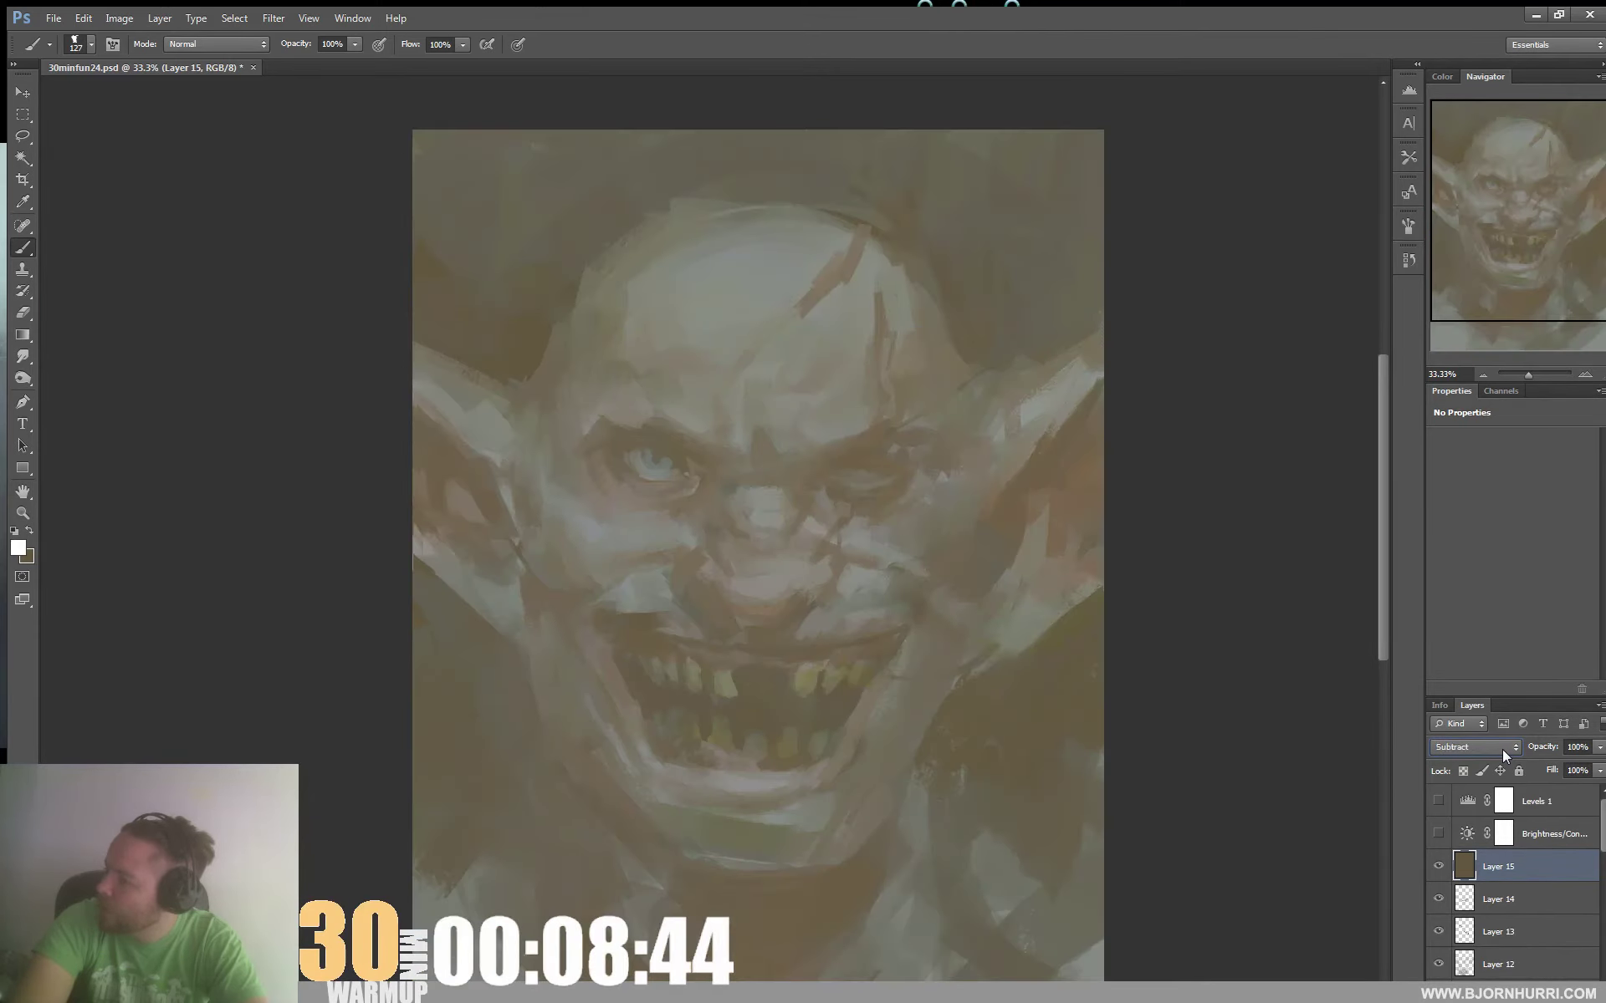
{"action": "key", "text": "Down"}
{"action": "key", "text": "Down"}
{"action": "key", "text": "Down"}
{"action": "key", "text": "Down"}
Return the olive-brown fill layer to Soft Light and lower its opacity to 70%
{"action": "key", "text": "Up"}
{"action": "key", "text": "Up"}
{"action": "key", "text": "Up"}
{"action": "key", "text": "Up"}
{"action": "key", "text": "Up"}
{"action": "key", "text": "Up"}
{"action": "key", "text": "Up"}
{"action": "key", "text": "Up"}
{"action": "key", "text": "Up"}
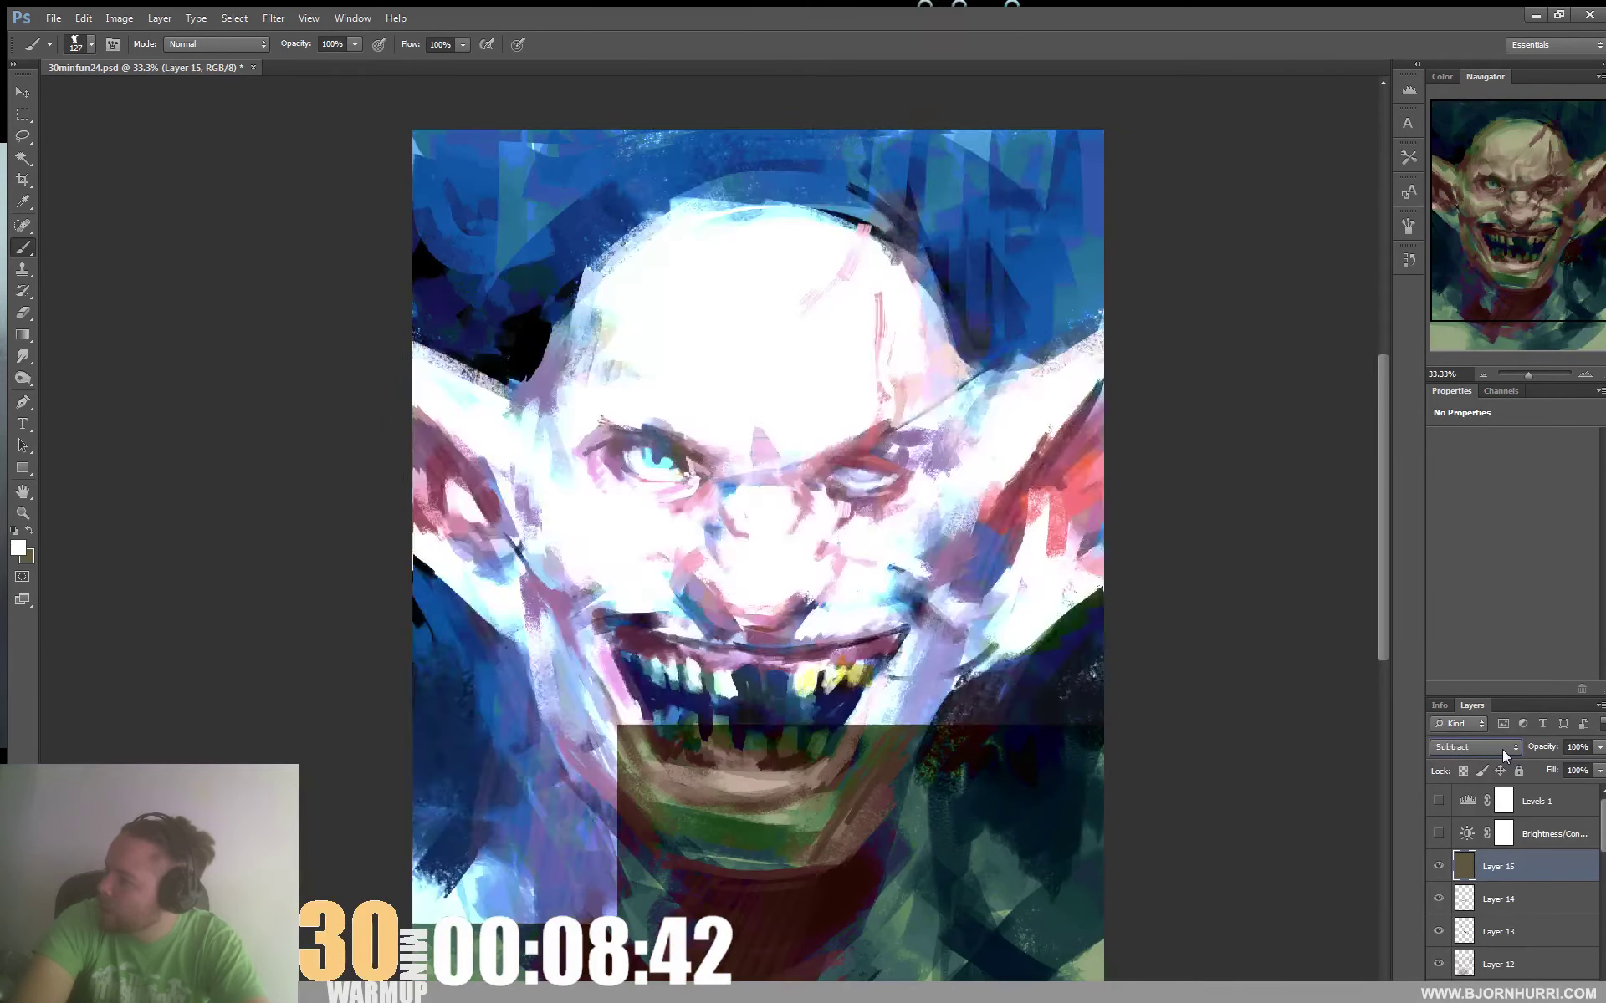
{"action": "key", "text": "Up"}
{"action": "key", "text": "Up"}
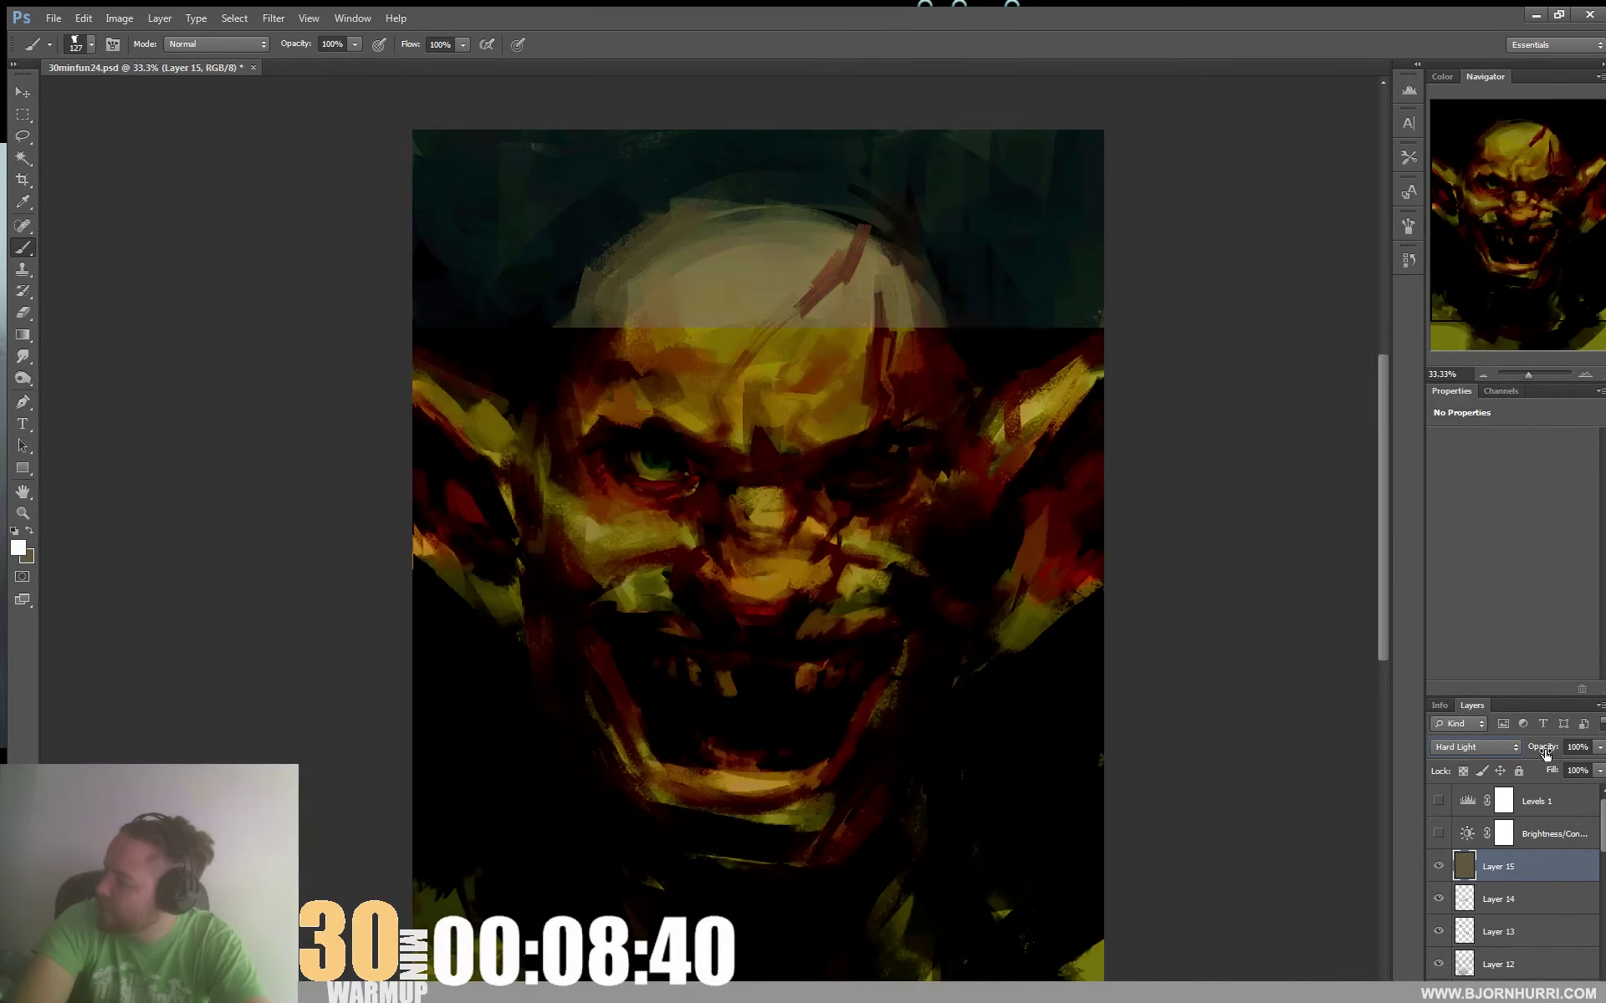
{"action": "left_click", "coordinate": [1599, 746]}
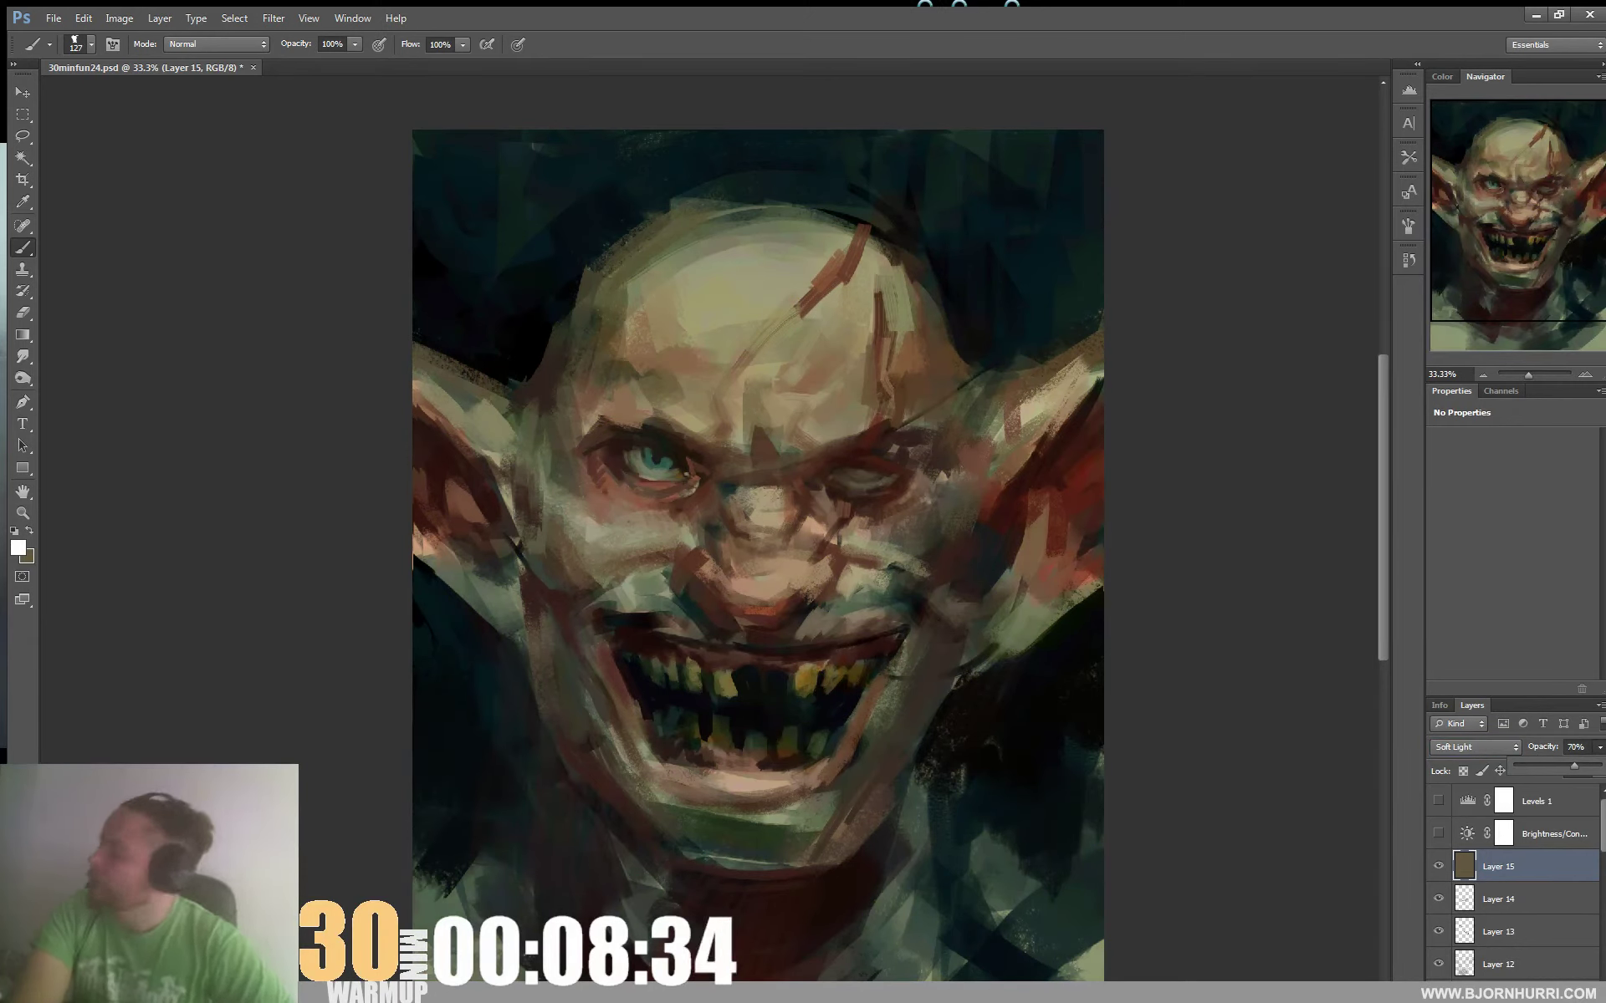
{"action": "key", "text": "Return"}
Add a Levels adjustment with white output 242 above the olive-brown fill, and group the two layers
{"action": "left_click", "coordinate": [1519, 991]}
{"action": "left_click", "coordinate": [1487, 713]}
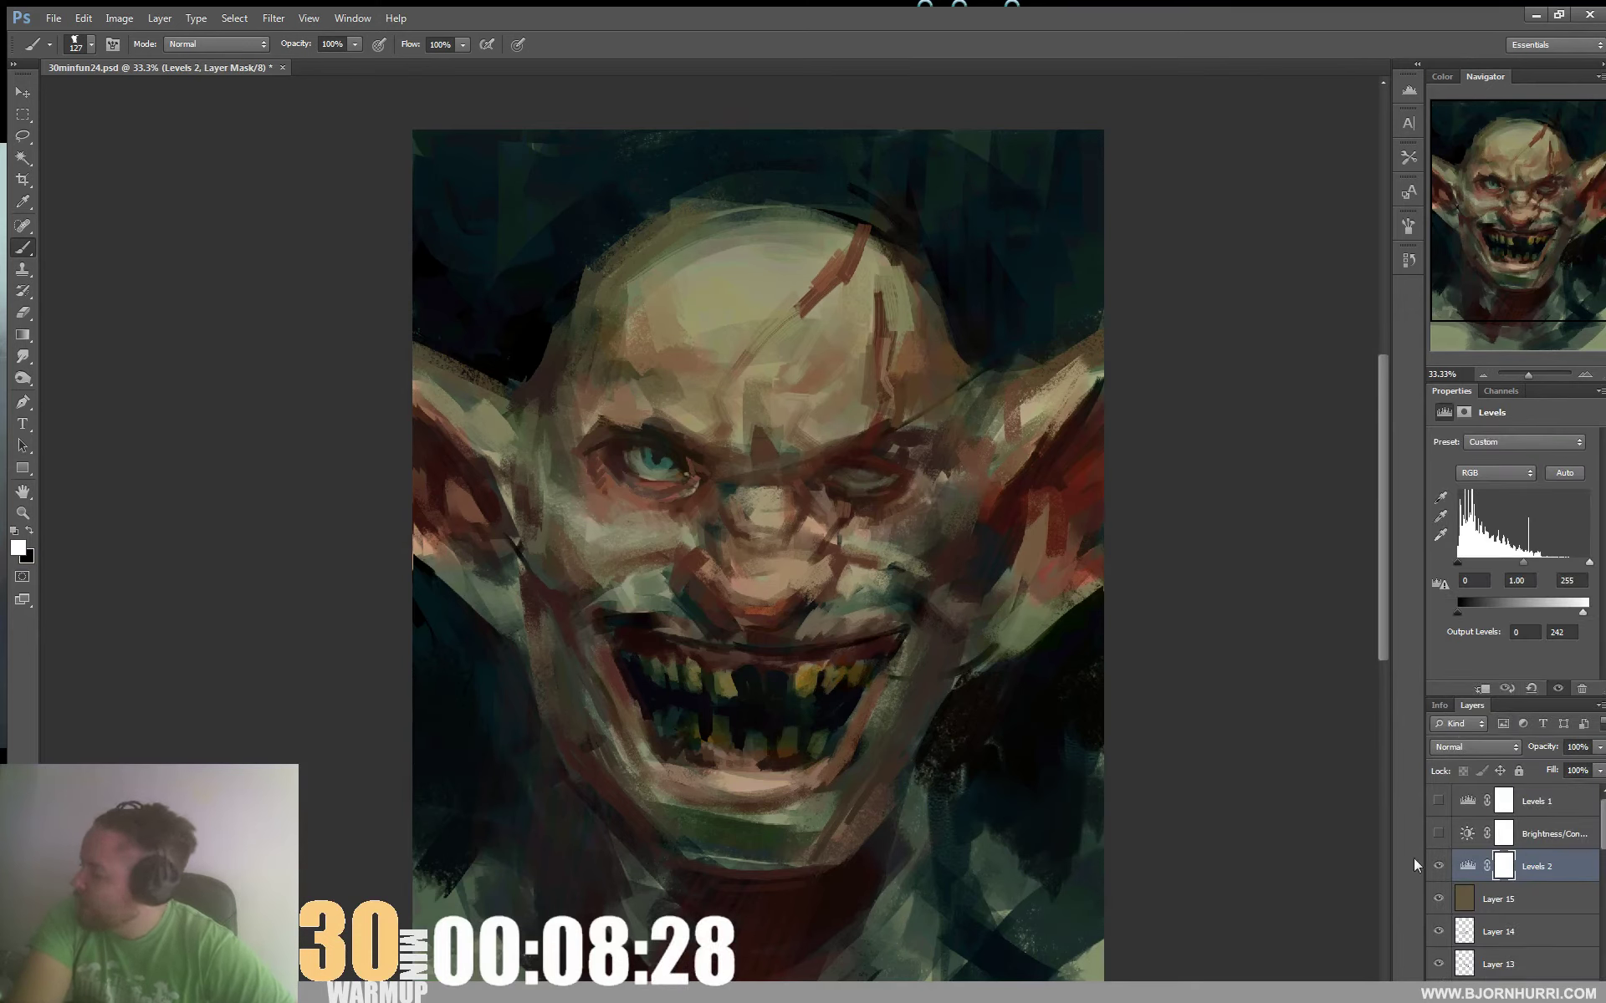
{"action": "left_click", "coordinate": [1520, 892], "text": "shift"}
{"action": "key", "text": "ctrl+g"}
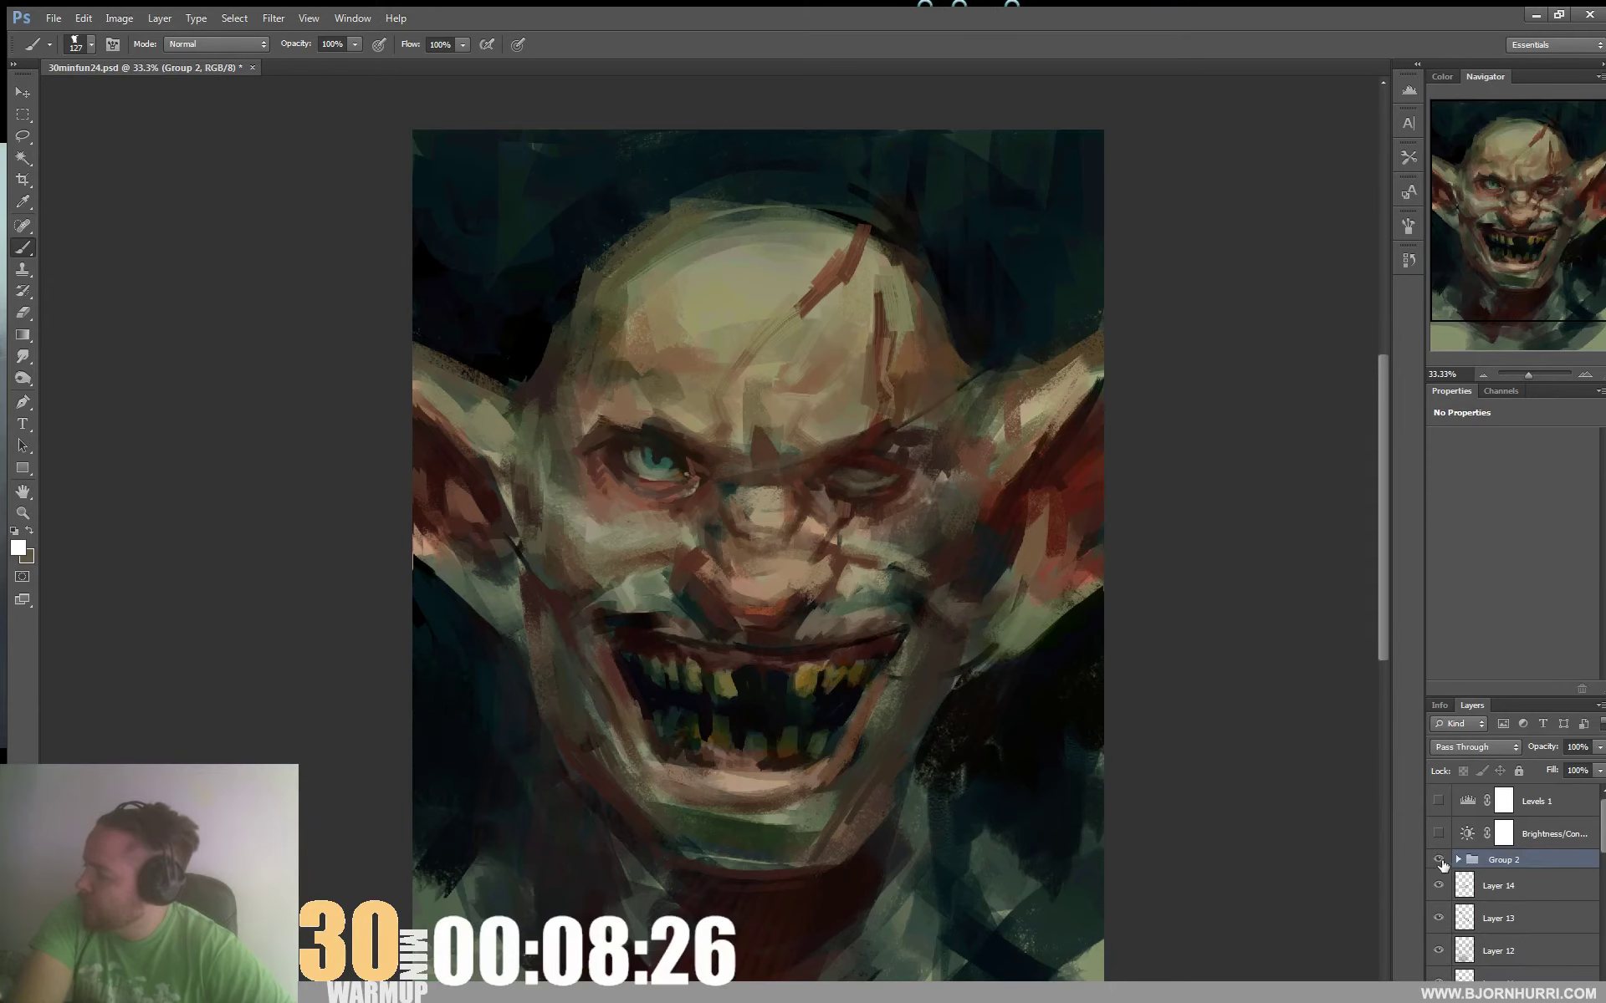
{"action": "left_click", "coordinate": [1438, 862]}
{"action": "left_click", "coordinate": [1438, 862]}
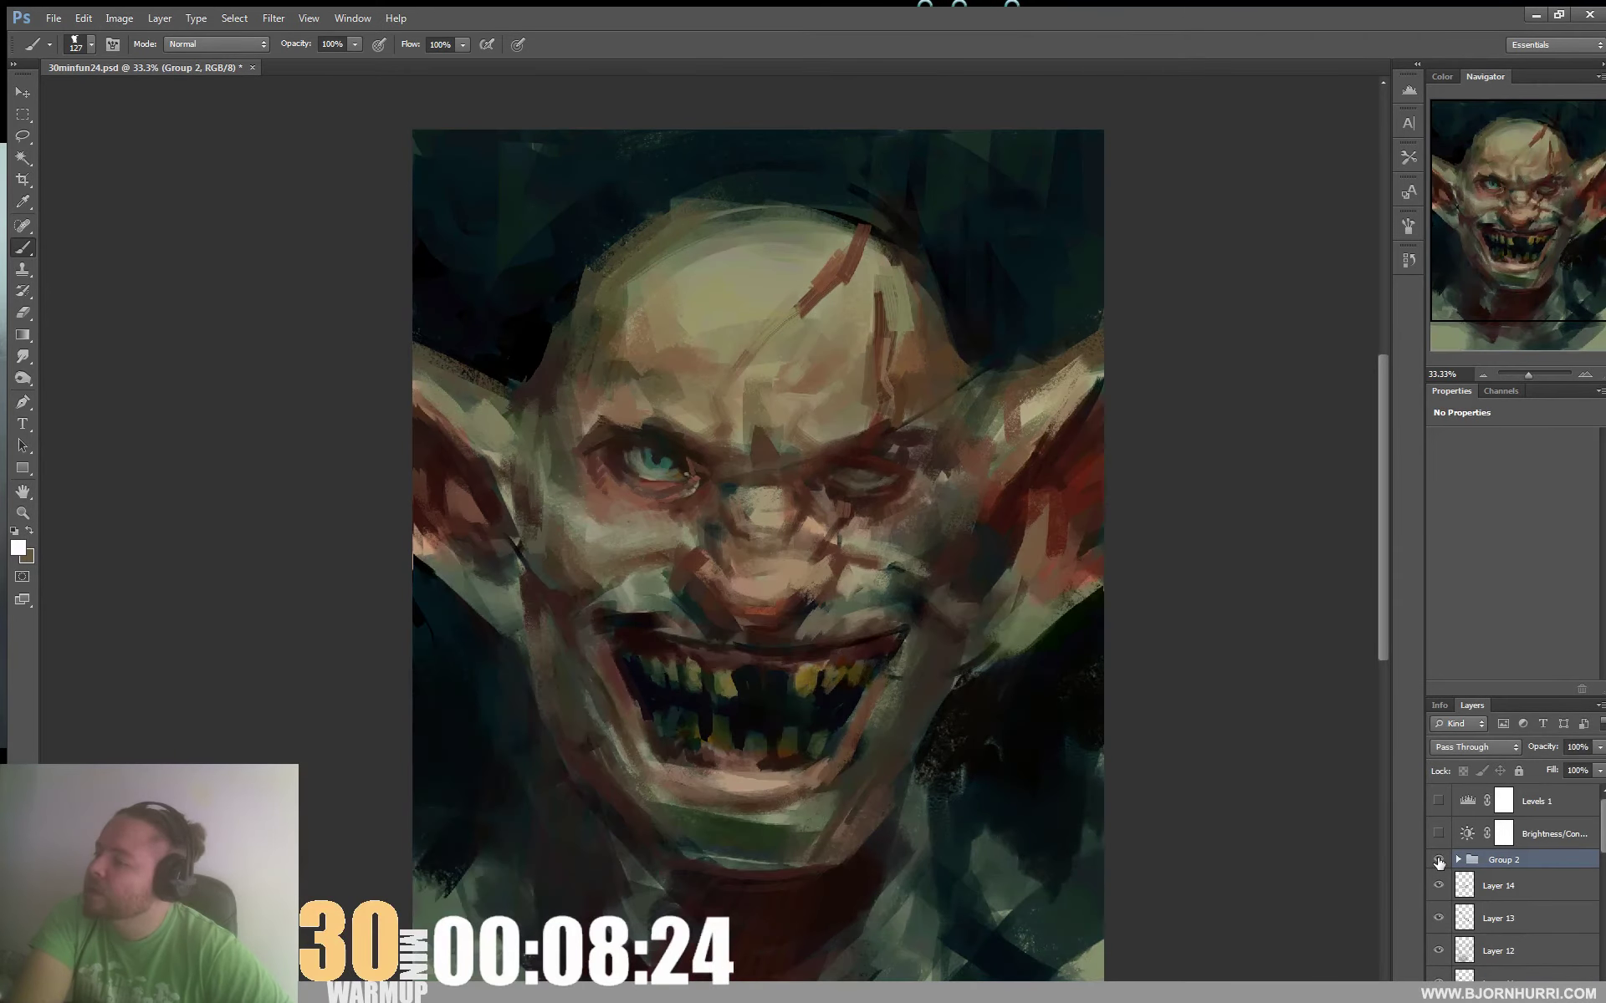
Paint a thin white rim light along the top of the skull on a new layer with a 13 px brush
{"action": "key", "text": "ctrl+shift+alt+n"}
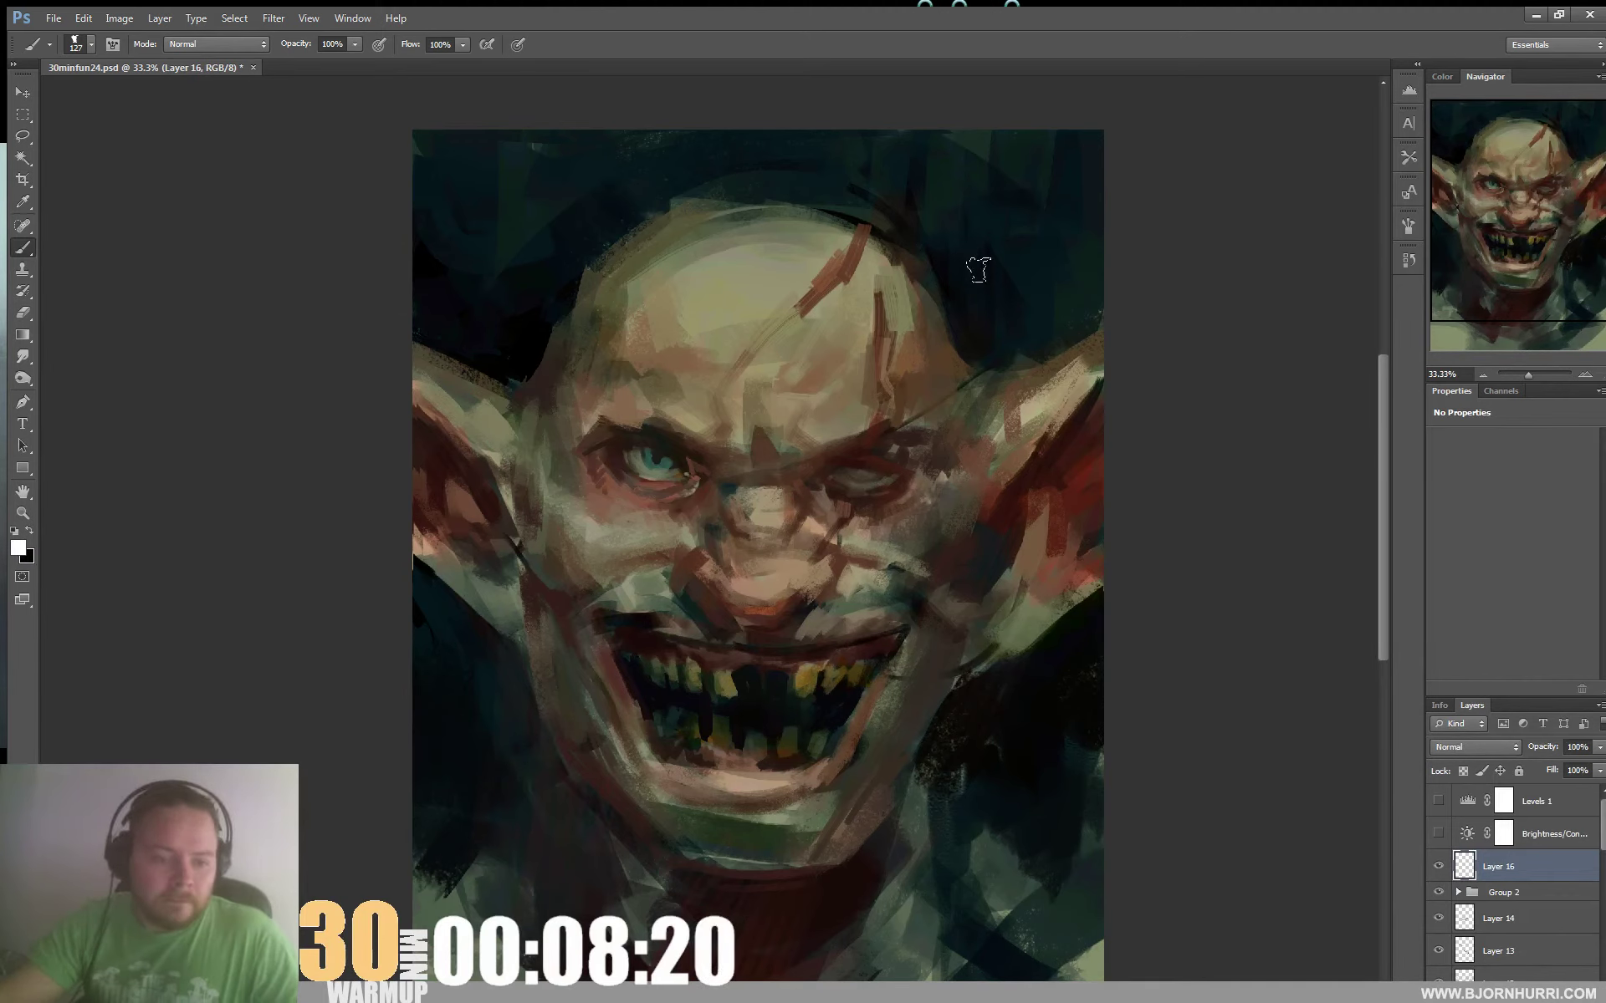
{"action": "left_click_drag", "start_coordinate": [1029, 259], "coordinate": [950, 286]}
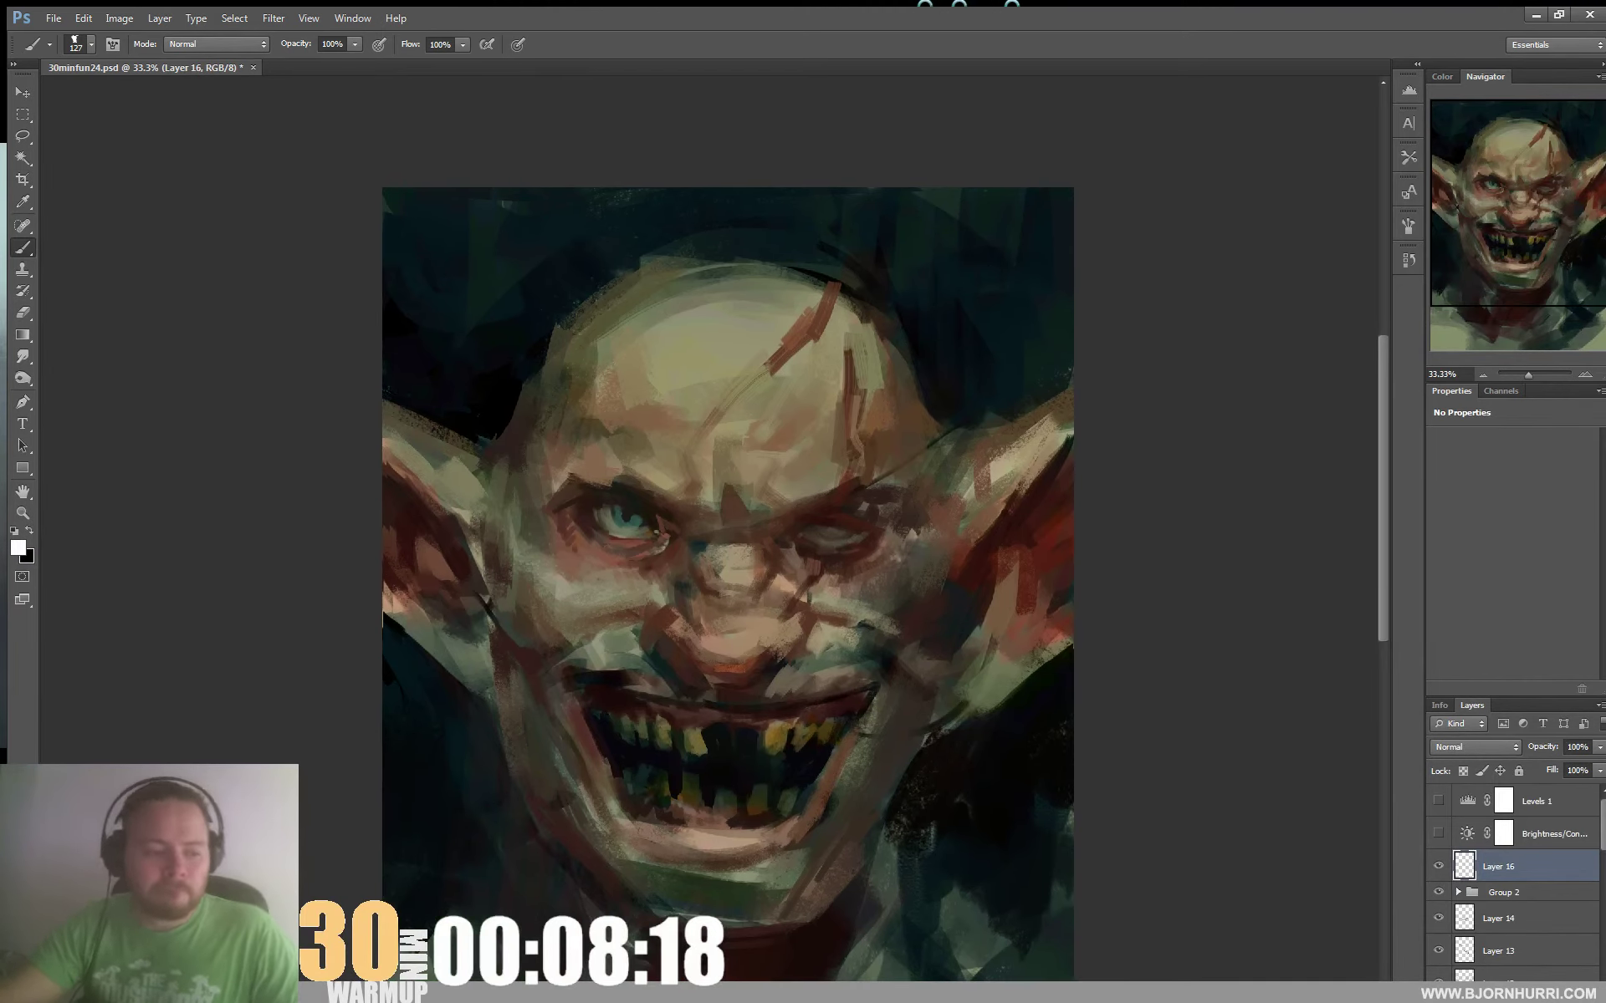
{"action": "right_click", "coordinate": [950, 288]}
{"action": "type", "text": "13"}
{"action": "key", "text": "Return"}
{"action": "mouse_move", "coordinate": [646, 262]}
{"action": "left_mouse_down"}
{"action": "mouse_move", "coordinate": [781, 259]}
{"action": "mouse_move", "coordinate": [860, 300]}
{"action": "left_mouse_up"}
{"action": "left_click_drag", "start_coordinate": [691, 260], "coordinate": [561, 305]}
{"action": "left_click_drag", "start_coordinate": [958, 317], "coordinate": [894, 392]}
Glaze a deep blue over the skull's white rim light with the soft round 300 px brush
{"action": "right_click", "coordinate": [732, 366]}
{"action": "left_click", "coordinate": [755, 483]}
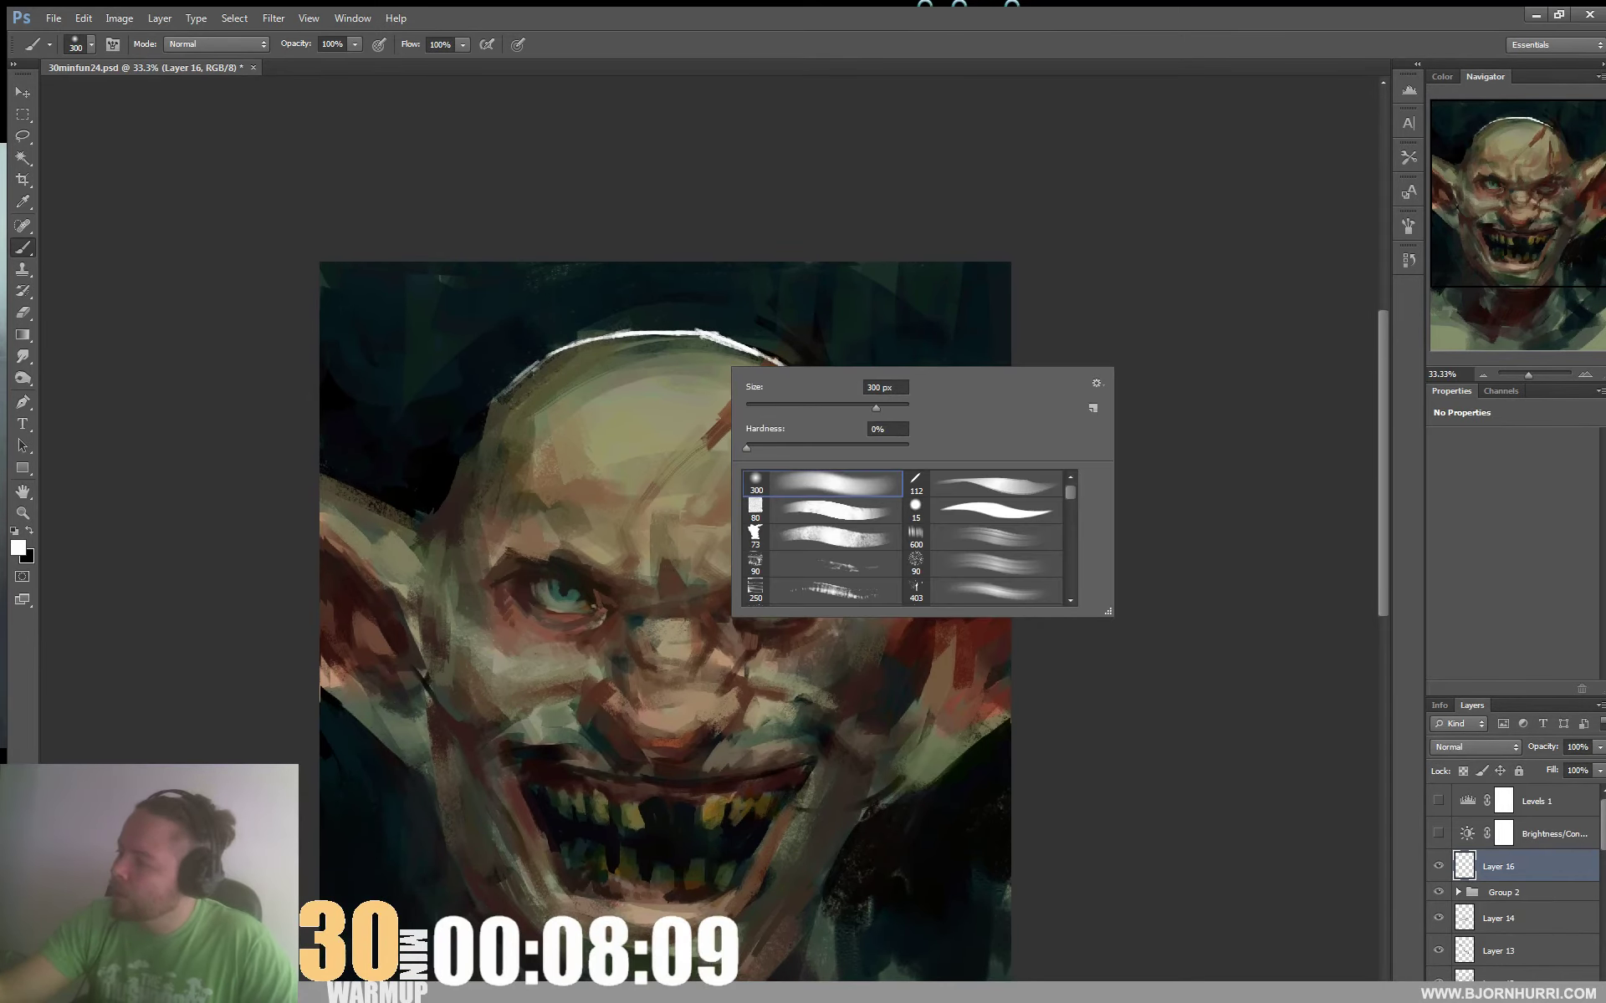
{"action": "left_click", "coordinate": [18, 548]}
{"action": "left_click", "coordinate": [643, 771]}
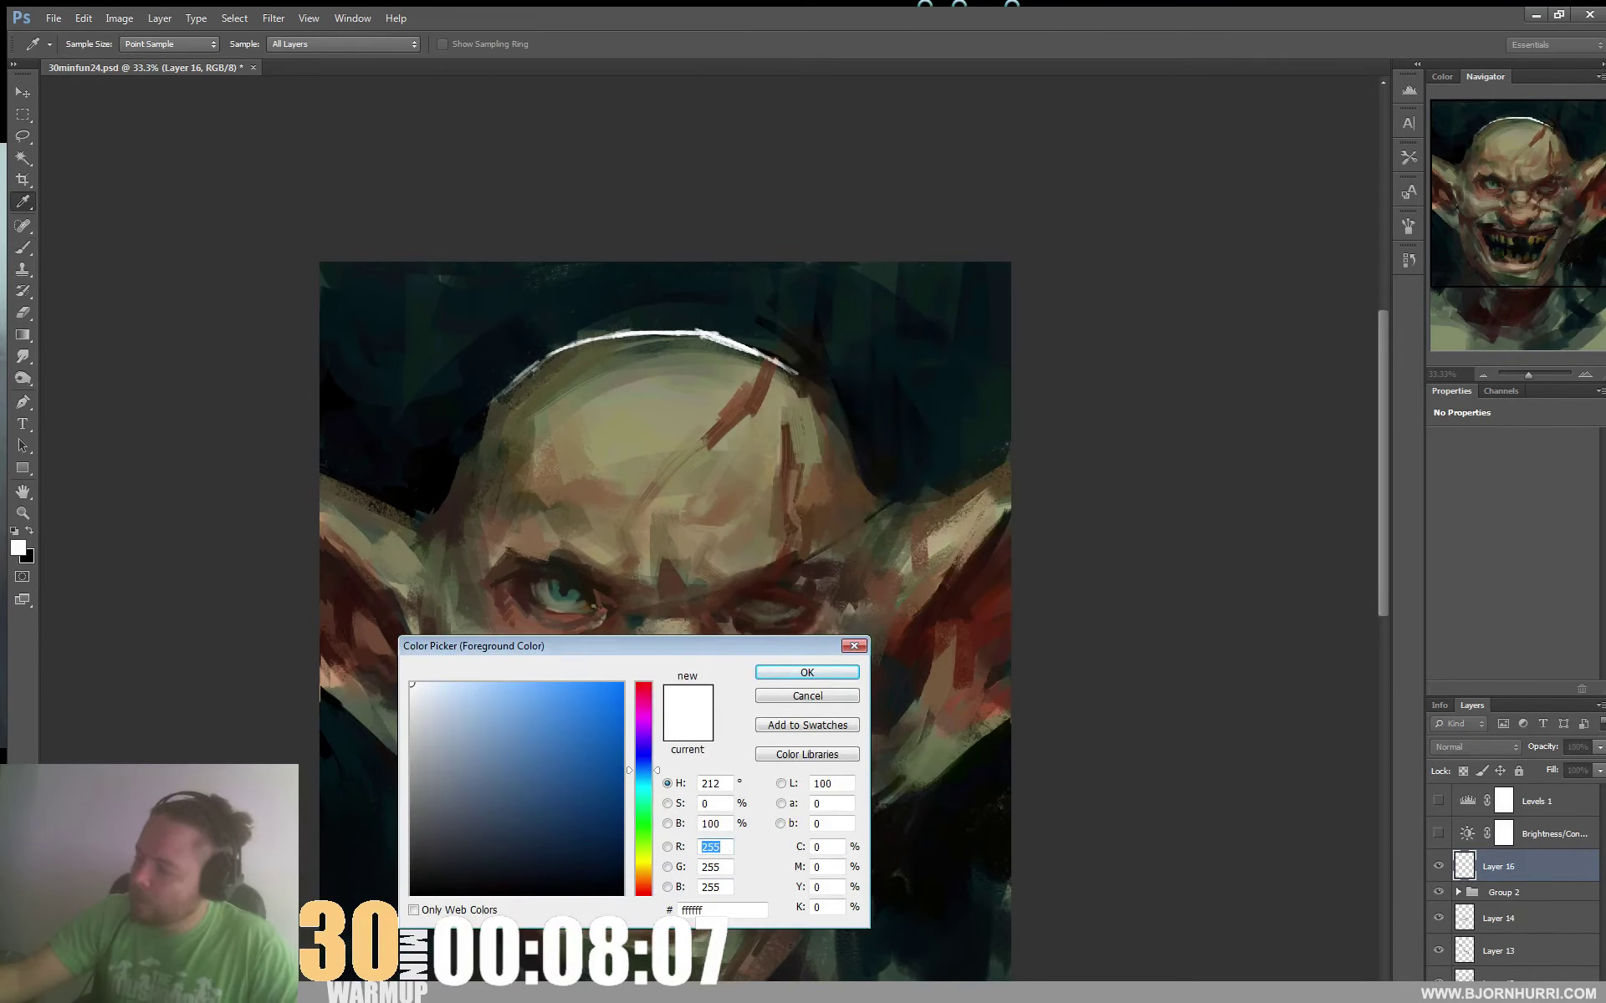
{"action": "left_click", "coordinate": [593, 795]}
{"action": "key", "text": "Return"}
{"action": "mouse_move", "coordinate": [639, 361]}
{"action": "left_mouse_down"}
{"action": "mouse_move", "coordinate": [726, 358]}
{"action": "mouse_move", "coordinate": [745, 315]}
{"action": "left_mouse_up"}
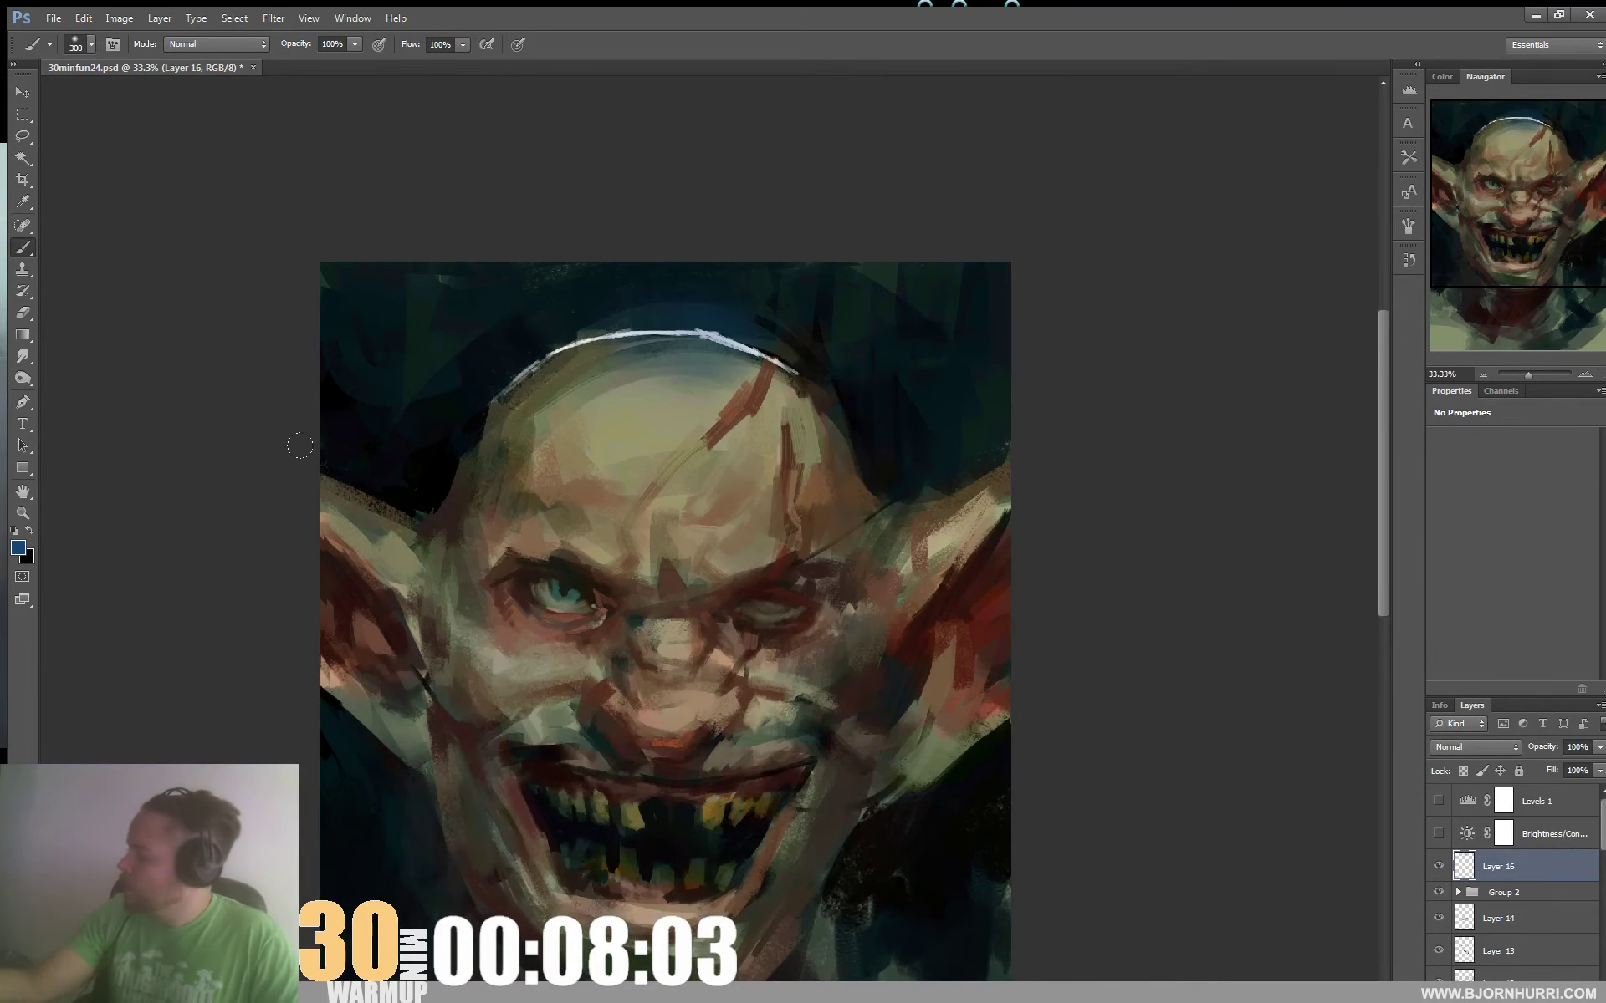
Set the blue rim-light layer's blend mode to Color Dodge
{"action": "left_click", "coordinate": [1464, 747]}
{"action": "left_click", "coordinate": [1480, 469]}
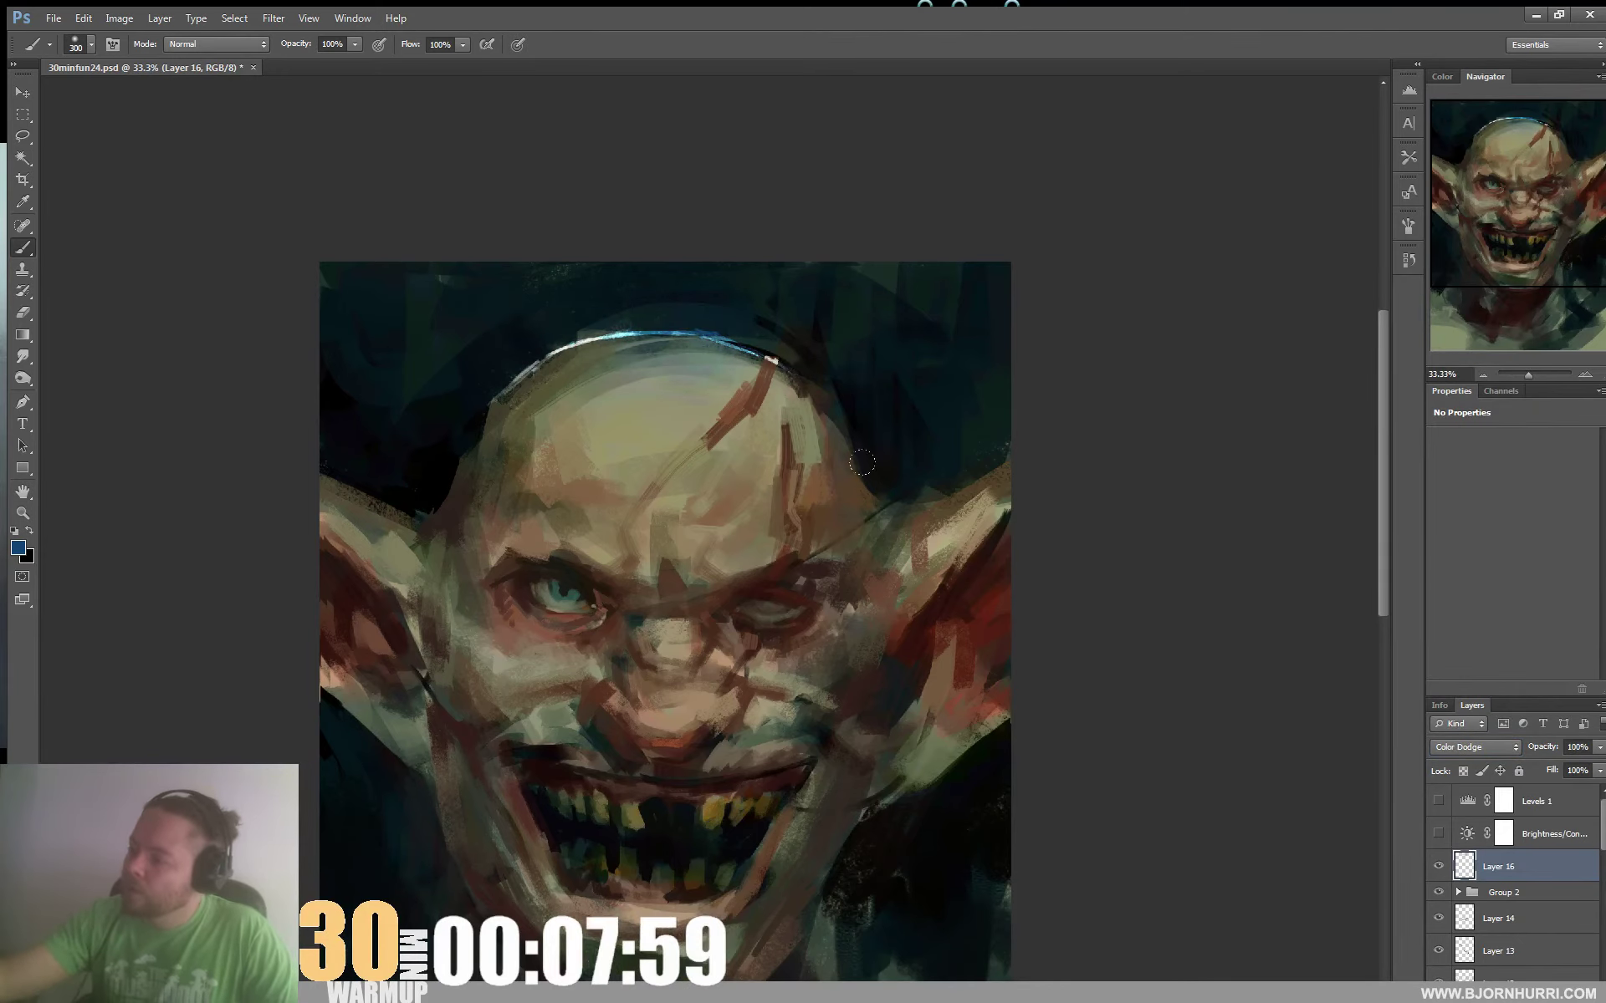
{"action": "left_click_drag", "start_coordinate": [841, 393], "coordinate": [839, 312]}
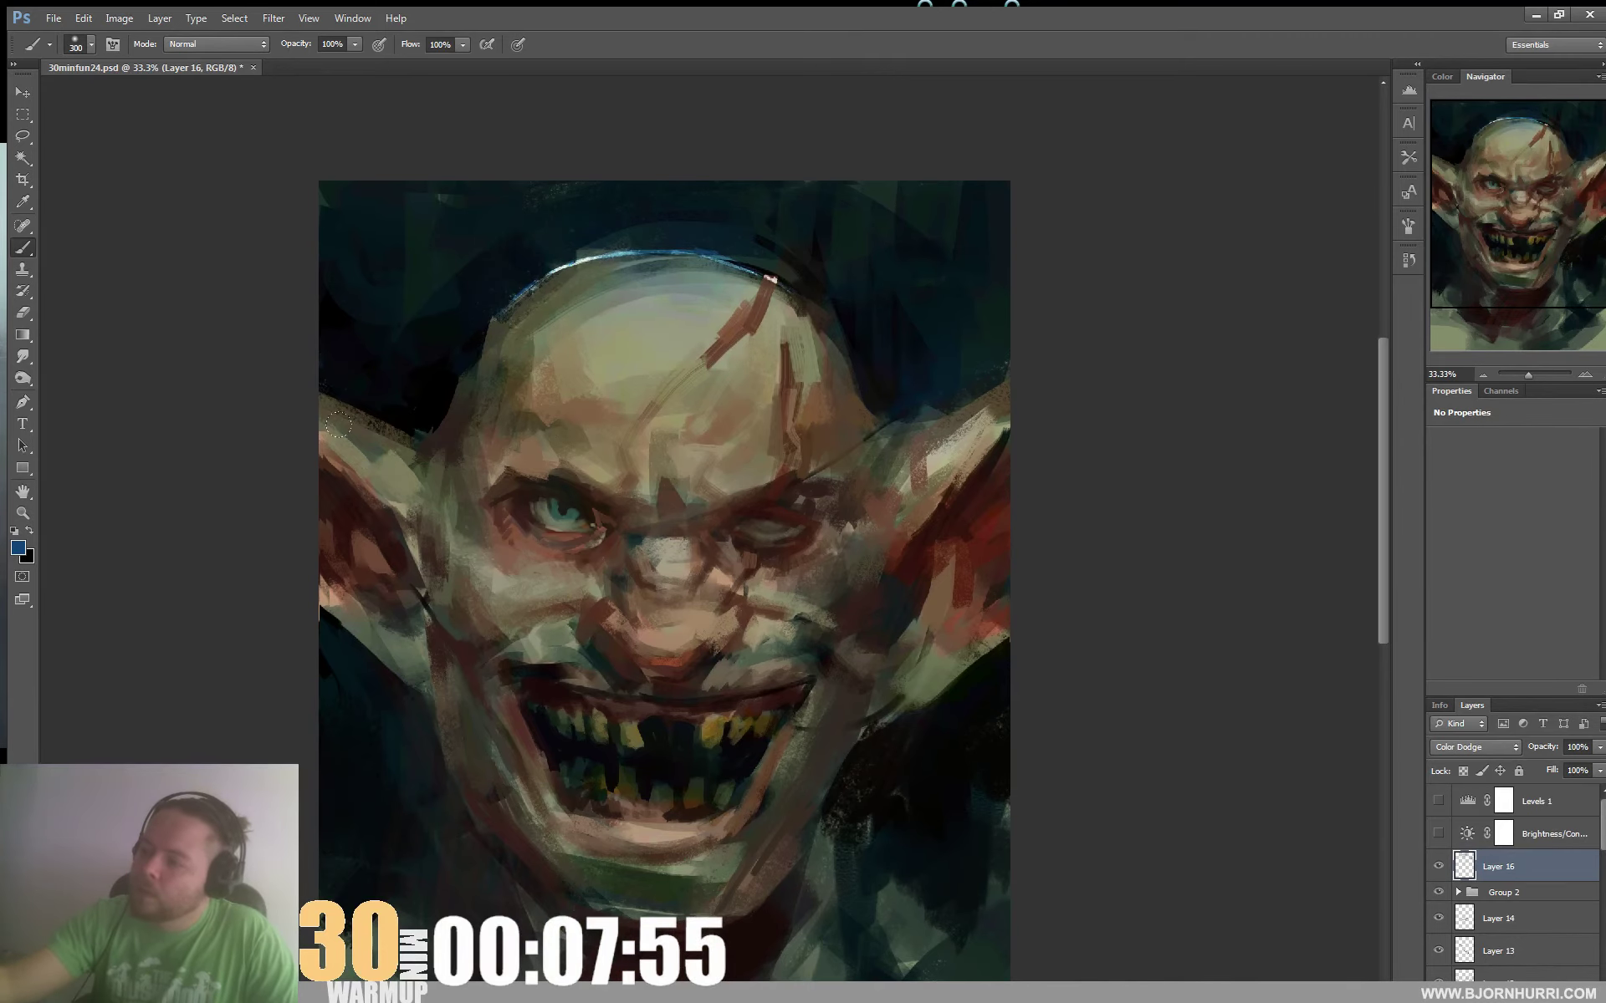
Brighten the rim light along the skull's top edge on a new layer with sampled white and a 4 px soft brush
{"action": "mouse_move", "coordinate": [773, 488]}
{"action": "left_mouse_down"}
{"action": "mouse_move", "coordinate": [1025, 379]}
{"action": "mouse_move", "coordinate": [1074, 324]}
{"action": "mouse_move", "coordinate": [1046, 270]}
{"action": "mouse_move", "coordinate": [978, 454]}
{"action": "left_mouse_up"}
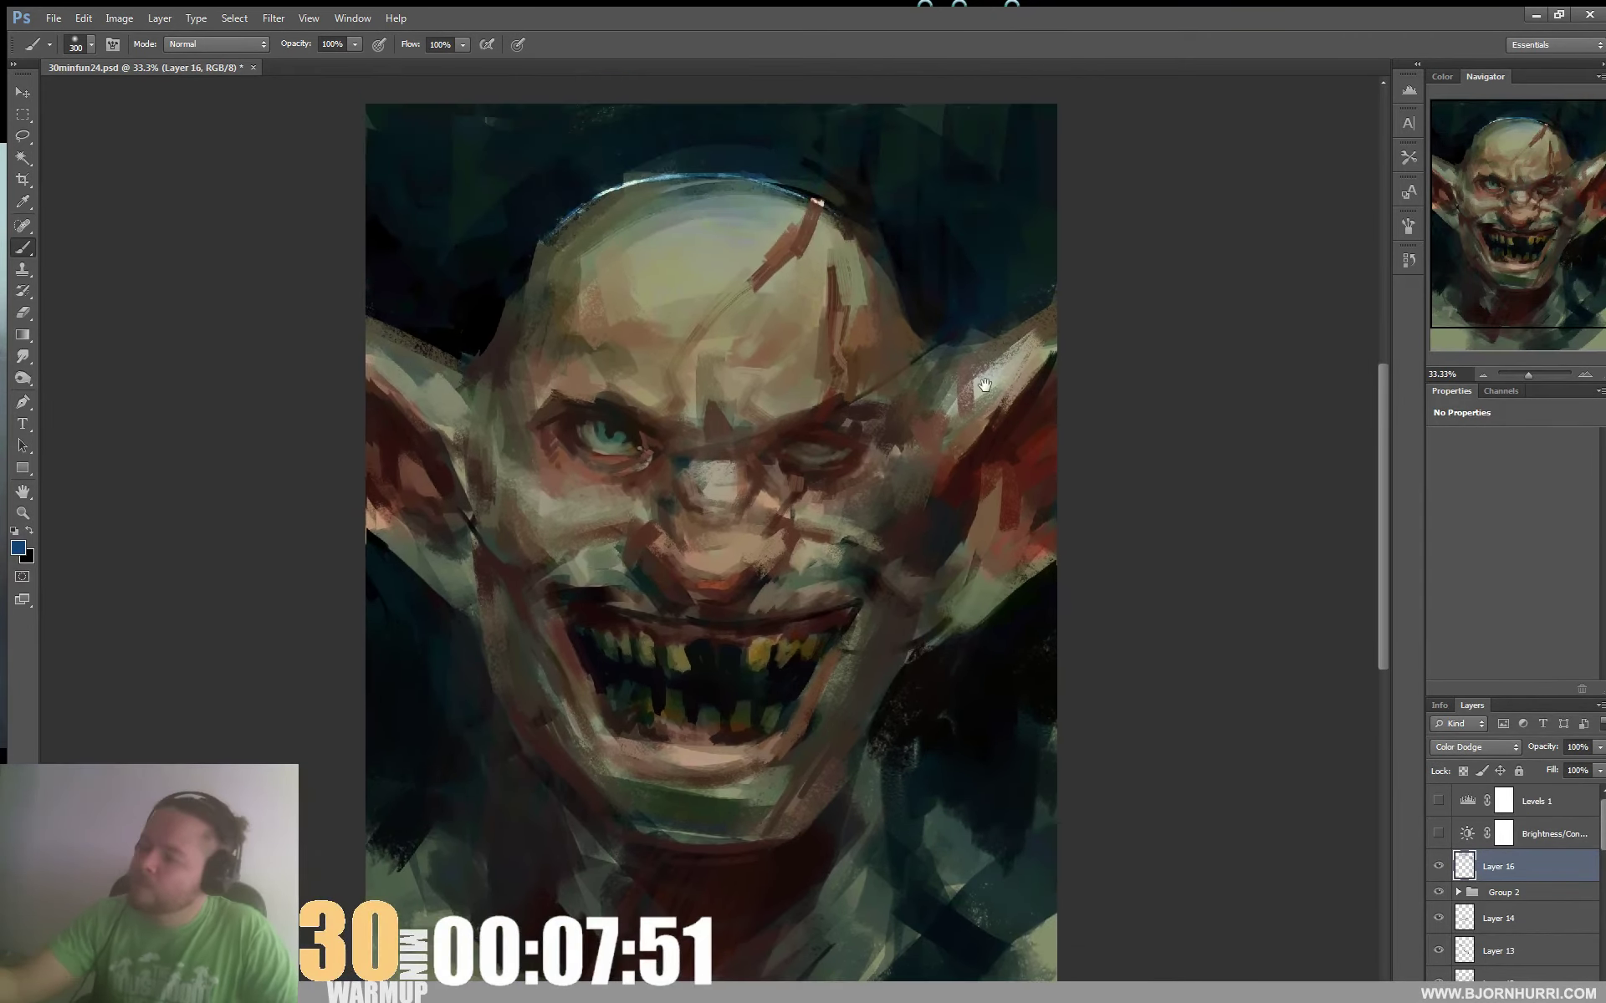
{"action": "key", "text": "ctrl+alt+shift+n"}
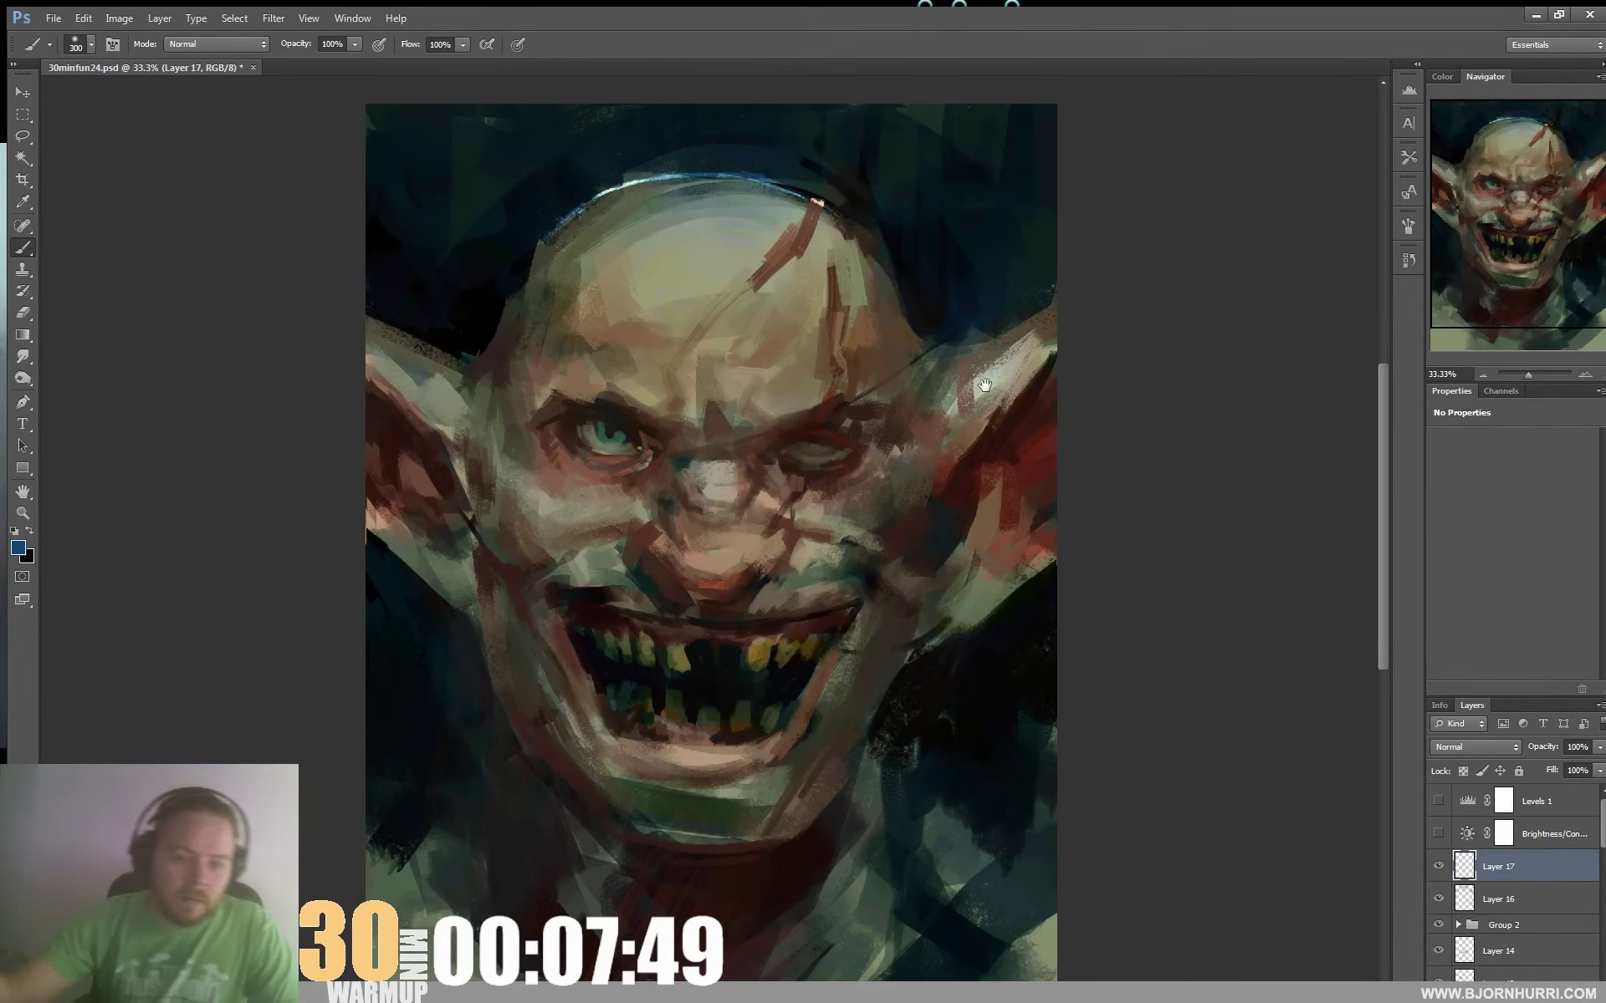
{"action": "left_click_drag", "start_coordinate": [960, 276], "coordinate": [1024, 398]}
{"action": "right_click", "coordinate": [850, 319]}
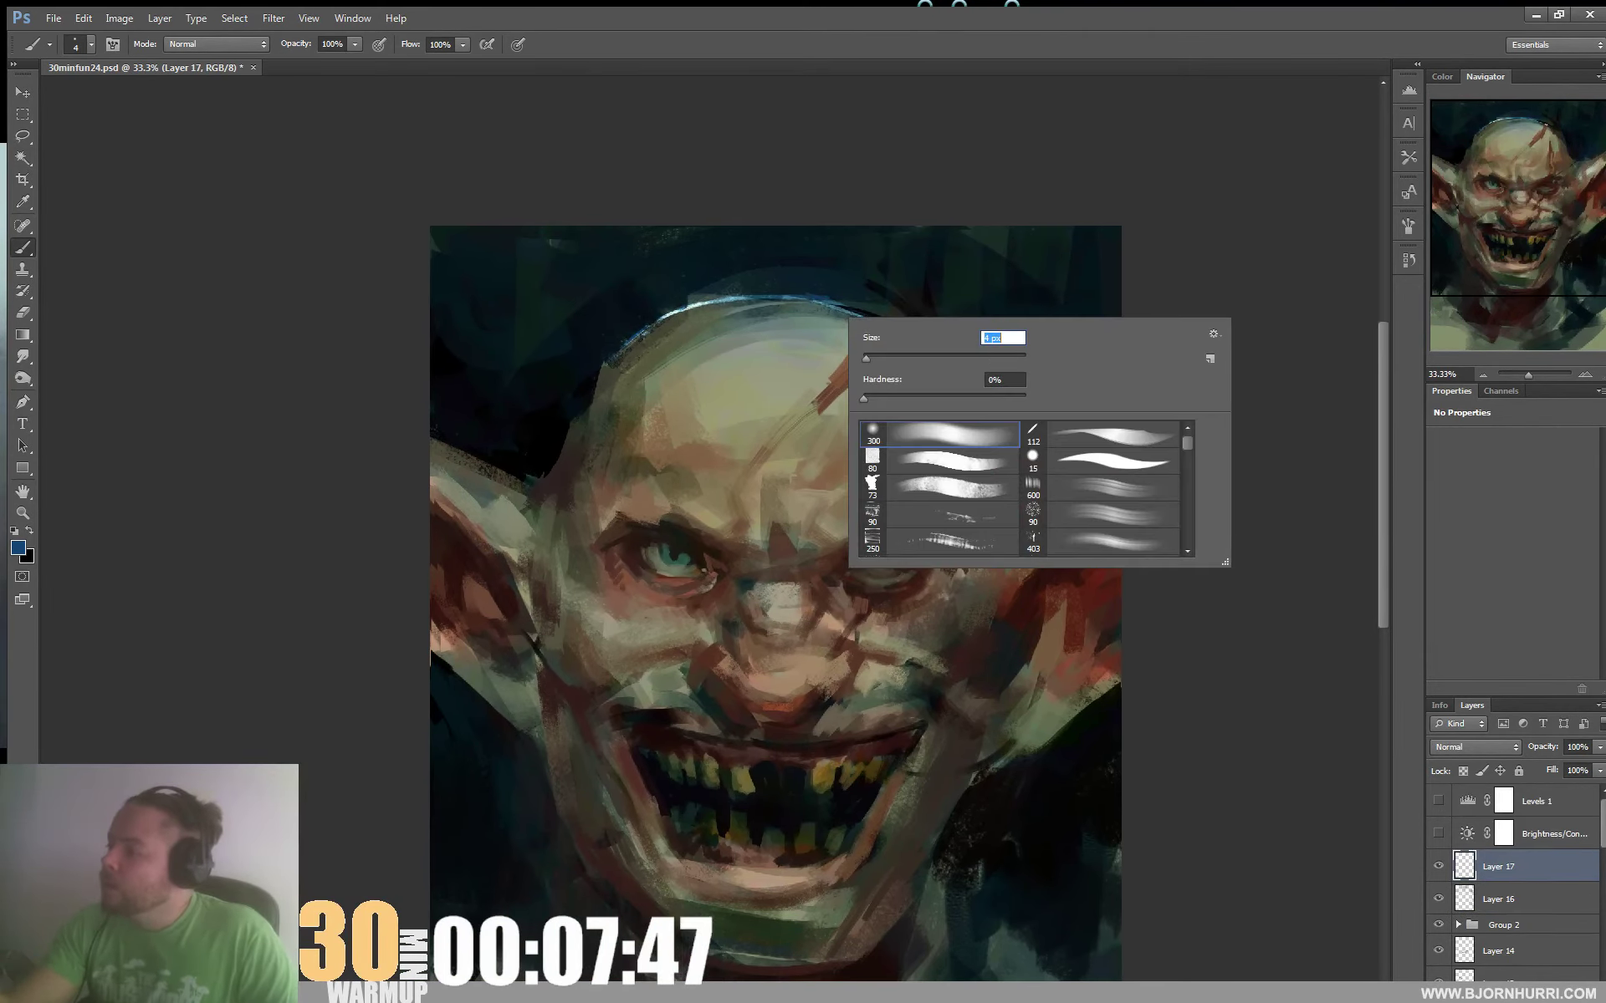
{"action": "key", "text": "Return"}
{"action": "left_click", "coordinate": [700, 298], "text": "alt"}
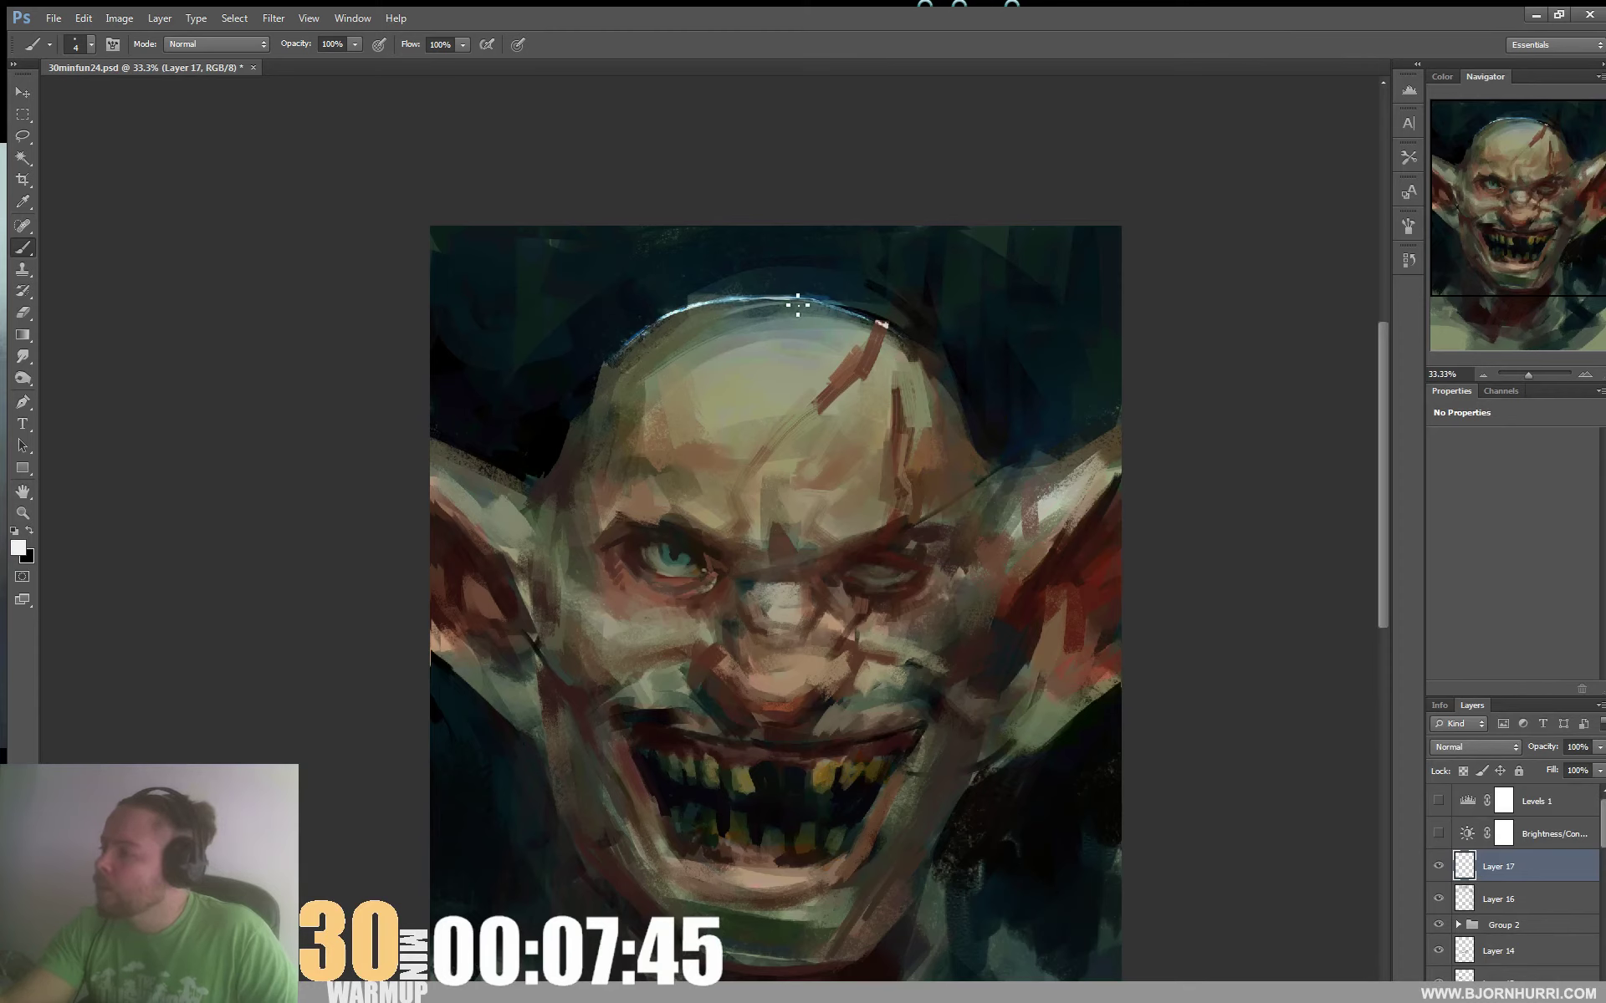
{"action": "right_click", "coordinate": [794, 350]}
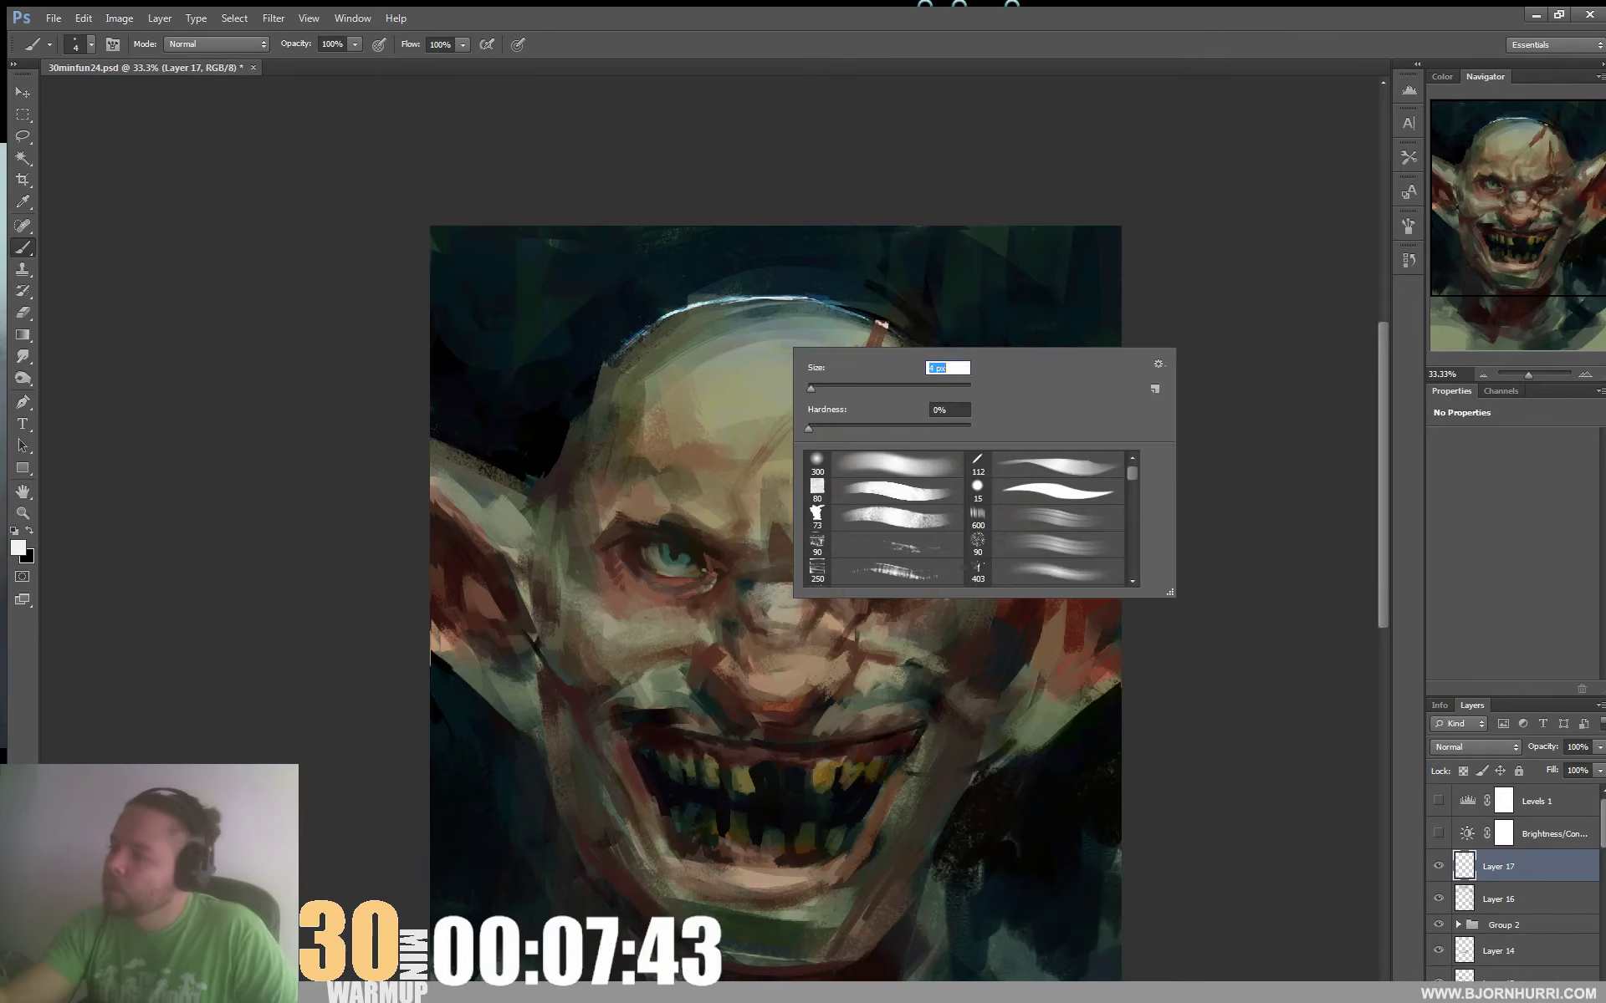
{"action": "key", "text": "Return"}
Paint a white rim light along the upper edge of the left ear with a 16 px soft brush
{"action": "right_click", "coordinate": [513, 438]}
{"action": "type", "text": "16"}
{"action": "key", "text": "Return"}
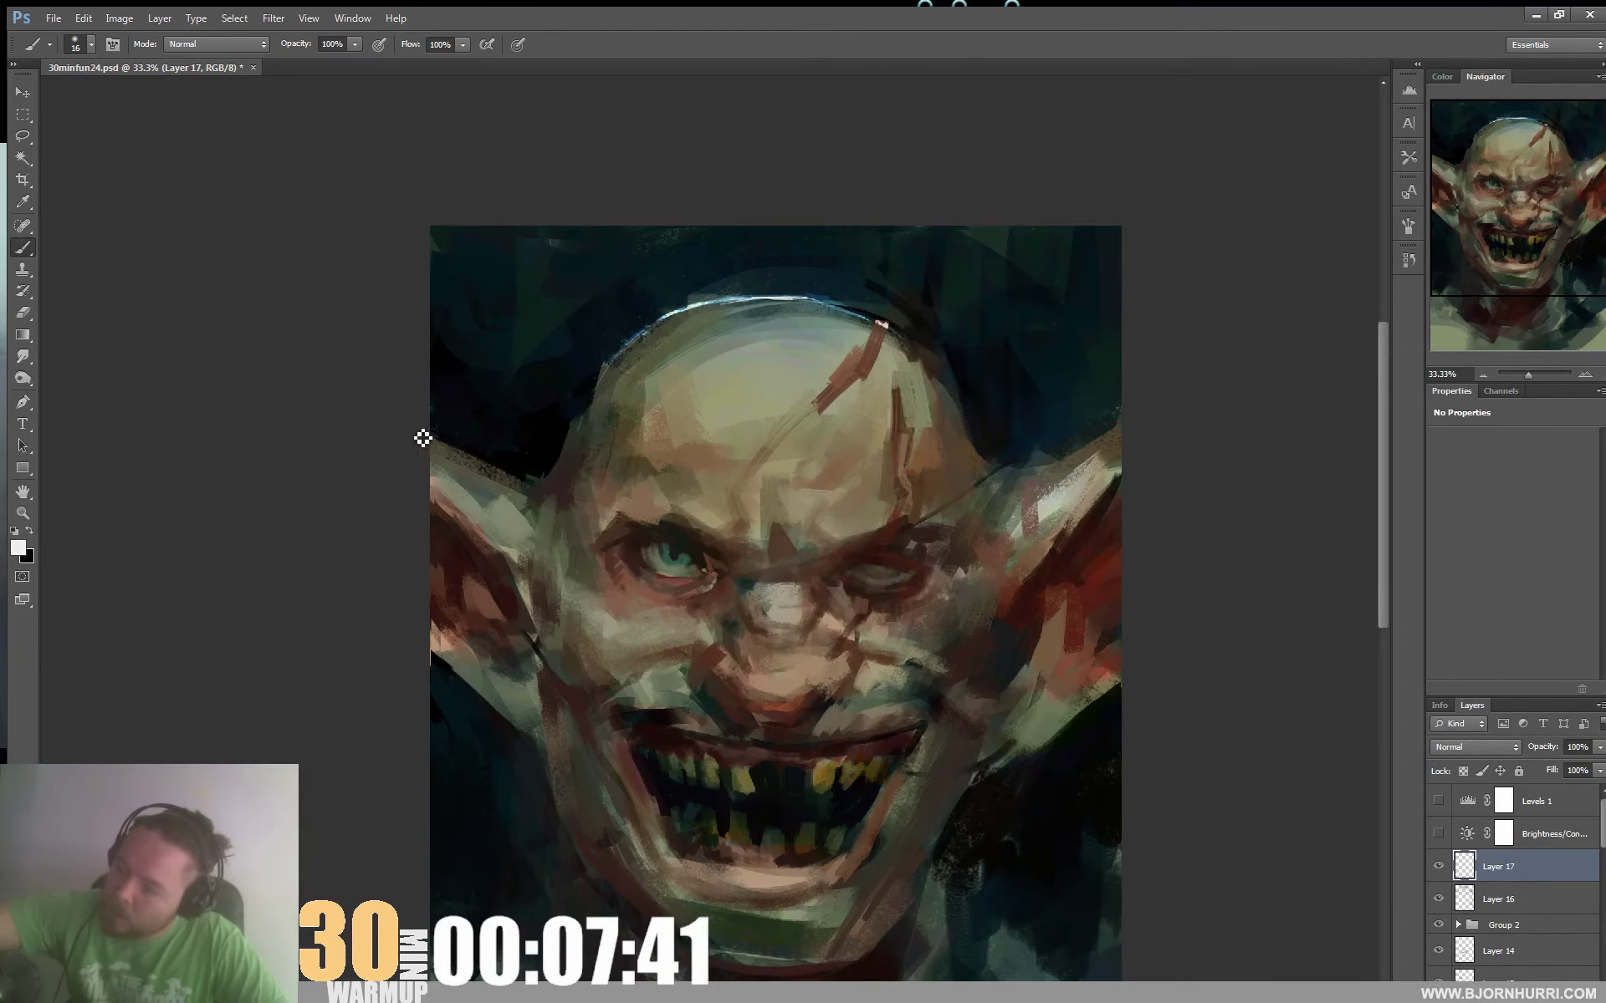
{"action": "left_click_drag", "start_coordinate": [422, 439], "coordinate": [472, 465]}
Extend the white rim light along the upper edges of both ears with the textured 90 px brush preset resized to 62 px
{"action": "right_click", "coordinate": [503, 479]}
{"action": "left_click", "coordinate": [644, 642]}
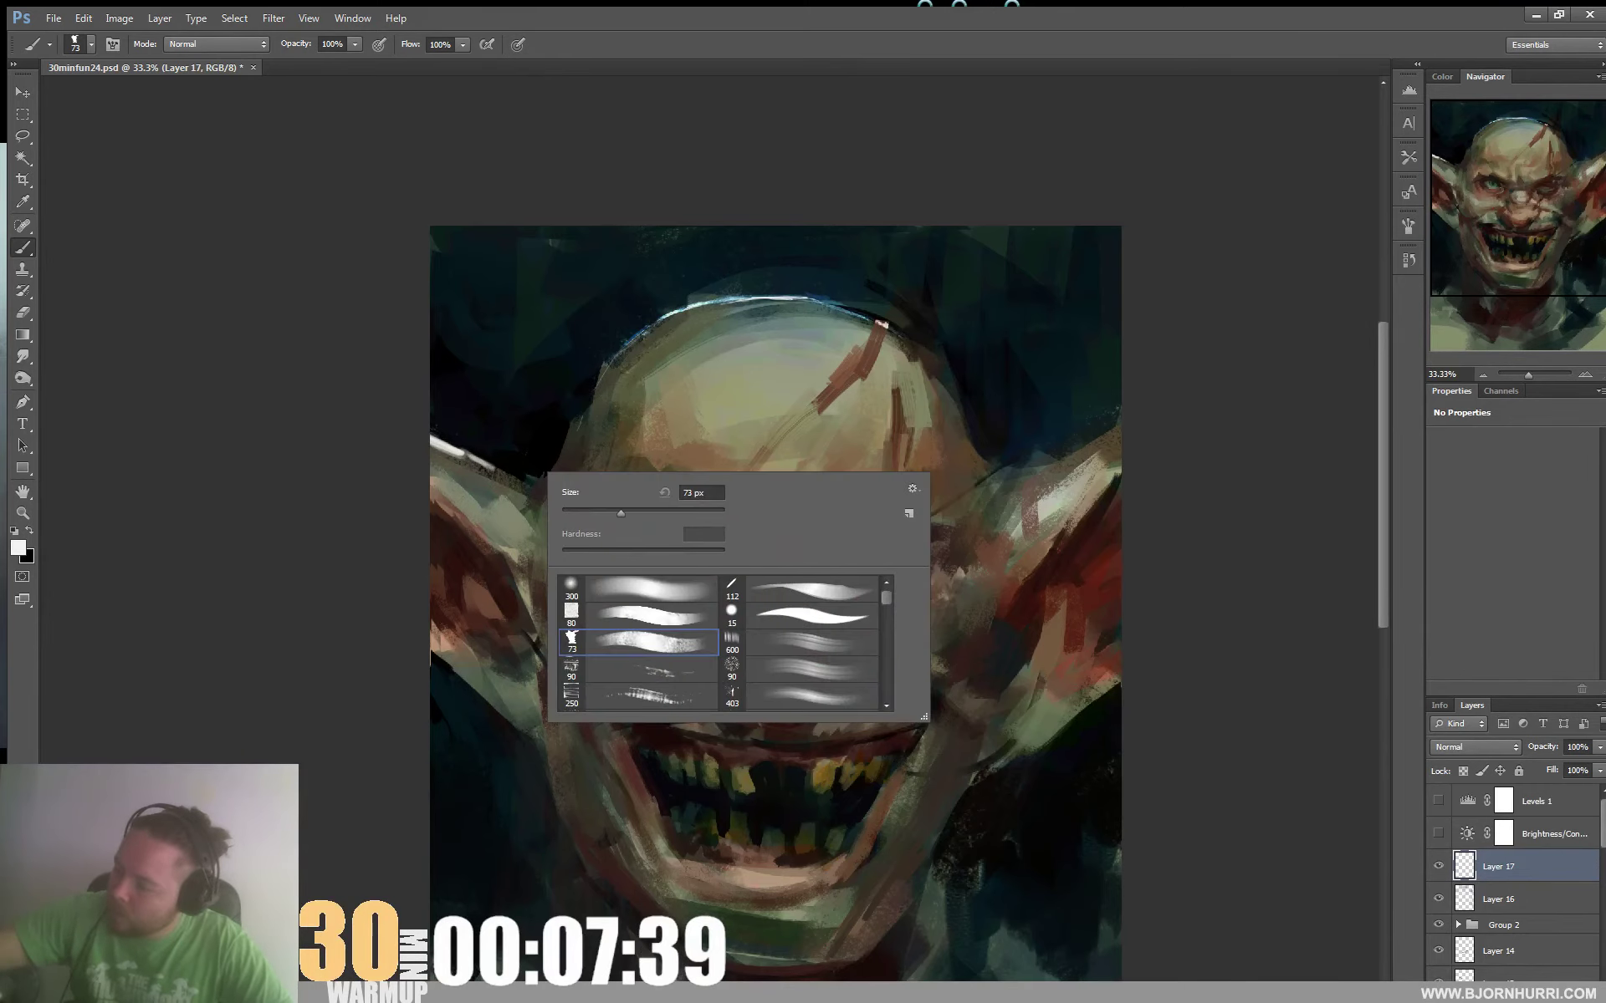
{"action": "left_click", "coordinate": [644, 669]}
{"action": "type", "text": "24"}
{"action": "key", "text": "Return"}
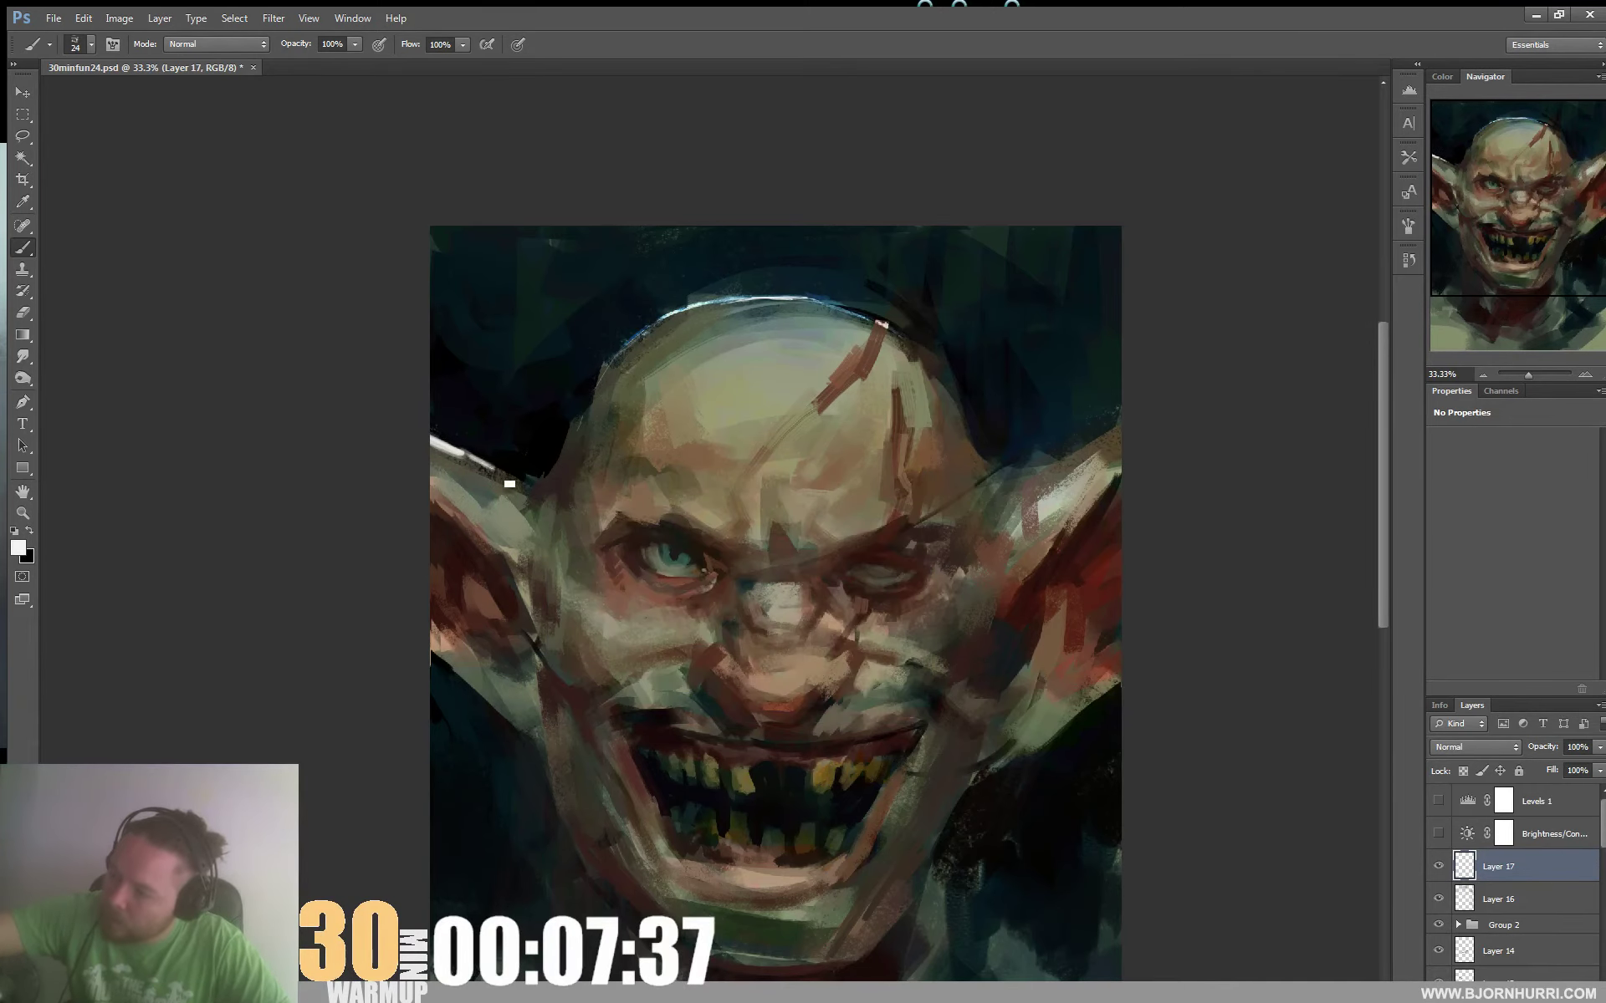
{"action": "right_click", "coordinate": [497, 465]}
{"action": "type", "text": "62"}
{"action": "key", "text": "Return"}
{"action": "left_click_drag", "start_coordinate": [455, 460], "coordinate": [497, 481]}
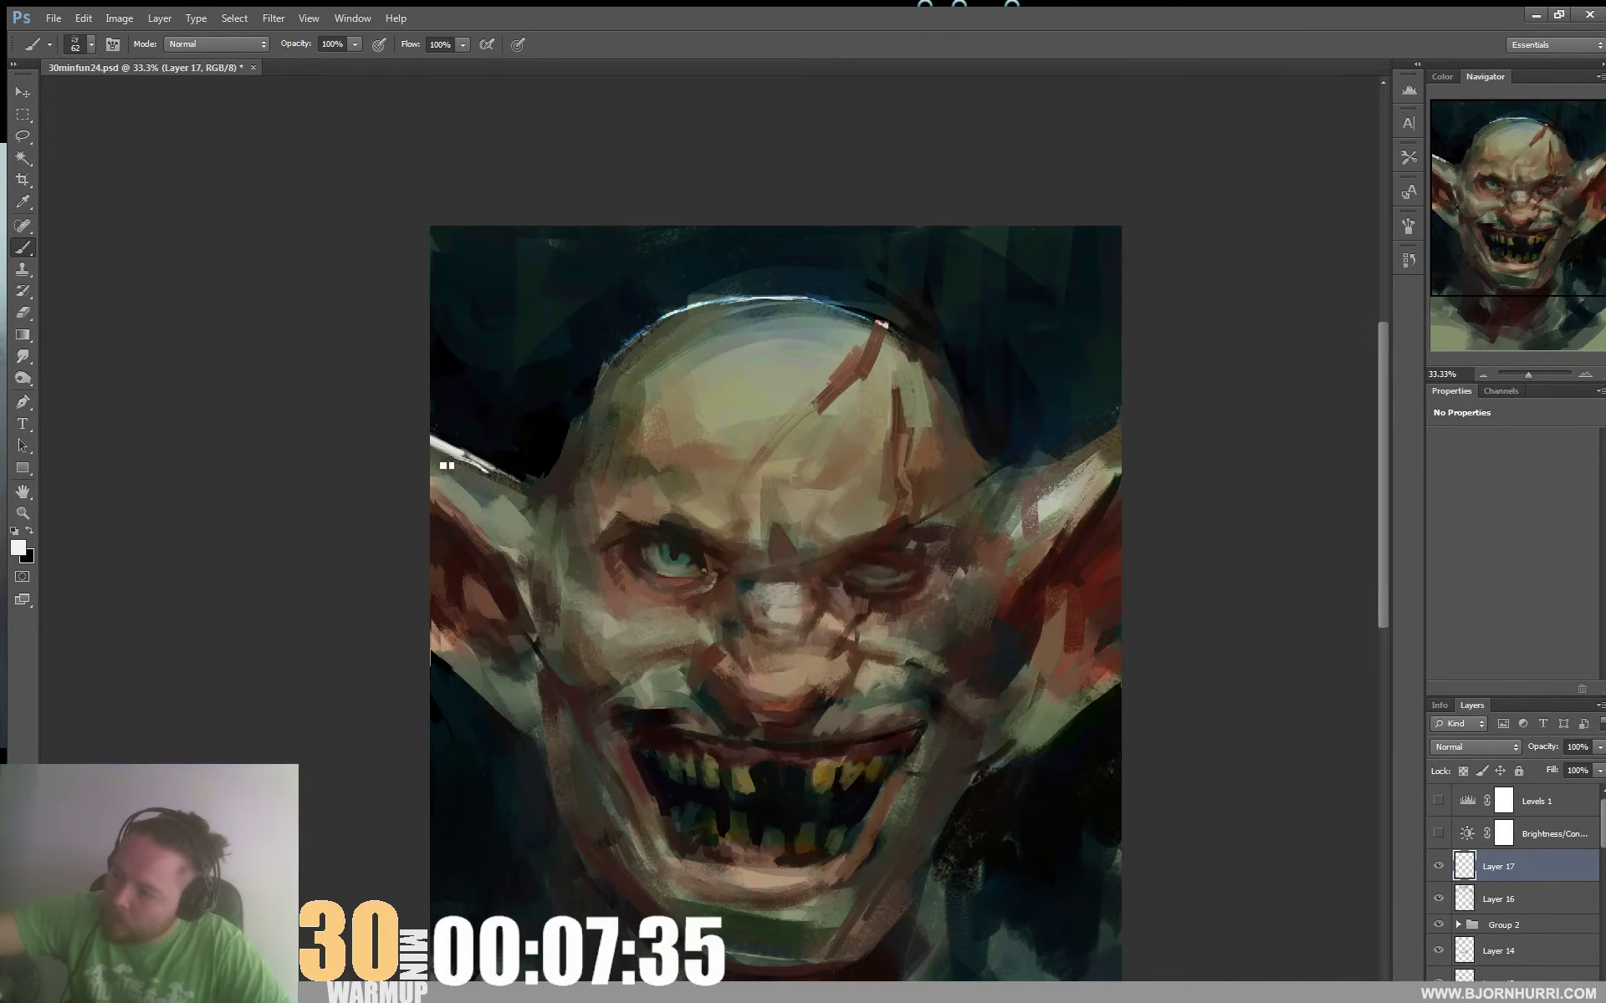
{"action": "left_click_drag", "start_coordinate": [1057, 479], "coordinate": [1155, 422]}
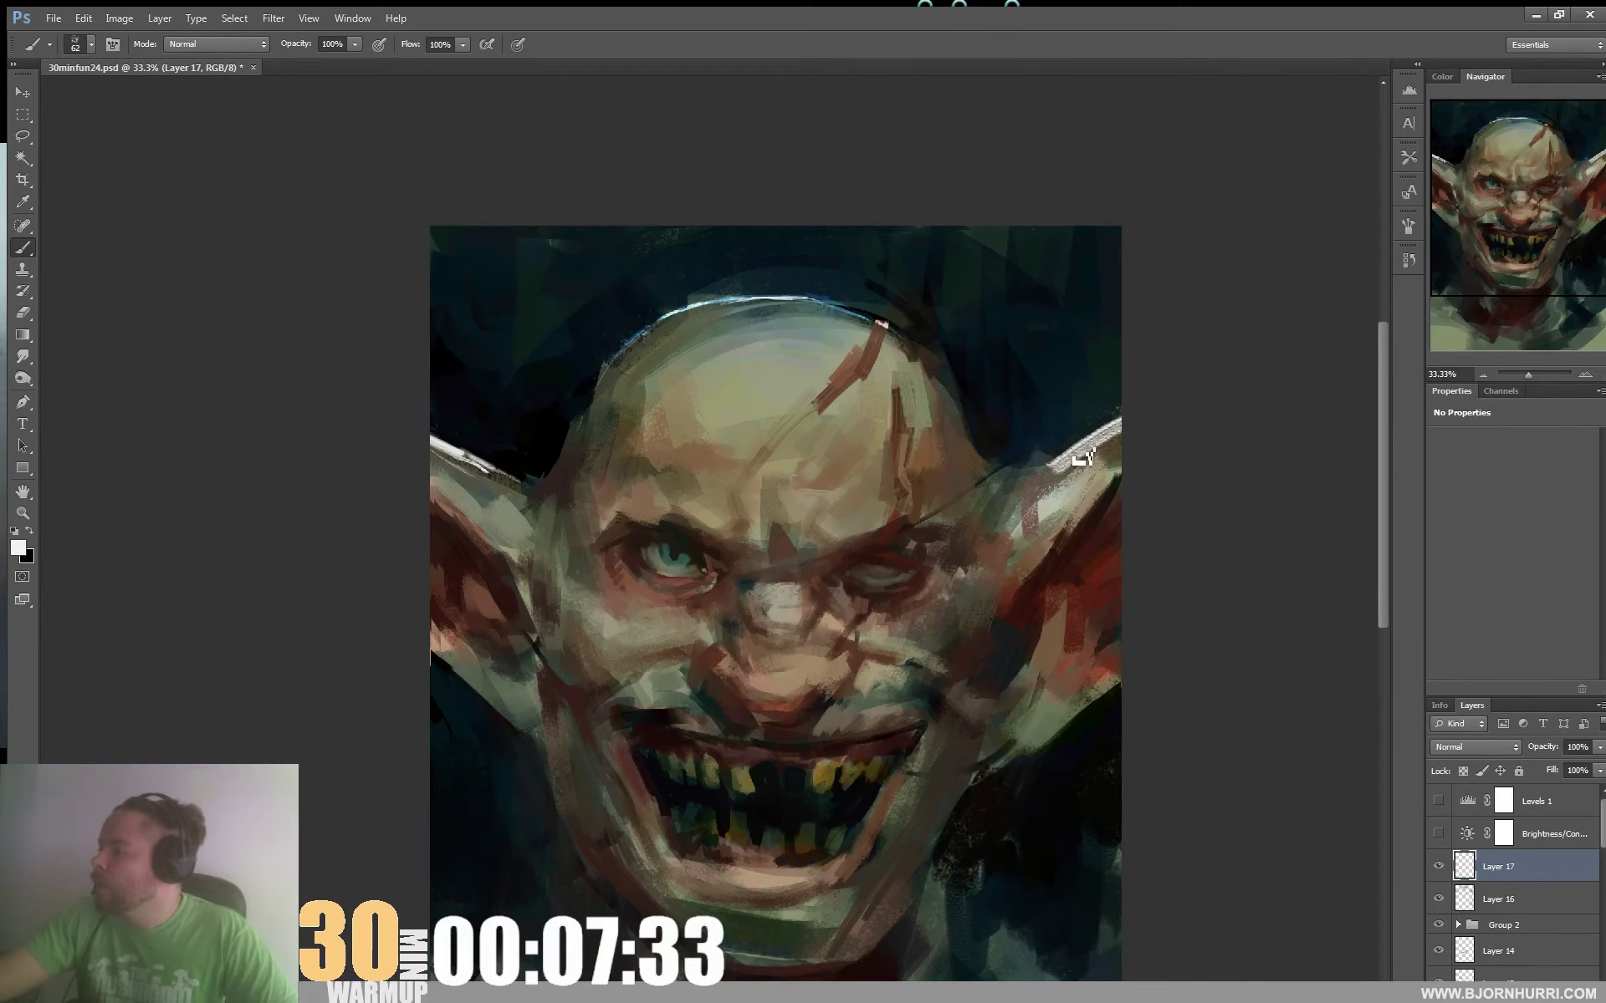
Trim the right ear's white rim and add sampled light-blue rim strokes where both ears meet the skull
{"action": "left_click", "coordinate": [689, 300], "text": "alt"}
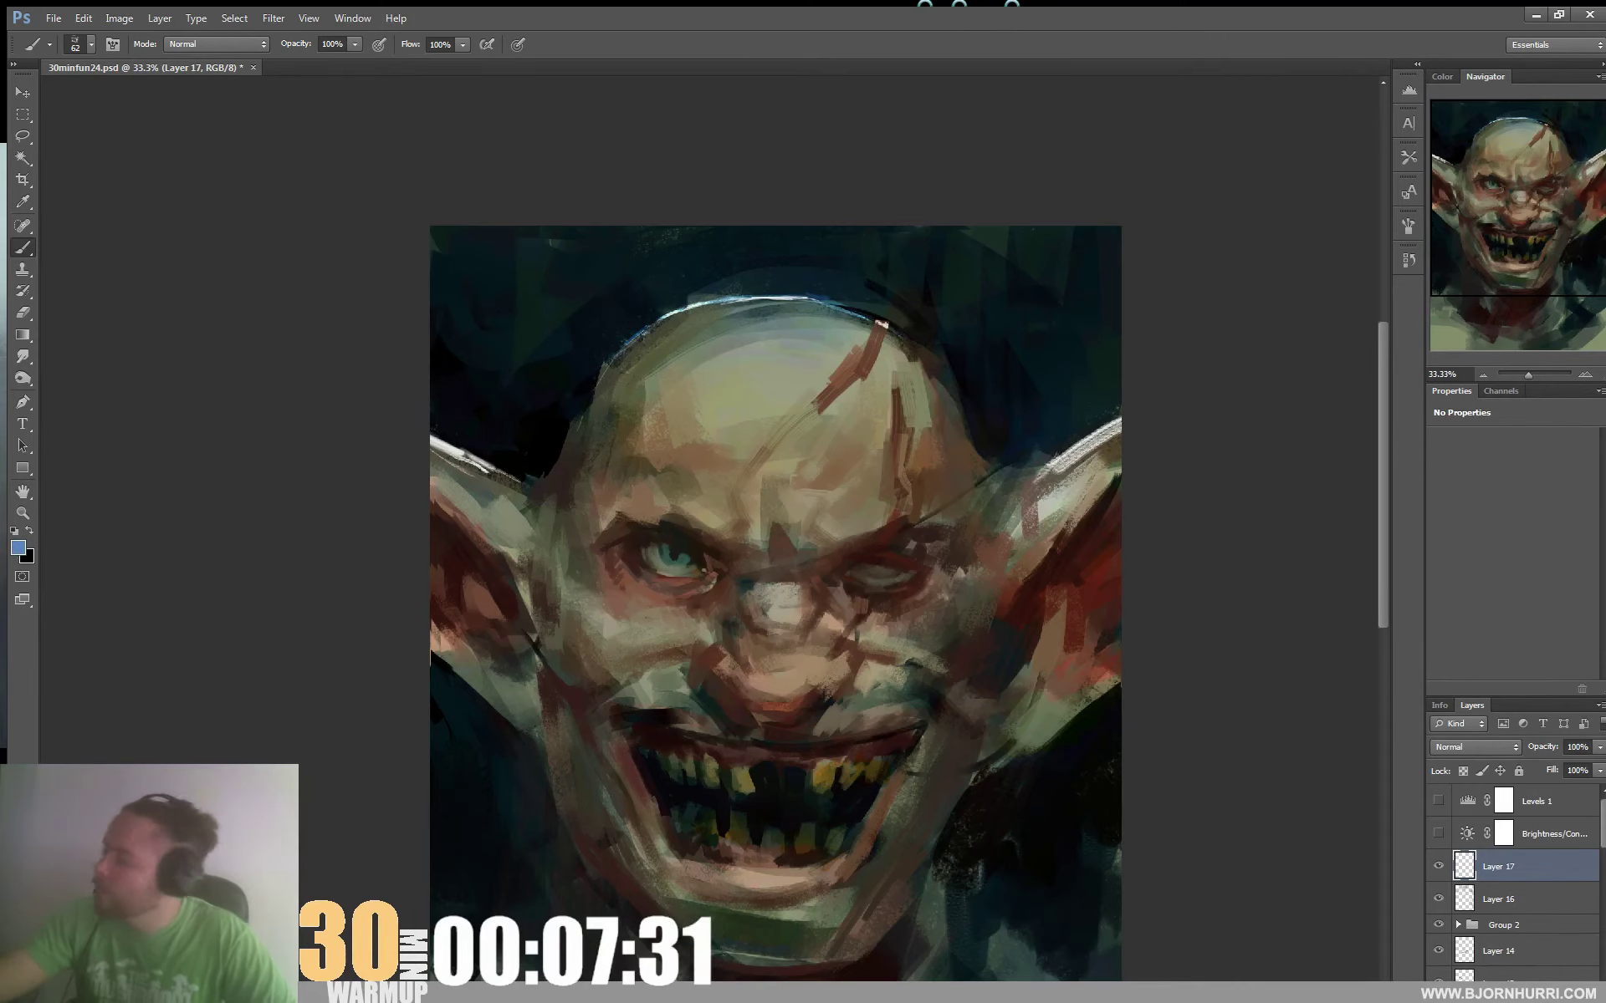
{"action": "key", "text": "e"}
{"action": "mouse_move", "coordinate": [1137, 436]}
{"action": "left_mouse_down"}
{"action": "mouse_move", "coordinate": [1003, 481]}
{"action": "mouse_move", "coordinate": [1086, 448]}
{"action": "left_mouse_up"}
{"action": "key", "text": "b"}
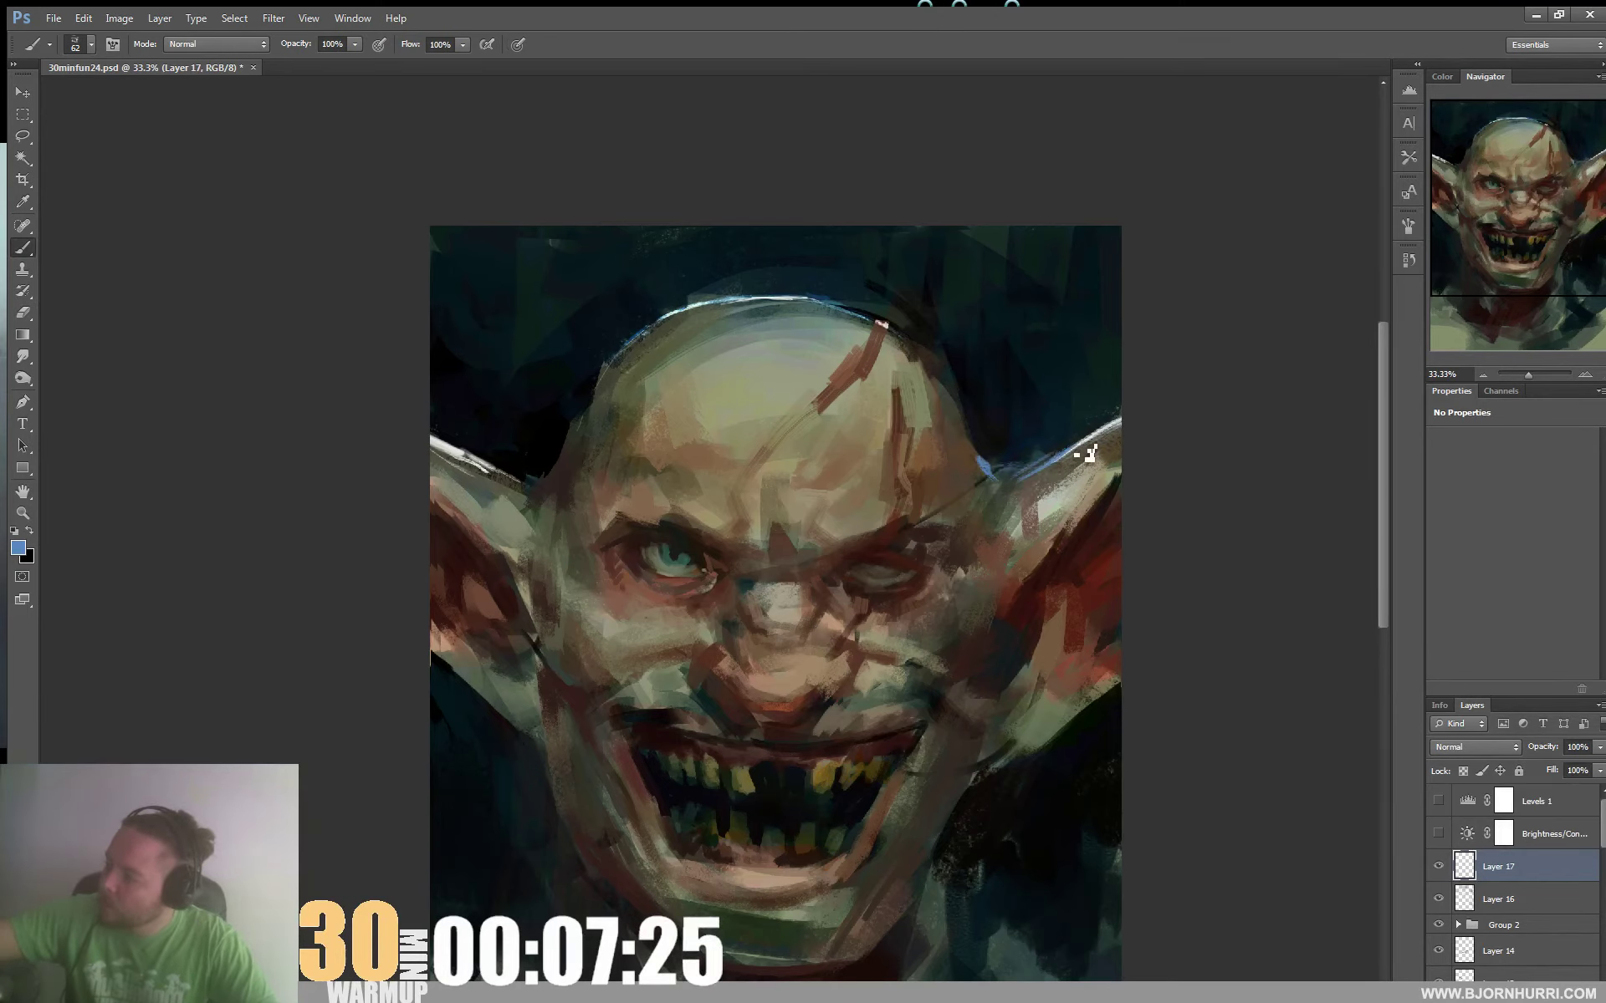
{"action": "mouse_move", "coordinate": [460, 452]}
{"action": "left_mouse_down"}
{"action": "mouse_move", "coordinate": [507, 483]}
{"action": "mouse_move", "coordinate": [696, 445]}
{"action": "left_mouse_up"}
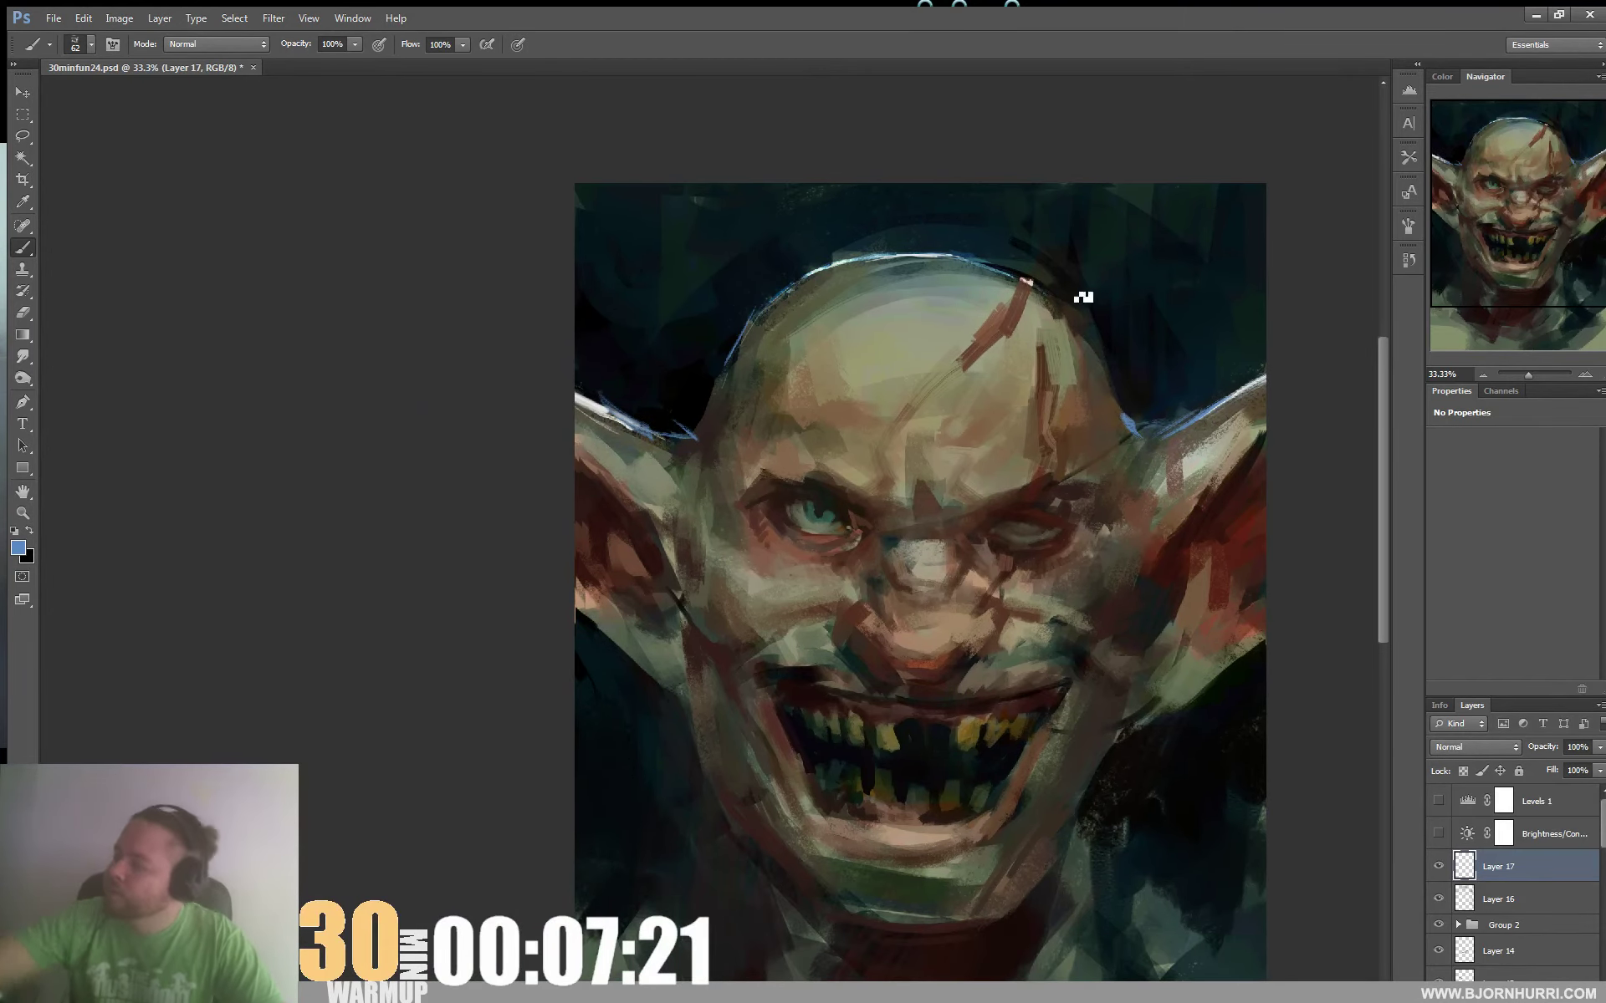
Add a new layer, try a light-blue glow over the skull's top edge with a 147 px brush, and undo the stroke
{"action": "right_click", "coordinate": [1057, 297]}
{"action": "left_click_drag", "start_coordinate": [1020, 314], "coordinate": [1072, 314]}
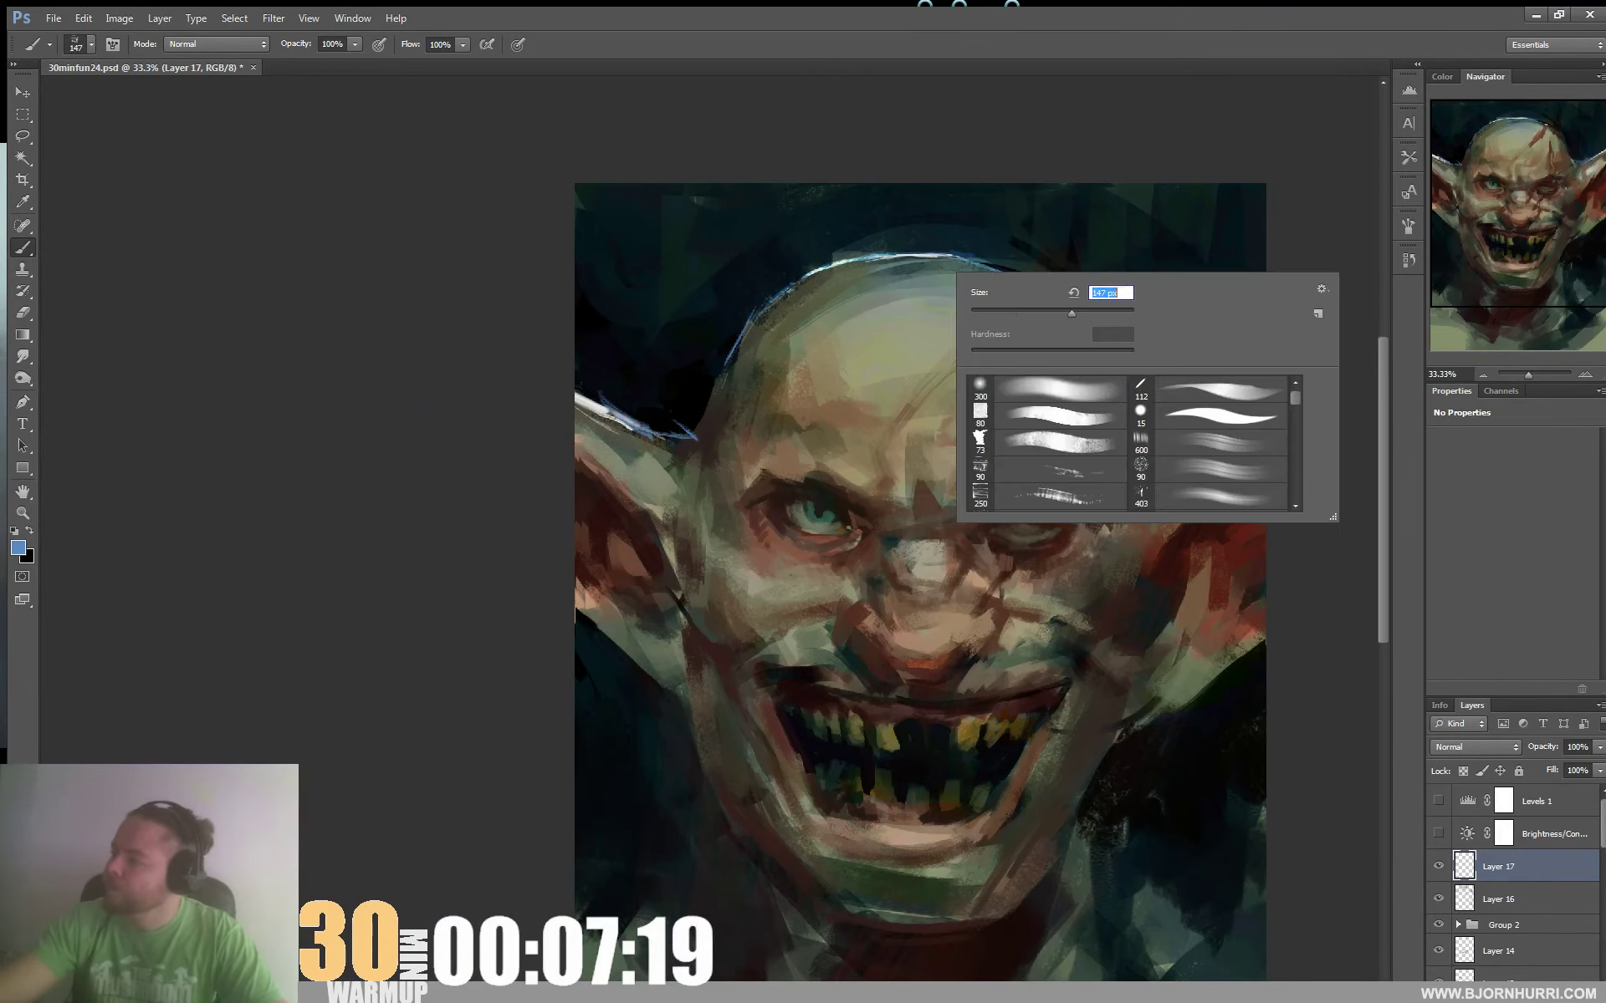
{"action": "key", "text": "Return"}
{"action": "key", "text": "ctrl+shift+alt+n"}
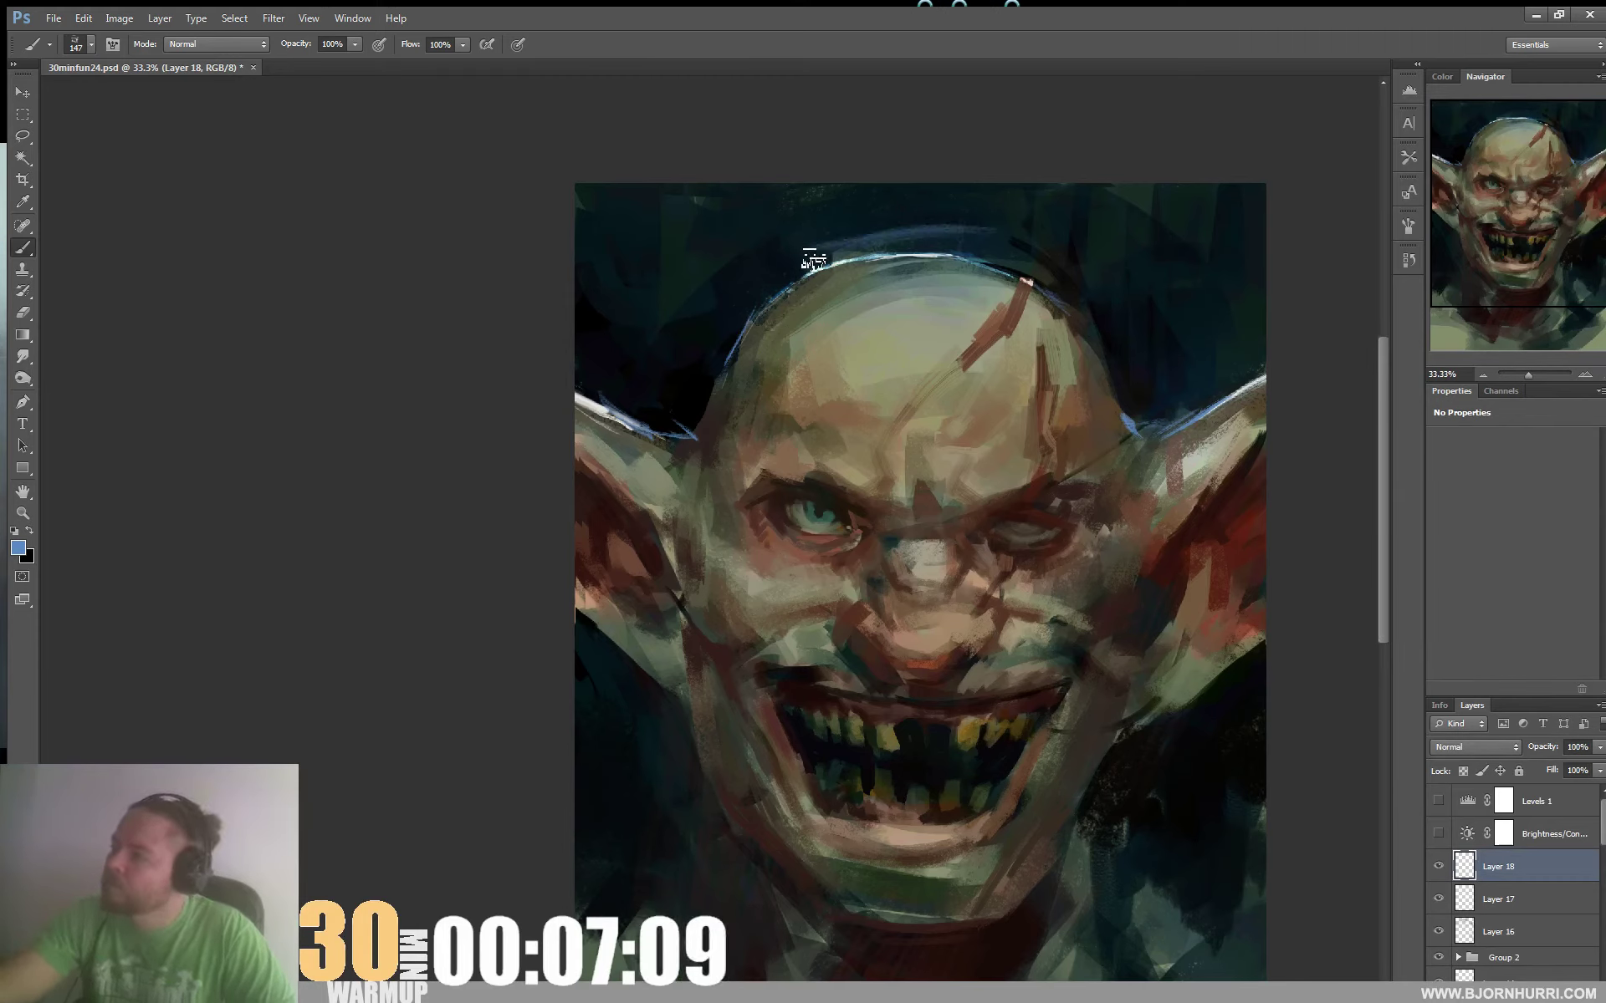
{"action": "left_click_drag", "start_coordinate": [953, 250], "coordinate": [847, 265]}
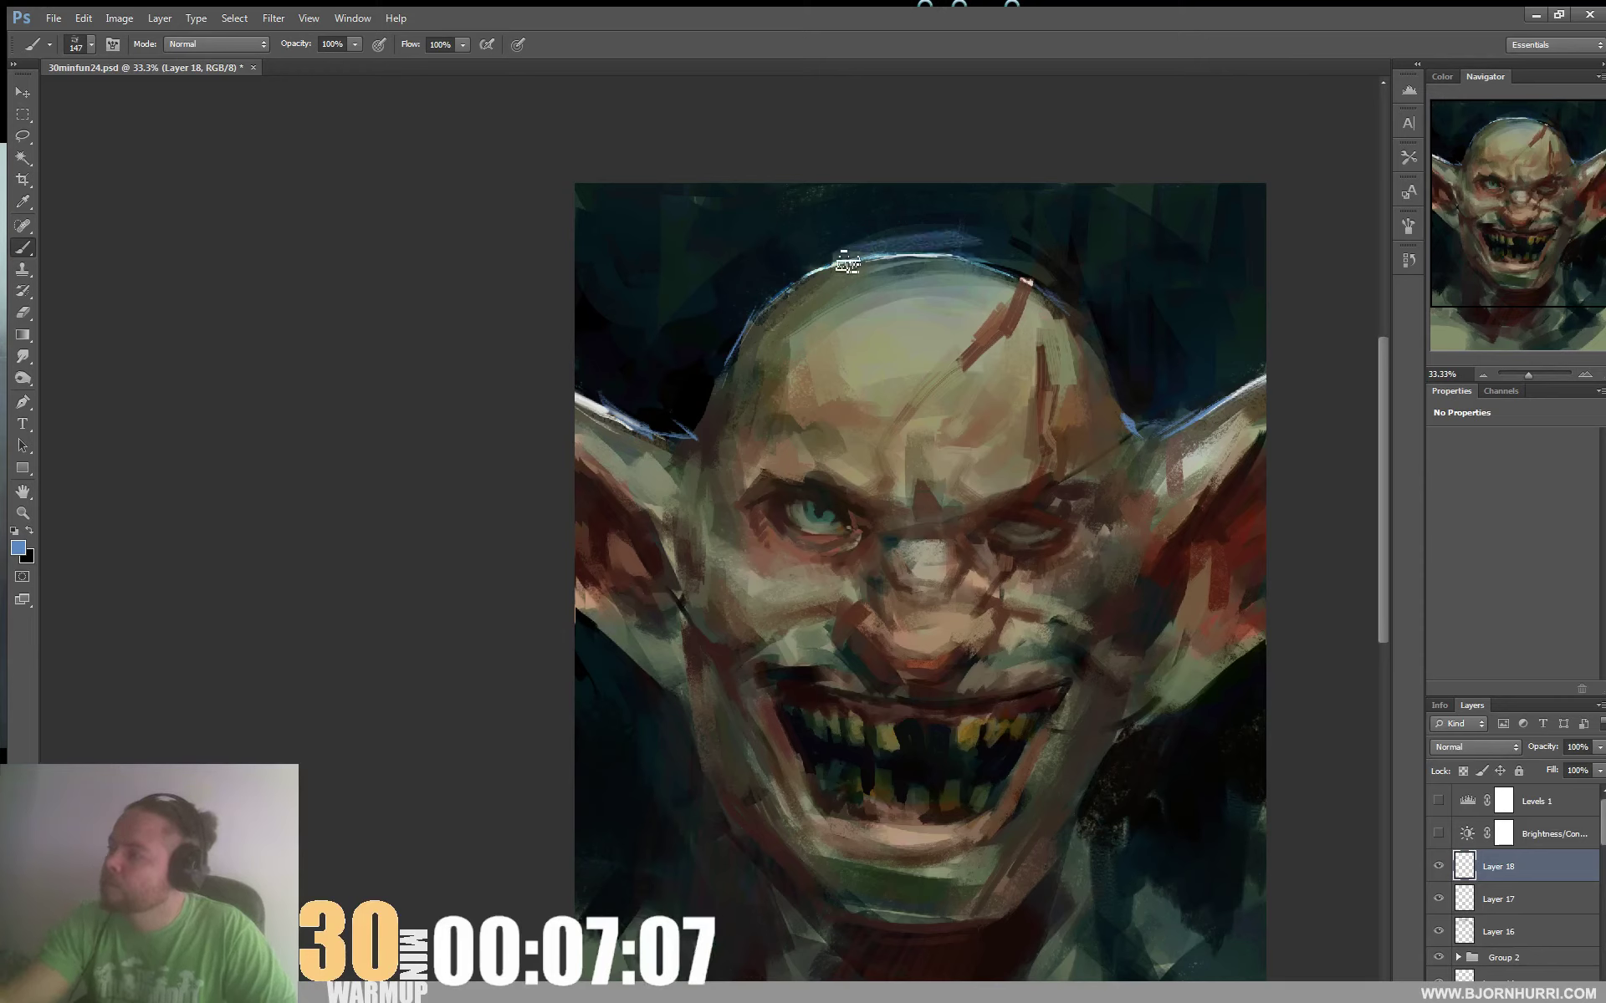
{"action": "key", "text": "ctrl+z"}
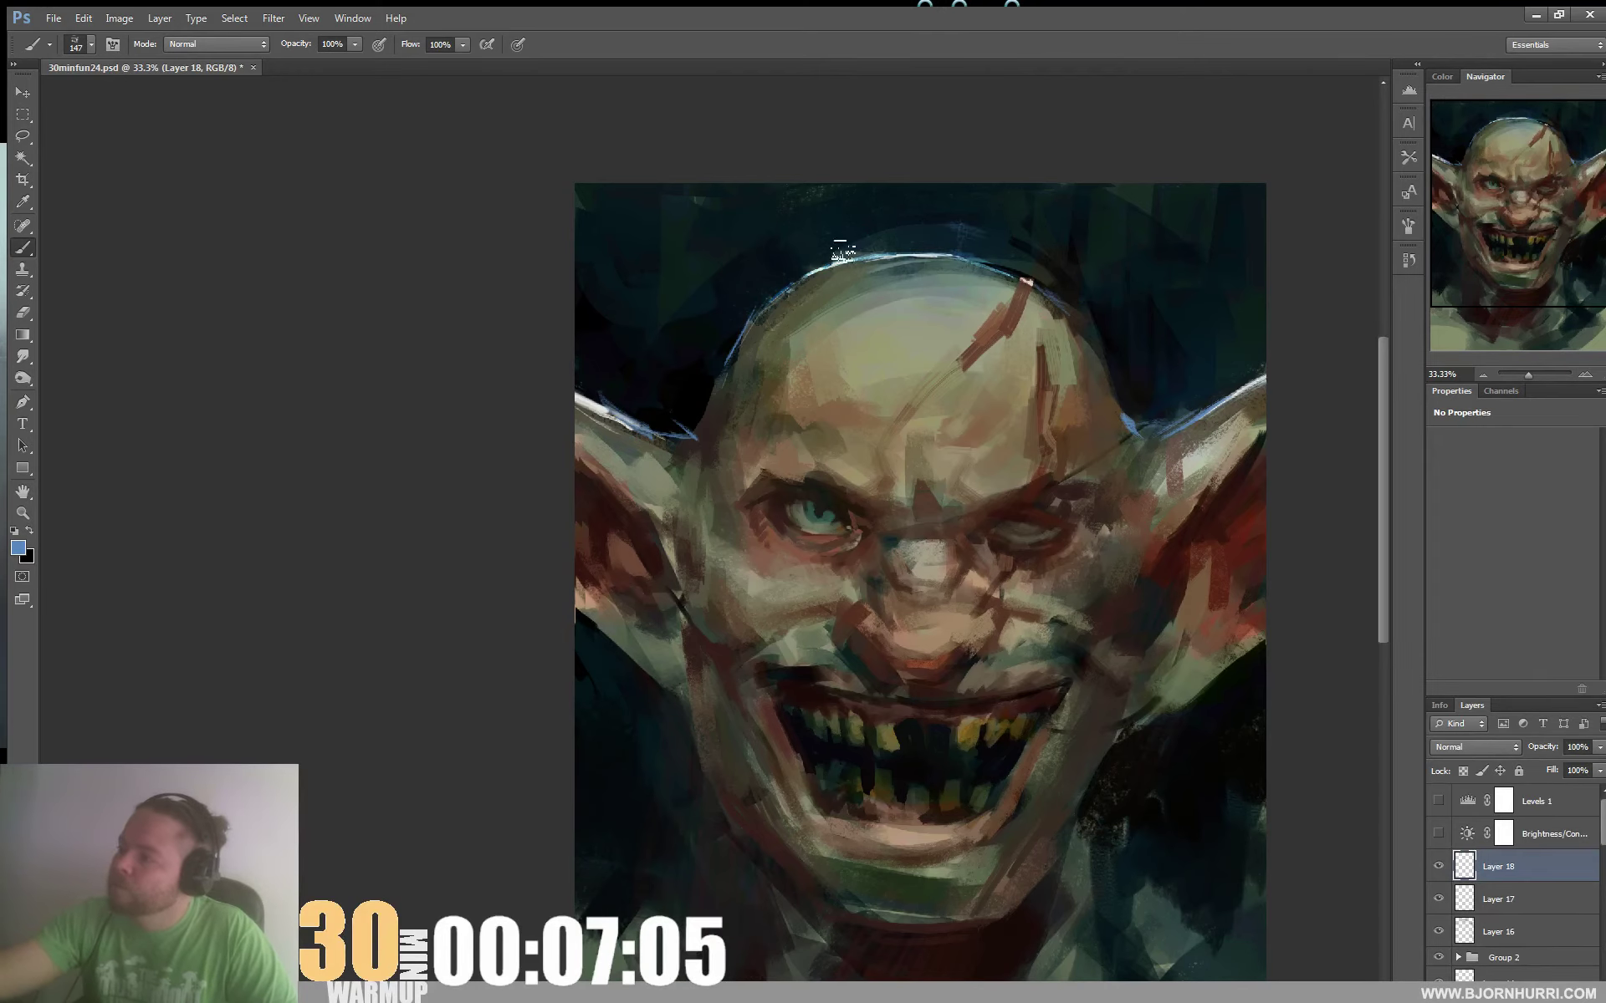
Paint a streaky blue glow in the background above the skull with the 600 px brush preset resized to 473 px
{"action": "right_click", "coordinate": [951, 248]}
{"action": "left_click", "coordinate": [1204, 415]}
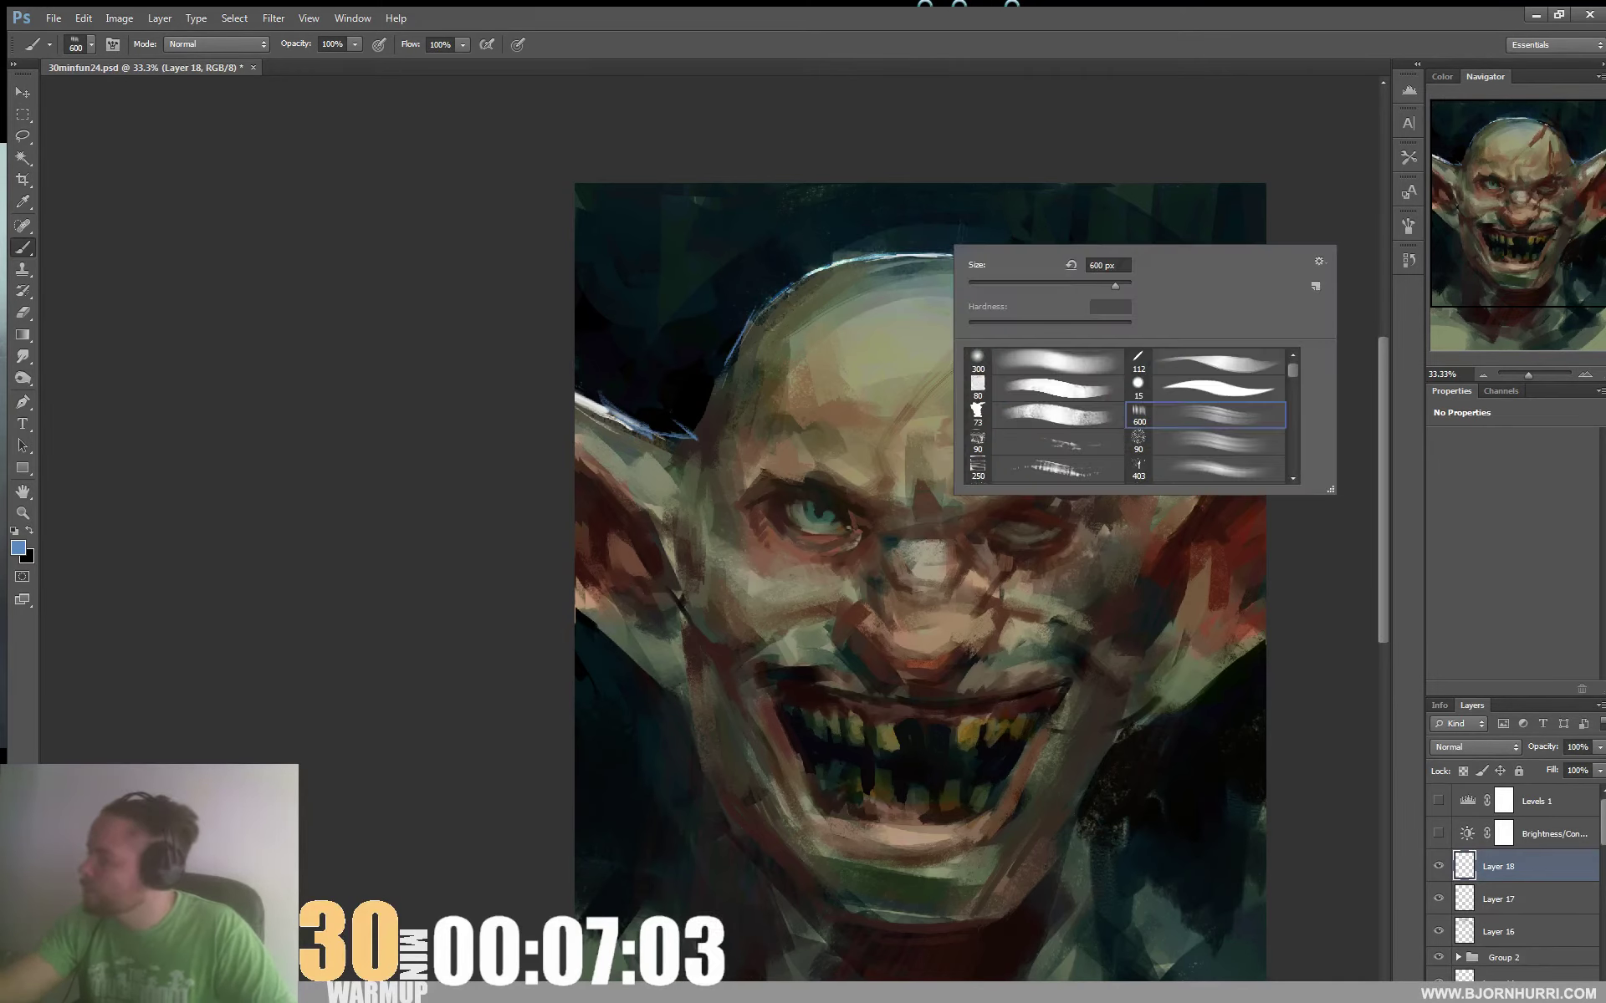
{"action": "left_click", "coordinate": [1108, 265]}
{"action": "type", "text": "504"}
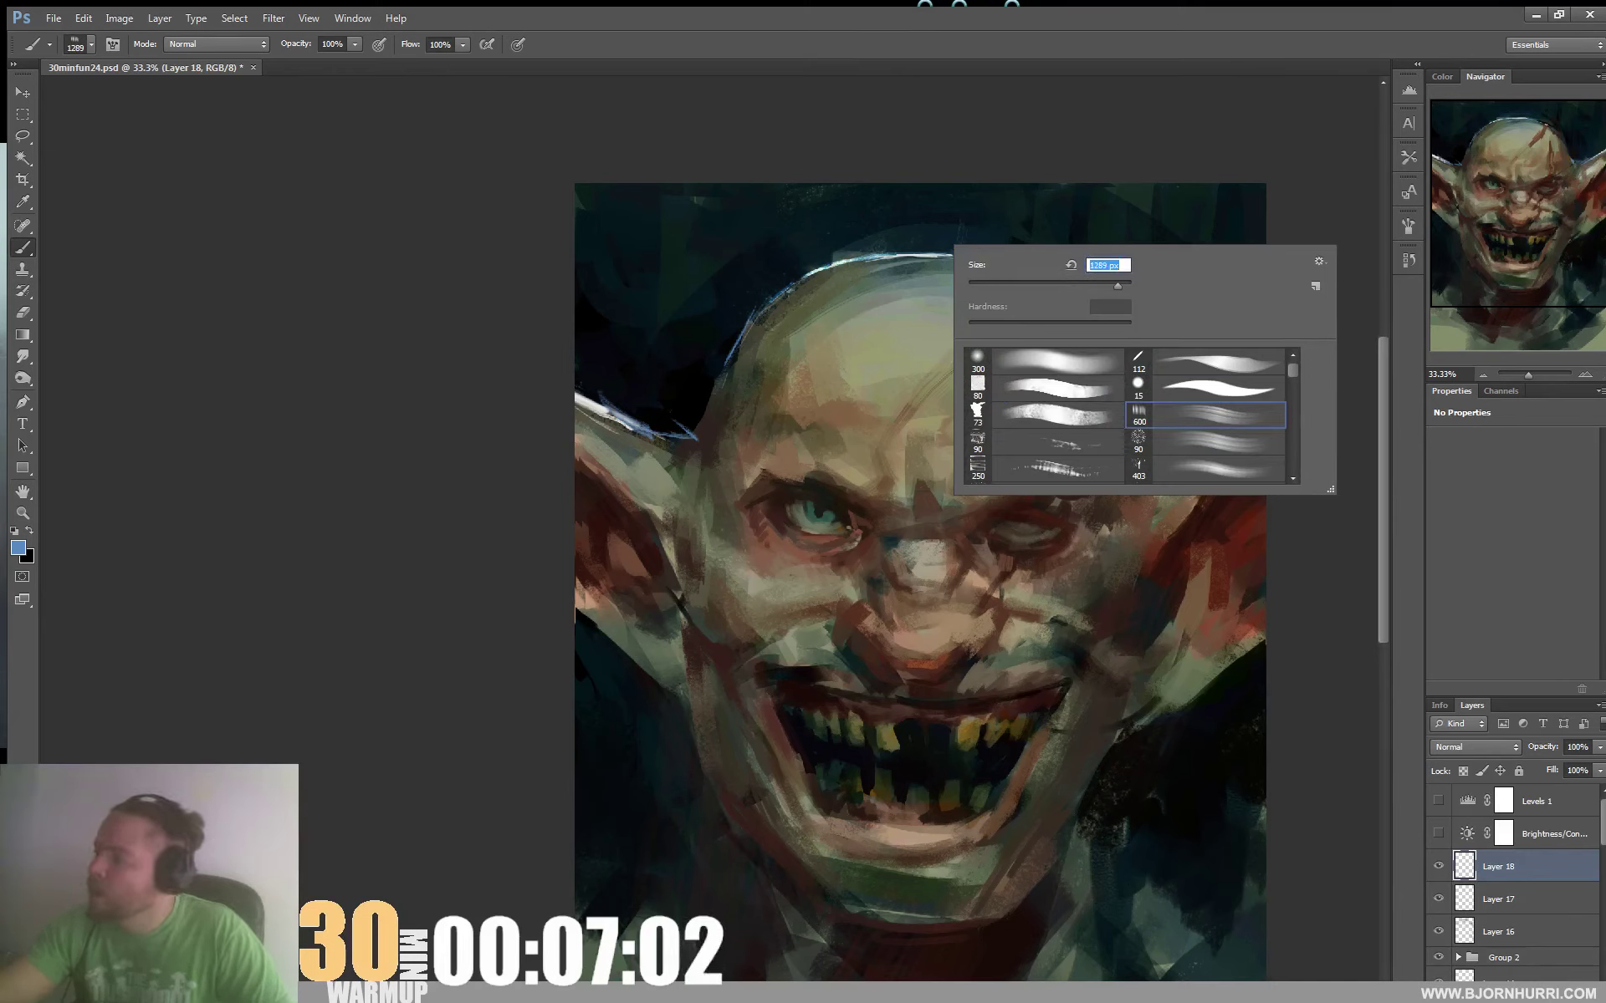
{"action": "left_click_drag", "start_coordinate": [1117, 285], "coordinate": [1110, 285]}
{"action": "left_click_drag", "start_coordinate": [929, 185], "coordinate": [904, 253]}
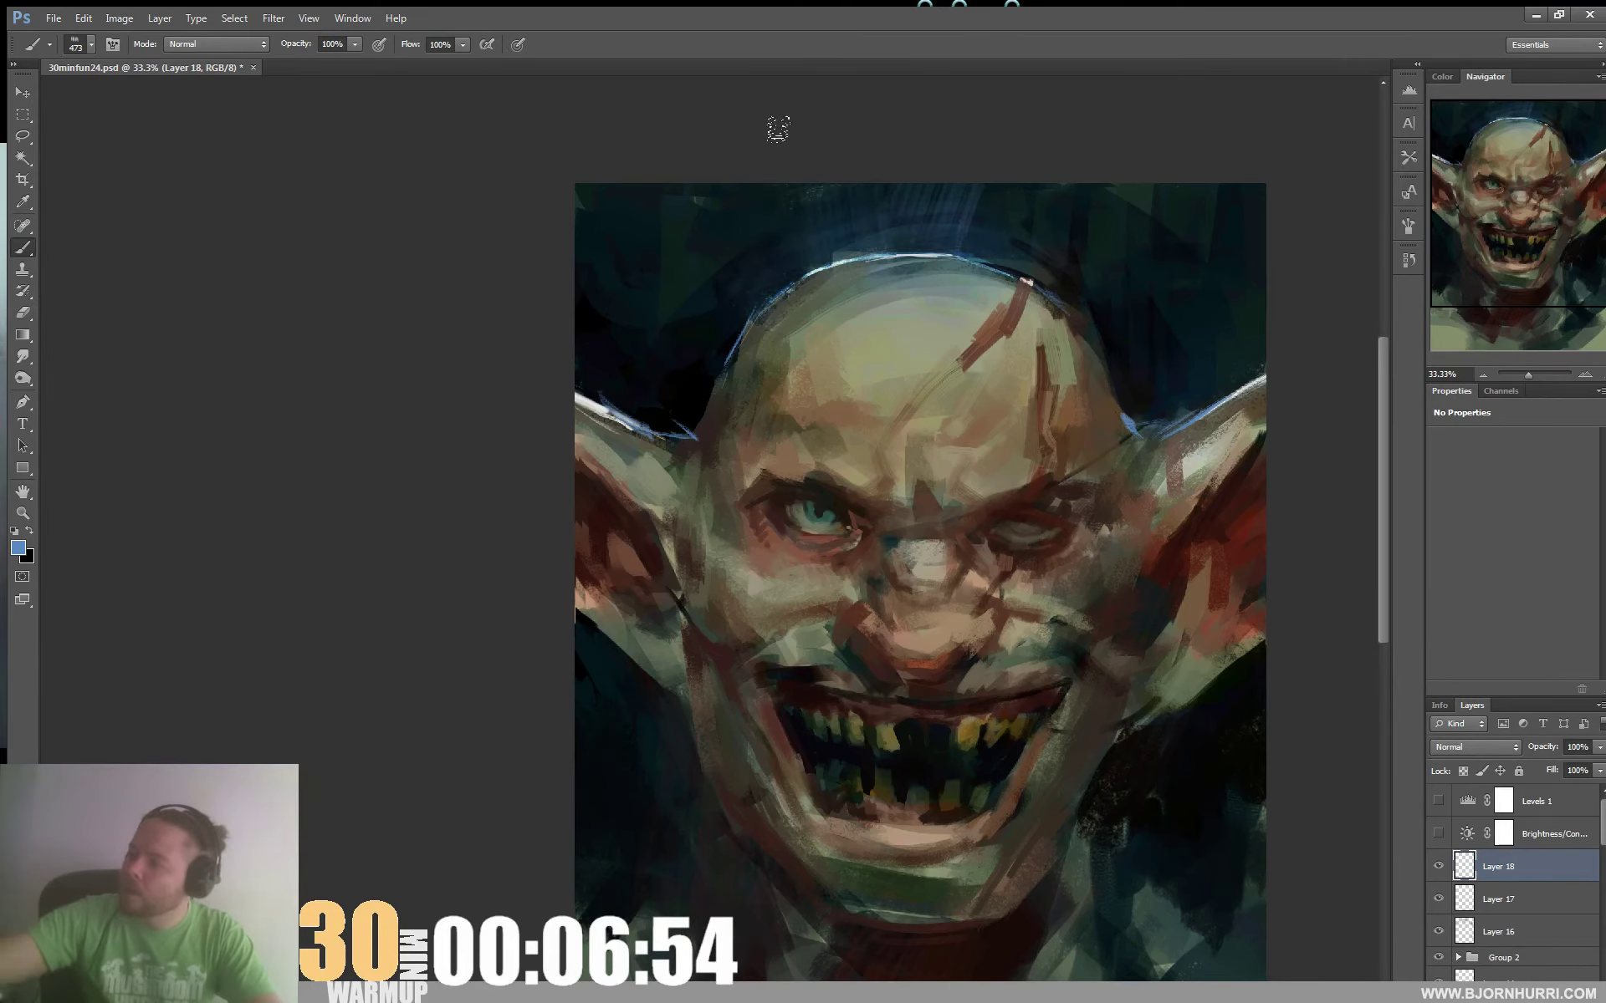
{"action": "left_click_drag", "start_coordinate": [1037, 190], "coordinate": [1087, 322]}
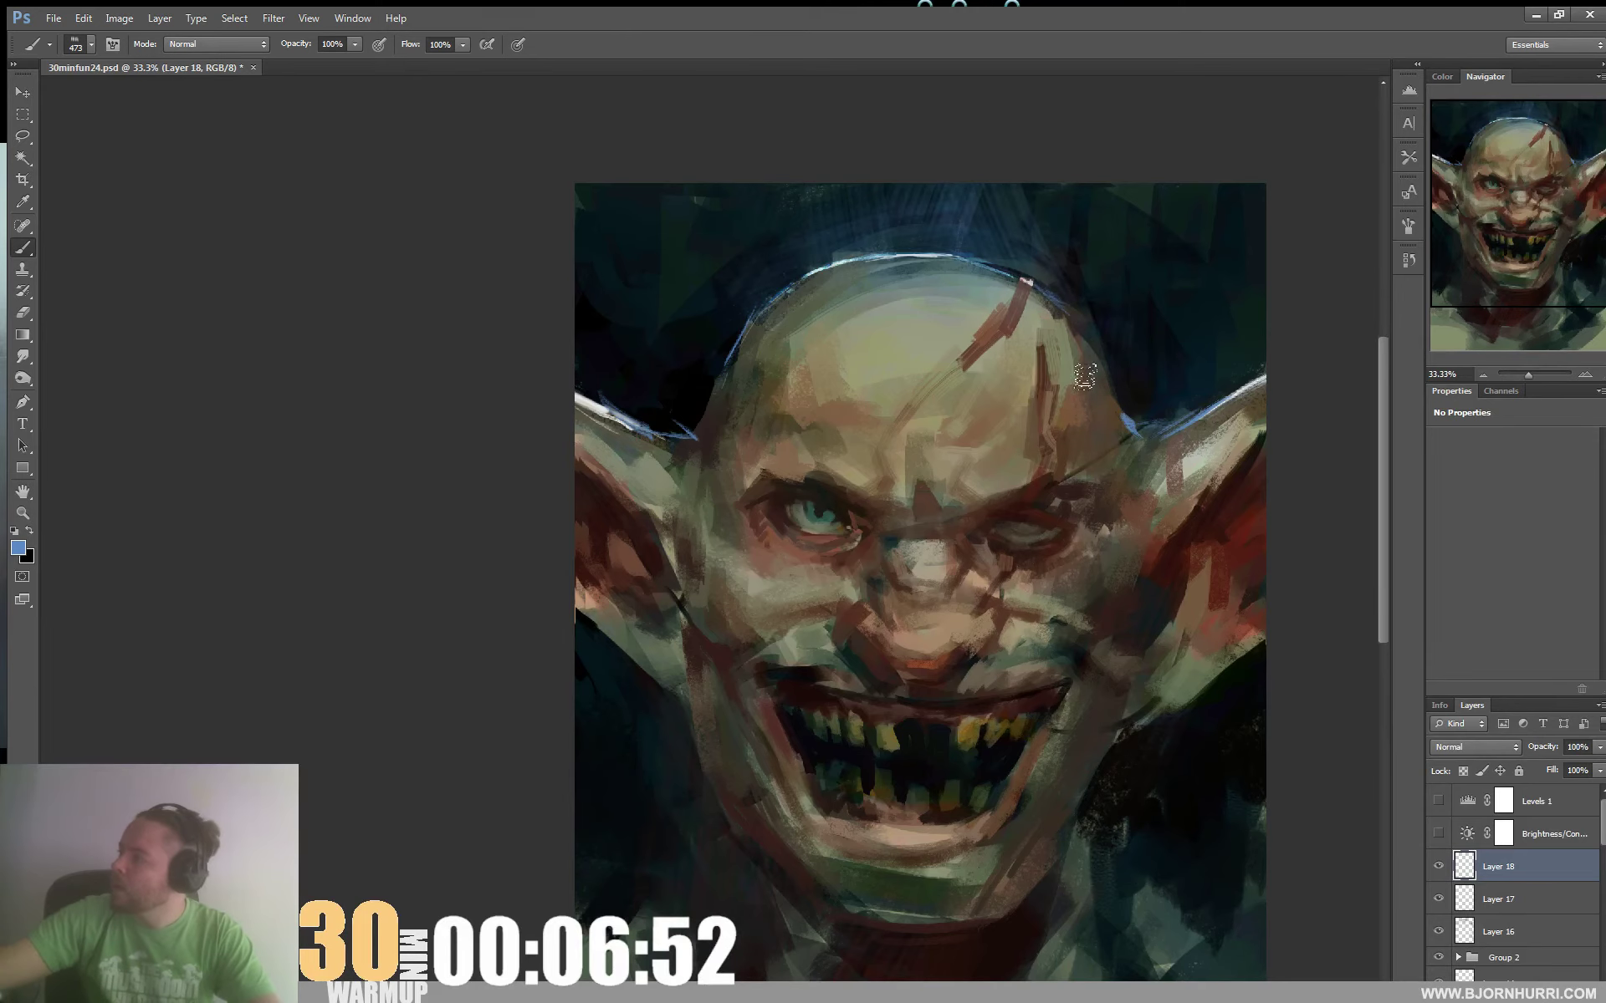
Paint broad white highlight strokes across the brow on a new layer with a 60 px brush
{"action": "scroll", "coordinate": [1085, 376], "scroll_direction": "down", "scroll_amount": 3}
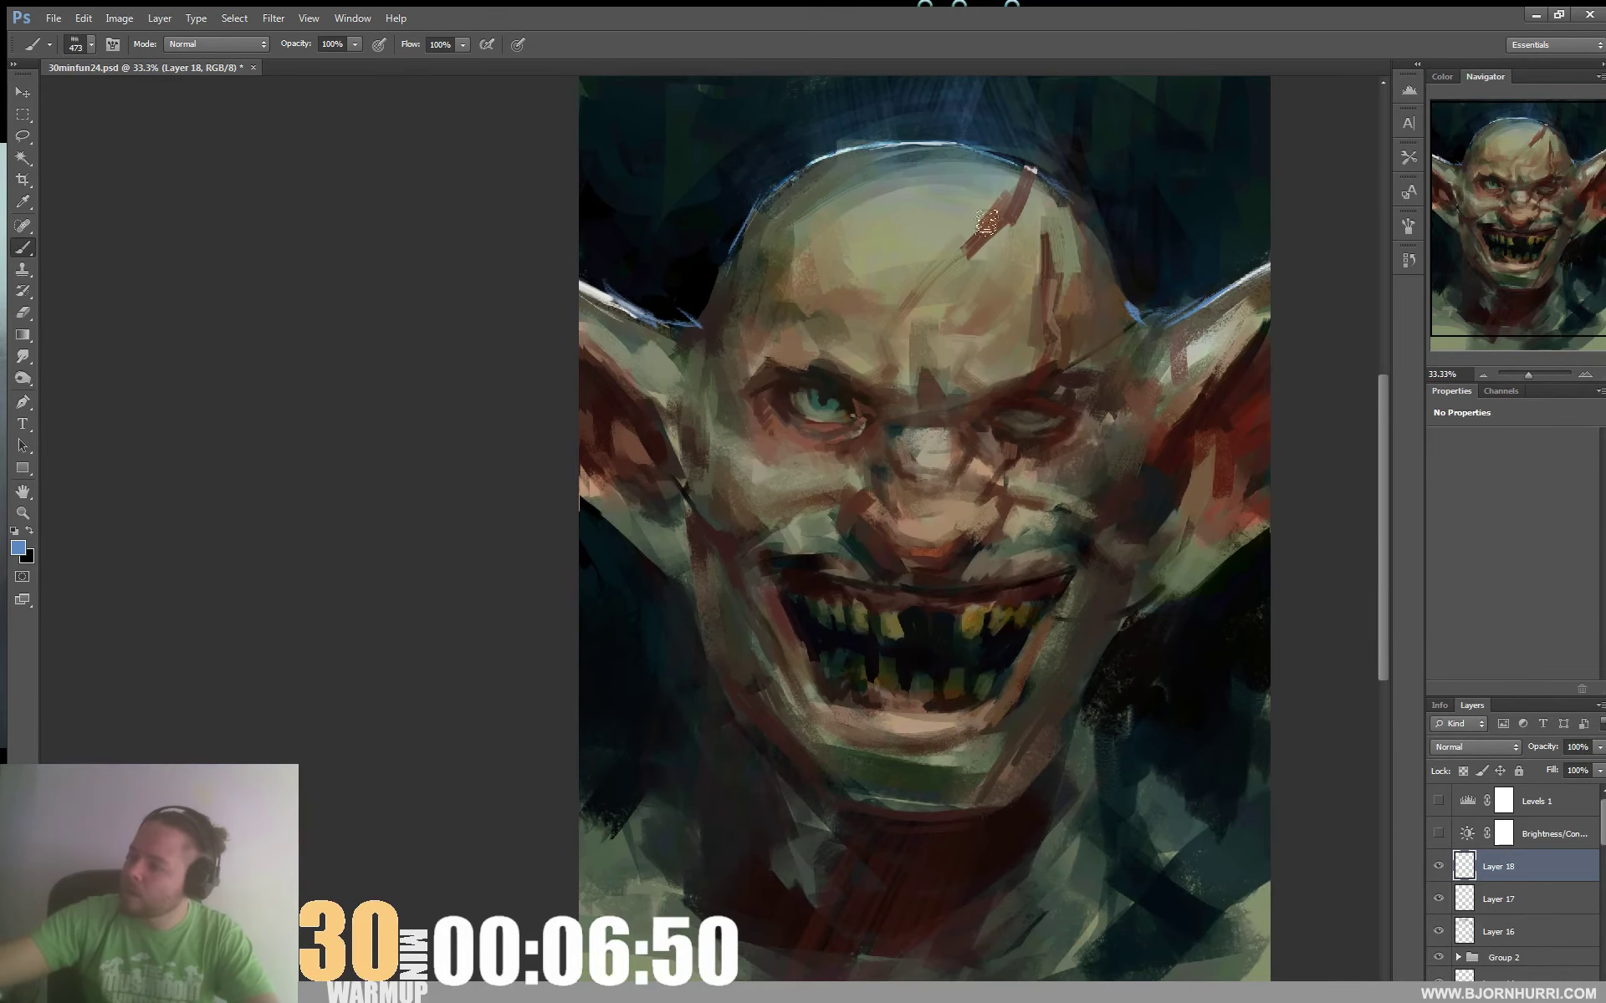
{"action": "left_click_drag", "start_coordinate": [1042, 500], "coordinate": [1032, 550]}
{"action": "key", "text": "ctrl+alt+shift+n"}
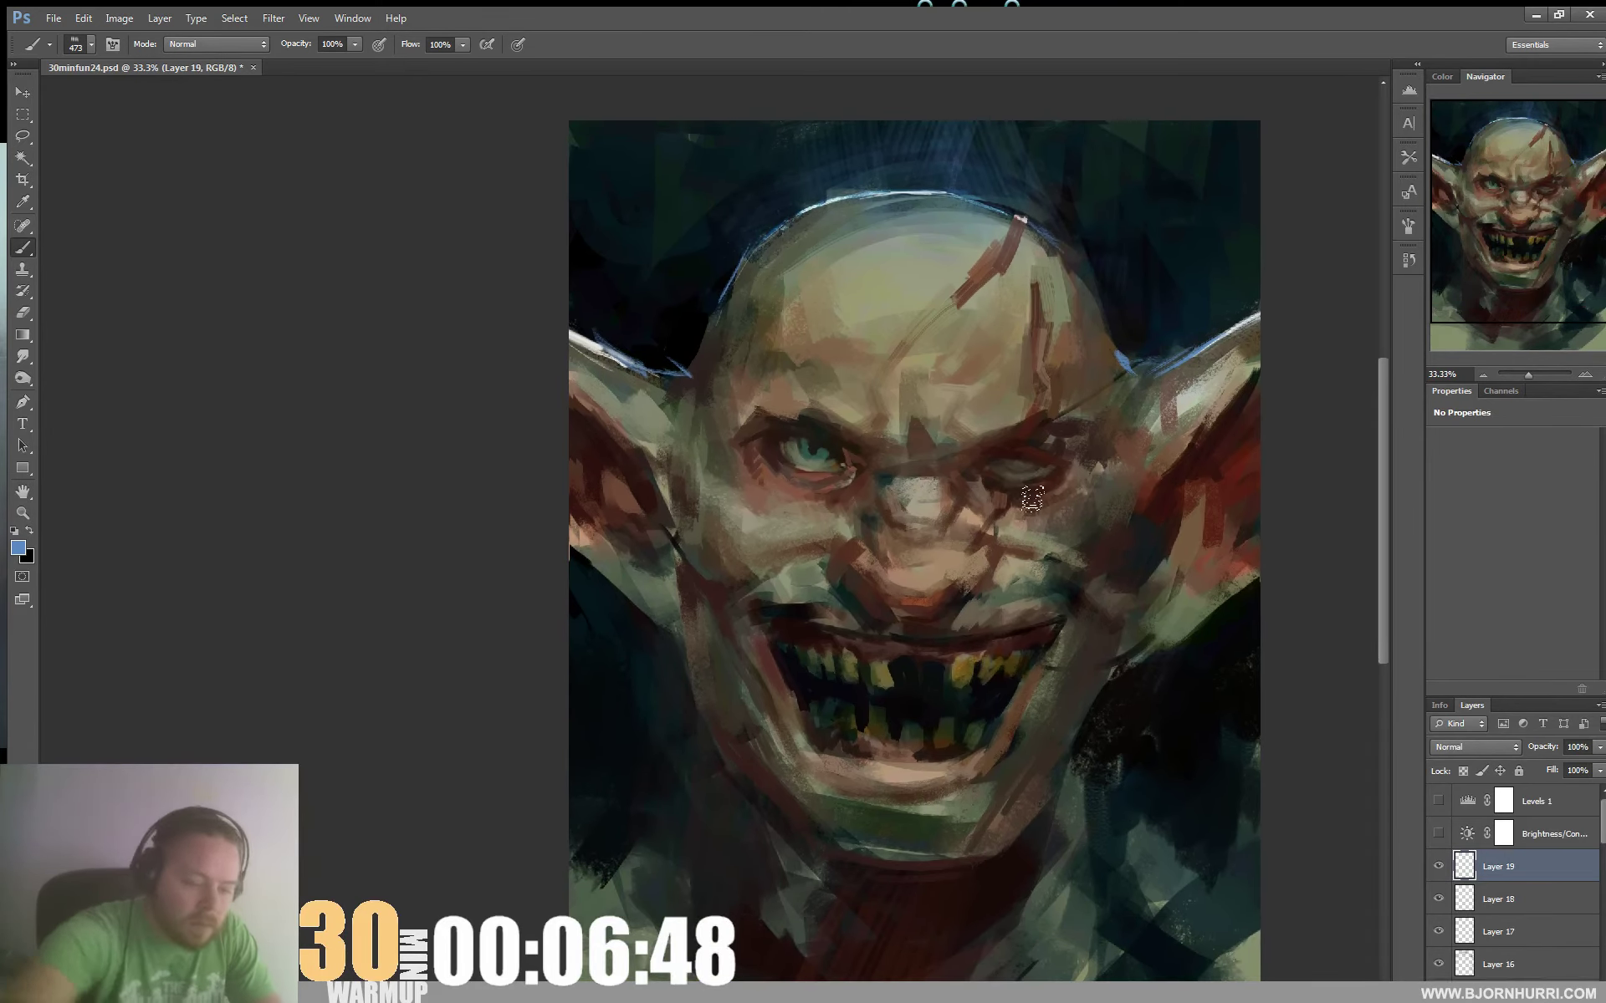
{"action": "key", "text": "d"}
{"action": "key", "text": "x"}
{"action": "right_click", "coordinate": [884, 339]}
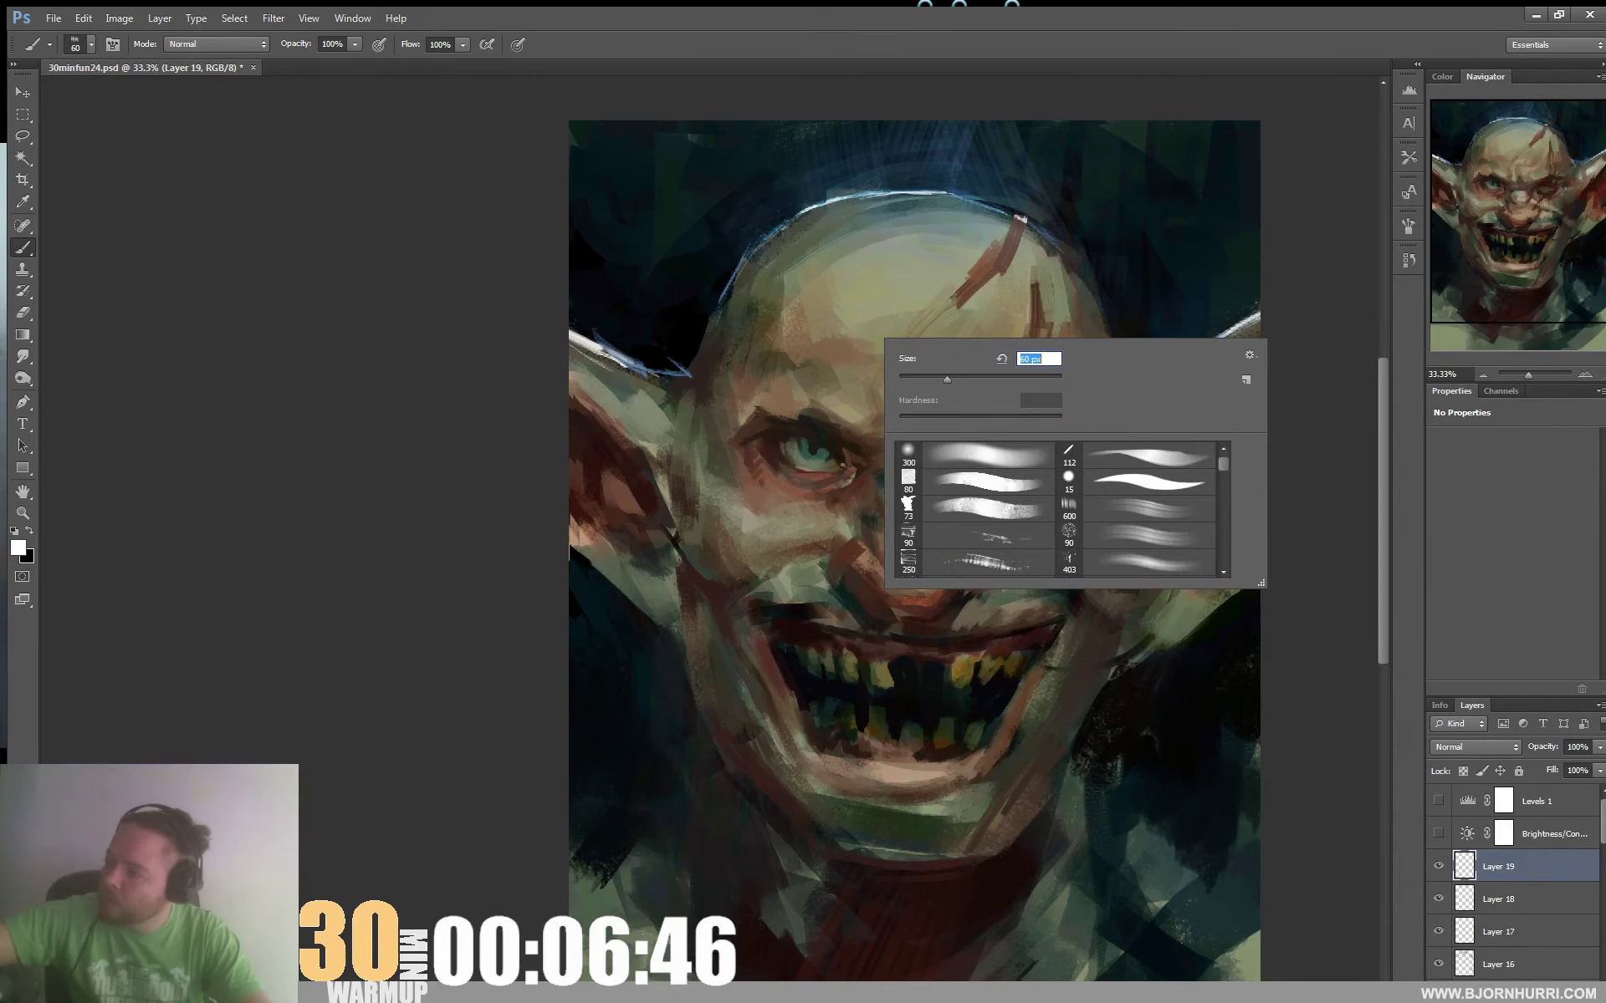
{"action": "mouse_move", "coordinate": [818, 362]}
{"action": "left_mouse_down"}
{"action": "mouse_move", "coordinate": [846, 378]}
{"action": "mouse_move", "coordinate": [799, 366]}
{"action": "left_mouse_up"}
{"action": "mouse_move", "coordinate": [1008, 369]}
{"action": "left_mouse_down"}
{"action": "mouse_move", "coordinate": [983, 405]}
{"action": "mouse_move", "coordinate": [872, 382]}
{"action": "mouse_move", "coordinate": [916, 401]}
{"action": "mouse_move", "coordinate": [960, 388]}
{"action": "mouse_move", "coordinate": [939, 408]}
{"action": "mouse_move", "coordinate": [960, 385]}
{"action": "mouse_move", "coordinate": [934, 410]}
{"action": "left_mouse_up"}
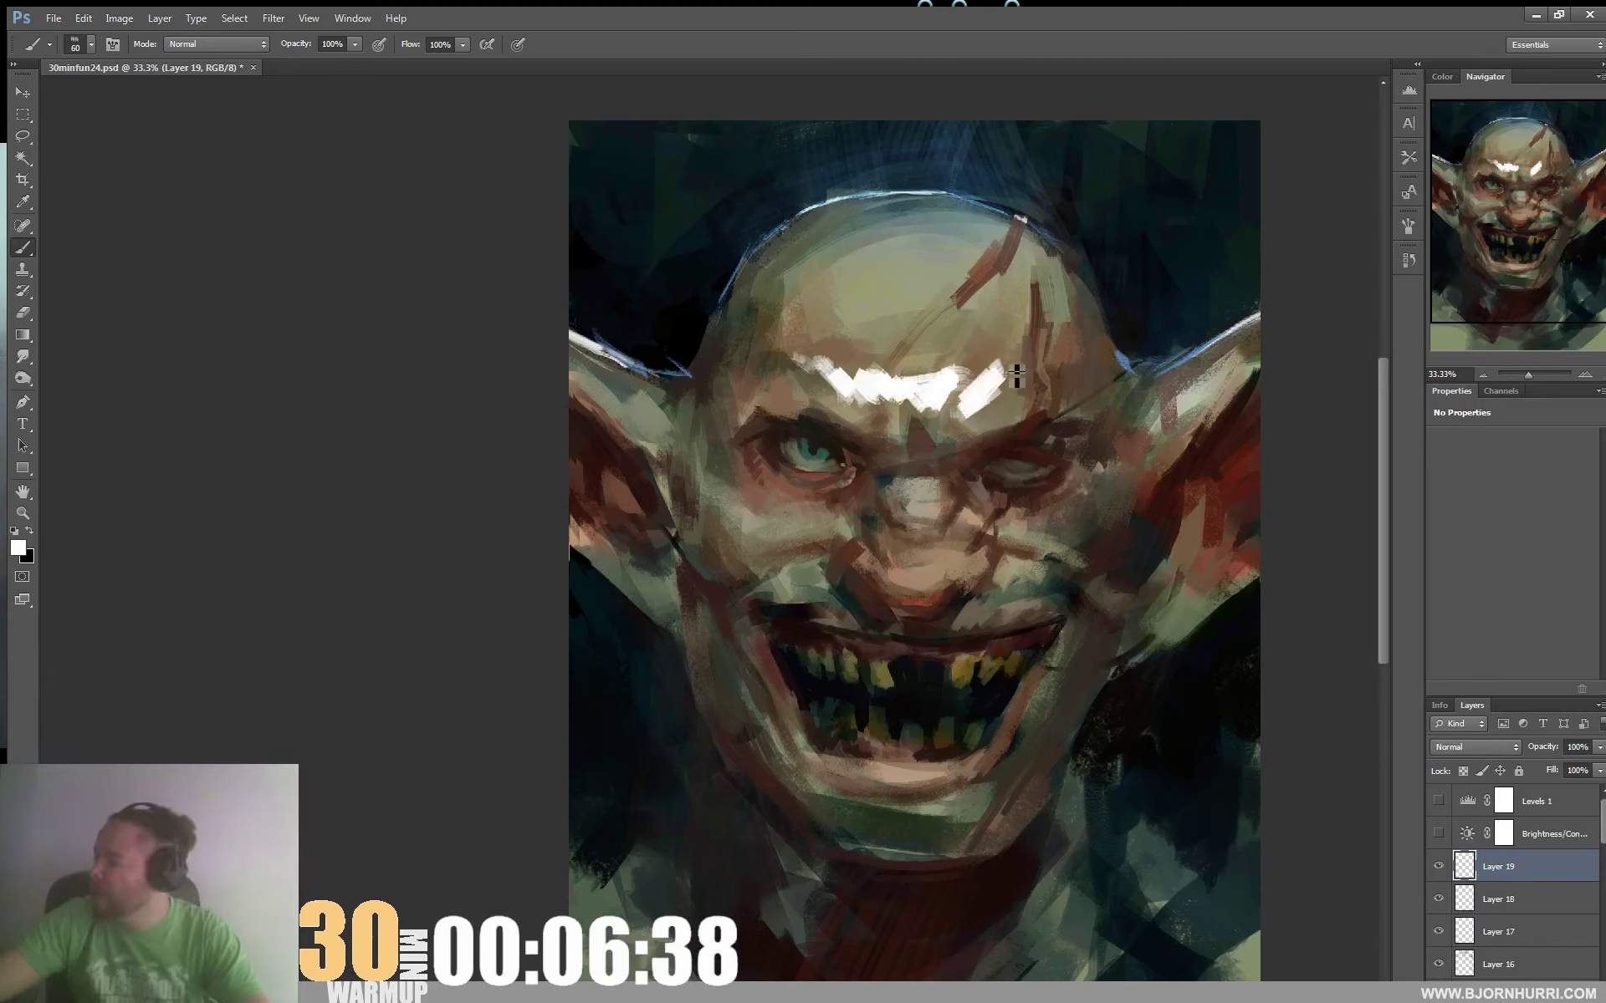
Paint broad white bands along both ears and the top of the skull, and hide their layer
{"action": "left_click_drag", "start_coordinate": [1193, 366], "coordinate": [1269, 316]}
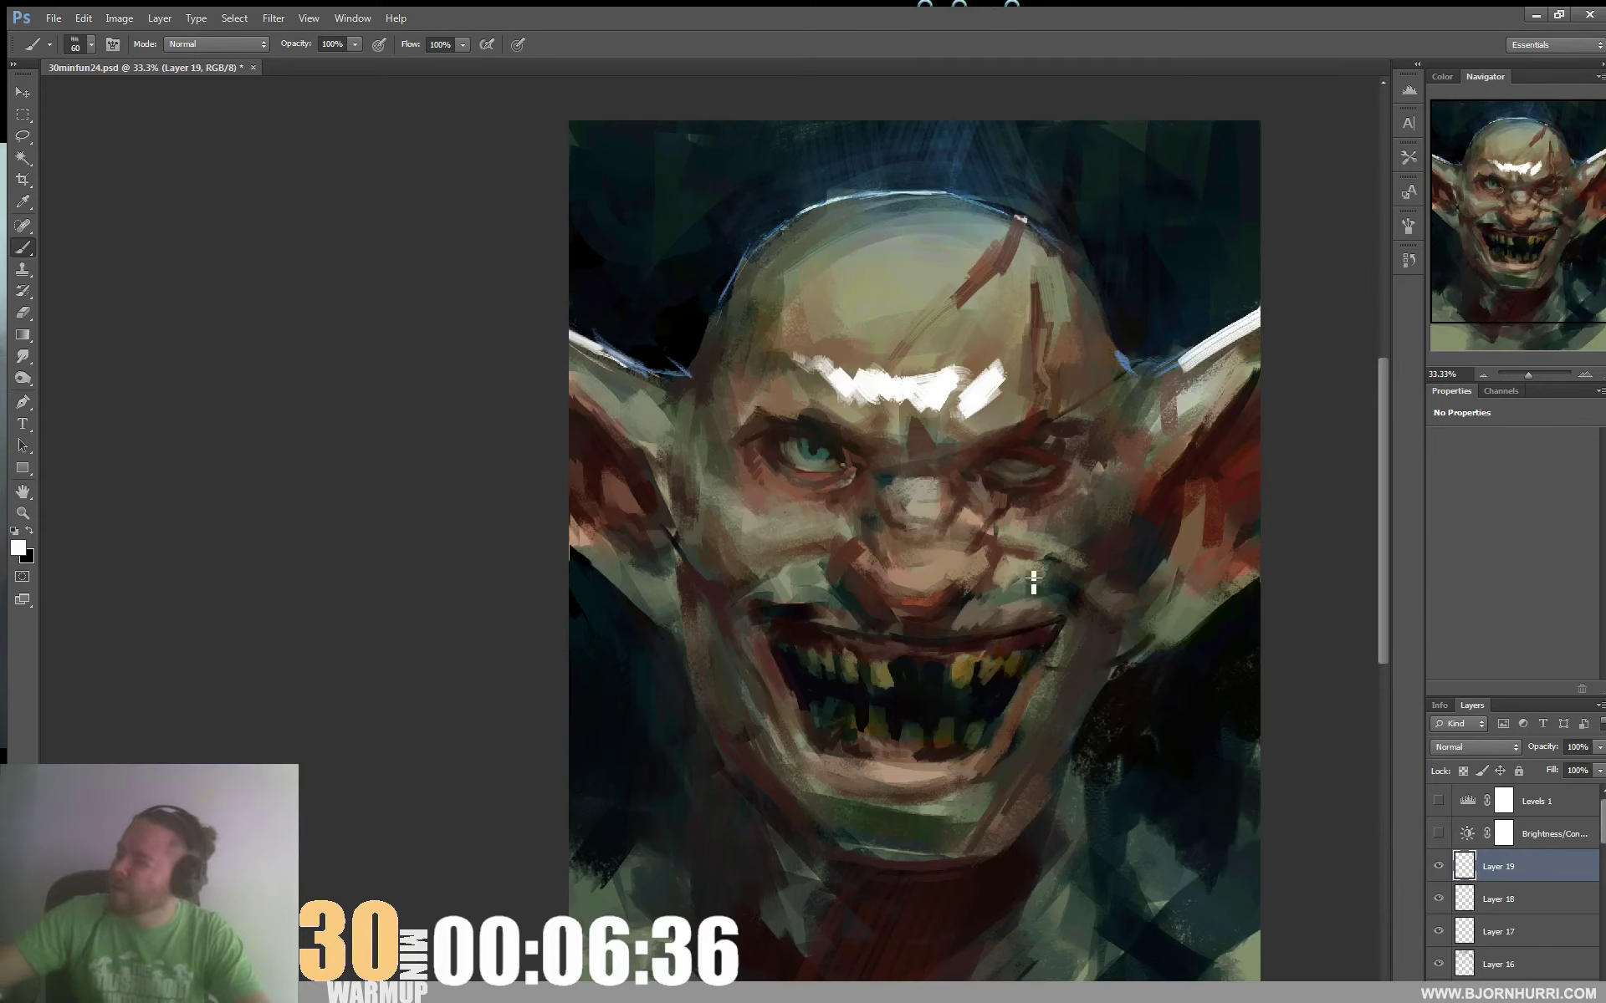
{"action": "left_click_drag", "start_coordinate": [592, 342], "coordinate": [661, 393]}
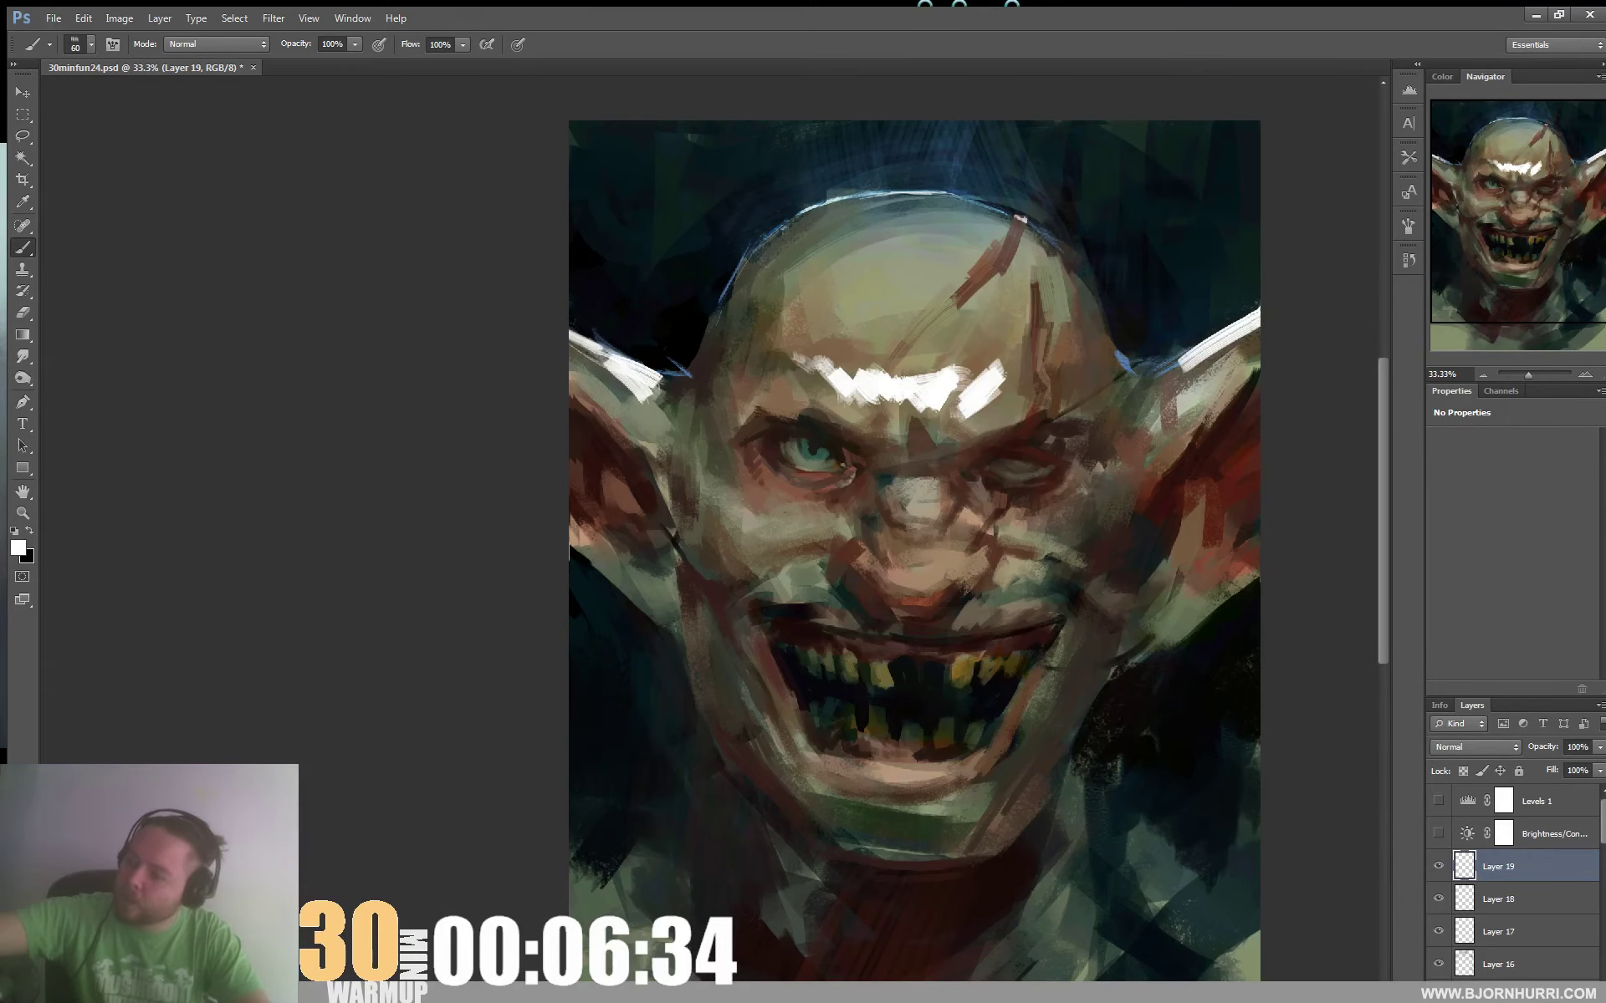
{"action": "left_click_drag", "start_coordinate": [1091, 474], "coordinate": [1090, 470]}
{"action": "mouse_move", "coordinate": [804, 215]}
{"action": "left_mouse_down"}
{"action": "mouse_move", "coordinate": [1007, 199]}
{"action": "mouse_move", "coordinate": [1036, 238]}
{"action": "left_mouse_up"}
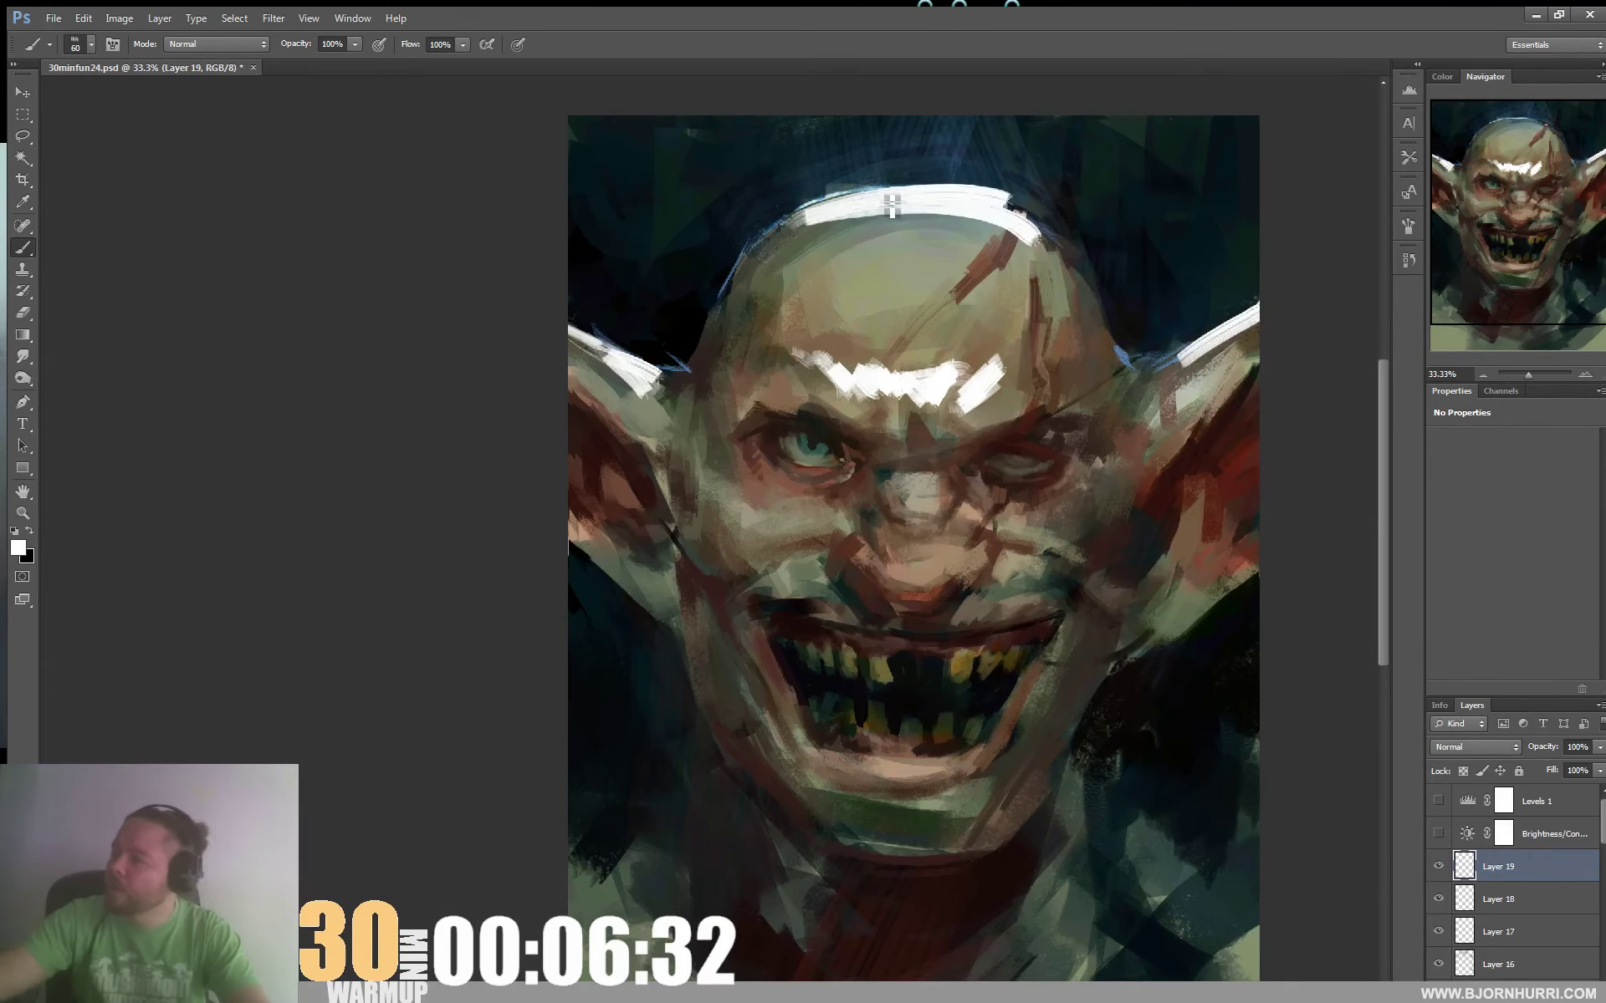
{"action": "mouse_move", "coordinate": [891, 204]}
{"action": "left_mouse_down"}
{"action": "mouse_move", "coordinate": [944, 213]}
{"action": "mouse_move", "coordinate": [846, 219]}
{"action": "mouse_move", "coordinate": [945, 224]}
{"action": "mouse_move", "coordinate": [808, 231]}
{"action": "mouse_move", "coordinate": [817, 242]}
{"action": "mouse_move", "coordinate": [737, 288]}
{"action": "left_mouse_up"}
{"action": "mouse_move", "coordinate": [1024, 238]}
{"action": "left_mouse_down"}
{"action": "mouse_move", "coordinate": [1043, 281]}
{"action": "mouse_move", "coordinate": [1017, 310]}
{"action": "left_mouse_up"}
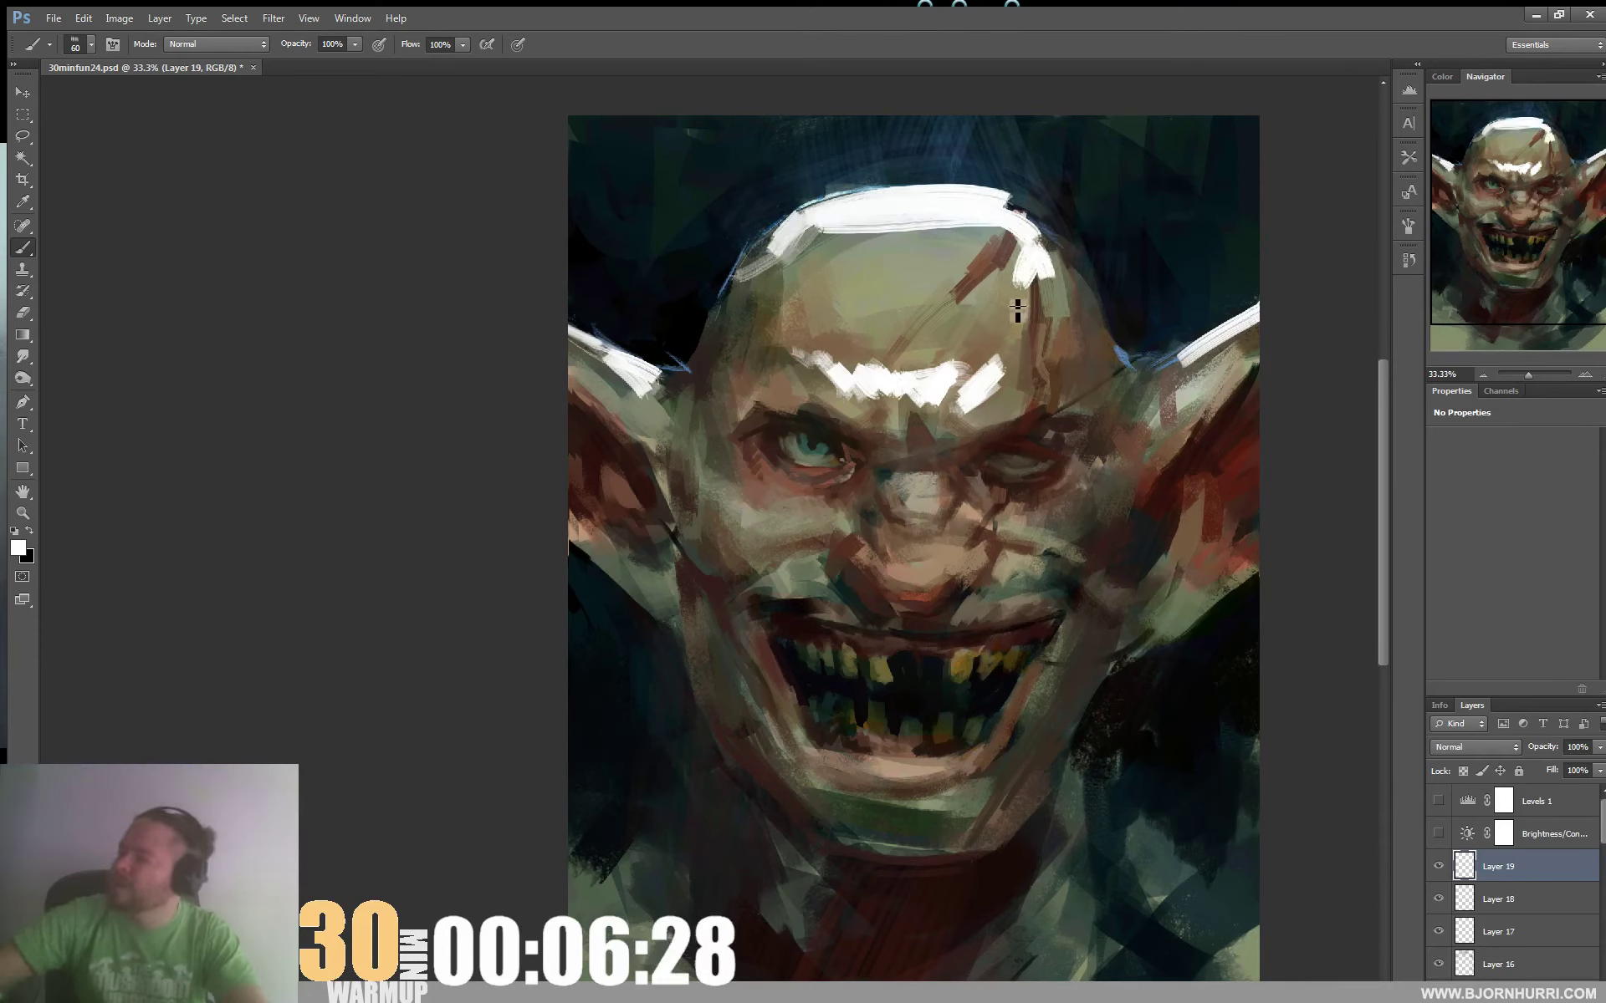
{"action": "left_click", "coordinate": [1440, 865]}
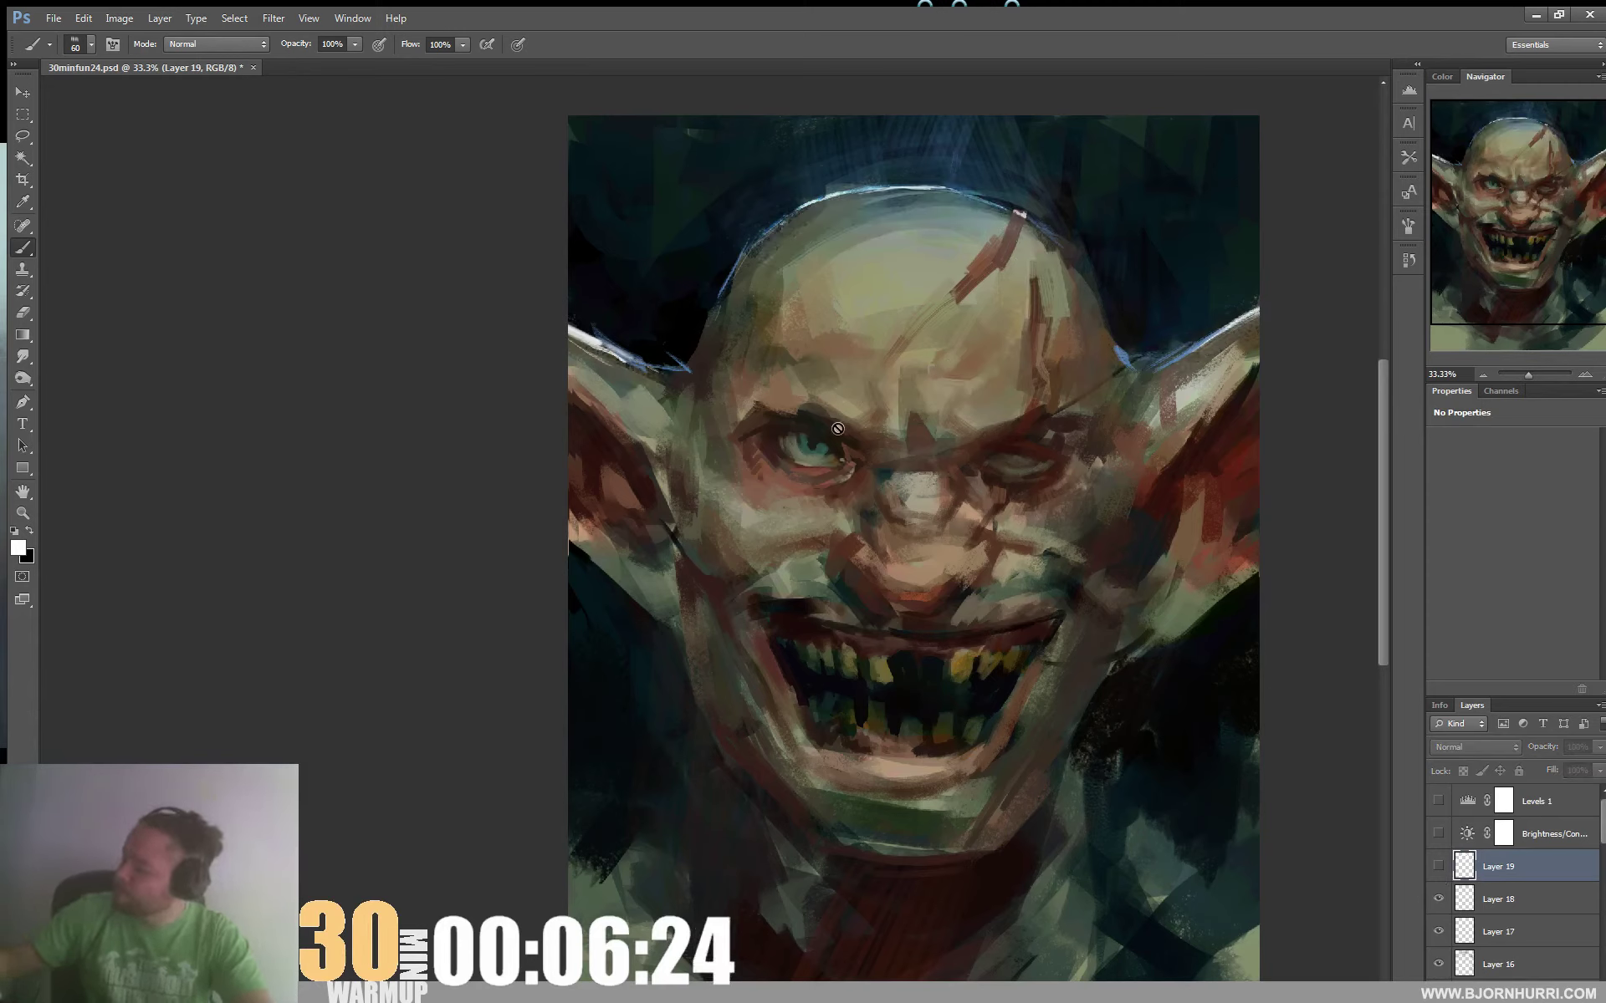
Thicken the white rim light at the top of the skull on a new layer with a 38 px brush, and sample a grey-blue there
{"action": "key", "text": "ctrl+shift+alt+n"}
{"action": "right_click", "coordinate": [898, 198]}
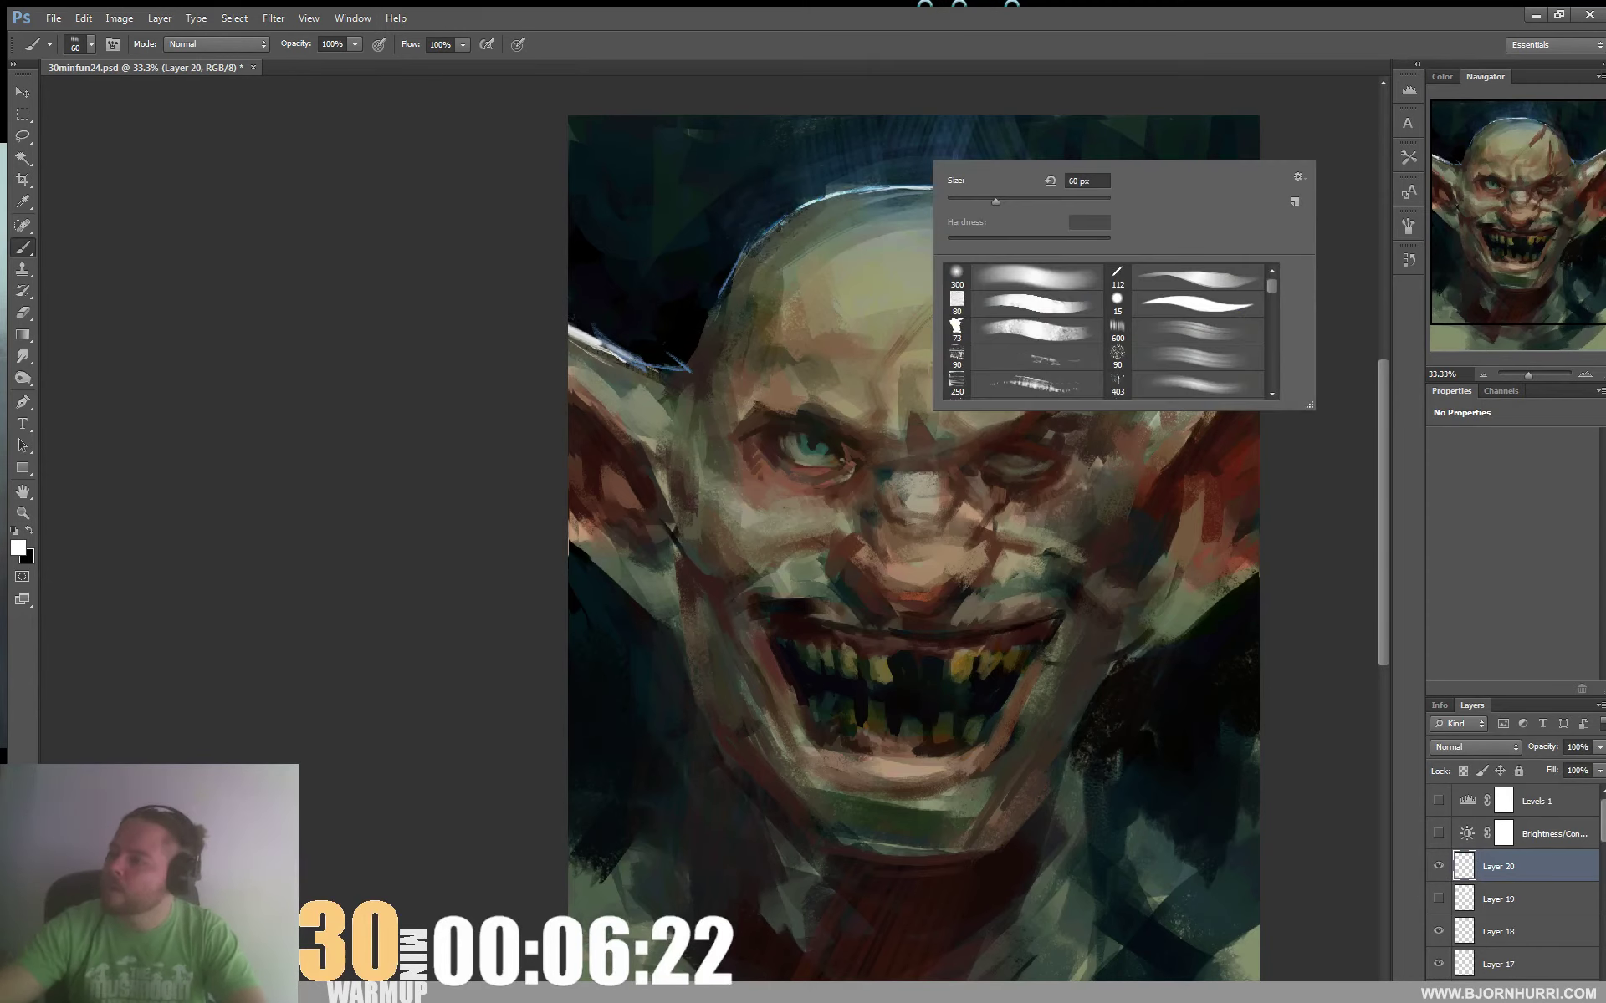
{"action": "left_click", "coordinate": [994, 201]}
{"action": "key", "text": "Return"}
{"action": "left_click_drag", "start_coordinate": [871, 193], "coordinate": [953, 191]}
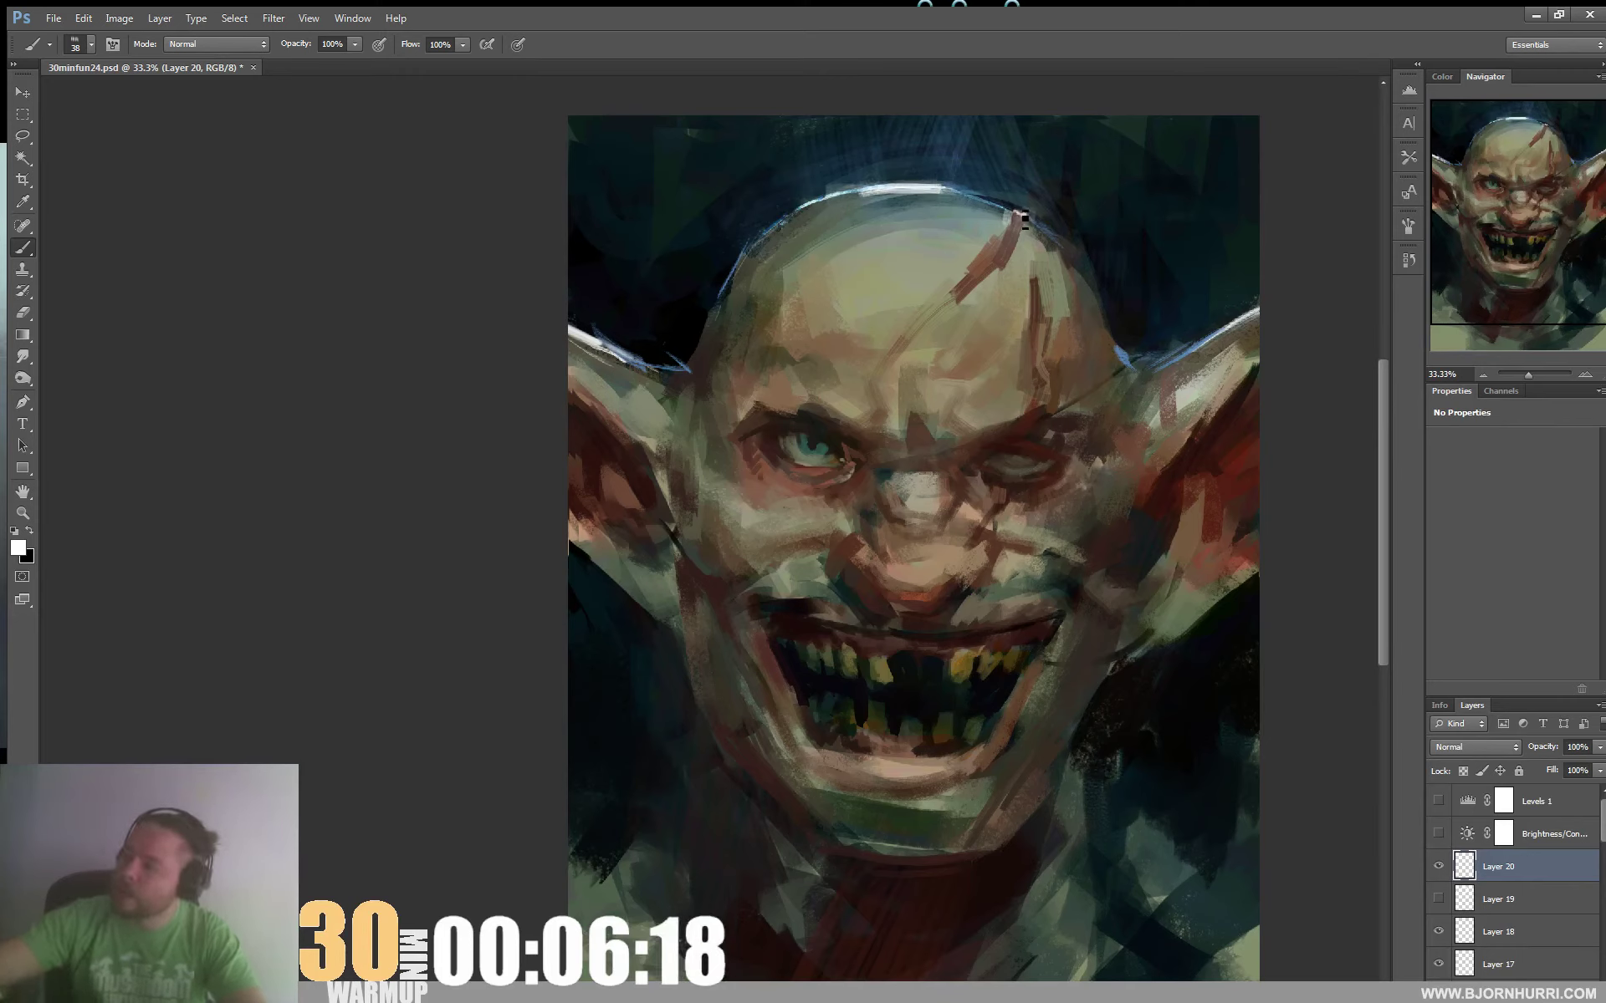
{"action": "left_click", "coordinate": [1004, 234], "text": "alt"}
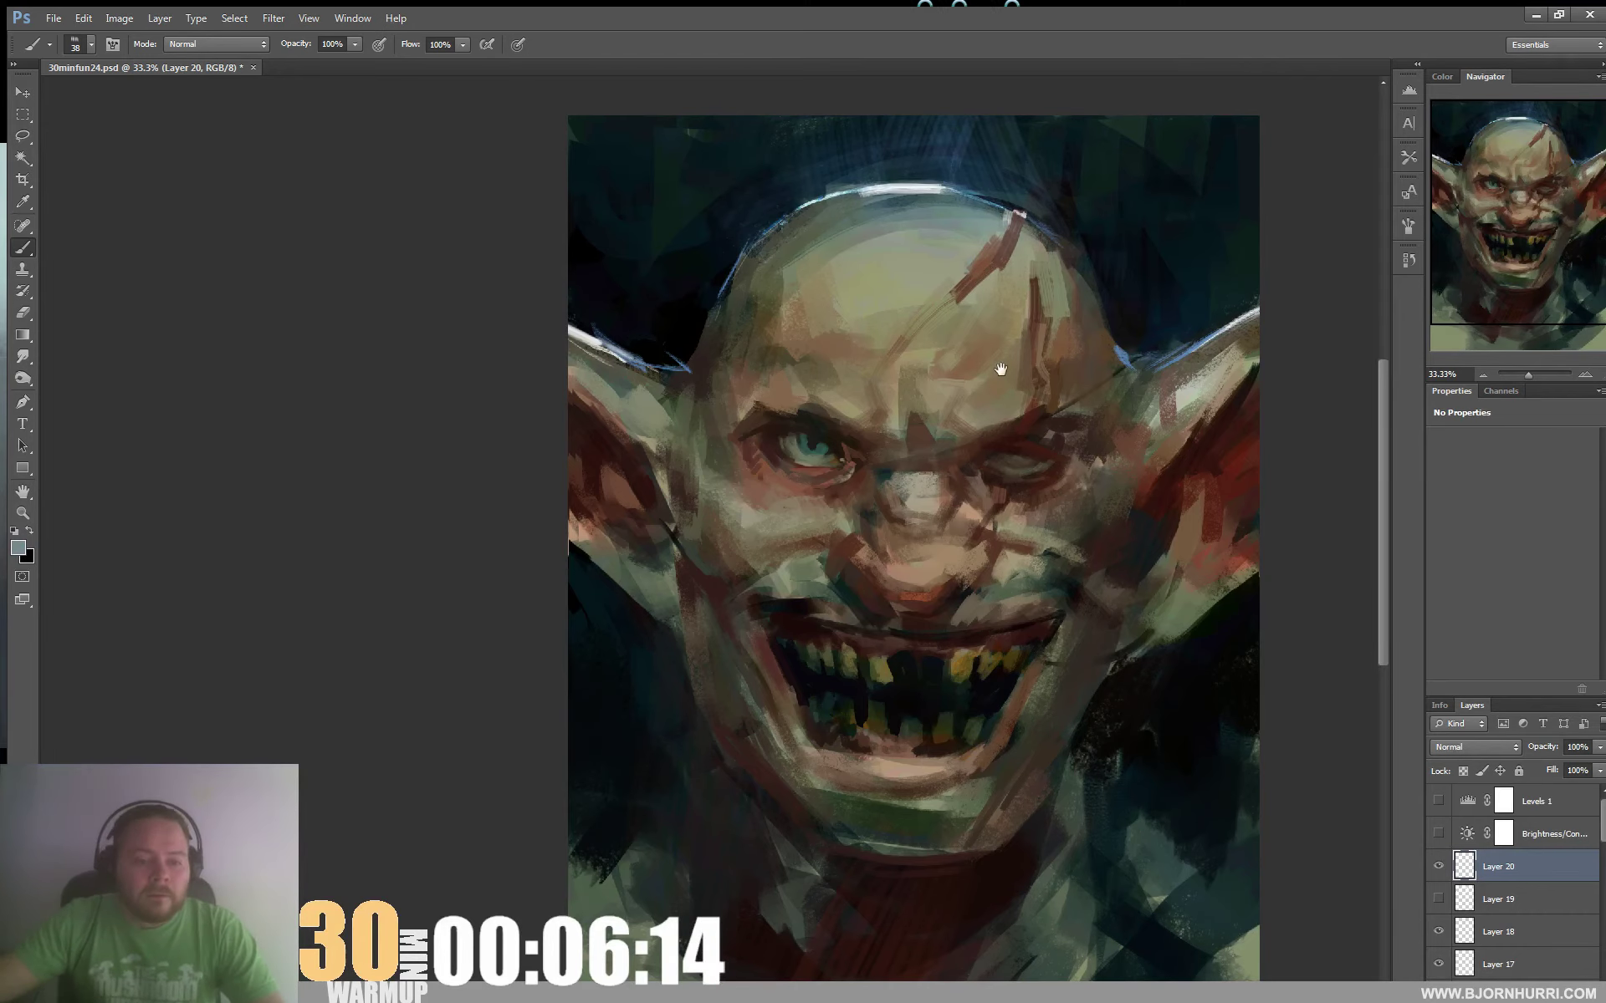
Add a new layer, set the foreground colour to warm grey #918984 and paint a curved ring through the nostril
{"action": "left_click_drag", "start_coordinate": [1009, 352], "coordinate": [985, 392]}
{"action": "left_click_drag", "start_coordinate": [1150, 544], "coordinate": [1158, 437]}
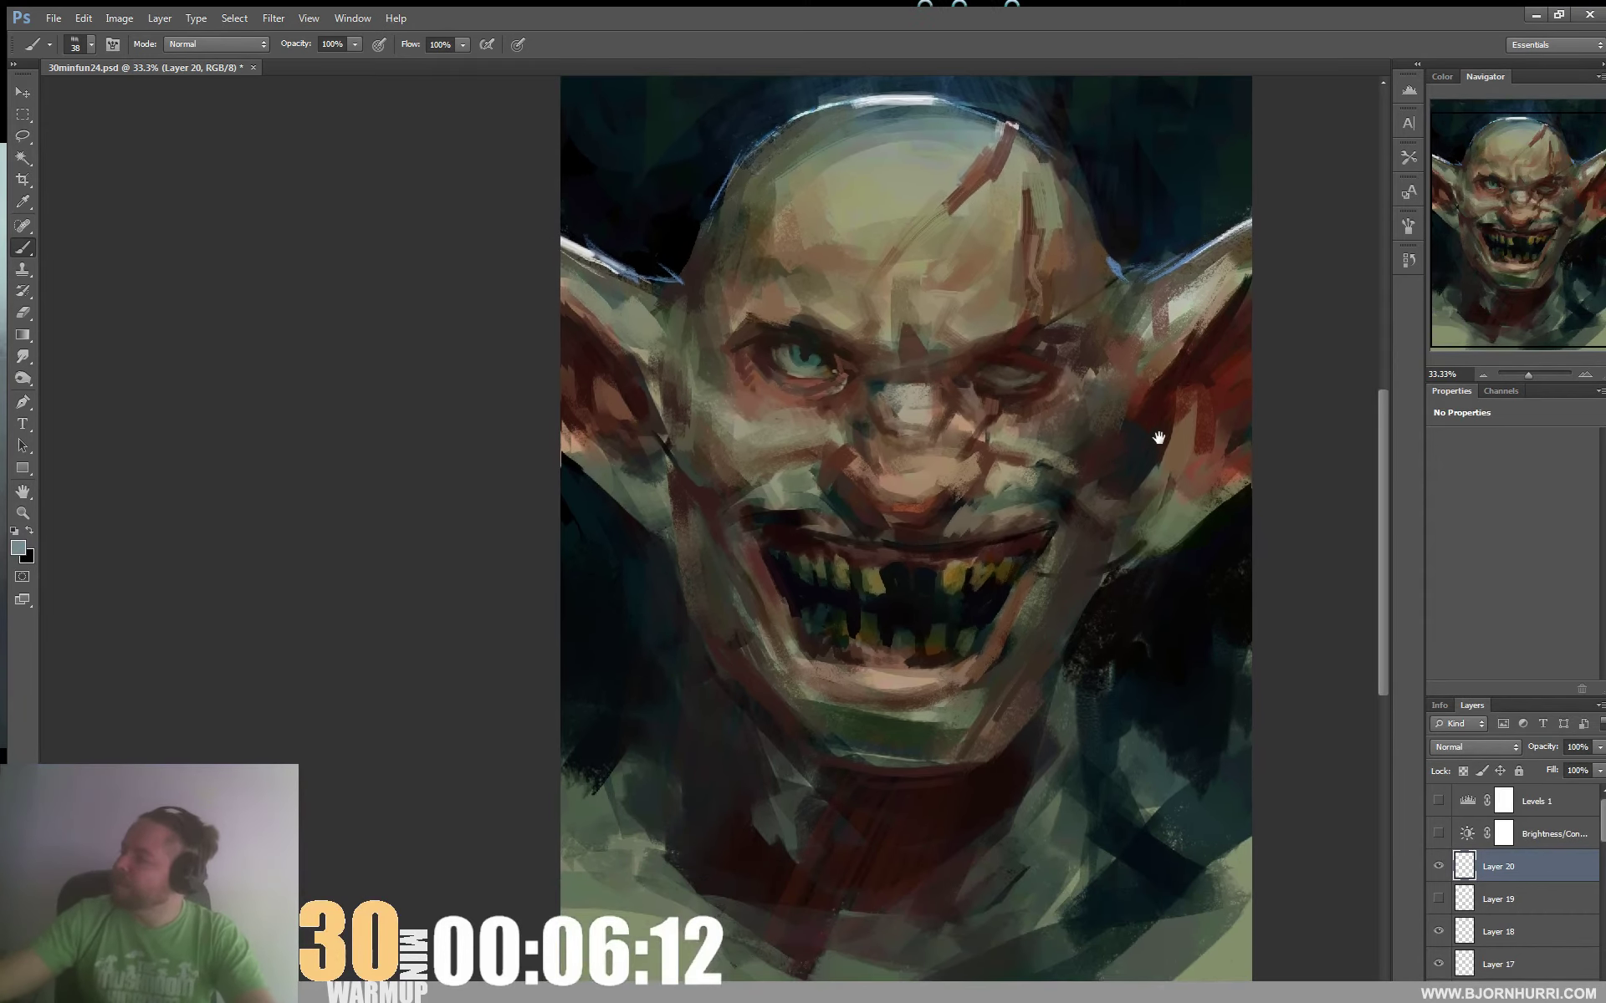
{"action": "left_click", "coordinate": [918, 494], "text": "alt"}
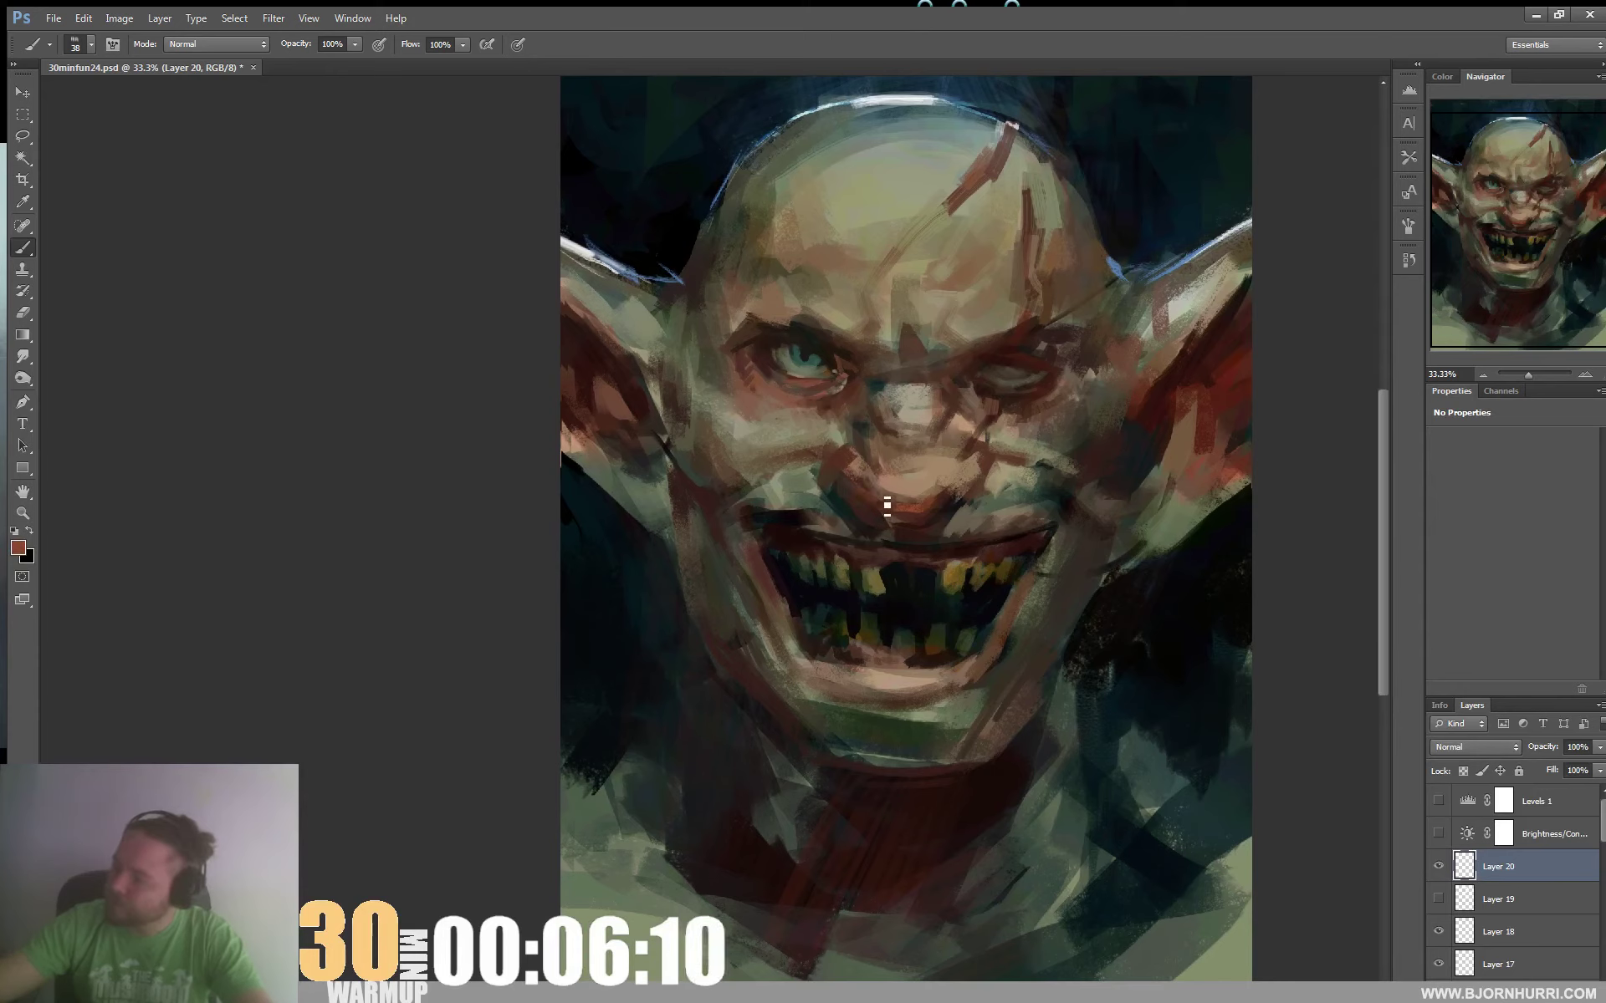
{"action": "left_click", "coordinate": [858, 461], "text": "alt"}
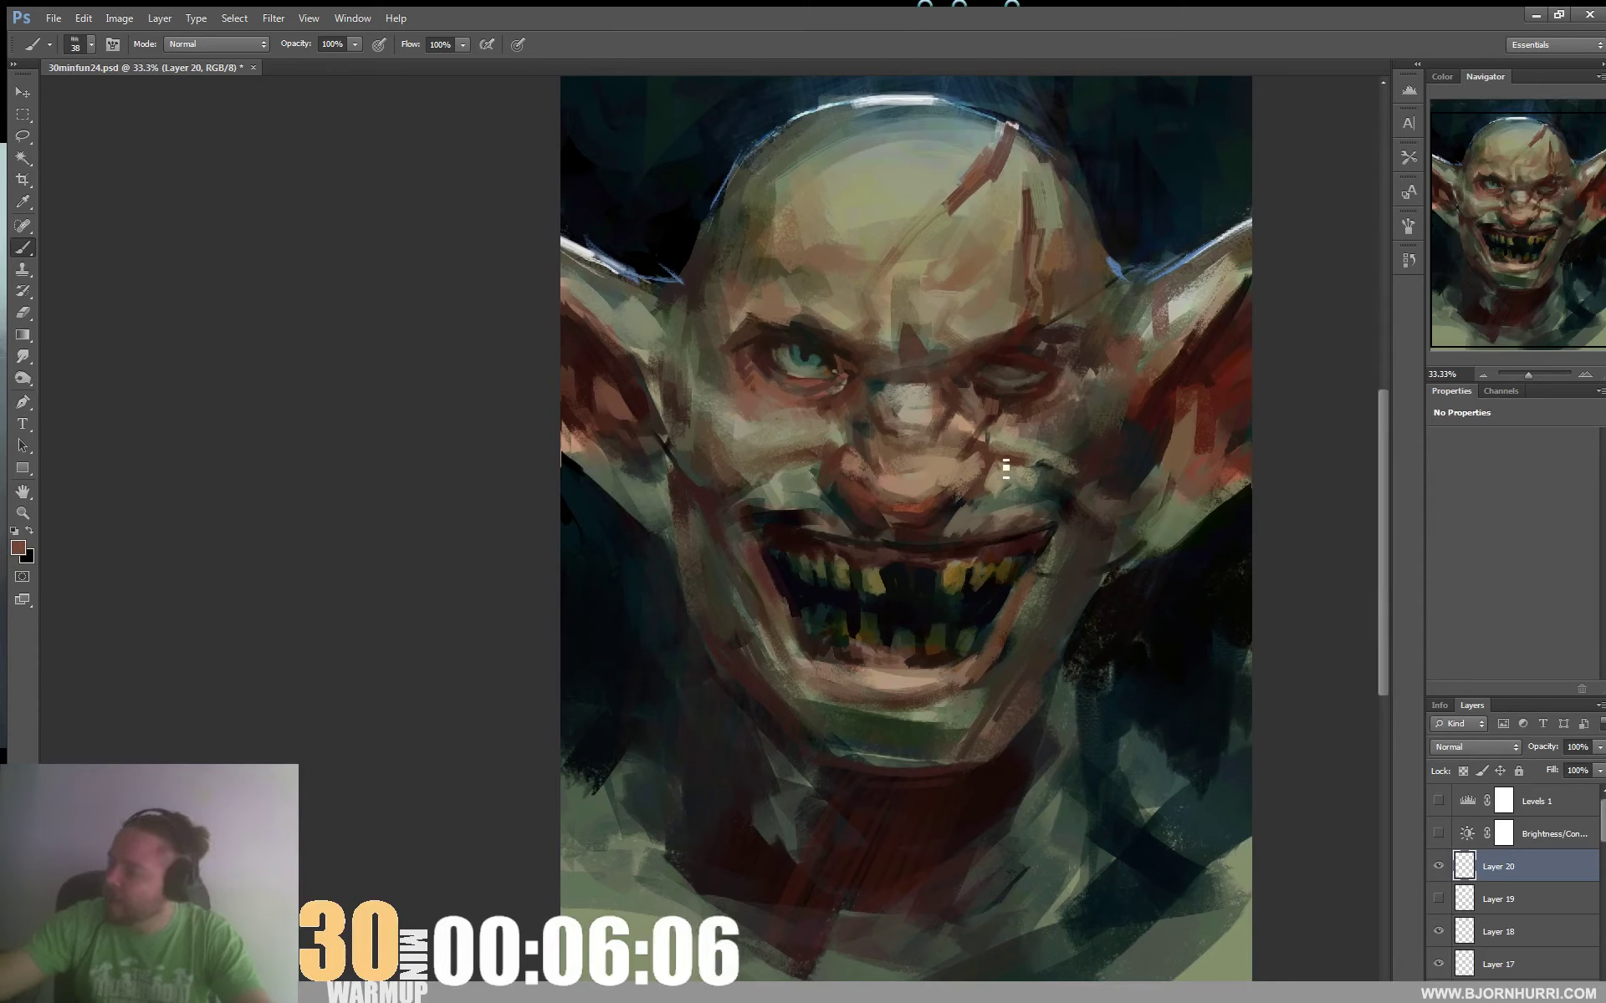
{"action": "key", "text": "ctrl+shift+alt+n"}
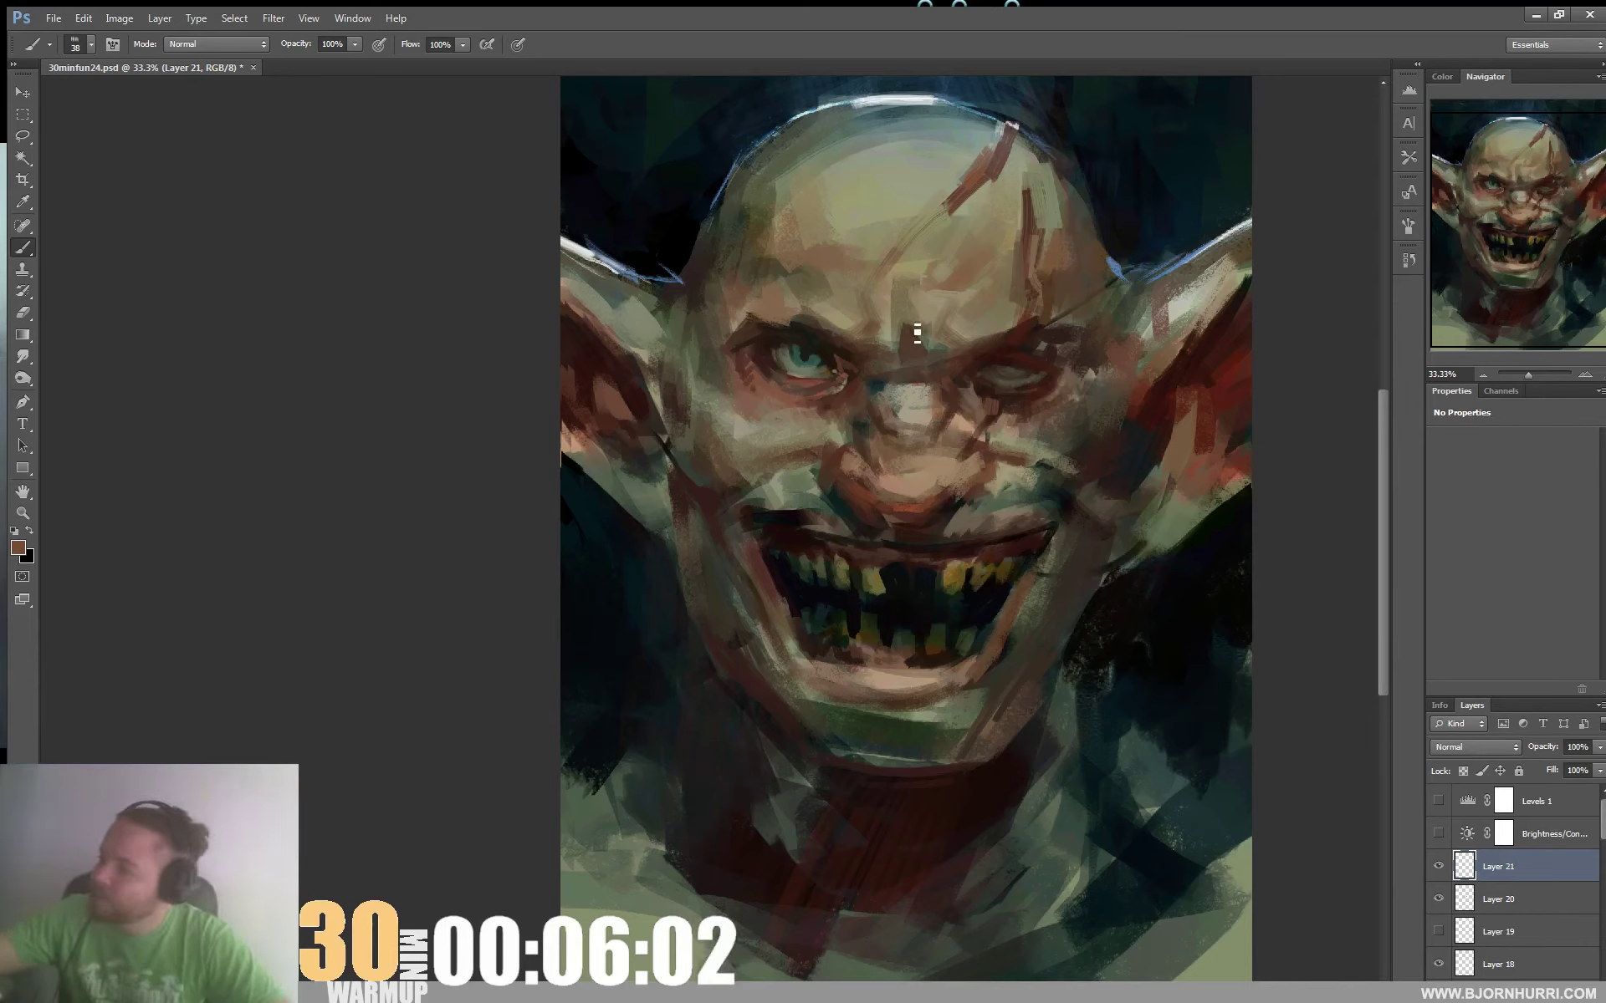
{"action": "left_click", "coordinate": [17, 548]}
{"action": "left_click", "coordinate": [429, 774]}
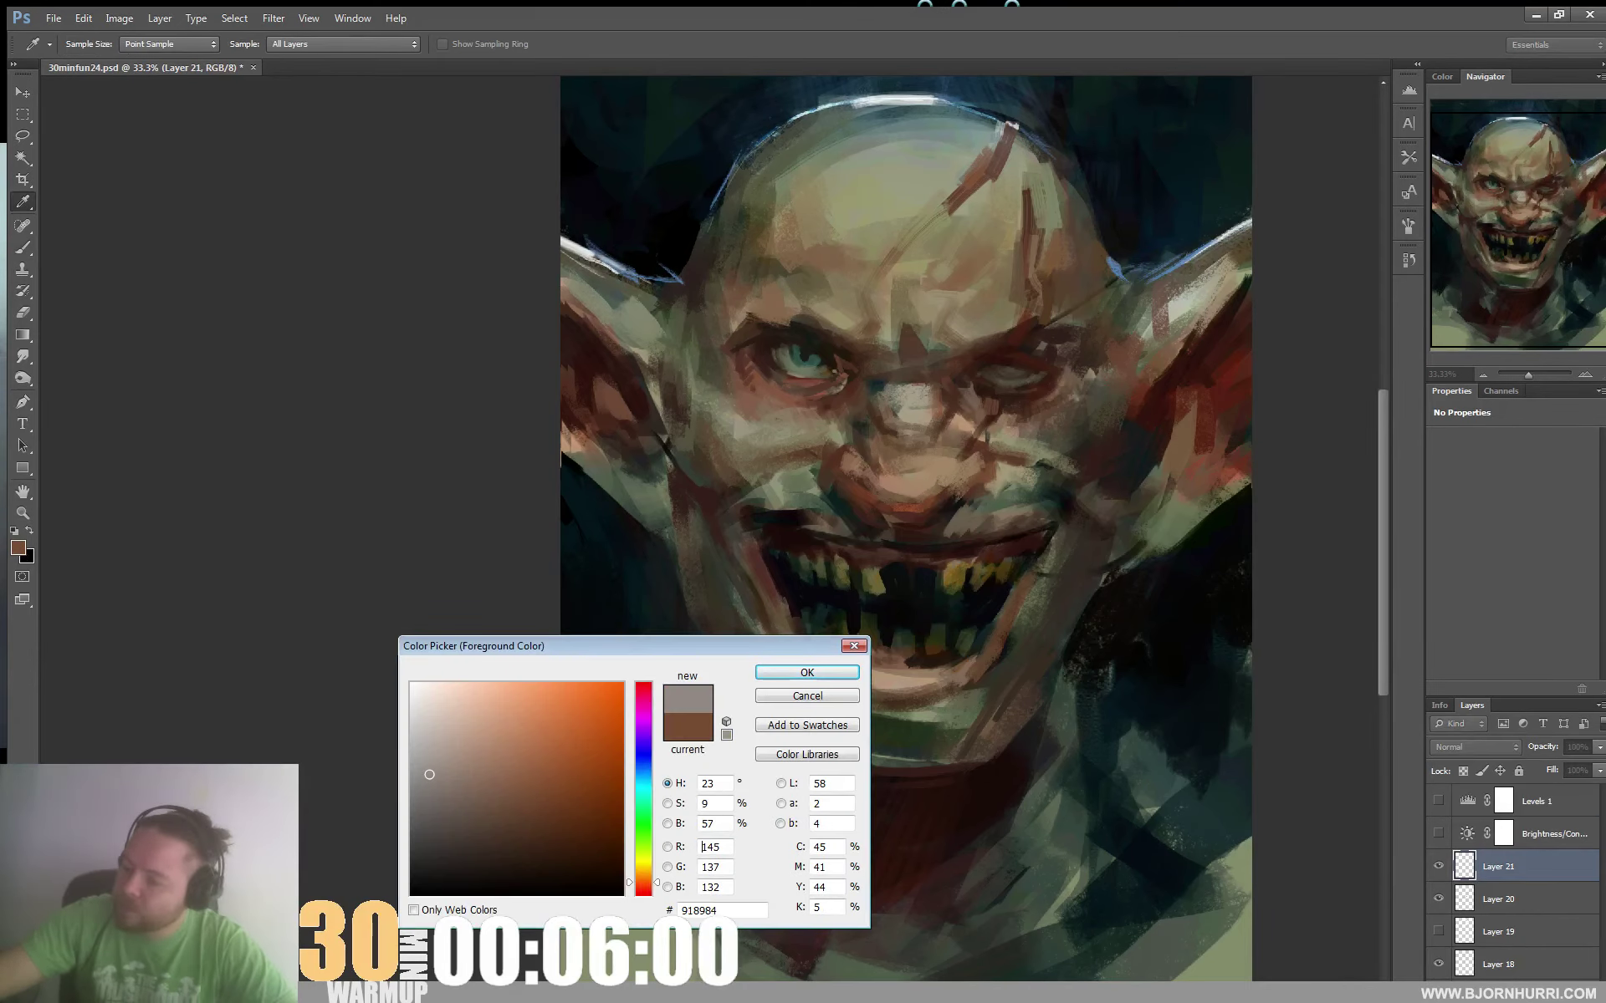
{"action": "key", "text": "Return"}
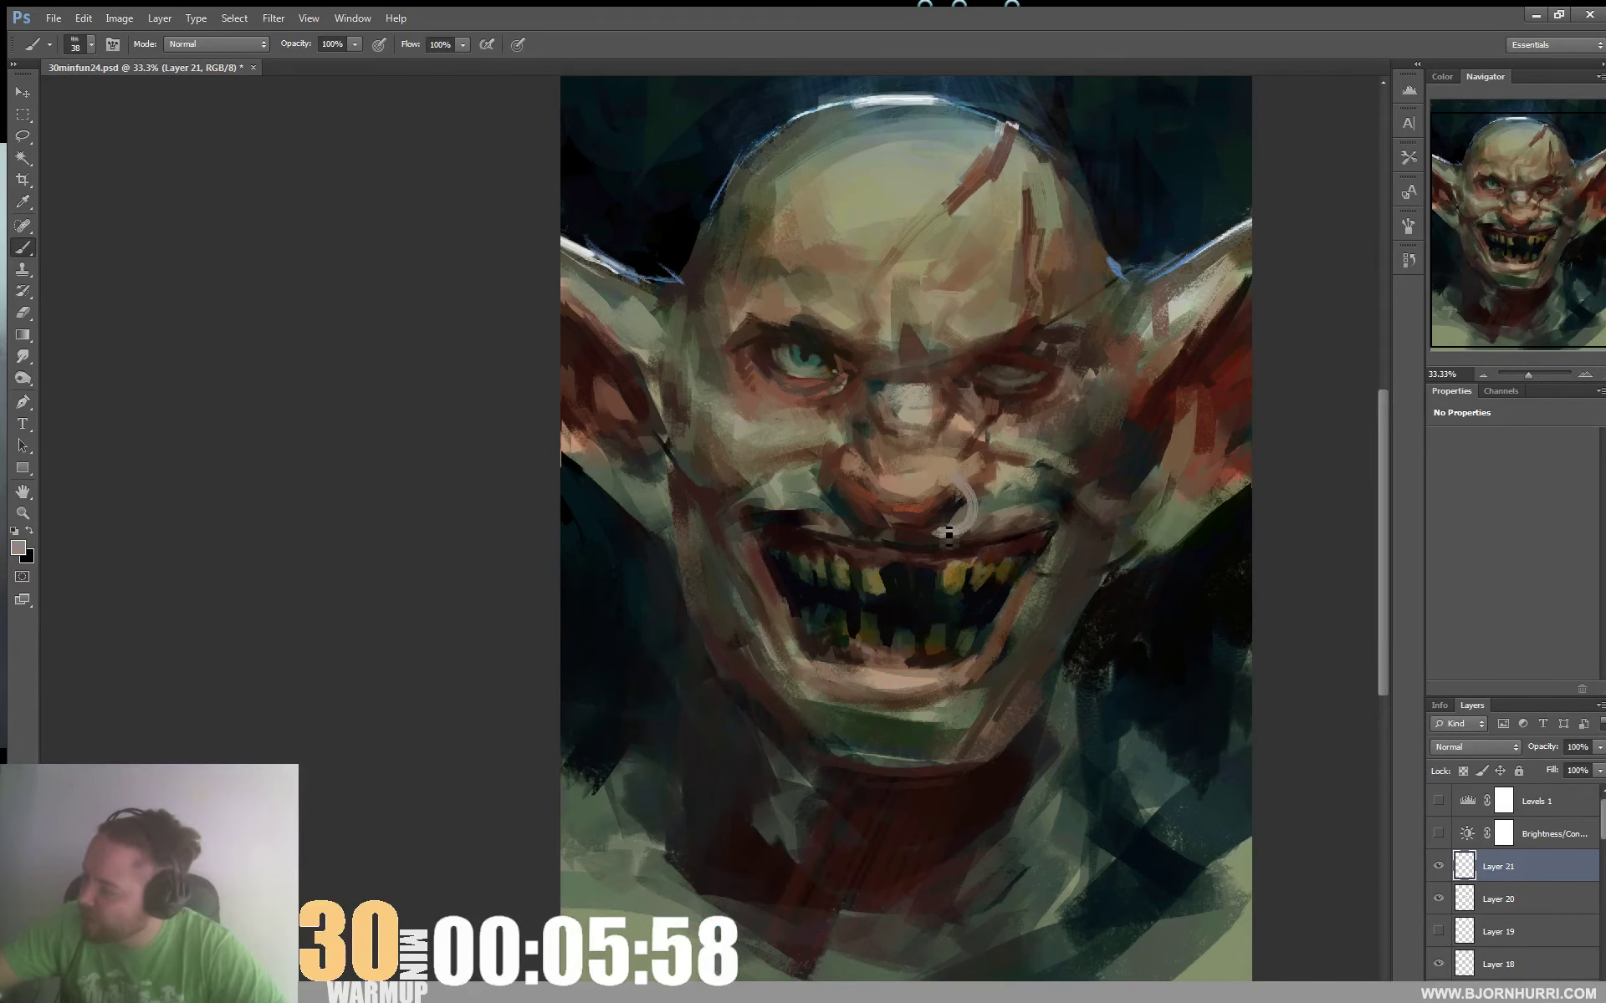
{"action": "left_click_drag", "start_coordinate": [1133, 417], "coordinate": [1118, 409]}
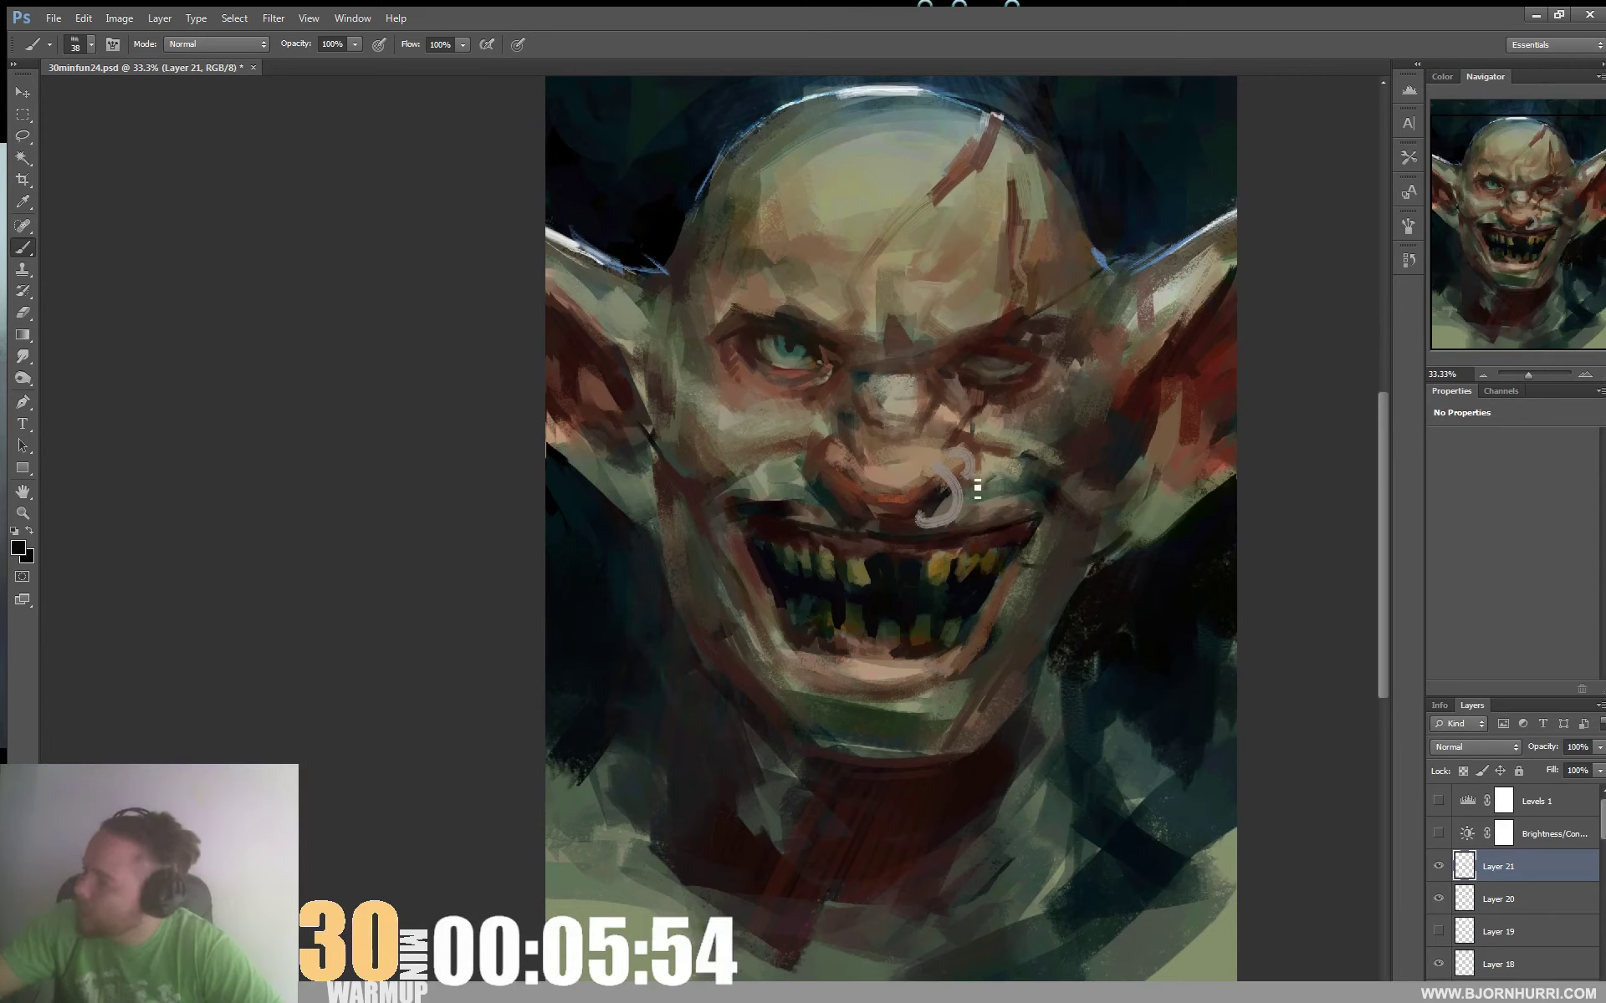
Refine the nose ring with black shading and pale highlights, using 26 px and 21 px brushes
{"action": "right_click", "coordinate": [977, 485]}
{"action": "key", "text": "Return"}
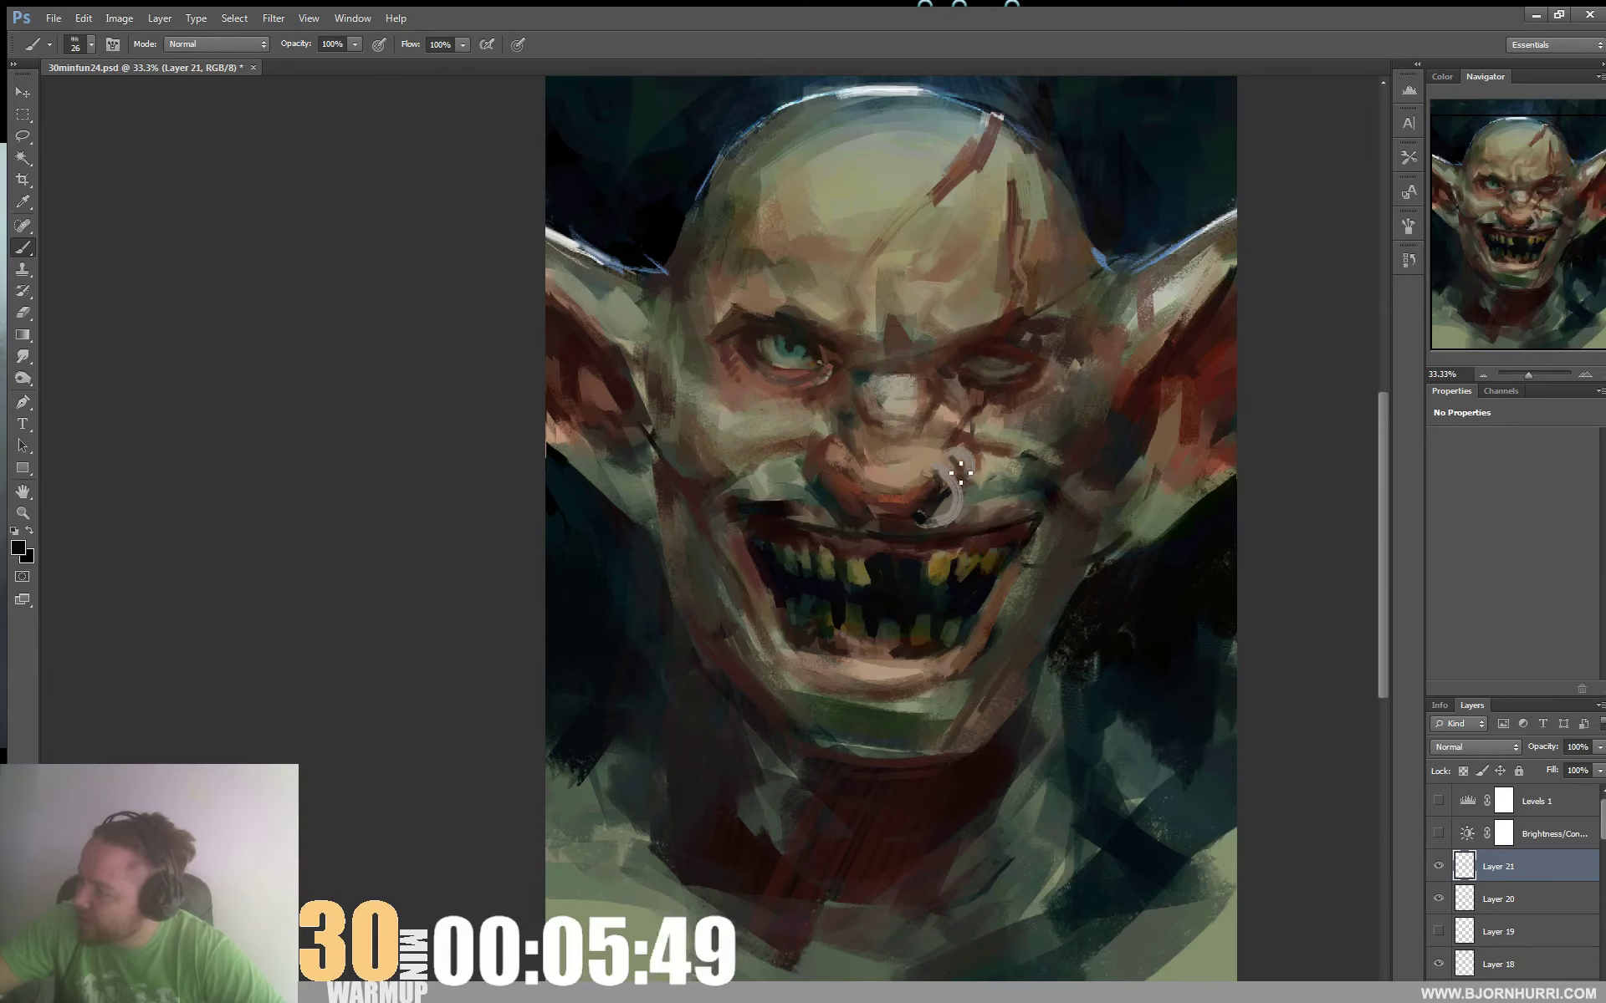
{"action": "left_click_drag", "start_coordinate": [1327, 380], "coordinate": [1286, 412]}
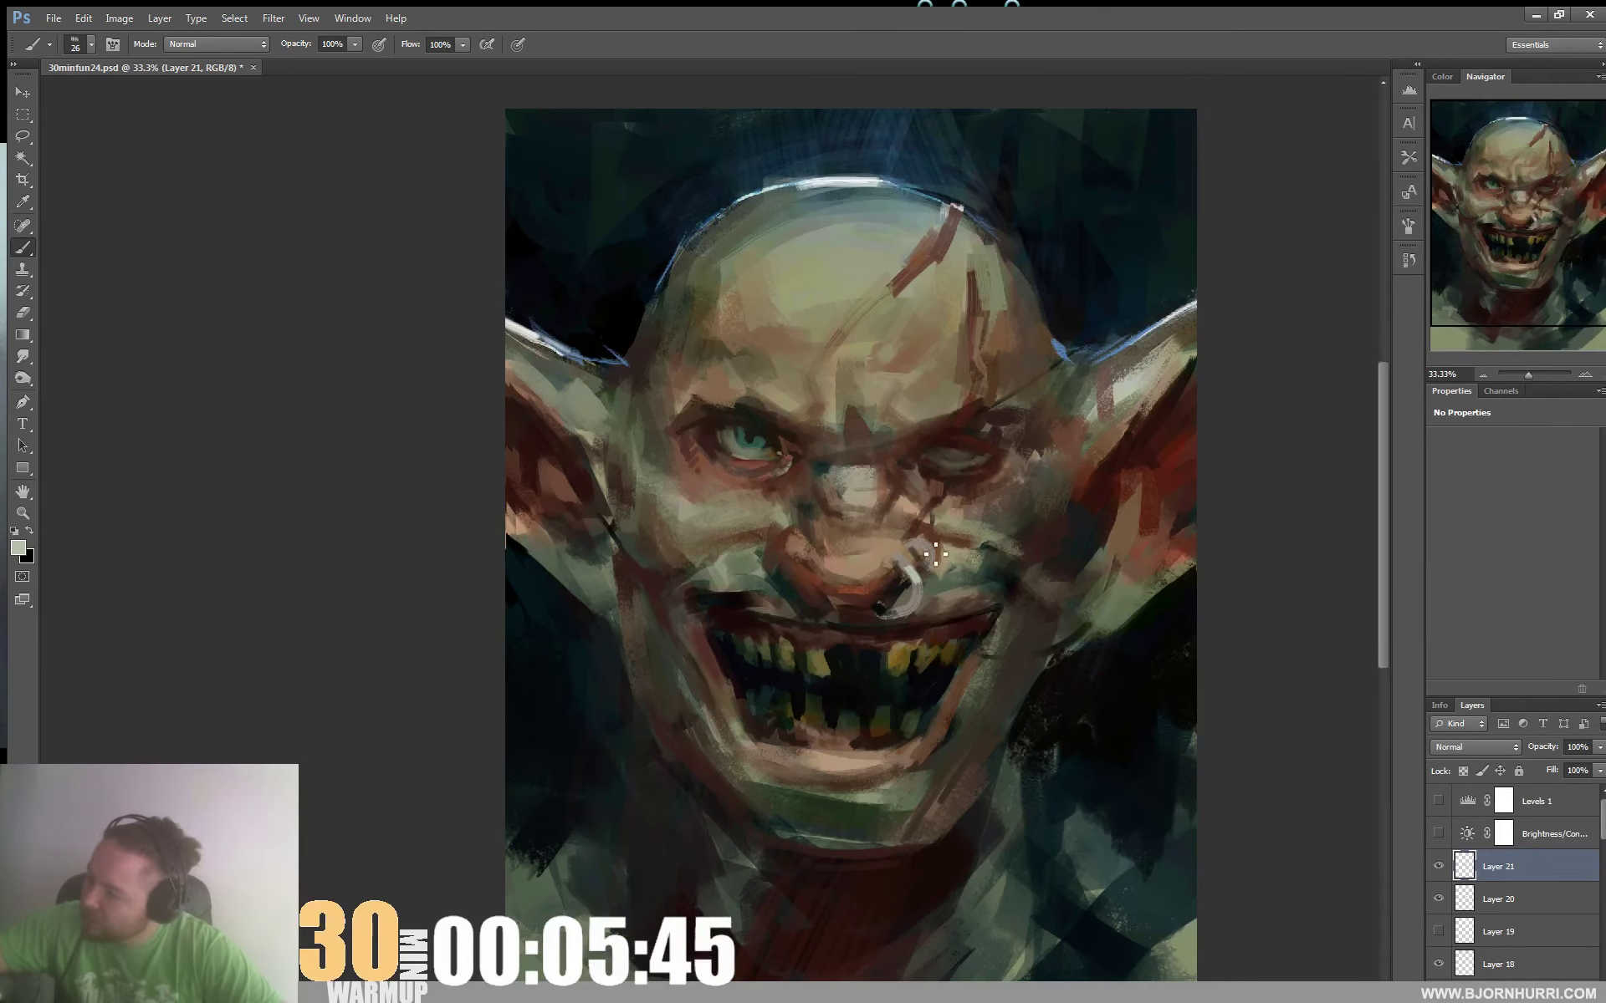
{"action": "left_click_drag", "start_coordinate": [1103, 561], "coordinate": [1154, 373]}
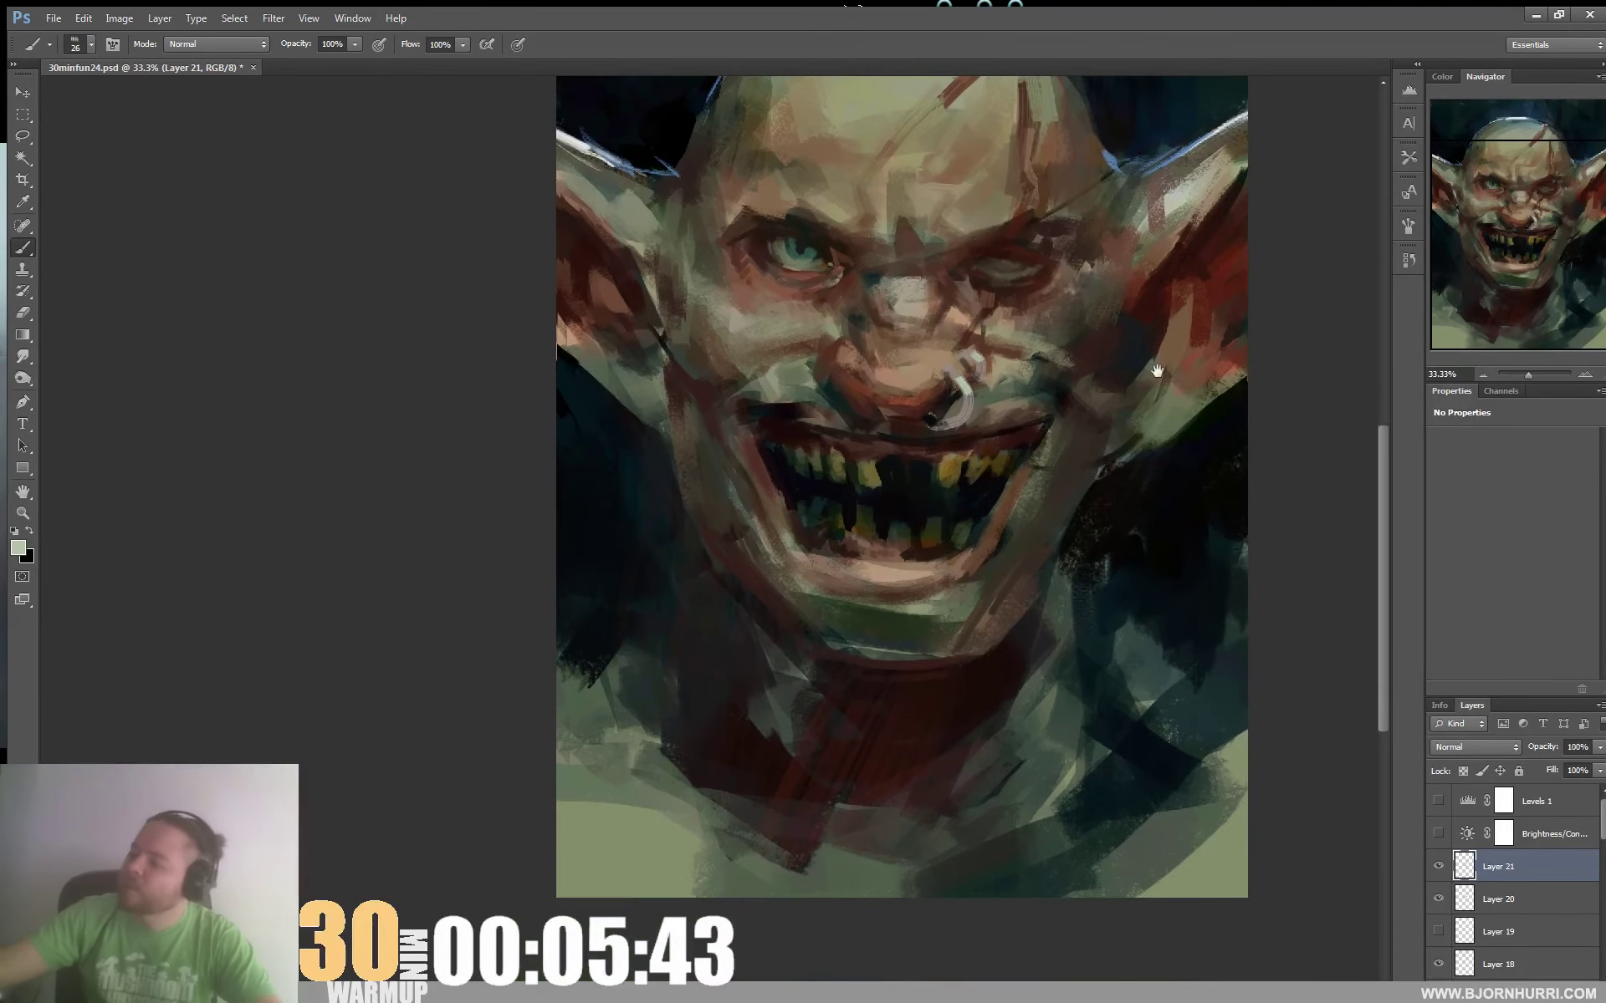
{"action": "left_click", "coordinate": [955, 416], "text": "alt"}
{"action": "right_click", "coordinate": [955, 415]}
{"action": "left_click_drag", "start_coordinate": [1004, 455], "coordinate": [1006, 456]}
{"action": "left_click", "coordinate": [959, 432]}
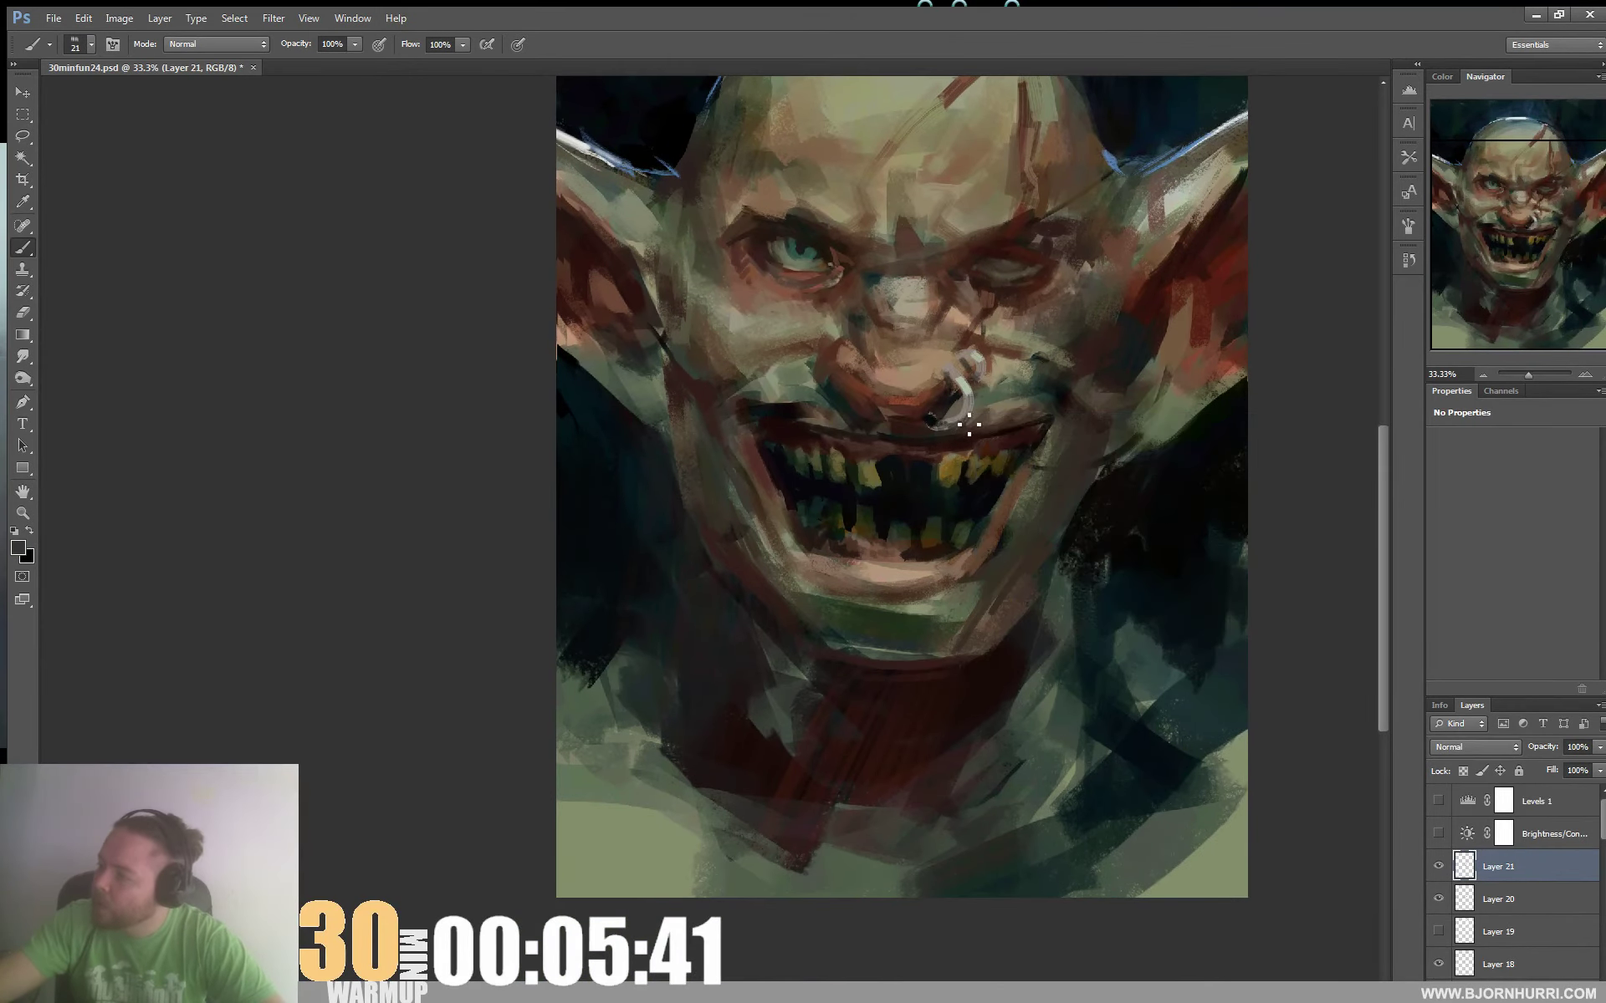
Touch up the cheek beneath the open eye with sampled grey-green skin tones and a 38 px brush
{"action": "left_click_drag", "start_coordinate": [1171, 365], "coordinate": [1126, 526]}
{"action": "right_click", "coordinate": [778, 475]}
{"action": "type", "text": "38"}
{"action": "key", "text": "Return"}
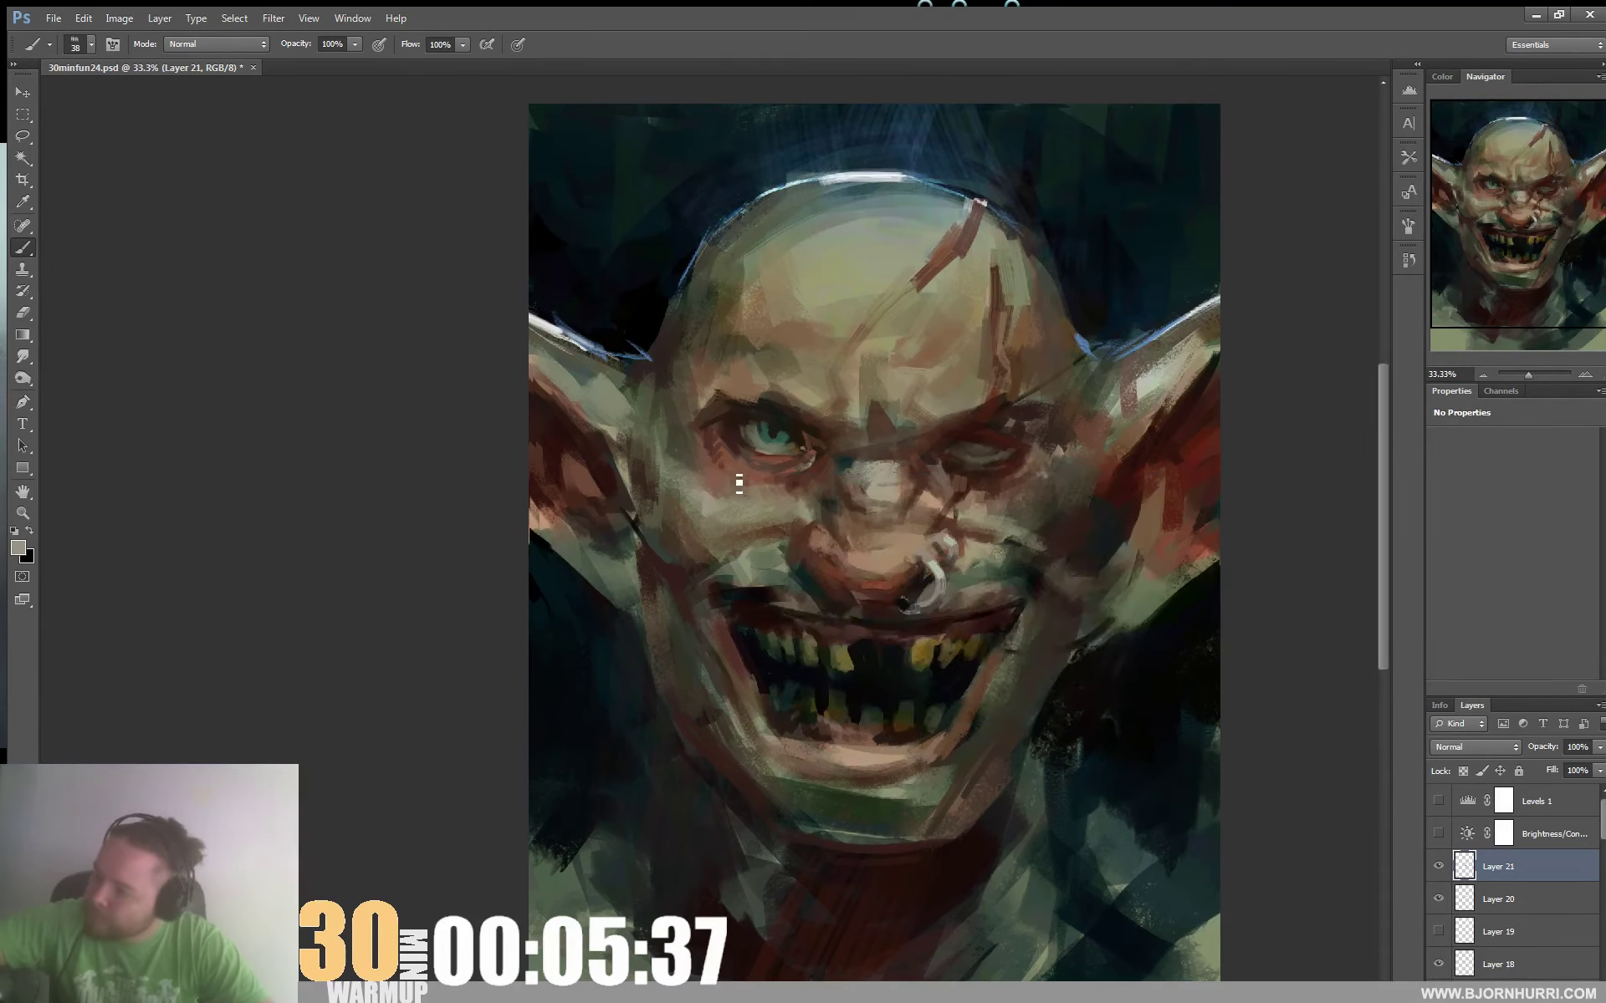
{"action": "left_click", "coordinate": [746, 485], "text": "alt"}
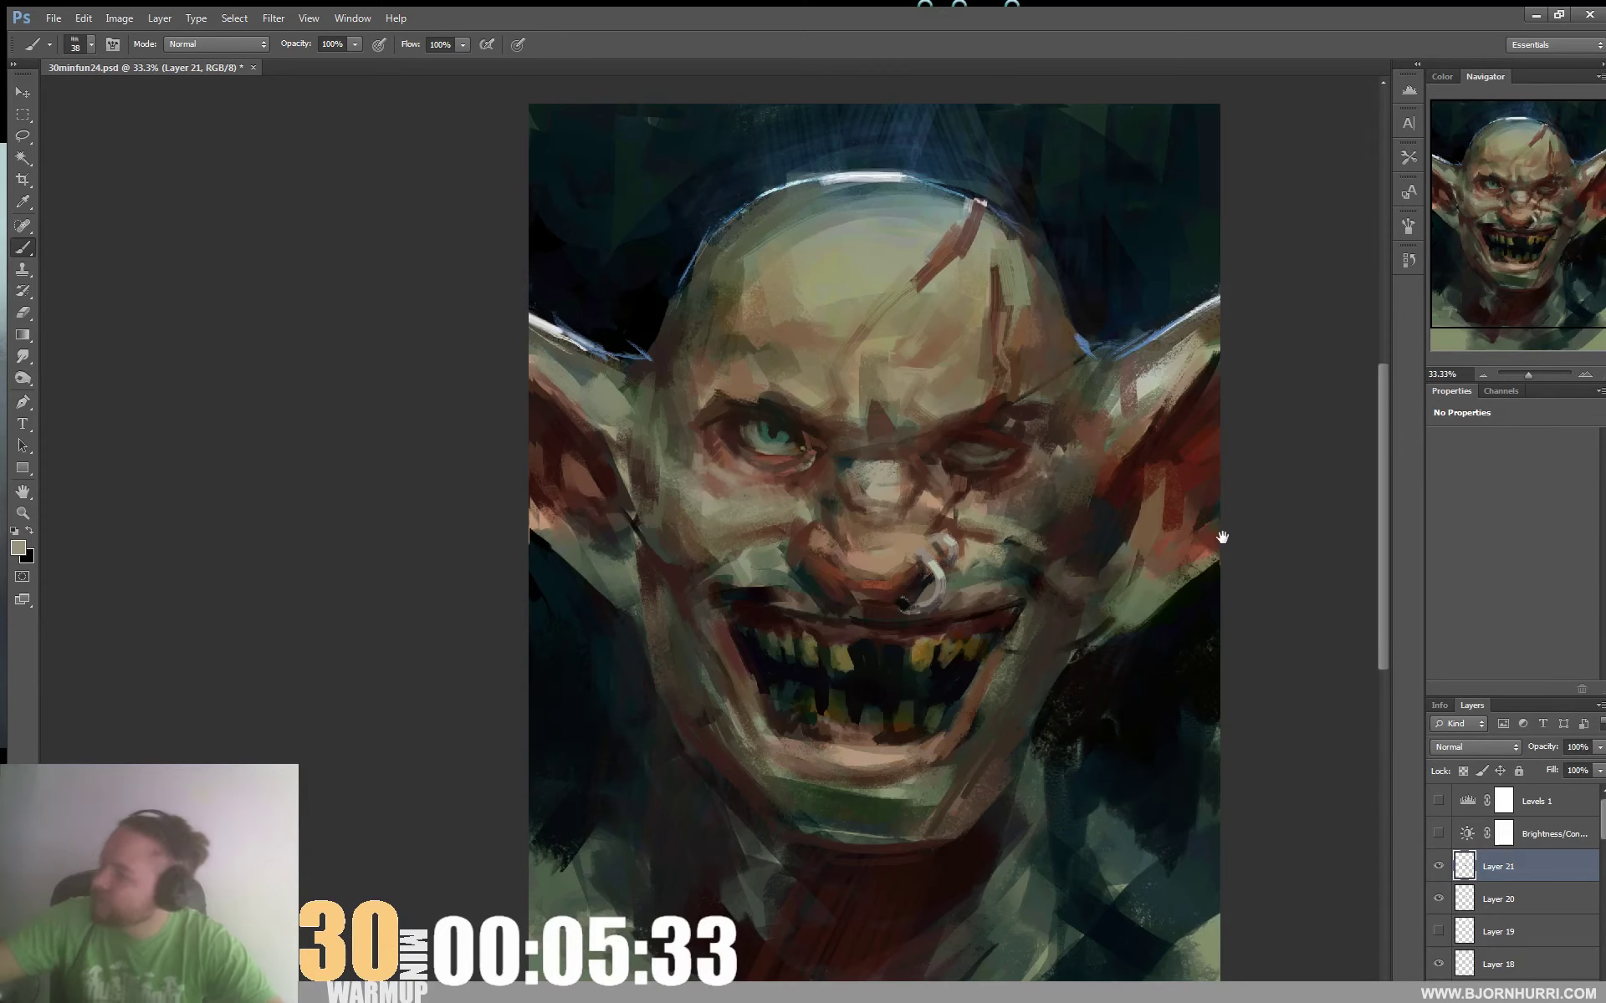
{"action": "left_click_drag", "start_coordinate": [1221, 537], "coordinate": [1219, 579]}
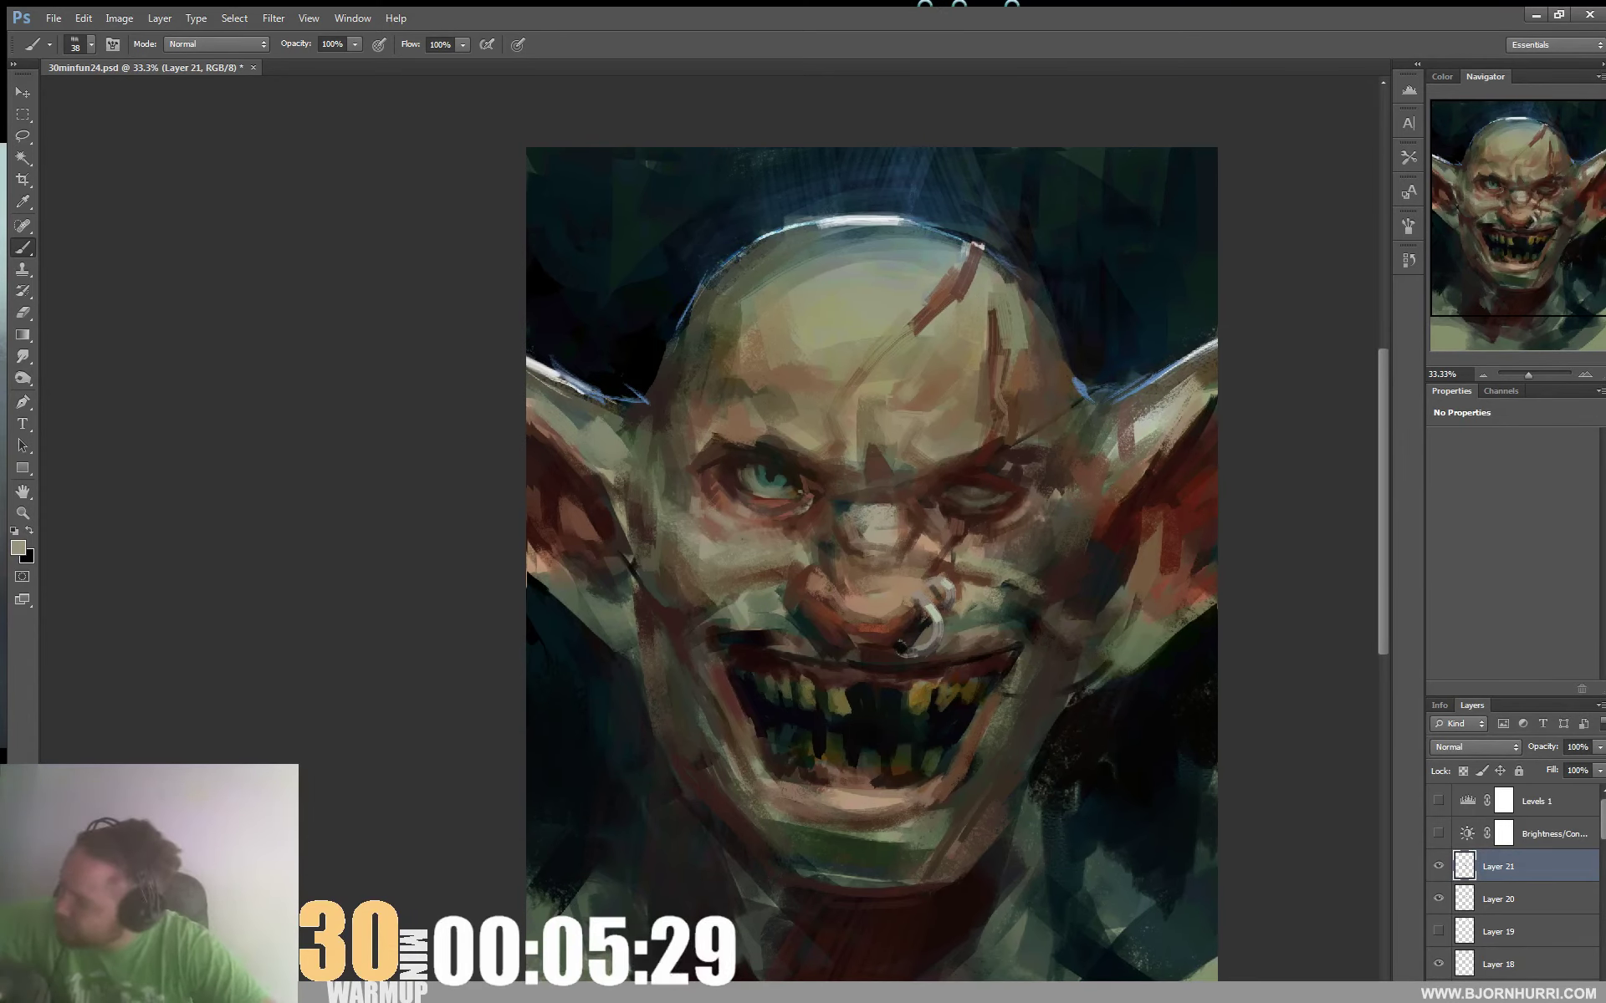
Add blue accents to both irises with blues sampled from the rim light on the skull
{"action": "left_click", "coordinate": [924, 222], "text": "alt"}
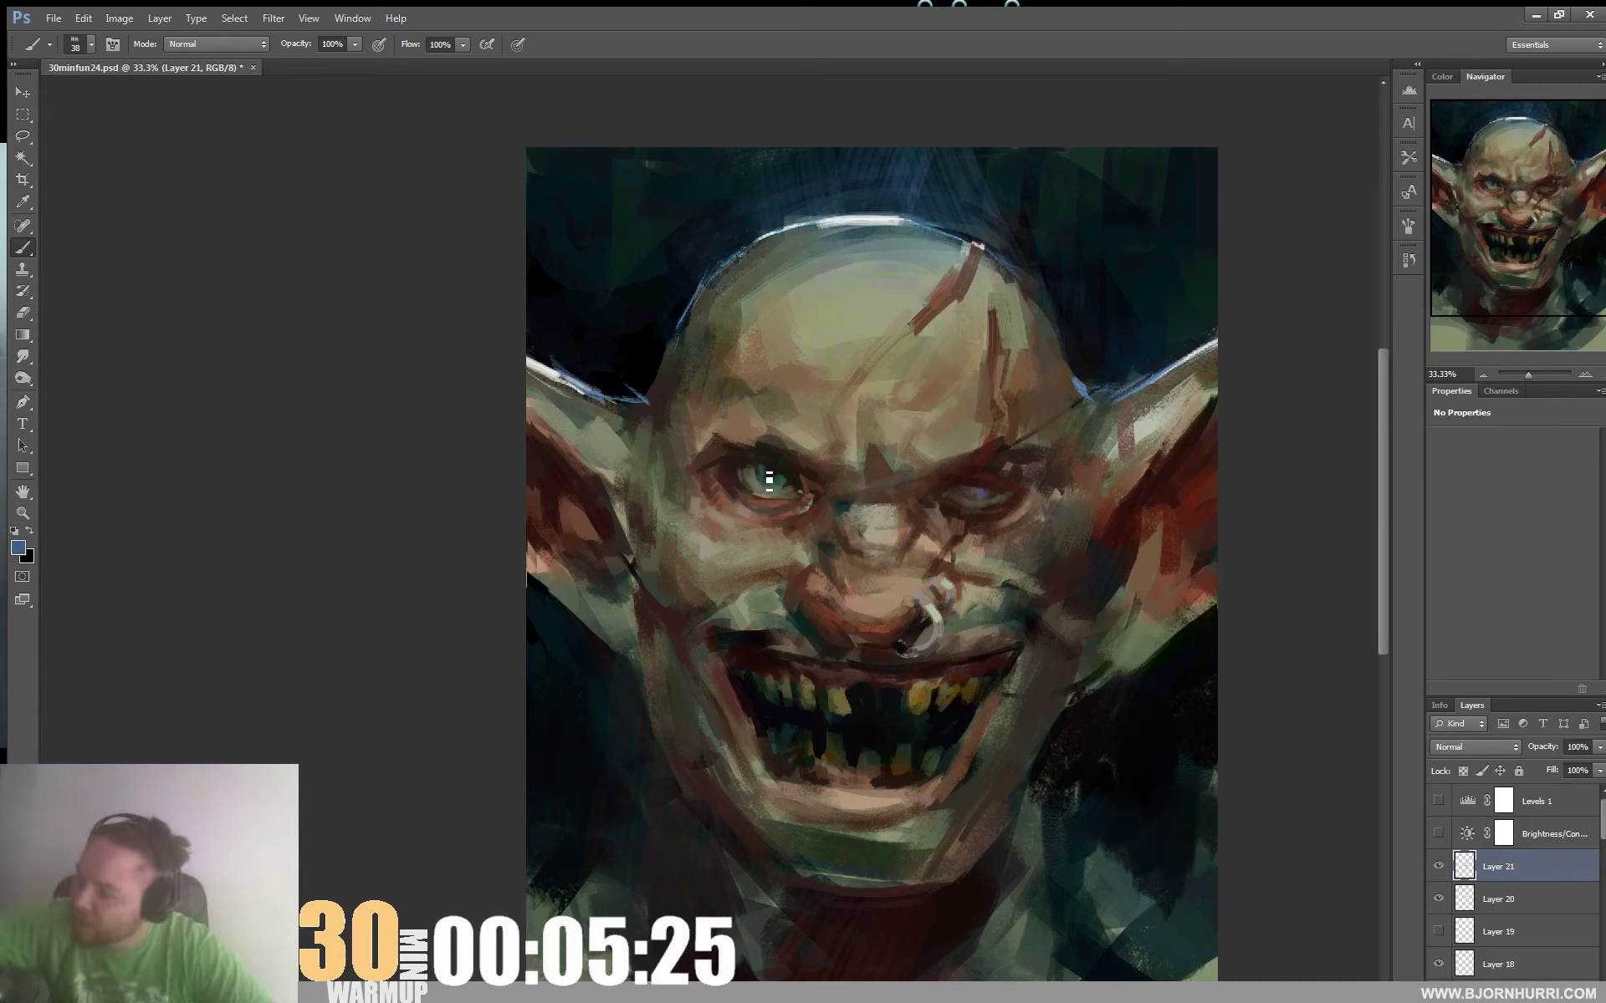
{"action": "left_click", "coordinate": [907, 211], "text": "alt"}
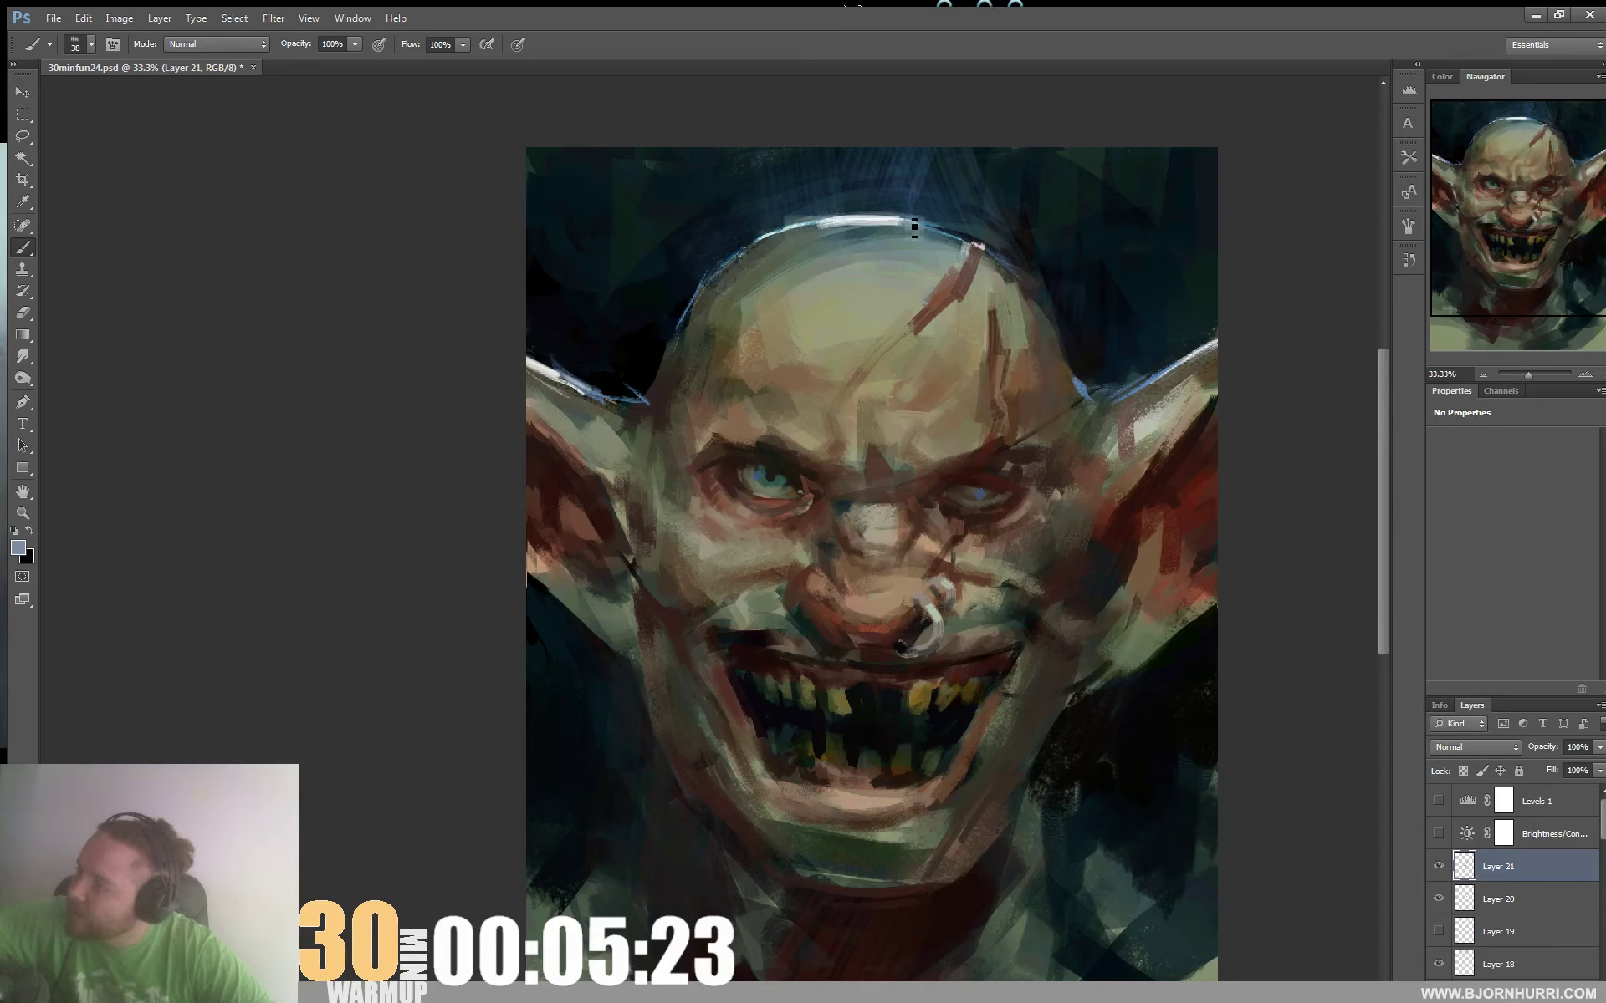
{"action": "left_click", "coordinate": [773, 483]}
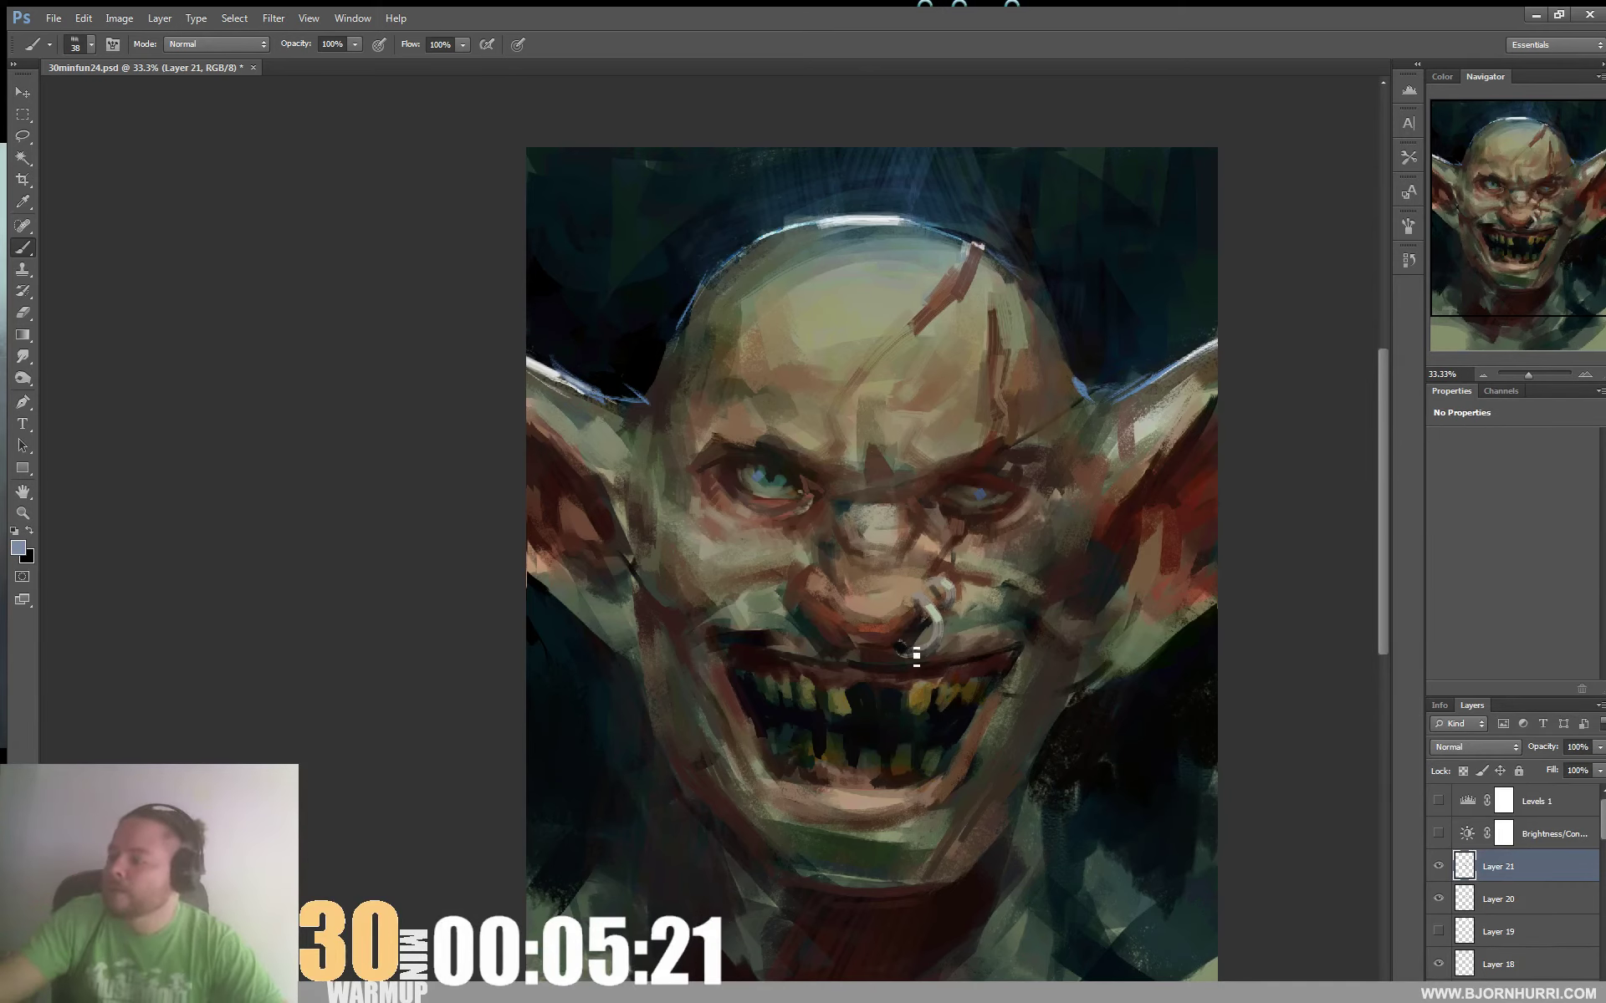
Darken the area around the squinting eye with near-black strokes, using 23 px and 48 px brushes
{"action": "left_click_drag", "start_coordinate": [1063, 456], "coordinate": [875, 545]}
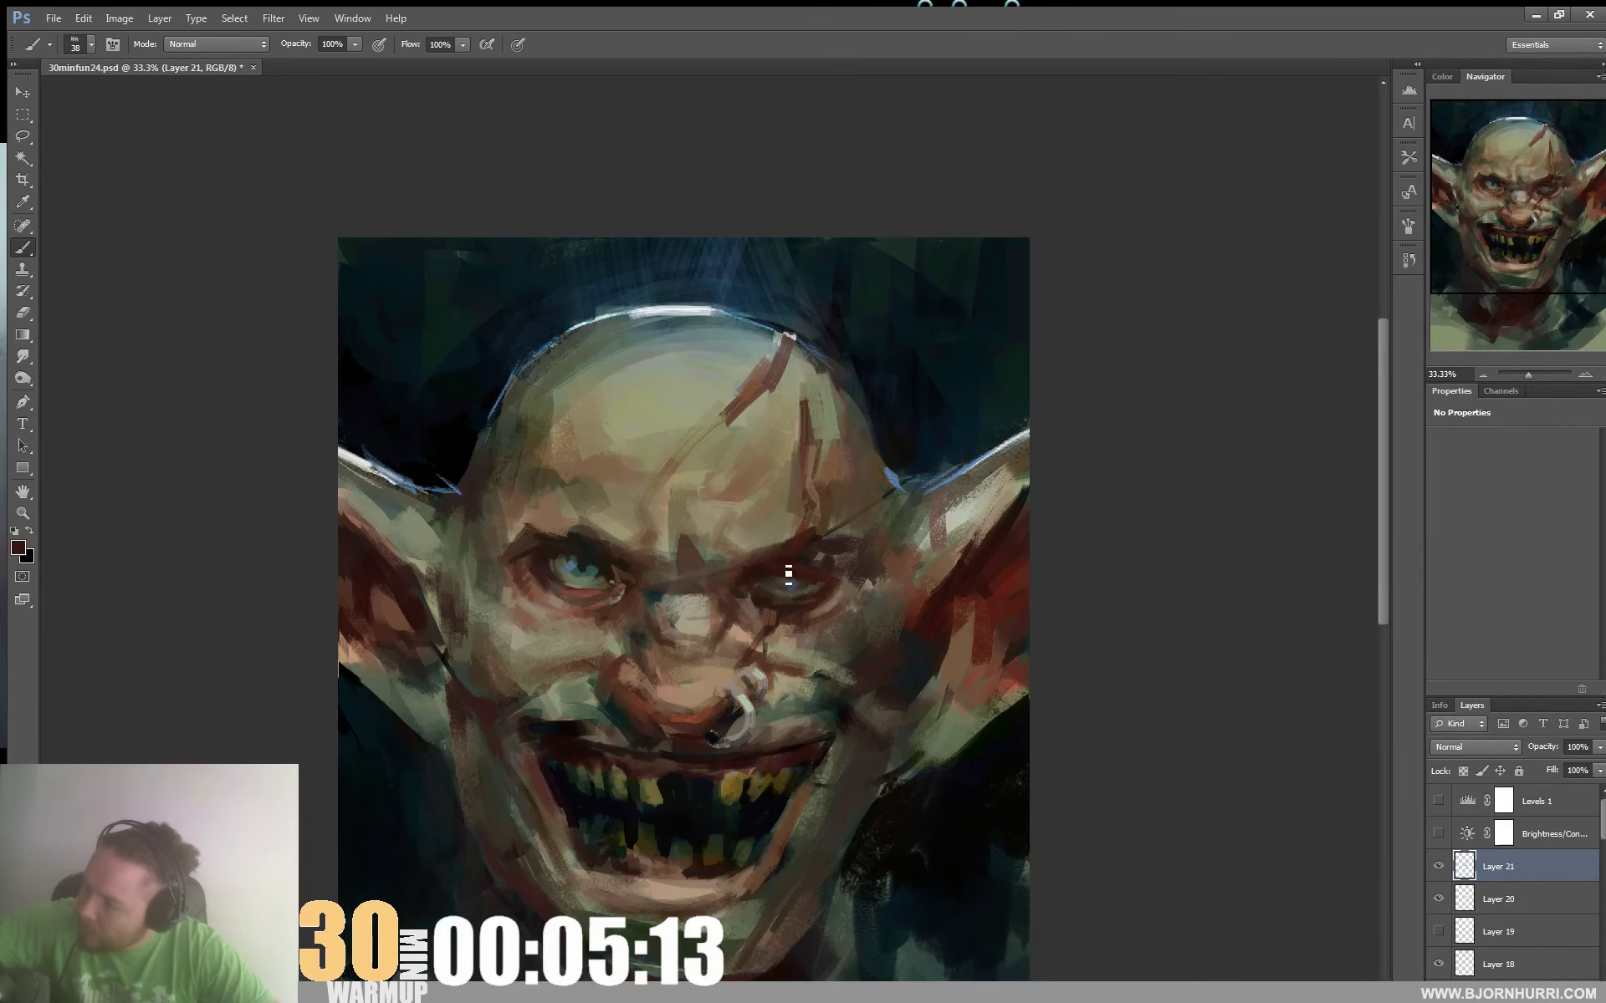
{"action": "right_click", "coordinate": [817, 599]}
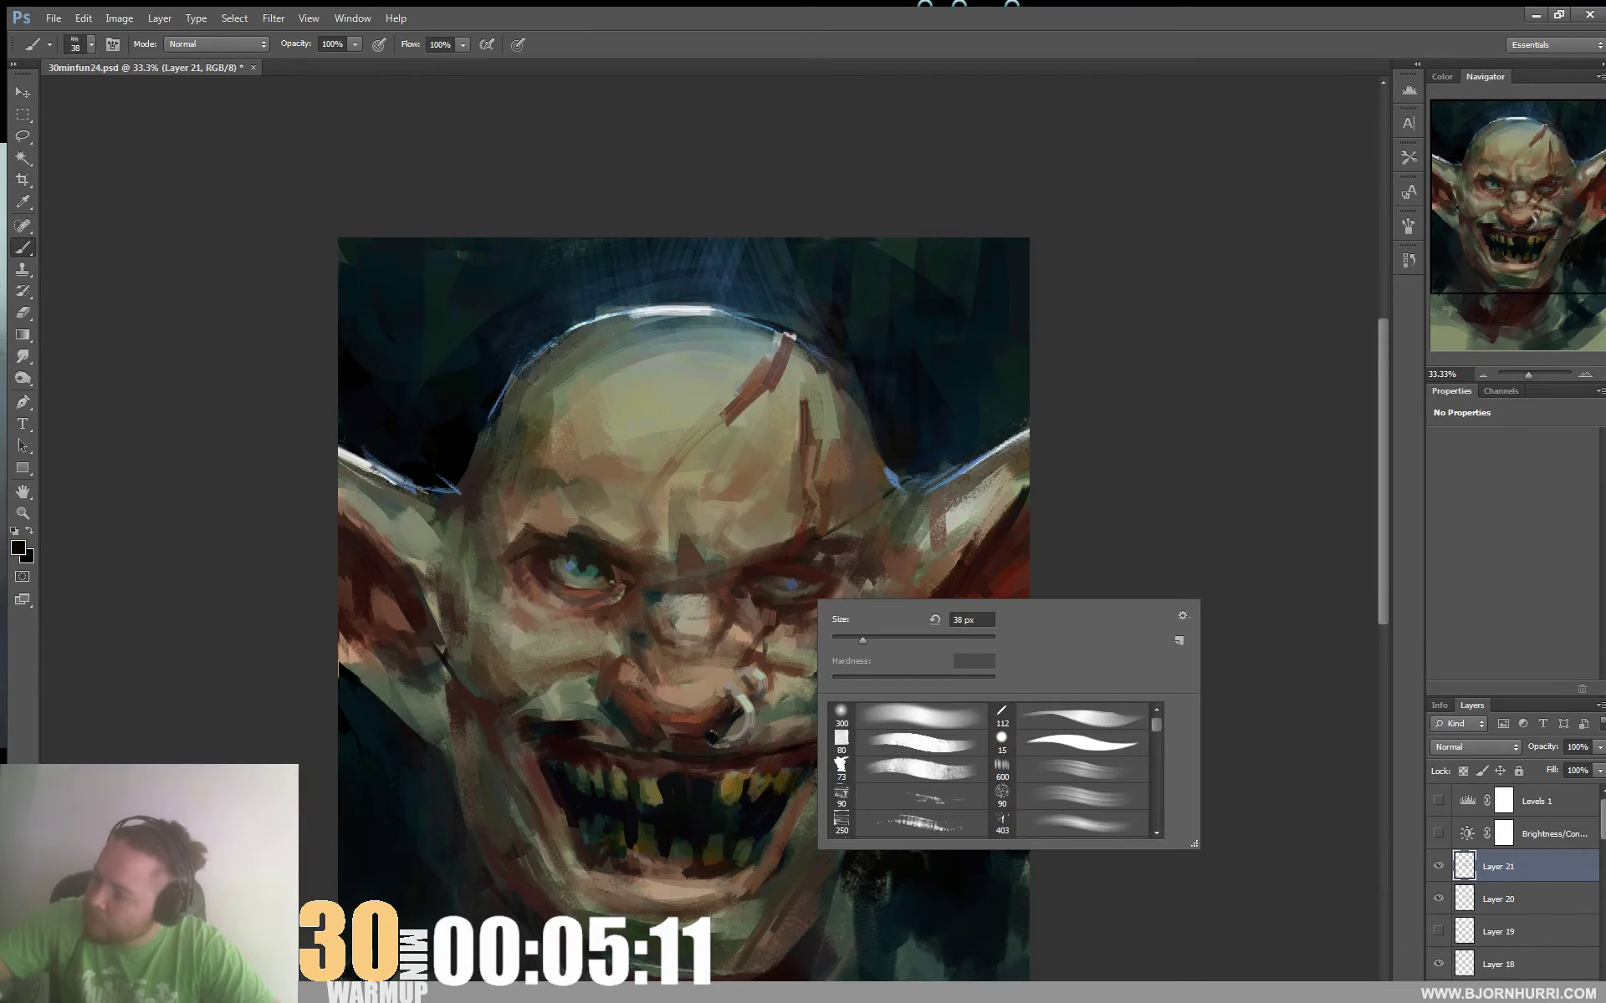
{"action": "key", "text": "Return"}
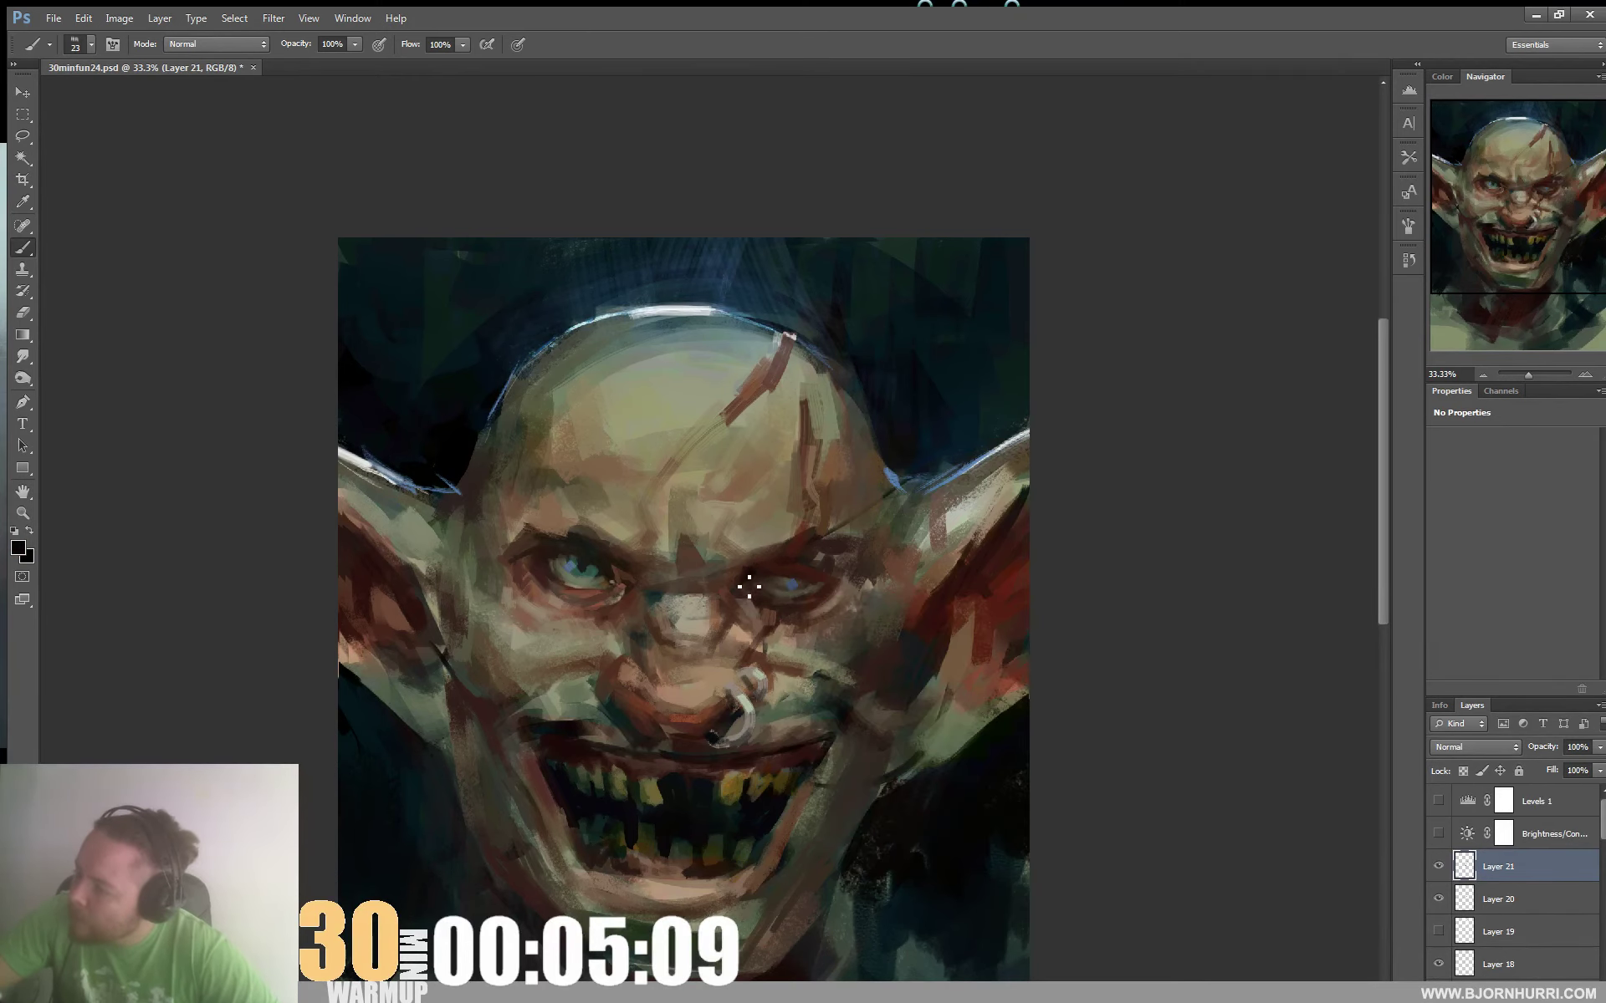
{"action": "right_click", "coordinate": [742, 588]}
{"action": "key", "text": "Return"}
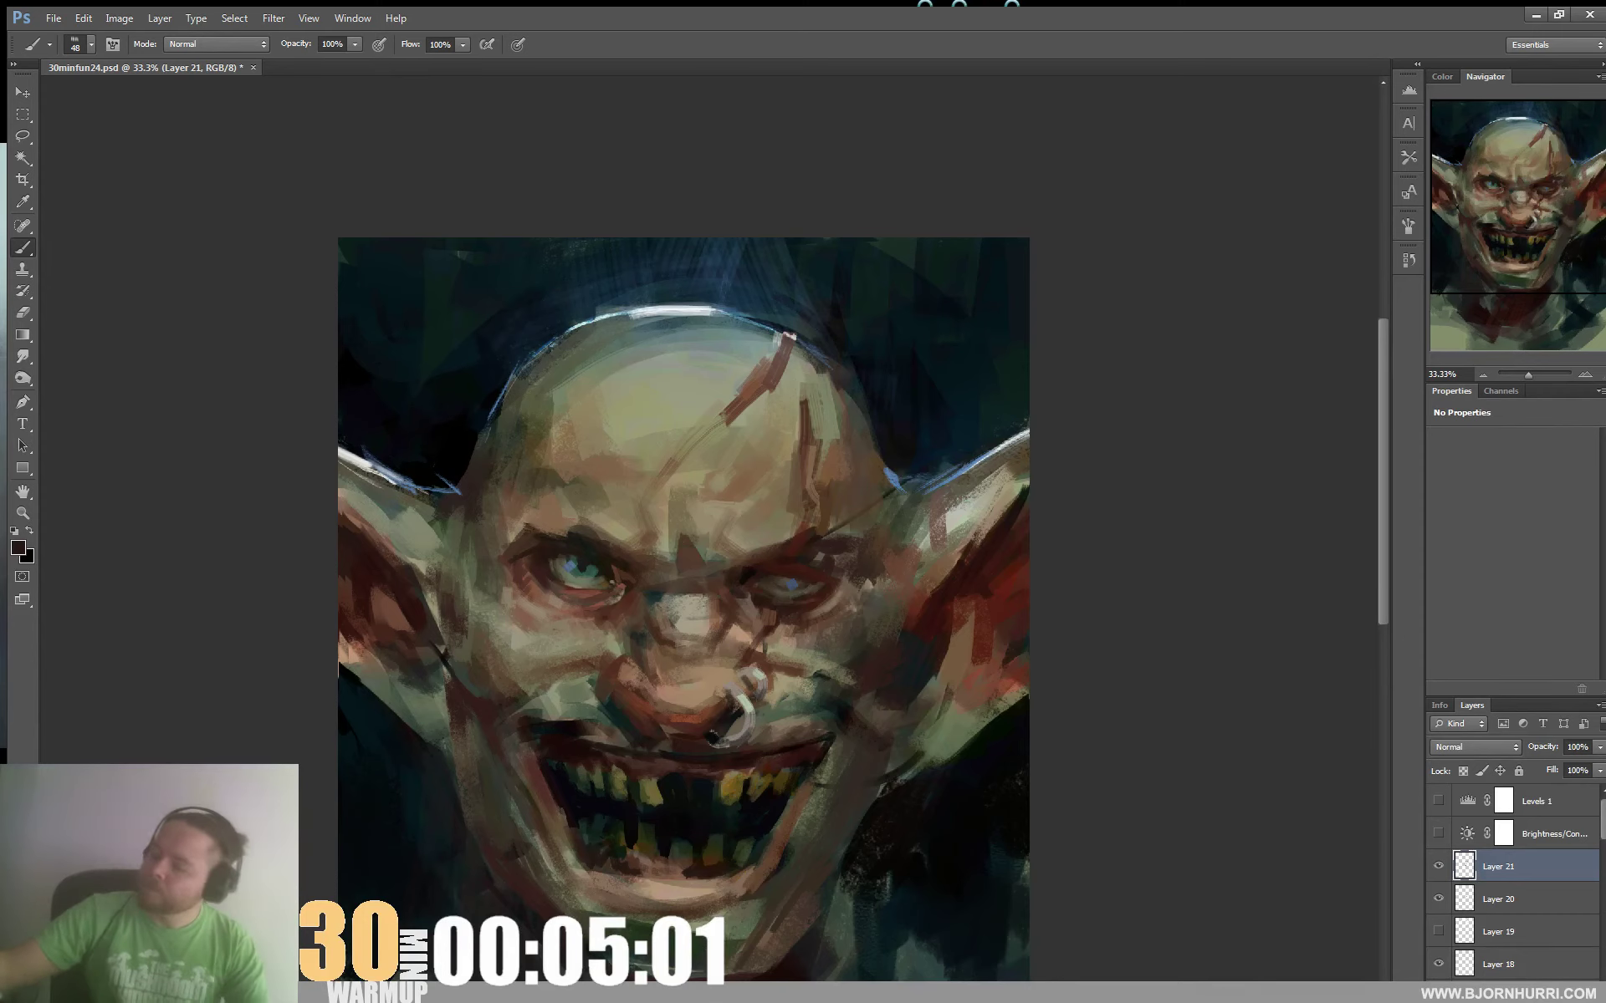
Warm the lower parts of both ears with sampled reddish-brown strokes, adding new layers for further painting
{"action": "left_click_drag", "start_coordinate": [666, 530], "coordinate": [677, 424]}
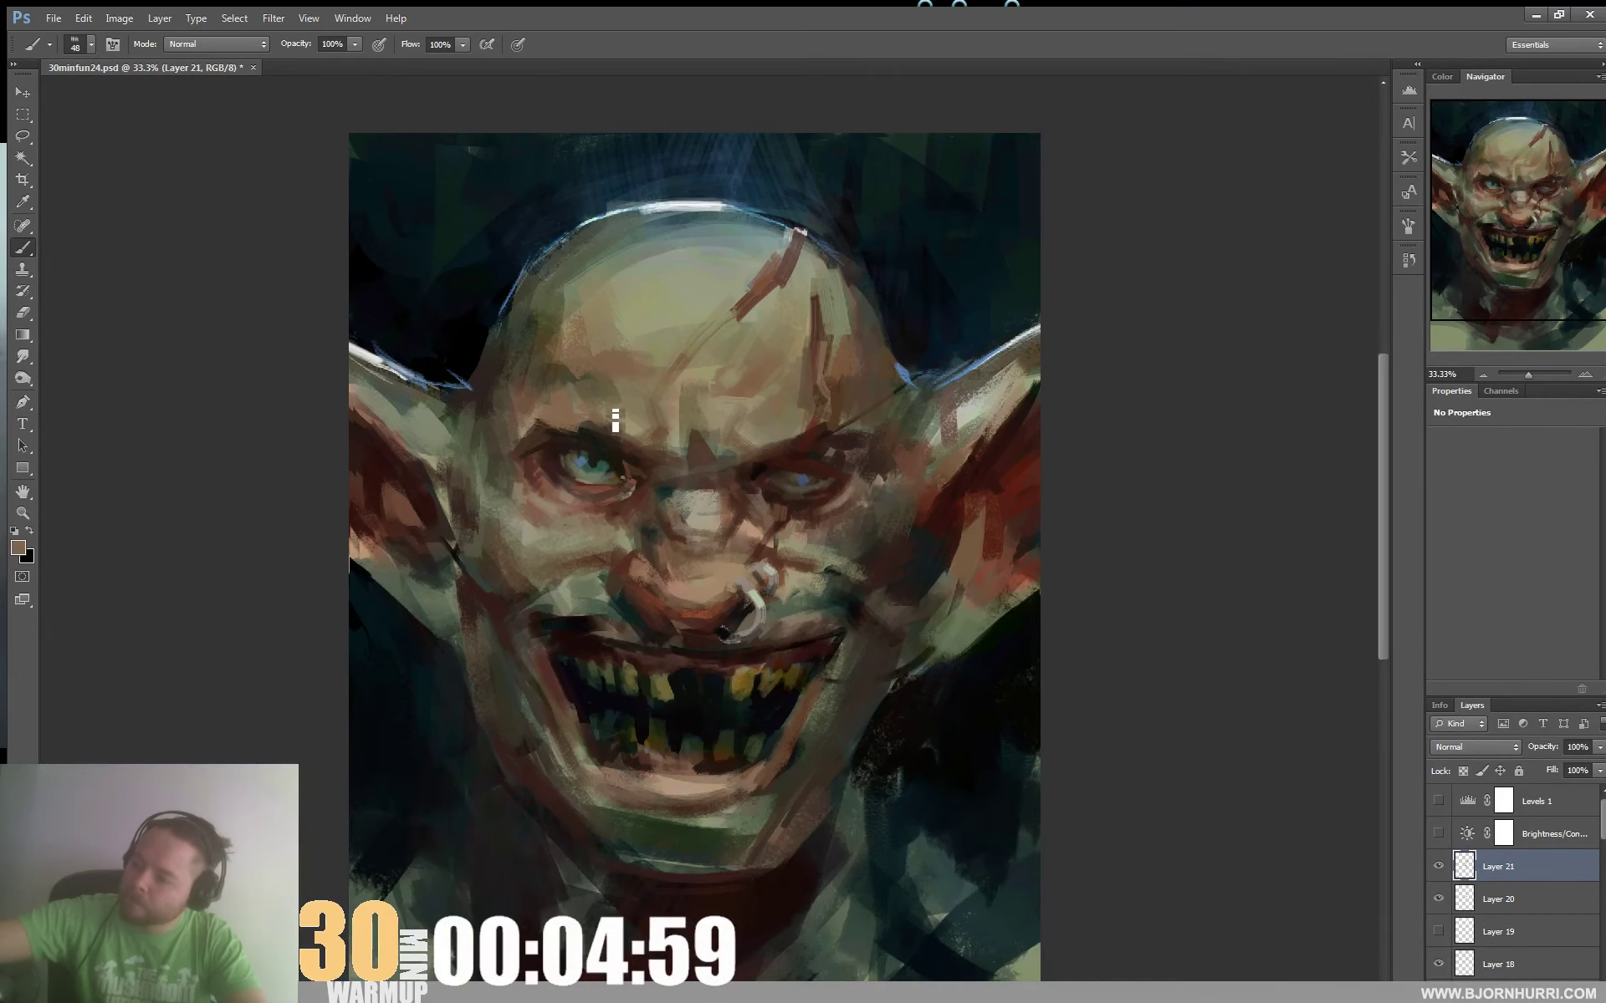
{"action": "left_click_drag", "start_coordinate": [882, 526], "coordinate": [1024, 342]}
{"action": "left_click", "coordinate": [603, 457], "text": "alt"}
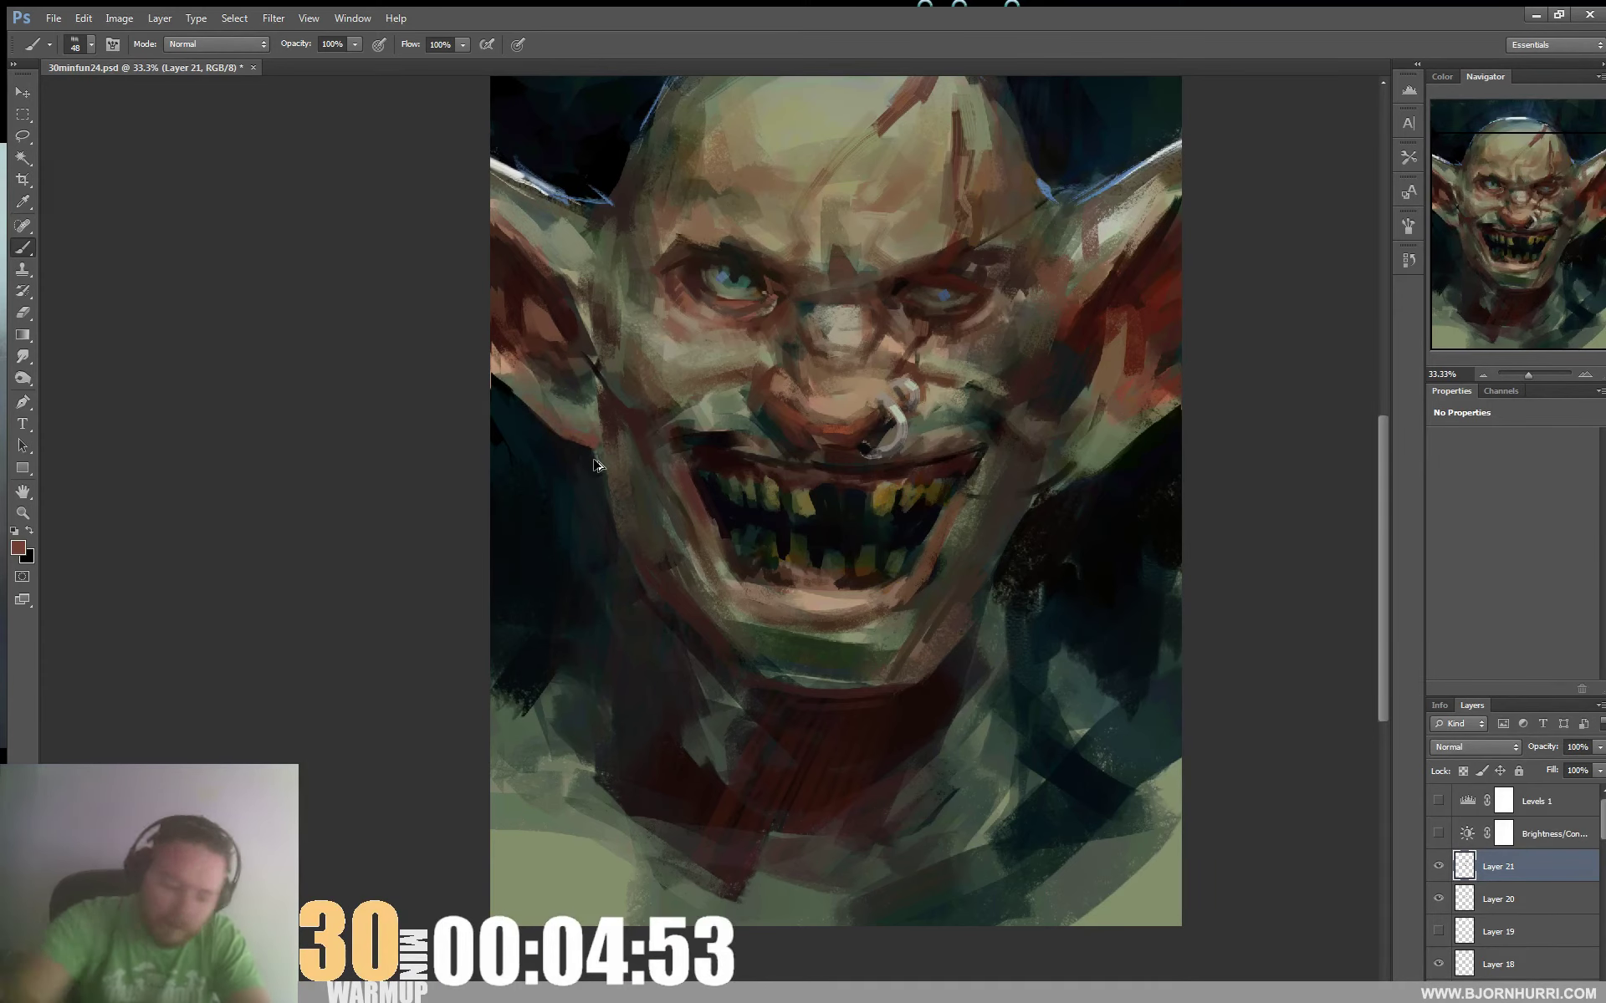
{"action": "left_click_drag", "start_coordinate": [1146, 354], "coordinate": [1132, 384]}
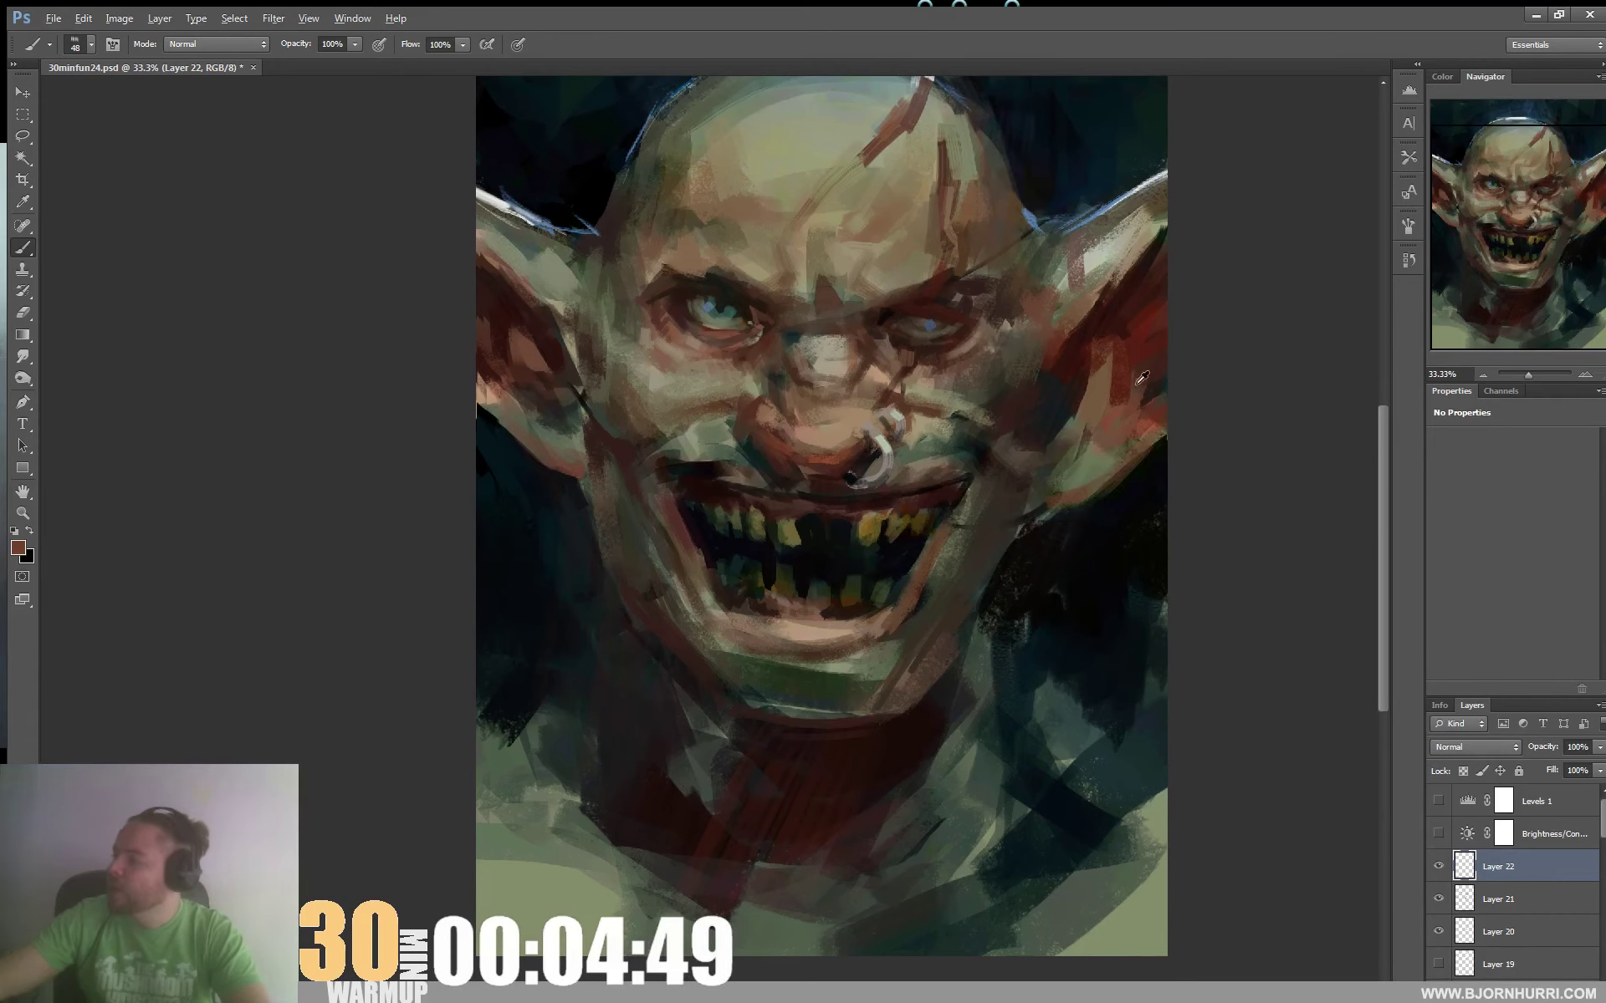
{"action": "left_click_drag", "start_coordinate": [1144, 382], "coordinate": [1127, 474]}
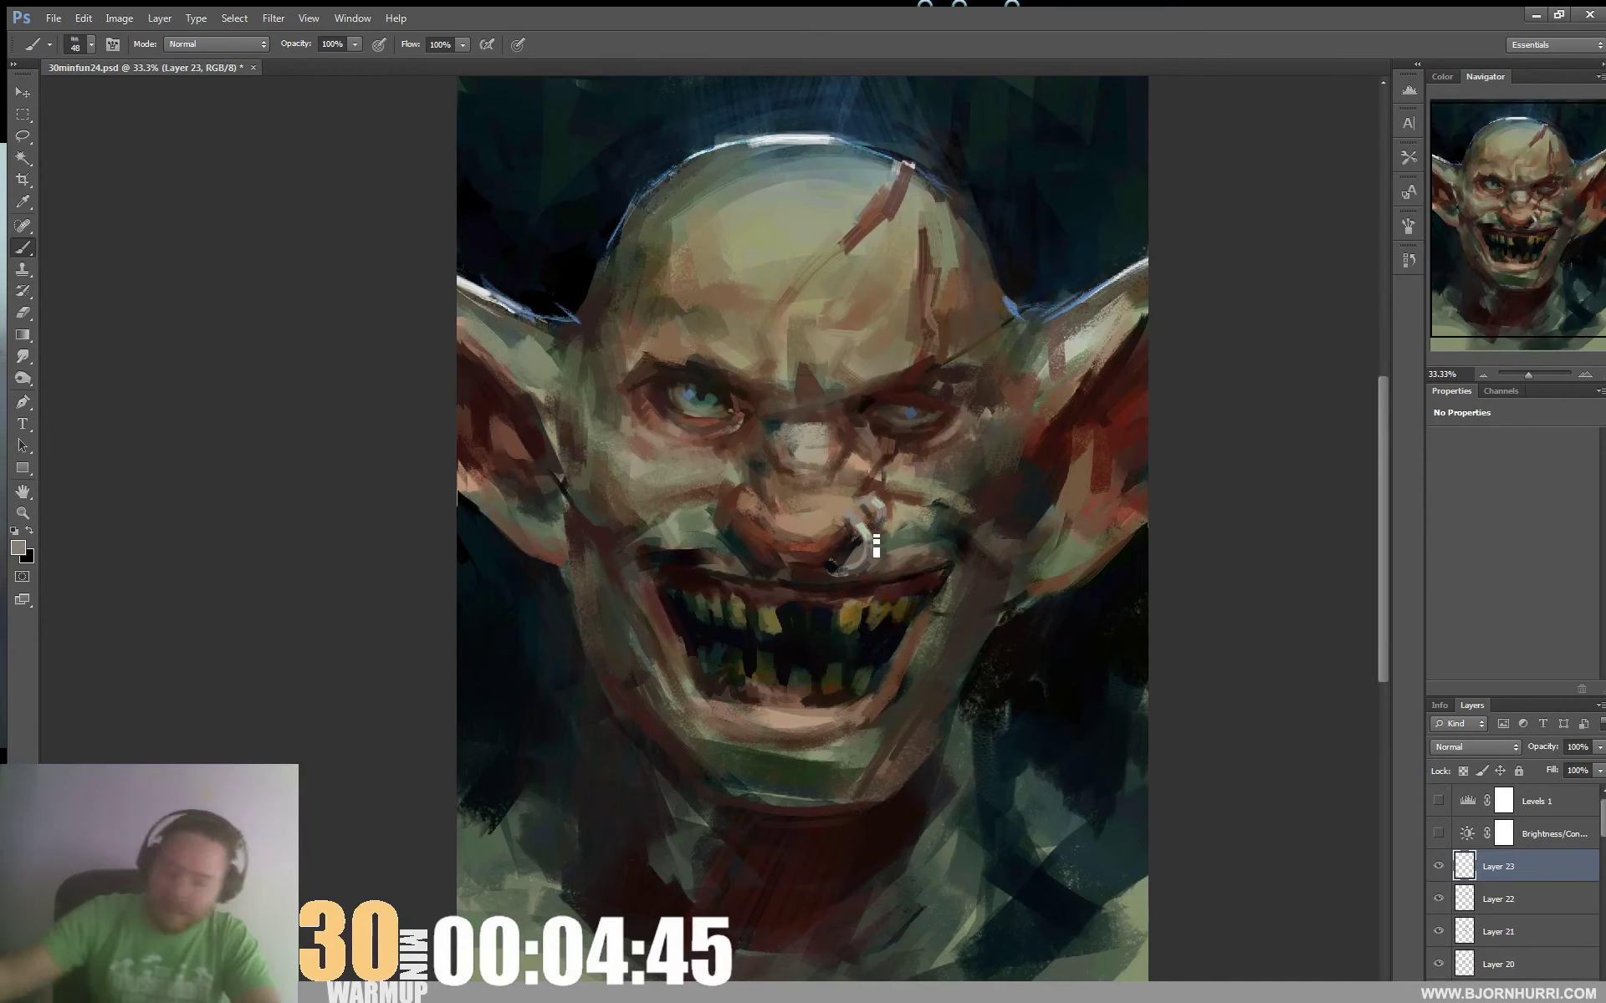
Paint two thin grey chains hanging from the nose ring to the earlobe with a 27 px brush
{"action": "right_click", "coordinate": [961, 603]}
{"action": "left_click_drag", "start_coordinate": [1014, 645], "coordinate": [997, 644]}
{"action": "key", "text": "Return"}
{"action": "mouse_move", "coordinate": [851, 574]}
{"action": "left_mouse_down"}
{"action": "mouse_move", "coordinate": [922, 706]}
{"action": "mouse_move", "coordinate": [1104, 603]}
{"action": "left_mouse_up"}
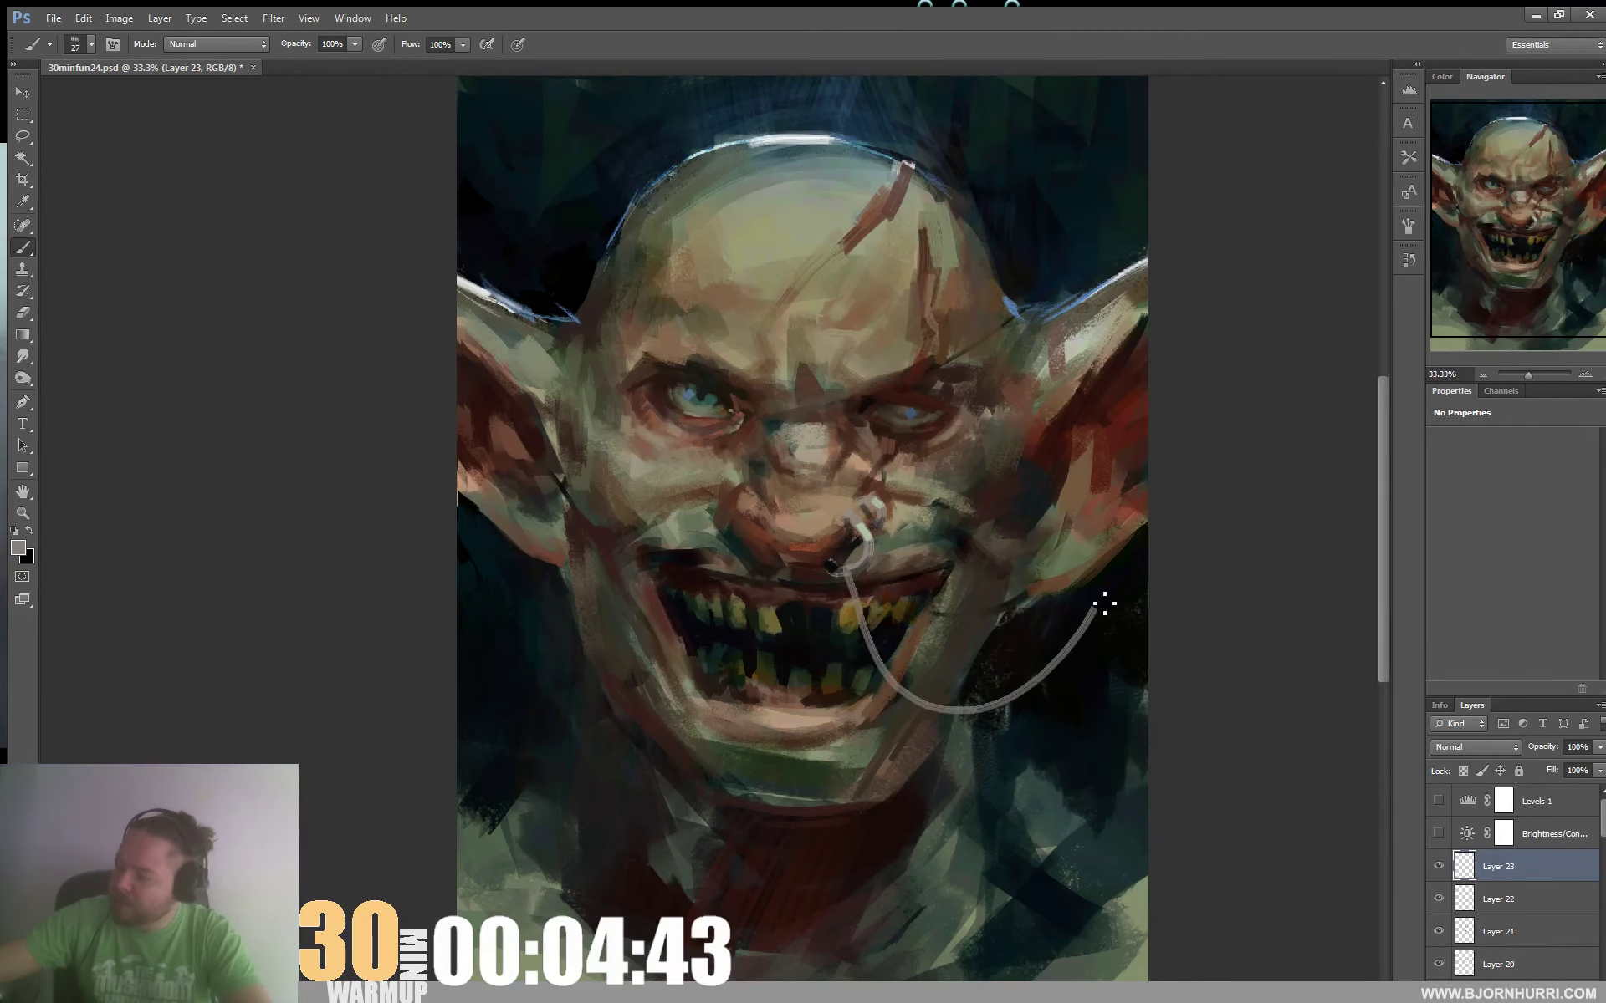
{"action": "scroll", "coordinate": [1104, 575], "scroll_direction": "down", "scroll_amount": 3}
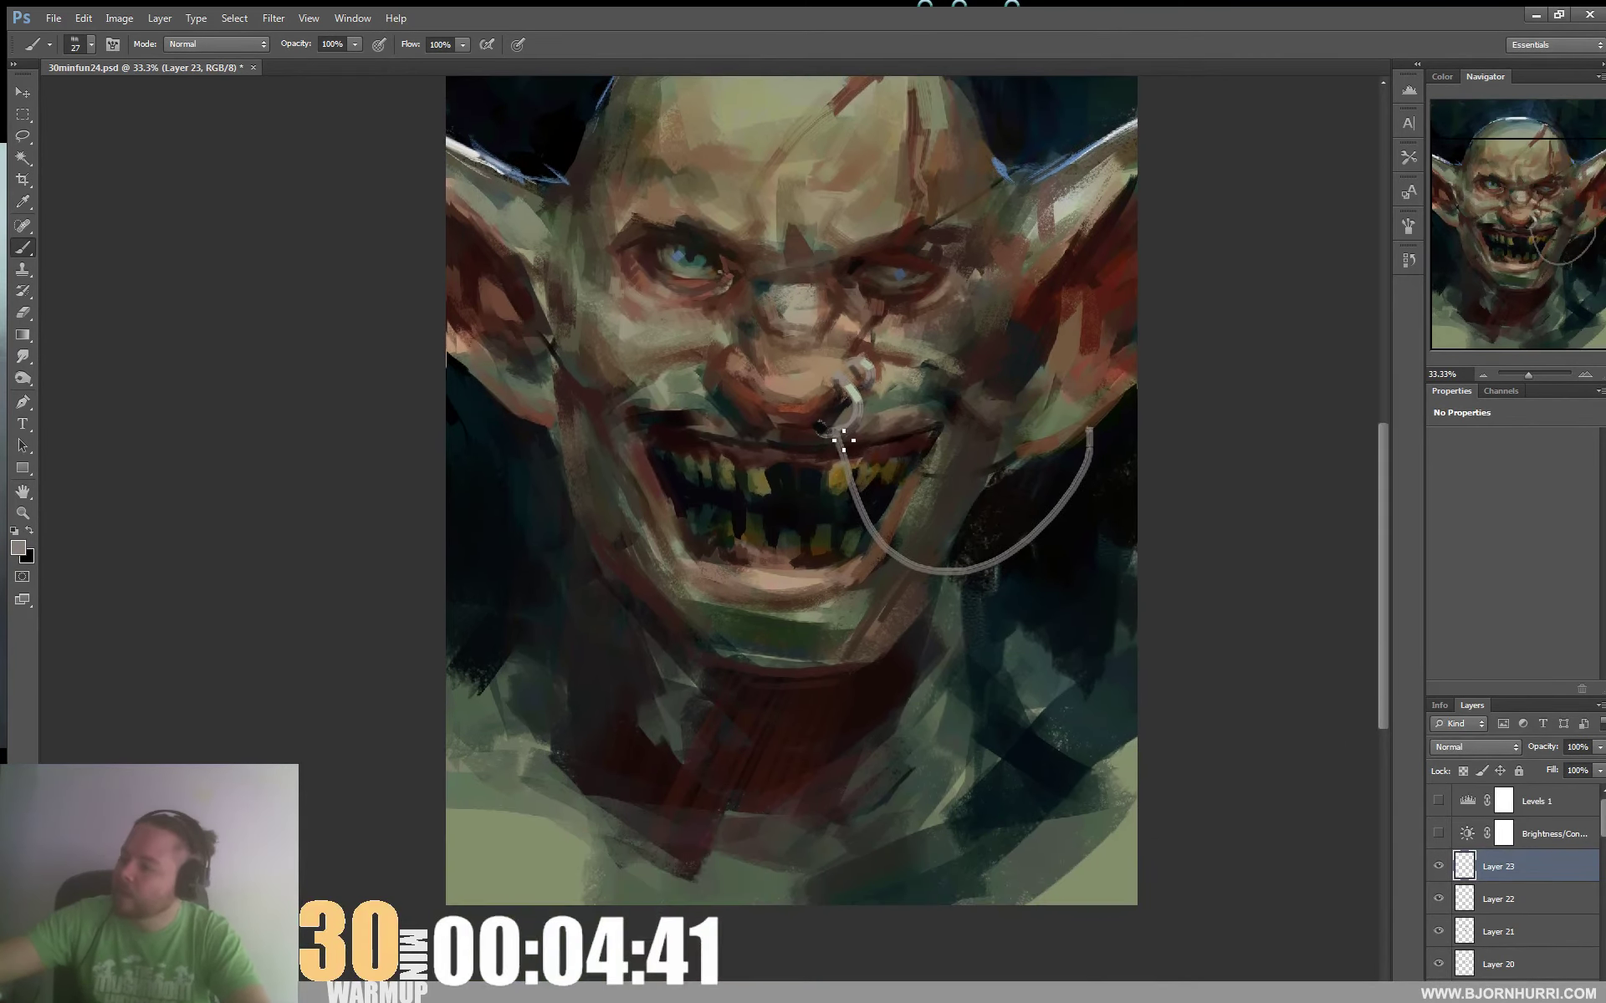
{"action": "mouse_move", "coordinate": [840, 433]}
{"action": "left_mouse_down"}
{"action": "mouse_move", "coordinate": [864, 596]}
{"action": "mouse_move", "coordinate": [1020, 661]}
{"action": "mouse_move", "coordinate": [1088, 434]}
{"action": "mouse_move", "coordinate": [1093, 466]}
{"action": "left_mouse_up"}
Paint two grey hoop earrings with dark shading on the earlobe where the chains end
{"action": "left_click_drag", "start_coordinate": [1094, 383], "coordinate": [1096, 421]}
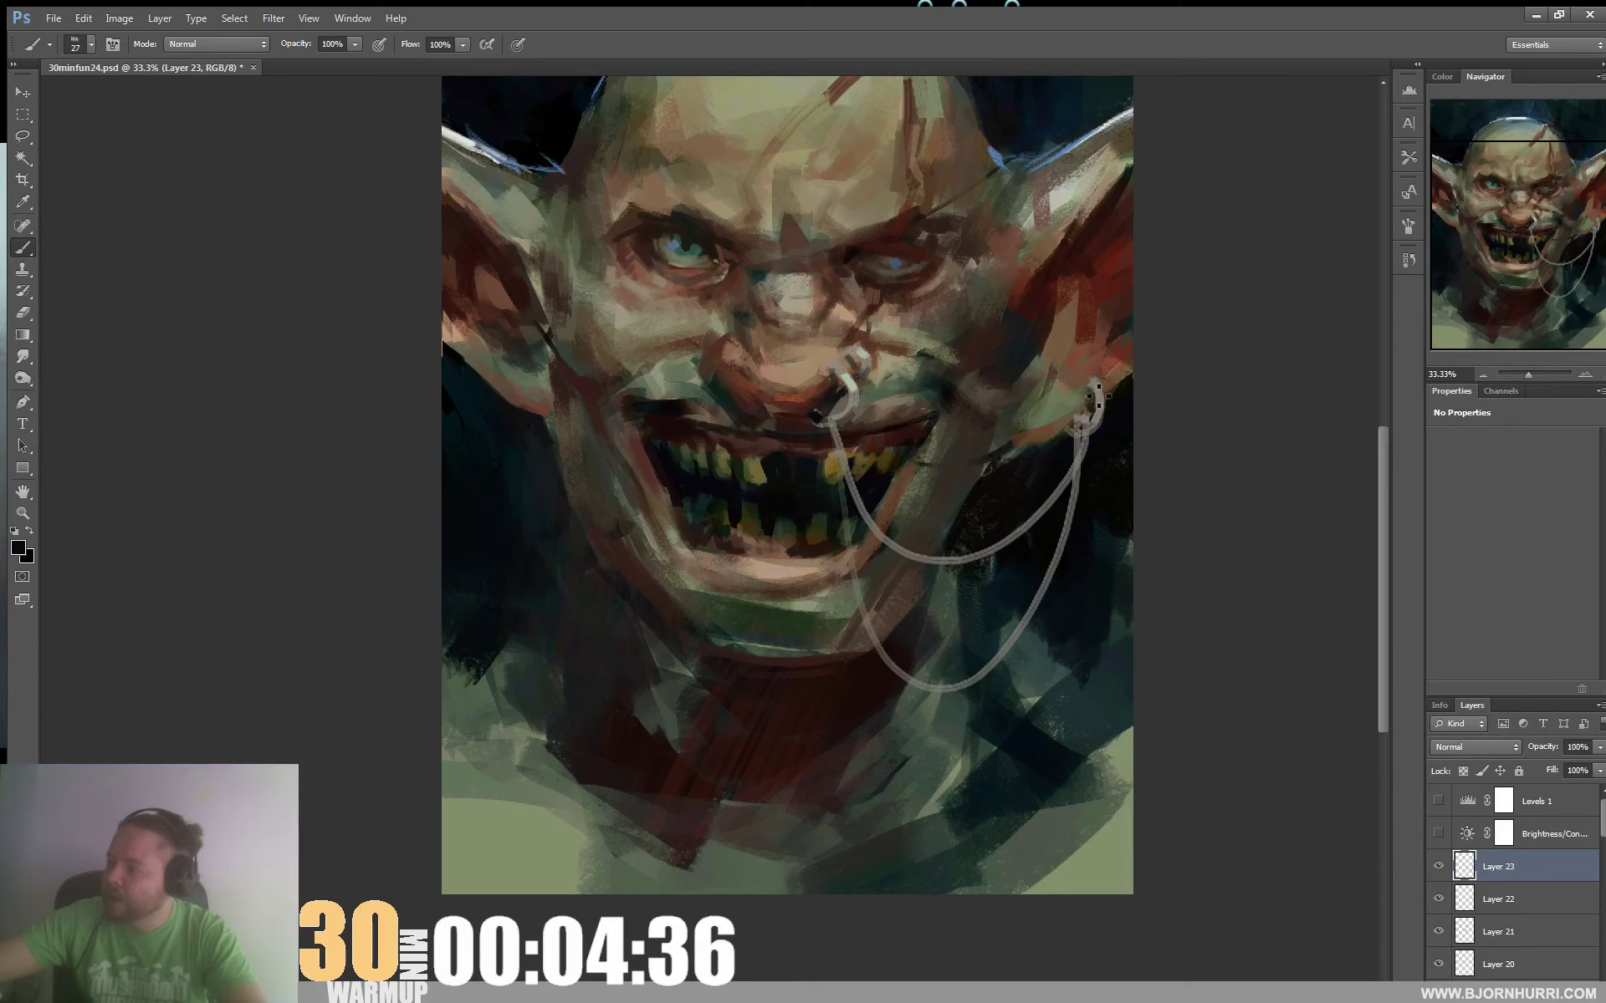
{"action": "left_click", "coordinate": [1090, 137], "text": "alt"}
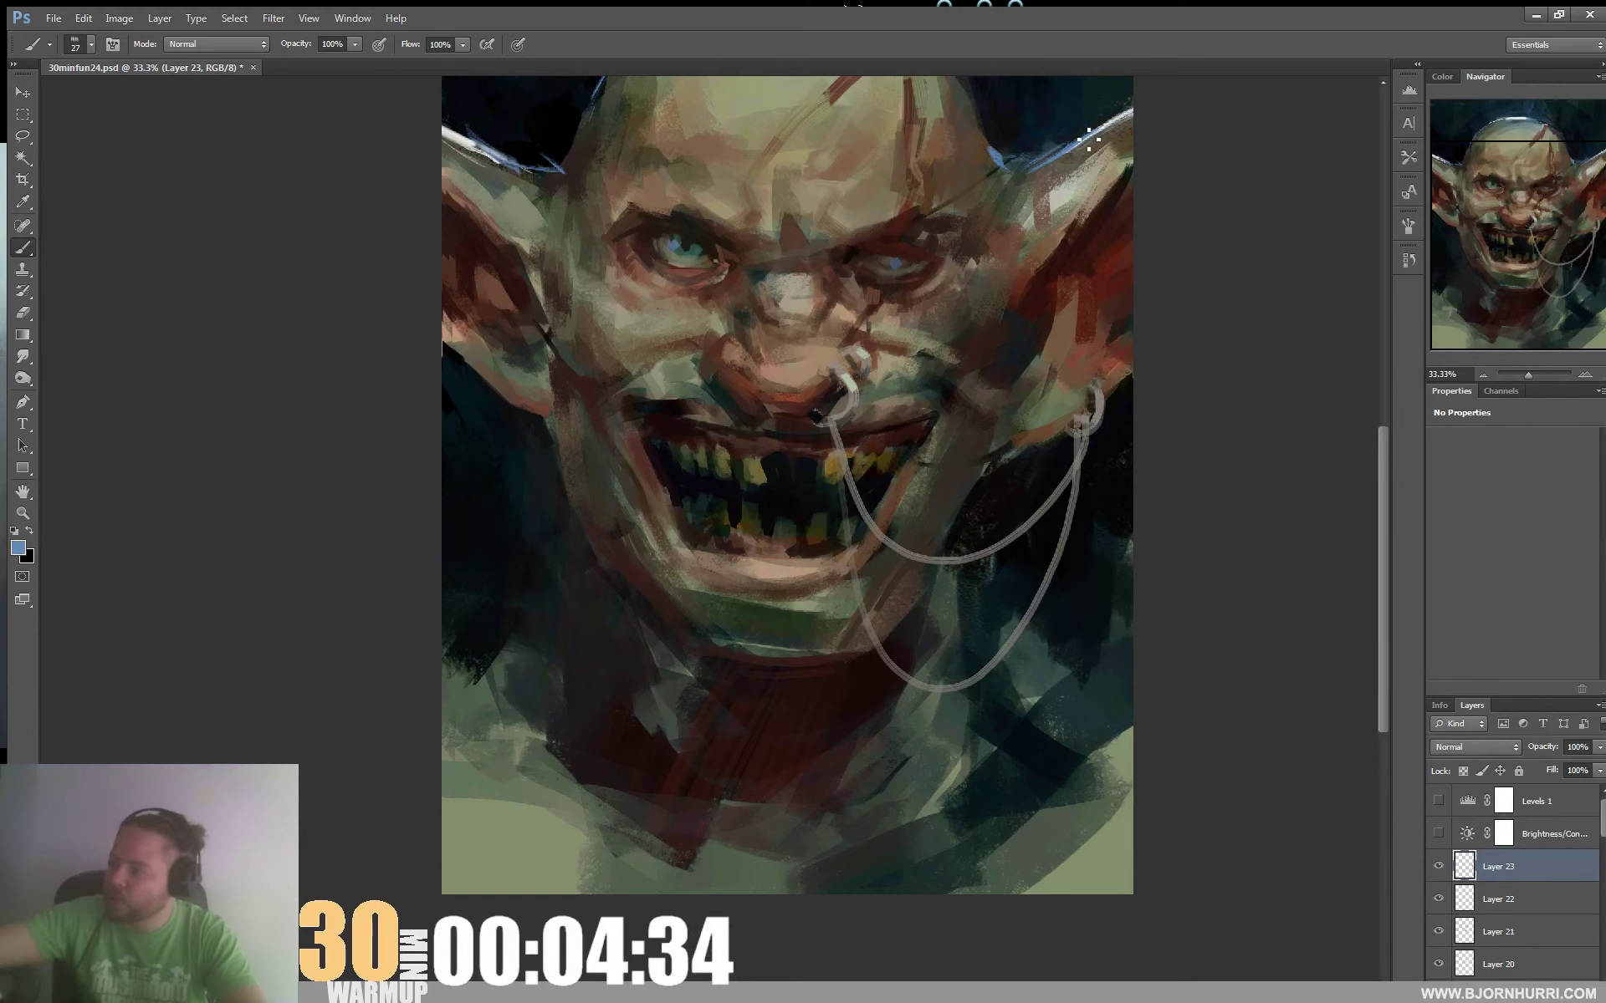
{"action": "left_click", "coordinate": [1096, 384], "text": "alt"}
{"action": "left_click_drag", "start_coordinate": [1166, 439], "coordinate": [1138, 499]}
{"action": "left_click_drag", "start_coordinate": [1091, 435], "coordinate": [1080, 484]}
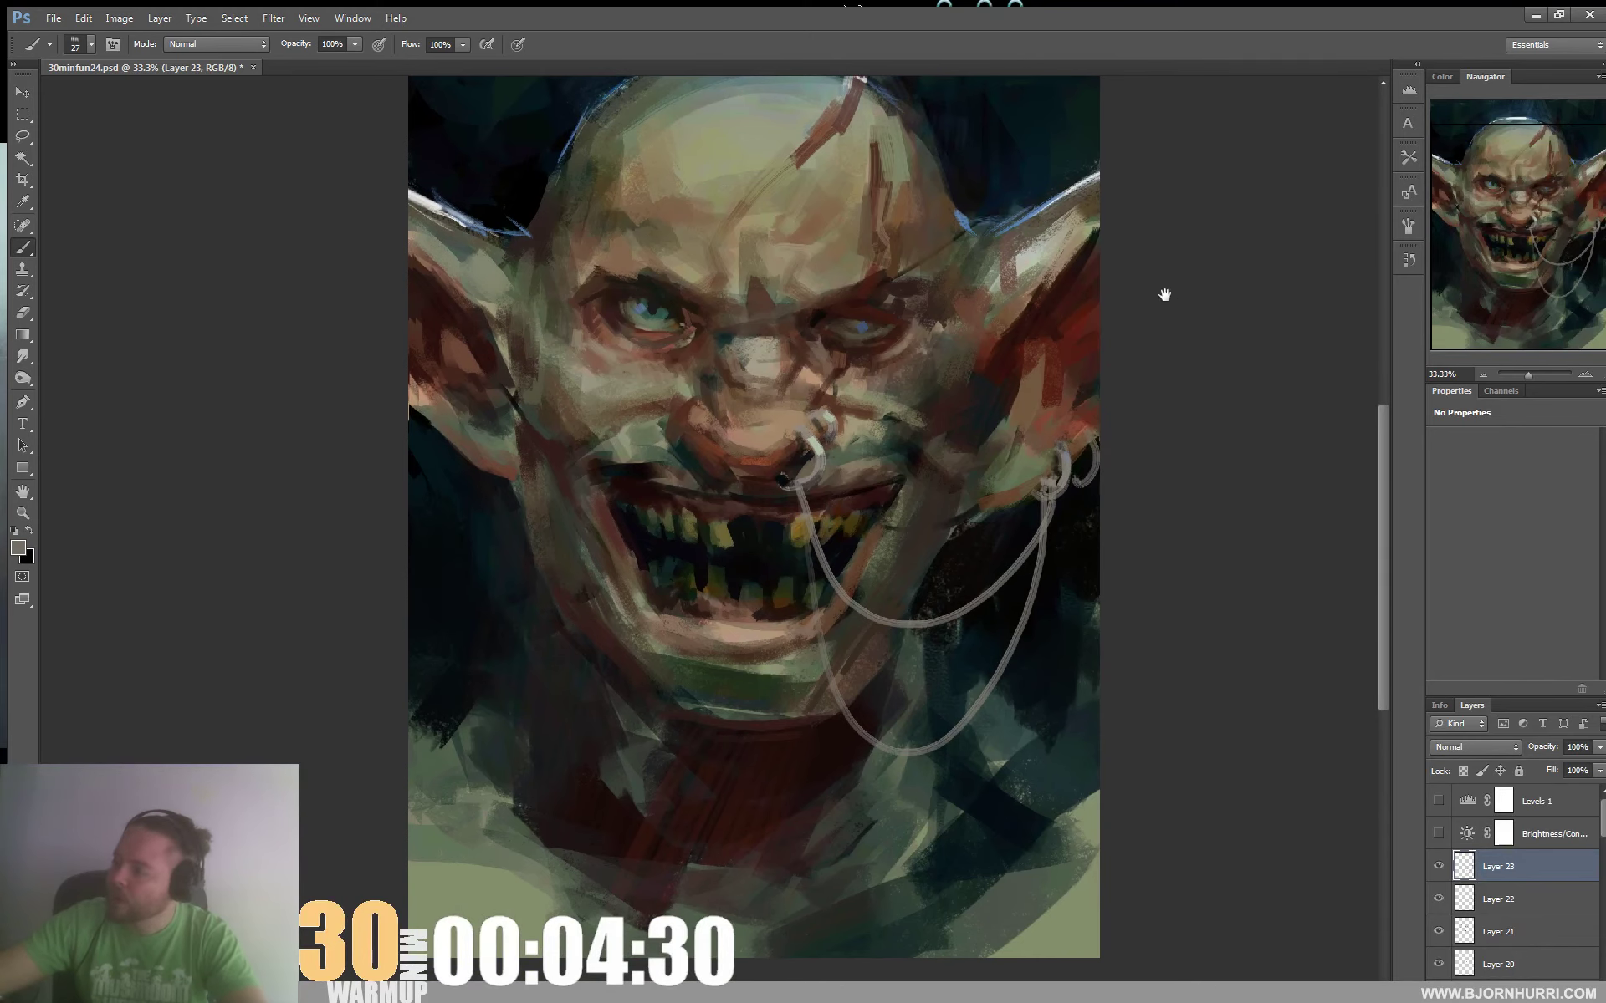
{"action": "mouse_move", "coordinate": [1164, 294]}
{"action": "left_mouse_down"}
{"action": "mouse_move", "coordinate": [1326, 409]}
{"action": "mouse_move", "coordinate": [1356, 374]}
{"action": "left_mouse_up"}
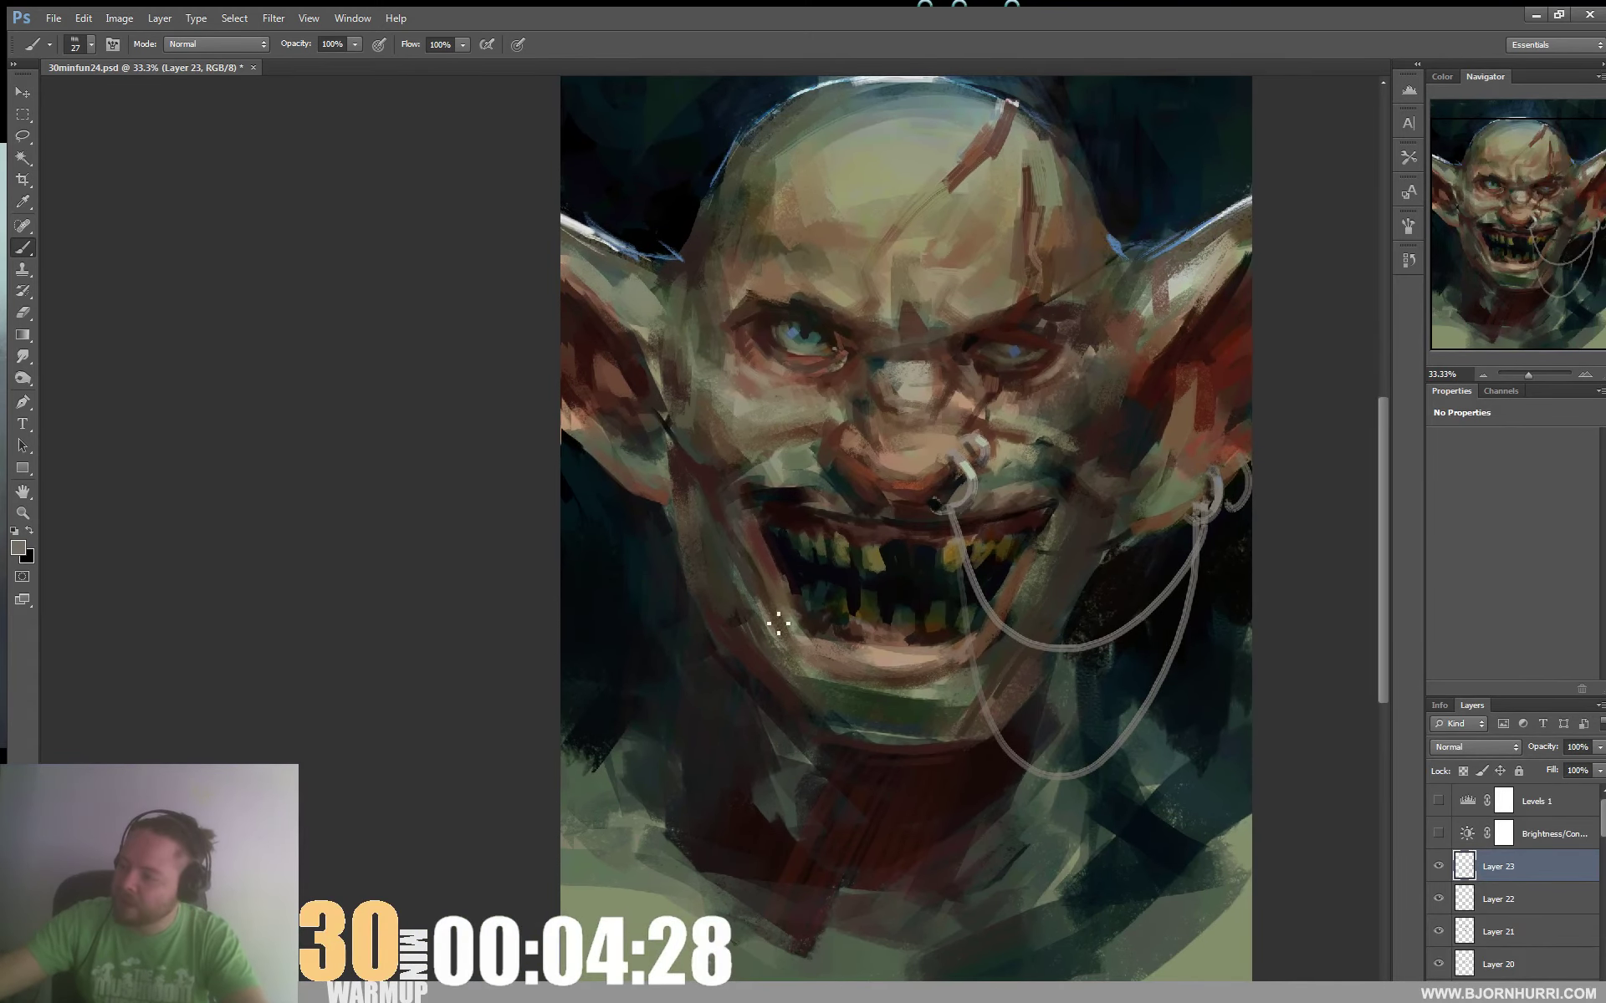
Paint a small grey ring through the lower lip near the mouth corner, with dark shading and a pale highlight
{"action": "left_click_drag", "start_coordinate": [779, 623], "coordinate": [782, 665]}
{"action": "key", "text": "ctrl+z"}
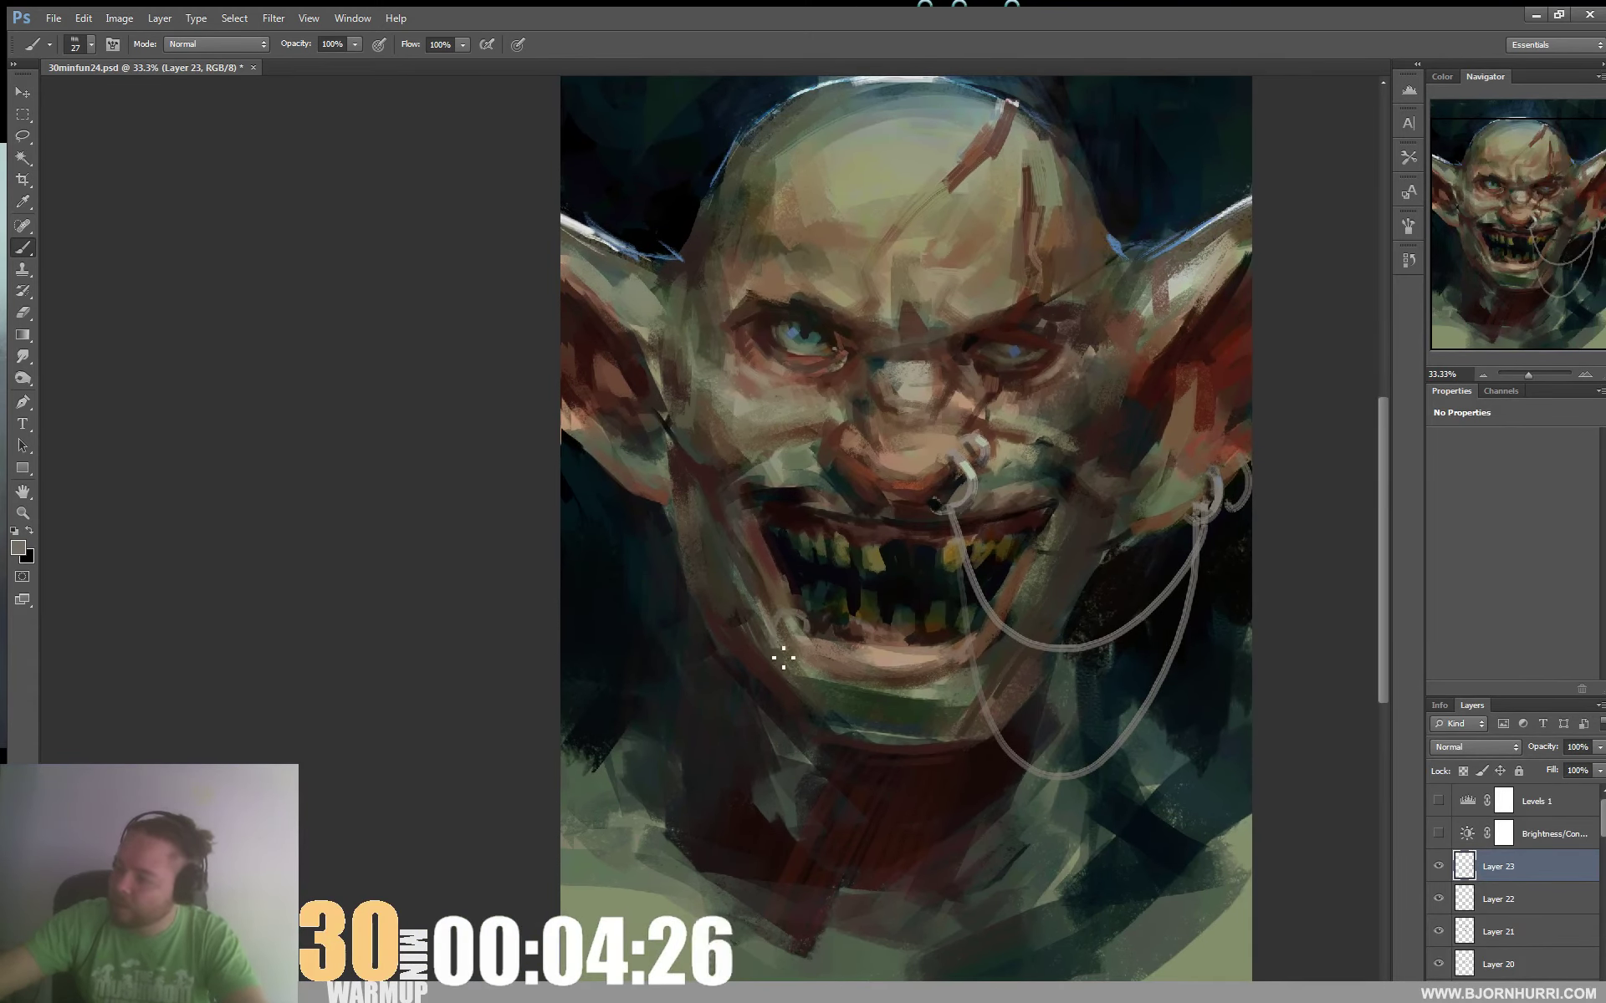
{"action": "left_click", "coordinate": [802, 515], "text": "alt"}
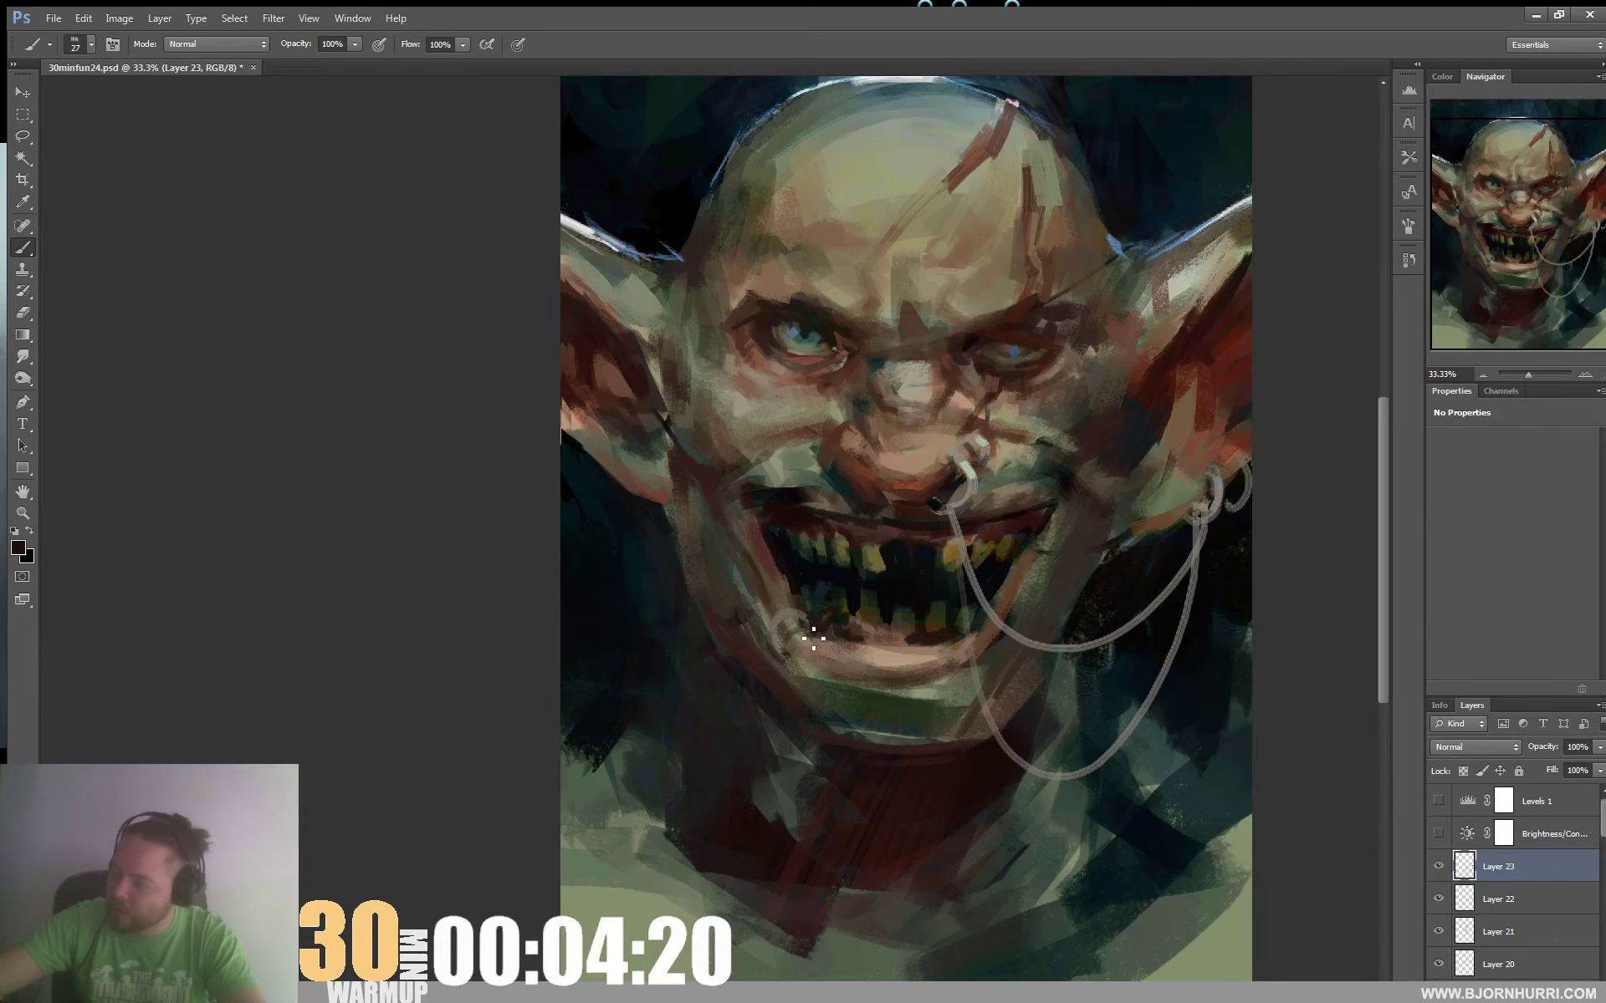
{"action": "left_click_drag", "start_coordinate": [813, 638], "coordinate": [785, 613]}
{"action": "left_click_drag", "start_coordinate": [1077, 497], "coordinate": [1120, 431]}
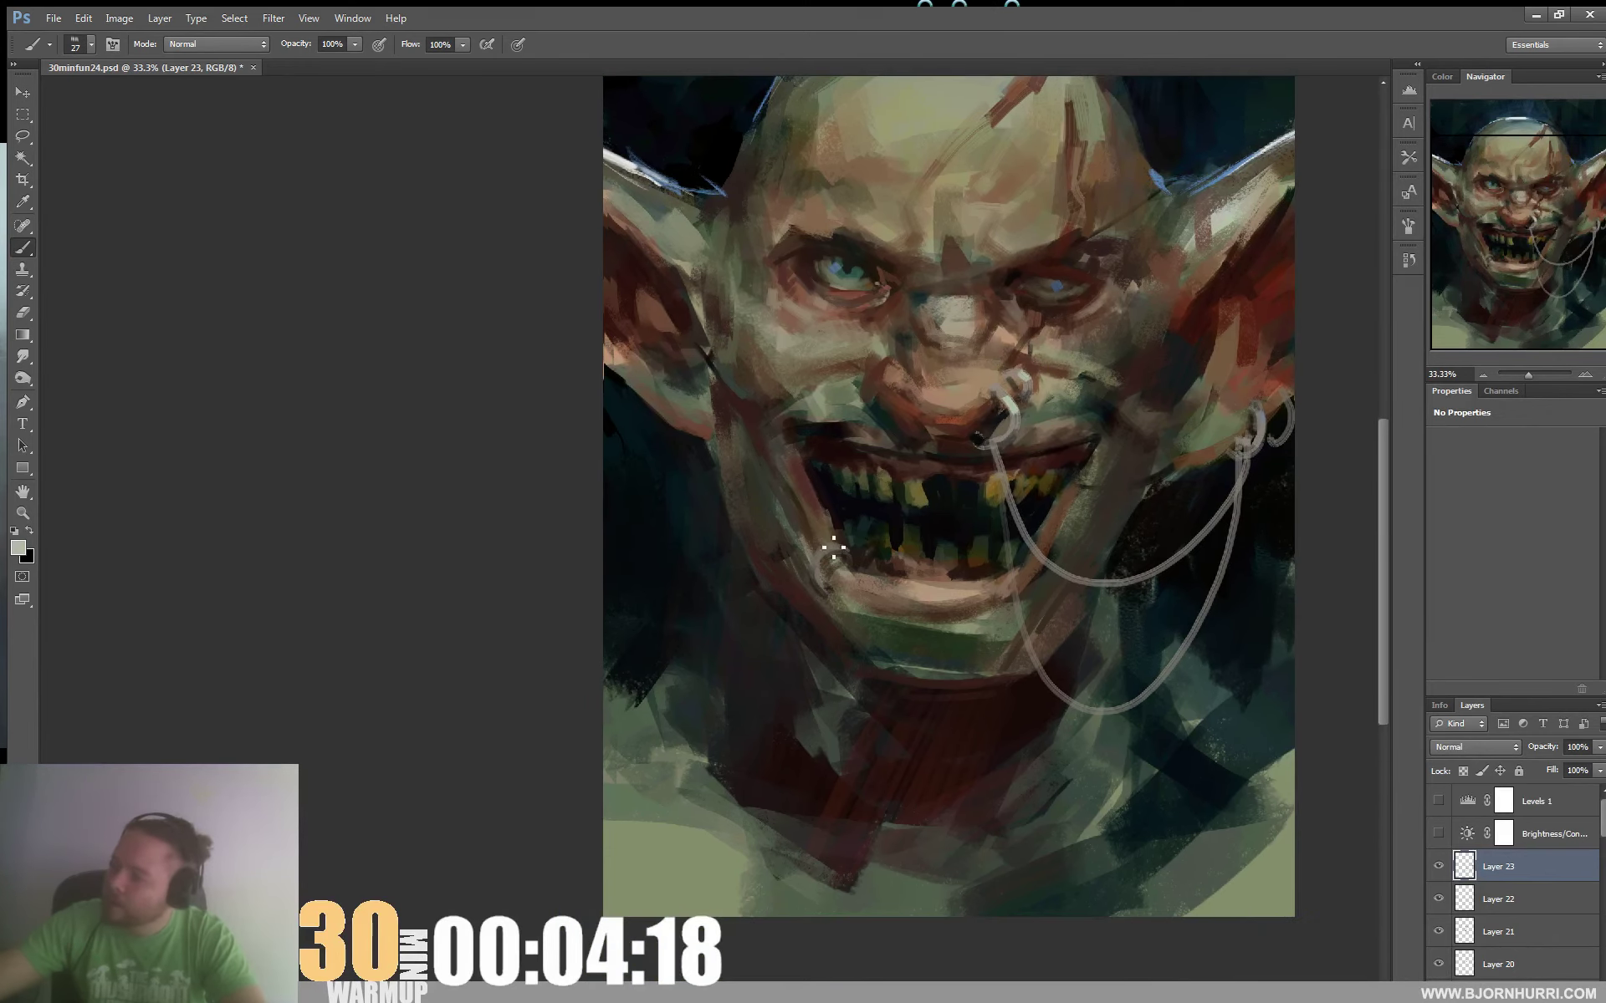
{"action": "left_click_drag", "start_coordinate": [1020, 416], "coordinate": [970, 502]}
{"action": "left_click", "coordinate": [710, 502], "text": "alt"}
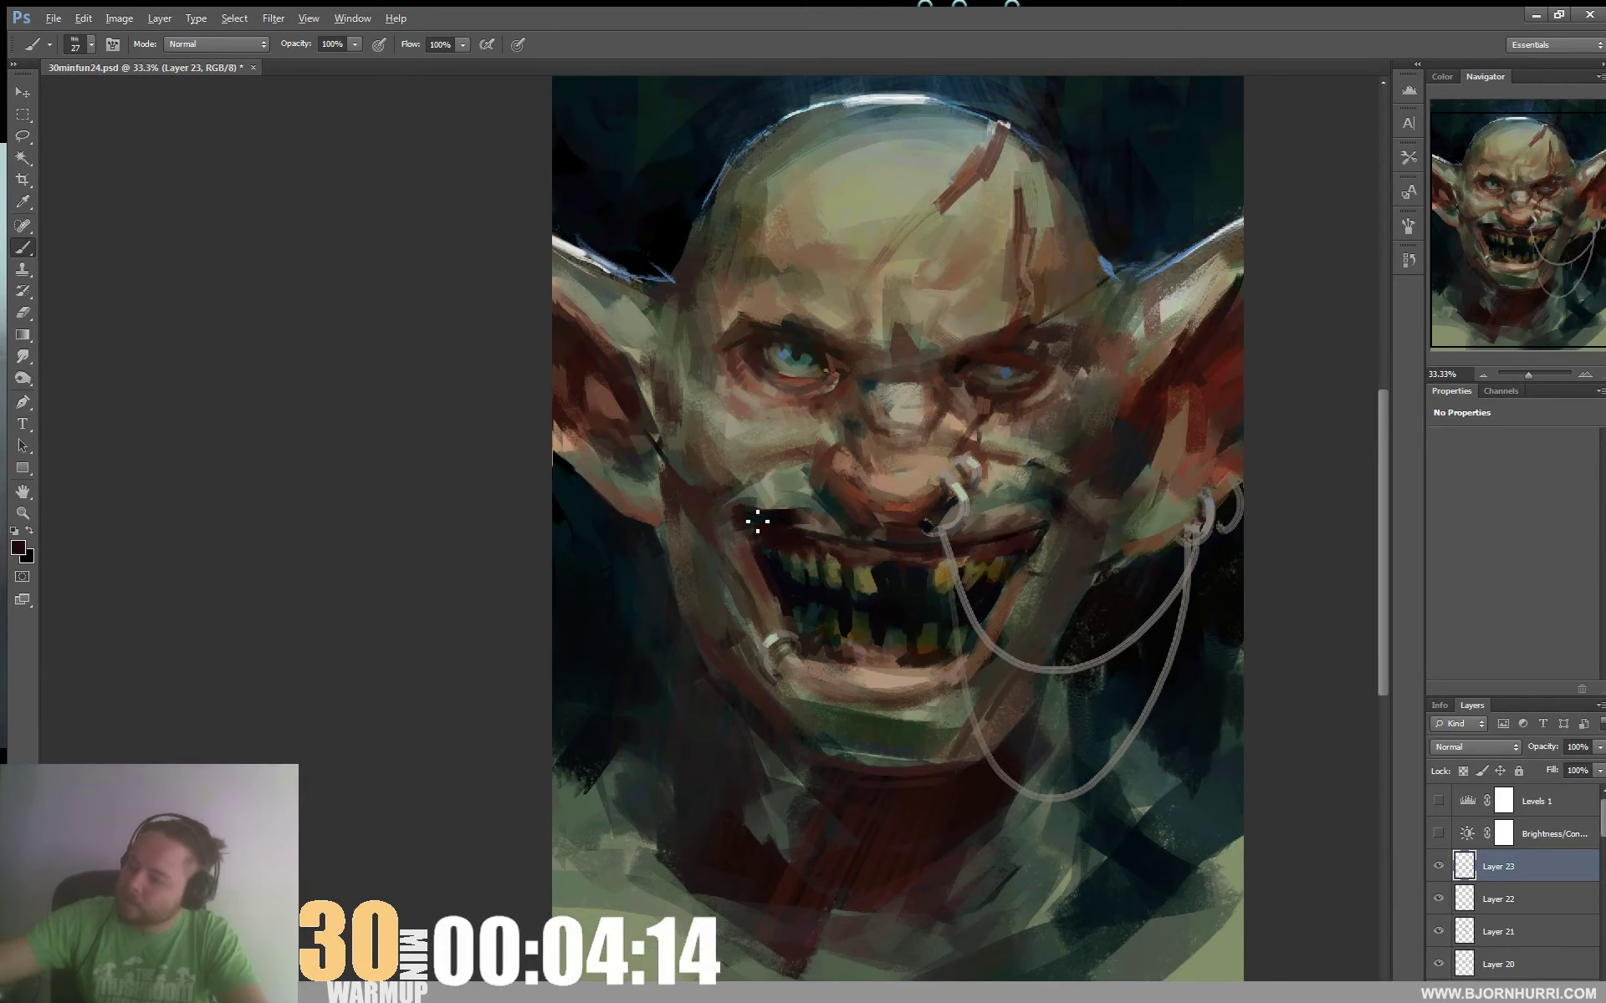
Paint sampled reddish strokes along the goblin's lower lip with a 45 px brush
{"action": "right_click", "coordinate": [714, 538]}
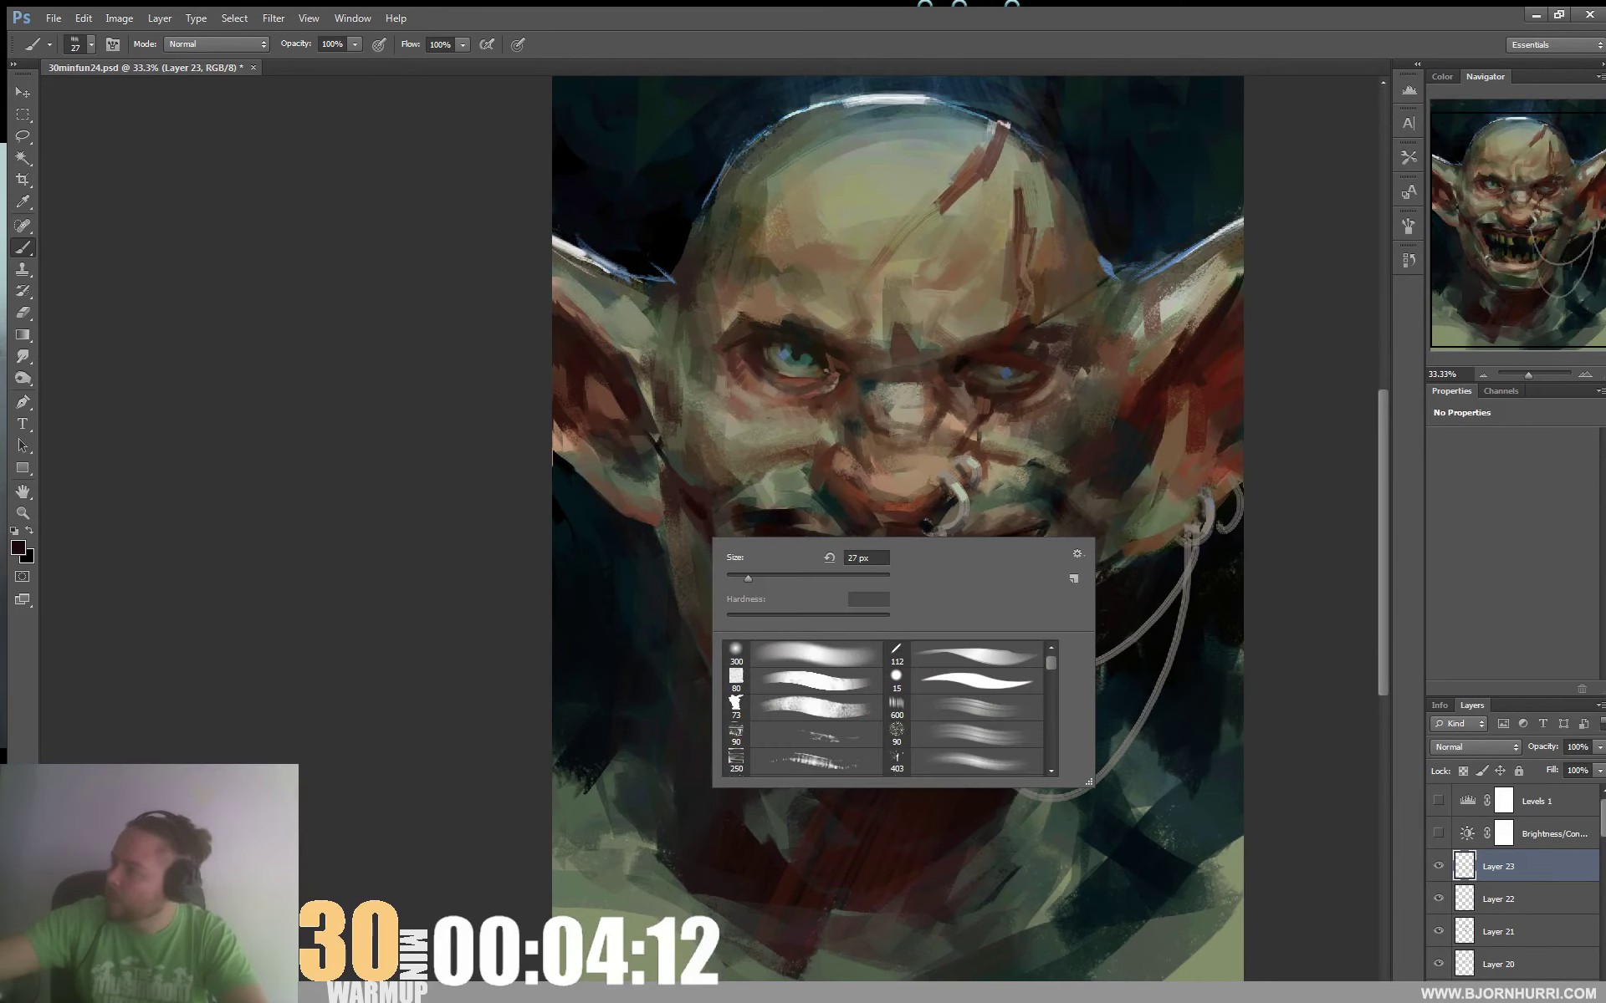
{"action": "left_click_drag", "start_coordinate": [745, 577], "coordinate": [760, 577]}
{"action": "left_click", "coordinate": [709, 585]}
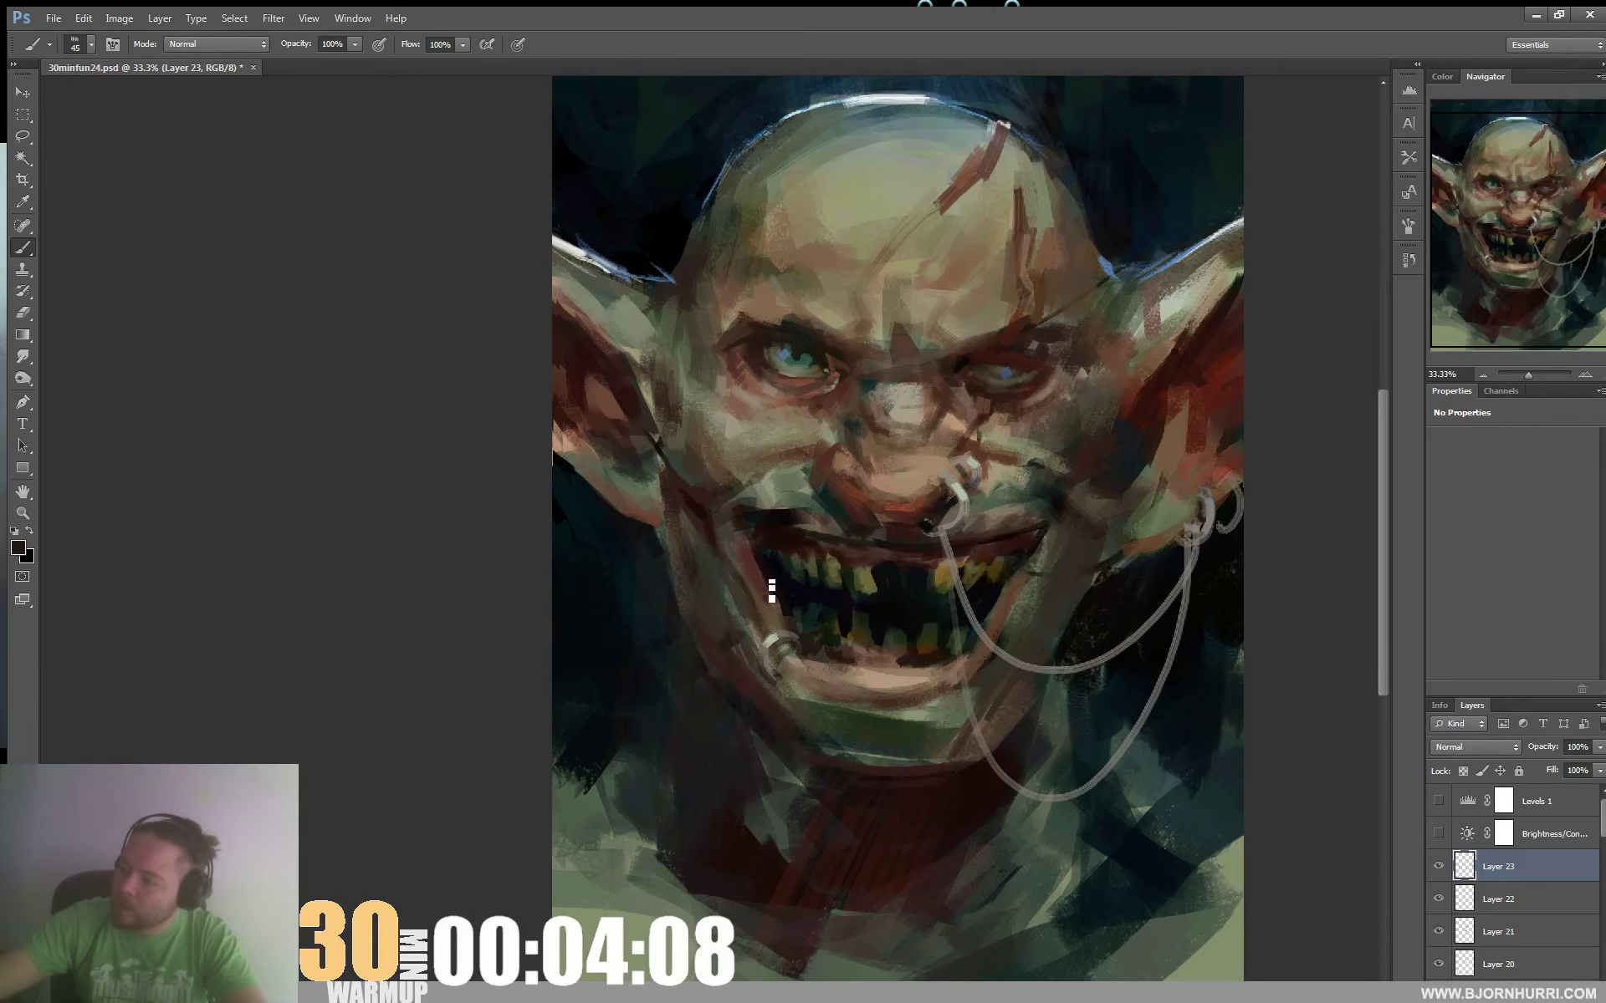
{"action": "left_click_drag", "start_coordinate": [781, 631], "coordinate": [975, 340]}
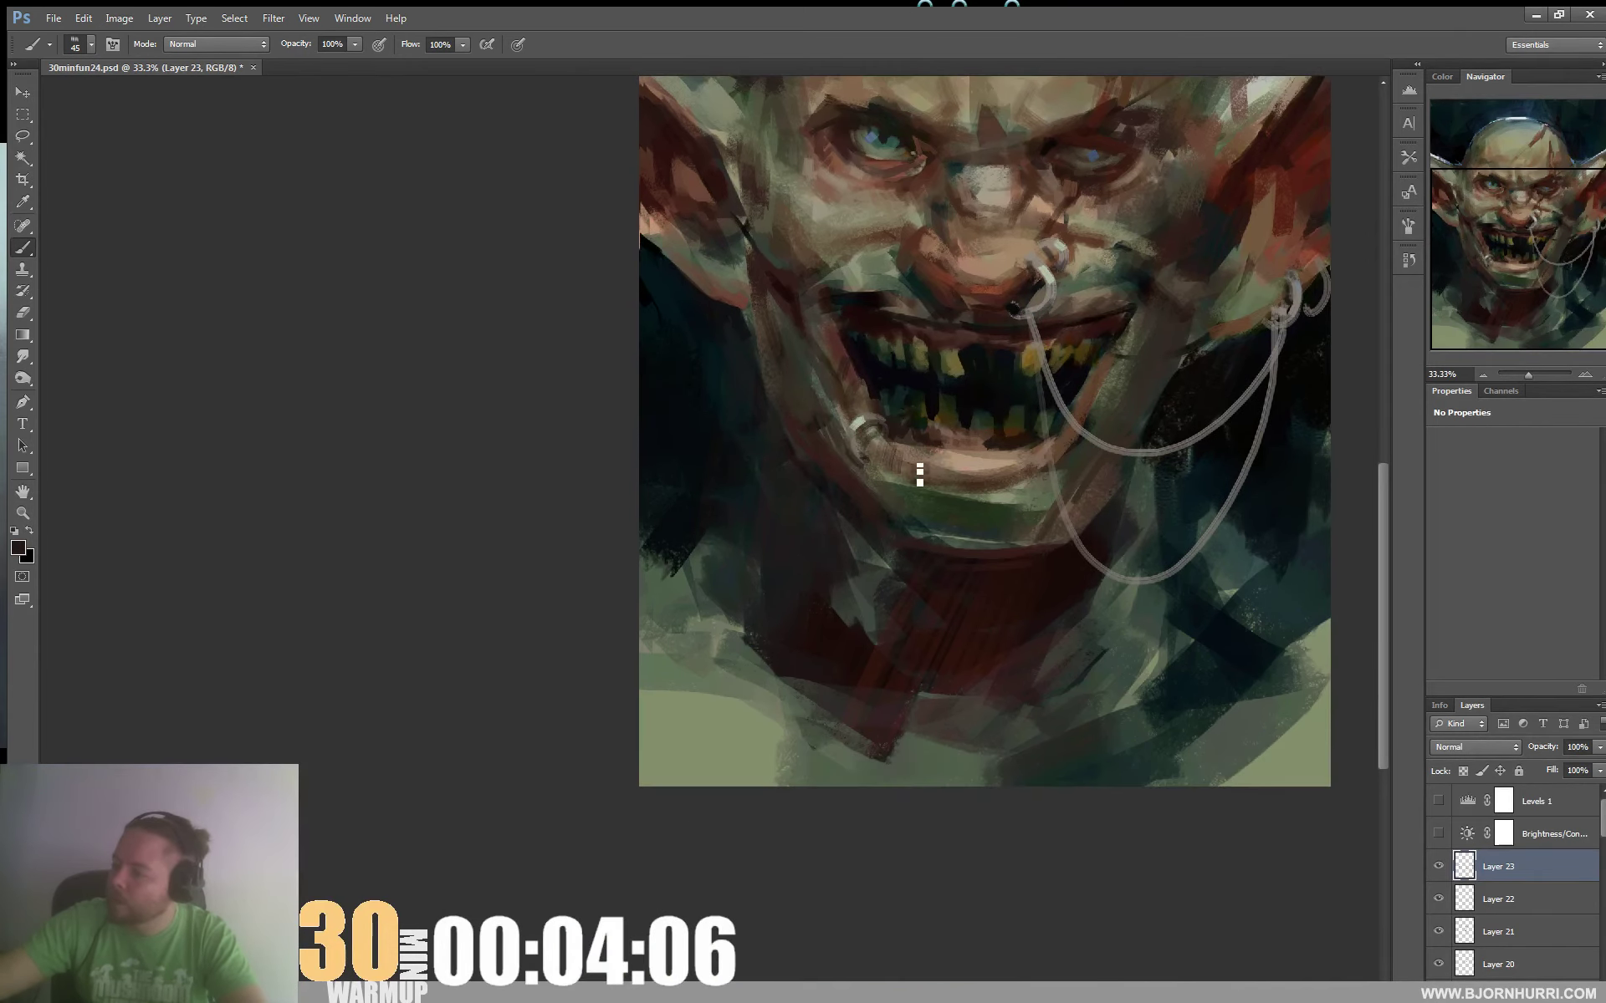
{"action": "left_click", "coordinate": [958, 465], "text": "alt"}
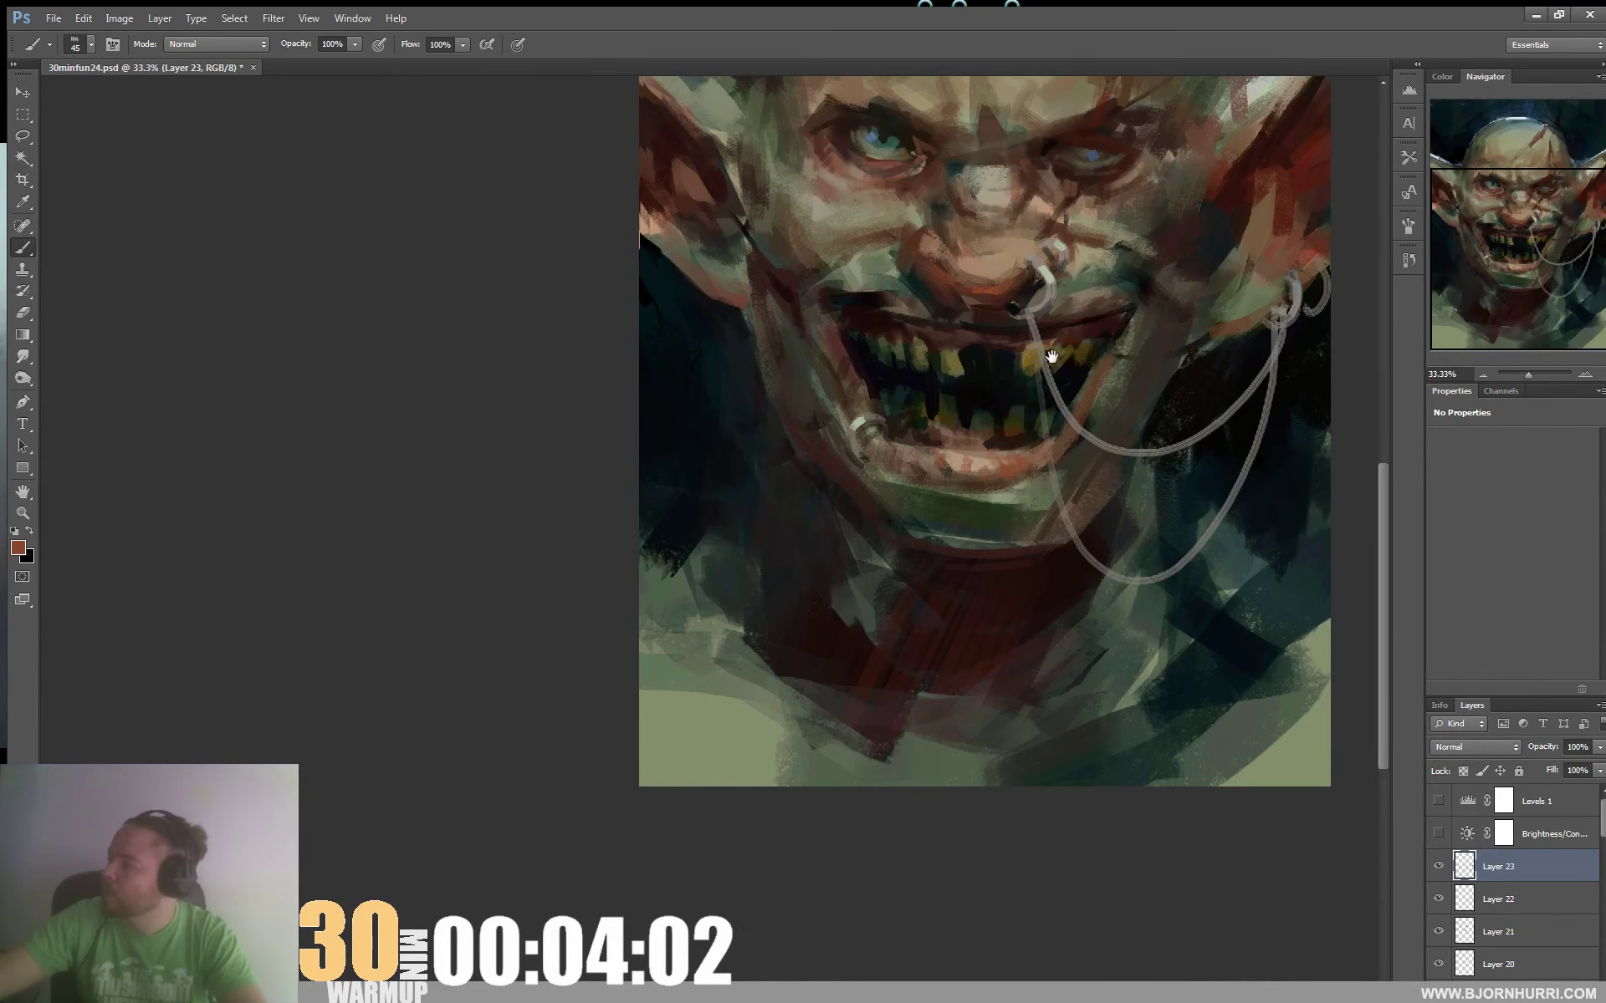
Repaint the lower teeth as separate yellowish blocks using 28 px and 50 px brush sizes
{"action": "left_click_drag", "start_coordinate": [982, 389], "coordinate": [942, 523]}
{"action": "right_click", "coordinate": [981, 518]}
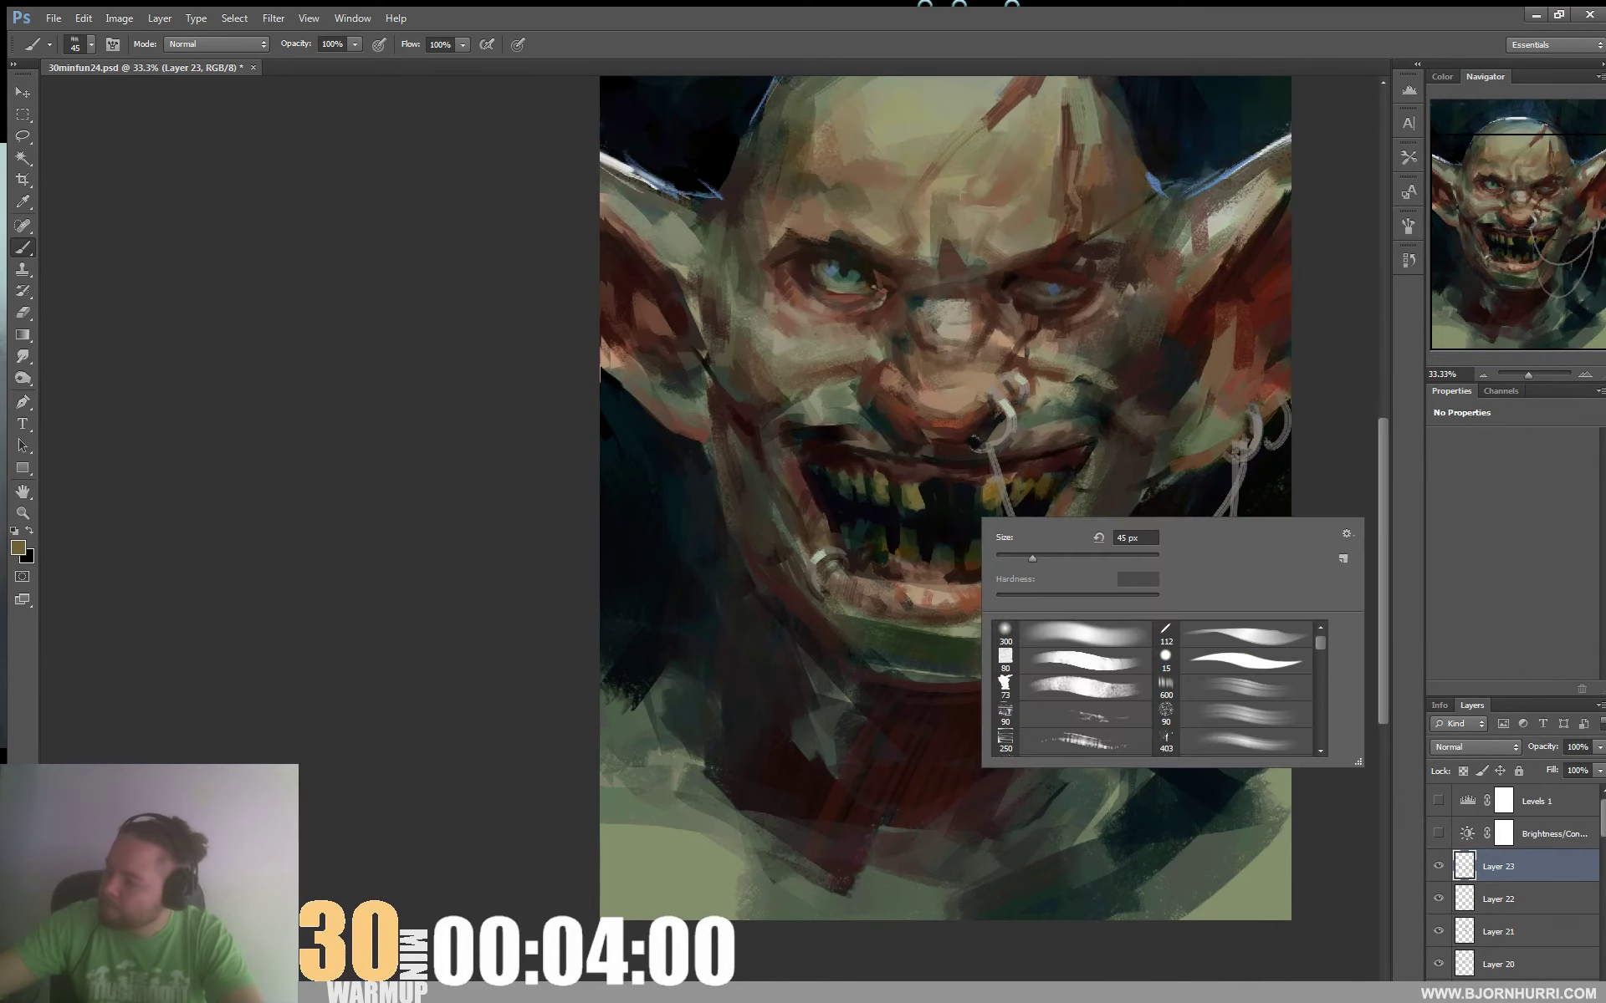
{"action": "key", "text": "Return"}
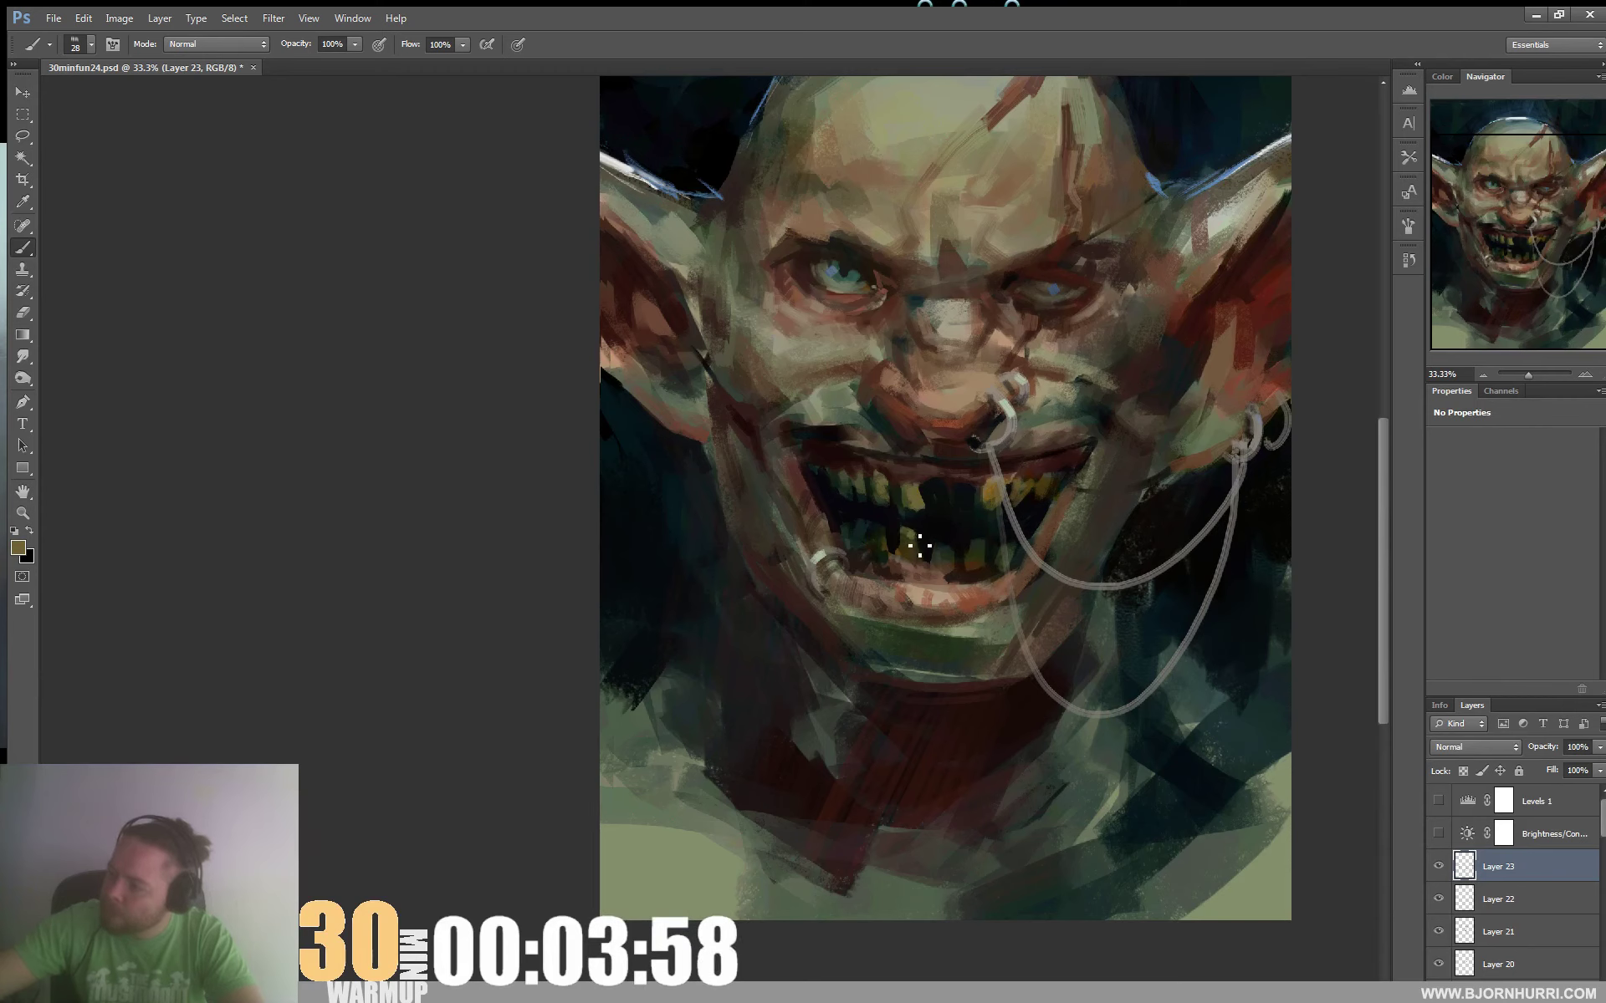
{"action": "right_click", "coordinate": [918, 563]}
{"action": "key", "text": "Return"}
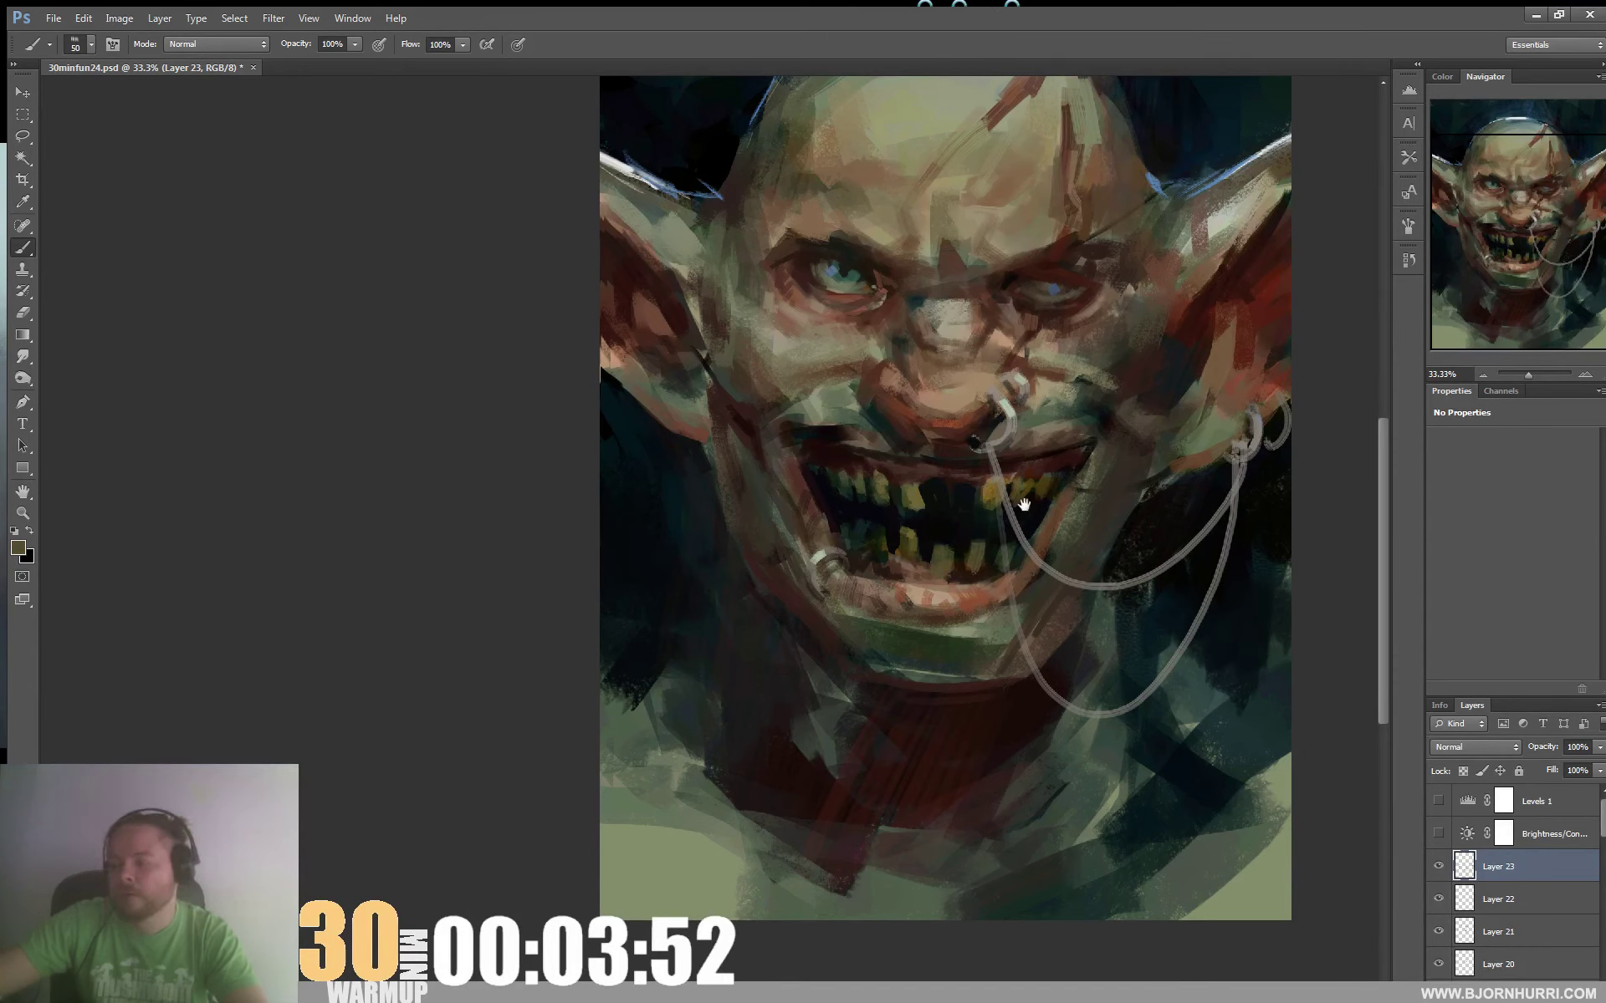
Redden the upper lip and its left corner with sampled reddish-brown strokes, and touch up the skin above with sampled grey-green
{"action": "left_click_drag", "start_coordinate": [1087, 394], "coordinate": [1130, 394]}
{"action": "left_click", "coordinate": [844, 527], "text": "alt"}
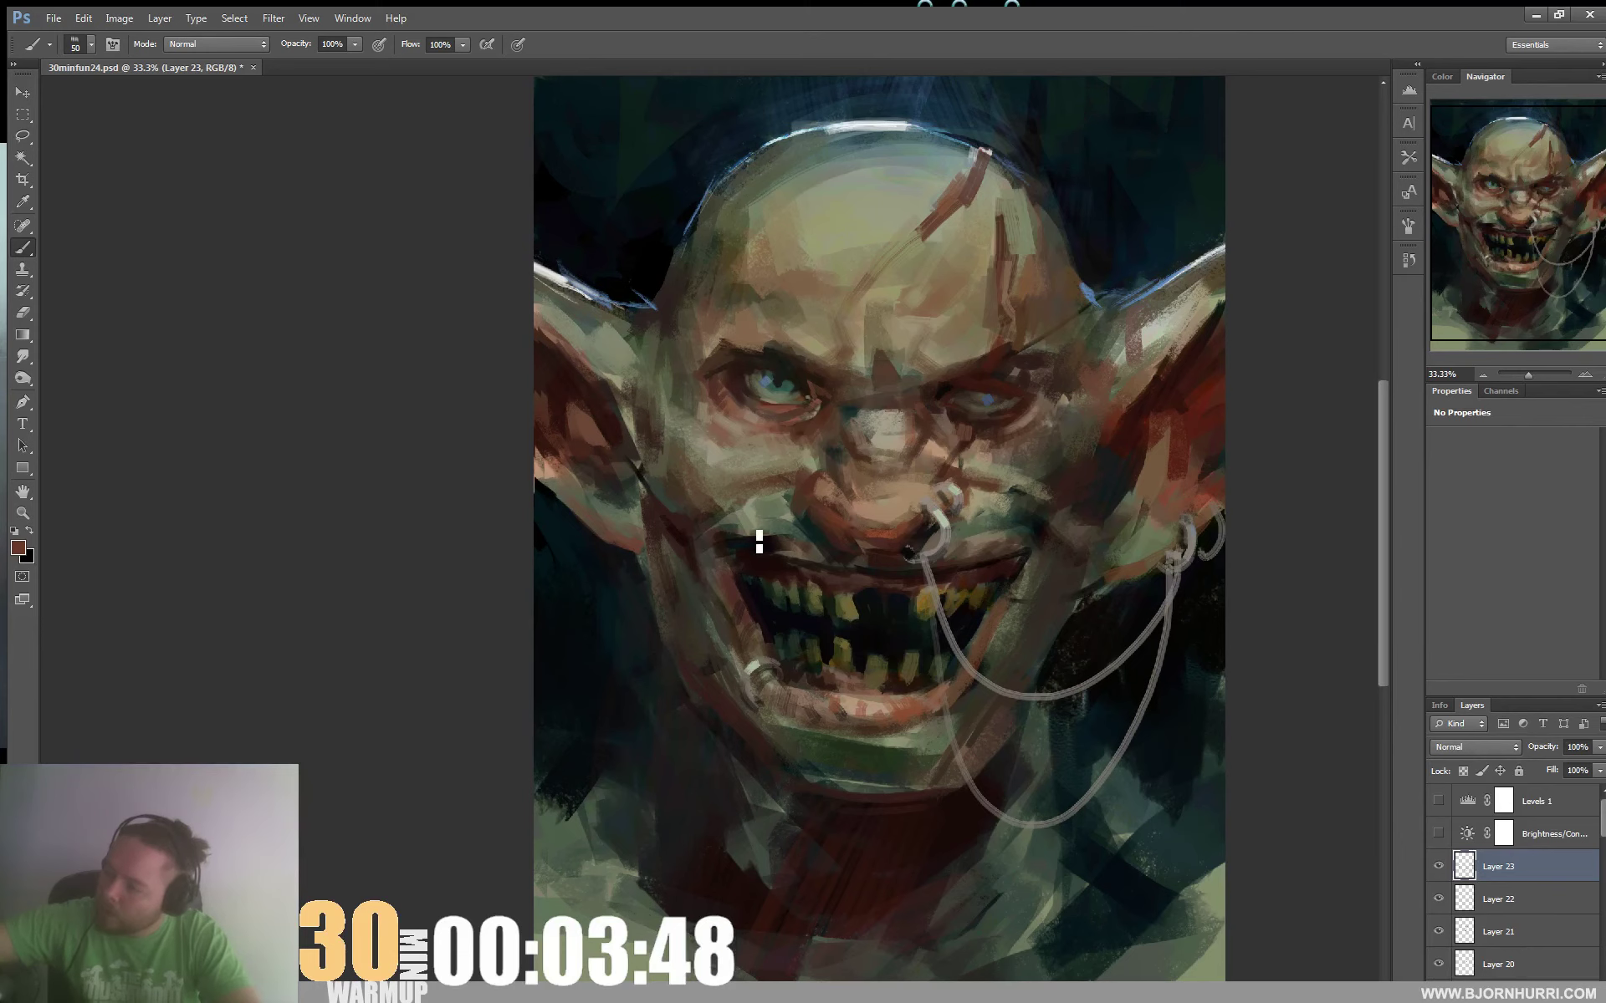
{"action": "left_click_drag", "start_coordinate": [760, 542], "coordinate": [801, 560]}
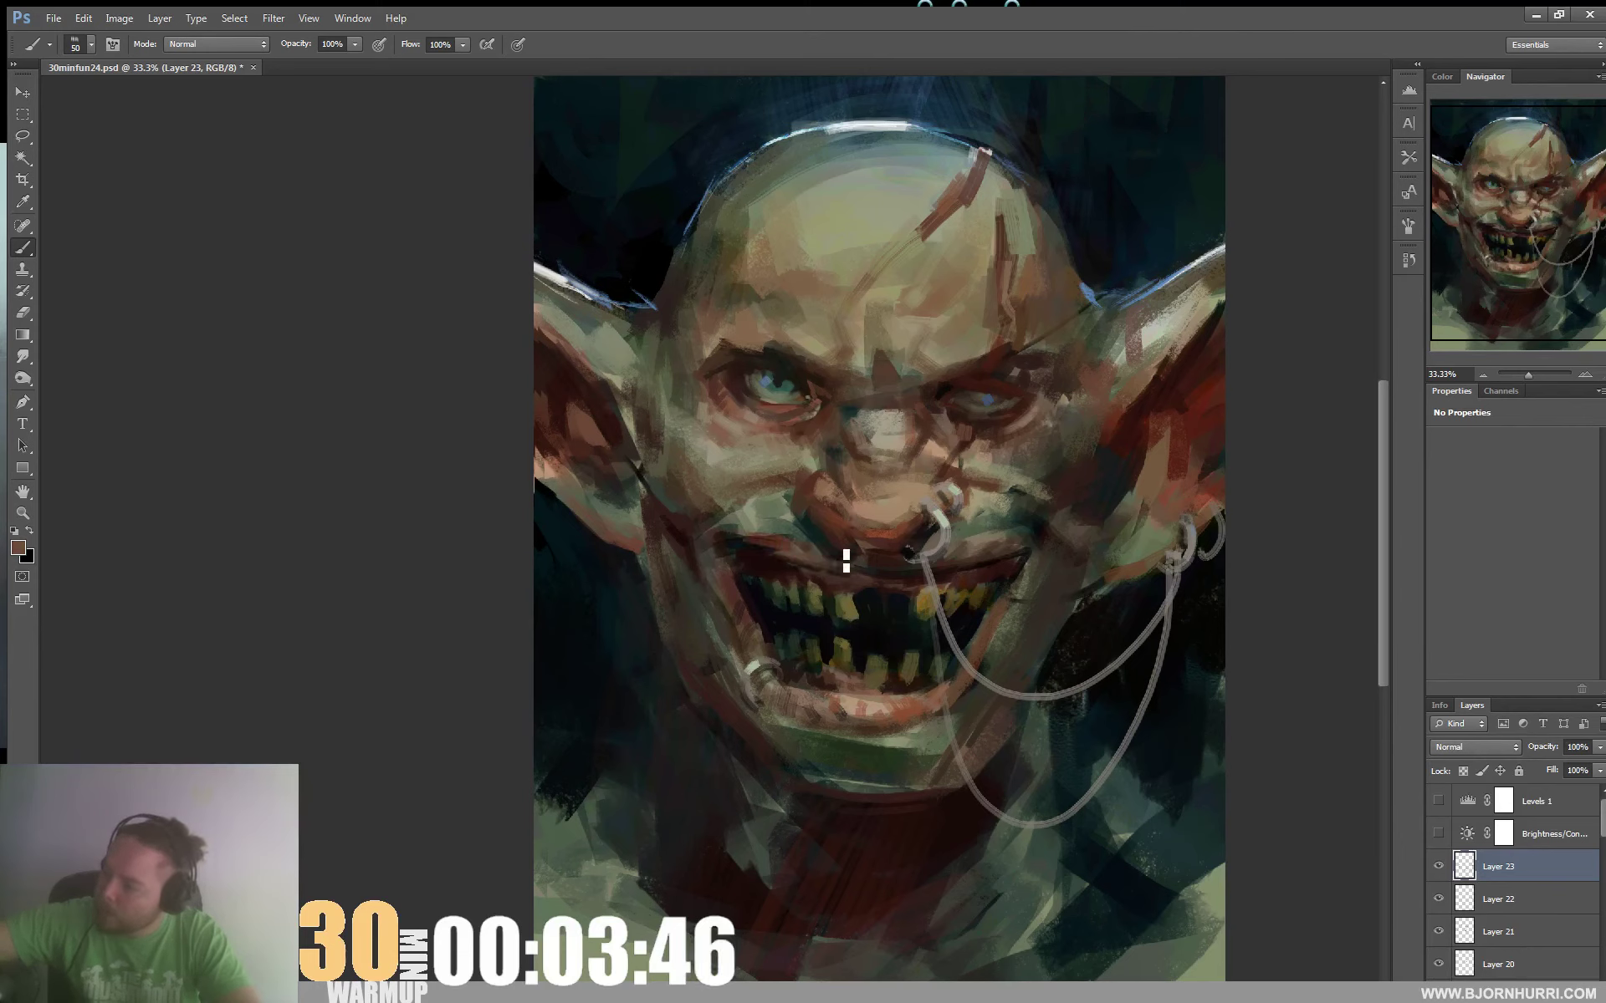
{"action": "left_click", "coordinate": [797, 502], "text": "alt"}
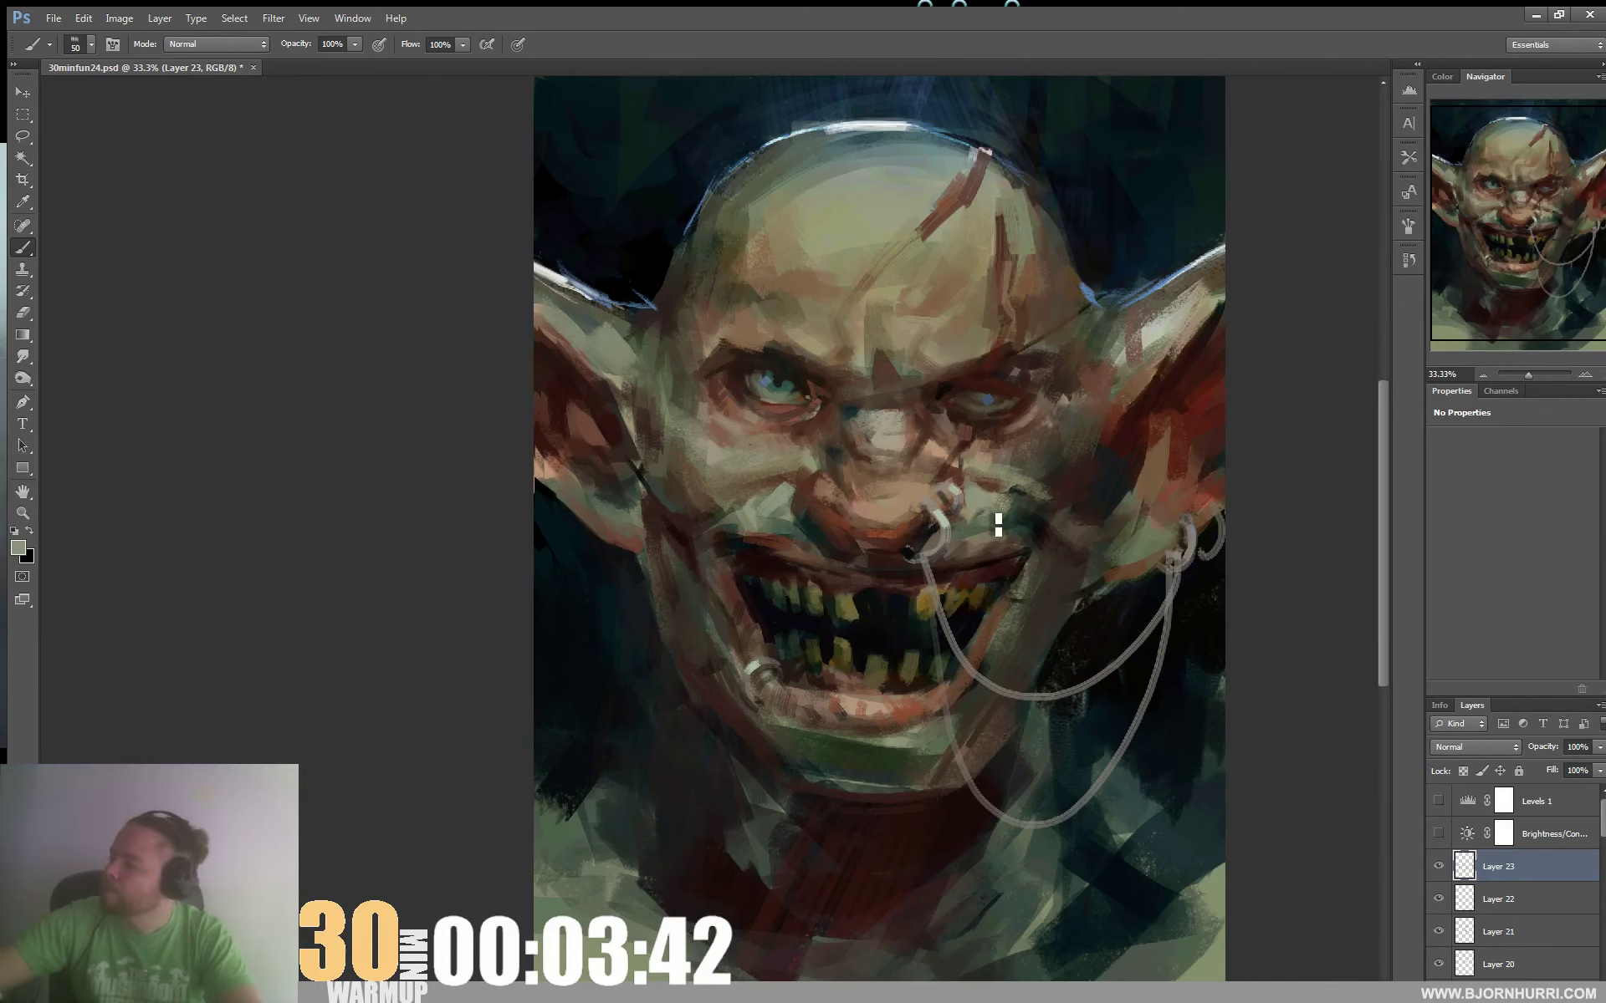
{"action": "left_click_drag", "start_coordinate": [1098, 369], "coordinate": [1096, 422]}
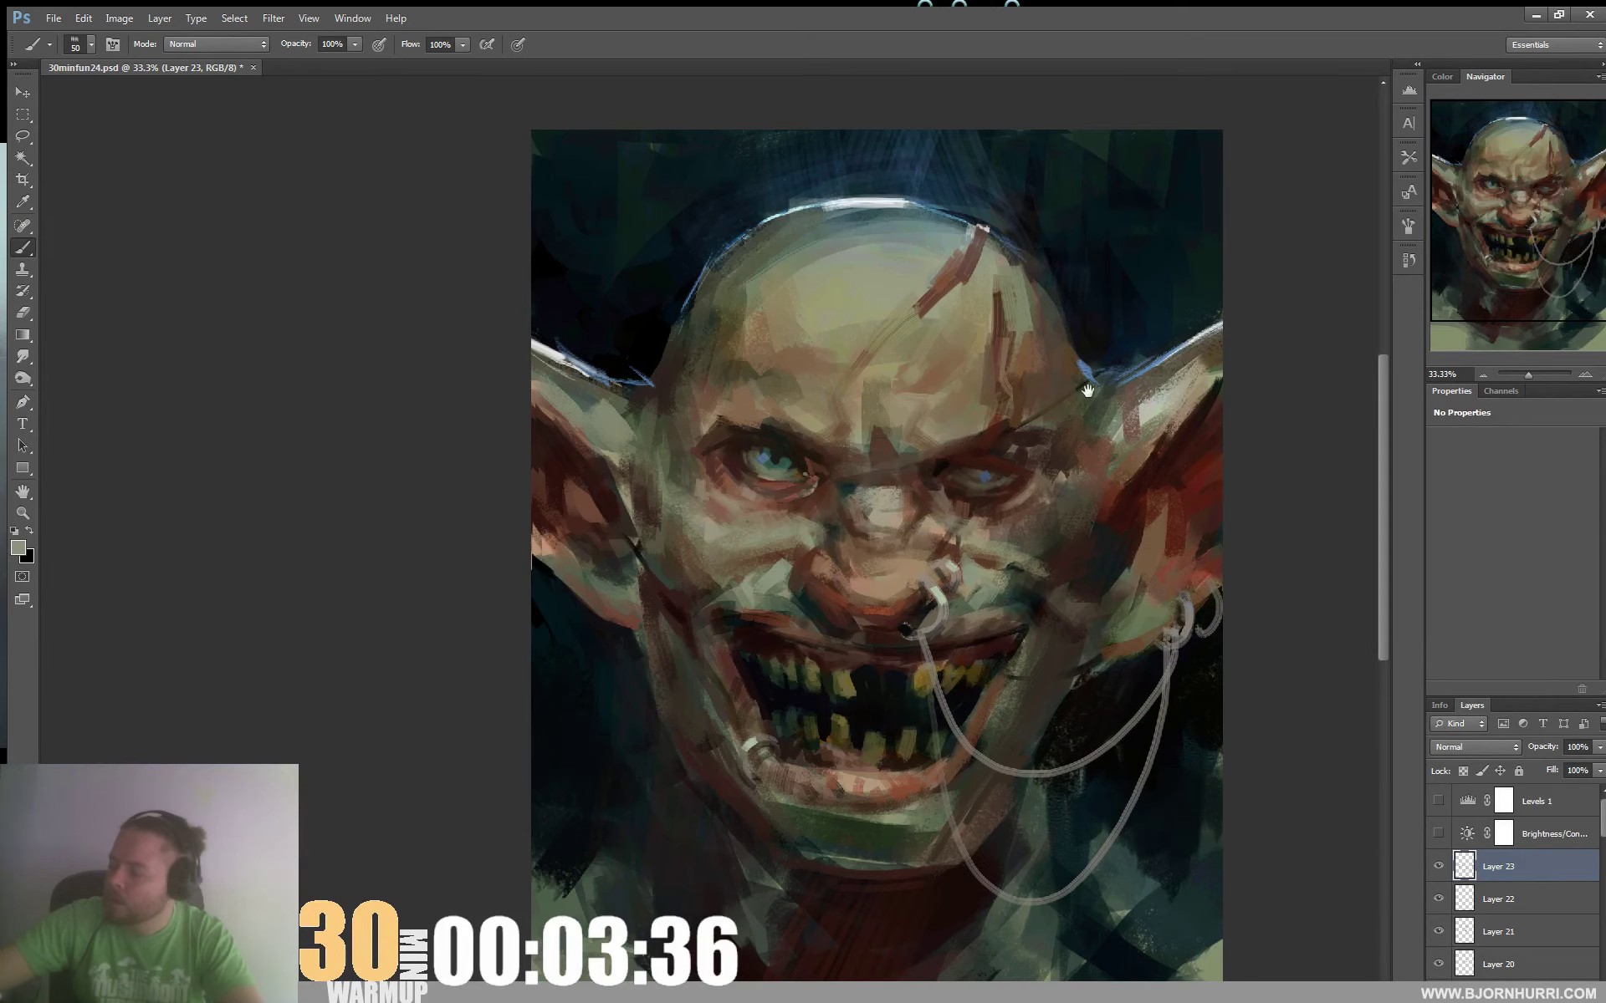
Refine the scar above the right-hand eye with sampled reddish-brown strokes and a 21 px brush
{"action": "left_click_drag", "start_coordinate": [1031, 500], "coordinate": [1046, 404]}
{"action": "left_click", "coordinate": [1146, 350], "text": "alt"}
{"action": "left_click", "coordinate": [1144, 390], "text": "alt"}
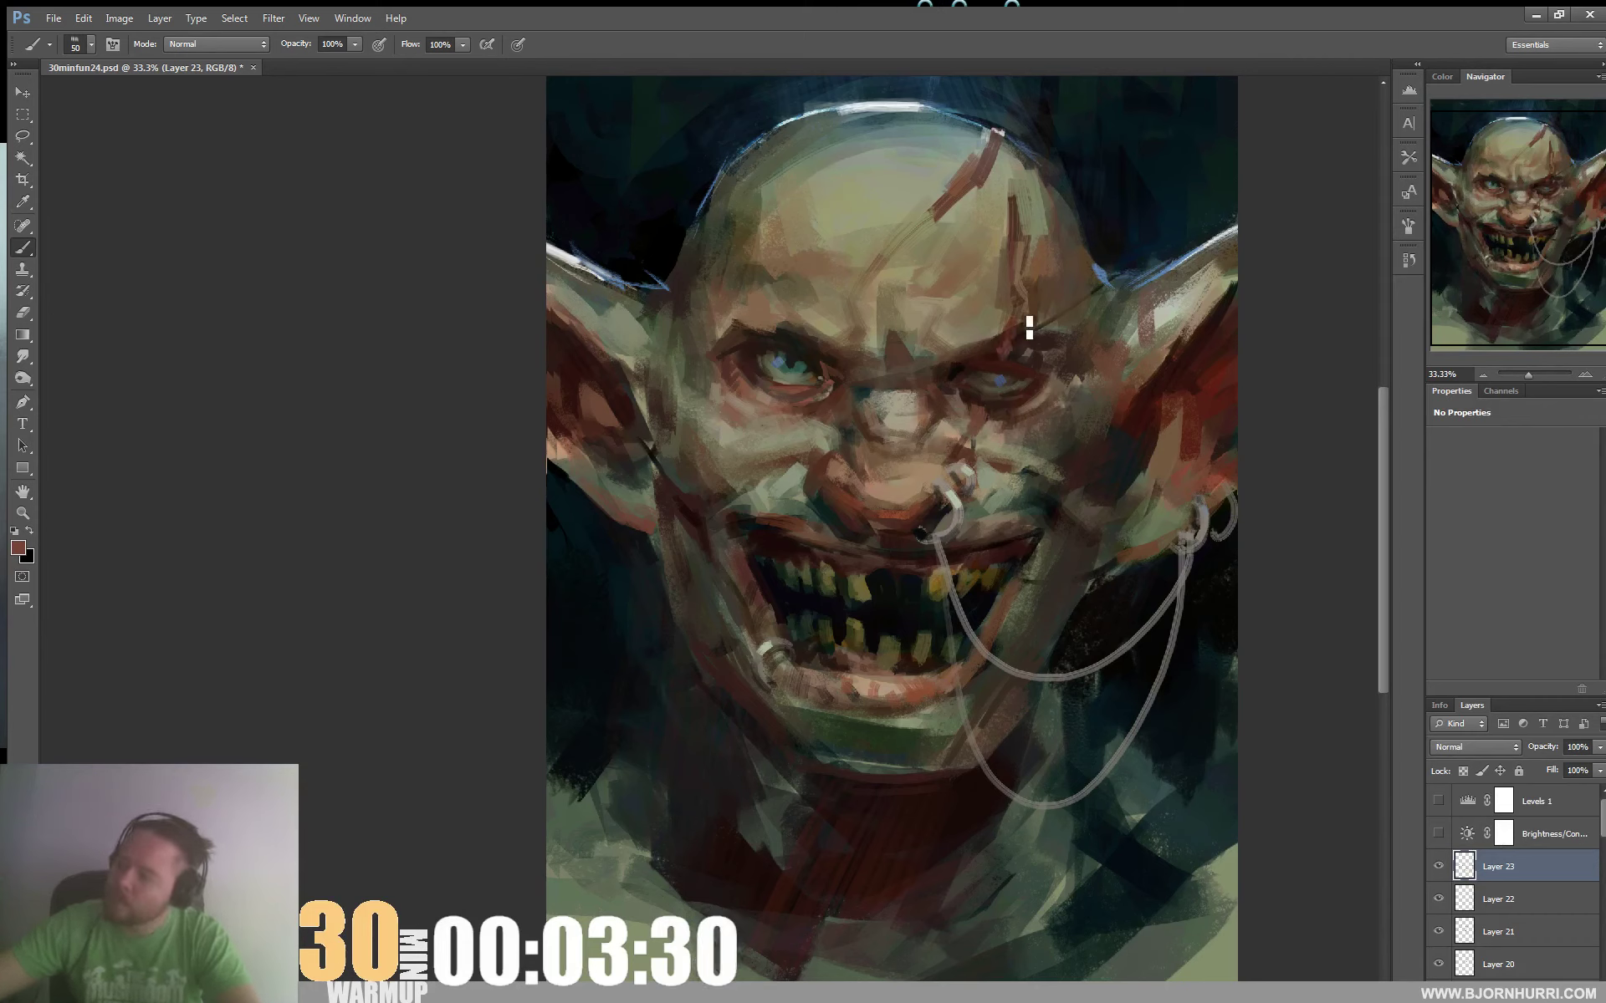
{"action": "right_click", "coordinate": [1028, 326]}
{"action": "left_click_drag", "start_coordinate": [1087, 359], "coordinate": [1062, 359]}
{"action": "left_click", "coordinate": [1004, 340], "text": "alt"}
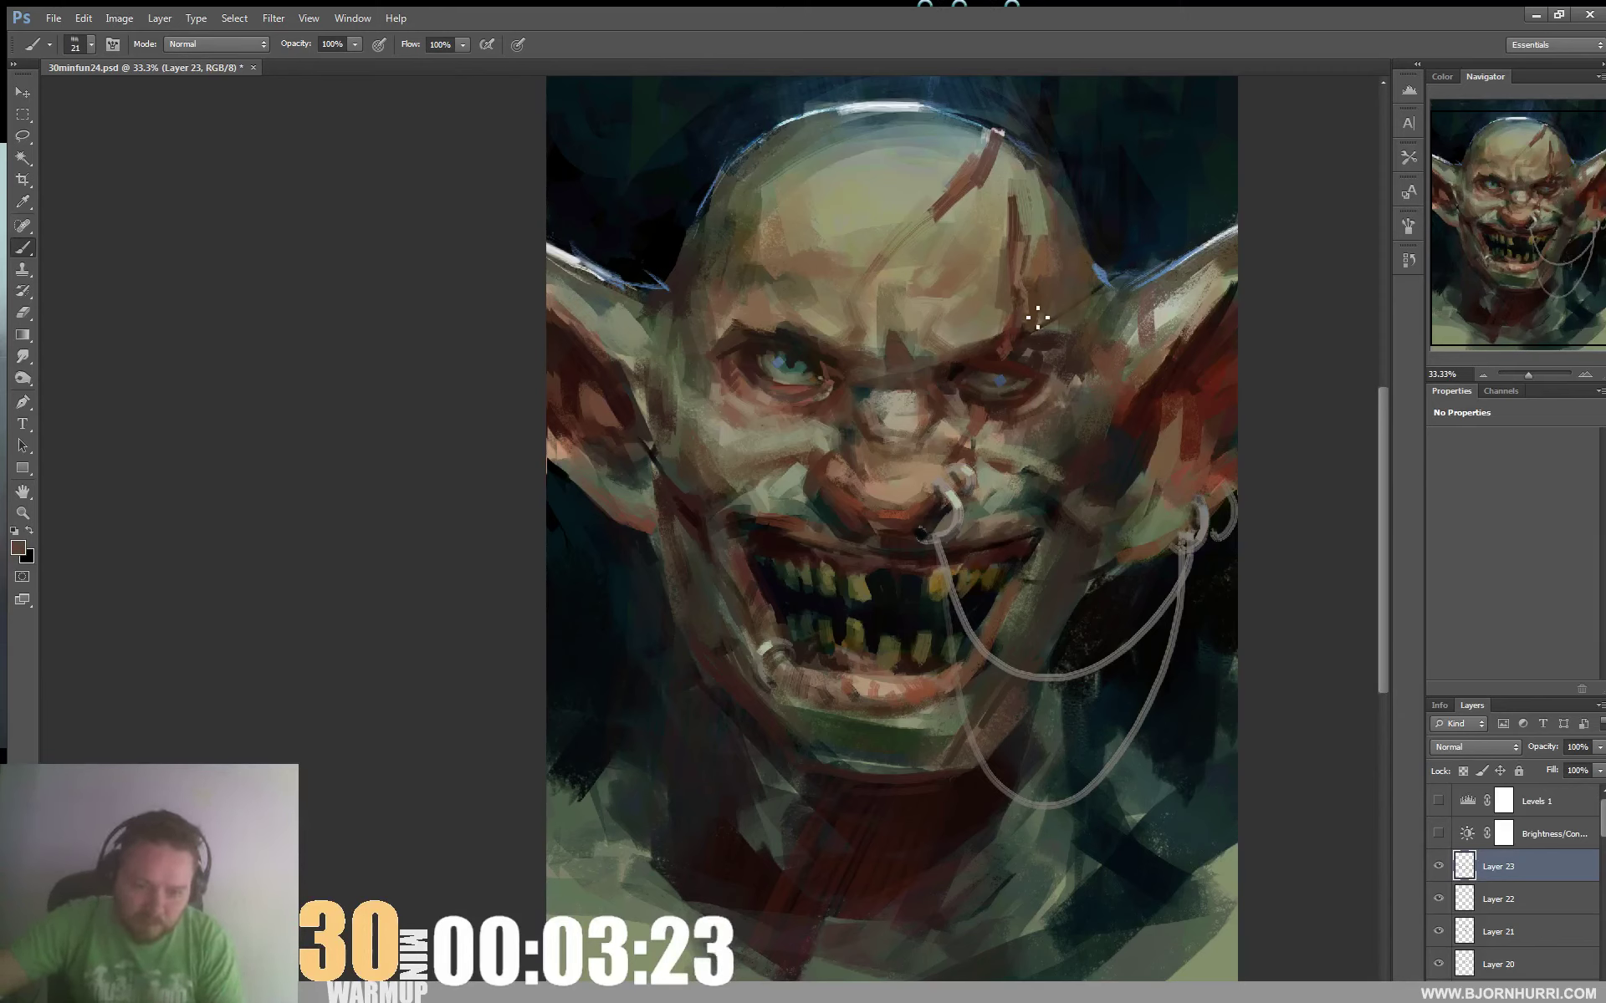
Warm the forehead and brow with reddish-brown strokes, using 48 px and 101 px brush sizes
{"action": "mouse_move", "coordinate": [1167, 408]}
{"action": "left_mouse_down"}
{"action": "mouse_move", "coordinate": [1168, 490]}
{"action": "mouse_move", "coordinate": [1183, 411]}
{"action": "left_mouse_up"}
{"action": "right_click", "coordinate": [1061, 308]}
{"action": "left_click_drag", "start_coordinate": [1091, 349], "coordinate": [1098, 350]}
{"action": "key", "text": "Return"}
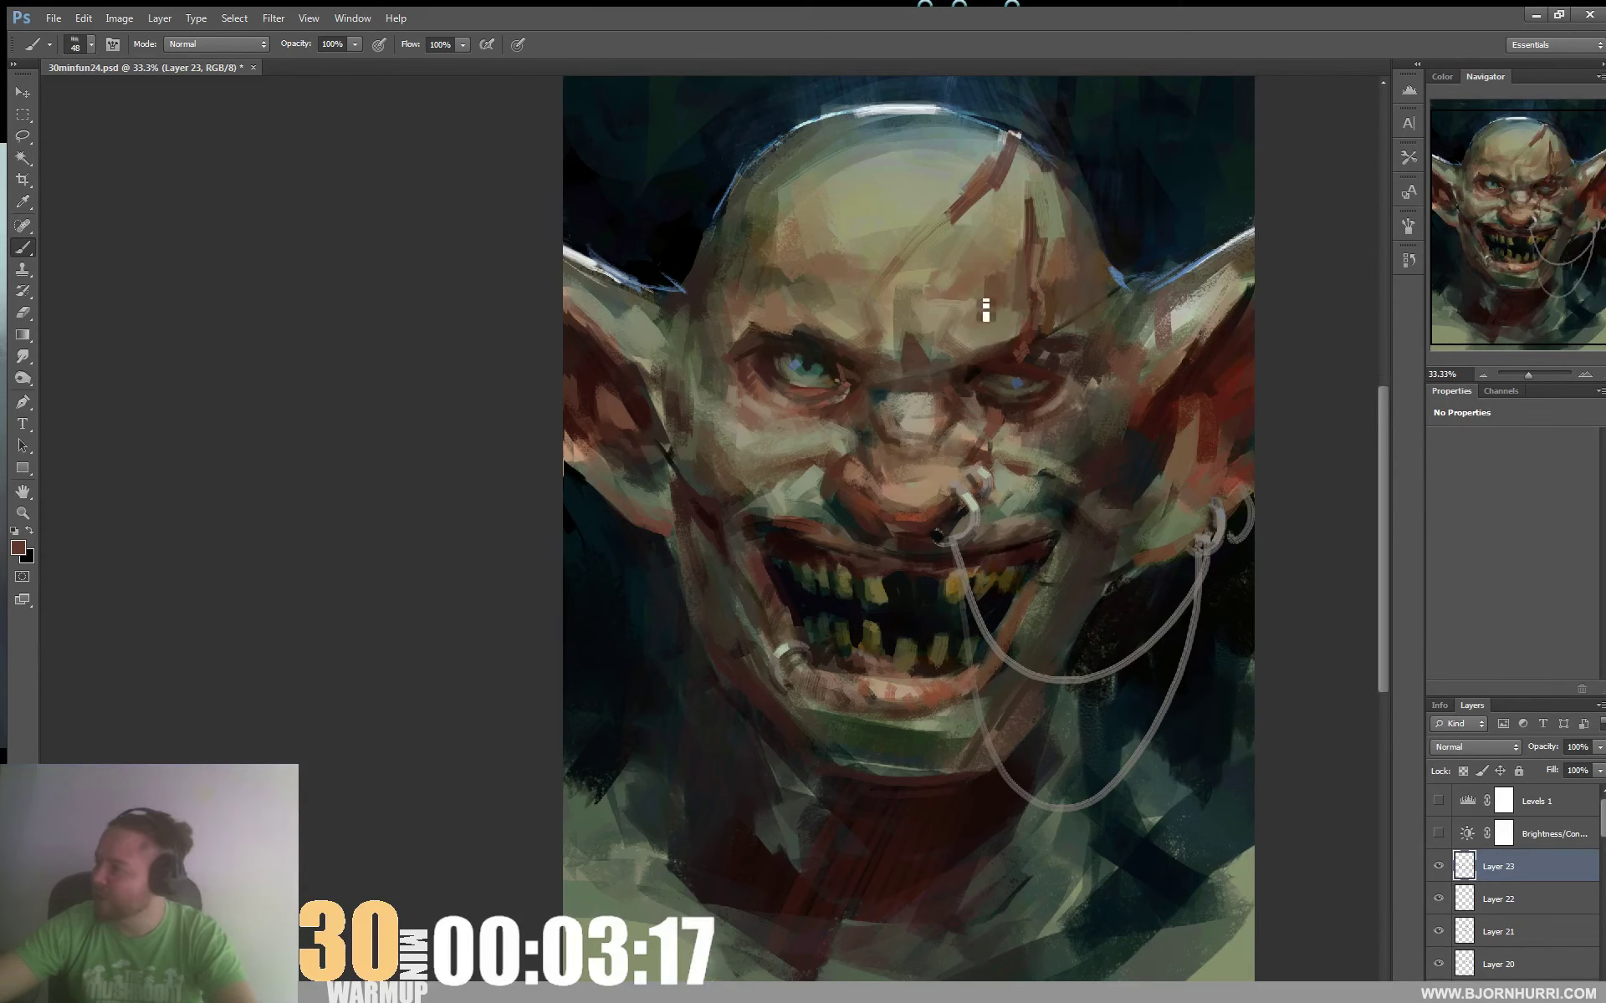
{"action": "right_click", "coordinate": [795, 259]}
{"action": "type", "text": "101"}
{"action": "key", "text": "Return"}
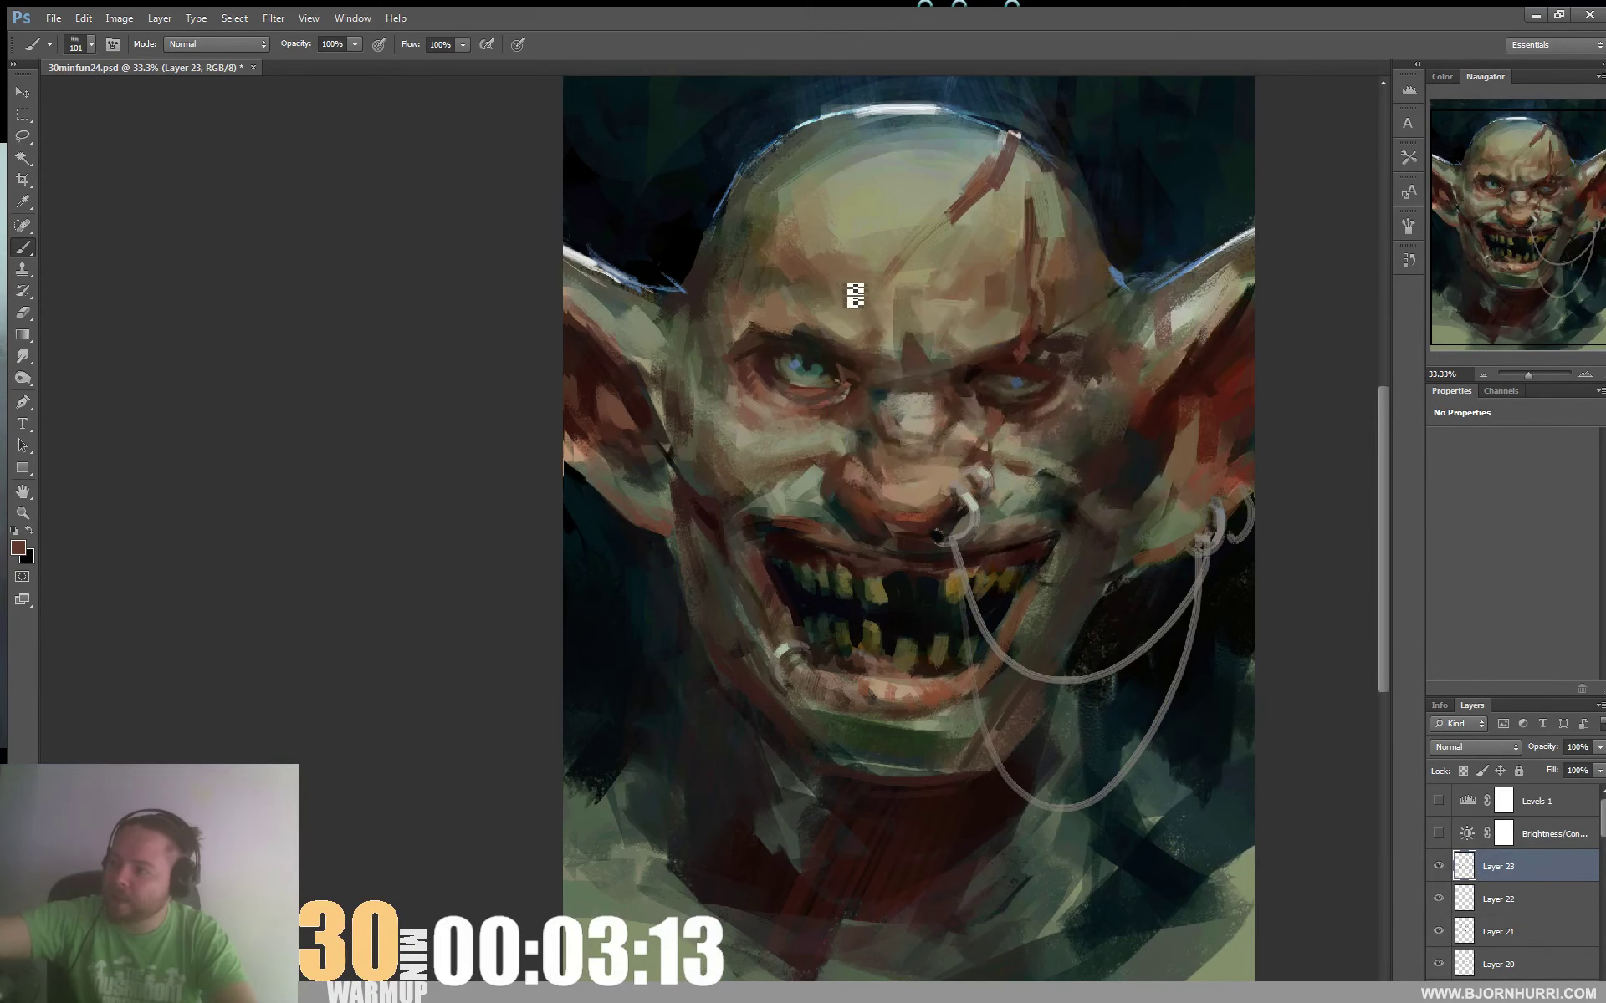
Brush looping dark grey-green strokes into the background below the left ear with the 101 px brush
{"action": "left_click_drag", "start_coordinate": [860, 276], "coordinate": [941, 242]}
{"action": "left_click", "coordinate": [751, 491], "text": "alt"}
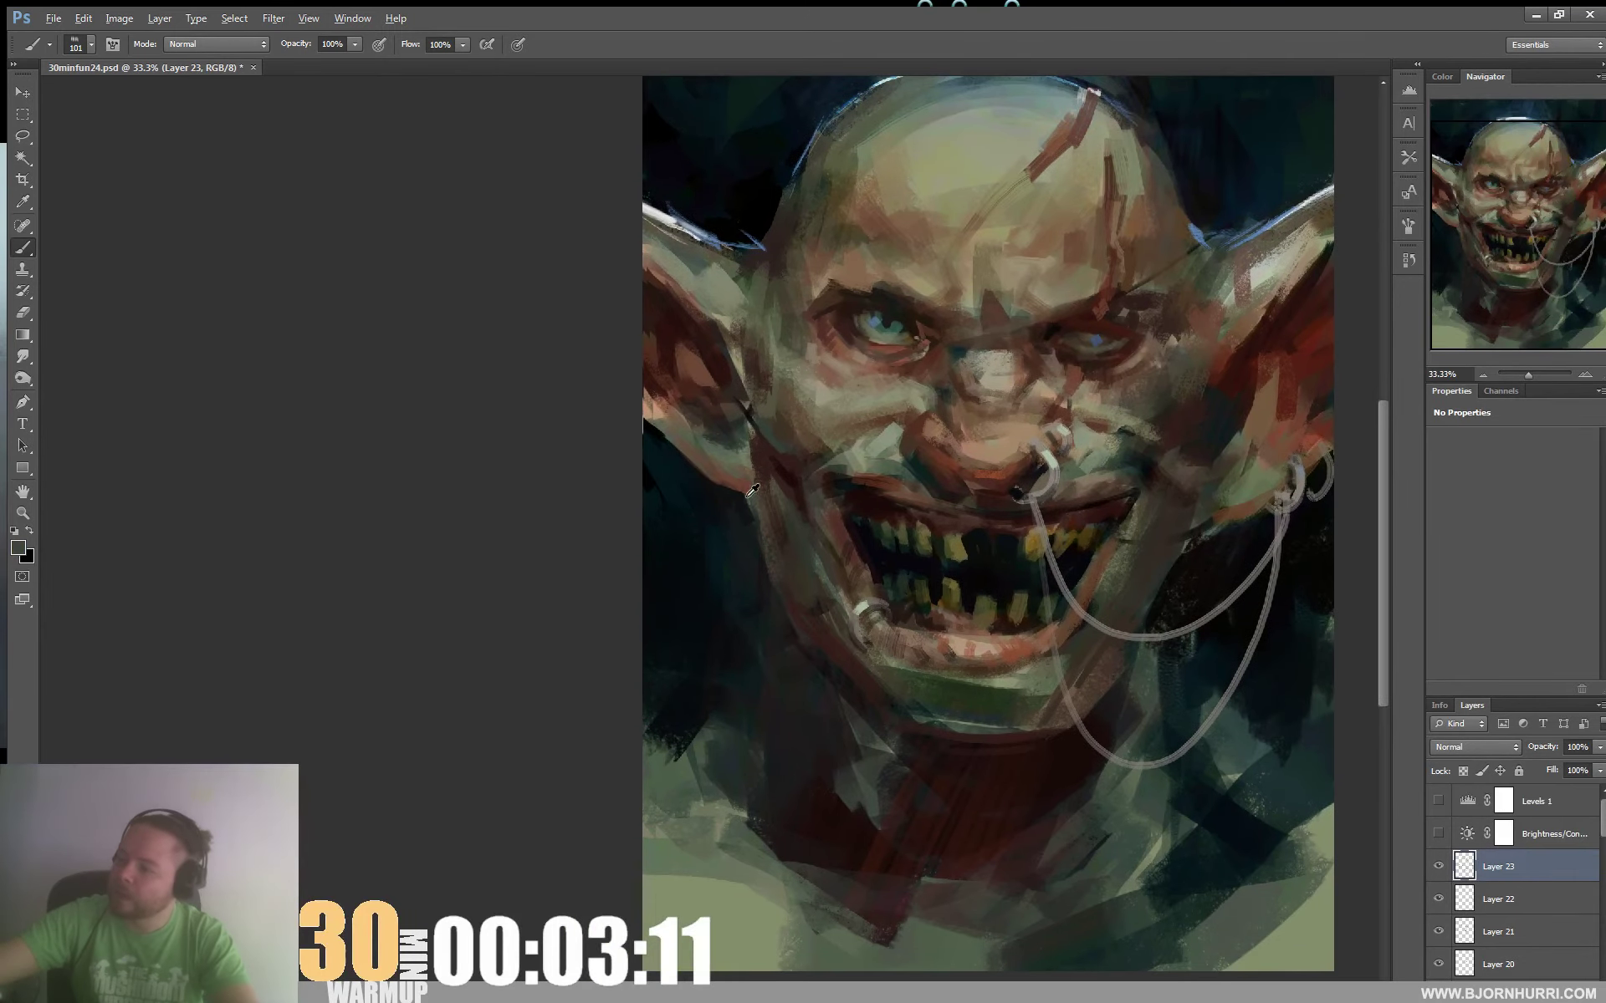
{"action": "mouse_move", "coordinate": [660, 602]}
{"action": "left_mouse_down"}
{"action": "mouse_move", "coordinate": [713, 491]}
{"action": "mouse_move", "coordinate": [702, 462]}
{"action": "left_mouse_up"}
{"action": "left_click_drag", "start_coordinate": [652, 639], "coordinate": [730, 569]}
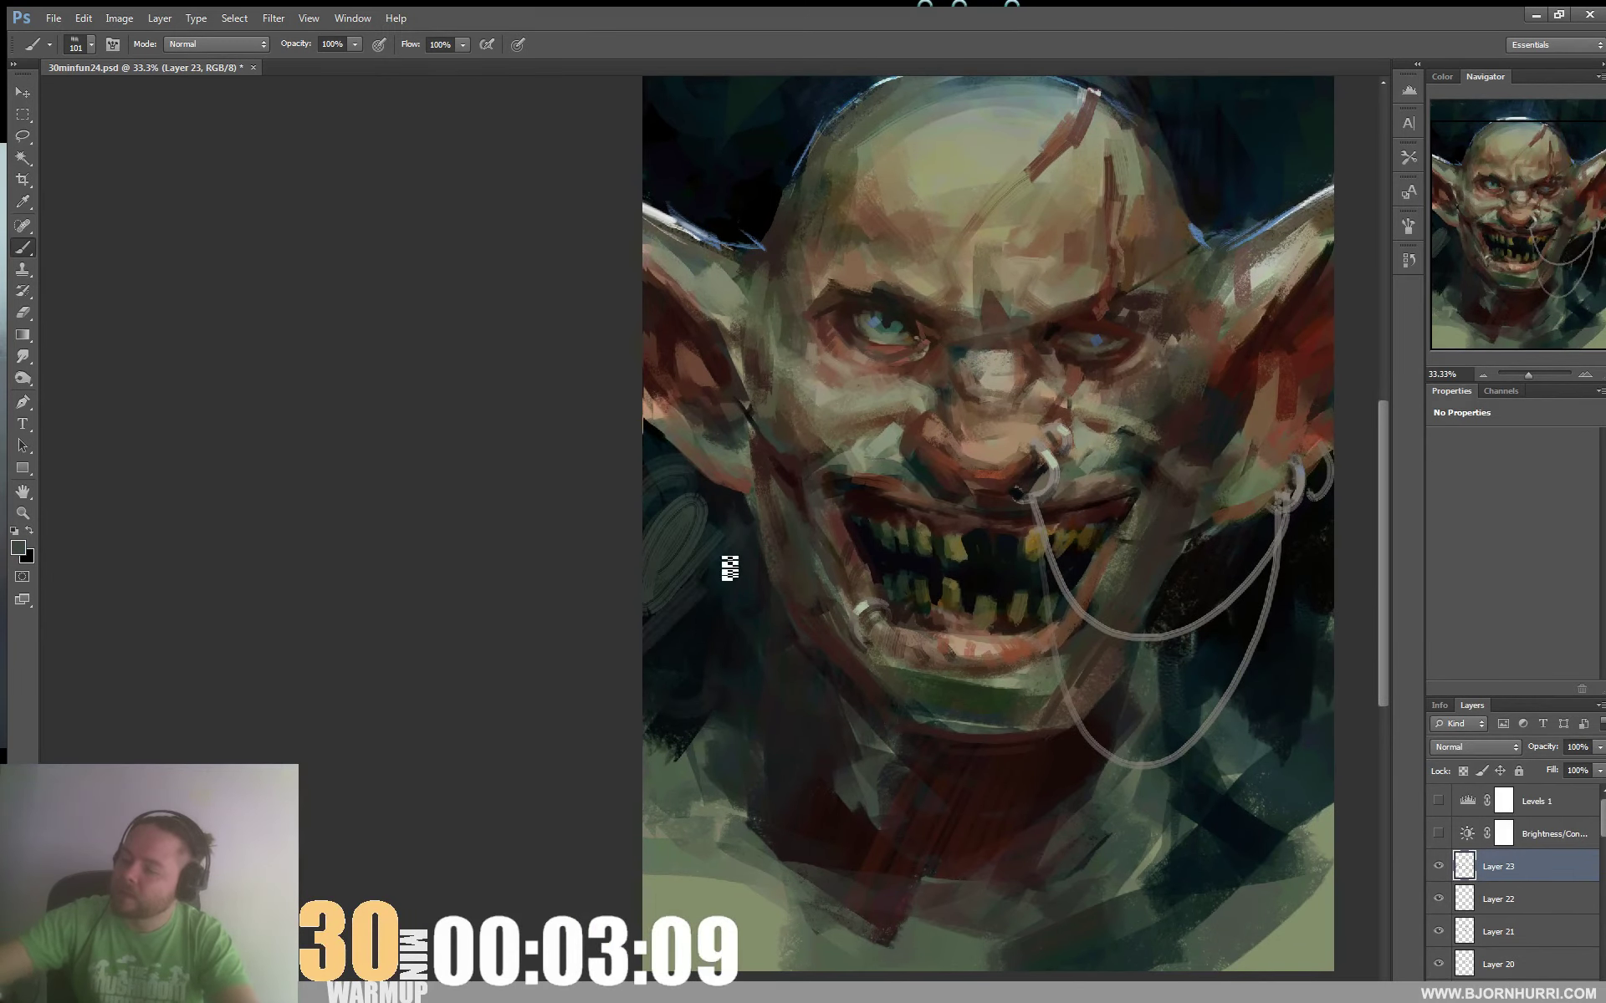
Paint wispy grey hair behind the head above the left ear, adding sampled near-white strands with a 40 px brush
{"action": "left_click_drag", "start_coordinate": [811, 275], "coordinate": [761, 501]}
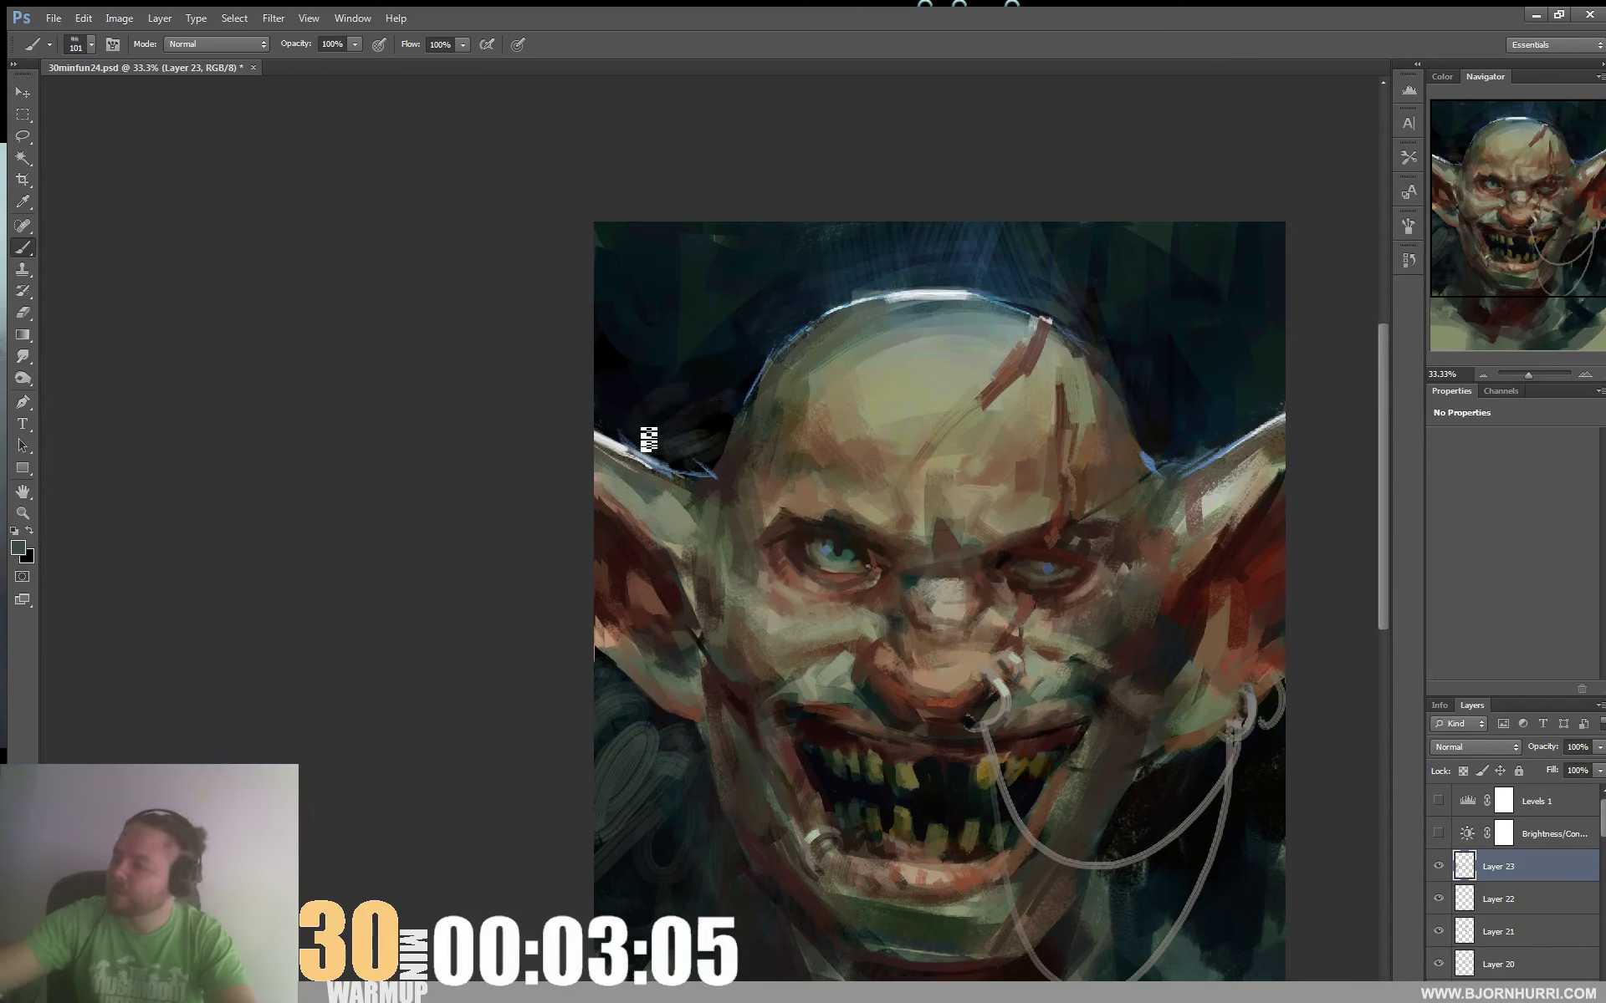
{"action": "mouse_move", "coordinate": [649, 439]}
{"action": "left_mouse_down"}
{"action": "mouse_move", "coordinate": [755, 381]}
{"action": "mouse_move", "coordinate": [593, 408]}
{"action": "mouse_move", "coordinate": [677, 398]}
{"action": "mouse_move", "coordinate": [725, 322]}
{"action": "mouse_move", "coordinate": [914, 367]}
{"action": "mouse_move", "coordinate": [690, 383]}
{"action": "mouse_move", "coordinate": [764, 361]}
{"action": "mouse_move", "coordinate": [698, 409]}
{"action": "mouse_move", "coordinate": [763, 390]}
{"action": "mouse_move", "coordinate": [778, 365]}
{"action": "mouse_move", "coordinate": [723, 386]}
{"action": "mouse_move", "coordinate": [763, 362]}
{"action": "left_mouse_up"}
{"action": "left_click", "coordinate": [920, 294], "text": "alt"}
{"action": "right_click", "coordinate": [916, 319]}
{"action": "left_click", "coordinate": [961, 358]}
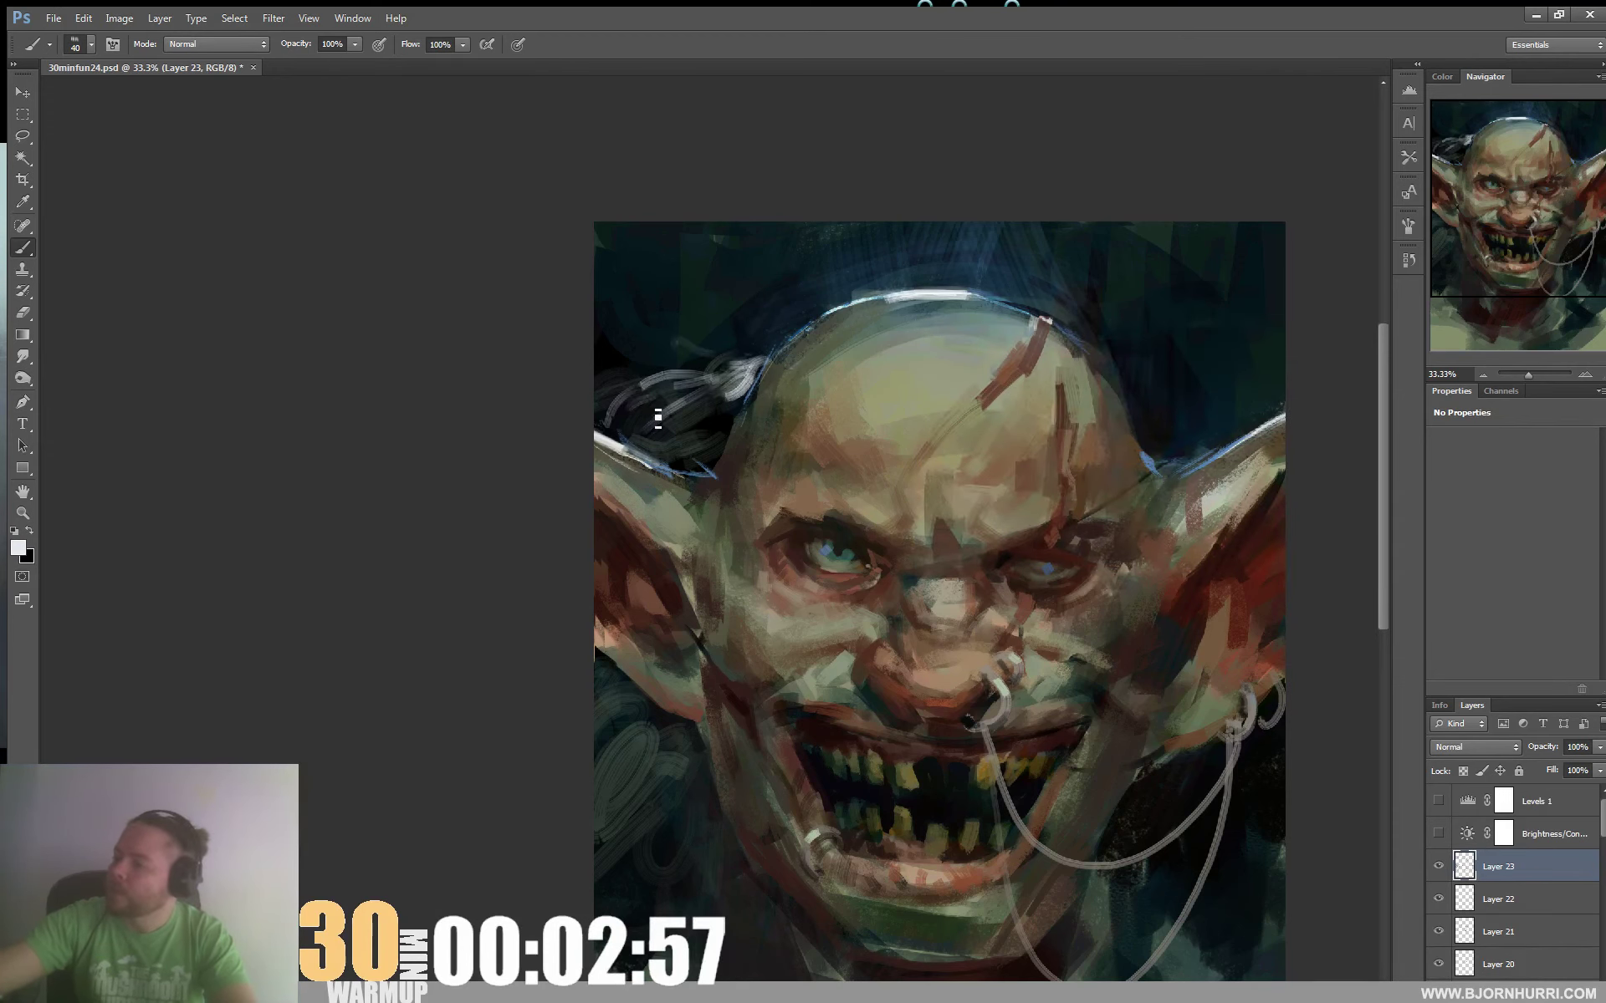
{"action": "left_click_drag", "start_coordinate": [886, 380], "coordinate": [871, 329]}
{"action": "left_click_drag", "start_coordinate": [715, 351], "coordinate": [695, 387]}
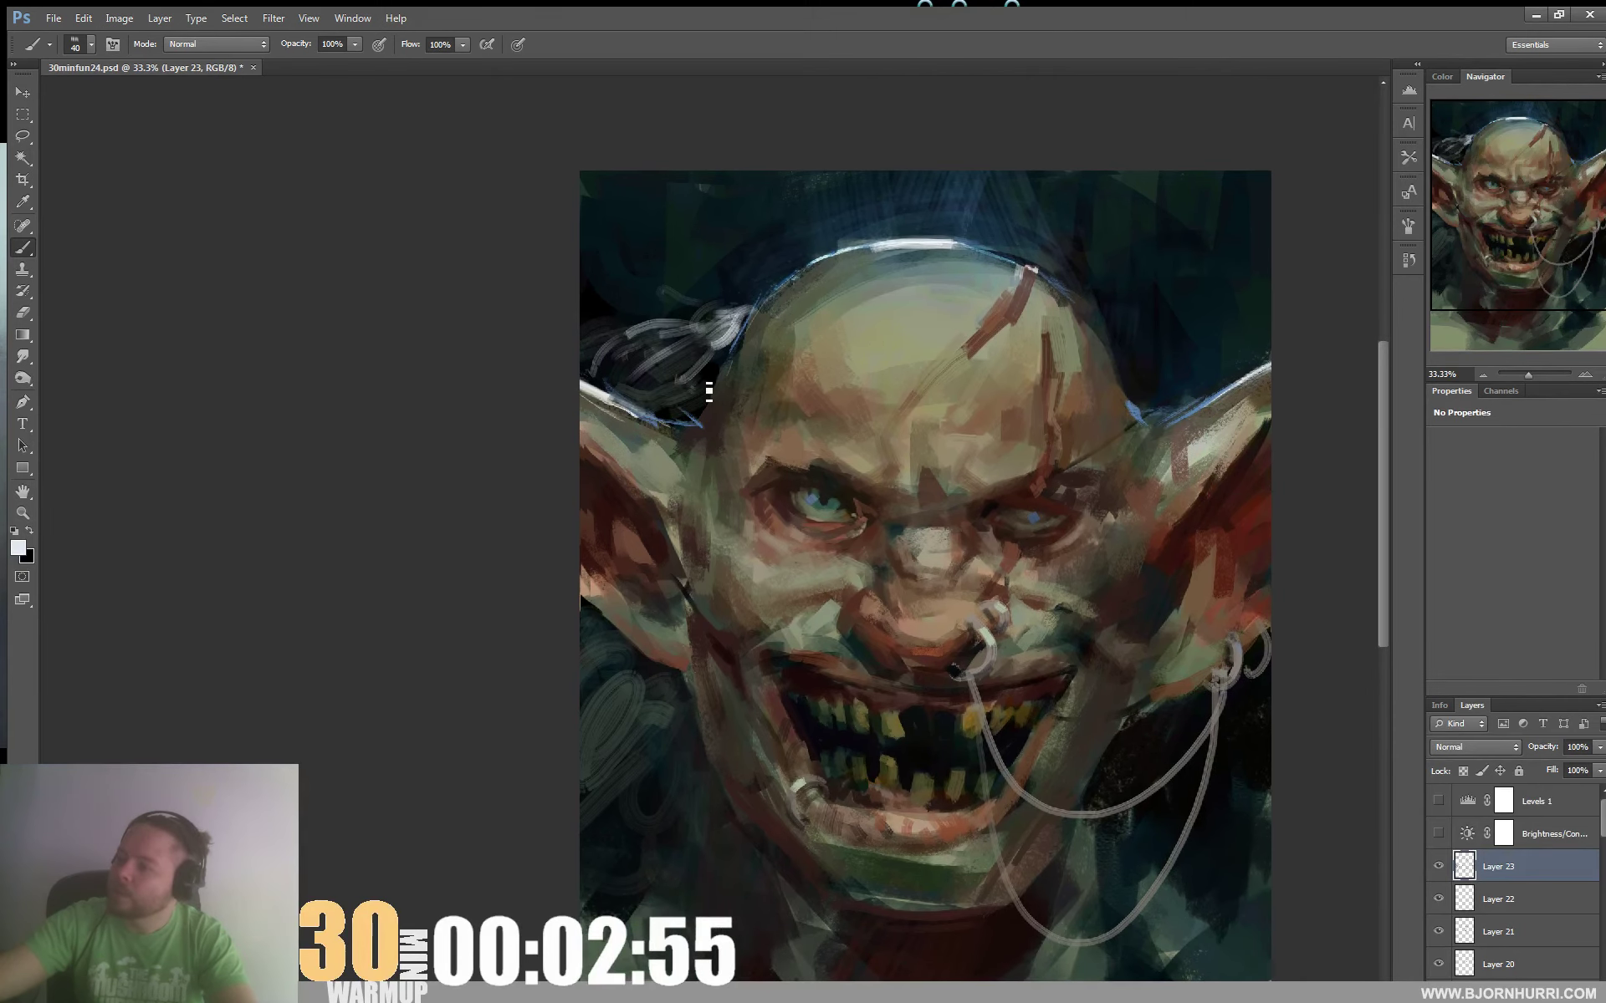
Darken the hair above the left ear with sampled dark strokes, toning down the strands where they meet the head
{"action": "left_click", "coordinate": [706, 390], "text": "alt"}
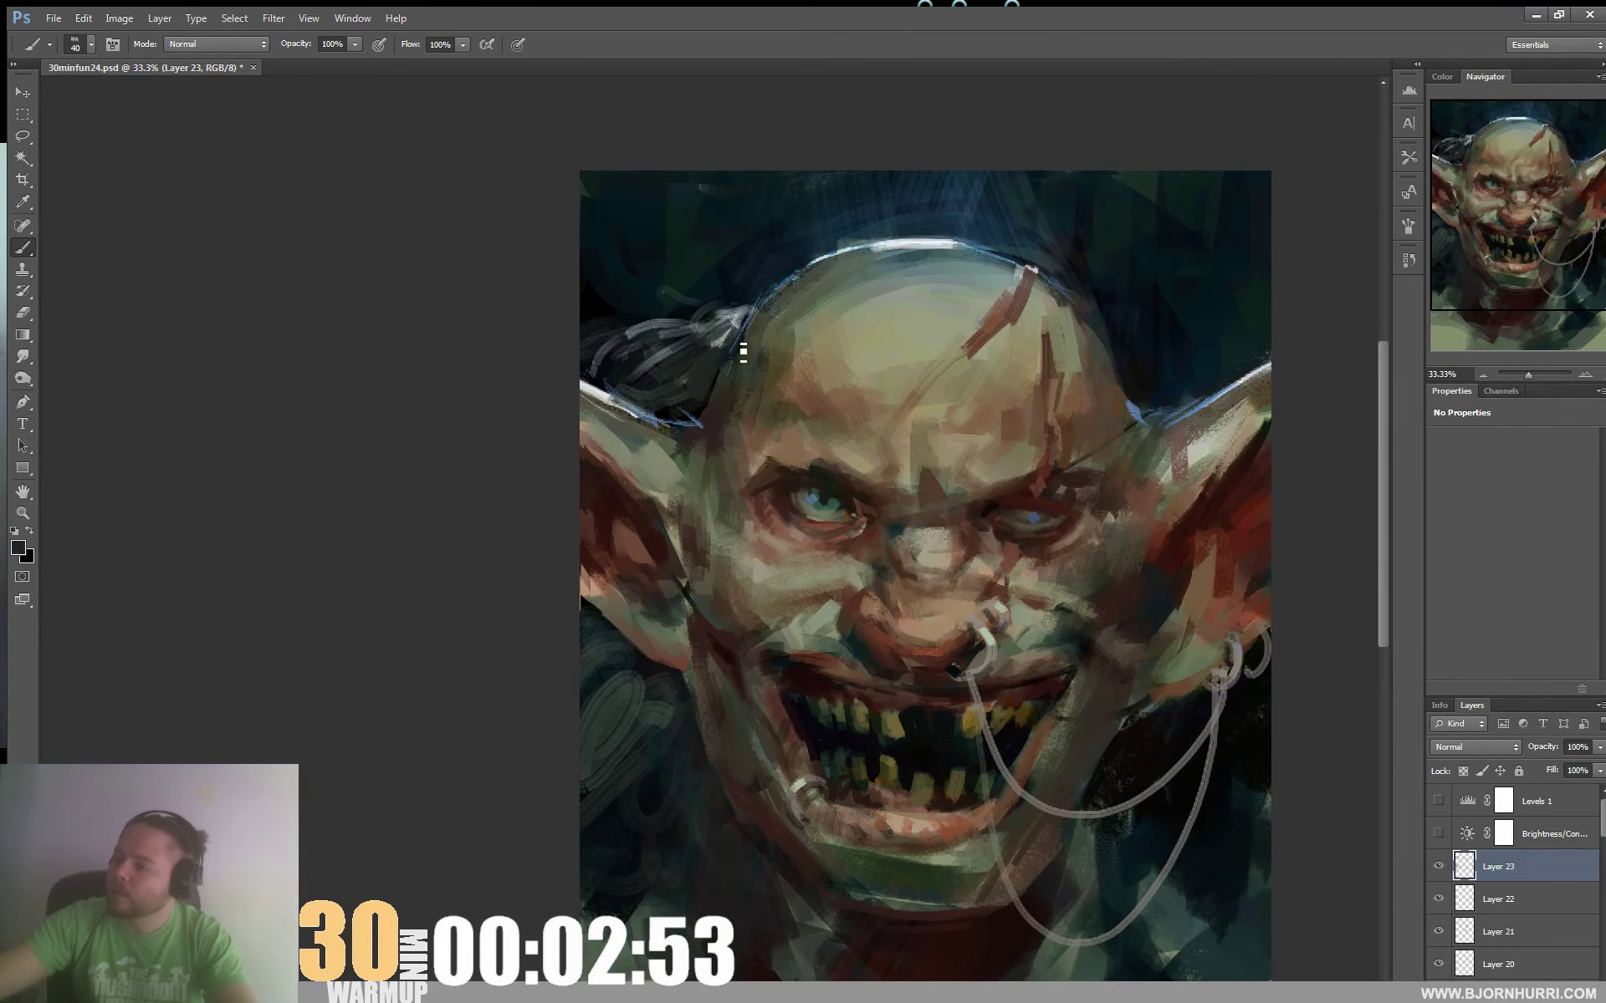
{"action": "left_click", "coordinate": [770, 306], "text": "alt"}
{"action": "left_click_drag", "start_coordinate": [750, 311], "coordinate": [723, 321]}
Cover the background below the left ear and the left shoulder with broad dark strokes using a 137 px brush
{"action": "left_click_drag", "start_coordinate": [1095, 297], "coordinate": [1086, 193]}
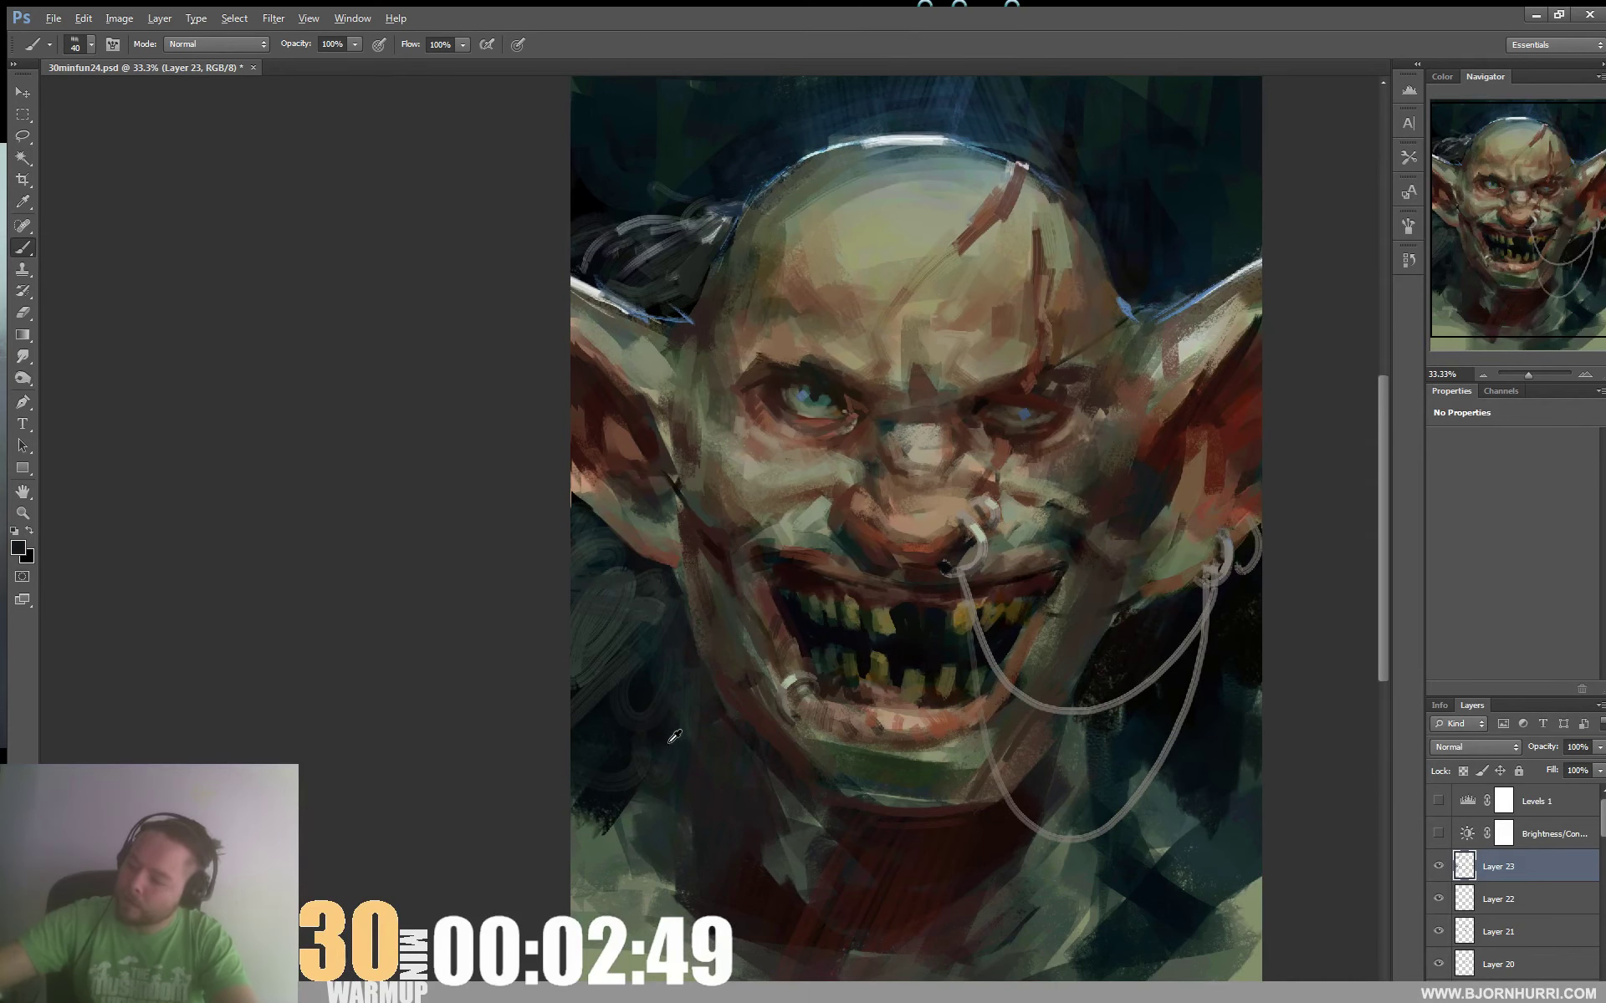
{"action": "right_click", "coordinate": [686, 695]}
{"action": "key", "text": "Return"}
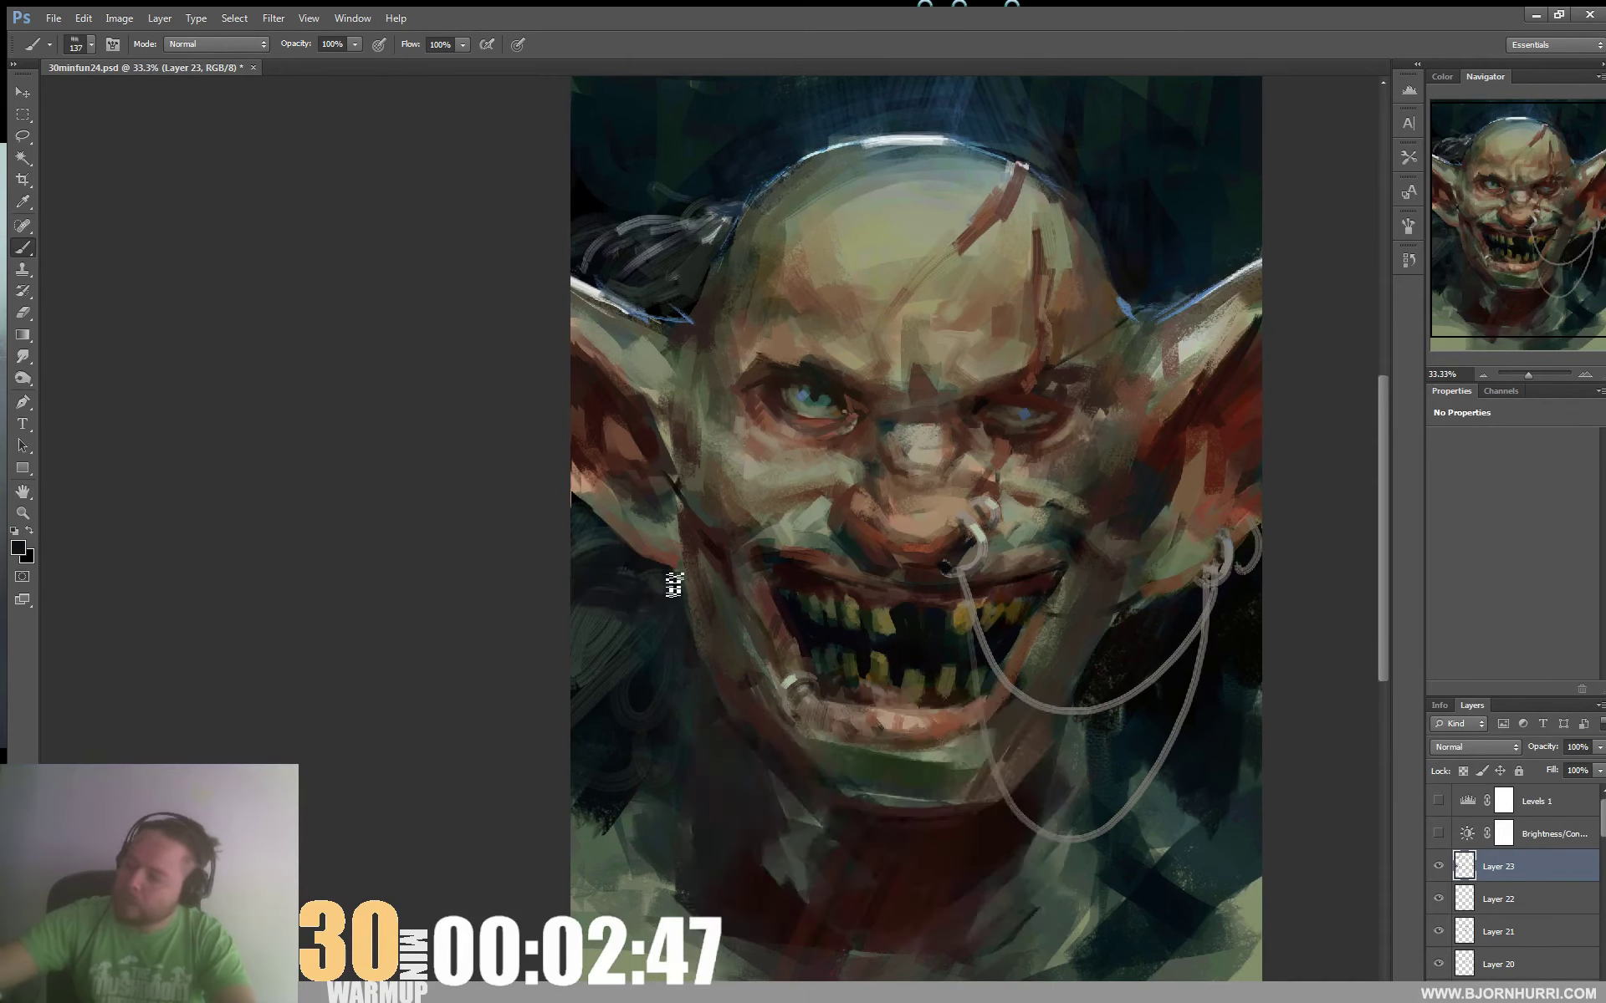
{"action": "left_click_drag", "start_coordinate": [717, 760], "coordinate": [752, 516]}
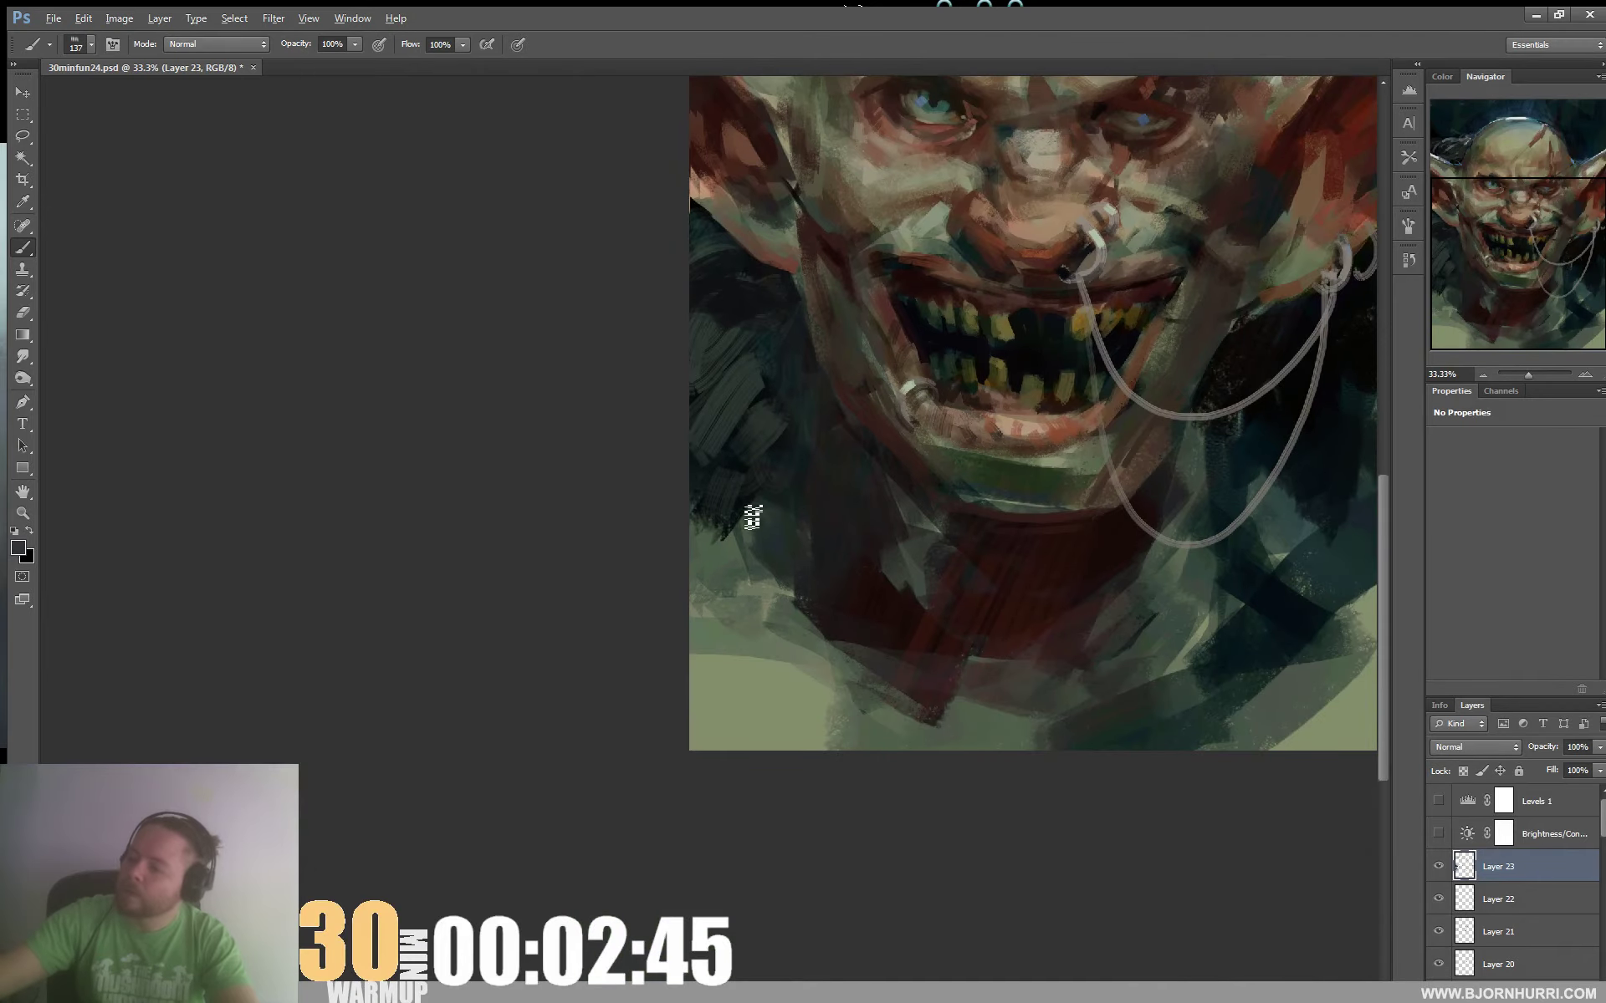
{"action": "mouse_move", "coordinate": [706, 640]}
{"action": "left_mouse_down"}
{"action": "mouse_move", "coordinate": [746, 574]}
{"action": "mouse_move", "coordinate": [767, 645]}
{"action": "mouse_move", "coordinate": [831, 653]}
{"action": "mouse_move", "coordinate": [889, 739]}
{"action": "mouse_move", "coordinate": [771, 670]}
{"action": "mouse_move", "coordinate": [739, 724]}
{"action": "mouse_move", "coordinate": [703, 681]}
{"action": "mouse_move", "coordinate": [761, 740]}
{"action": "left_mouse_up"}
Paint dark textured strokes into the right-hand background below the ear and behind the head above it, using sampled dark tones
{"action": "mouse_move", "coordinate": [956, 756]}
{"action": "left_mouse_down"}
{"action": "mouse_move", "coordinate": [811, 960]}
{"action": "mouse_move", "coordinate": [877, 906]}
{"action": "left_mouse_up"}
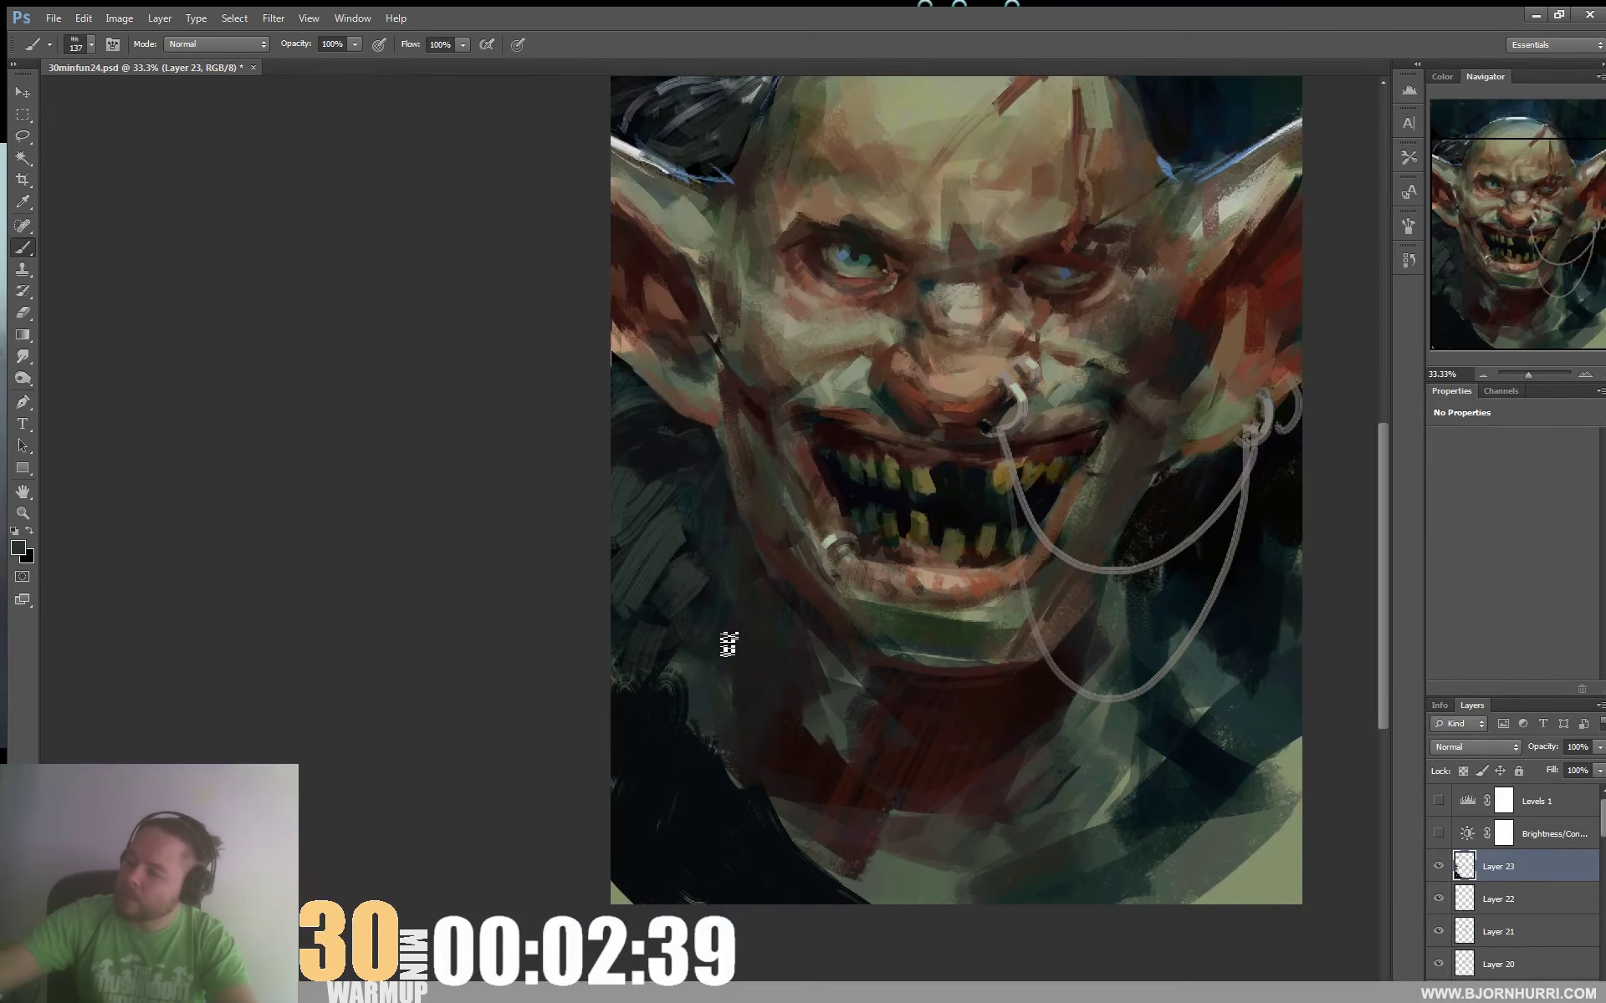
{"action": "left_click_drag", "start_coordinate": [1100, 618], "coordinate": [956, 576]}
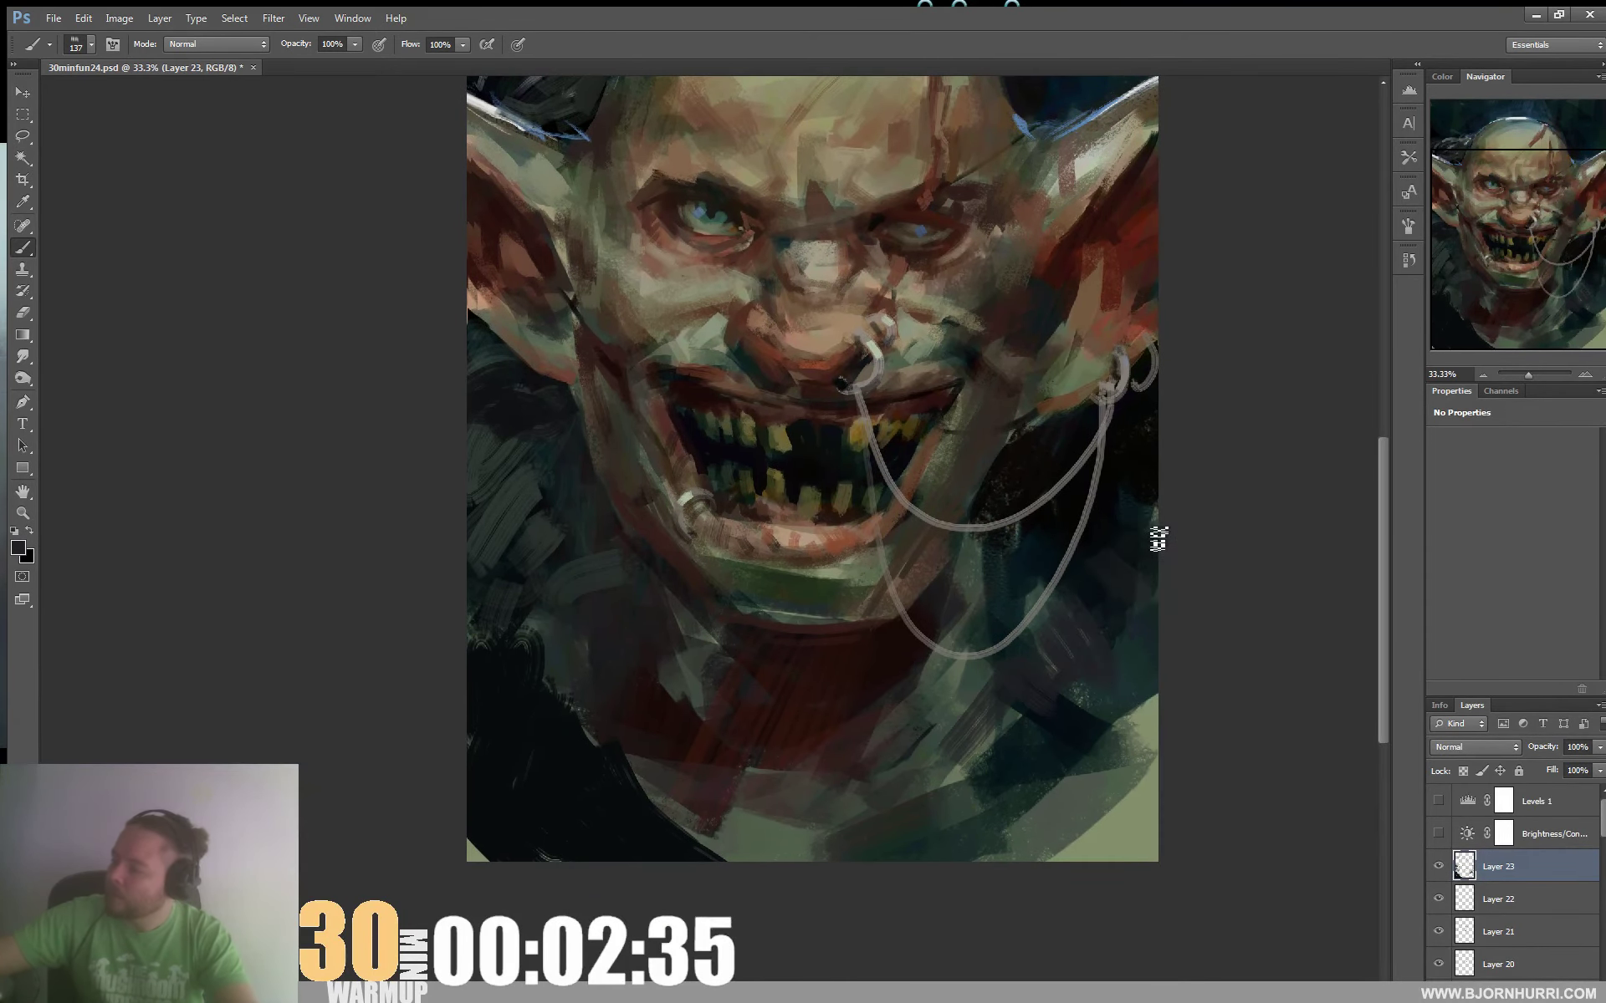
{"action": "left_click", "coordinate": [1021, 718], "text": "alt"}
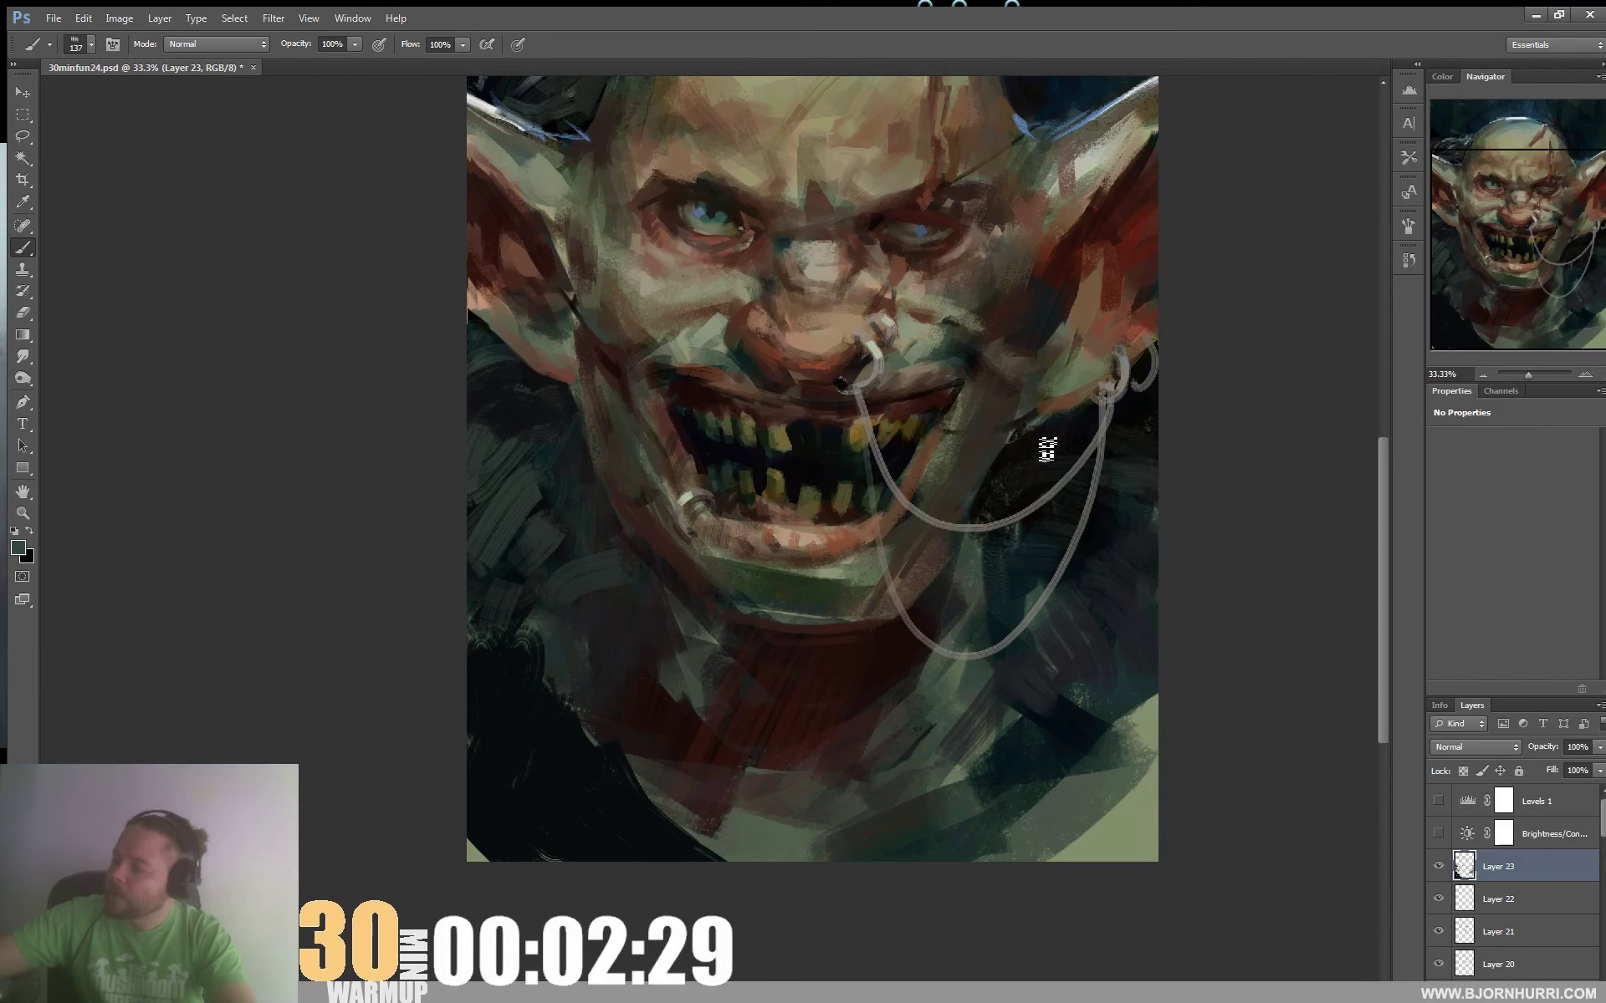
{"action": "scroll", "coordinate": [1098, 565], "scroll_direction": "up", "scroll_amount": 5}
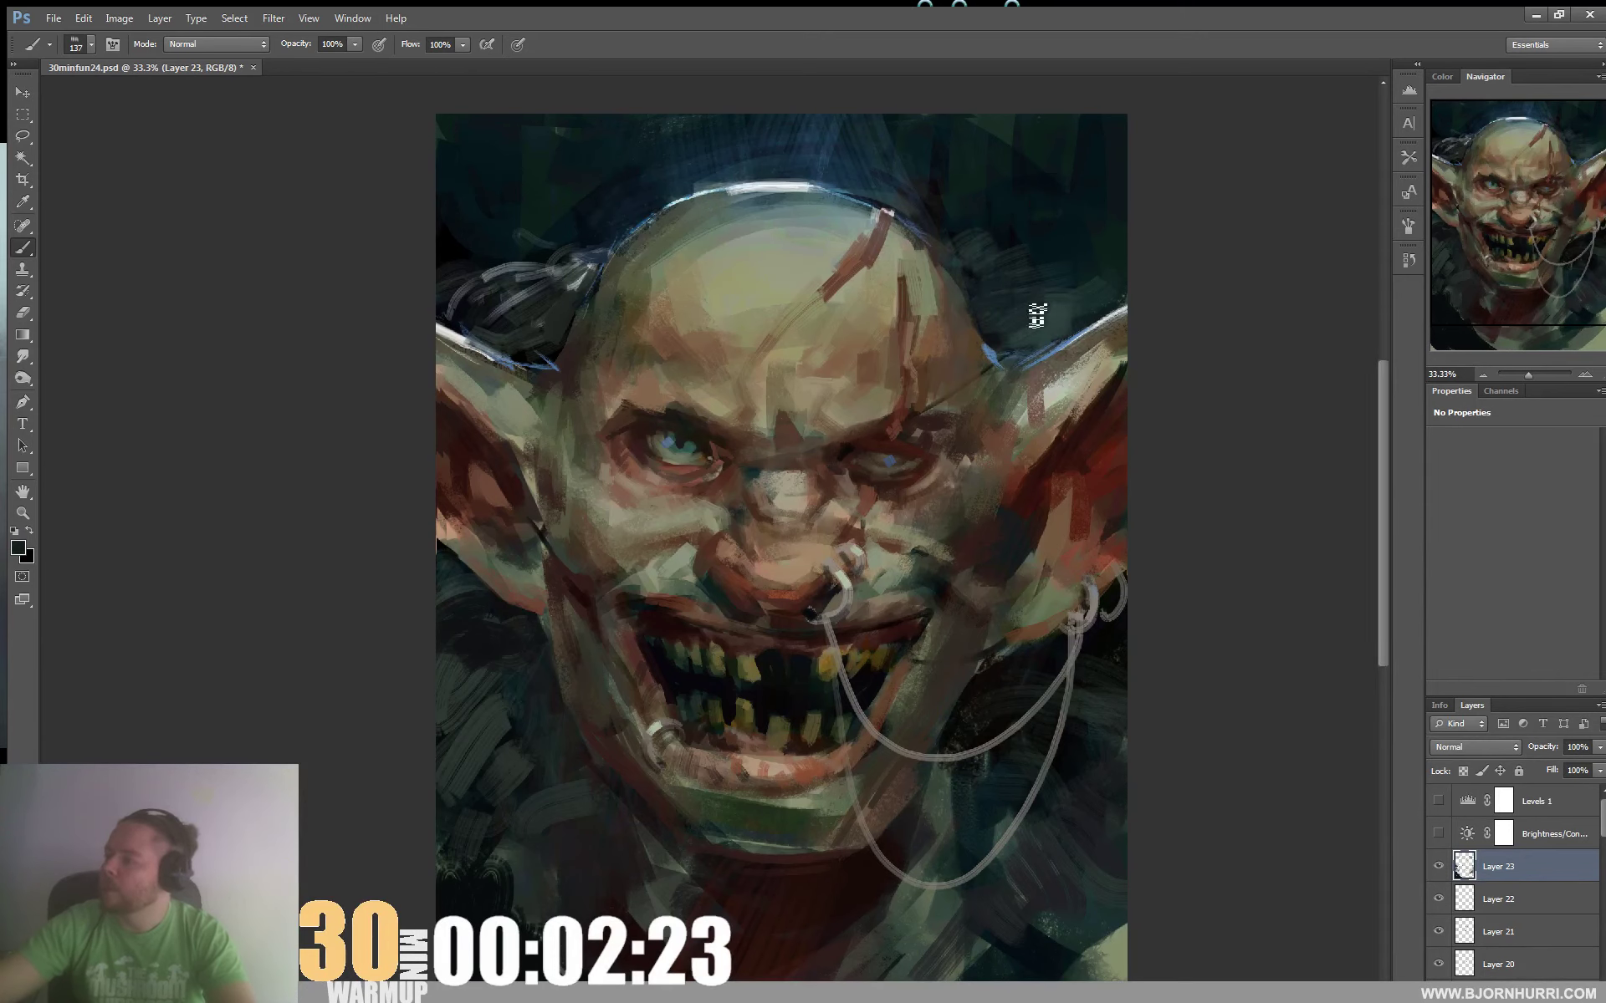
{"action": "mouse_move", "coordinate": [1033, 258]}
{"action": "left_mouse_down"}
{"action": "mouse_move", "coordinate": [996, 331]}
{"action": "mouse_move", "coordinate": [1009, 306]}
{"action": "left_mouse_up"}
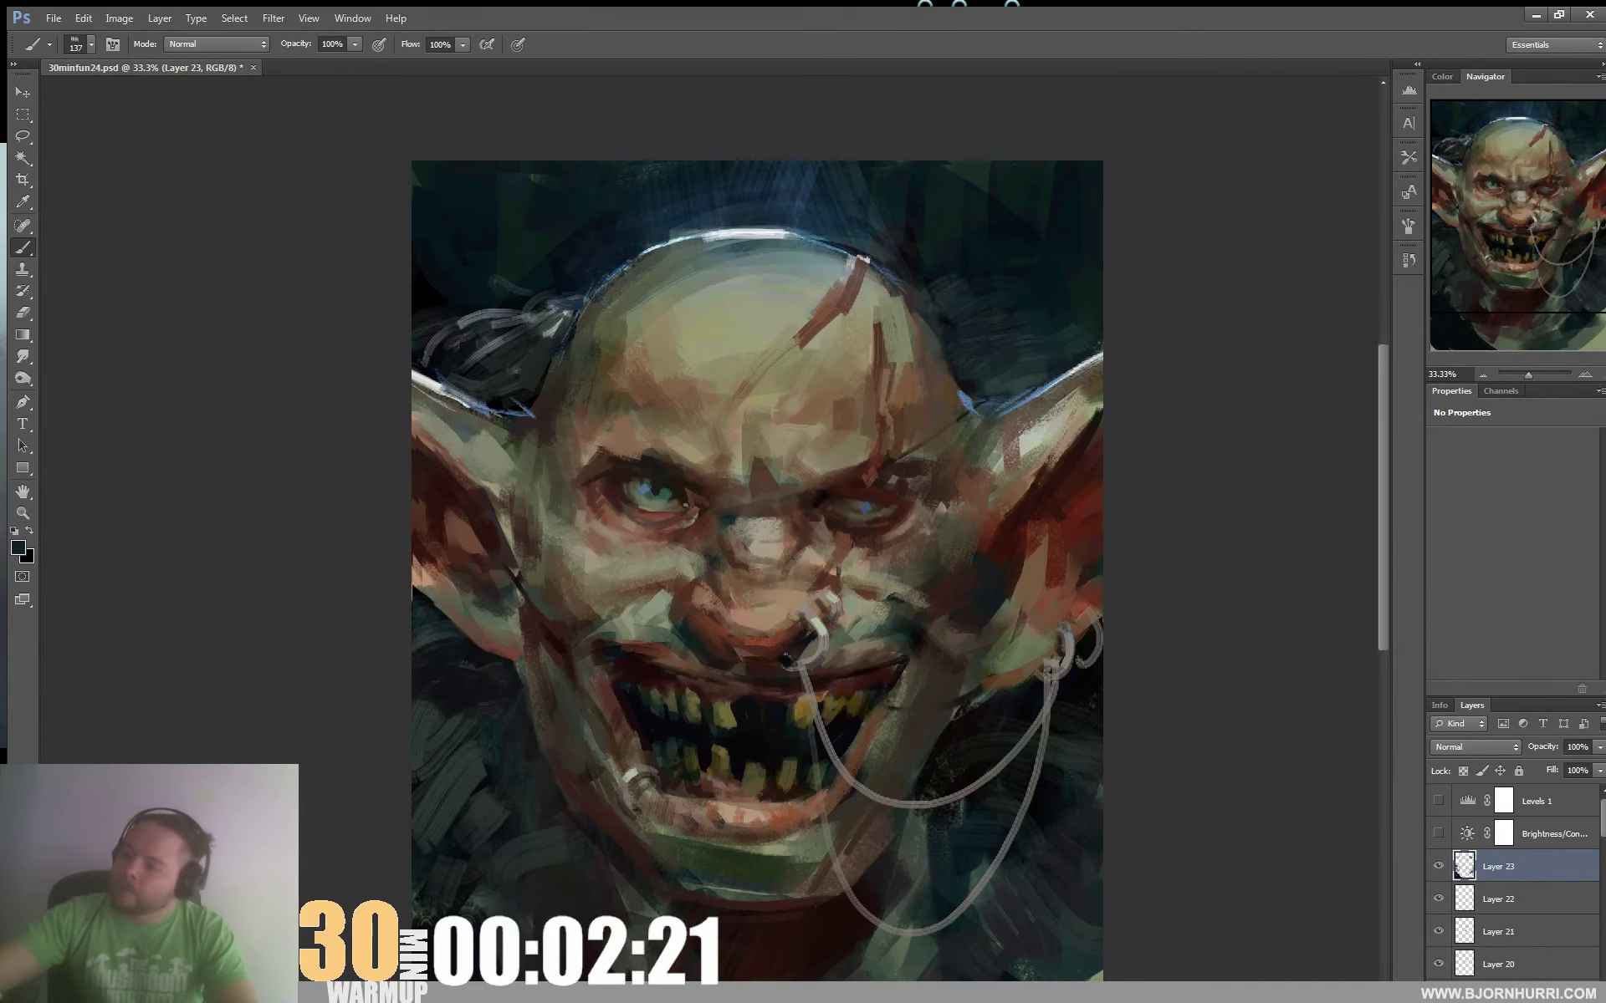
Break up the looping hair strands above the left ear with sampled dark strokes
{"action": "mouse_move", "coordinate": [439, 339]}
{"action": "left_mouse_down"}
{"action": "mouse_move", "coordinate": [501, 316]}
{"action": "mouse_move", "coordinate": [485, 356]}
{"action": "mouse_move", "coordinate": [509, 331]}
{"action": "mouse_move", "coordinate": [446, 359]}
{"action": "mouse_move", "coordinate": [508, 329]}
{"action": "mouse_move", "coordinate": [510, 372]}
{"action": "mouse_move", "coordinate": [535, 316]}
{"action": "mouse_move", "coordinate": [529, 359]}
{"action": "mouse_move", "coordinate": [479, 312]}
{"action": "mouse_move", "coordinate": [505, 291]}
{"action": "left_mouse_up"}
{"action": "left_click", "coordinate": [500, 318], "text": "alt"}
{"action": "left_click", "coordinate": [460, 333], "text": "alt"}
{"action": "left_click", "coordinate": [433, 346], "text": "alt"}
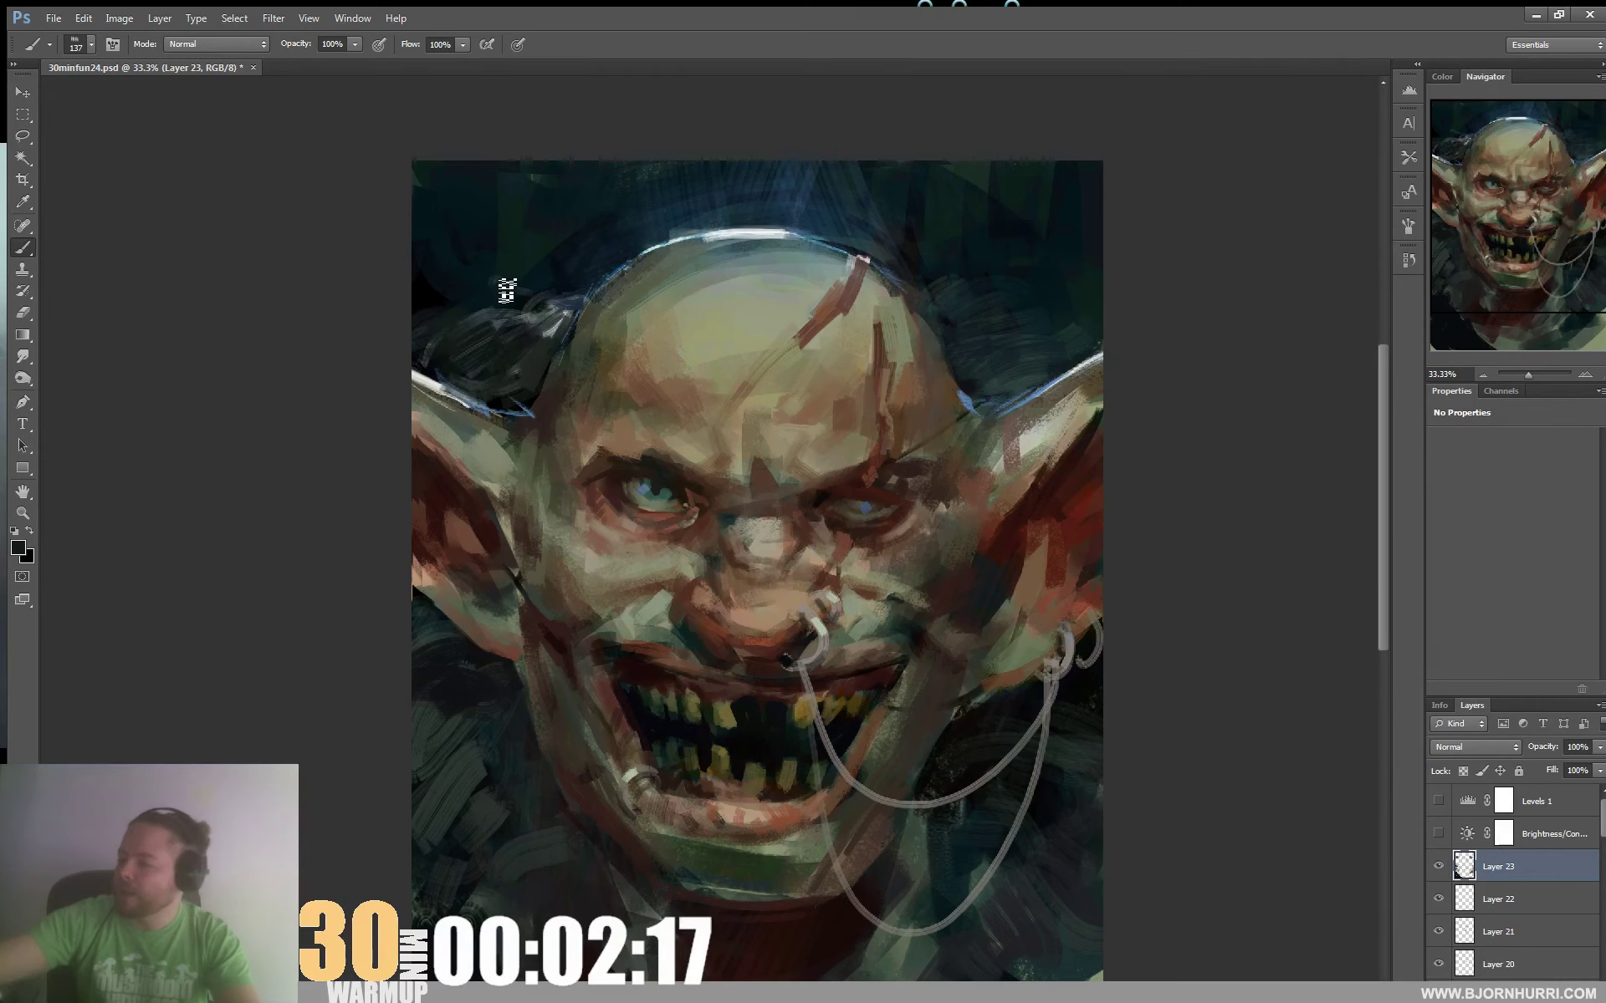
Add sampled pale grey hair strands behind the right side of the head with a 41 px brush
{"action": "left_click", "coordinate": [646, 331], "text": "alt"}
{"action": "right_click", "coordinate": [978, 335]}
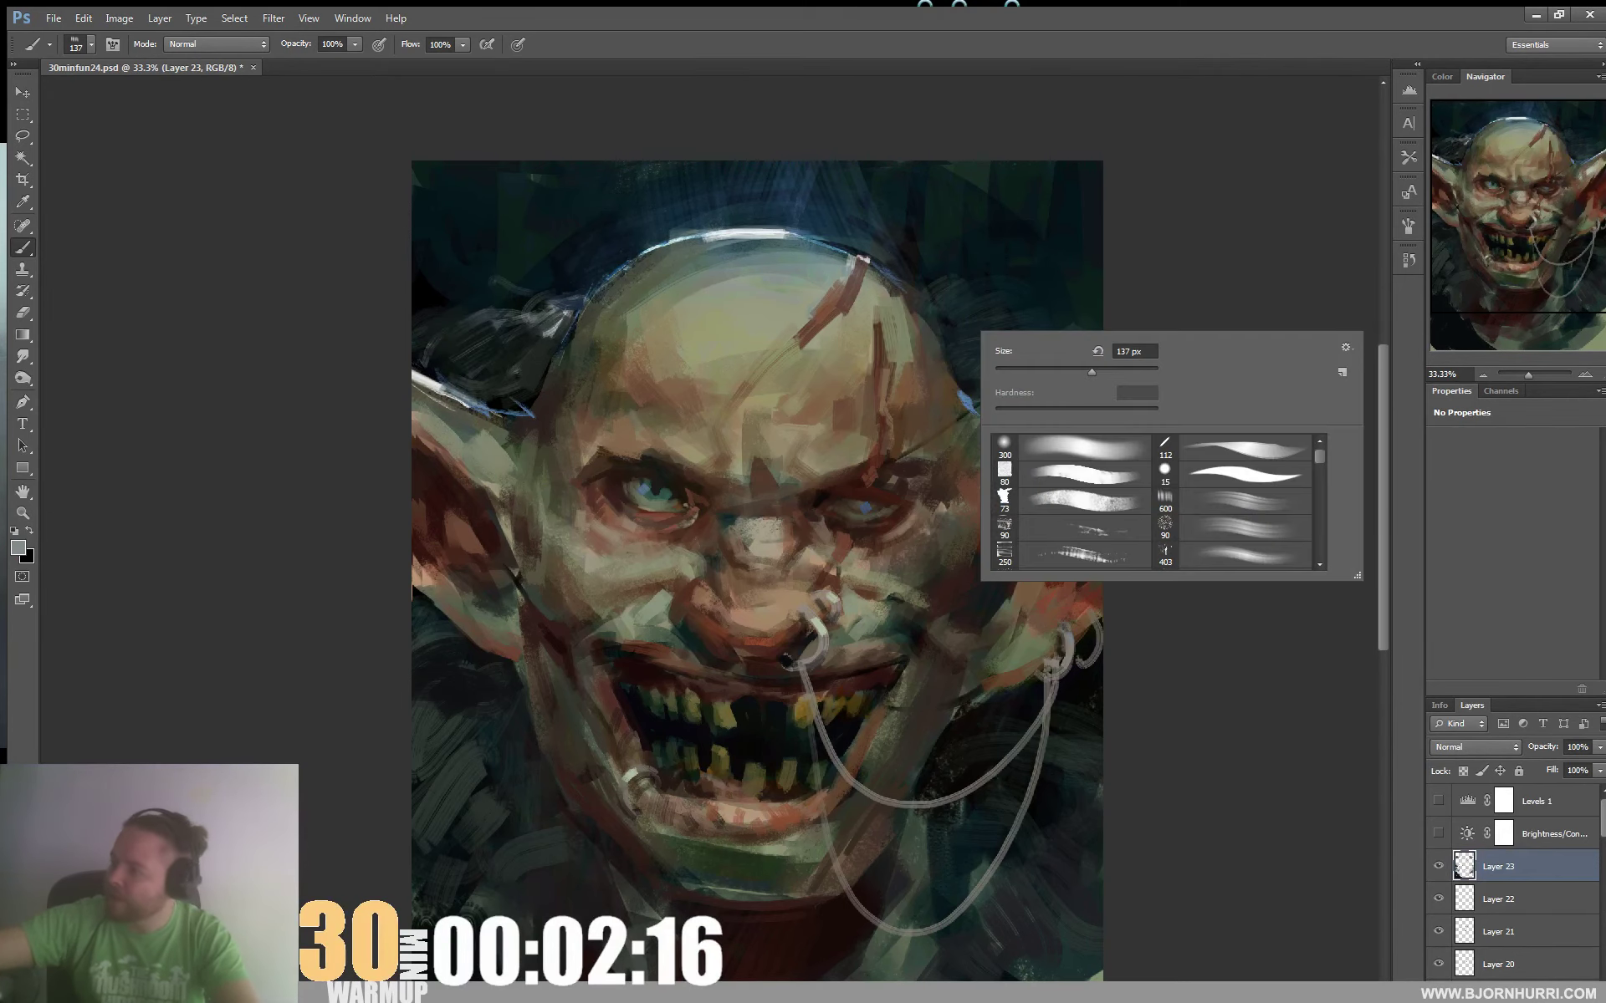
{"action": "left_click_drag", "start_coordinate": [905, 274], "coordinate": [989, 297]}
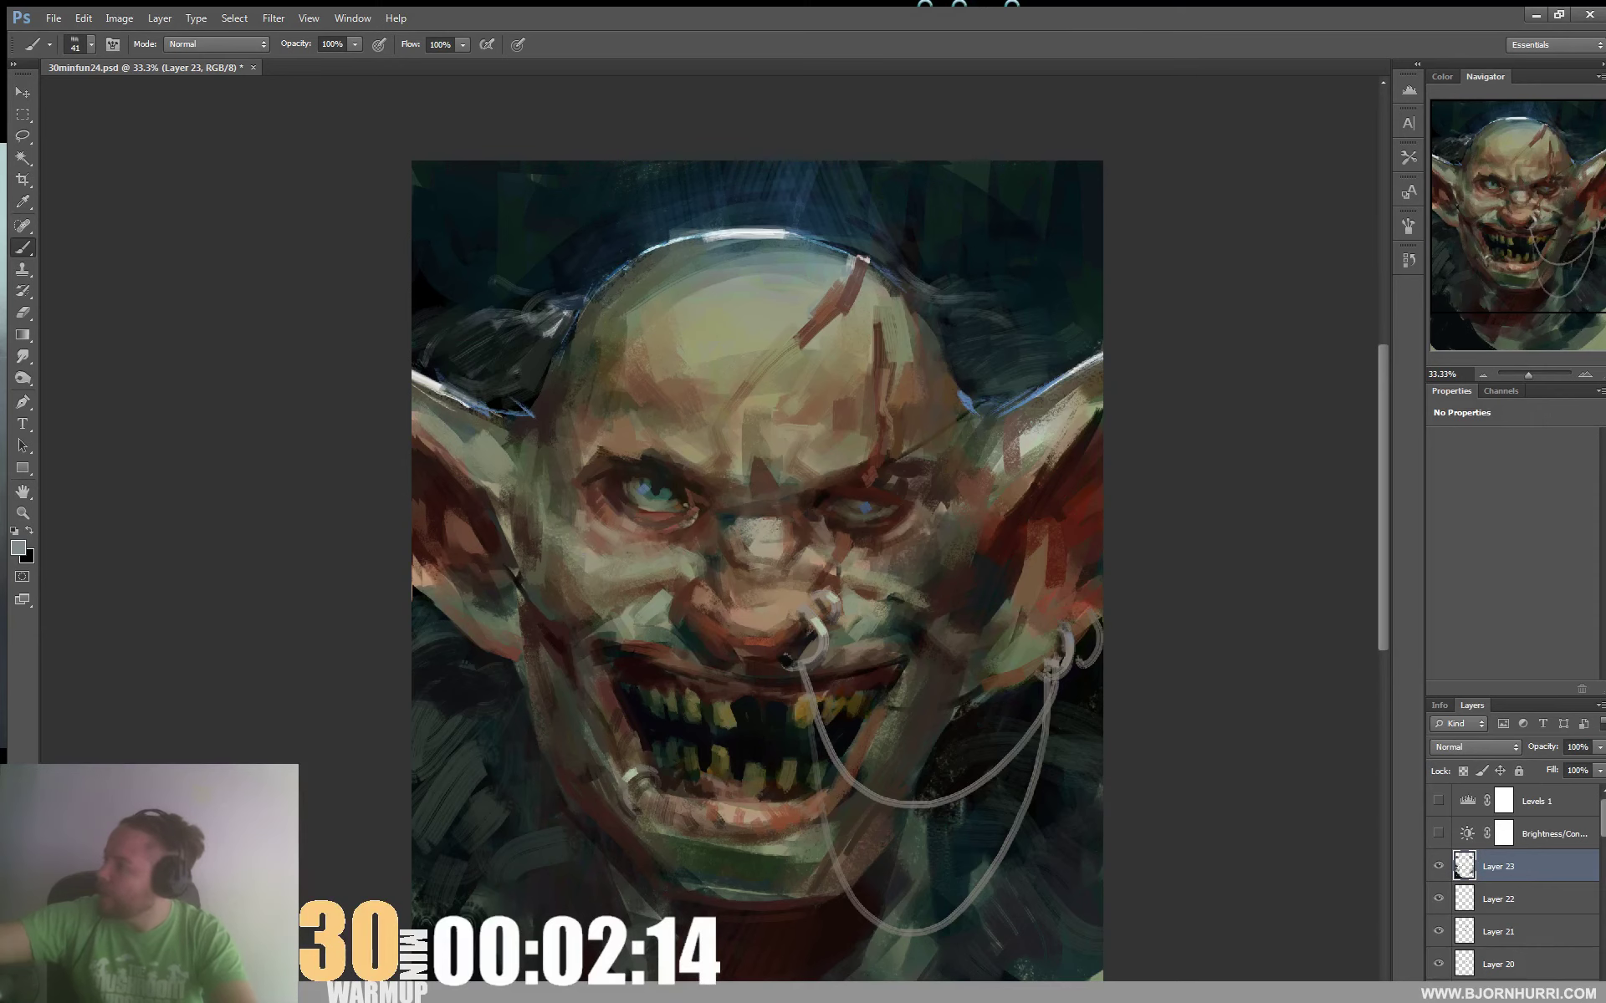
Brush a soft grey rim light along the left edge of the bald head
{"action": "left_click_drag", "start_coordinate": [1055, 372], "coordinate": [1286, 308]}
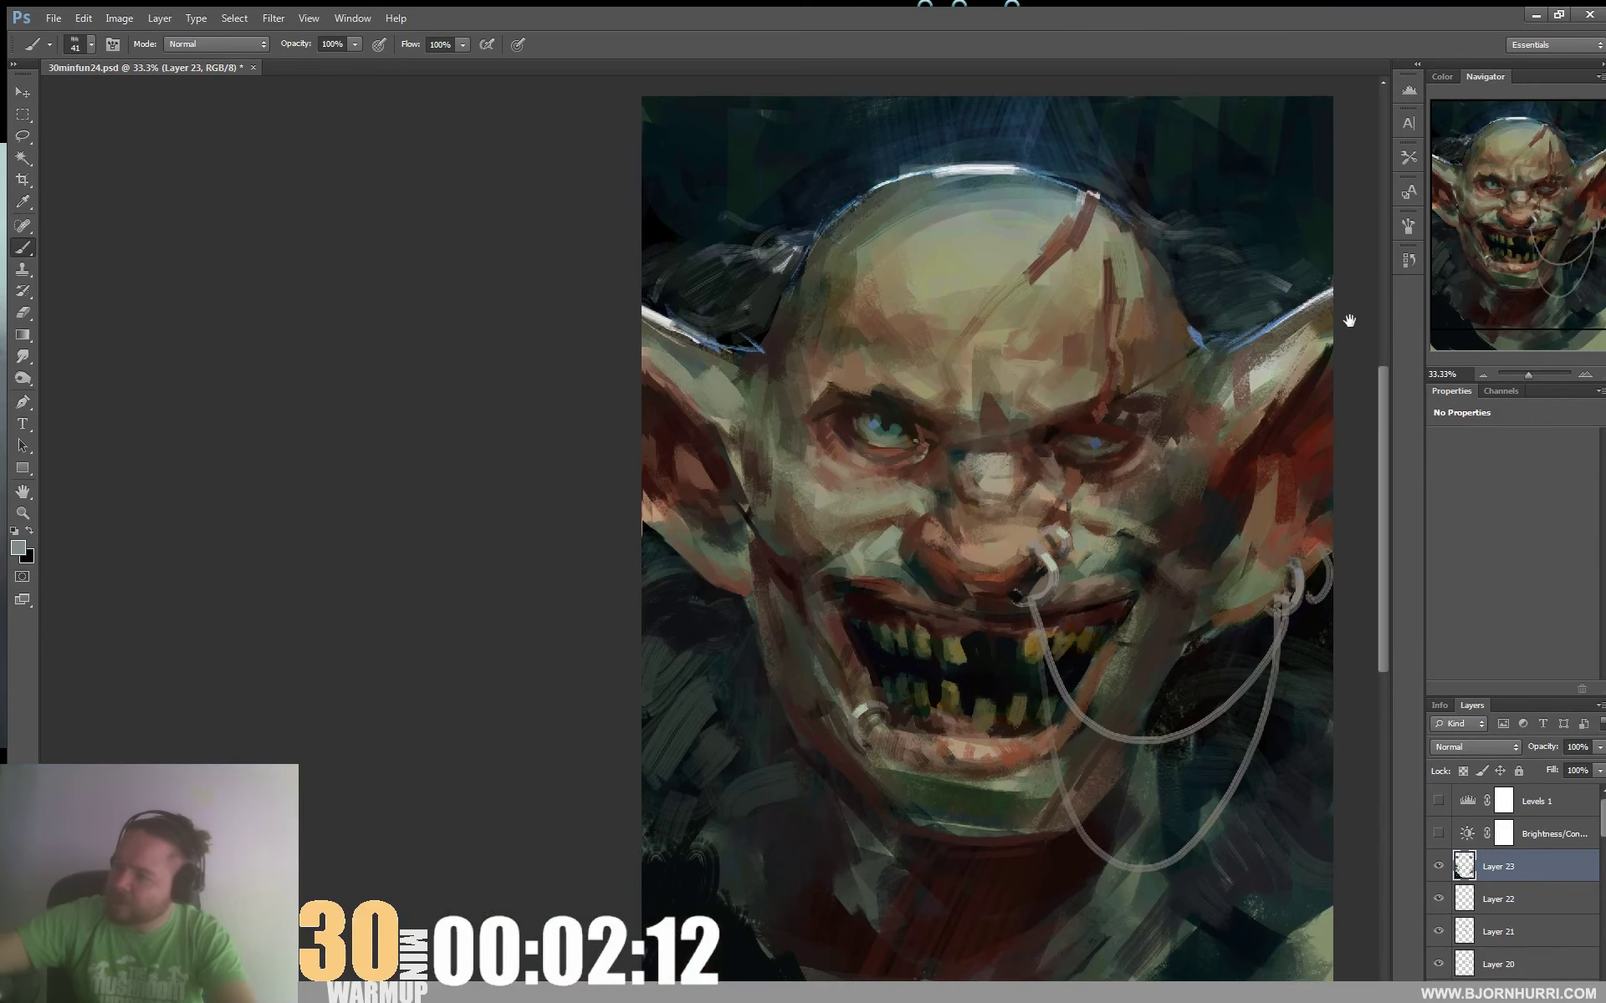
{"action": "mouse_move", "coordinate": [836, 224]}
{"action": "left_mouse_down"}
{"action": "mouse_move", "coordinate": [779, 313]}
{"action": "mouse_move", "coordinate": [782, 349]}
{"action": "left_mouse_up"}
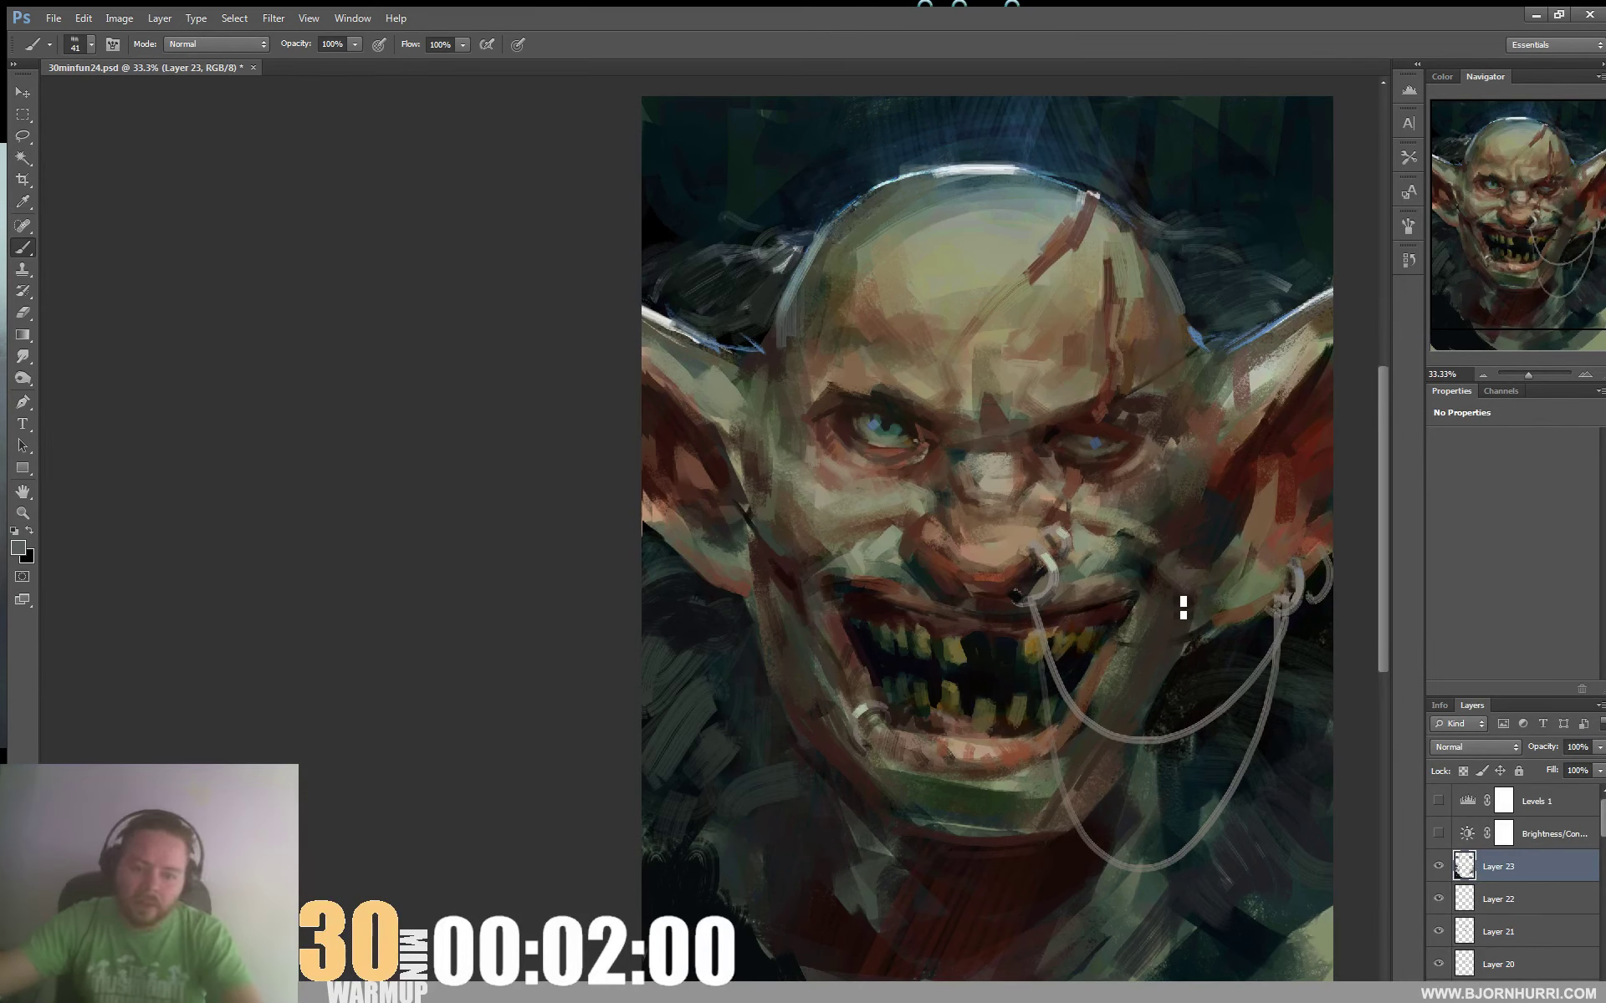
{"action": "left_click_drag", "start_coordinate": [1064, 376], "coordinate": [1078, 489]}
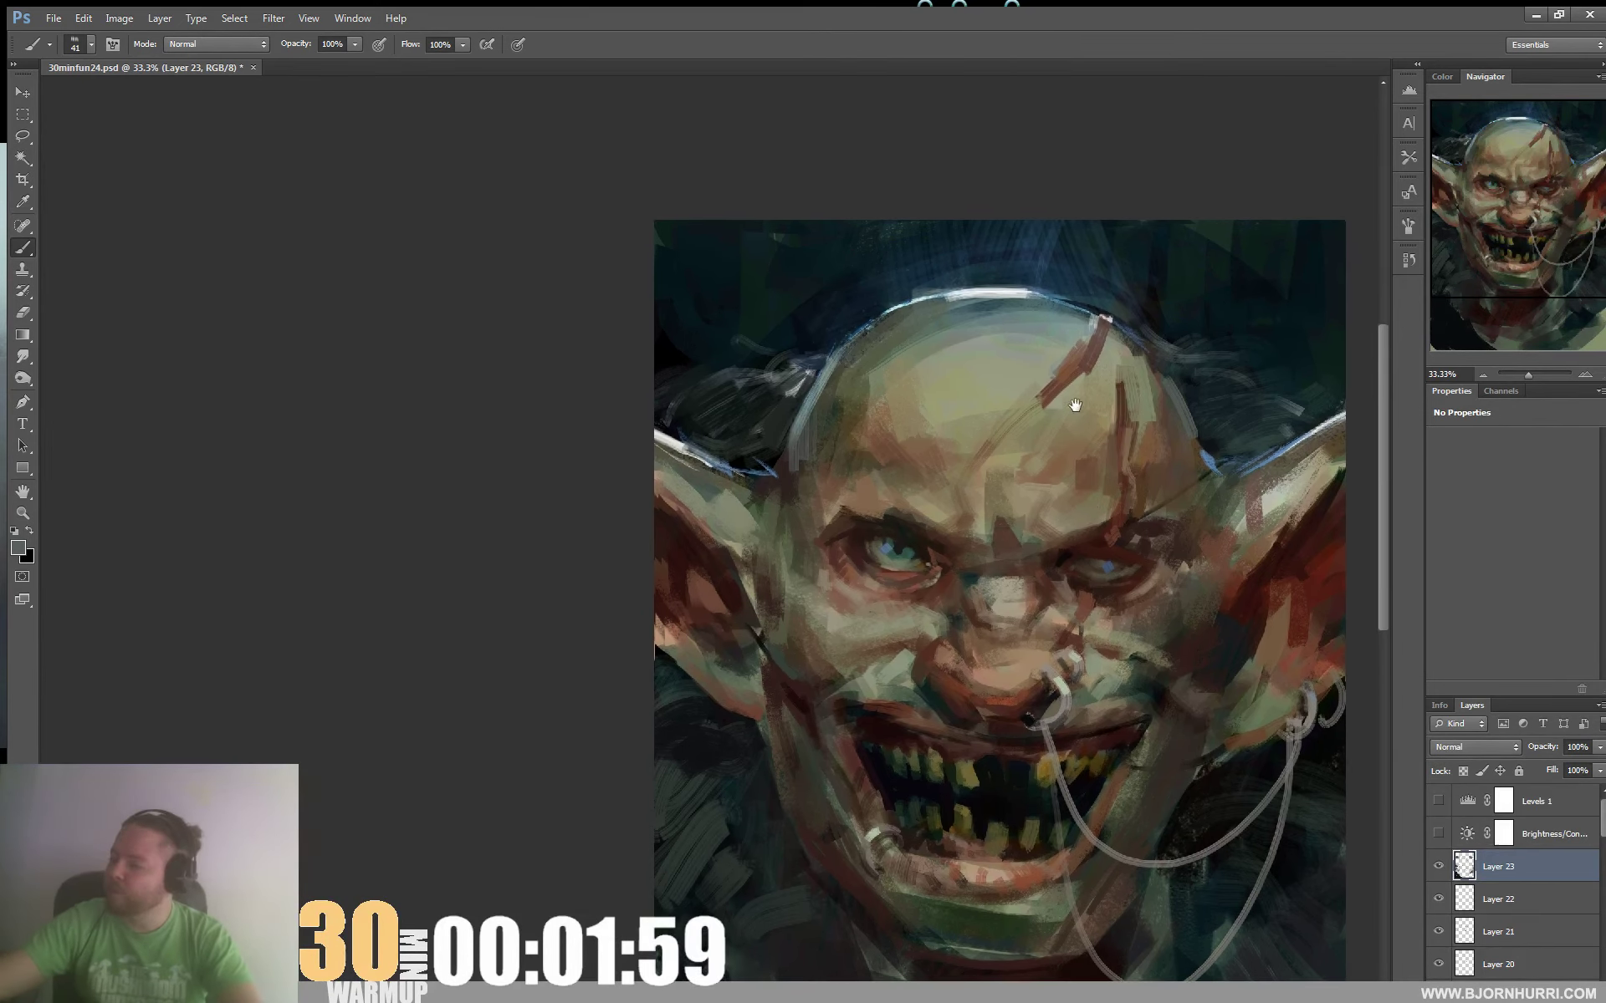
Refine the brow and lower forehead above the left eye with sampled dark, reddish and tan skin tones
{"action": "left_click", "coordinate": [850, 529], "text": "alt"}
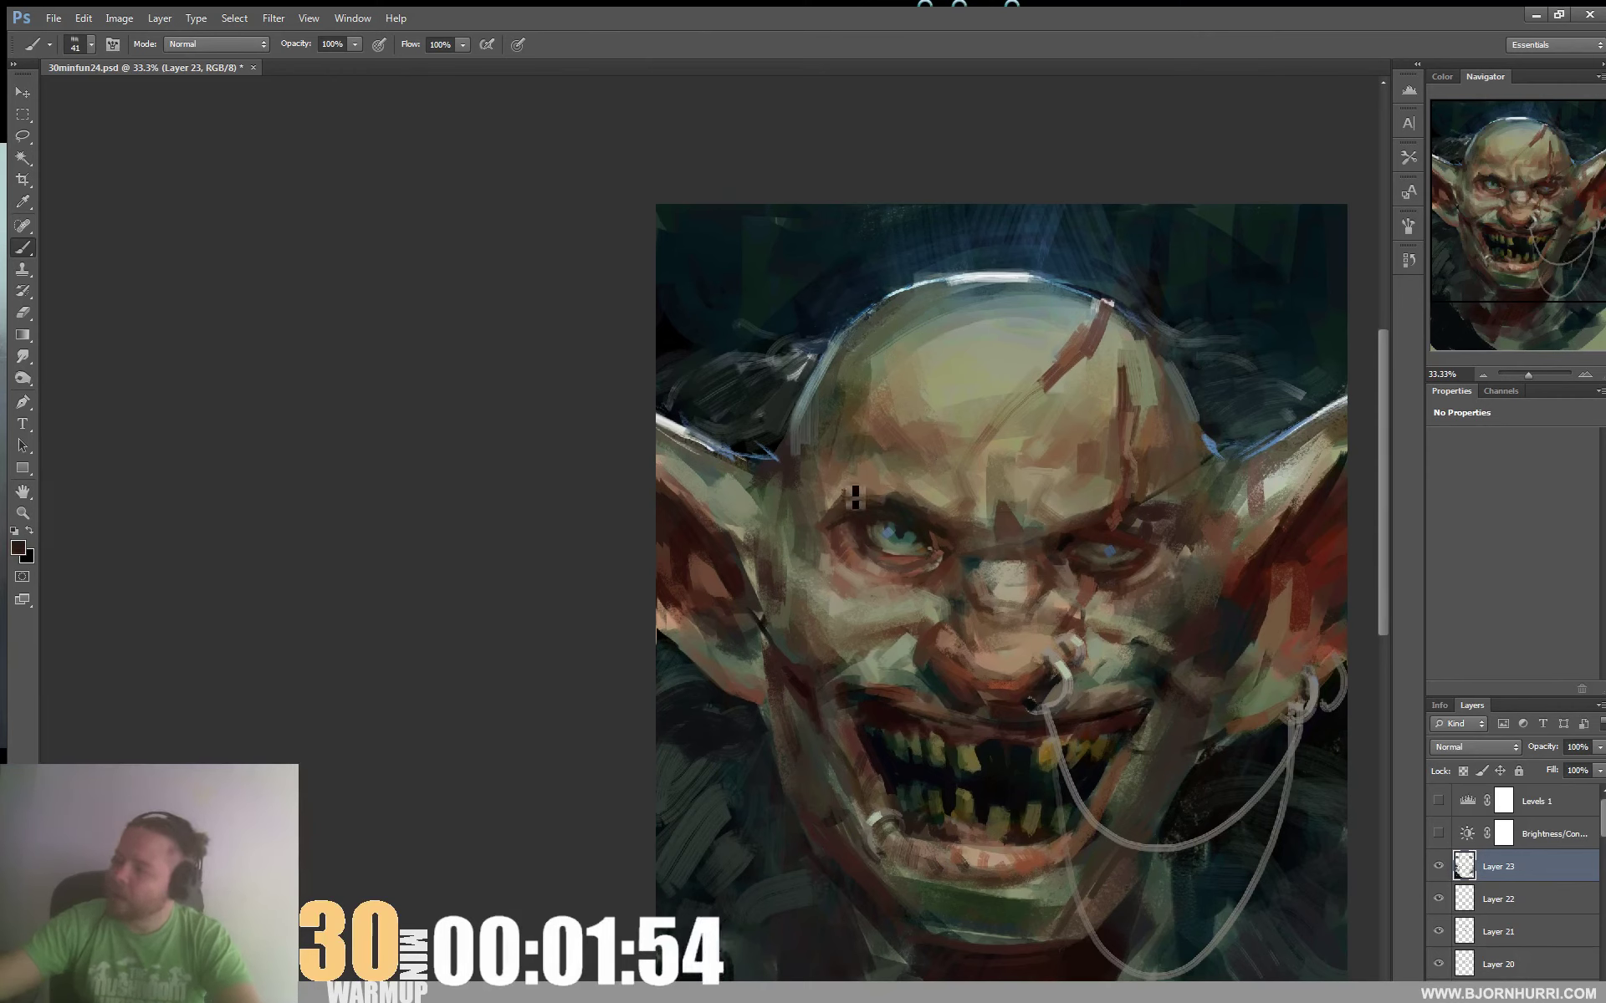
{"action": "left_click", "coordinate": [916, 548], "text": "alt"}
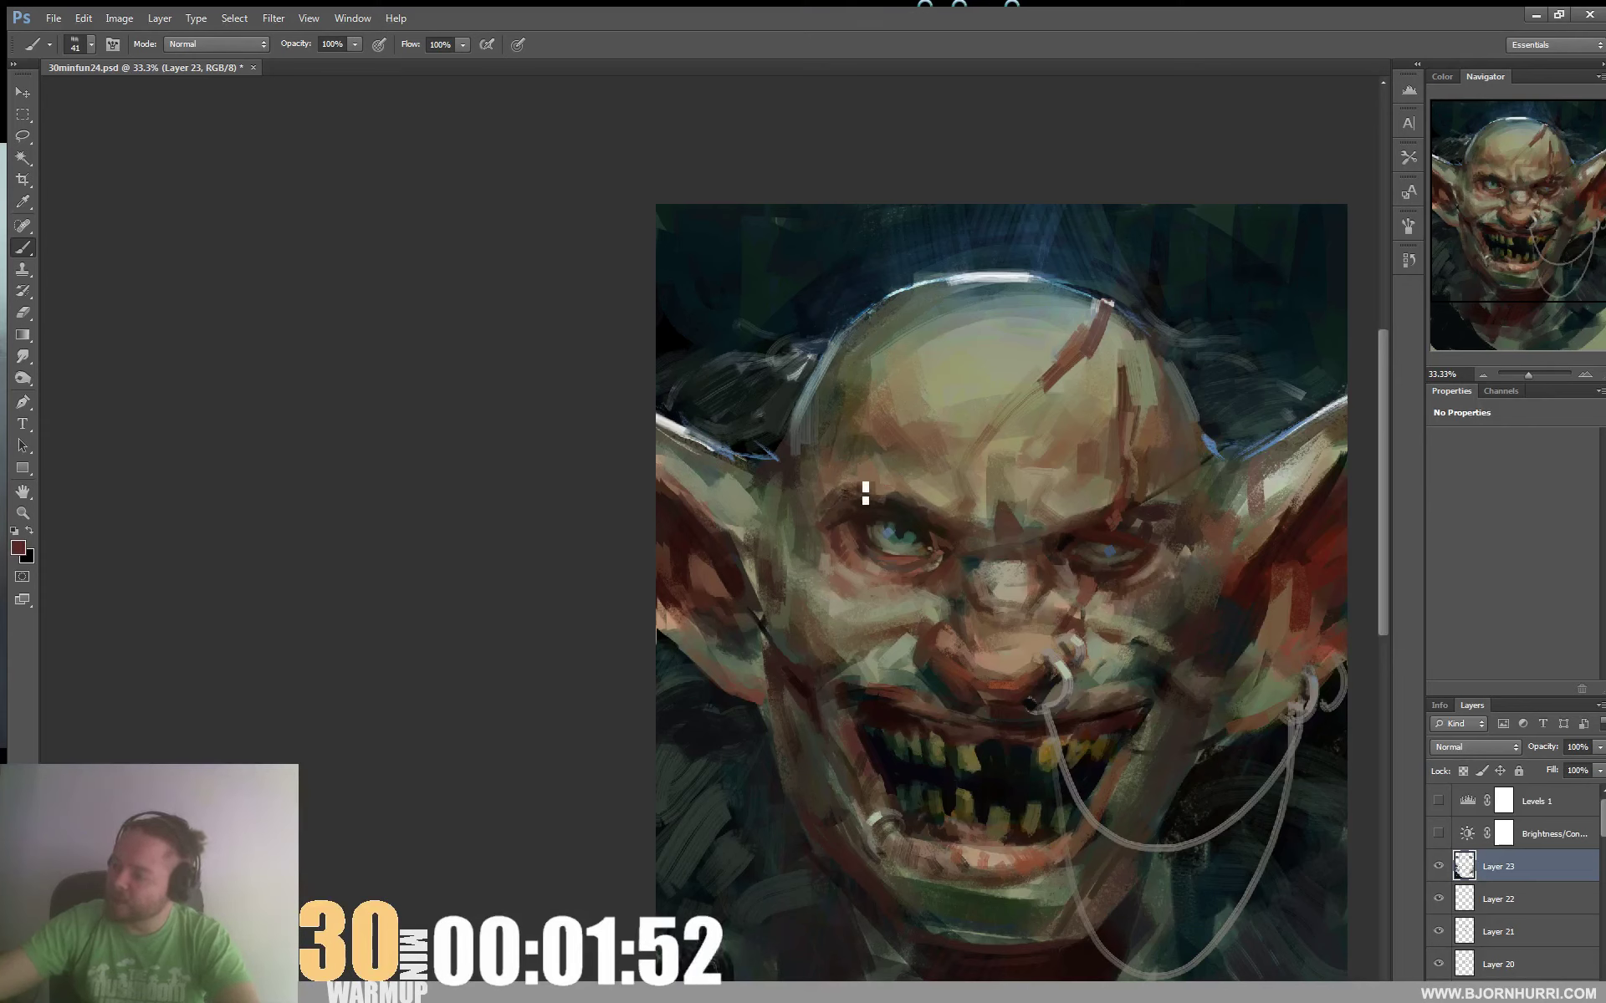
{"action": "left_click", "coordinate": [893, 500], "text": "alt"}
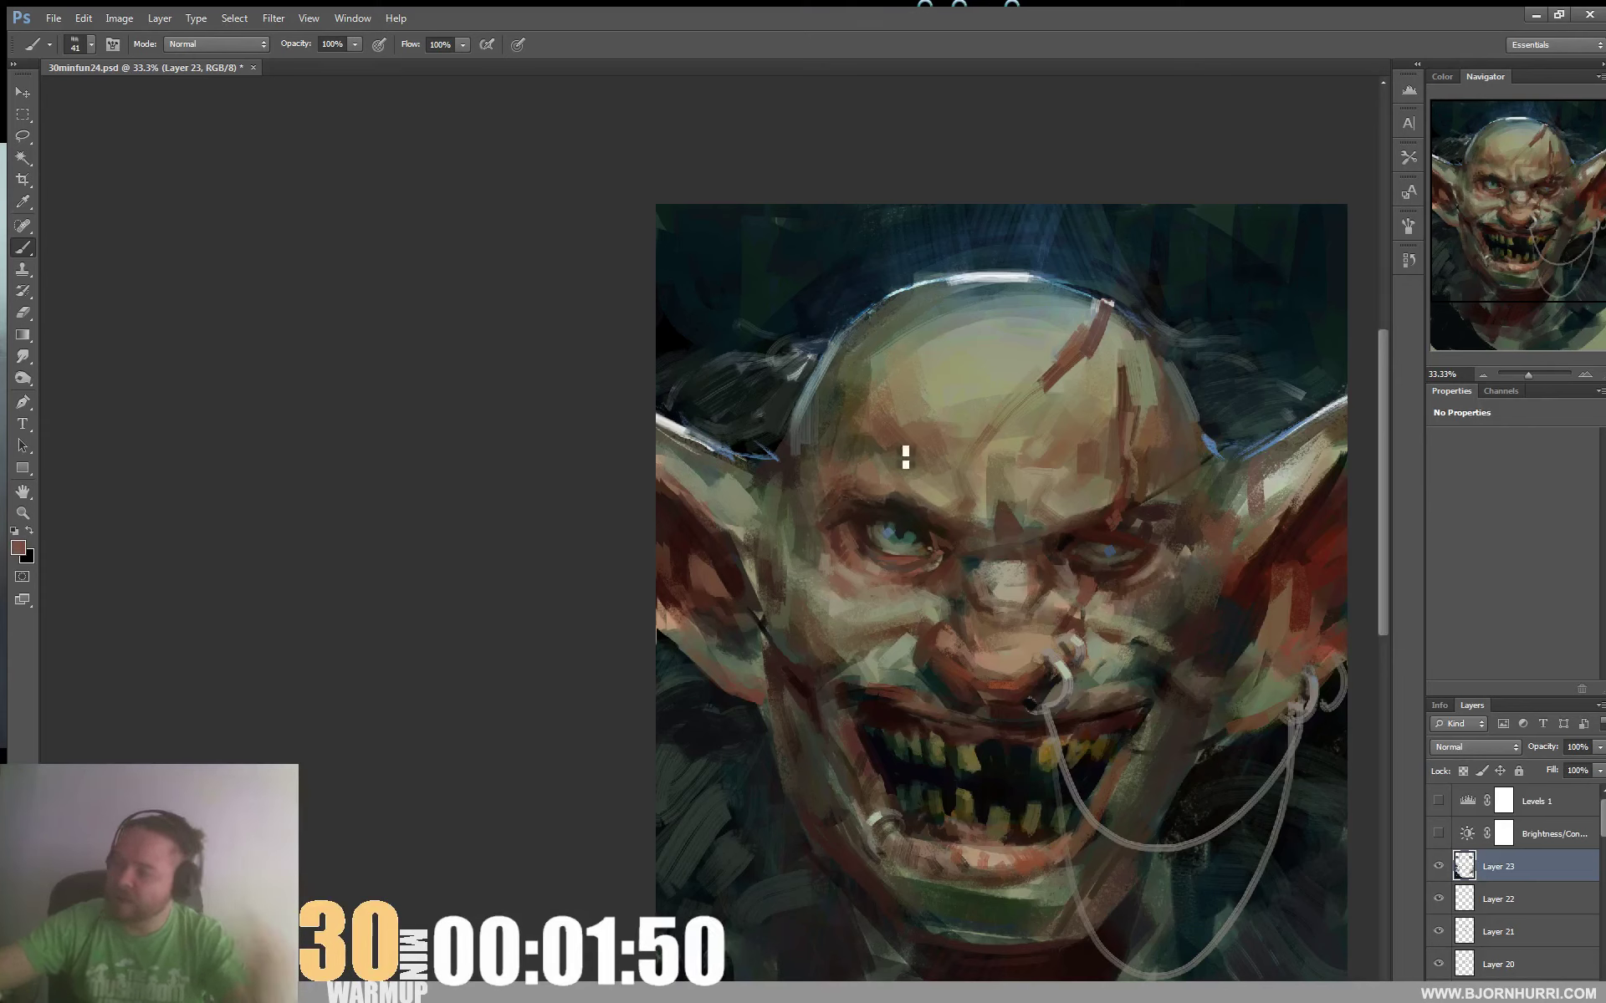
{"action": "left_click", "coordinate": [908, 475], "text": "alt"}
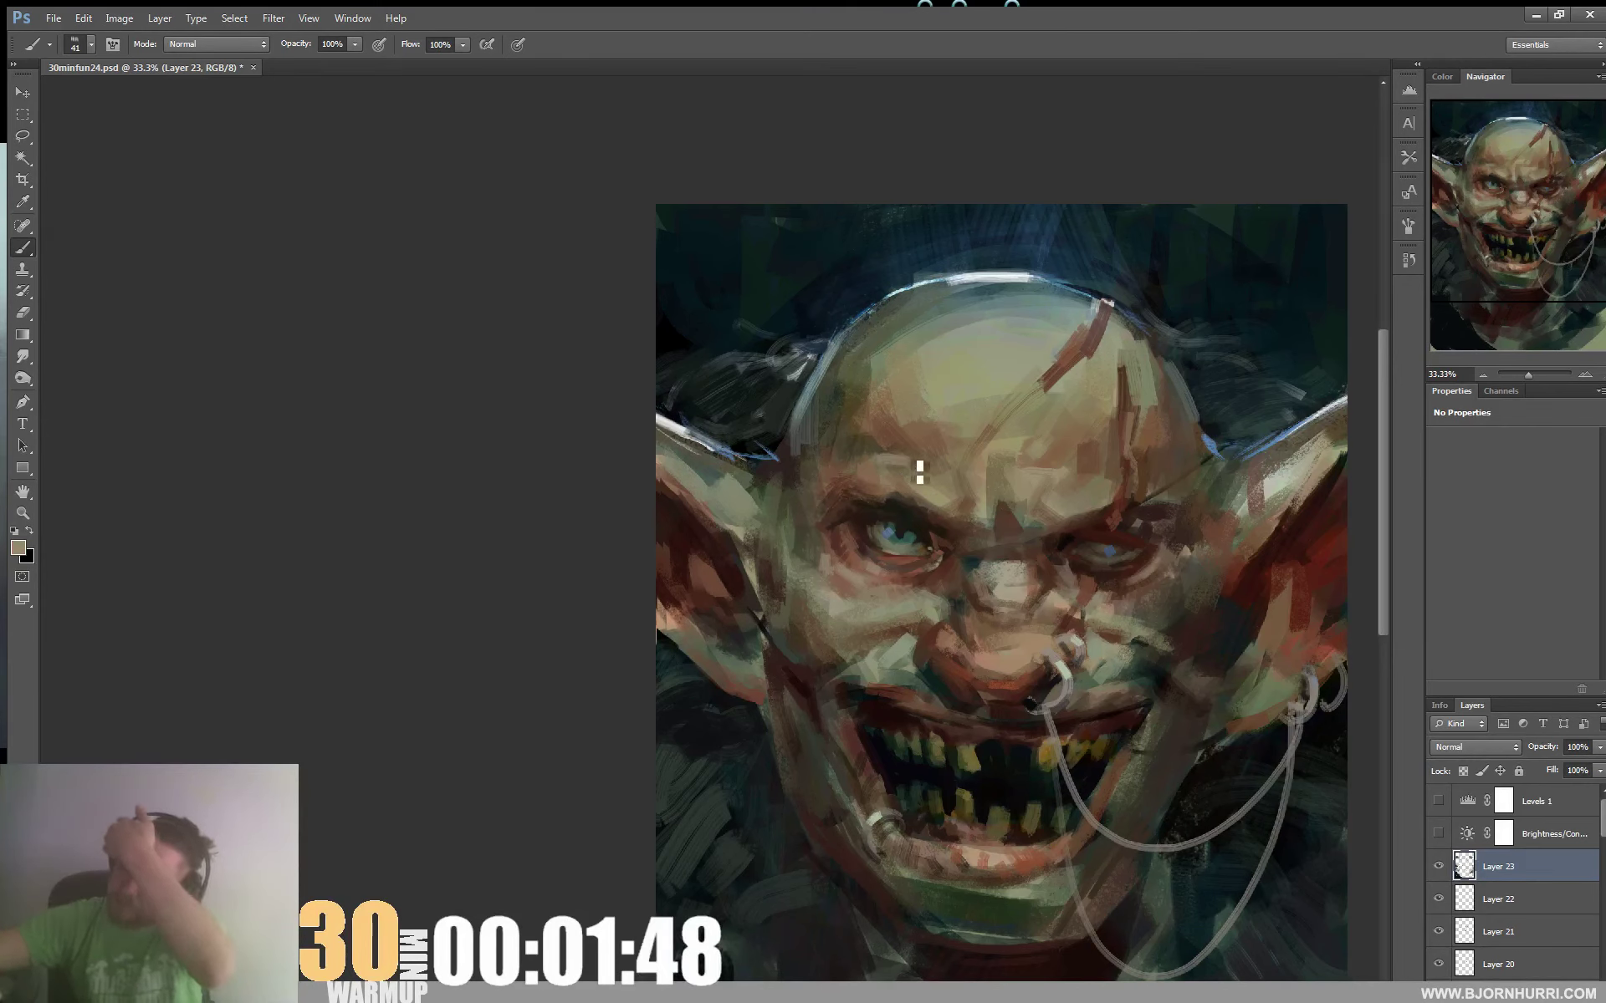
{"action": "left_click", "coordinate": [921, 452], "text": "alt"}
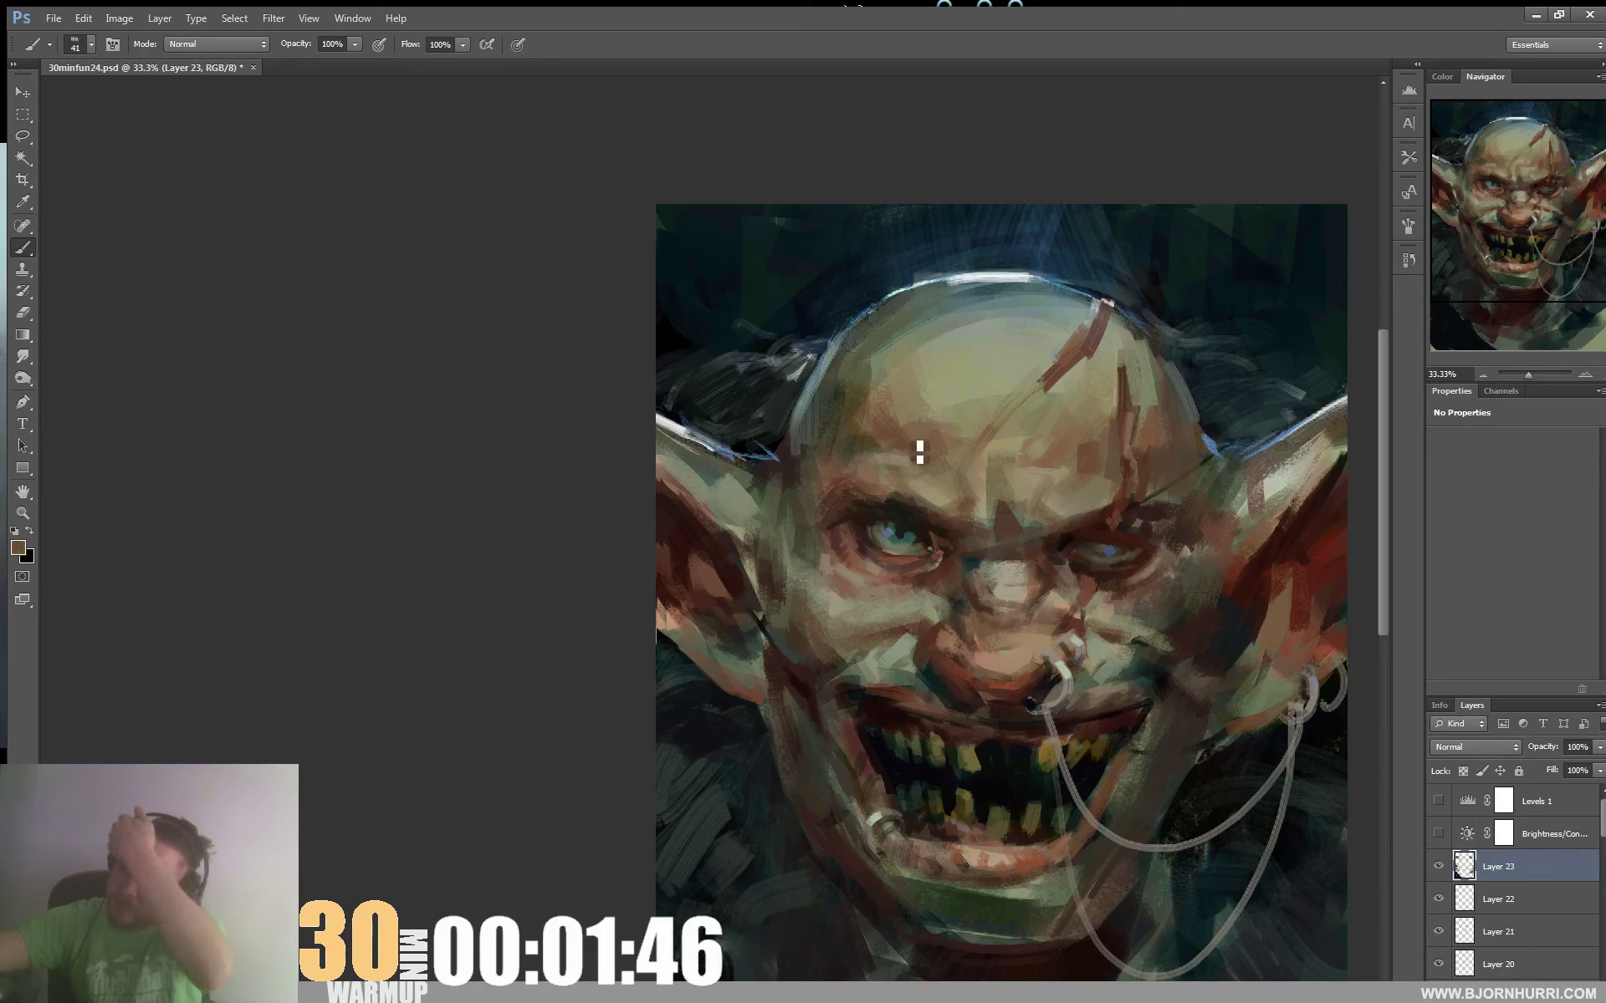
{"action": "left_click", "coordinate": [972, 473], "text": "alt"}
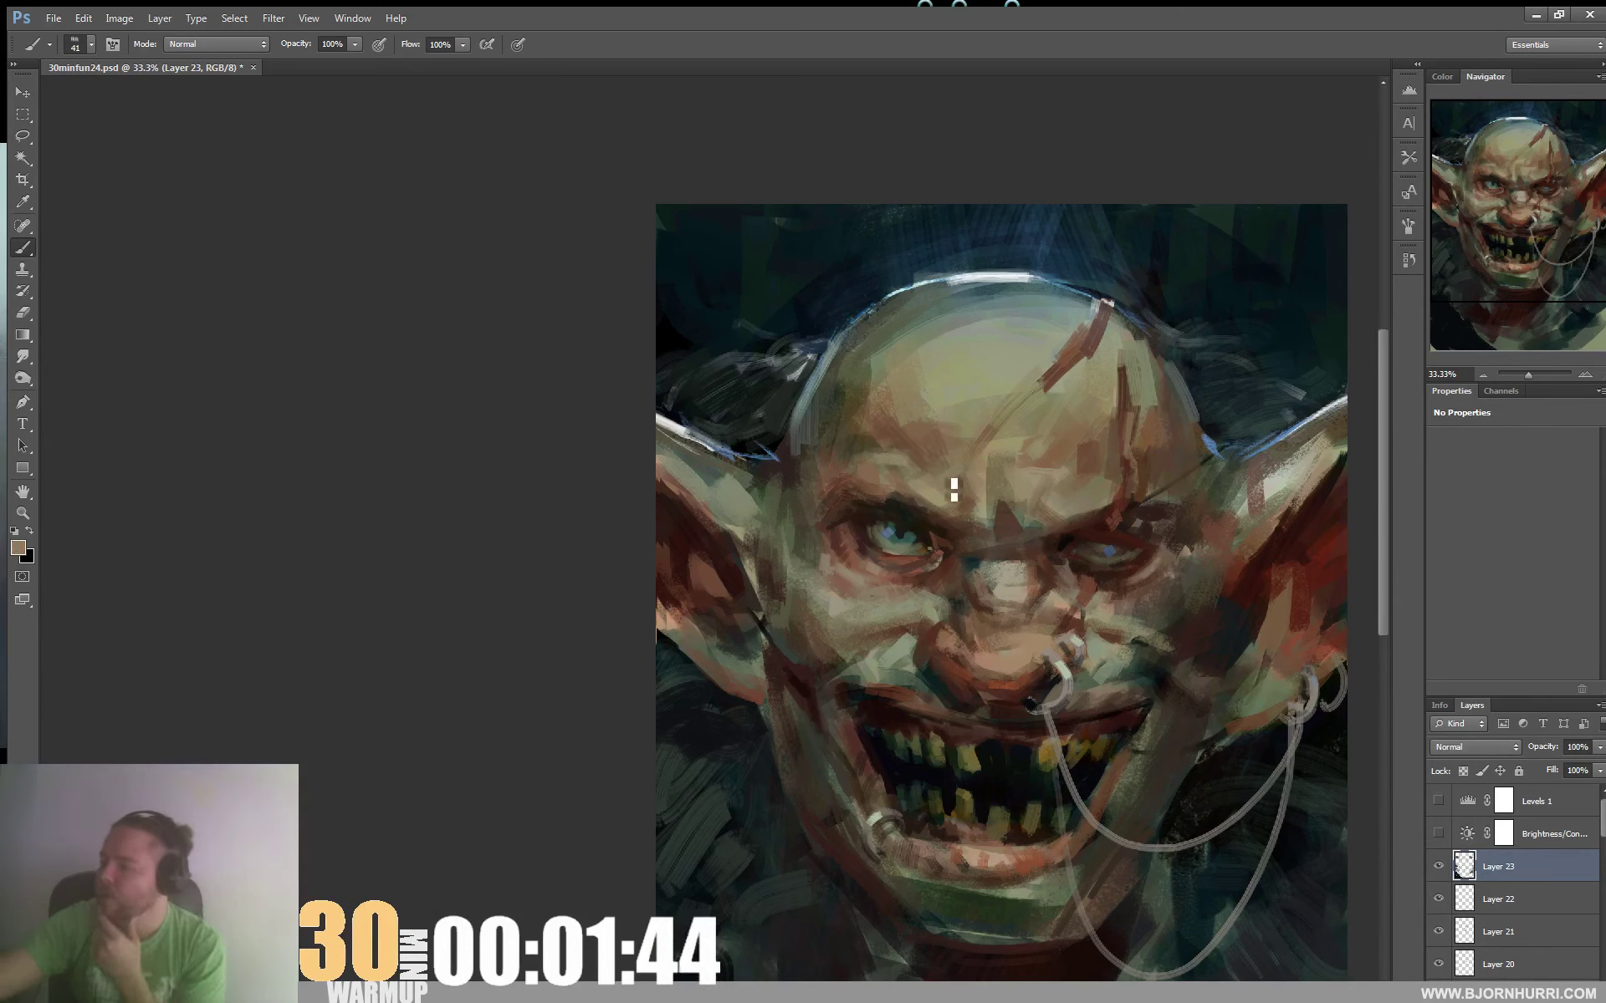
{"action": "left_click", "coordinate": [954, 489], "text": "alt"}
{"action": "left_click", "coordinate": [975, 506], "text": "alt"}
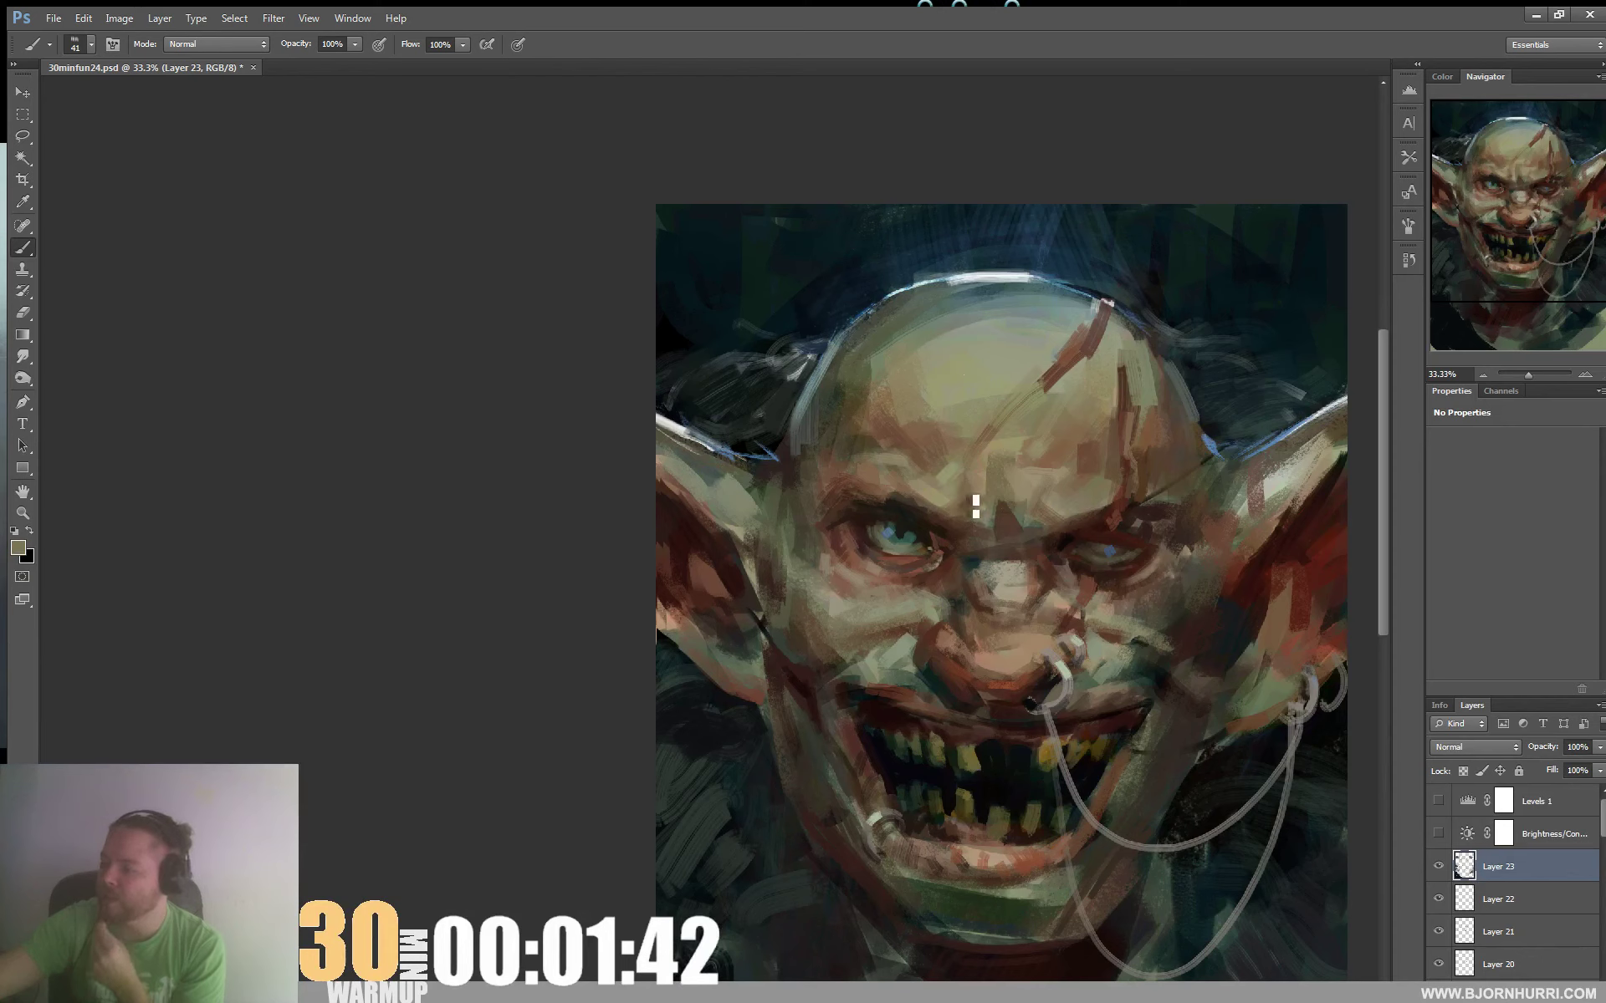
Set the brush size to 96 px and blend the upper forehead and crown with sampled skin tones
{"action": "right_click", "coordinate": [979, 380]}
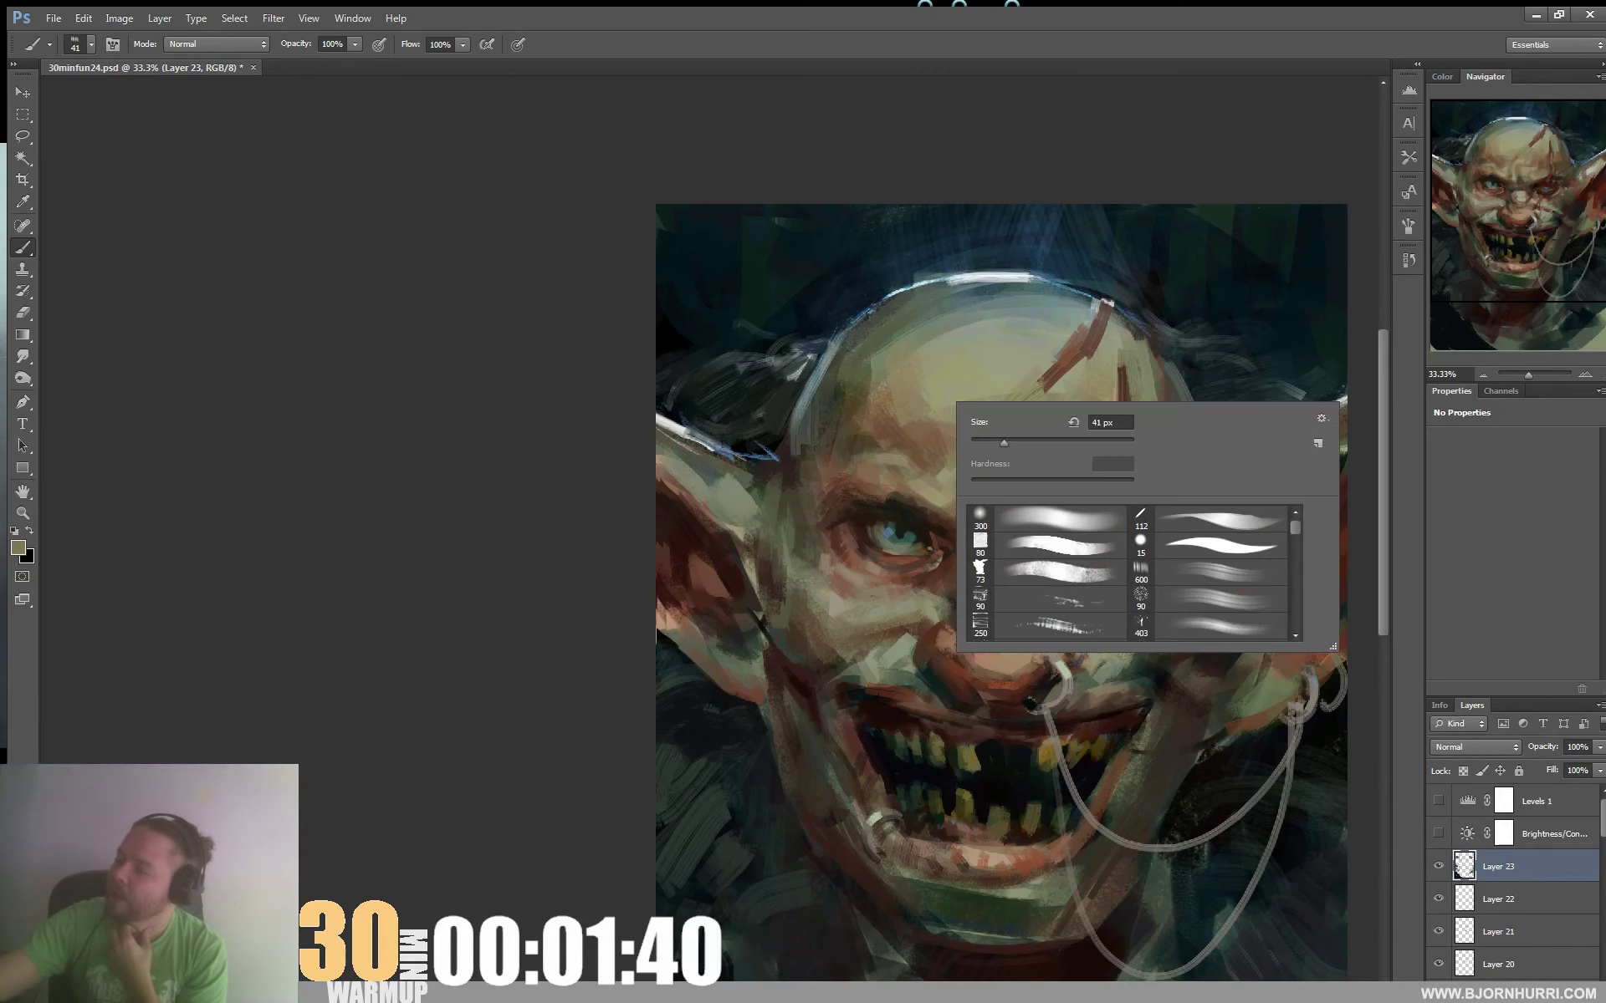
{"action": "left_click_drag", "start_coordinate": [1003, 442], "coordinate": [1046, 443]}
{"action": "key", "text": "Return"}
{"action": "left_click", "coordinate": [902, 402], "text": "alt"}
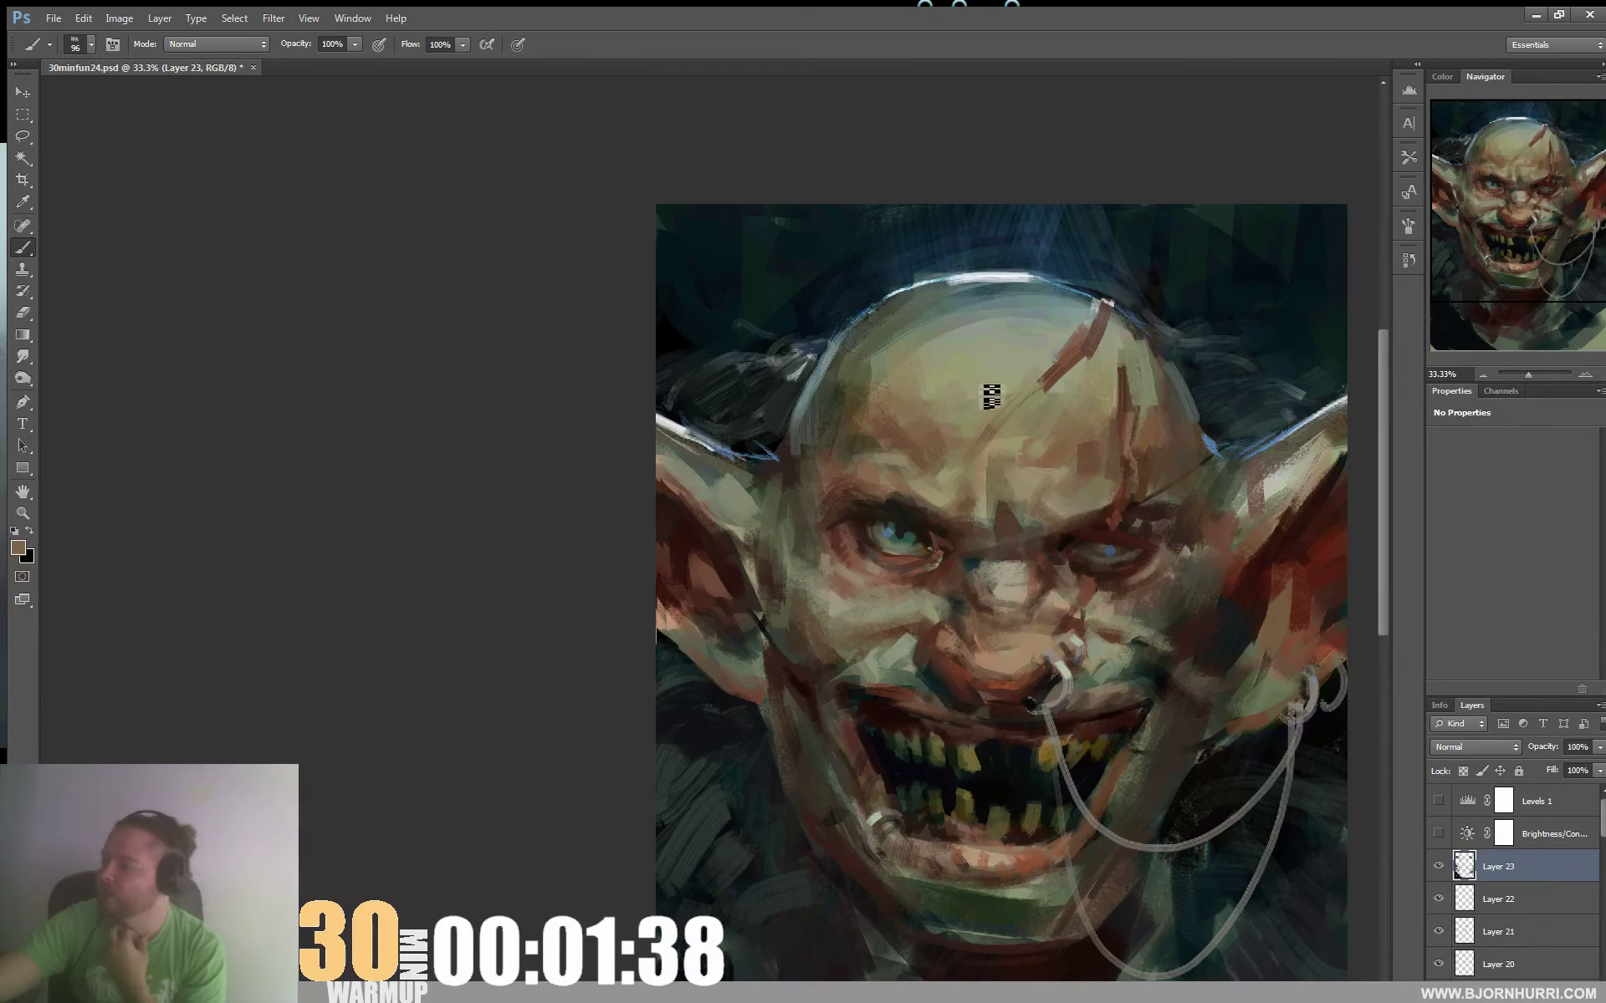
{"action": "left_click", "coordinate": [906, 342], "text": "alt"}
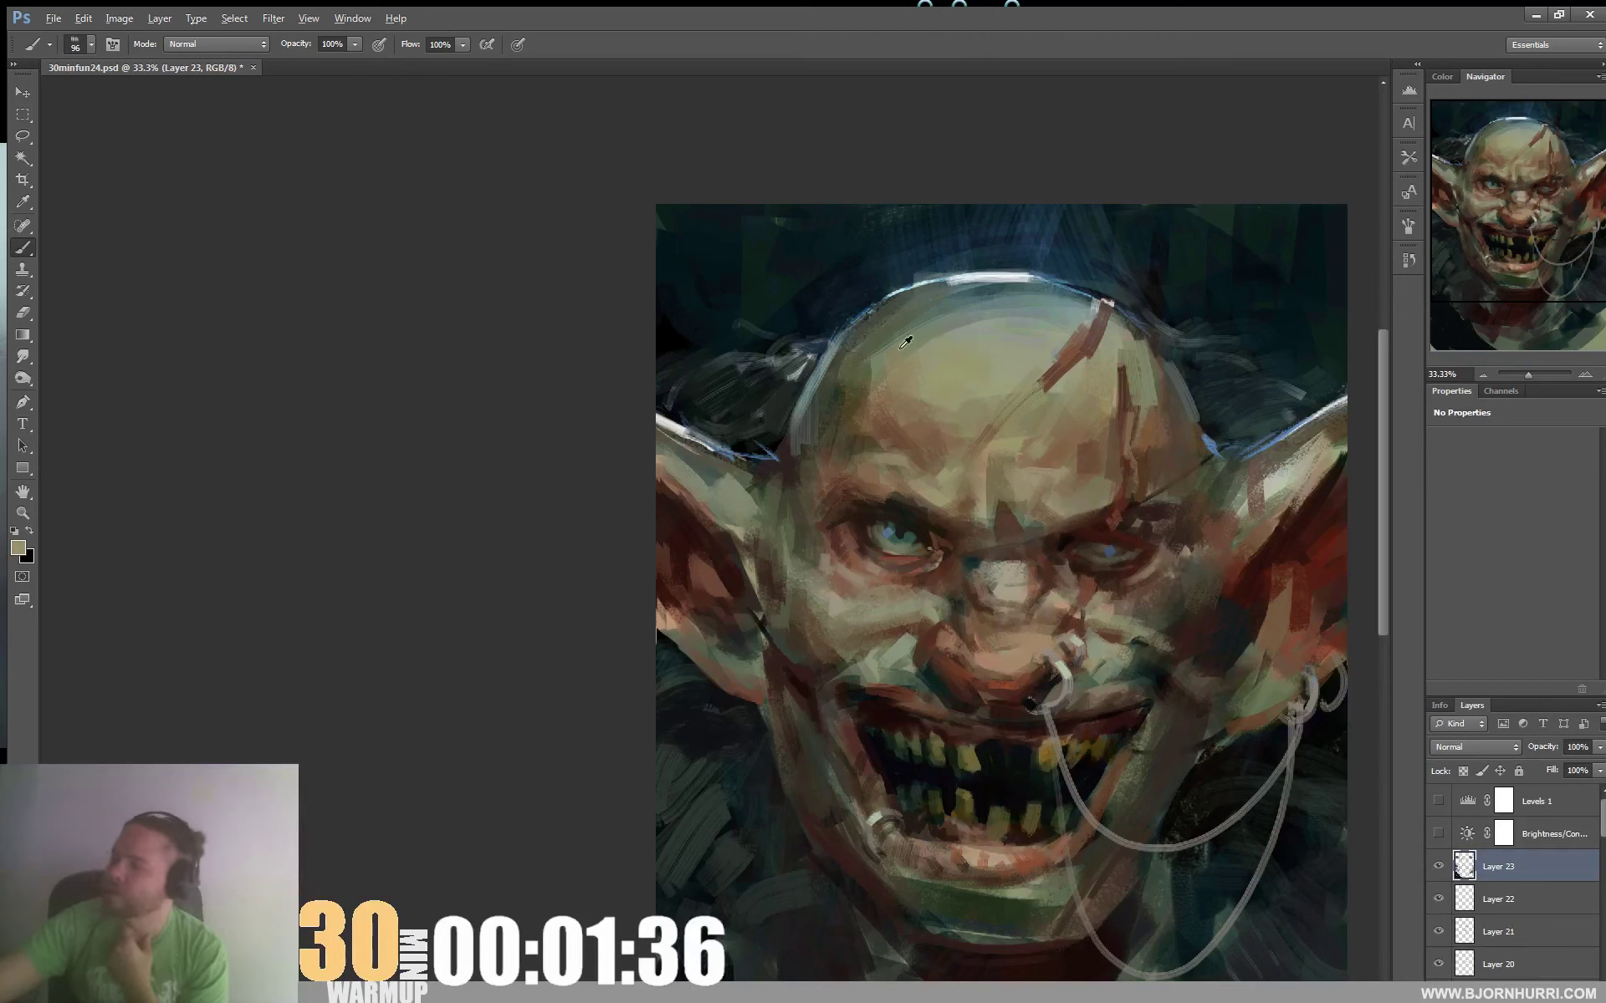
{"action": "left_click", "coordinate": [902, 335], "text": "alt"}
{"action": "left_click", "coordinate": [990, 326], "text": "alt"}
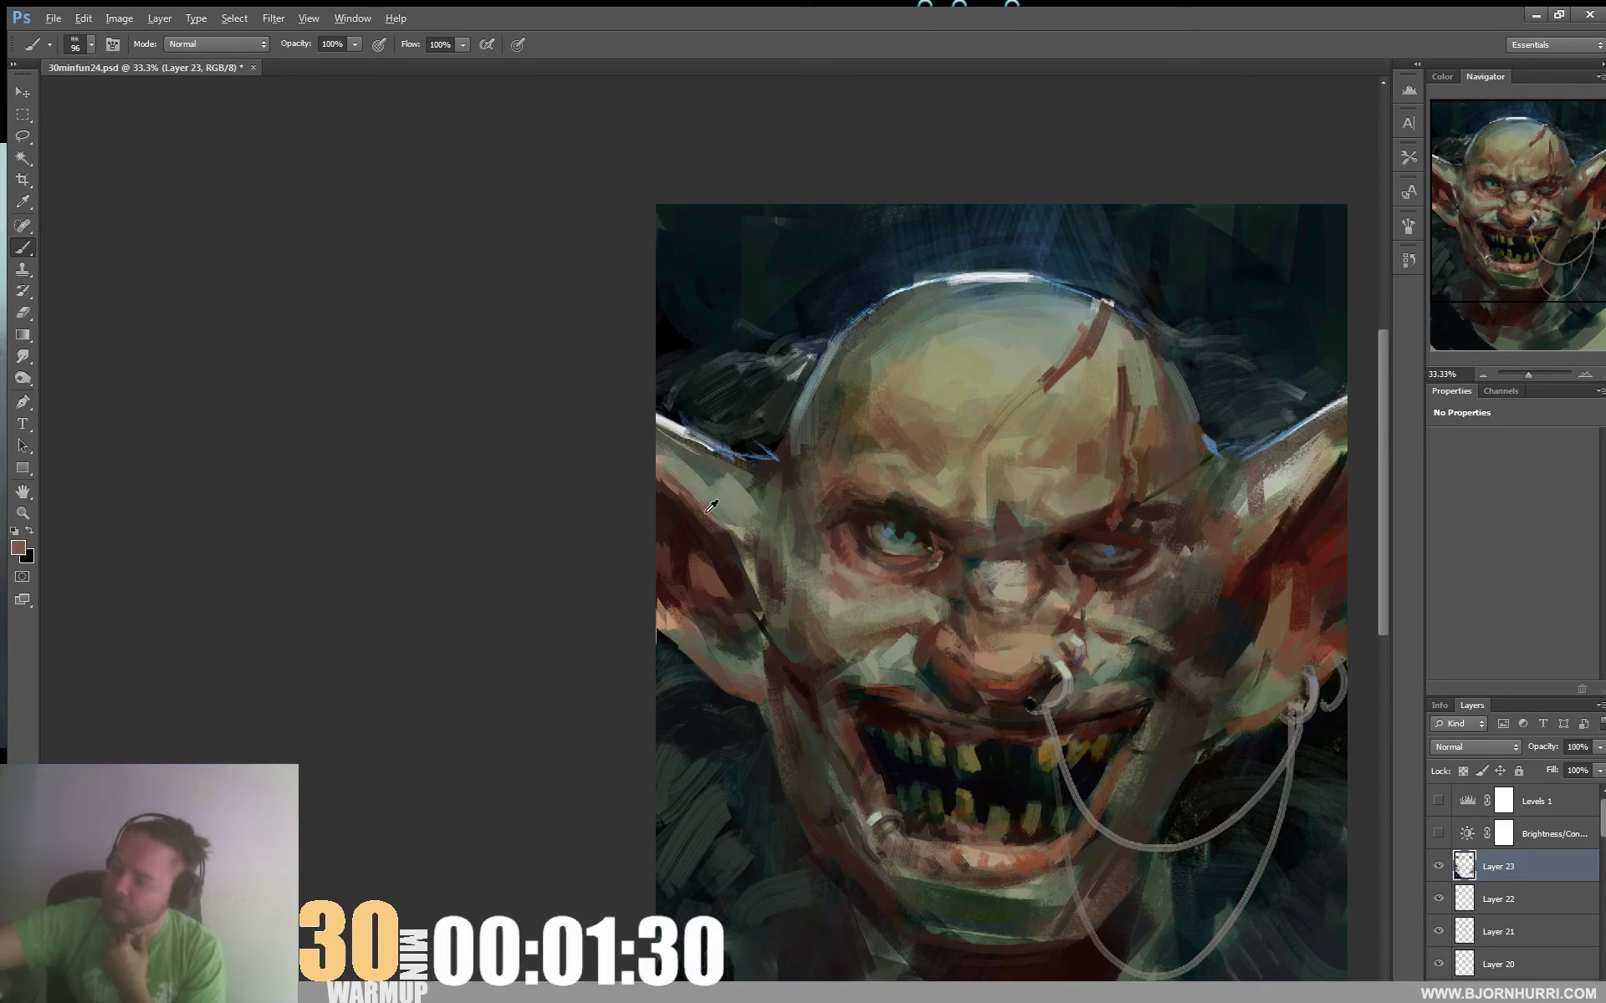
Rework the upper left ear where it meets the head with sampled grey-green and dark tones
{"action": "left_click", "coordinate": [715, 468], "text": "alt"}
{"action": "left_click", "coordinate": [757, 484], "text": "alt"}
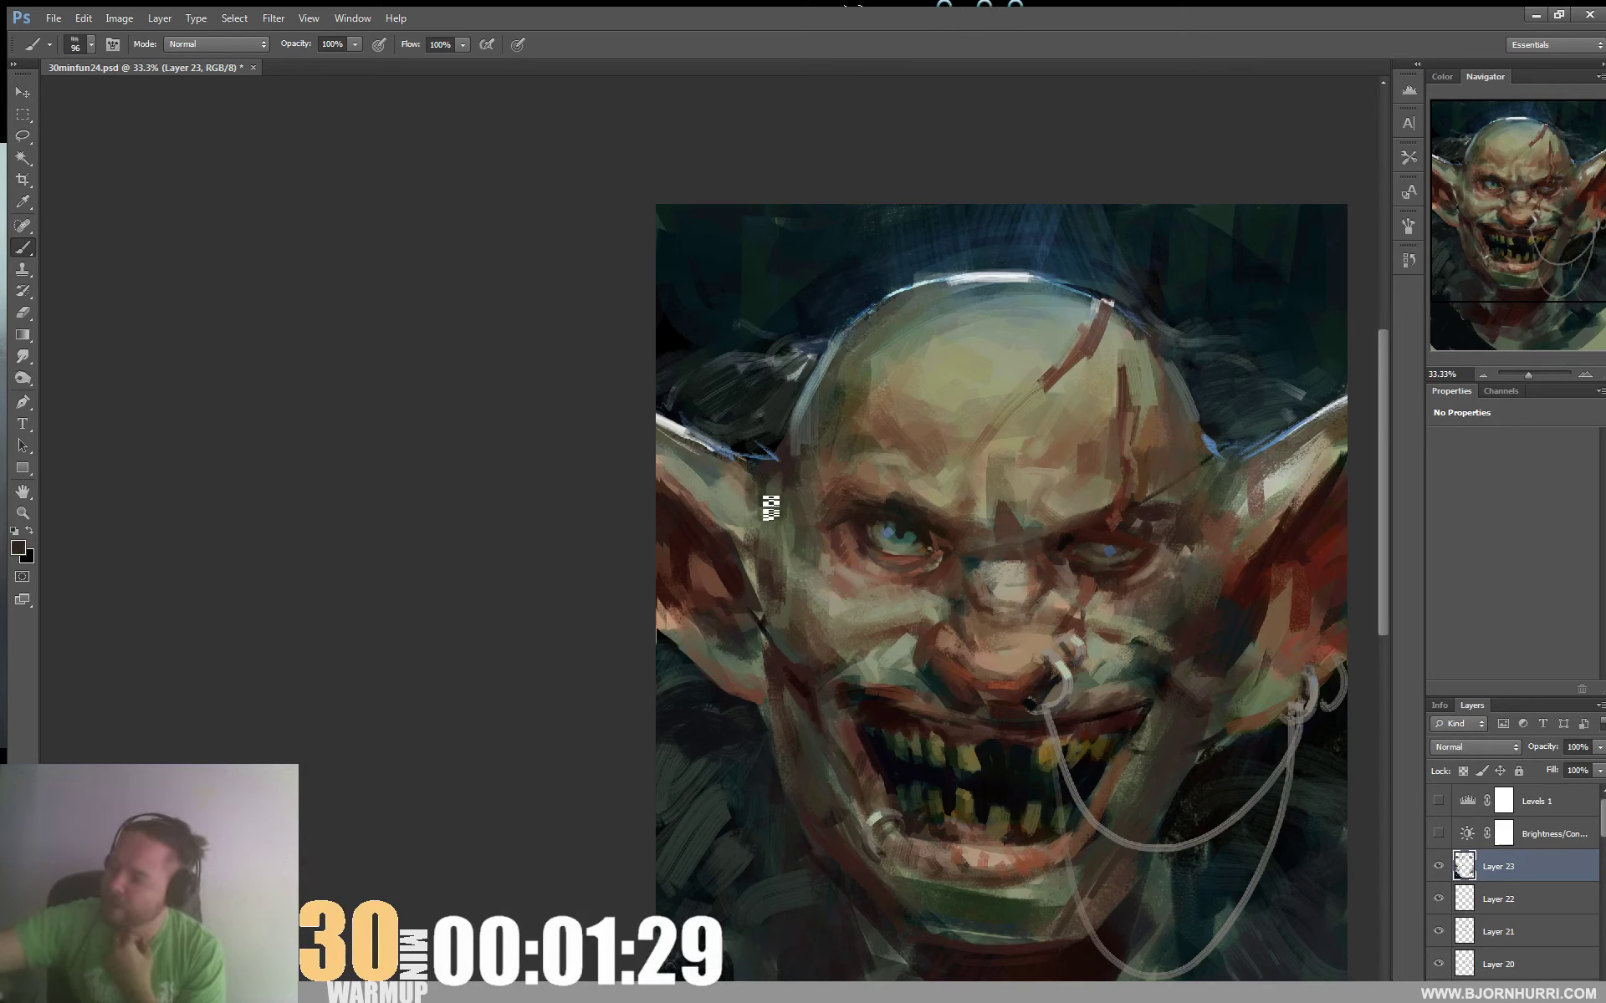
{"action": "left_click", "coordinate": [719, 468], "text": "alt"}
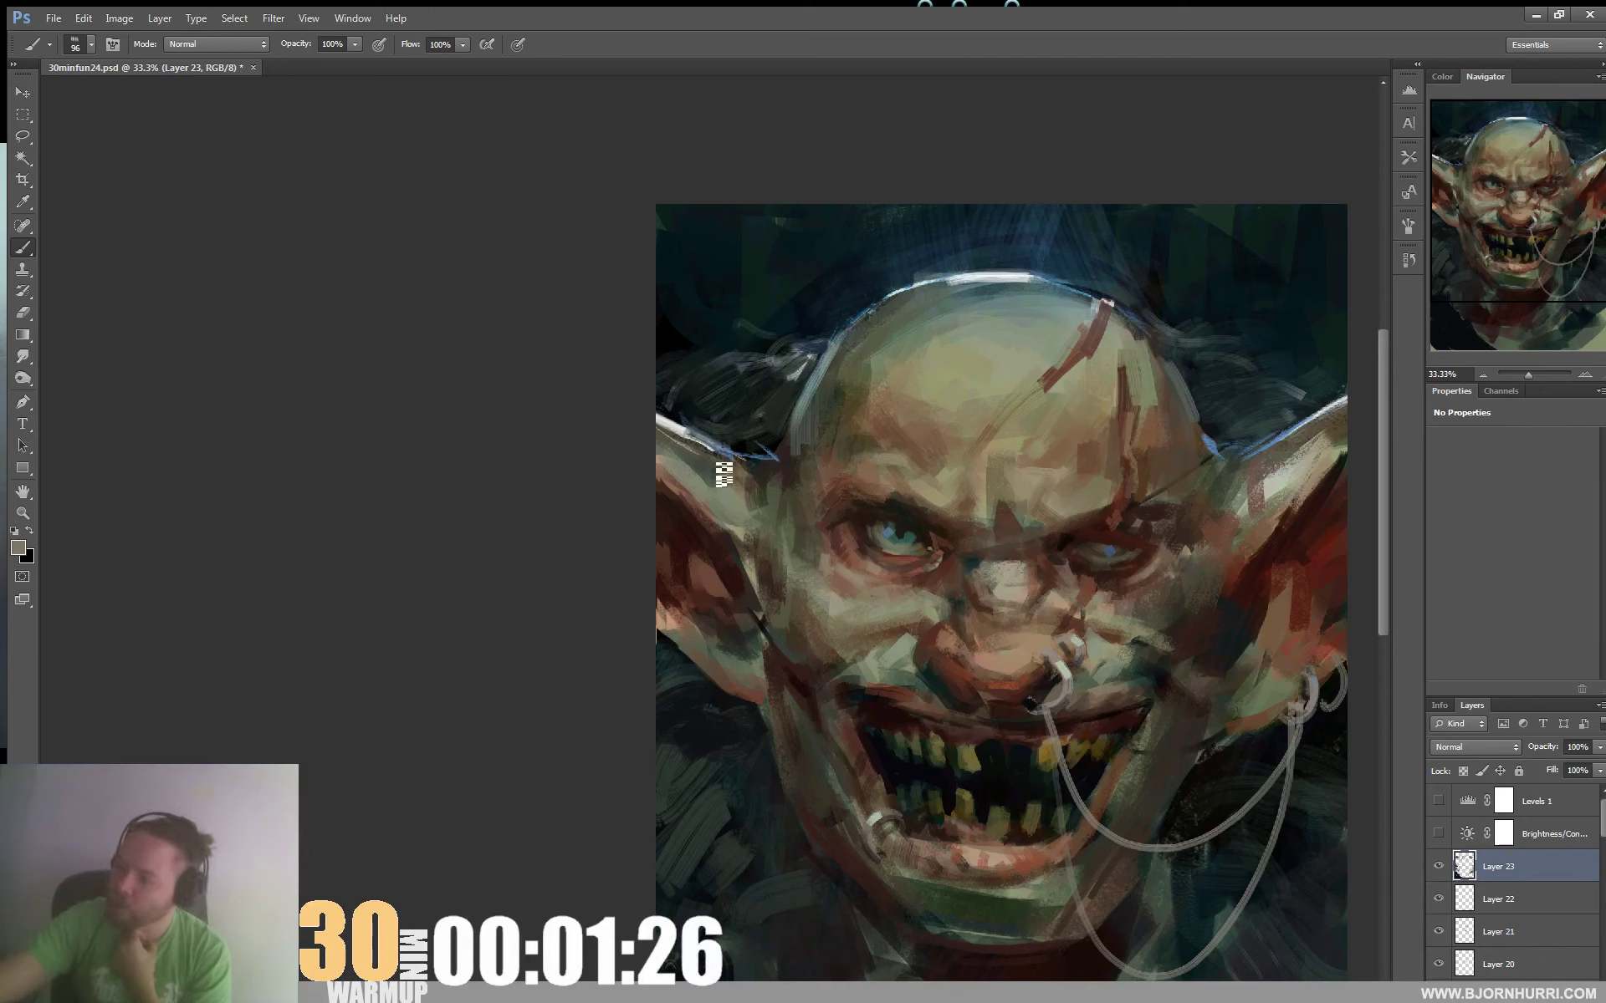
{"action": "left_click", "coordinate": [738, 480], "text": "alt"}
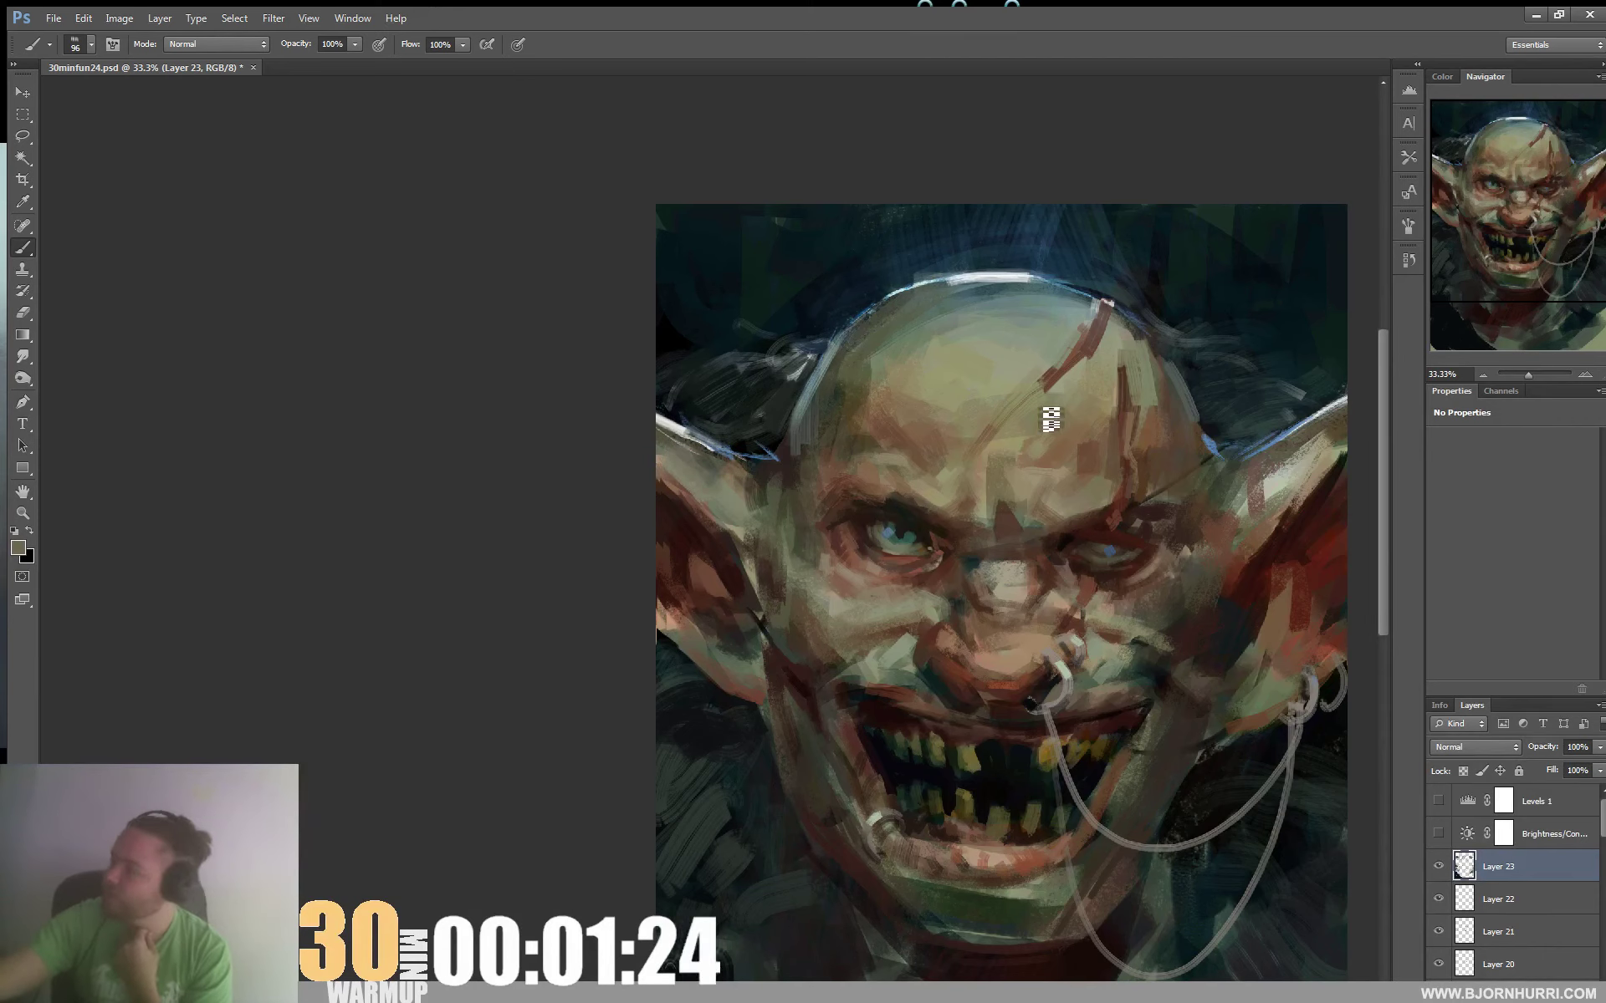
Paint sampled red and dark red strokes into the hollow of the left ear
{"action": "left_click", "coordinate": [698, 573], "text": "alt"}
{"action": "mouse_move", "coordinate": [695, 582]}
{"action": "left_mouse_down"}
{"action": "mouse_move", "coordinate": [695, 563]}
{"action": "mouse_move", "coordinate": [704, 577]}
{"action": "left_mouse_up"}
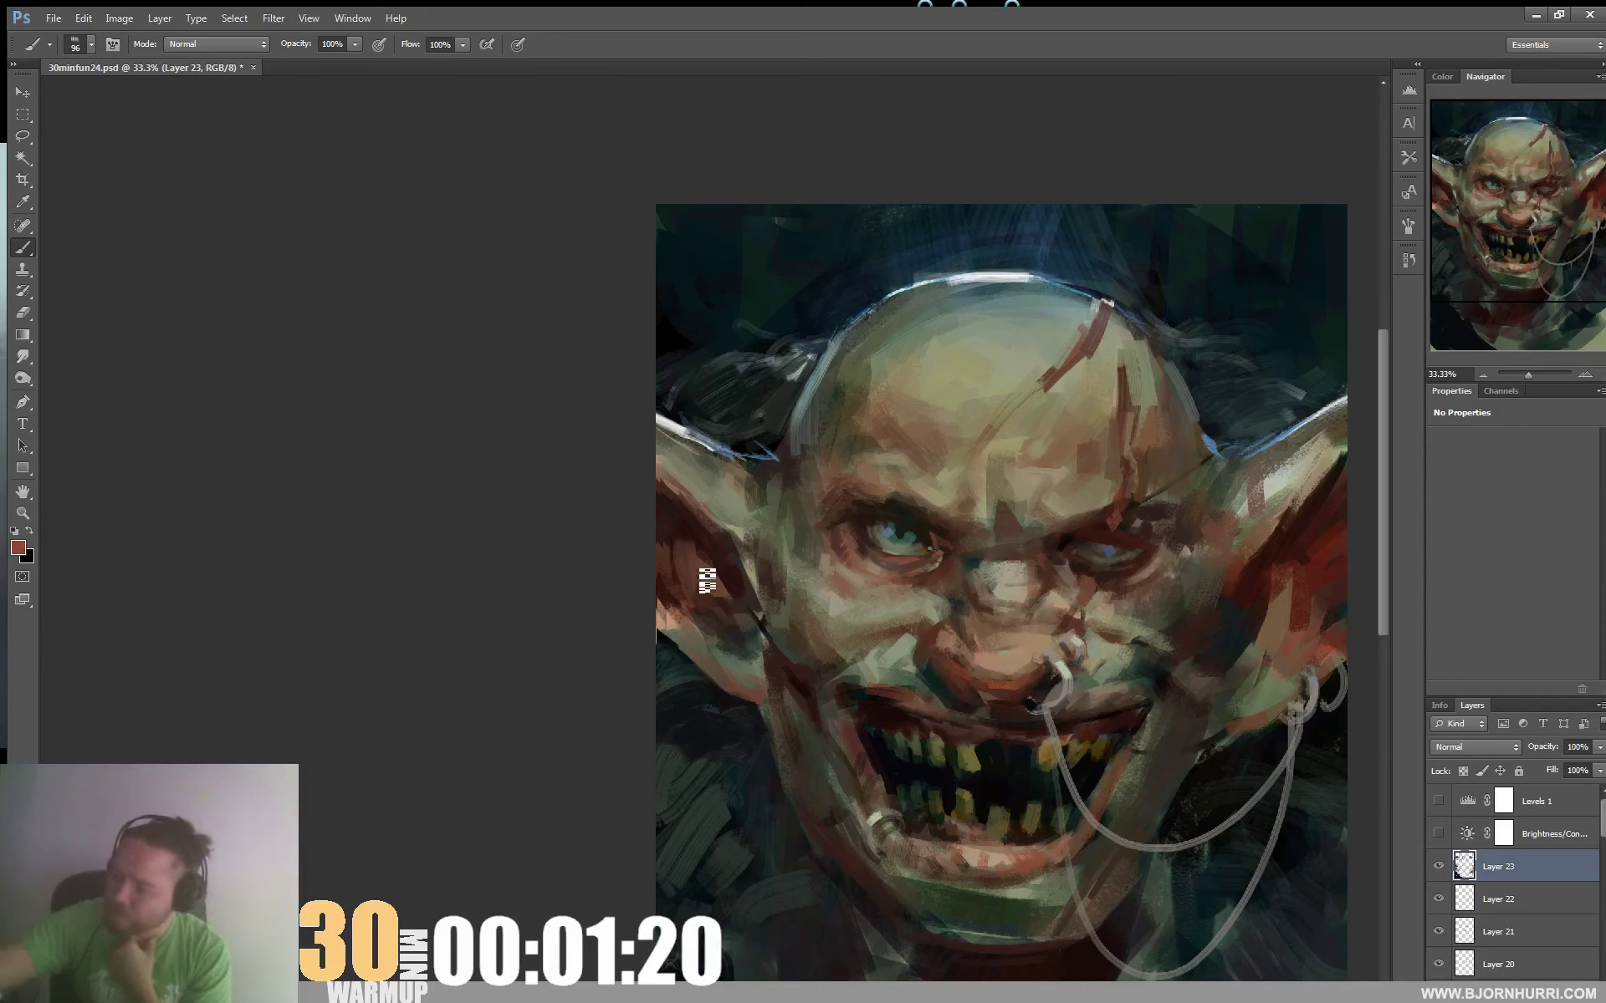
{"action": "left_click", "coordinate": [719, 553], "text": "alt"}
Sharpen the dark accents around the left eye with a sampled dark tone and a 24 px brush
{"action": "right_click", "coordinate": [985, 542]}
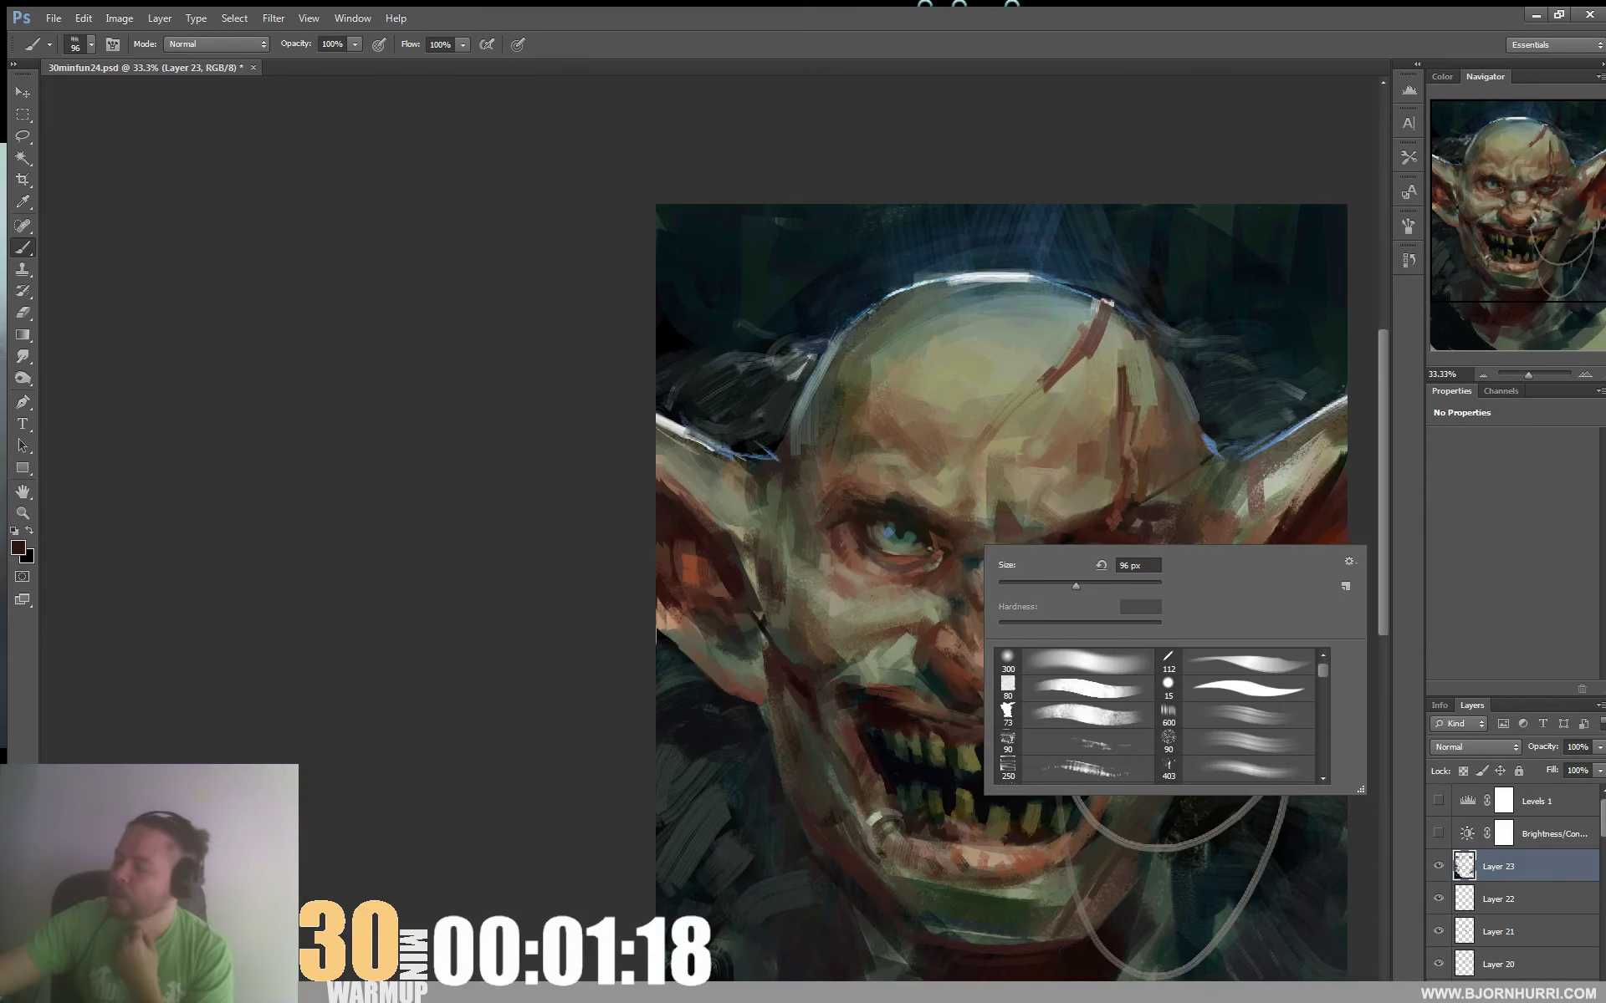
{"action": "left_click", "coordinate": [1016, 587]}
{"action": "left_click", "coordinate": [925, 558], "text": "alt"}
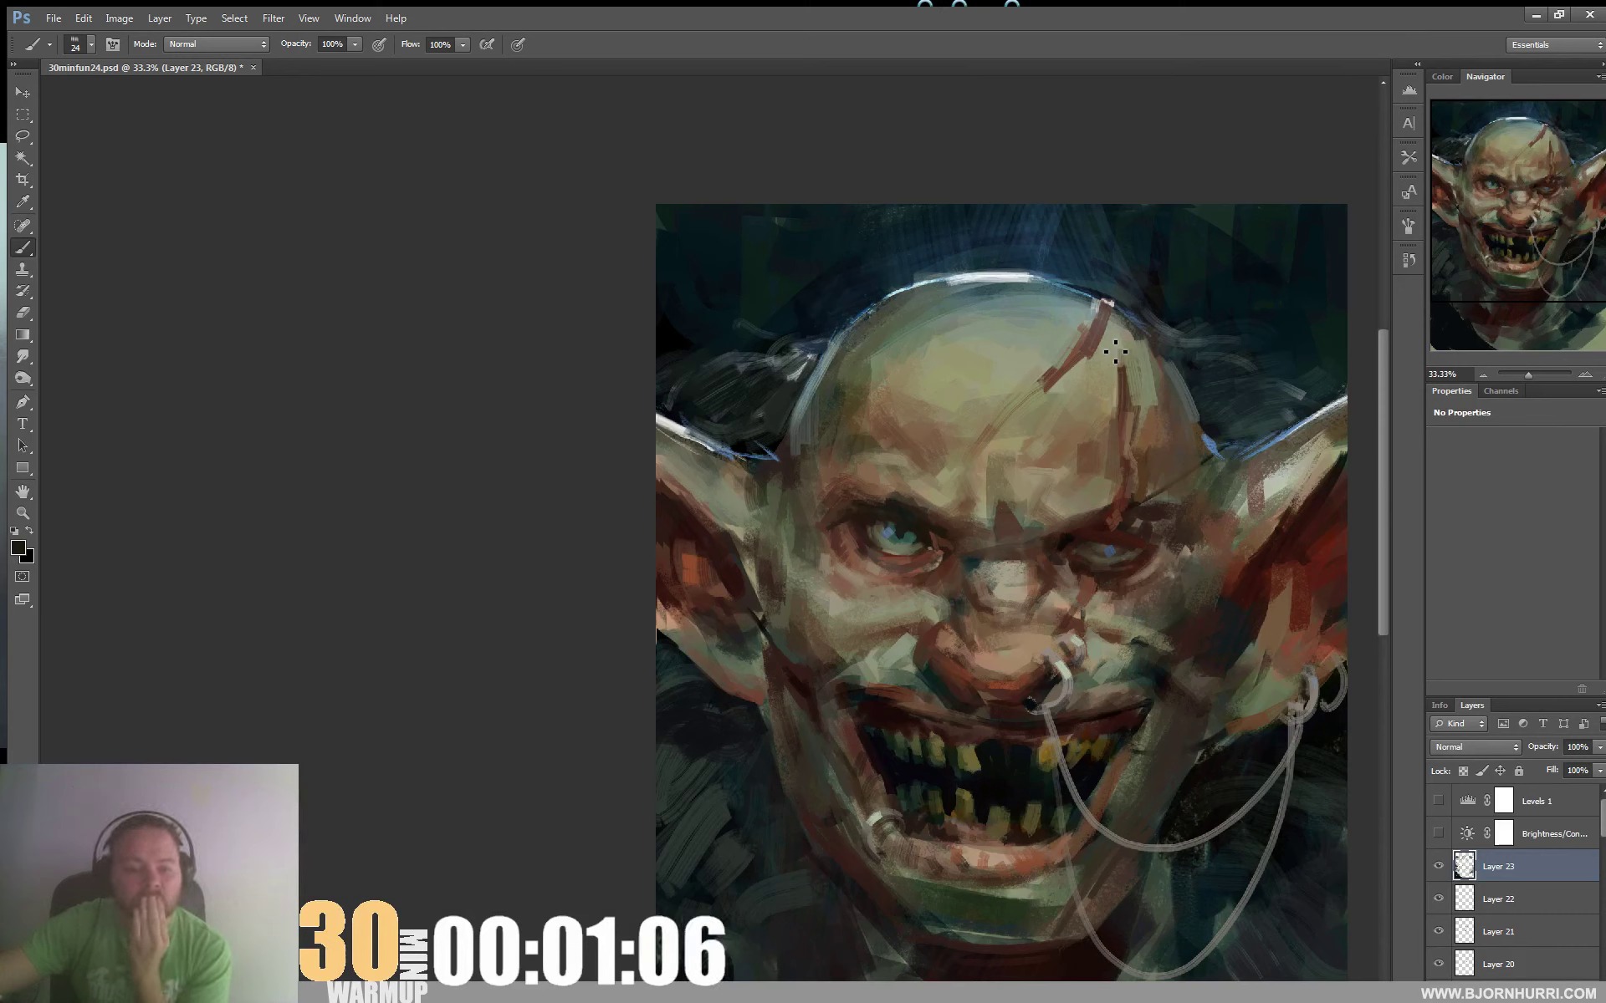
{"action": "key", "text": "alt"}
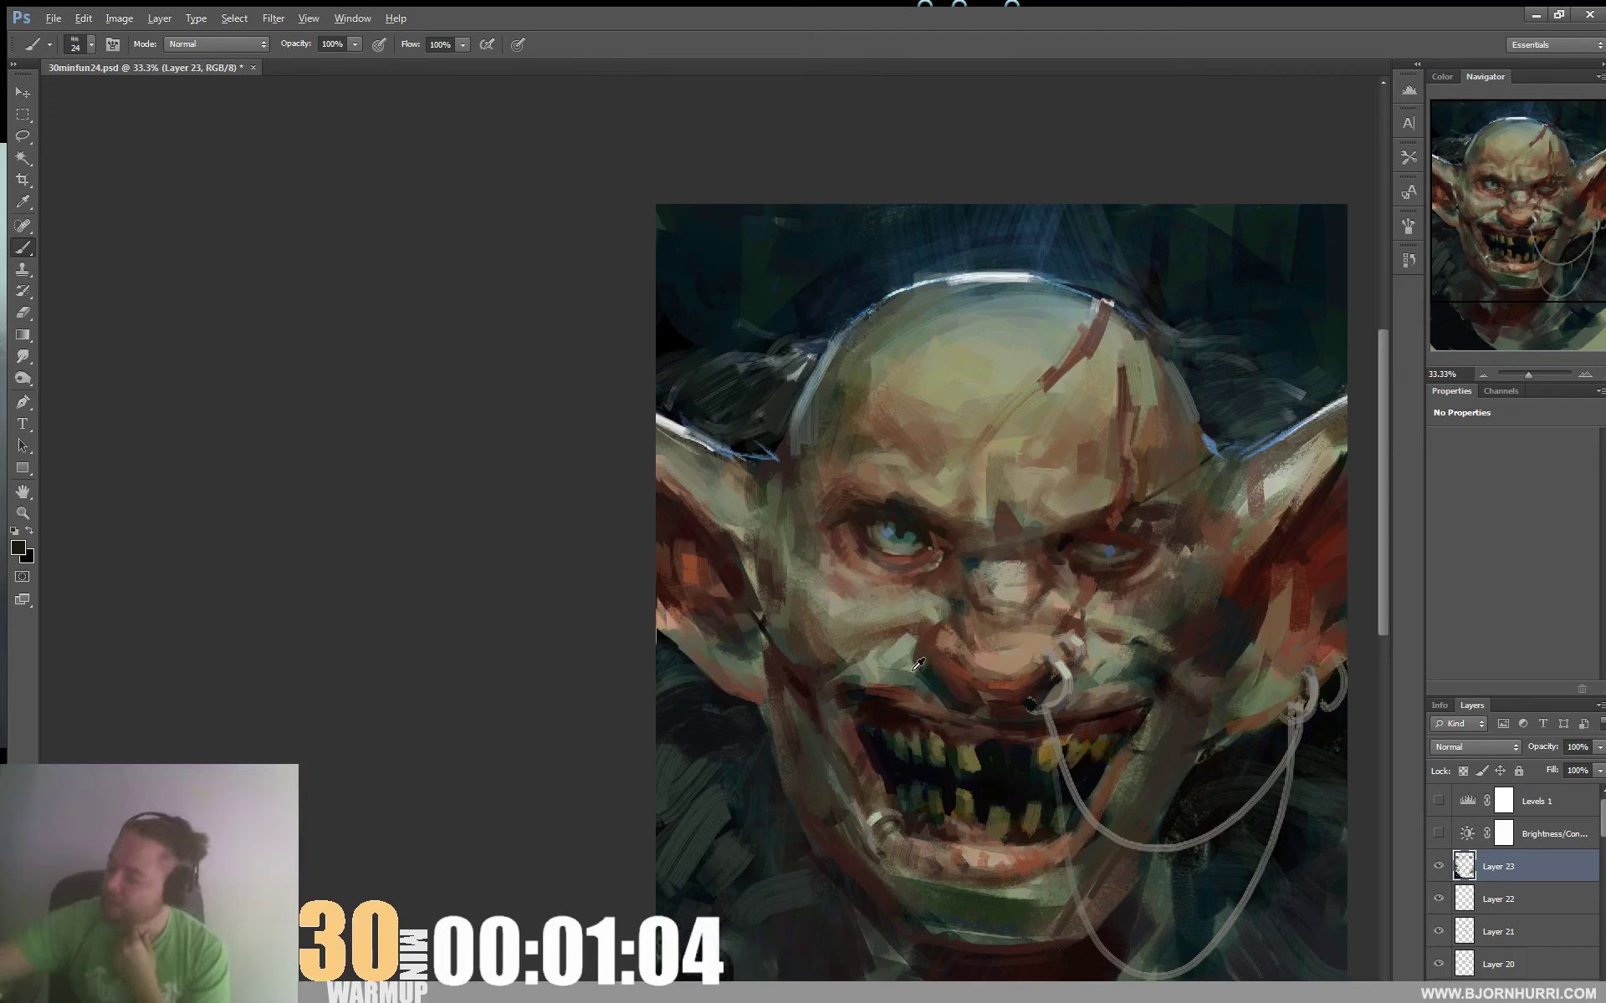
Set the brush size to 45 px and add sampled reddish-brown strokes to the left cheek
{"action": "left_click", "coordinate": [895, 694], "text": "alt"}
{"action": "right_click", "coordinate": [810, 608]}
{"action": "left_click", "coordinate": [860, 648]}
{"action": "left_click", "coordinate": [804, 645]}
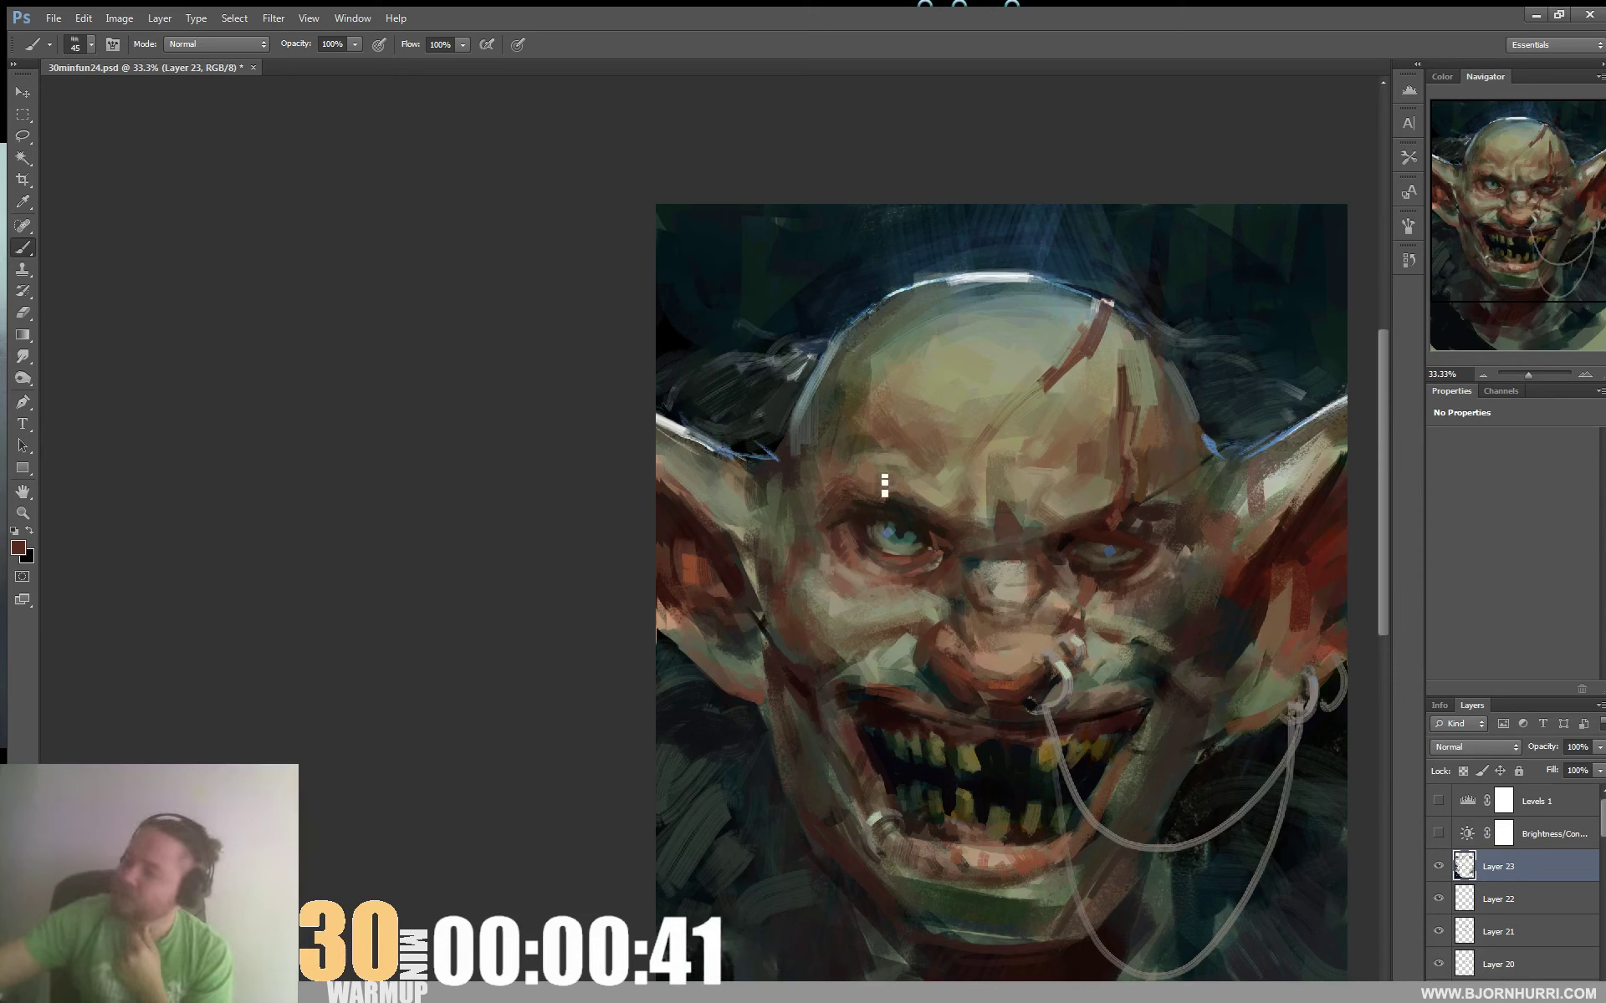
Dab small light and dark skin blemishes on the left cheek with a 34 px brush and sampled tones
{"action": "left_click", "coordinate": [930, 465], "text": "alt"}
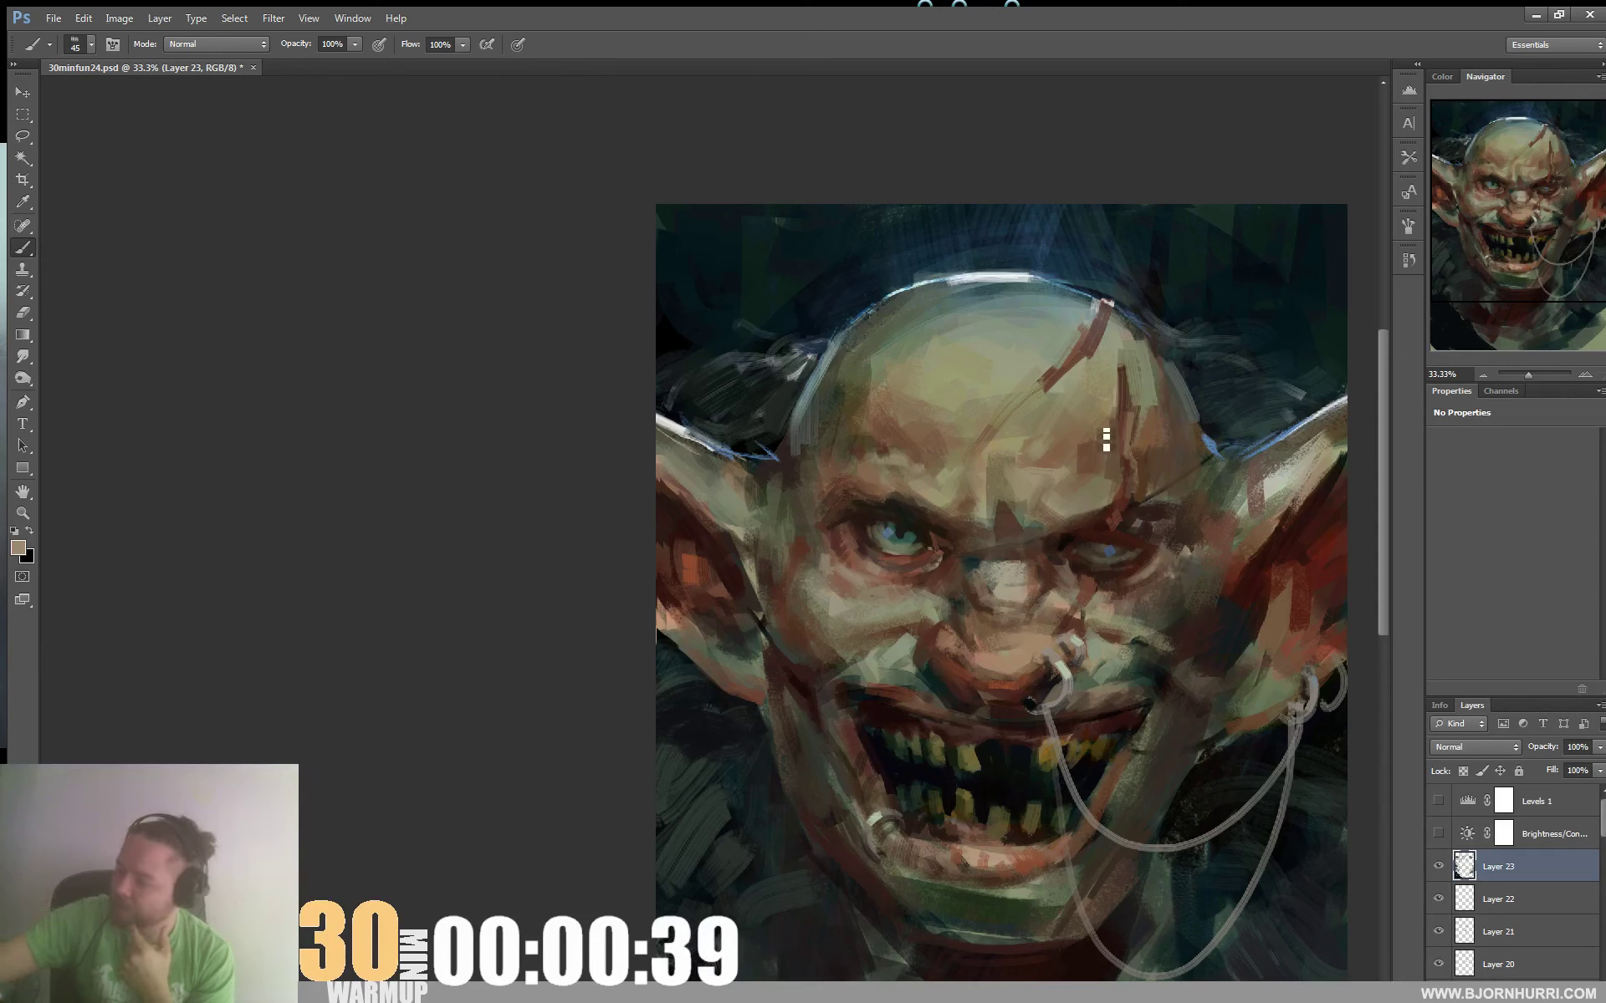
{"action": "right_click", "coordinate": [893, 604]}
{"action": "left_click", "coordinate": [933, 644]}
{"action": "left_click", "coordinate": [826, 618]}
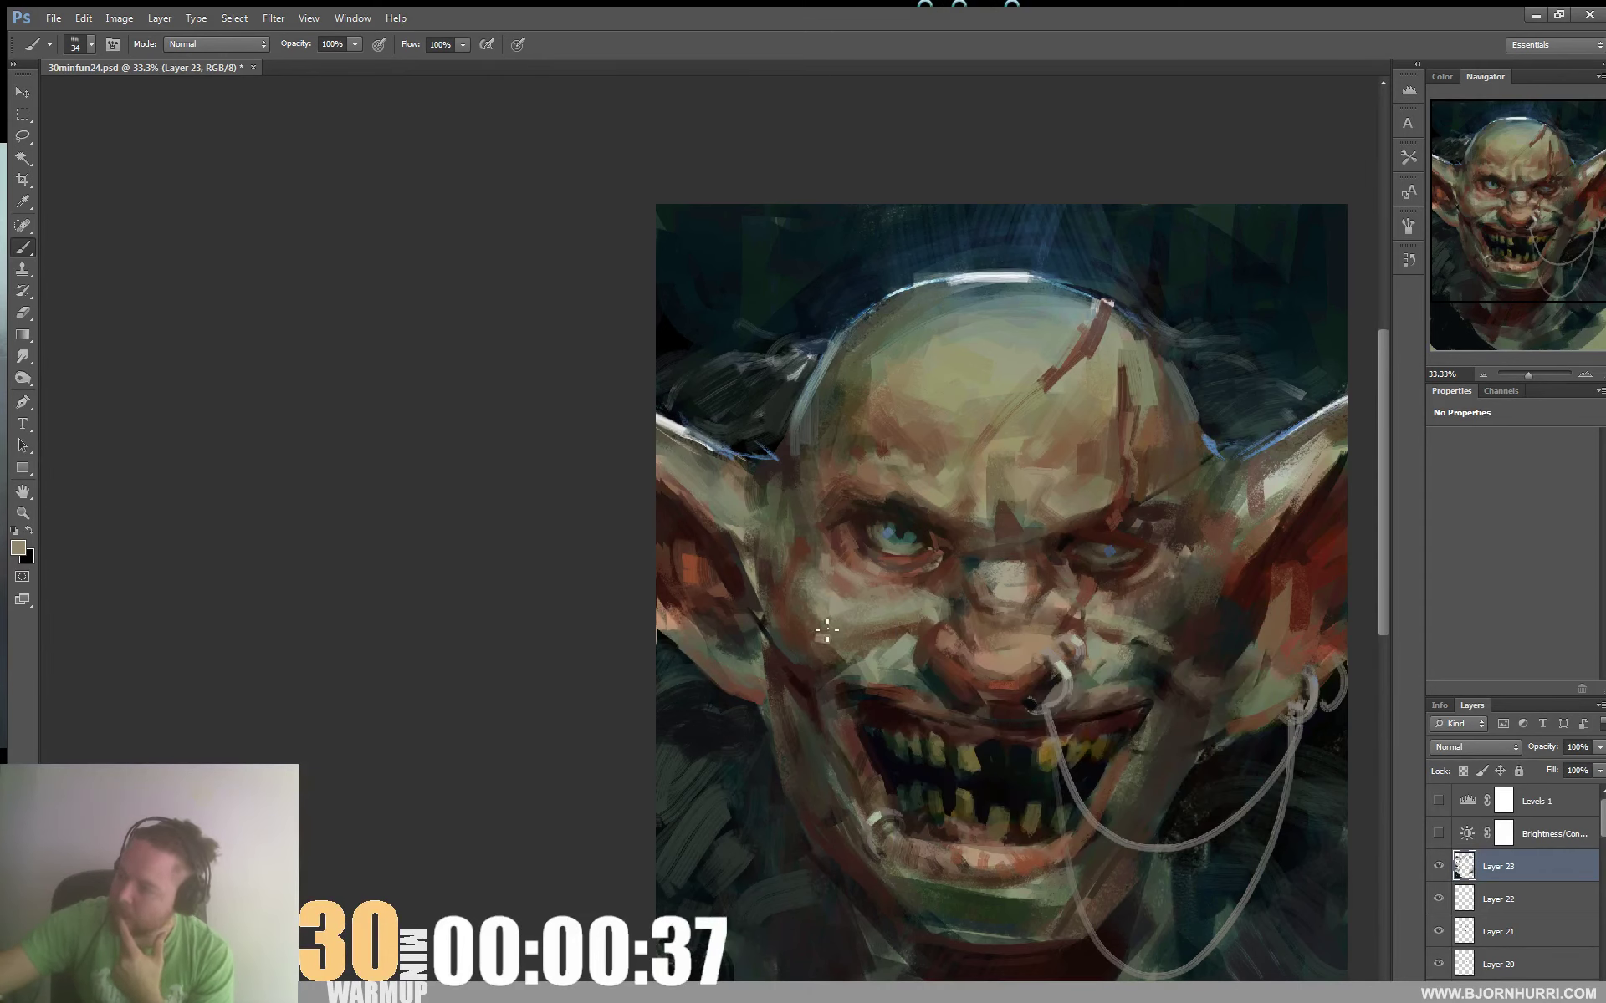
{"action": "left_click", "coordinate": [795, 617]}
{"action": "left_click", "coordinate": [825, 641]}
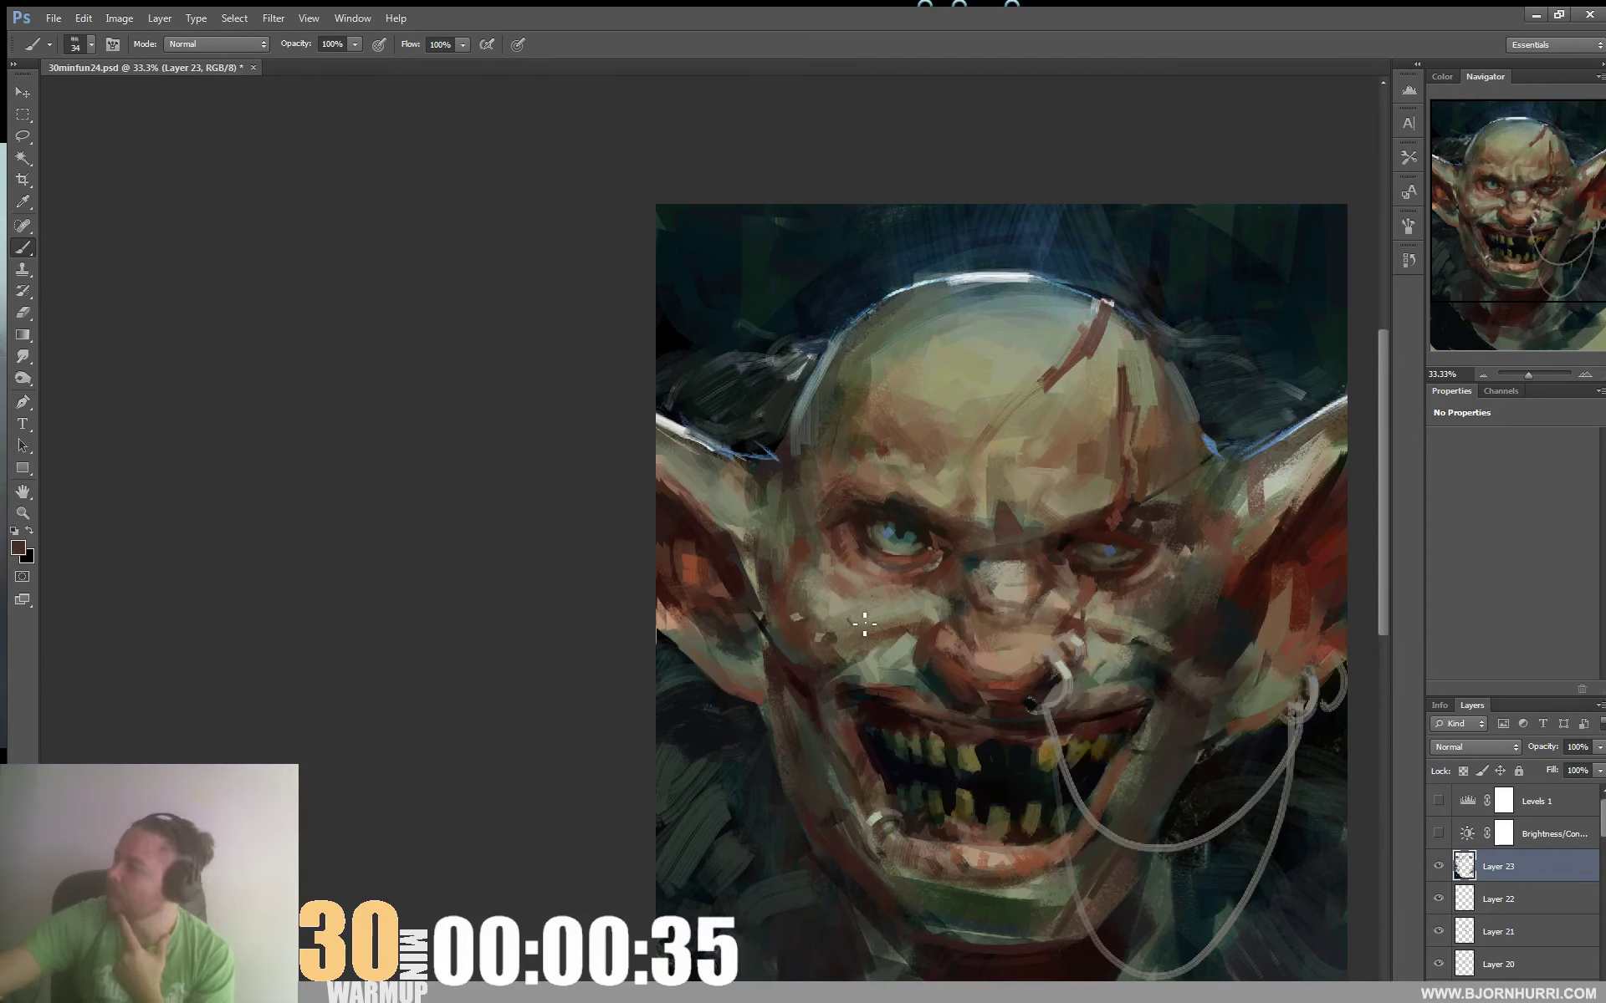
On a new layer, paint a grey bar piercing through the left eyebrow with the nose ring's grey and shade it dark
{"action": "left_click_drag", "start_coordinate": [1235, 553], "coordinate": [1223, 469]}
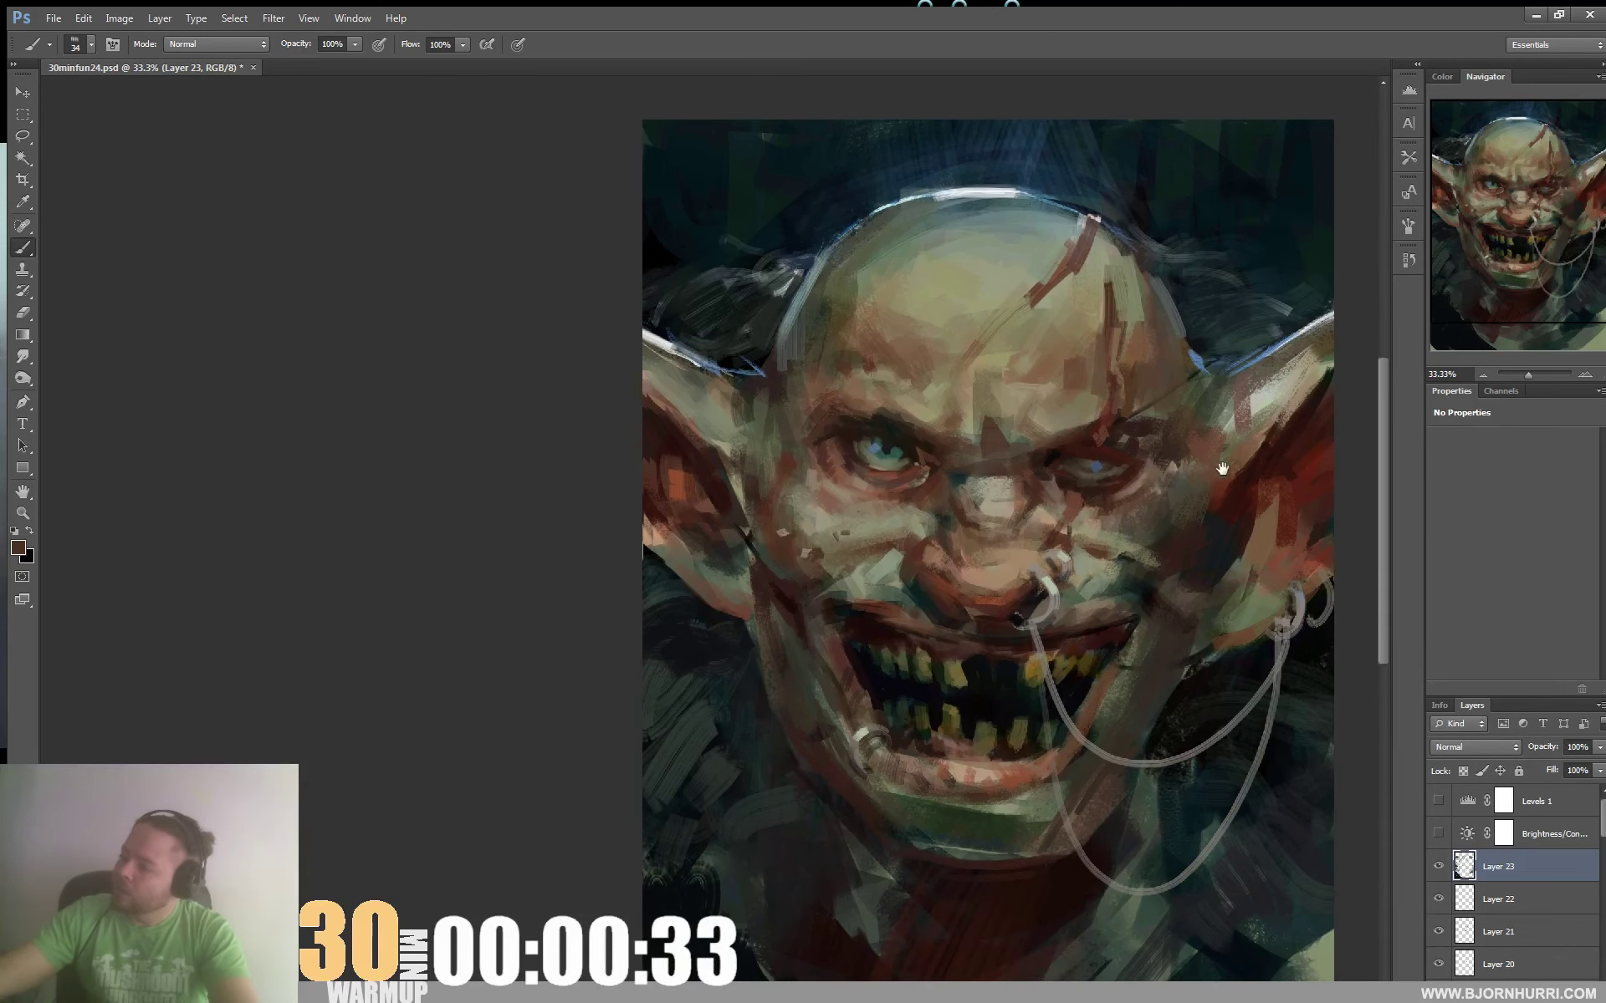
{"action": "left_click", "coordinate": [1184, 494], "text": "alt"}
{"action": "left_click_drag", "start_coordinate": [1219, 501], "coordinate": [1197, 445]}
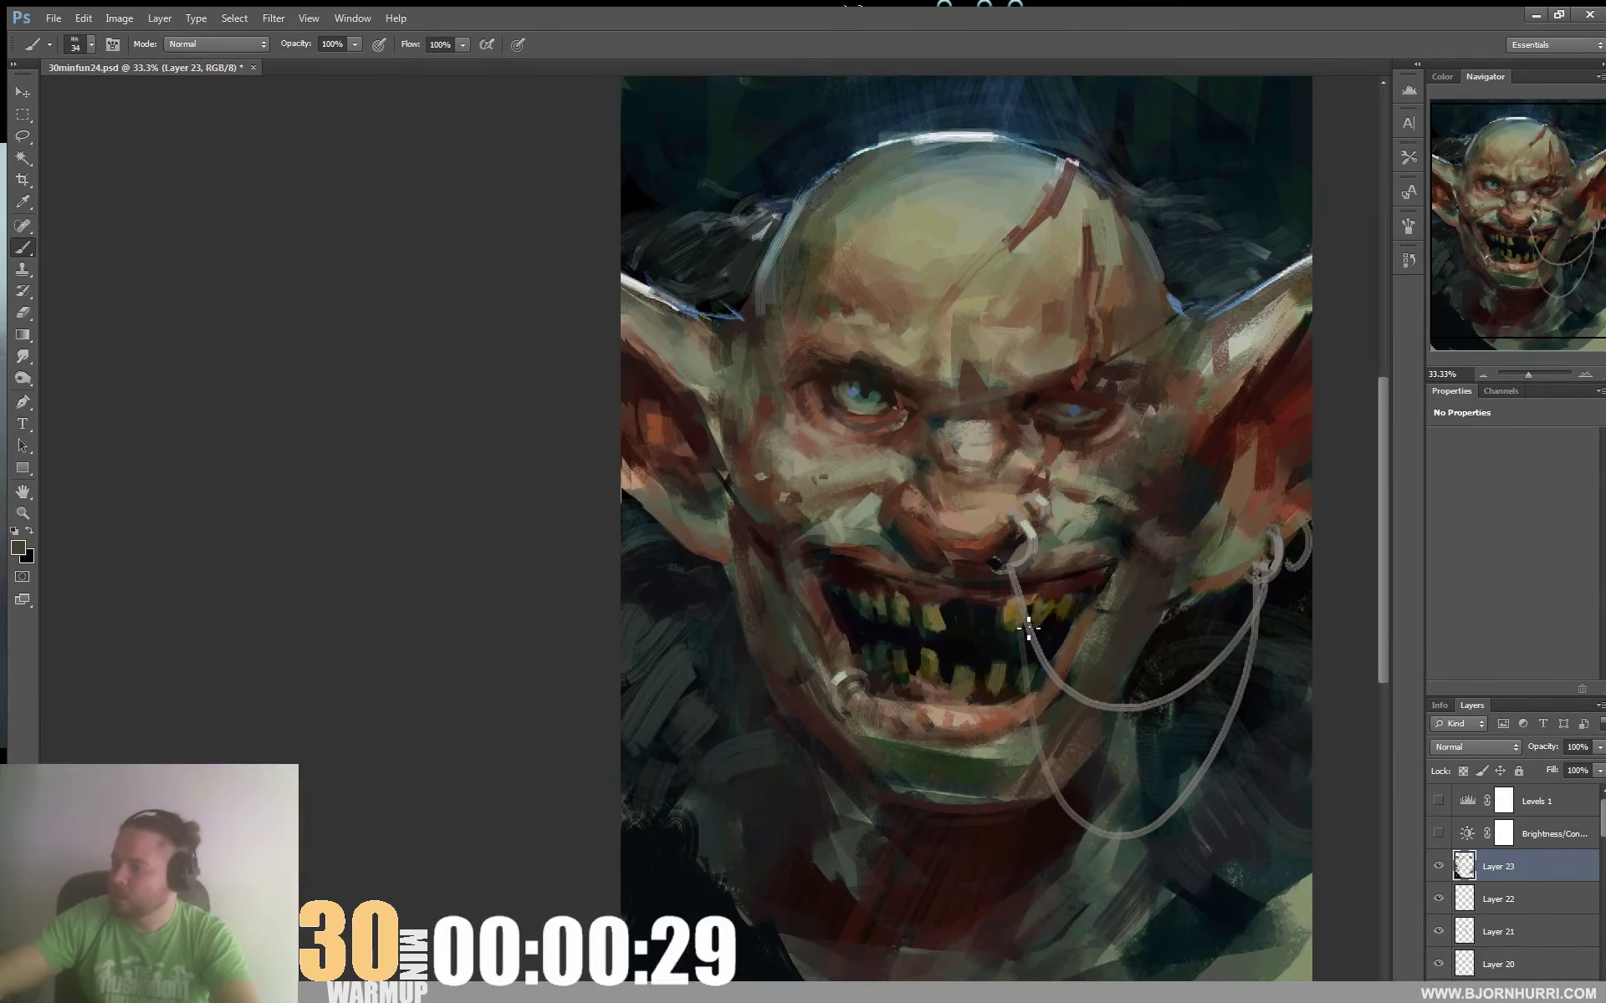
{"action": "left_click", "coordinate": [1028, 554], "text": "alt"}
{"action": "key", "text": "ctrl+shift+alt+n"}
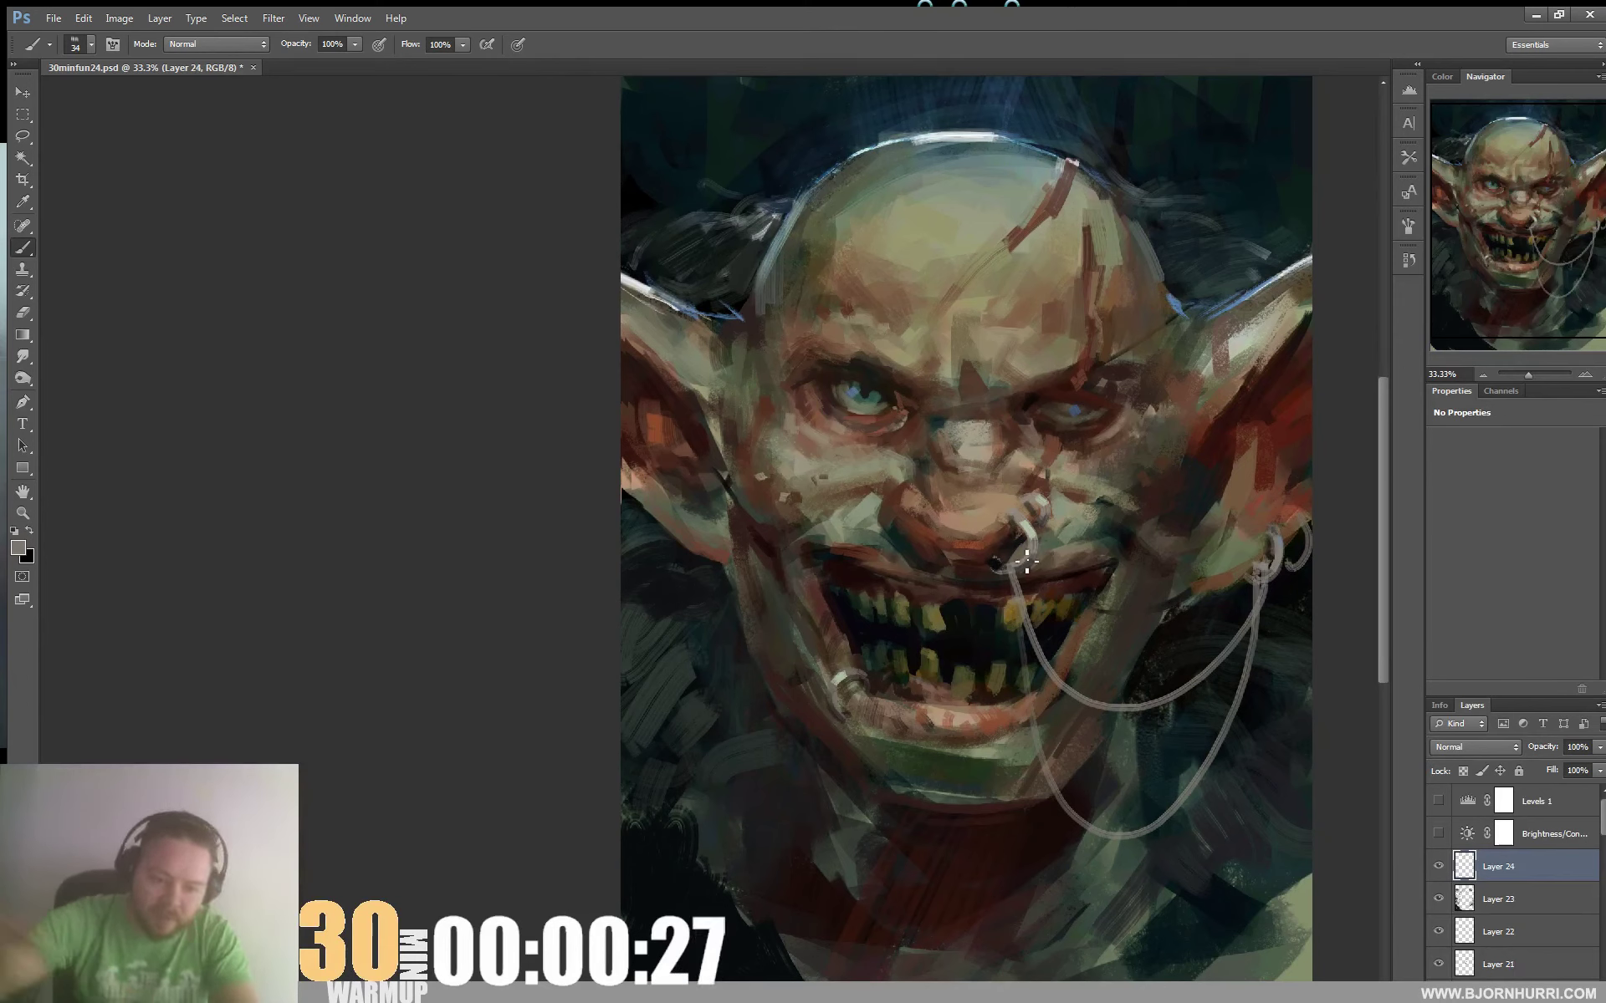
{"action": "left_click_drag", "start_coordinate": [824, 334], "coordinate": [825, 278]}
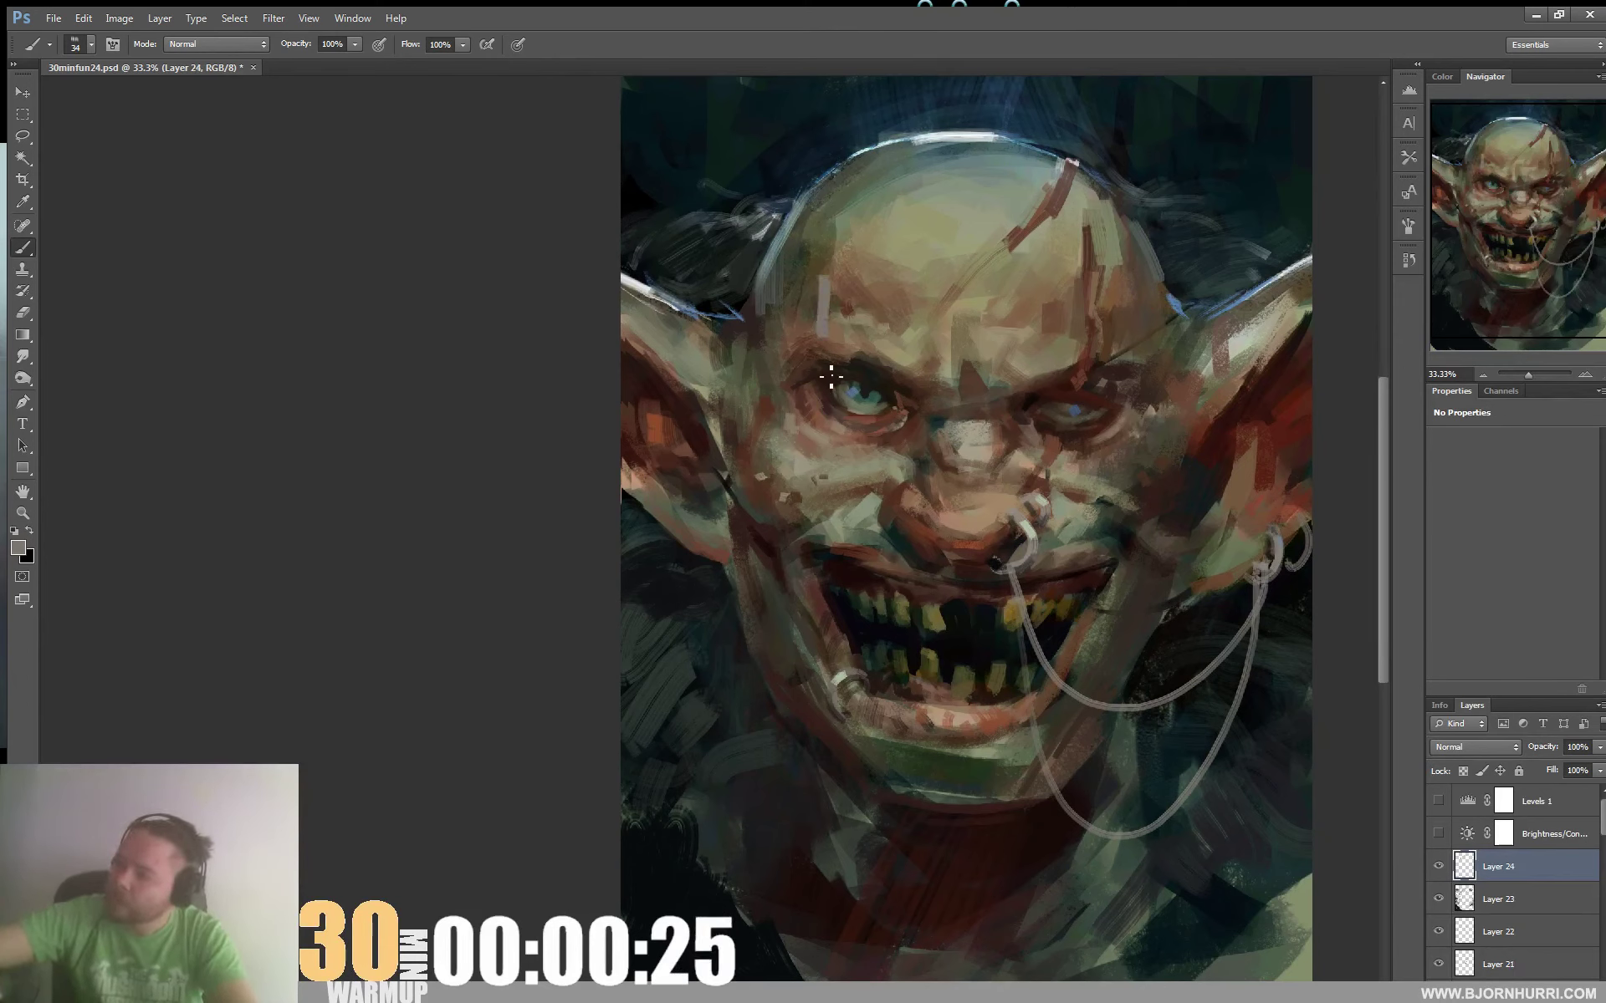
{"action": "left_click", "coordinate": [877, 385], "text": "alt"}
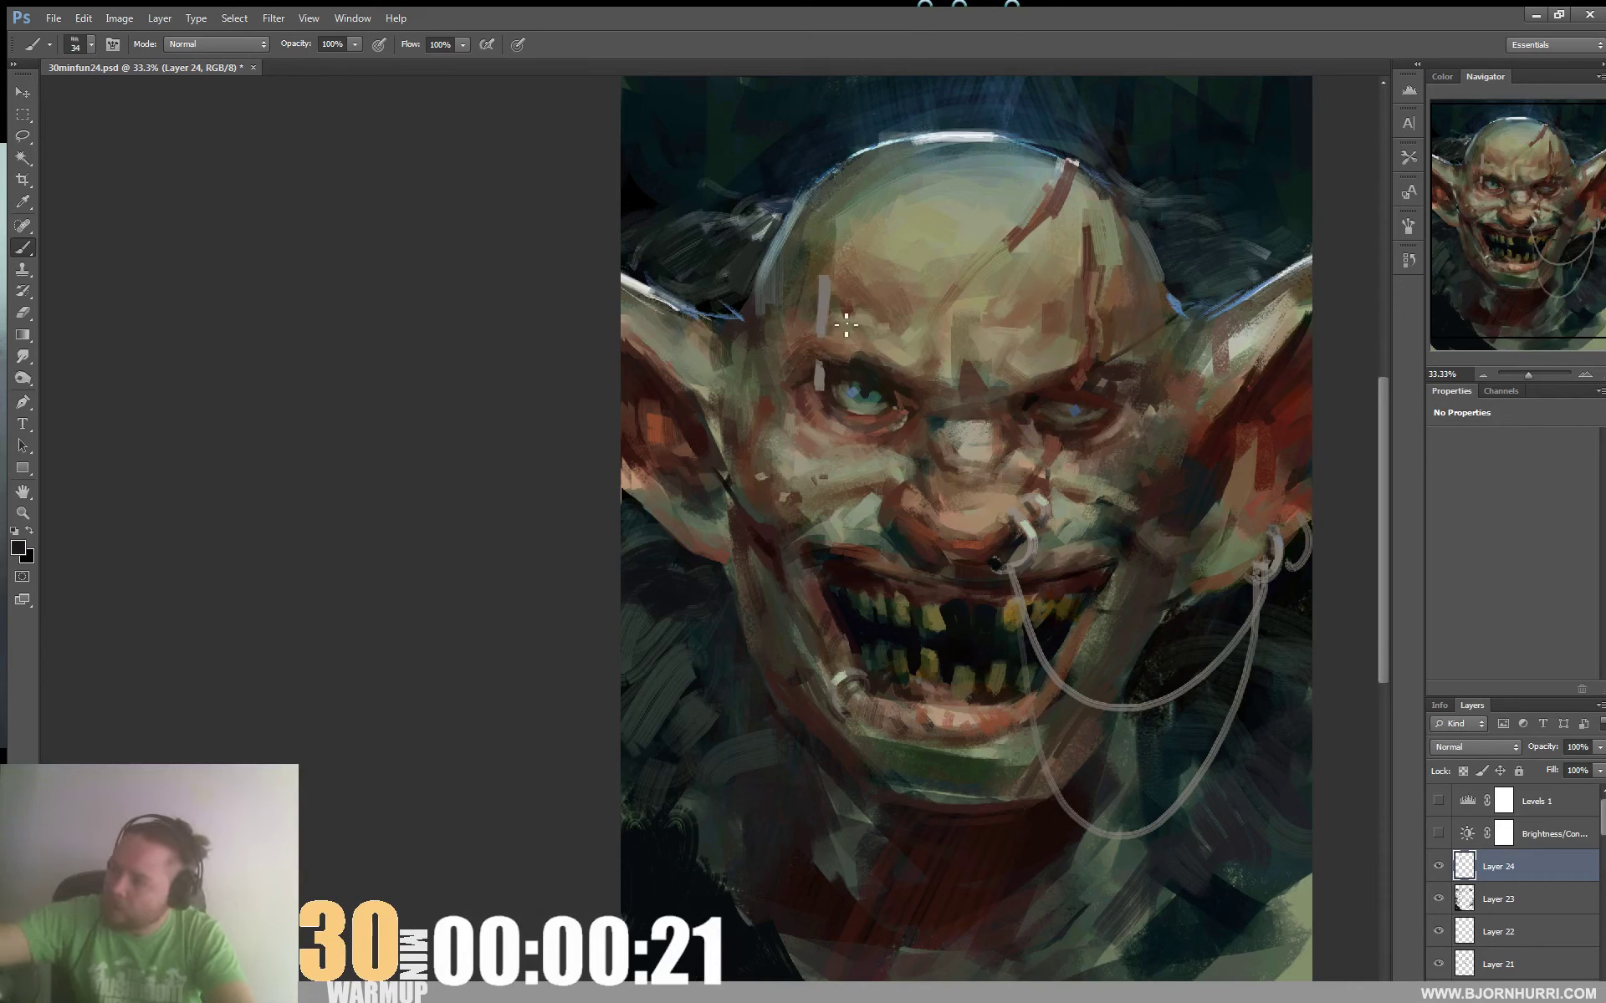
Add pale and blue highlights to the eyebrow piercing with a 17 px brush and trim its lower end with the Eraser
{"action": "left_click", "coordinate": [980, 146], "text": "alt"}
{"action": "right_click", "coordinate": [970, 172]}
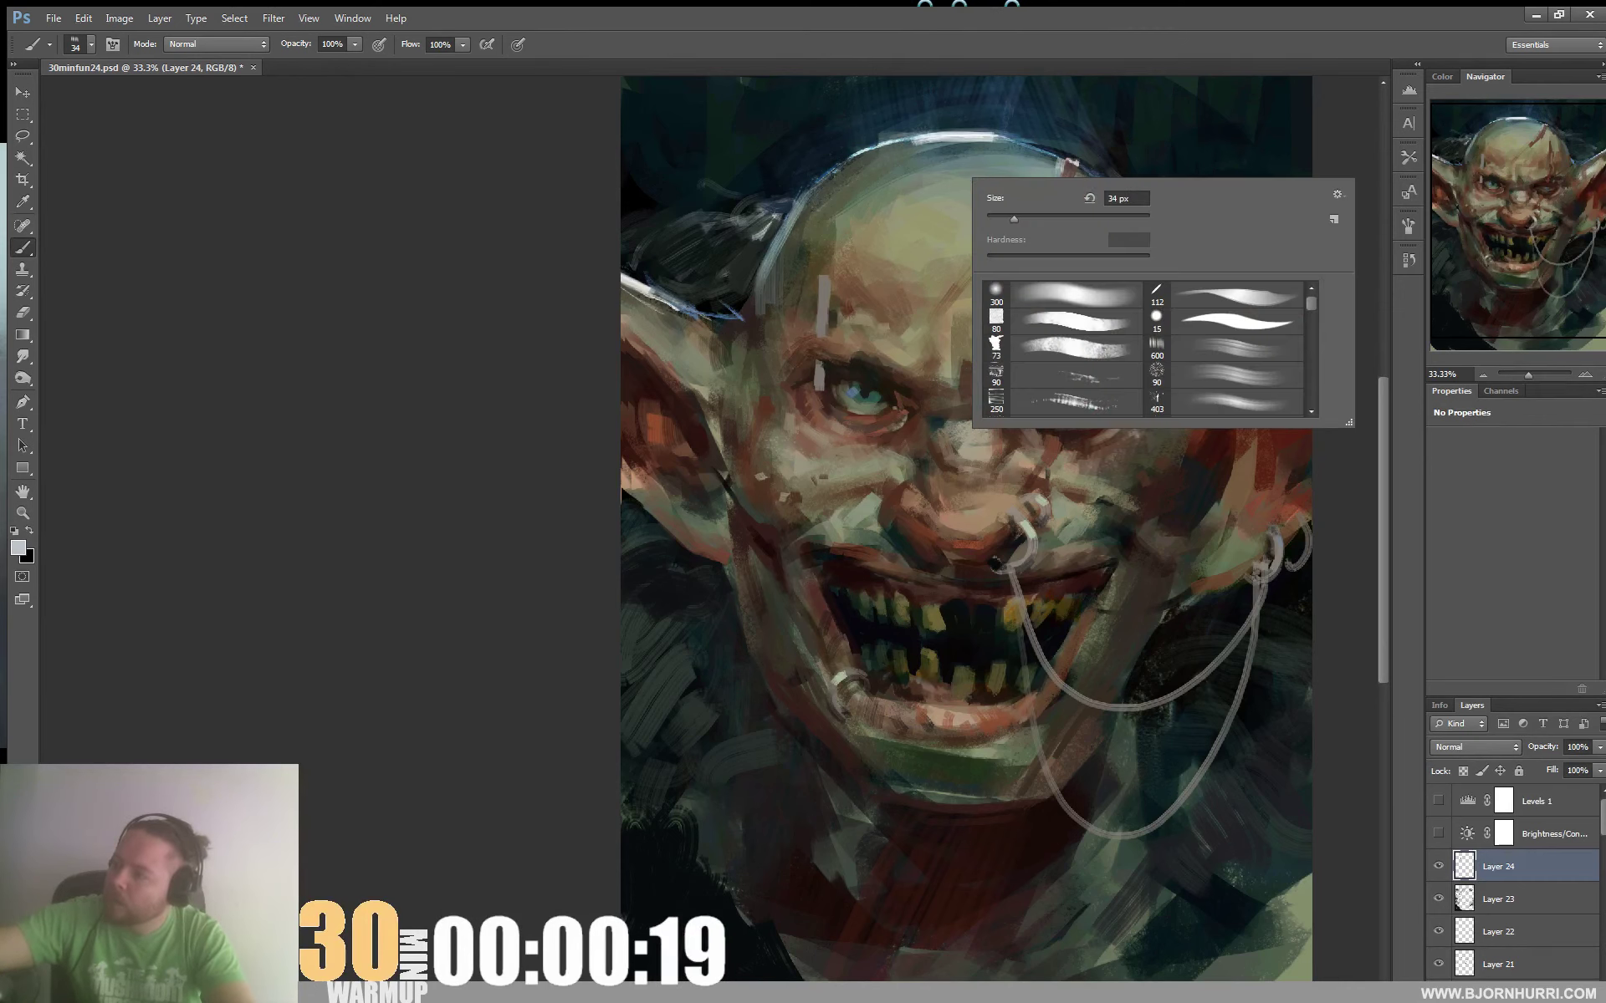
{"action": "left_click_drag", "start_coordinate": [827, 279], "coordinate": [833, 301]}
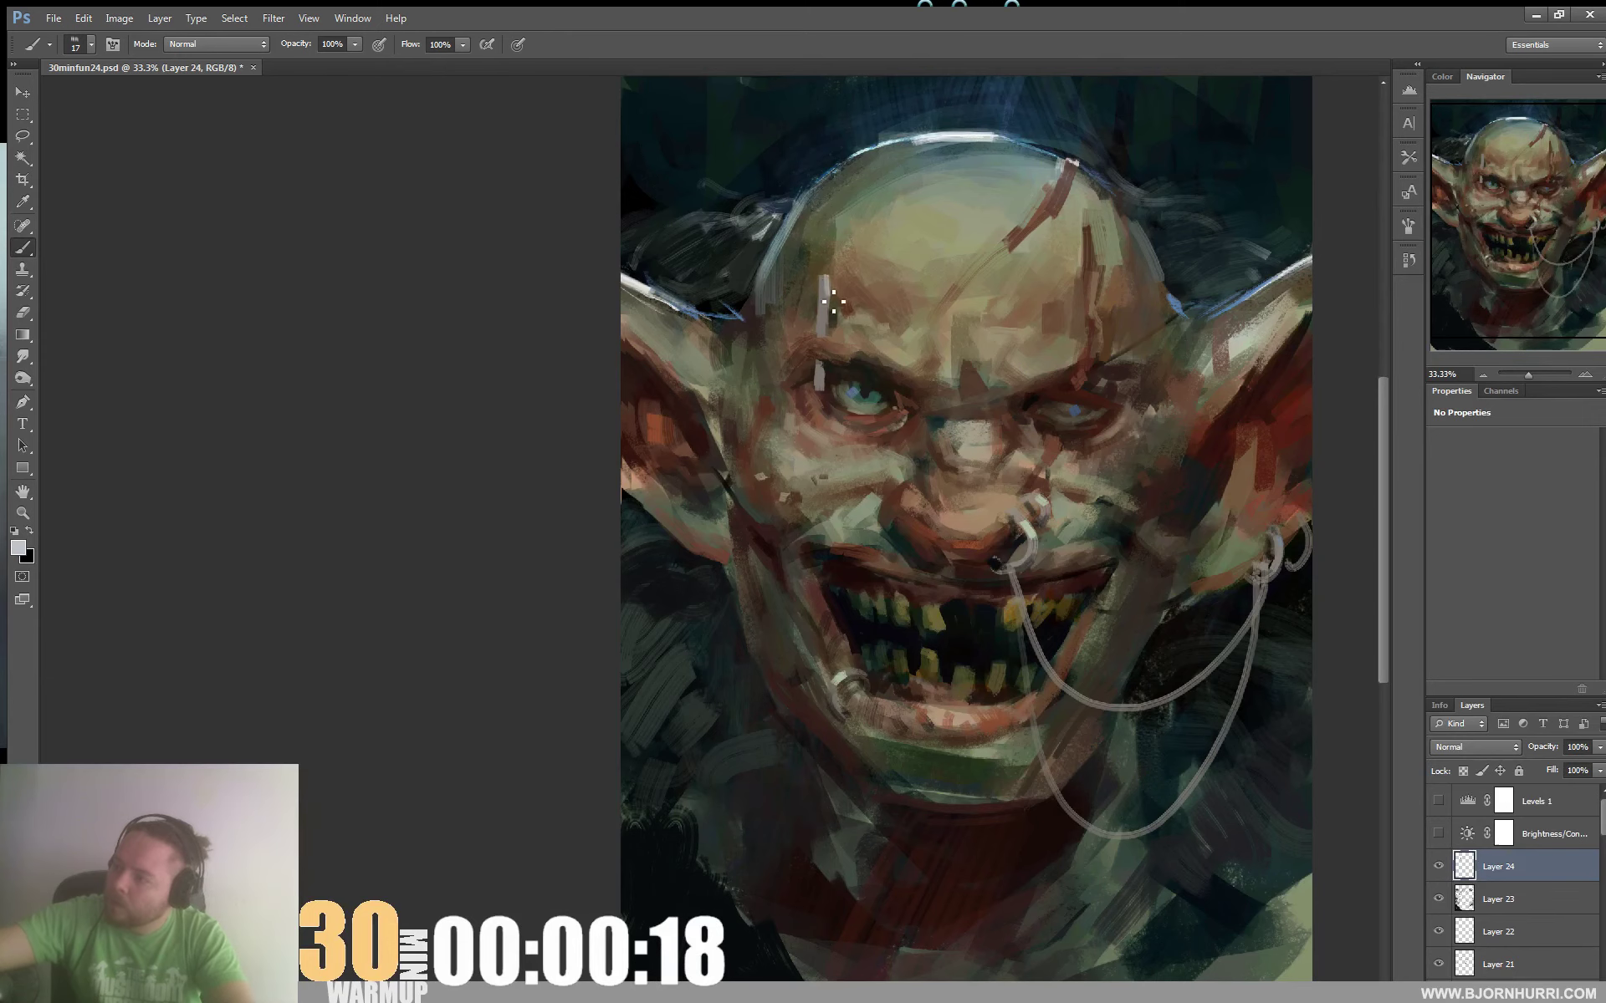
{"action": "left_click", "coordinate": [833, 168], "text": "alt"}
{"action": "mouse_move", "coordinate": [1146, 414]}
{"action": "left_mouse_down"}
{"action": "mouse_move", "coordinate": [1142, 362]}
{"action": "mouse_move", "coordinate": [1115, 413]}
{"action": "left_mouse_up"}
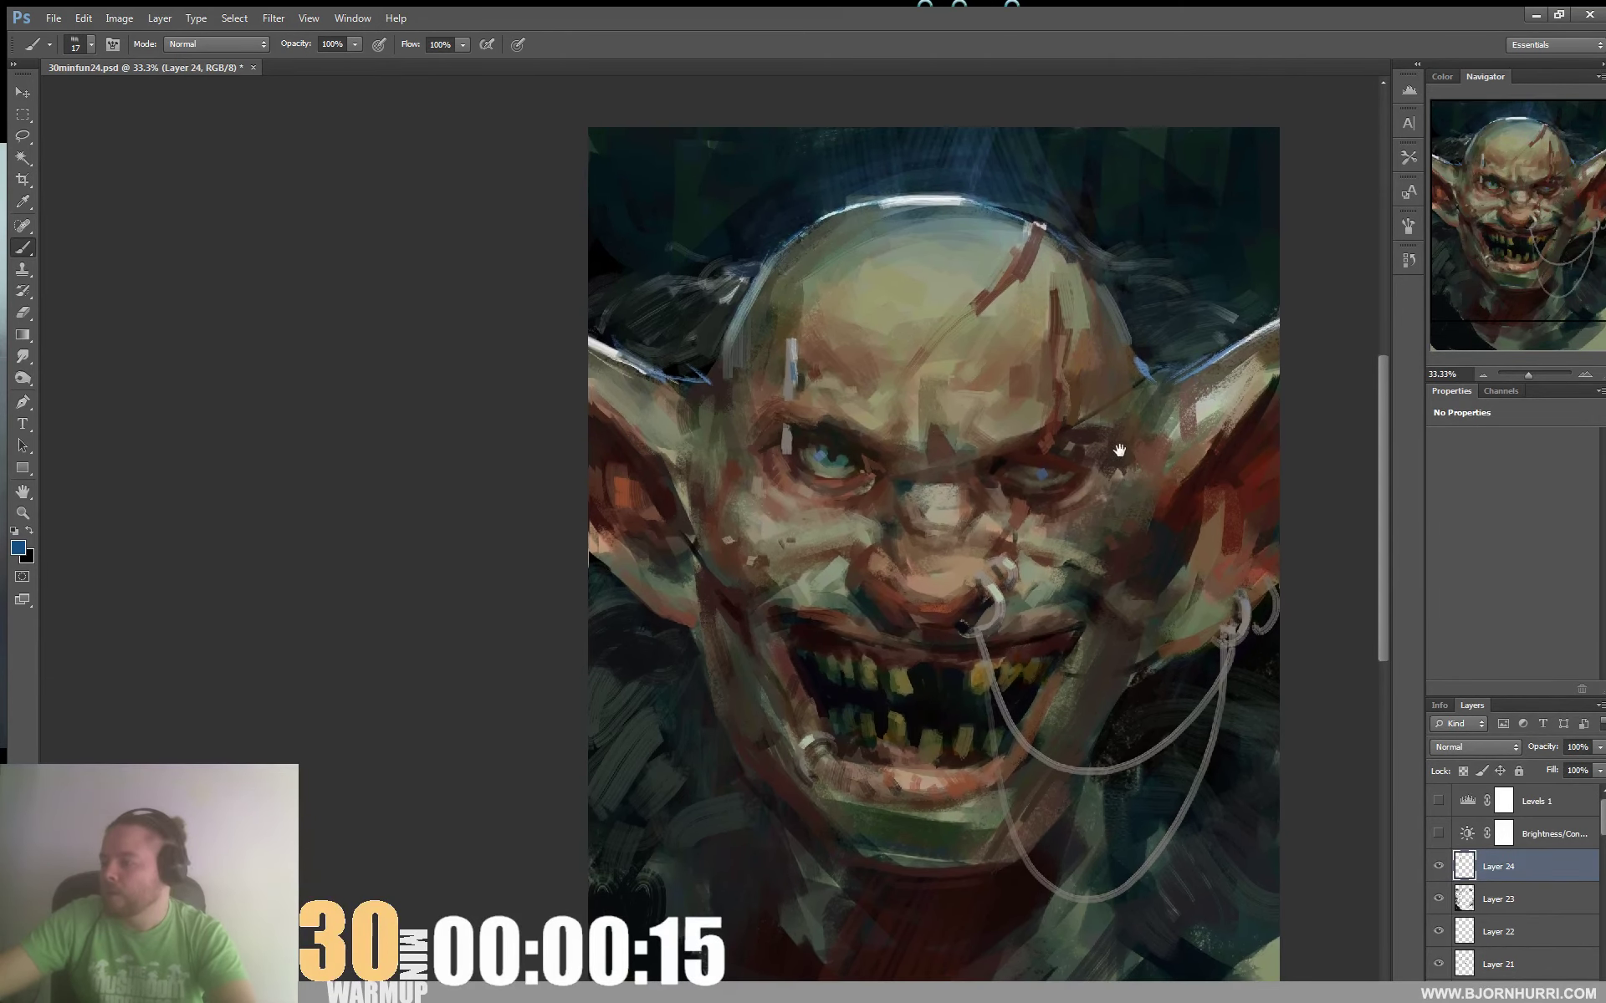
{"action": "left_click", "coordinate": [793, 459], "text": "alt"}
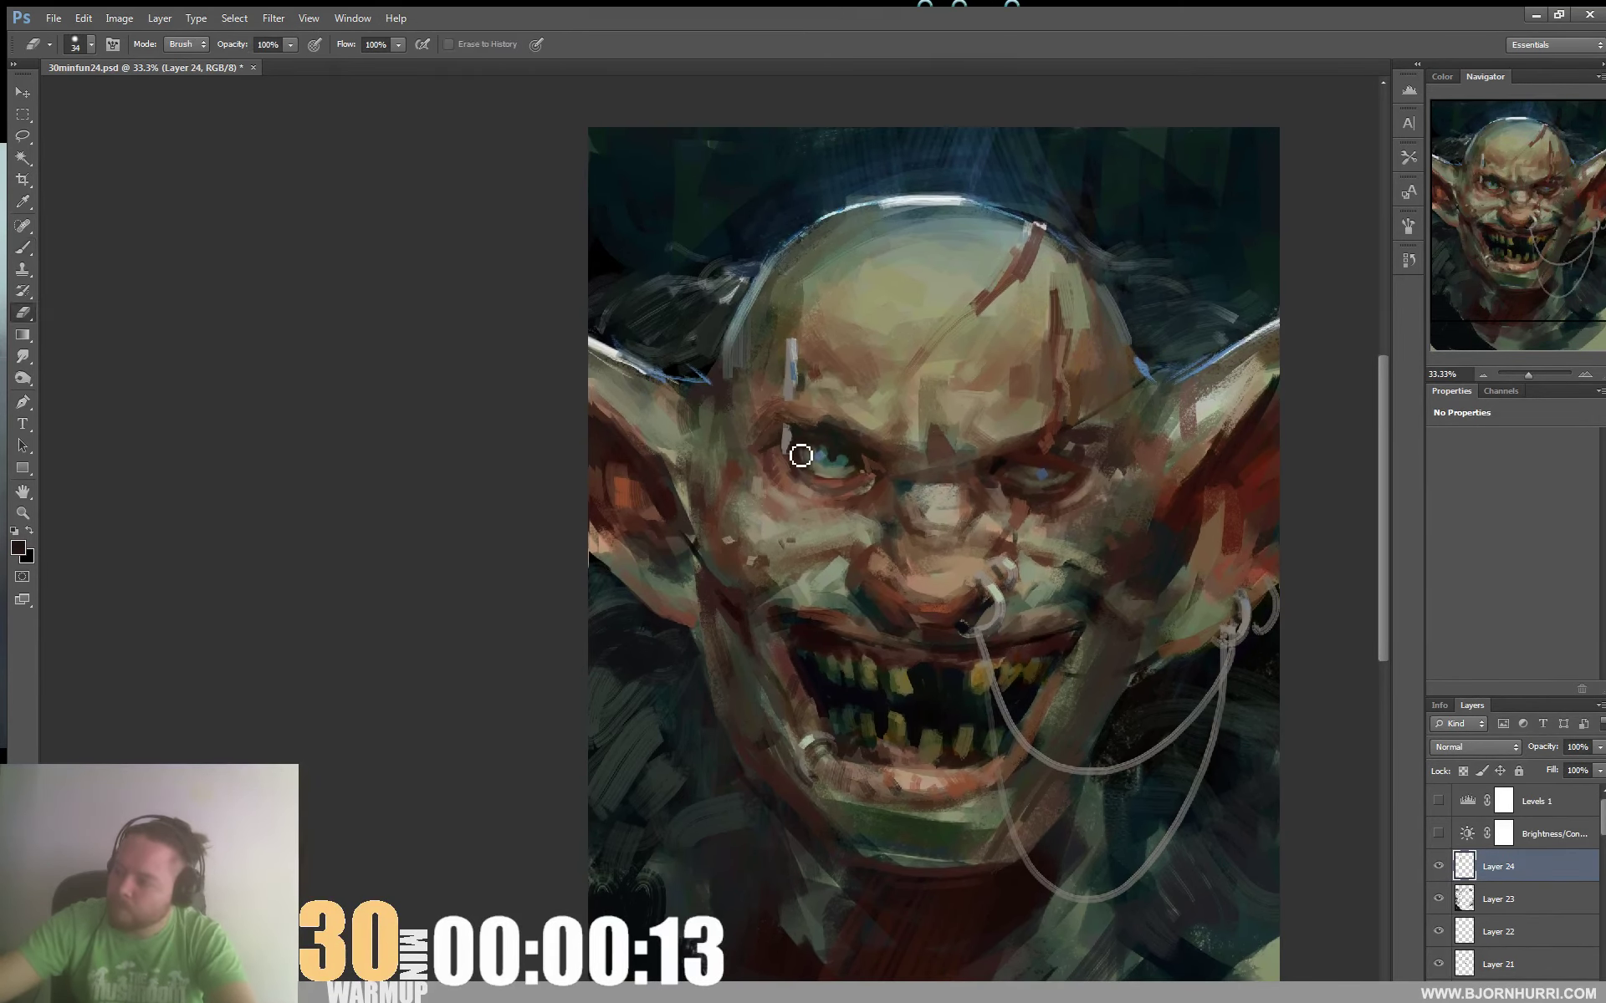
Paint two grey ring earrings on the left earlobe with a 30 px brush, adding sampled pale highlights and dark shading
{"action": "left_click_drag", "start_coordinate": [1148, 399], "coordinate": [1159, 302]}
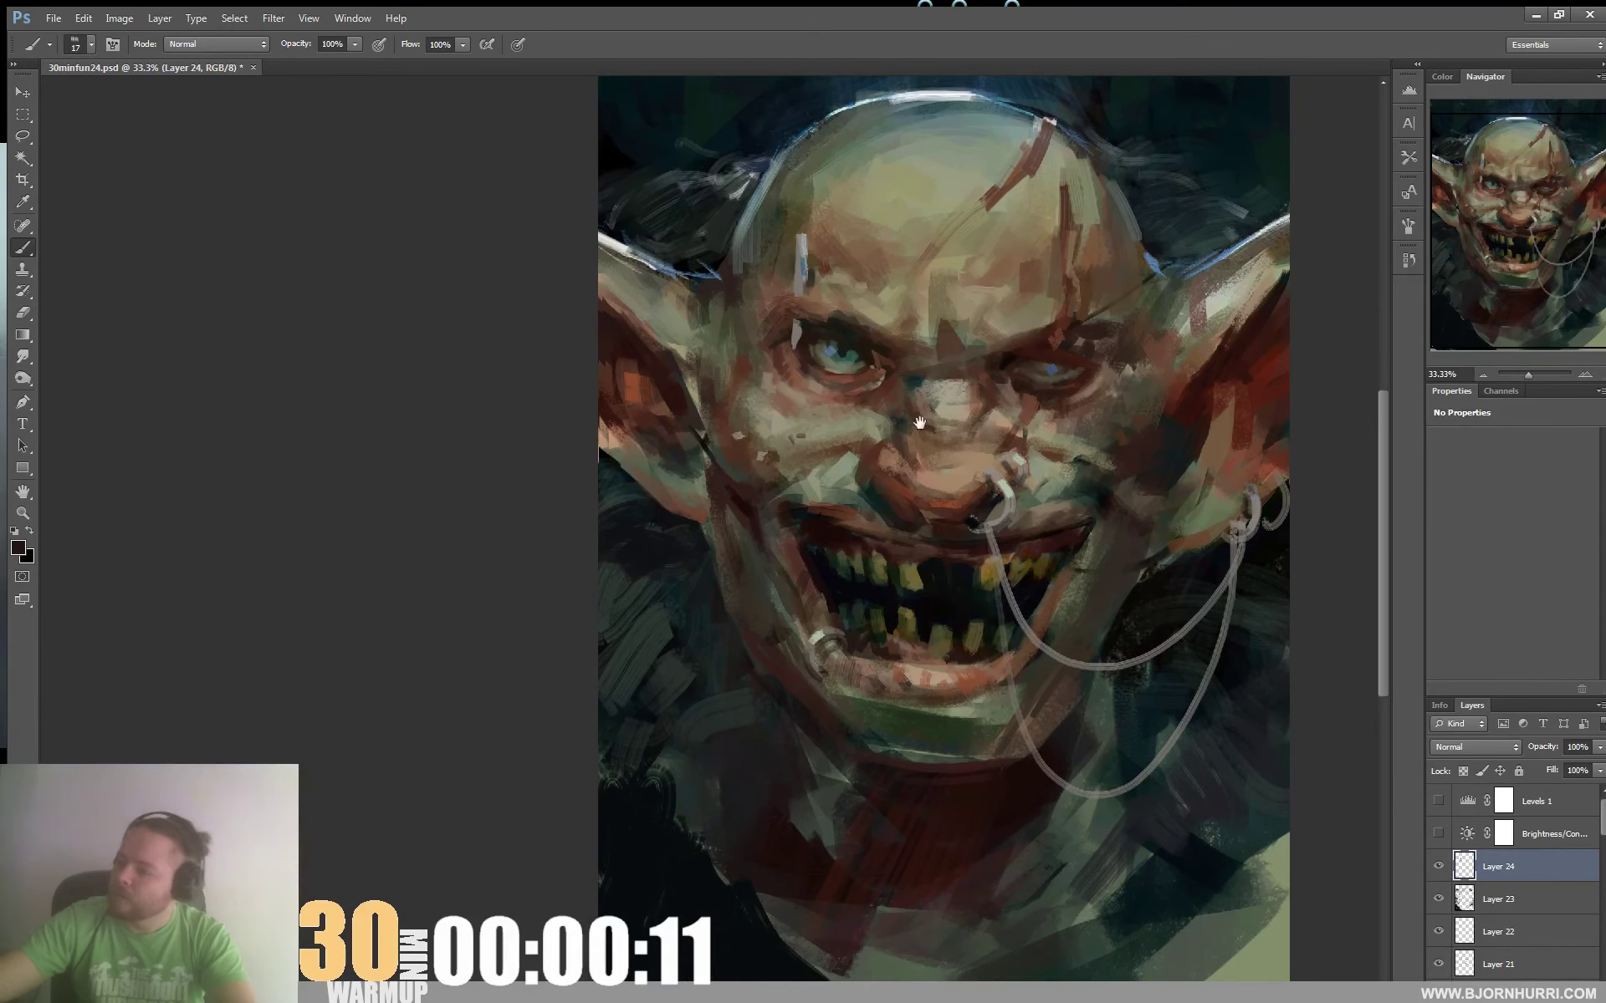
{"action": "right_click", "coordinate": [685, 534]}
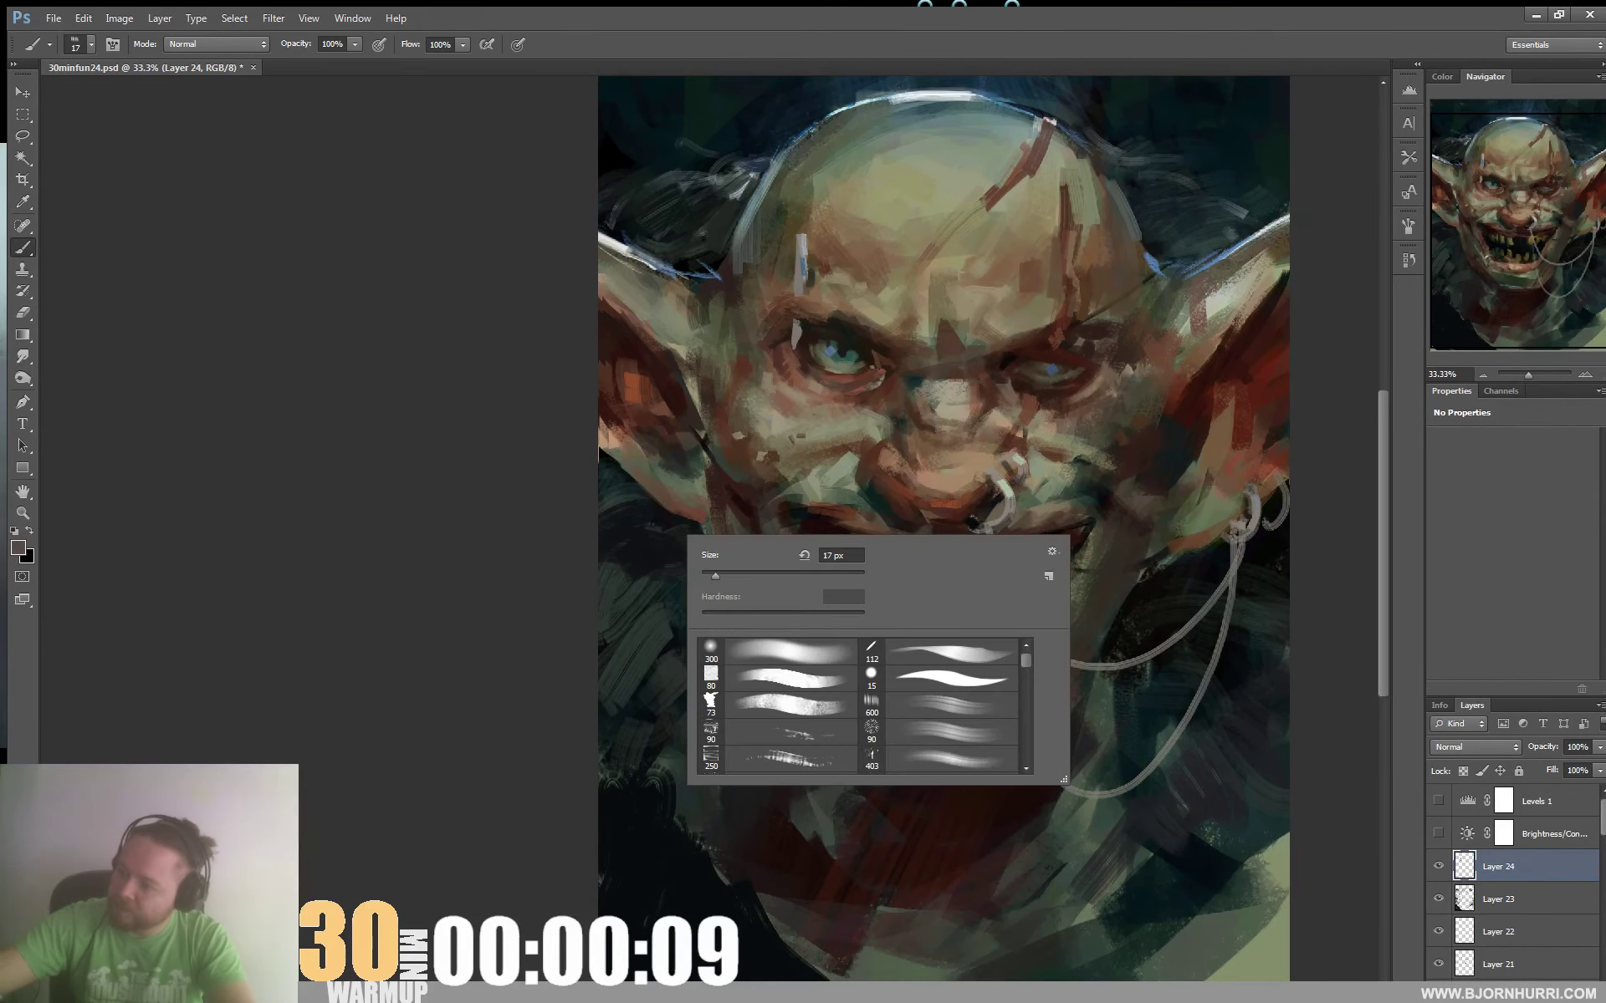
{"action": "left_click_drag", "start_coordinate": [714, 574], "coordinate": [725, 574]}
{"action": "mouse_move", "coordinate": [655, 499]}
{"action": "left_mouse_down"}
{"action": "mouse_move", "coordinate": [690, 532]}
{"action": "mouse_move", "coordinate": [655, 497]}
{"action": "mouse_move", "coordinate": [623, 507]}
{"action": "mouse_move", "coordinate": [645, 511]}
{"action": "left_mouse_up"}
{"action": "left_click", "coordinate": [1016, 466], "text": "alt"}
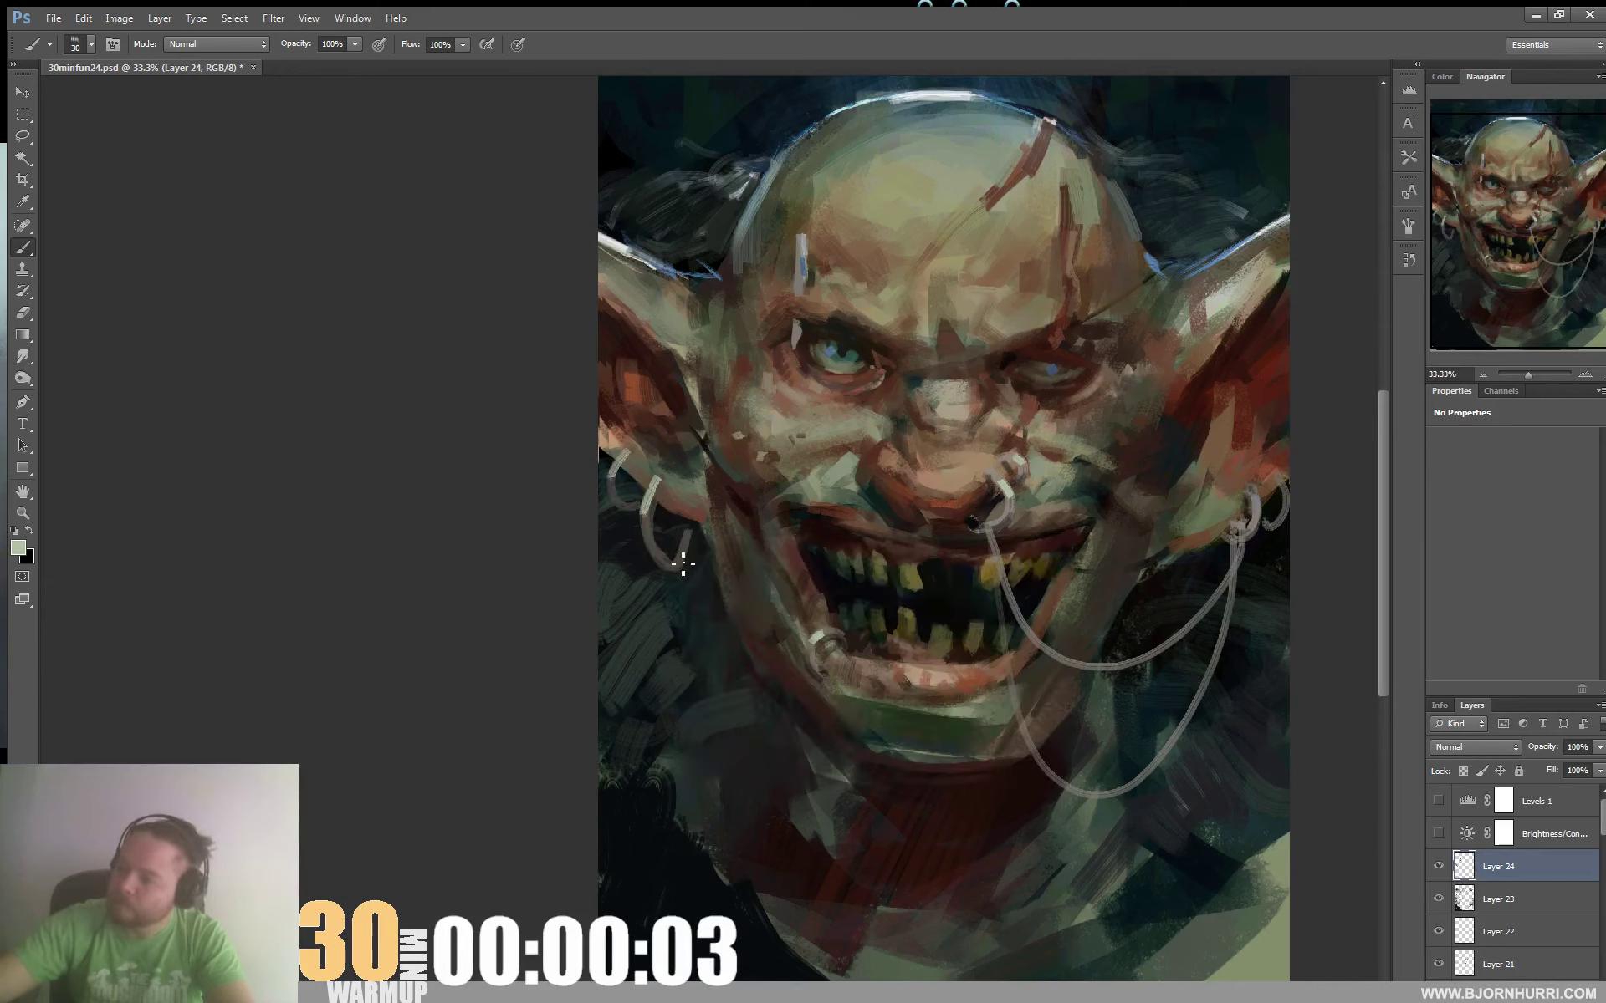
{"action": "left_click", "coordinate": [674, 515], "text": "alt"}
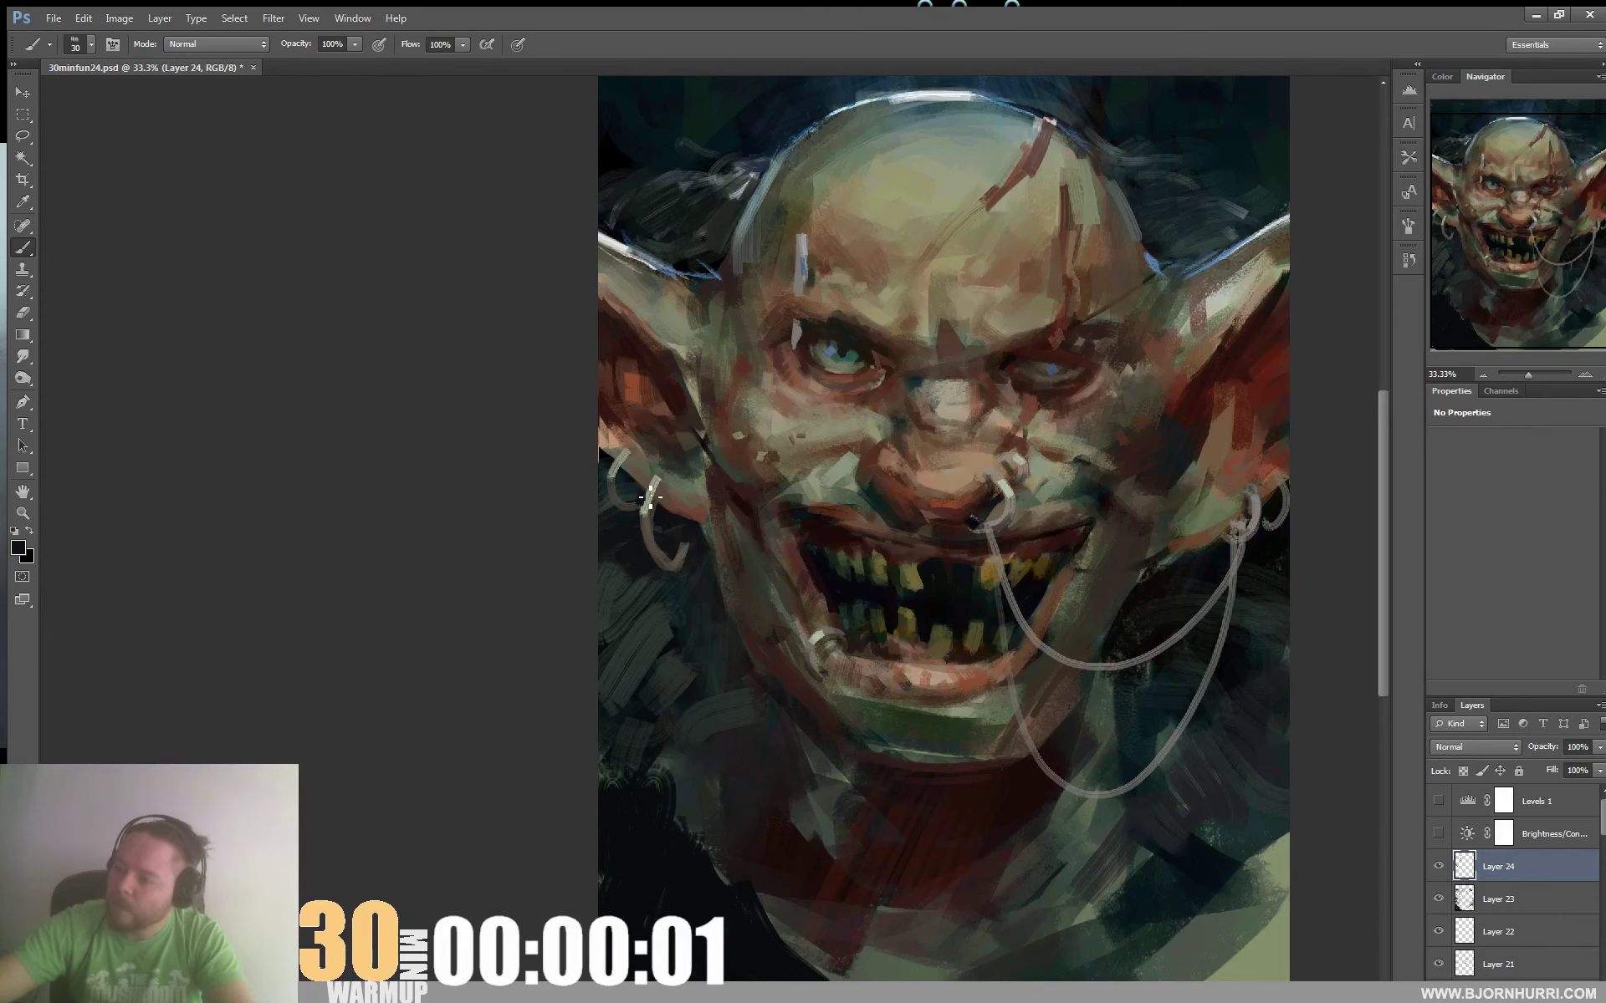
Shade the lower curve of the larger left earring with sampled dark tones using the 30 px brush
{"action": "left_click_drag", "start_coordinate": [1167, 370], "coordinate": [1200, 448]}
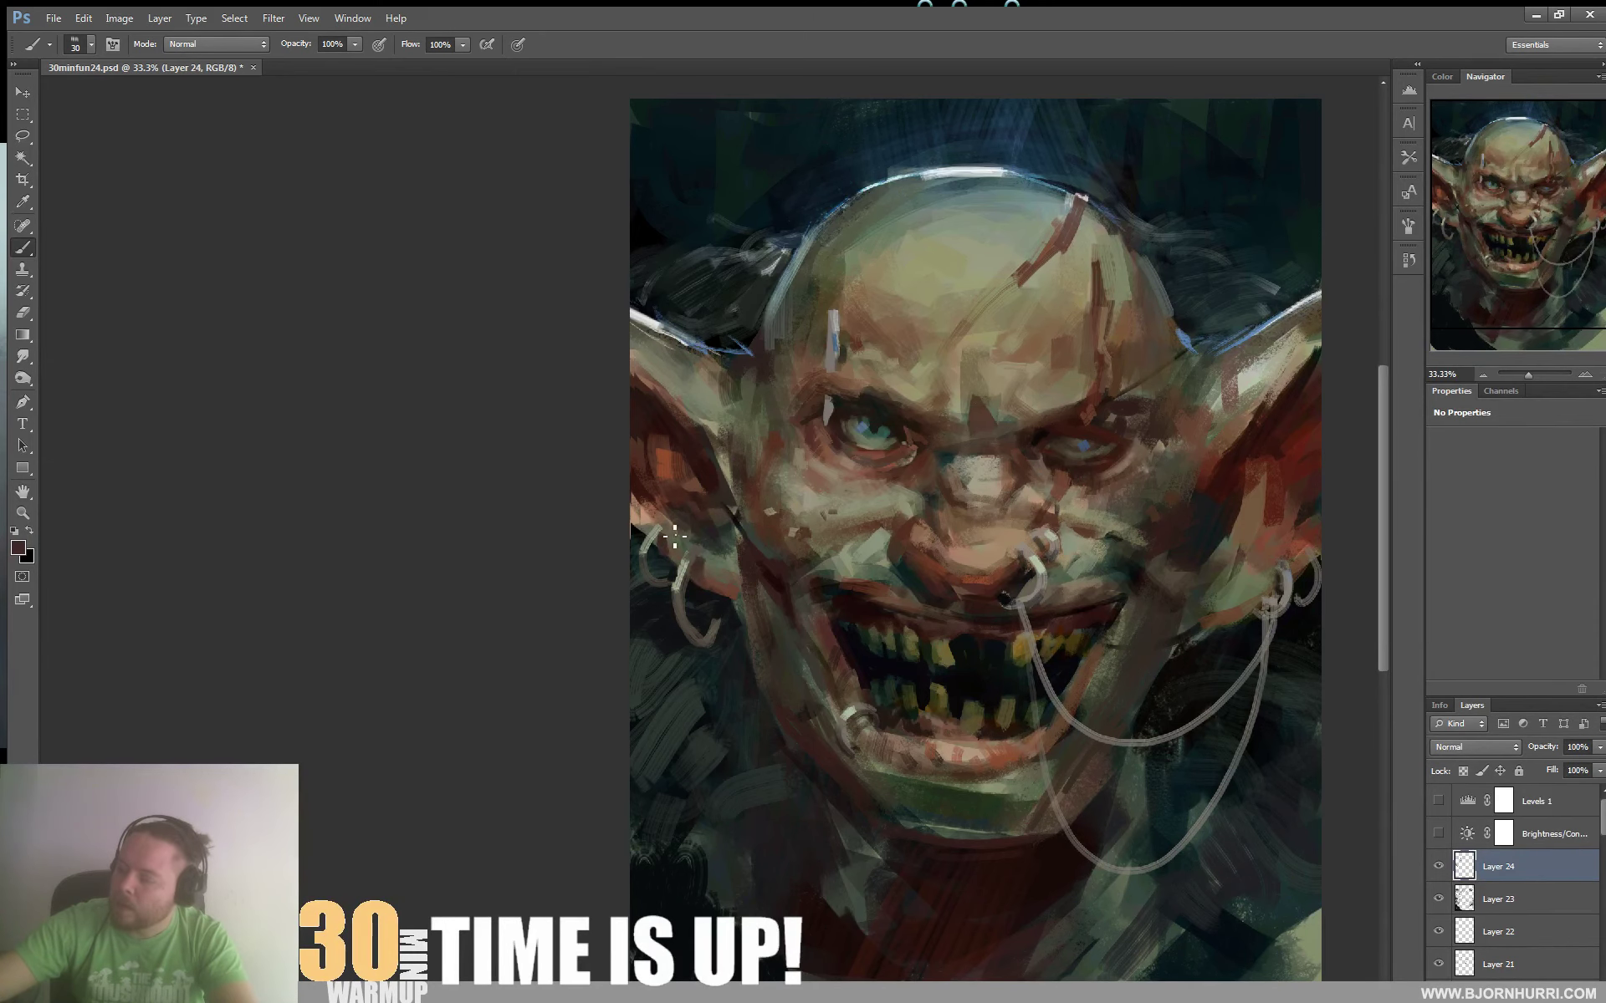
{"action": "left_click_drag", "start_coordinate": [1135, 436], "coordinate": [1121, 290]}
{"action": "left_click_drag", "start_coordinate": [1158, 377], "coordinate": [1154, 459]}
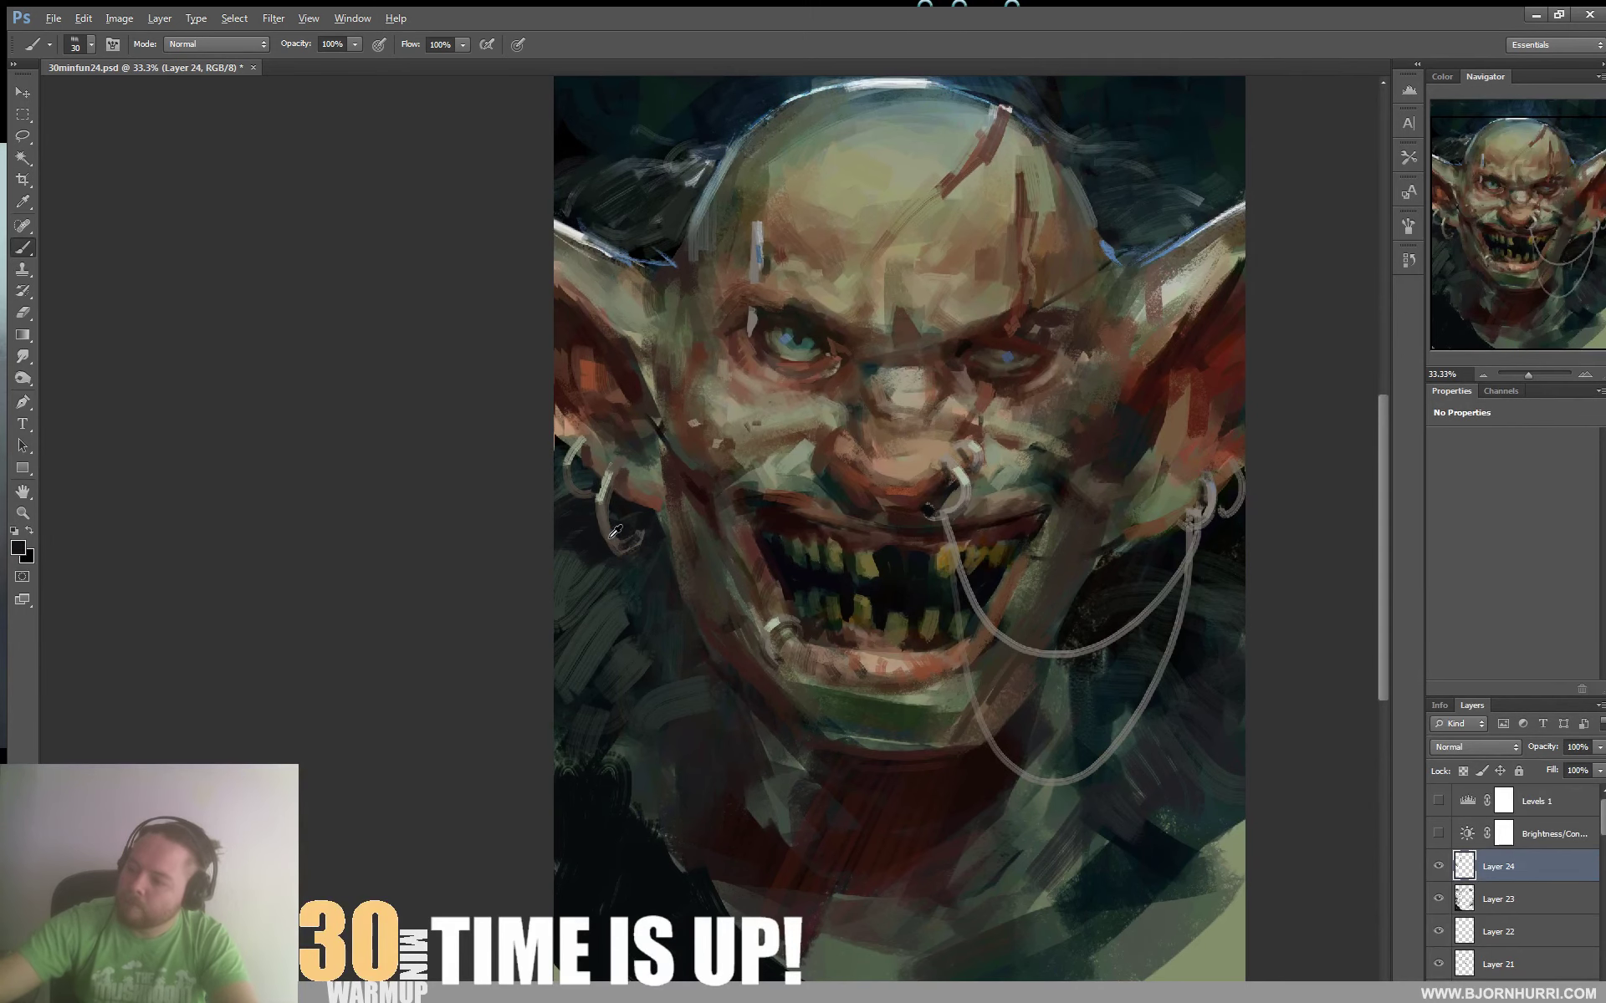
{"action": "left_click_drag", "start_coordinate": [716, 439], "coordinate": [680, 512]}
{"action": "left_click_drag", "start_coordinate": [1071, 412], "coordinate": [1054, 485]}
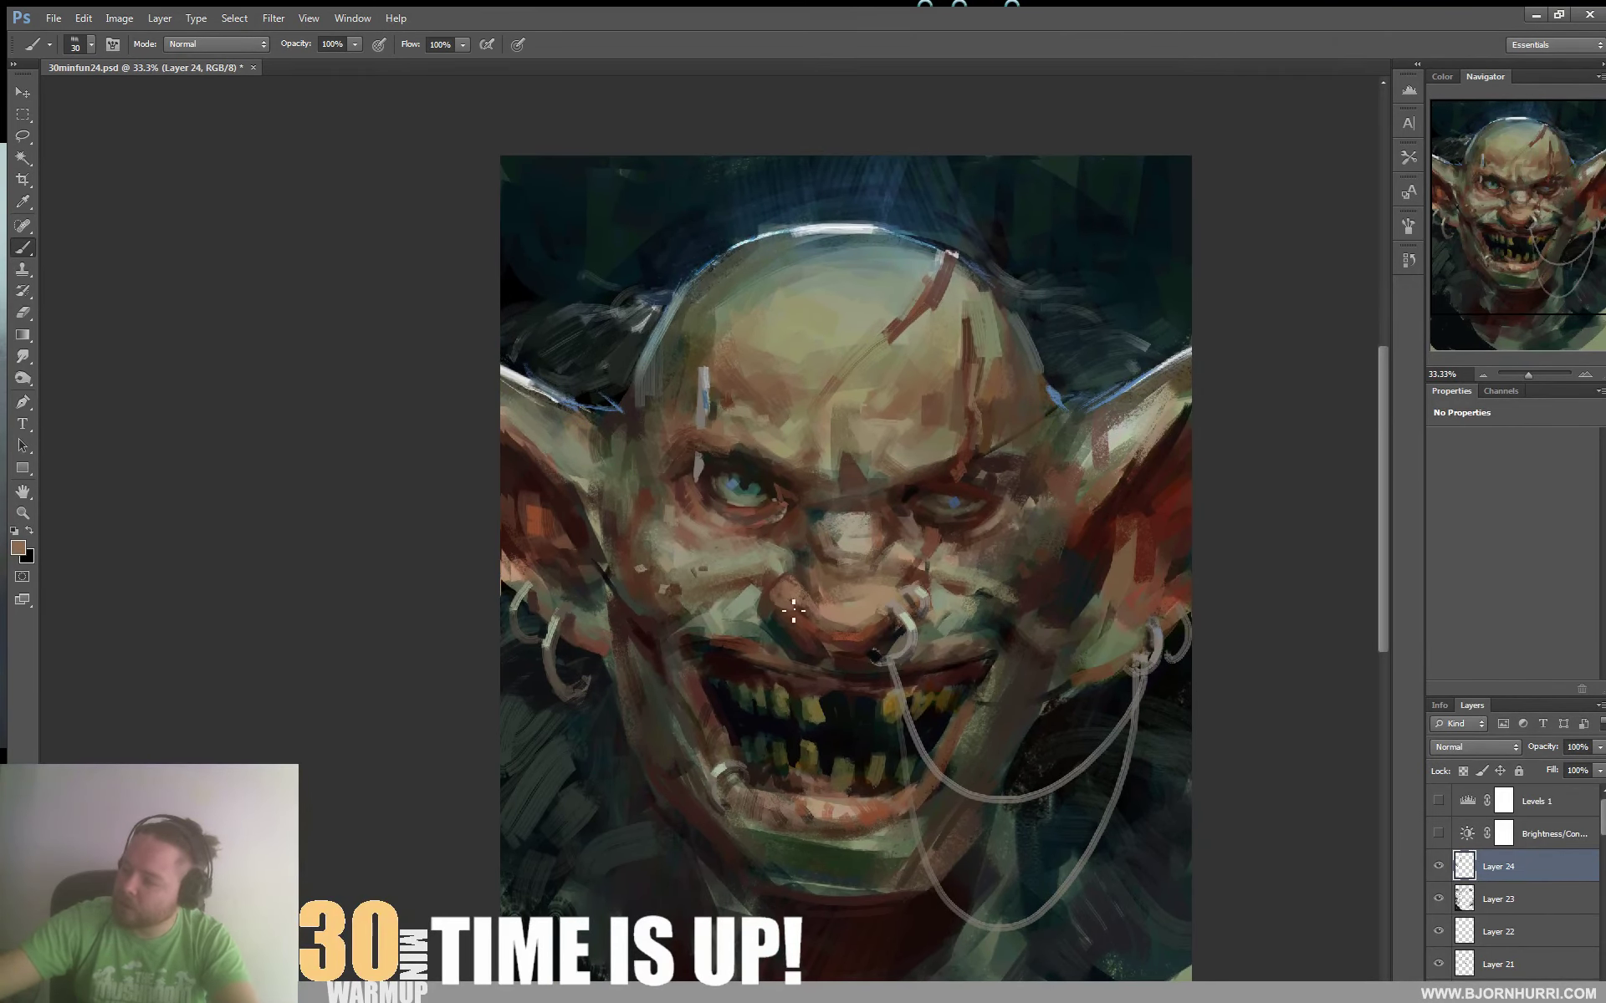
{"action": "left_click_drag", "start_coordinate": [949, 577], "coordinate": [933, 498]}
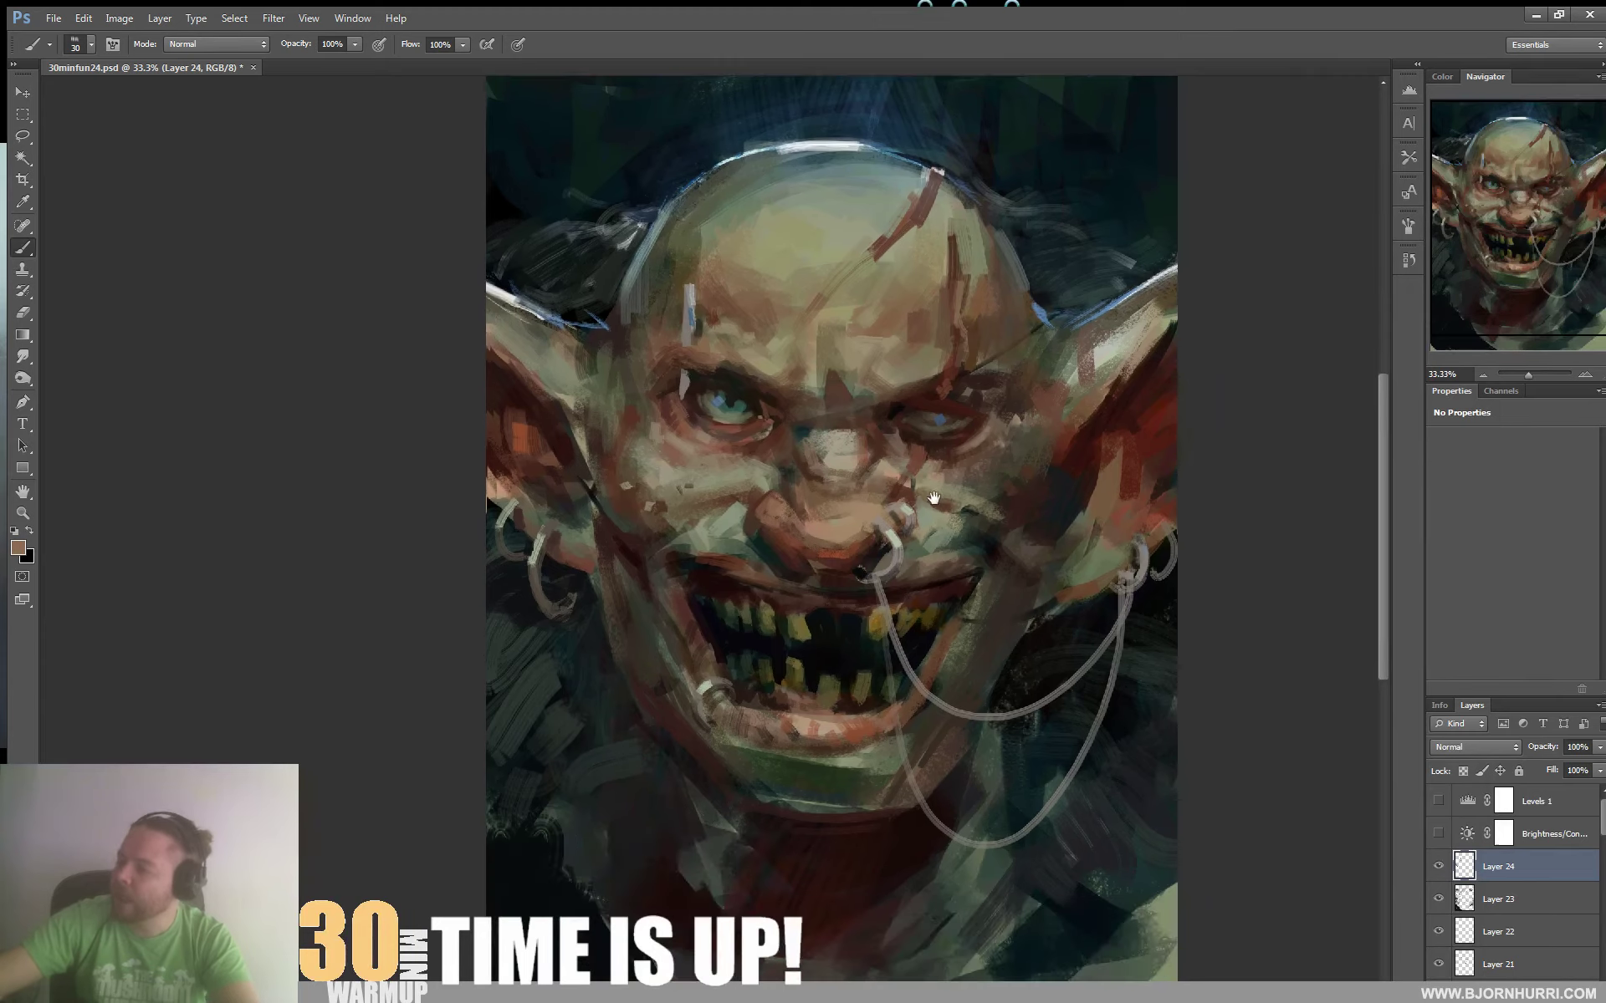
Dab sampled skin tones over the bridge and tip of the nose with a 90 px textured brush
{"action": "right_click", "coordinate": [866, 474]}
{"action": "double_click", "coordinate": [894, 634]}
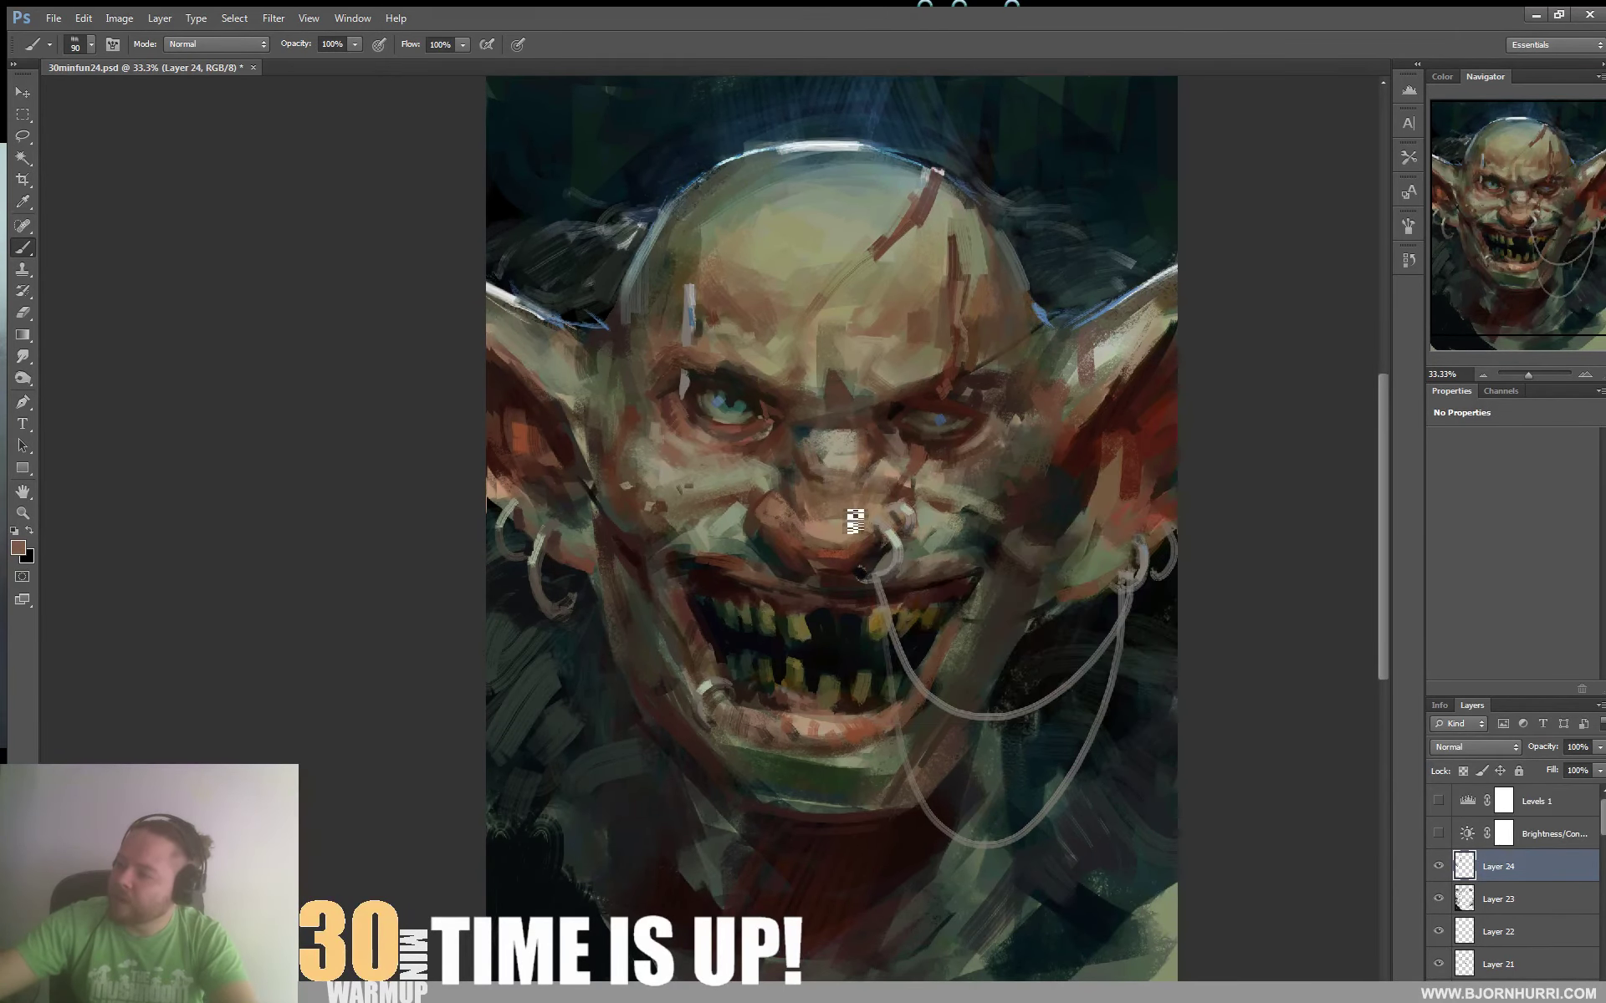
{"action": "left_click", "coordinate": [868, 464], "text": "alt"}
{"action": "left_click_drag", "start_coordinate": [817, 456], "coordinate": [853, 466]}
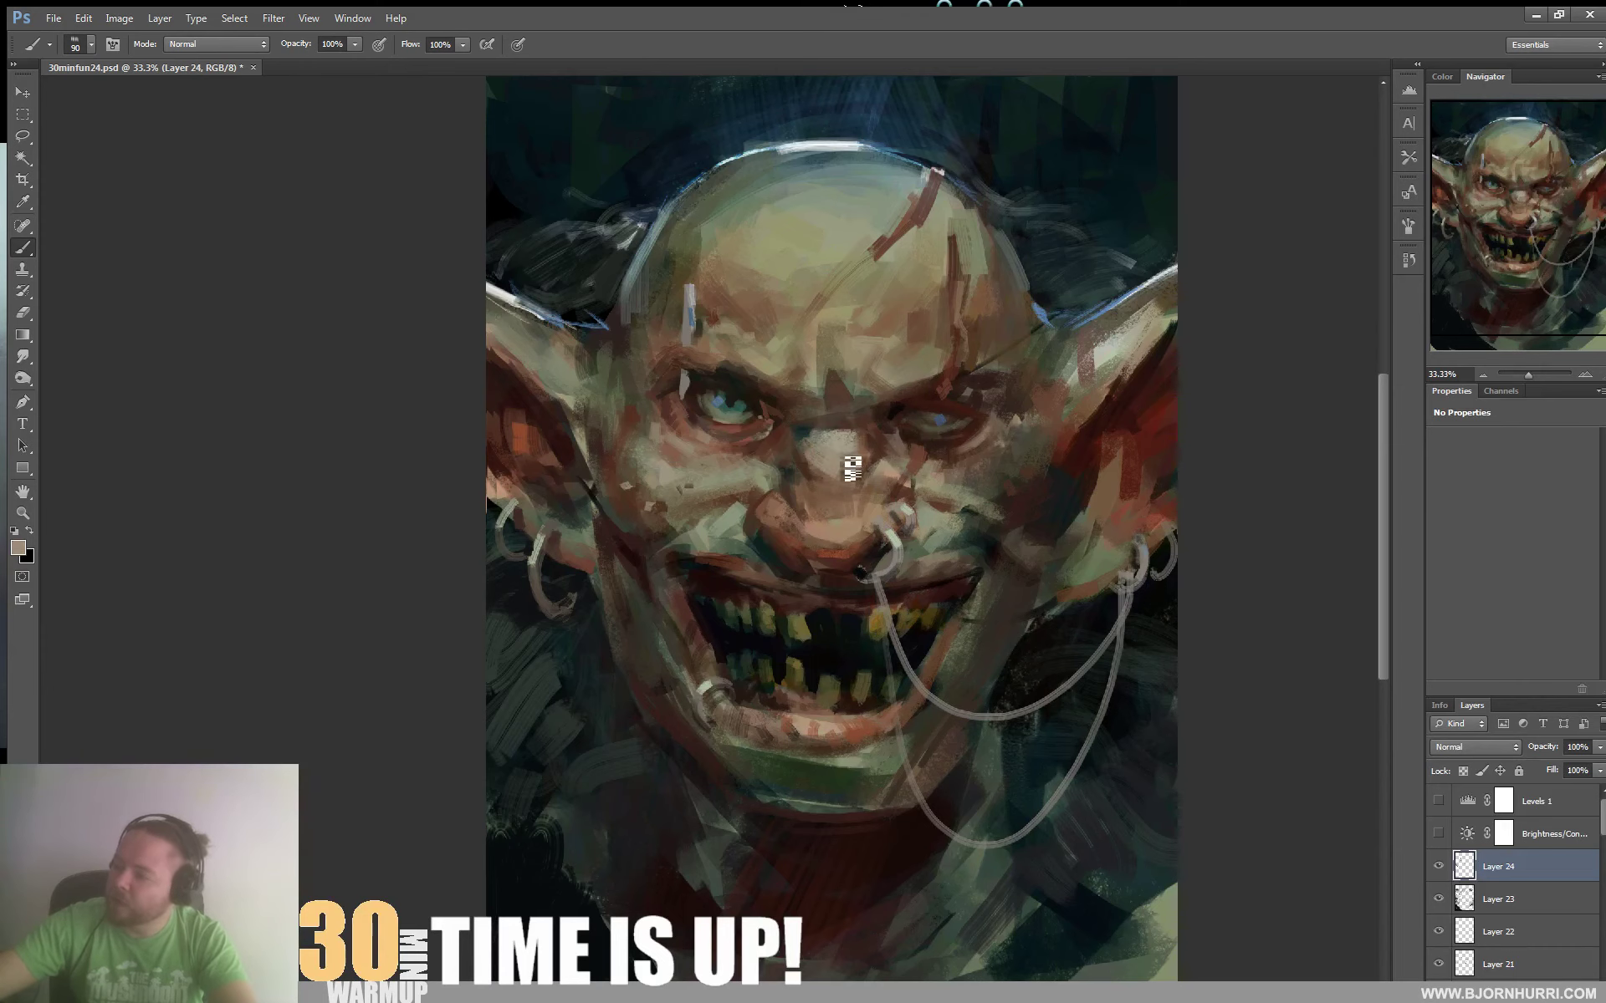
{"action": "left_click", "coordinate": [859, 410], "text": "alt"}
{"action": "left_click_drag", "start_coordinate": [1097, 216], "coordinate": [1021, 298]}
{"action": "left_click_drag", "start_coordinate": [1171, 452], "coordinate": [1222, 312]}
{"action": "left_click", "coordinate": [1018, 476], "text": "alt"}
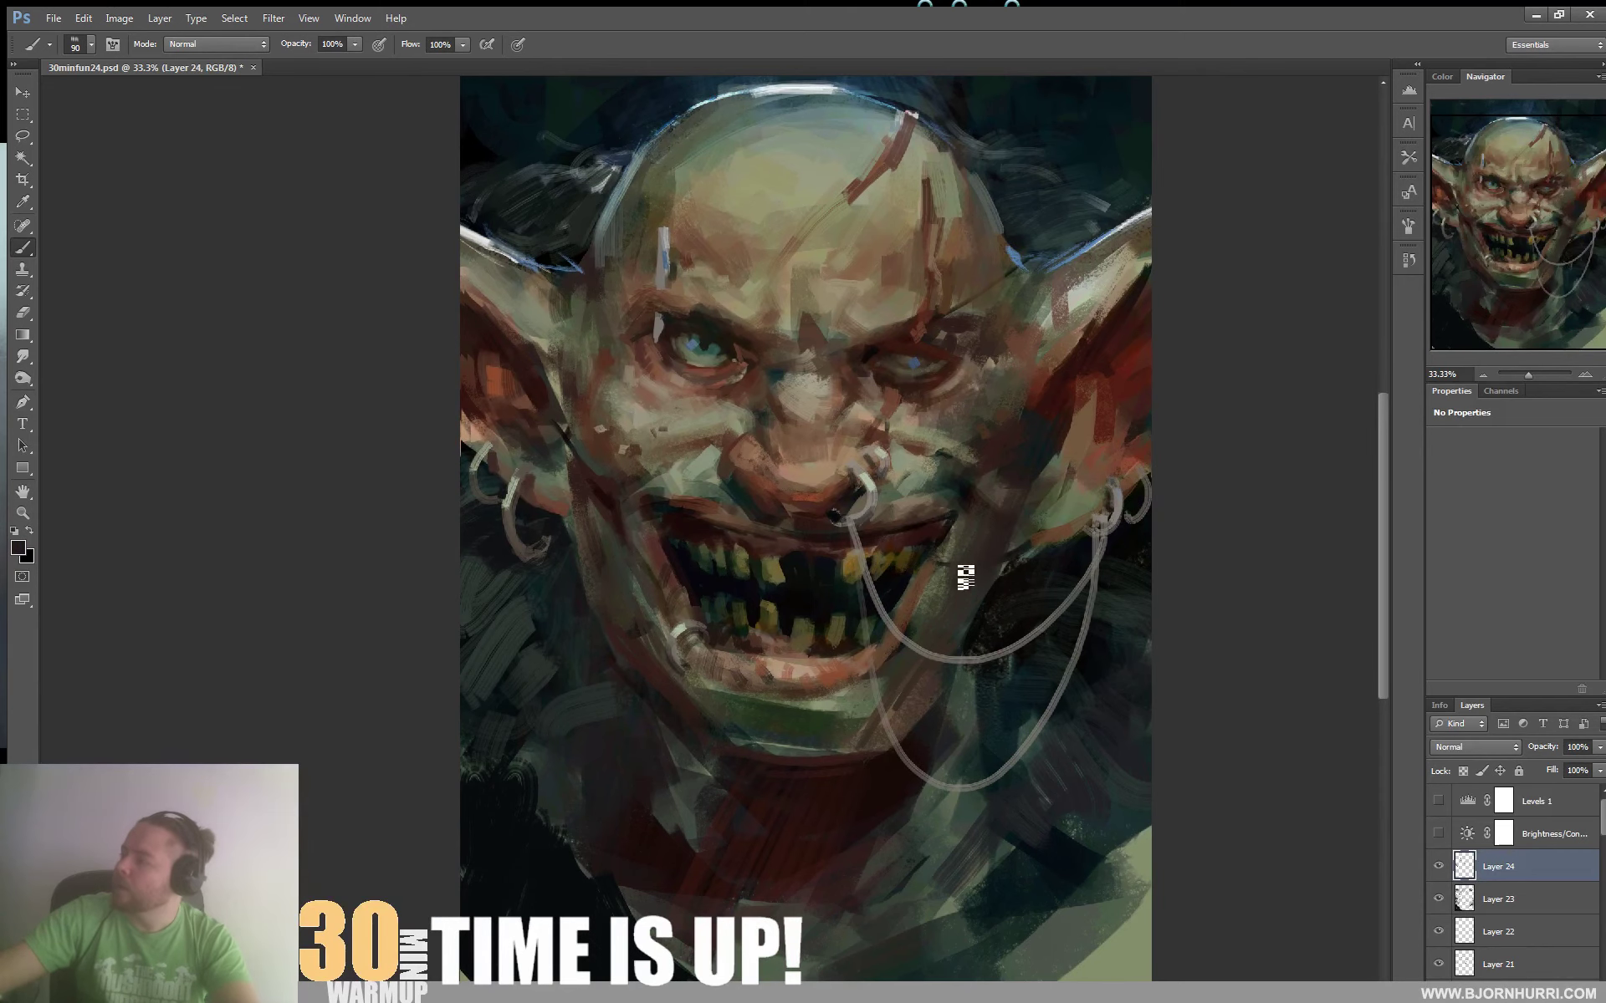
On a new layer, paint a pale blue glow behind the top of the head with a soft 484 px brush
{"action": "scroll", "coordinate": [975, 566], "scroll_direction": "up", "scroll_amount": 2}
{"action": "key", "text": "ctrl+shift+alt+n"}
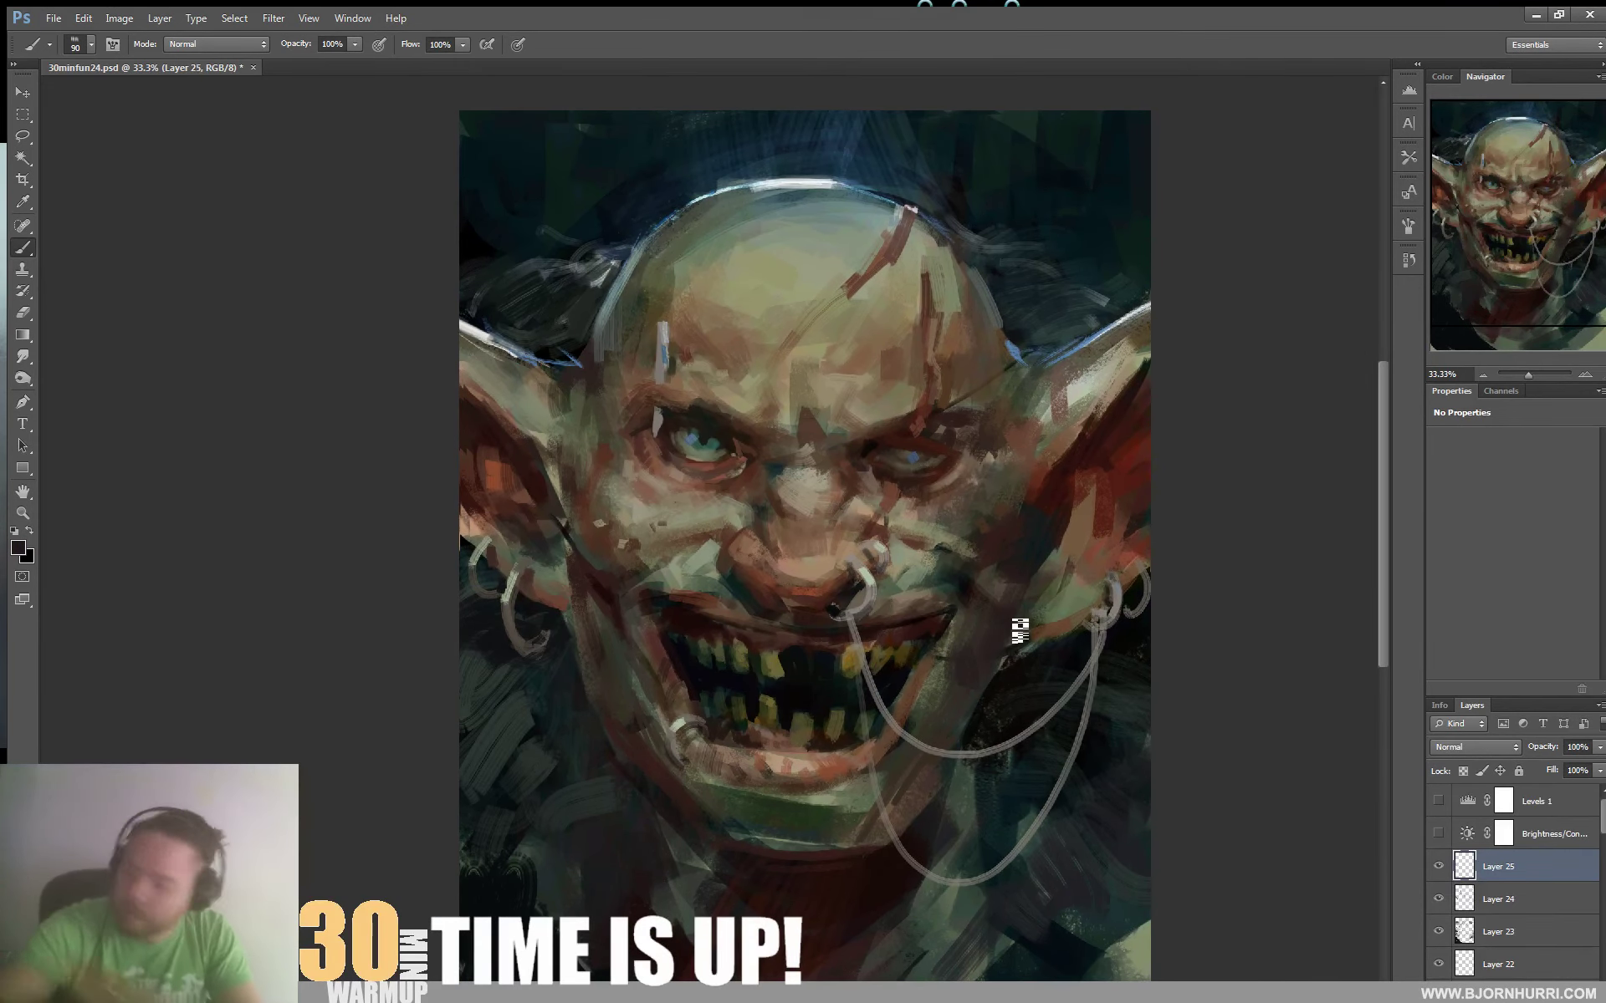
{"action": "left_click", "coordinate": [851, 177], "text": "alt"}
{"action": "right_click", "coordinate": [852, 178]}
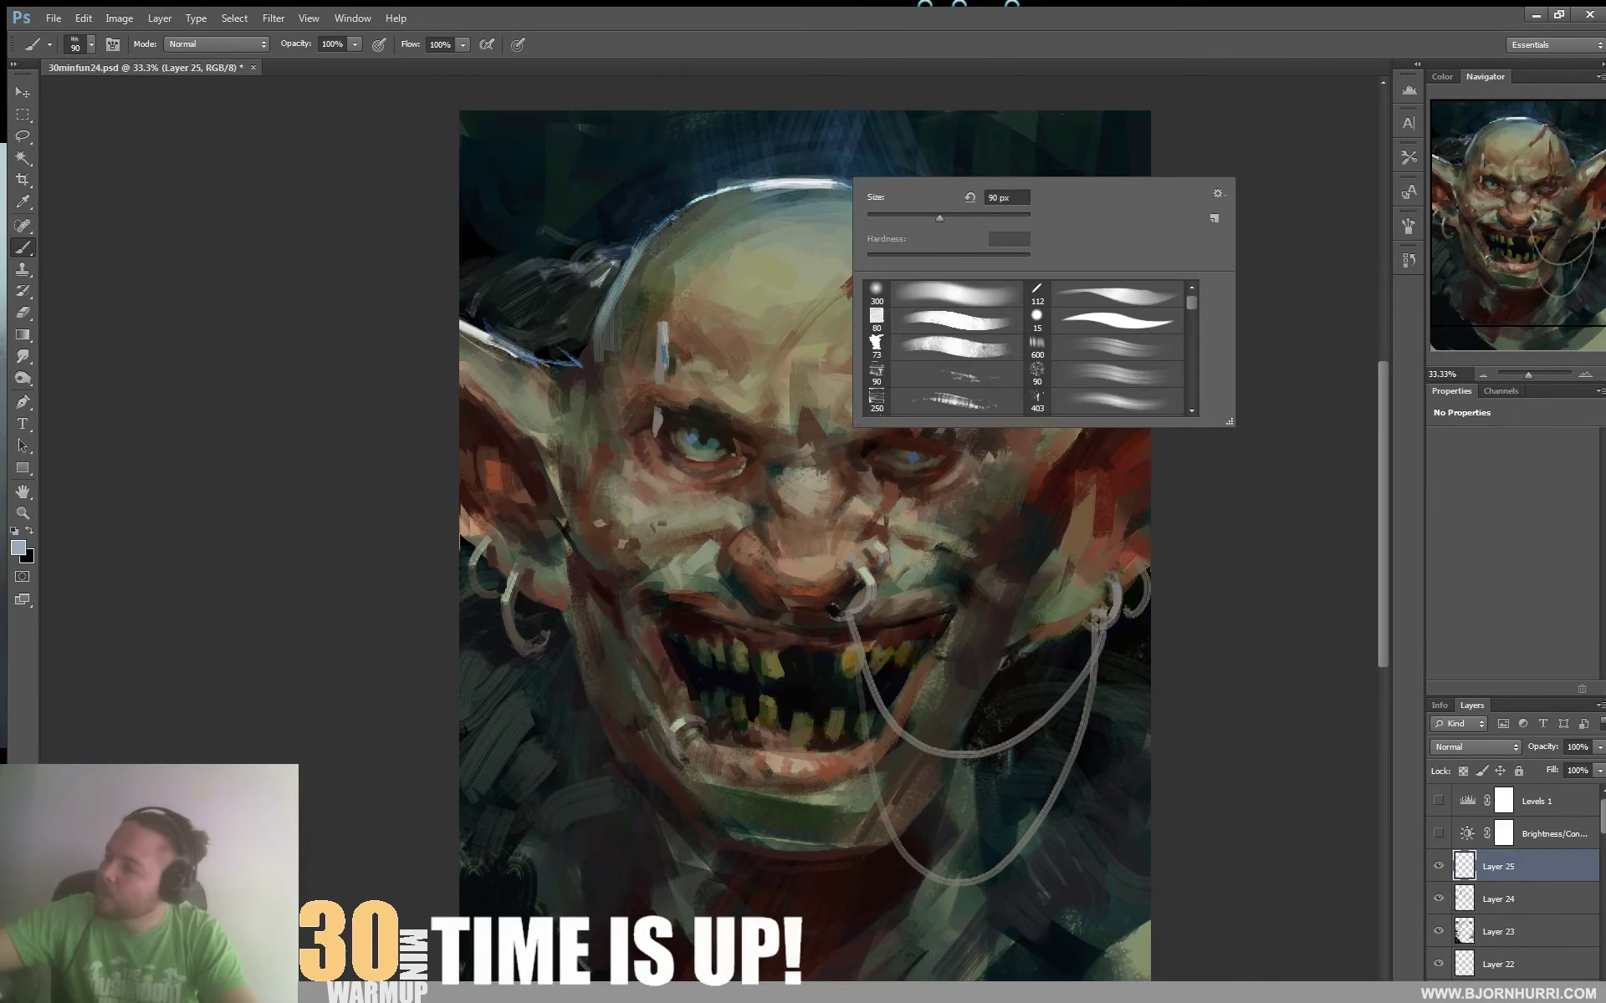
{"action": "left_click", "coordinate": [944, 294]}
{"action": "left_click", "coordinate": [1012, 216]}
{"action": "mouse_move", "coordinate": [714, 113]}
{"action": "left_mouse_down"}
{"action": "mouse_move", "coordinate": [928, 107]}
{"action": "mouse_move", "coordinate": [580, 86]}
{"action": "mouse_move", "coordinate": [740, 180]}
{"action": "left_mouse_up"}
{"action": "left_click_drag", "start_coordinate": [962, 196], "coordinate": [1024, 125]}
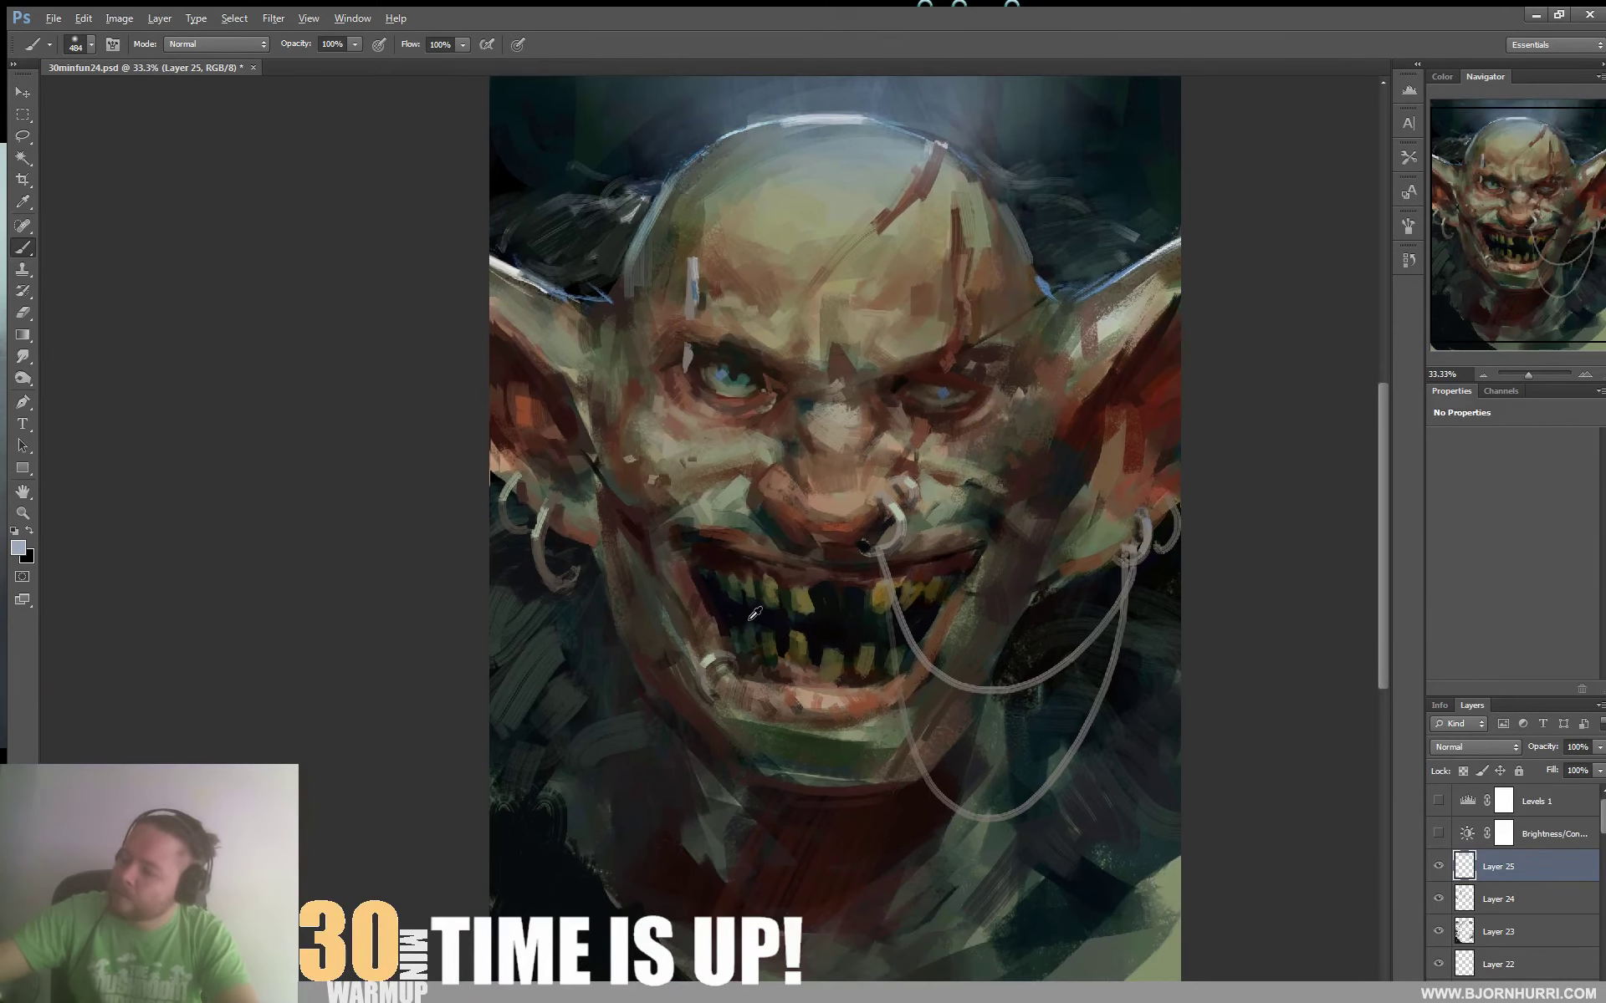
Darken the shoulders and lower edge of the portrait with soft, near-black strokes of the 484 px brush
{"action": "mouse_move", "coordinate": [588, 614]}
{"action": "left_mouse_down"}
{"action": "mouse_move", "coordinate": [639, 689]}
{"action": "mouse_move", "coordinate": [555, 699]}
{"action": "left_mouse_up"}
{"action": "mouse_move", "coordinate": [786, 957]}
{"action": "left_mouse_down"}
{"action": "mouse_move", "coordinate": [1036, 895]}
{"action": "mouse_move", "coordinate": [843, 924]}
{"action": "left_mouse_up"}
{"action": "left_click_drag", "start_coordinate": [1106, 783], "coordinate": [1087, 606]}
{"action": "left_click_drag", "start_coordinate": [729, 860], "coordinate": [891, 845]}
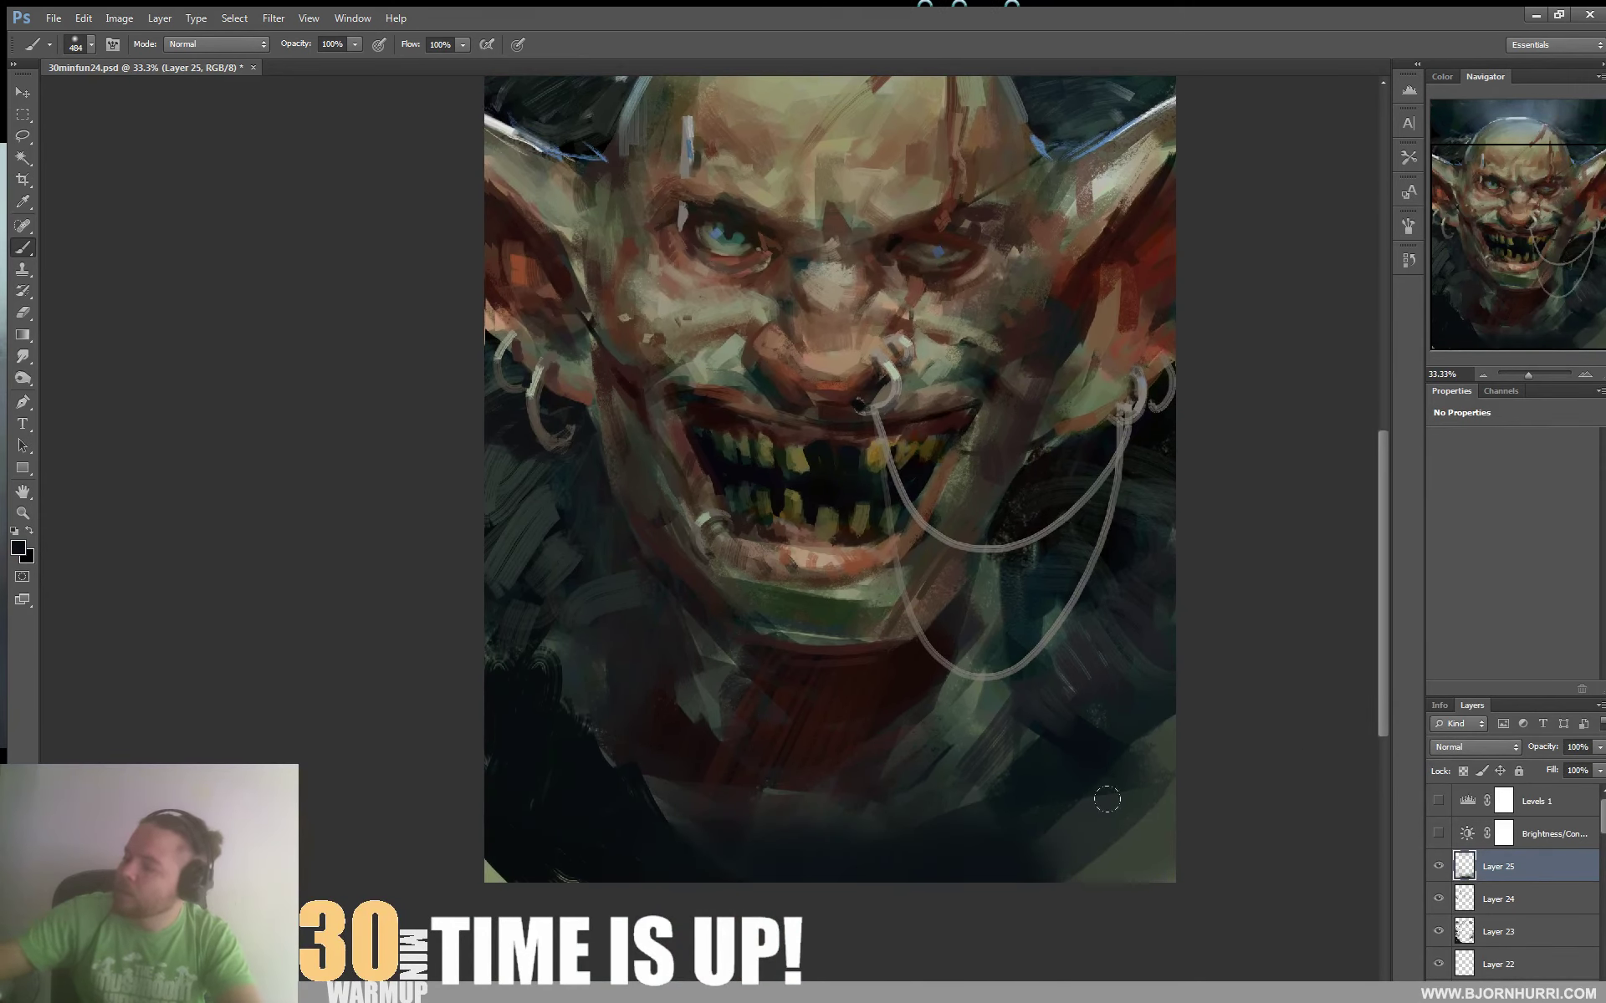
{"action": "mouse_move", "coordinate": [1179, 711]}
{"action": "left_mouse_down"}
{"action": "mouse_move", "coordinate": [1193, 735]}
{"action": "mouse_move", "coordinate": [1209, 650]}
{"action": "left_mouse_up"}
Erase streaks from the dark shading over the lower-right shoulder with a 34 px Eraser
{"action": "key", "text": "e"}
{"action": "left_click_drag", "start_coordinate": [1150, 794], "coordinate": [1213, 746]}
{"action": "left_click_drag", "start_coordinate": [1116, 822], "coordinate": [1221, 721]}
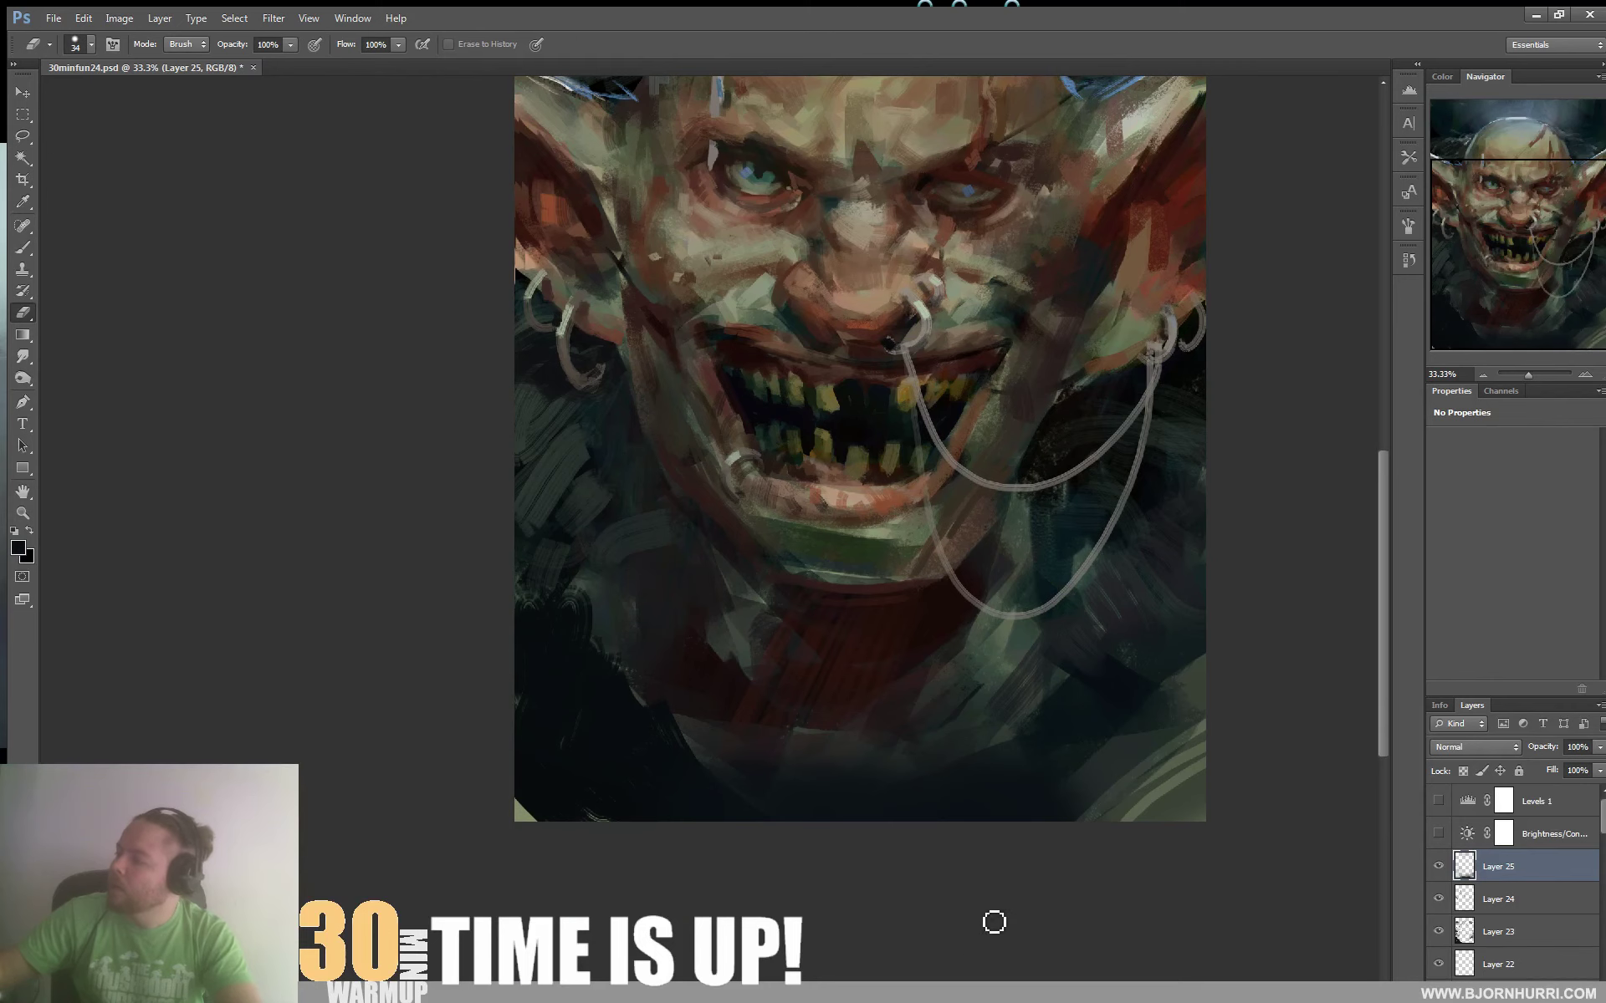
Compare the portrait with and without the glow and shading layer by toggling its visibility
{"action": "key", "text": "b"}
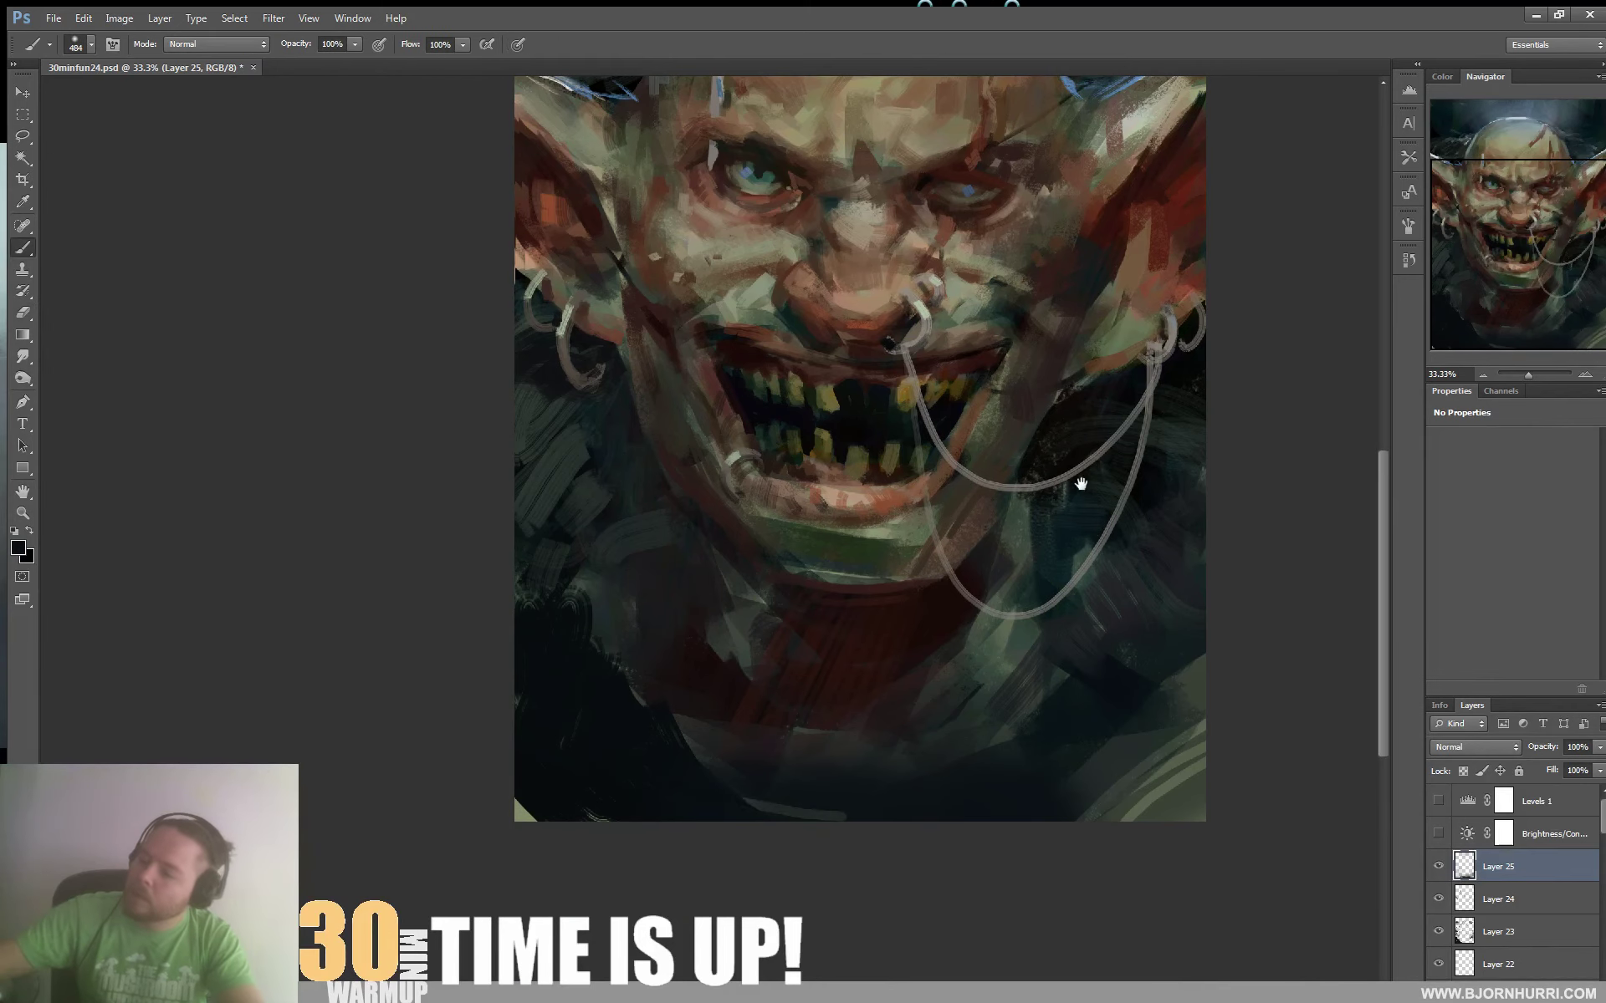
{"action": "mouse_move", "coordinate": [1076, 477]}
{"action": "left_mouse_down"}
{"action": "mouse_move", "coordinate": [1118, 666]}
{"action": "mouse_move", "coordinate": [1104, 735]}
{"action": "mouse_move", "coordinate": [1037, 788]}
{"action": "left_mouse_up"}
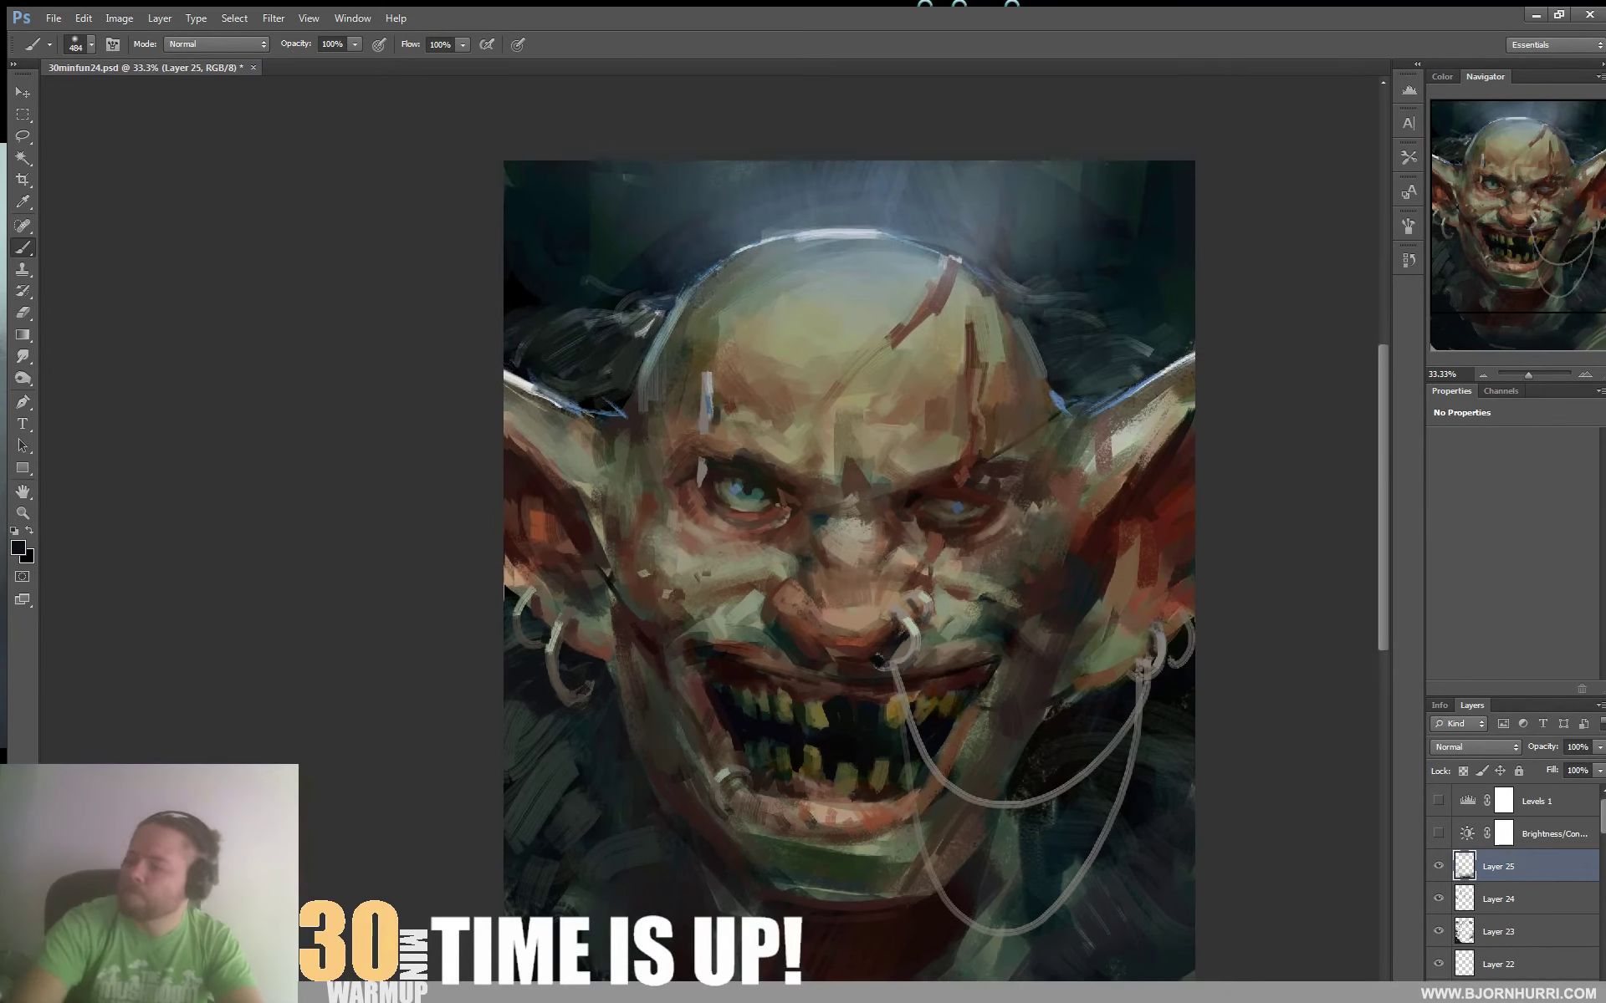
{"action": "left_click_drag", "start_coordinate": [1071, 489], "coordinate": [1108, 418]}
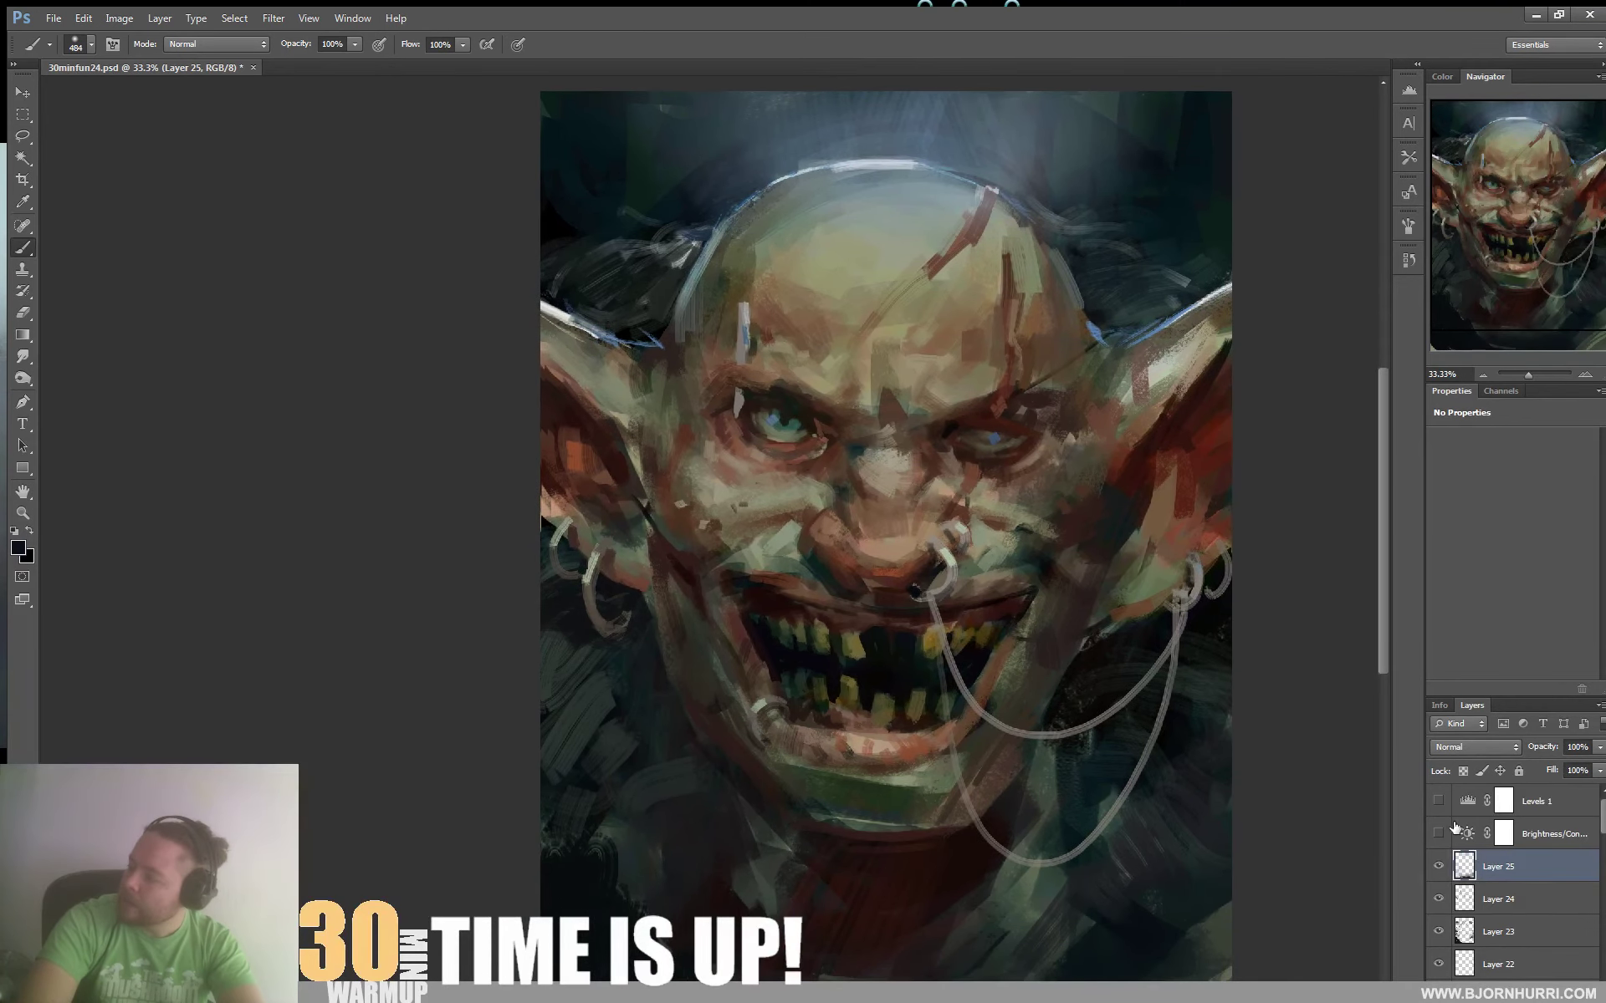
{"action": "left_click", "coordinate": [1438, 868]}
{"action": "left_click", "coordinate": [1439, 867]}
{"action": "left_click", "coordinate": [1438, 867]}
{"action": "left_click", "coordinate": [1439, 867]}
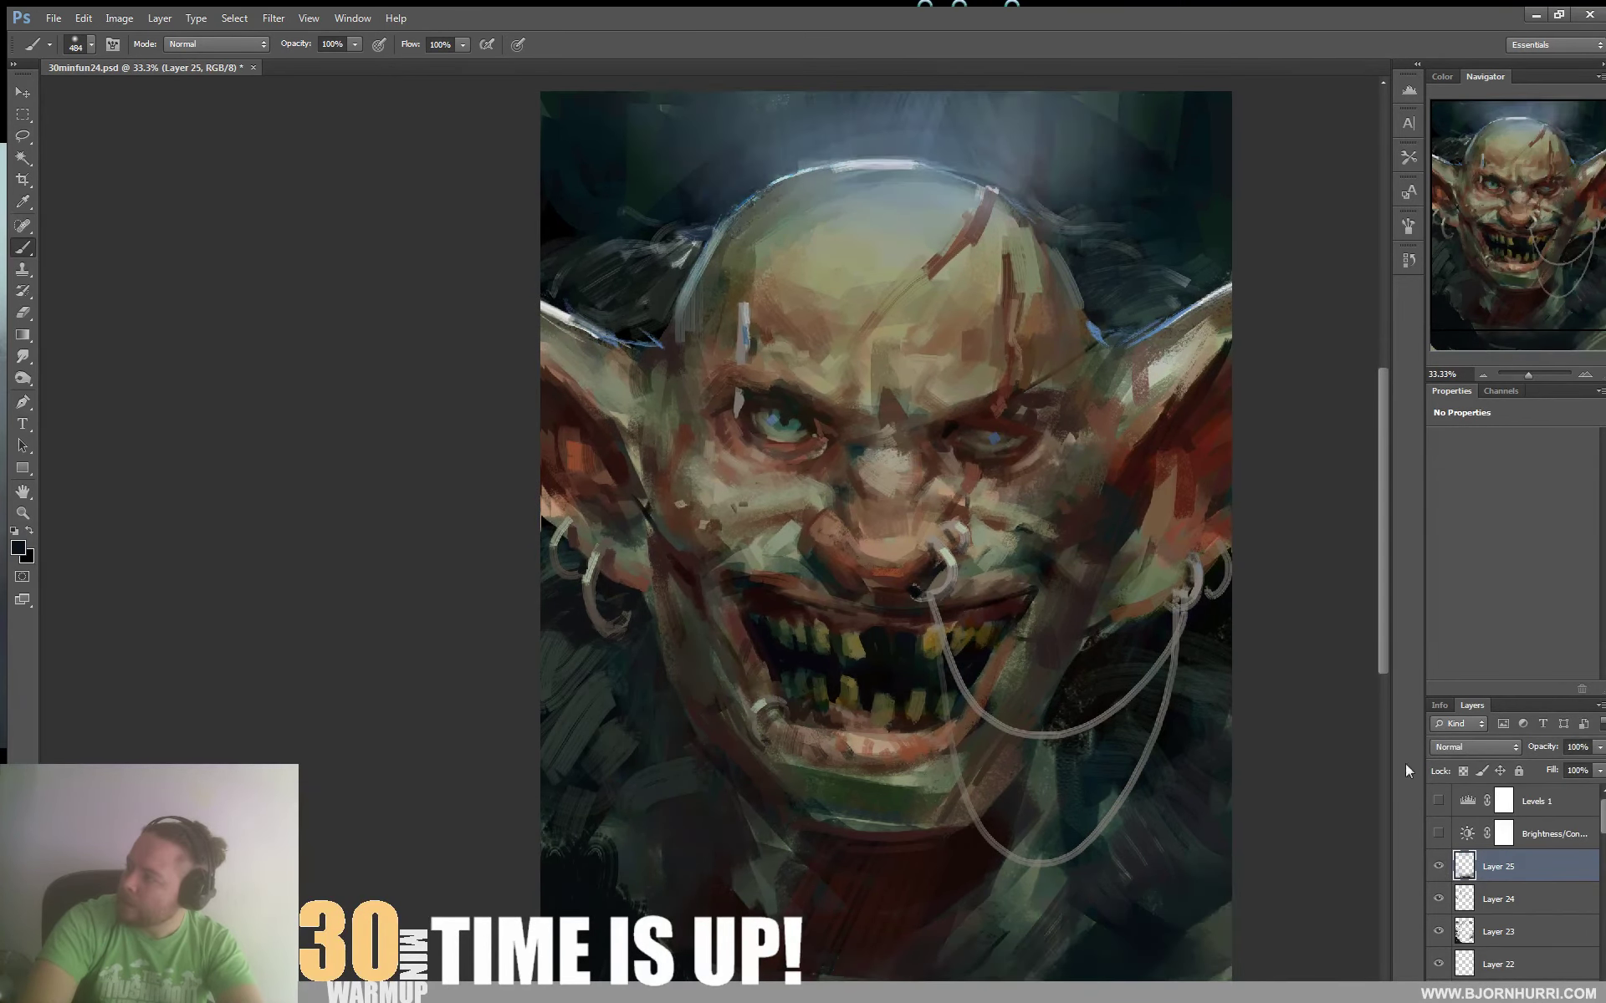
Erase the pale glow around the top of the head with a soft 300 px Eraser
{"action": "mouse_move", "coordinate": [772, 221]}
{"action": "left_mouse_down"}
{"action": "mouse_move", "coordinate": [735, 340]}
{"action": "mouse_move", "coordinate": [728, 246]}
{"action": "mouse_move", "coordinate": [1094, 270]}
{"action": "left_mouse_up"}
{"action": "key", "text": "e"}
{"action": "right_click", "coordinate": [890, 393]}
{"action": "left_click", "coordinate": [980, 509]}
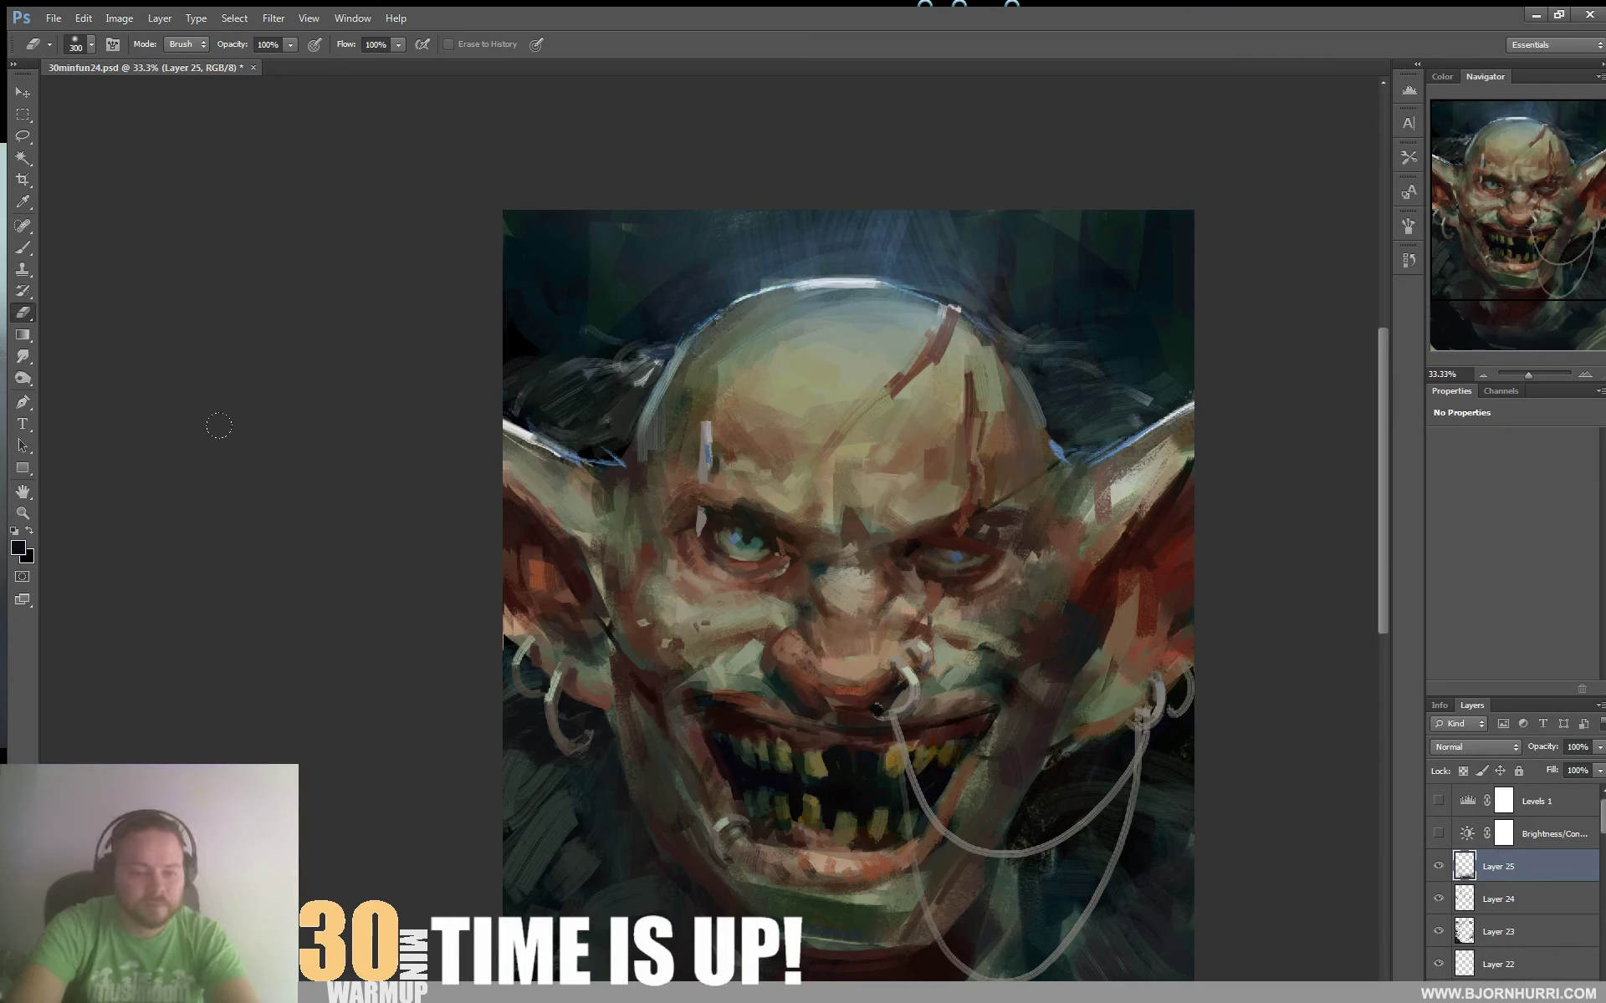
Save the painting and float its document as a separate window
{"action": "key", "text": "ctrl+s"}
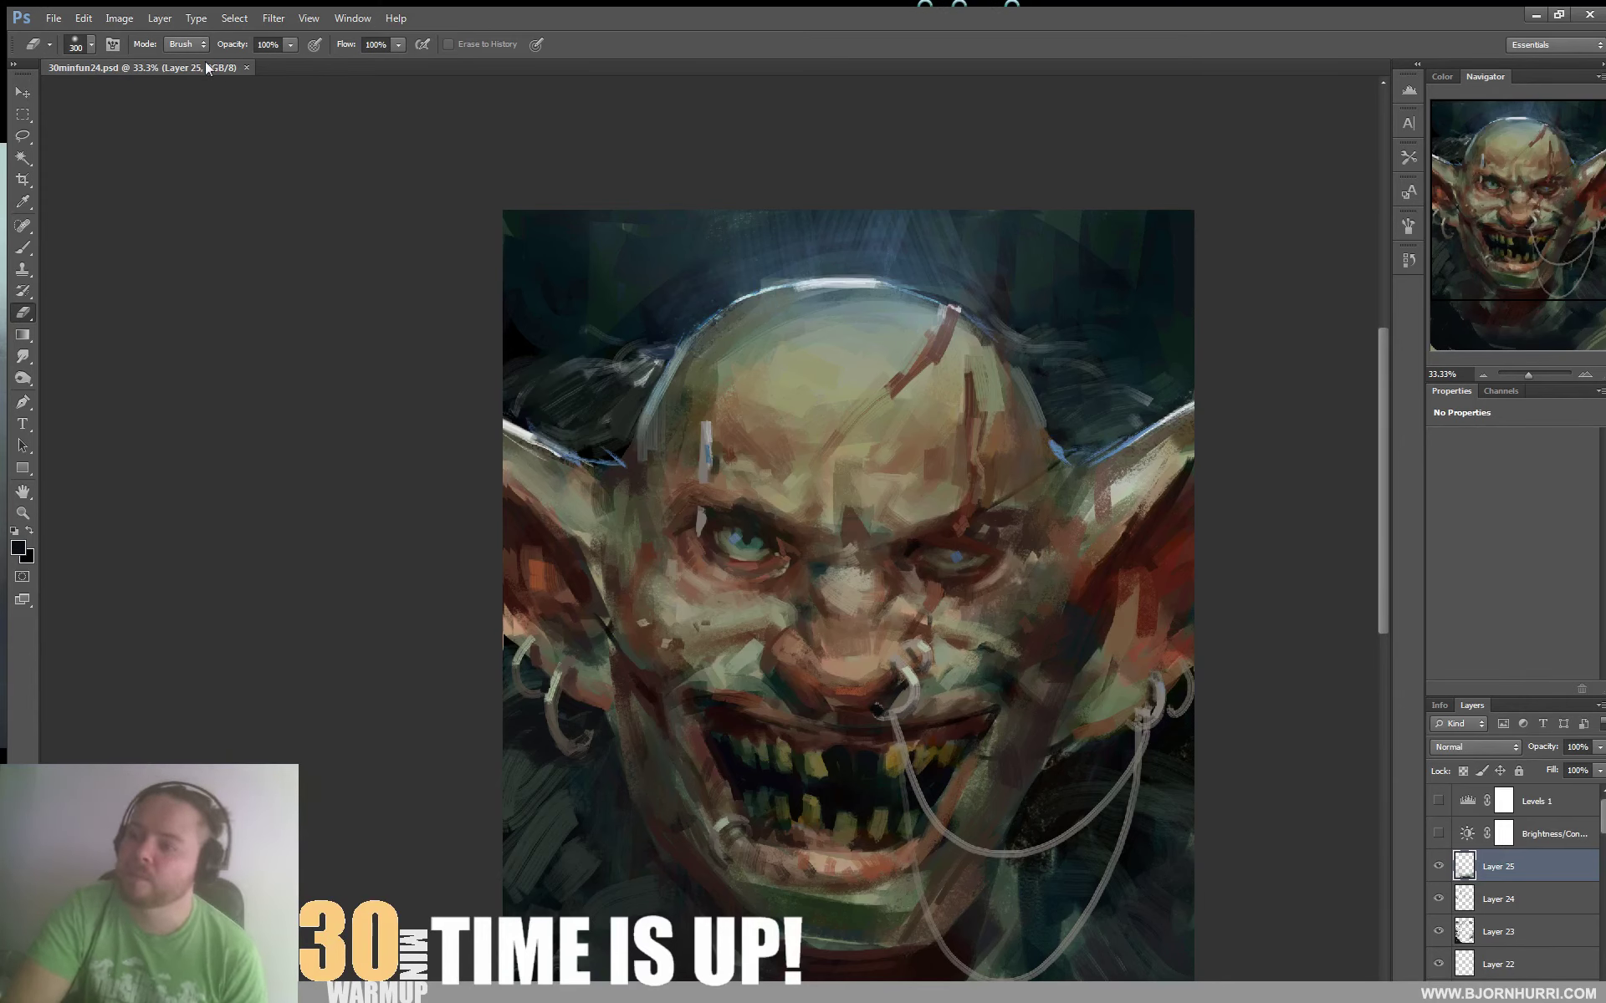
{"action": "left_click_drag", "start_coordinate": [204, 65], "coordinate": [224, 140]}
{"action": "left_click_drag", "start_coordinate": [332, 107], "coordinate": [350, 90]}
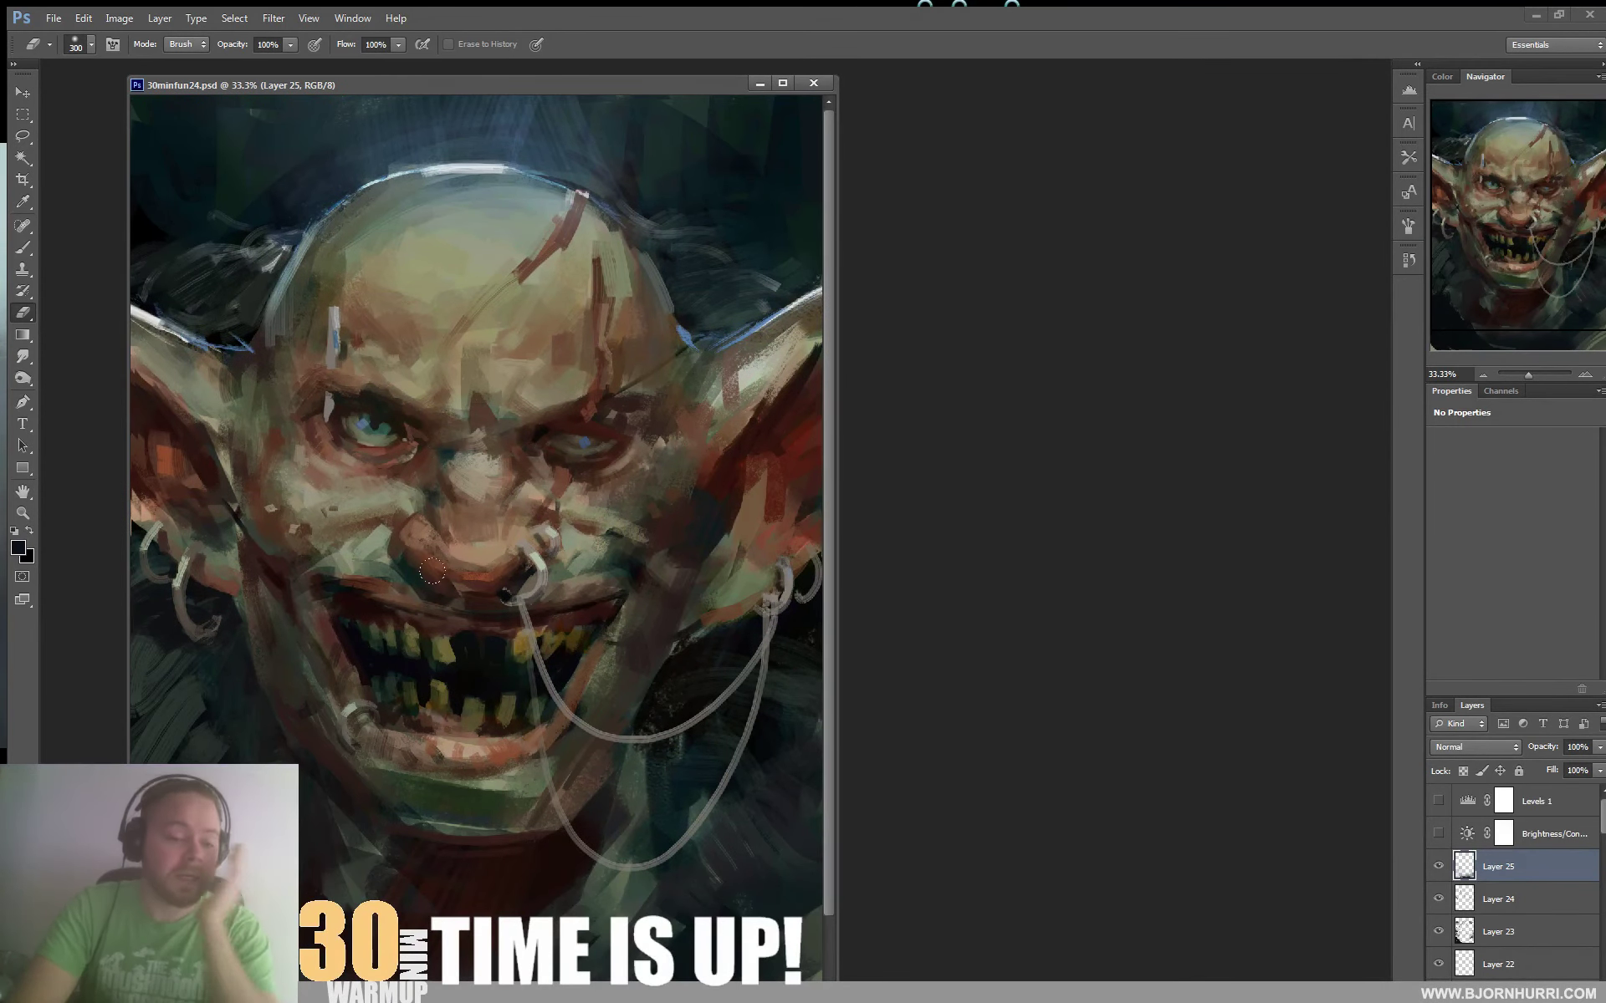